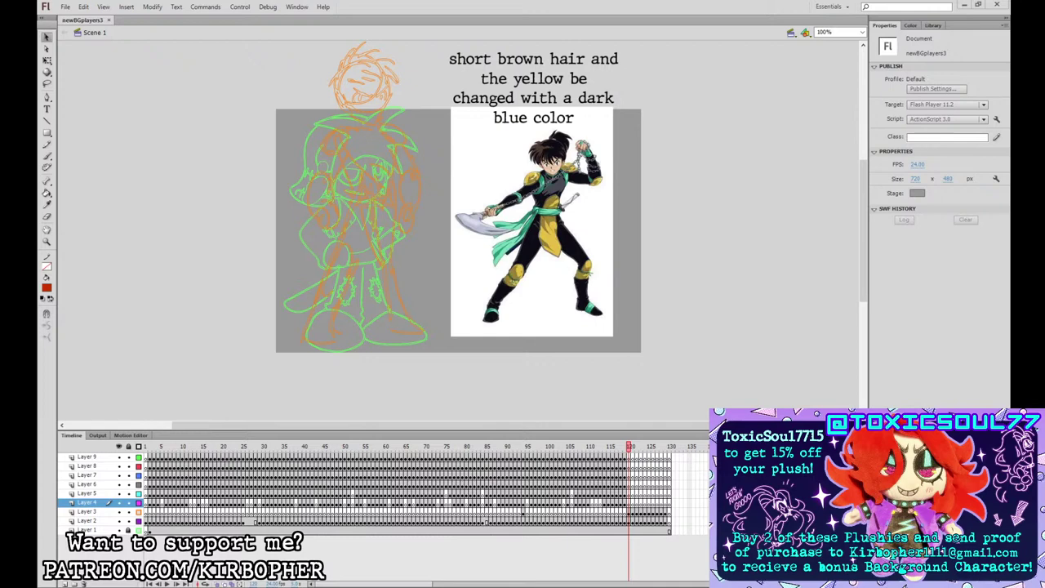
- Outline the jaw and ear in black with the Brush tool on Layer 8, over the orange head sketch
left_click(626, 466)
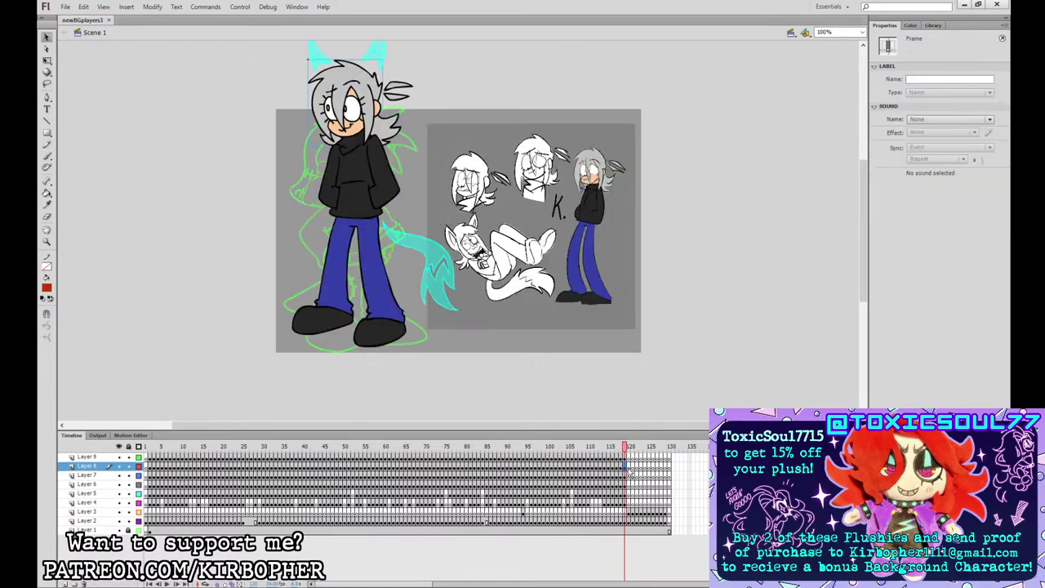
left_click(630, 468)
left_click(450, 145)
left_click_drag(451, 146, 510, 276)
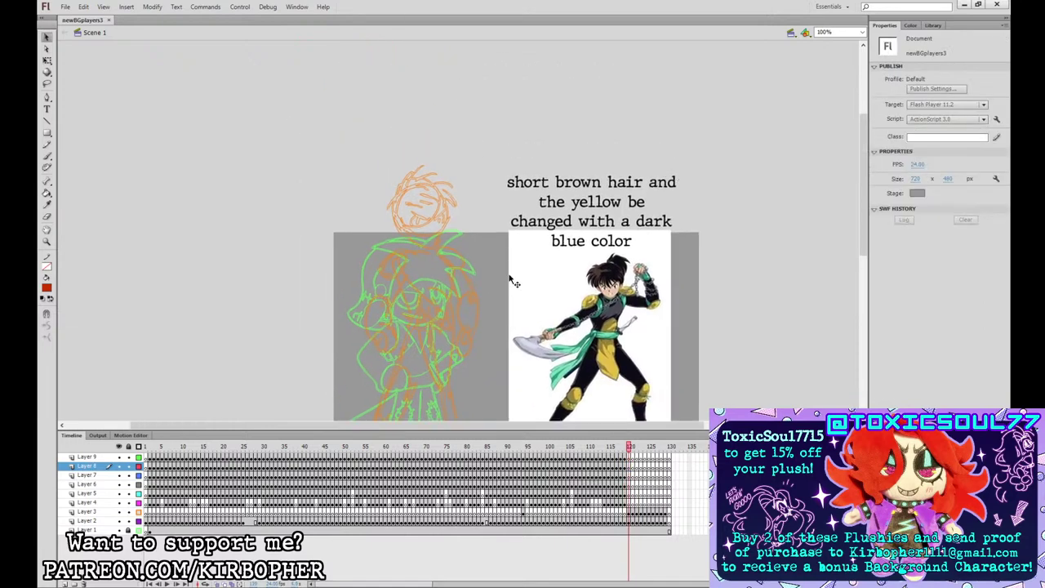
key("ctrl+=")
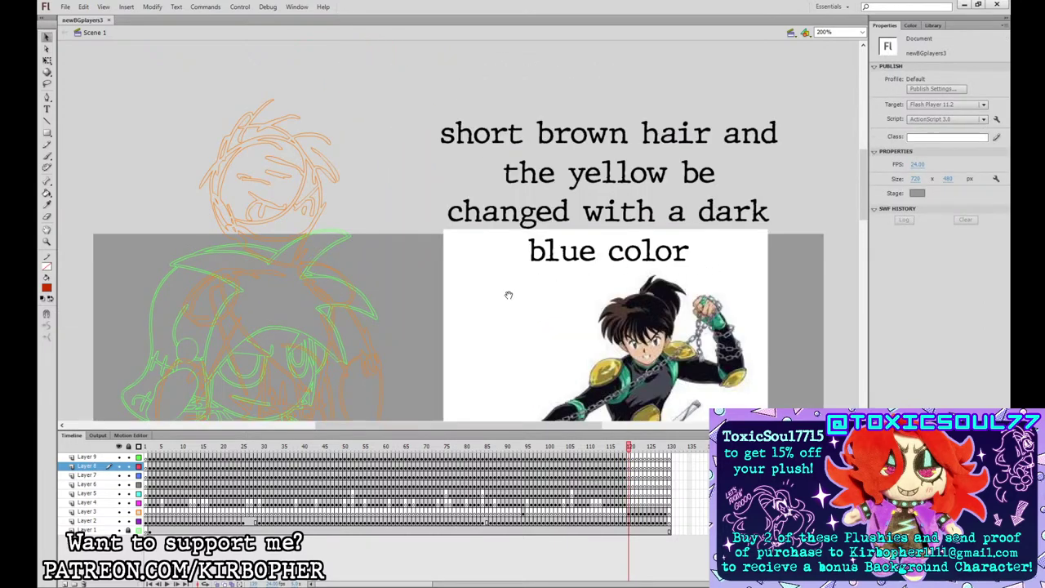
left_click_drag(504, 295, 535, 240)
left_click(47, 156)
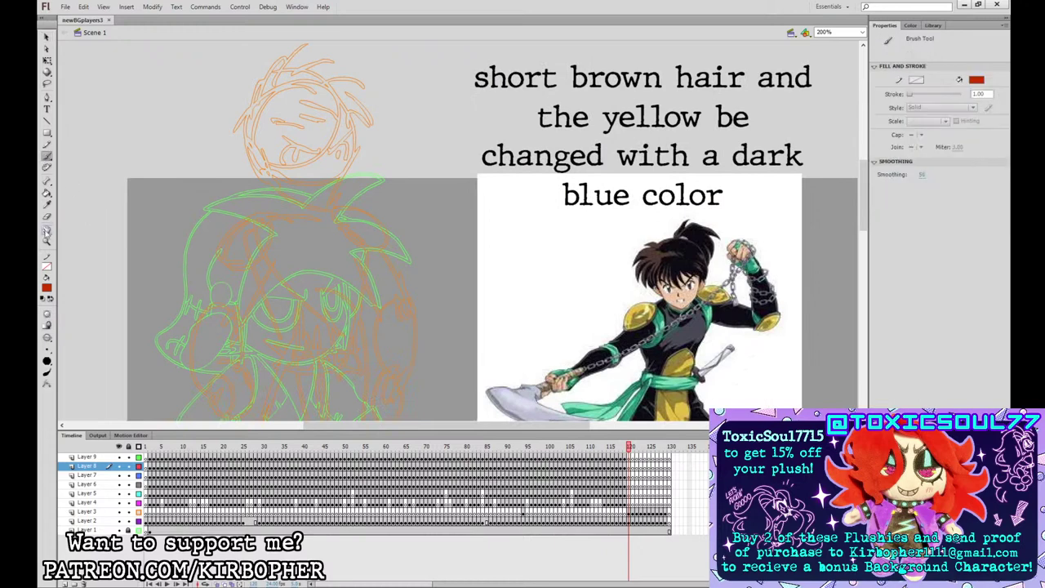
left_click(60, 314)
left_click(632, 473)
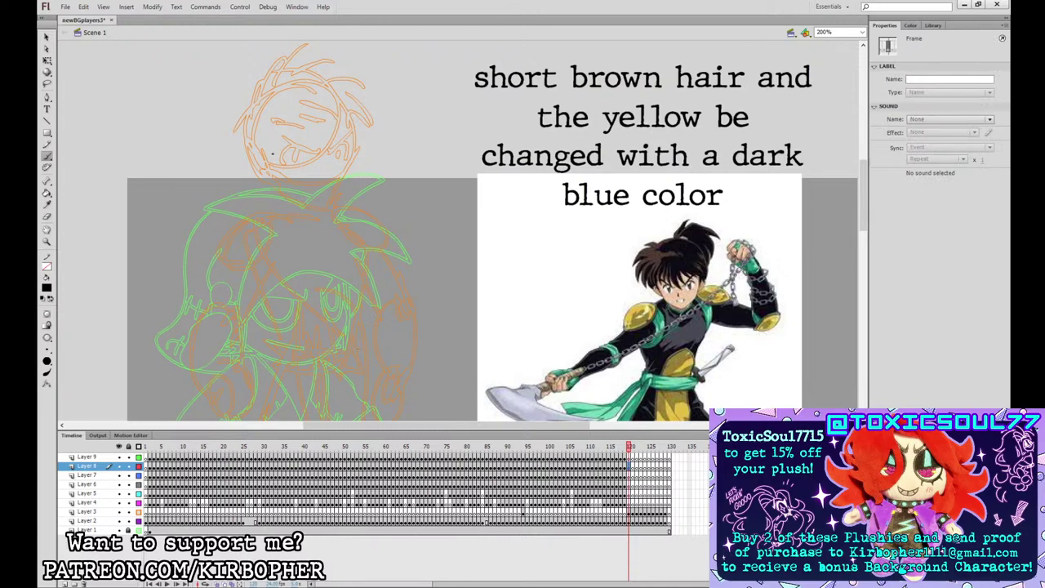
mouse_move(262, 137)
left_mouse_down()
mouse_move(244, 157)
mouse_move(286, 203)
mouse_move(320, 212)
mouse_move(343, 193)
mouse_move(349, 165)
left_mouse_up()
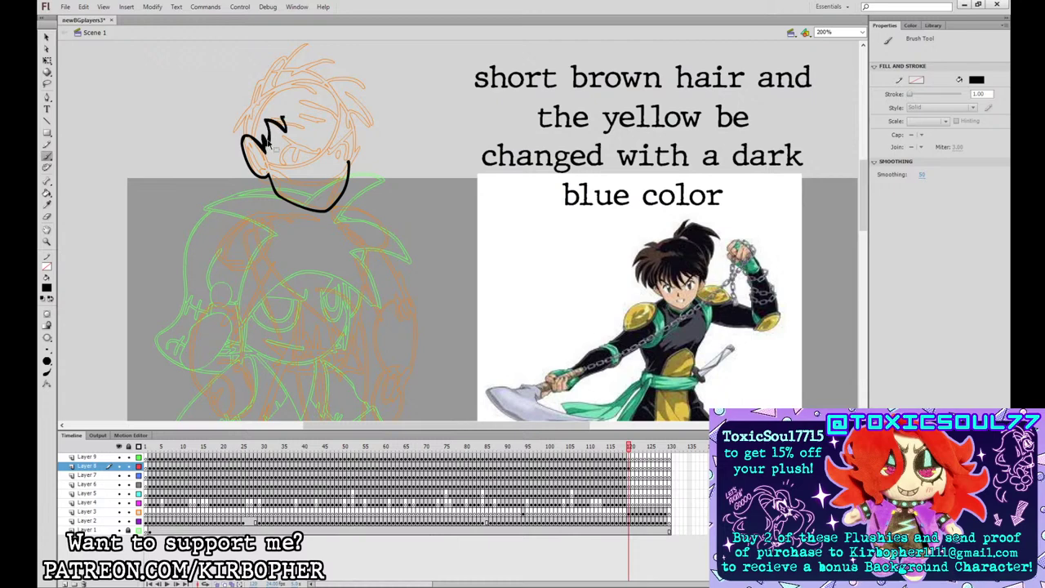
- Ink the short spiky hair around the head, with a jagged fringe across the forehead and a tuft behind the ear
mouse_move(264, 155)
left_mouse_down()
mouse_move(273, 126)
mouse_move(298, 122)
mouse_move(316, 142)
mouse_move(363, 97)
mouse_move(344, 70)
mouse_move(317, 66)
mouse_move(330, 62)
mouse_move(321, 51)
mouse_move(293, 66)
mouse_move(286, 47)
mouse_move(277, 73)
mouse_move(257, 77)
mouse_move(236, 131)
mouse_move(260, 100)
mouse_move(237, 144)
mouse_move(268, 182)
left_mouse_up()
key("ctrl+z")
key("ctrl+z")
key("ctrl+z")
key("ctrl+z")
mouse_move(255, 97)
left_mouse_down()
mouse_move(265, 106)
mouse_move(237, 145)
mouse_move(257, 183)
left_mouse_up()
key("ctrl+z")
mouse_move(257, 96)
left_mouse_down()
mouse_move(237, 118)
mouse_move(253, 201)
mouse_move(271, 183)
left_mouse_up()
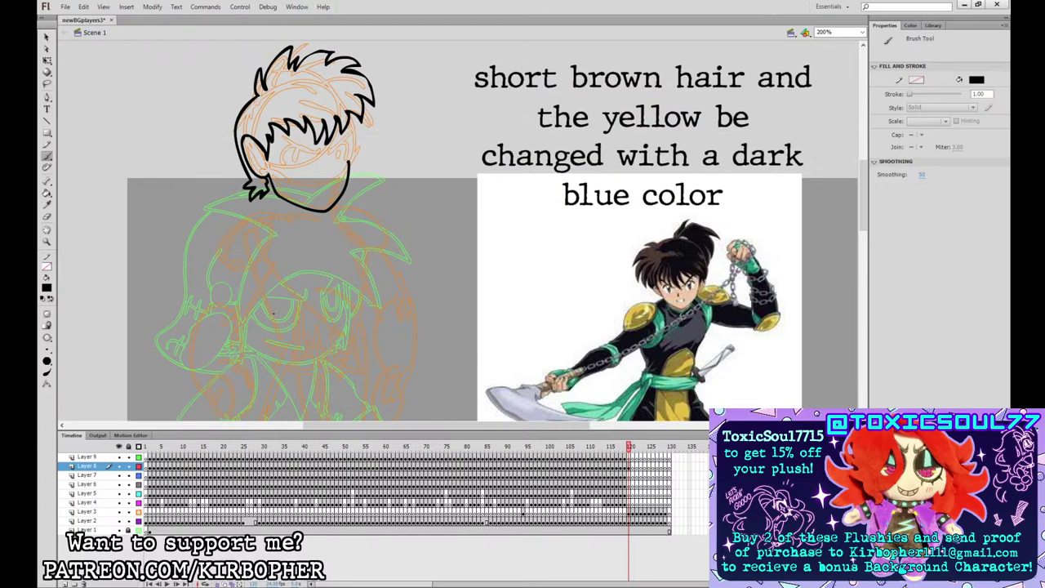
- Draw the inner ear detail and adjust the ear's linework
left_click_drag(249, 147, 260, 168)
key("v")
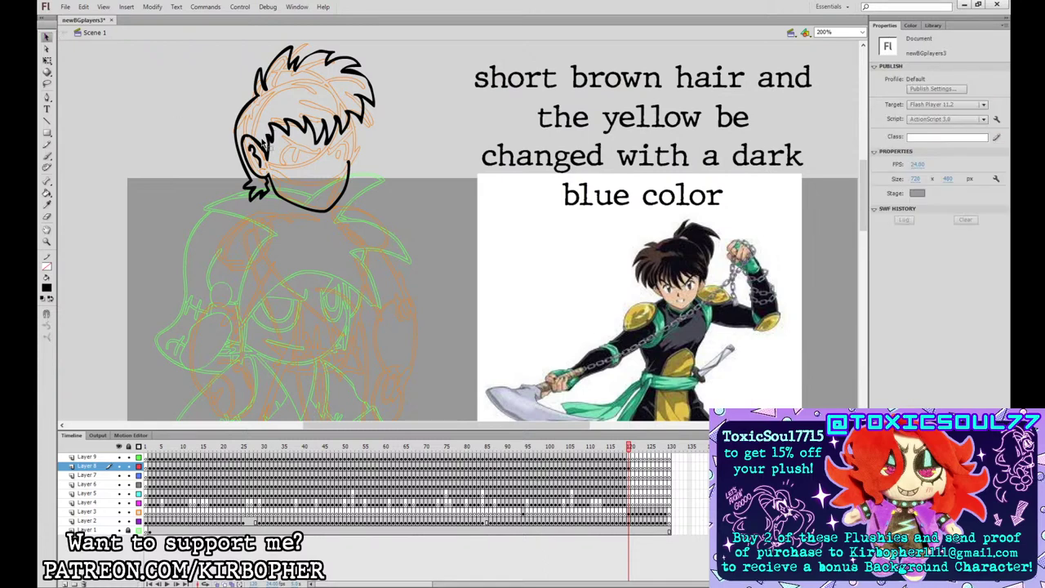
left_click_drag(258, 144, 249, 134)
left_click(48, 155)
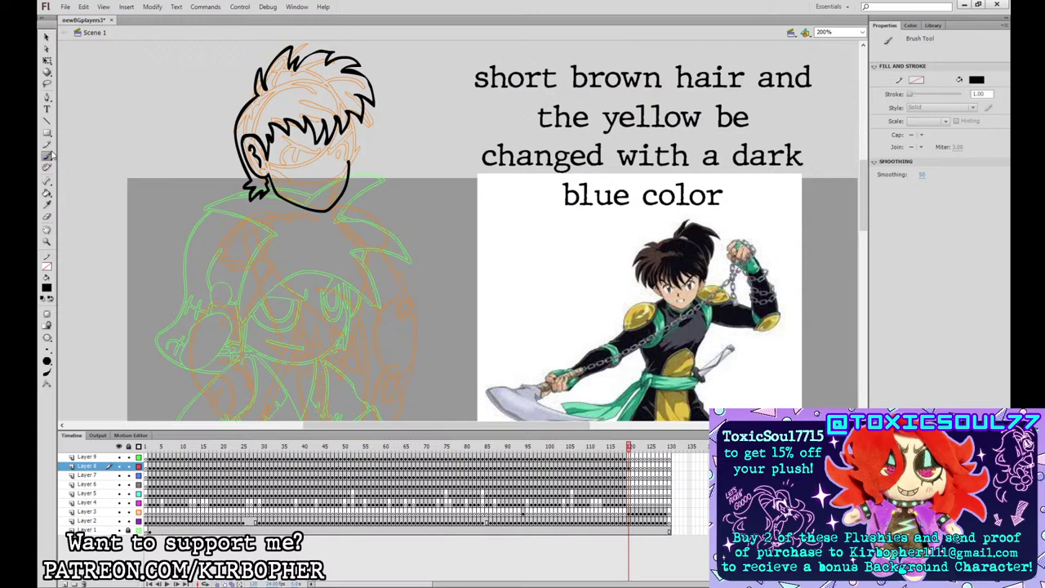
- Ink the far edge of the face on Layer 8 and outline both eyes with angry brows
left_click(629, 468)
left_click_drag(348, 160, 349, 123)
mouse_move(324, 155)
left_mouse_down()
mouse_move(277, 134)
mouse_move(335, 149)
mouse_move(349, 134)
mouse_move(280, 162)
mouse_move(305, 148)
mouse_move(316, 154)
mouse_move(304, 167)
mouse_move(315, 157)
left_mouse_up()
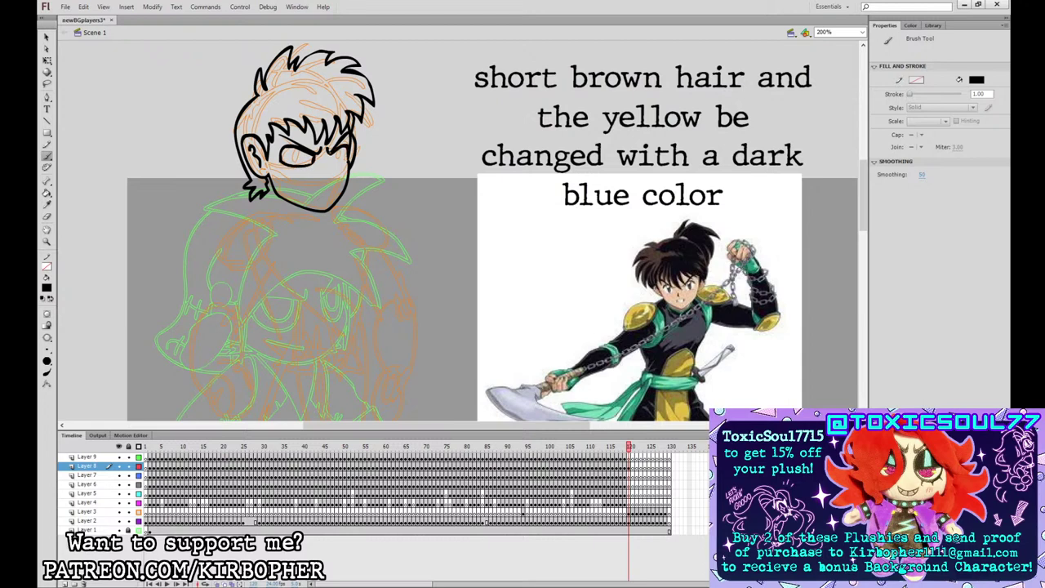
- Set the brush smoothing to 40 and draw the irises and pupils inside both eyes
left_click(923, 175)
type("40")
mouse_move(328, 154)
left_mouse_down()
mouse_move(341, 166)
mouse_move(348, 158)
mouse_move(290, 165)
left_mouse_up()
key("ctrl+z")
key("ctrl+z")
left_click_drag(290, 151, 291, 165)
key("ctrl+z")
key("ctrl+z")
key("ctrl+z")
mouse_move(296, 149)
left_mouse_down()
mouse_move(291, 165)
mouse_move(339, 164)
left_mouse_up()
key("ctrl+z")
key("ctrl+z")
left_click_drag(339, 151, 339, 157)
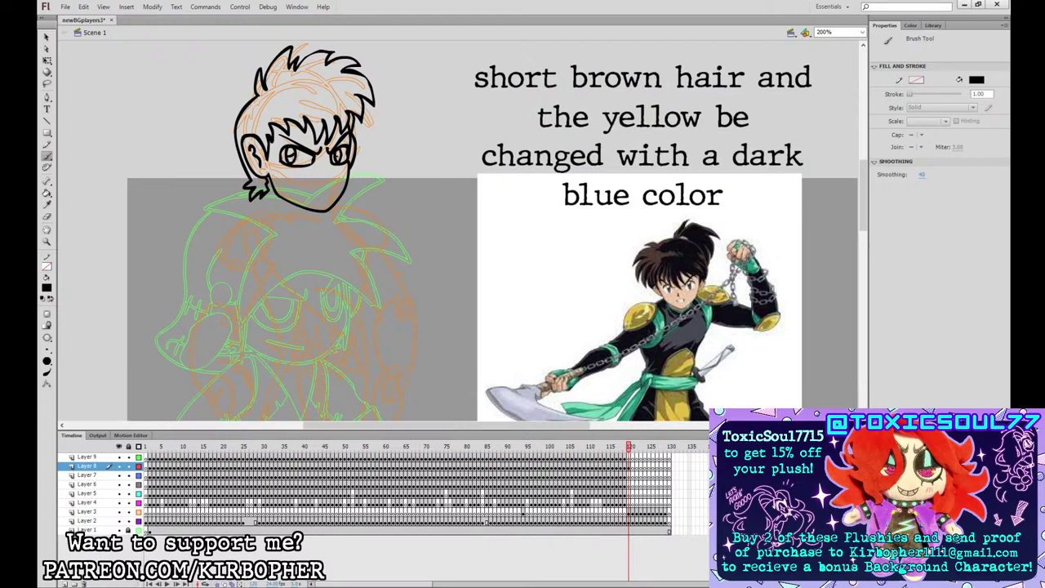
- Fill the irises black and draw the pointed nose and small open mouth
left_click(46, 193)
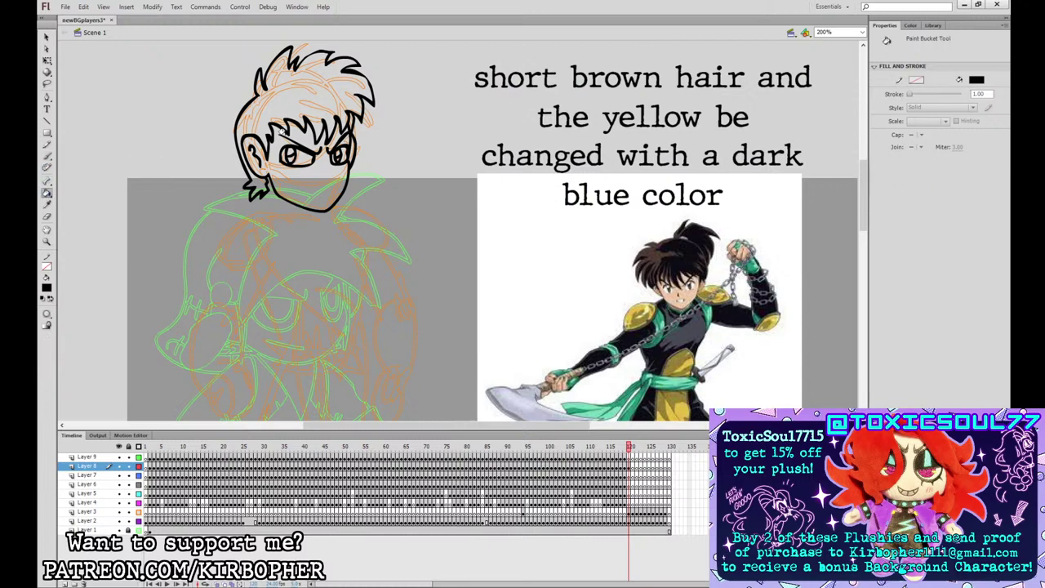
left_click(47, 155)
mouse_move(332, 171)
left_mouse_down()
mouse_move(317, 199)
mouse_move(328, 193)
left_mouse_up()
key("ctrl+z")
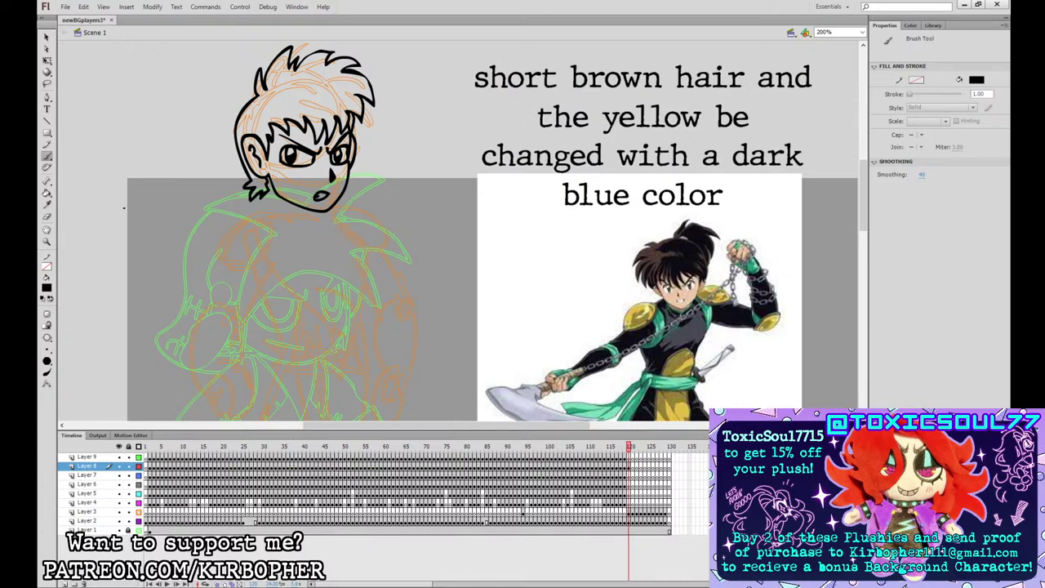
- Fill the whites of both eyes with the white sampled from the reference picture's background
key("i")
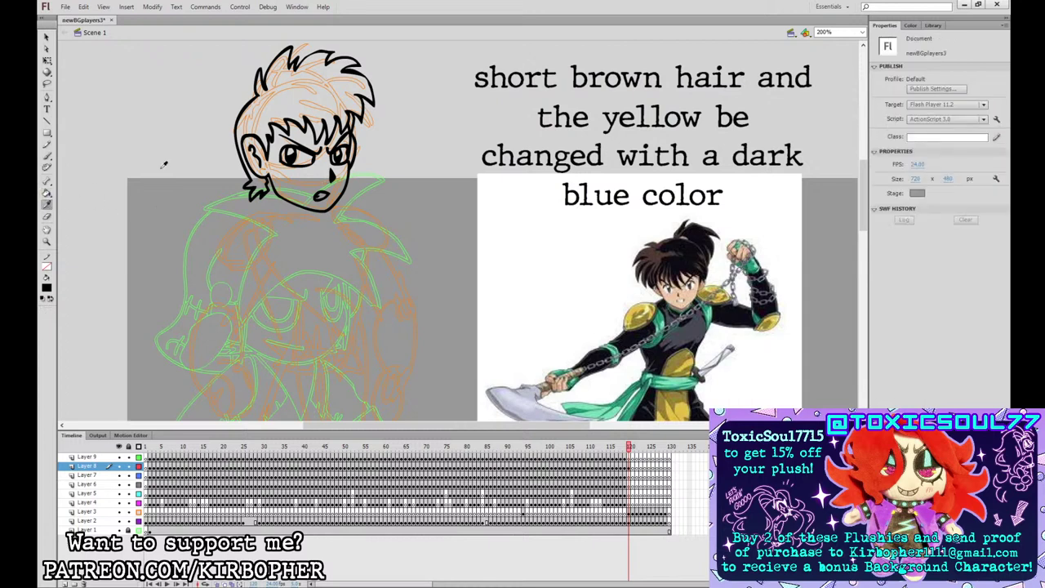
left_click(532, 240)
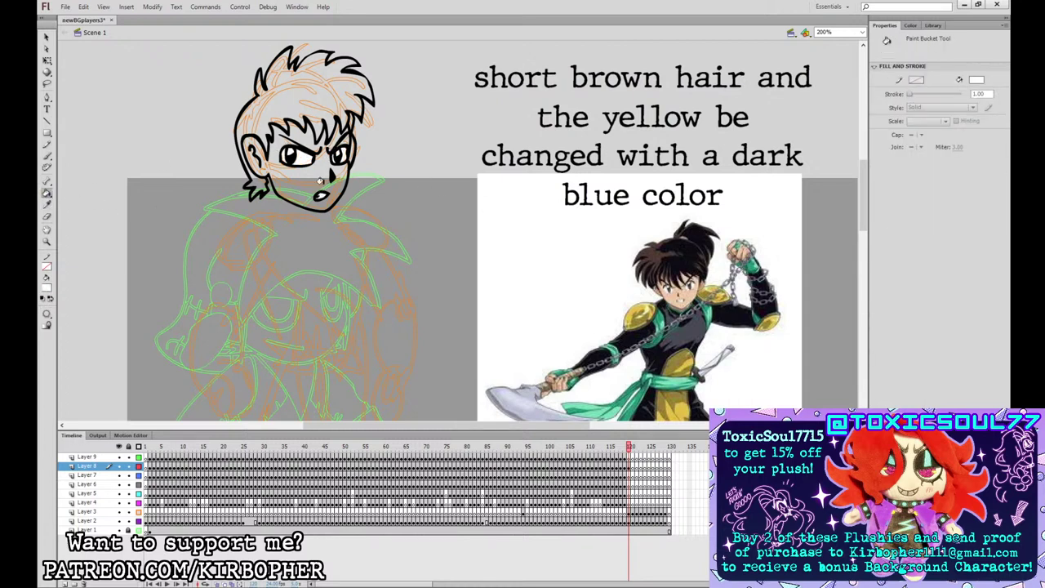
left_click(47, 38)
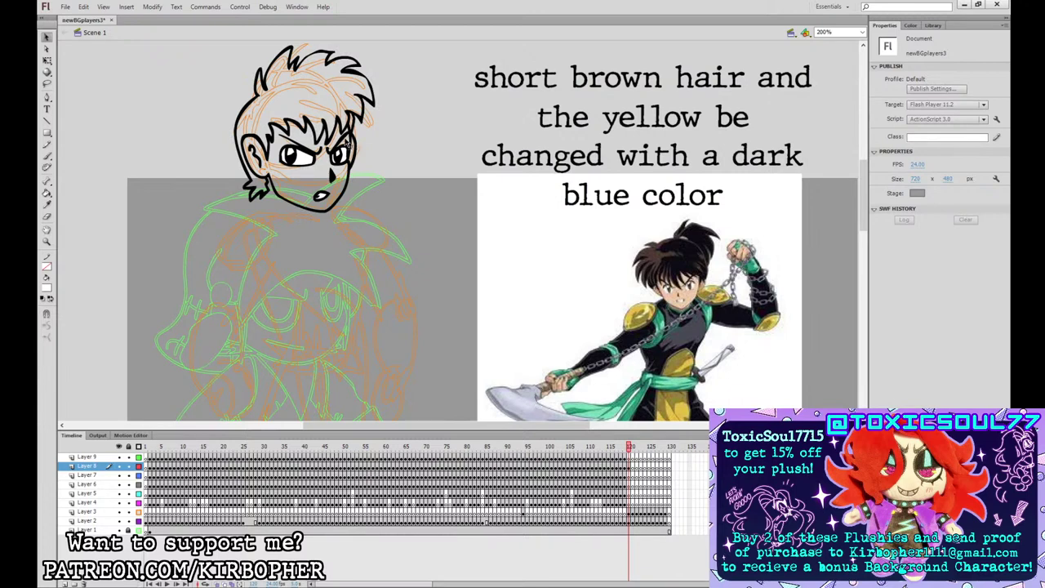
left_click(46, 155)
key("v")
- Ink the oval shoulder pad, upper arm and elbow cuff in black on Layer 7, following the orange body sketch
left_click(46, 155)
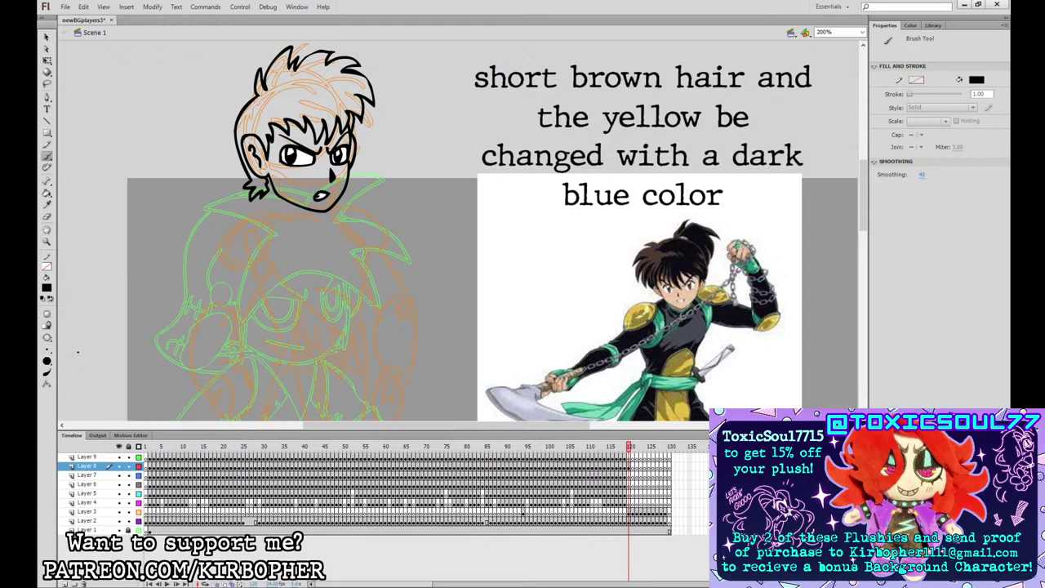
left_click(629, 476)
key("ctrl+minus")
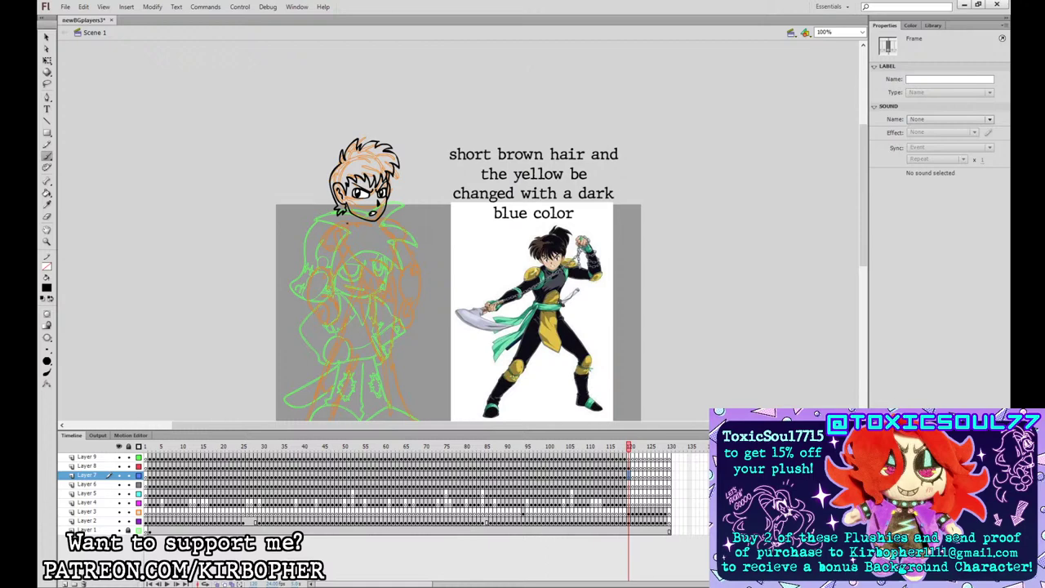
mouse_move(349, 220)
left_mouse_down()
mouse_move(331, 220)
mouse_move(321, 249)
mouse_move(347, 221)
left_mouse_up()
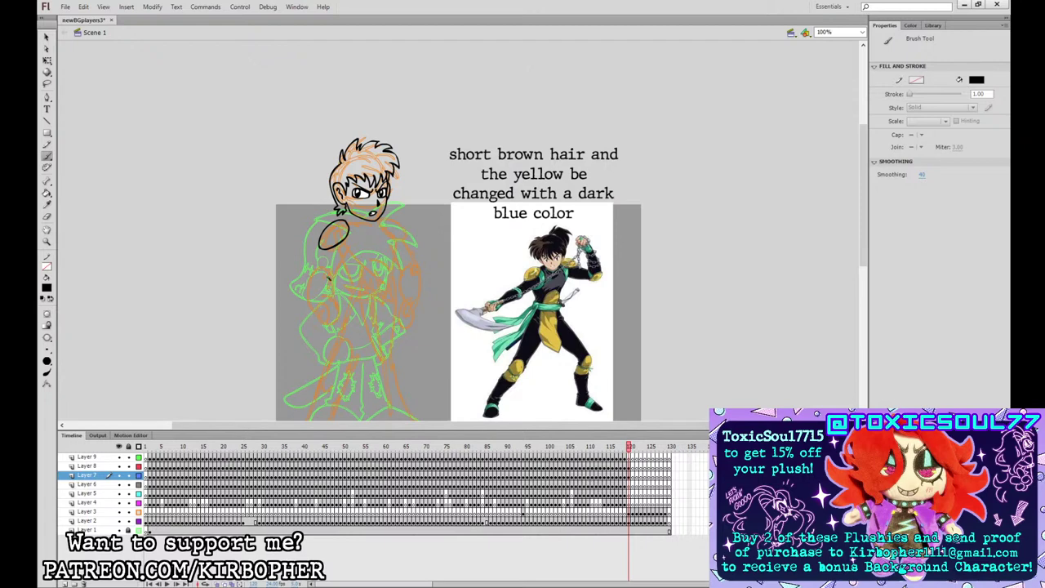
mouse_move(328, 280)
left_mouse_down()
mouse_move(310, 272)
mouse_move(331, 263)
mouse_move(331, 280)
mouse_move(313, 268)
mouse_move(334, 270)
mouse_move(332, 279)
left_mouse_up()
key("ctrl+z")
key("ctrl+z")
mouse_move(342, 244)
left_mouse_down()
mouse_move(334, 266)
mouse_move(345, 240)
mouse_move(315, 265)
mouse_move(350, 234)
mouse_move(346, 243)
left_mouse_up()
key("ctrl+z")
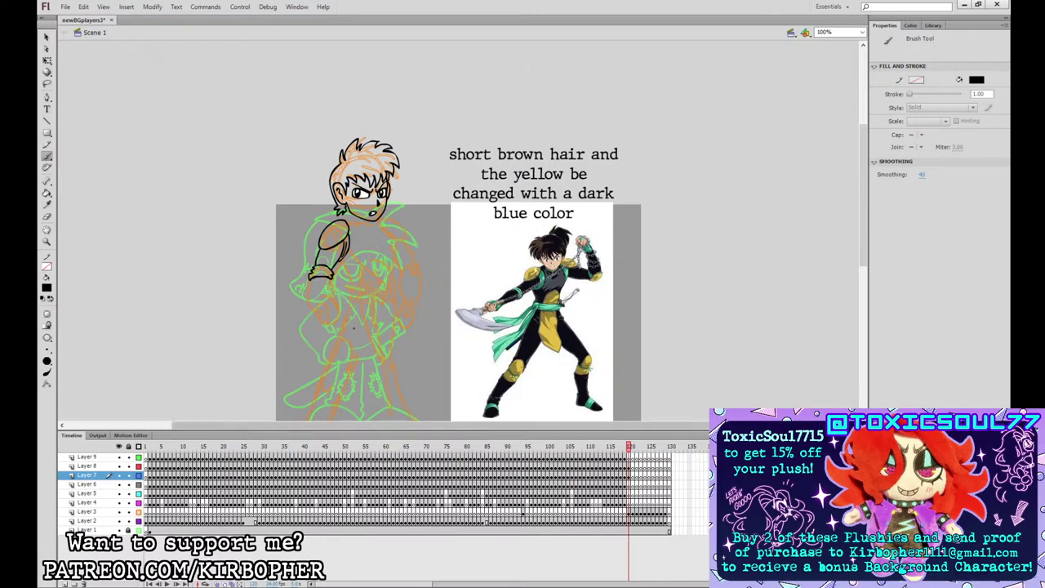
- Draw the fist gripping a handle with a curved blade pointing downward
mouse_move(314, 304)
left_mouse_down()
mouse_move(330, 297)
mouse_move(315, 326)
mouse_move(351, 327)
mouse_move(360, 380)
mouse_move(372, 330)
mouse_move(345, 305)
mouse_move(358, 351)
mouse_move(374, 360)
mouse_move(353, 307)
mouse_move(307, 316)
mouse_move(315, 320)
left_mouse_up()
key("ctrl+z")
key("ctrl+z")
key("ctrl+z")
key("ctrl+z")
key("ctrl+z")
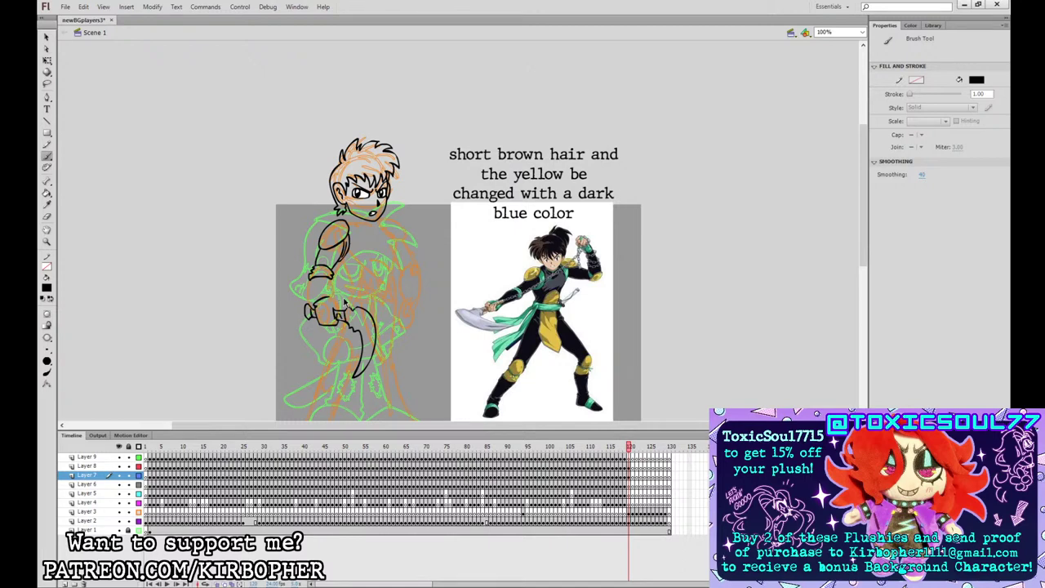
- Complete the outline of the hand around the weapon's handle
key("ctrl+equal")
mouse_move(171, 387)
left_mouse_down()
mouse_move(176, 402)
mouse_move(221, 402)
left_mouse_up()
key("ctrl+z")
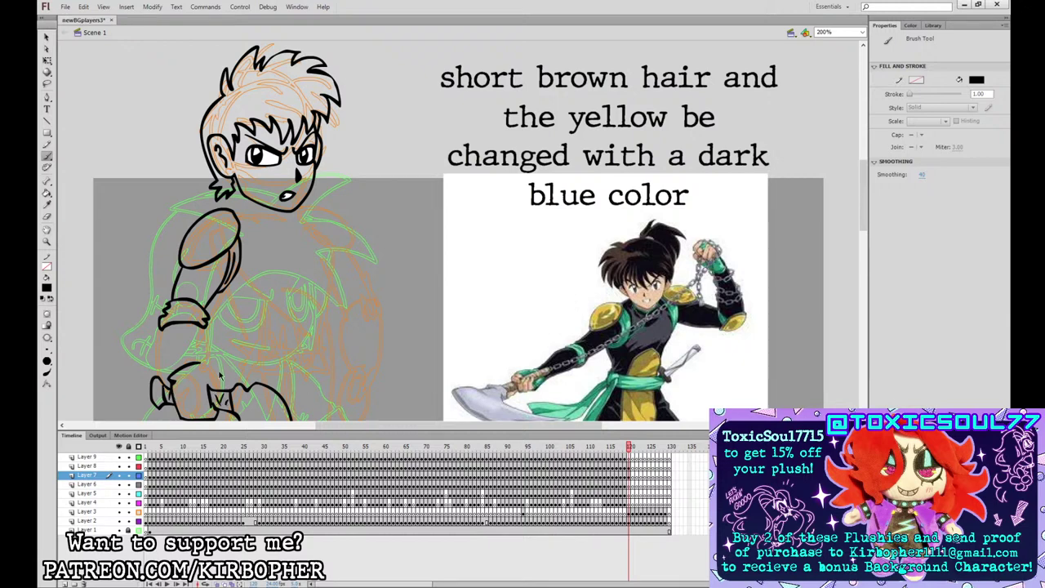
key("ctrl+minus")
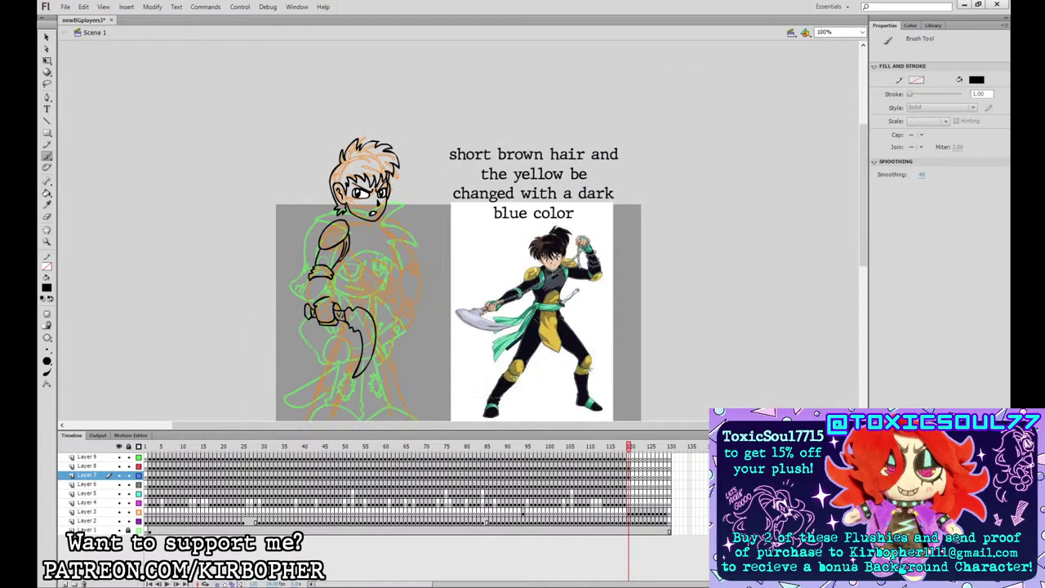
- Connect the hand to the cuff with forearm lines and add an inner rim line to the shoulder pad
left_click_drag(331, 286, 314, 302)
mouse_move(320, 247)
left_mouse_down()
mouse_move(351, 218)
mouse_move(320, 247)
left_mouse_up()
key("ctrl+z")
- Ink the collar and the near side of the torso on Layer 6
left_click(631, 484)
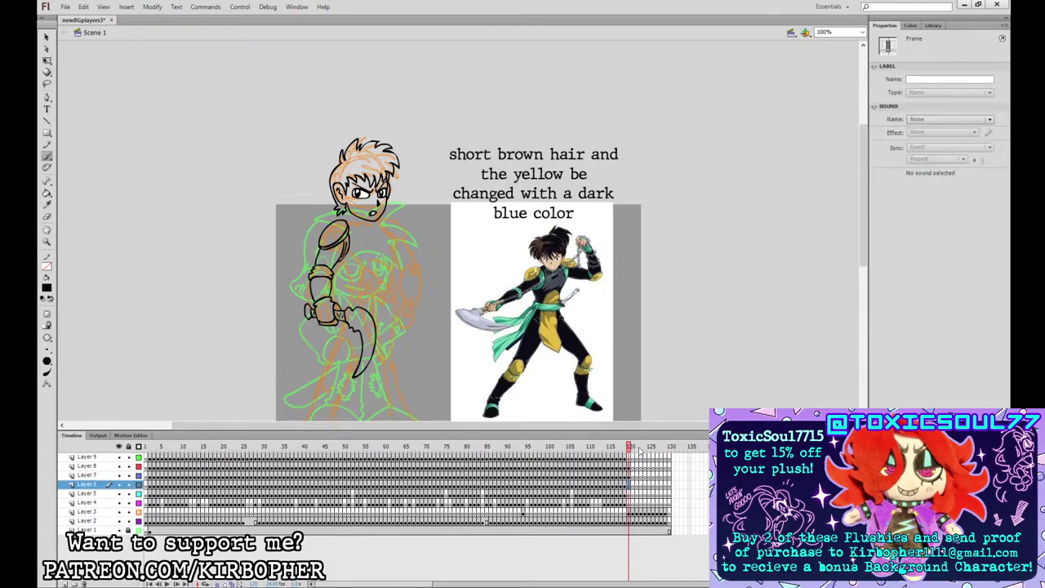
mouse_move(368, 223)
left_mouse_down()
mouse_move(368, 236)
mouse_move(373, 223)
mouse_move(357, 205)
mouse_move(347, 215)
mouse_move(368, 220)
mouse_move(347, 188)
mouse_move(343, 201)
mouse_move(371, 224)
mouse_move(332, 241)
mouse_move(347, 281)
left_mouse_up()
key("ctrl+z")
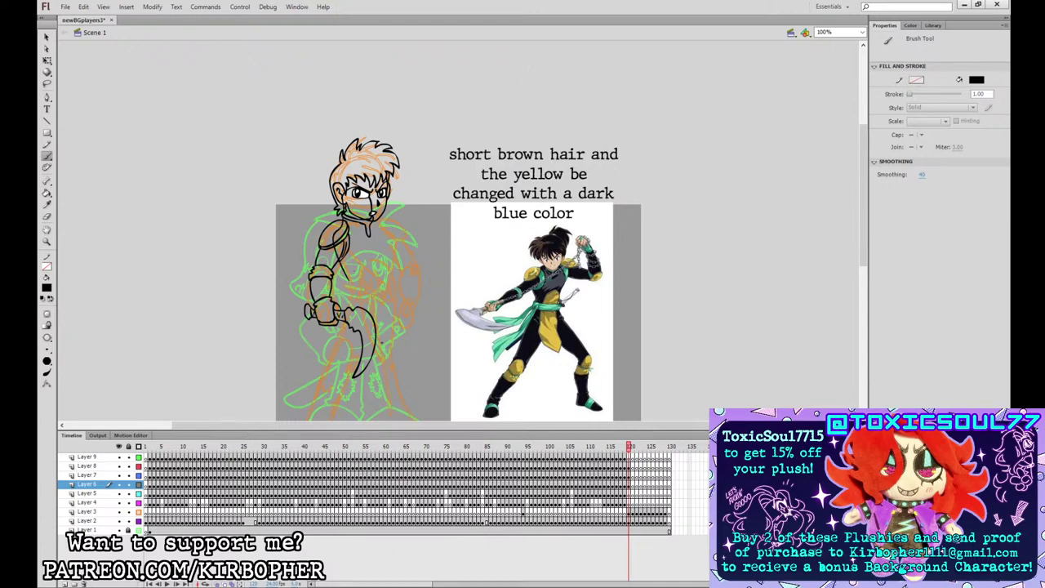
- Draw the waist sash's knot and its two long, jagged tails hanging behind the blade
mouse_move(339, 324)
left_mouse_down()
mouse_move(314, 371)
mouse_move(329, 393)
mouse_move(354, 291)
left_mouse_up()
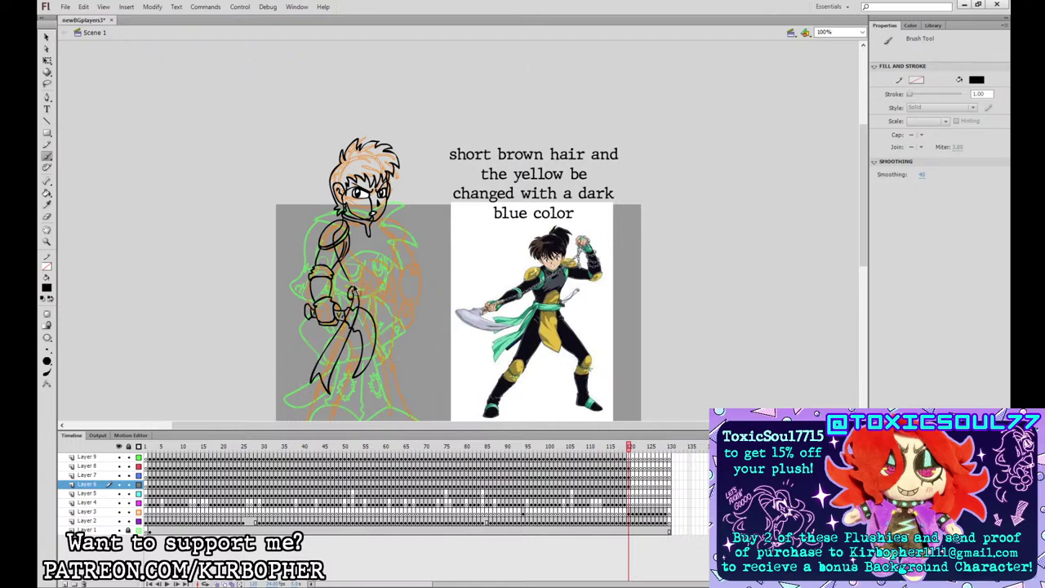
mouse_move(350, 289)
left_mouse_down()
mouse_move(314, 349)
mouse_move(317, 367)
left_mouse_up()
key("ctrl+z")
left_click_drag(349, 290, 312, 370)
key("ctrl+z")
left_click_drag(348, 289, 308, 373)
left_click_drag(349, 294, 328, 345)
mouse_move(345, 284)
left_mouse_down()
mouse_move(348, 294)
mouse_move(385, 290)
mouse_move(348, 293)
left_mouse_up()
key("ctrl+z")
key("ctrl+z")
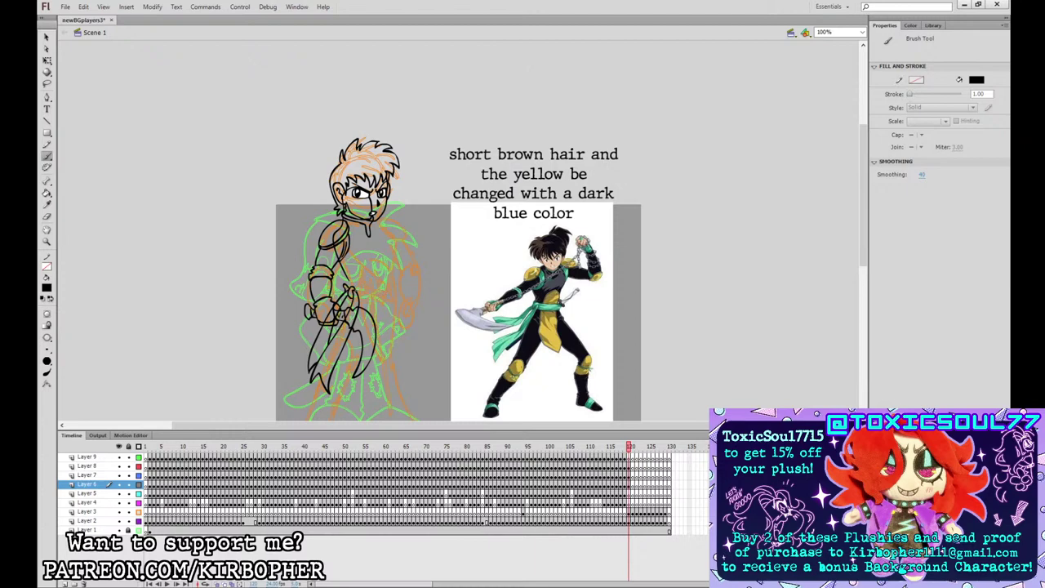
- Draw the rest of the torso on Layer 6, including the far side, the rounded abdomen plate and the sash around the waist
mouse_move(355, 290)
left_mouse_down()
mouse_move(384, 286)
mouse_move(392, 290)
mouse_move(382, 301)
mouse_move(393, 297)
mouse_move(349, 285)
mouse_move(368, 253)
mouse_move(388, 276)
mouse_move(373, 253)
mouse_move(363, 287)
mouse_move(392, 250)
mouse_move(373, 219)
left_mouse_up()
key("ctrl+z")
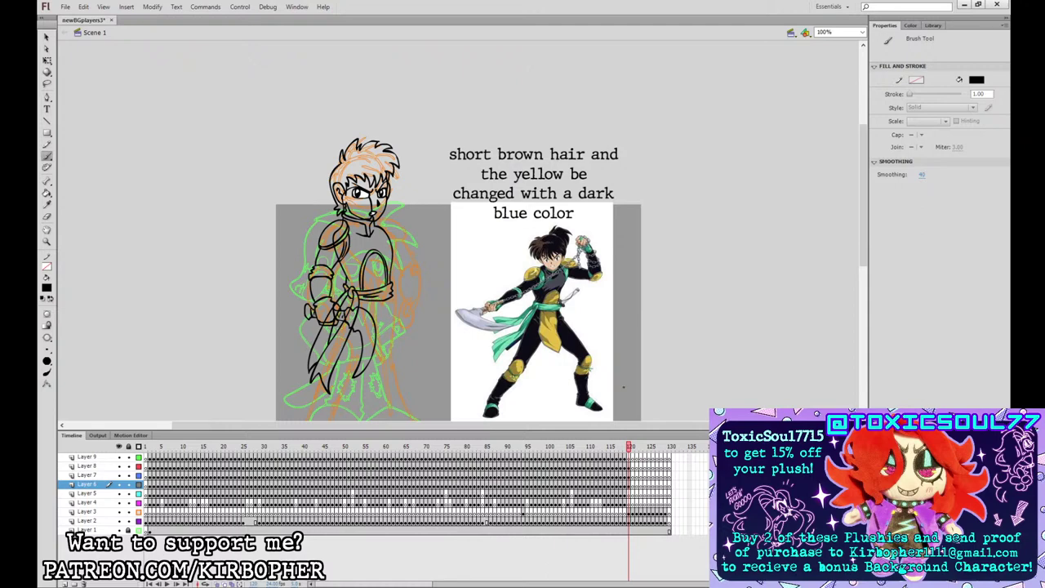
left_click(630, 465)
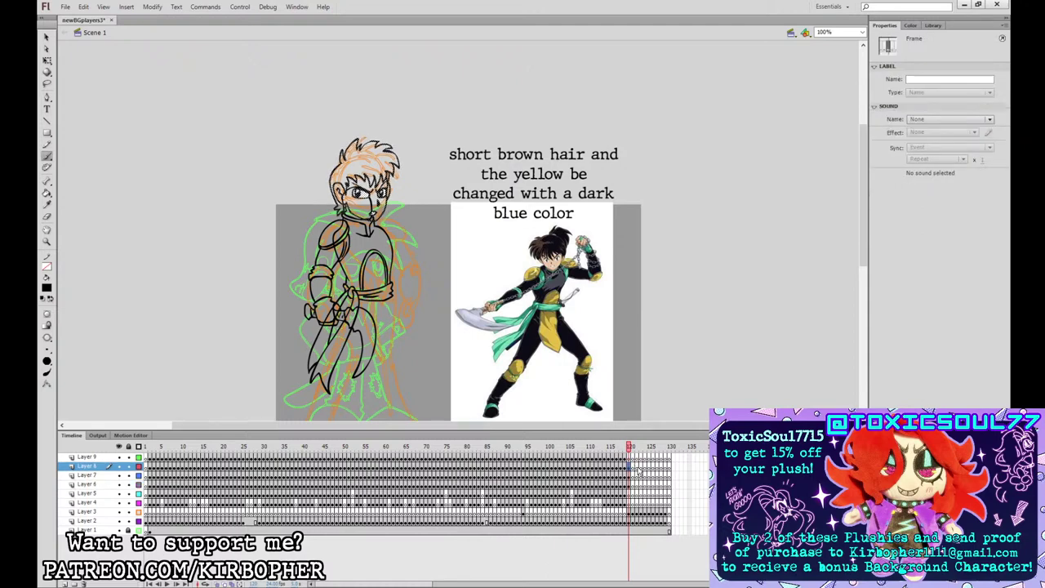
left_click(632, 485)
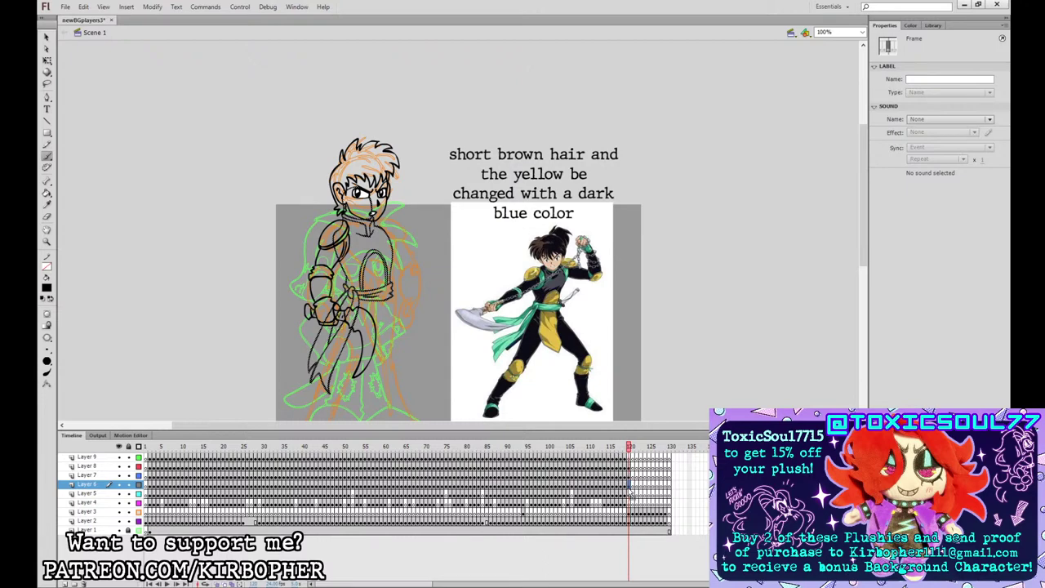
- Ink the pointed front cloth panel hanging below the sash on Layer 5
left_click(631, 493)
left_click_drag(616, 325, 634, 289)
key("b")
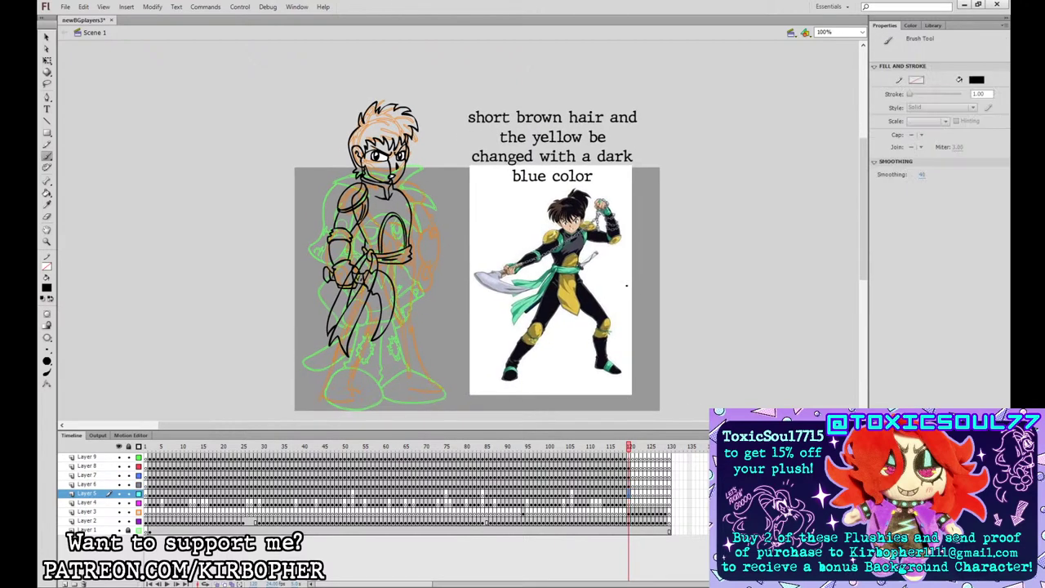
mouse_move(379, 259)
left_mouse_down()
mouse_move(378, 313)
mouse_move(393, 337)
mouse_move(405, 256)
mouse_move(388, 257)
mouse_move(381, 286)
mouse_move(396, 333)
mouse_move(403, 256)
left_mouse_up()
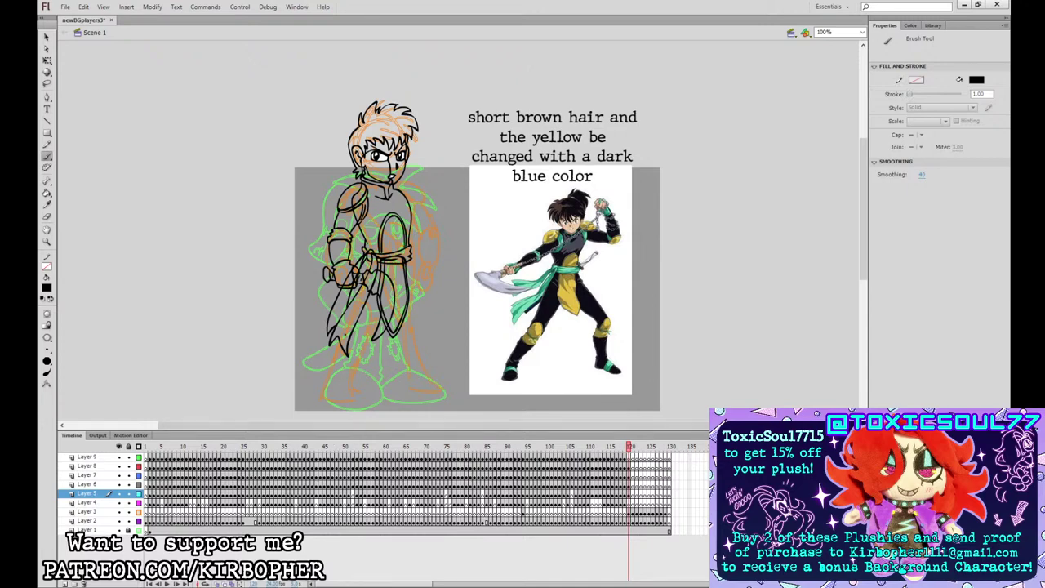
- Draw the rounded knee pad on the near leg on Layer 5
mouse_move(345, 331)
left_mouse_down()
mouse_move(351, 343)
mouse_move(371, 340)
mouse_move(347, 316)
mouse_move(362, 336)
mouse_move(371, 325)
mouse_move(347, 334)
left_mouse_up()
key("ctrl+z")
left_click(633, 494)
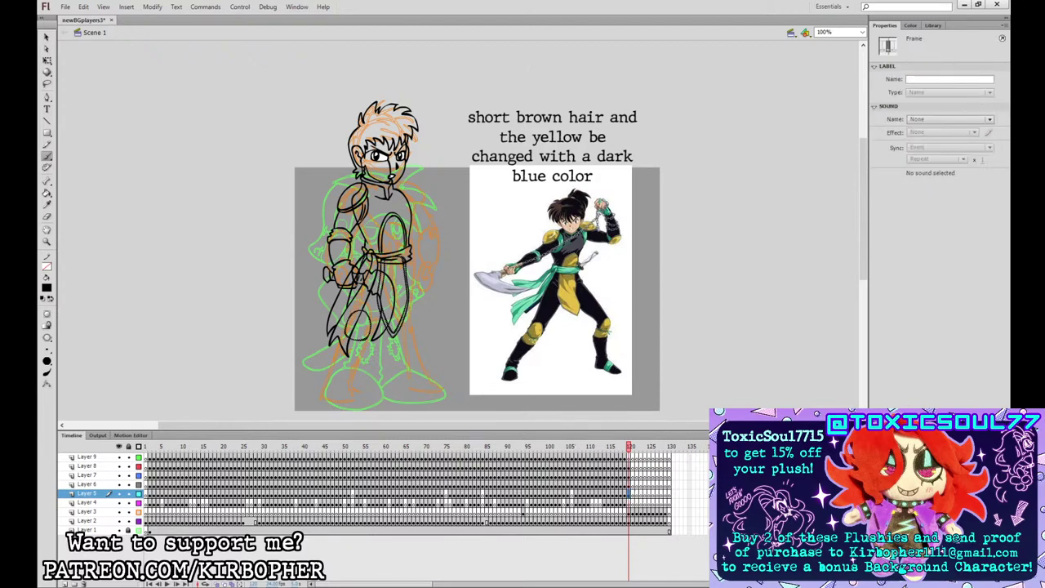
key("ctrl+b")
key("Escape")
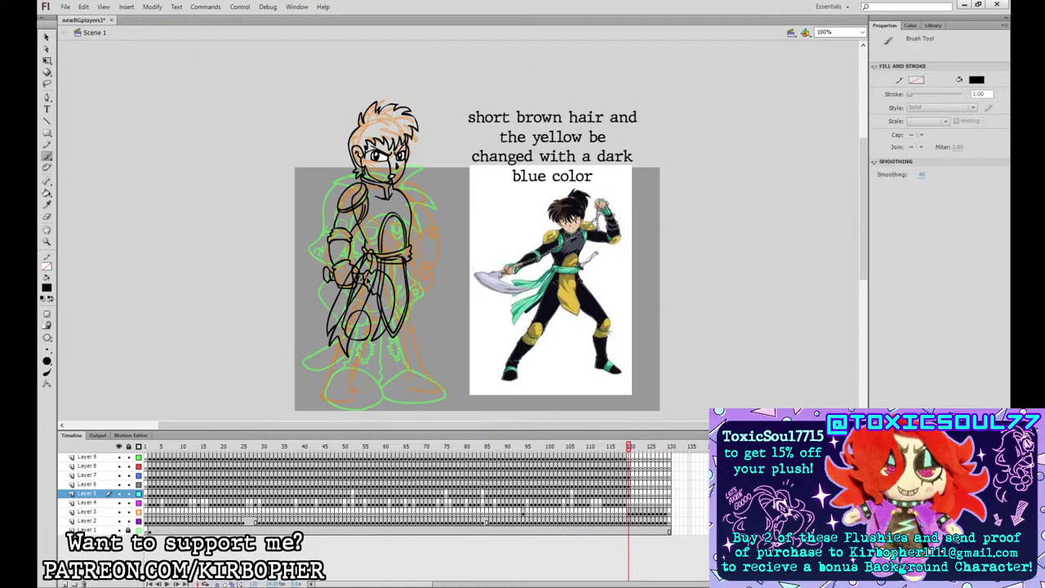
key("ctrl+z")
- Ink the thigh lines of both legs, the far knee pad and the ties hanging beneath both knee pads
mouse_move(353, 292)
left_mouse_down()
mouse_move(342, 327)
mouse_move(378, 311)
mouse_move(407, 323)
mouse_move(417, 310)
mouse_move(408, 335)
mouse_move(410, 309)
left_mouse_up()
key("ctrl+z")
left_click_drag(408, 253, 413, 307)
mouse_move(344, 330)
left_mouse_down()
mouse_move(346, 342)
mouse_move(368, 342)
mouse_move(352, 357)
mouse_move(369, 333)
mouse_move(415, 332)
mouse_move(409, 353)
mouse_move(419, 351)
mouse_move(407, 336)
left_mouse_up()
key("ctrl+z")
key("ctrl+z")
key("ctrl+z")
key("ctrl+z")
key("ctrl+z")
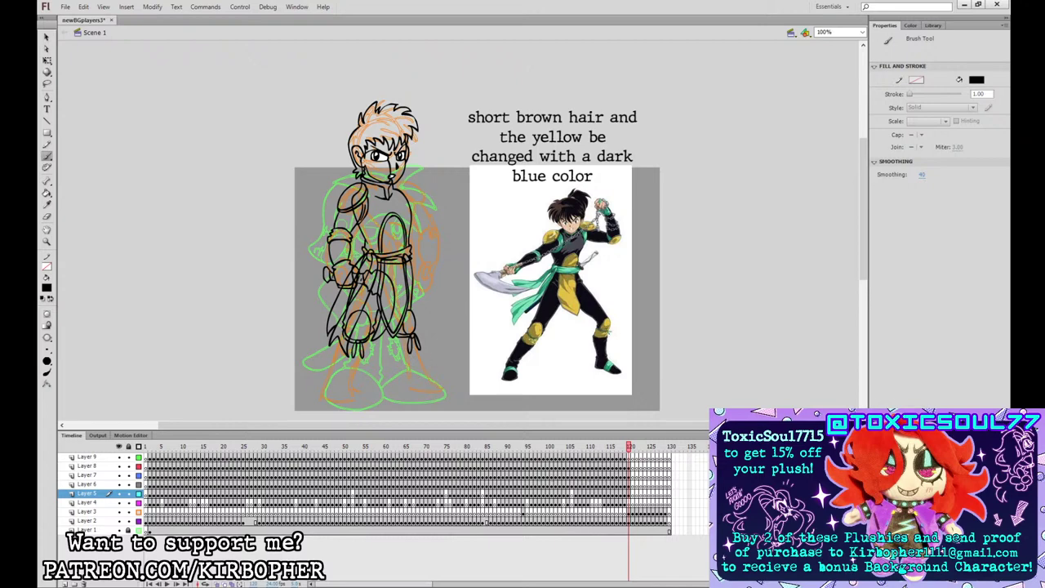
- Ink the lower legs and booted feet of both legs over the sketch on Layer 5
mouse_move(332, 362)
left_mouse_down()
mouse_move(319, 400)
mouse_move(350, 404)
mouse_move(368, 345)
mouse_move(336, 346)
mouse_move(322, 399)
mouse_move(355, 401)
mouse_move(367, 339)
mouse_move(413, 392)
mouse_move(435, 380)
mouse_move(418, 349)
left_mouse_up()
key("ctrl+z")
left_click_drag(436, 388, 416, 341)
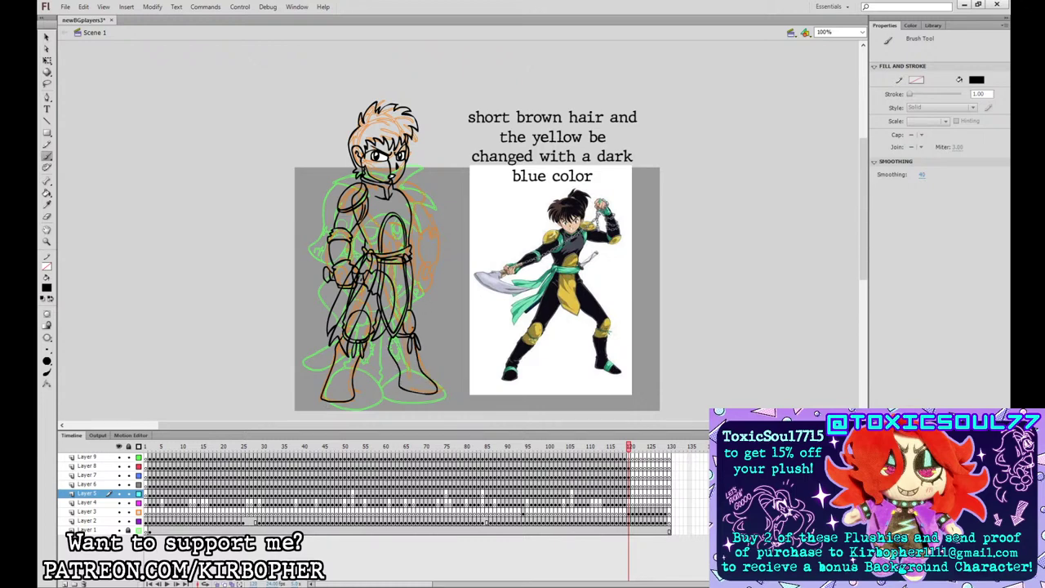
- Draw the wrapped ankle bands and sole detail across both boots on Layer 5
left_click_drag(321, 391, 349, 383)
left_click_drag(352, 379, 322, 395)
left_click_drag(353, 383, 327, 386)
mouse_move(416, 380)
left_mouse_down()
mouse_move(426, 390)
mouse_move(414, 389)
left_mouse_up()
key("ctrl+z")
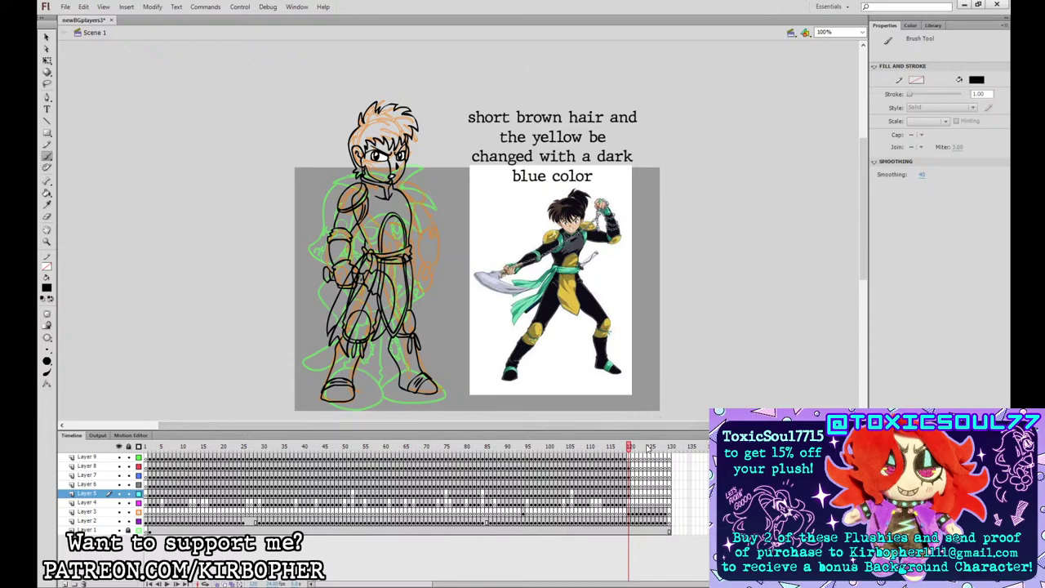
- Ink the far shoulder pad on Layer 4, following the rough sketch
left_click(631, 503)
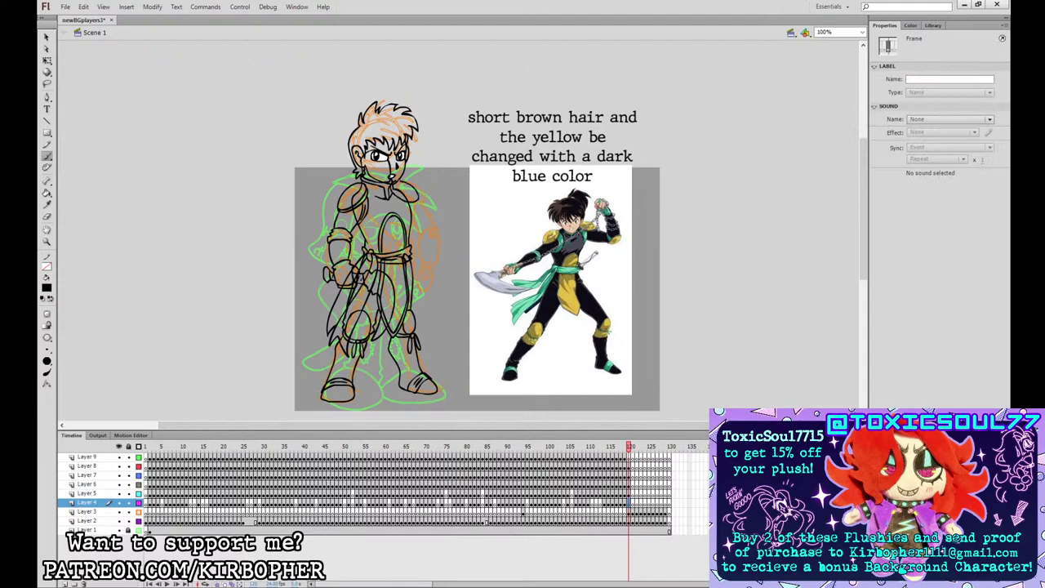
mouse_move(393, 188)
left_mouse_down()
mouse_move(419, 201)
mouse_move(405, 202)
mouse_move(407, 185)
mouse_move(418, 201)
left_mouse_up()
key("ctrl+z")
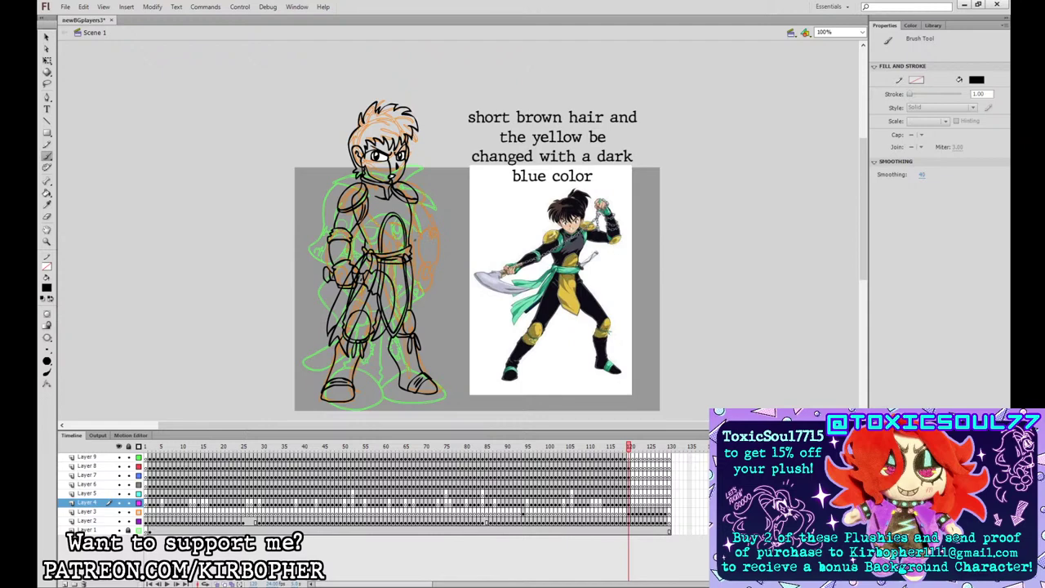
- Ink the far upper arm and the cloth band around its elbow on Layer 4
mouse_move(414, 242)
left_mouse_down()
mouse_move(427, 226)
mouse_move(410, 242)
mouse_move(426, 236)
mouse_move(427, 226)
mouse_move(409, 234)
left_mouse_up()
key("ctrl+z")
key("ctrl+z")
key("ctrl+z")
key("ctrl+z")
mouse_move(425, 226)
left_mouse_down()
mouse_move(426, 236)
mouse_move(418, 226)
left_mouse_up()
mouse_move(390, 193)
left_mouse_down()
mouse_move(403, 232)
mouse_move(395, 215)
mouse_move(419, 232)
left_mouse_up()
- Draw the small oval elbow guard on the near arm's band on Layer 7
left_click(631, 475)
key("b")
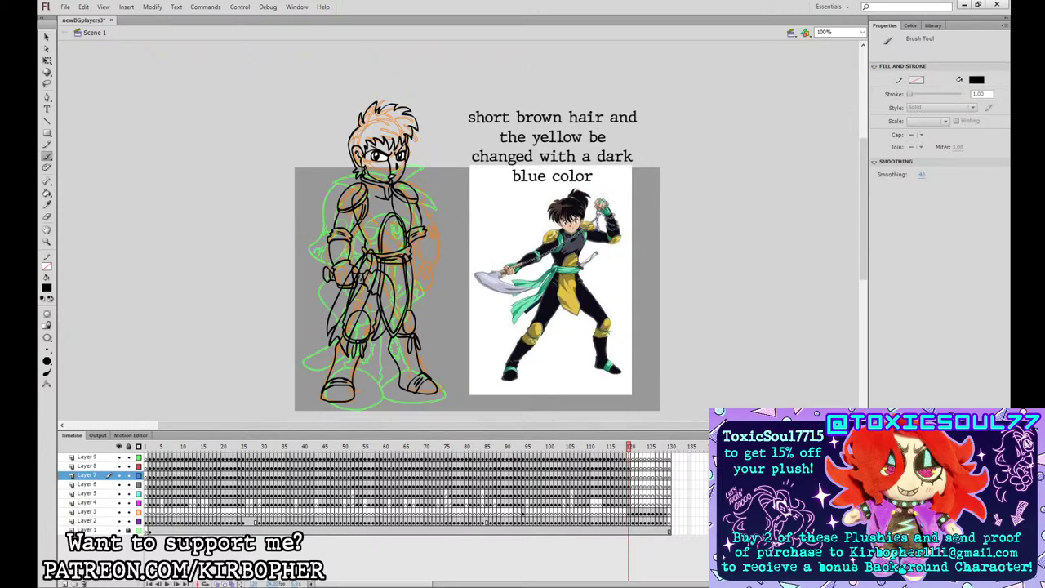
left_click(631, 502)
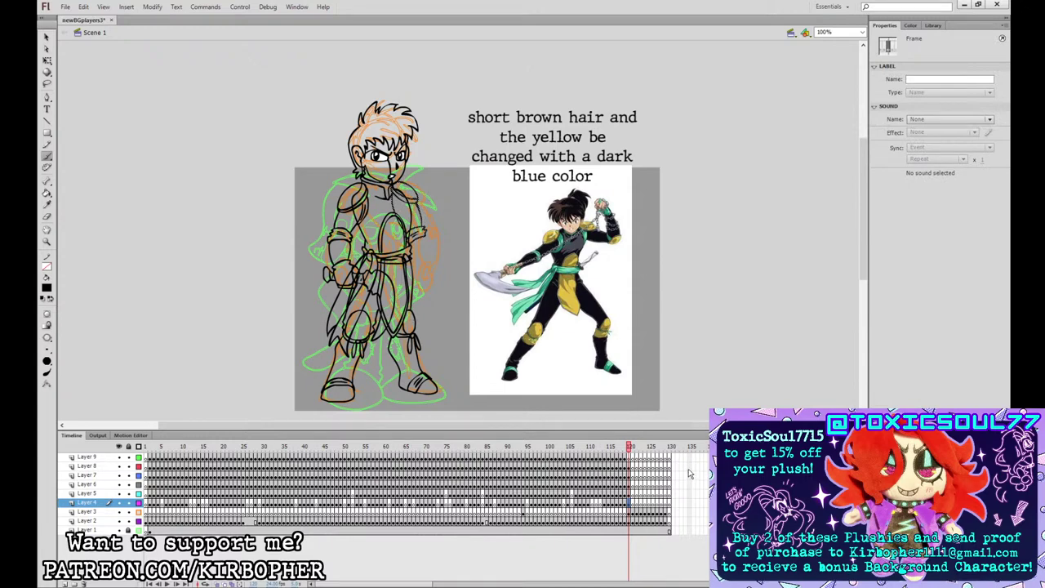
left_click(630, 474)
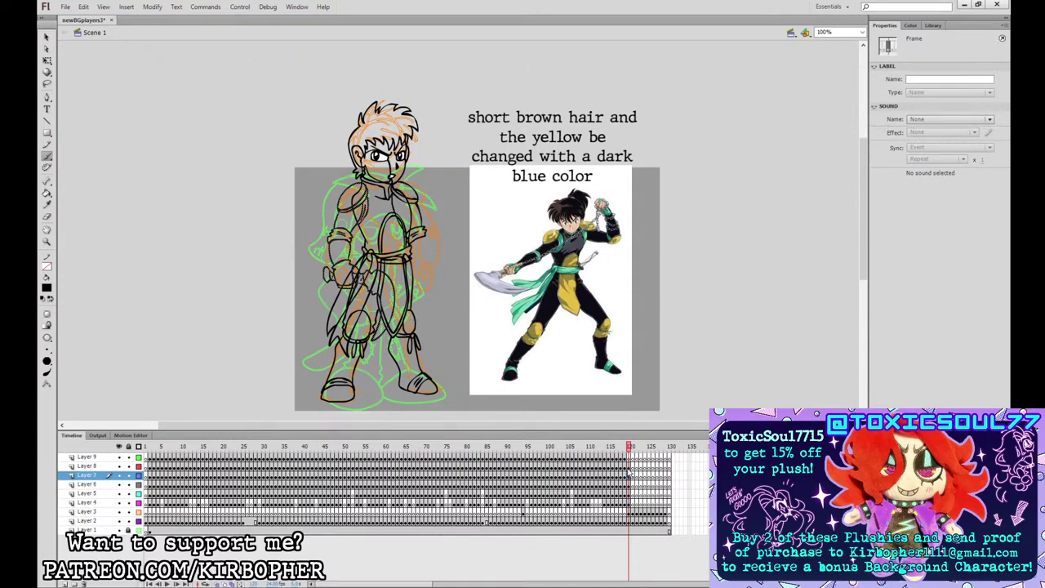
left_click(46, 216)
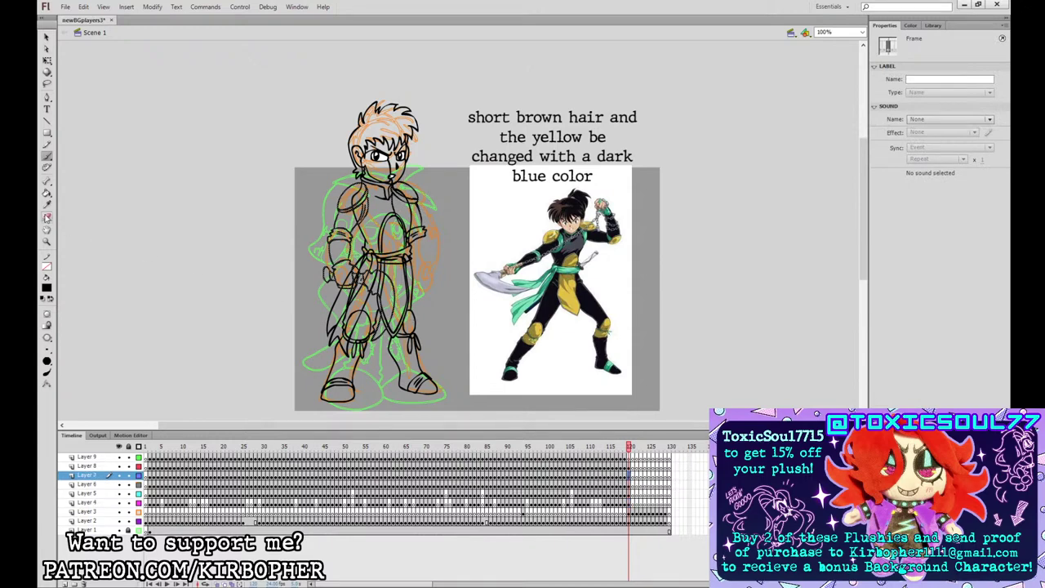
left_click(47, 154)
mouse_move(327, 227)
left_mouse_down()
mouse_move(338, 245)
mouse_move(329, 242)
left_mouse_up()
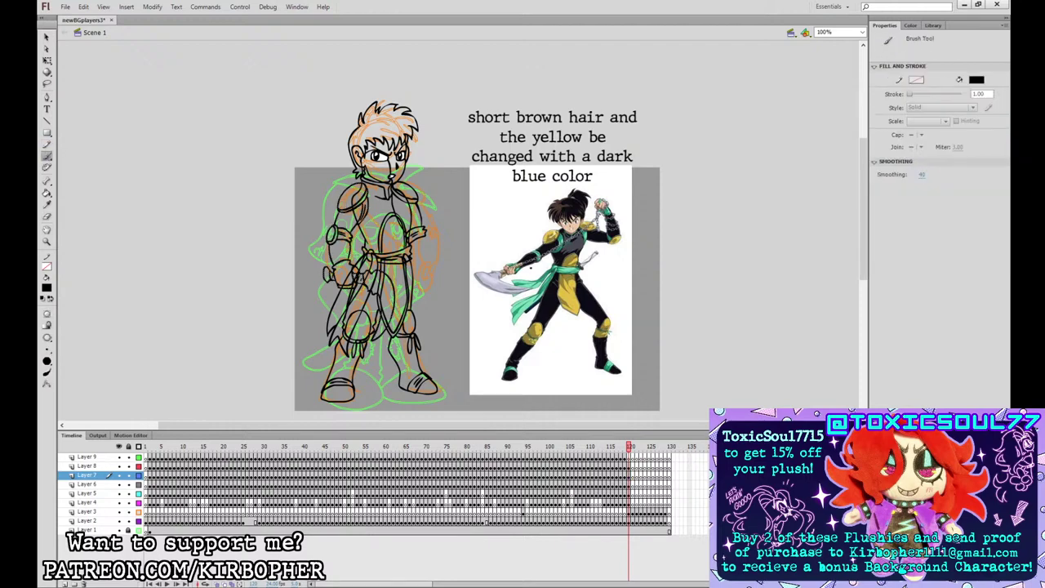
- Ink the inner line of the far forearm and the clenched far fist on Layer 4
left_click(630, 503)
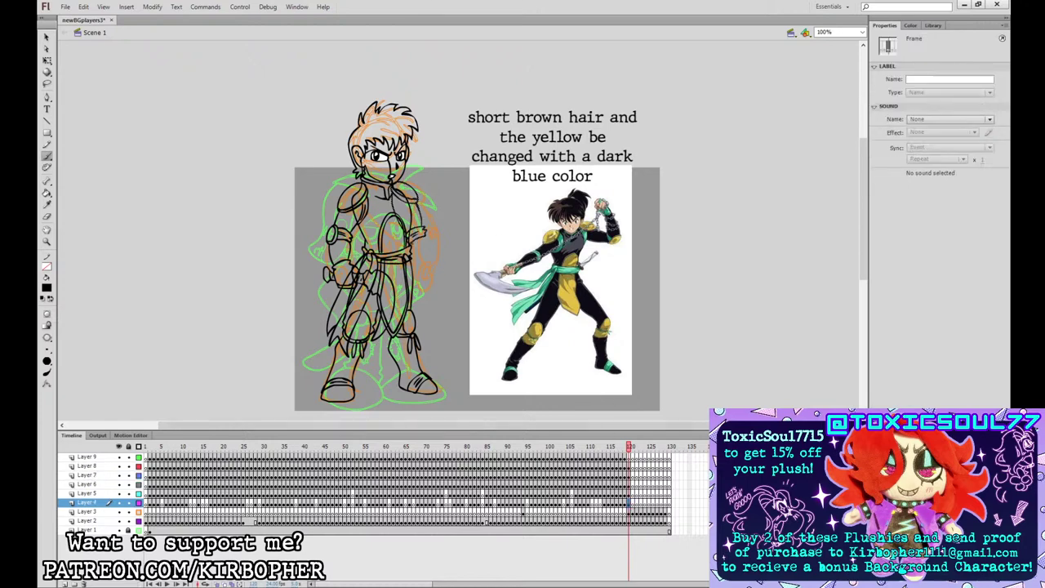
left_click_drag(410, 252, 422, 263)
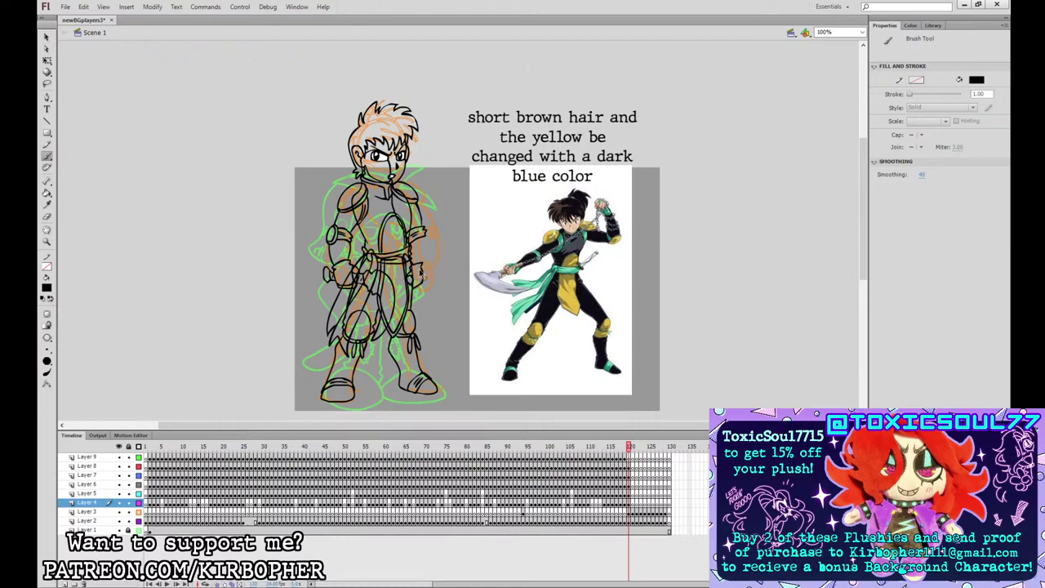
key("ctrl+z")
mouse_move(412, 286)
left_mouse_down()
mouse_move(423, 266)
mouse_move(419, 283)
left_mouse_up()
- Hide Layers 5 to 8 and shift the far fist slightly outward on Layer 4
left_click(47, 61)
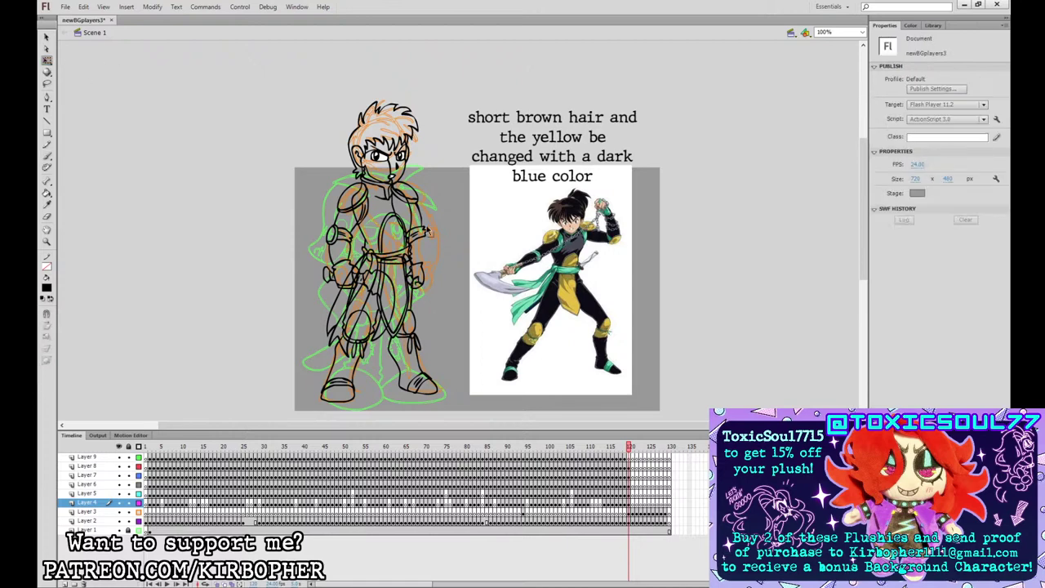
left_click(423, 271)
left_click(442, 251)
left_click_drag(118, 494, 119, 467)
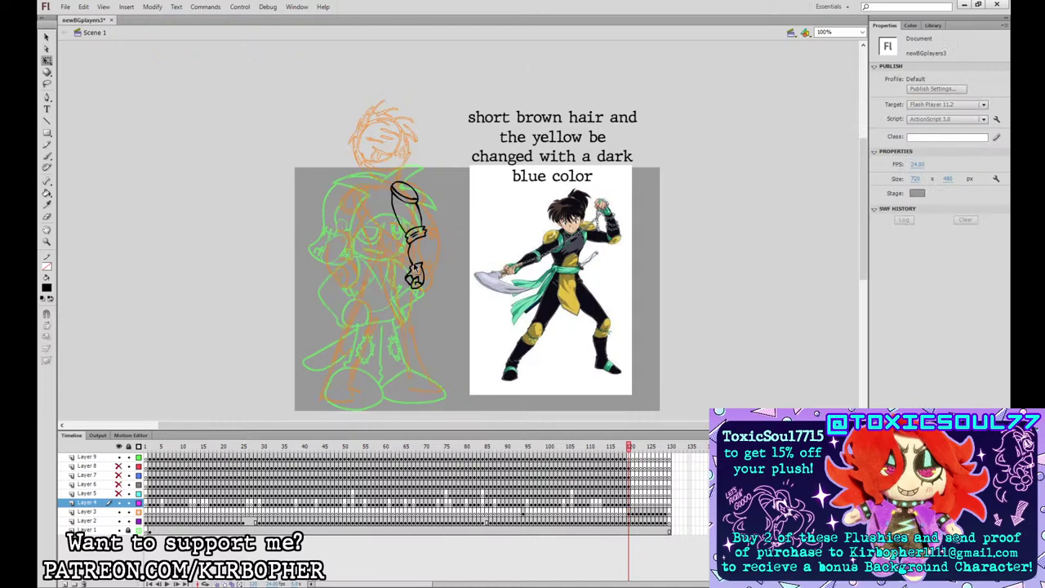
left_click(416, 274)
left_click_drag(426, 271, 429, 273)
- Make Layers 5 to 8 visible again and return to the Brush tool
left_click(48, 156)
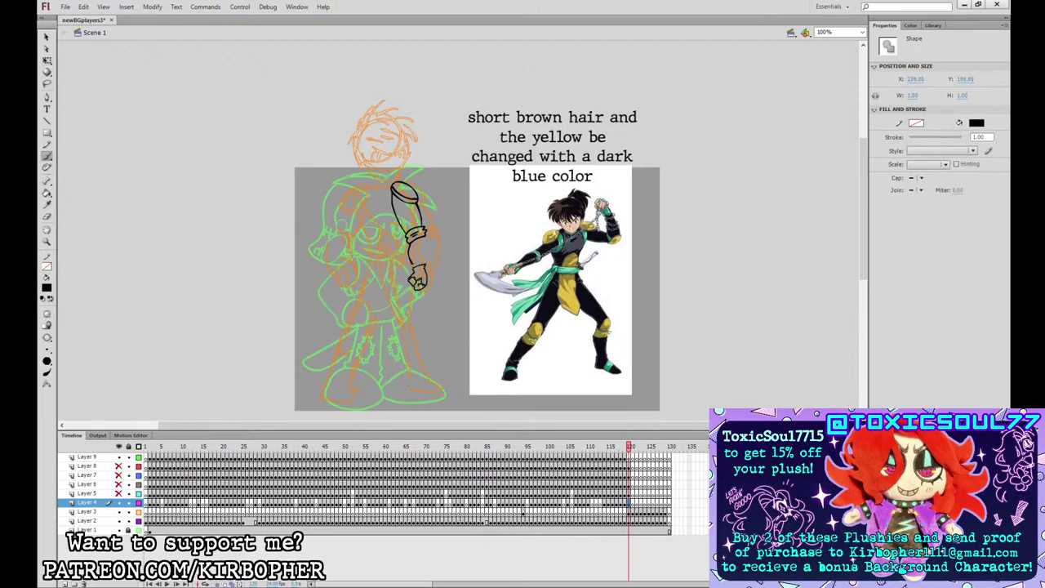
key("v")
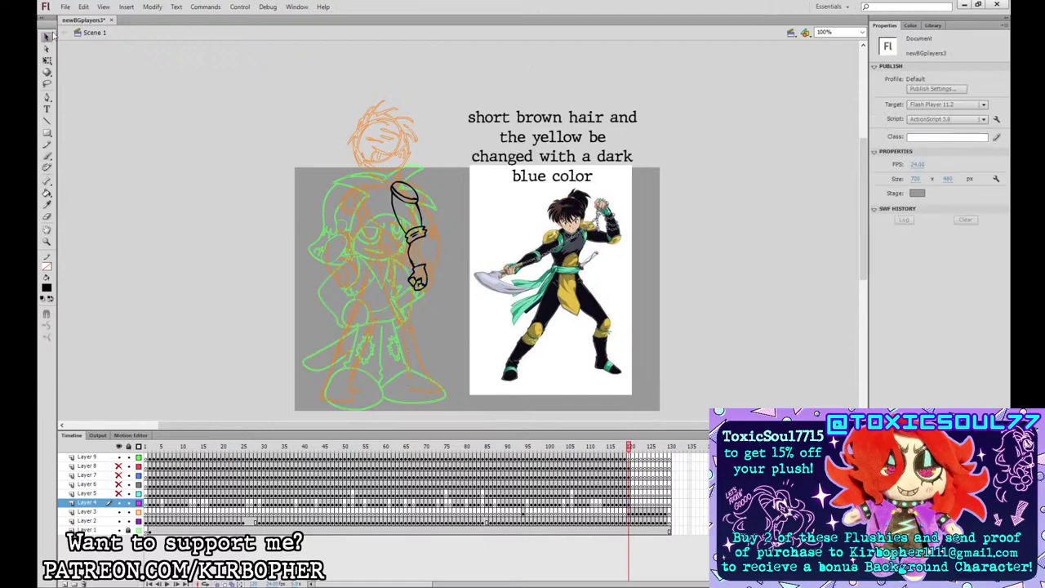
key("ctrl+equal")
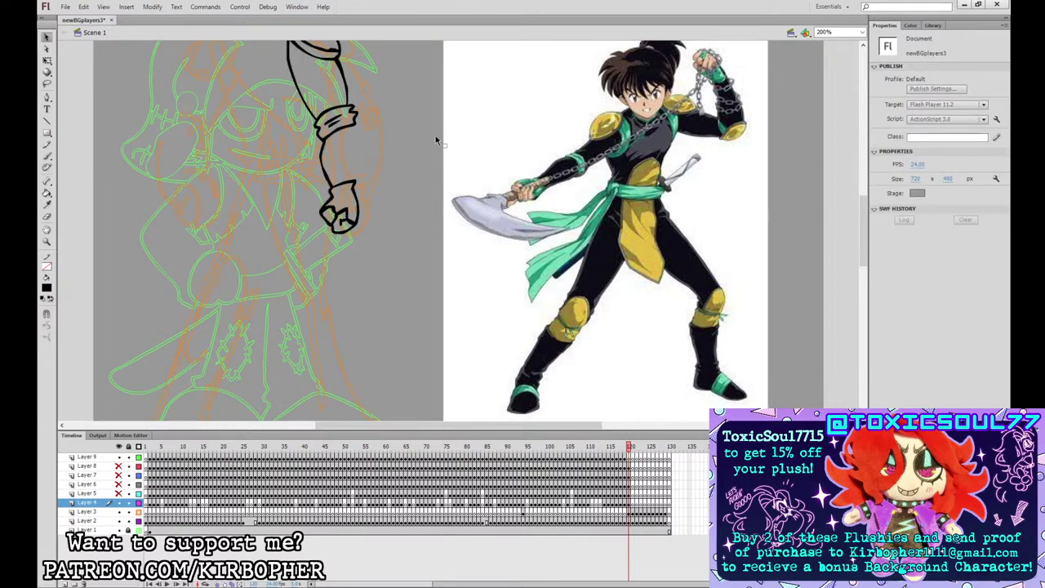
key("ctrl+minus")
key("b")
left_click_drag(119, 466, 119, 493)
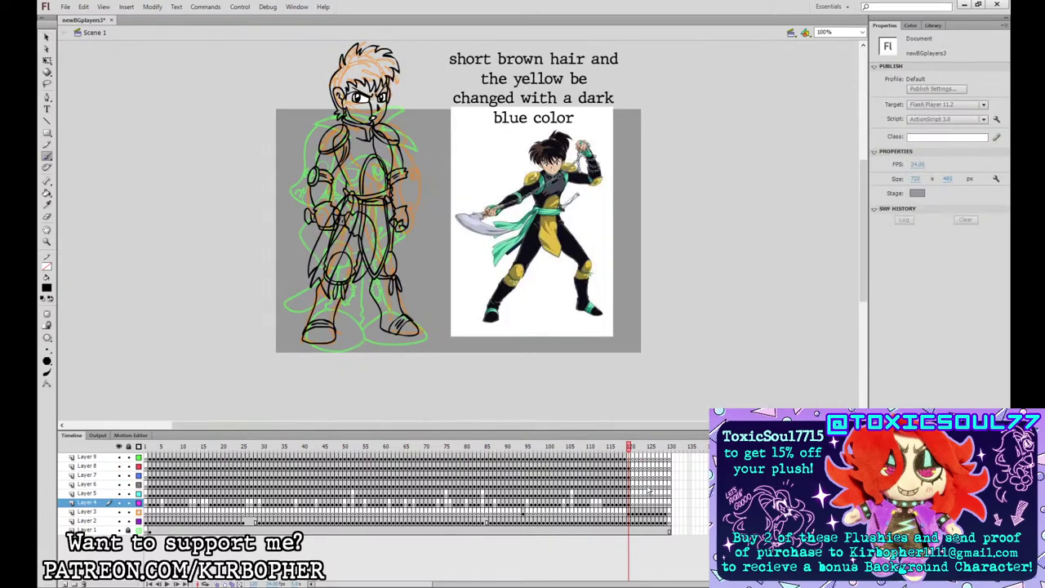
- Ink the outer edge of the far forearm on Layer 4, from the elbow band to the wrist
left_click(629, 503)
left_click_drag(407, 177, 406, 201)
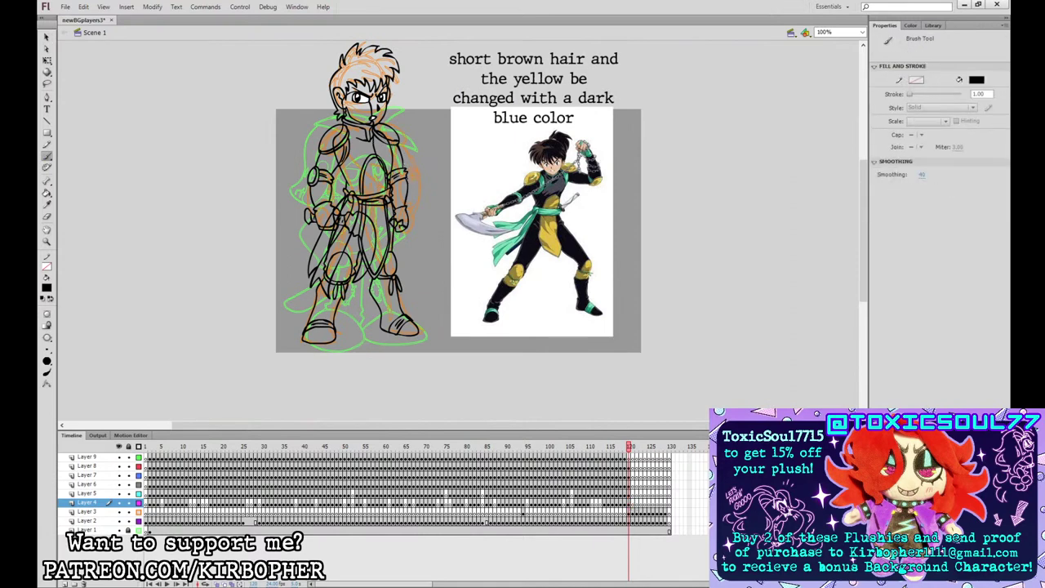
key("ctrl+z")
left_click_drag(406, 168, 407, 181)
- Fill the character's hair with a dark brown sampled from the reference image
left_click(626, 494)
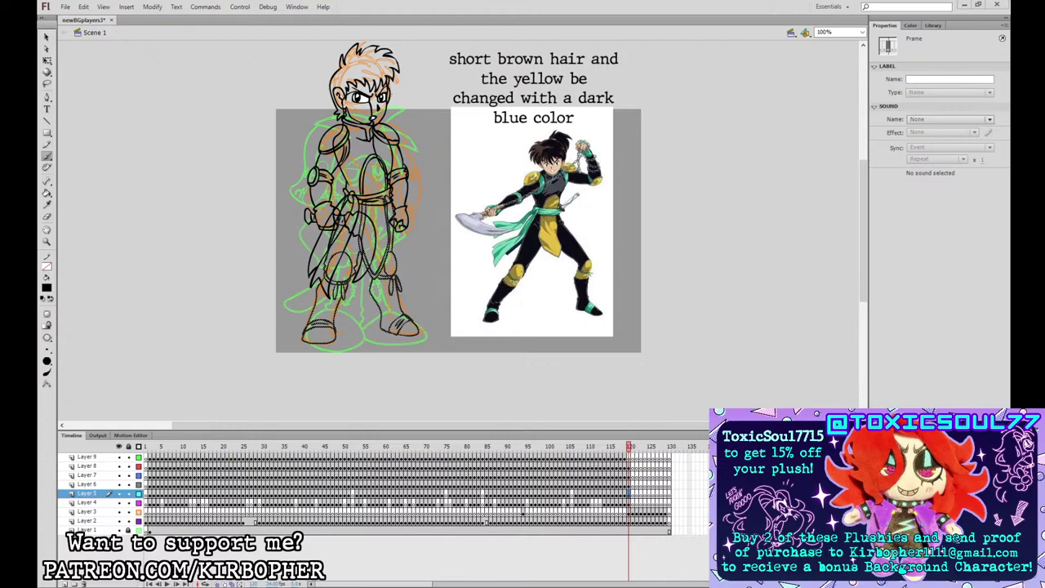
left_click(46, 60)
left_click(85, 127)
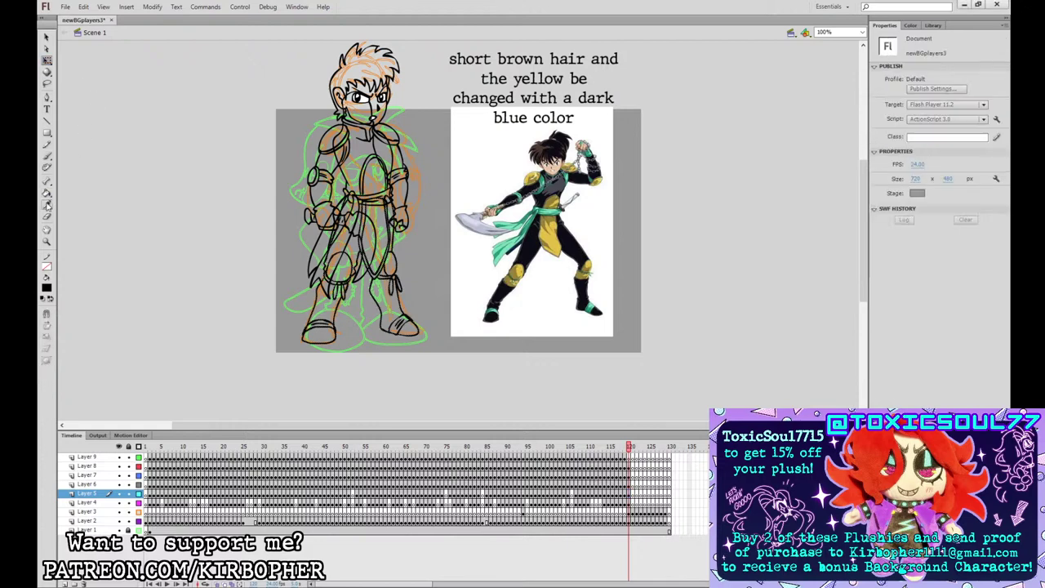
left_click(47, 205)
left_click_drag(572, 157, 544, 245)
key("k")
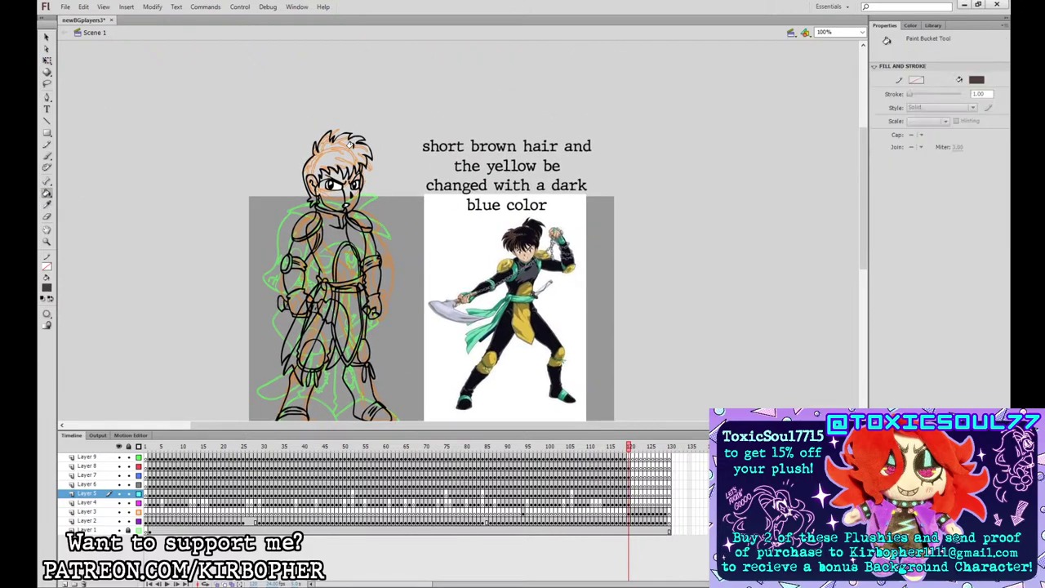
left_click(349, 147)
- Fill the face and hands with the skin tone sampled from the reference
left_click(47, 205)
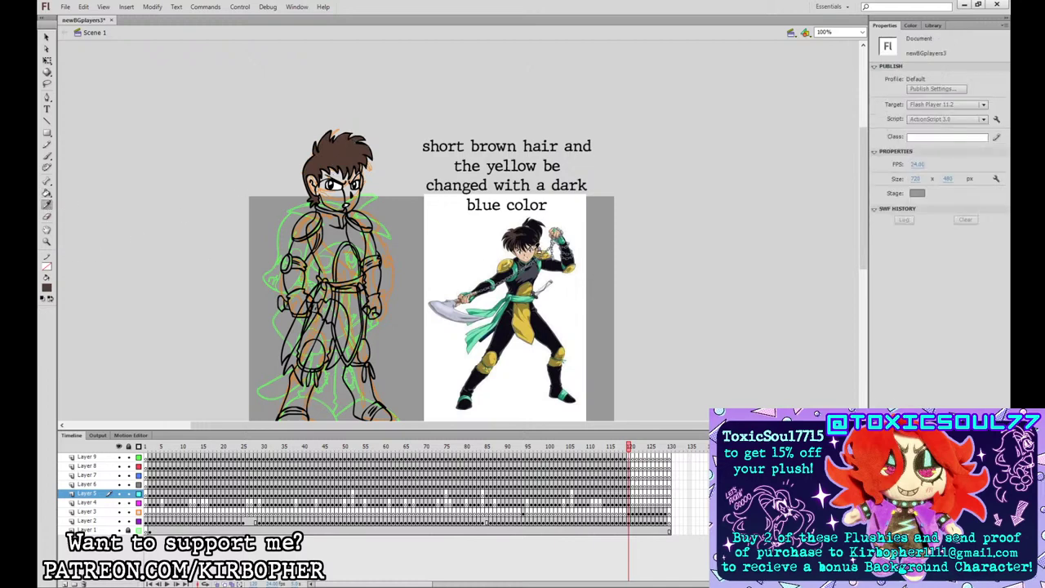
left_click(537, 248)
left_click(336, 174)
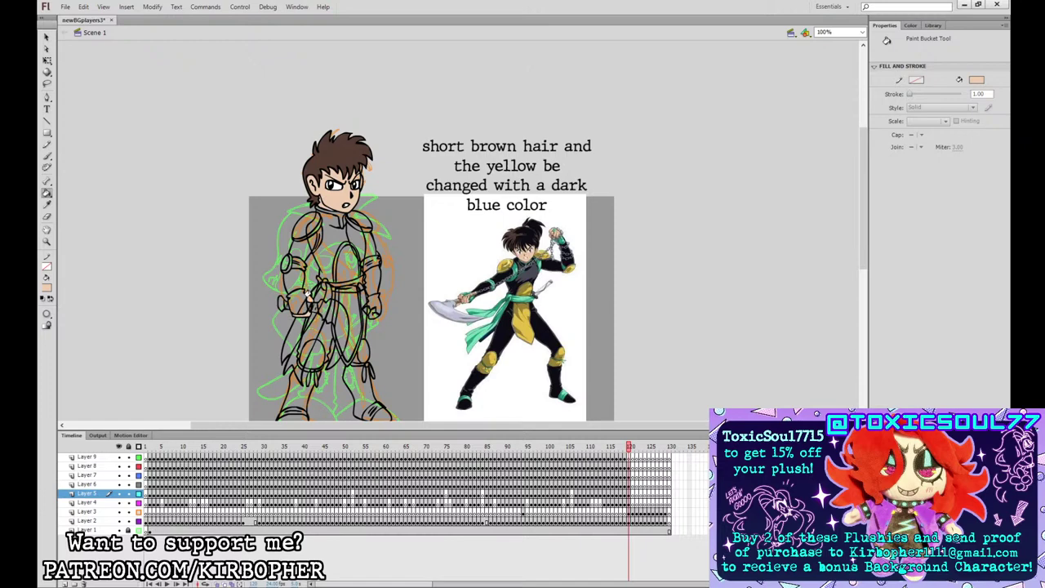
left_click(367, 303)
key("ctrl+z")
left_click(370, 305)
- Fill the torso and both arms with the near-black suit color sampled from the reference
left_click(47, 204)
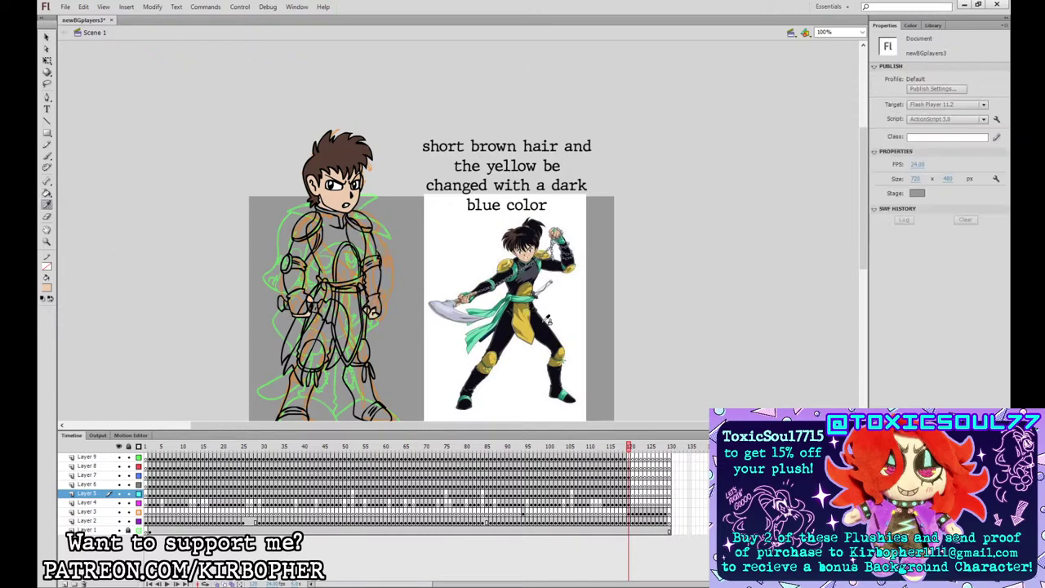
left_click(537, 280)
left_click(334, 229)
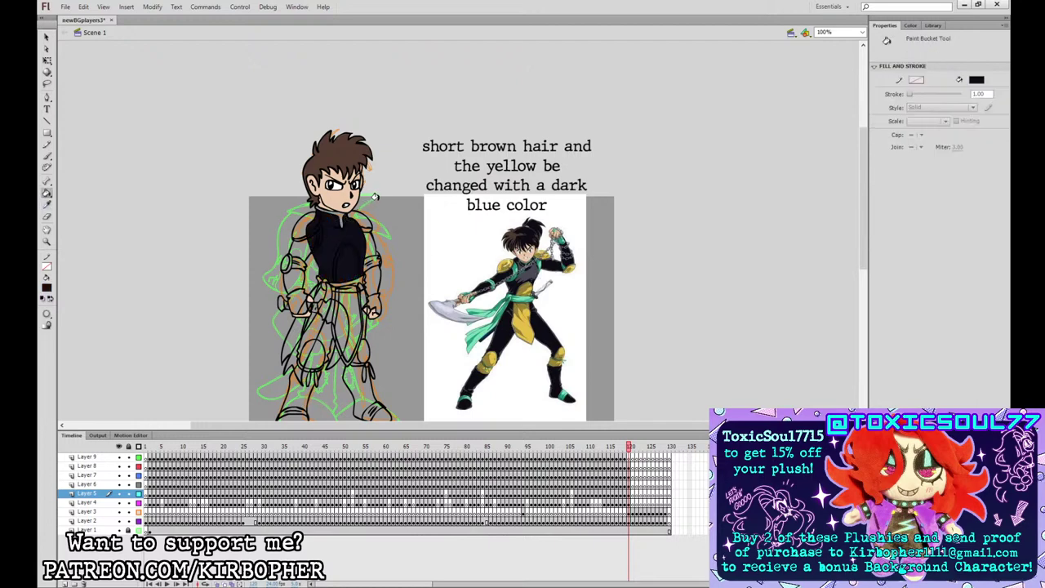
left_click(304, 246)
left_click(296, 274)
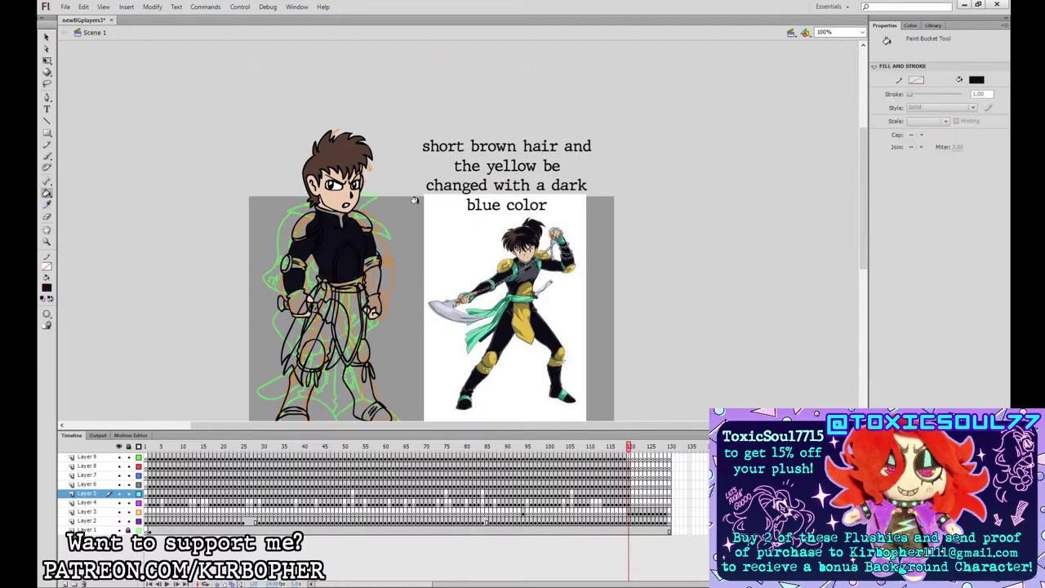
left_click(372, 274)
- Fill the thighs, lower legs and boots with the same near-black color
left_click(323, 325)
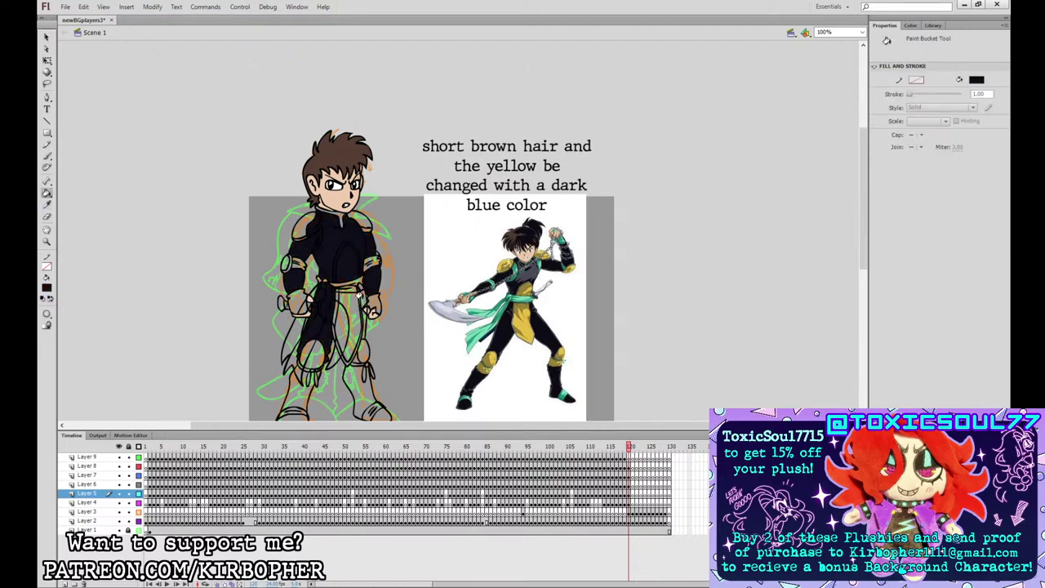
left_click(360, 292)
scroll(353, 315, "down", 3)
left_click(363, 333)
left_click(298, 363)
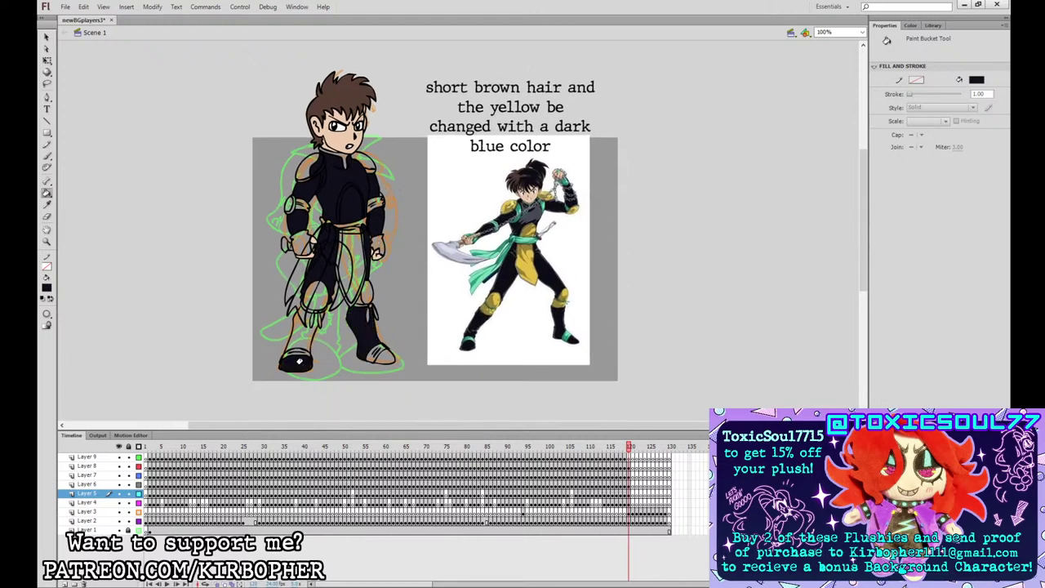
left_click(304, 330)
left_click(385, 353)
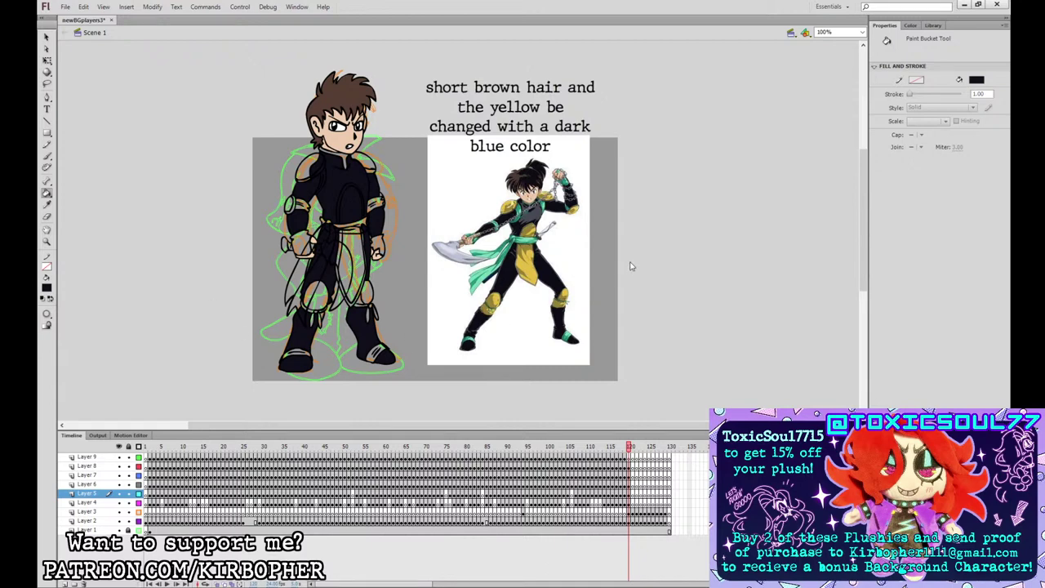
- Fill the near arm's elbow band, the near hand wrap and the waist sash with its hanging tails in periwinkle blue
left_click(430, 365)
left_click(299, 204)
left_click(302, 238)
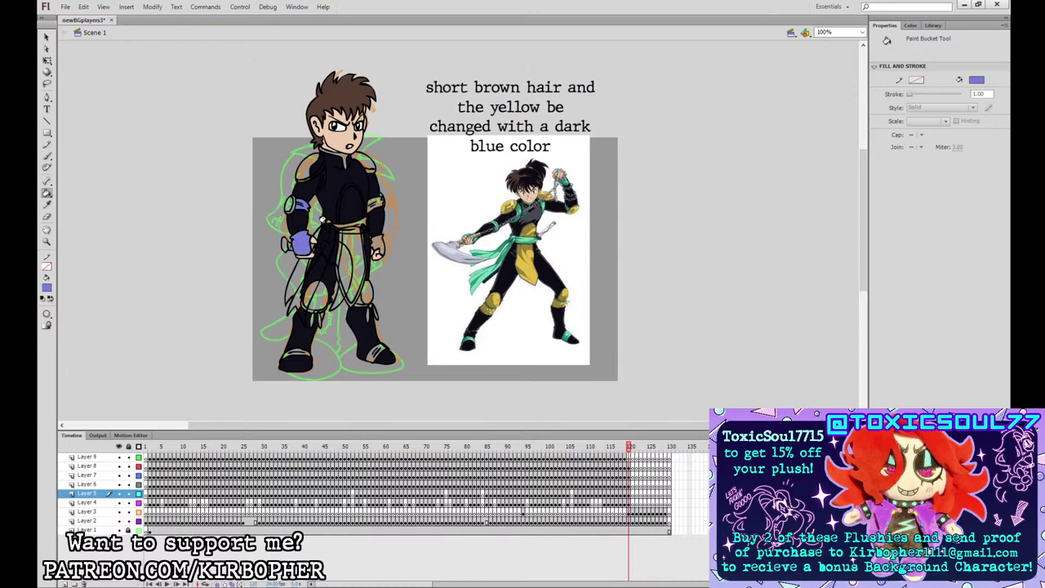
left_click(328, 224)
left_click(319, 223)
left_click(328, 224)
left_click(353, 222)
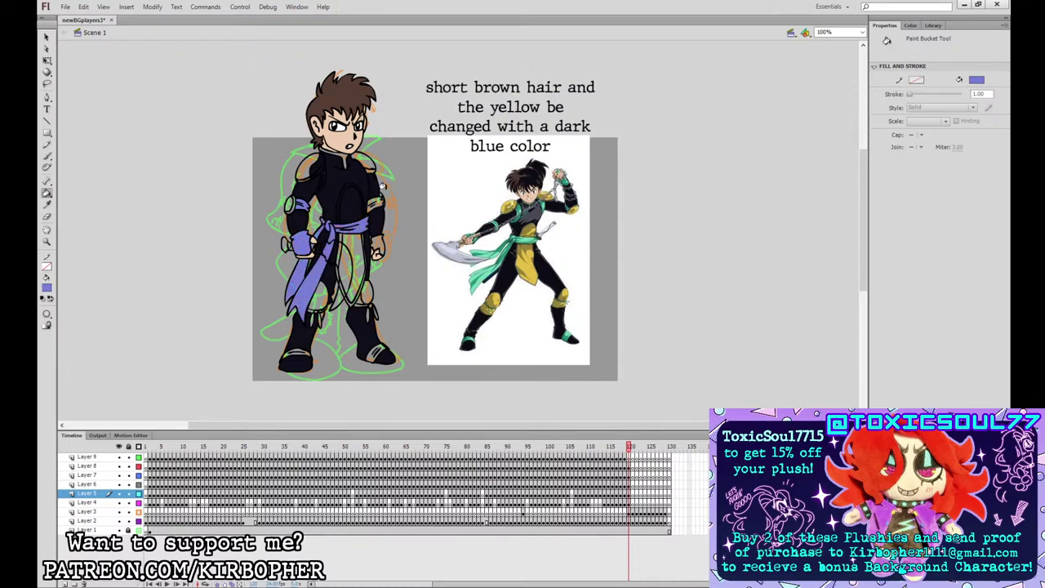
- Fill the far elbow band, the knee ties and the boot bands with the same periwinkle blue
left_click(376, 199)
left_click(367, 303)
key("ctrl+z")
left_click(377, 351)
left_click(296, 354)
- Sample the boot's near-black, resample the sash's periwinkle blue and fill the collar trim with that blue
left_click(47, 205)
left_click(369, 323)
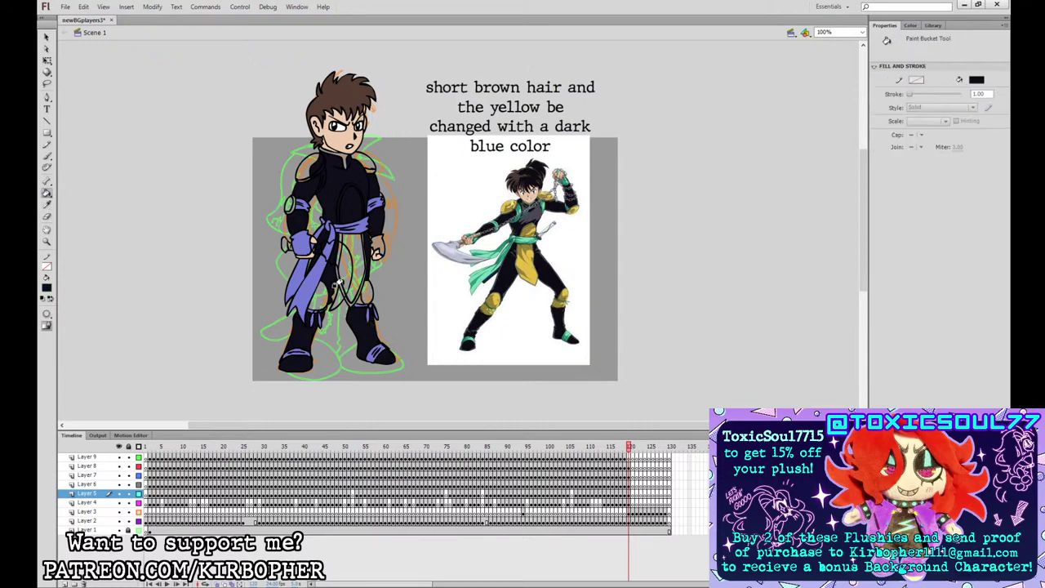
left_click(48, 204)
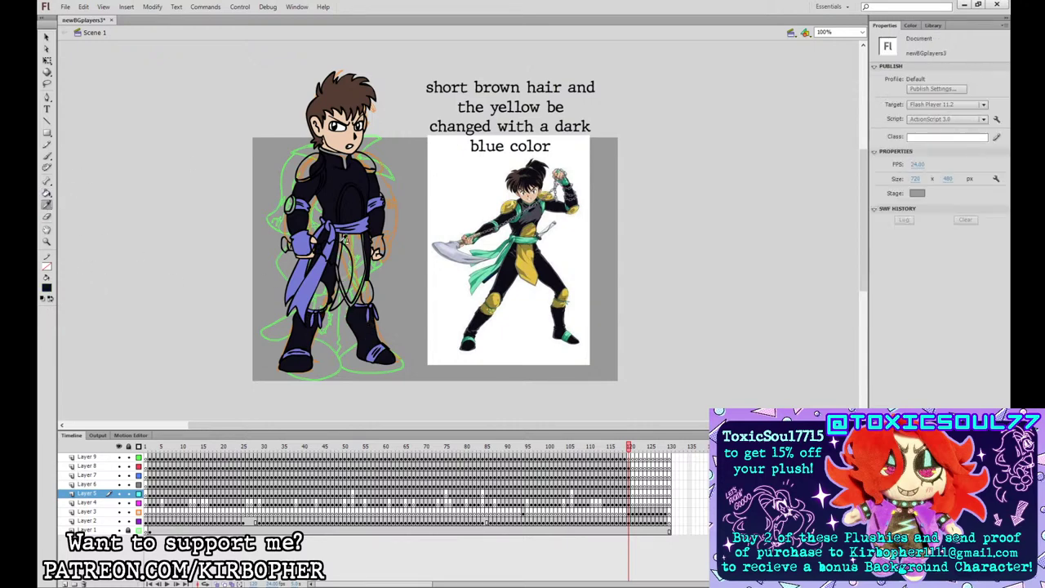
left_click(347, 235)
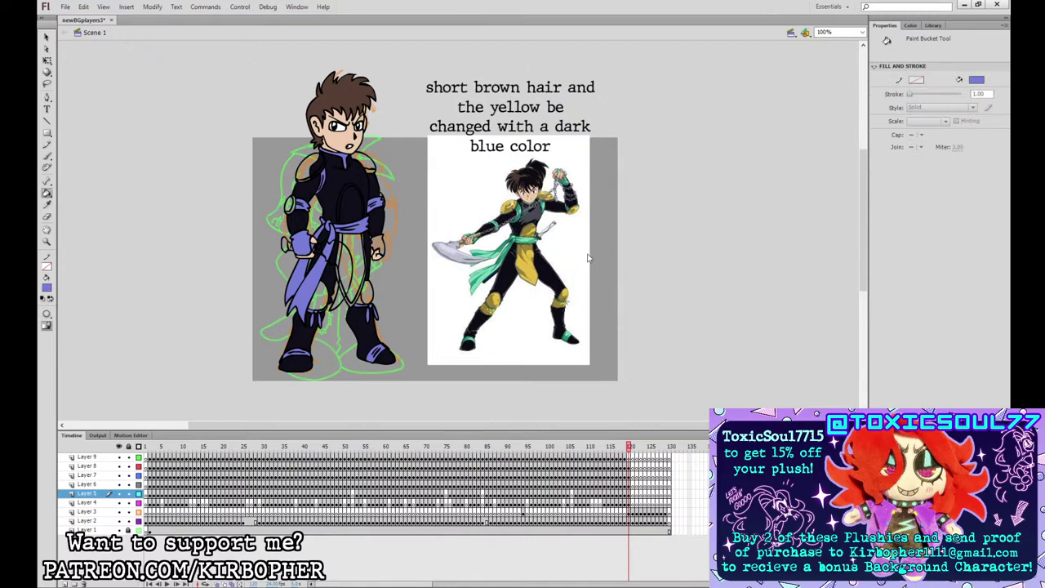
- Choose a dark blue fill and color the pointed front cloth panel with it
left_click(46, 288)
left_click(72, 327)
left_click(349, 259)
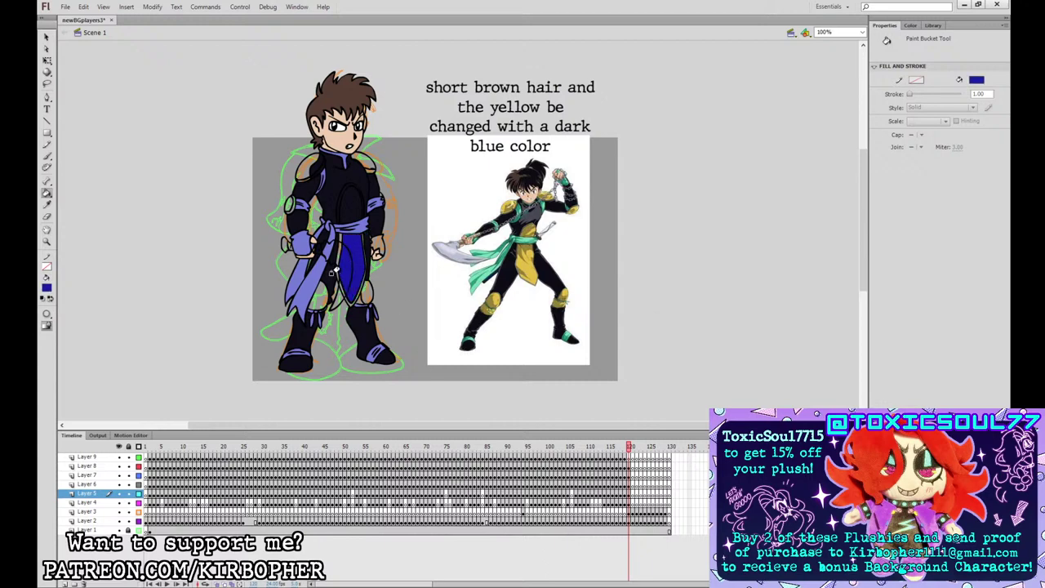
- Fill both knee pads, the near elbow pad and both shoulder pads with the dark blue
left_click(315, 297)
left_click(366, 293)
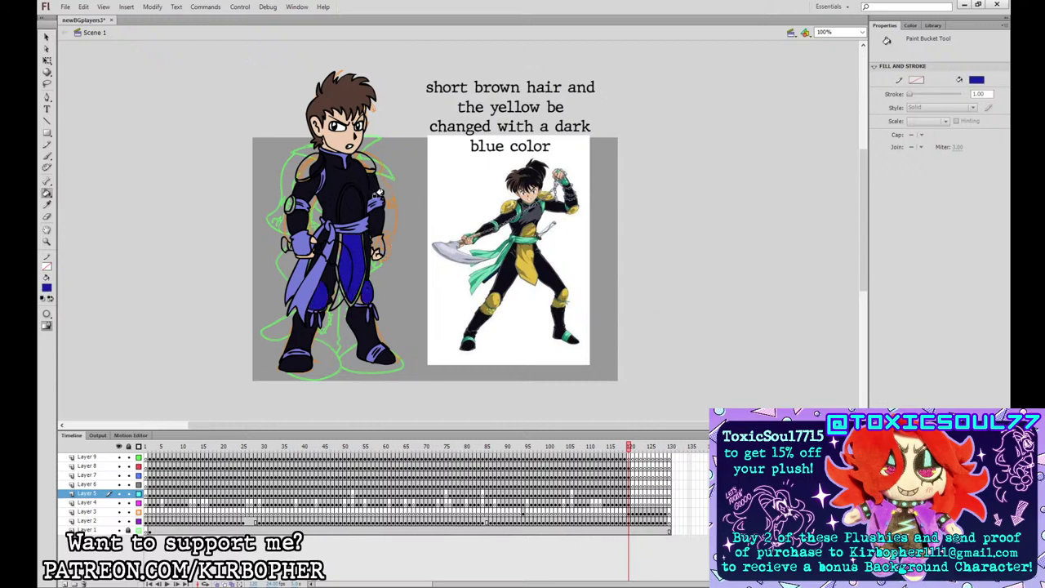
left_click(284, 204)
left_click(363, 158)
left_click(310, 162)
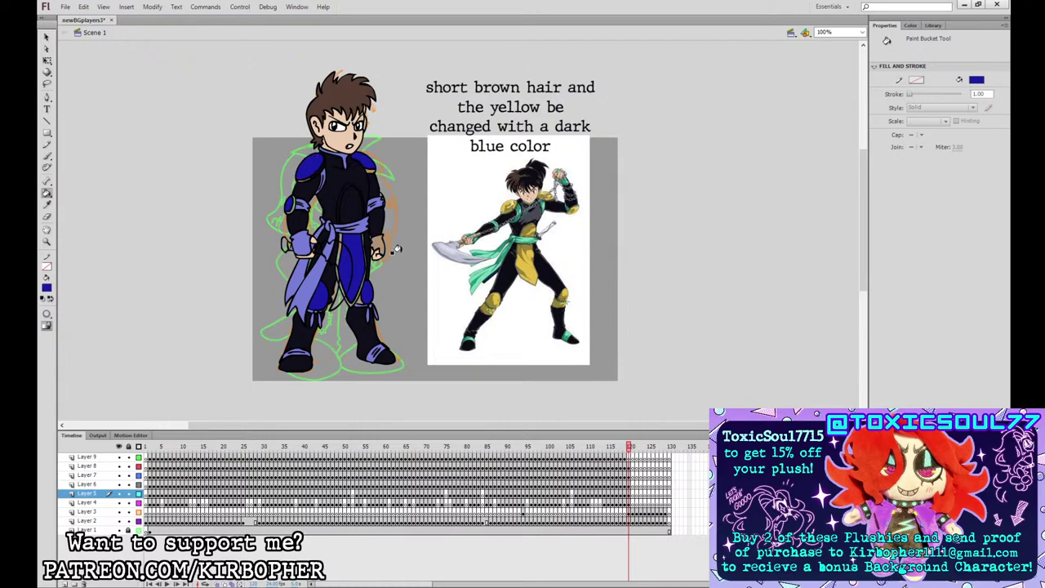
- Look through the remaining reference frames up to frame 130 and return to the warrior's drawing at frame 120
left_click(47, 156)
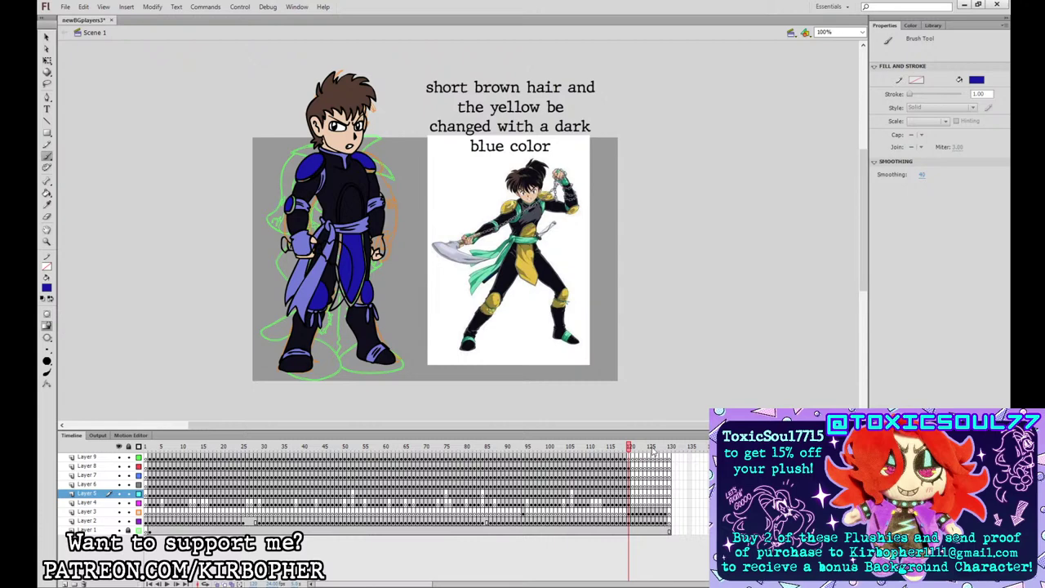
key("period")
key("period")
key("period")
key("period")
key("period")
key("period")
key("period")
key("period")
key("period")
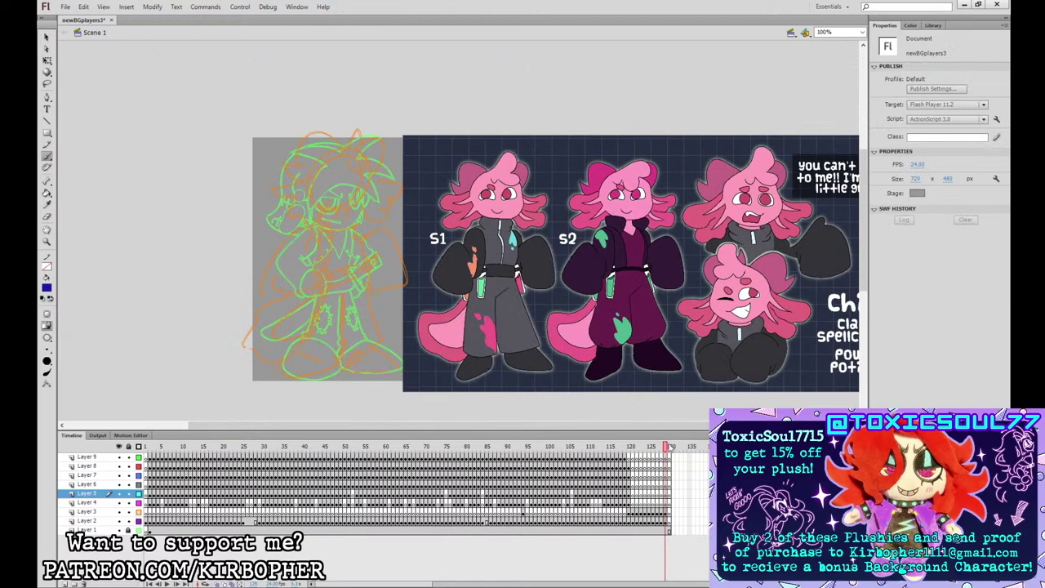
left_click_drag(667, 446, 670, 446)
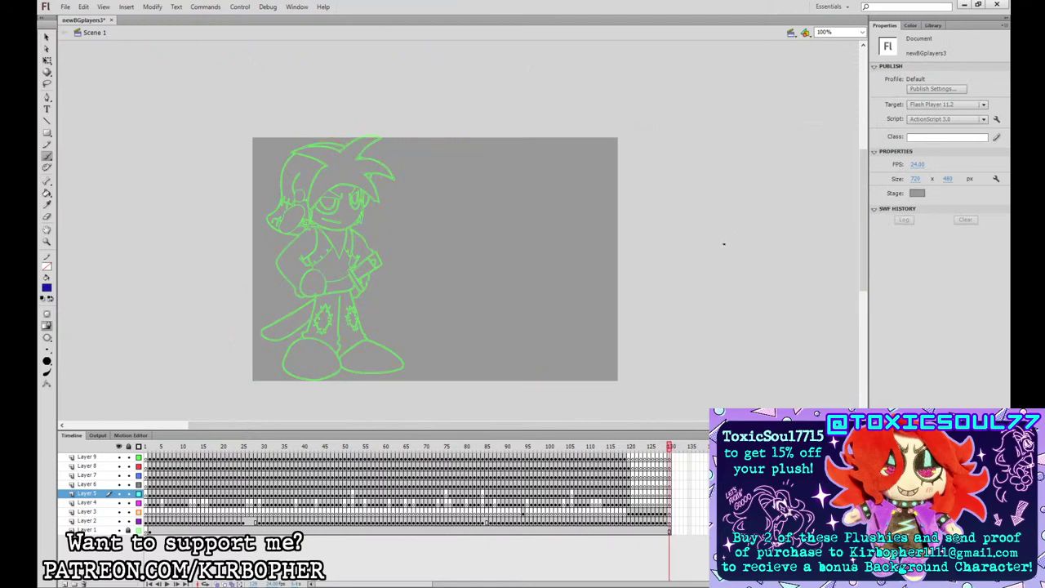
left_click(630, 459)
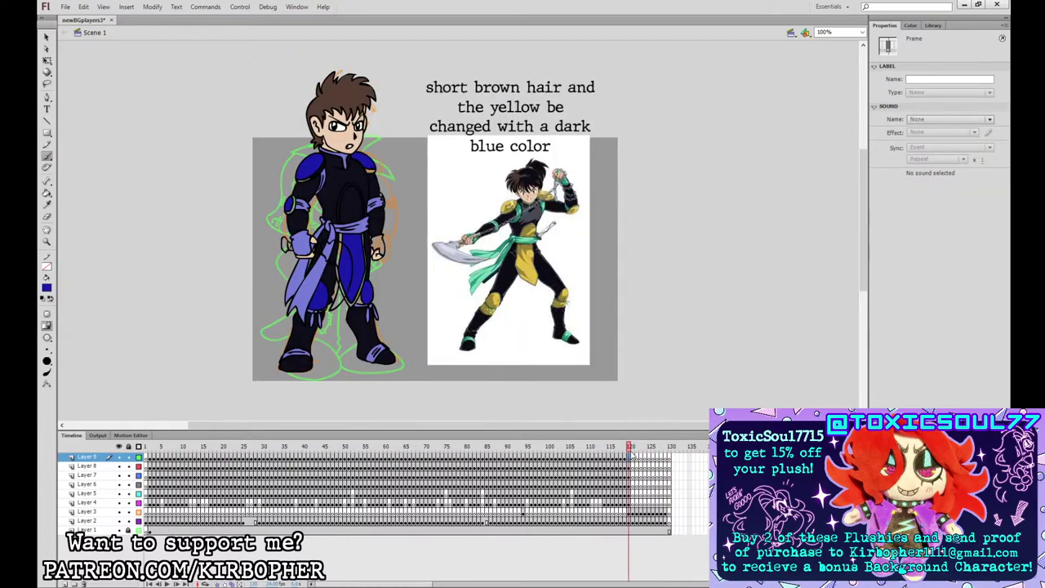
- Set the brush fill to black and make Layer 5 active at frame 120 with nothing selected
left_click(55, 343)
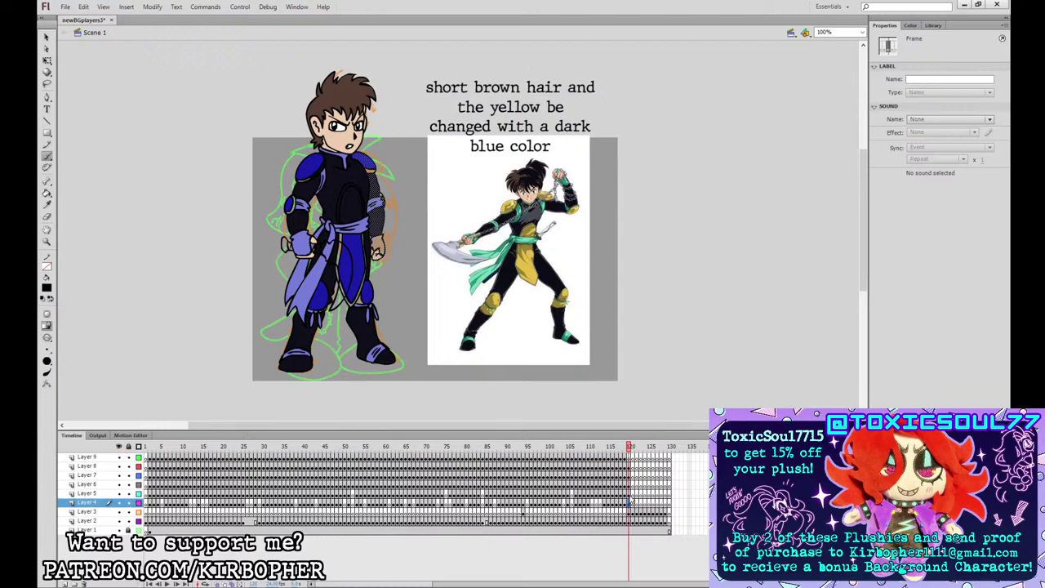
left_click(631, 494)
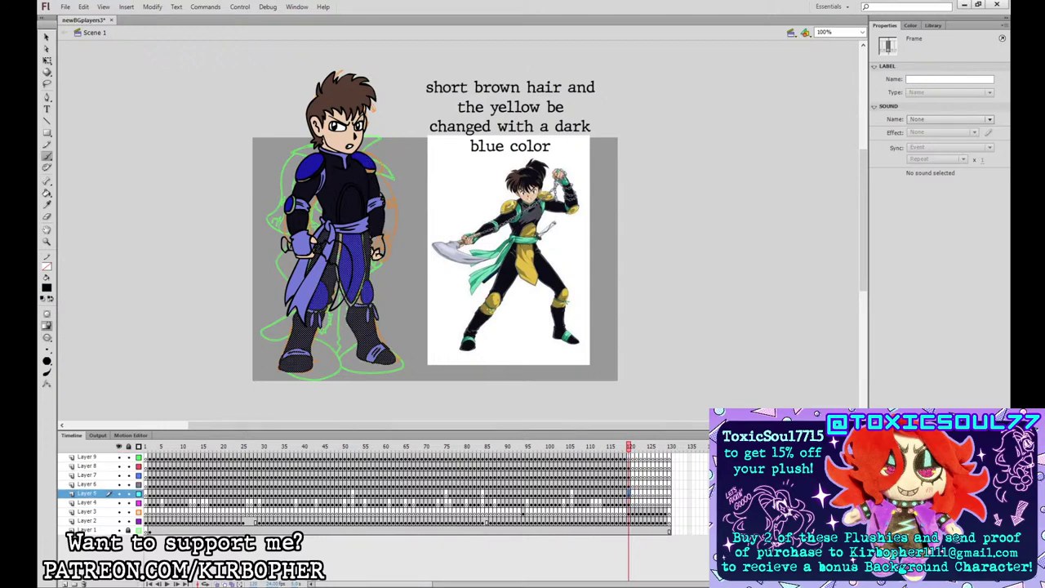
key("Escape")
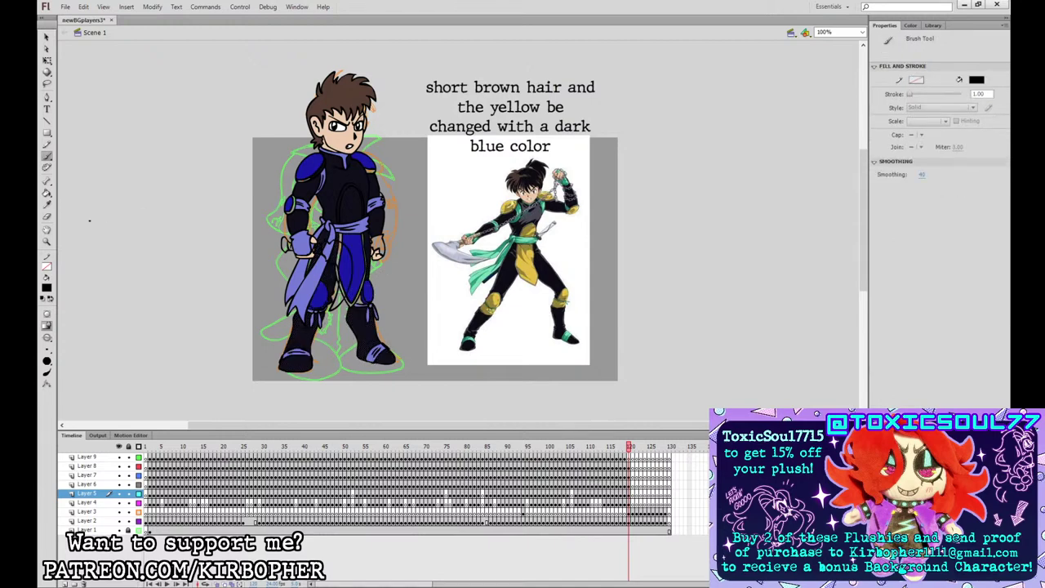
- Fill the sword's curved blade, the front cloth panel's border and the armour pad rims with light grey
key("k")
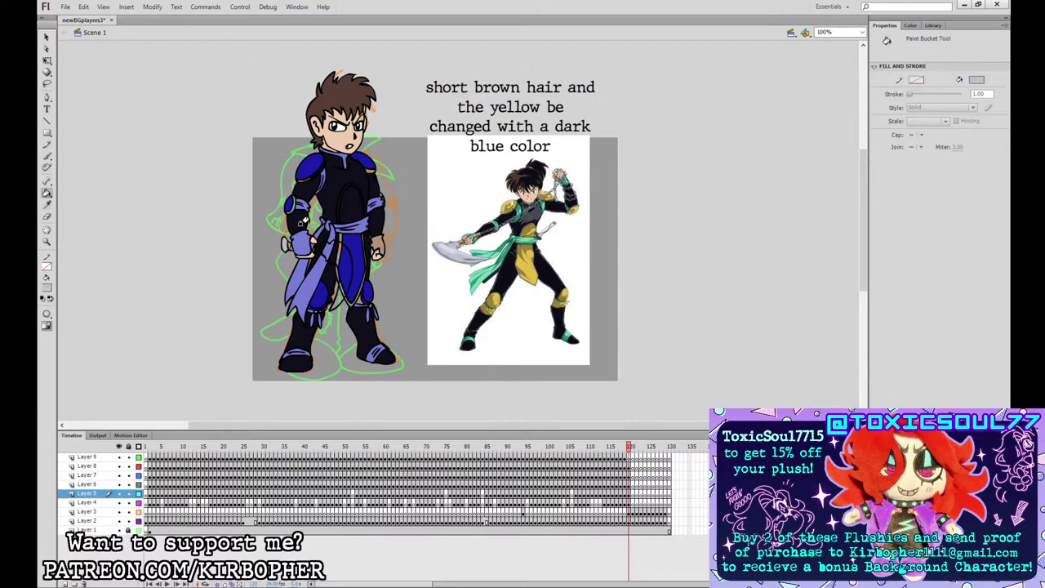
left_click(320, 241)
key("ctrl+z")
left_click(338, 243)
left_click(331, 240)
key("ctrl+z")
left_click(332, 244)
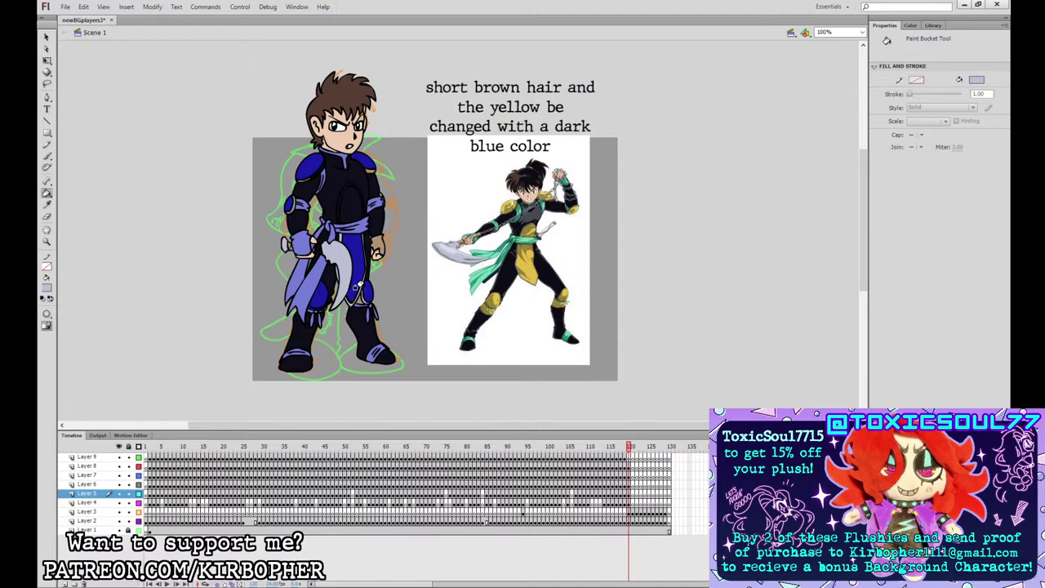
left_click(303, 304)
left_click(317, 296)
key("ctrl+equal")
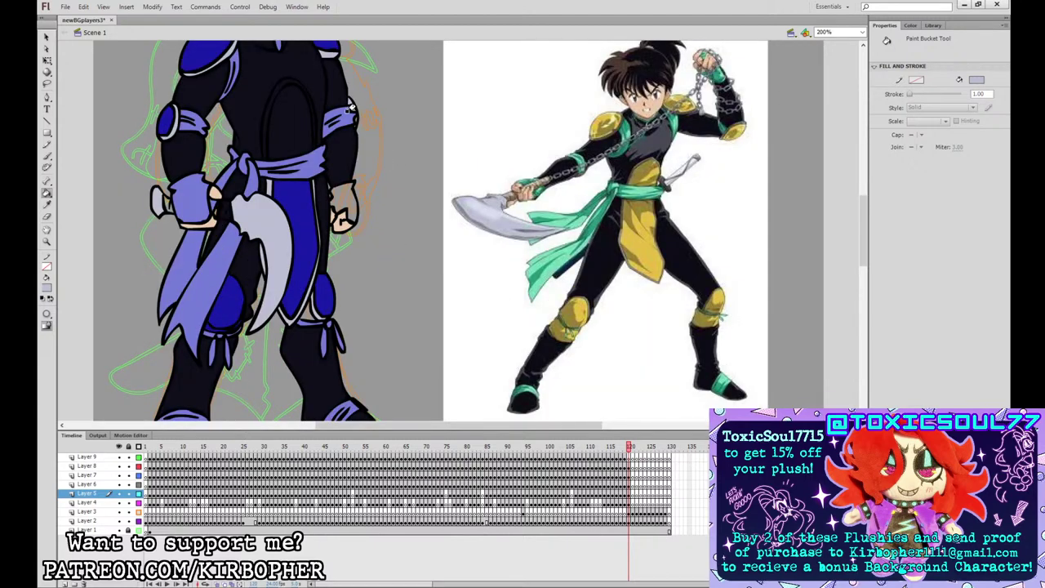
left_click(348, 120)
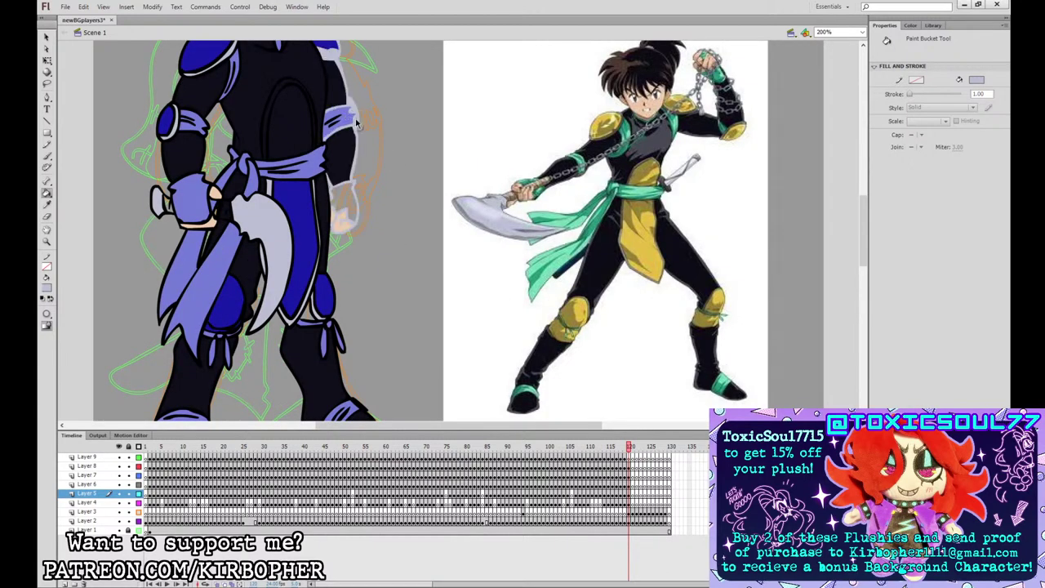
key("ctrl+z")
left_click(347, 123)
key("ctrl+z")
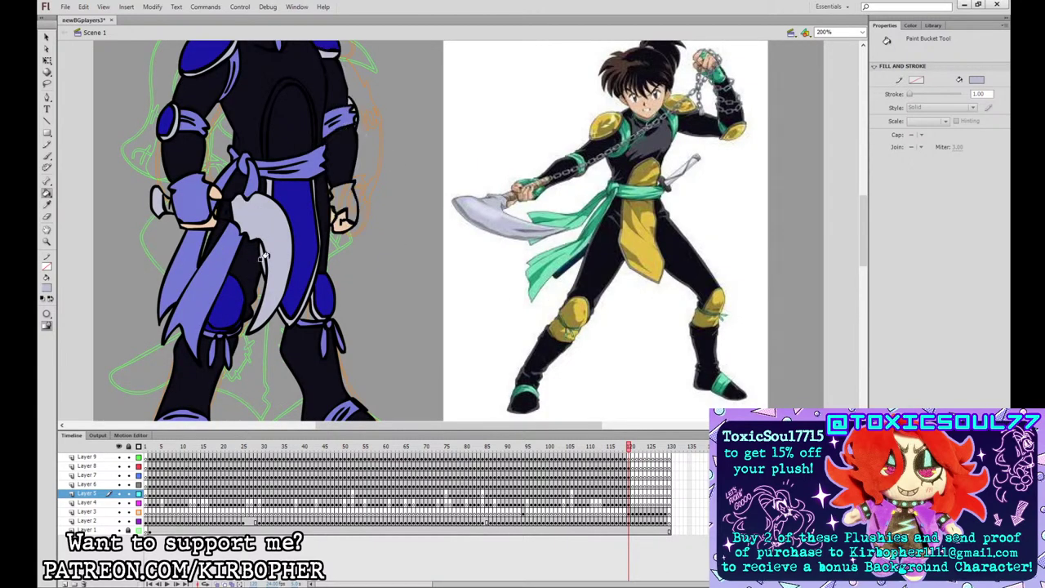
- Hide Layer 6 and Layer 7 to expose the legs, and set the brush to black for inking the near knee pad
left_click_drag(256, 299, 286, 245)
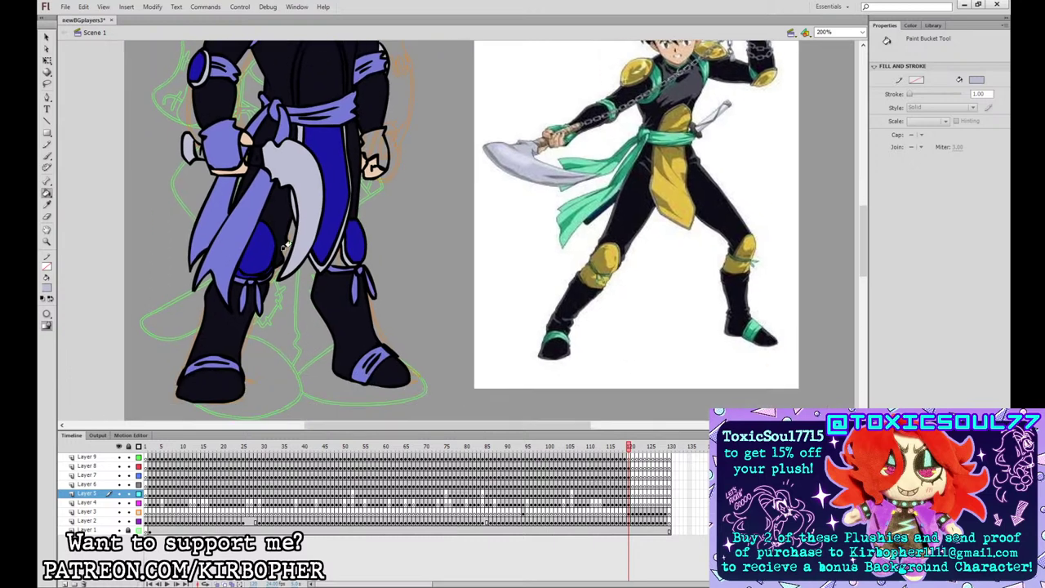
left_click(119, 475)
left_click(118, 483)
left_click(47, 36)
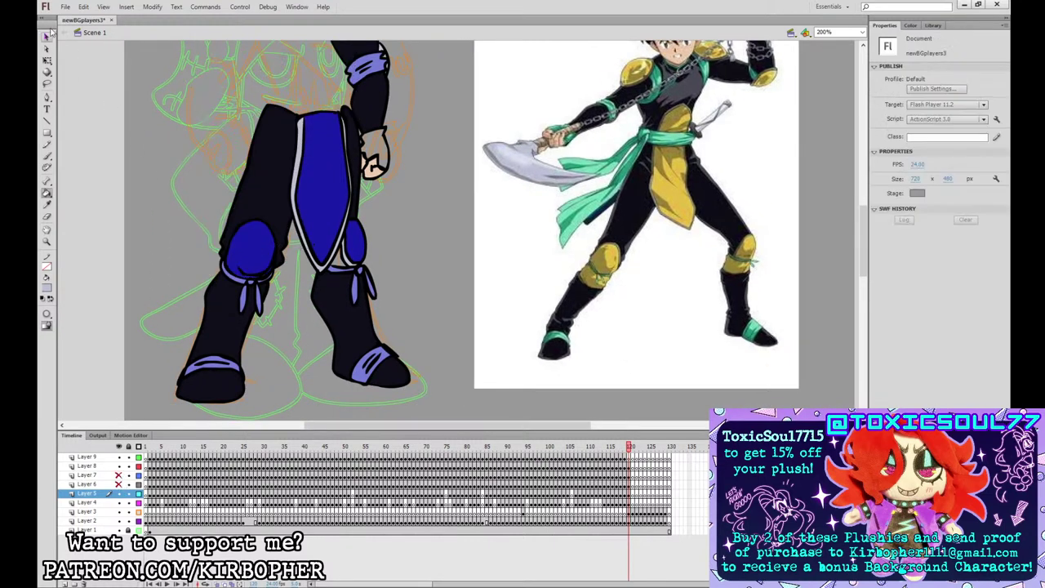
left_click(232, 239)
left_click_drag(230, 239, 233, 242)
left_click(47, 156)
left_click(48, 282)
left_click(61, 312)
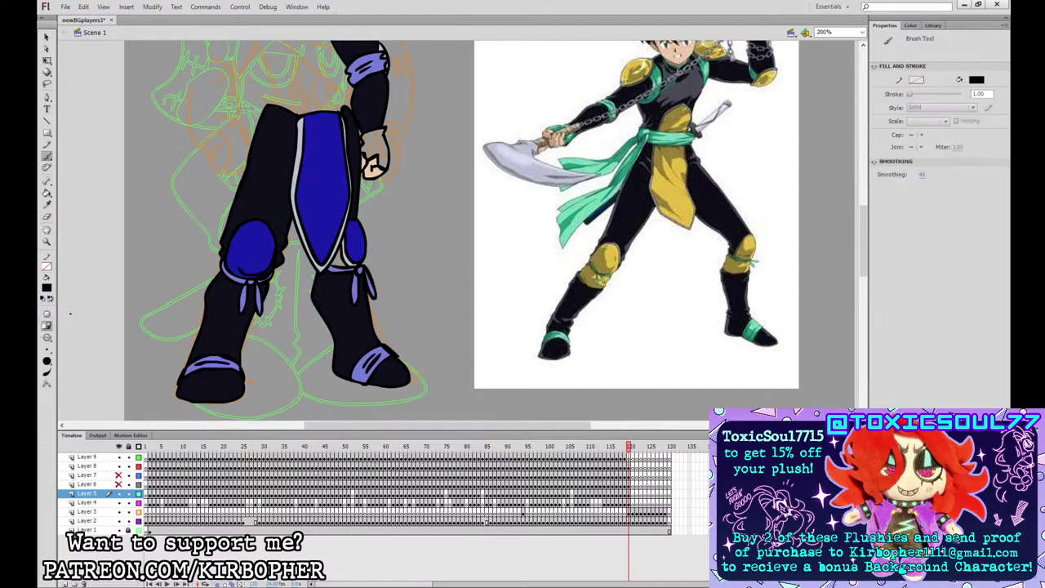
- Make Layer 5 active at frame 120 and ink a black rim line along the near knee pad
key("ctrl+minus")
left_click(630, 483)
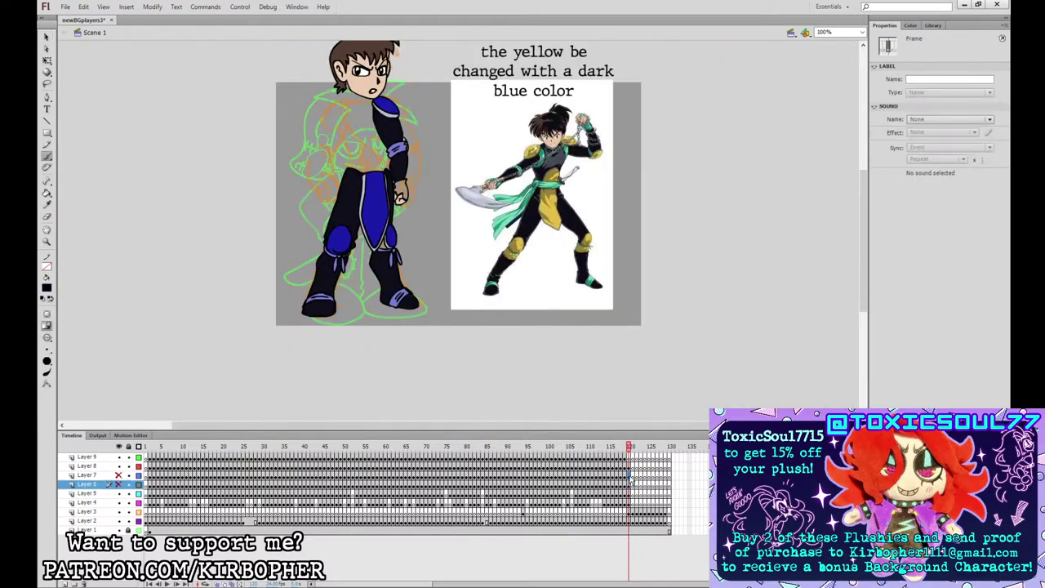
left_click(631, 476)
left_click(630, 493)
left_click(631, 494)
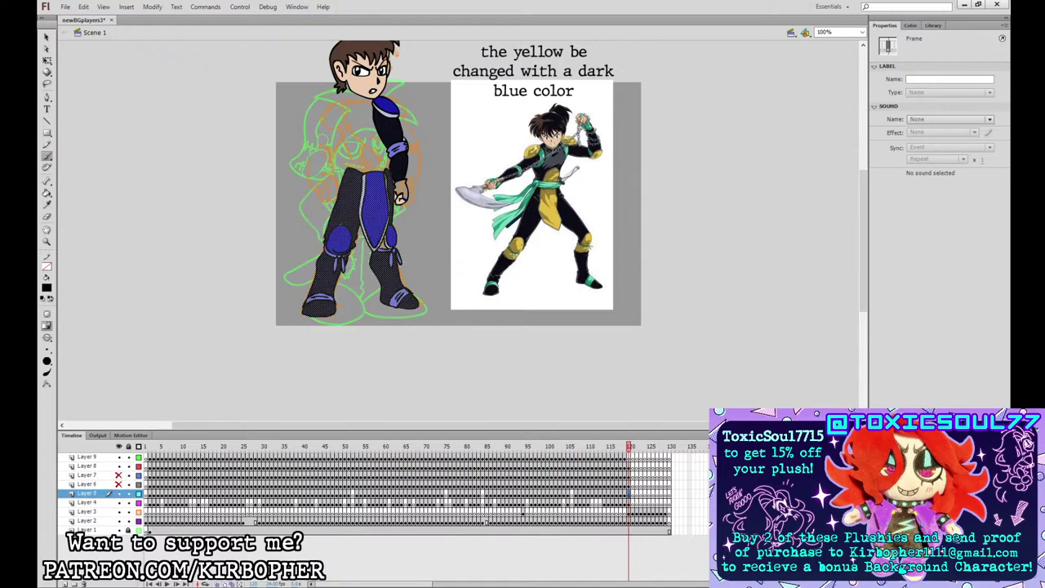
left_click(348, 220)
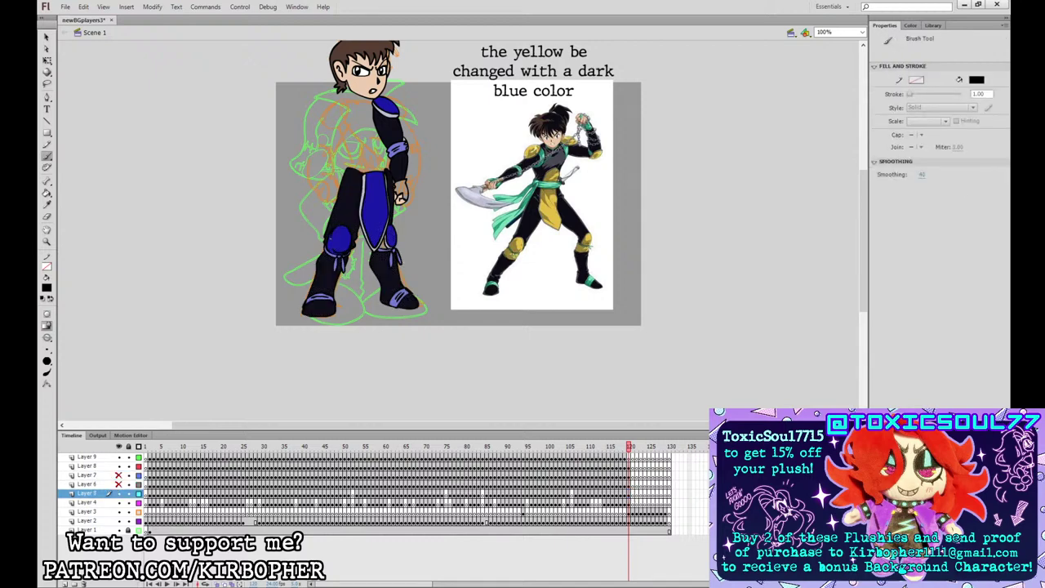
- Sample the cloth panel border's light grey, fill the knee pad rims with it and show Layer 6 and Layer 7 again
left_click(46, 204)
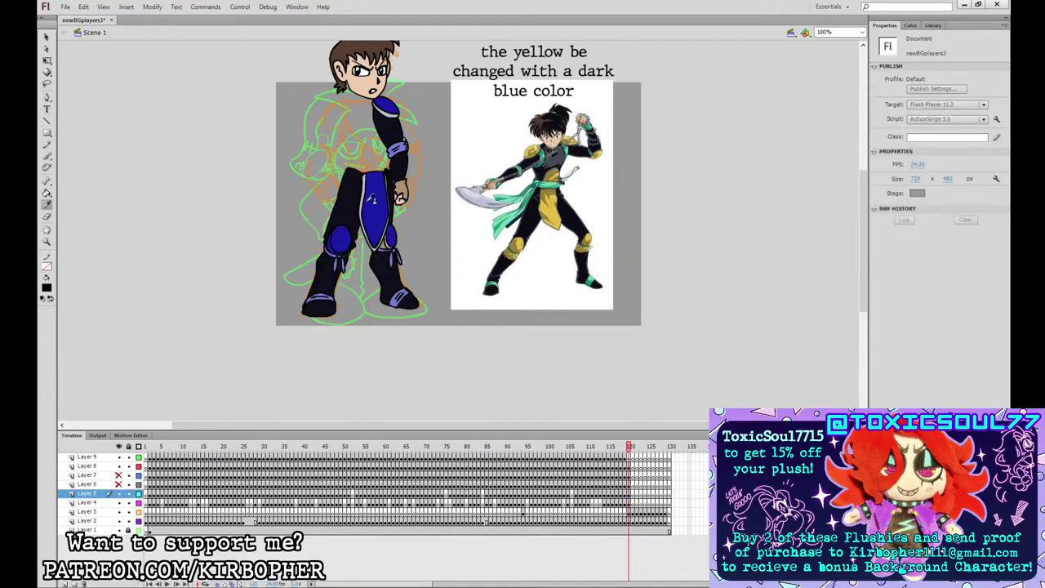
left_click(367, 197)
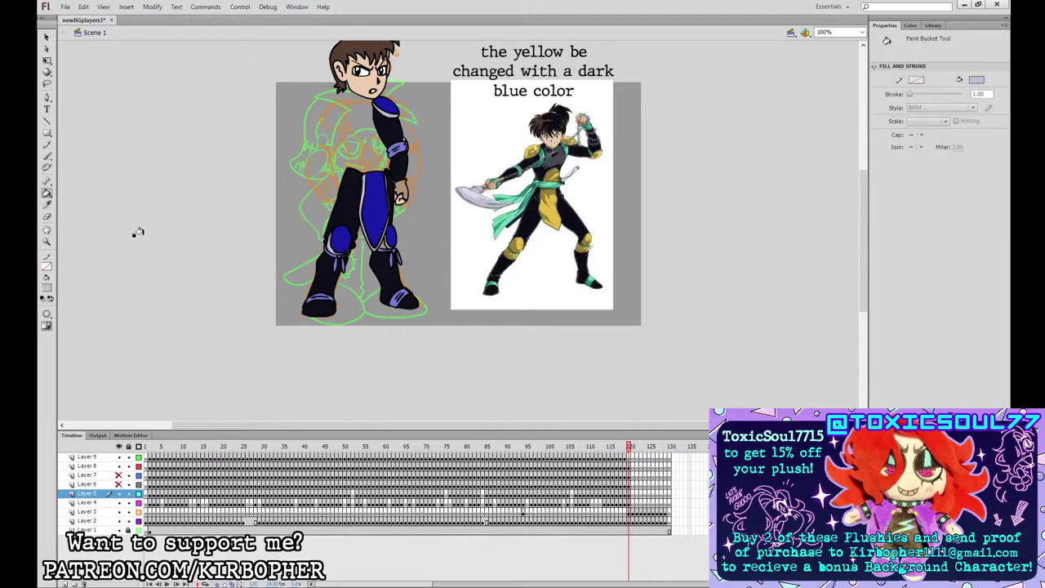
left_click(46, 204)
left_click(378, 245)
left_click(46, 204)
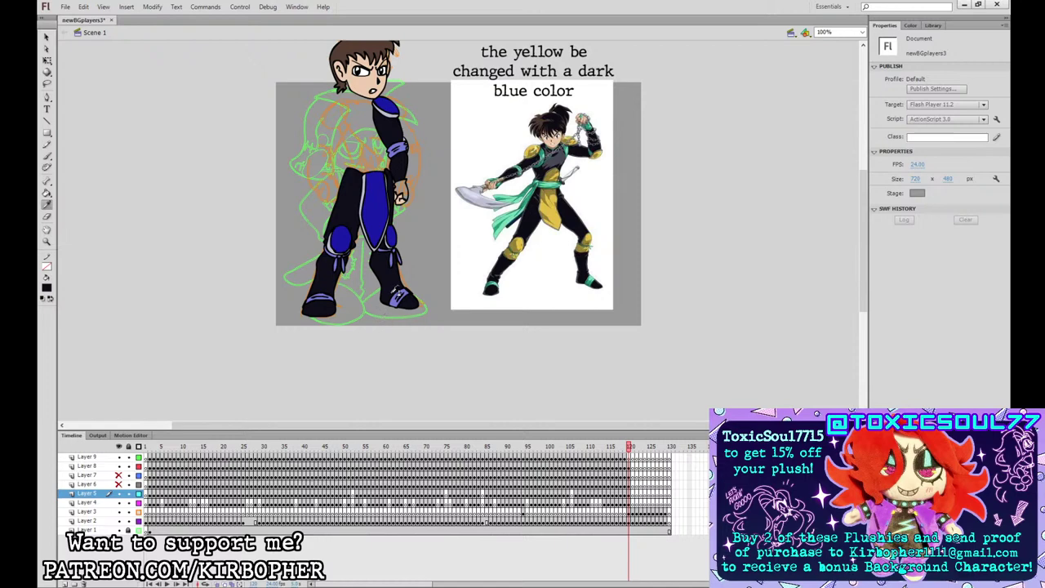
left_click(332, 245)
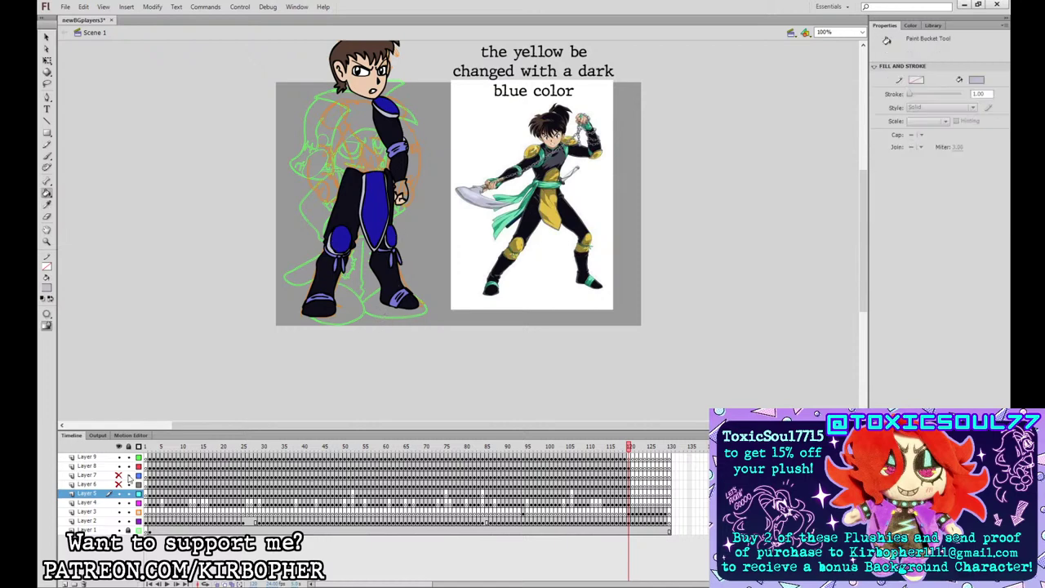
left_click_drag(118, 475, 119, 485)
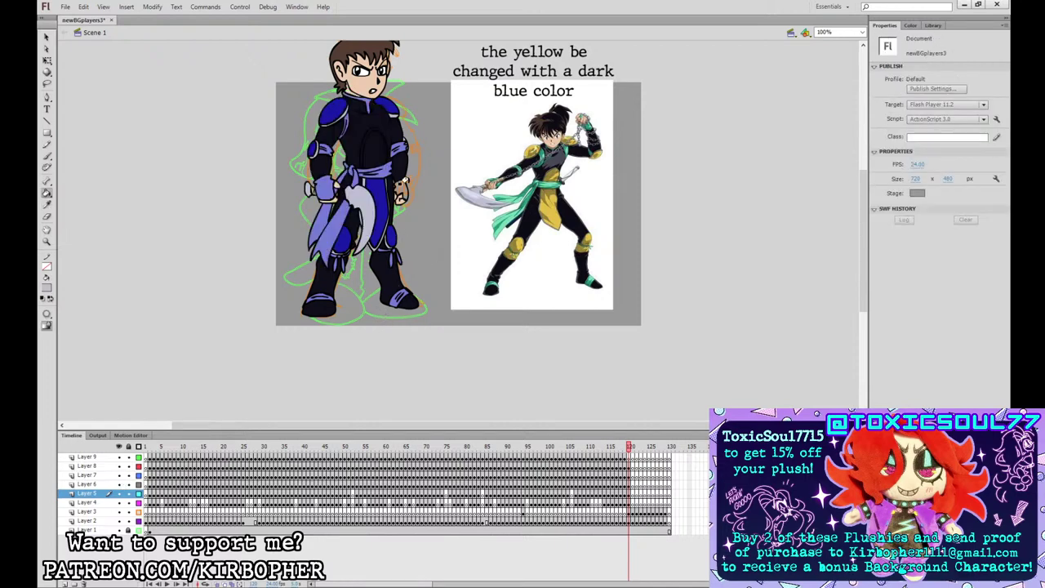
left_click(363, 129)
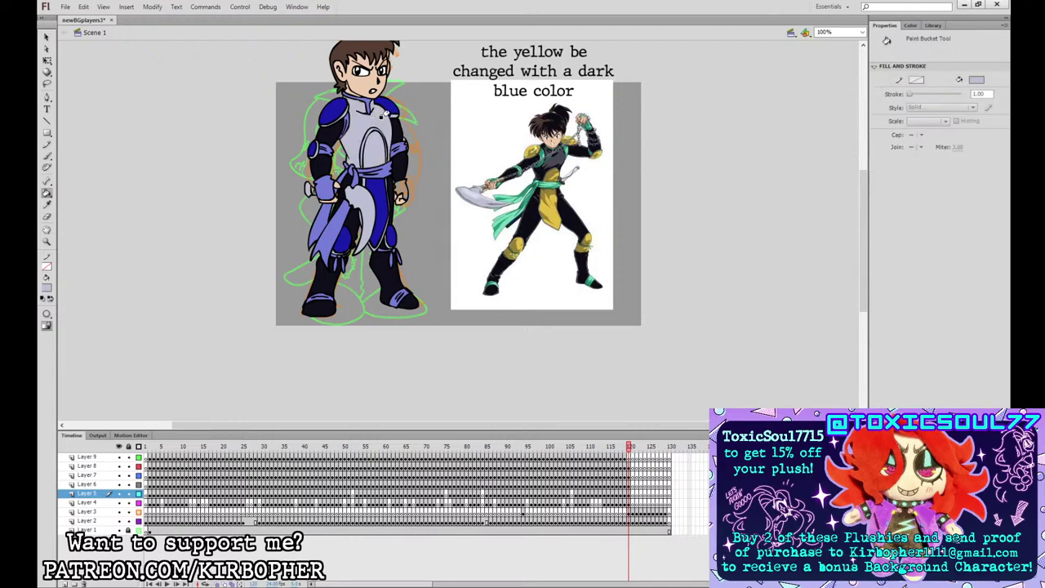
key("ctrl+z")
left_click(373, 127)
key("ctrl+z")
- Fill the arched chest panel and its border with light grey
key("ctrl+equal")
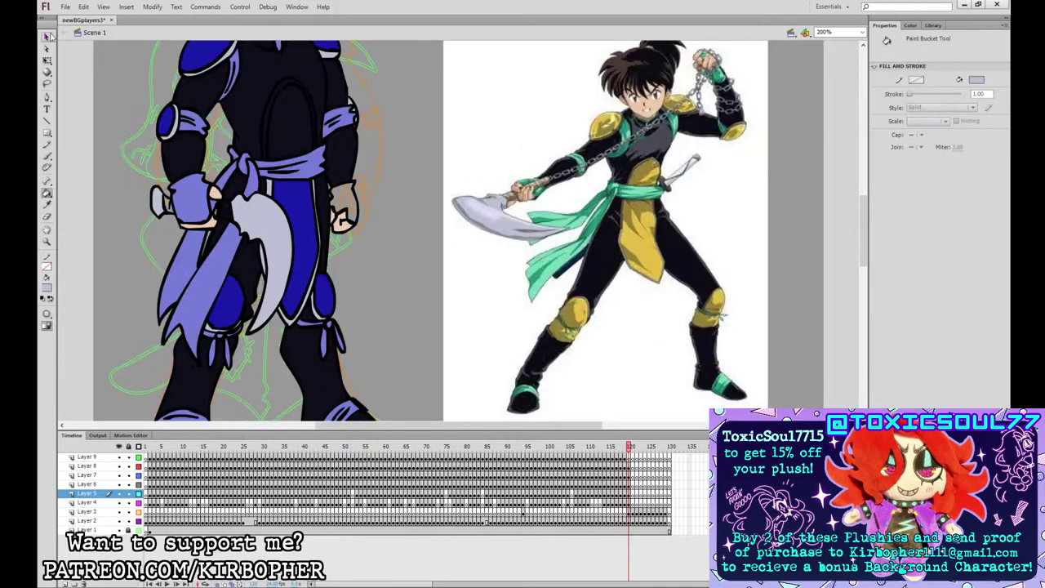
key("v")
left_click_drag(406, 136, 488, 253)
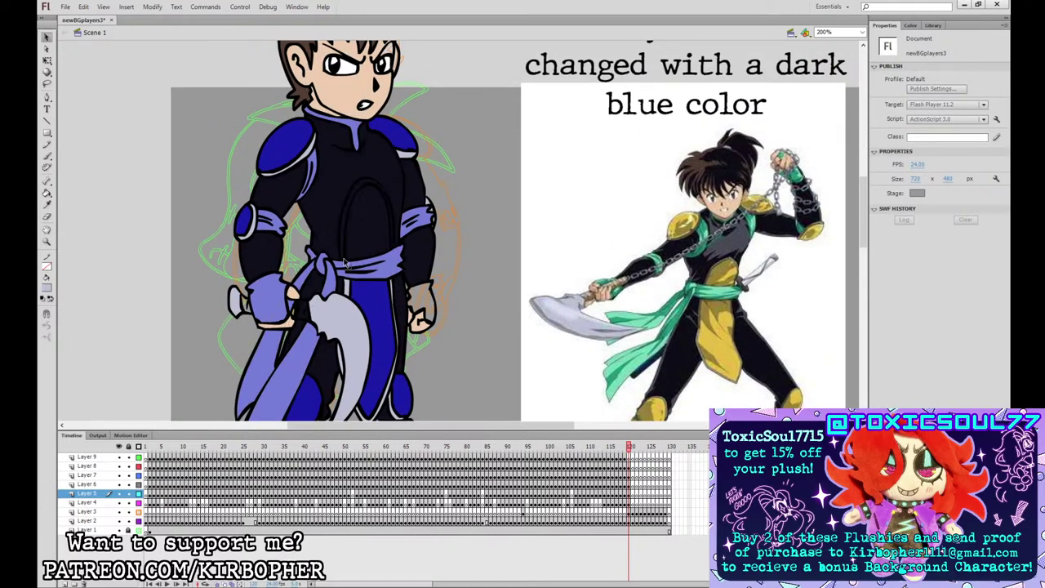
left_click(47, 193)
left_click(360, 176)
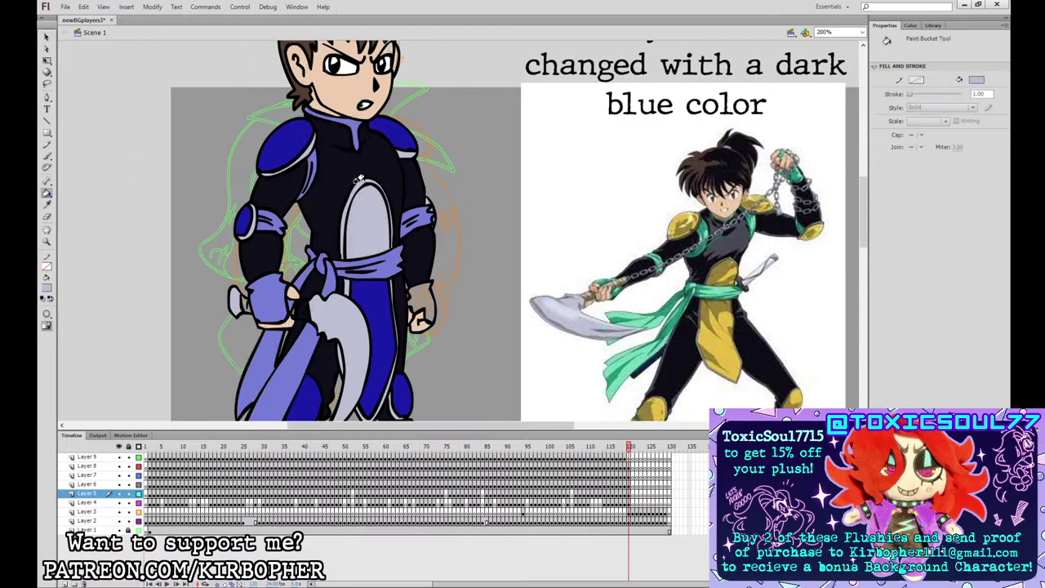
key("v")
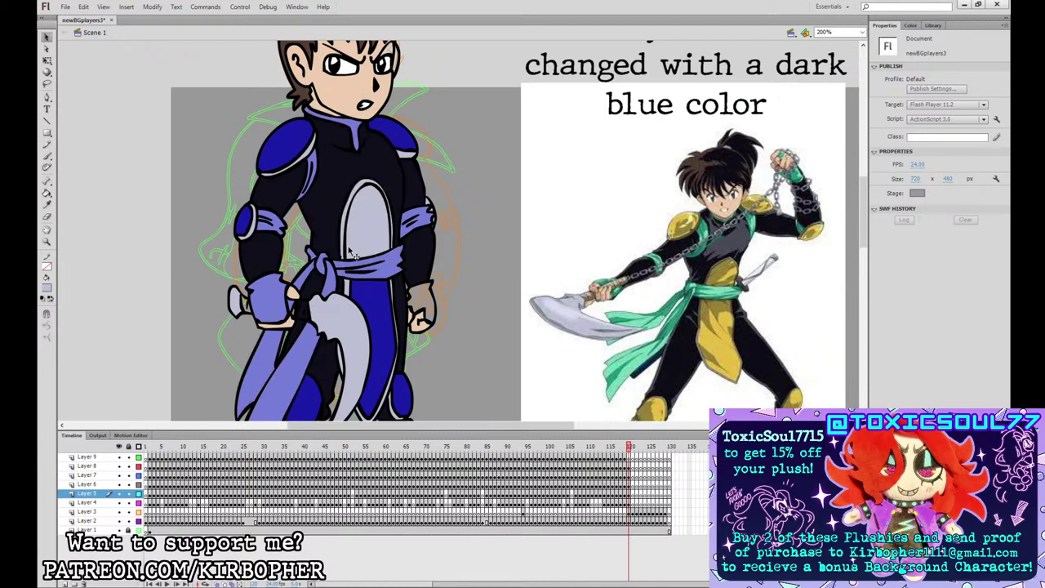
- Sample the elbow pad's dark blue and recolor the inside of the arched chest panel with it
left_click(47, 196)
left_click(46, 205)
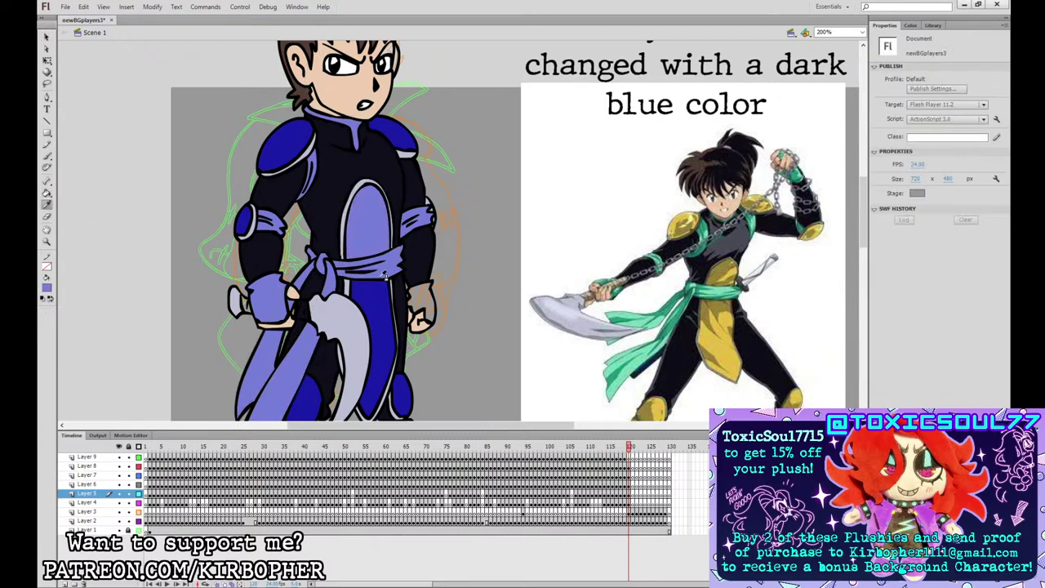
left_click(246, 222)
left_click(380, 222)
- Pick an olive yellow from the reference warrior's cloth panel and fill the sword's handle sections with it
left_click(49, 289)
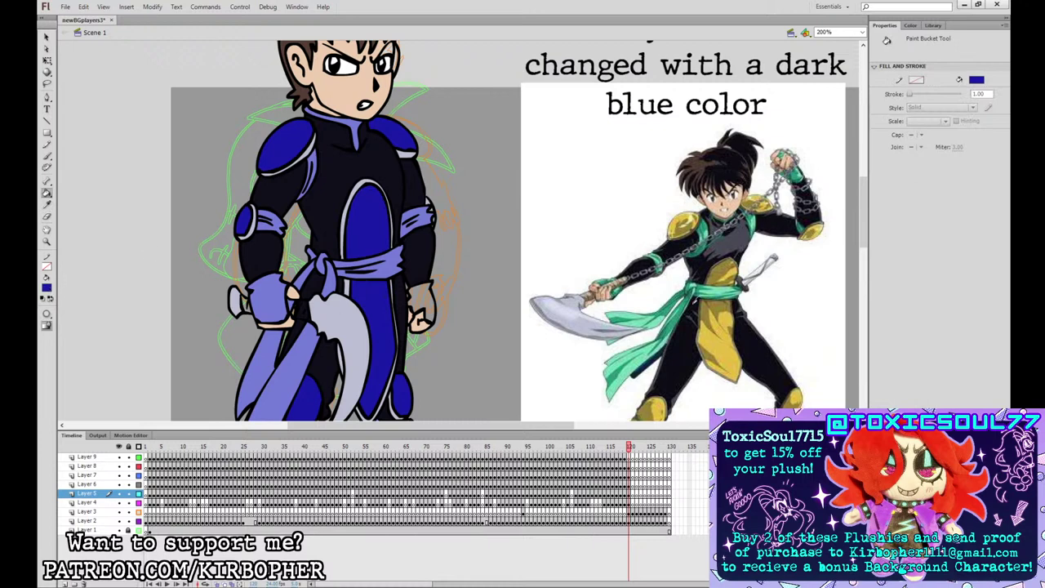
left_click(722, 307)
left_click(244, 308)
left_click(299, 310)
key("ctrl+1")
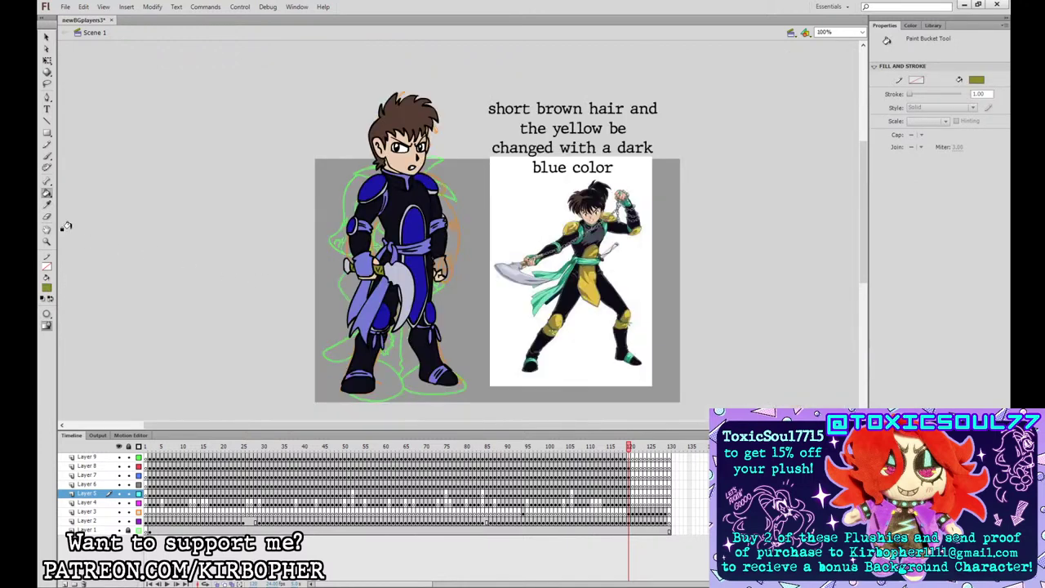
- Sample the near hand wrap's periwinkle blue and fill the far hand's wrap with it
left_click(47, 205)
left_click(369, 268)
left_click(436, 263)
- Switch the fill color to a light lavender grey matching the sword blade
key("ctrl+=")
scroll(368, 233, "up", 4)
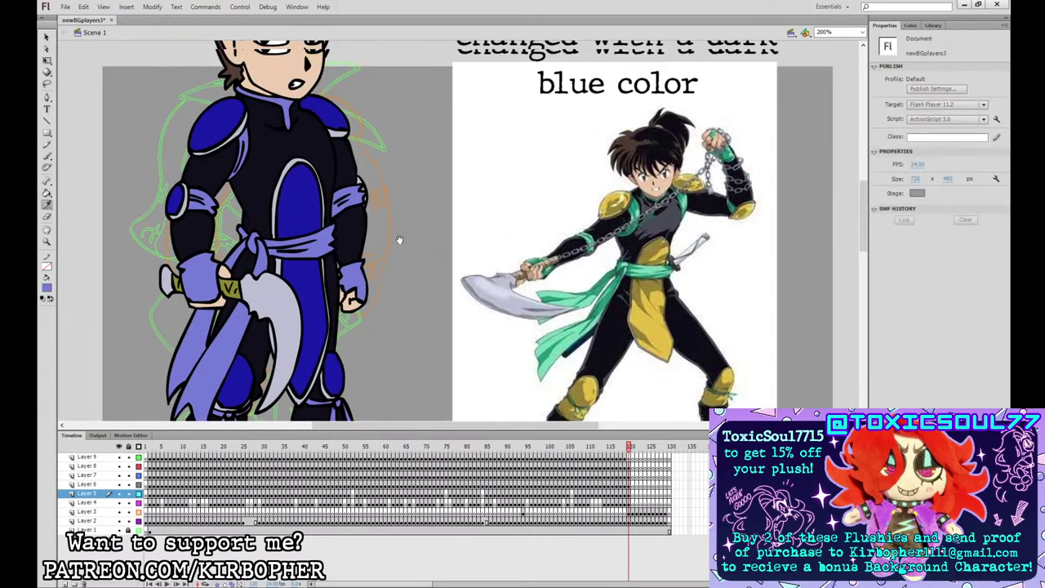
key("ctrl+equal")
key("ctrl+equal")
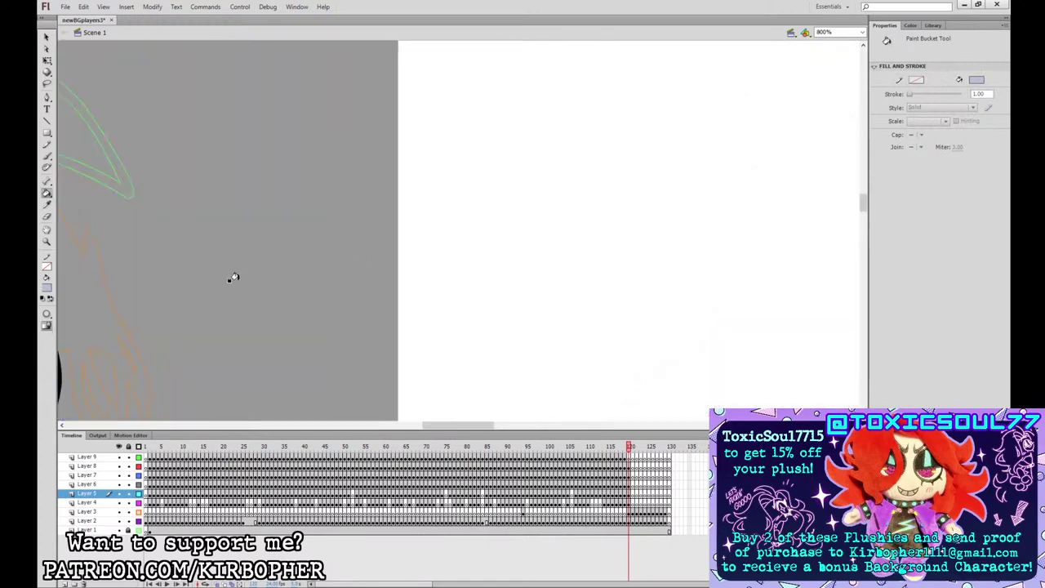
key("ctrl+minus")
key("ctrl+minus")
key("ctrl+minus")
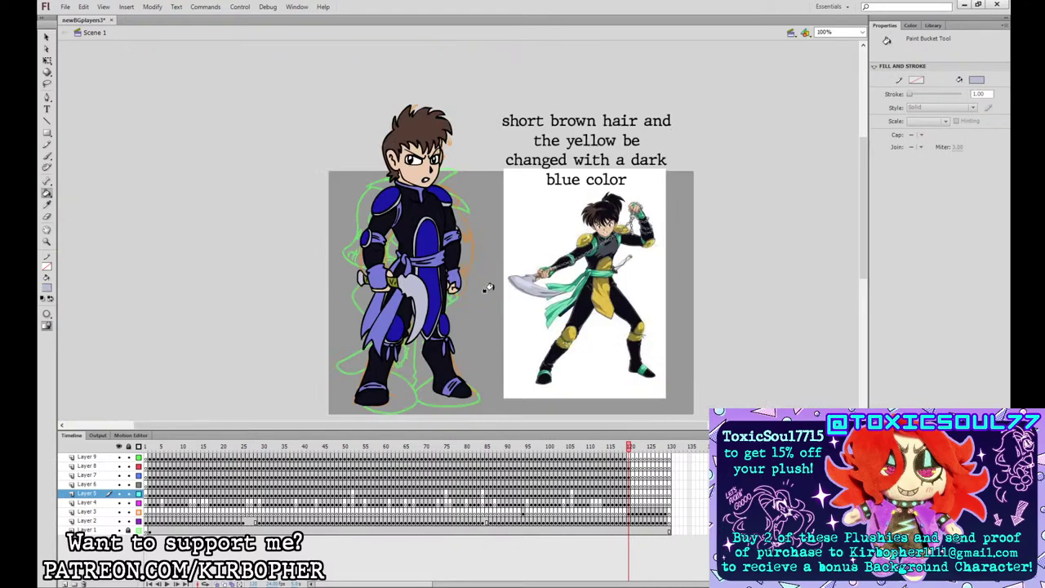
- Sample the face's skin tone and fill the spot beside the far eye, and sample the hair's brown
left_click_drag(581, 287, 520, 257)
left_click(46, 205)
left_click(351, 141)
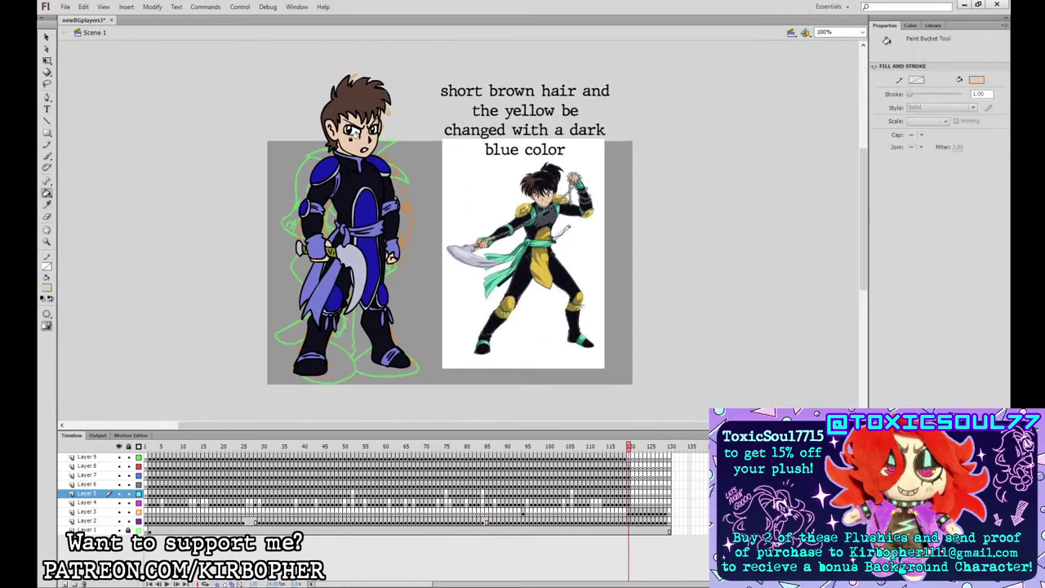
left_click(371, 129)
left_click_drag(594, 190, 573, 213)
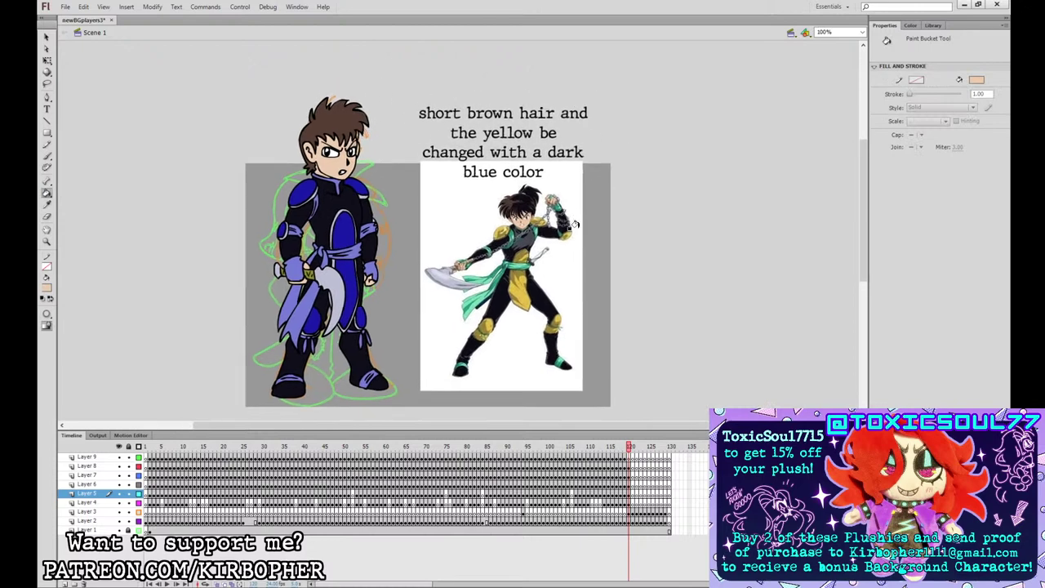
left_click(47, 206)
left_click(351, 131)
- Look up the symbol names used for the previous frame's grey-haired character in the library
key("q")
left_click(335, 135)
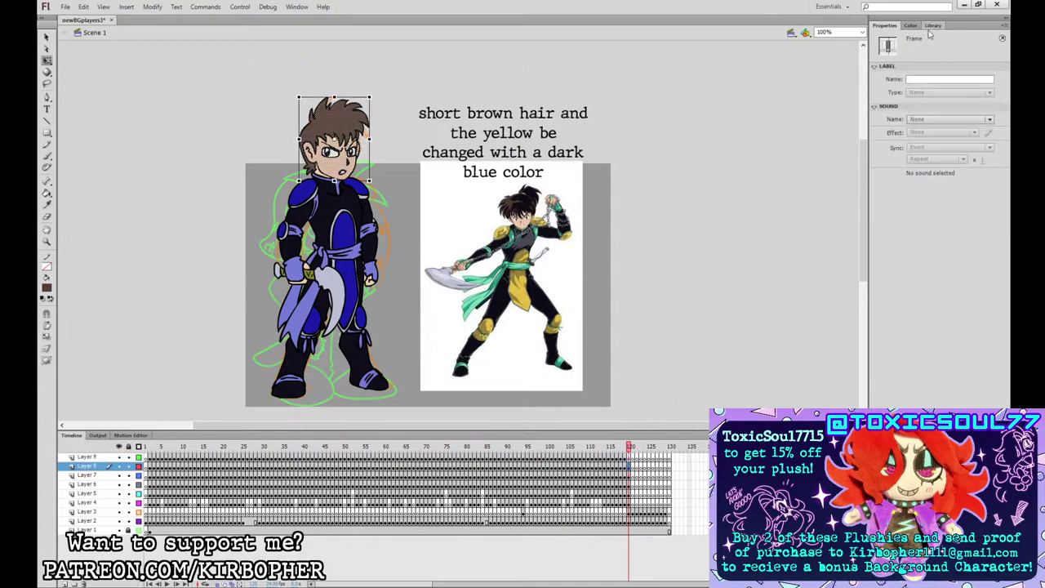
key("ctrl+l")
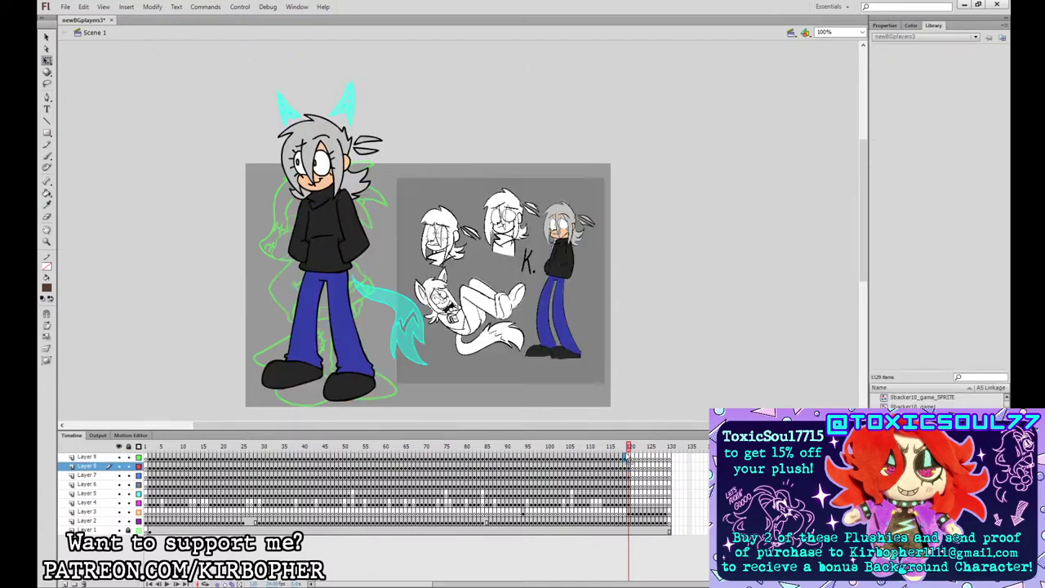
left_click(626, 458)
left_click(885, 25)
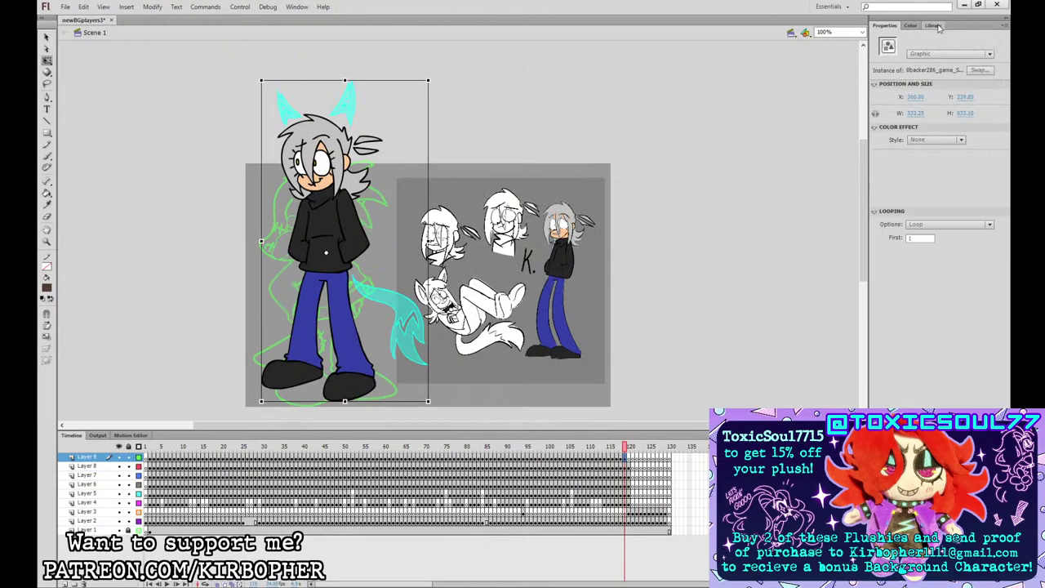
left_click(933, 25)
scroll(914, 400, "down", 10)
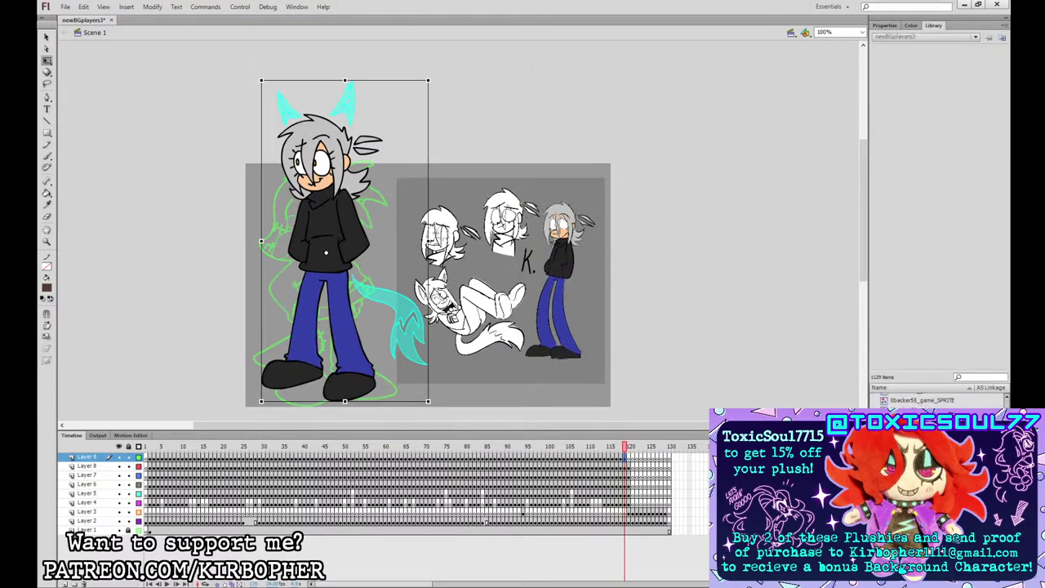
scroll(915, 400, "down", 10)
left_click(914, 418)
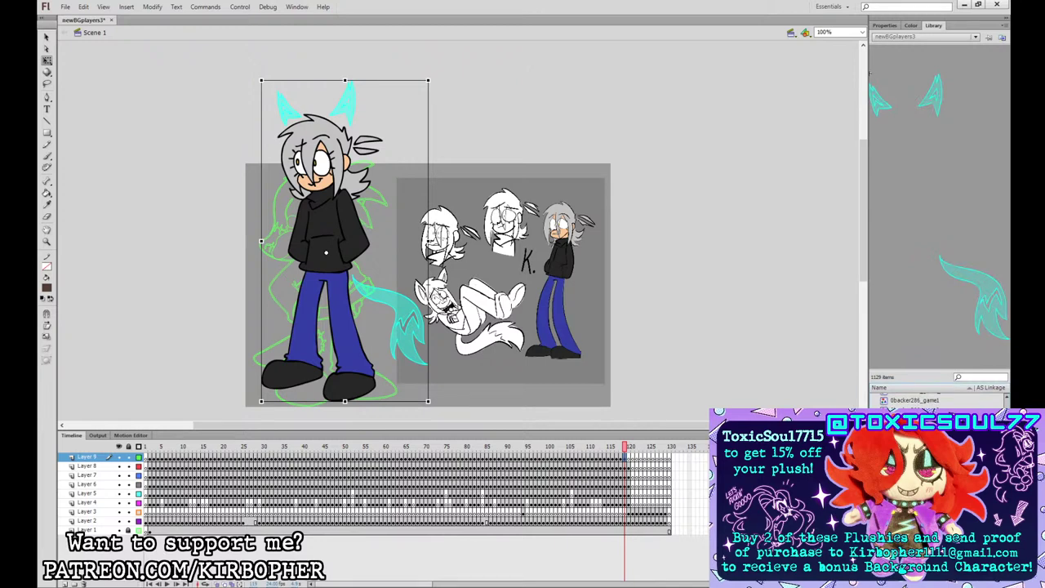
- Convert the warrior's head into a symbol named 0backer287_game1 and the sword arm into a symbol of its own
left_click(629, 458)
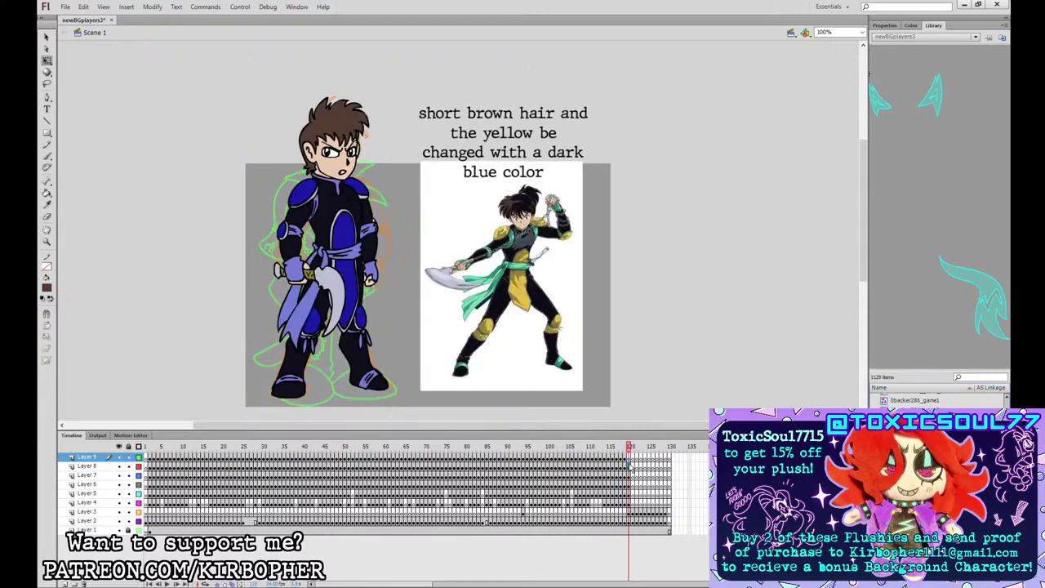
left_click(629, 466)
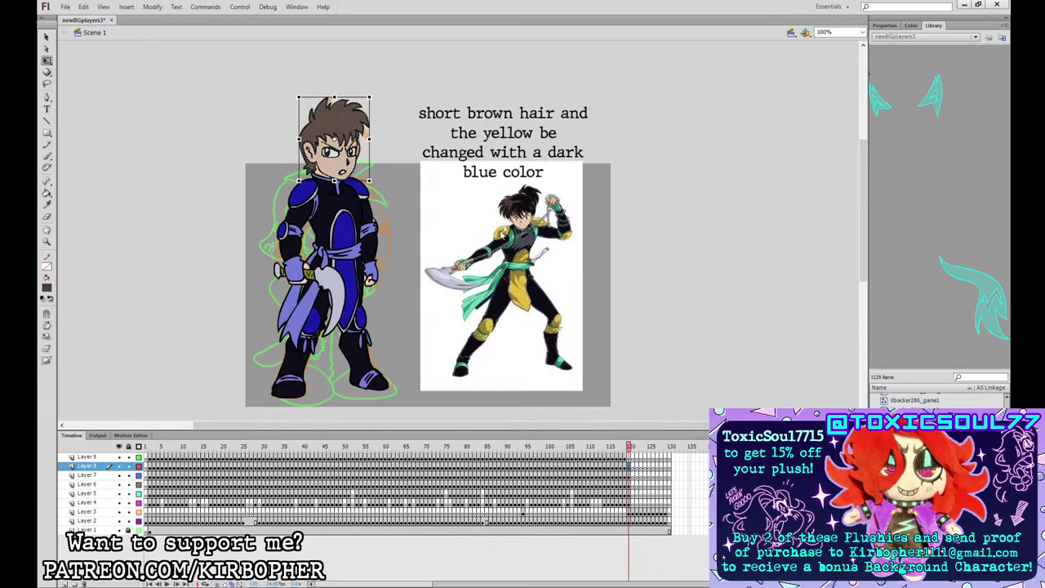
left_click(628, 476)
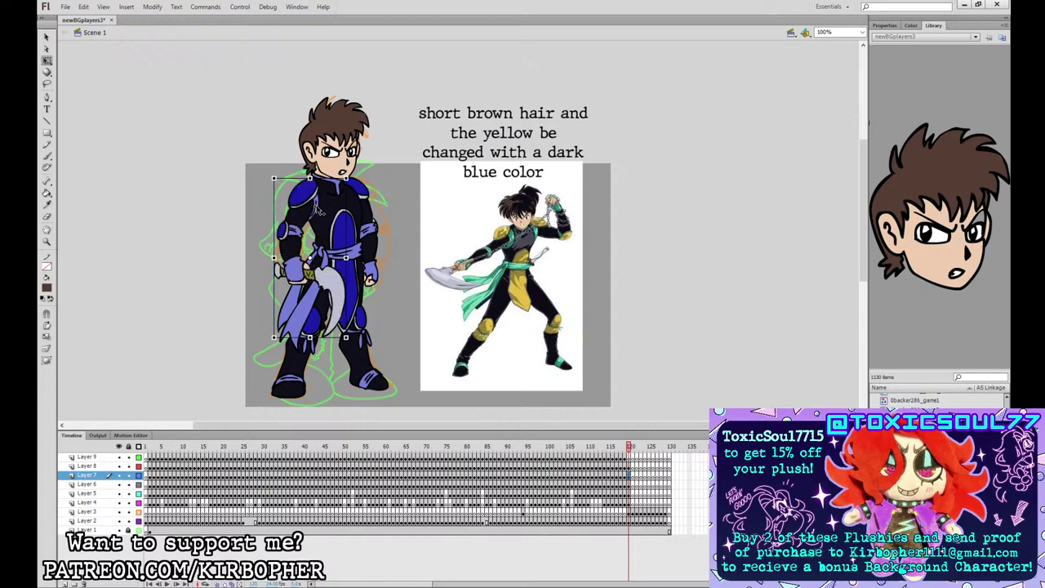
key("F8")
key("Return")
- Convert the warrior's torso and legs into two separate symbols
left_click(631, 485)
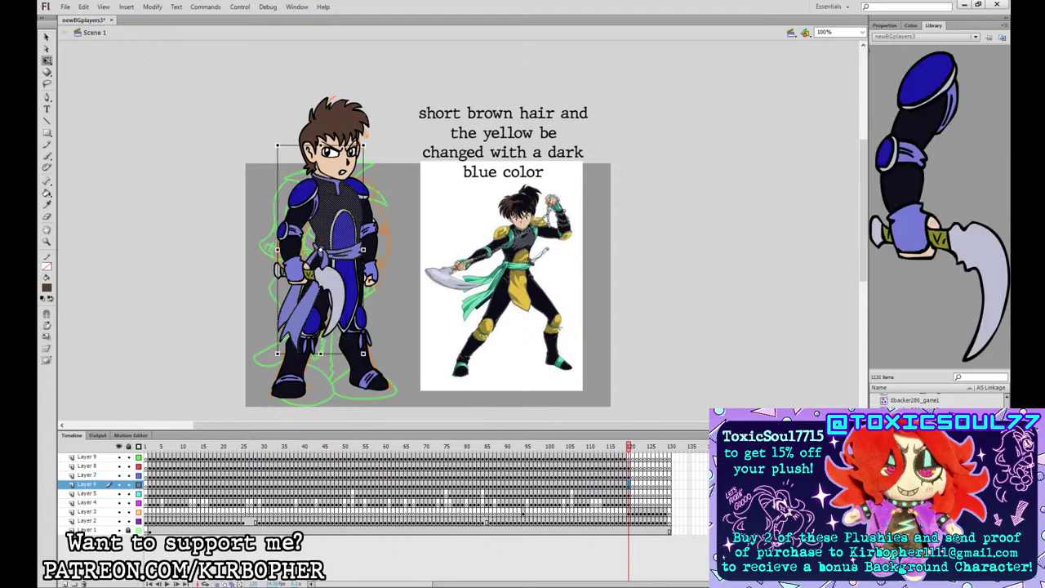
key("F8")
key("Return")
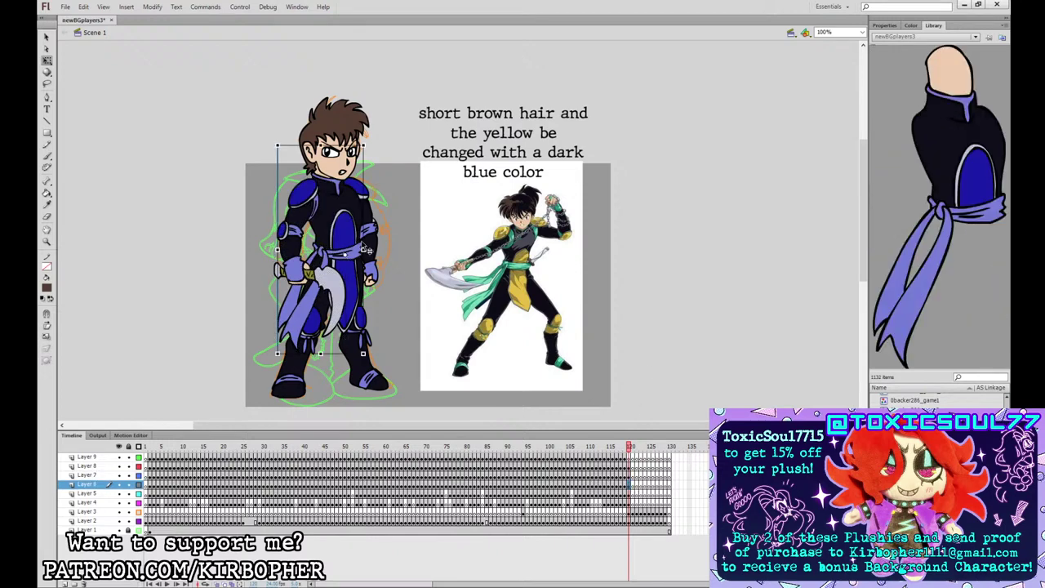
left_click(631, 494)
key("F8")
key("Return")
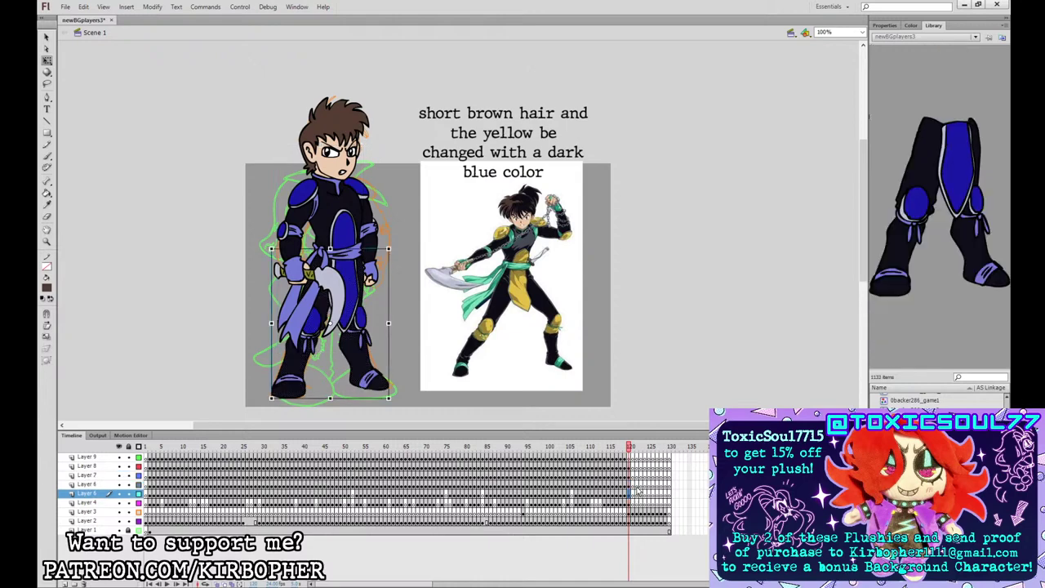
- Convert the far arm into a symbol and move its pivot point up to the shoulder
left_click(630, 503)
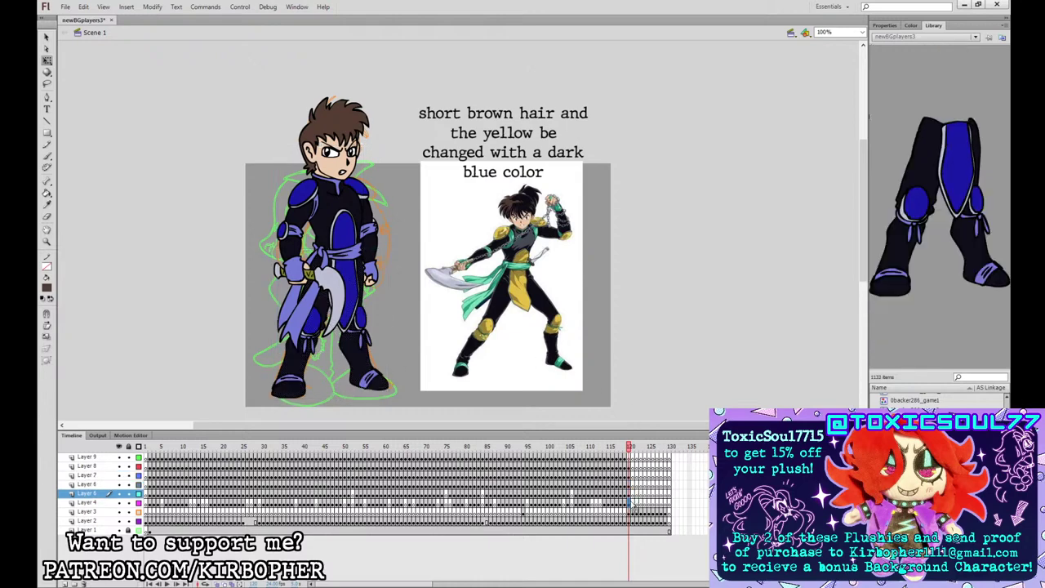
key("F8")
key("Return")
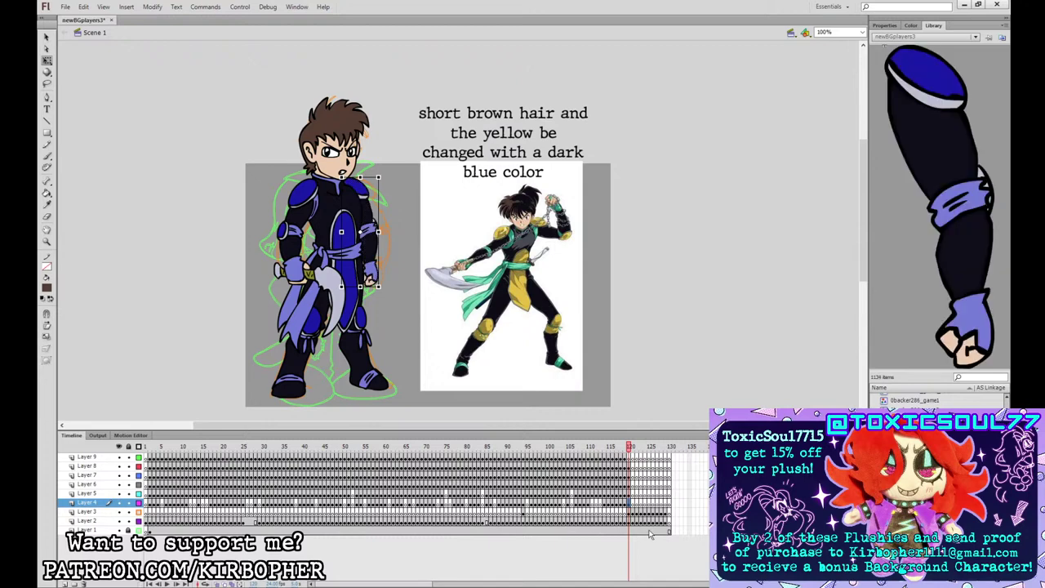
left_click_drag(361, 231, 354, 192)
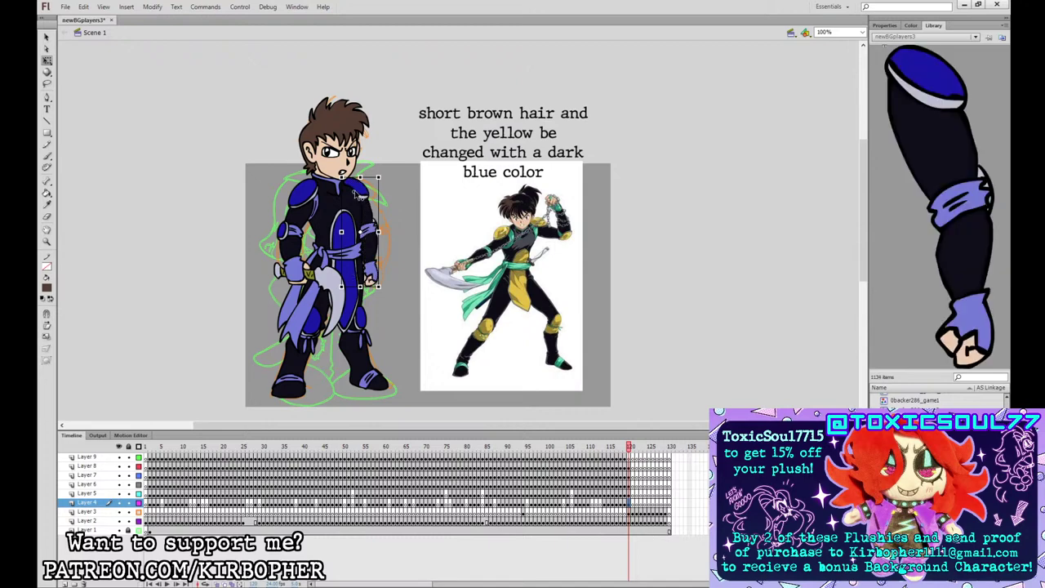
- Delete the orange rough sketch and gather the body-part layers into a new symbol named 0backer287_game_SPRITE
left_click(632, 511)
key("Delete")
mouse_move(633, 503)
left_mouse_down()
mouse_move(633, 466)
mouse_move(629, 503)
left_mouse_up()
left_click(634, 458)
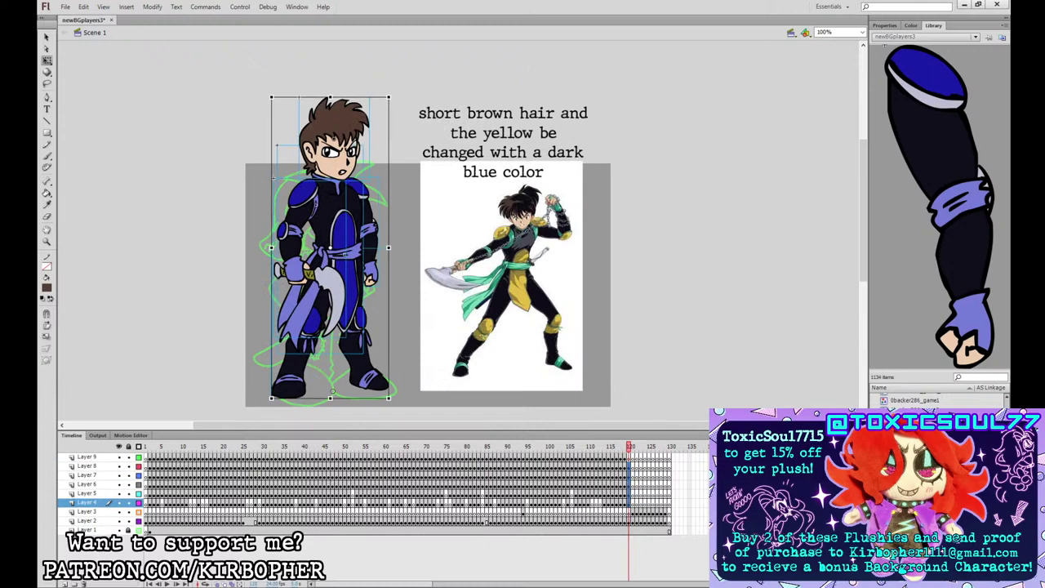
key("Return")
left_click(147, 461)
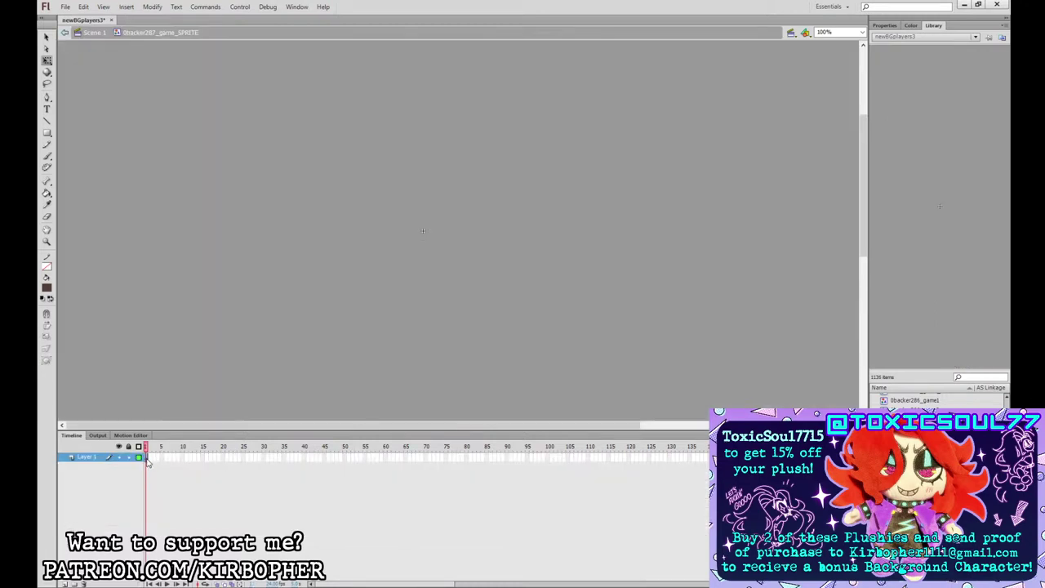
key("ctrl+alt+v")
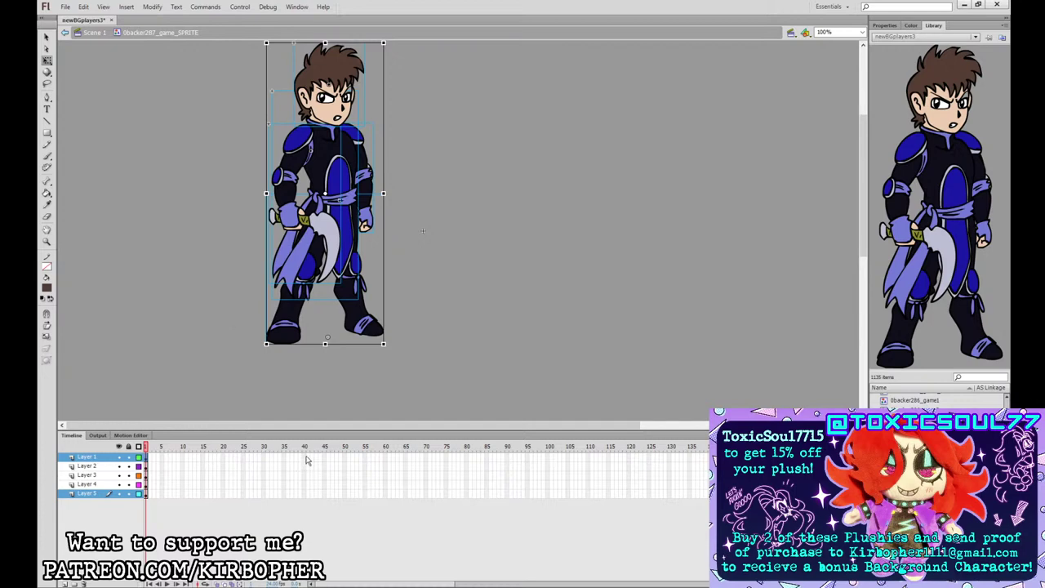
- Insert keyframes on all five layers of the sprite symbol at frames 27 and 14
left_click_drag(228, 459, 230, 495)
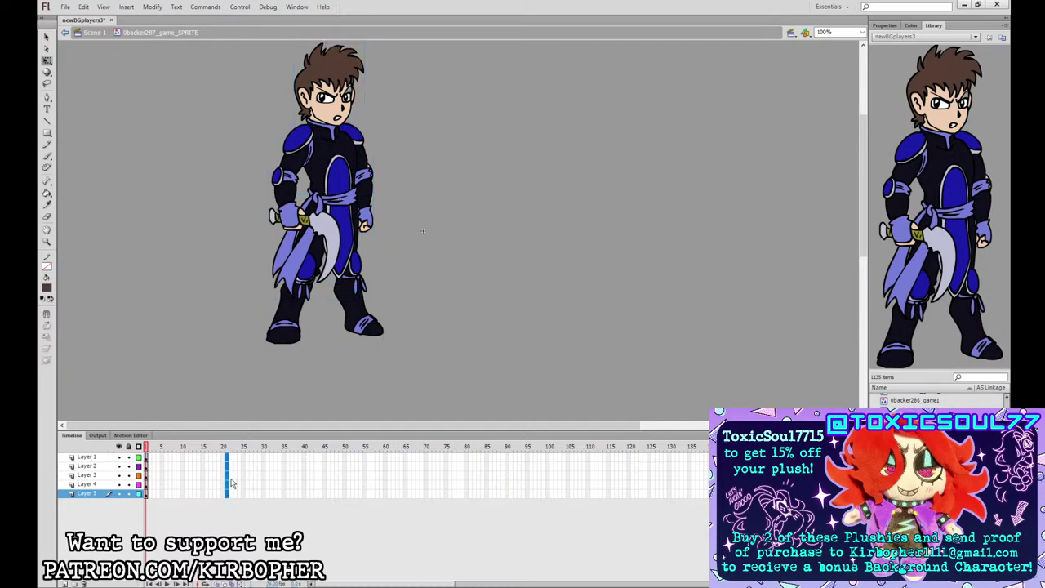
left_click_drag(249, 457, 252, 498)
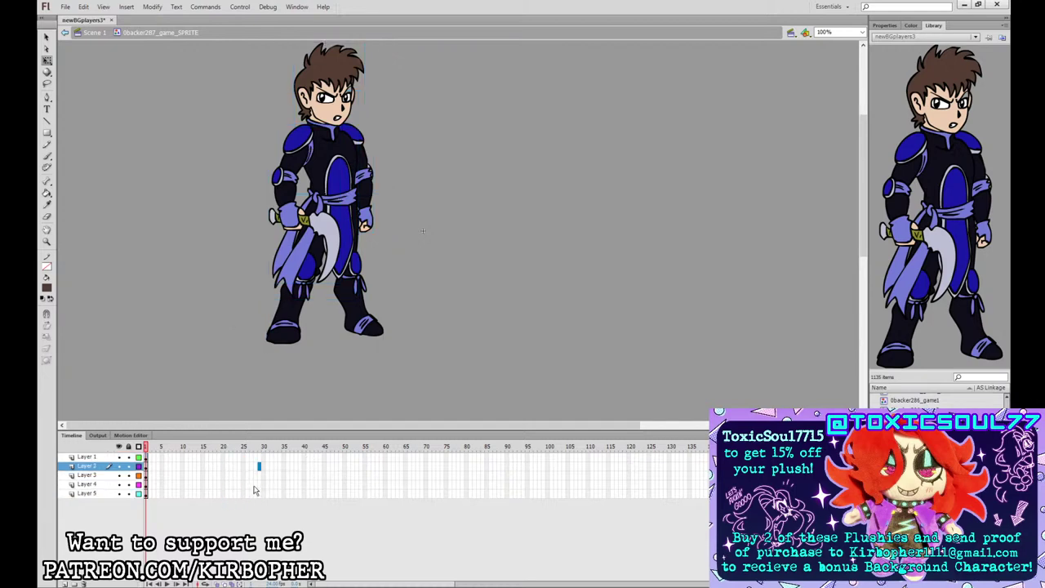
key("F6")
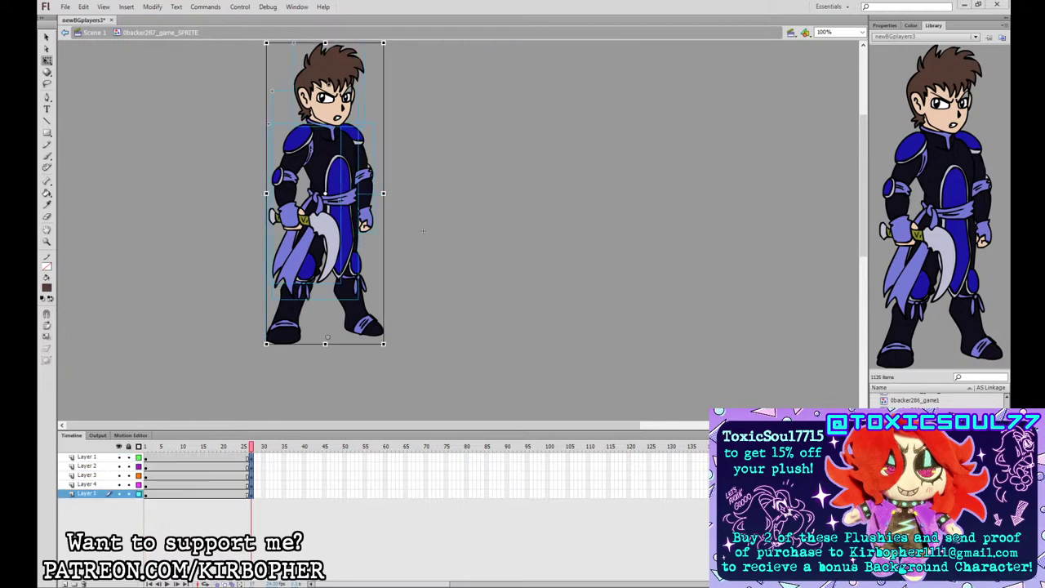
left_click(199, 447)
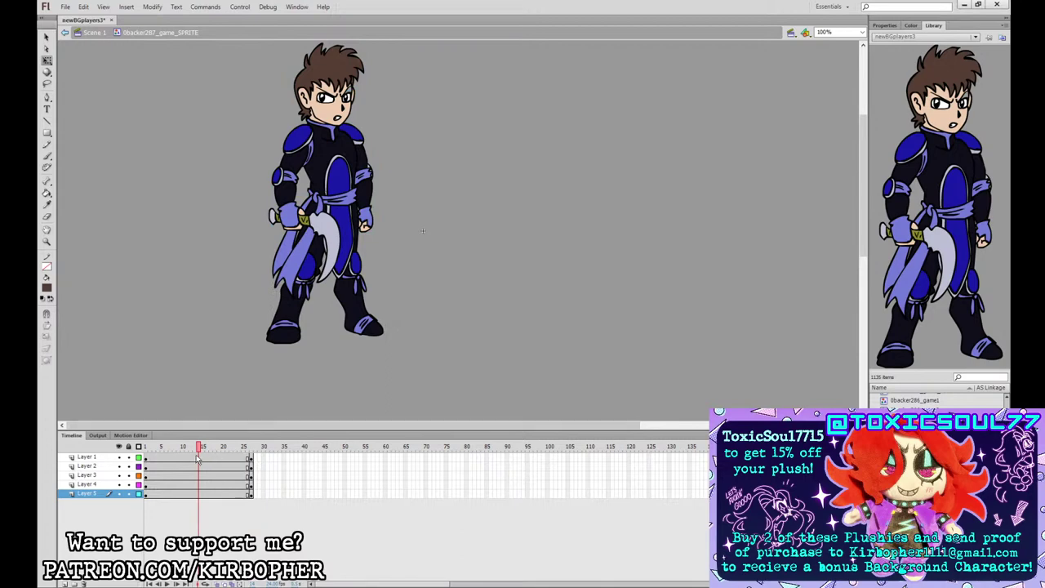
left_click_drag(197, 457, 198, 493)
key("F6")
- At frame 14, tilt the legs slightly to one side and rotate the torso slightly for the idle pose
left_click(460, 230)
left_click(352, 296)
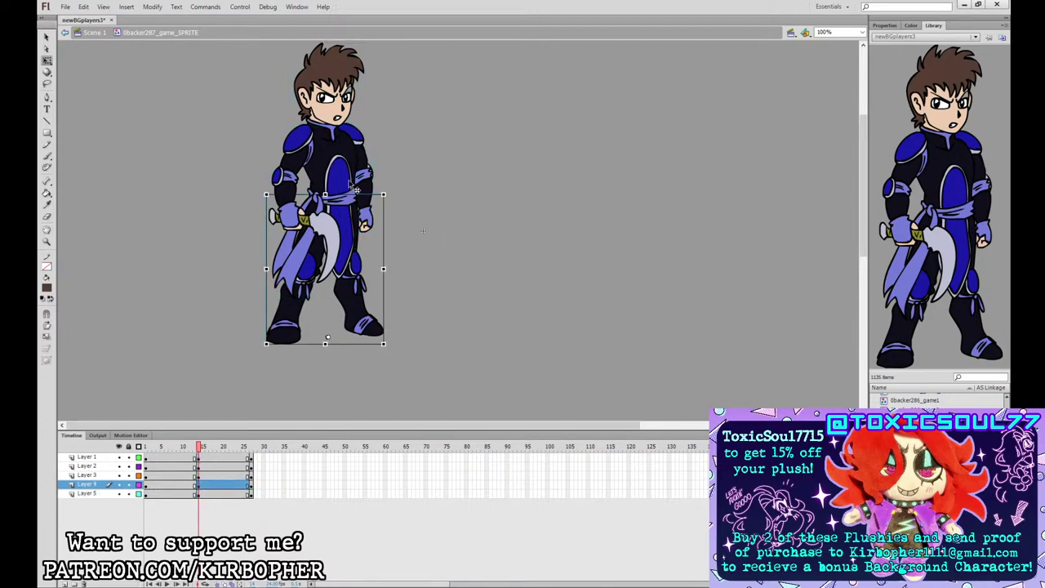
left_click_drag(333, 198, 330, 197)
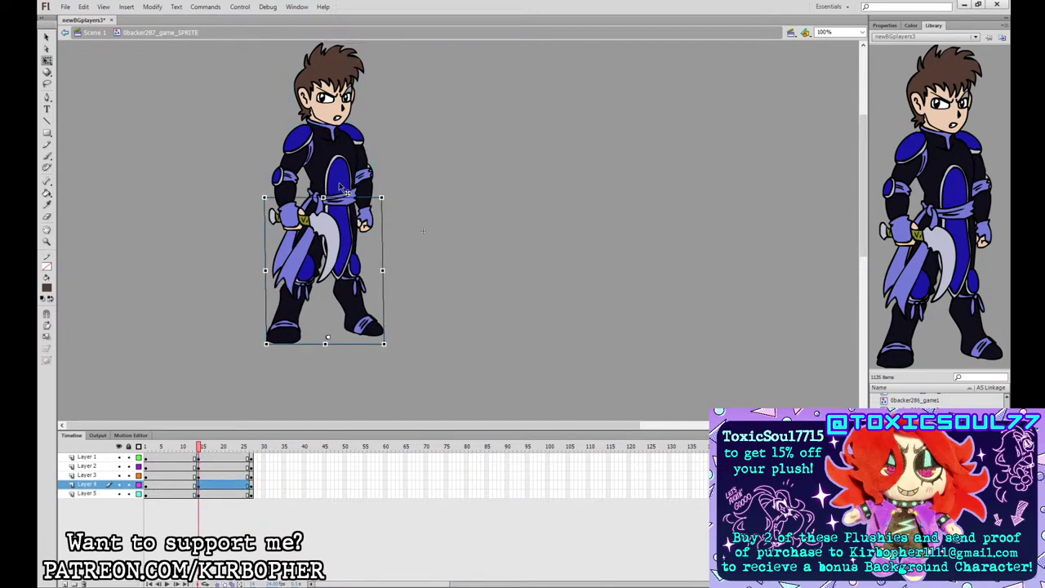
left_click(341, 173)
left_click_drag(346, 92, 349, 92)
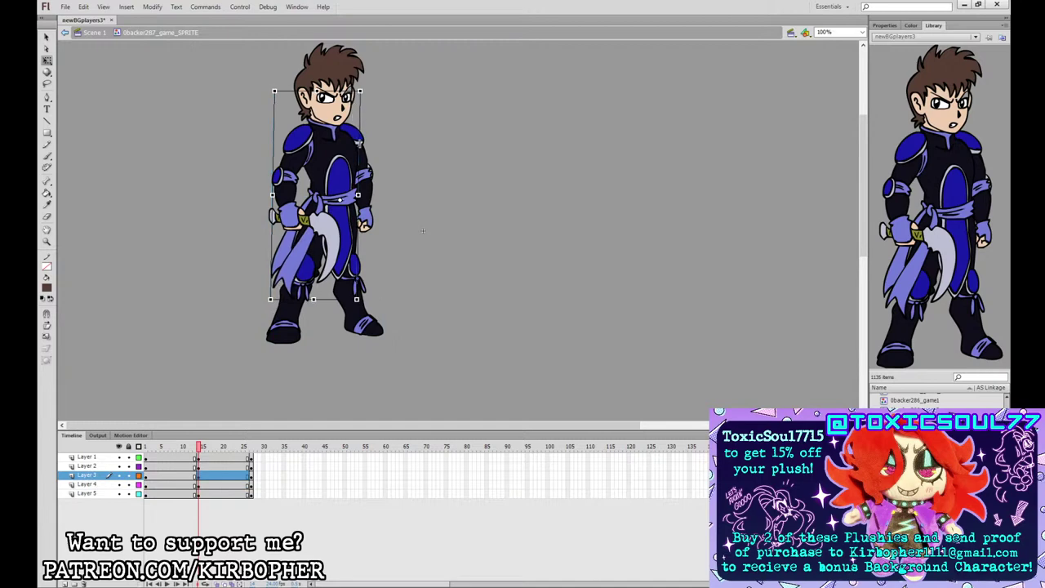
- At frame 14, rotate the far arm, the sword arm and the head slightly
left_click(363, 147)
left_click_drag(379, 231, 382, 231)
left_click(296, 226)
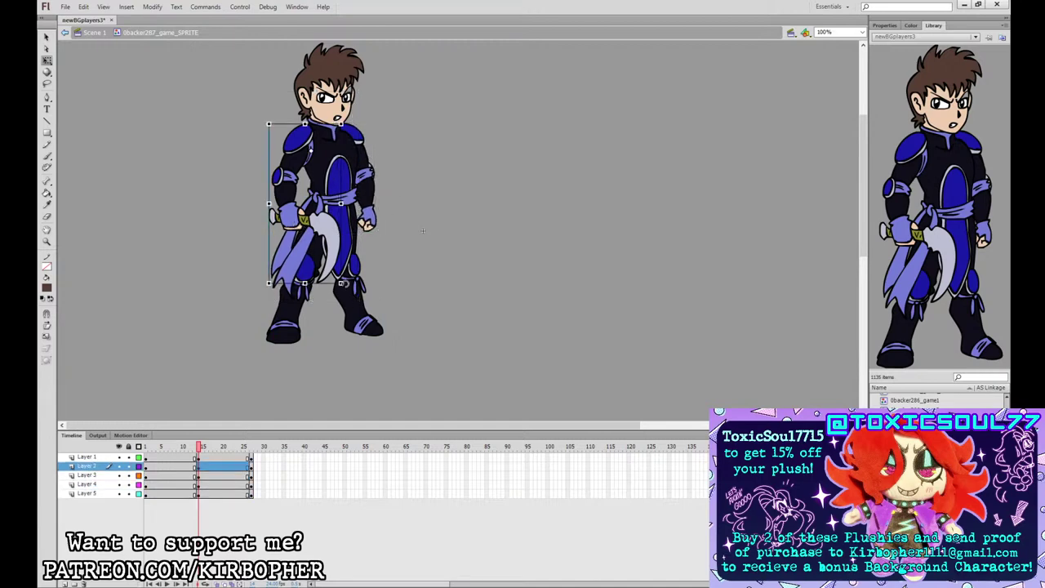
left_click_drag(344, 283, 340, 284)
left_click(339, 86)
left_click_drag(367, 43, 370, 45)
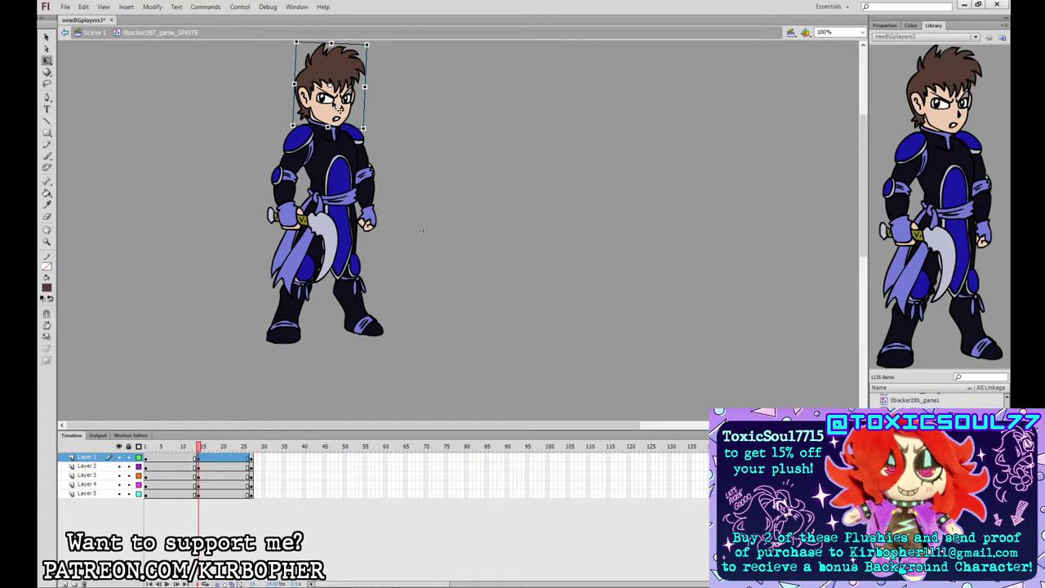
- Touch up the head symbol with the skin tone and shift the head, torso and both arms slightly left at frame 14
double_click(334, 108)
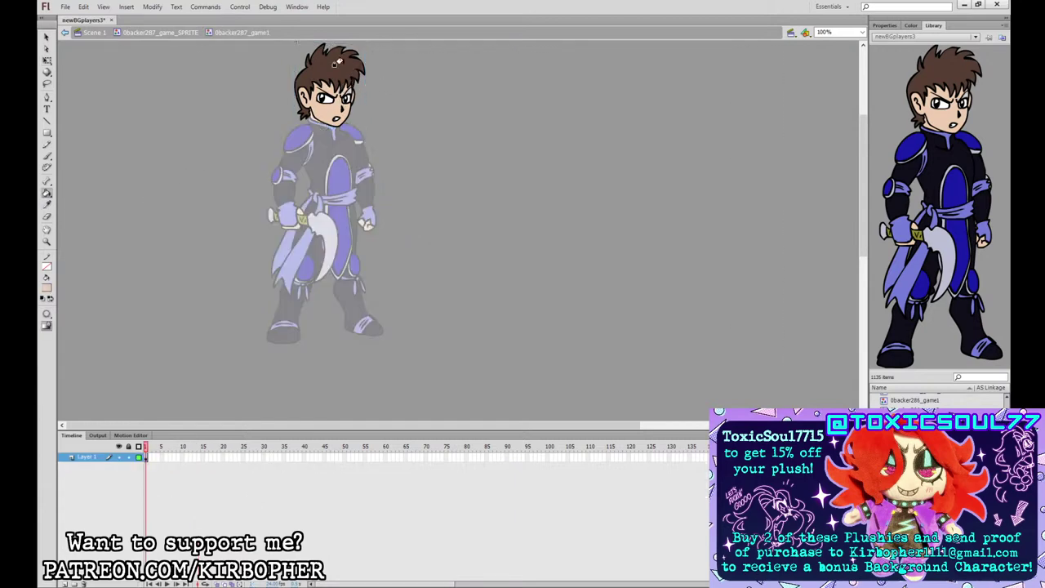
double_click(73, 74)
left_click_drag(291, 40, 424, 163)
key("Left")
key("Left")
key("Left")
key("Left")
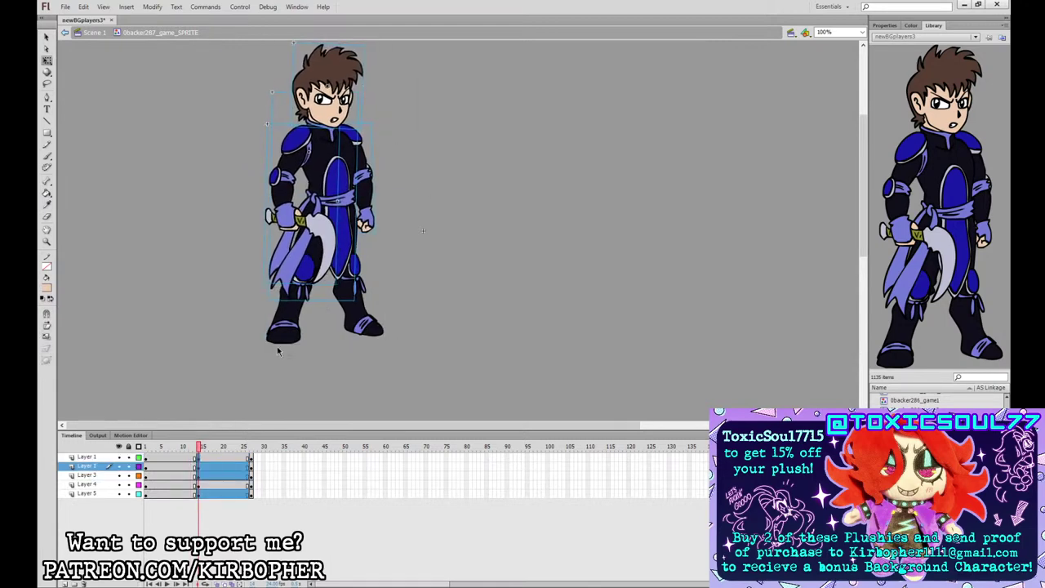
- Fine-tune the middle pose by nudging the head and far arm slightly right and the sword arm slightly left
left_click_drag(198, 447, 202, 446)
left_click(335, 110)
key("Right")
key("Right")
left_click(288, 185)
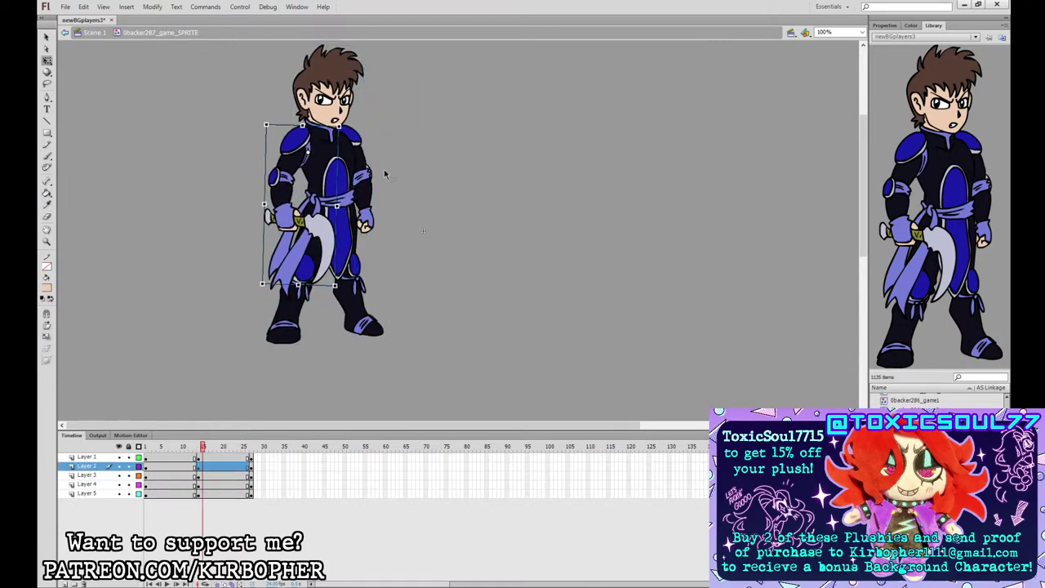
key("Left")
key("Left")
left_click(367, 194)
key("Right")
key("Right")
- Apply classic tweens between the keyframes on all five layers
left_click_drag(188, 466, 211, 458)
key("alt+i")
key("t")
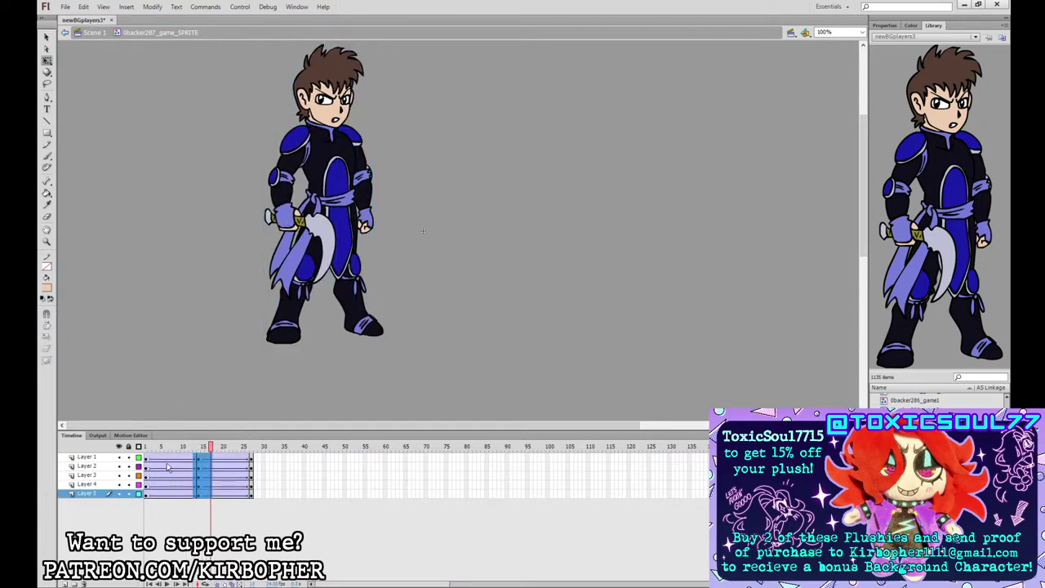
- Insert keyframes on all five layers at frames 7 and 21, midway through each tween
left_click_drag(170, 494, 171, 459)
key("F6")
left_click_drag(223, 493, 227, 459)
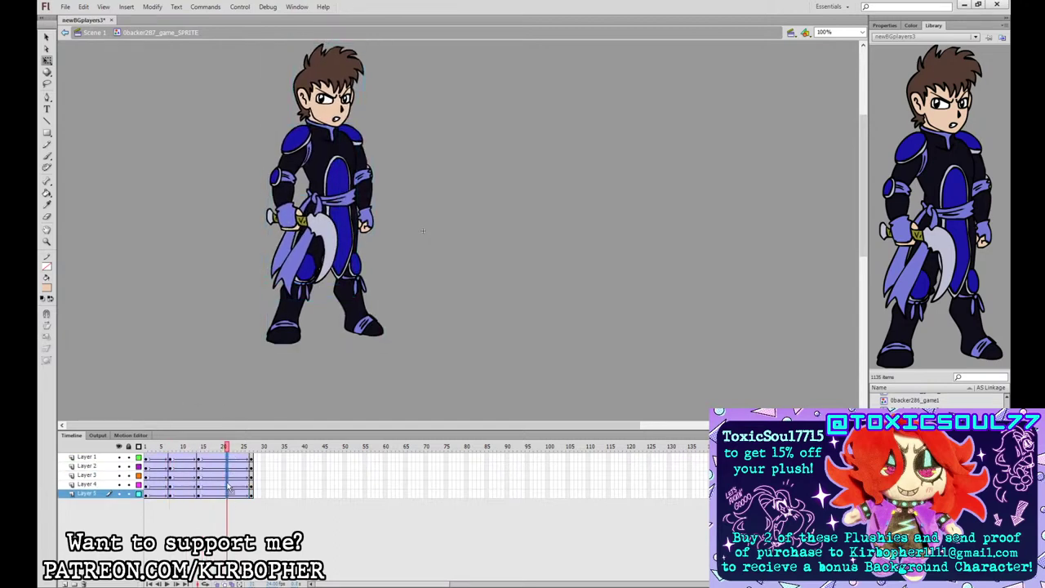
key("F6")
- Set the tween easing on all five layers to -100 and 100, using 100 on the segments starting at frames 7 and 21
left_click_drag(163, 494, 244, 492)
left_click(889, 26)
left_click(913, 120)
type("-100")
key("Return")
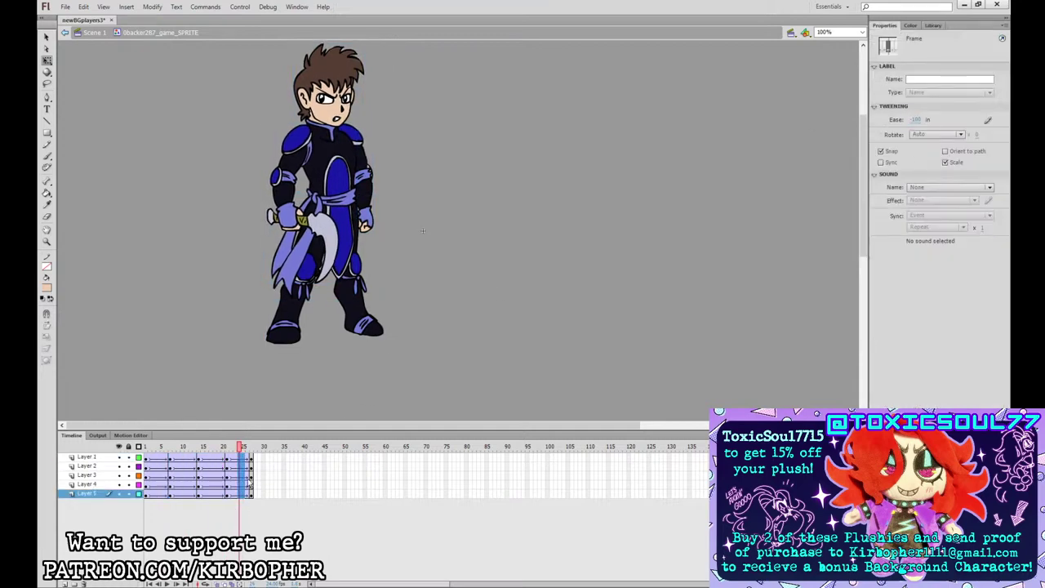
left_click(916, 120)
type("100")
key("Return")
left_click_drag(187, 467, 186, 493)
left_click(916, 120)
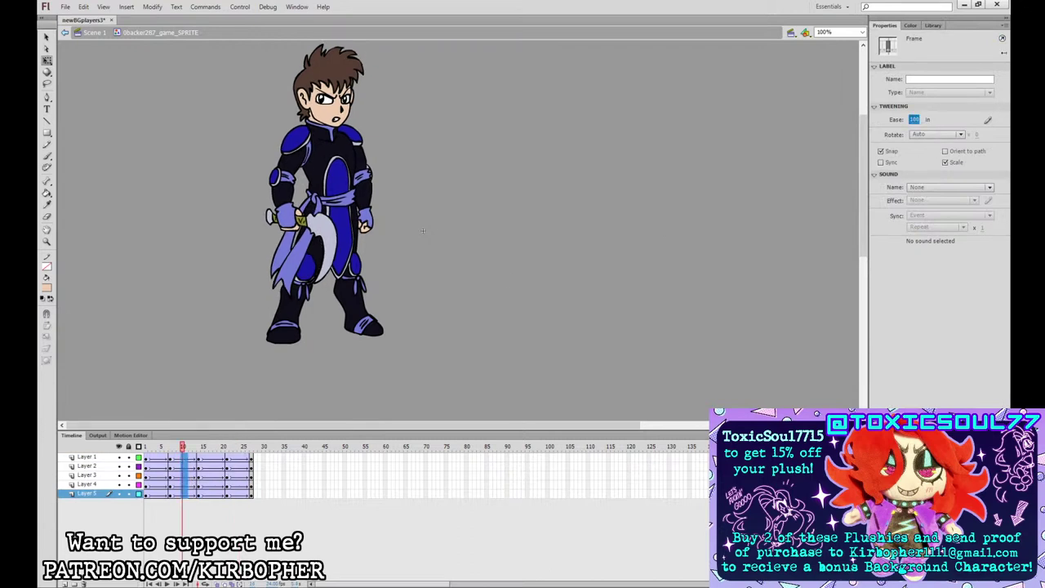
type("100")
key("Return")
- Convert every tweened frame on the five layers into a keyframe and remove the classic tweens
mouse_move(246, 458)
left_mouse_down()
mouse_move(147, 494)
mouse_move(170, 493)
mouse_move(171, 463)
mouse_move(204, 462)
mouse_move(223, 465)
mouse_move(225, 496)
mouse_move(236, 461)
left_mouse_up()
key("F6")
right_click(205, 484)
left_click(224, 490)
key("shift+F6")
key("shift+F6")
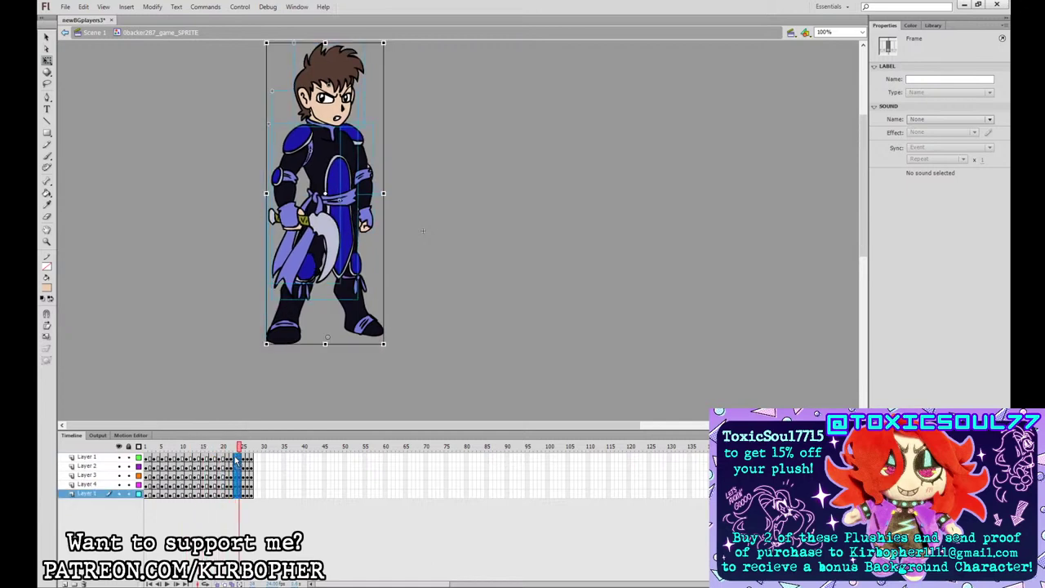
- Remove the surplus last frame from all five layers of the idle loop and return to the main scene
left_click(243, 459)
left_click_drag(236, 497, 253, 495)
key("shift+F5")
left_click(267, 485)
left_click_drag(248, 459, 248, 495)
key("Return")
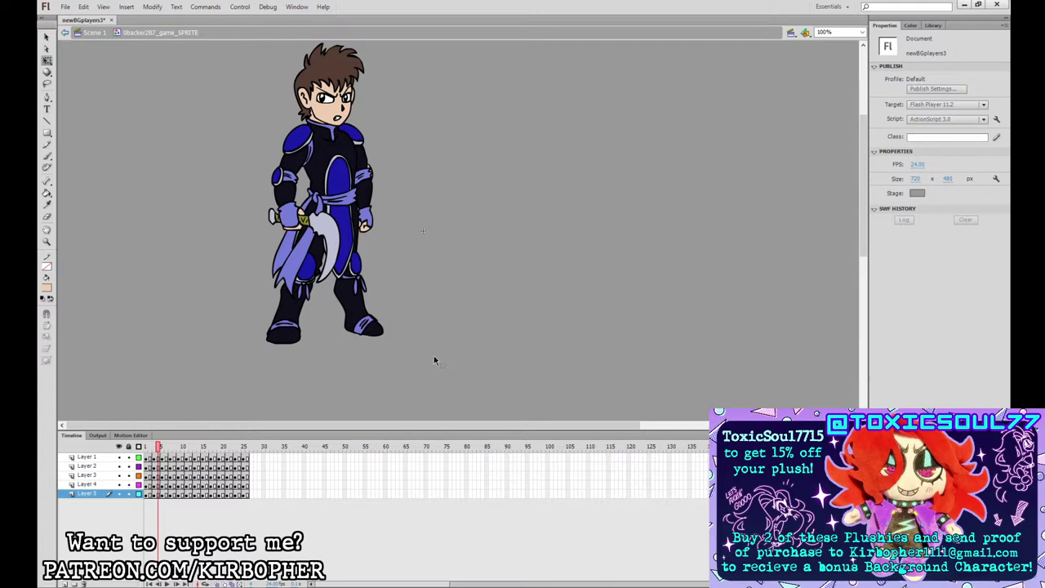
left_click(89, 32)
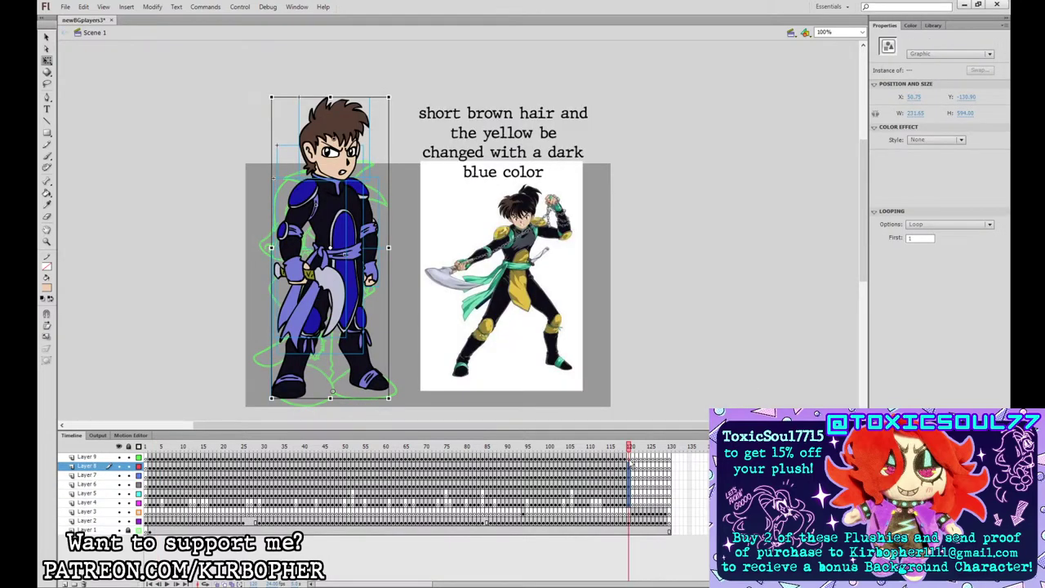
- Temporarily paste the previous frame's character in place over the armoured warrior to compare the two
left_click(628, 458)
left_click(626, 458)
key("ctrl+c")
key("period")
key("ctrl+shift+v")
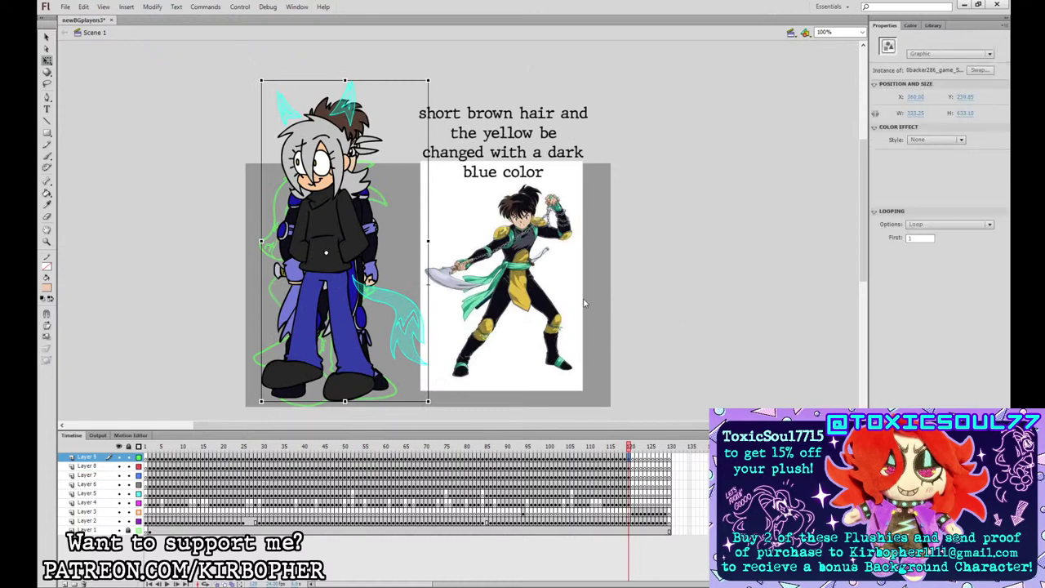
key("ctrl+z")
- On Layer 8 at frame 121, ink the cat-eared character's front hair and face outline with a black brush
left_click(634, 503)
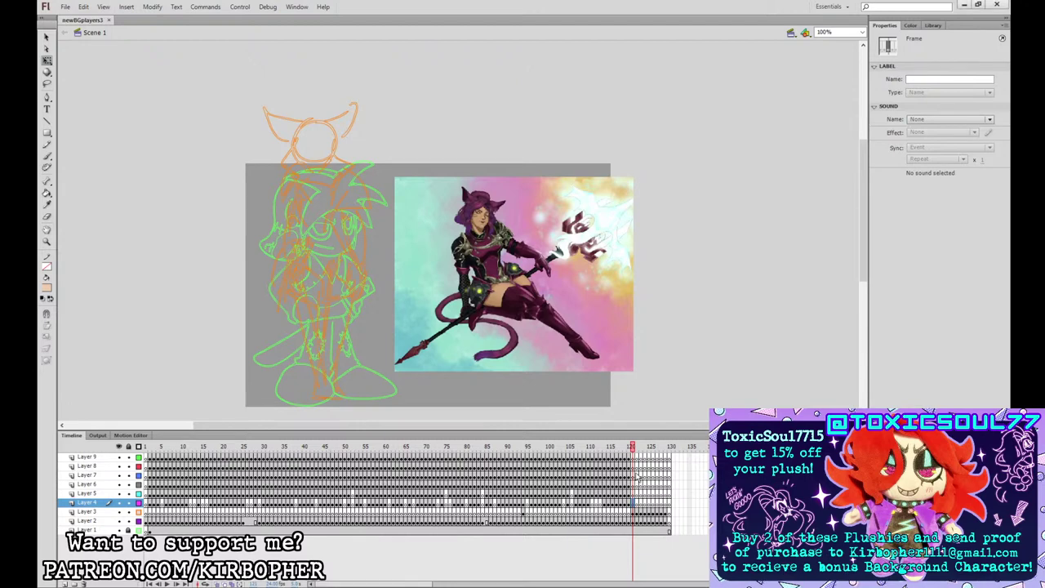
left_click(636, 476)
left_click(633, 475)
left_click(632, 467)
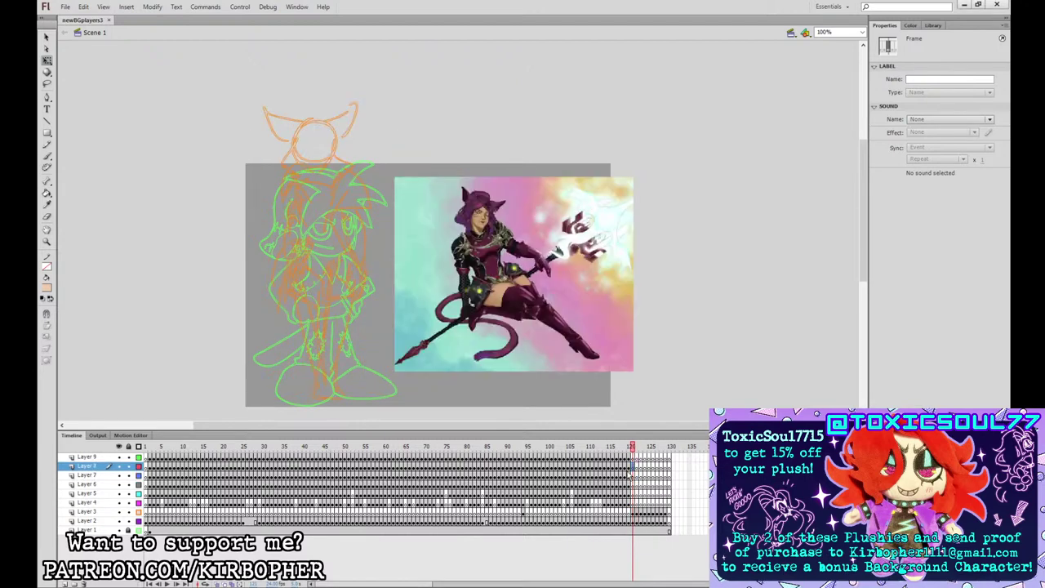
left_click(433, 143)
key("ctrl+equal")
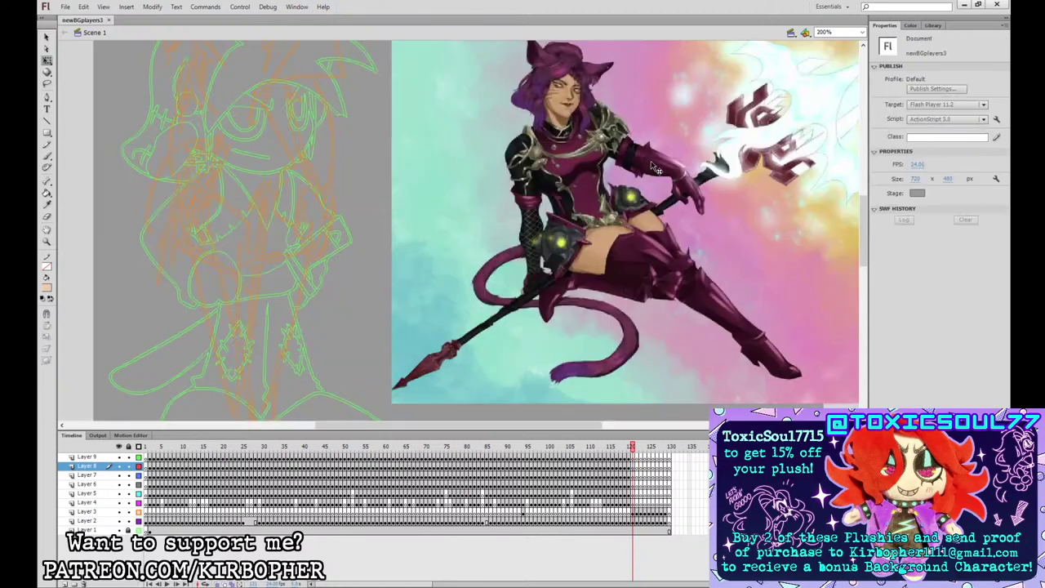
left_click_drag(662, 155, 737, 324)
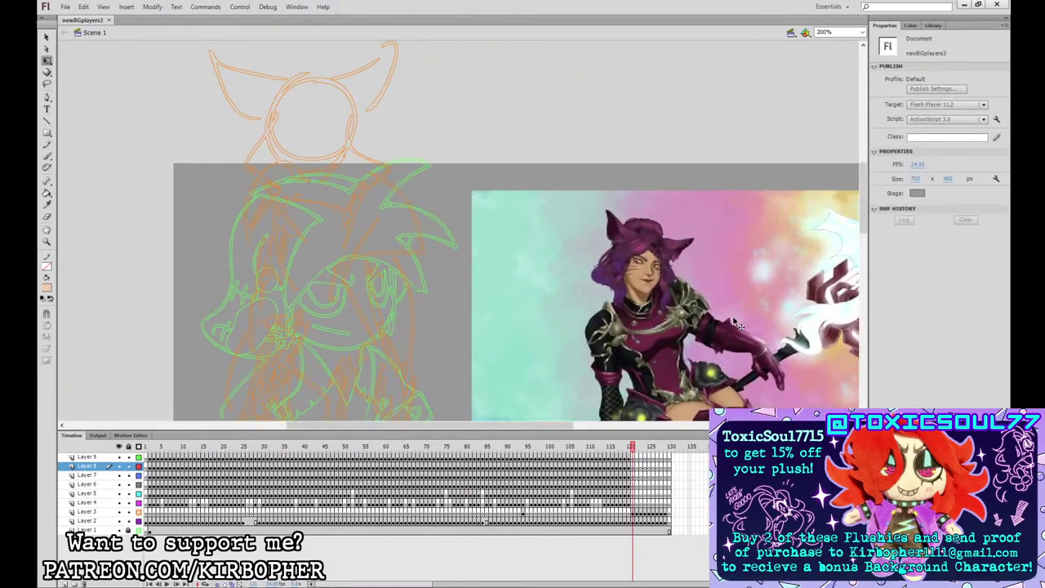
left_click_drag(710, 225, 722, 267)
left_click(48, 156)
left_click(47, 288)
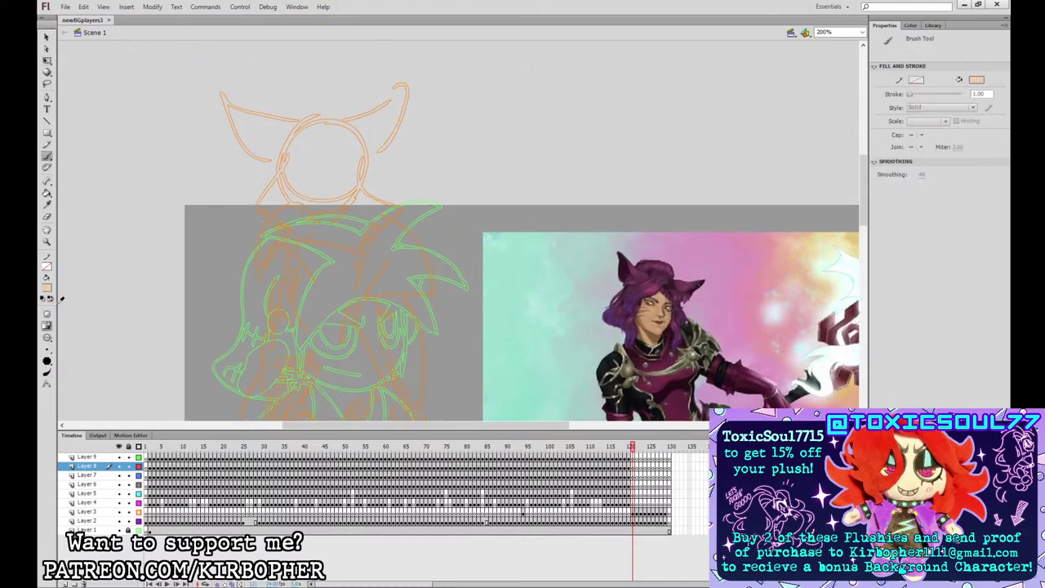
left_click(50, 298)
left_click(635, 465)
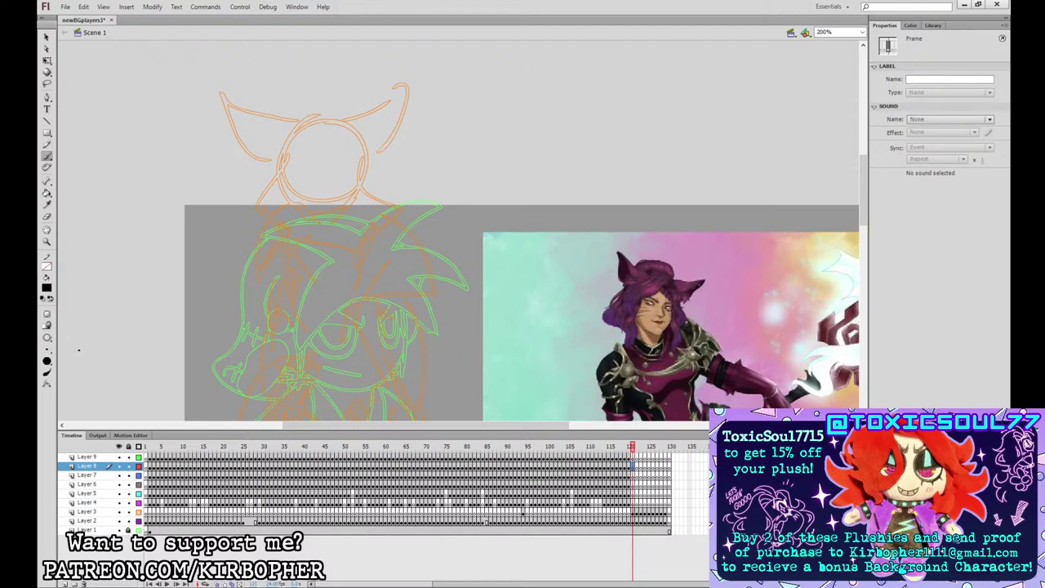
mouse_move(334, 125)
left_mouse_down()
mouse_move(307, 116)
mouse_move(258, 180)
mouse_move(270, 166)
mouse_move(284, 208)
mouse_move(281, 190)
mouse_move(303, 214)
mouse_move(294, 188)
mouse_move(336, 122)
mouse_move(337, 150)
mouse_move(354, 155)
mouse_move(357, 255)
mouse_move(368, 231)
mouse_move(359, 139)
left_mouse_up()
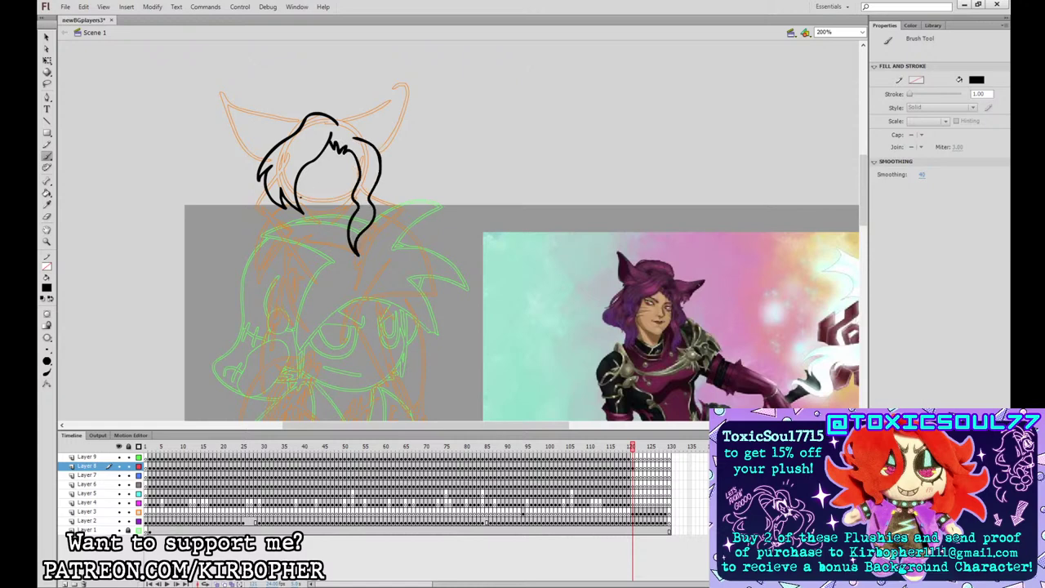
mouse_move(299, 208)
left_mouse_down()
mouse_move(318, 226)
mouse_move(354, 200)
left_mouse_up()
mouse_move(278, 206)
left_mouse_down()
mouse_move(309, 263)
mouse_move(305, 221)
mouse_move(288, 230)
mouse_move(305, 216)
left_mouse_up()
key("ctrl+z")
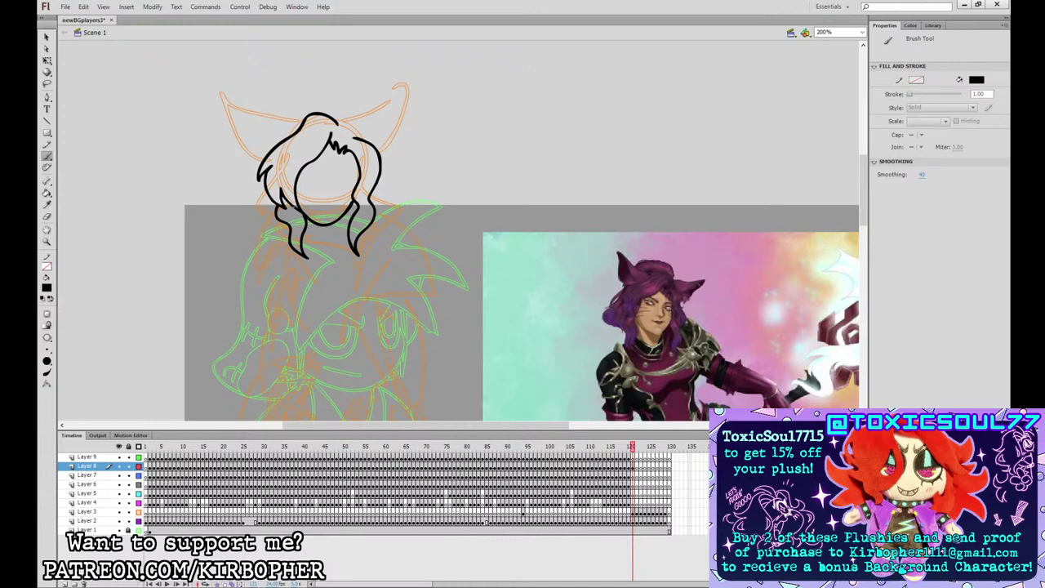
- Ink the outer wavy hair locks on both sides of the character's head
mouse_move(258, 175)
left_mouse_down()
mouse_move(264, 214)
mouse_move(276, 206)
mouse_move(266, 218)
mouse_move(287, 255)
left_mouse_up()
key("ctrl+z")
key("ctrl+z")
mouse_move(264, 178)
left_mouse_down()
mouse_move(274, 229)
mouse_move(288, 240)
left_mouse_up()
mouse_move(362, 234)
left_mouse_down()
mouse_move(377, 246)
mouse_move(400, 210)
mouse_move(374, 238)
mouse_move(398, 204)
mouse_move(382, 190)
left_mouse_up()
key("ctrl+z")
key("ctrl+z")
mouse_move(363, 233)
left_mouse_down()
mouse_move(396, 205)
mouse_move(376, 183)
left_mouse_up()
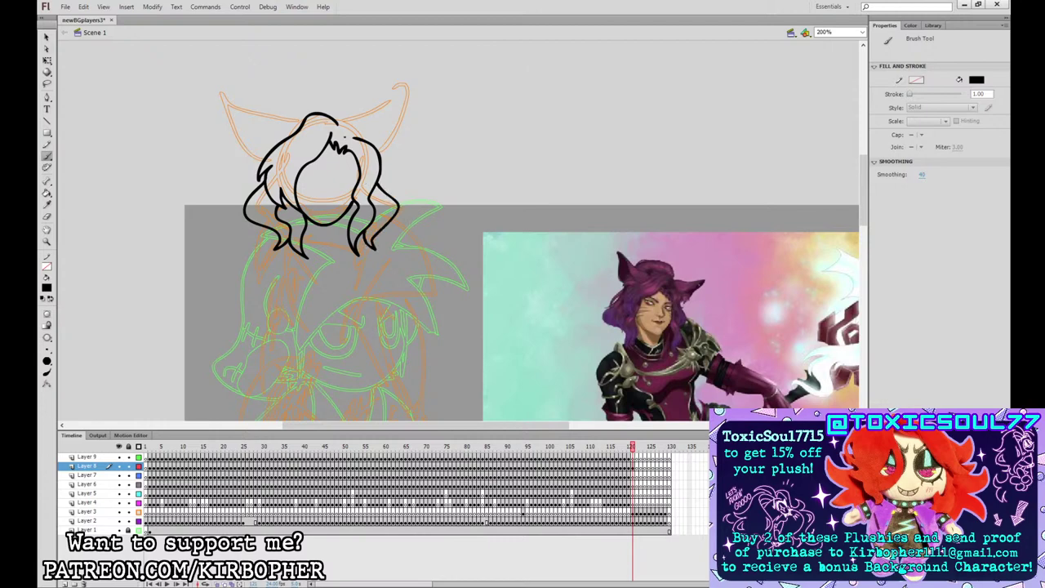
- Ink the two pointed cat ears and the scalloped hair bun on top of the head
mouse_move(304, 119)
left_mouse_down()
mouse_move(229, 91)
mouse_move(233, 107)
mouse_move(281, 140)
left_mouse_up()
mouse_move(342, 119)
left_mouse_down()
mouse_move(407, 86)
mouse_move(377, 127)
mouse_move(410, 91)
mouse_move(378, 127)
mouse_move(406, 92)
mouse_move(346, 114)
mouse_move(361, 106)
mouse_move(351, 96)
mouse_move(296, 96)
left_mouse_up()
key("ctrl+z")
key("ctrl+z")
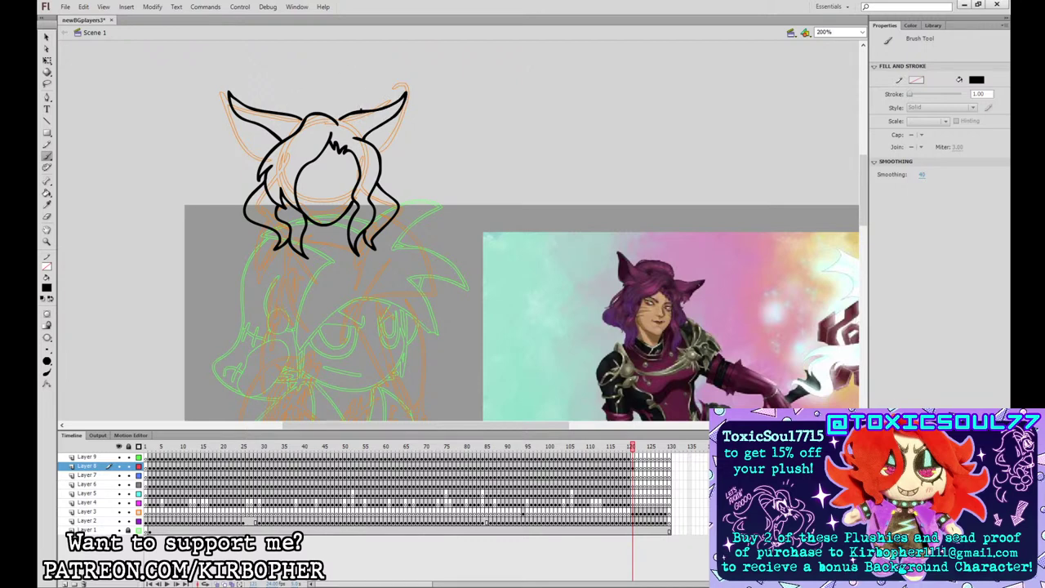
mouse_move(363, 106)
left_mouse_down()
mouse_move(346, 88)
mouse_move(289, 92)
mouse_move(280, 112)
mouse_move(243, 129)
mouse_move(254, 158)
left_mouse_up()
key("ctrl+z")
key("ctrl+z")
mouse_move(229, 104)
left_mouse_down()
mouse_move(245, 152)
mouse_move(265, 160)
left_mouse_up()
key("ctrl+z")
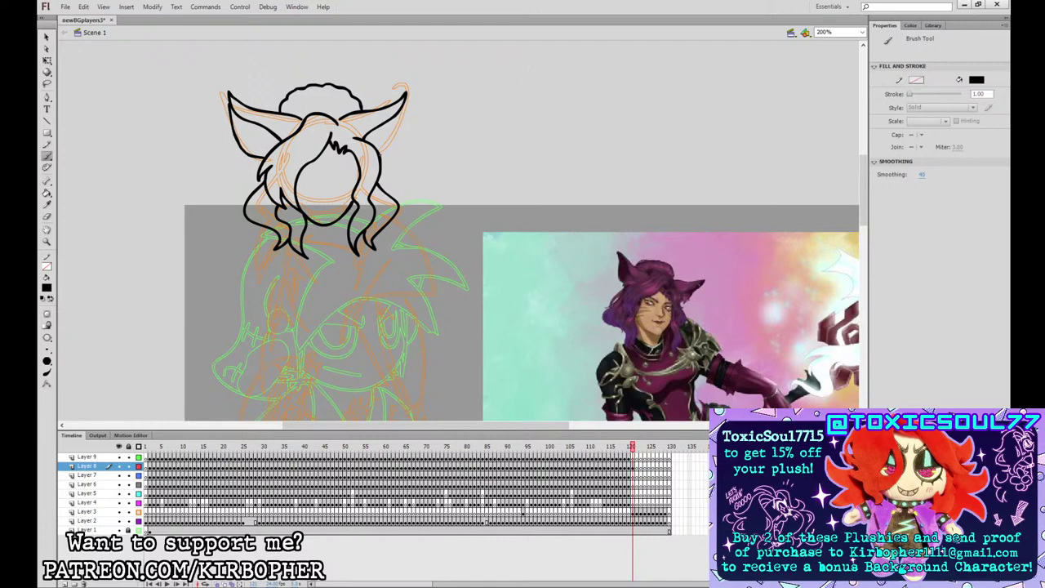
- Complete the outer edges of the ears and add jagged fur tufts inside both ears
mouse_move(382, 159)
left_mouse_down()
mouse_move(405, 125)
mouse_move(384, 155)
mouse_move(401, 136)
mouse_move(406, 95)
left_mouse_up()
key("ctrl+z")
key("ctrl+z")
left_click_drag(228, 90, 261, 147)
key("ctrl+z")
key("ctrl+z")
left_click_drag(379, 128, 385, 147)
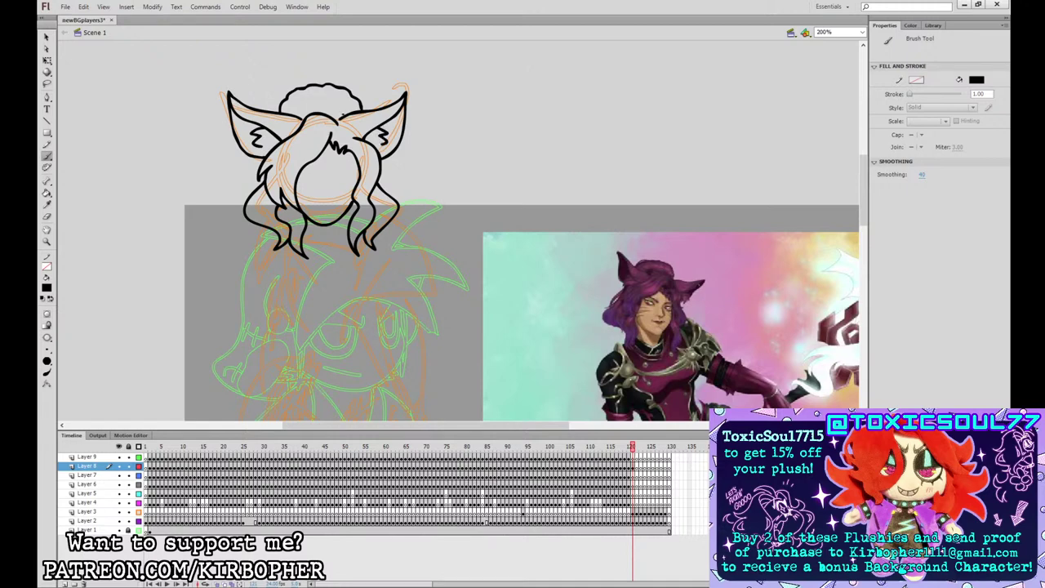
- Add a hair line below the bun and ink the eyes, eyebrows, nose, mouth and whisker marks on the face
left_click_drag(343, 114, 305, 113)
key("ctrl+z")
left_click_drag(317, 197, 335, 206)
mouse_move(328, 170)
left_mouse_down()
mouse_move(349, 161)
mouse_move(294, 168)
mouse_move(337, 173)
mouse_move(357, 162)
mouse_move(334, 182)
mouse_move(362, 161)
mouse_move(288, 169)
mouse_move(316, 181)
mouse_move(303, 189)
mouse_move(312, 179)
mouse_move(345, 192)
mouse_move(342, 205)
mouse_move(319, 192)
left_mouse_up()
key("ctrl+z")
key("ctrl+z")
key("ctrl+z")
key("ctrl+z")
key("ctrl+z")
key("ctrl+z")
key("ctrl+z")
key("ctrl+z")
key("ctrl+z")
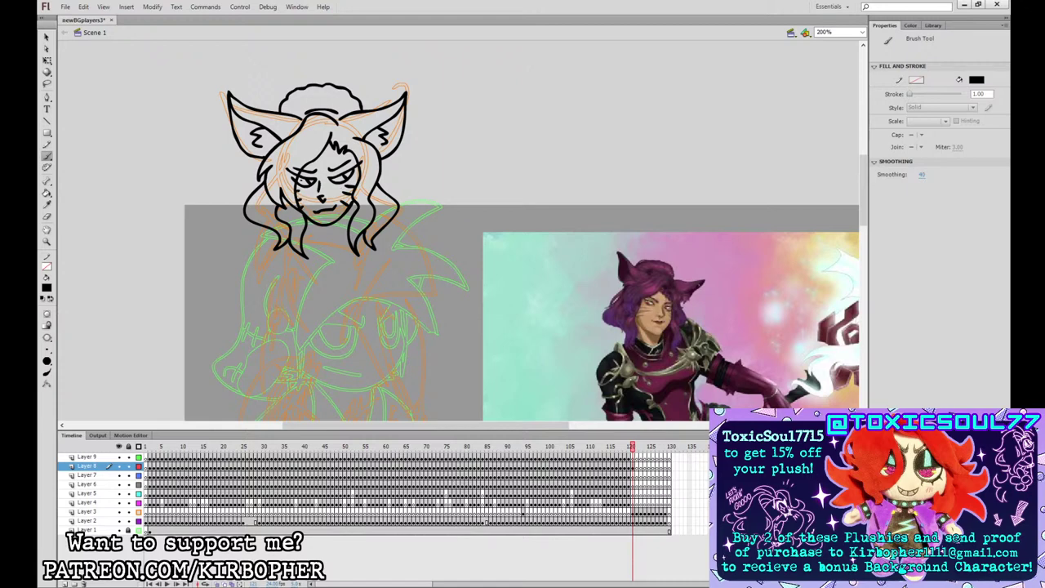
- Fill the hair, bun and ear backs with a purple sampled from the reference picture
left_click(46, 287)
left_click(659, 281)
left_click(47, 193)
left_click(315, 128)
left_click(263, 204)
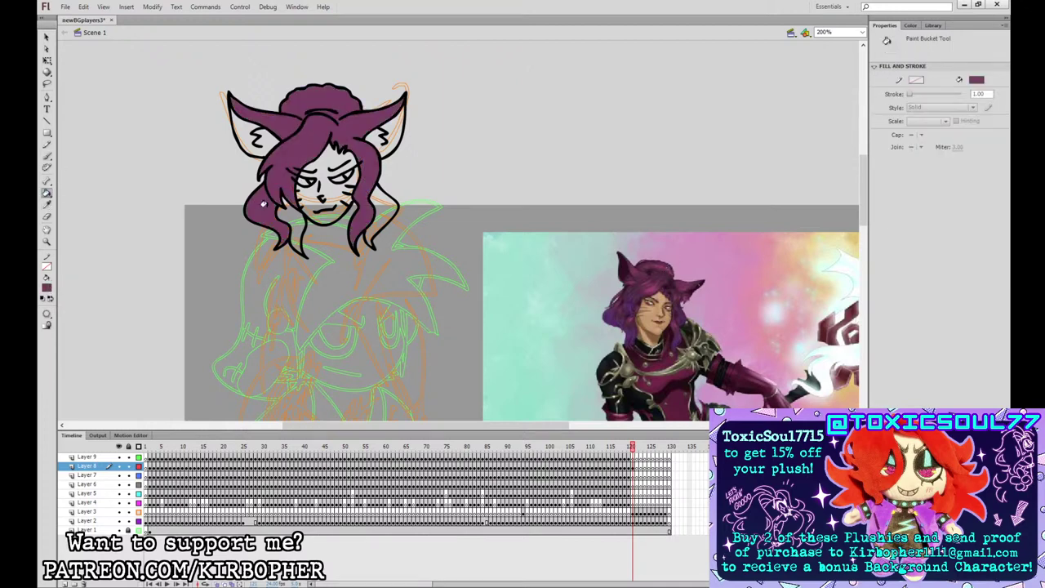
left_click(302, 194)
left_click(377, 204)
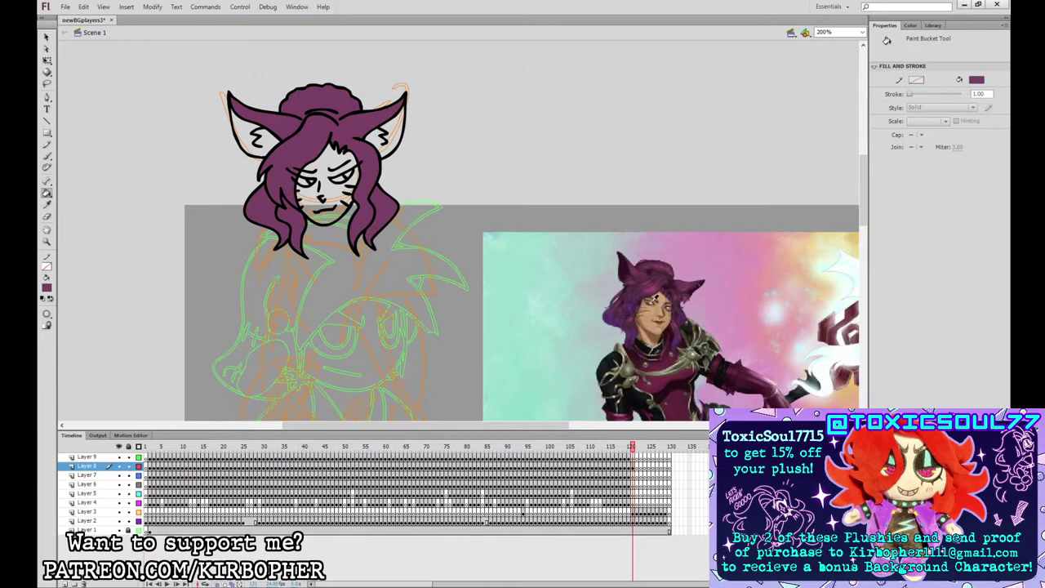
- Fill the insides of both ears with a dark maroon sampled from the reference picture
left_click(654, 299)
left_click(47, 285)
left_click(649, 301)
left_click(48, 287)
left_click(628, 267)
left_click(270, 132)
left_click(389, 119)
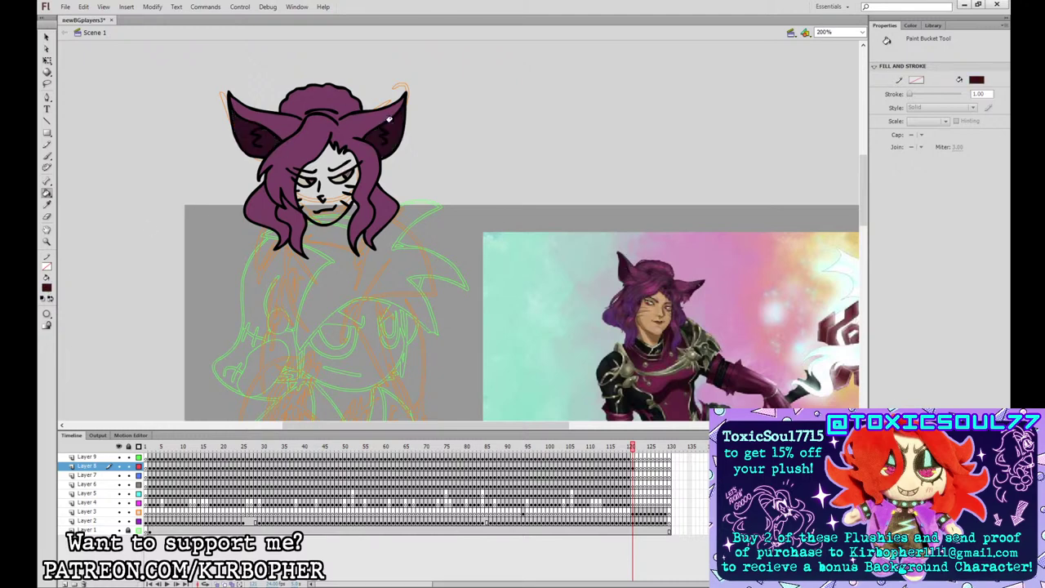
- Fill the face with the tan skin tone sampled from the reference picture
left_click(47, 289)
left_click(662, 293)
left_click(327, 176)
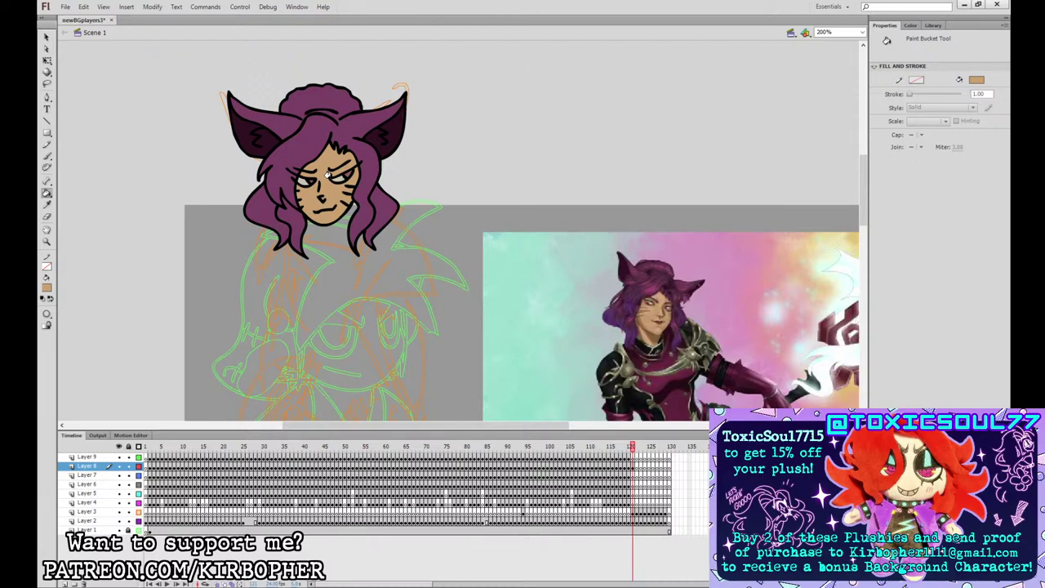
- On Layer 7 at frame 121, ink a round spiked ornament and a fan-shaped shoulder guard below the head in black
left_click(47, 156)
left_click(47, 290)
left_click(61, 311)
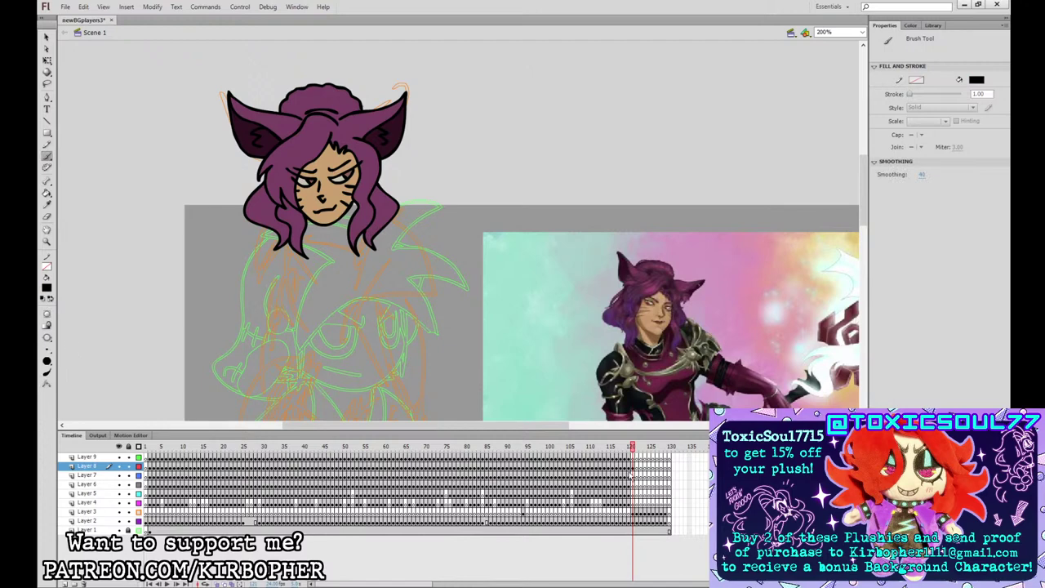
left_click(632, 475)
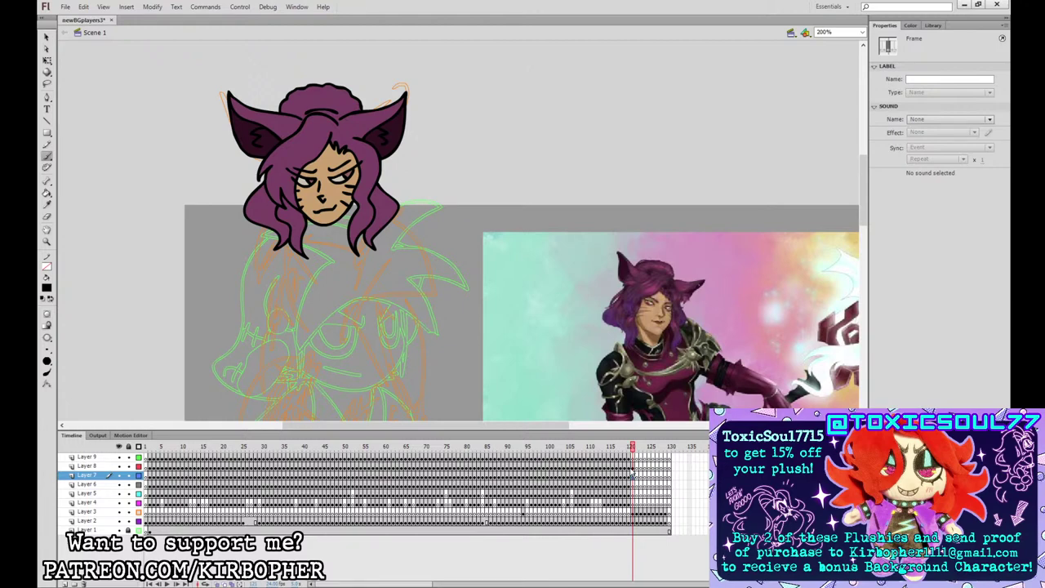
left_click(632, 466)
left_click(632, 475)
key("ctrl+minus")
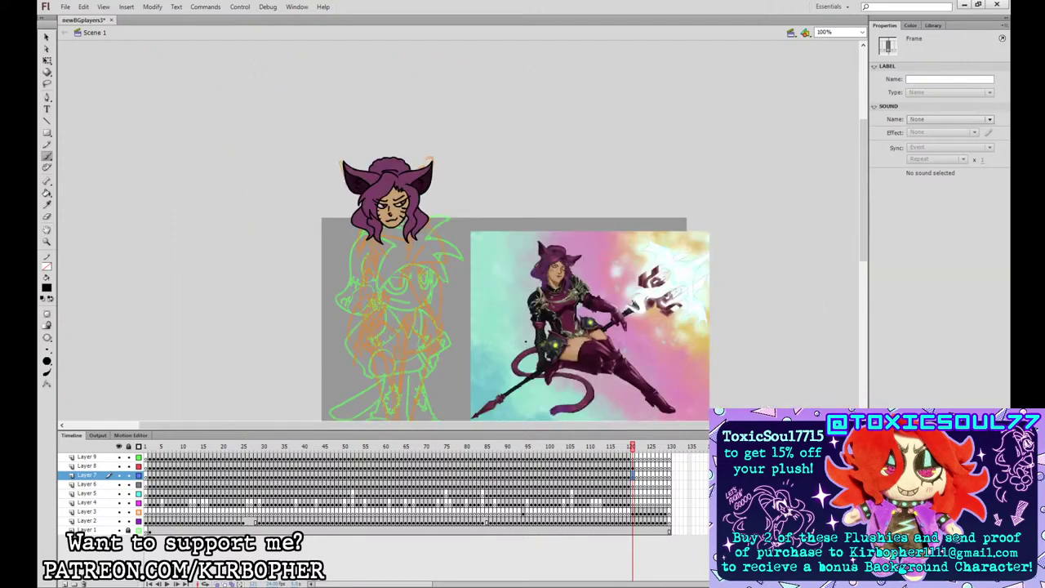
key("b")
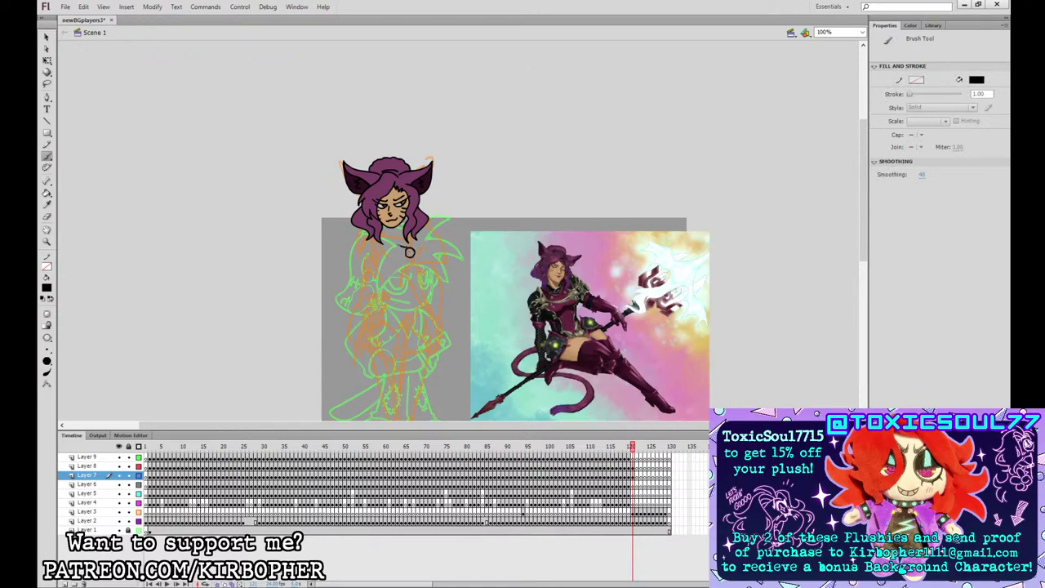
mouse_move(407, 249)
left_mouse_down()
mouse_move(399, 253)
mouse_move(413, 268)
mouse_move(412, 257)
left_mouse_up()
mouse_move(409, 258)
left_mouse_down()
mouse_move(444, 260)
mouse_move(410, 222)
left_mouse_up()
- Show the head layer as outlines and draw the inner detail lines of the shoulder guard on Layer 7
left_click(139, 467)
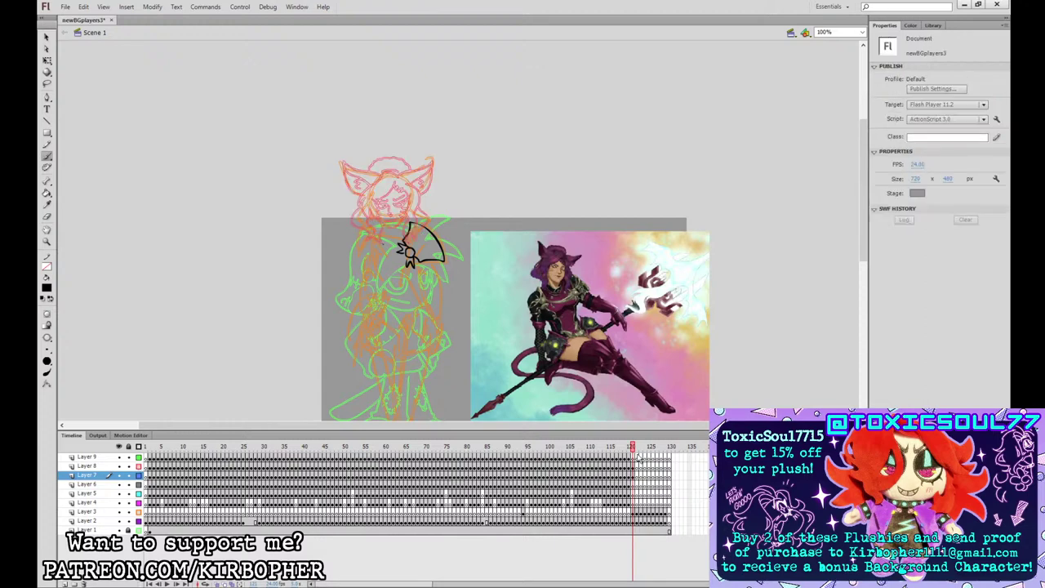
left_click(633, 475)
mouse_move(412, 223)
left_mouse_down()
mouse_move(421, 258)
mouse_move(444, 260)
mouse_move(419, 237)
left_mouse_up()
- Hide the head layer while filling the shoulder guard's inner segments with black, and show it again
left_click(46, 193)
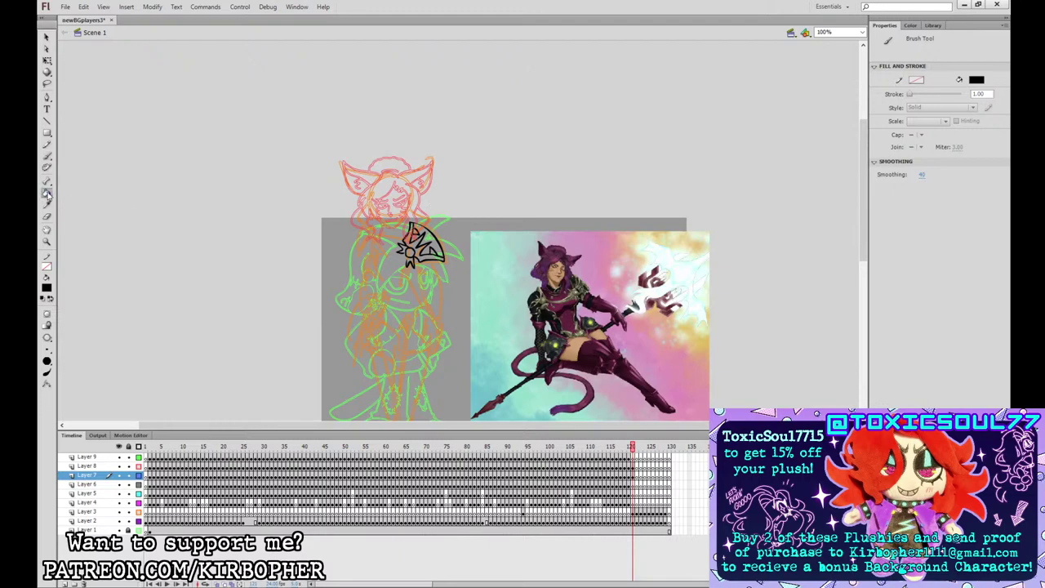
left_click(118, 466)
left_click(415, 233)
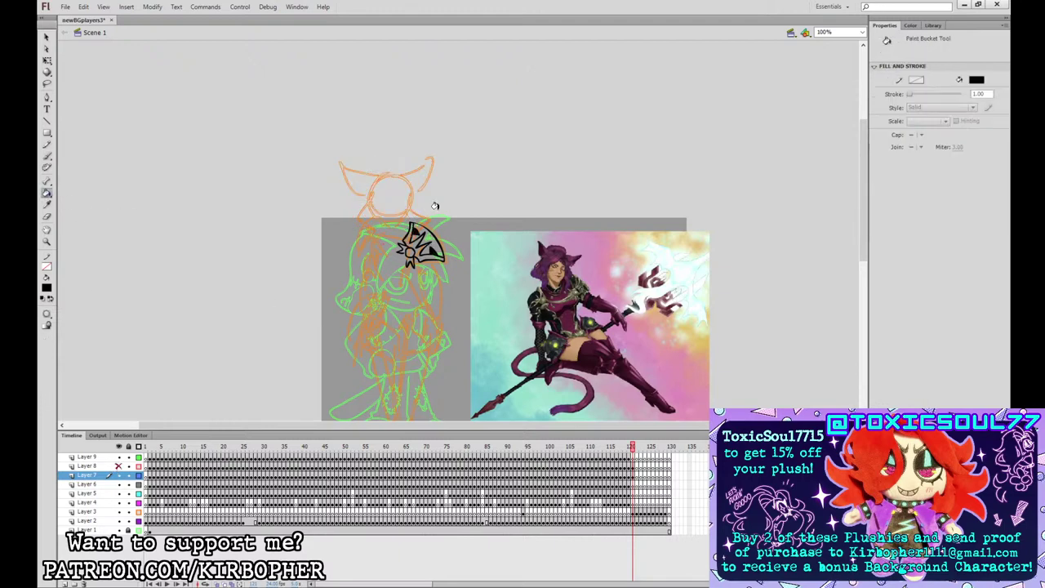
left_click(118, 465)
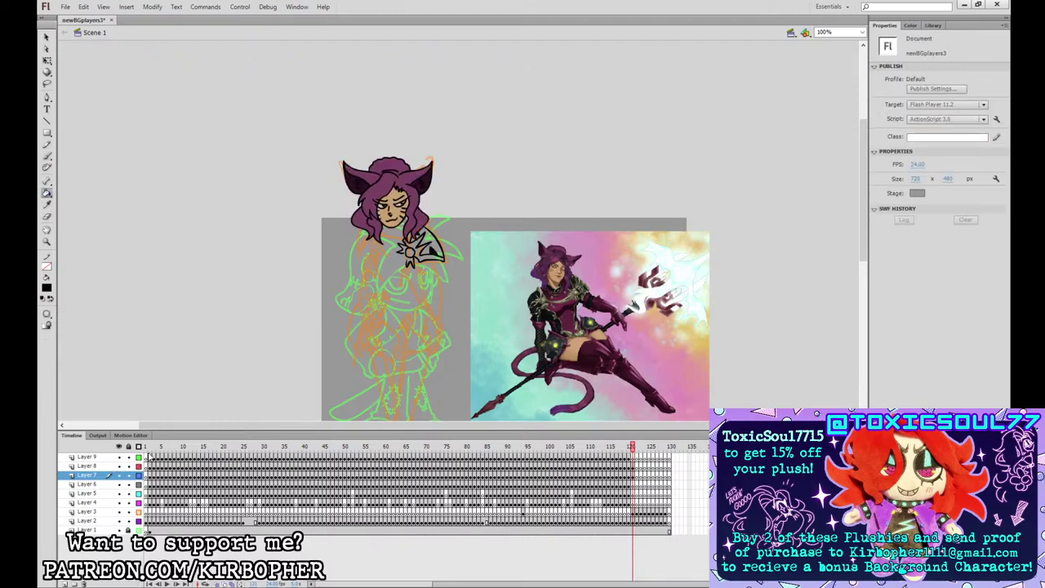
- Brush additional black spikes onto the lower side of the round ornament on Layer 7
left_click(46, 155)
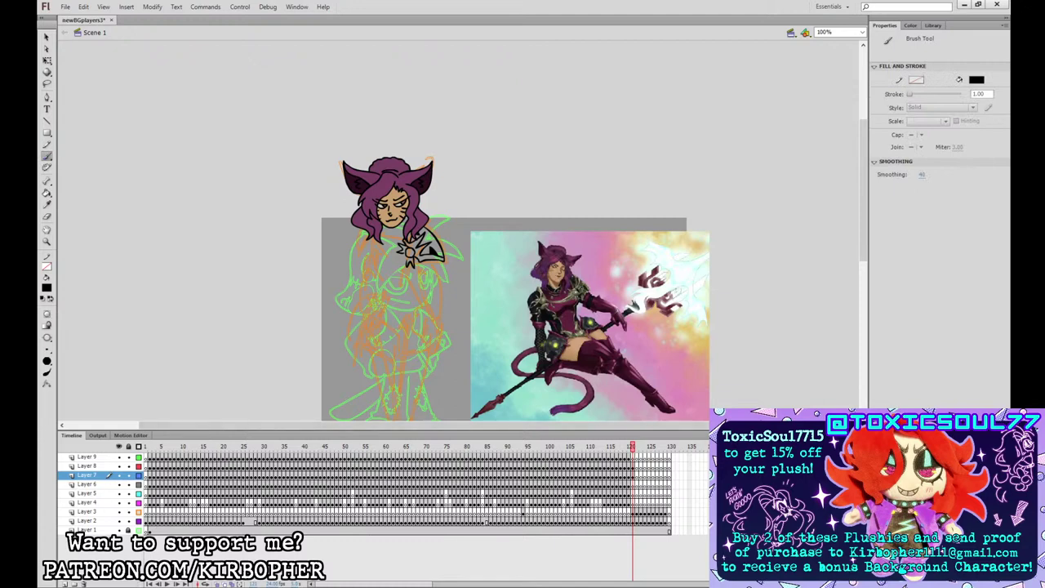
left_click(635, 475)
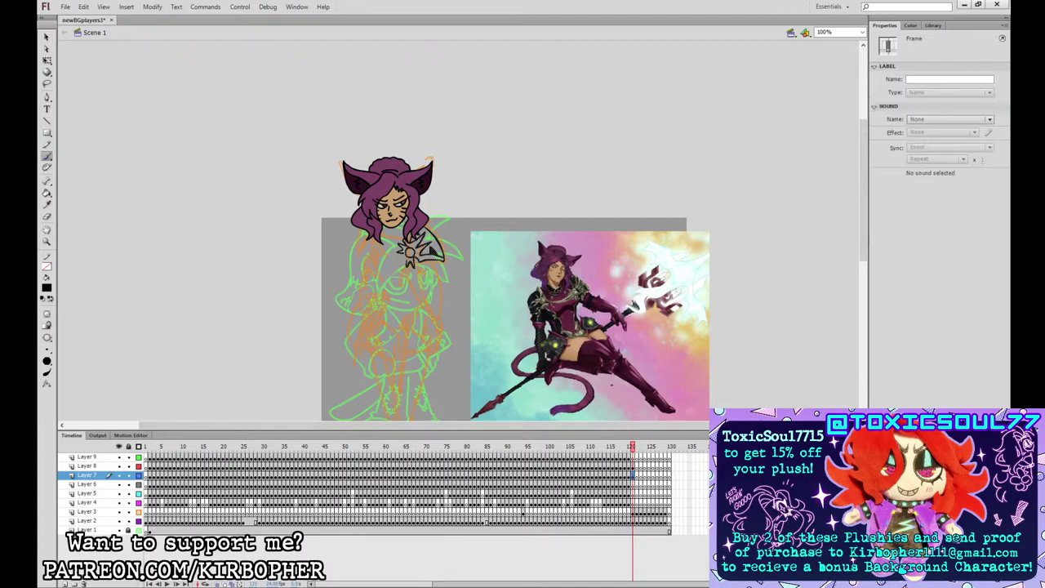
mouse_move(405, 261)
left_mouse_down()
mouse_move(395, 260)
mouse_move(406, 261)
left_mouse_up()
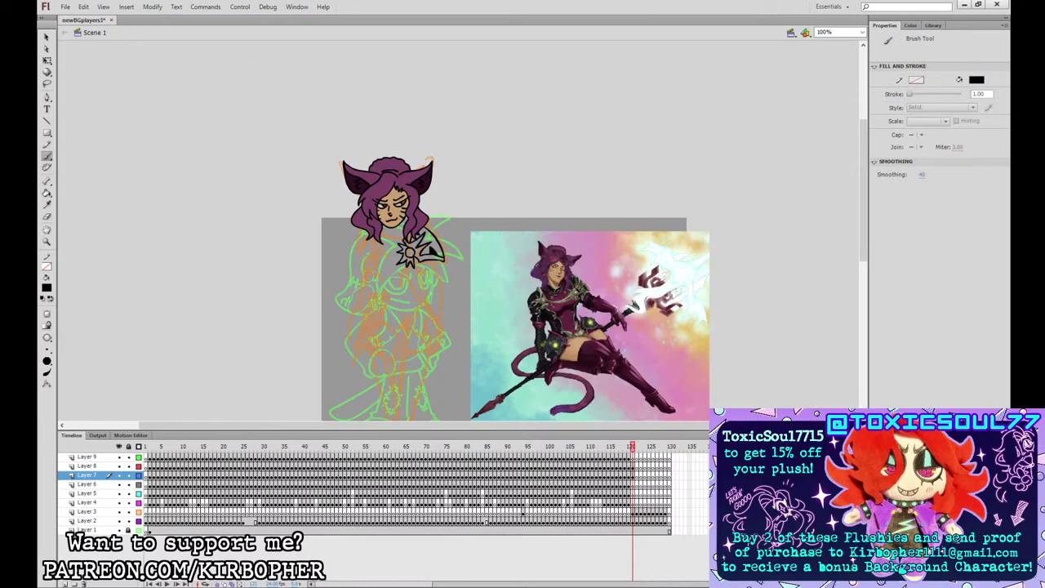
- Ink the forearm, gloved hand and banded elbow cuff below the spiked shoulder guard on Layer 7
mouse_move(434, 273)
left_mouse_down()
mouse_move(416, 284)
mouse_move(423, 336)
mouse_move(427, 324)
mouse_move(431, 344)
mouse_move(442, 331)
mouse_move(432, 351)
mouse_move(439, 274)
left_mouse_up()
key("ctrl+z")
key("ctrl+z")
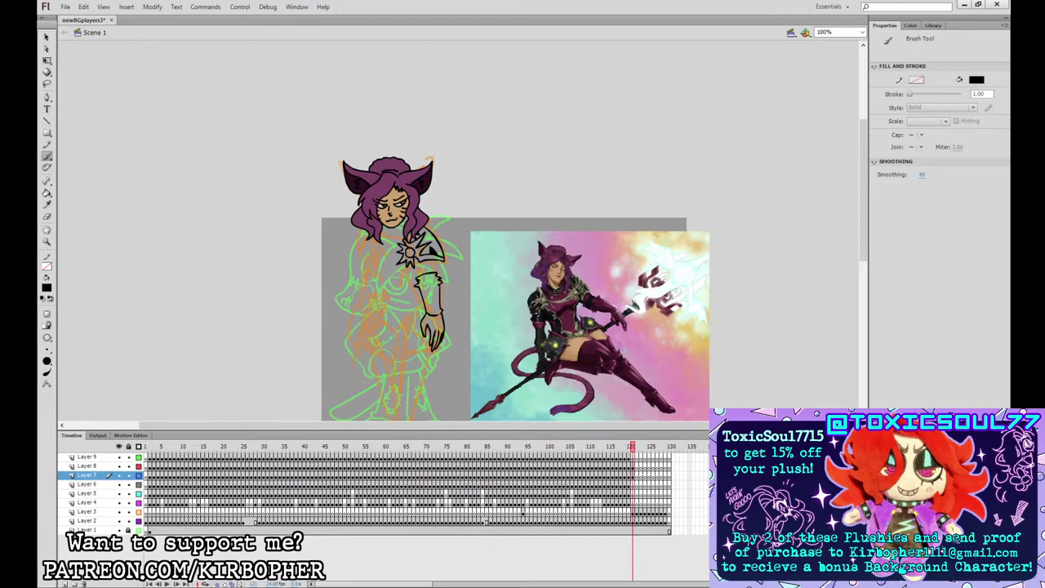
left_click_drag(418, 281, 438, 278)
key("ctrl+z")
mouse_move(432, 280)
left_mouse_down()
mouse_move(419, 282)
mouse_move(436, 278)
left_mouse_up()
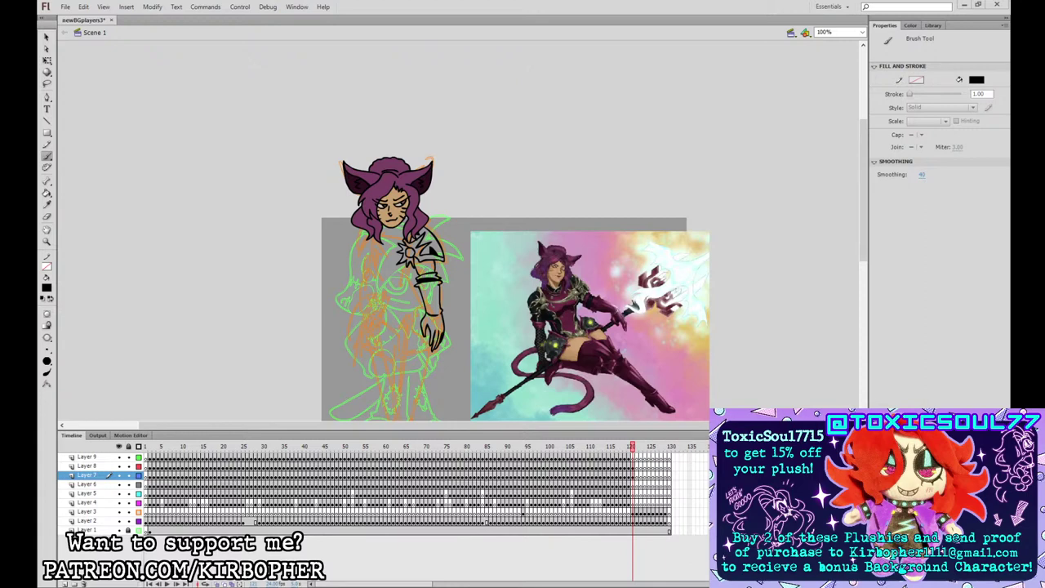
- On Layer 6 at frame 121, show the head layer as outlines and ink the collar, upper chest and side of the torso
left_click(637, 485)
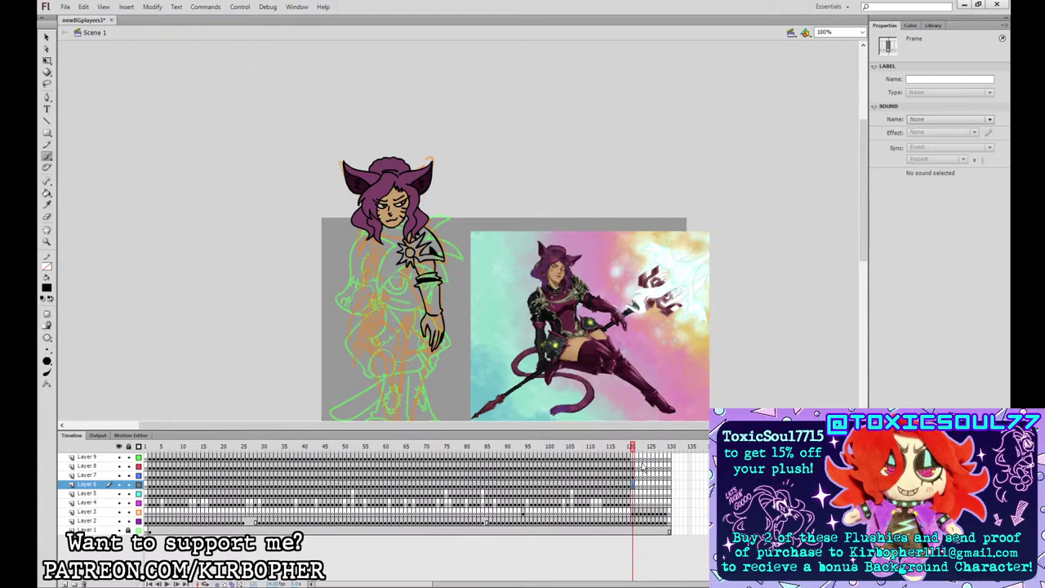
left_click(139, 466)
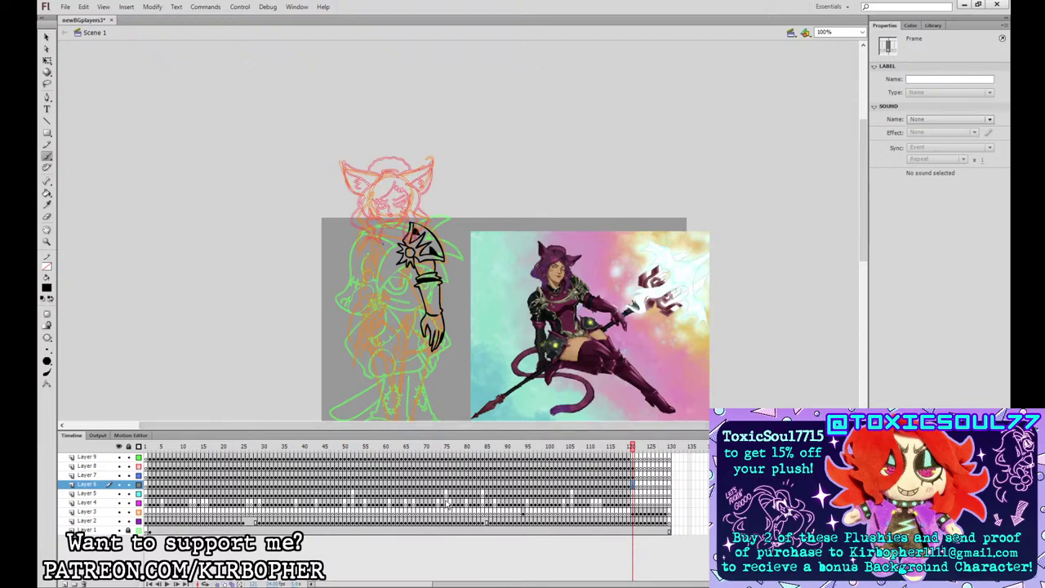
mouse_move(397, 213)
left_mouse_down()
mouse_move(387, 213)
mouse_move(391, 240)
mouse_move(406, 221)
mouse_move(396, 215)
mouse_move(387, 237)
mouse_move(401, 216)
mouse_move(381, 216)
left_mouse_up()
key("ctrl+z")
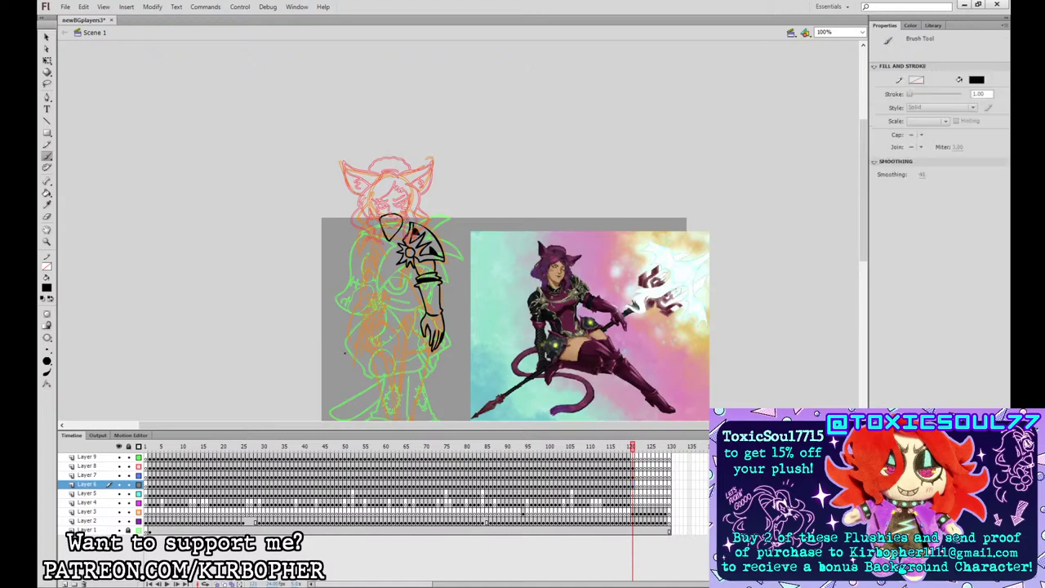
mouse_move(414, 219)
left_mouse_down()
mouse_move(375, 202)
mouse_move(374, 232)
mouse_move(415, 222)
mouse_move(371, 202)
mouse_move(367, 232)
left_mouse_up()
key("ctrl+z")
key("ctrl+z")
mouse_move(405, 258)
left_mouse_down()
mouse_move(369, 250)
mouse_move(384, 269)
mouse_move(413, 252)
mouse_move(392, 191)
mouse_move(369, 219)
mouse_move(368, 249)
mouse_move(378, 193)
left_mouse_up()
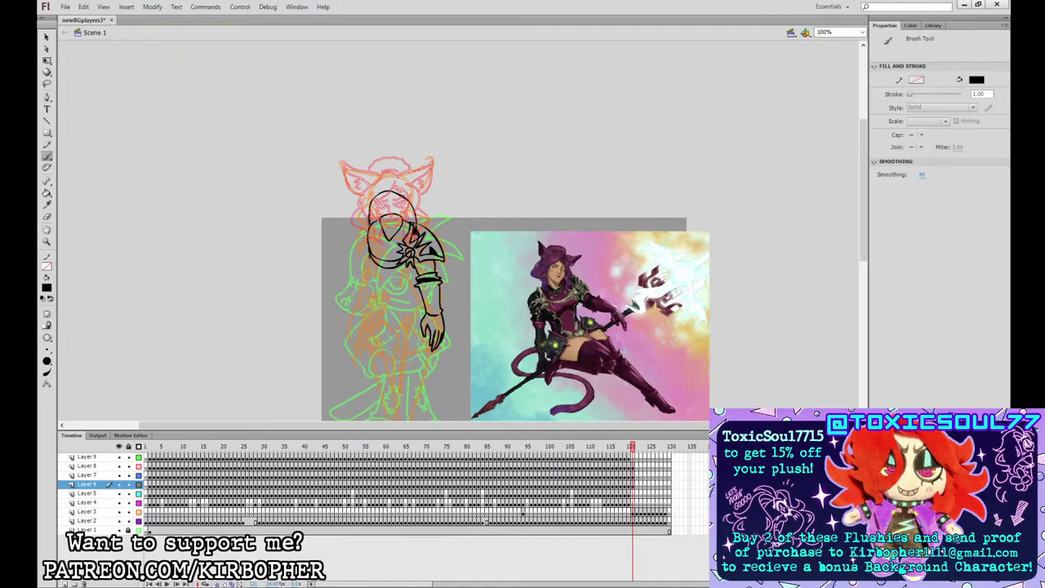
left_click_drag(365, 255, 377, 278)
- Ink a heart-shaped belt buckle at the centre of the waist on Layer 6
mouse_move(380, 319)
left_mouse_down()
mouse_move(396, 325)
mouse_move(386, 331)
mouse_move(400, 311)
mouse_move(380, 309)
mouse_move(381, 319)
mouse_move(378, 309)
left_mouse_up()
key("ctrl+z")
mouse_move(391, 314)
left_mouse_down()
mouse_move(398, 306)
mouse_move(377, 308)
mouse_move(382, 318)
left_mouse_up()
key("ctrl+z")
key("ctrl+z")
key("ctrl+z")
key("ctrl+z")
key("ctrl+z")
left_click_drag(395, 319, 389, 326)
key("ctrl+z")
key("ctrl+z")
- Ink pointed hip plates on both sides of the buckle and join them with belt lines
mouse_move(414, 300)
left_mouse_down()
mouse_move(407, 328)
mouse_move(433, 349)
mouse_move(436, 326)
mouse_move(406, 318)
mouse_move(430, 343)
mouse_move(419, 306)
mouse_move(435, 329)
mouse_move(429, 306)
mouse_move(406, 325)
left_mouse_up()
key("ctrl+z")
key("ctrl+z")
key("ctrl+z")
key("ctrl+z")
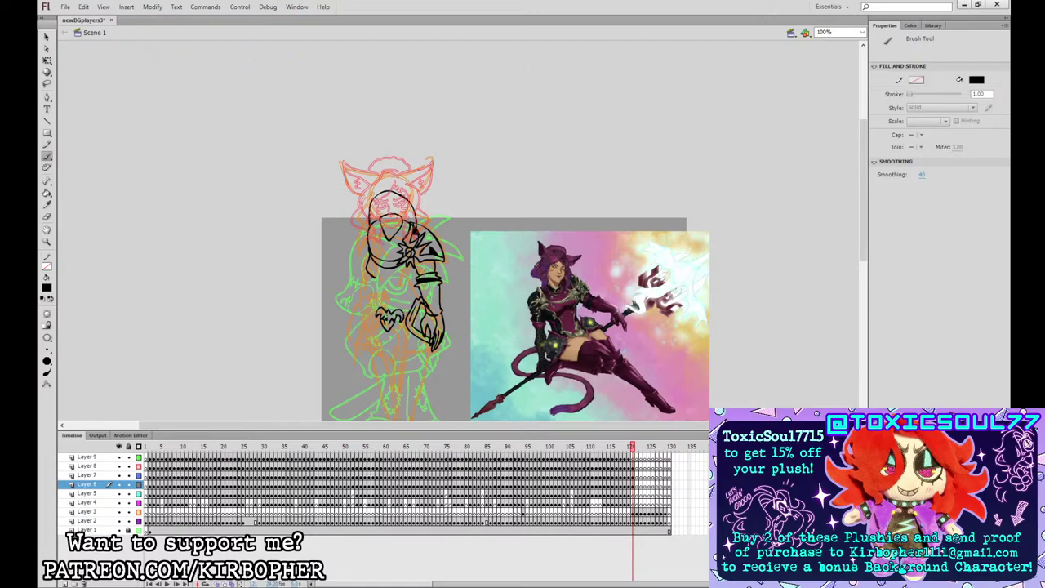
mouse_move(393, 325)
left_mouse_down()
mouse_move(406, 324)
mouse_move(370, 309)
mouse_move(354, 338)
mouse_move(370, 293)
mouse_move(354, 336)
left_mouse_up()
key("ctrl+z")
mouse_move(370, 319)
left_mouse_down()
mouse_move(383, 324)
mouse_move(369, 314)
left_mouse_up()
left_click_drag(370, 273, 376, 292)
- Tilt the belt and hip plate linework slightly and shift it to fit the torso
key("q")
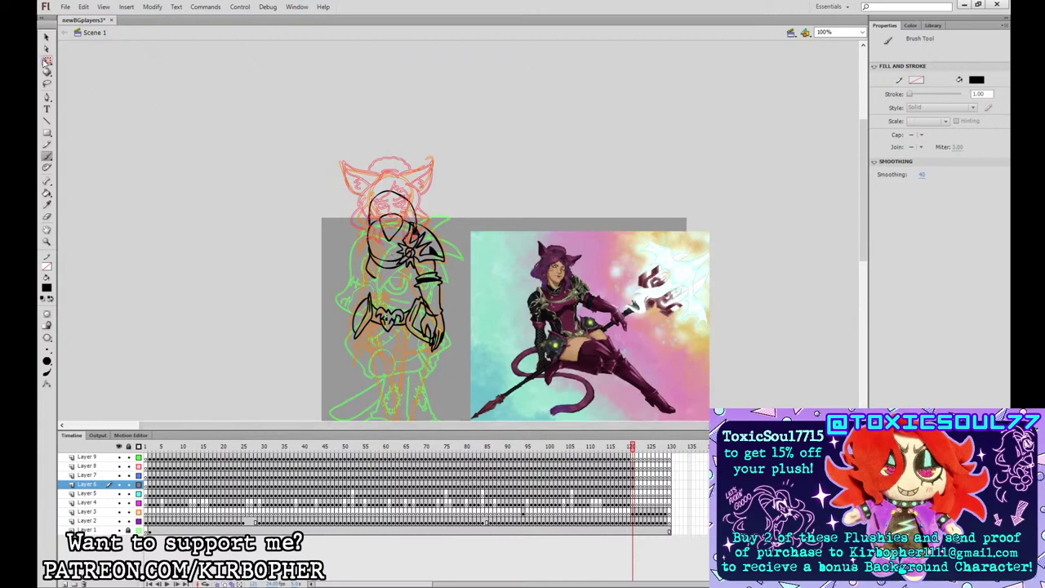
left_click(408, 314)
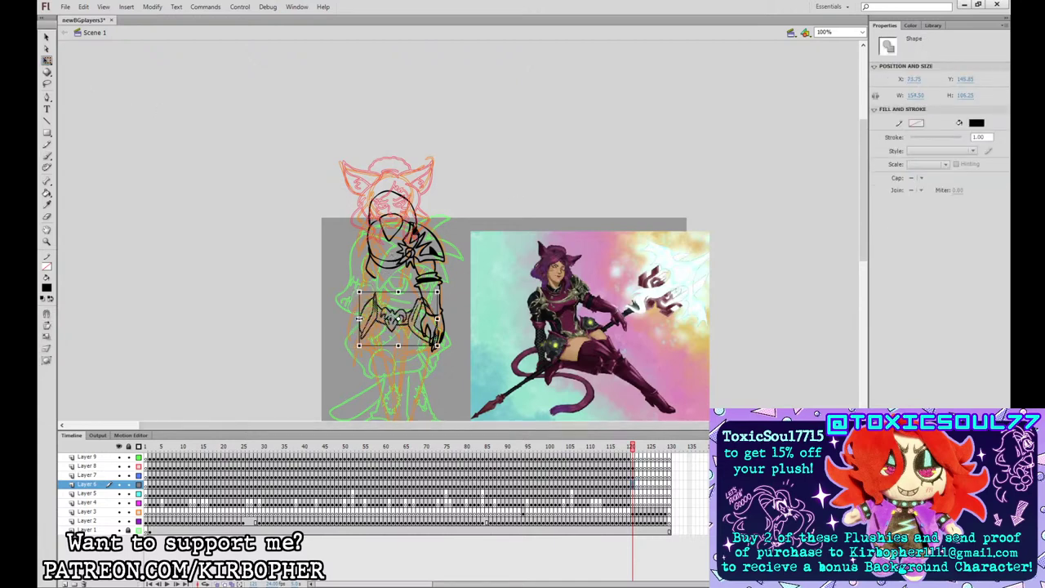
left_click_drag(358, 310, 367, 296)
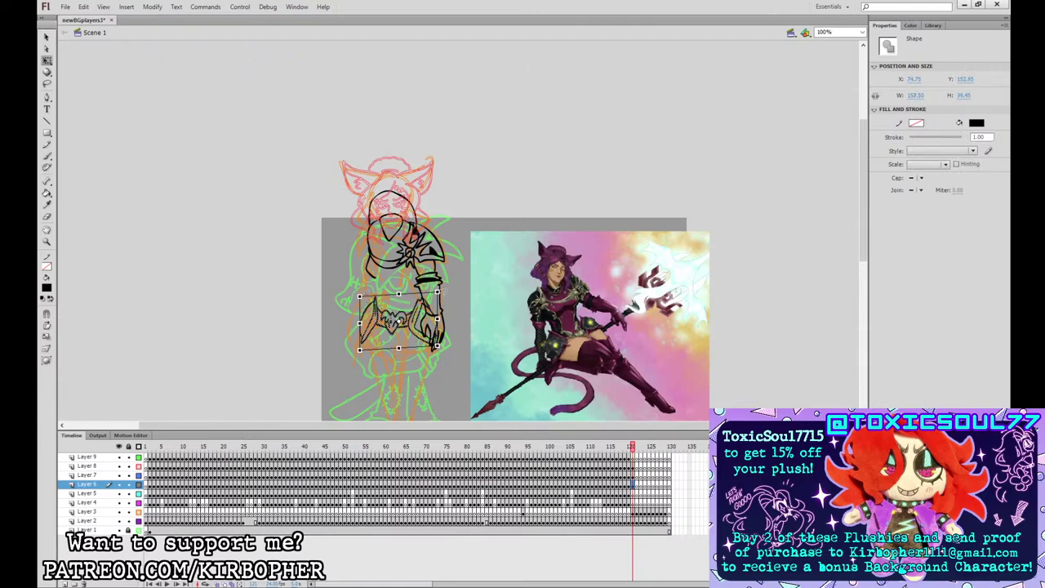
left_click_drag(415, 328, 413, 329)
left_click_drag(444, 282, 443, 280)
- Brush the side contours of the waist between the chest and the belt in black
left_click(47, 156)
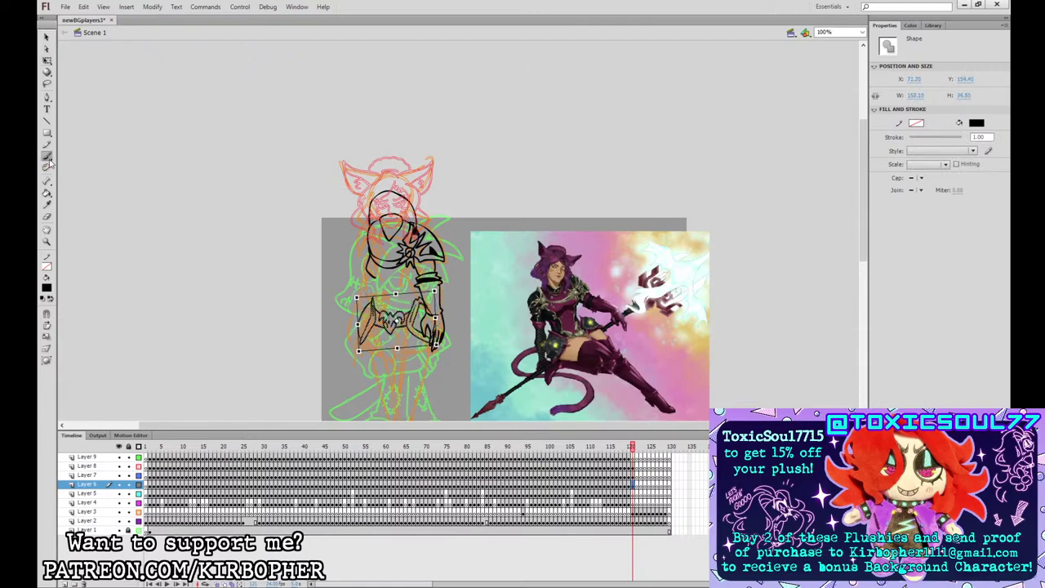
left_click_drag(372, 276, 376, 301)
key("ctrl+z")
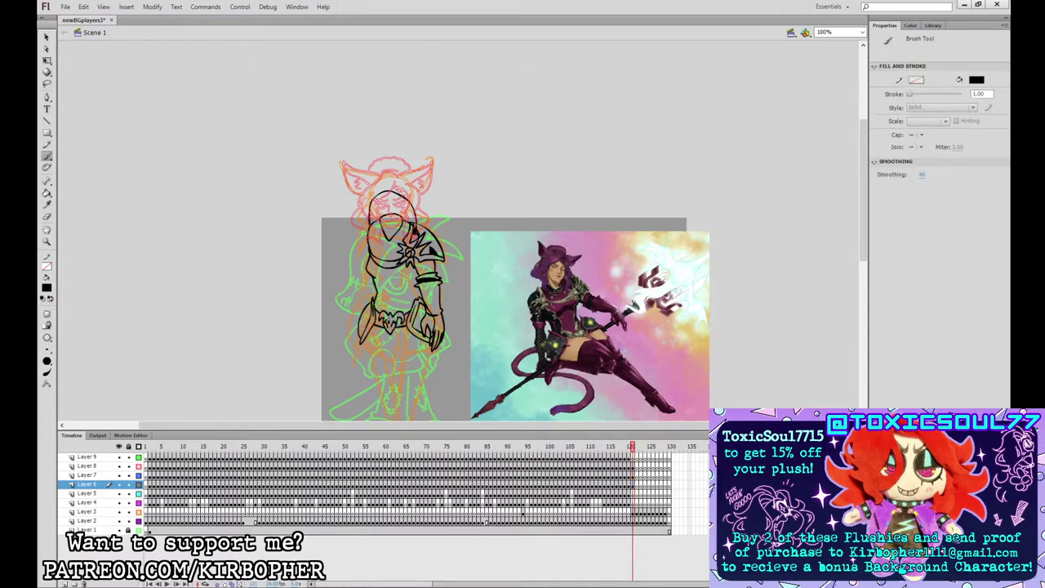
mouse_move(418, 285)
left_mouse_down()
mouse_move(411, 299)
mouse_move(423, 245)
left_mouse_up()
- Ink the bodice's vertical front seams and add two columns of round buttons between them
left_click_drag(379, 284, 380, 310)
left_click_drag(399, 303, 401, 311)
left_click(382, 284)
left_click(395, 284)
key("ctrl+z")
left_click(393, 285)
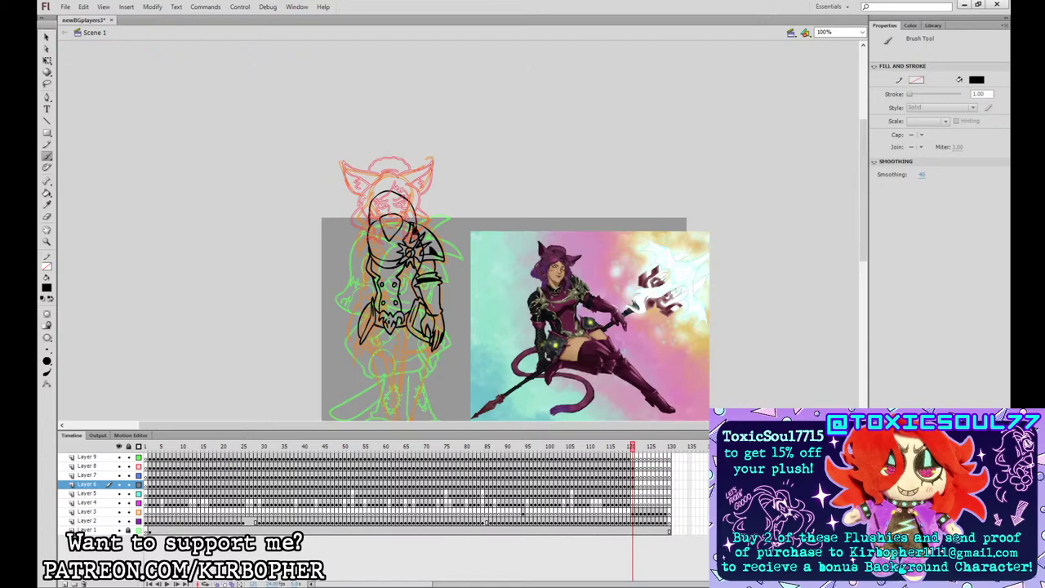
- On Layer 5 at frame 121, ink the other arm's contour running down behind the hip plate
left_click(633, 485)
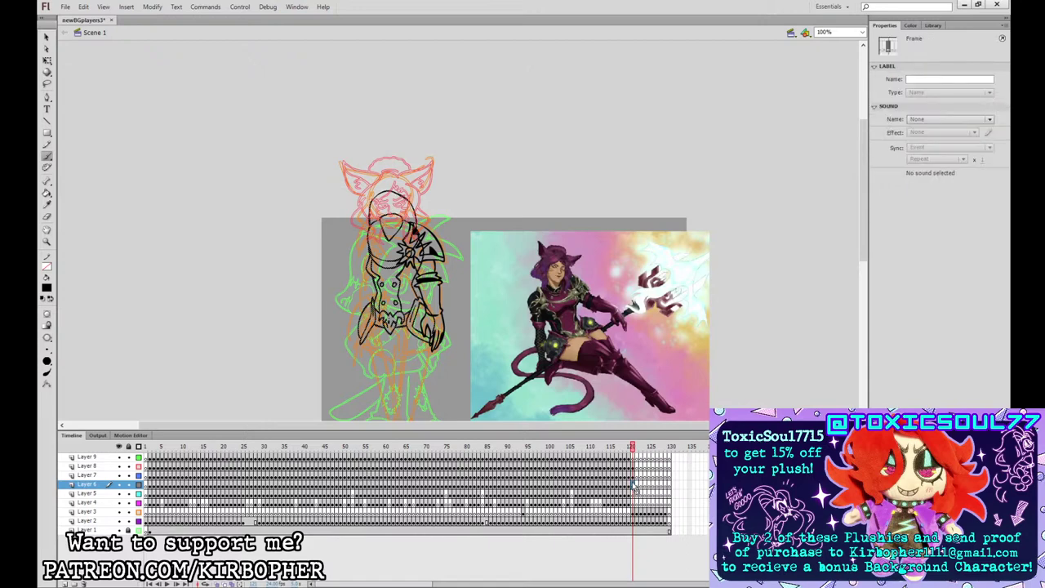
left_click(634, 493)
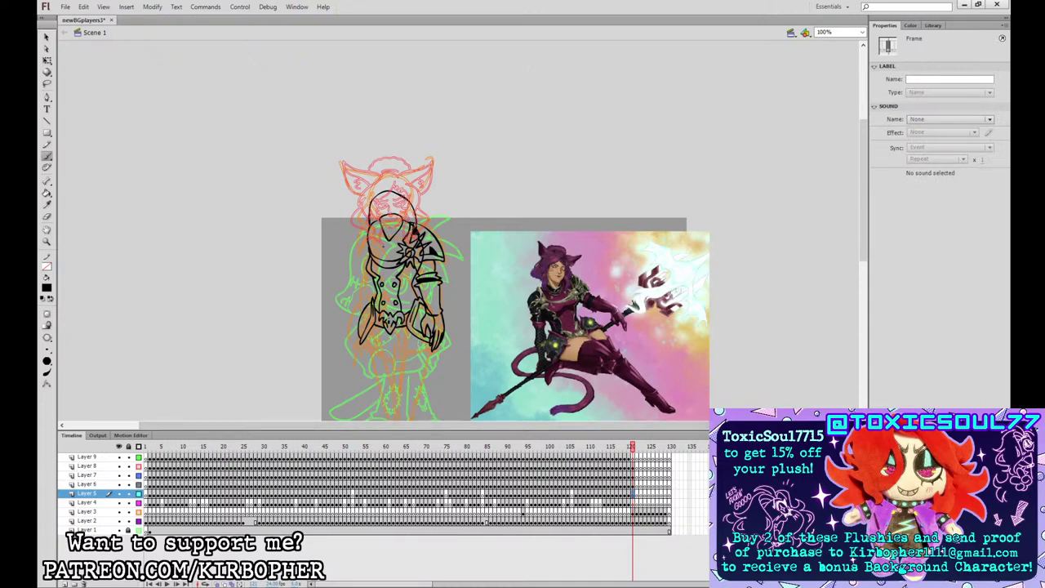
mouse_move(367, 259)
left_mouse_down()
mouse_move(353, 273)
mouse_move(370, 270)
mouse_move(357, 260)
mouse_move(373, 270)
mouse_move(358, 303)
mouse_move(367, 320)
mouse_move(356, 294)
mouse_move(373, 321)
mouse_move(373, 277)
mouse_move(362, 323)
left_mouse_up()
key("ctrl+z")
key("ctrl+z")
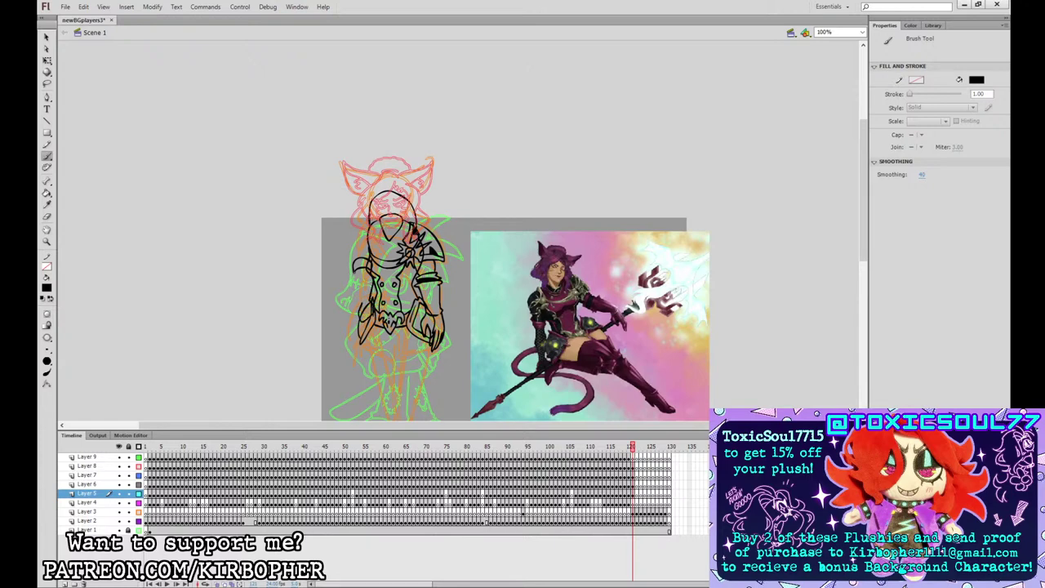
left_click_drag(354, 270, 361, 304)
- Ink a layered shoulder guard with inner detail lines above the arm on Layer 5
left_click_drag(370, 222, 350, 253)
key("ctrl+z")
mouse_move(363, 221)
left_mouse_down()
mouse_move(354, 262)
mouse_move(376, 240)
mouse_move(380, 258)
left_mouse_up()
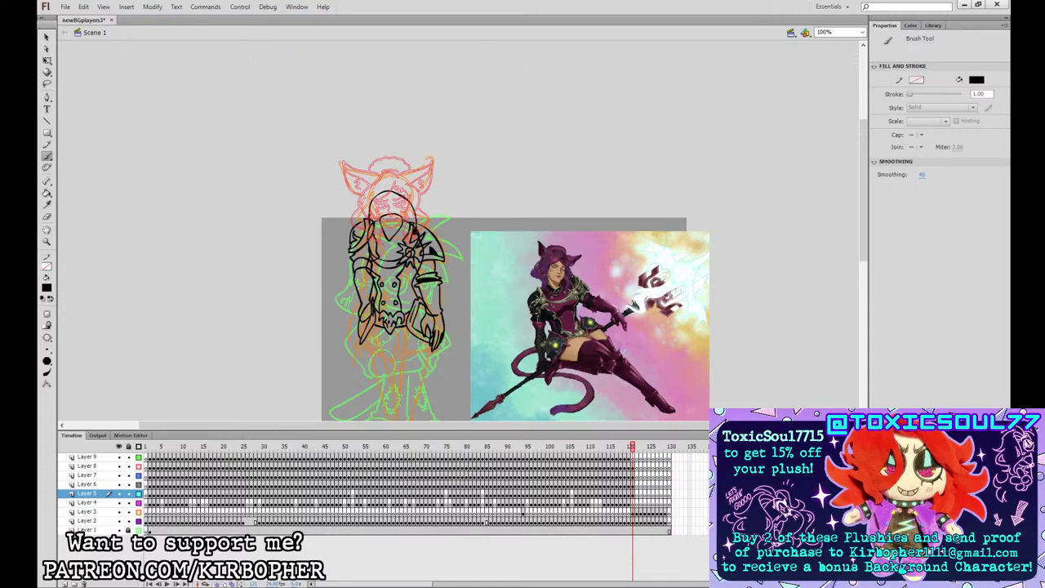
left_click_drag(353, 244, 360, 233)
- Select the arm linework below the Layer 5 shoulder guard and transform it outward from the torso
key("v")
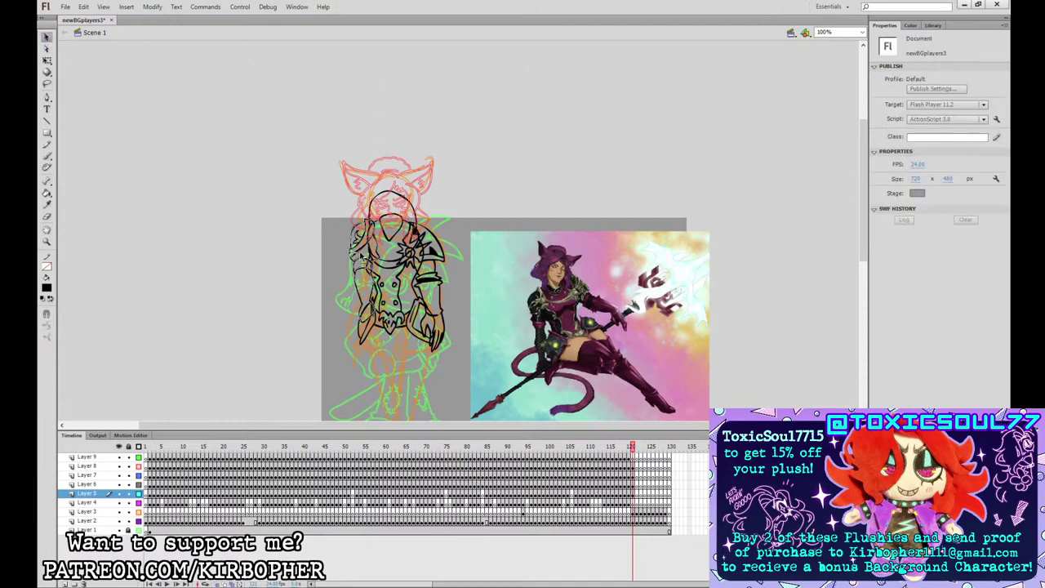
left_click_drag(360, 254, 361, 254)
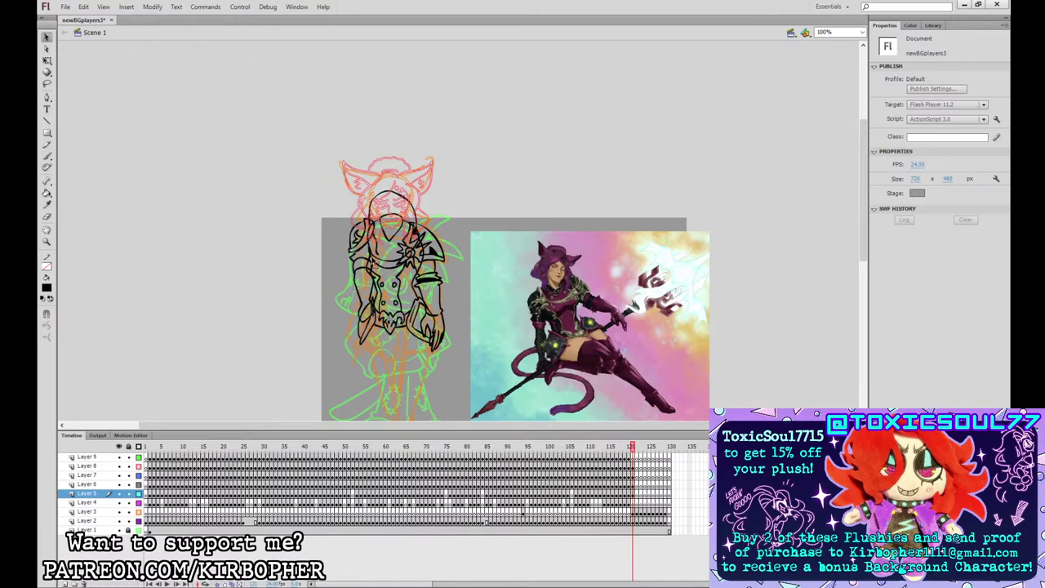
left_click(368, 259)
key("q")
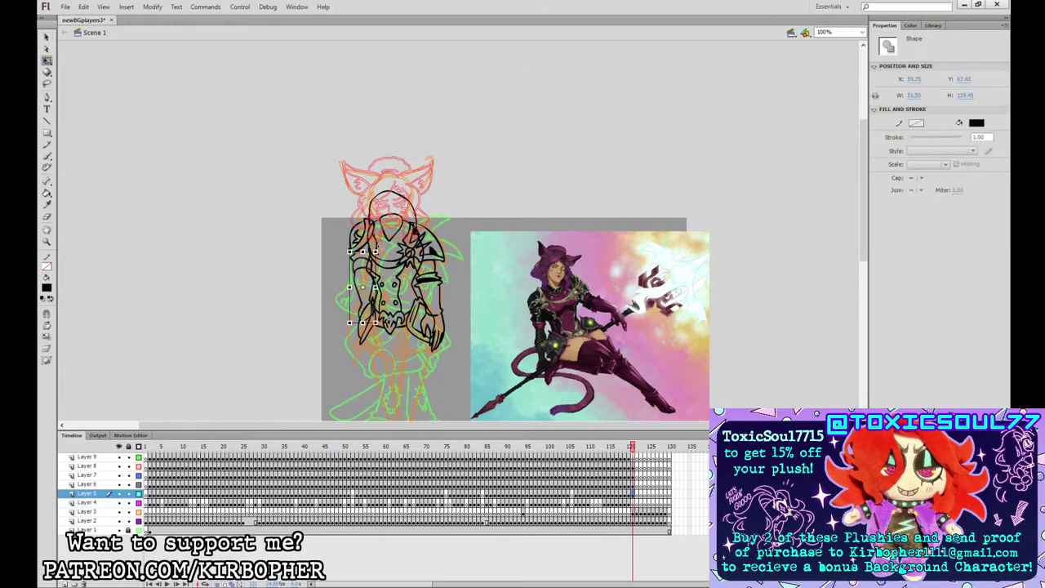
mouse_move(379, 247)
left_mouse_down()
mouse_move(369, 243)
mouse_move(361, 279)
mouse_move(337, 267)
left_mouse_up()
left_click(329, 293)
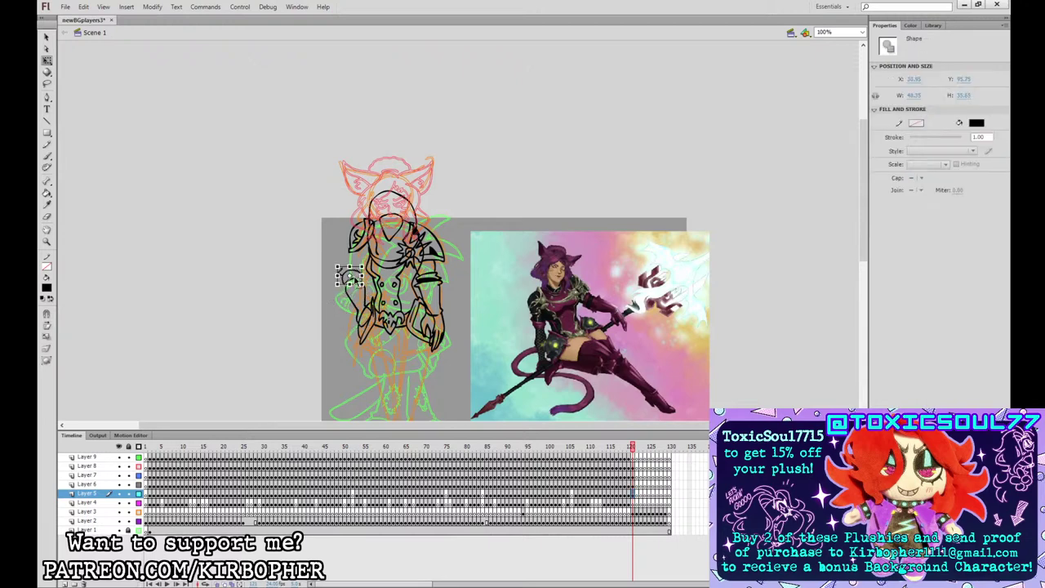
- Rework the elbow of the Layer 5 arm, undoing unwanted changes and brushing a ruffled cuff around it
key("b")
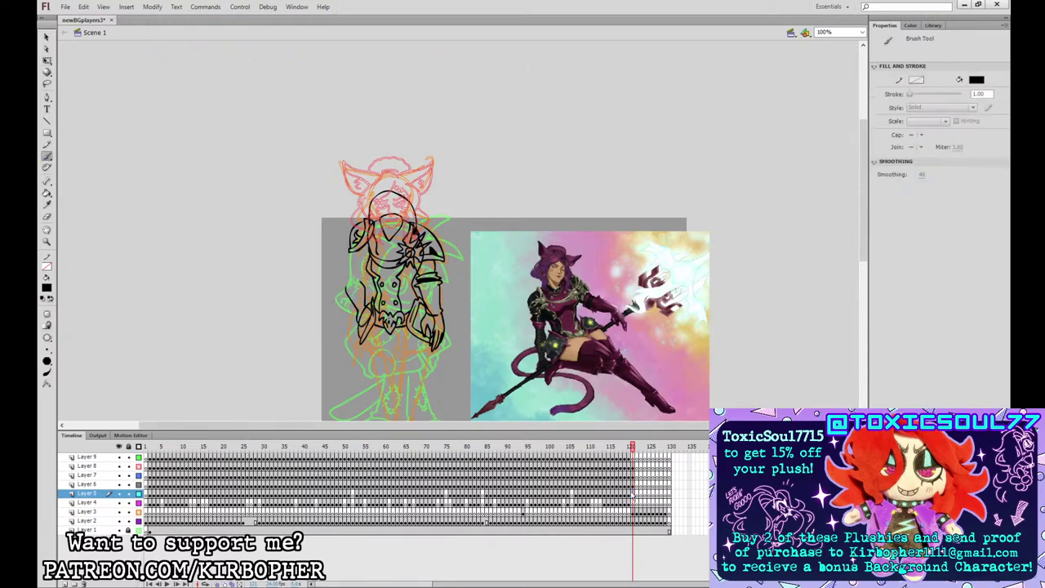
left_click(634, 494)
key("ctrl+z")
key("ctrl+z")
key("ctrl+z")
key("ctrl+z")
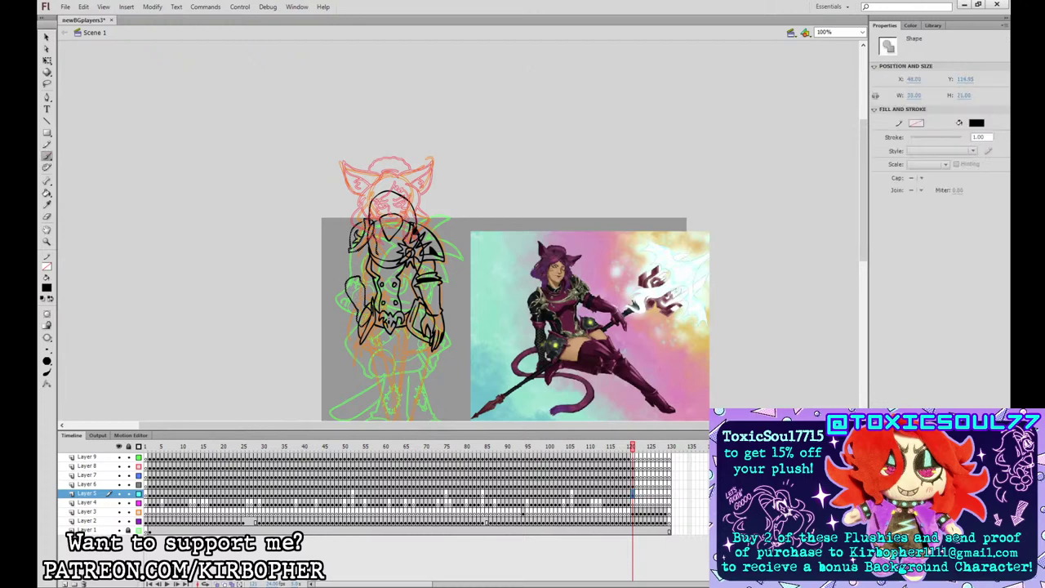
key("ctrl+z")
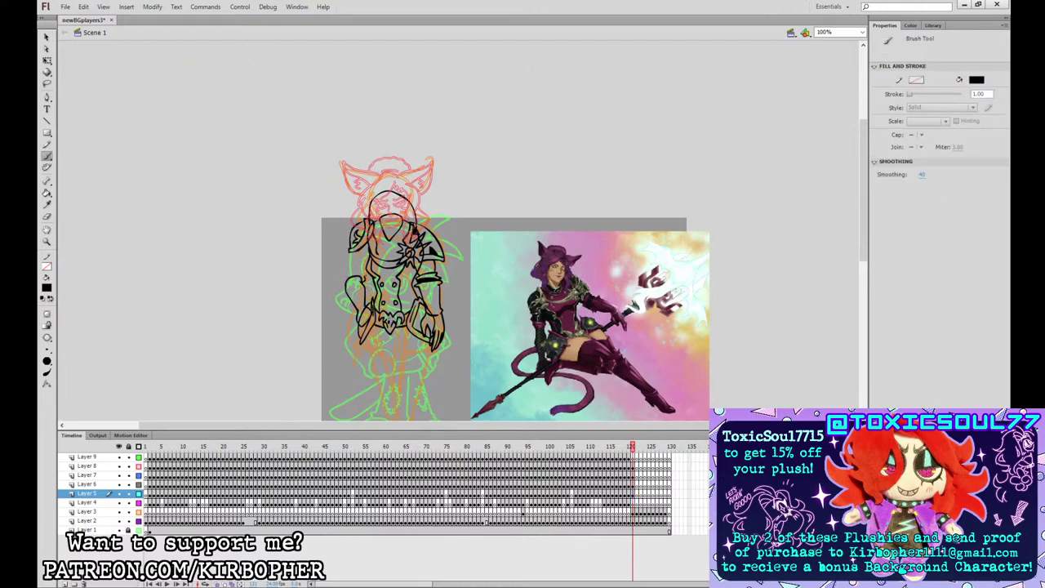
key("ctrl+z")
key("ctrl+z")
key("ctrl+z")
key("ctrl+z")
- On Layer 6 at frame 121, ink the thigh below the gloved hand and the pointed top edge of its boot
left_click_drag(581, 344, 567, 260)
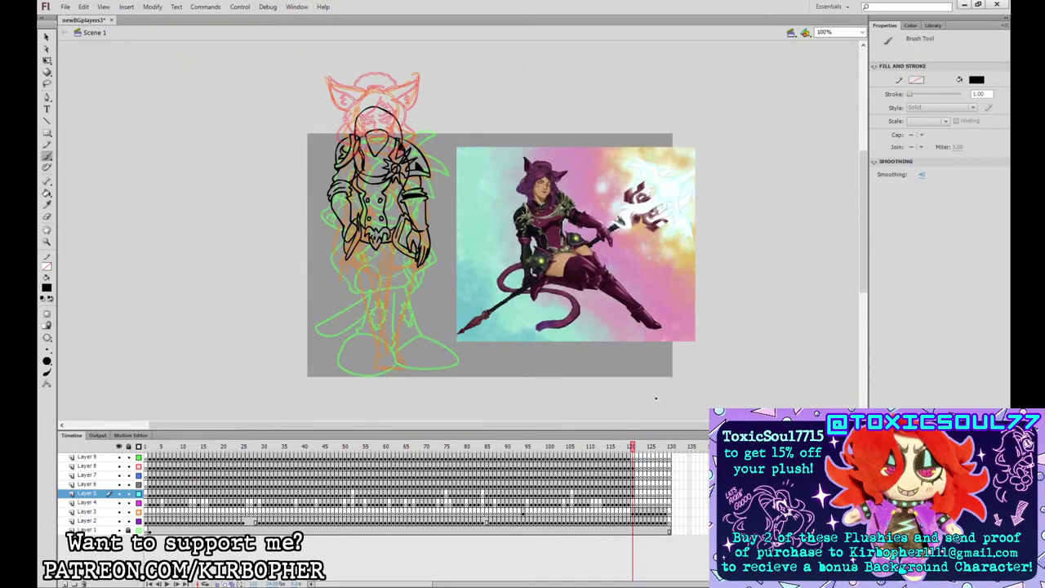
left_click(633, 495)
left_click(636, 485)
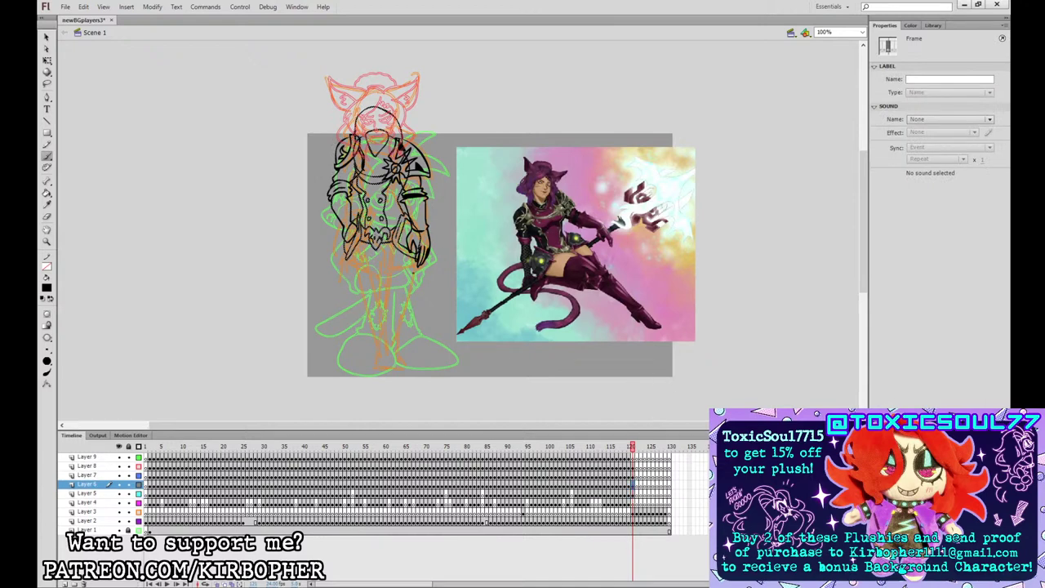
key("b")
left_click_drag(431, 250, 408, 302)
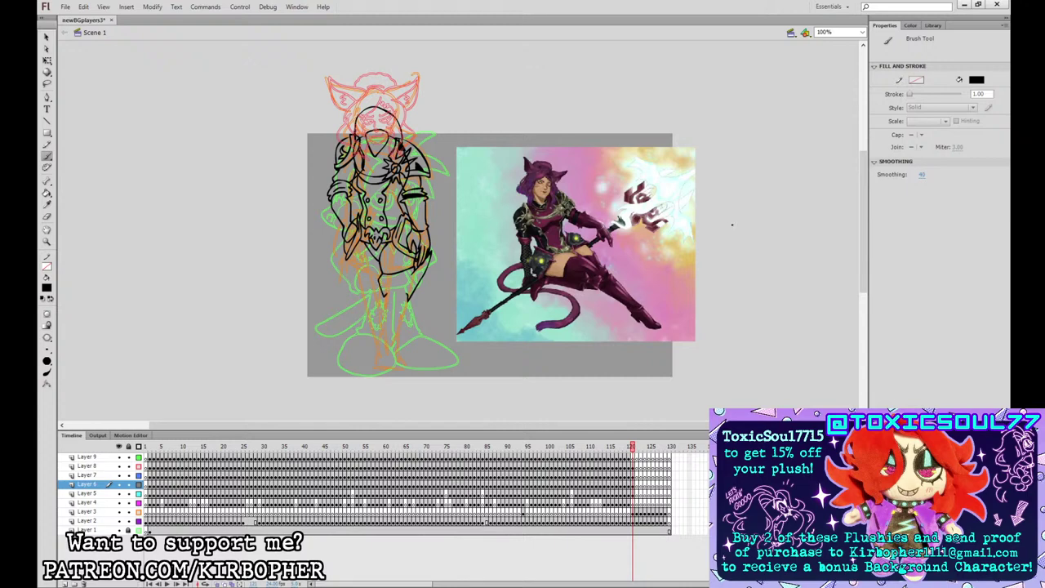
- Ink the first boot down to the foot, then the second thigh and boot, with creases at the boot tops
left_click_drag(384, 299, 389, 375)
left_click_drag(404, 299, 400, 340)
left_click_drag(355, 292, 358, 295)
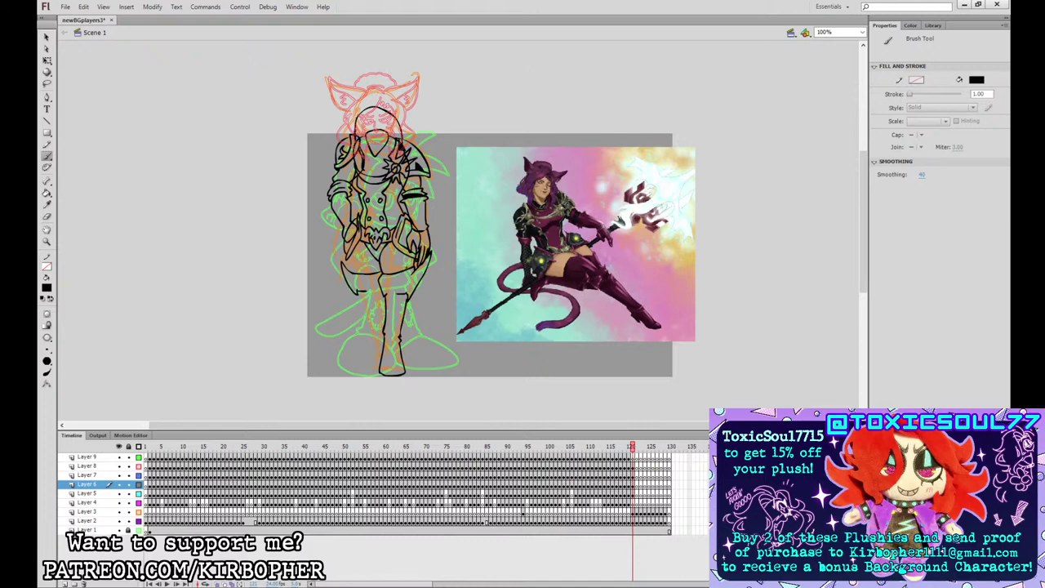
left_click_drag(361, 291, 374, 358)
key("v")
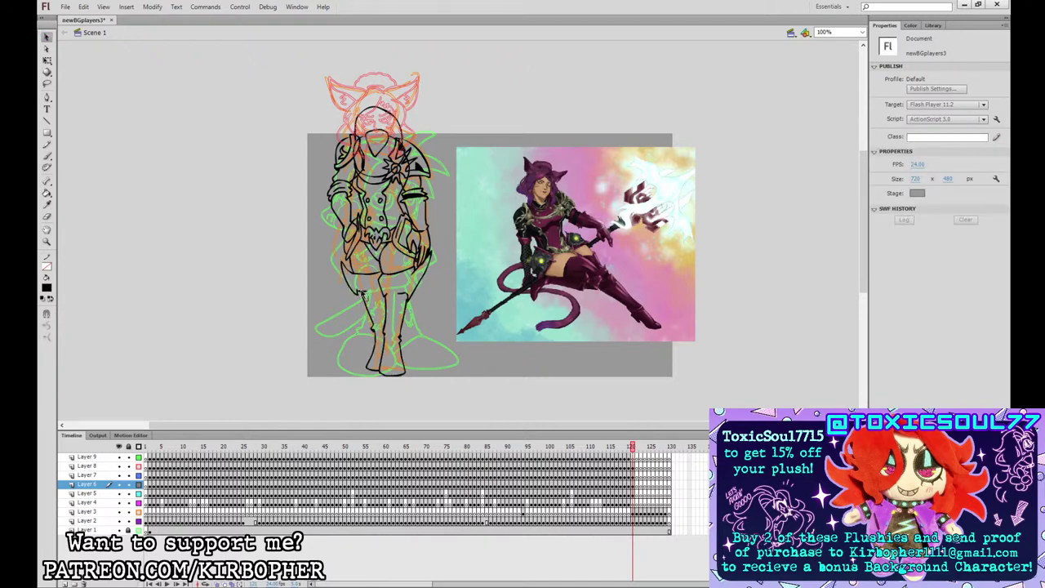
key("b")
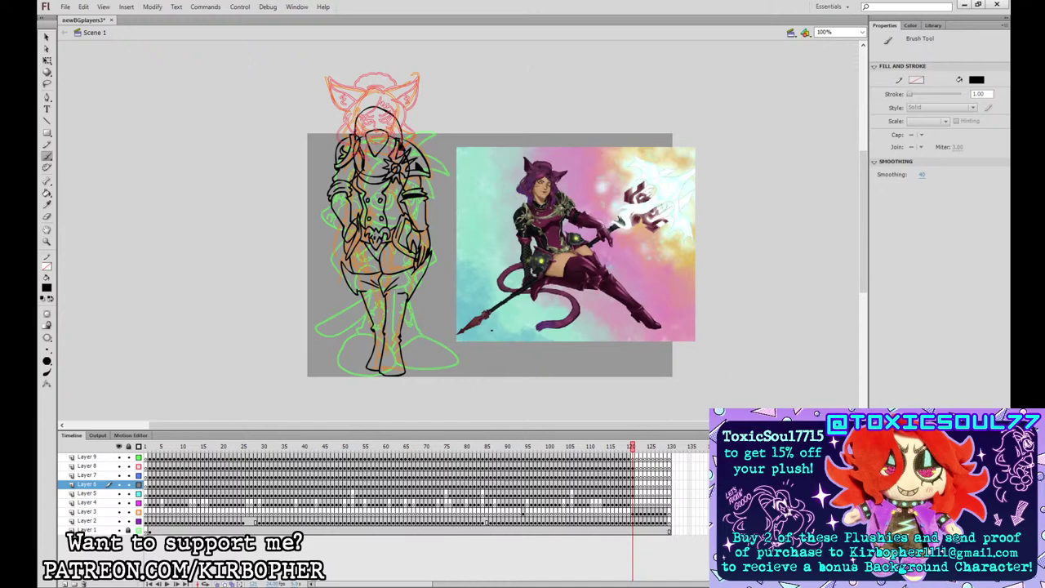
- On Layer 4 at frame 121, ink a long curved tail extending from the hip
left_click(634, 502)
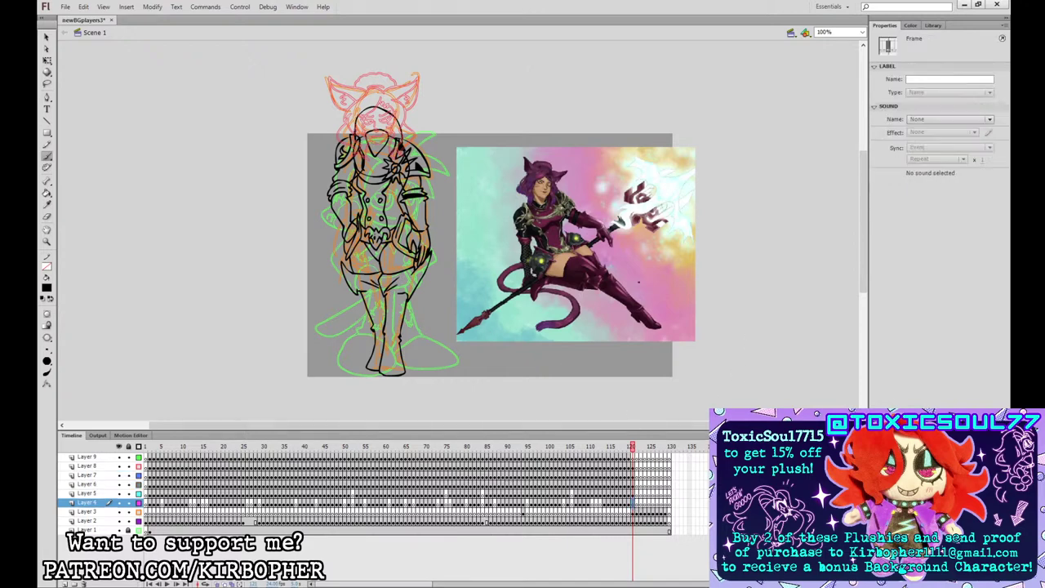
mouse_move(393, 239)
left_mouse_down()
mouse_move(472, 269)
mouse_move(433, 330)
left_mouse_up()
key("ctrl+z")
mouse_move(389, 236)
left_mouse_down()
mouse_move(442, 328)
mouse_move(428, 307)
left_mouse_up()
left_click_drag(431, 241, 387, 248)
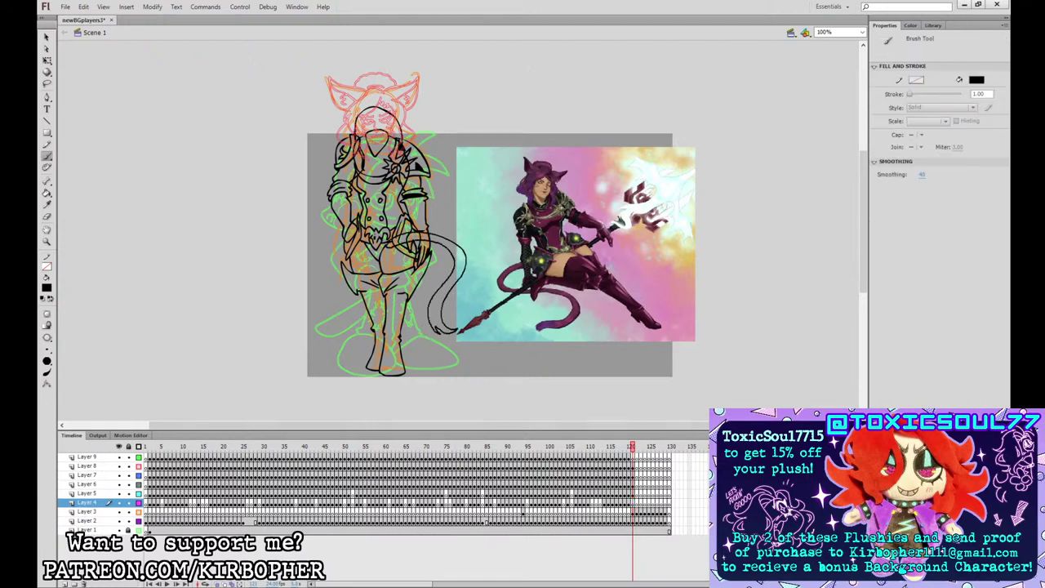
- Show the head layer in full color, sample the purple from the hair and fill the tail with it
left_click(138, 466)
left_click(47, 205)
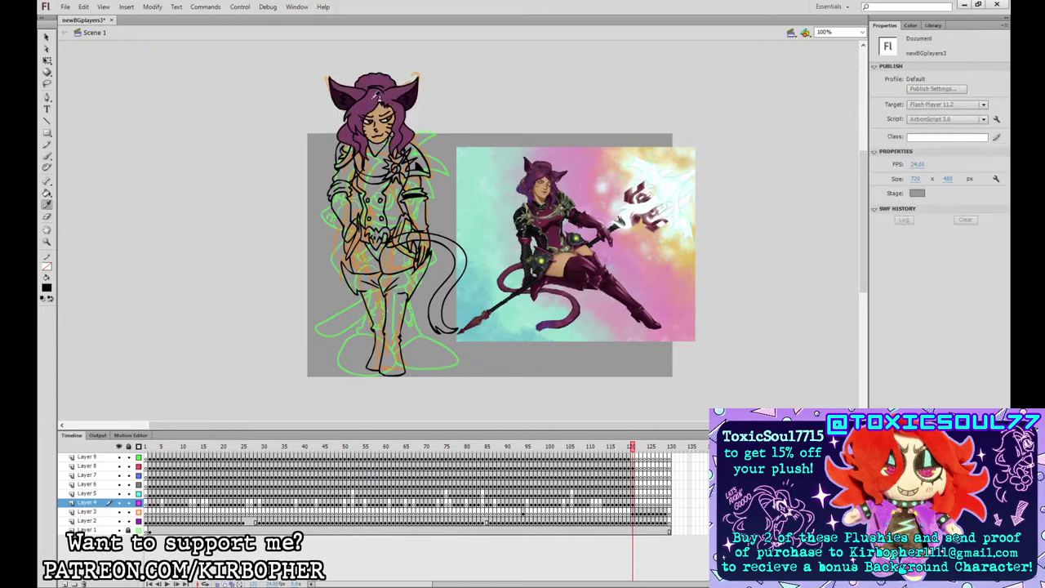
left_click(376, 97)
left_click(465, 230)
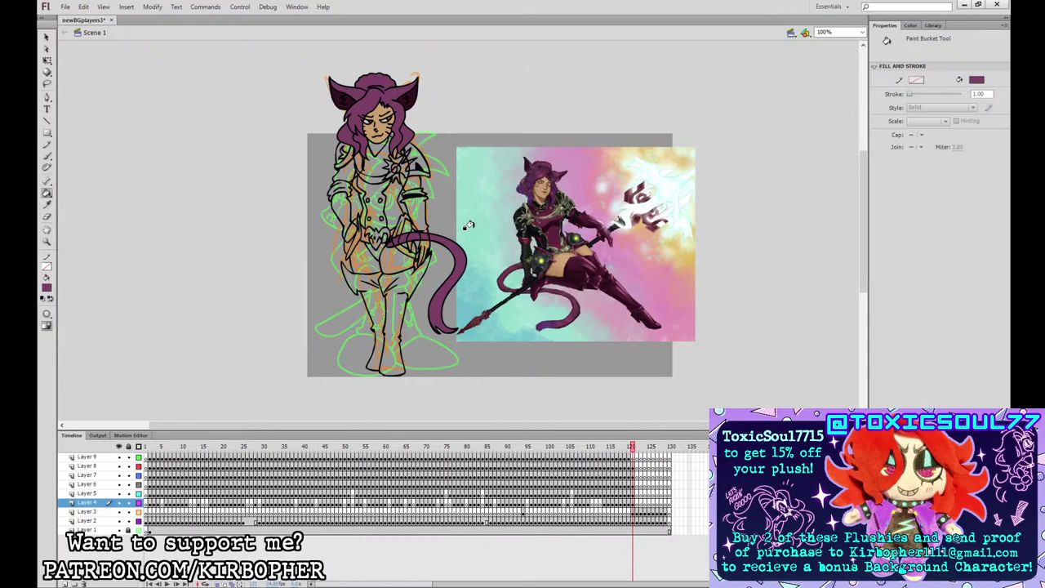
key("i")
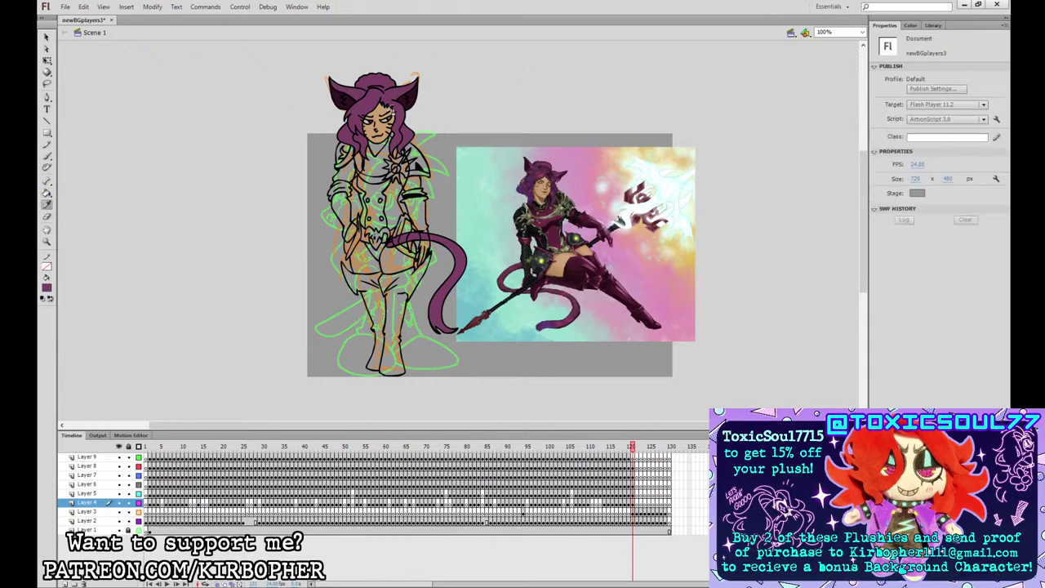
- Sample the skin tone from the face and fill both bare thighs with it
left_click(384, 113)
left_click(373, 269)
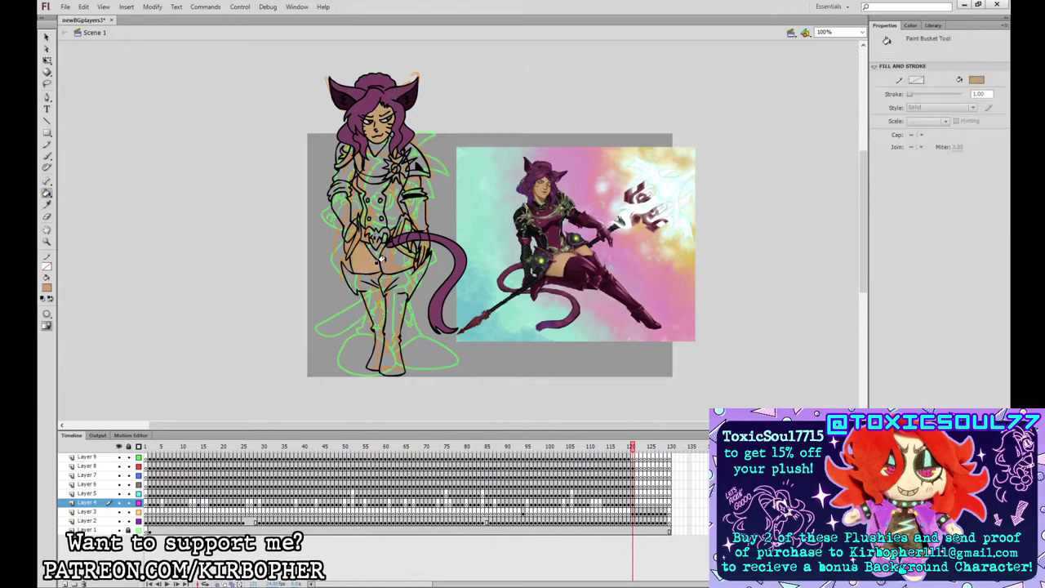
left_click(395, 254)
- Sample the dark maroon from the reference picture and fill the long glove and the opposite arm's cuff with it
left_click(597, 219)
left_click(414, 204)
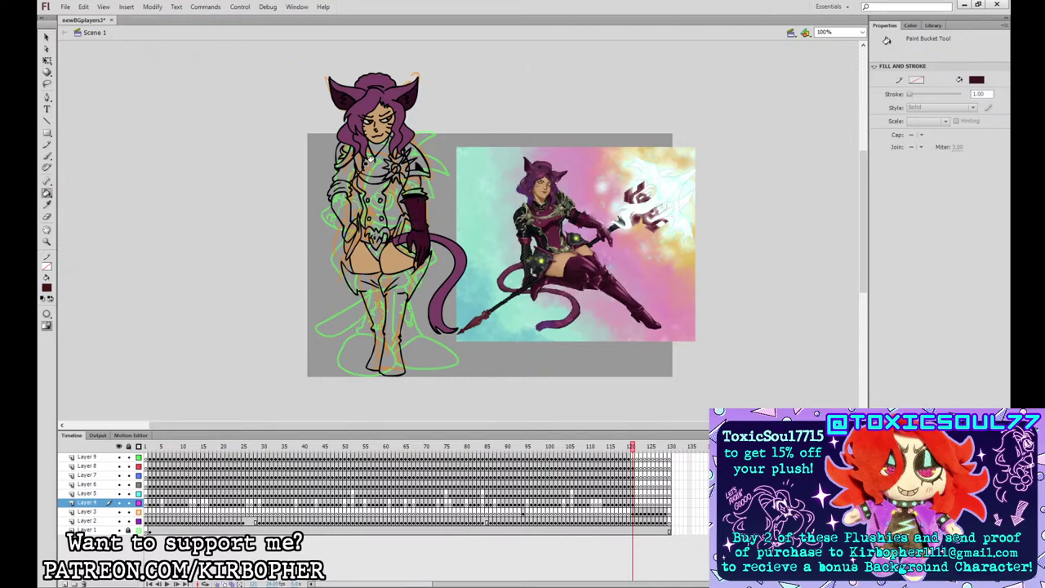
left_click(342, 190)
left_click(46, 37)
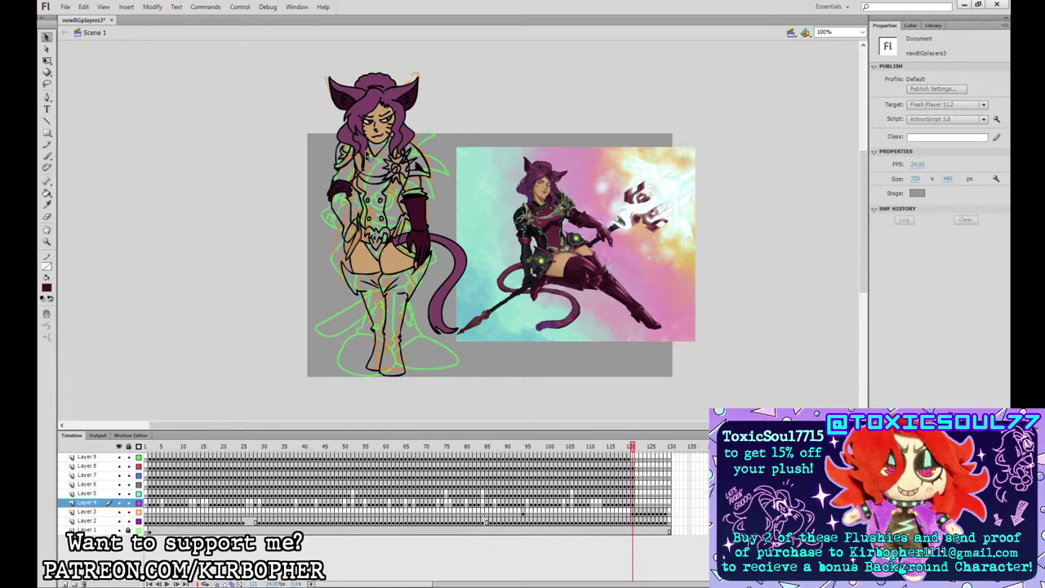
key("ctrl+equal")
left_click_drag(341, 189, 595, 304)
left_click(401, 198)
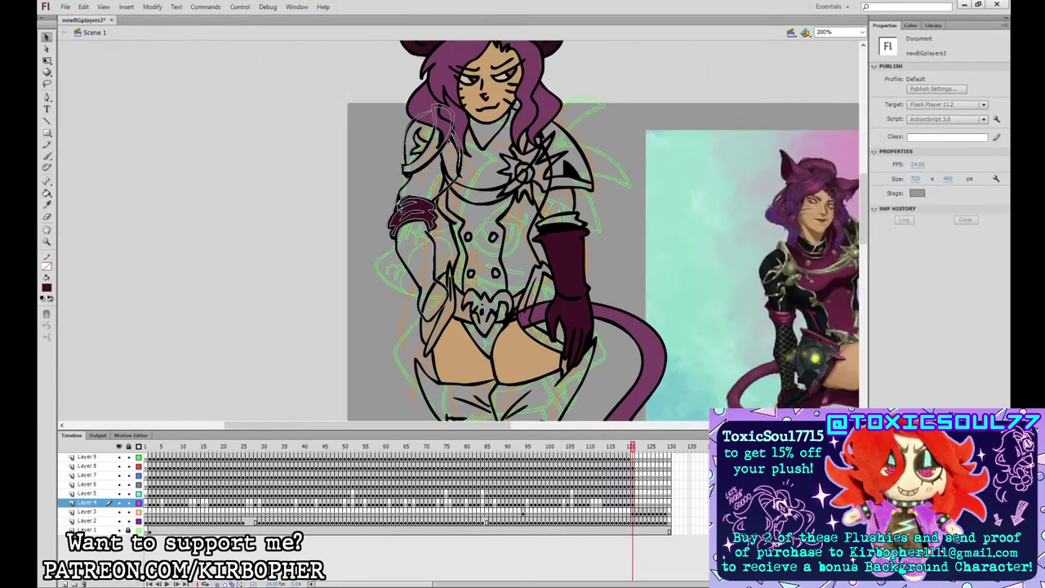
left_click(400, 197)
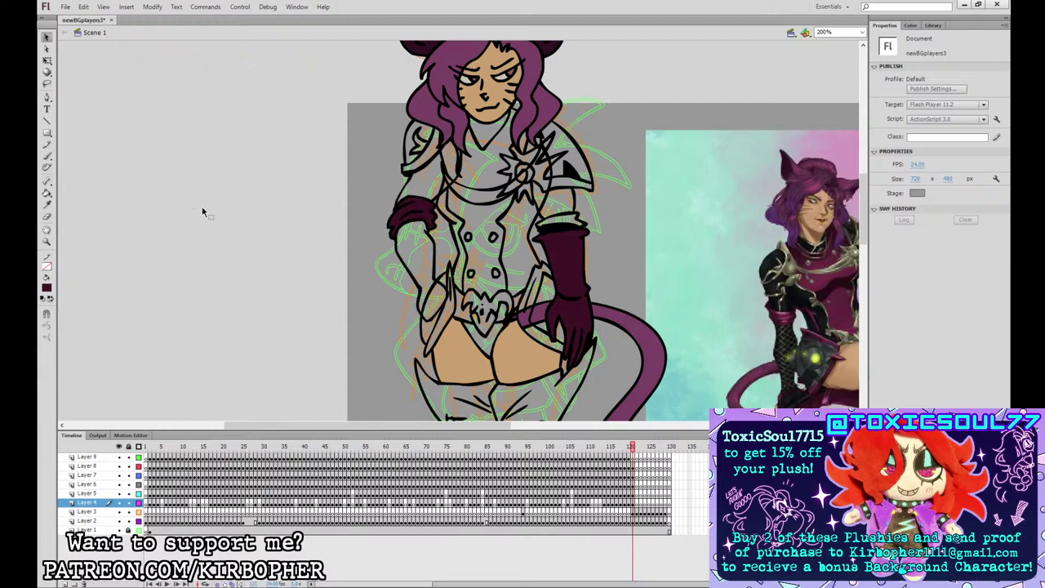
- Fill the collar, the buttoned front of the bodice and both thigh-high boots with the same dark maroon
left_click(47, 193)
key("ctrl+1")
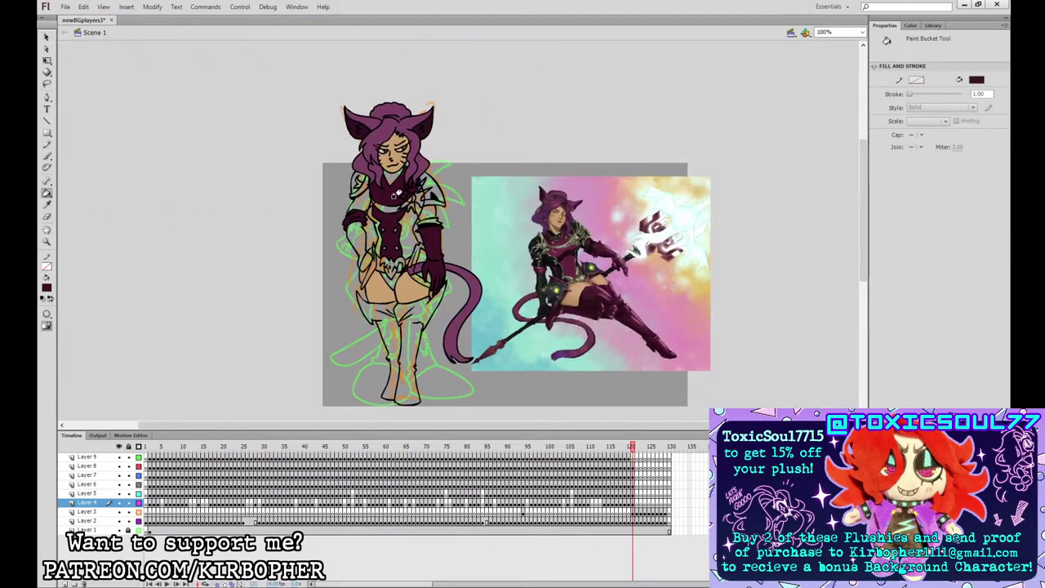
left_click(423, 307)
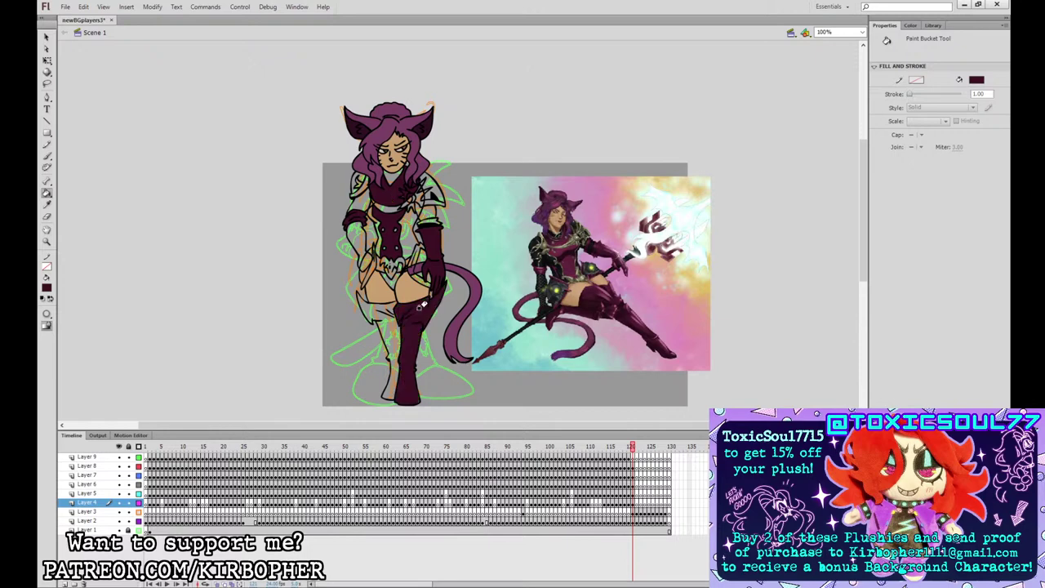
left_click(388, 298)
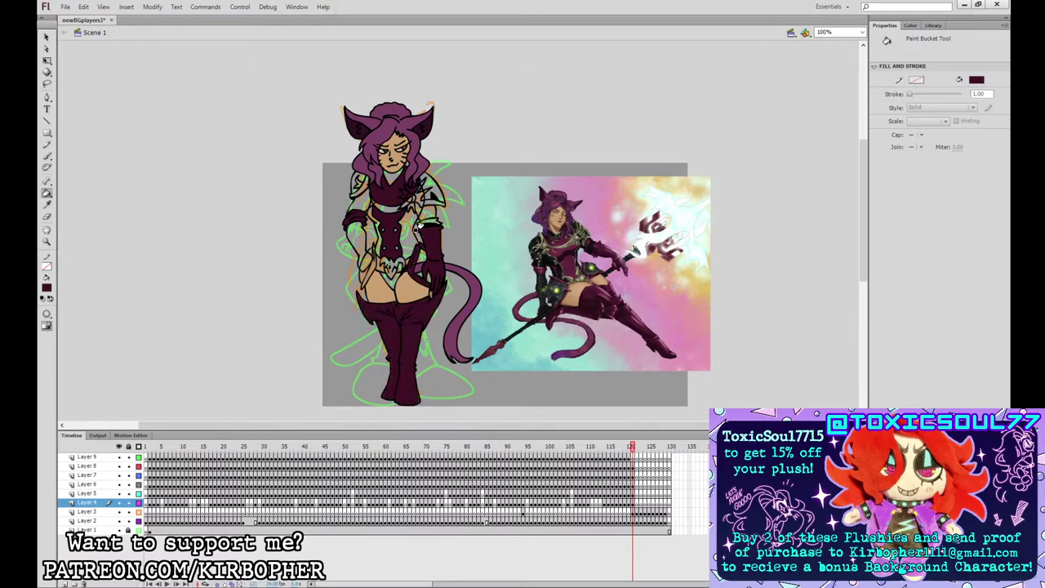
- On Layer 6 at frame 121, ink a small round gem on the hip guard in black, undoing and redrawing it
left_click(48, 204)
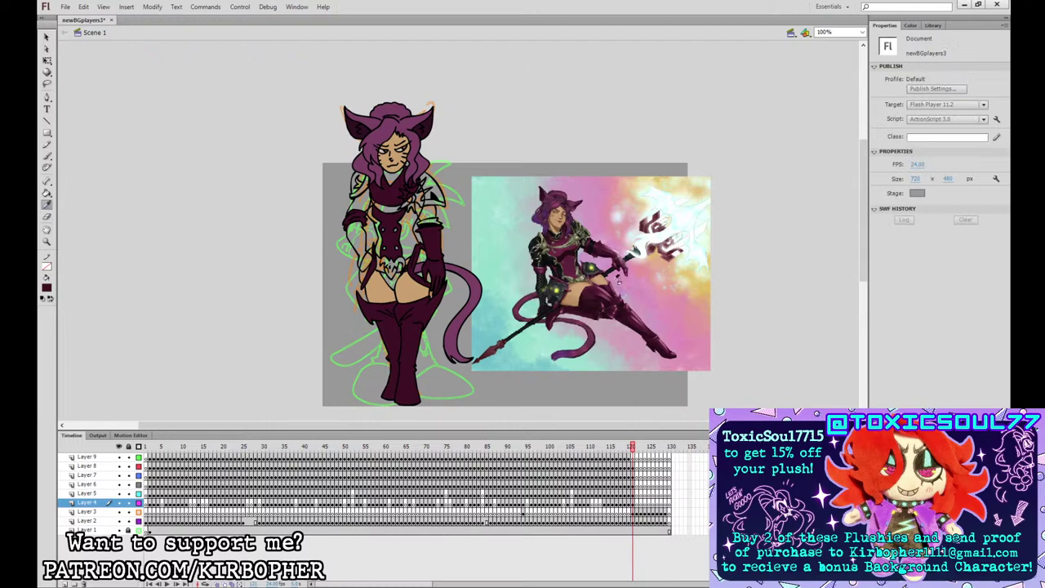
left_click(47, 157)
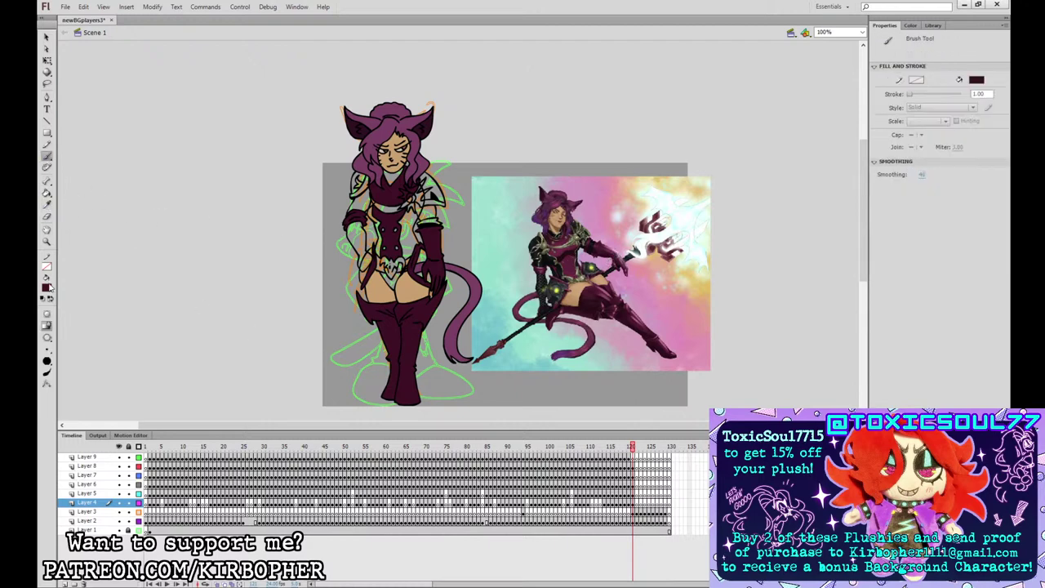
left_click(634, 484)
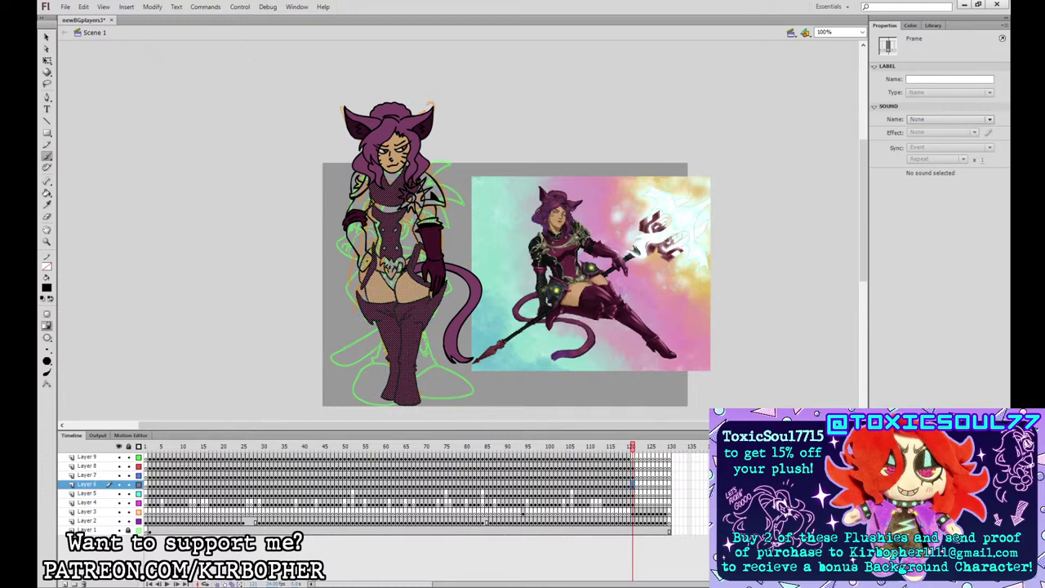
mouse_move(371, 255)
left_mouse_down()
mouse_move(364, 271)
mouse_move(371, 257)
left_mouse_up()
key("ctrl+z")
key("ctrl+z")
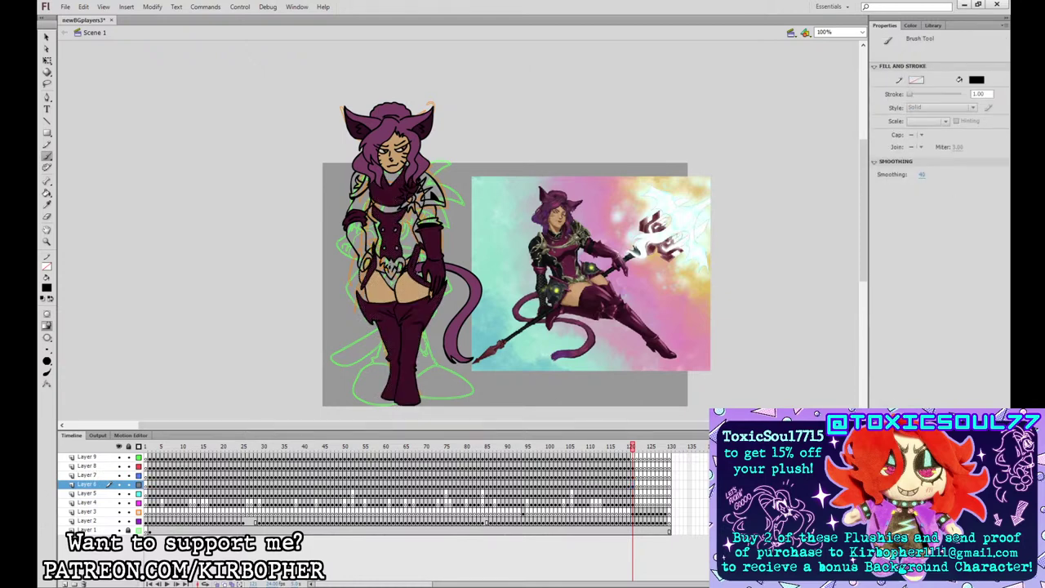
key("ctrl+z")
key("ctrl+z")
key("ctrl+z")
key("ctrl+z")
key("ctrl+z")
key("ctrl+z")
key("ctrl+z")
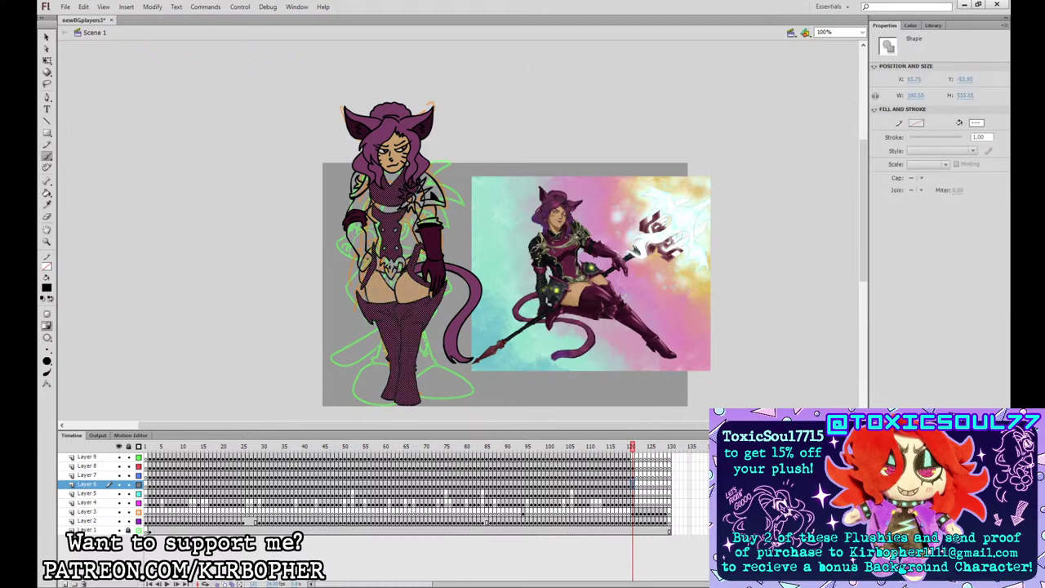
left_click_drag(370, 259, 364, 268)
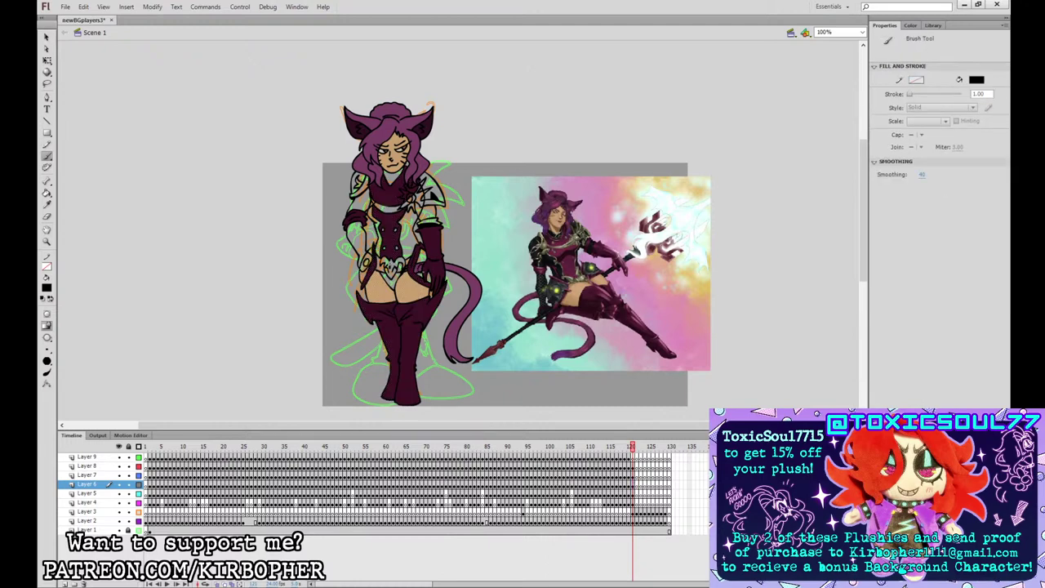
- Fill the shoulder armour, hip guards, bodice side panels and bare-cuffed forearm with dark gray
key("k")
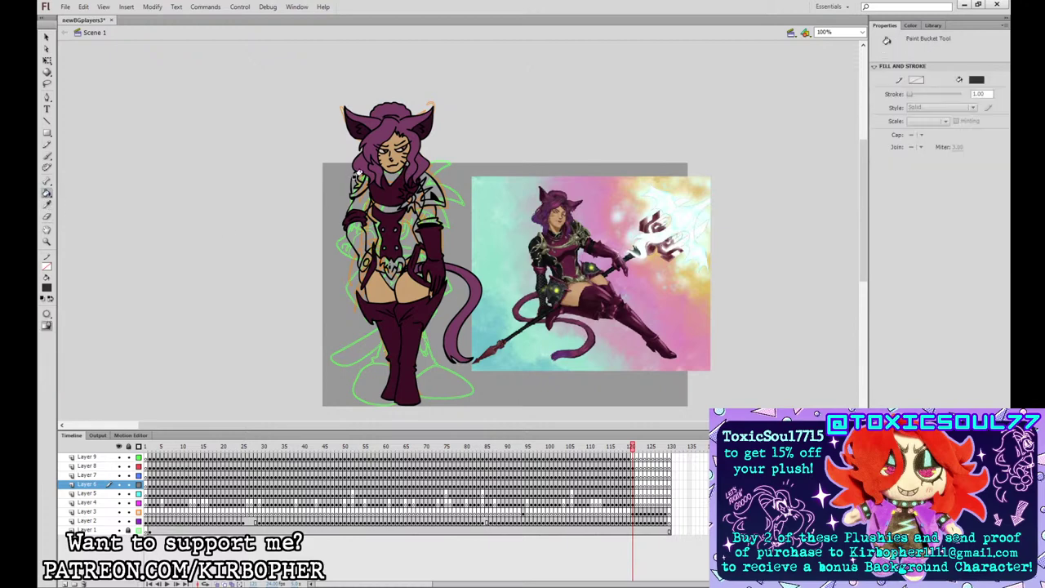
left_click(353, 178)
key("ctrl+z")
key("ctrl+z")
left_click(353, 177)
left_click(424, 181)
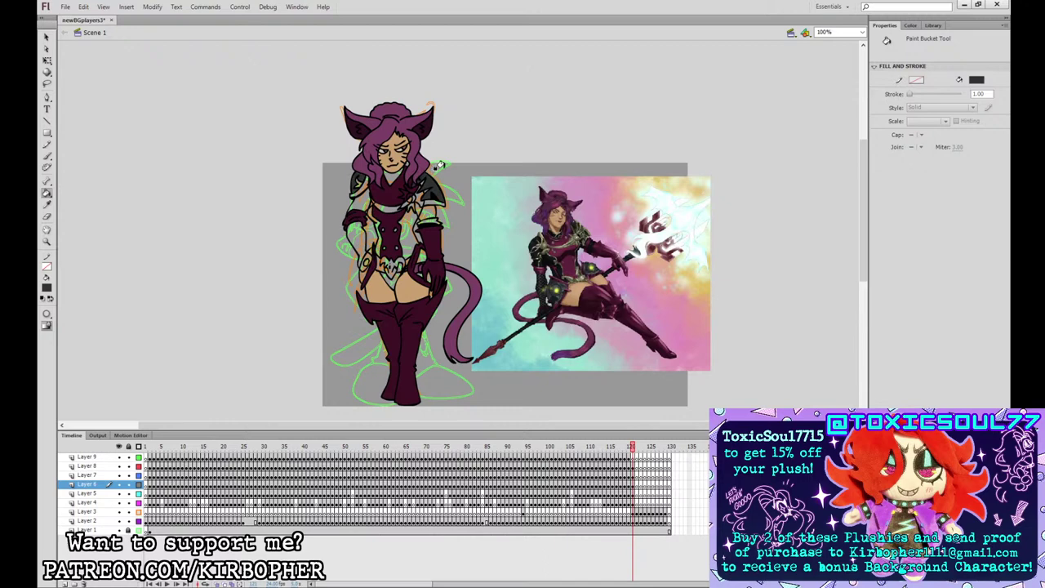
left_click(365, 255)
left_click(415, 255)
left_click(405, 226)
left_click(371, 225)
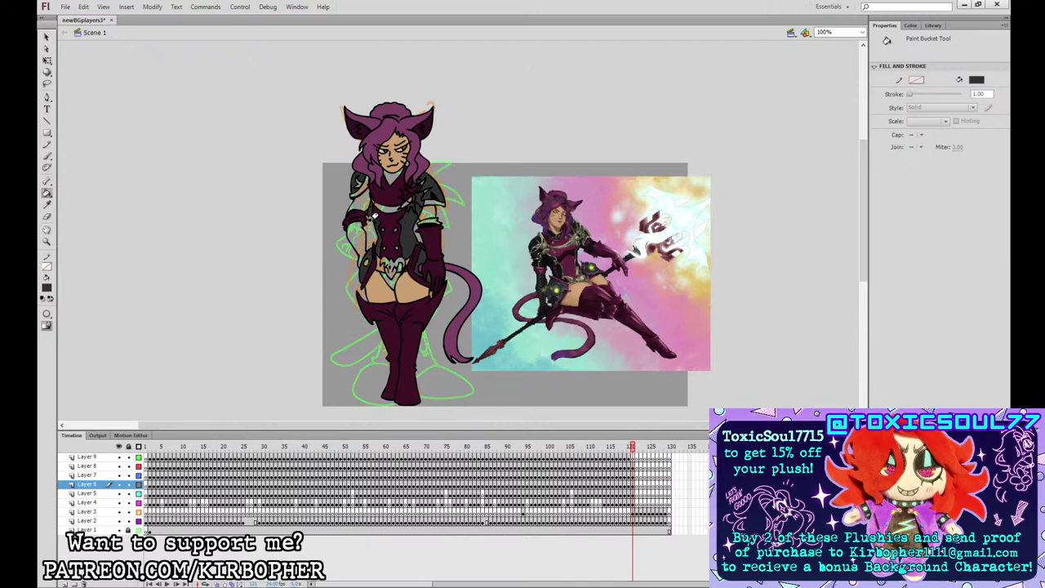
left_click(354, 228)
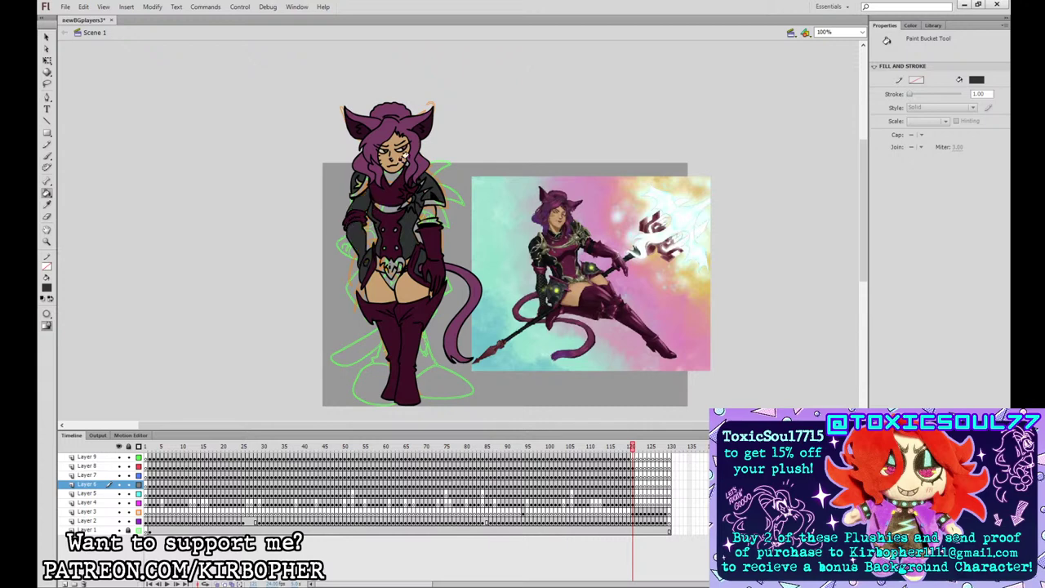
- Sample the pale cream from the reference and fill the belt ornament, chest band, sunburst emblem and shoulder trim
left_click(48, 205)
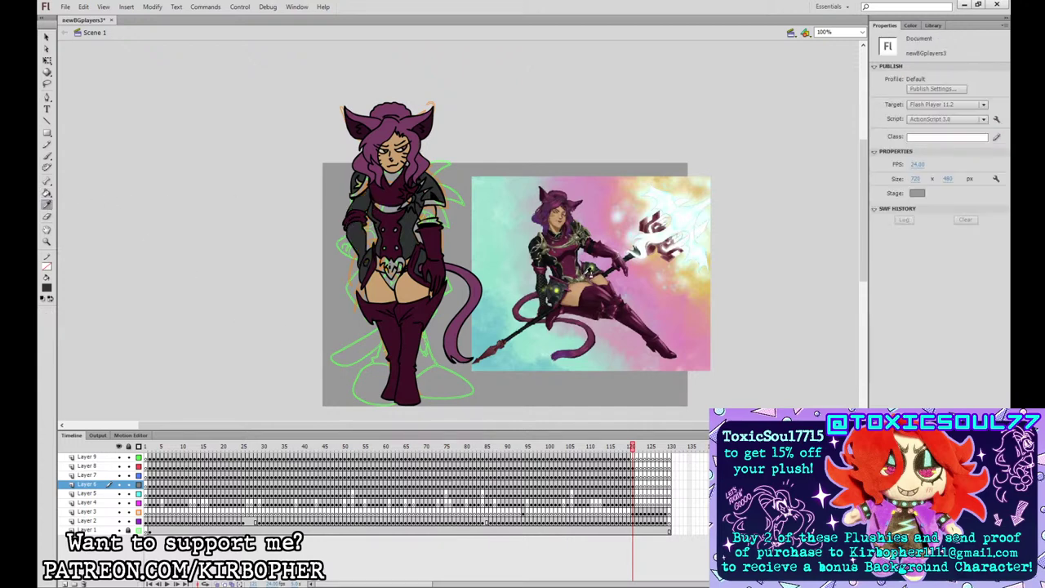
left_click(580, 272)
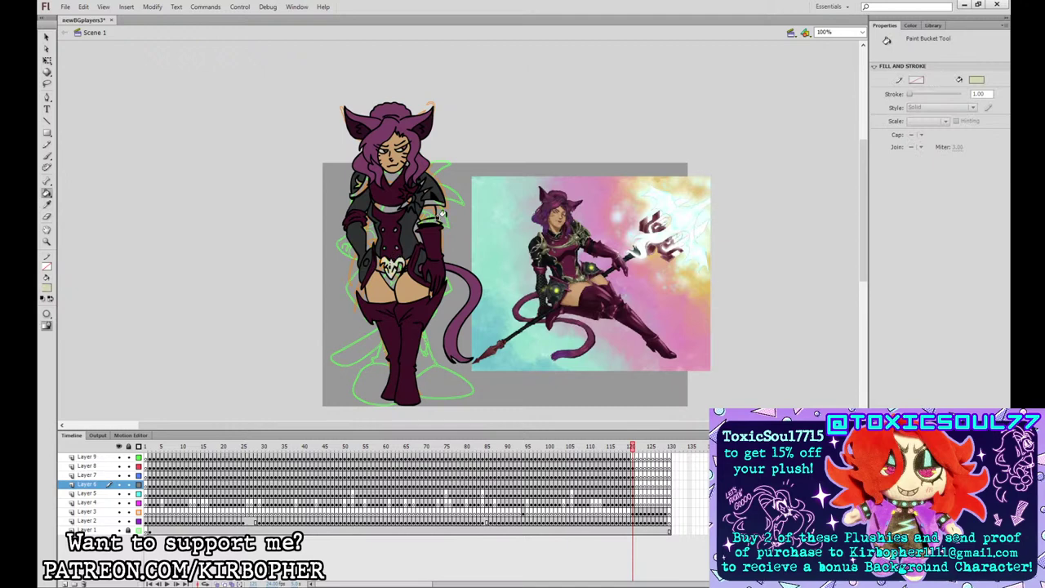
left_click(386, 205)
left_click(418, 177)
left_click(408, 193)
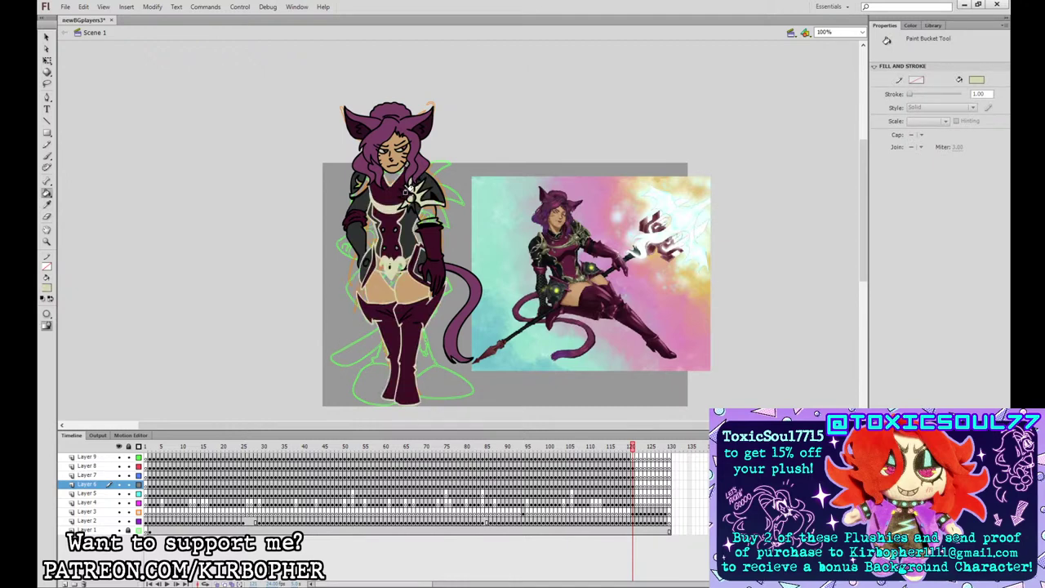
key("ctrl+z")
left_click(407, 193)
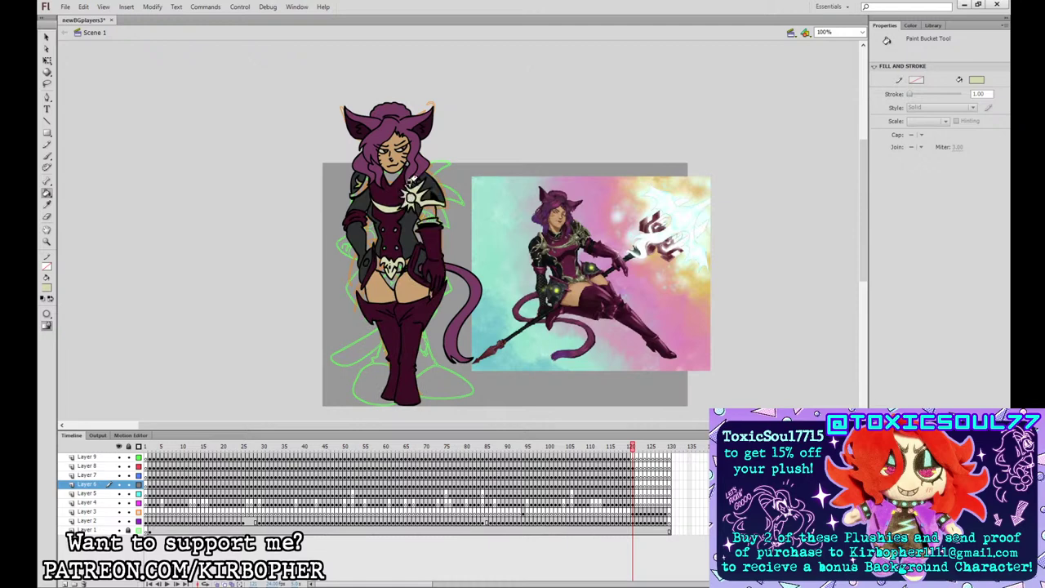
left_click(361, 186)
- Fill the hip gems with yellow-green sampled from the reference, and touch up the chest band with pale cream
left_click(49, 289)
left_click(590, 268)
left_click(417, 267)
left_click(47, 215)
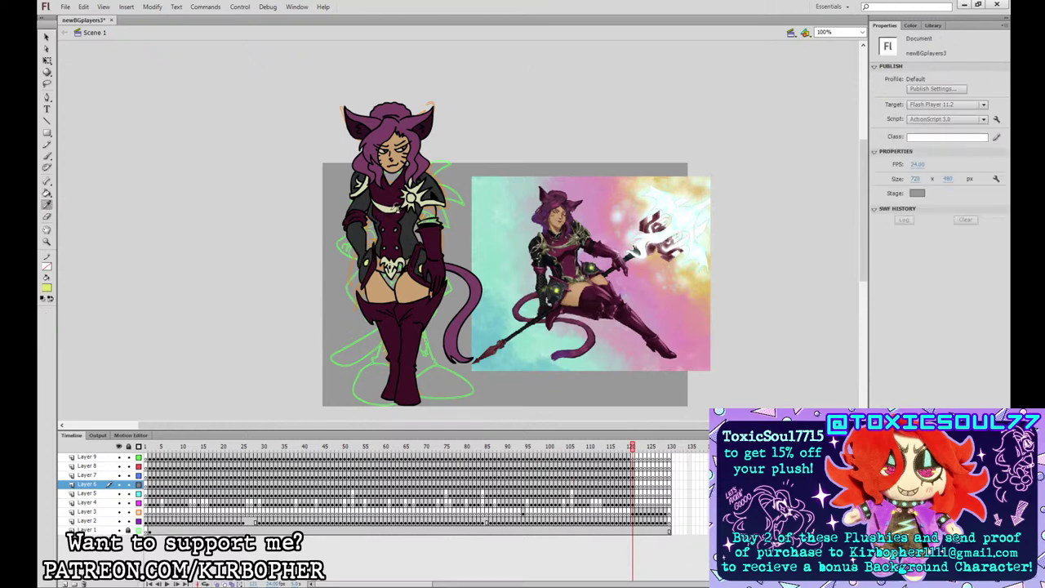
left_click(390, 209)
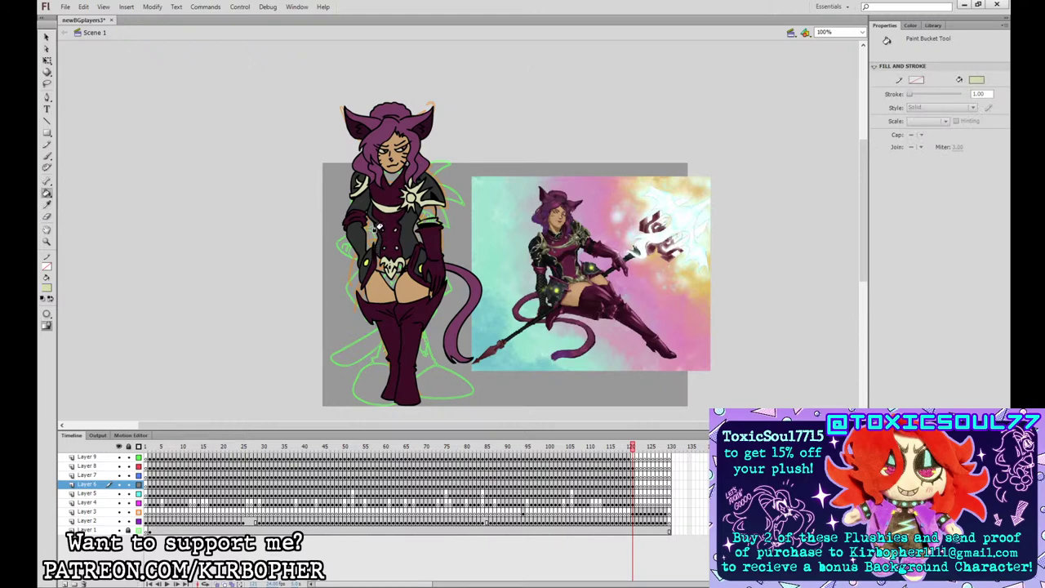
- Fill the bodysuit's lower piece and the glove's top edge with dark maroon, and the upper arm with dark gray
key("i")
left_click(398, 252)
key("i")
left_click(424, 207)
key("i")
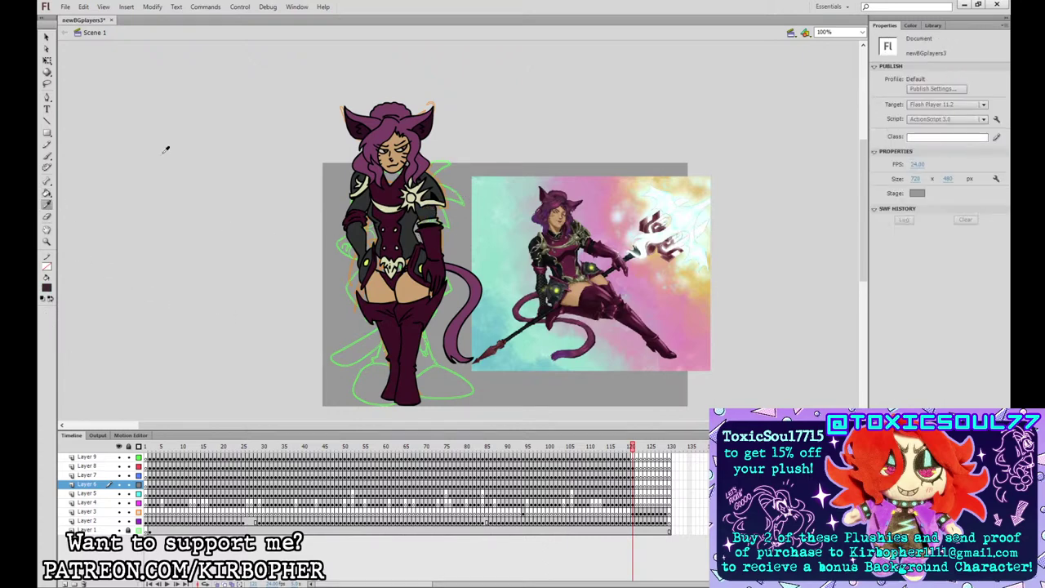
left_click(435, 228)
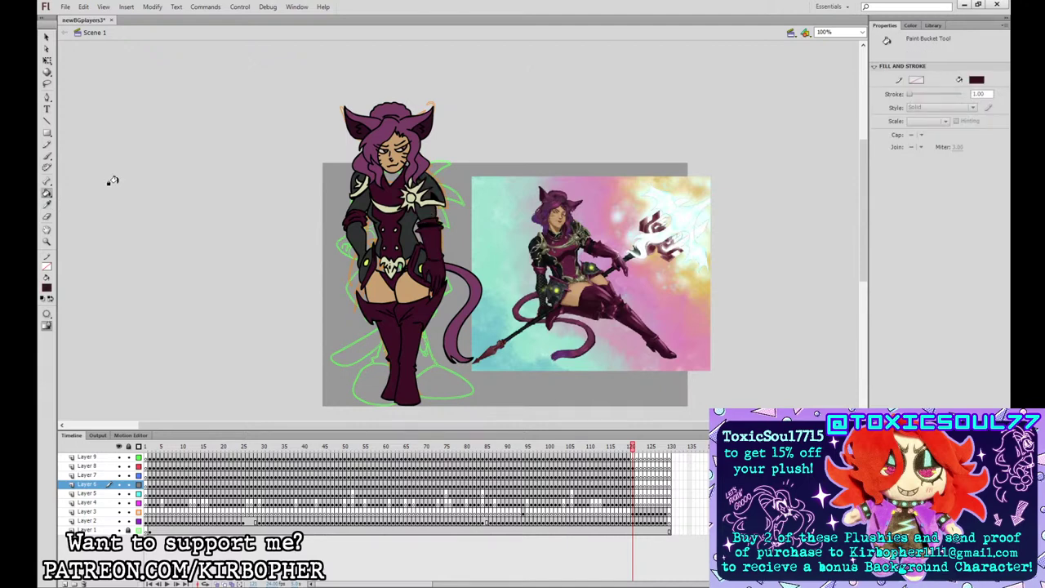
- On Layer 7 at frame 121, try a maroon brush stroke across the top of the long glove
left_click(47, 156)
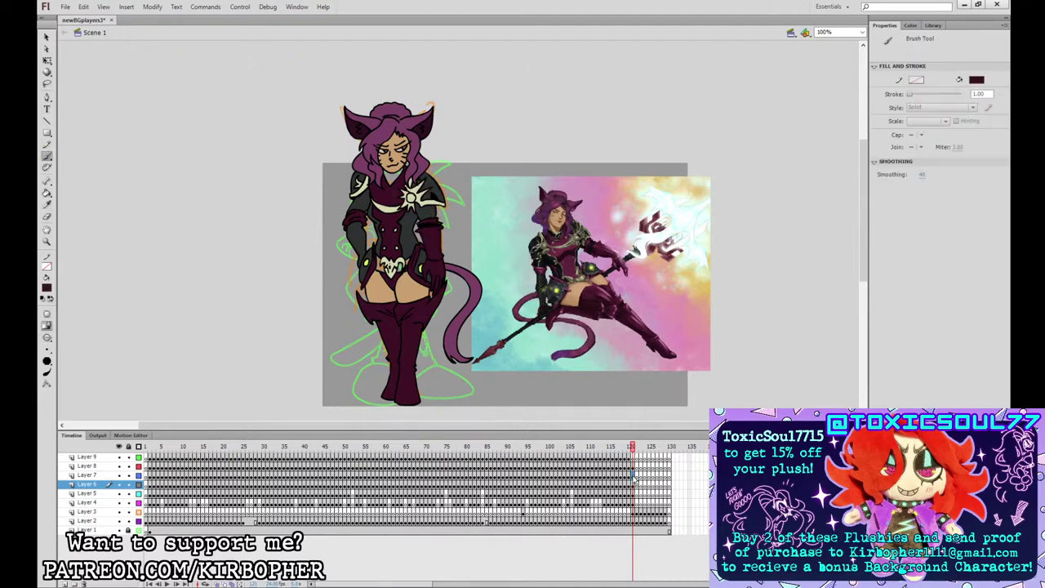
left_click(634, 475)
left_click_drag(423, 229, 441, 228)
key("ctrl+z")
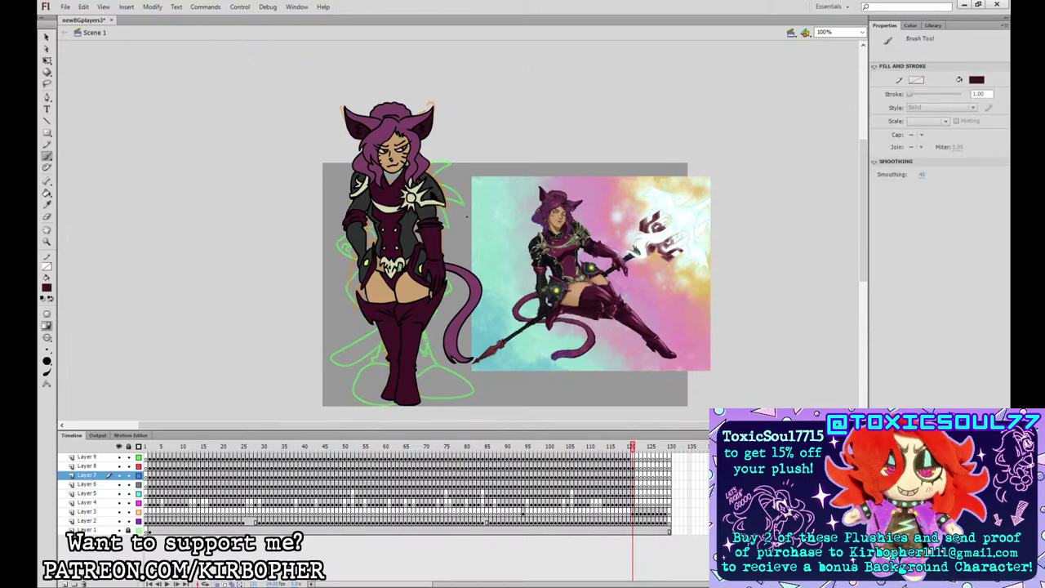
- Sample a near-black shade and fill the exposed neck area under the chin with it
left_click(49, 205)
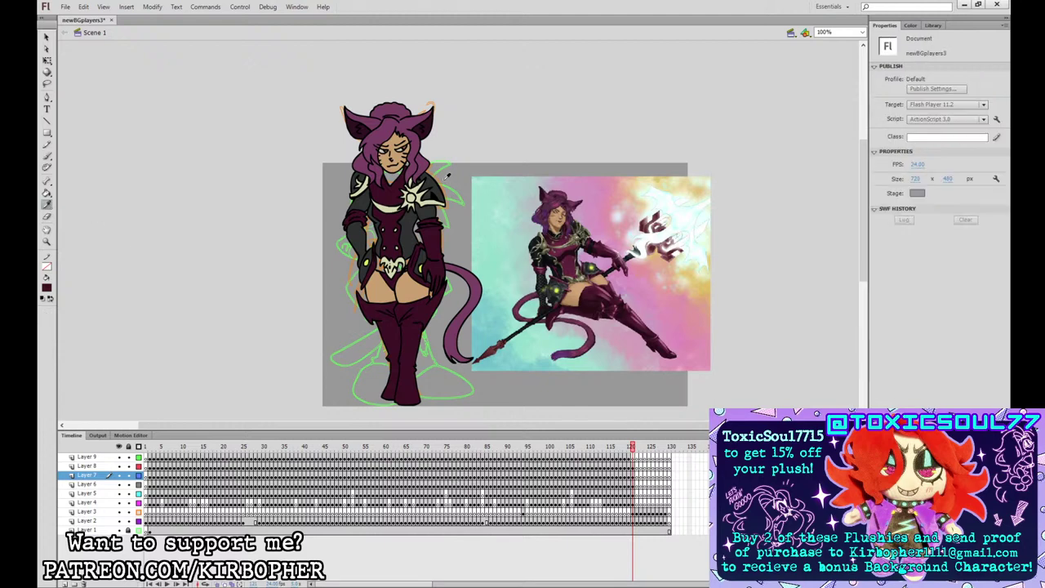
left_click(433, 182)
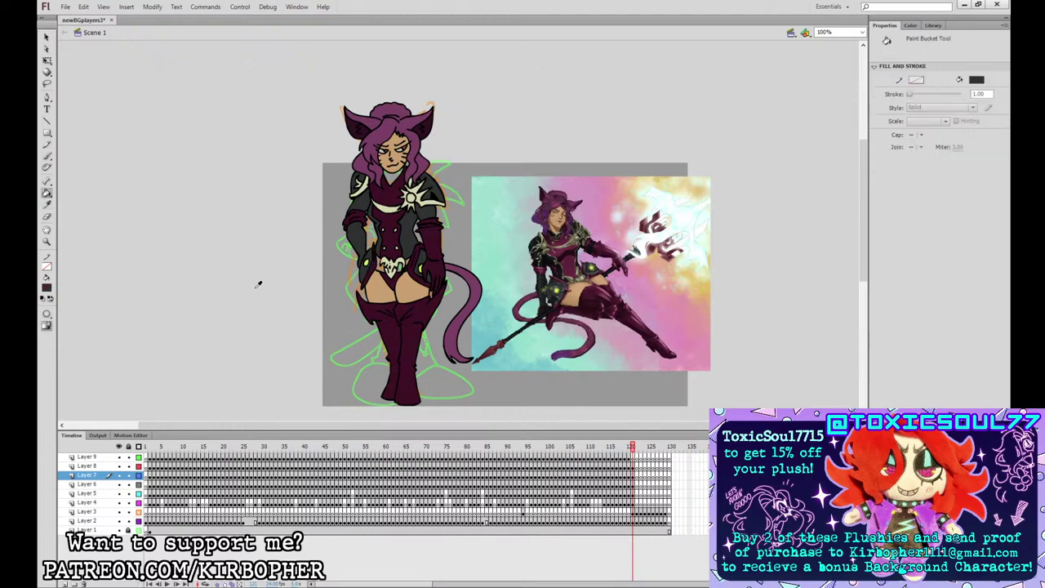
left_click(210, 299)
left_click_drag(634, 308, 632, 312)
left_click(435, 369)
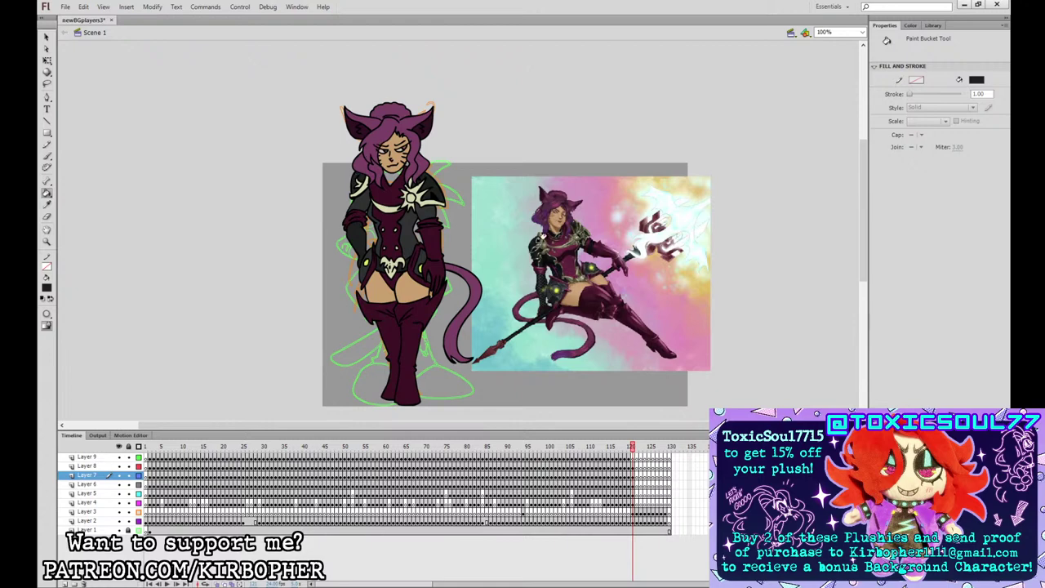
left_click(398, 176)
- Sample the purple from the hair and fill the small gap between the cheek and the hair
key("i")
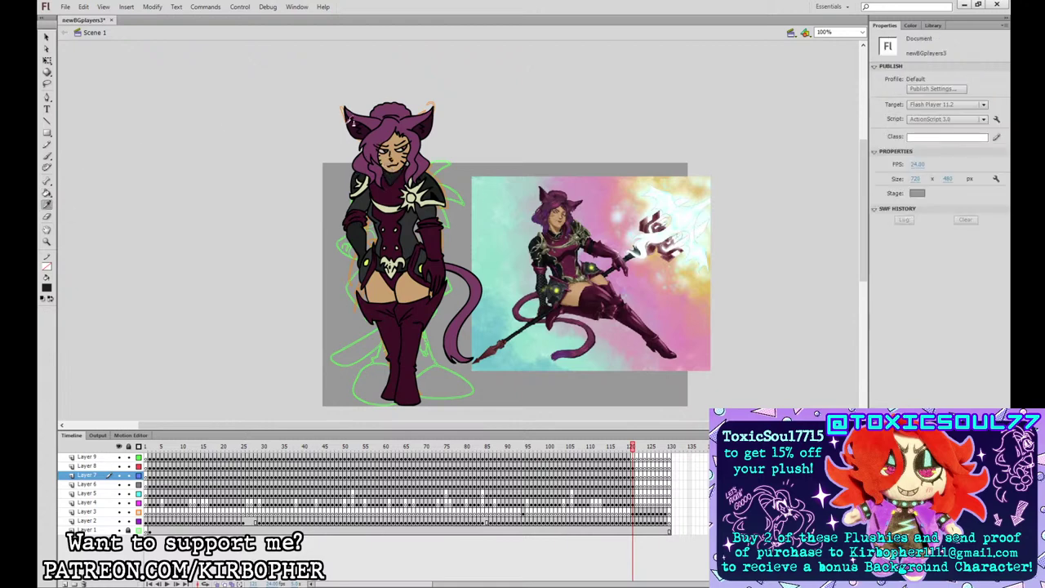
left_click(400, 129)
left_click(405, 164)
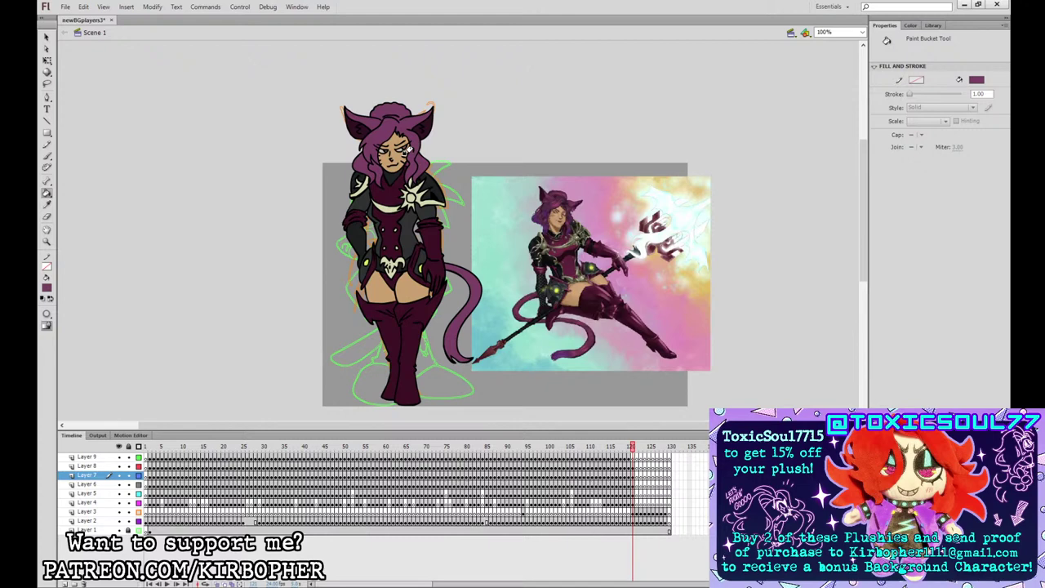
- Fill the whites of the character's eyes with white on Layer 8 and undo the stray white fill on the outlines
key("q")
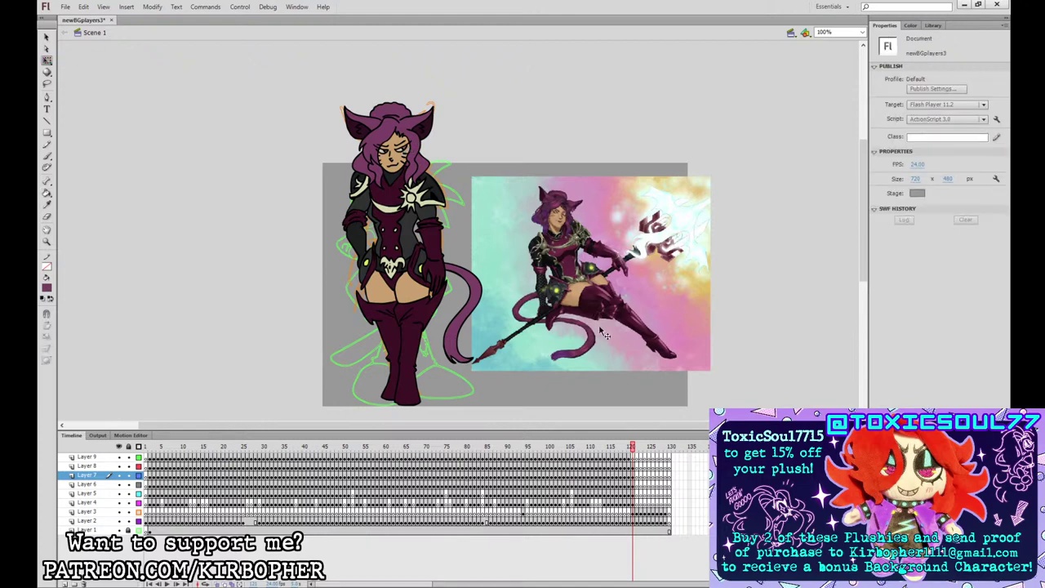
left_click(638, 465)
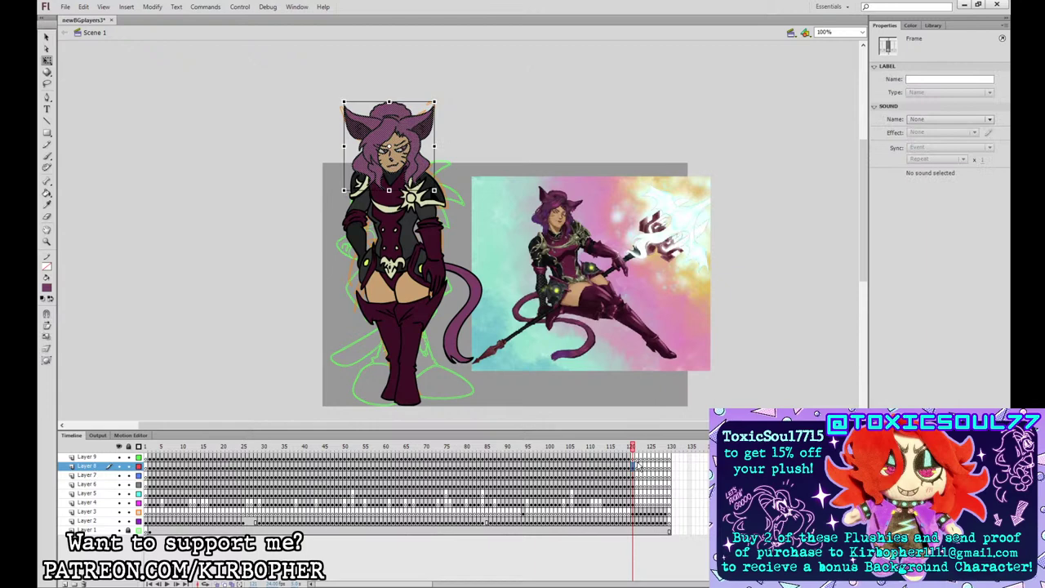
left_click(226, 275)
key("k")
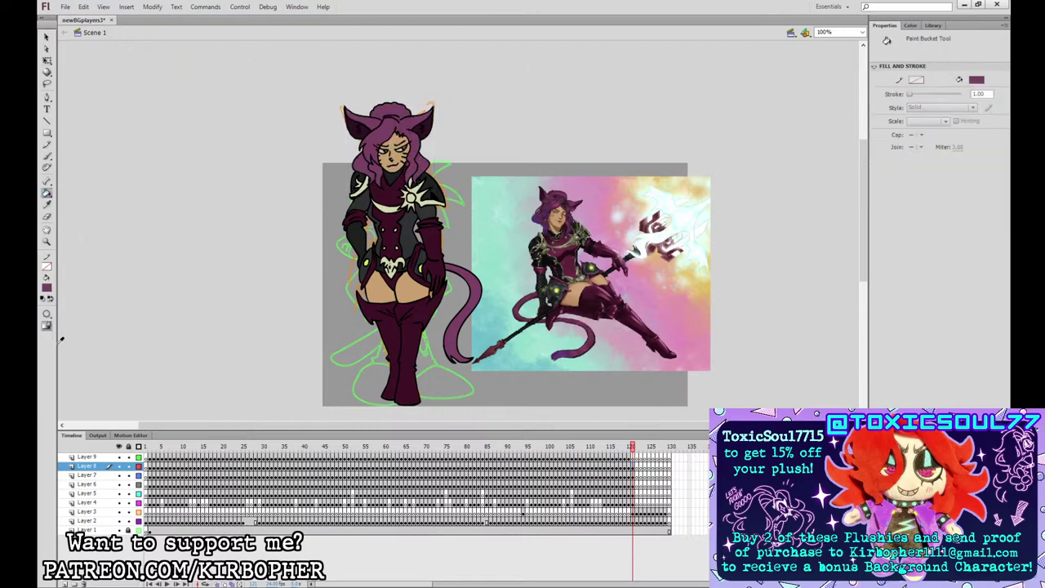
left_click(59, 342)
left_click(395, 149)
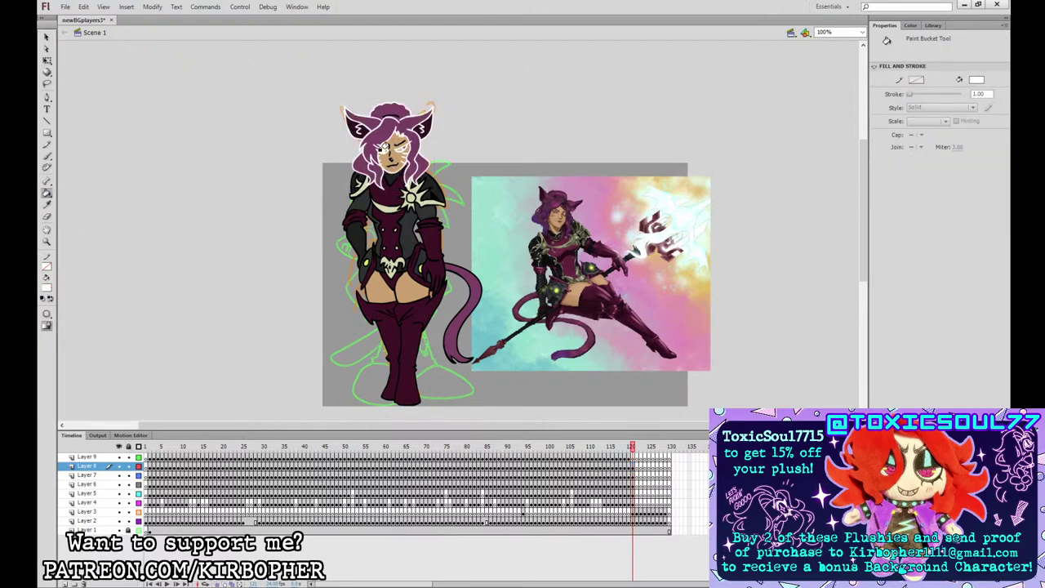
key("ctrl+z")
- Convert the head, both arms, body and tail on Layers 8 to 4 into separate graphic symbols in the 0backer288_game series
left_click(641, 467)
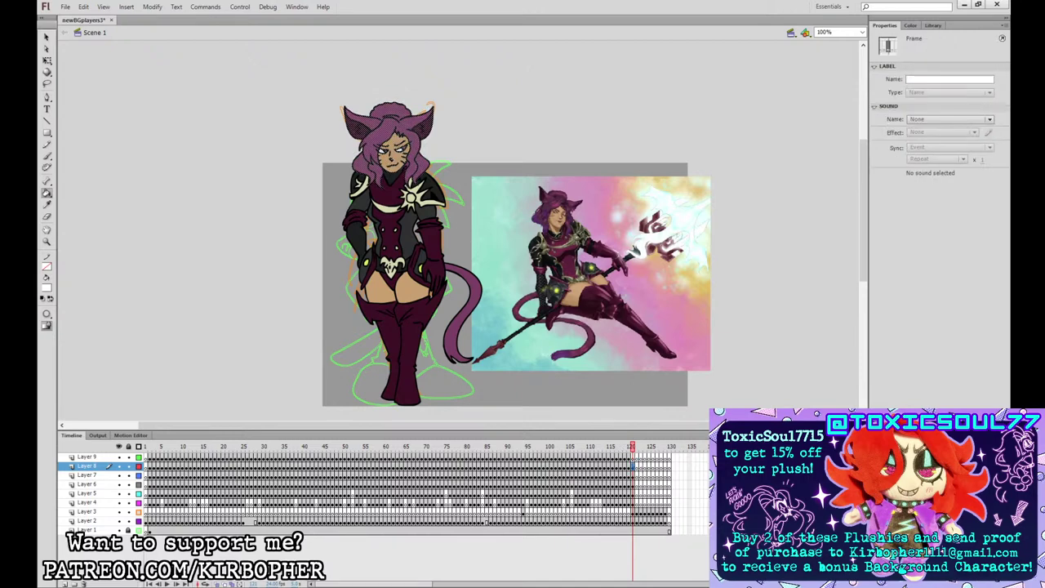
left_click(636, 477)
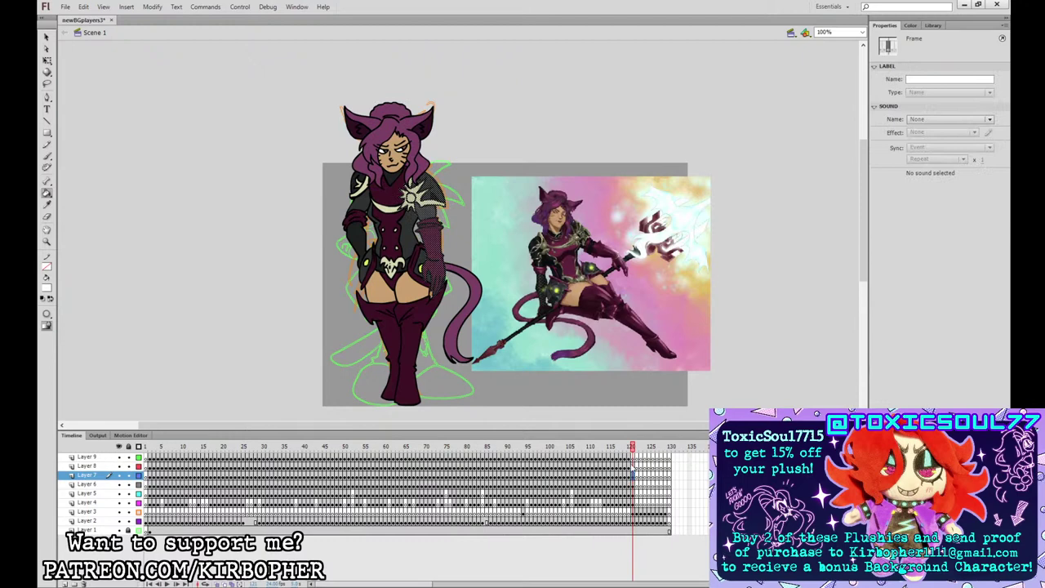
left_click(639, 485)
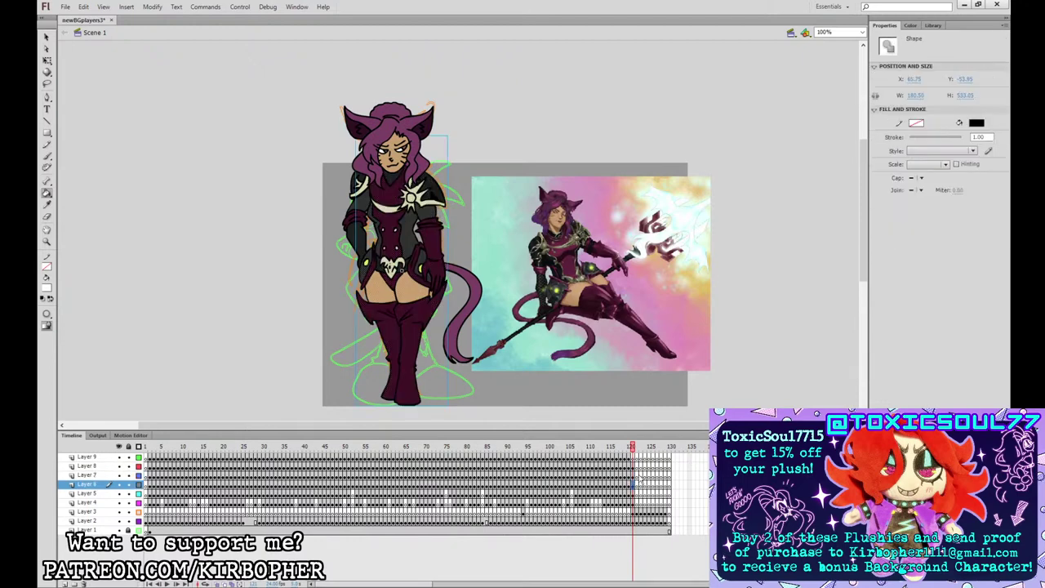
left_click(636, 493)
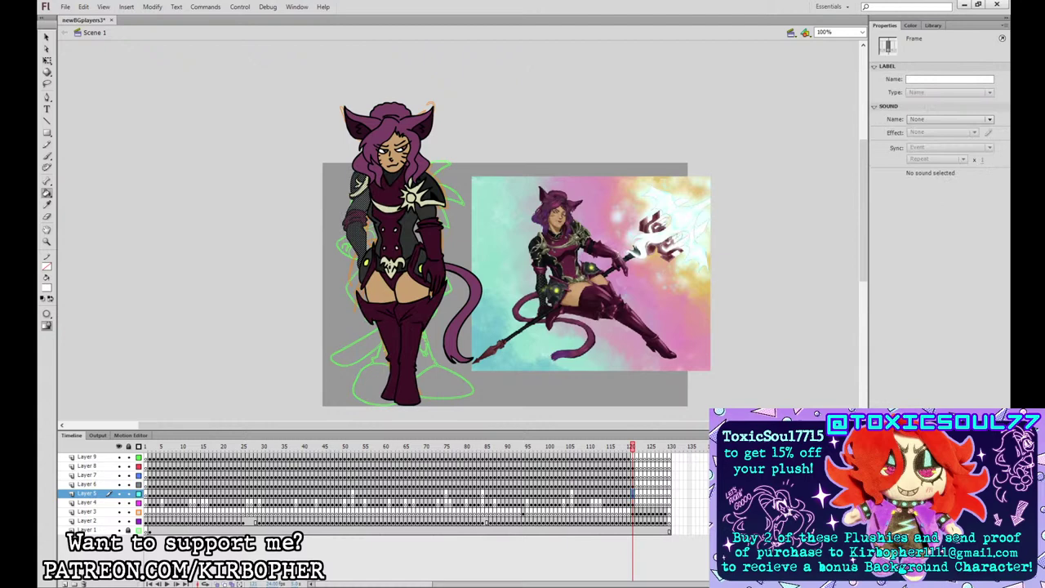
key("F8")
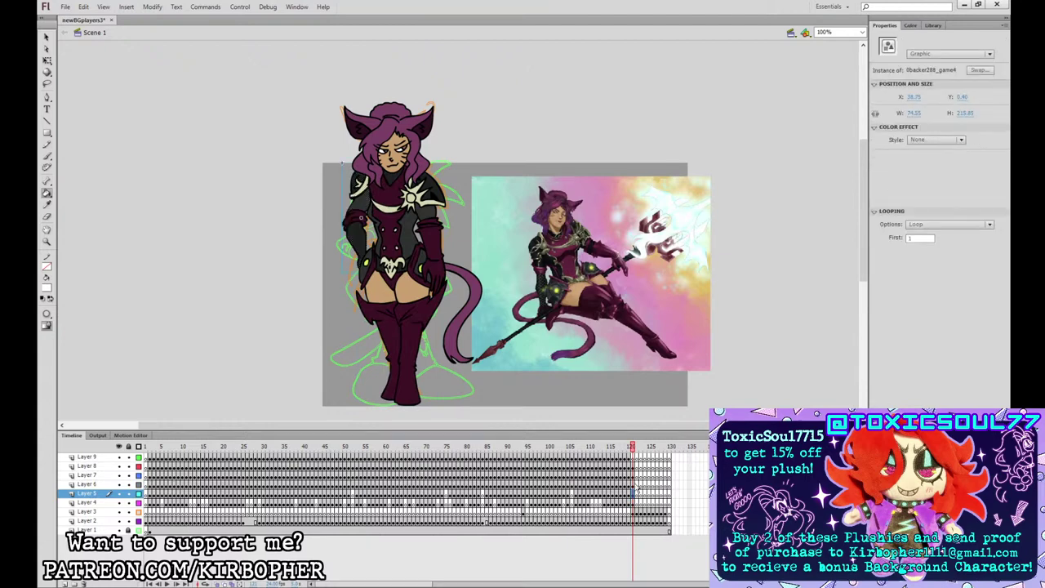
left_click(637, 503)
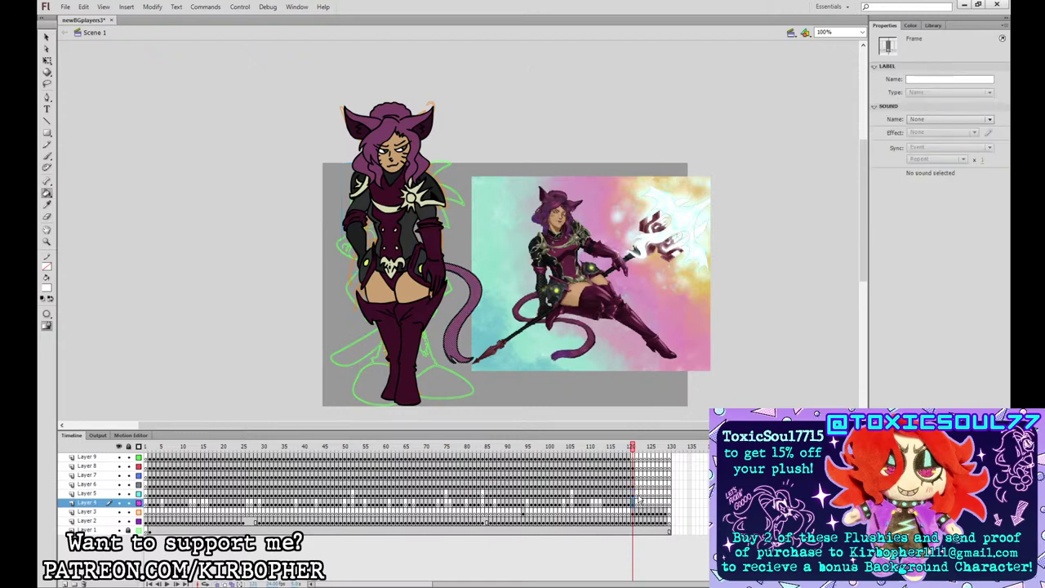
left_click(640, 501)
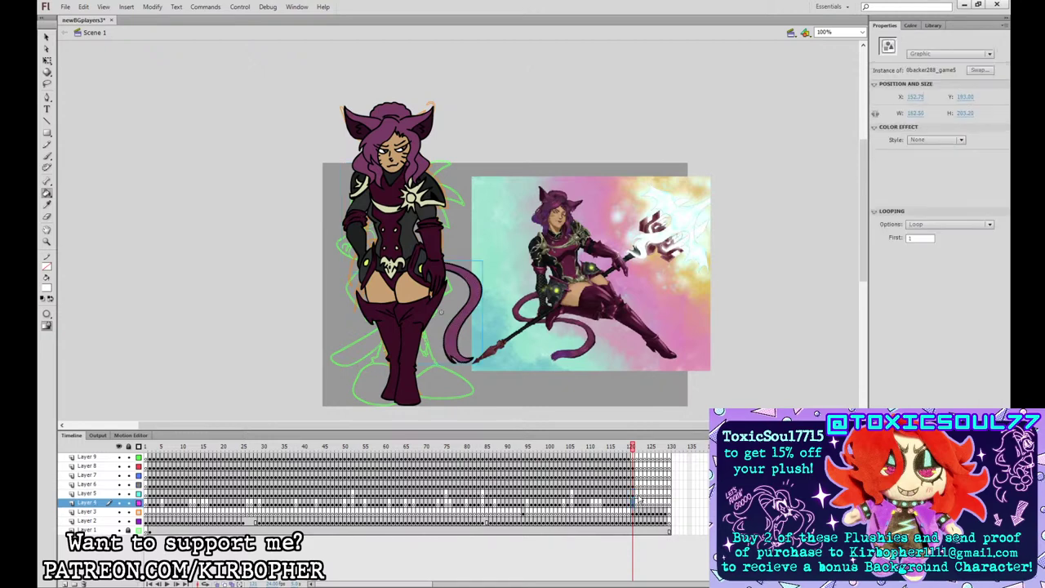
- Move the transformation points to the tail's base, the body's feet, both shoulders and the head's chin
left_click(47, 61)
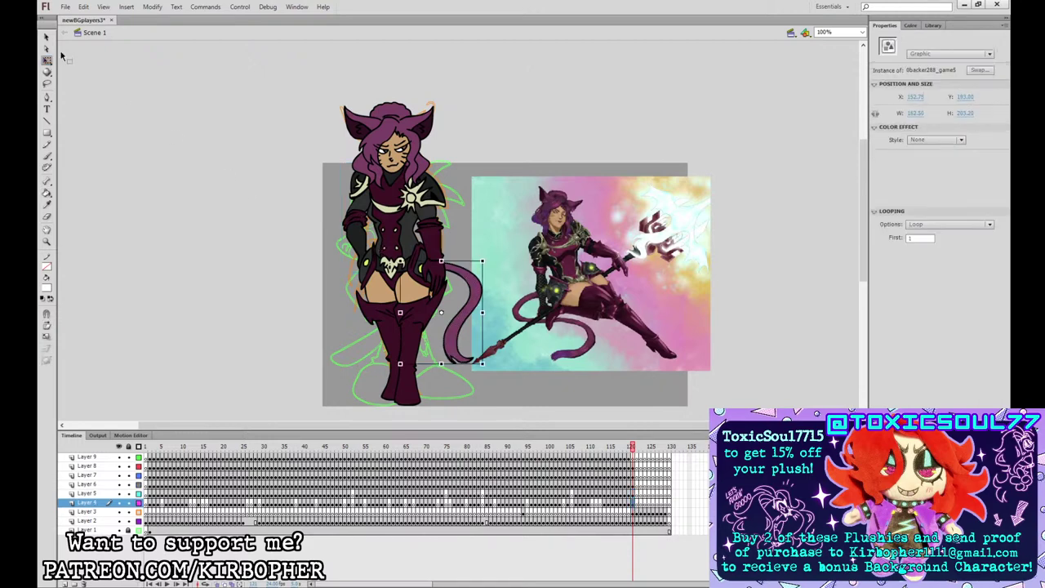
left_click(418, 287)
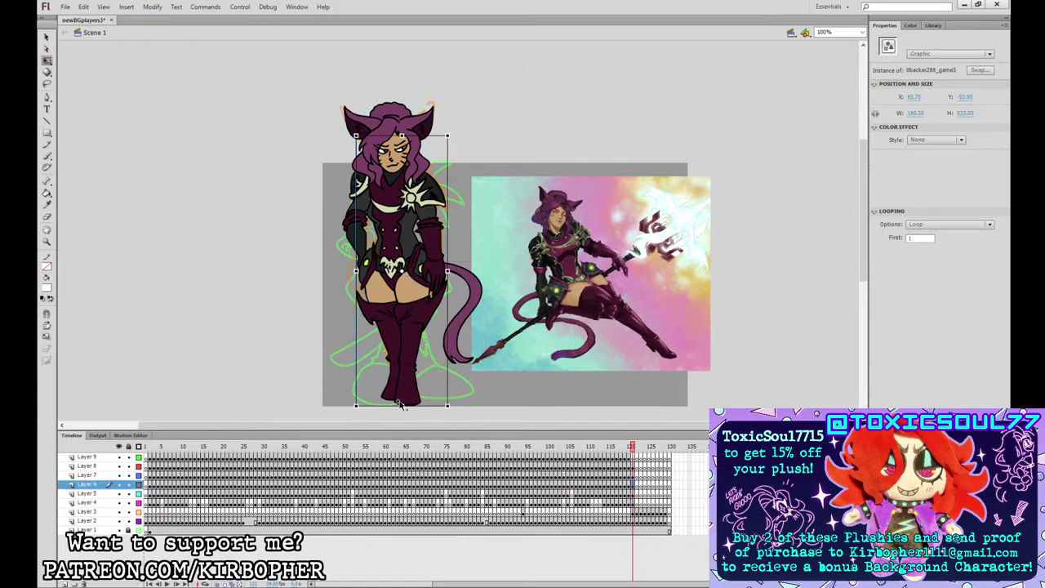
left_click(440, 294)
left_click(356, 221)
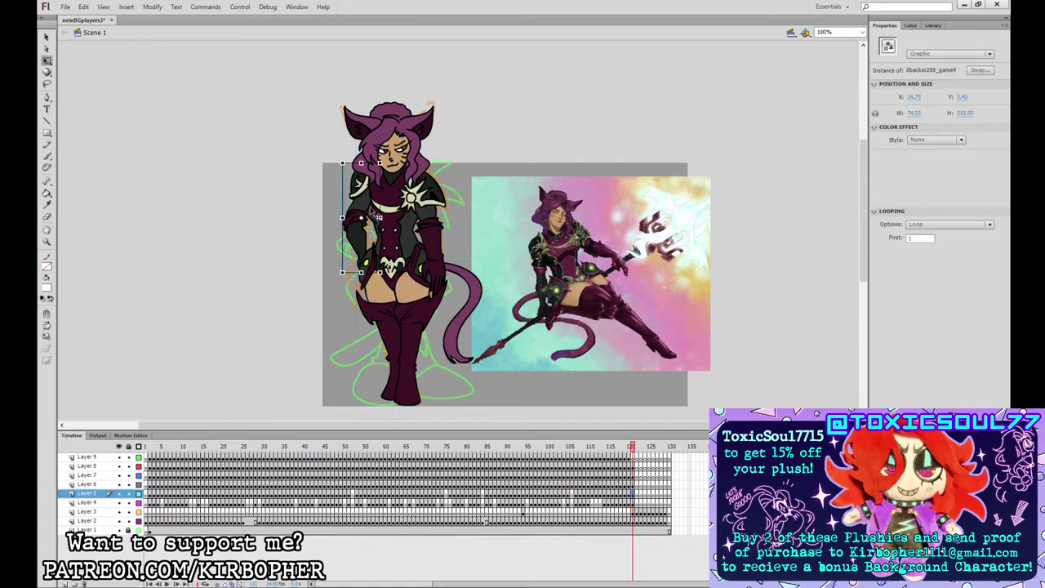
left_click(399, 160)
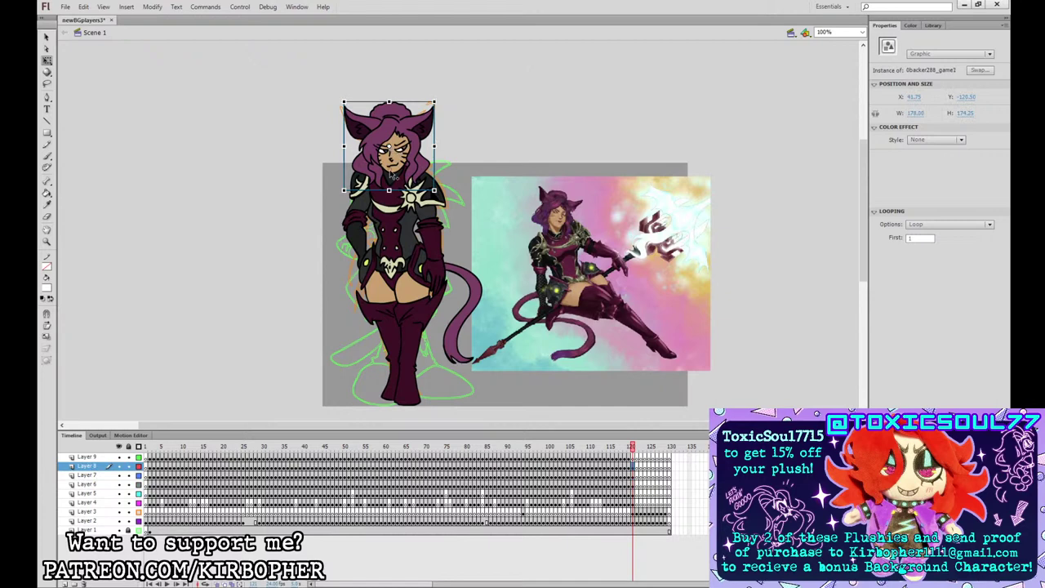
- Delete the orange sketch from Layer 3 at frame 121 and place the five body-part layers inside a new symbol named 0backer288_game_SPRITE
left_click(634, 513)
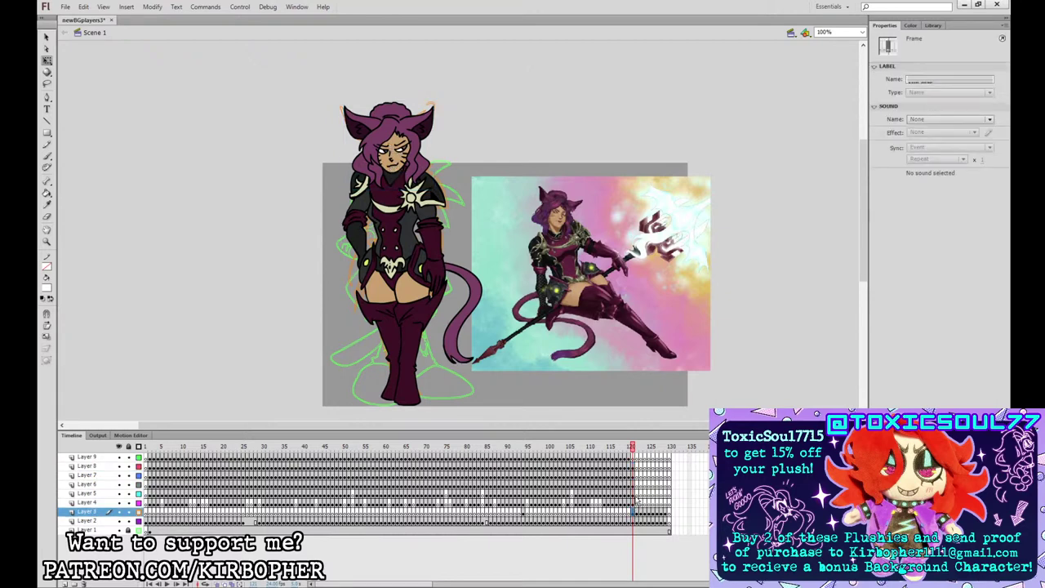
key("Delete")
left_click_drag(634, 503, 633, 468)
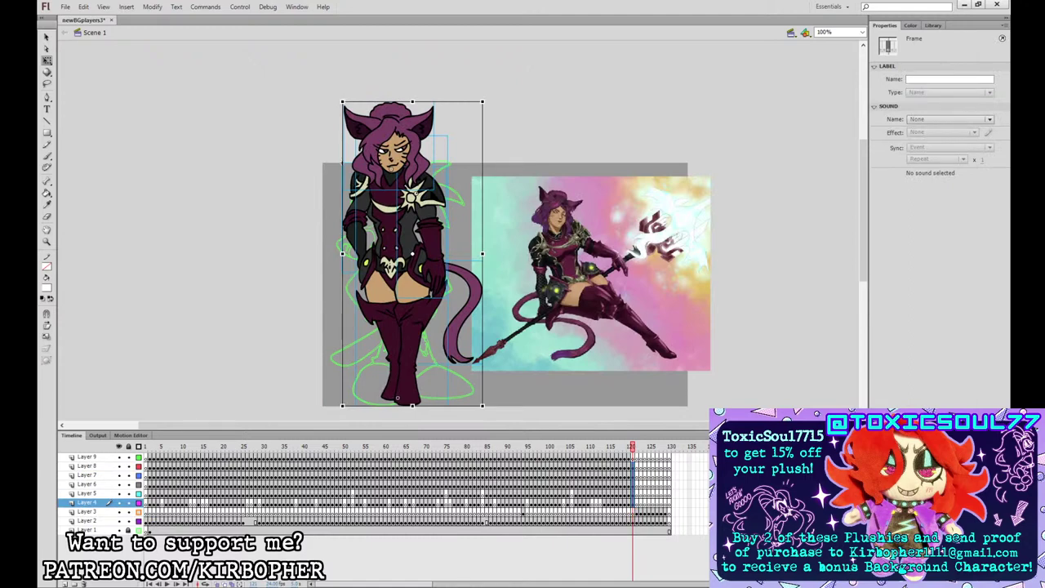
key("Return")
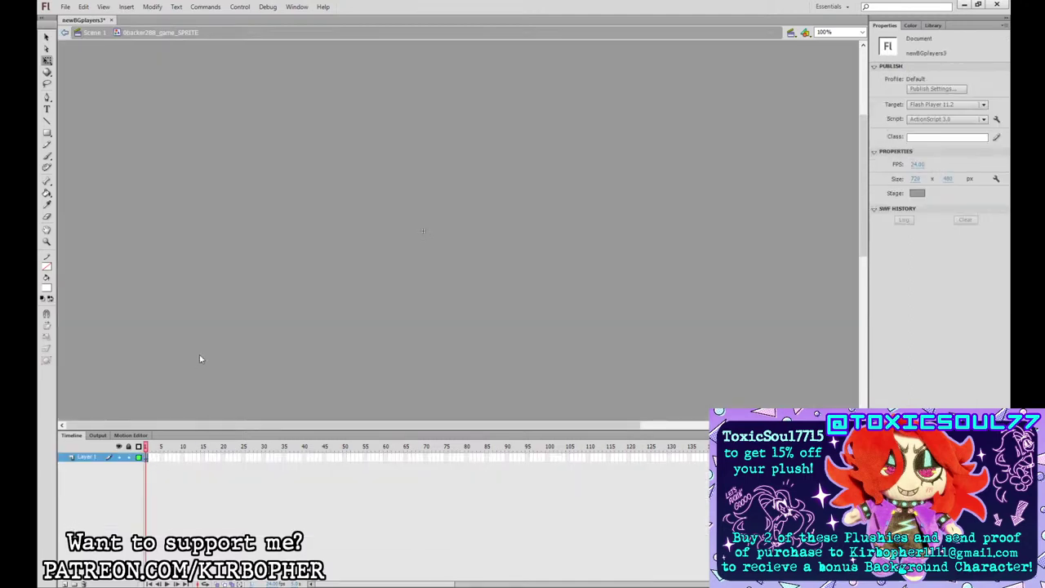
key("ctrl+alt+v")
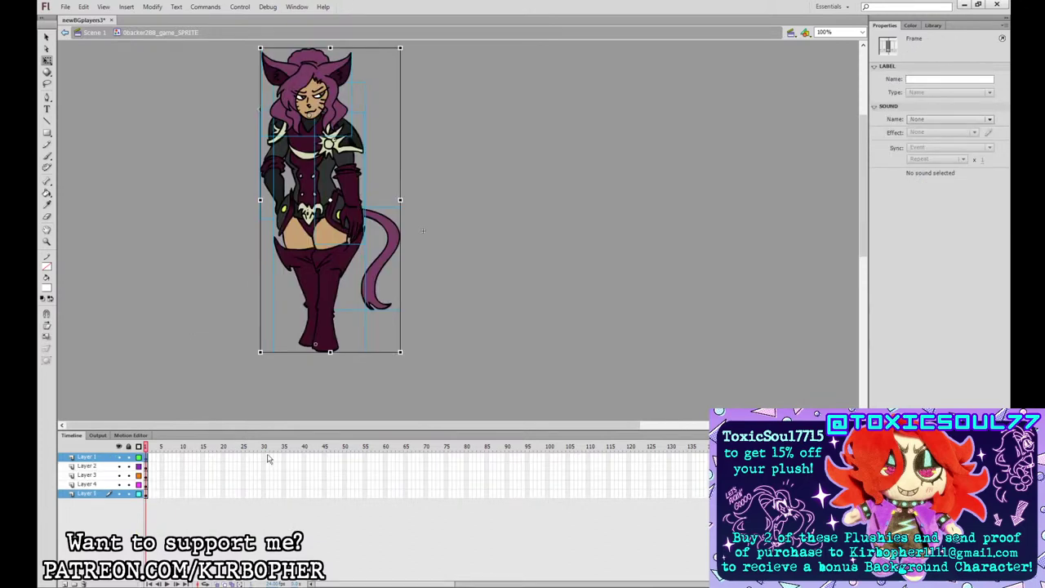
- Add keyframes at frames 16 and 31 on all five layers of the sprite
left_click_drag(269, 457, 272, 496)
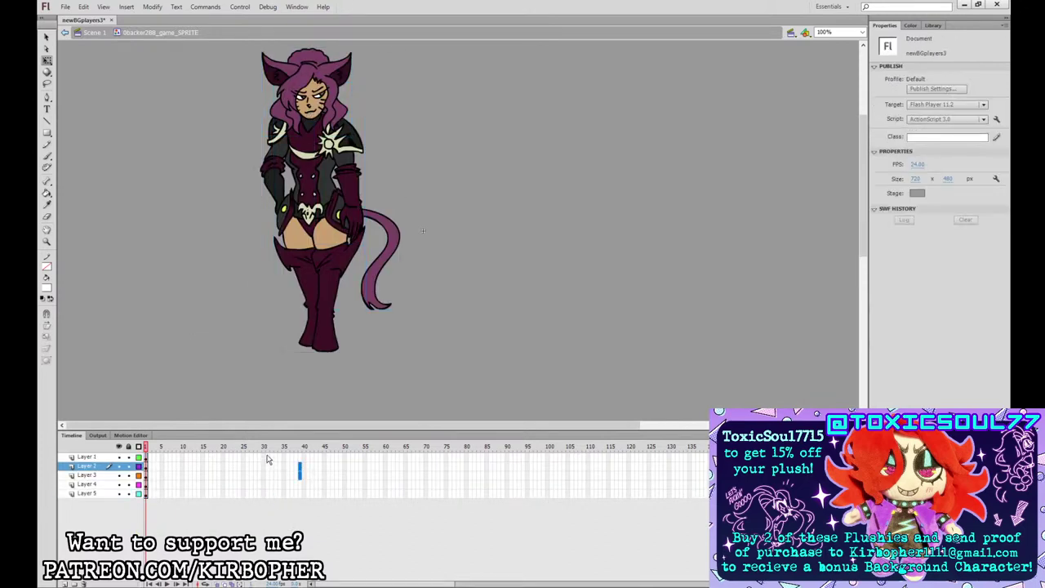
key("F5")
left_click(205, 465)
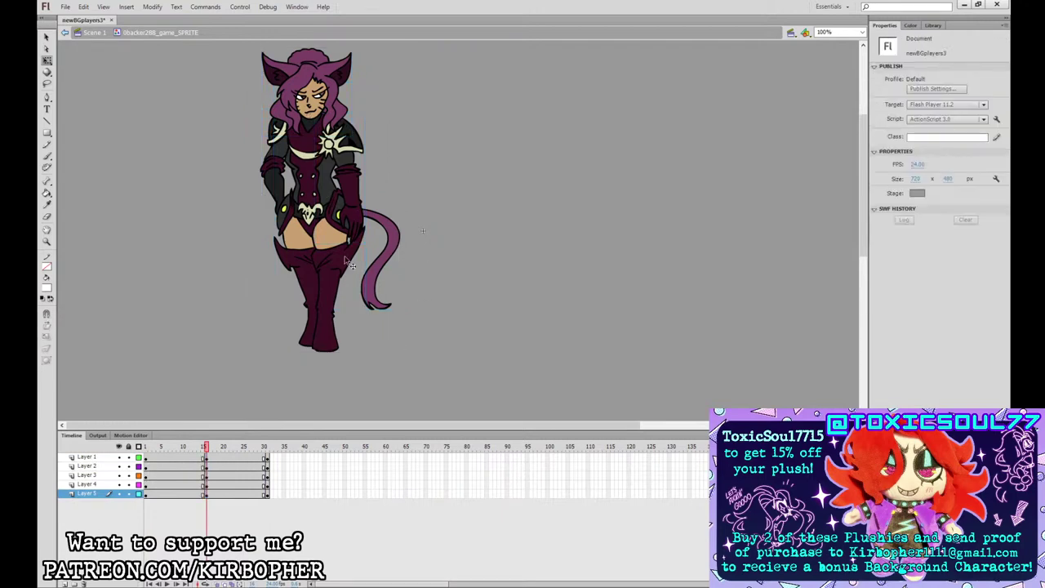
- At frame 16, squash the body slightly downward from its top and rotate both arms slightly outward
left_click(348, 219)
left_click_drag(320, 83, 321, 86)
left_click(345, 151)
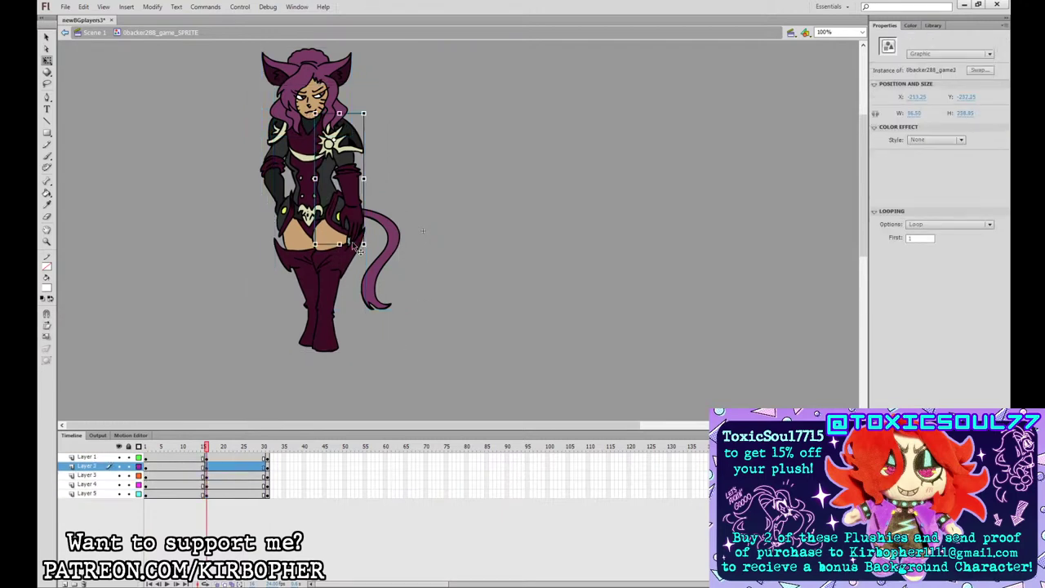
left_click_drag(355, 245, 358, 245)
left_click(281, 176)
left_click_drag(260, 148, 260, 149)
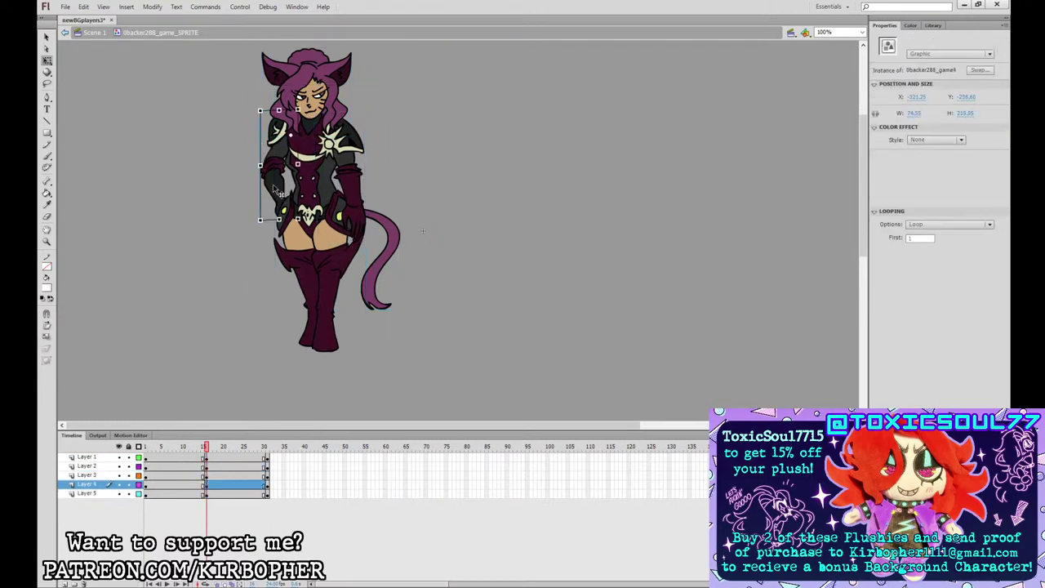
left_click_drag(291, 219, 290, 219)
- At frame 16, tilt the head and tail slightly, and lower the head and arms to follow the squashed body
left_click(335, 116)
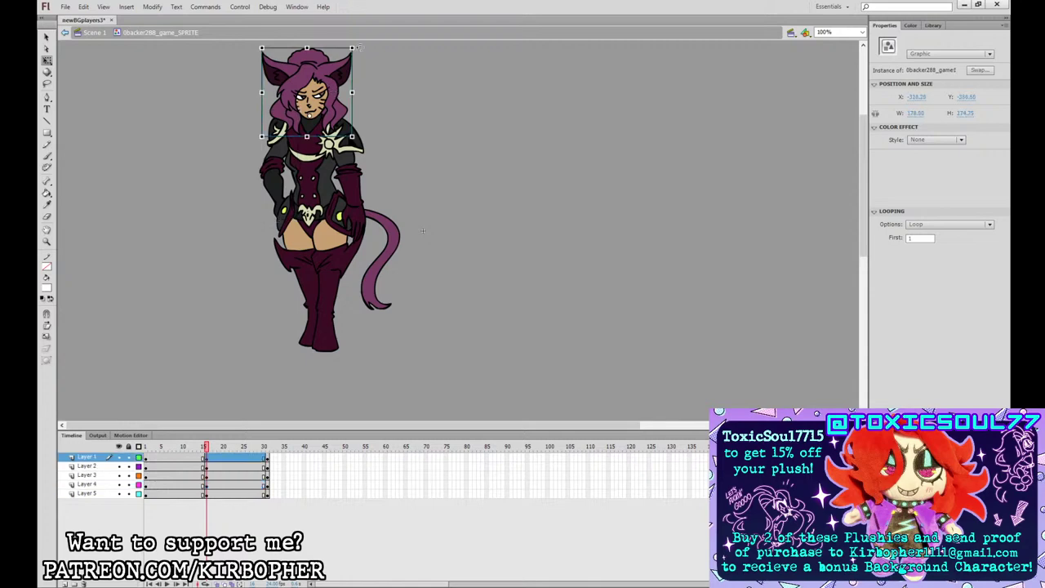
left_click(379, 242)
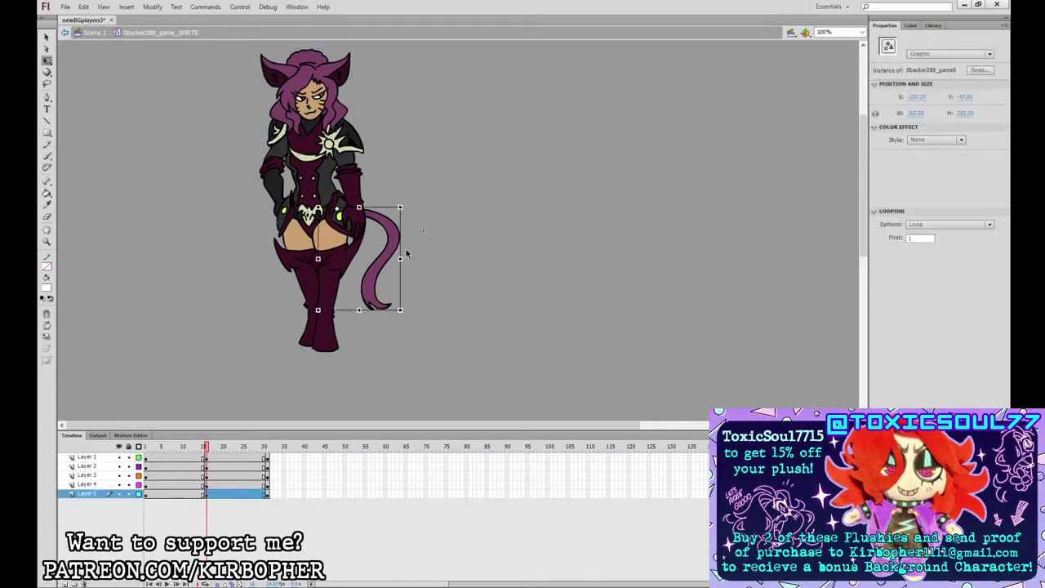
left_click_drag(231, 65, 388, 132)
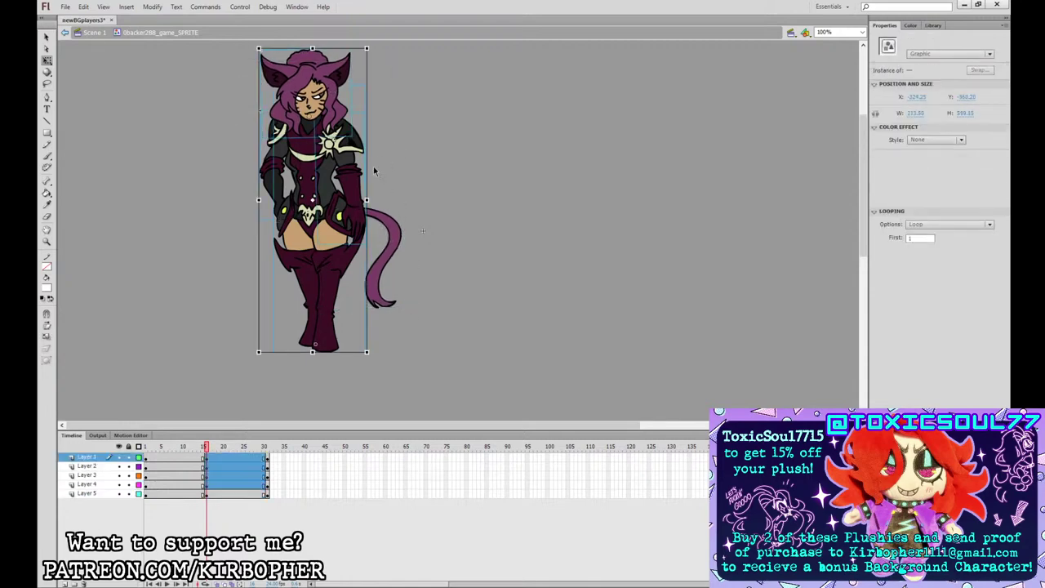
left_click(356, 199)
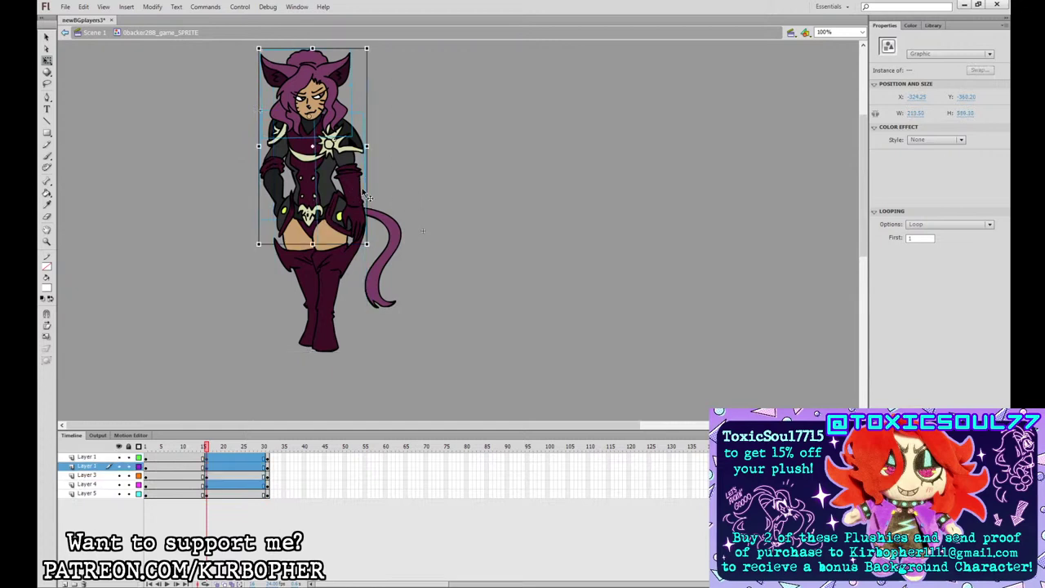
- Apply classic tweens across all five layers between frames 1 and 31, and add keyframes at frame 8
left_click(215, 466)
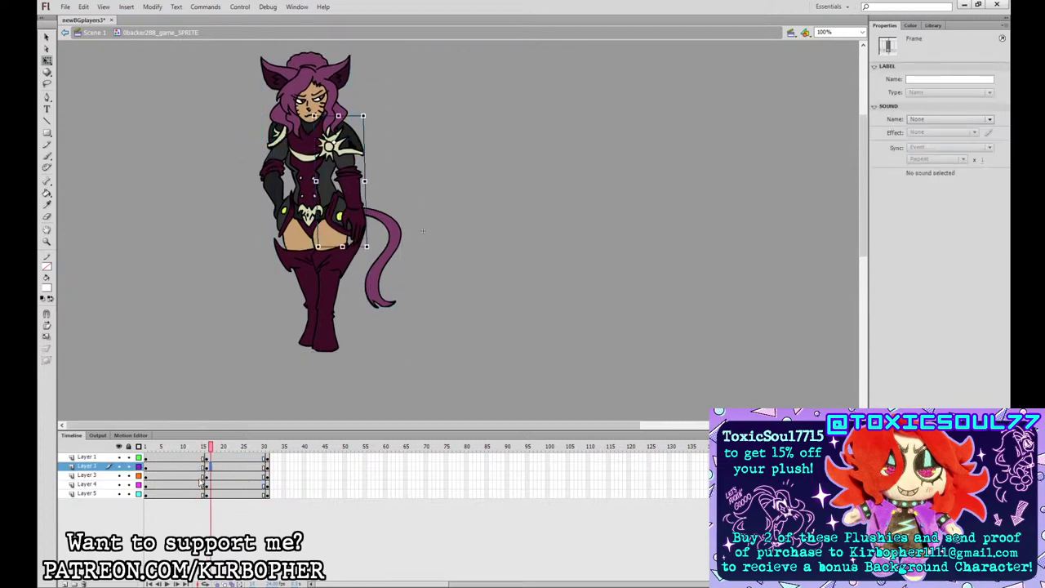
left_click(216, 477, "shift")
left_click_drag(202, 491, 174, 494)
left_click(282, 225)
left_click(206, 459)
key("F6")
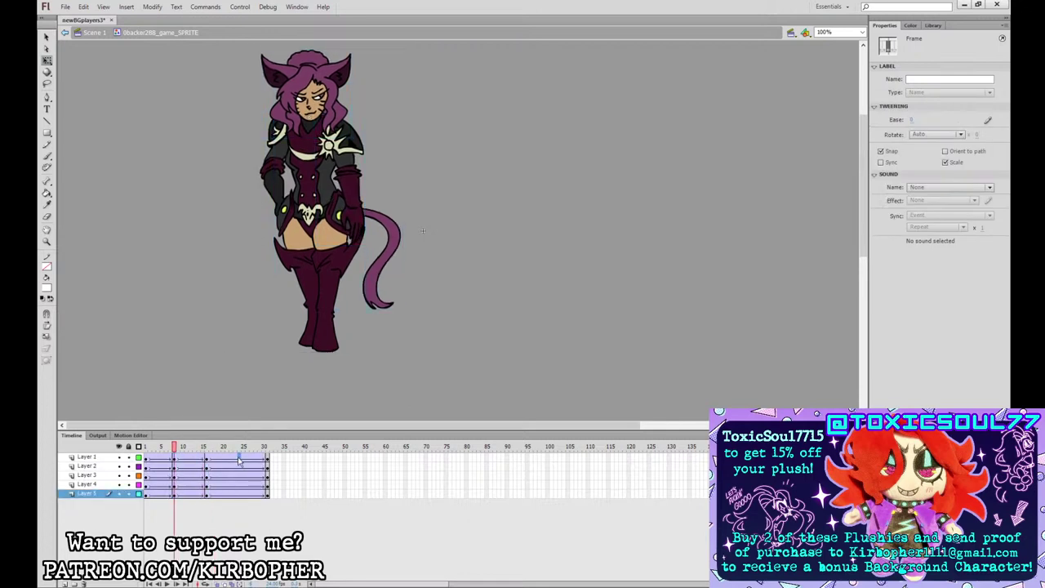
- Add keyframes at frame 24 on all five layers
left_click_drag(237, 459, 238, 493)
key("F6")
left_click(252, 466)
key("ctrl+z")
left_click_drag(236, 454, 242, 486)
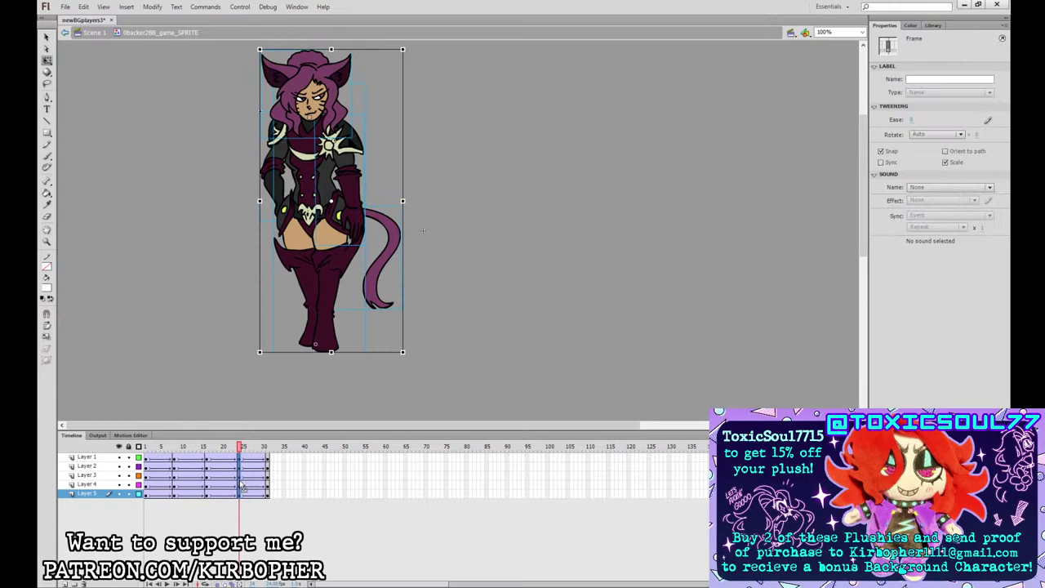
- Set the tweens' ease to -100, except 100 on the spans starting at frames 8 and 24, across all layers
left_click_drag(159, 458, 243, 494)
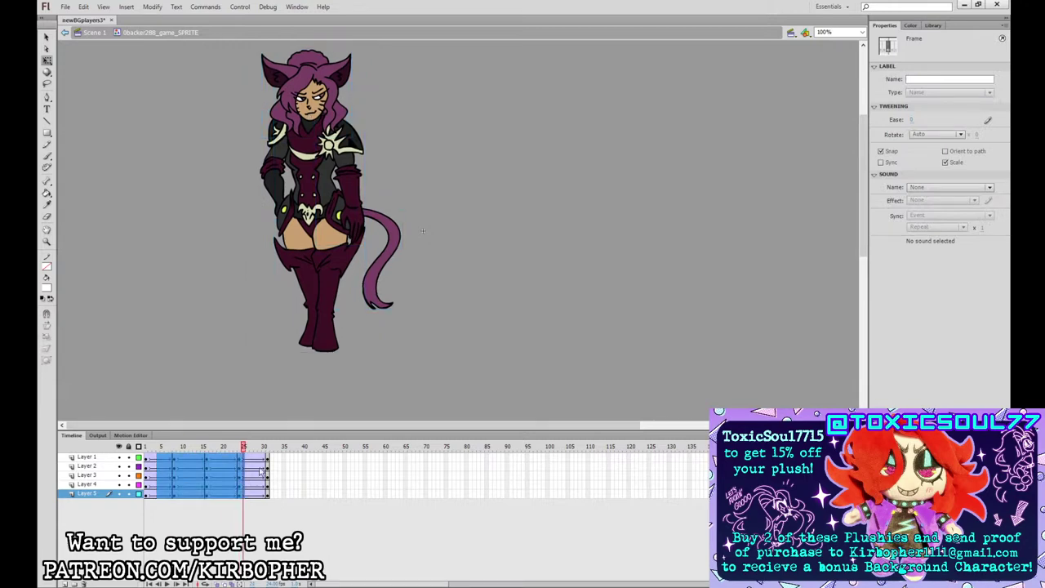
left_click_drag(911, 120, 881, 394)
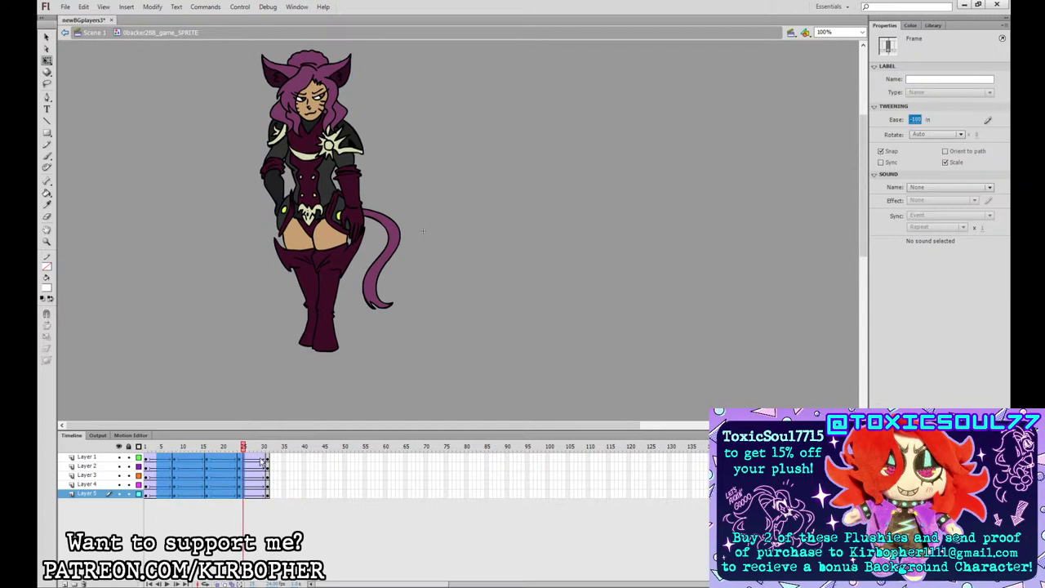
left_click_drag(256, 458, 252, 493)
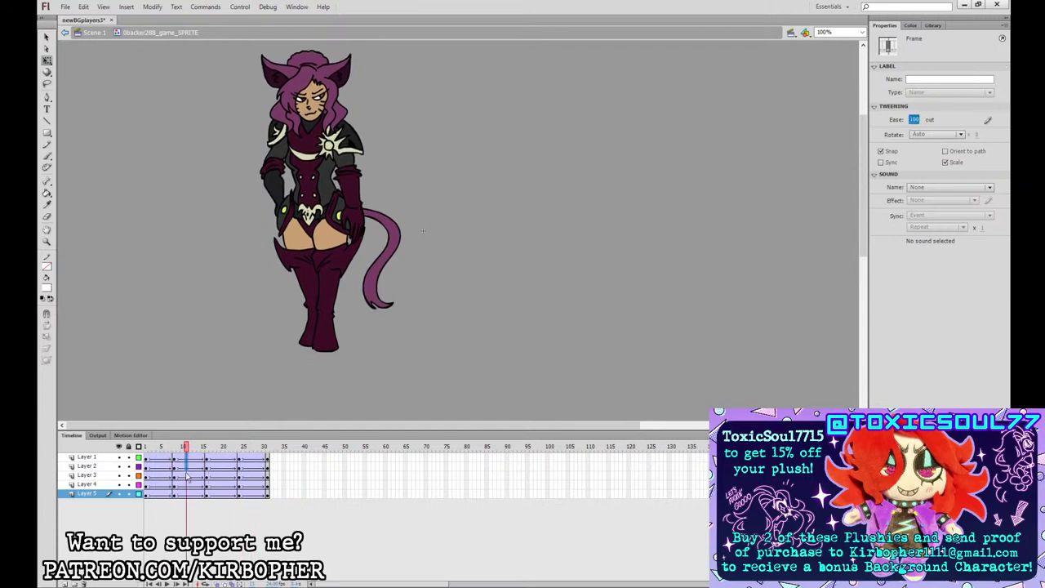
left_click(916, 120)
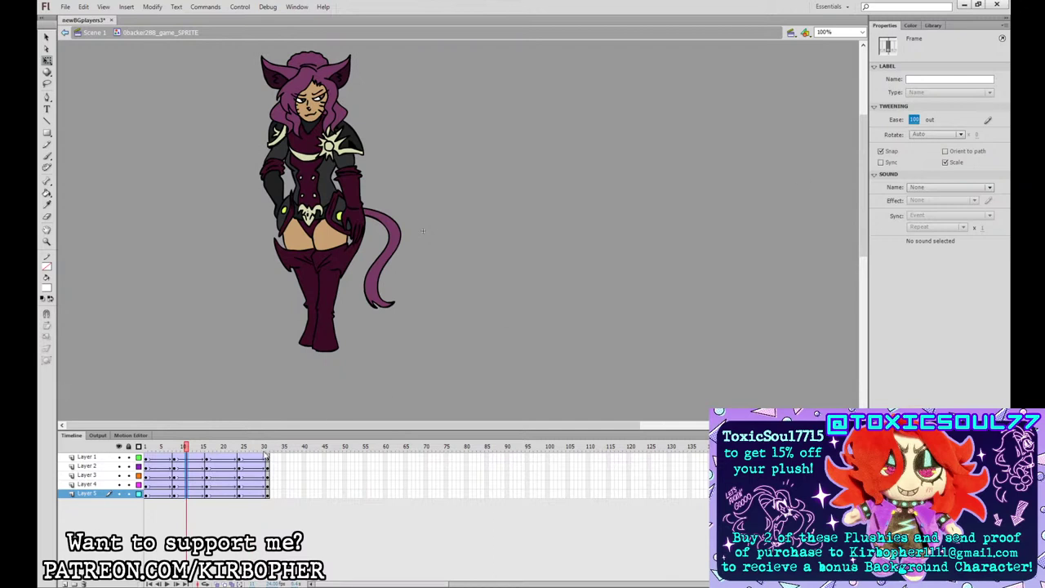
- Convert frames 1 through 30 on all five layers into individual keyframes
left_click_drag(262, 456, 123, 506)
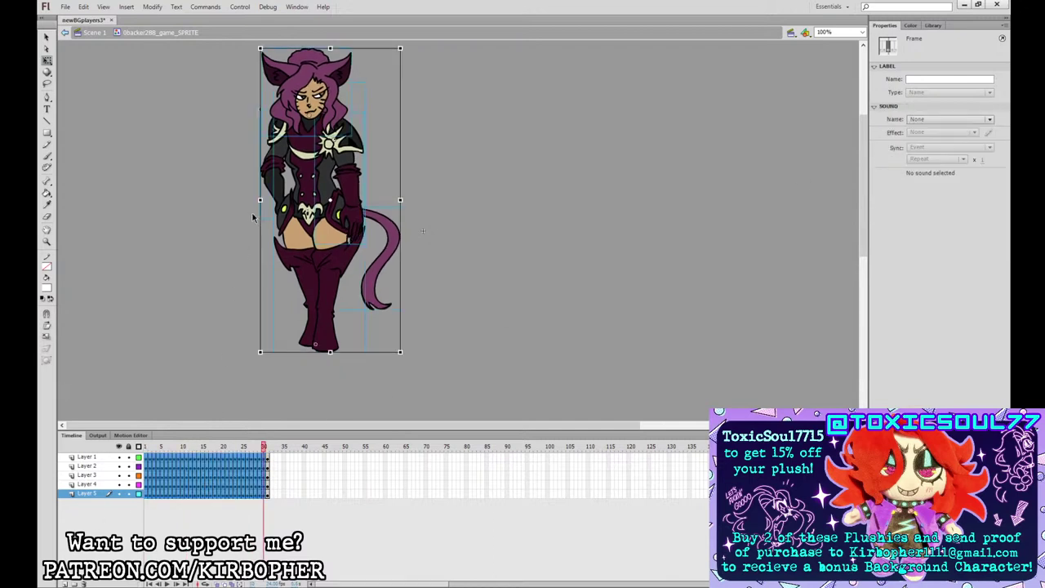
- Clear every second keyframe on all five layers so each pose of the breathing loop holds for two frames
left_click(181, 511)
left_click_drag(157, 458, 157, 495)
left_click_drag(153, 458, 154, 495)
key("shift+F6")
left_click_drag(171, 457, 203, 495)
key("shift+F6")
key("shift+F6")
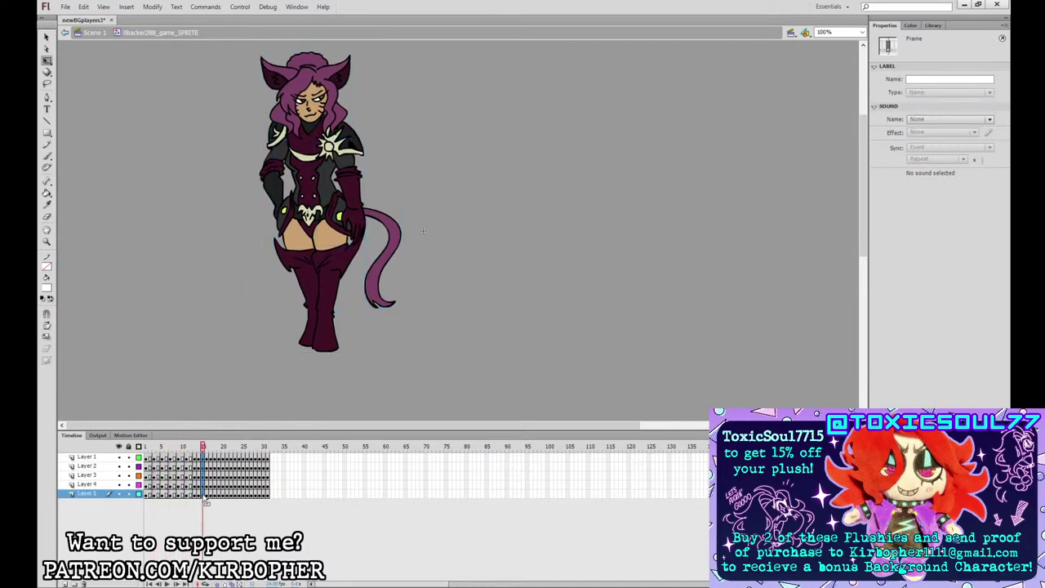
key("shift+F6")
left_click(207, 496)
key("ctrl+z")
left_click_drag(207, 458, 258, 495)
key("shift+F6")
key("shift+F6")
key("shift+F6")
left_click(237, 494)
left_click(253, 458)
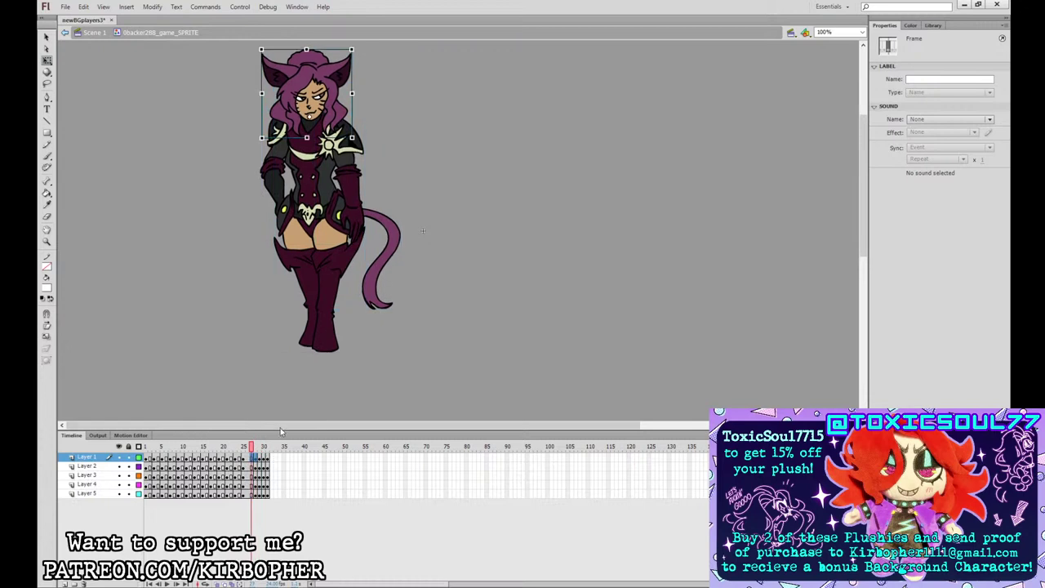
left_click_drag(252, 458, 252, 495)
- Remove the extra frame after frame 30 on all five layers and play back the breathing loop
mouse_move(268, 458)
left_mouse_down()
mouse_move(268, 495)
mouse_move(285, 457)
left_mouse_up()
key("shift+F5")
left_click(487, 352)
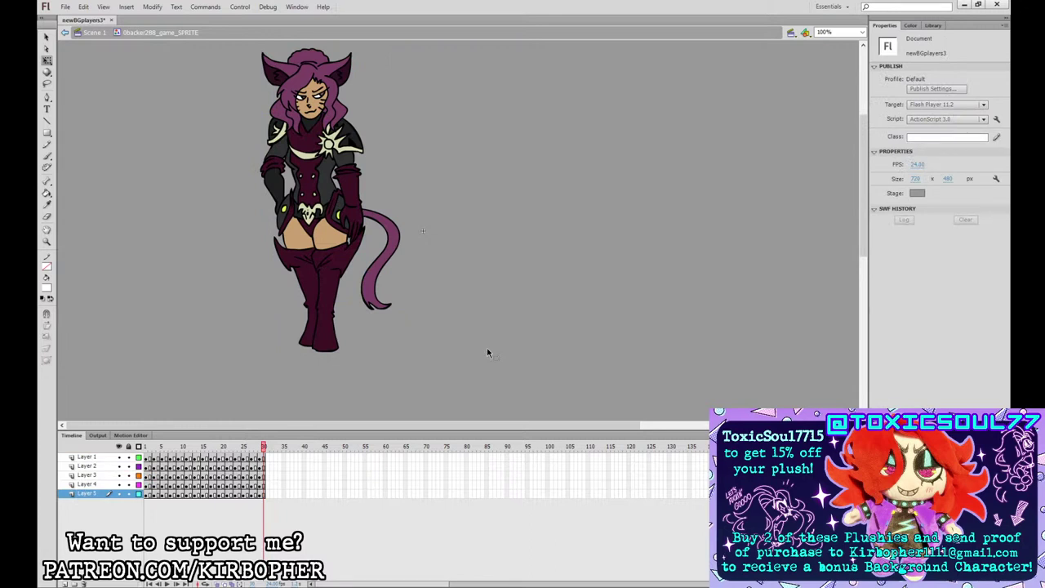
key("Return")
- Return to Scene 1 and place the cat-eared woman's sprite on Layer 9 by swapping a copy of the backer287 sprite instance
left_click(94, 31)
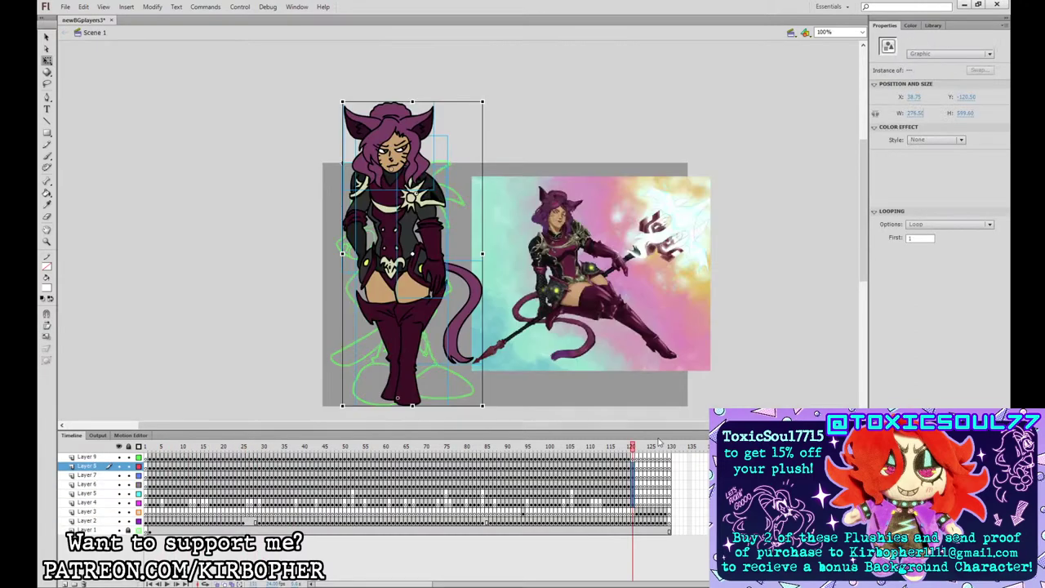
left_click(629, 459)
left_click(633, 454)
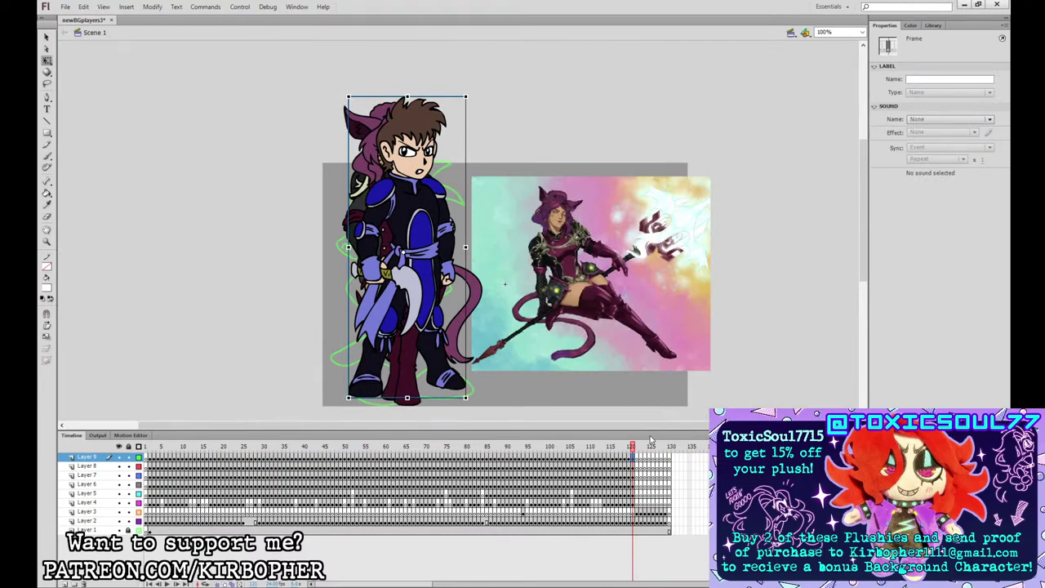
left_click(419, 203)
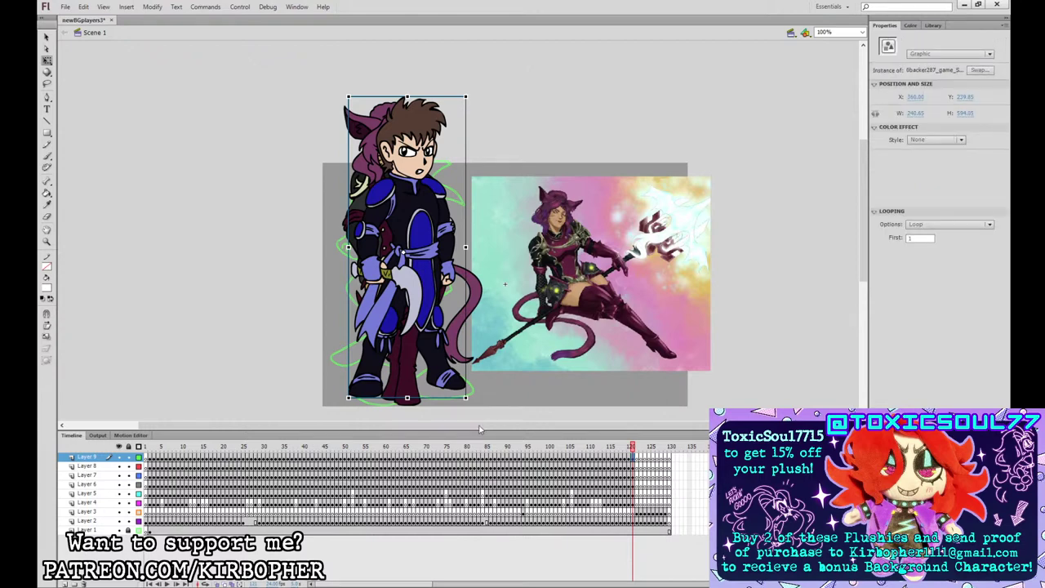
key("ctrl+z")
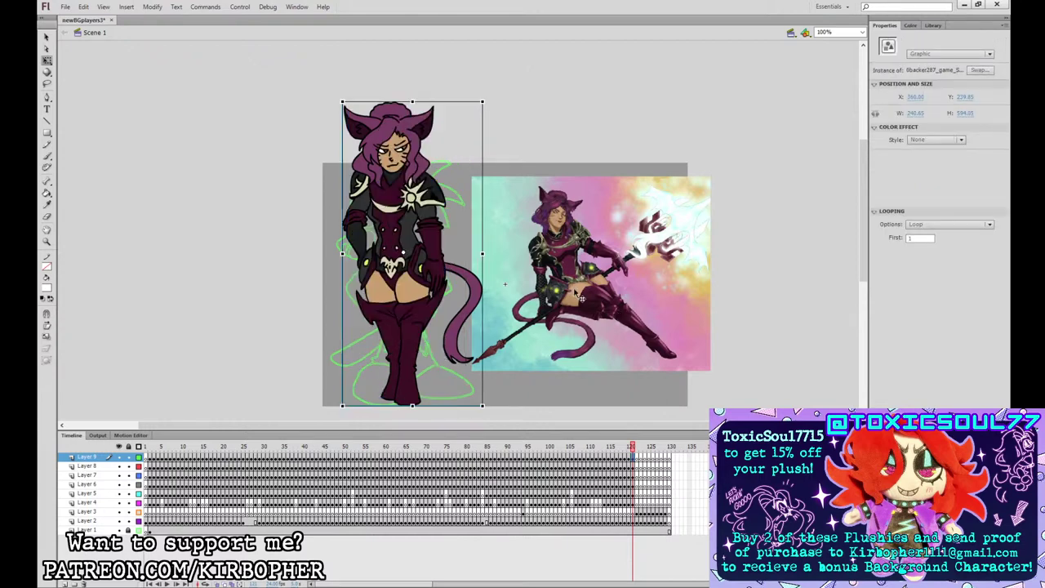
- On Layer 8 in the next character's frame, brush the black outline of the spiky hair over the orange sketch
left_click(638, 502)
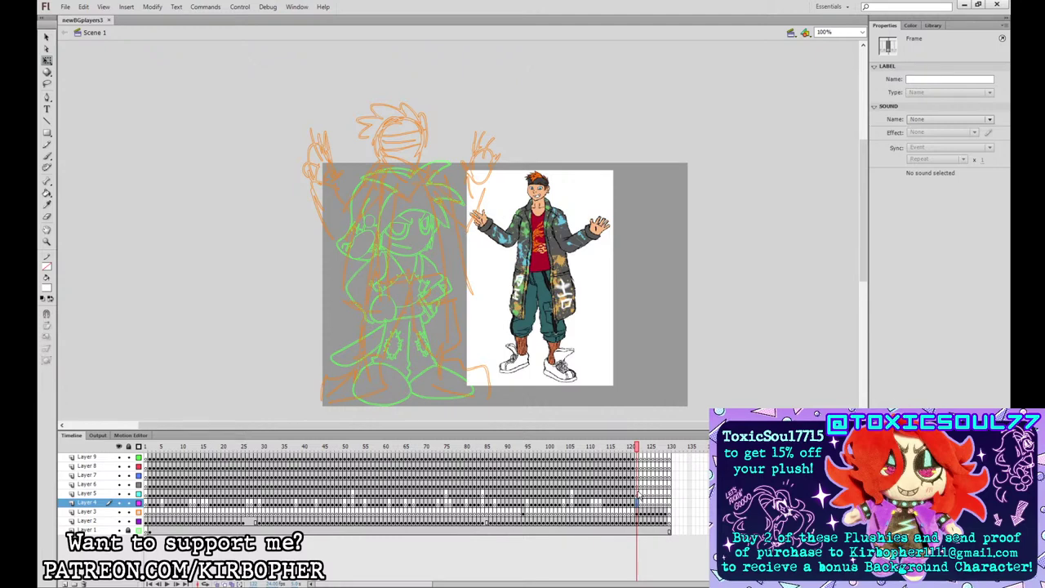
left_click(637, 467)
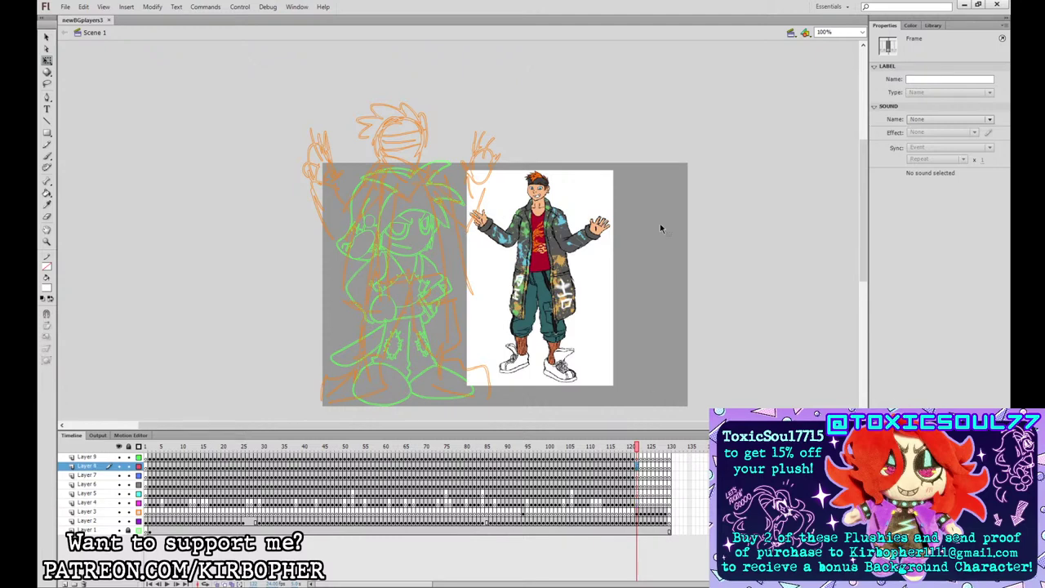
left_click(661, 227)
key("ctrl+equal")
left_click_drag(693, 168, 776, 401)
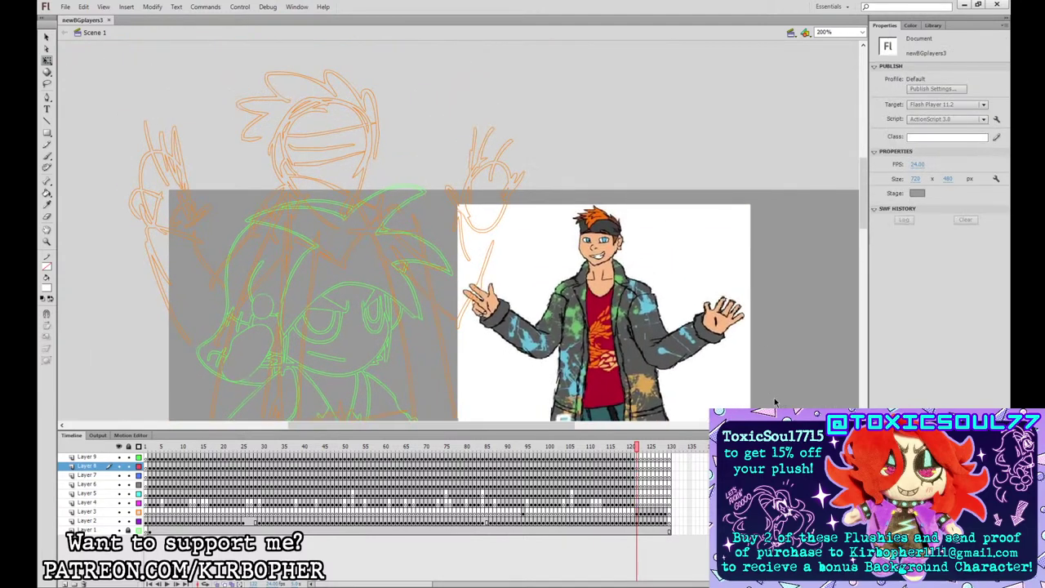
left_click(47, 155)
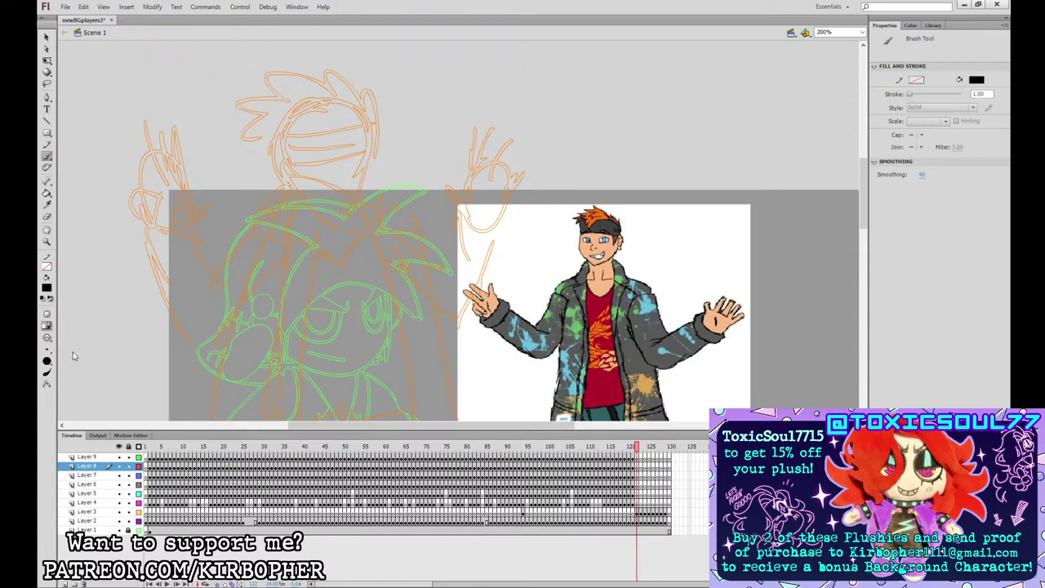
left_click(638, 465)
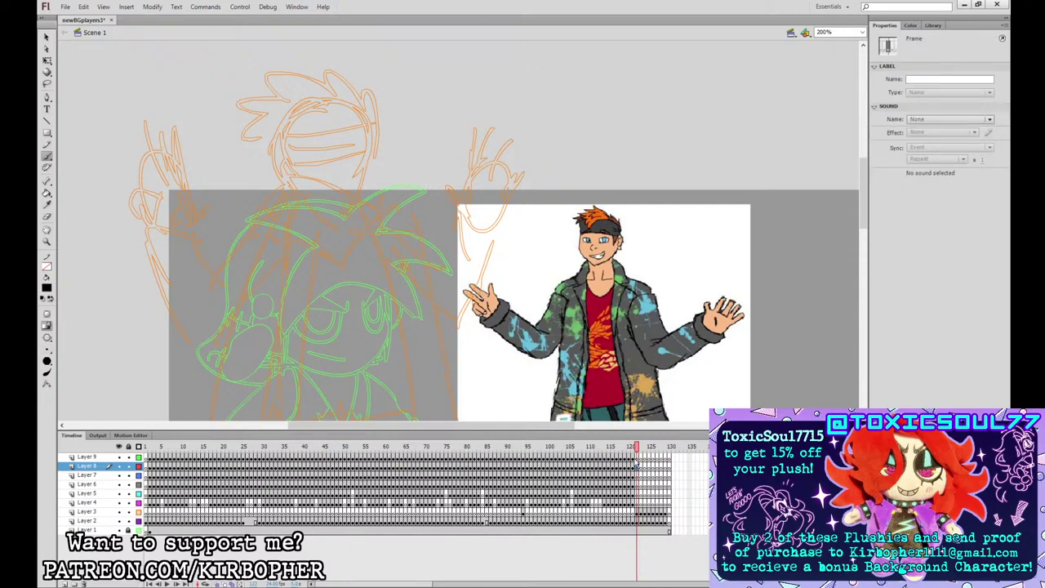
mouse_move(310, 131)
left_mouse_down()
mouse_move(353, 167)
mouse_move(371, 116)
left_mouse_up()
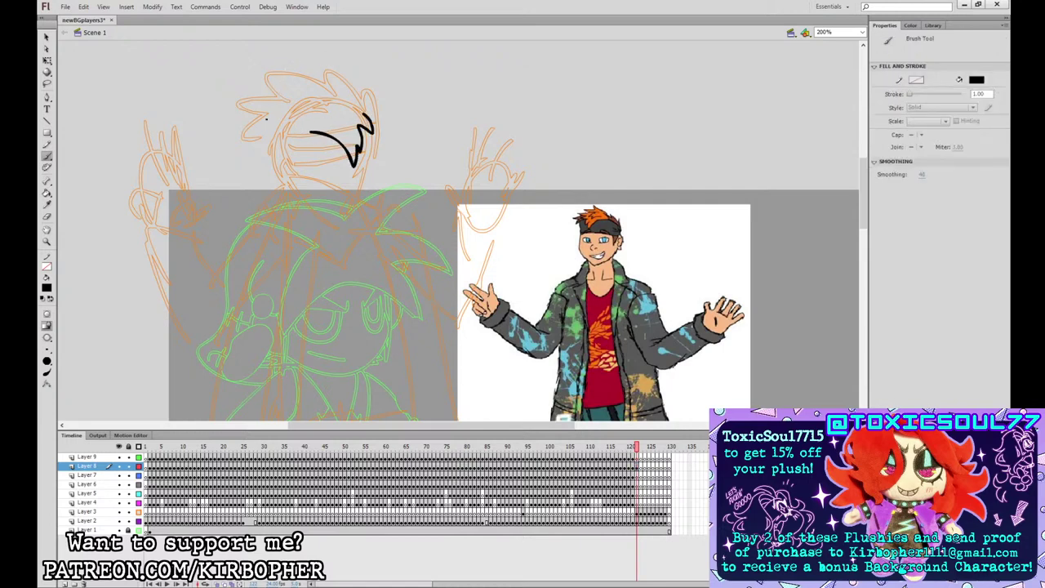
mouse_move(262, 129)
left_mouse_down()
mouse_move(323, 58)
mouse_move(326, 78)
mouse_move(381, 72)
mouse_move(392, 103)
mouse_move(372, 119)
left_mouse_up()
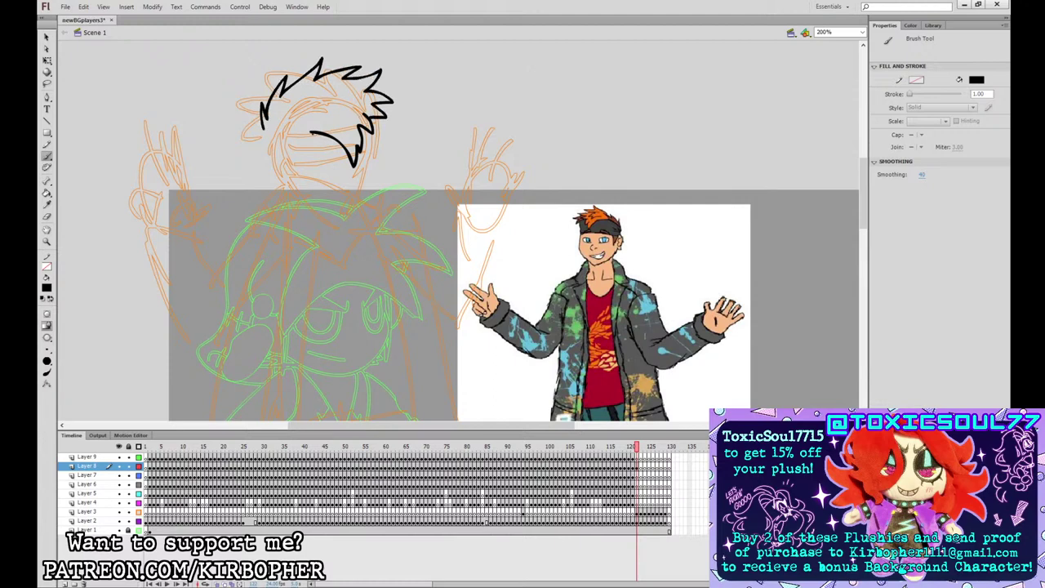
- Outline the headband across the forehead and connect it to the hair's fringe and side tufts
mouse_move(314, 134)
left_mouse_down()
mouse_move(262, 131)
mouse_move(266, 156)
mouse_move(352, 166)
left_mouse_up()
key("ctrl+z")
key("ctrl+z")
mouse_move(263, 129)
left_mouse_down()
mouse_move(319, 134)
mouse_move(338, 159)
mouse_move(350, 155)
left_mouse_up()
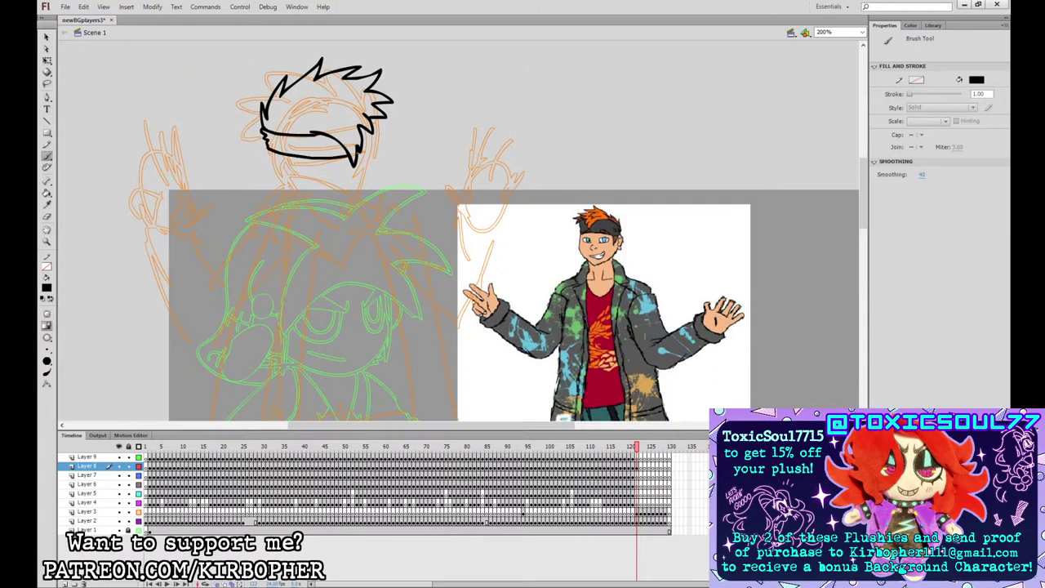
left_click_drag(372, 116, 375, 126)
mouse_move(274, 152)
left_mouse_down()
mouse_move(289, 177)
mouse_move(285, 154)
left_mouse_up()
- Outline the face with its sideburn, jaw and both ears below the headband on Layer 8
left_click(47, 36)
mouse_move(265, 129)
left_mouse_down()
mouse_move(269, 173)
mouse_move(283, 182)
left_mouse_up()
left_click(48, 157)
key("ctrl+z")
mouse_move(268, 147)
left_mouse_down()
mouse_move(272, 181)
mouse_move(287, 183)
left_mouse_up()
key("ctrl+z")
key("ctrl+z")
mouse_move(263, 147)
left_mouse_down()
mouse_move(284, 188)
mouse_move(317, 212)
mouse_move(355, 219)
mouse_move(377, 171)
mouse_move(375, 147)
left_mouse_up()
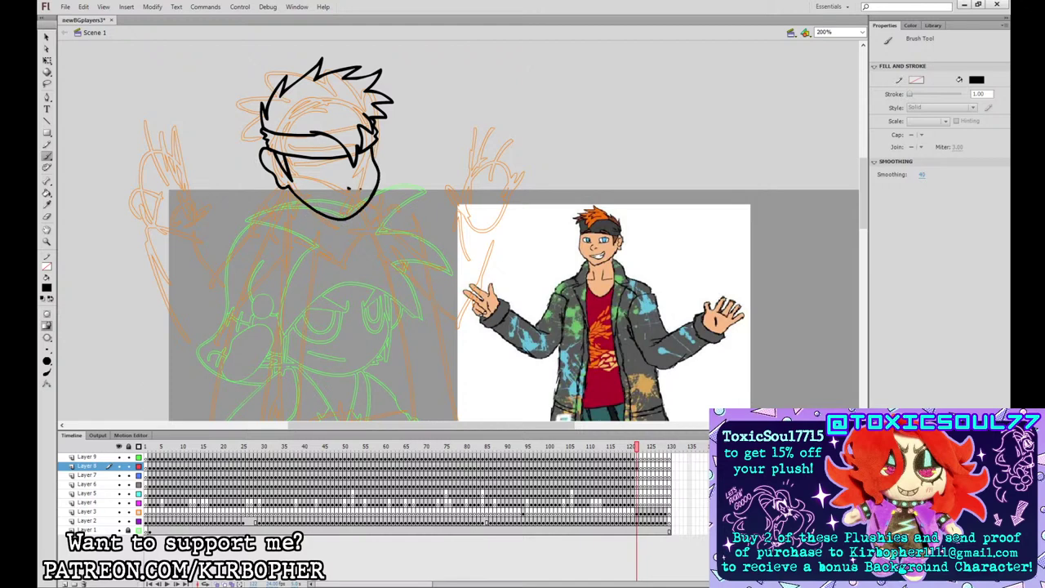
left_click_drag(380, 153, 378, 133)
left_click_drag(276, 155, 272, 175)
- Draw the eyes, eyebrows and open smiling mouth inside the face outline on Layer 8
left_click(635, 467)
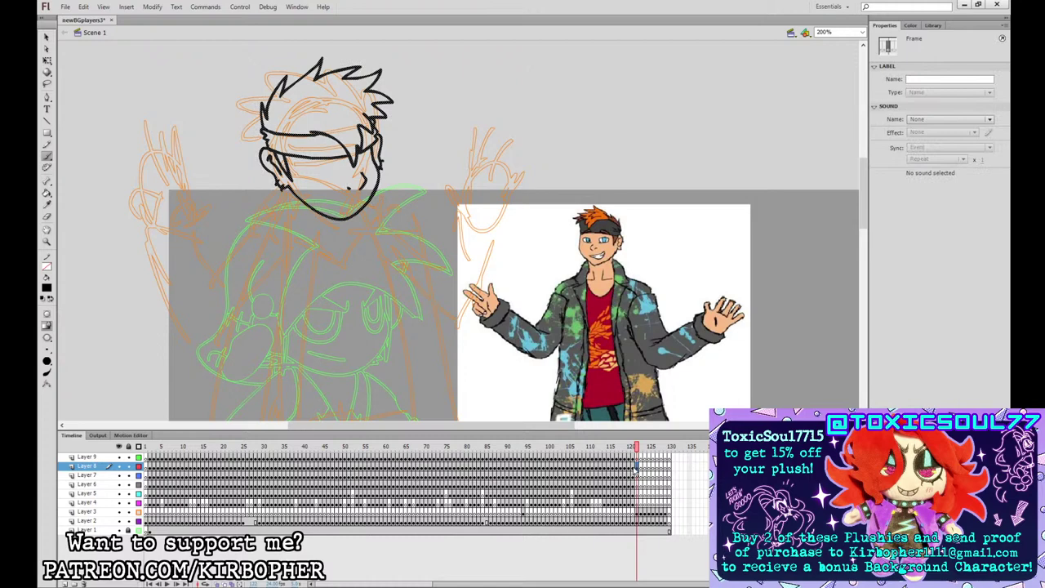
mouse_move(310, 168)
left_mouse_down()
mouse_move(359, 166)
mouse_move(364, 155)
mouse_move(363, 169)
mouse_move(364, 155)
mouse_move(361, 166)
mouse_move(364, 155)
mouse_move(324, 171)
mouse_move(368, 157)
left_mouse_up()
key("ctrl+z")
key("ctrl+z")
key("ctrl+z")
key("ctrl+z")
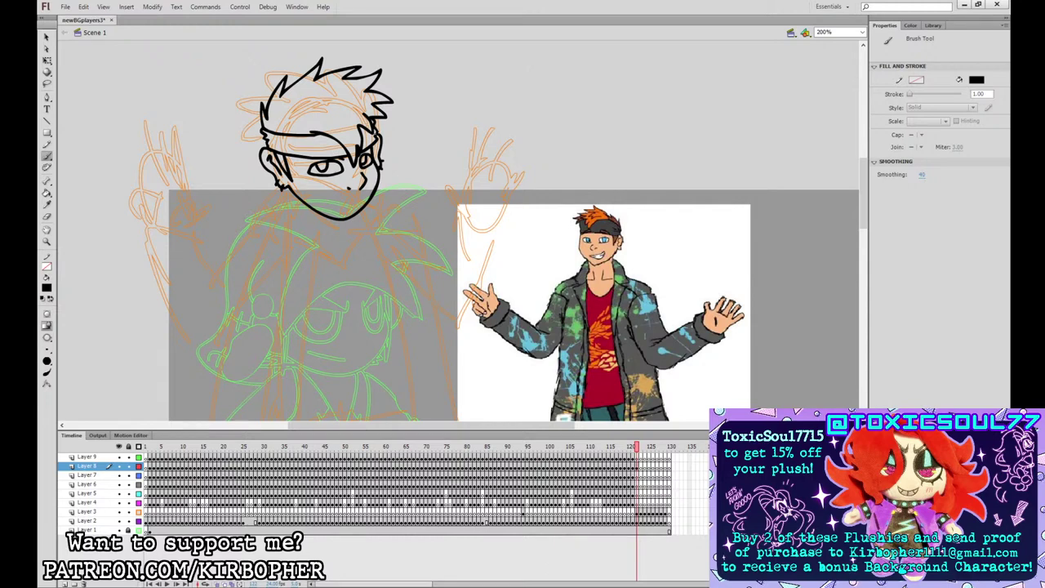
mouse_move(360, 198)
left_mouse_down()
mouse_move(331, 208)
mouse_move(360, 198)
mouse_move(342, 204)
left_mouse_up()
- On Layer 7, outline the raised arm with its two-finger hand sign, cuff and sleeve up to the shoulder
left_click(638, 476)
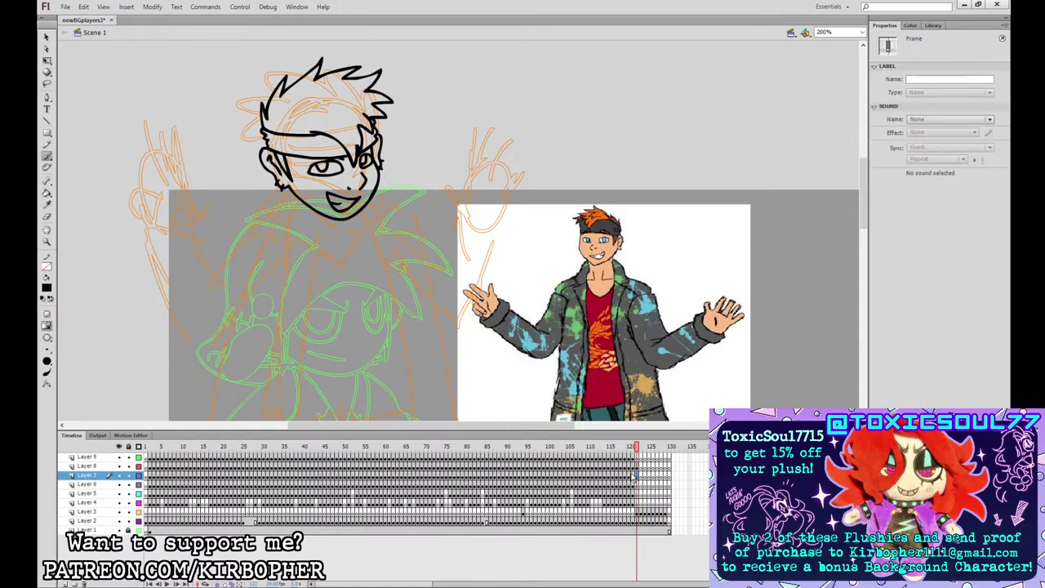
key("ctrl+minus")
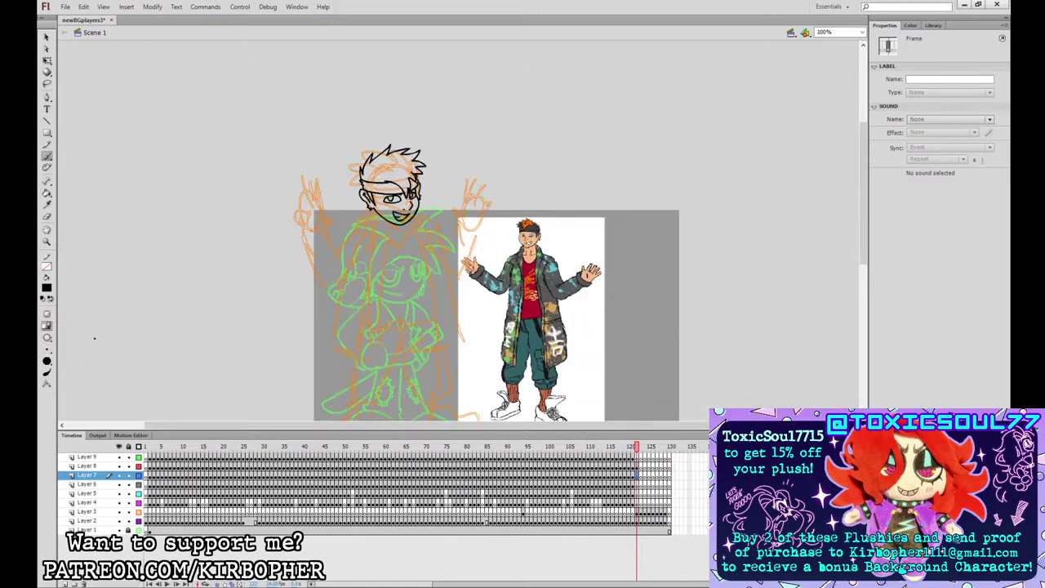
left_click(638, 467)
left_click(637, 476)
mouse_move(324, 226)
left_mouse_down()
mouse_move(316, 179)
mouse_move(325, 214)
mouse_move(303, 185)
mouse_move(310, 204)
mouse_move(299, 217)
mouse_move(326, 219)
mouse_move(304, 221)
mouse_move(314, 214)
mouse_move(328, 232)
mouse_move(303, 243)
mouse_move(327, 233)
mouse_move(333, 245)
mouse_move(319, 265)
mouse_move(330, 282)
mouse_move(357, 268)
left_mouse_up()
key("ctrl+z")
key("ctrl+z")
key("ctrl+z")
key("ctrl+z")
key("ctrl+z")
key("ctrl+z")
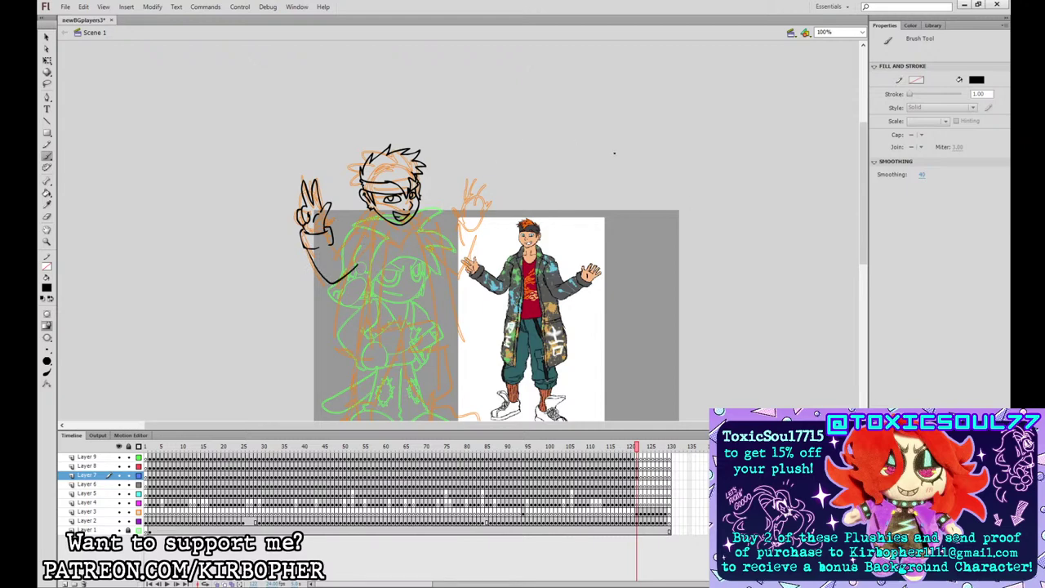
mouse_move(362, 234)
left_mouse_down()
mouse_move(348, 230)
mouse_move(364, 252)
mouse_move(333, 254)
mouse_move(346, 249)
left_mouse_up()
- On Layer 6, outline the long open coat with its flared hem, raised collar and lapels
left_click(636, 483)
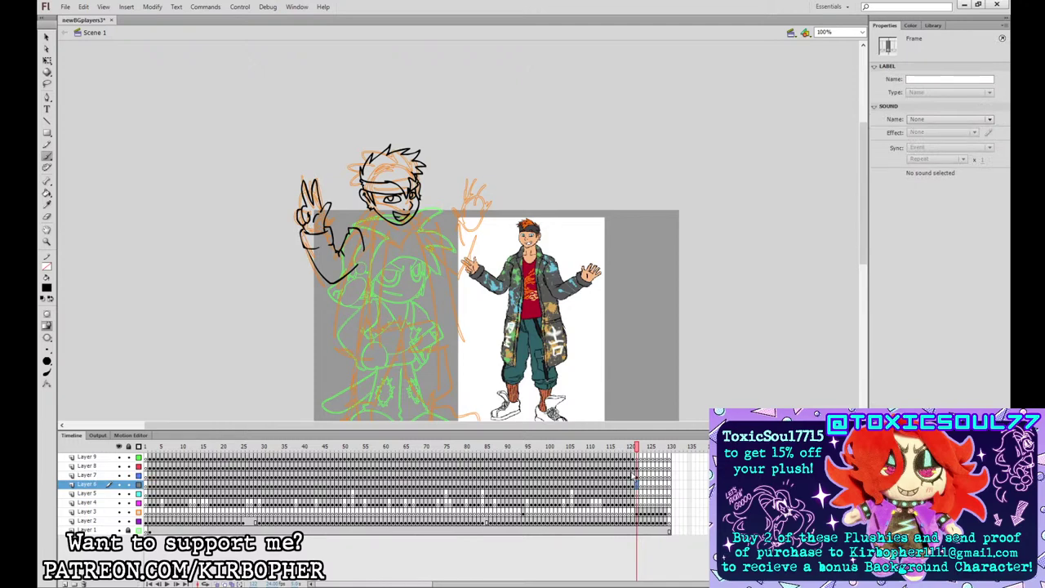
mouse_move(351, 235)
left_mouse_down()
mouse_move(339, 355)
mouse_move(382, 368)
mouse_move(382, 222)
mouse_move(396, 200)
mouse_move(408, 212)
mouse_move(444, 363)
mouse_move(456, 344)
mouse_move(436, 253)
left_mouse_up()
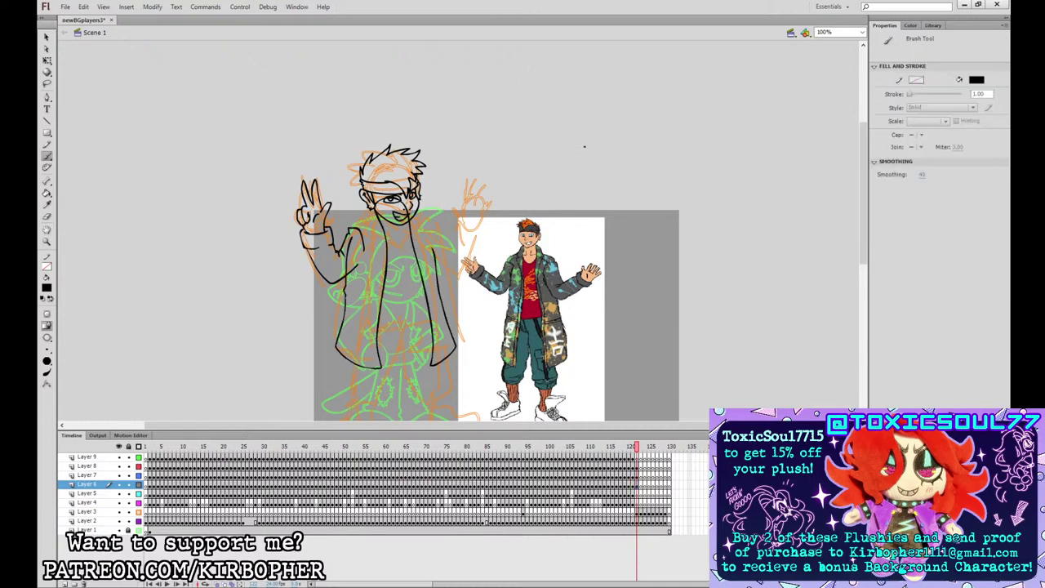
mouse_move(374, 204)
left_mouse_down()
mouse_move(360, 223)
mouse_move(382, 250)
left_mouse_up()
key("ctrl+z")
mouse_move(372, 203)
left_mouse_down()
mouse_move(362, 215)
mouse_move(382, 247)
mouse_move(372, 266)
mouse_move(382, 283)
left_mouse_up()
mouse_move(417, 245)
left_mouse_down()
mouse_move(426, 222)
mouse_move(382, 194)
left_mouse_up()
left_click_drag(425, 278, 419, 239)
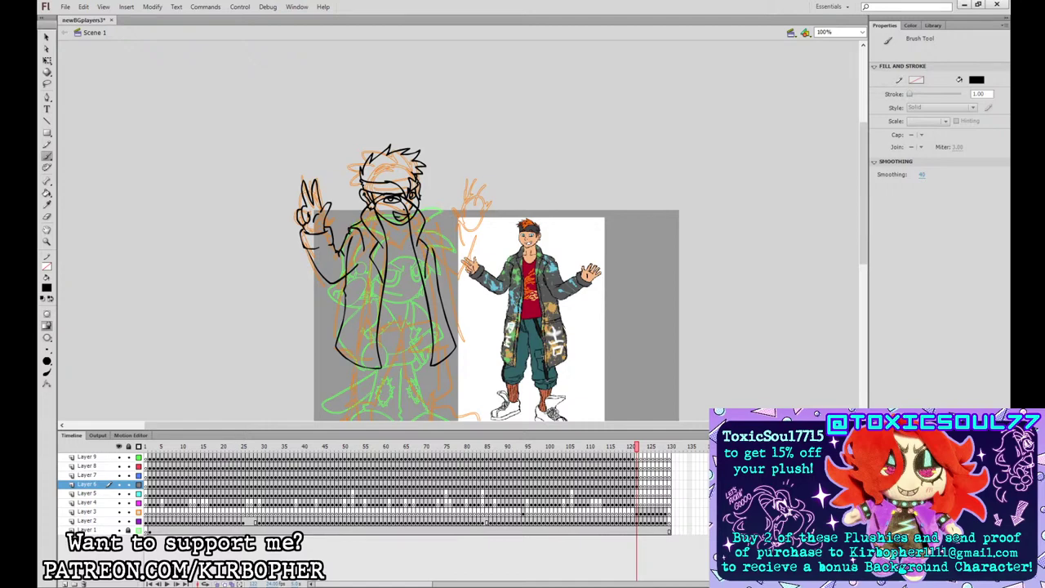
left_click_drag(429, 219, 425, 233)
- Draw the shirt's neckline and lower hem inside the open coat
left_click_drag(378, 328, 430, 318)
key("ctrl+z")
scroll(688, 258, "down", 3)
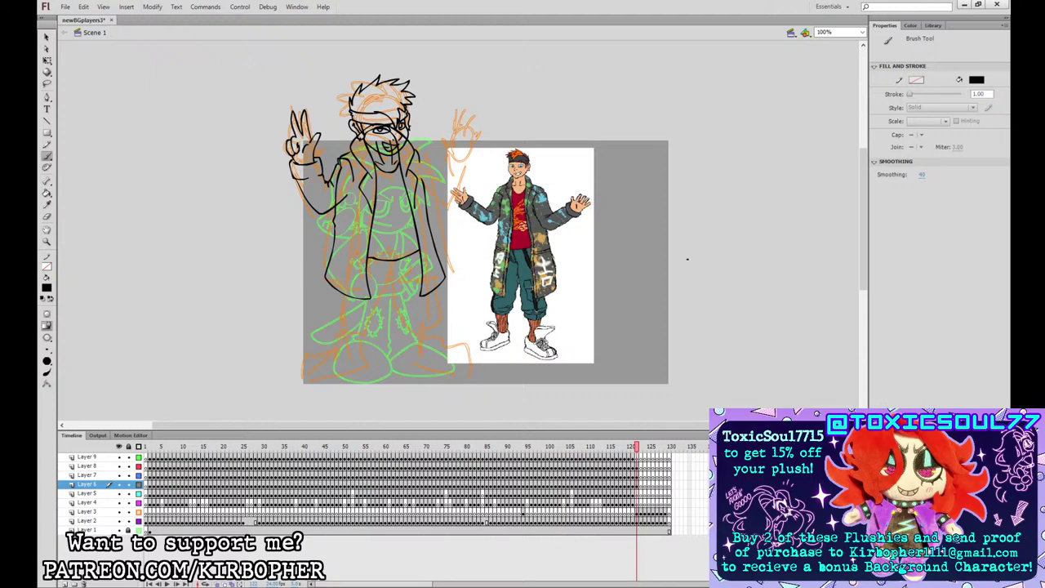
- On Layer 5, outline the baggy cropped trousers with crotch folds, gathered cuffs and a rounded top behind the coat
left_click(636, 492)
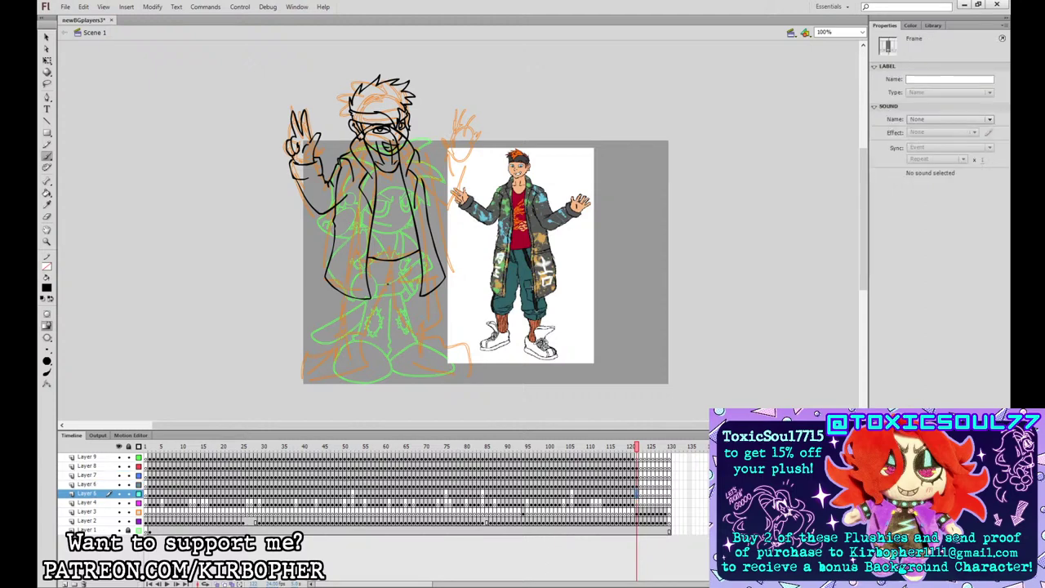
key("b")
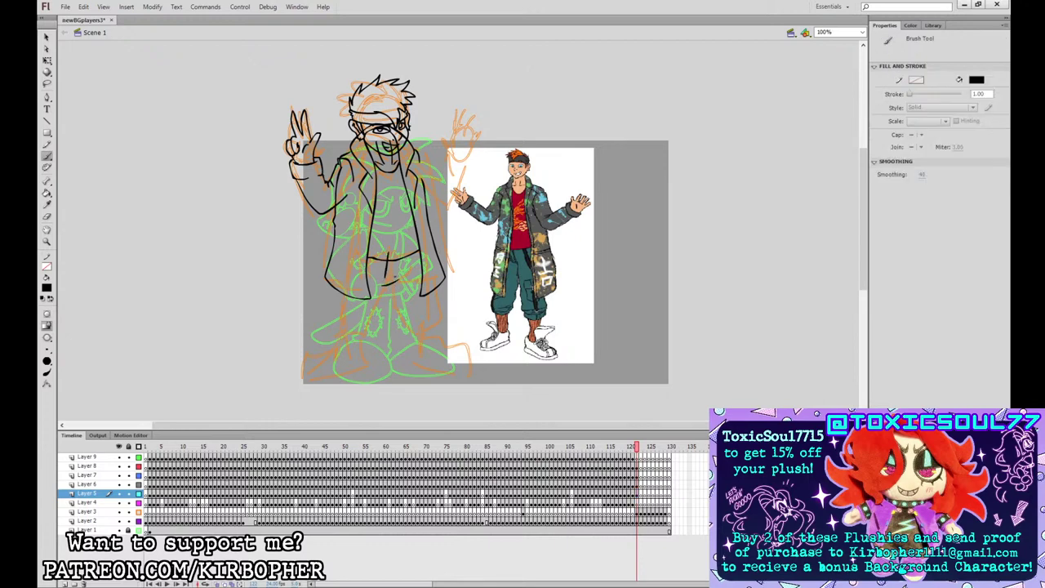
left_click_drag(394, 248, 400, 278)
left_click_drag(353, 248, 335, 333)
key("ctrl+z")
mouse_move(357, 234)
left_mouse_down()
mouse_move(338, 322)
mouse_move(338, 284)
mouse_move(338, 320)
mouse_move(363, 328)
mouse_move(383, 286)
mouse_move(415, 330)
left_mouse_up()
key("ctrl+z")
key("ctrl+z")
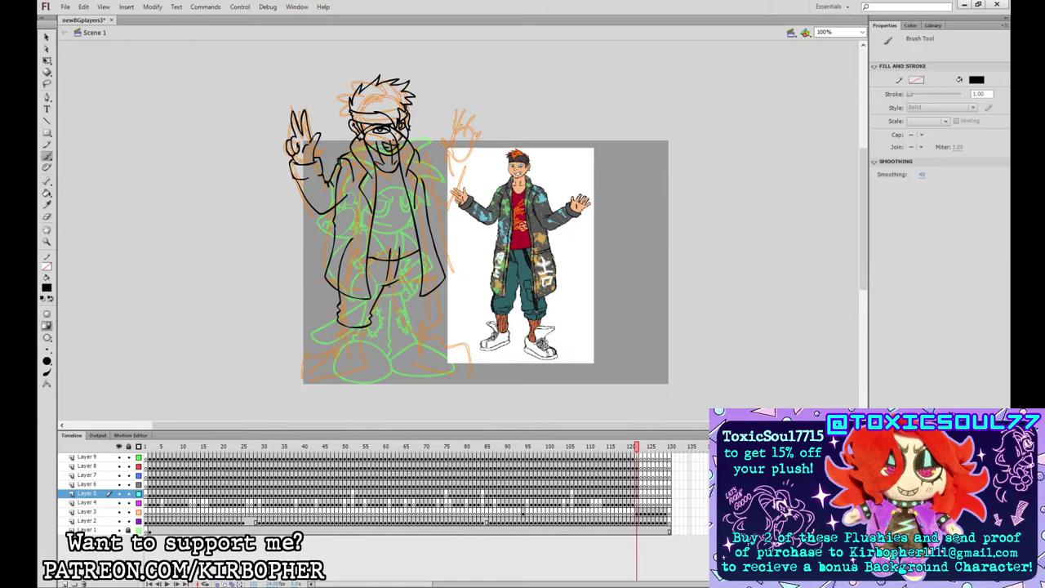
mouse_move(391, 287)
left_mouse_down()
mouse_move(397, 324)
mouse_move(426, 322)
mouse_move(395, 230)
mouse_move(357, 231)
left_mouse_up()
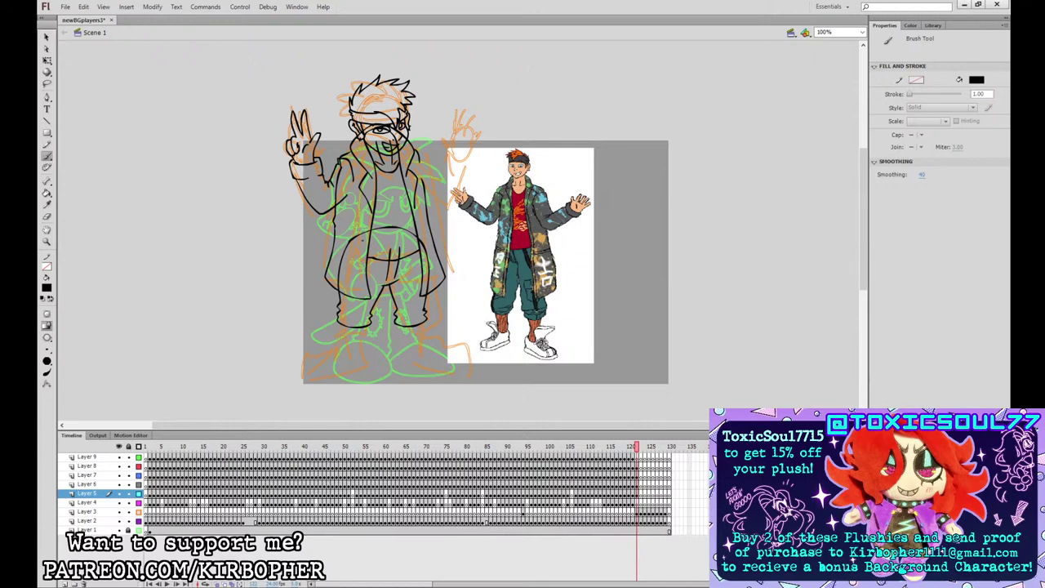
- Draw a long narrow strap down the front of each trouser leg on Layer 5
left_click_drag(361, 239, 359, 319)
key("ctrl+z")
key("ctrl+z")
mouse_move(360, 248)
left_mouse_down()
mouse_move(350, 321)
mouse_move(363, 247)
mouse_move(414, 299)
mouse_move(412, 323)
mouse_move(412, 247)
left_mouse_up()
key("ctrl+z")
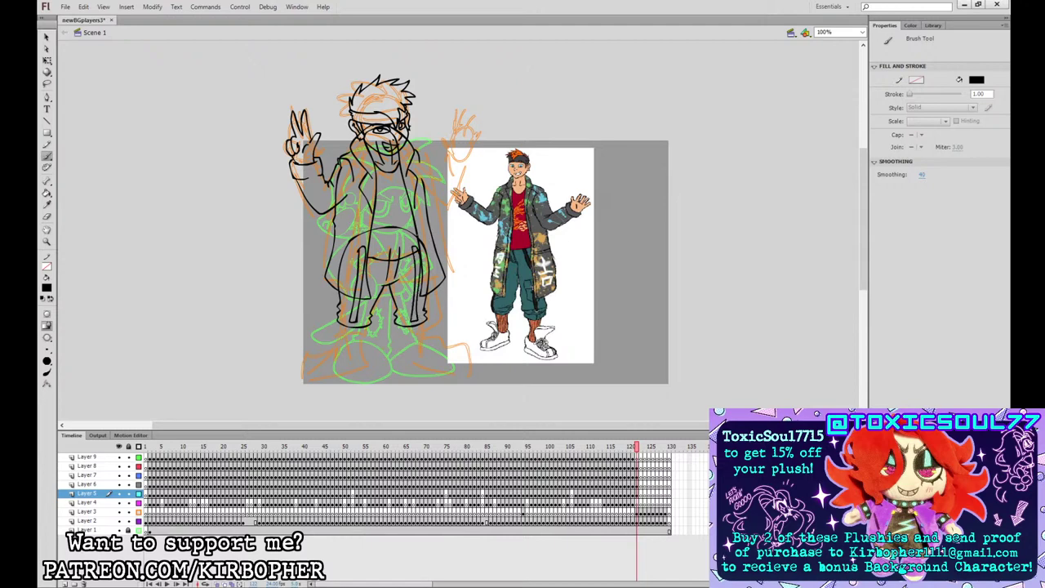
- On Layer 5, add short fold lines just above the gathered cuffs of both trouser legs
left_click(47, 37)
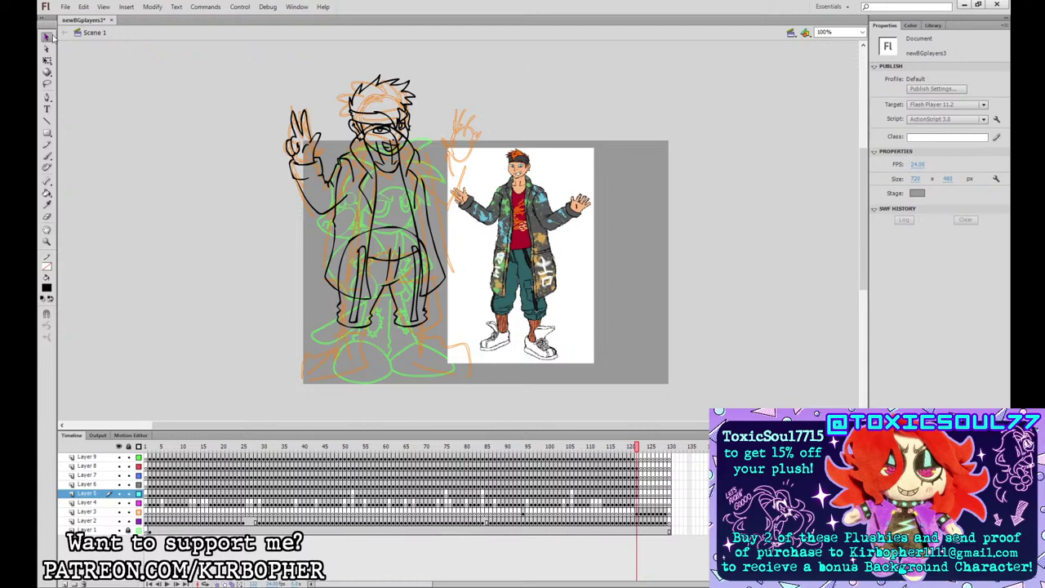
left_click(437, 310)
key("ctrl+equal")
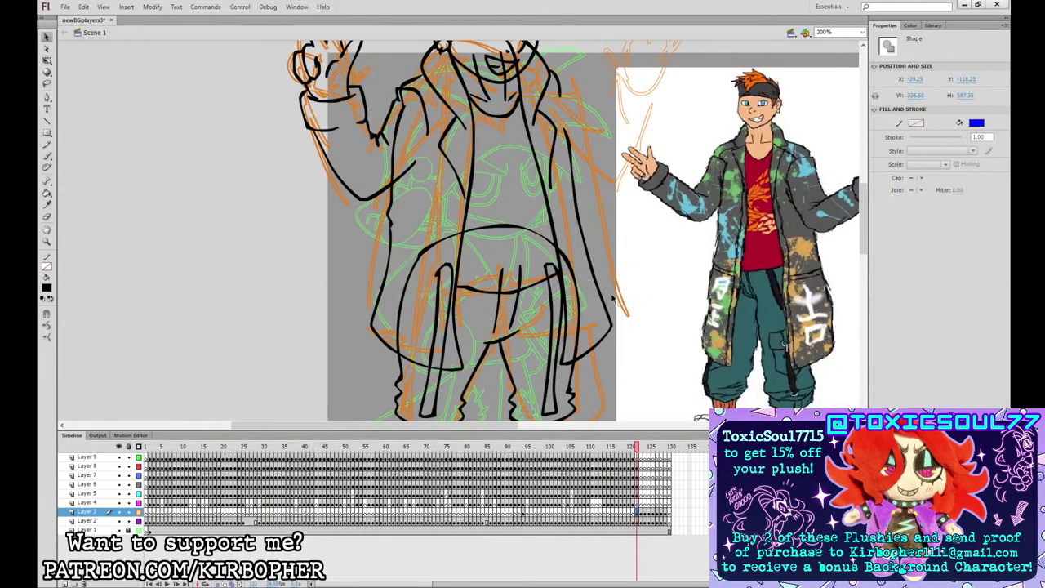
left_click(631, 302)
left_click_drag(629, 304, 599, 208)
left_click_drag(528, 267, 528, 291)
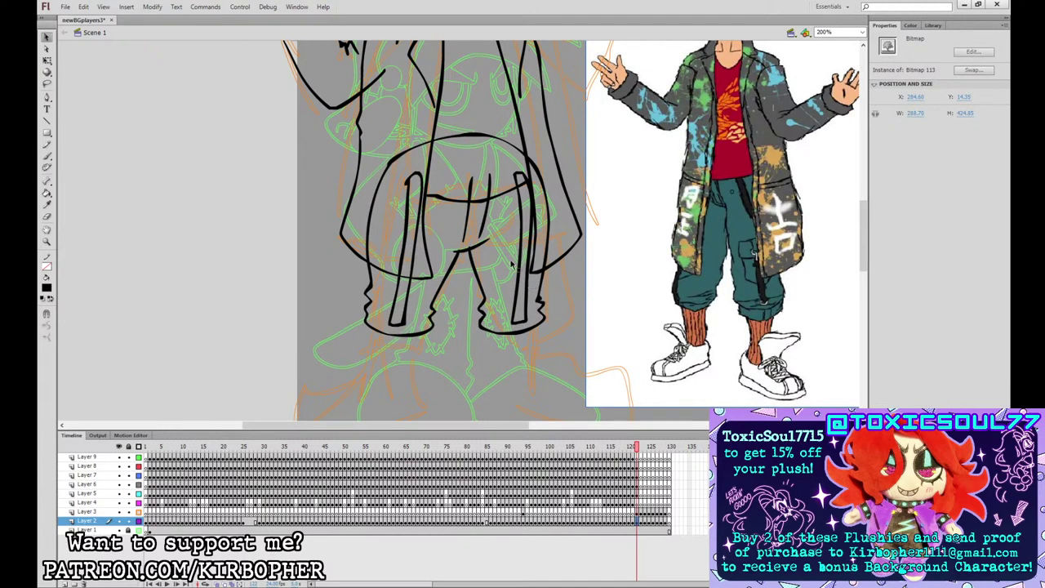
key("ctrl+minus")
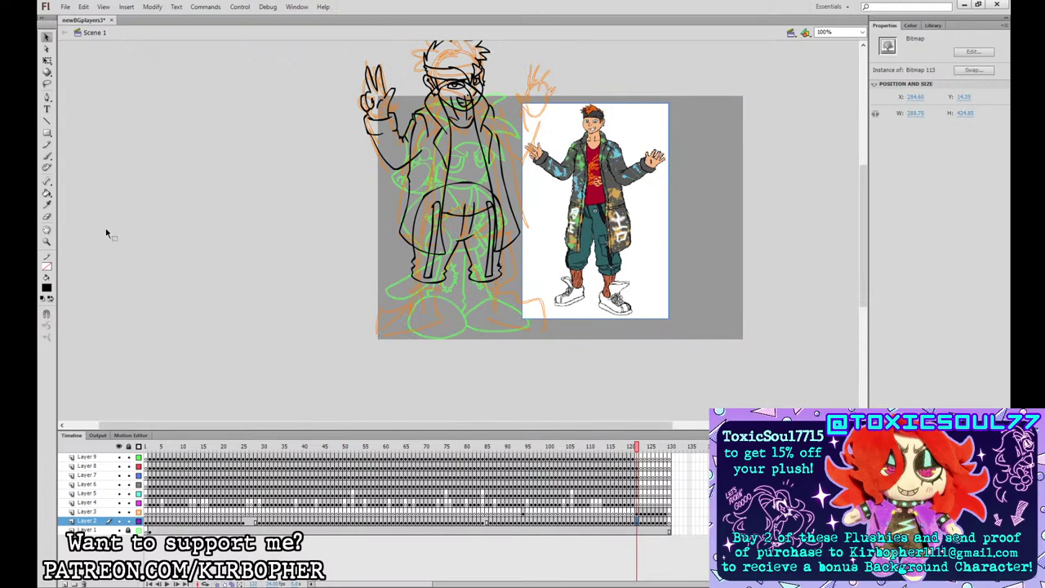
left_click(46, 155)
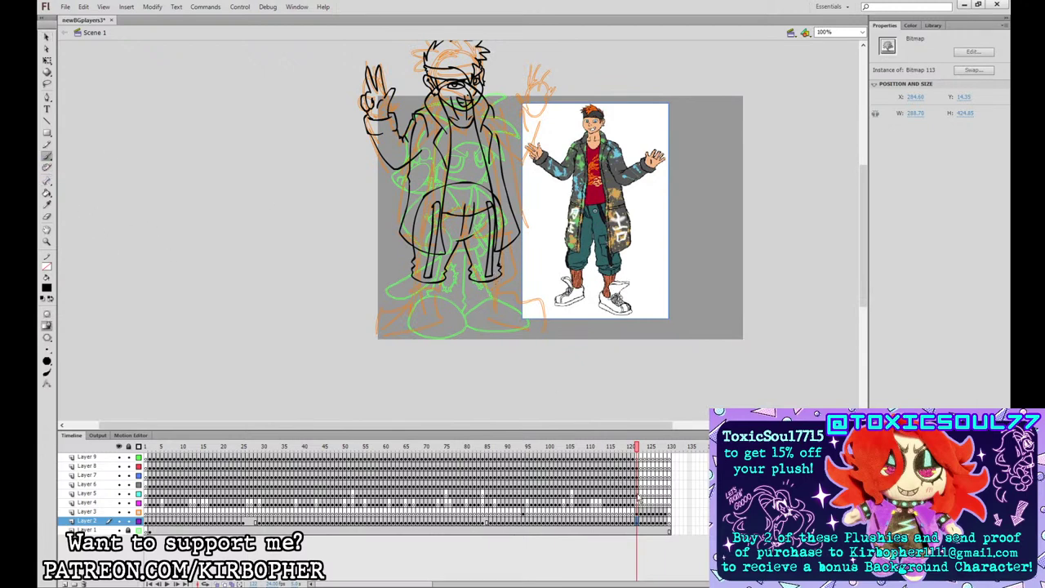
left_click(639, 494)
left_click(423, 271)
left_click_drag(425, 269, 419, 273)
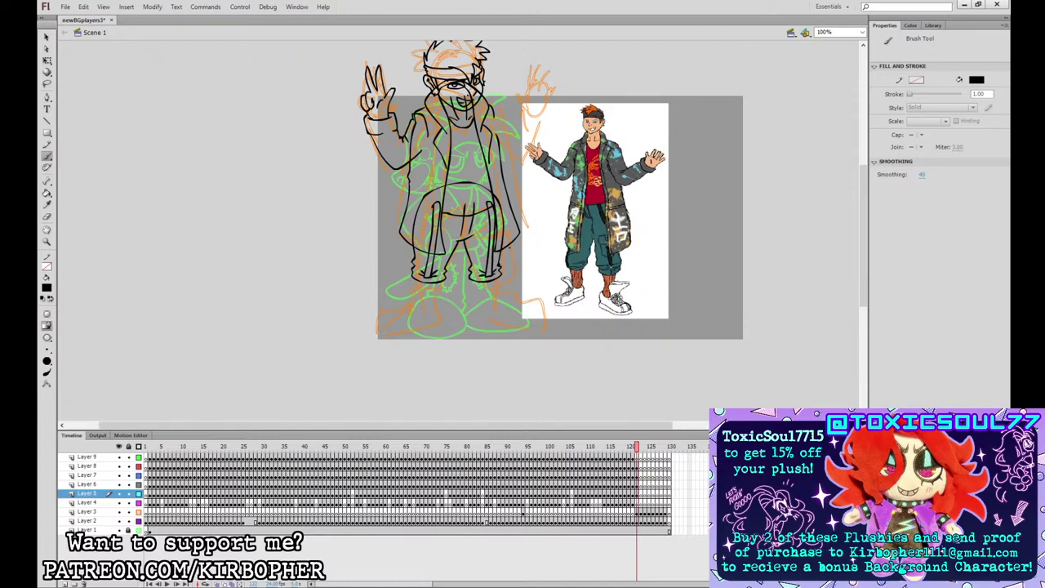
- On Layer 5, outline the ankles and large round-toed high-top shoes with flared tongues below both trouser cuffs
key("v")
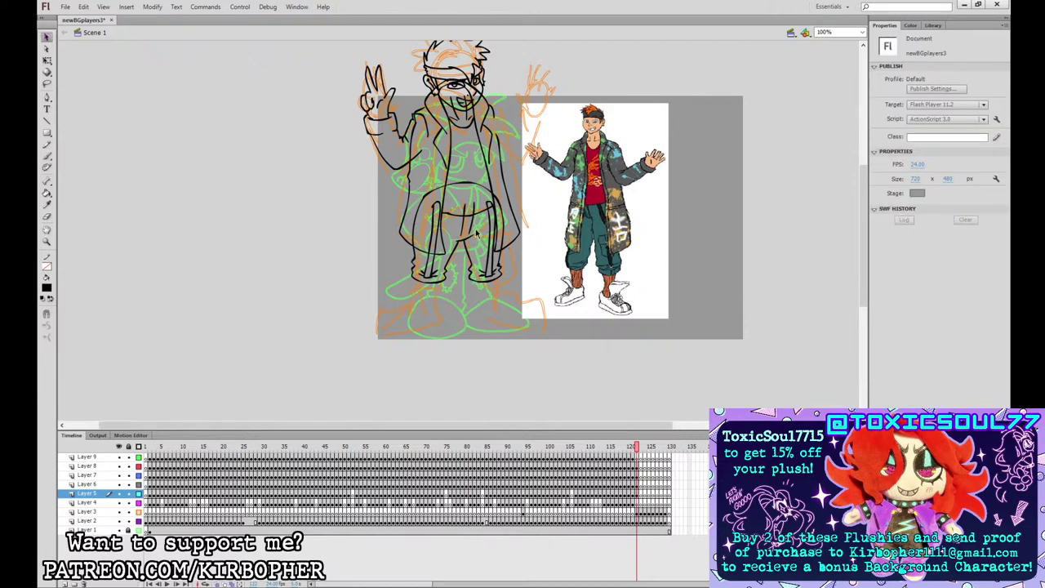
left_click(49, 155)
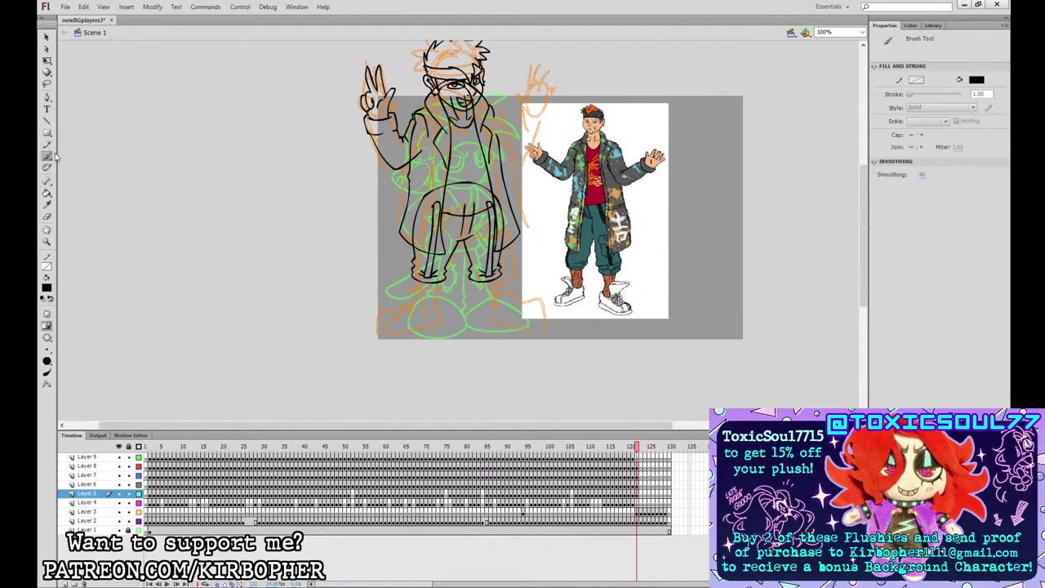
left_click(637, 490)
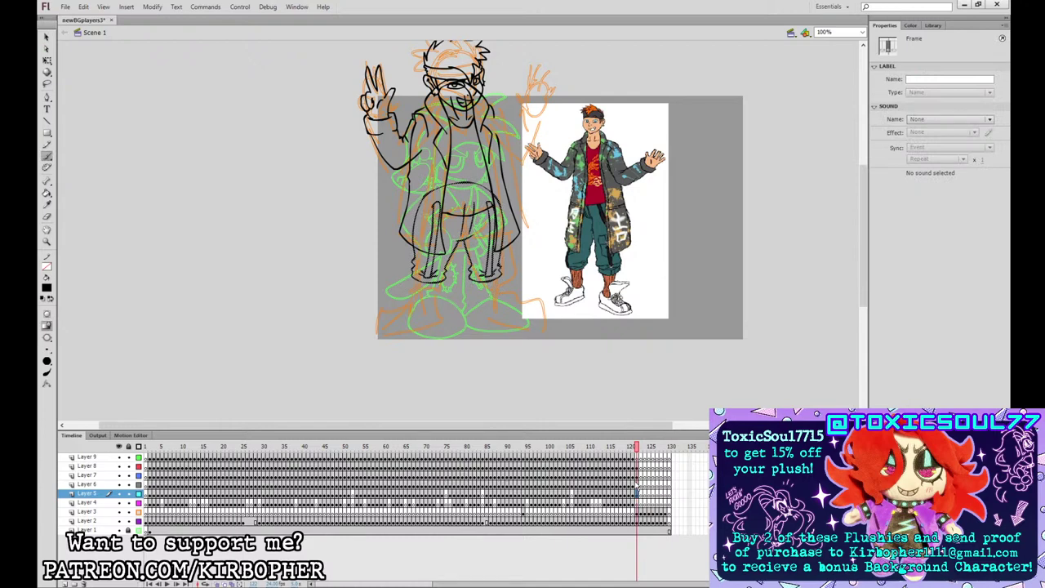
mouse_move(395, 286)
left_mouse_down()
mouse_move(417, 303)
mouse_move(400, 335)
mouse_move(433, 328)
mouse_move(436, 309)
mouse_move(378, 327)
mouse_move(432, 321)
mouse_move(420, 307)
mouse_move(379, 329)
mouse_move(438, 321)
mouse_move(423, 302)
mouse_move(434, 301)
left_mouse_up()
key("ctrl+z")
key("ctrl+z")
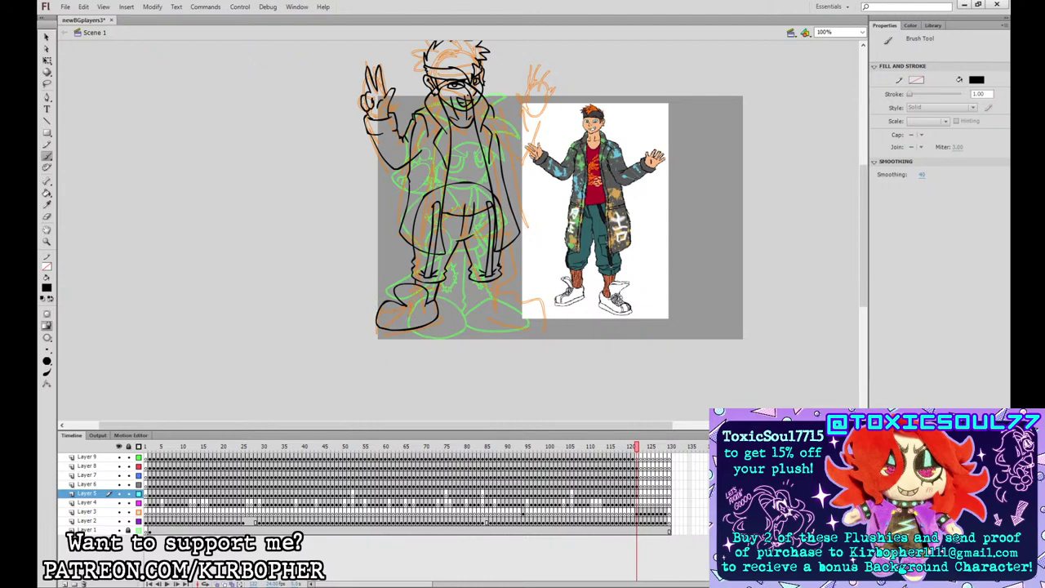
mouse_move(507, 302)
left_mouse_down()
mouse_move(491, 305)
mouse_move(518, 284)
mouse_move(476, 301)
mouse_move(475, 317)
mouse_move(484, 323)
mouse_move(477, 305)
mouse_move(480, 323)
mouse_move(511, 331)
mouse_move(533, 305)
mouse_move(504, 300)
left_mouse_up()
key("ctrl+z")
key("ctrl+z")
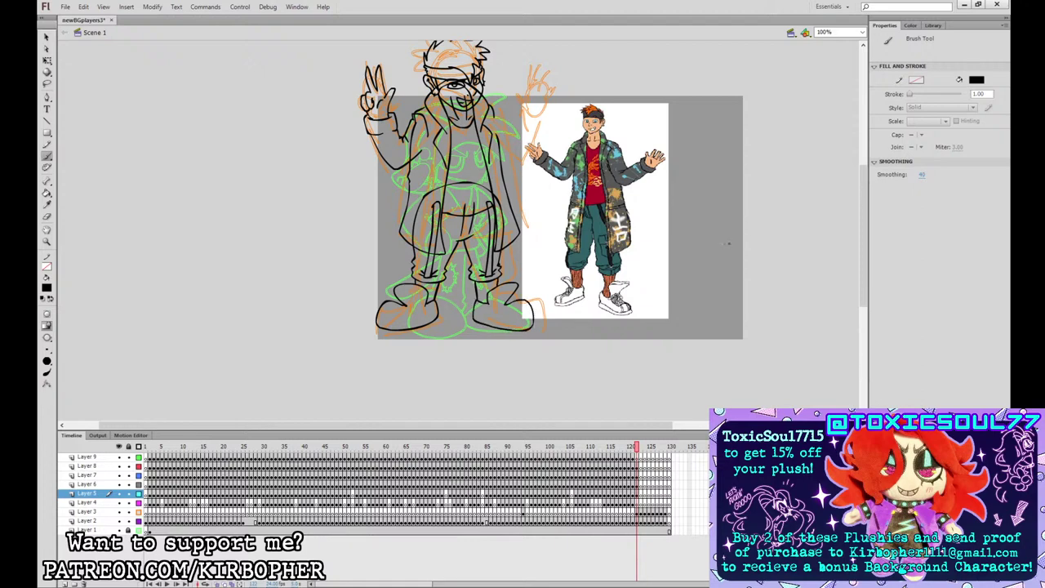
- Detail both shoes with sole lines and laces, and draw vertical ribbing on the socks
mouse_move(378, 325)
left_mouse_down()
mouse_move(400, 336)
mouse_move(434, 332)
mouse_move(441, 318)
mouse_move(531, 332)
left_mouse_up()
left_click_drag(407, 307, 414, 317)
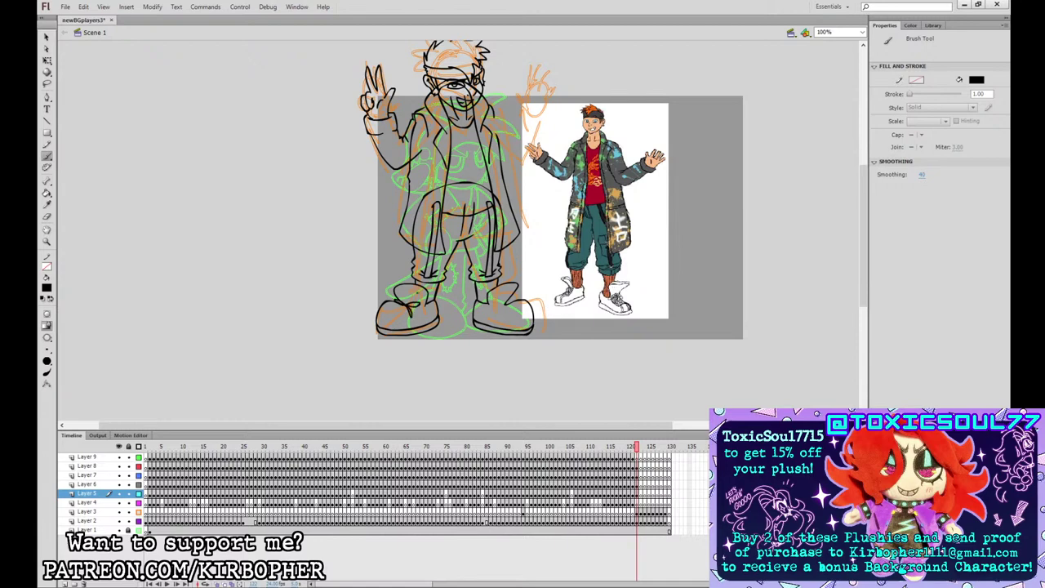
left_click_drag(517, 298, 495, 307)
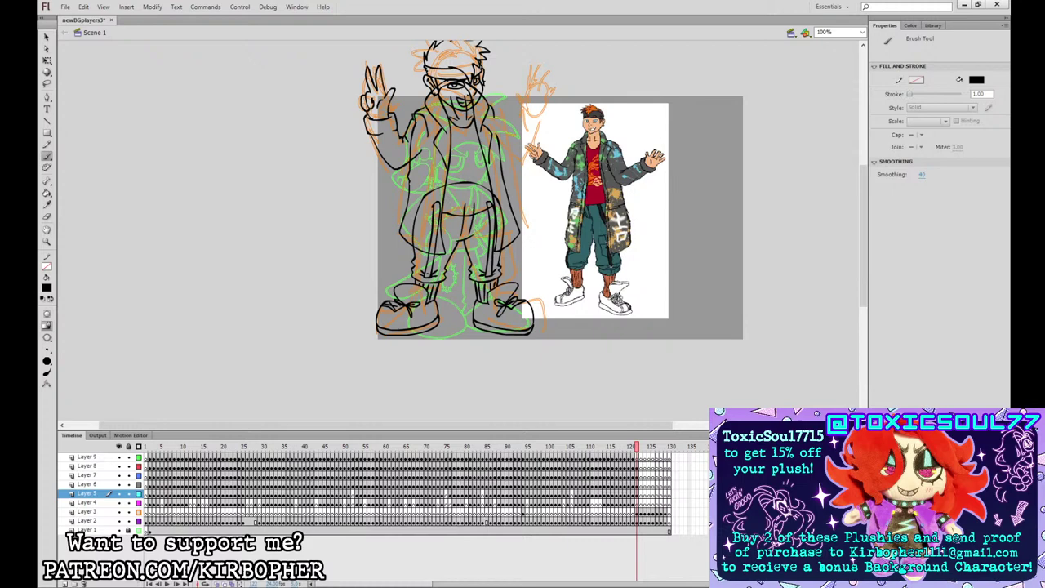
- Fill the raised arm's coat sleeve on Layer 7 with the reference coat's dark grey
left_click(637, 503)
left_click_drag(640, 283, 610, 377)
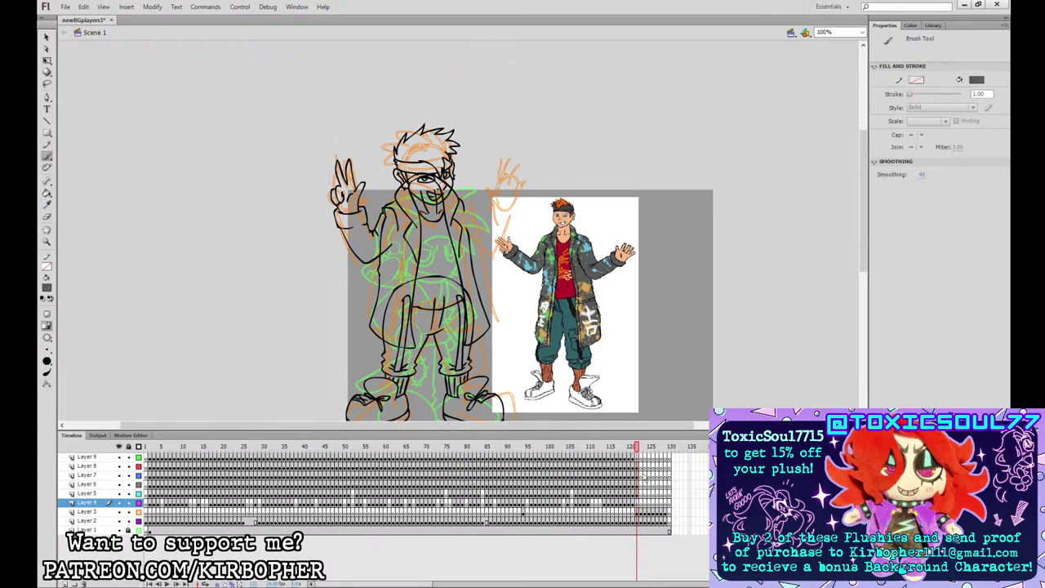
left_click(639, 475)
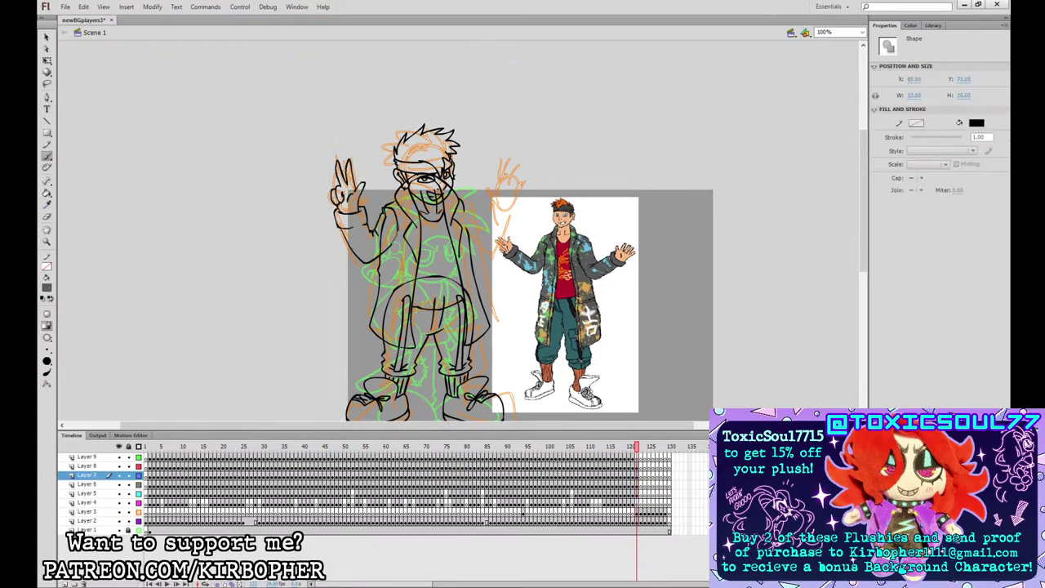
key("Escape")
left_click(47, 193)
left_click(366, 249)
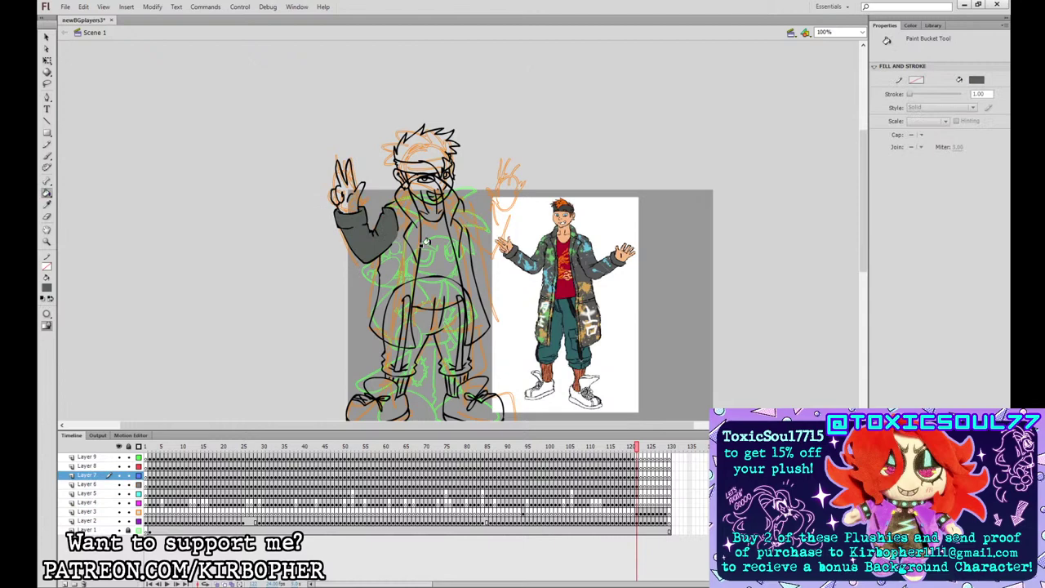
- Fill the open coat's body, collar and lapels on Layer 6 with the same dark grey as the sleeve
key("v")
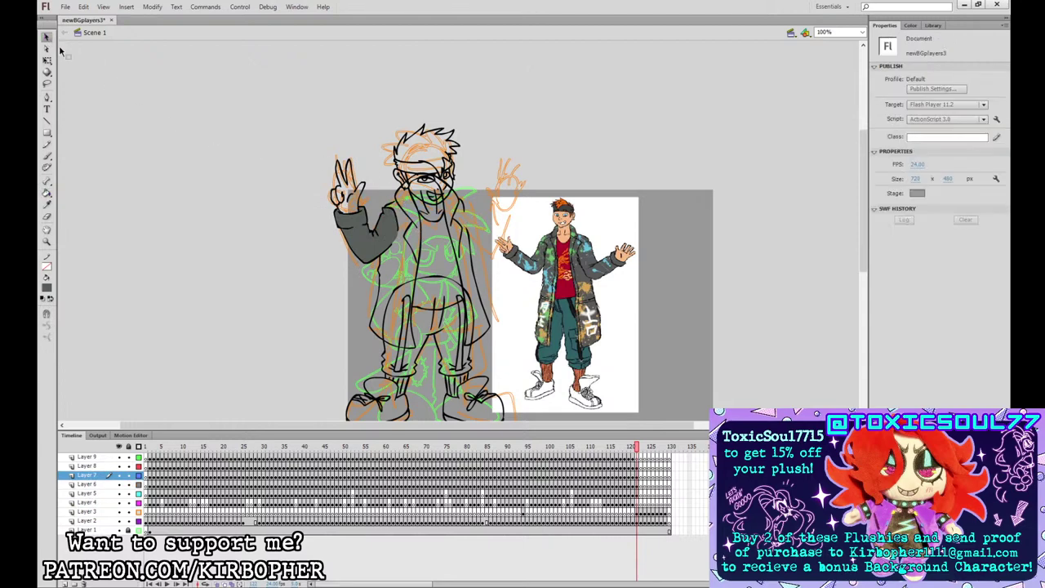
key("ctrl+equal")
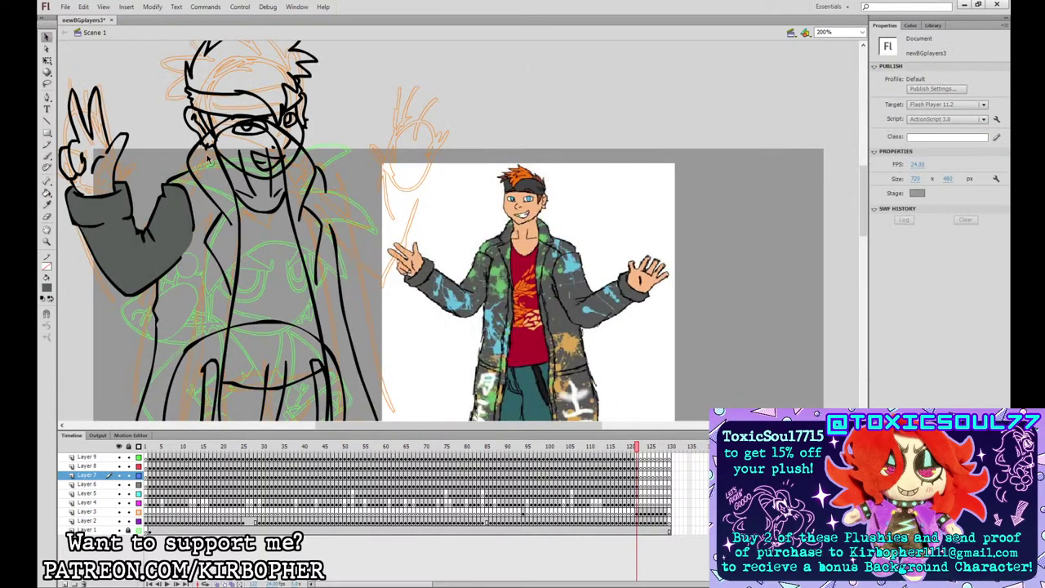
left_click(47, 194)
key("ctrl+minus")
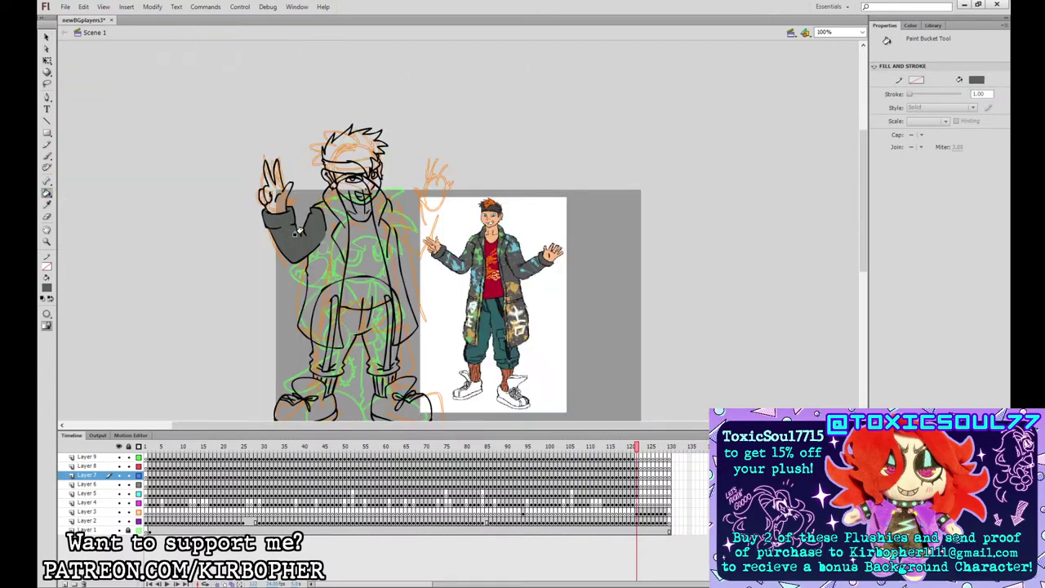
key("b")
left_click(638, 477)
left_click(638, 485)
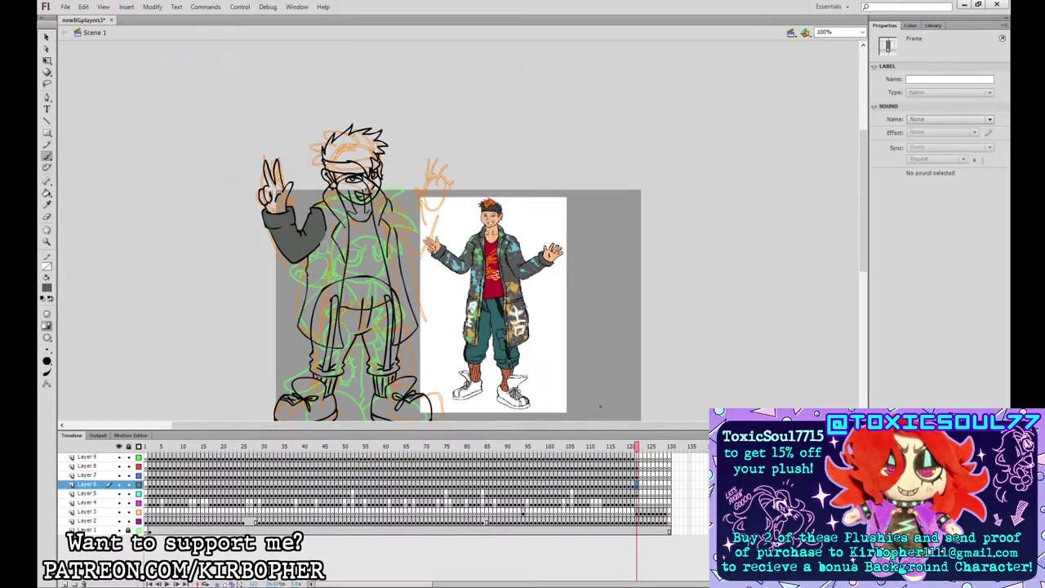
left_click(46, 193)
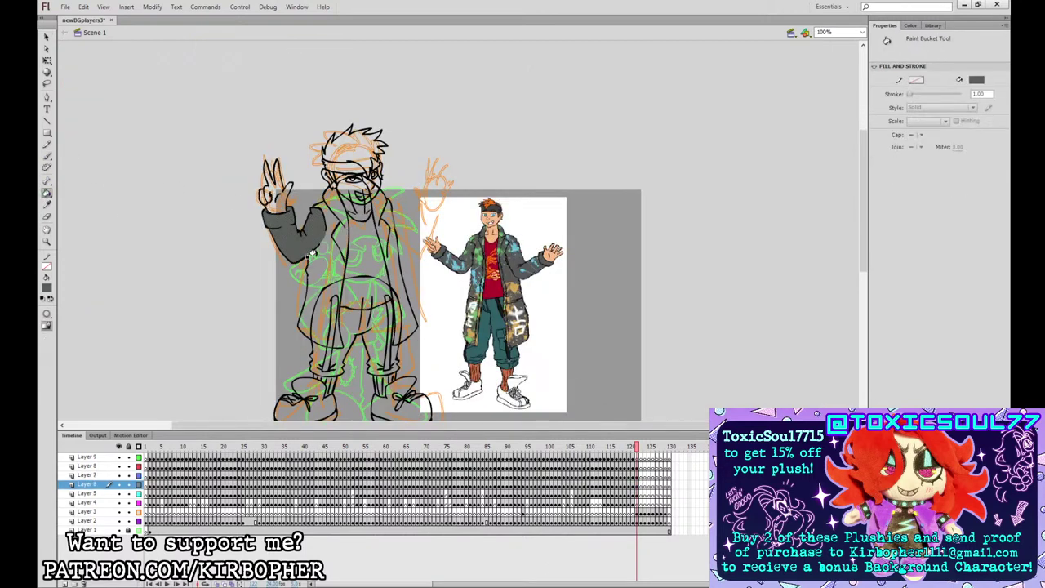
left_click(325, 254)
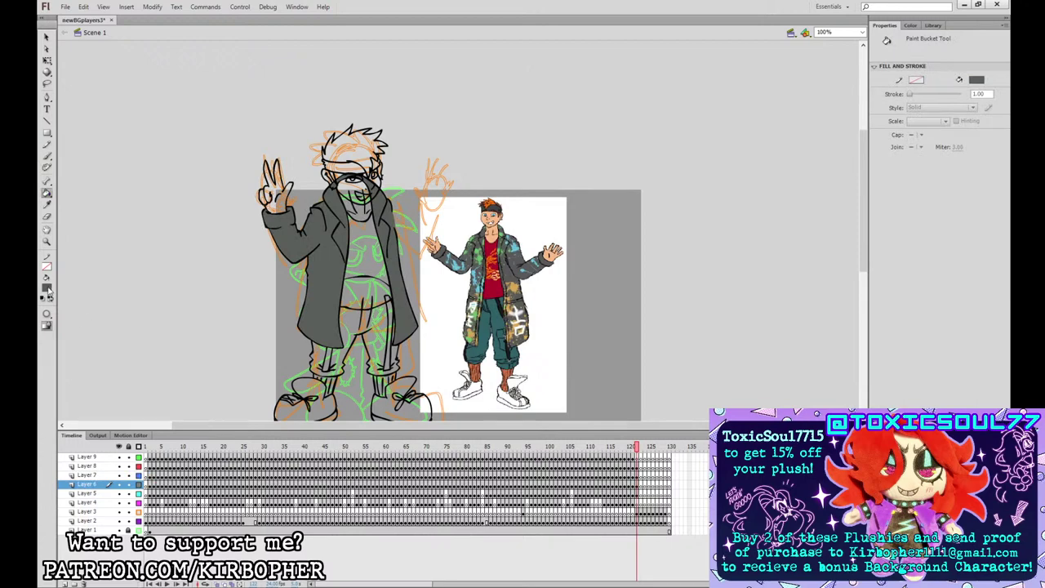
- Set the fill colour to the dark red of the reference character's shirt
left_click(493, 287)
key("ctrl+equal")
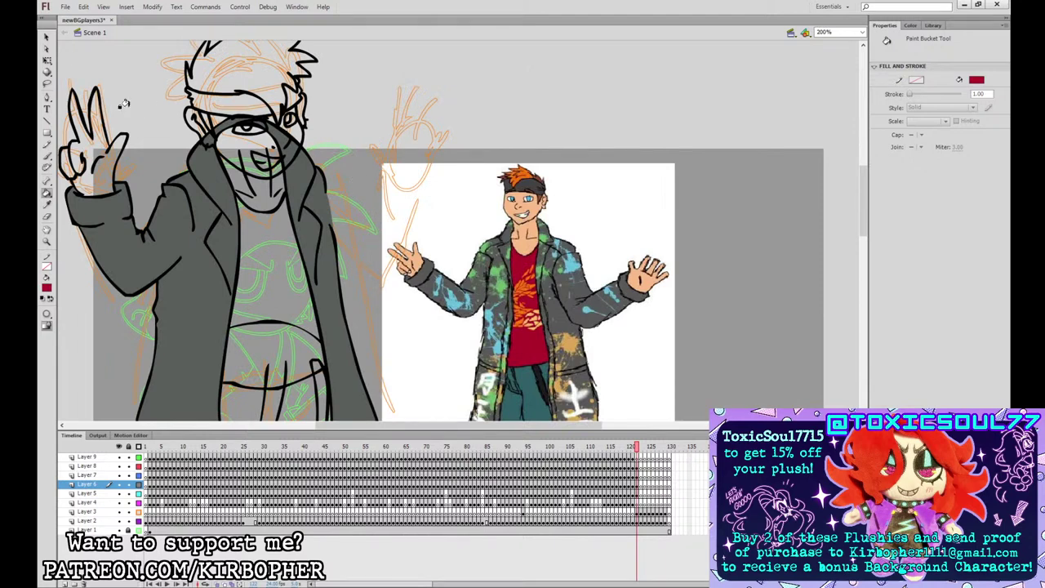
- Fill the character's shirt with dark red inside the open coat
left_click(48, 37)
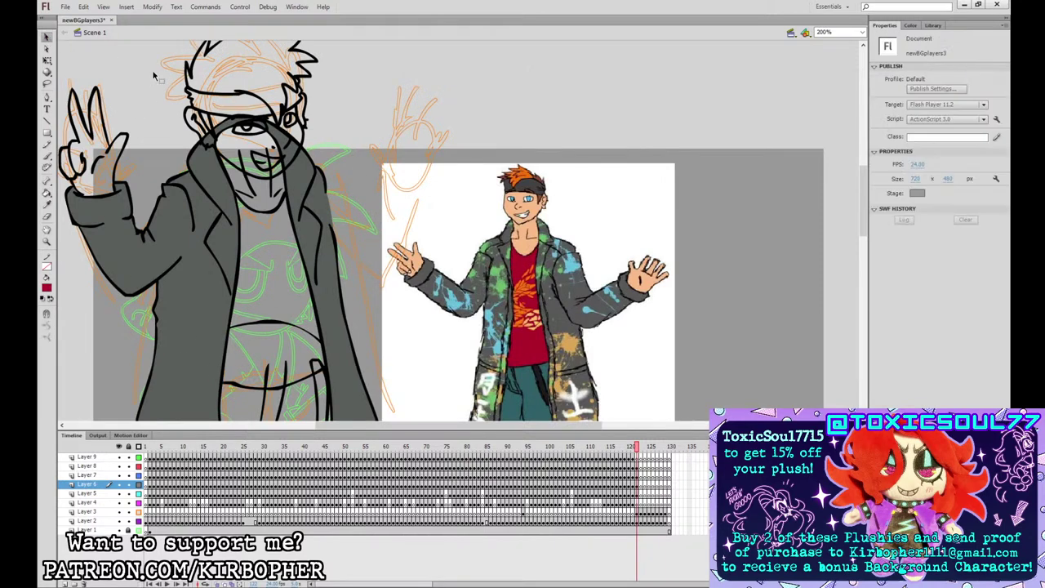
left_click(224, 389)
left_click(47, 193)
left_click(298, 253)
- Sample the skin tone from the reference and fill the character's face, neck, ear and raised hand with it
key("ctrl+minus")
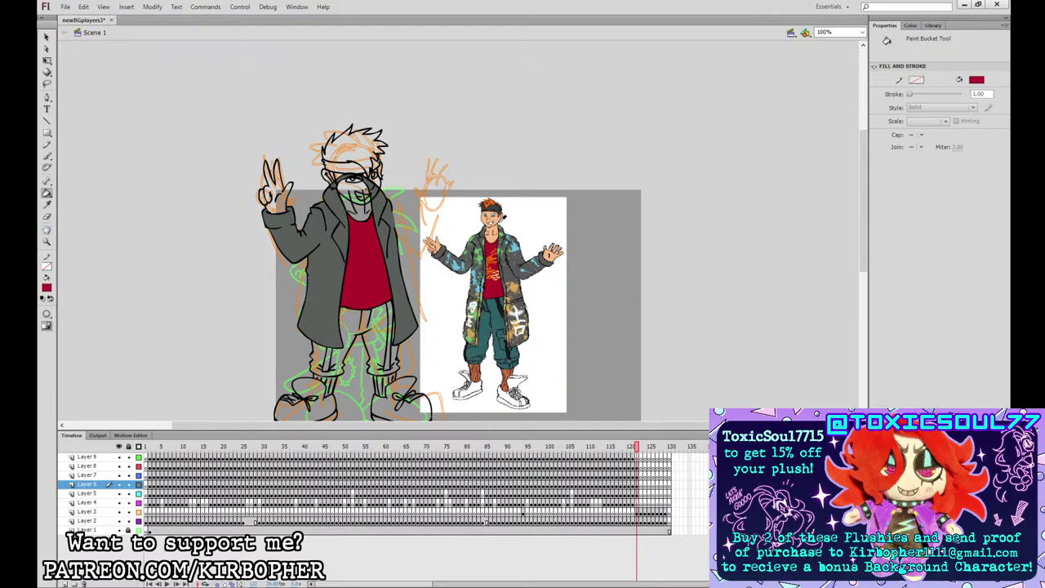
left_click(497, 222)
left_click(352, 190)
left_click(330, 175)
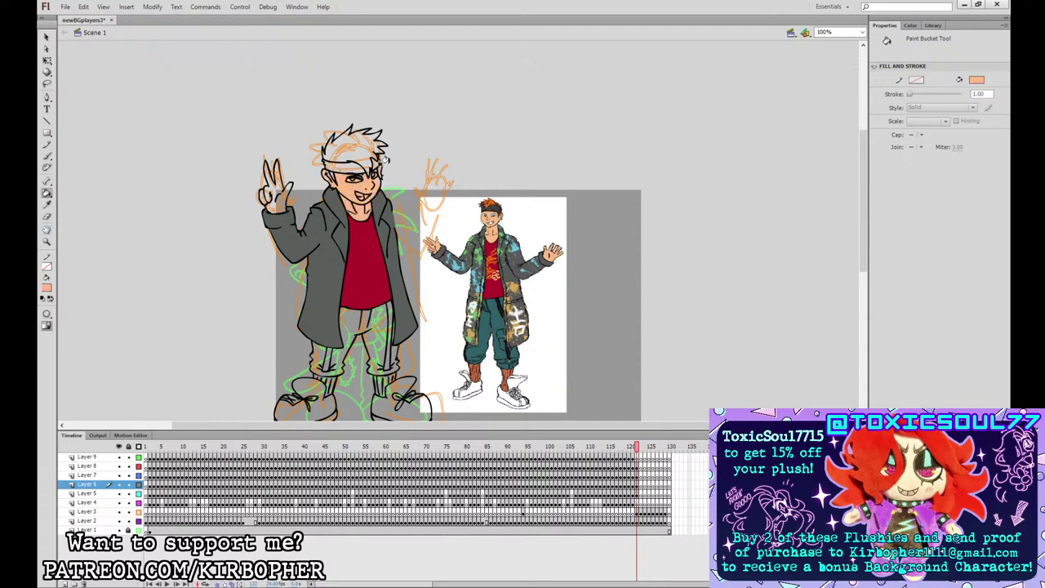
left_click(373, 167)
key("ctrl+z")
left_click(275, 187)
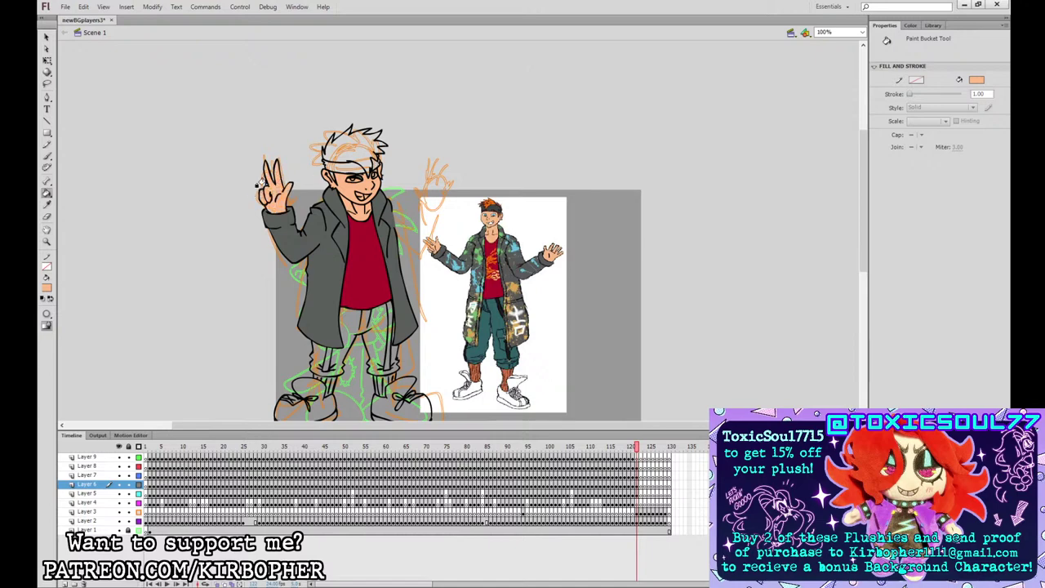
- Fill the character's trousers with the teal sampled from the reference drawing
left_click(47, 289)
left_click(482, 314)
left_click(359, 312)
scroll(426, 335, "down", 3)
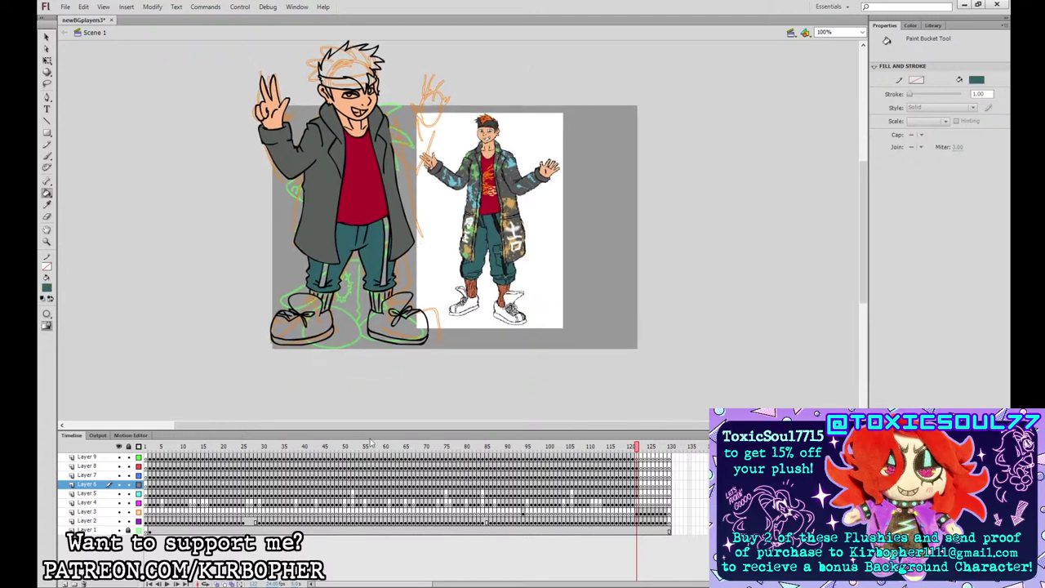
- Fill both shoes and their soles with white
left_click(47, 288)
left_click(62, 333)
left_click(322, 318)
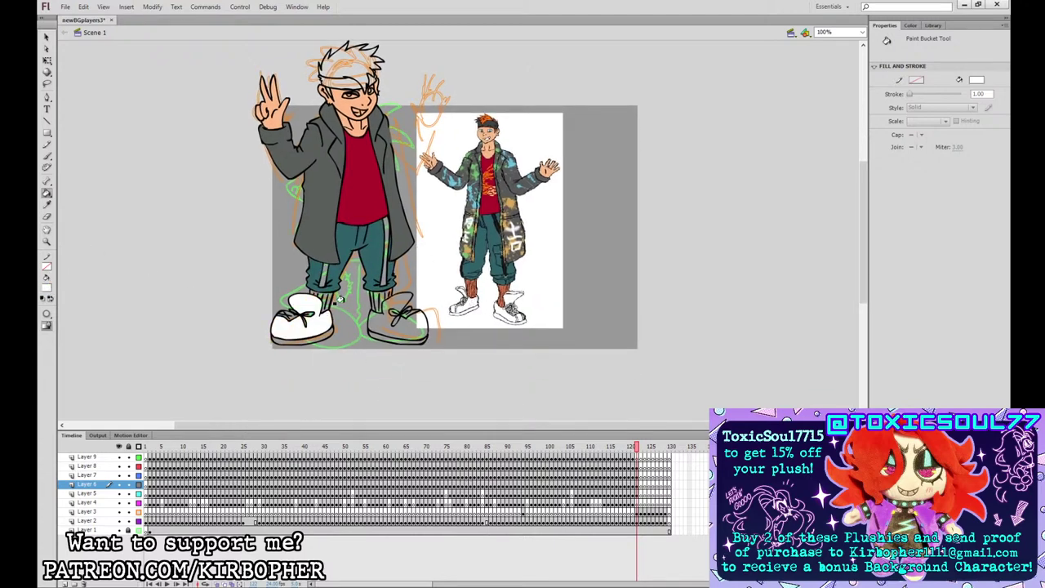
left_click(404, 307)
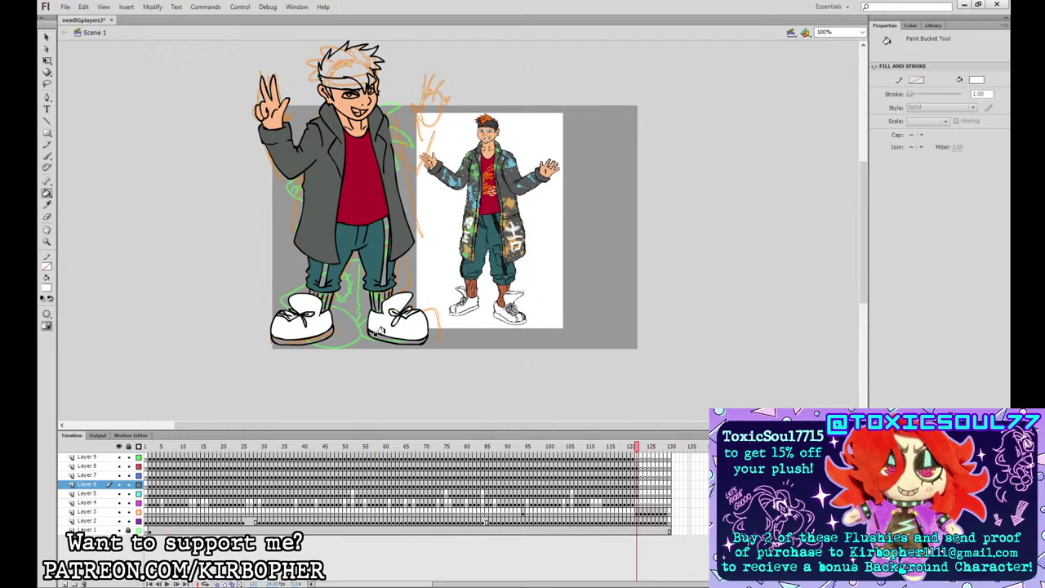
left_click(378, 338)
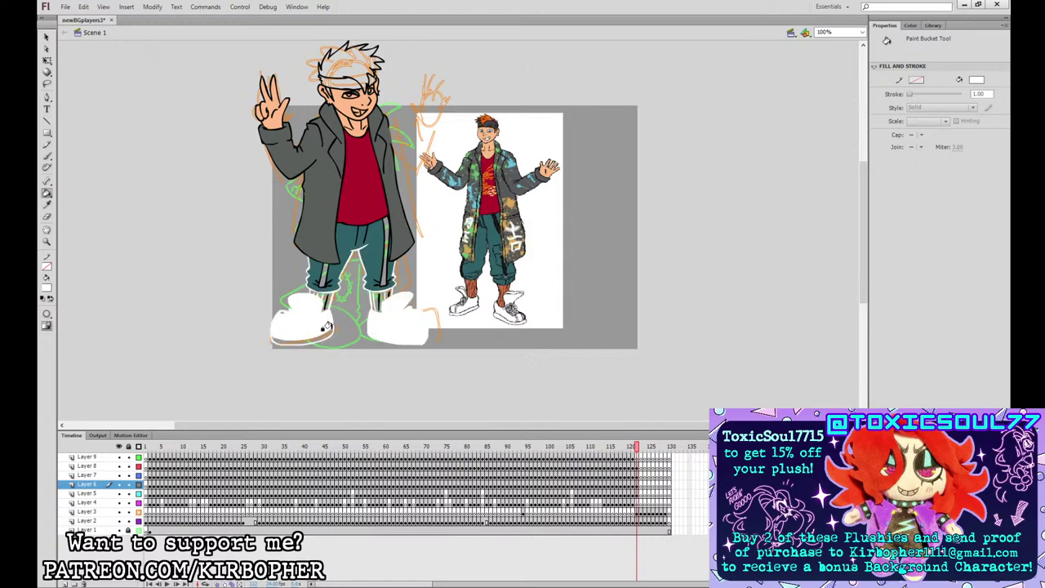
left_click(326, 337)
- Fill the teeth and the whites of the eyes with white, undoing any misplaced fill
left_click(360, 112)
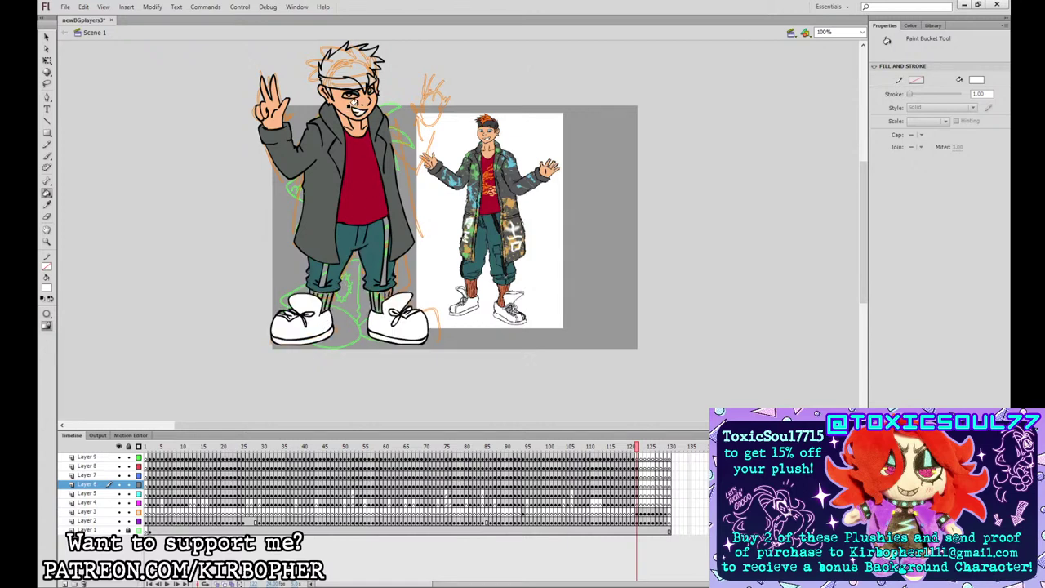
left_click(351, 94)
key("ctrl+z")
left_click(351, 94)
key("ctrl+z")
left_click(351, 87)
key("ctrl+z")
- Sample the reddish brown above the reference's shoes and fill both of the character's lower legs with it
left_click(471, 289)
left_click(321, 299)
left_click(380, 300)
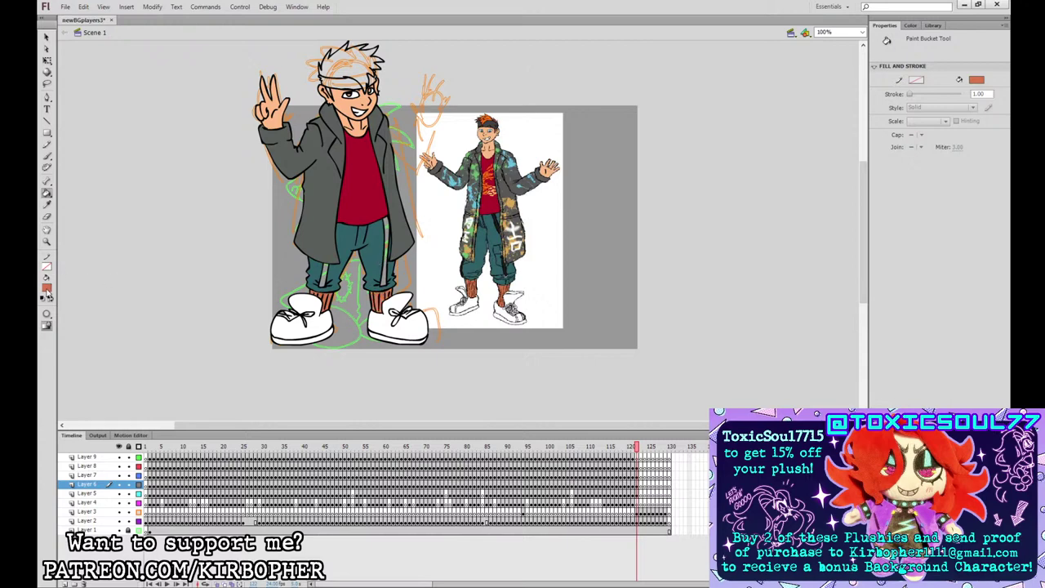
- Fill the trouser stripes and the headband with dark grey
left_click(384, 230)
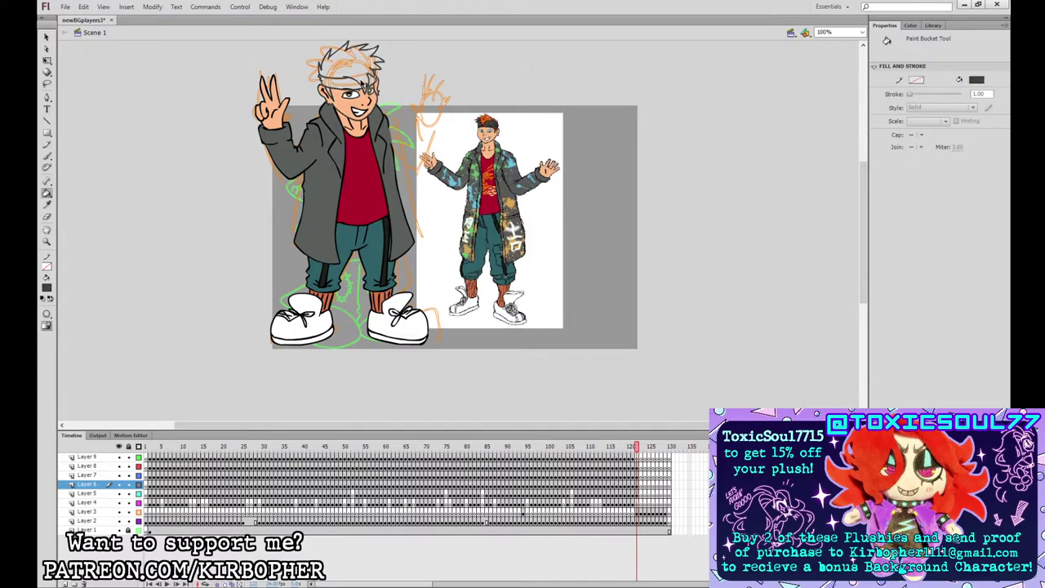
left_click(350, 85)
- Sample the orange from the reference's hair and fill the character's hair above and below the headband
key("ctrl+equal")
left_click_drag(401, 72, 549, 309)
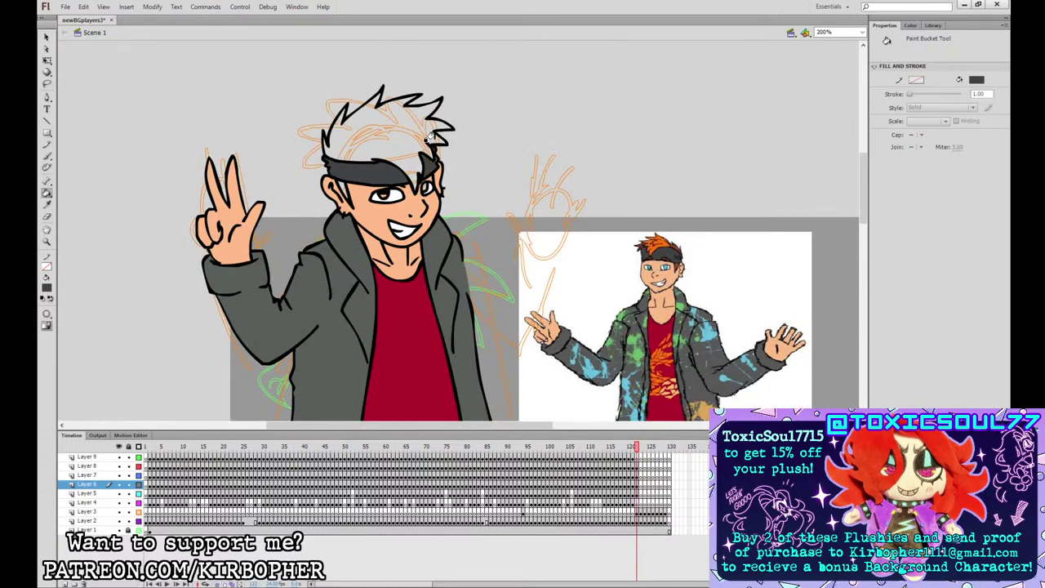
left_click(665, 241, "alt")
left_click(435, 183)
left_click(338, 185)
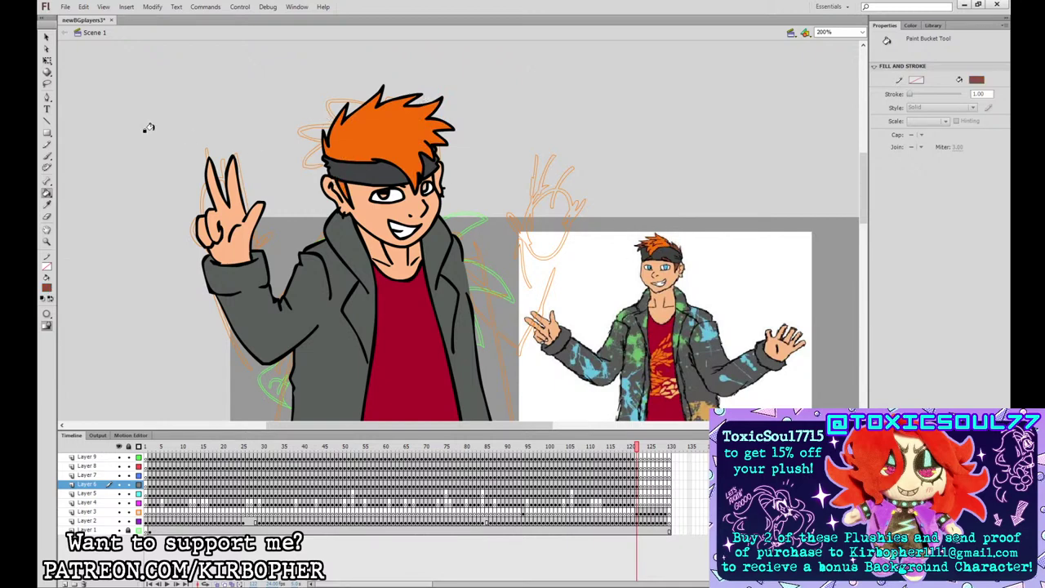
- Brush a jagged boundary in reddish brown at the hair's side above the headband and fill the enclosed patch with the same colour
left_click(46, 60)
left_click(415, 122)
left_click(47, 155)
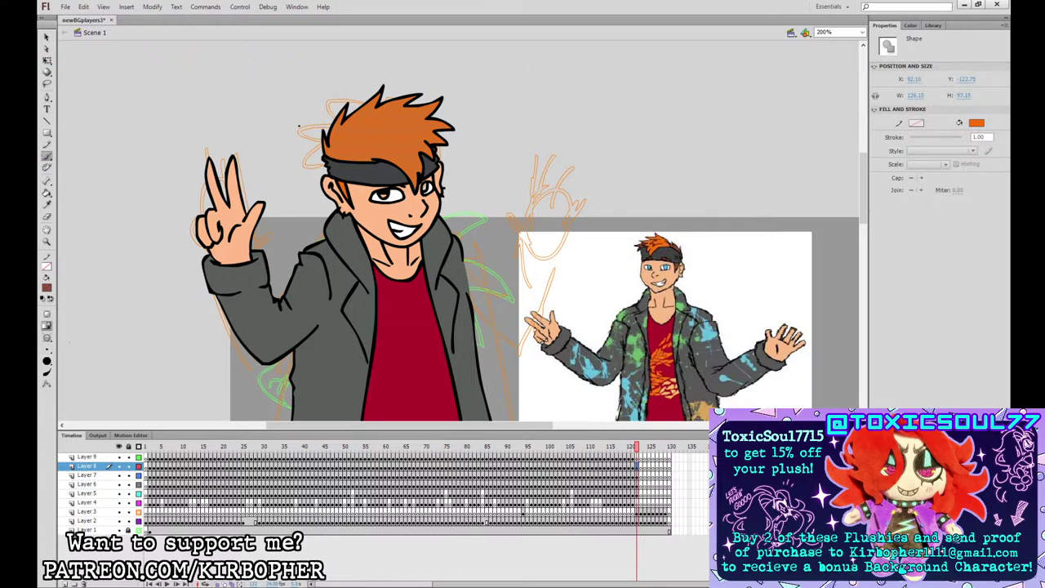
mouse_move(337, 145)
left_mouse_down()
mouse_move(353, 132)
mouse_move(347, 155)
left_mouse_up()
left_click(47, 61)
left_click(98, 106)
left_click(46, 193)
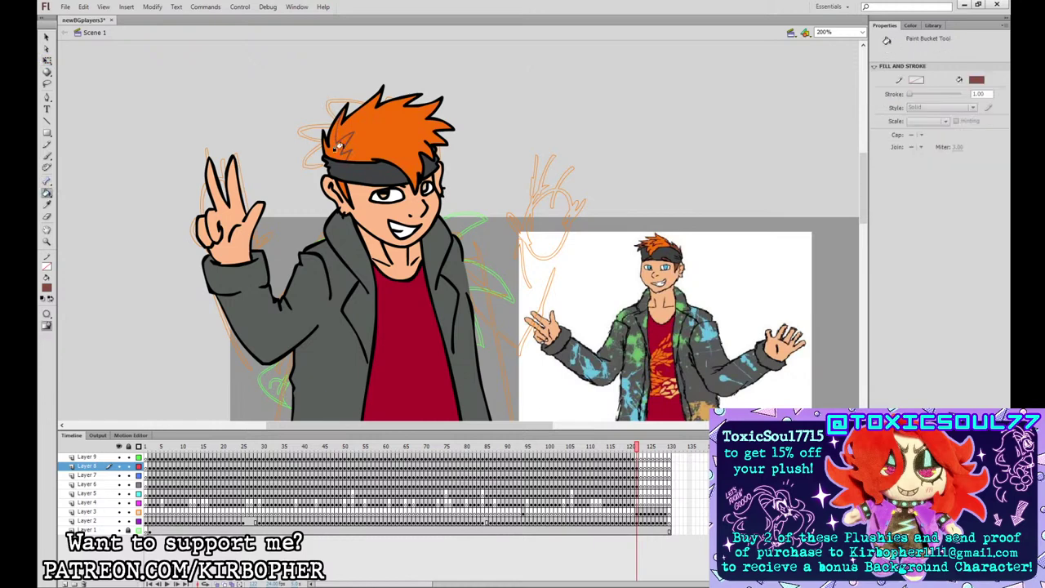
left_click(334, 152)
- Sample the light blue from the reference's eye and fill both irises with it
left_click(668, 263)
left_click(420, 189)
left_click(379, 193)
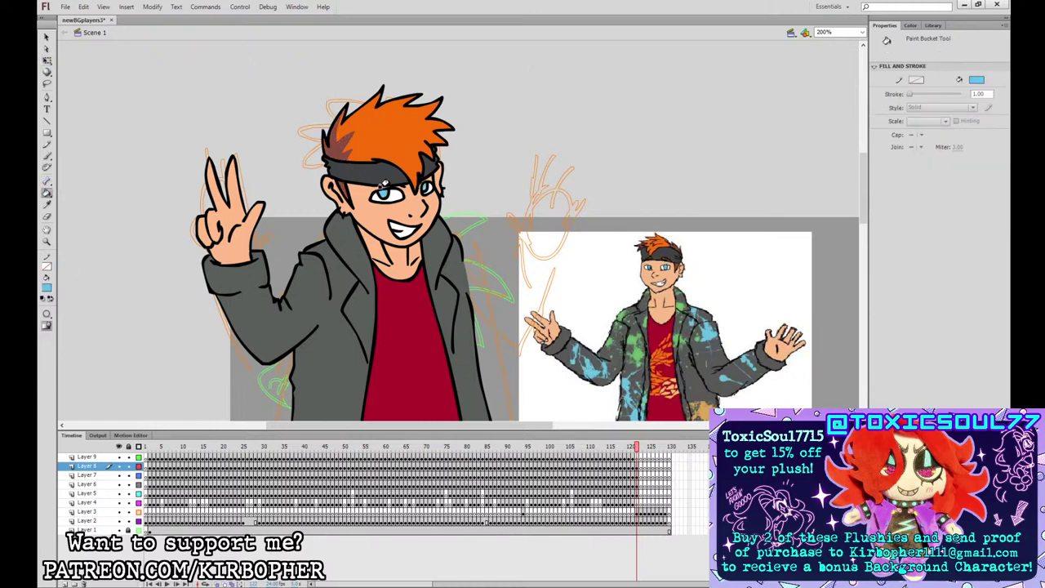
- Brush light-blue paint splatters onto the grey coat's body, front edges and collar
key("ctrl+minus")
left_click_drag(709, 317, 668, 273)
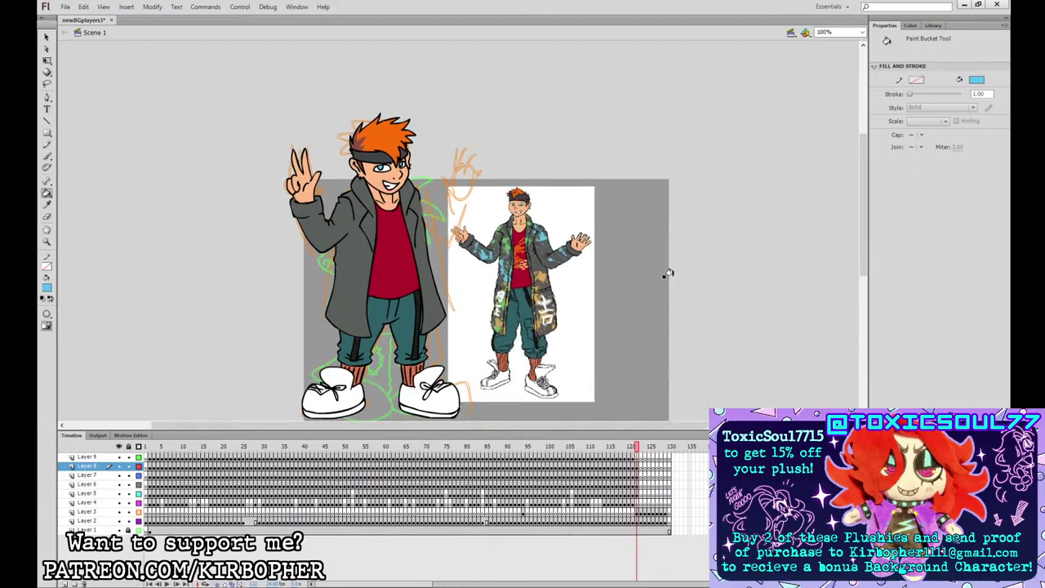
key("q")
left_click(359, 294)
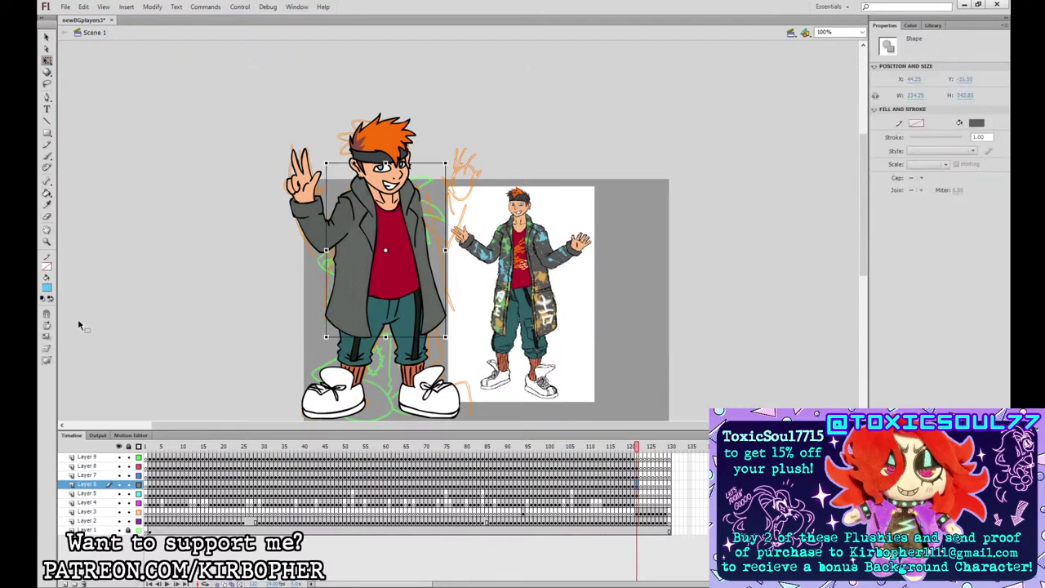
left_click(46, 155)
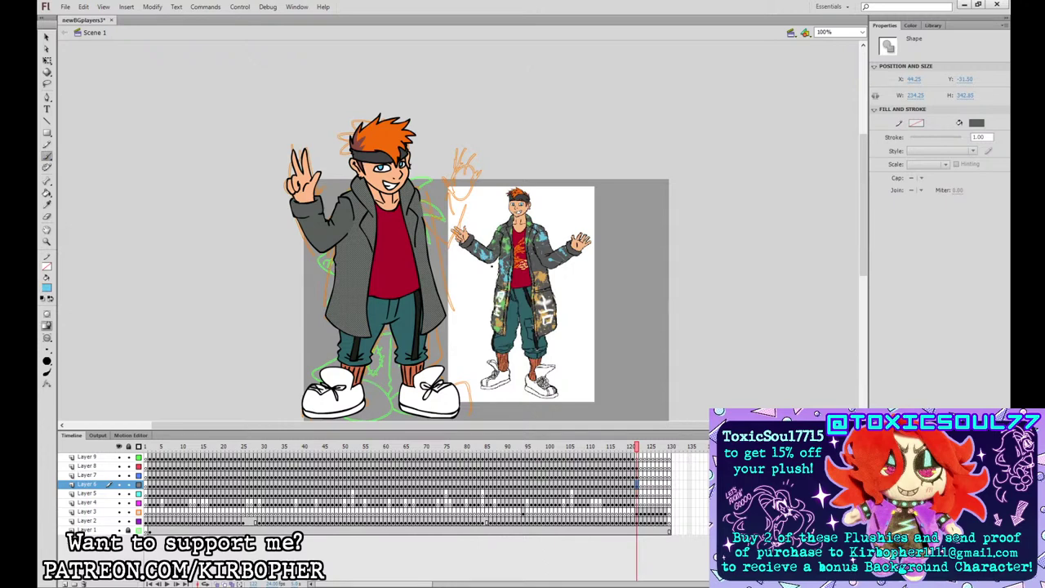
mouse_move(347, 242)
left_mouse_down()
mouse_move(337, 257)
mouse_move(369, 278)
mouse_move(343, 301)
mouse_move(358, 301)
left_mouse_up()
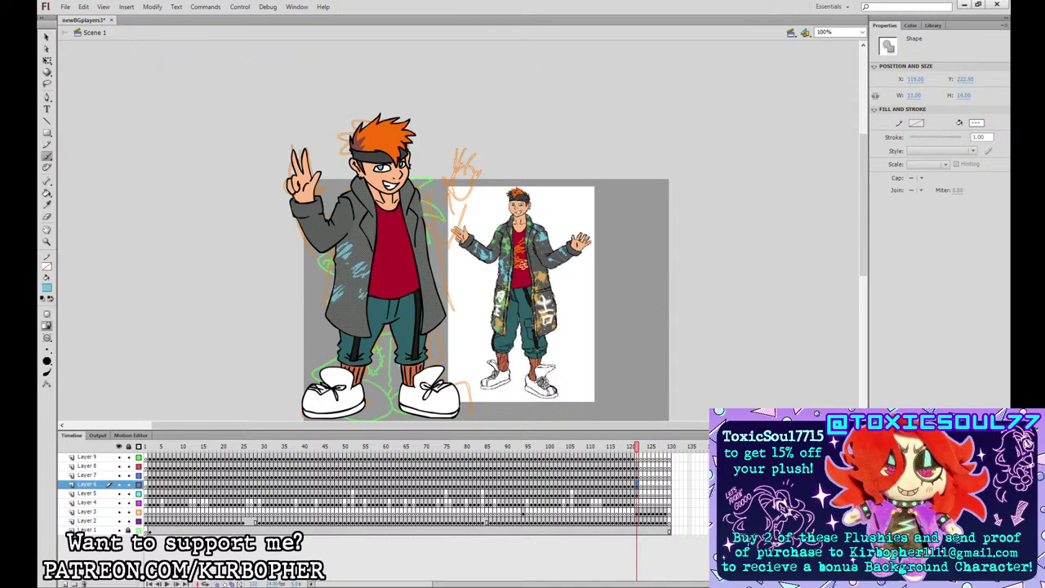
mouse_move(414, 213)
left_mouse_down()
mouse_move(419, 292)
mouse_move(437, 316)
left_mouse_up()
mouse_move(413, 181)
left_mouse_down()
mouse_move(407, 193)
mouse_move(355, 188)
mouse_move(360, 200)
left_mouse_up()
left_click_drag(361, 191, 357, 195)
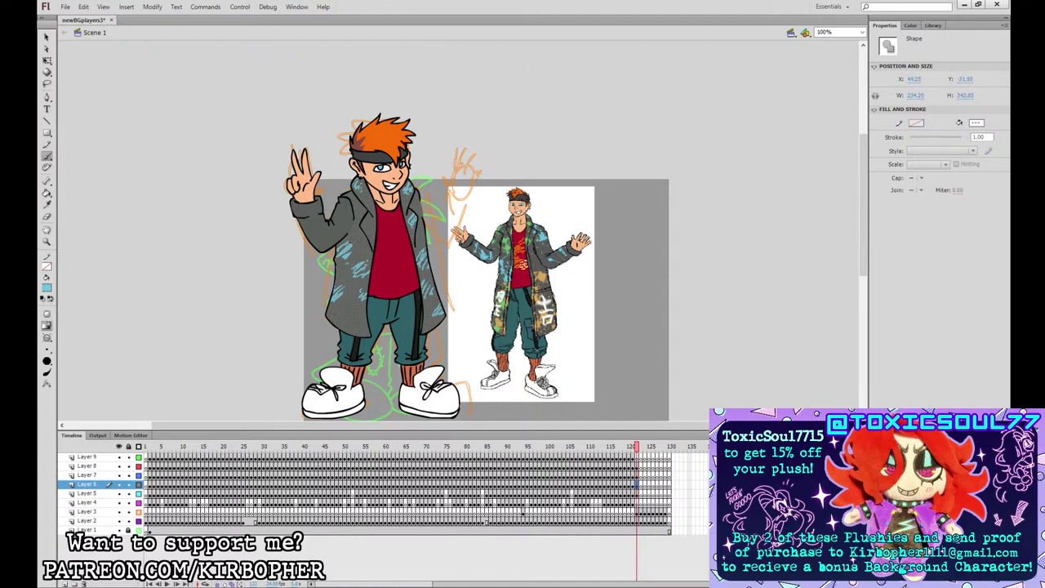
- Select the sleeve of the raised arm and brush light-blue paint splatters onto it
left_click(47, 61)
left_click(329, 215)
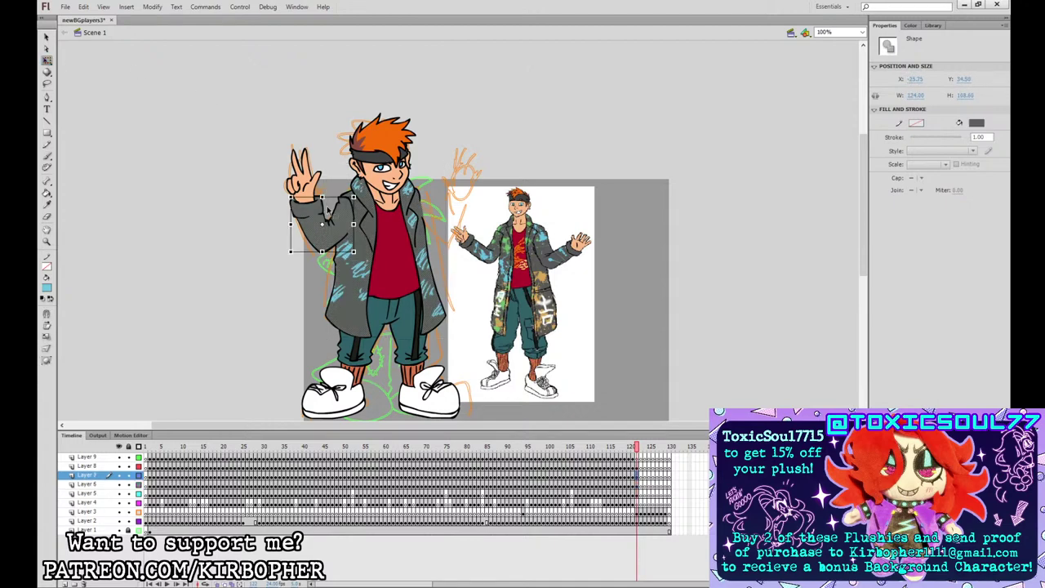
left_click(49, 155)
left_click(46, 156)
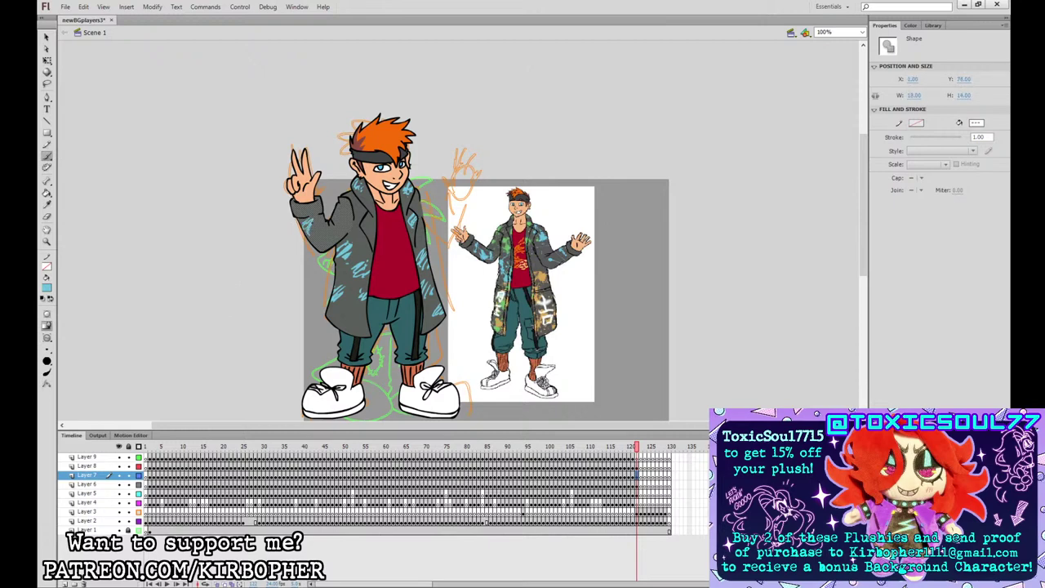
left_click_drag(338, 232, 331, 245)
- Change the fill colour to green and brush green paint splatters over the coat's body and collar
key("q")
left_click(674, 278)
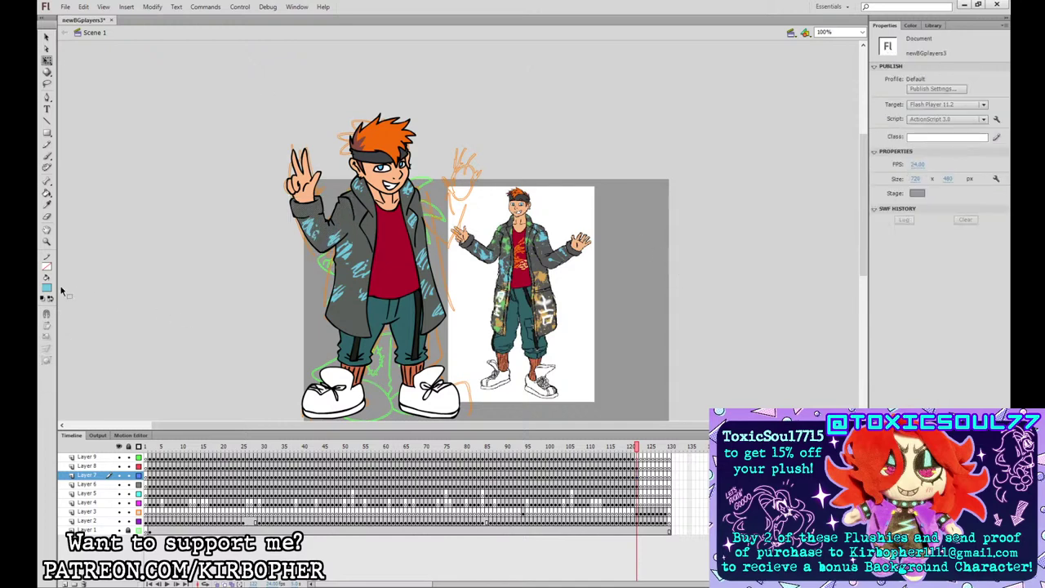
left_click(419, 198)
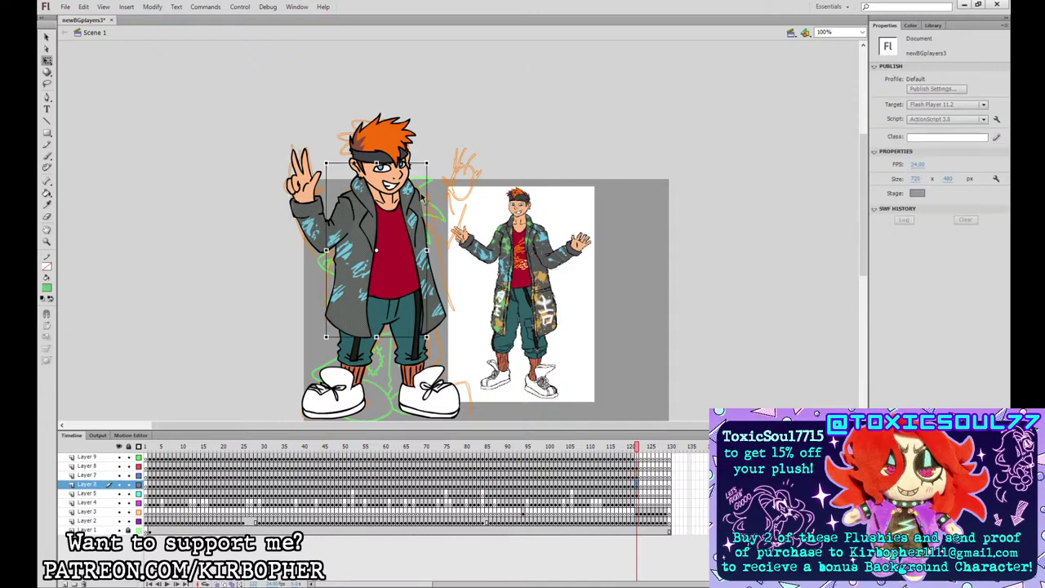
left_click_drag(426, 250, 446, 249)
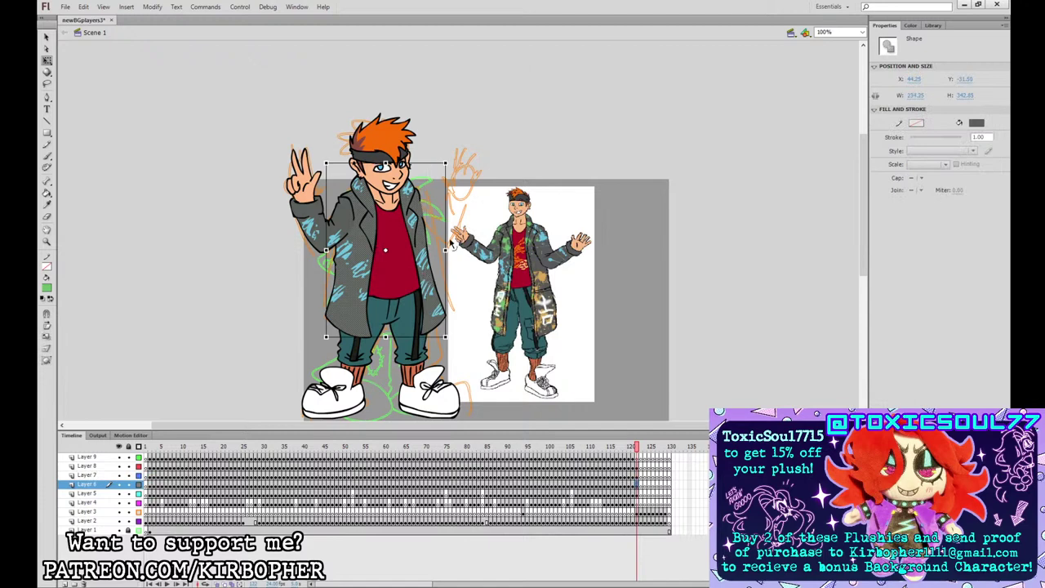
left_click(638, 484)
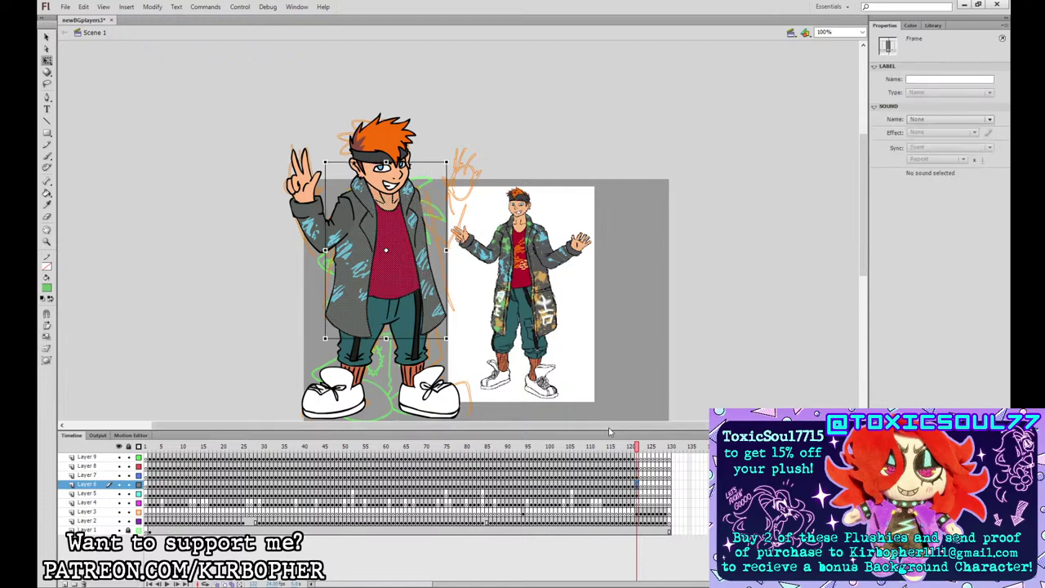
left_click(378, 209)
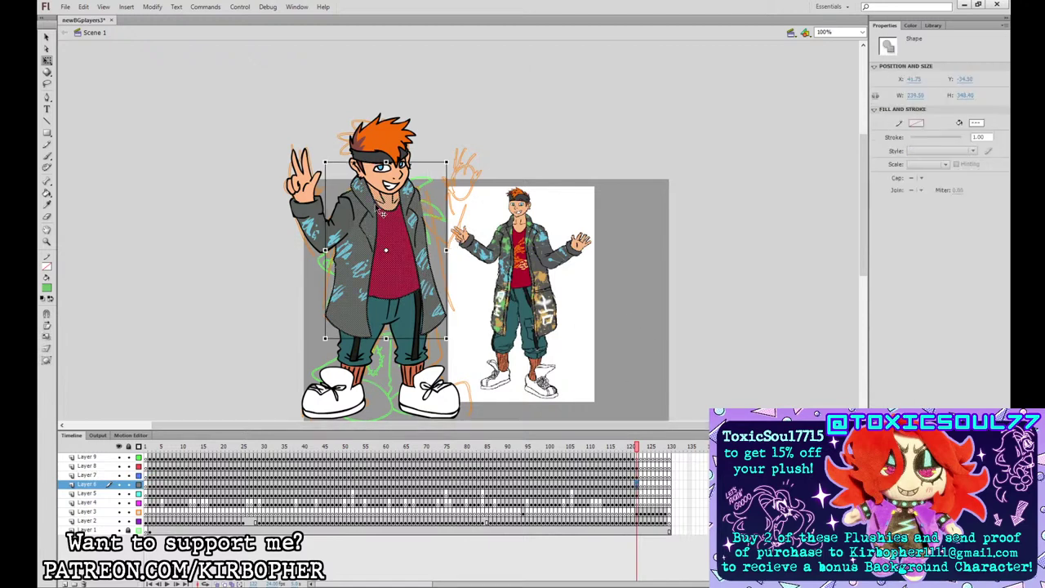
left_click(47, 155)
left_click_drag(358, 207, 365, 214)
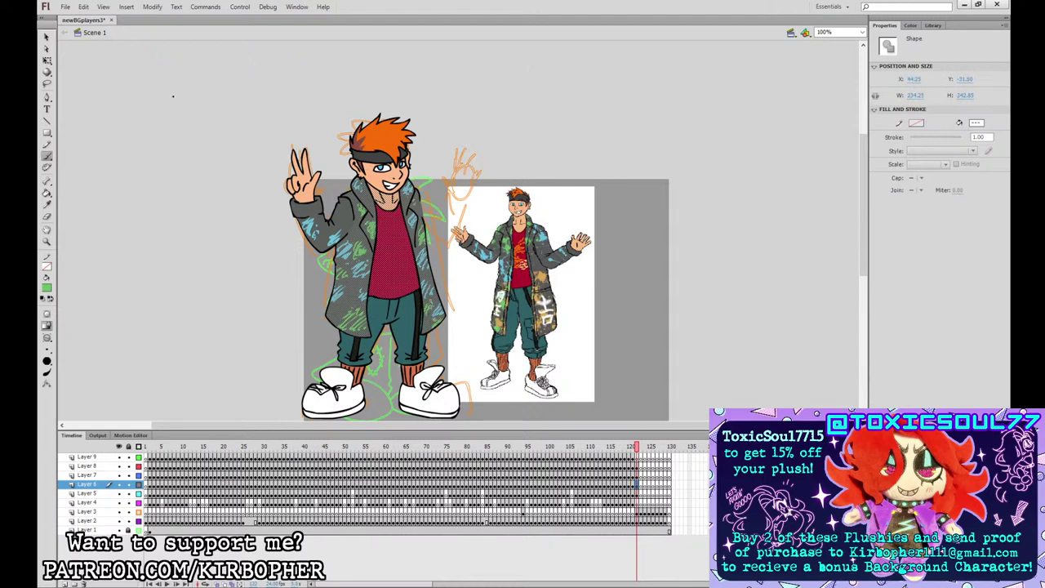
- Select the sleeve of the raised arm and brush green paint marks onto it
left_click(48, 61)
left_click(345, 201)
left_click(46, 155)
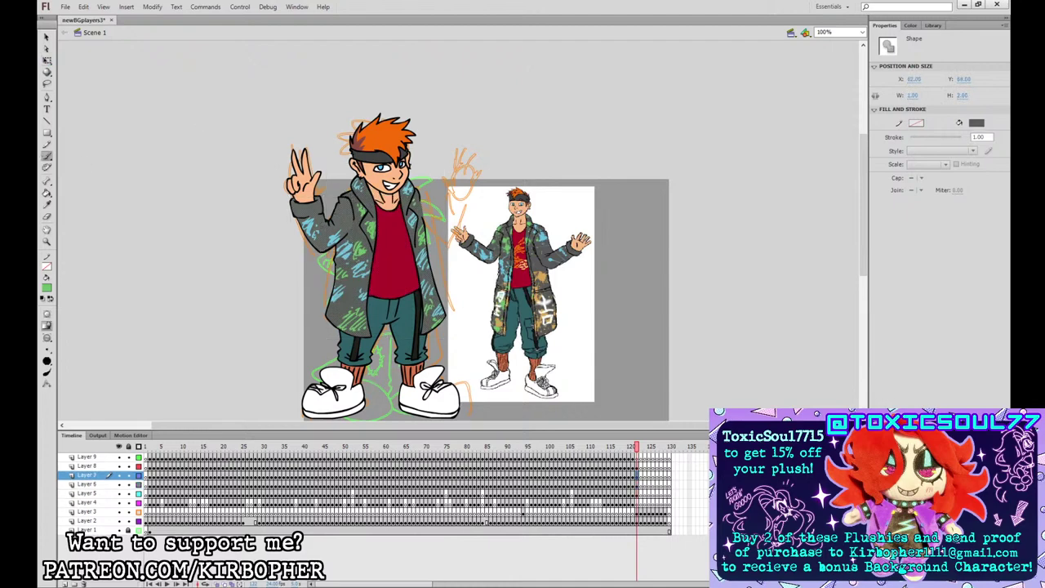
left_click_drag(339, 204, 340, 214)
- Sample the ochre from the reference coat and brush an ochre splatter onto the lower front of the coat on Layer 6
left_click(47, 60)
left_click(71, 207)
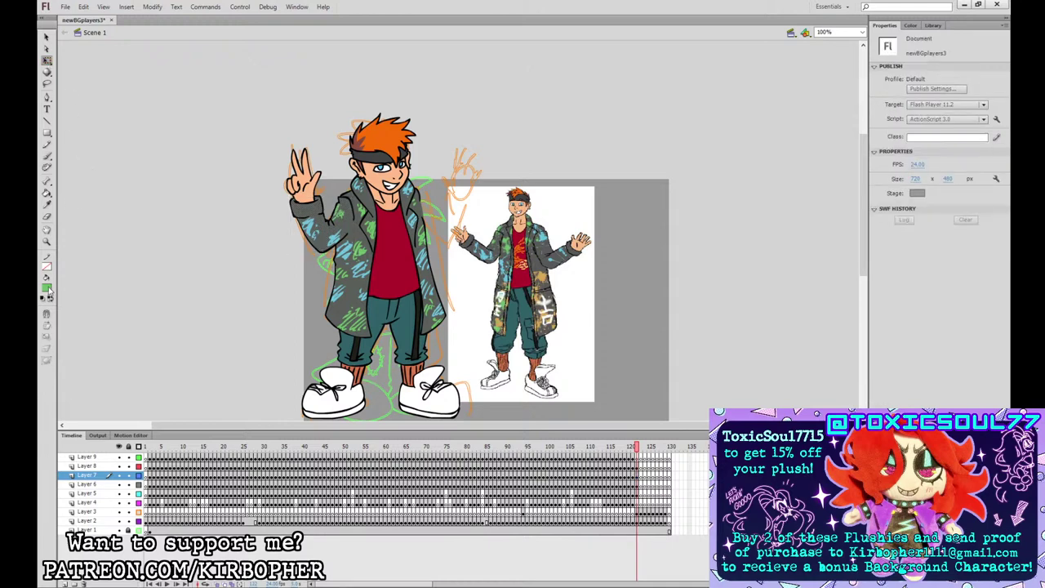
left_click(500, 294)
left_click(544, 276)
left_click(47, 156)
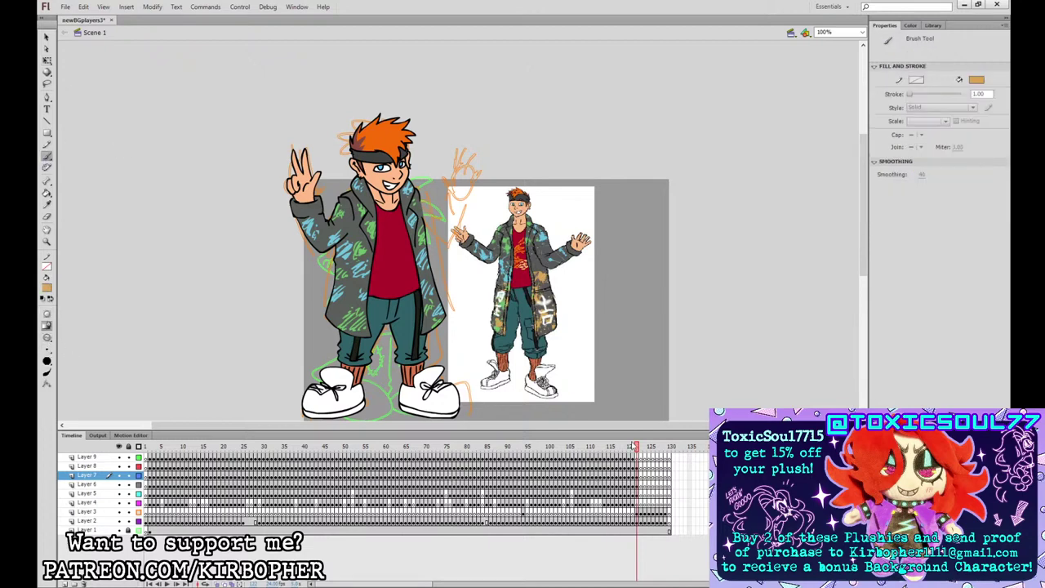
left_click(636, 484)
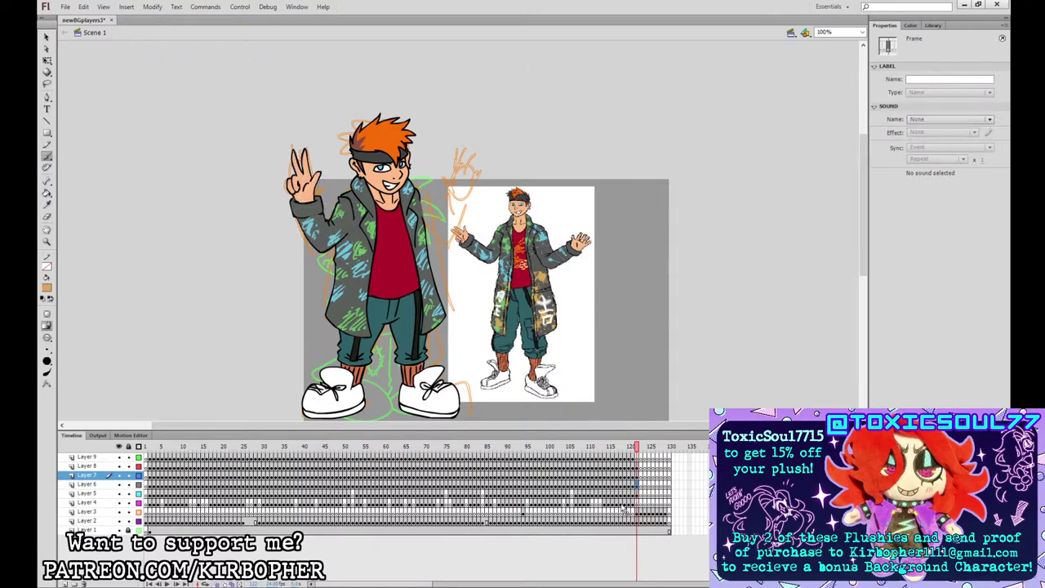
left_click(636, 483)
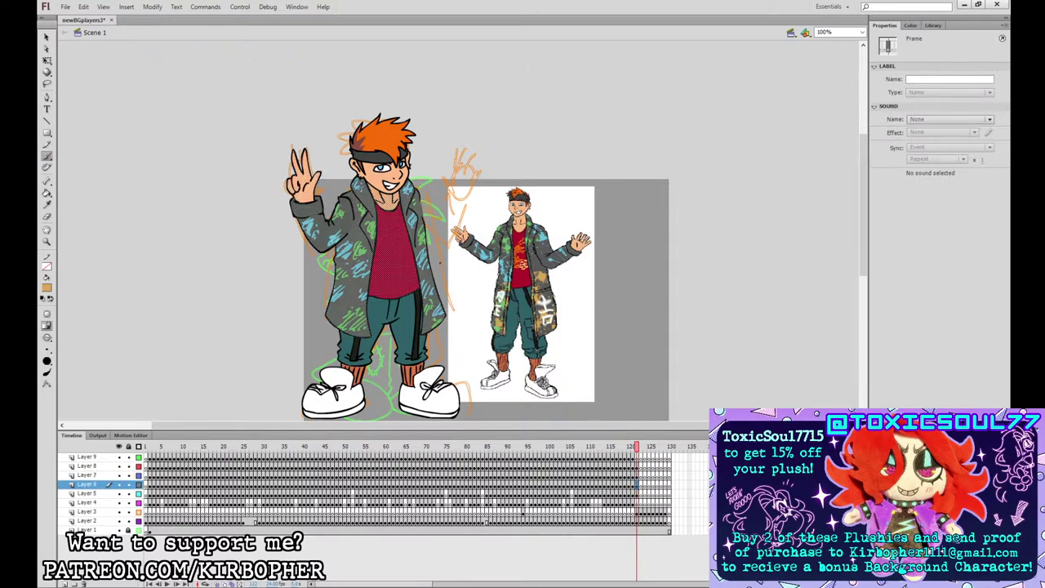
left_click_drag(429, 305, 433, 300)
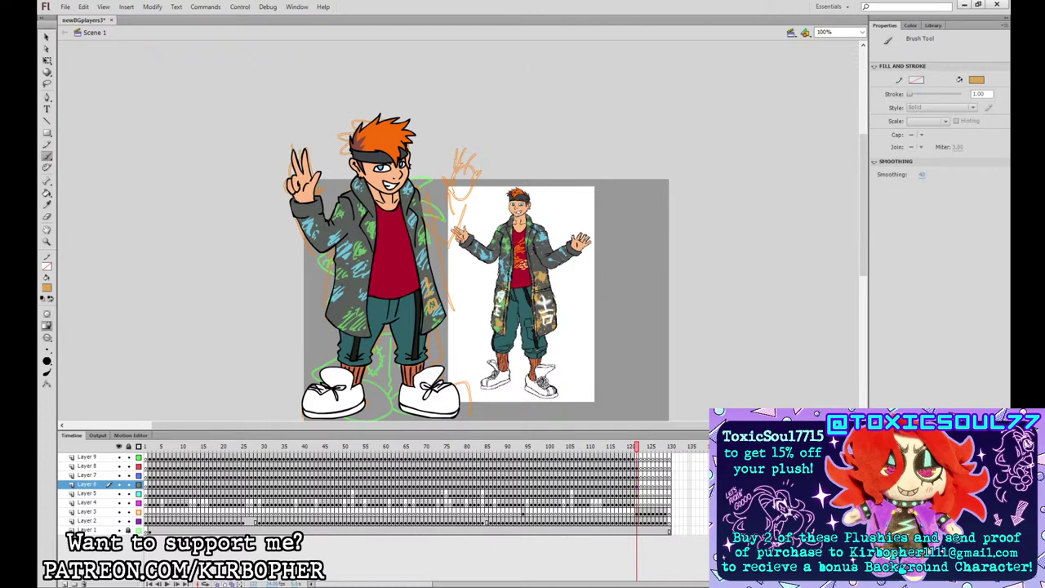
- Brush ochre lettering-like symbols onto both lower front panels of the coat to match the reference
left_click_drag(346, 277, 346, 290)
left_click_drag(357, 299, 335, 317)
- Fill the soles of both shoes with a light grey
left_click(47, 205)
left_click(545, 381)
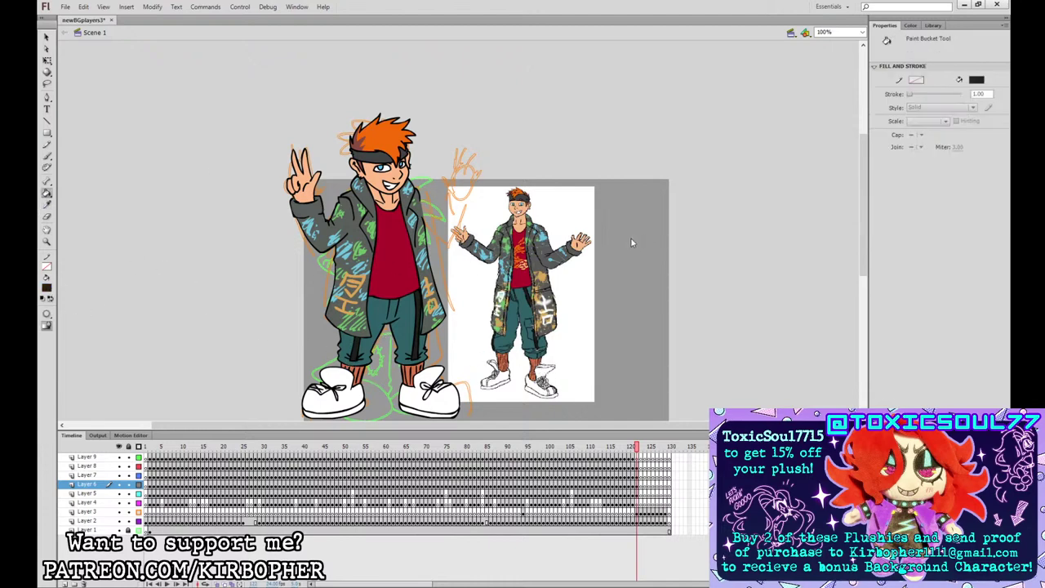
key("i")
left_click(435, 374)
key("ctrl+equal")
left_click_drag(344, 386, 538, 190)
left_click(371, 391)
left_click(356, 345)
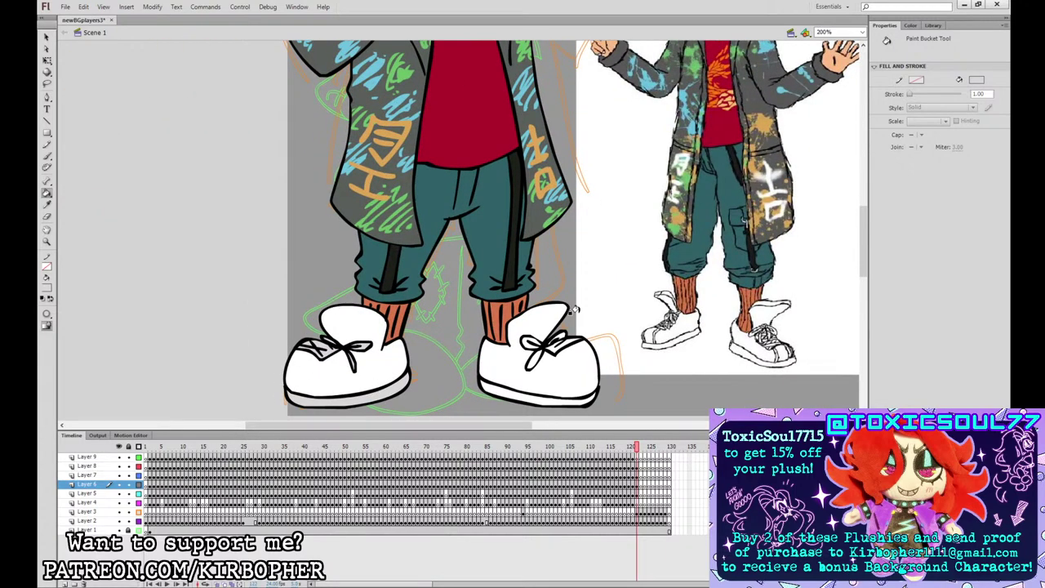
left_click(530, 395)
key("ctrl+minus")
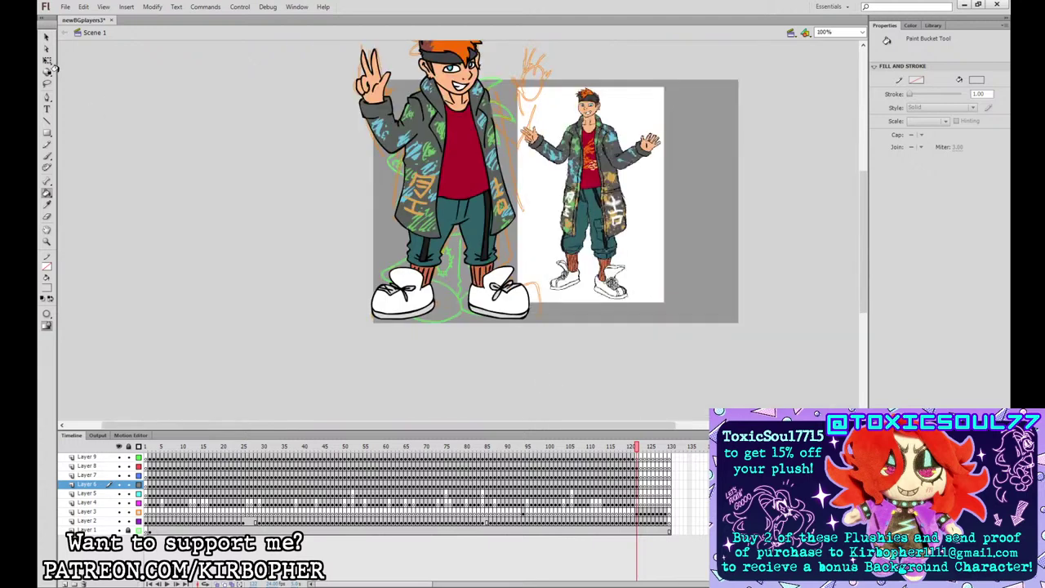
- Convert the head, raised arm, coat body and legs on Layers 8 to 5 into separate graphic symbols named 0backer289_game1 to 0backer289_game4
left_click(46, 61)
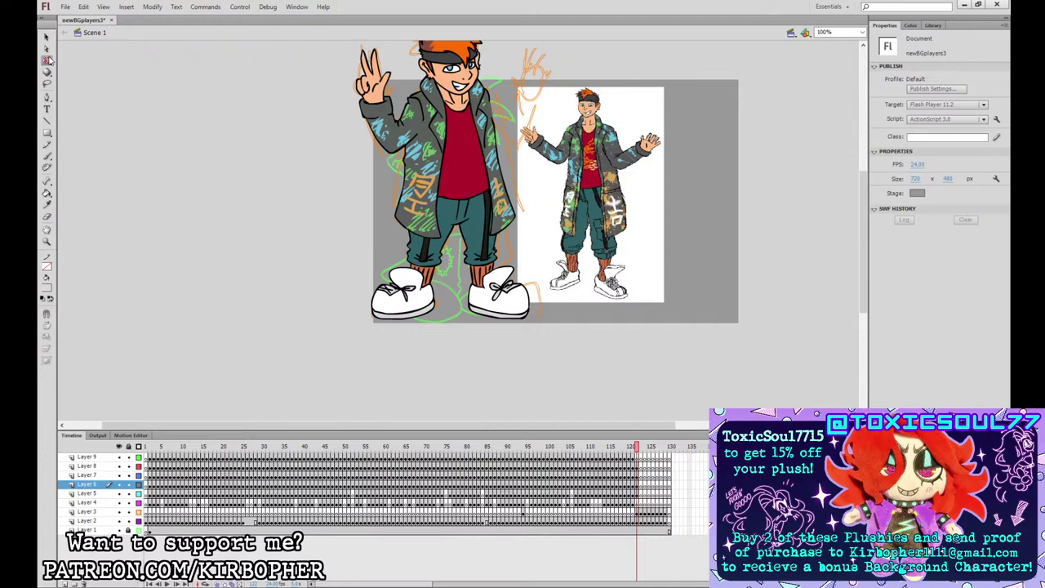
left_click(639, 464)
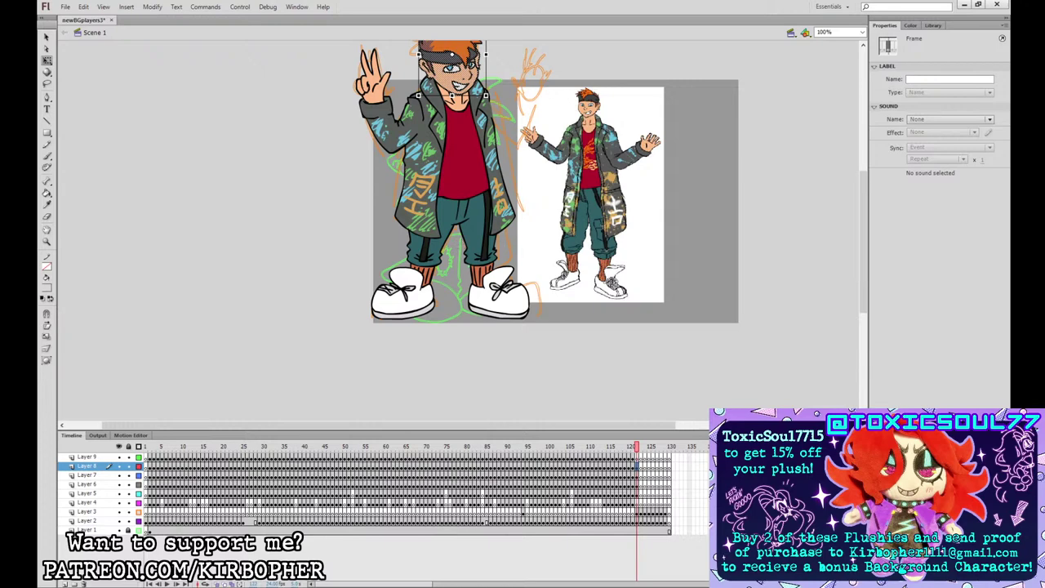
left_click(640, 474)
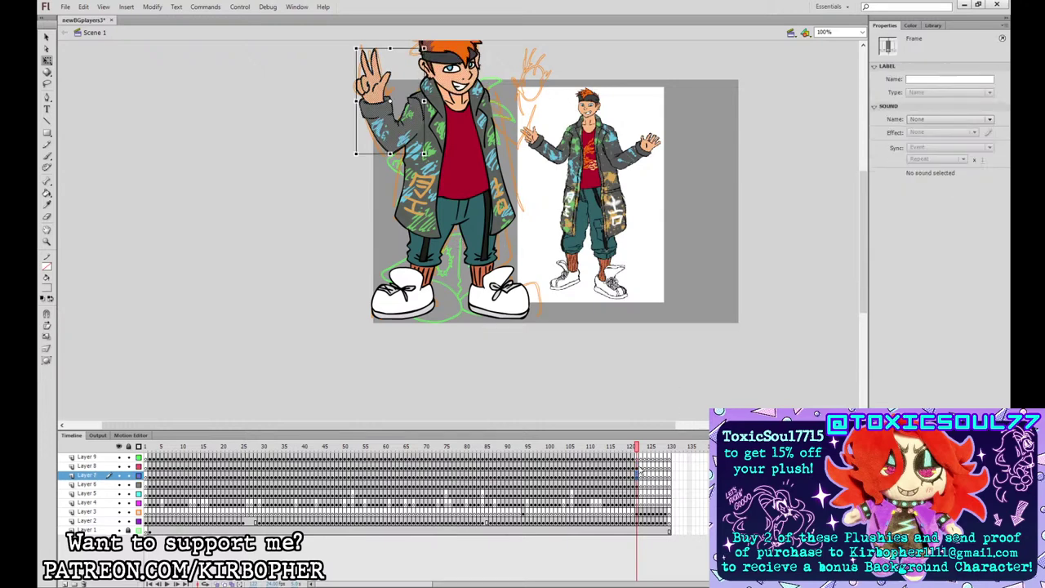
key("F8")
left_click(638, 484)
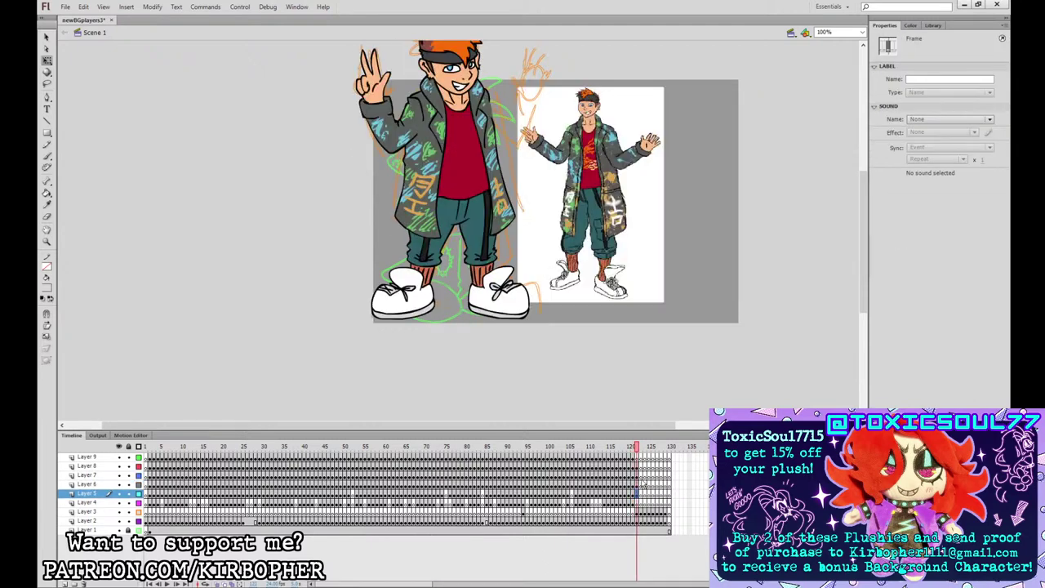
left_click(638, 494)
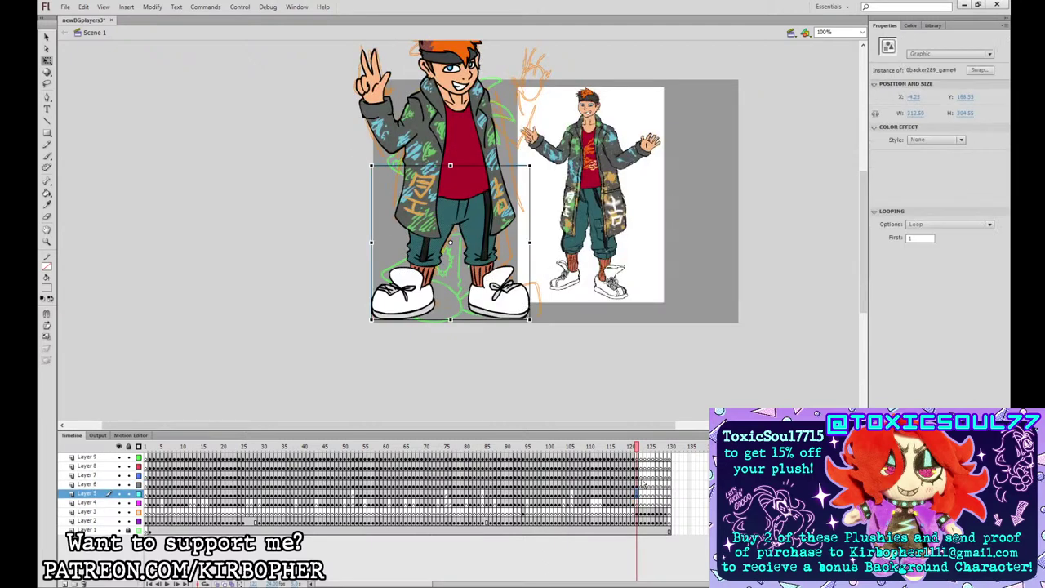
- Move the transformation points to the arm's shoulder, the head's neck, the coat body's waist and the base of the feet
left_click(637, 475)
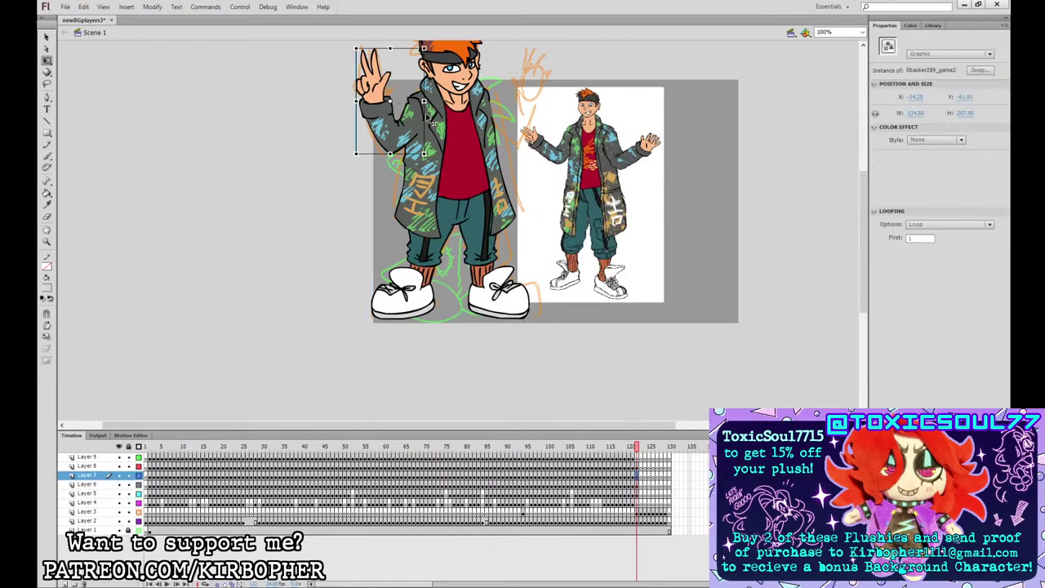
left_click(457, 96)
left_click(487, 131)
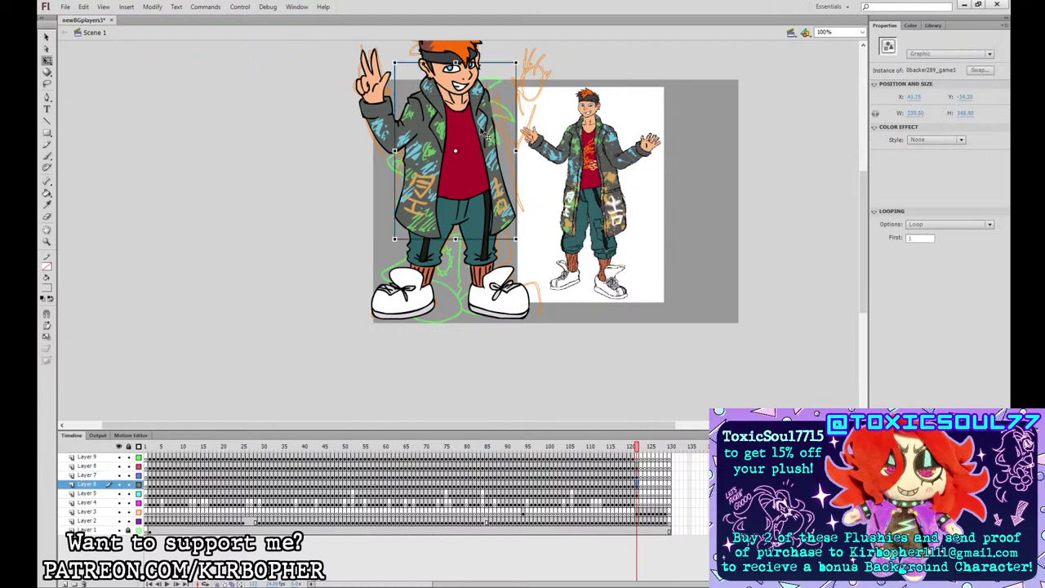
left_click(485, 251)
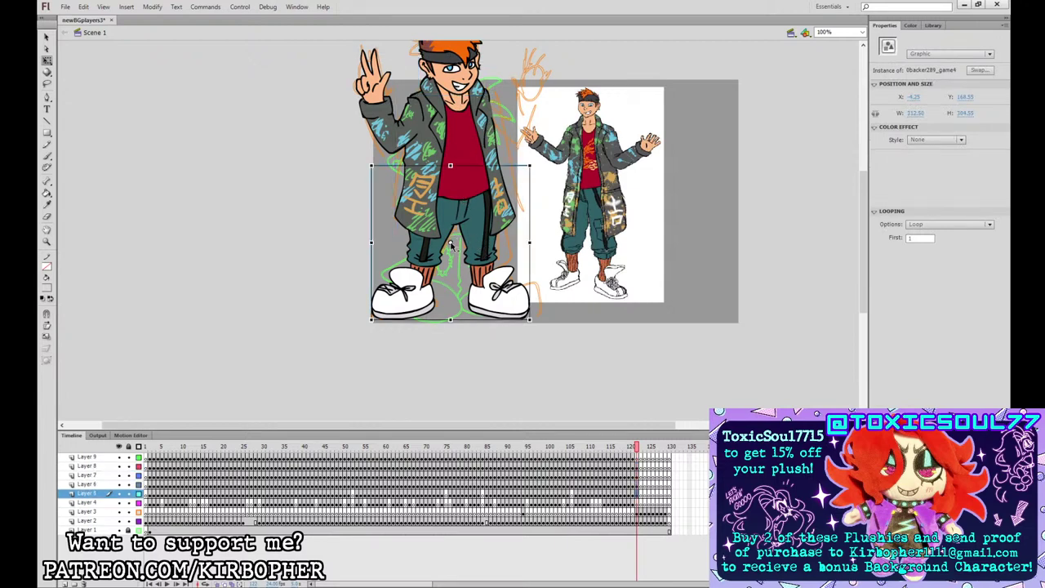
- Copy the raised arm to Layer 4, flip it horizontally and place it at the opposite shoulder
left_click(640, 475)
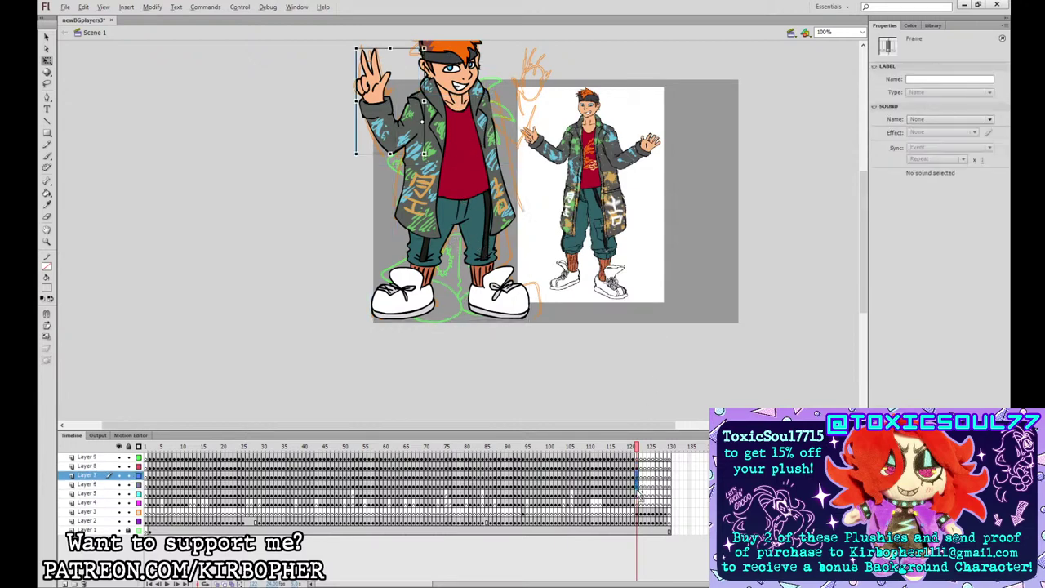
left_click(640, 503)
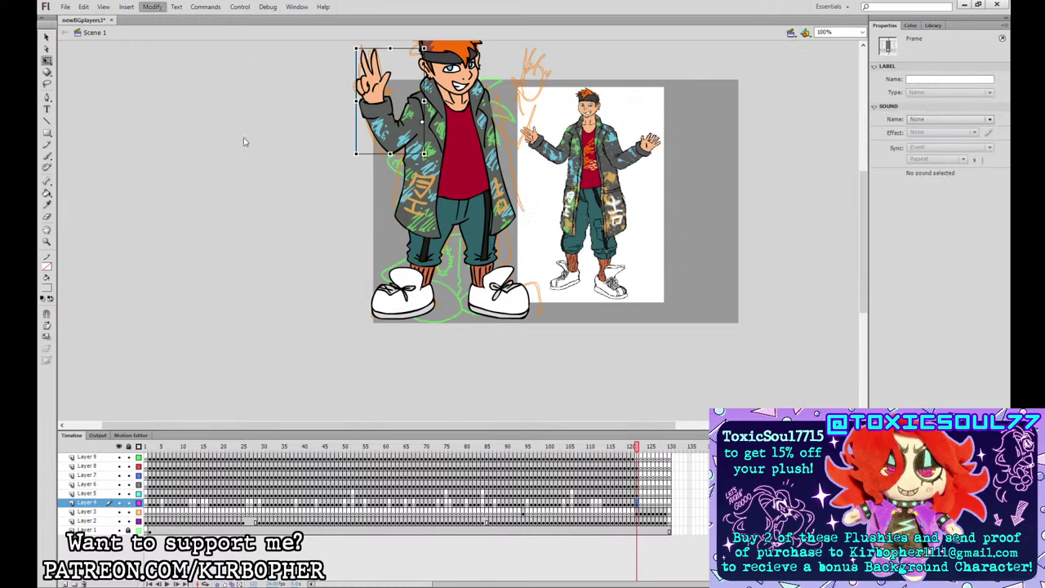
left_click(348, 227)
left_click_drag(486, 81, 546, 75)
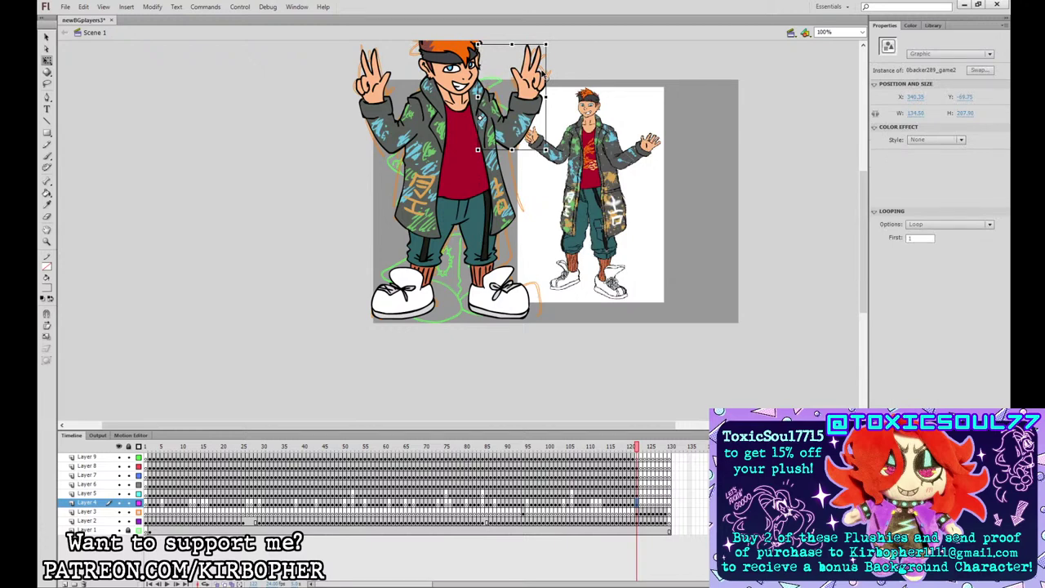
- Copy the character's frames on Layers 4 to 8 and paste them into a new symbol named 0backer289_game_SPRITE
left_click(641, 511)
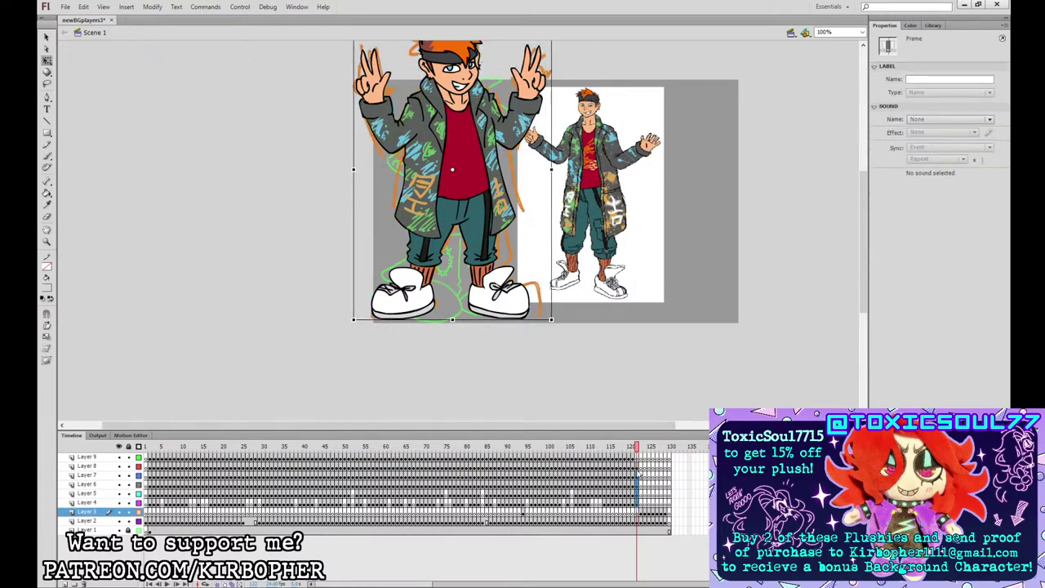
left_click(640, 502)
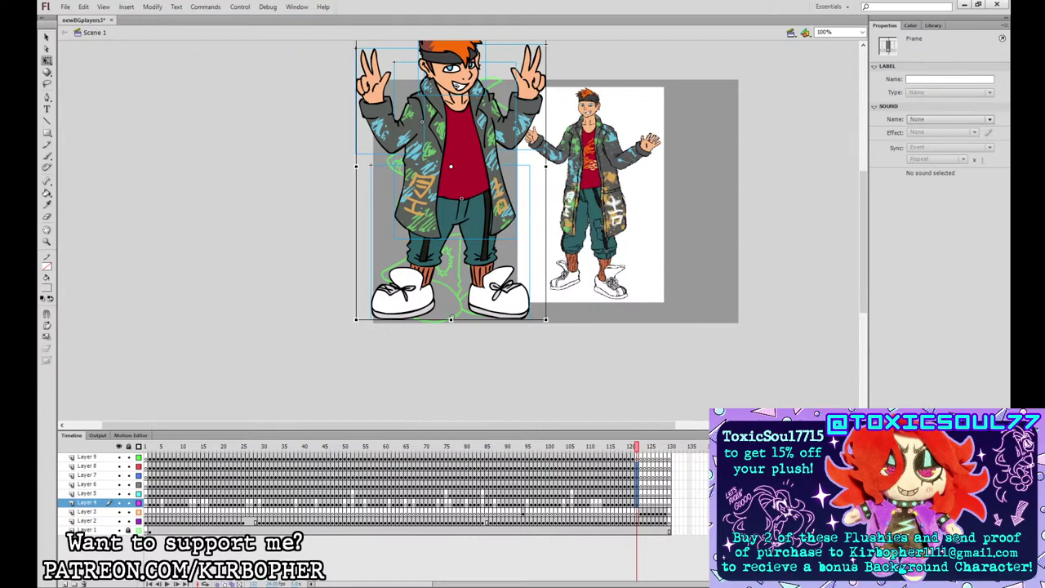
key("Return")
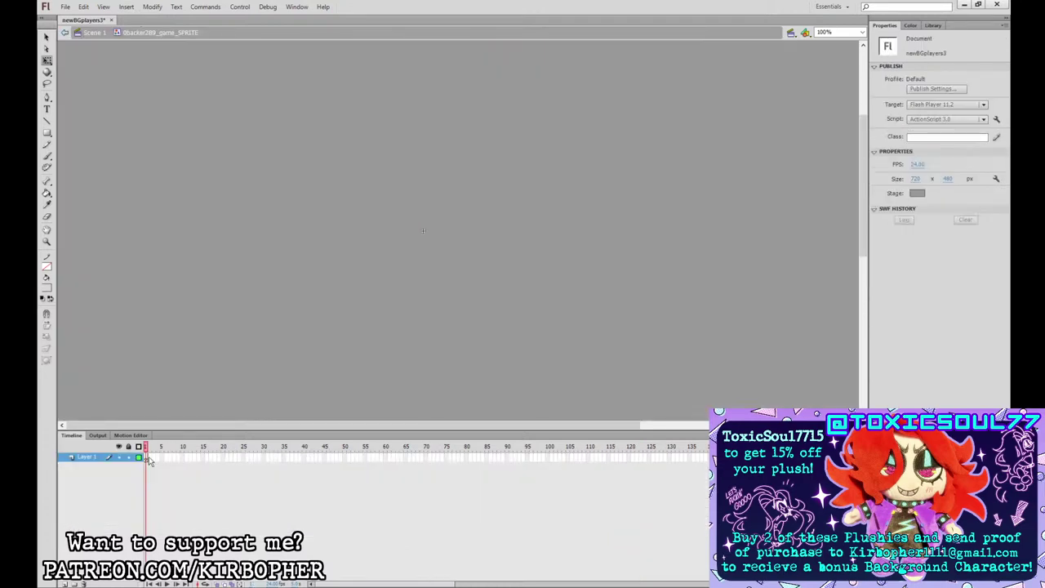
right_click(147, 458)
key("ctrl+alt+v")
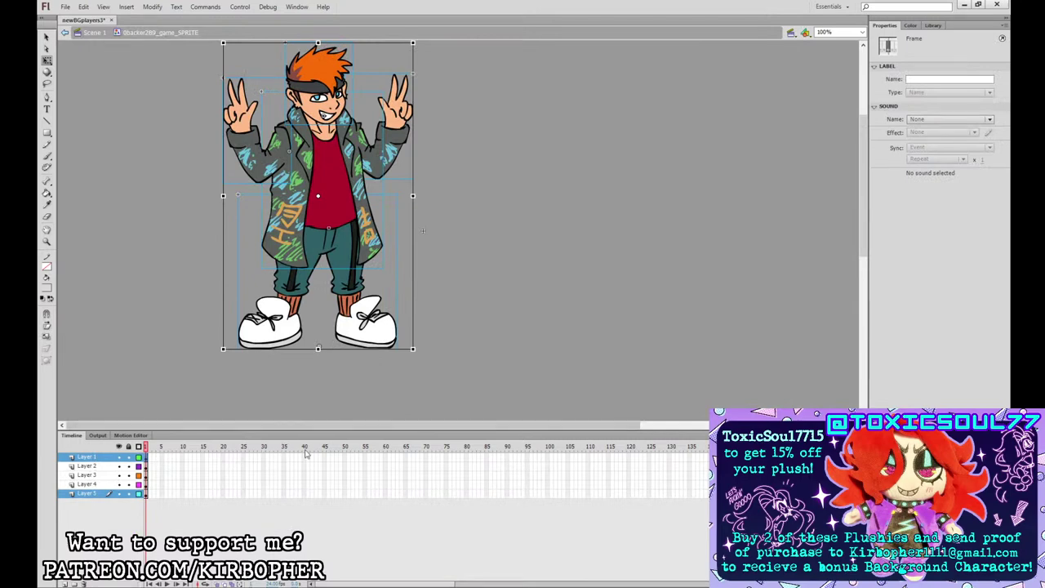
- Insert keyframes at frames 51 and 26 on all five layers of the sprite symbol
left_click_drag(349, 458, 349, 493)
key("F5")
left_click(245, 447)
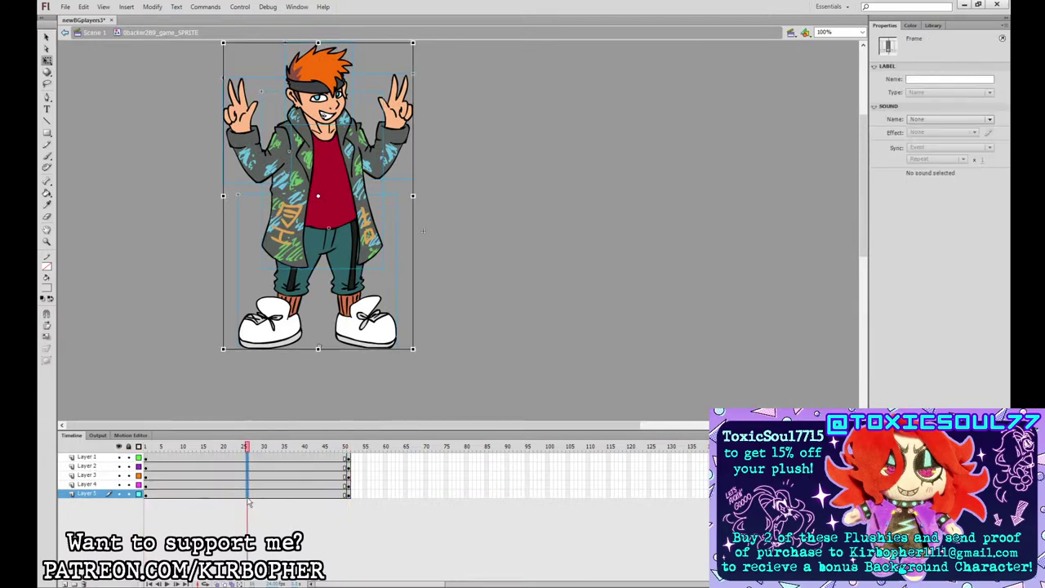
left_click(450, 270)
- Squash the legs and the coat body slightly downward at frame 26
left_click(351, 219)
left_click(334, 190)
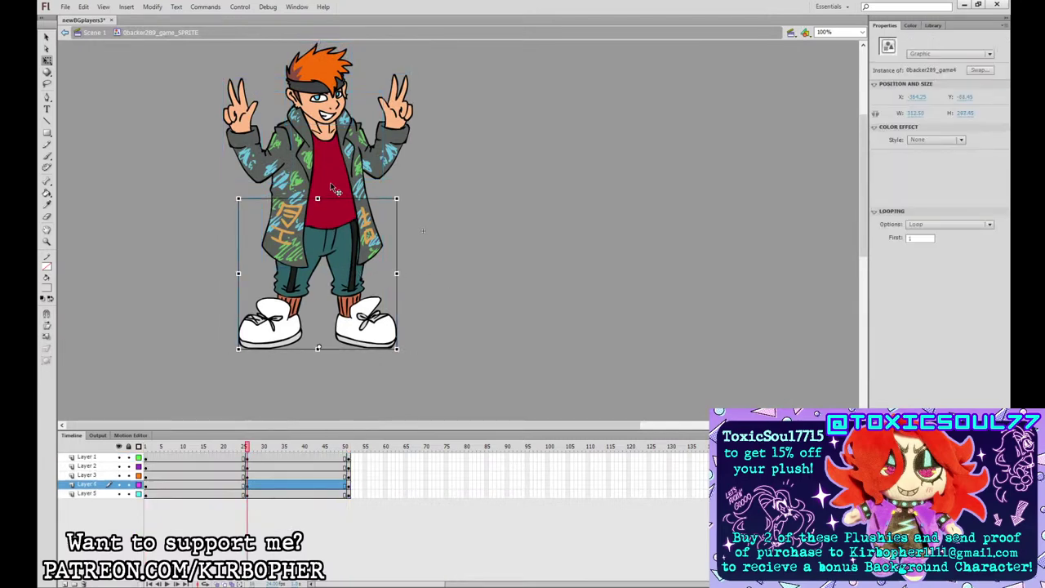
left_click_drag(384, 269, 384, 267)
- Rotate both raised arms slightly outward around their shoulders at frame 26
left_click(404, 155)
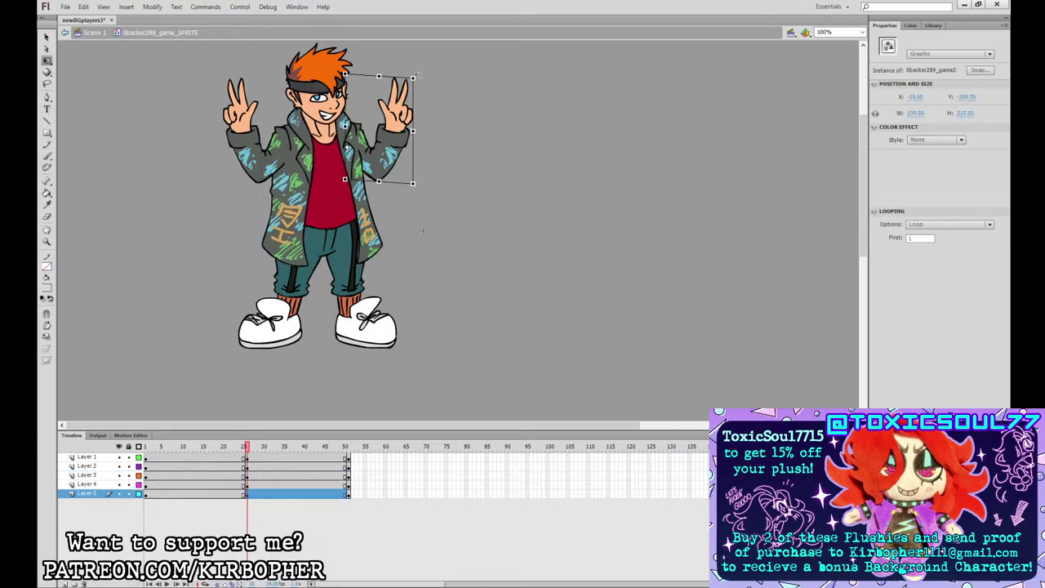
left_click(263, 140)
left_click_drag(221, 75, 218, 81)
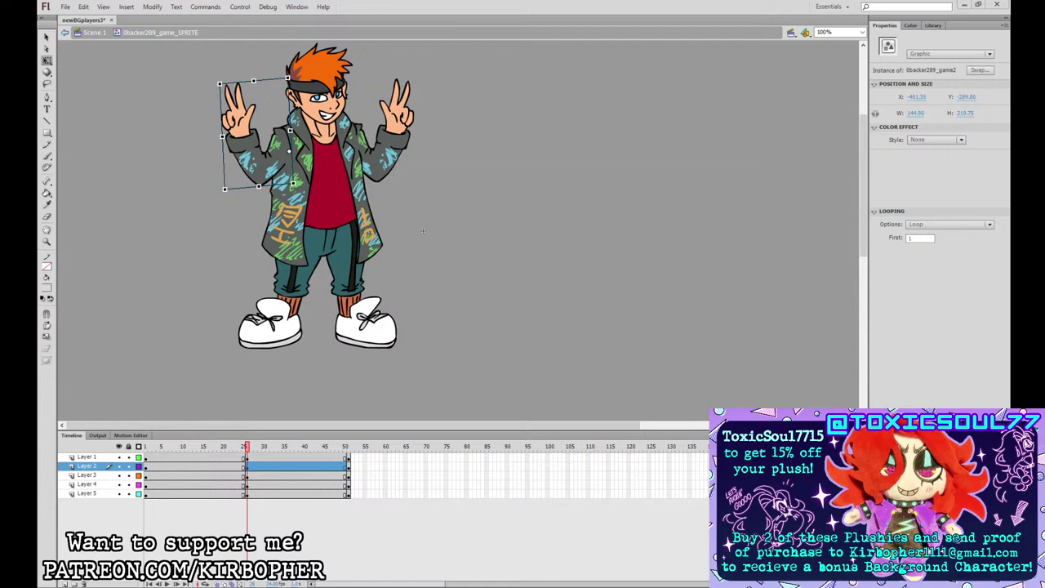
- Tilt the head slightly clockwise at frame 26 and nudge it right and down
left_click(350, 73)
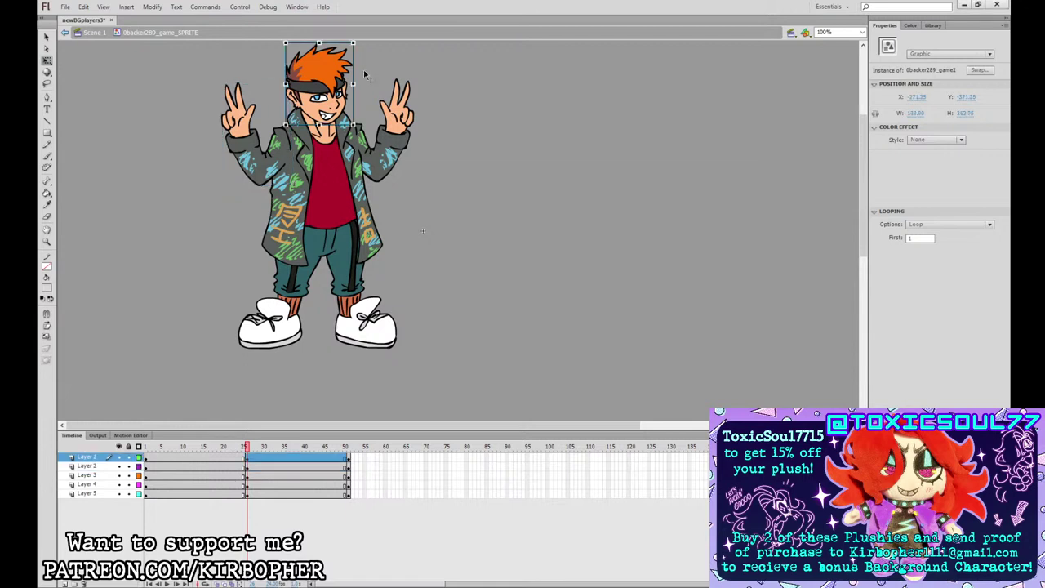
left_click_drag(359, 43, 363, 49)
key("Right")
key("Right")
key("Right")
key("Down")
key("Down")
left_click(332, 380)
- Compare the neighbouring frames, and nudge the head, arms and coat body down together in the frame 26 pose
key("comma")
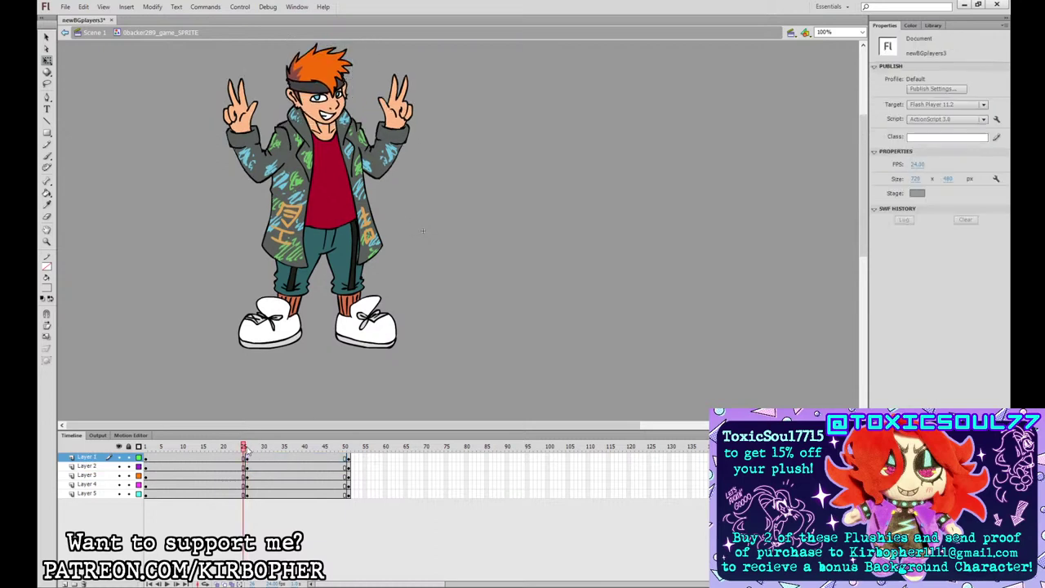
key("period")
key("period")
left_click_drag(218, 59, 434, 216)
key("Down")
key("Down")
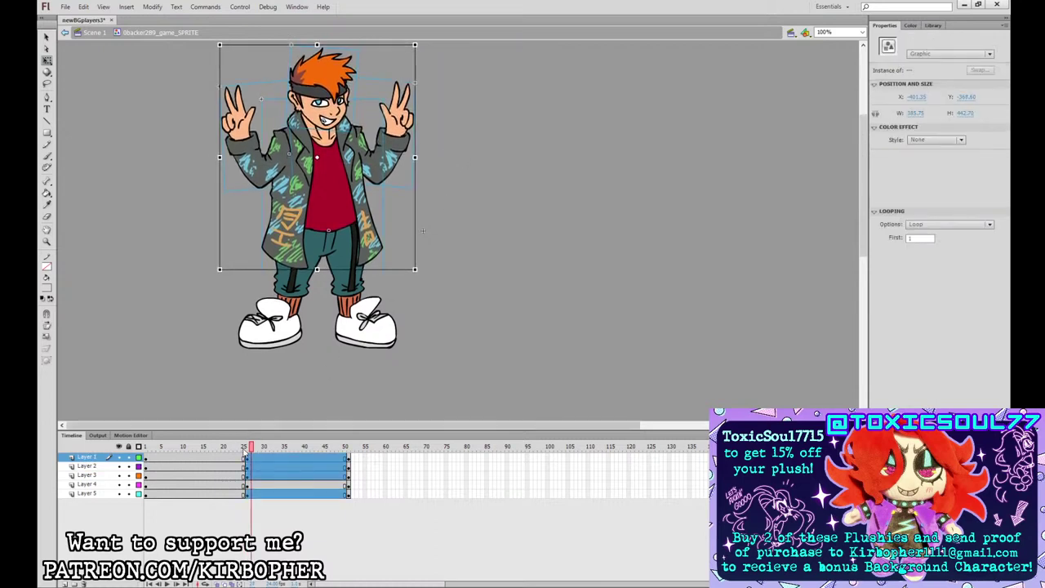
- Narrow the coat body slightly at frame 26 and compare the pose with frame 25
left_click(244, 447)
left_click(249, 449)
left_click(380, 188)
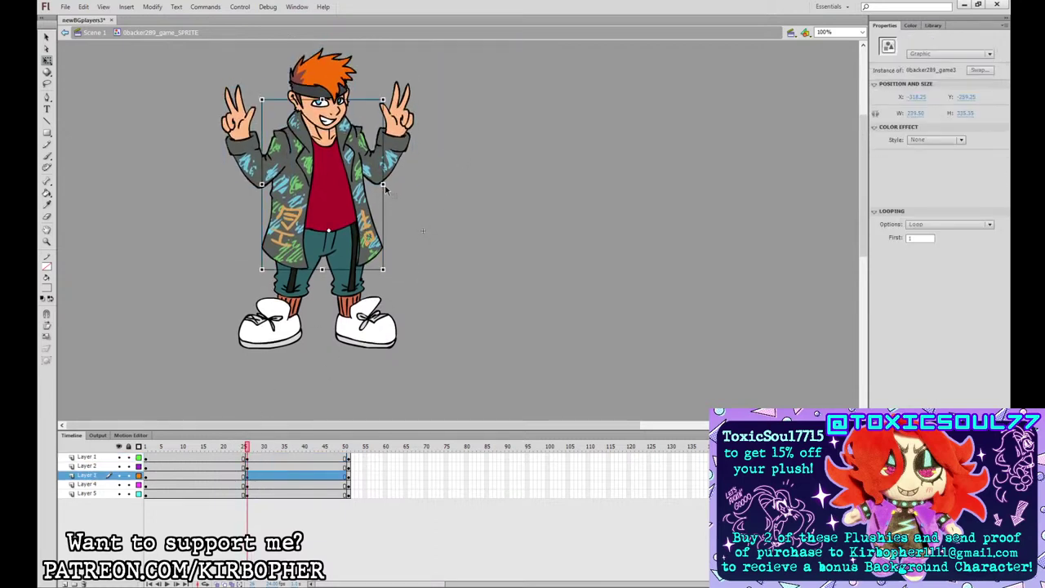
left_click_drag(385, 186, 382, 185)
left_click(243, 466)
left_click(248, 466)
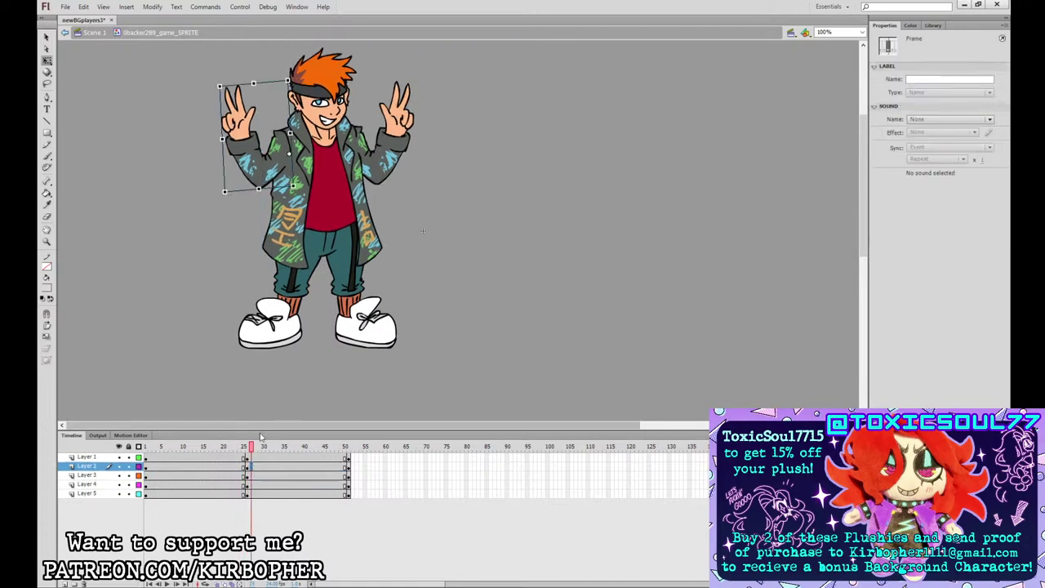
left_click(248, 457)
left_click(245, 457)
left_click(248, 446)
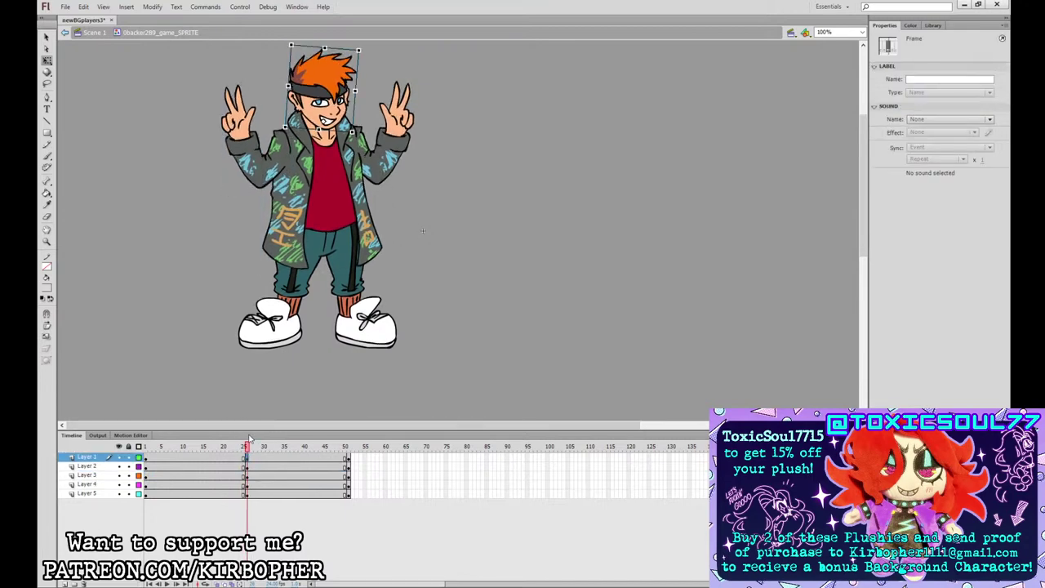
- Create classic tweens between the keyframes at frames 1, 26 and 51 on all five layers
left_click_drag(236, 493, 198, 504)
right_click(247, 466)
left_click(254, 419)
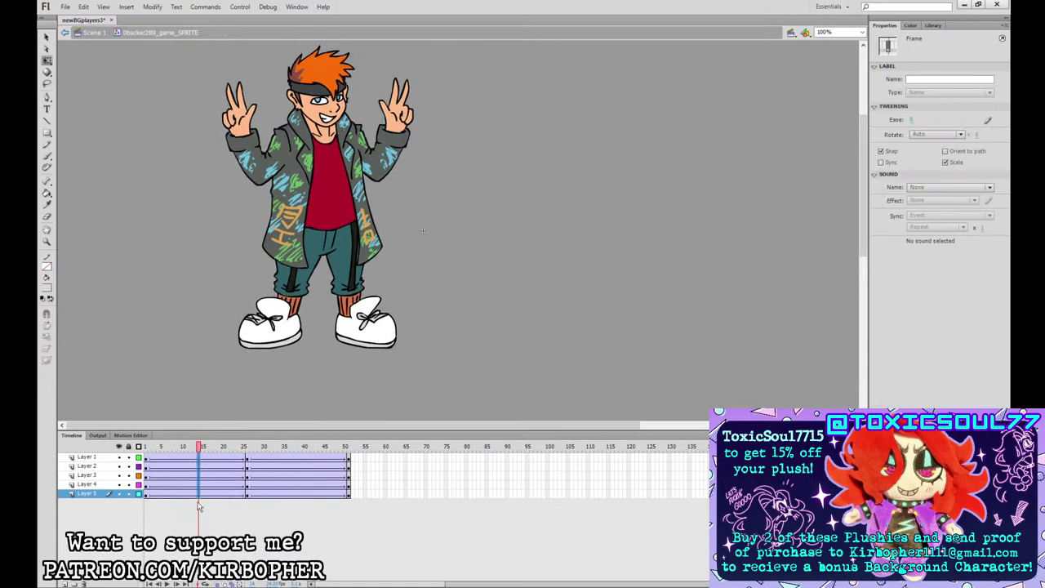
- Add in-between keyframes at frames 14 and 39 on all five layers
key("F6")
mouse_move(296, 458)
left_mouse_down()
mouse_move(296, 495)
mouse_move(302, 457)
left_mouse_up()
key("F6")
- Set the ease to -100 on the tweens starting at frames 1 and 26 on all five layers
left_click_drag(179, 456, 313, 494)
left_click(911, 120)
type("-100")
key("Return")
- Set the ease to 100 on the tweens starting at frames 39 and 14 on all five layers
left_click_drag(330, 458, 329, 508)
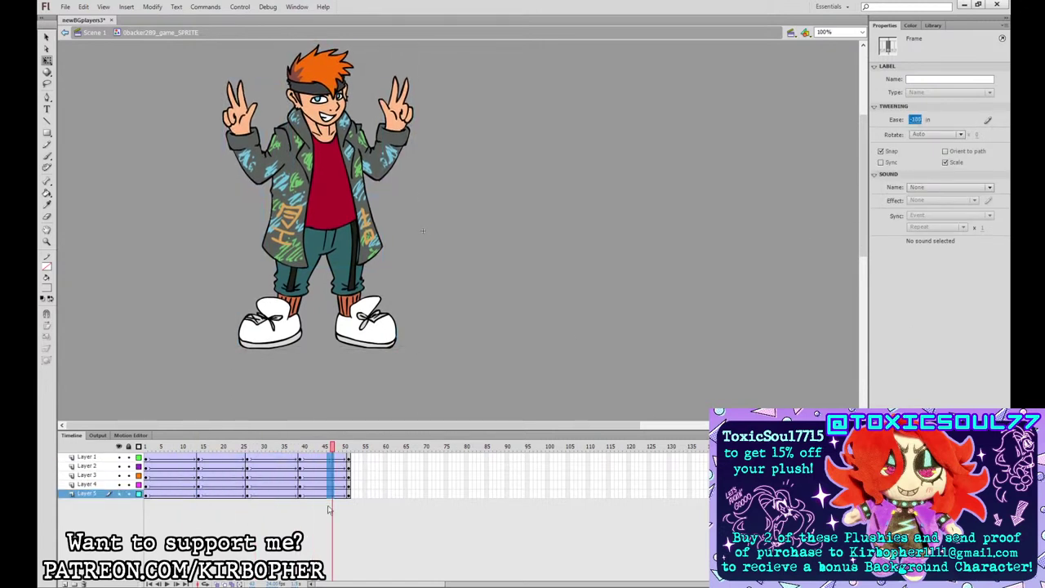
left_click(916, 120)
type("100")
key("Return")
left_click_drag(233, 457, 225, 499)
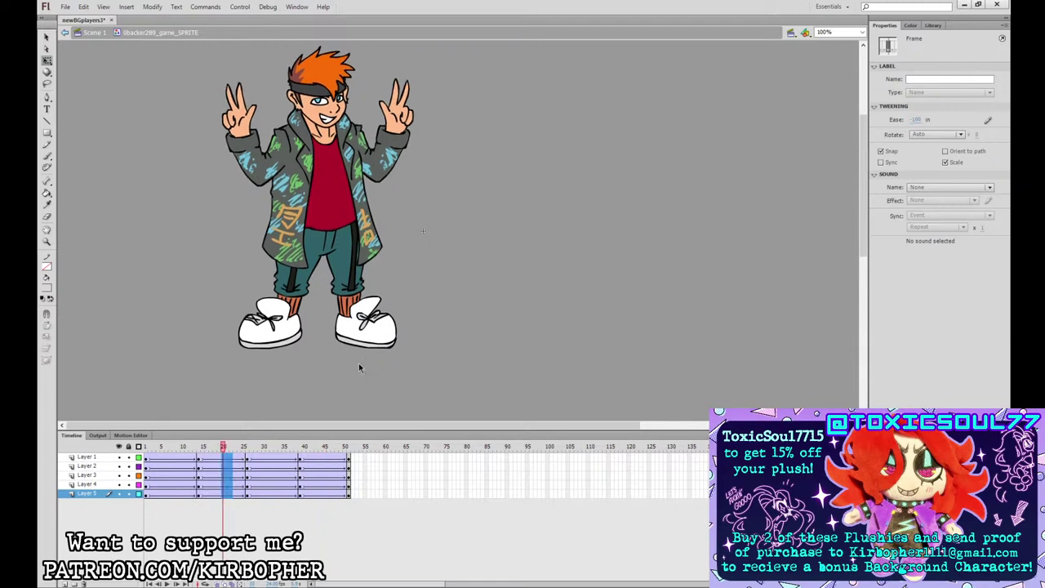
left_click(915, 120)
type("100")
key("Return")
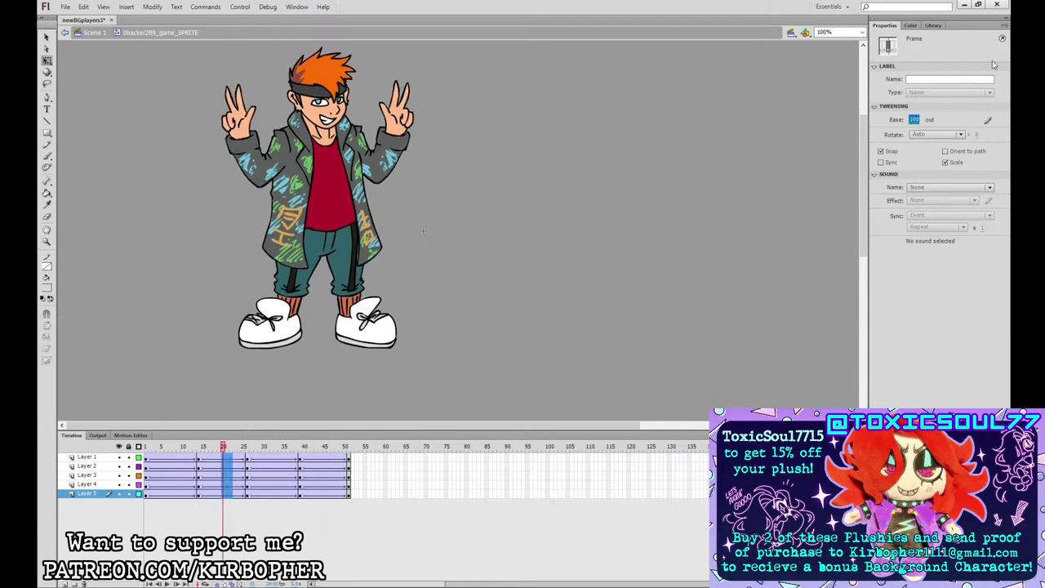
- Convert every tweened frame on all five layers into a keyframe and remove the tweens
left_click_drag(353, 457, 146, 494)
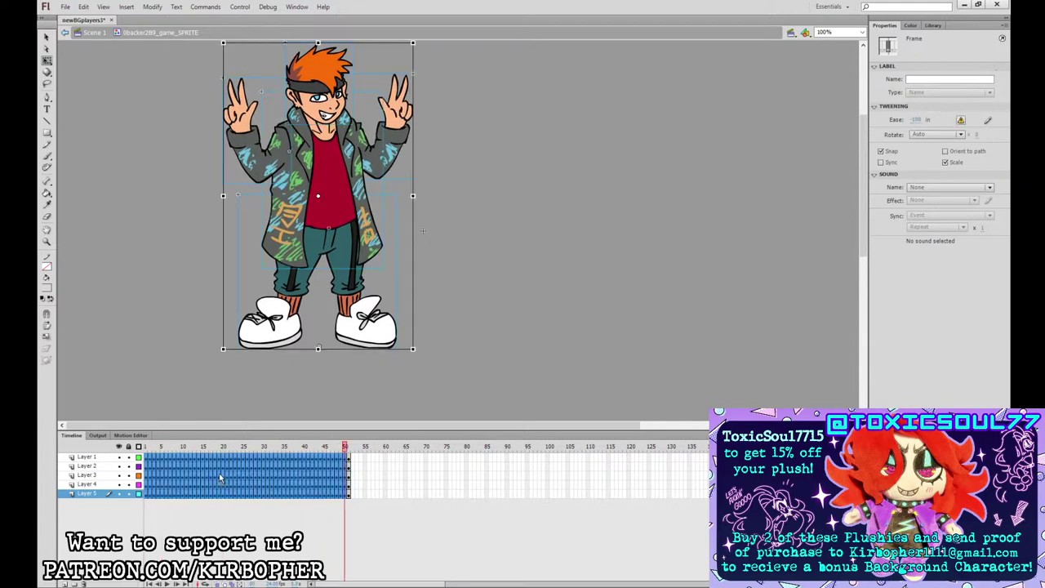
left_click(288, 214)
left_click(170, 511)
- Clear every second keyframe on all five layers so each pose holds for two frames
mouse_move(153, 457)
left_mouse_down()
mouse_move(154, 495)
mouse_move(161, 458)
left_mouse_up()
key("shift+F6")
key("shift+F6")
mouse_move(170, 493)
left_mouse_down()
mouse_move(169, 458)
mouse_move(178, 494)
left_mouse_up()
key("shift+F6")
key("shift+F6")
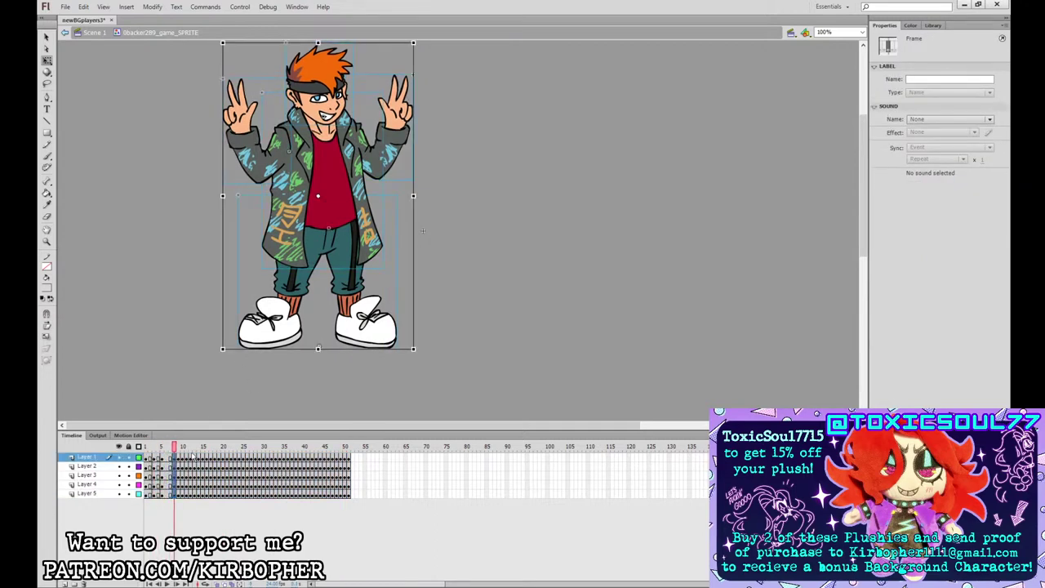
left_click_drag(186, 457, 189, 503)
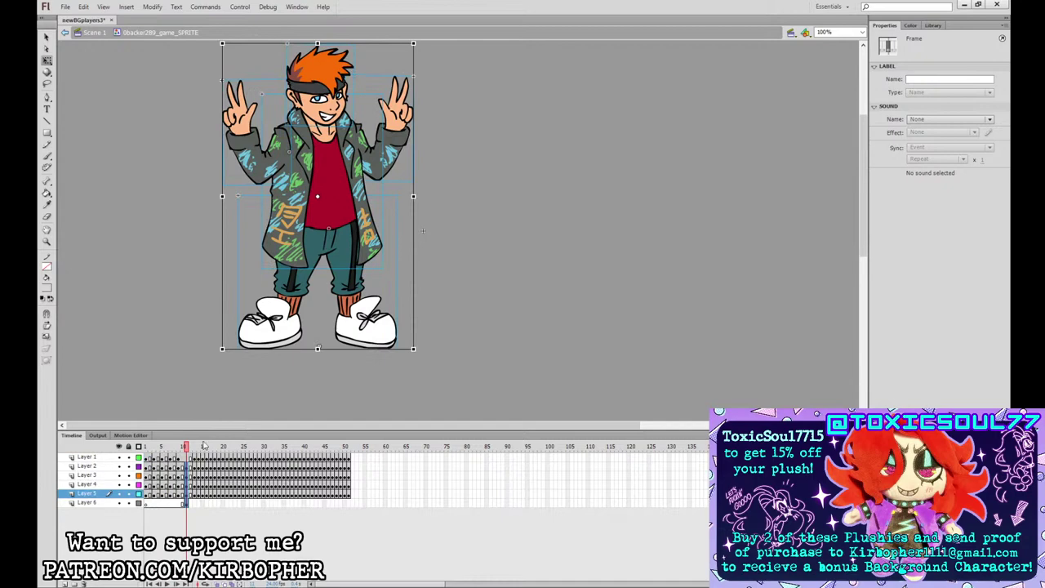
key("ctrl+z")
key("shift+F6")
left_click_drag(200, 458, 237, 456)
key("shift+F6")
key("shift+F6")
key("shift+F6")
left_click_drag(237, 495, 272, 495)
key("shift+F6")
key("shift+F6")
key("shift+F6")
- Trim the surplus frames at the end and make all five layers end at frame 50
left_click_drag(285, 459, 351, 493)
key("shift+F5")
left_click(361, 458)
left_click_drag(344, 458, 345, 487)
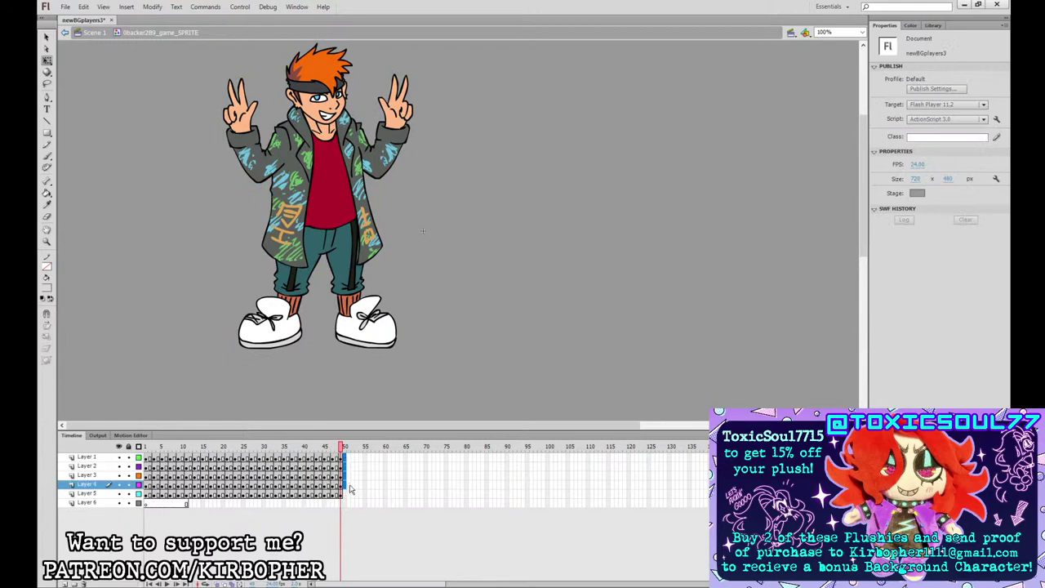
key("F6")
left_click(345, 494)
key("F6")
- Delete the stray Layer 6 and play back the idle animation
left_click(100, 504)
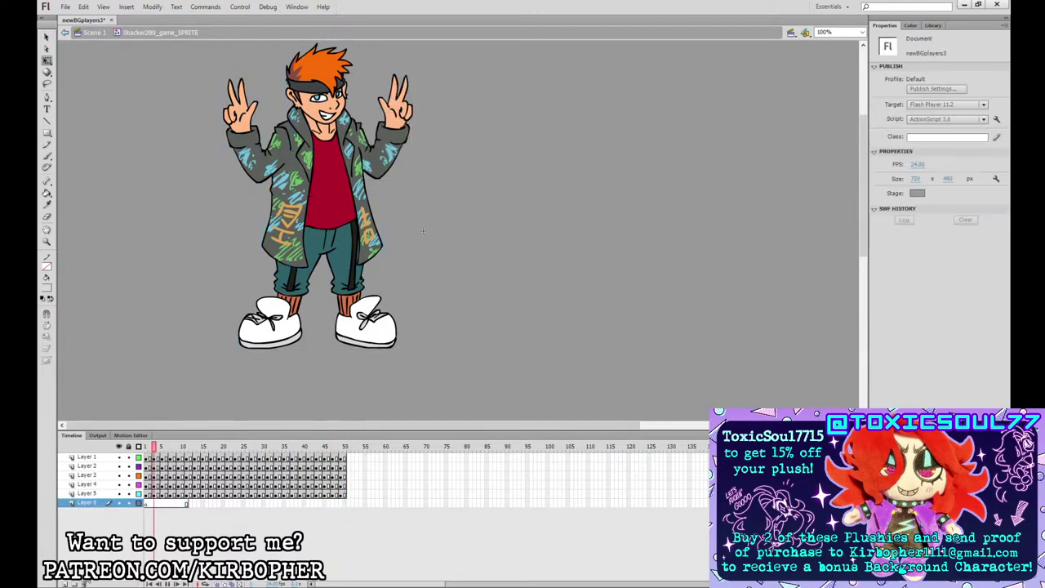
left_click(84, 583)
key("Return")
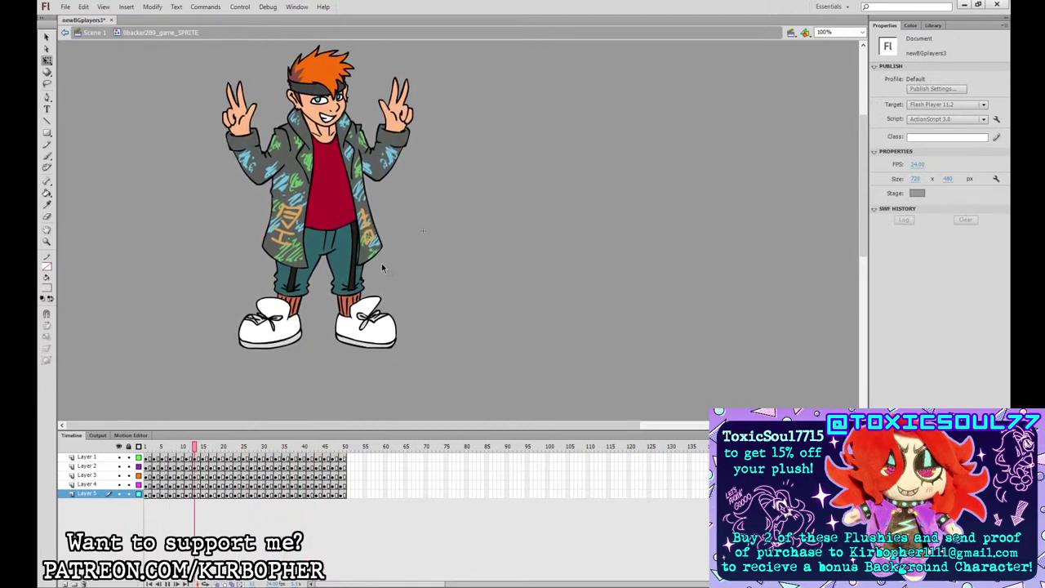
key("Return")
- Return to Scene 1 and remove the purple-haired sprite overlapping the finished orange-haired character
left_click(94, 33)
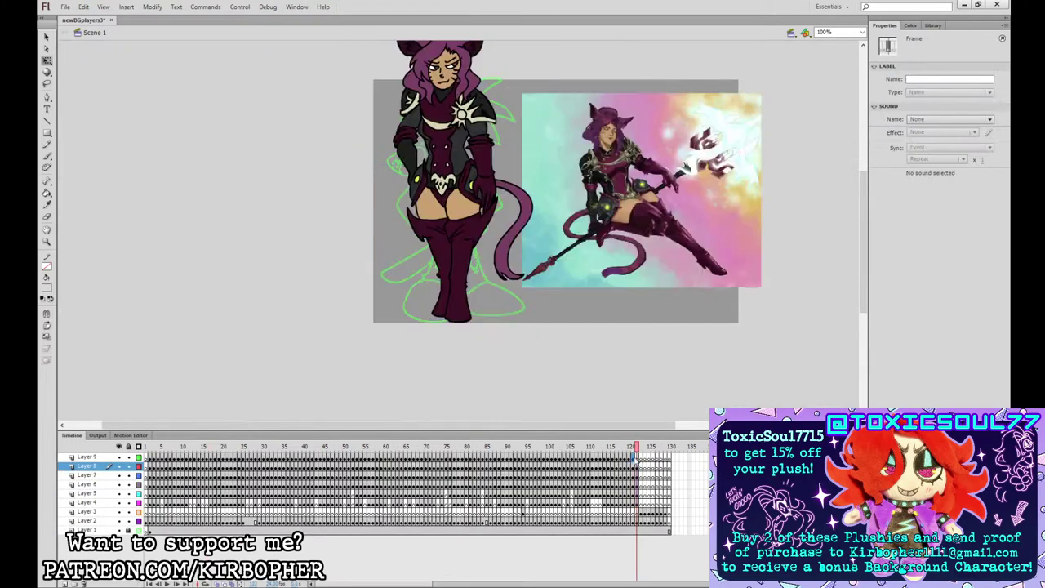
left_click(462, 168)
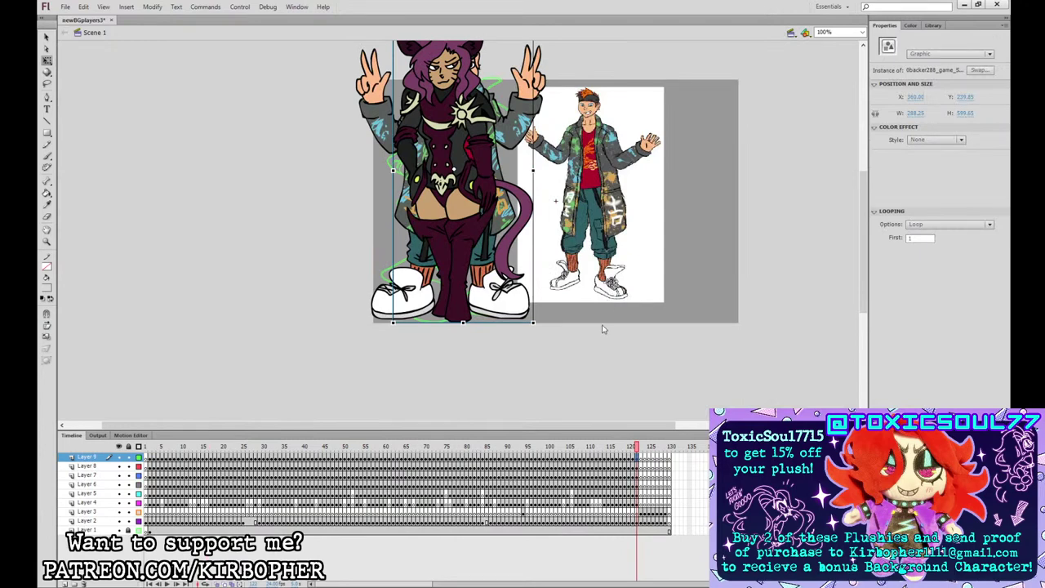
key("ctrl+z")
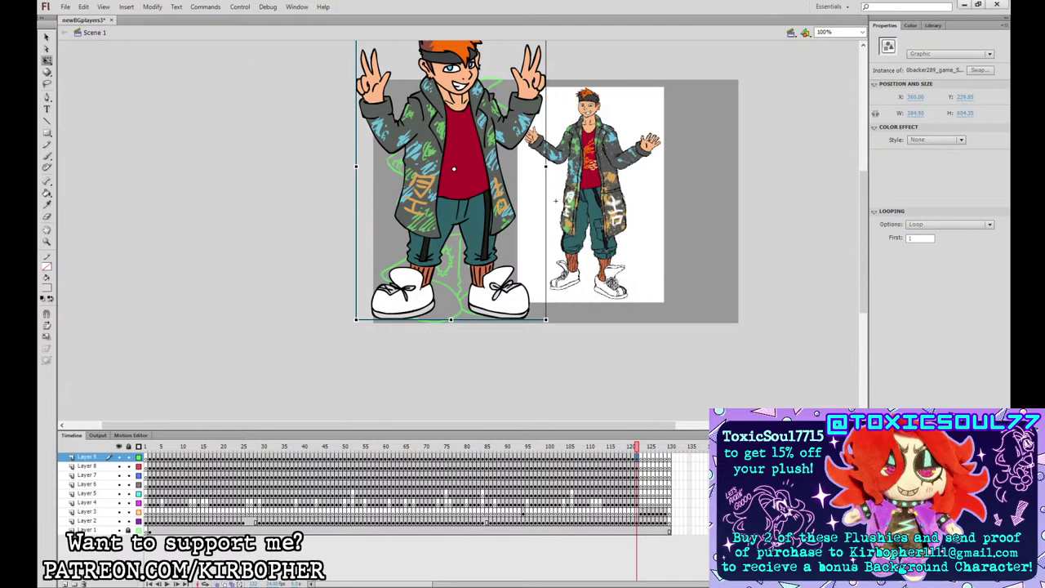
- Brush the black visor outline of the next character's helmet over the orange sketch on Layer 8
left_click(640, 502)
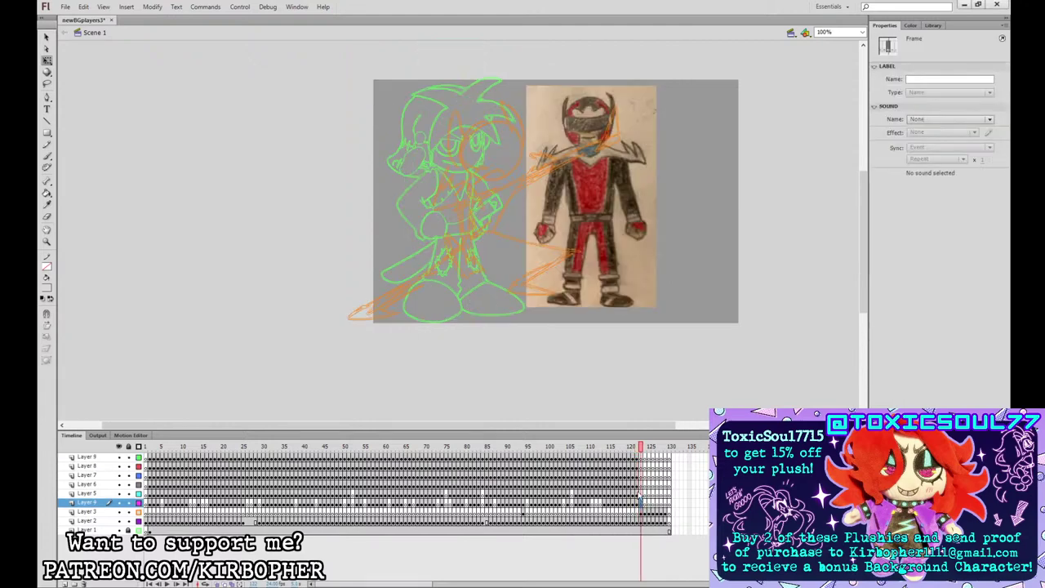
left_click(46, 155)
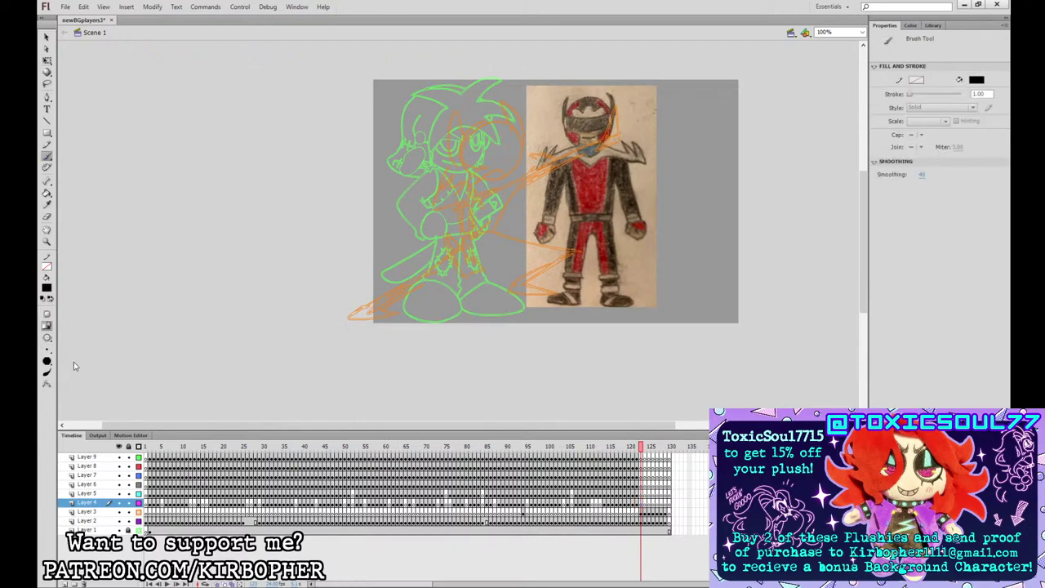
left_click(642, 466)
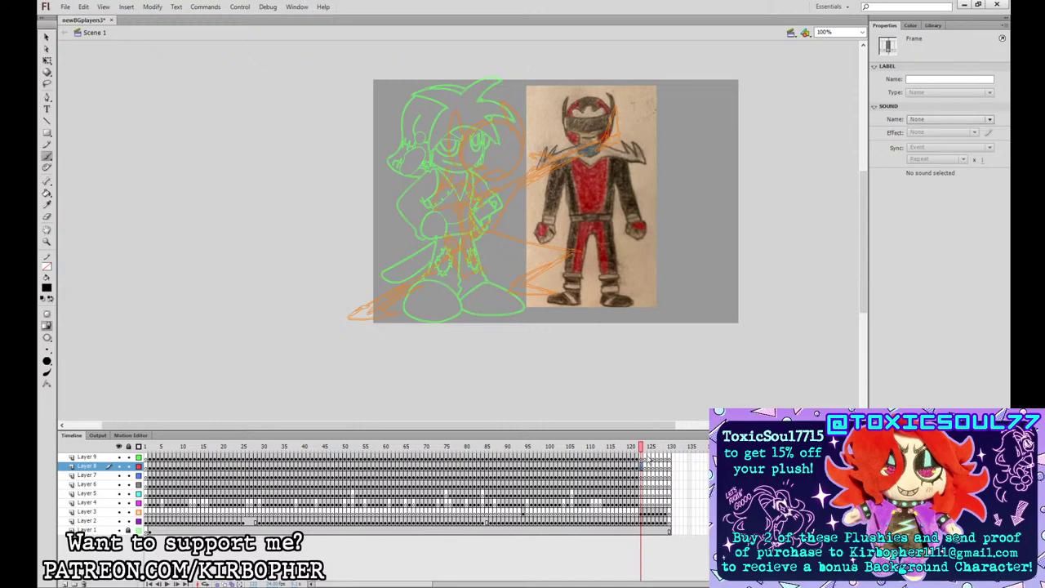
left_click(645, 458)
left_click(641, 466)
key("ctrl+equal")
left_click_drag(703, 224, 774, 330)
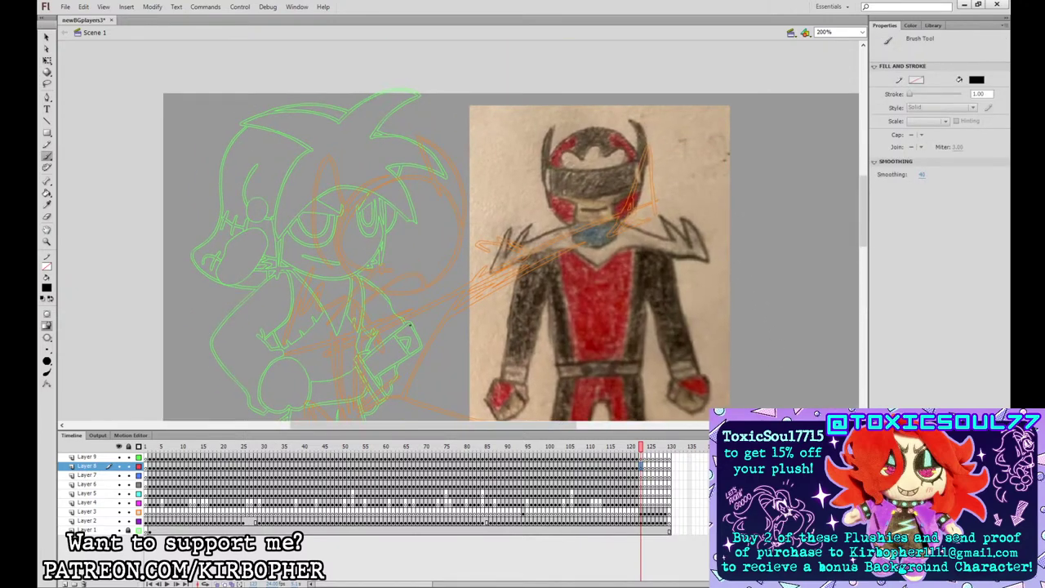
mouse_move(344, 245)
left_mouse_down()
mouse_move(361, 279)
mouse_move(439, 272)
mouse_move(464, 245)
mouse_move(462, 217)
mouse_move(352, 254)
mouse_move(364, 277)
mouse_move(411, 279)
mouse_move(444, 264)
mouse_move(458, 241)
mouse_move(454, 215)
mouse_move(399, 242)
mouse_move(349, 245)
left_mouse_up()
key("ctrl+z")
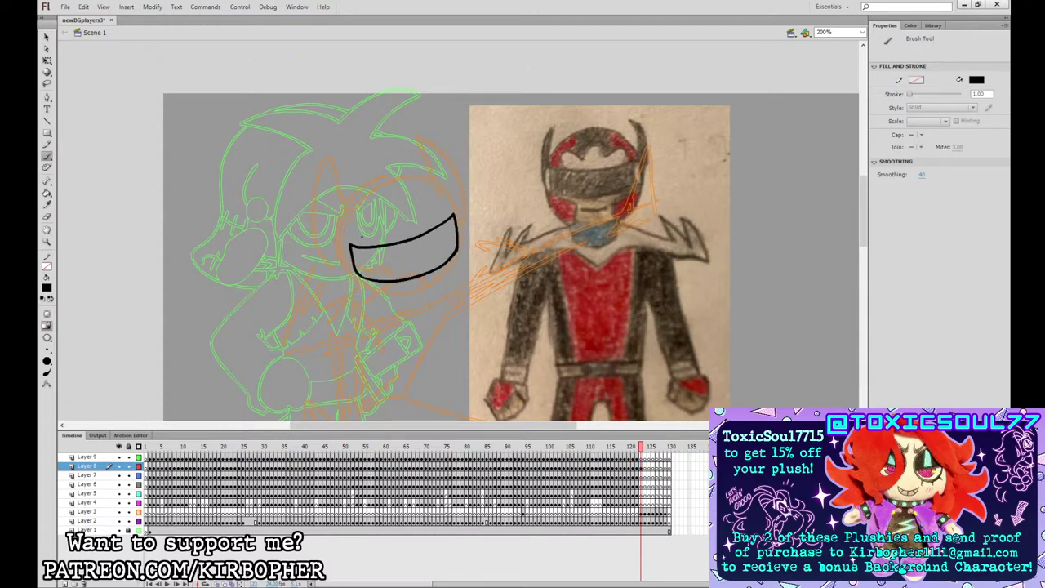
- Brush the helmet's wavy crest, side guard, jaw line, two curved horns and dome in black
mouse_move(446, 224)
left_mouse_down()
mouse_move(394, 197)
mouse_move(388, 227)
mouse_move(364, 231)
mouse_move(403, 299)
mouse_move(370, 299)
mouse_move(339, 276)
mouse_move(351, 243)
mouse_move(336, 266)
mouse_move(348, 272)
mouse_move(352, 245)
mouse_move(357, 274)
left_mouse_up()
key("ctrl+z")
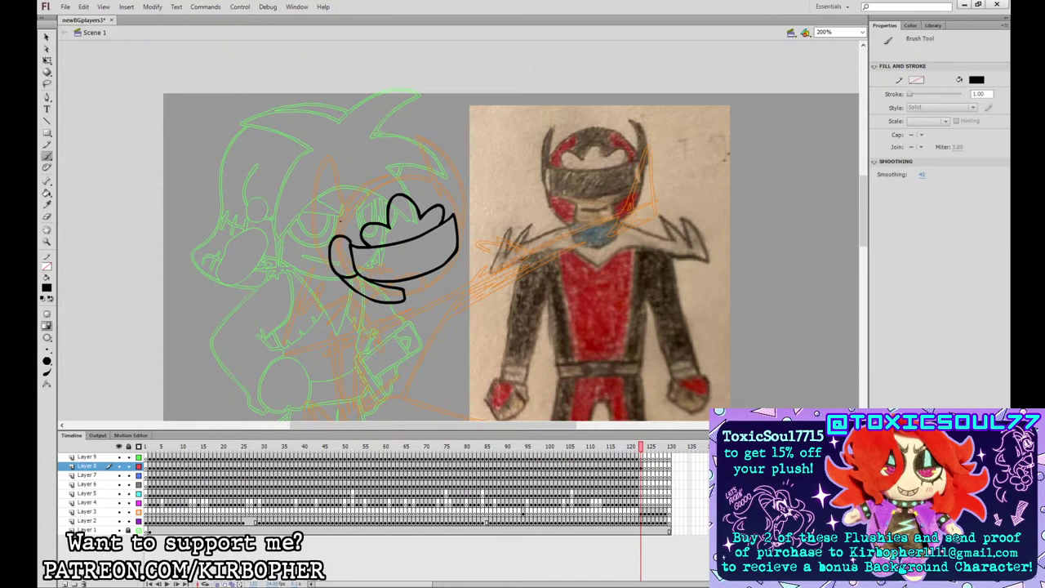
mouse_move(341, 219)
left_mouse_down()
mouse_move(324, 158)
mouse_move(307, 196)
mouse_move(332, 269)
left_mouse_up()
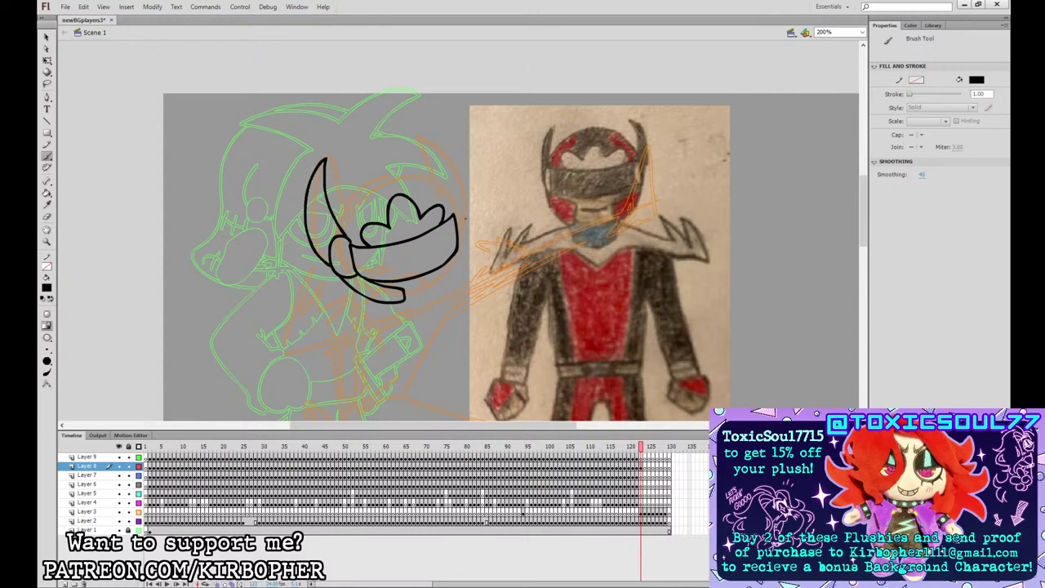
mouse_move(459, 249)
left_mouse_down()
mouse_move(464, 212)
mouse_move(455, 210)
left_mouse_up()
key("ctrl+z")
mouse_move(460, 250)
left_mouse_down()
mouse_move(433, 144)
mouse_move(405, 133)
mouse_move(457, 189)
mouse_move(384, 168)
mouse_move(332, 212)
left_mouse_up()
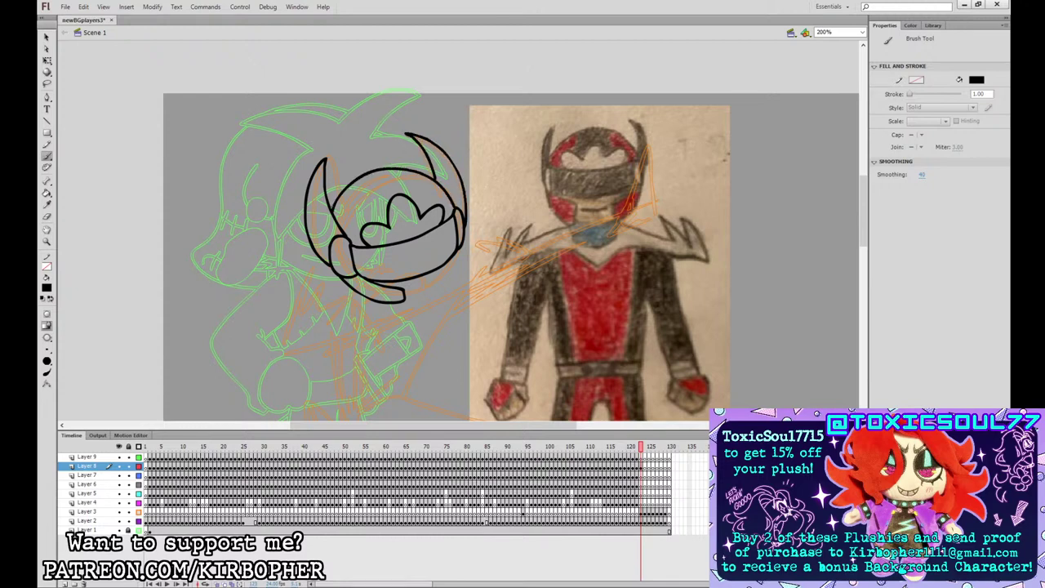
- Ink the helmet's chin guard and the curved panel lines running up the dome
mouse_move(458, 246)
left_mouse_down()
mouse_move(440, 288)
mouse_move(461, 248)
left_mouse_up()
left_click_drag(406, 299, 433, 282)
key("ctrl+z")
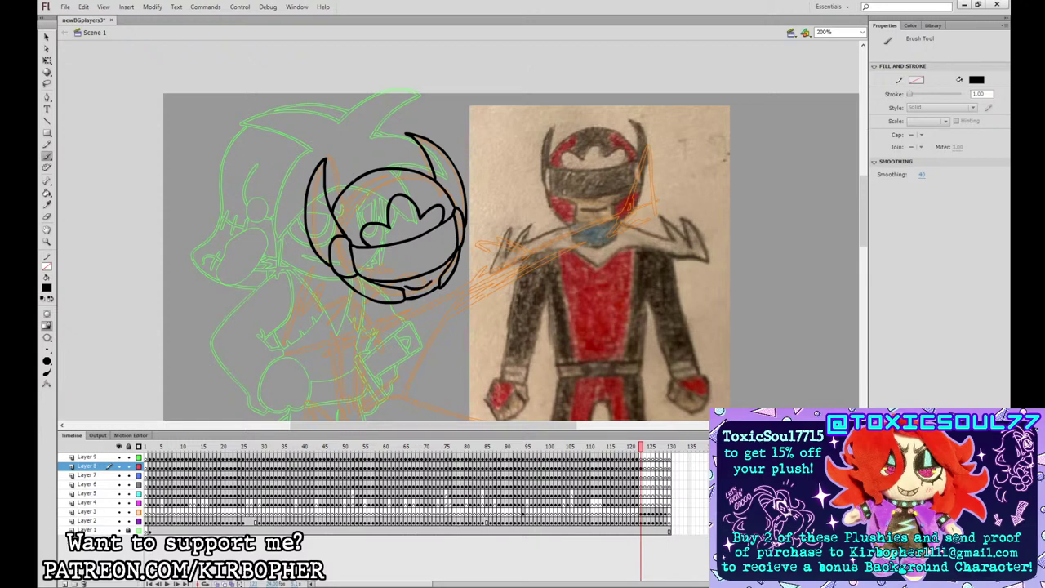
left_click_drag(349, 185, 378, 224)
left_click_drag(413, 170, 430, 208)
- Ink the outstretched hand with its fingers just below the helmet
left_click_drag(738, 278, 781, 197)
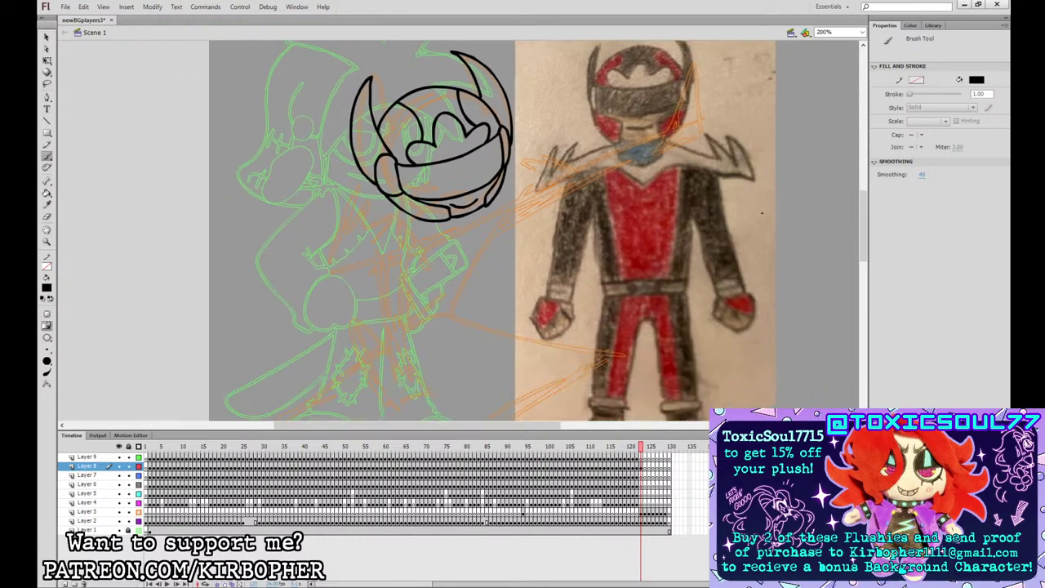
left_click(643, 464)
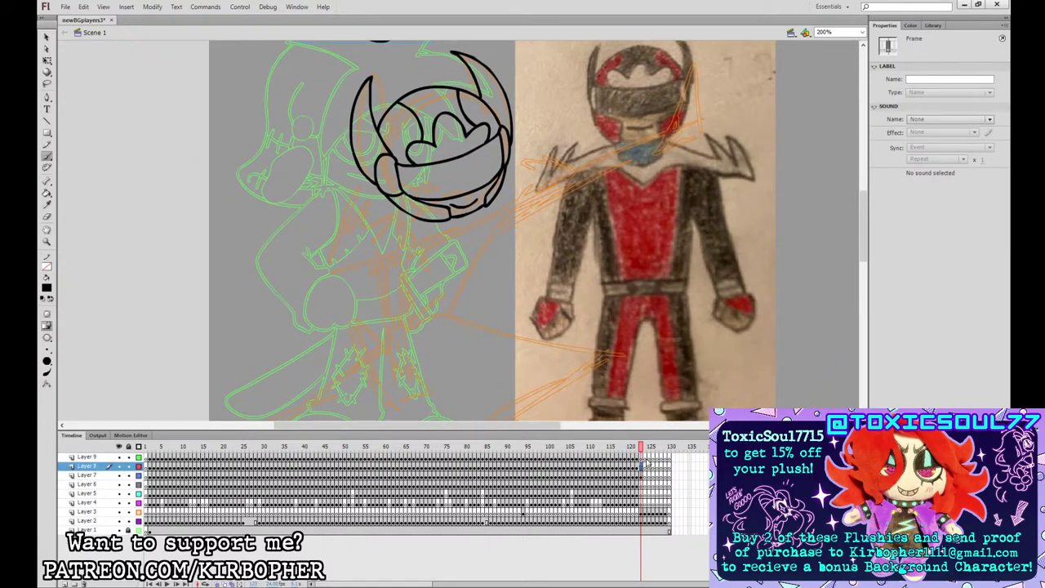
key("ctrl+1")
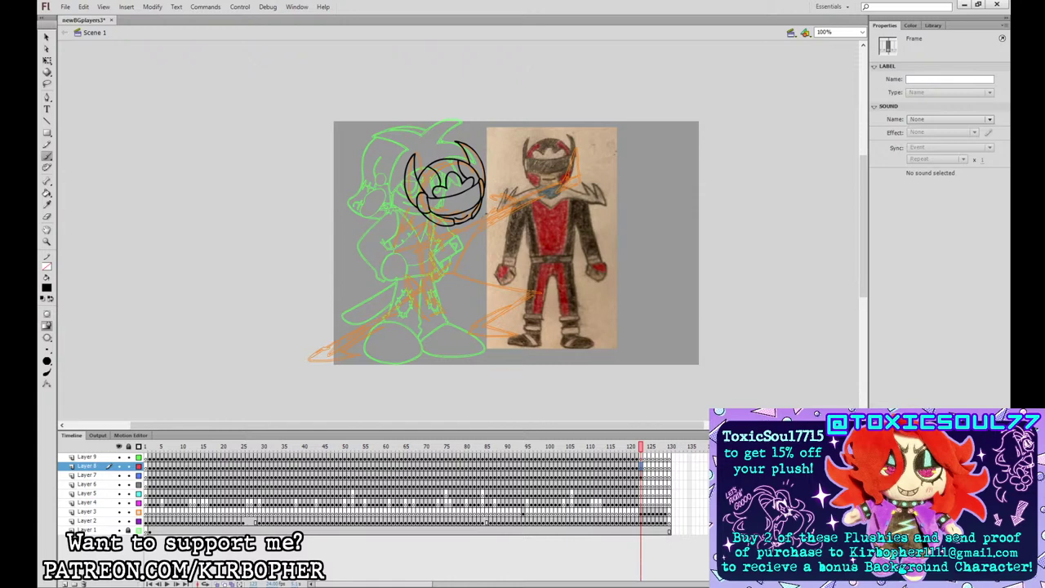
mouse_move(487, 213)
left_mouse_down()
mouse_move(447, 238)
mouse_move(466, 236)
mouse_move(446, 237)
mouse_move(468, 240)
mouse_move(468, 230)
left_mouse_up()
key("ctrl+z")
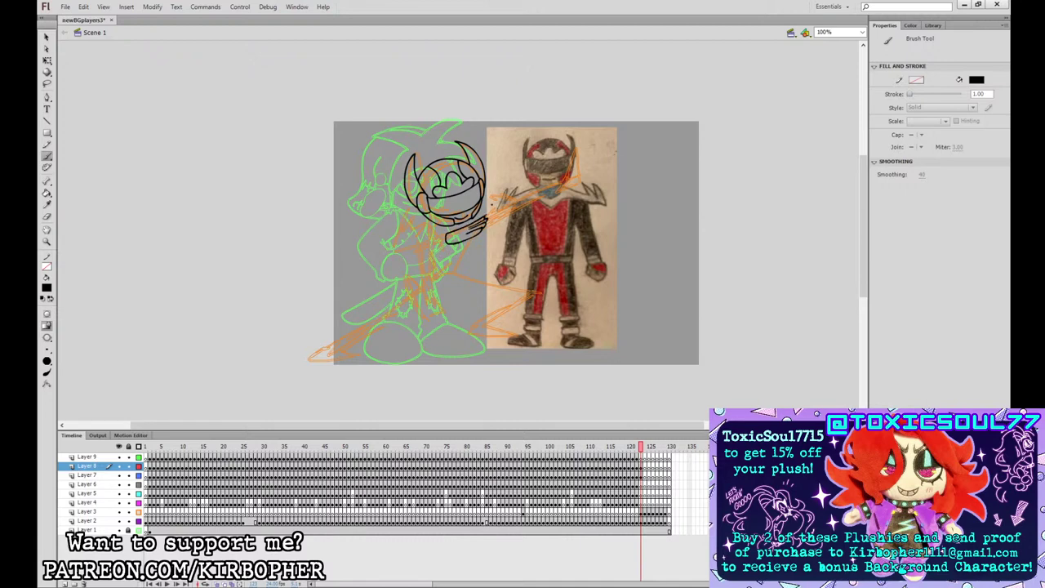
- Reshape the fingertip lines of the inked hand with the Selection tool
key("v")
key("ctrl+=")
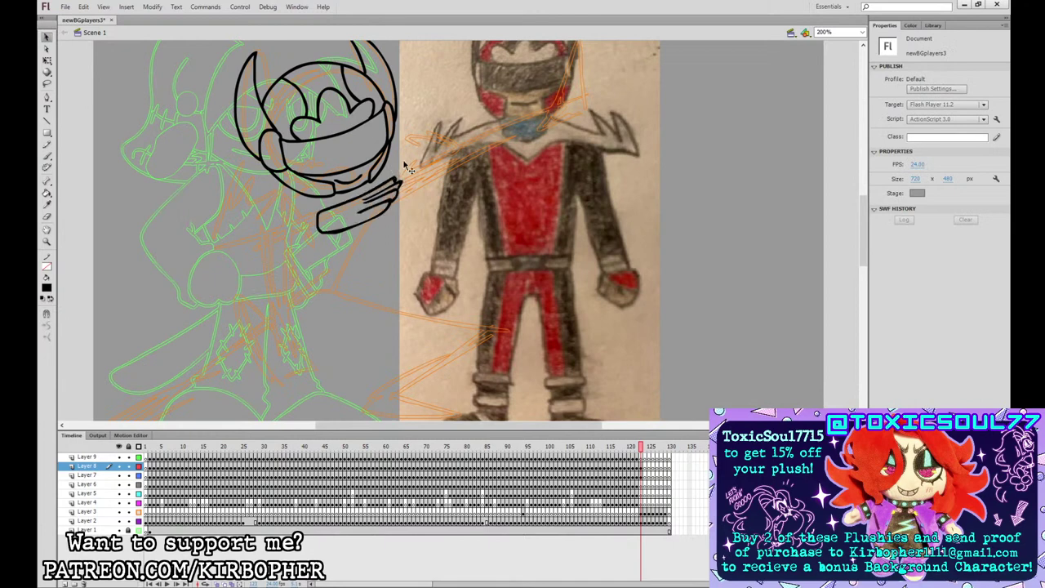
left_click_drag(395, 179, 398, 181)
left_click(399, 179)
left_click(400, 179)
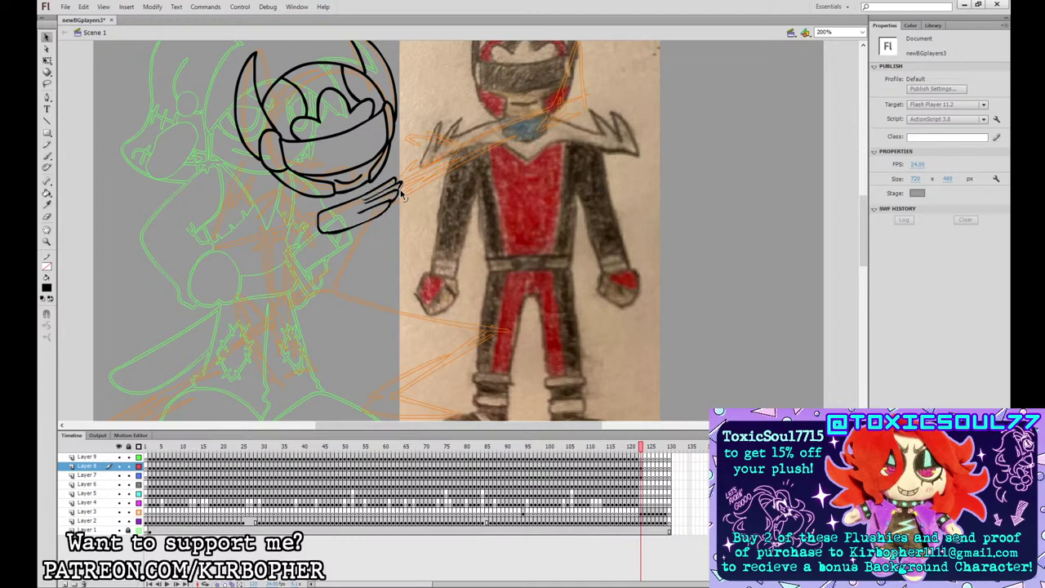
key("ctrl+minus")
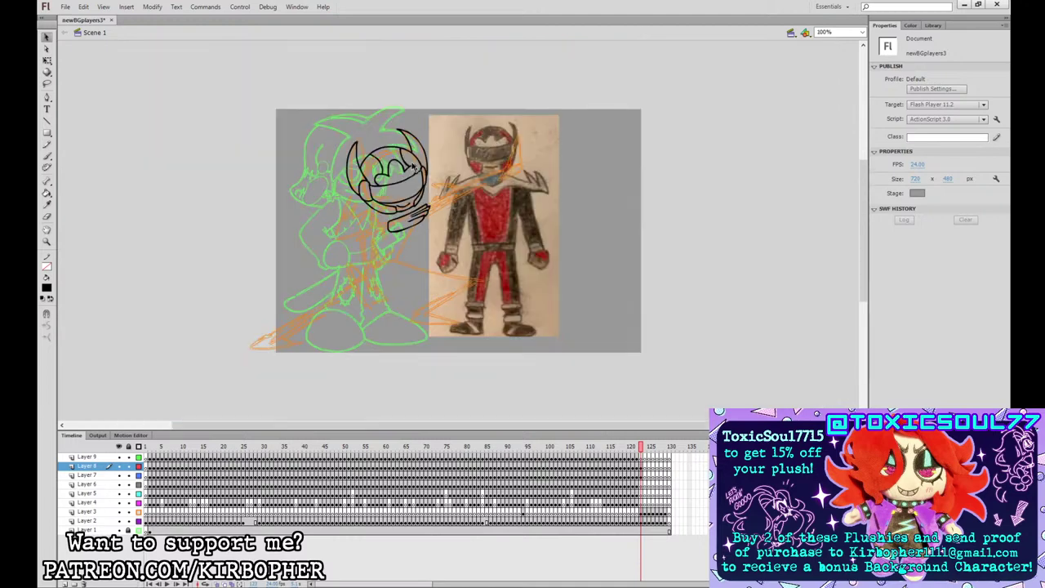
- Brush the glove cuff, bent arm and spiked shoulder piece connected to the inked hand
left_click(46, 155)
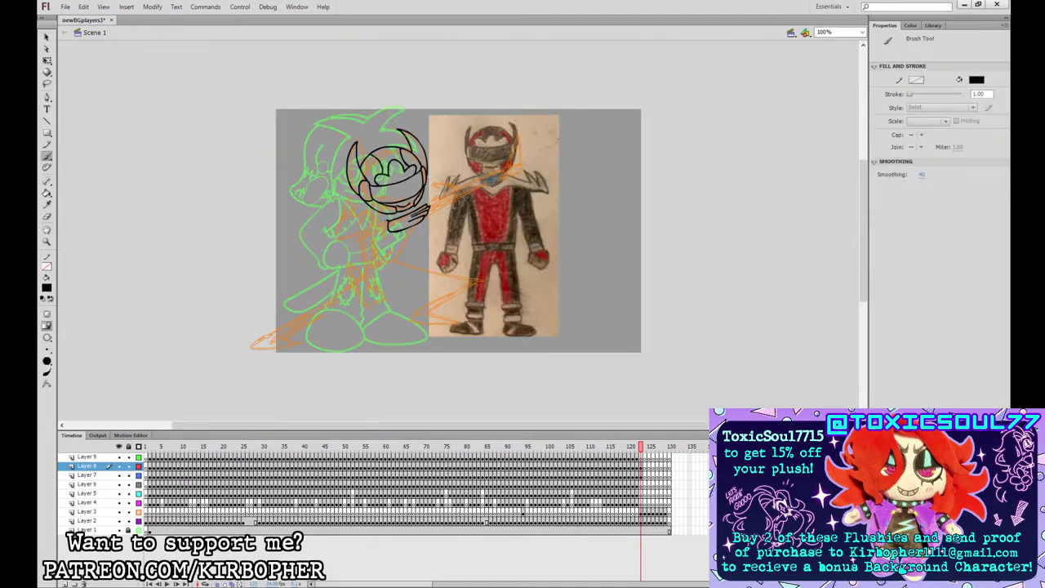
left_click_drag(386, 220, 379, 234)
mouse_move(379, 234)
left_mouse_down()
mouse_move(391, 232)
mouse_move(344, 231)
mouse_move(357, 243)
mouse_move(379, 237)
left_mouse_up()
key("ctrl+z")
key("ctrl+z")
key("ctrl+z")
key("ctrl+z")
key("ctrl+z")
key("ctrl+z")
key("ctrl+z")
mouse_move(348, 203)
left_mouse_down()
mouse_move(337, 235)
mouse_move(359, 223)
mouse_move(346, 206)
mouse_move(366, 219)
mouse_move(348, 231)
mouse_move(364, 222)
left_mouse_up()
key("ctrl+z")
key("ctrl+z")
key("ctrl+z")
key("ctrl+z")
key("ctrl+z")
key("ctrl+z")
key("ctrl+z")
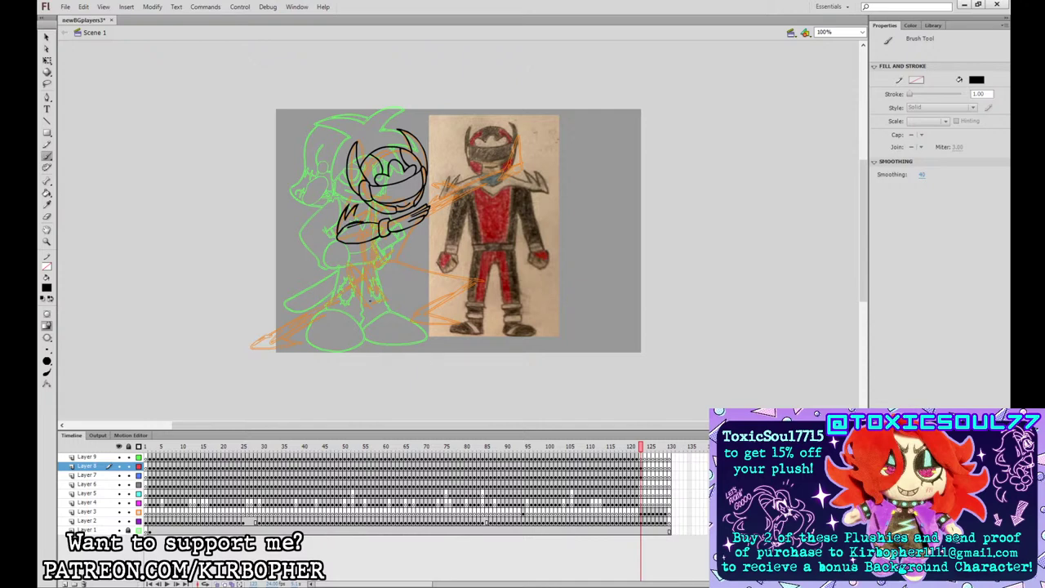
- Adjust the upper line of the bent arm beneath the shoulder spikes
left_click_drag(392, 202, 399, 212)
key("v")
key("ctrl+equal")
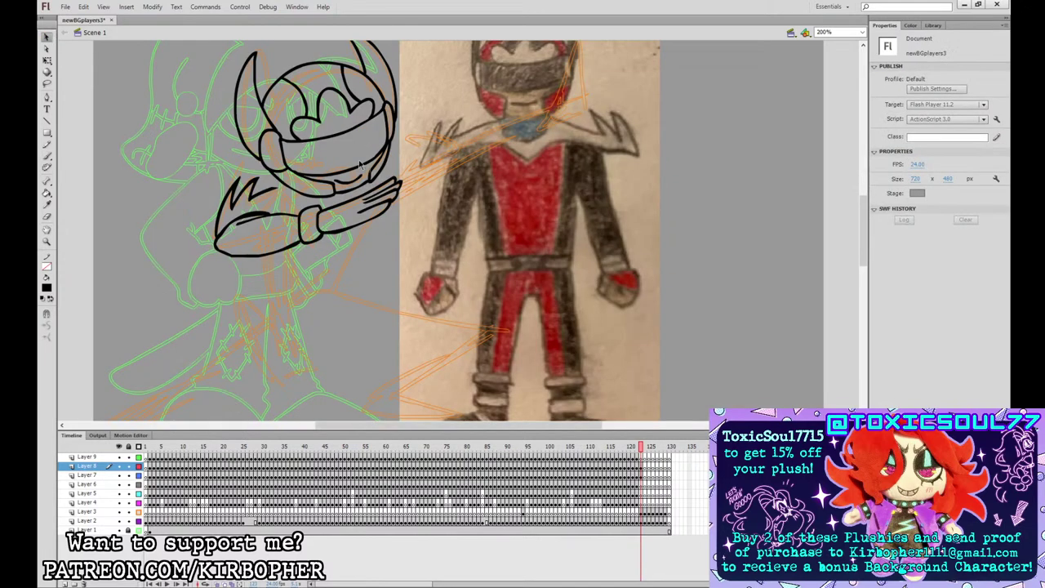
left_click_drag(256, 216, 259, 214)
key("ctrl+minus")
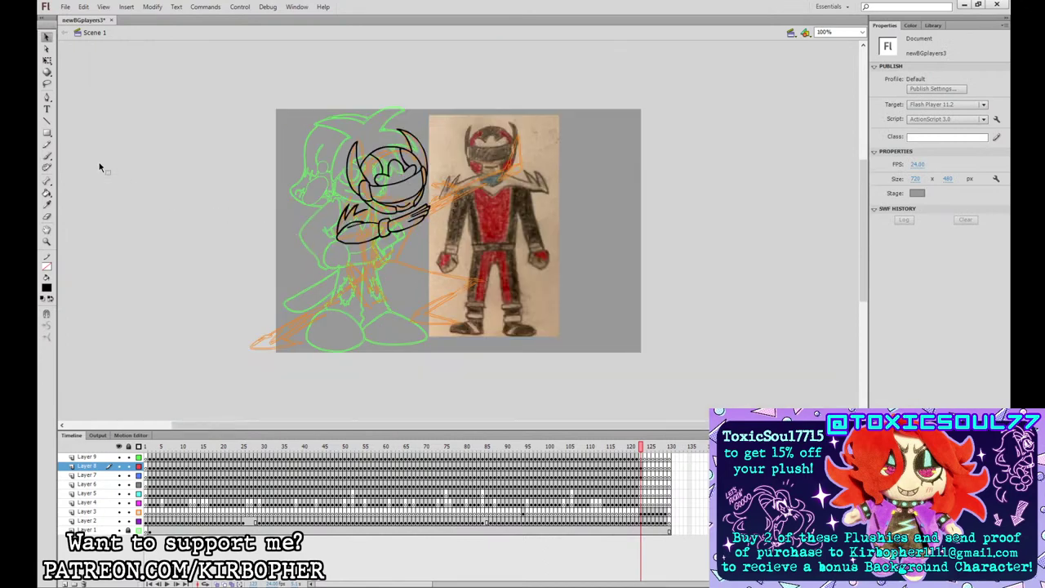
left_click(47, 156)
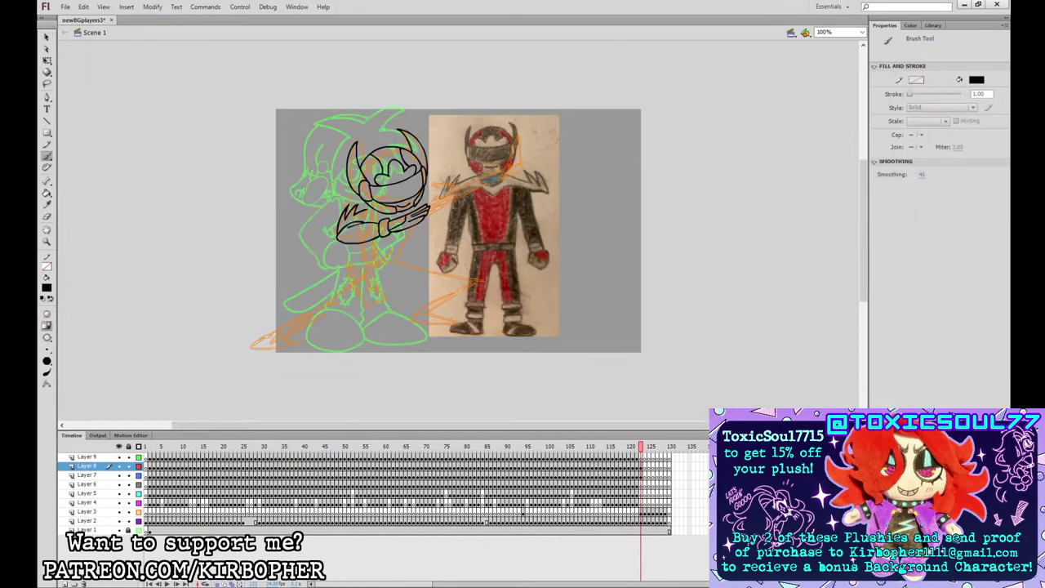
left_click(642, 484)
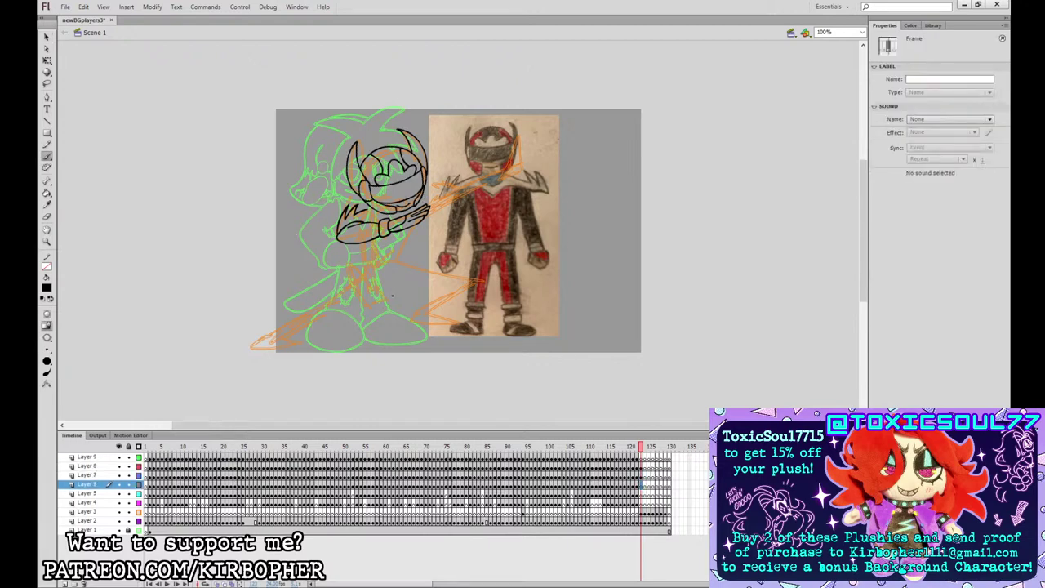
left_click(642, 475)
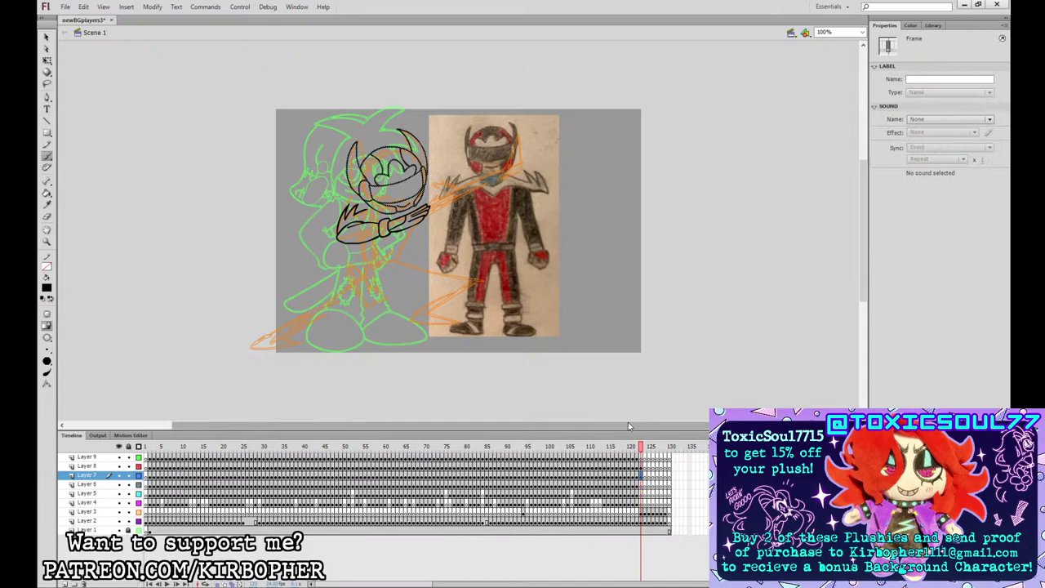
left_click(643, 465)
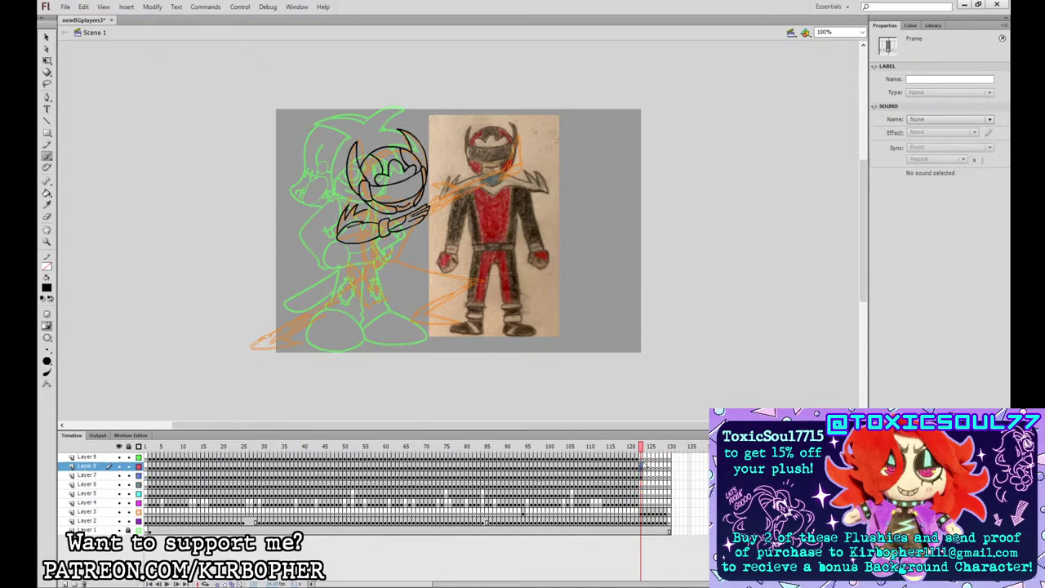
left_click(642, 475)
left_click(642, 484)
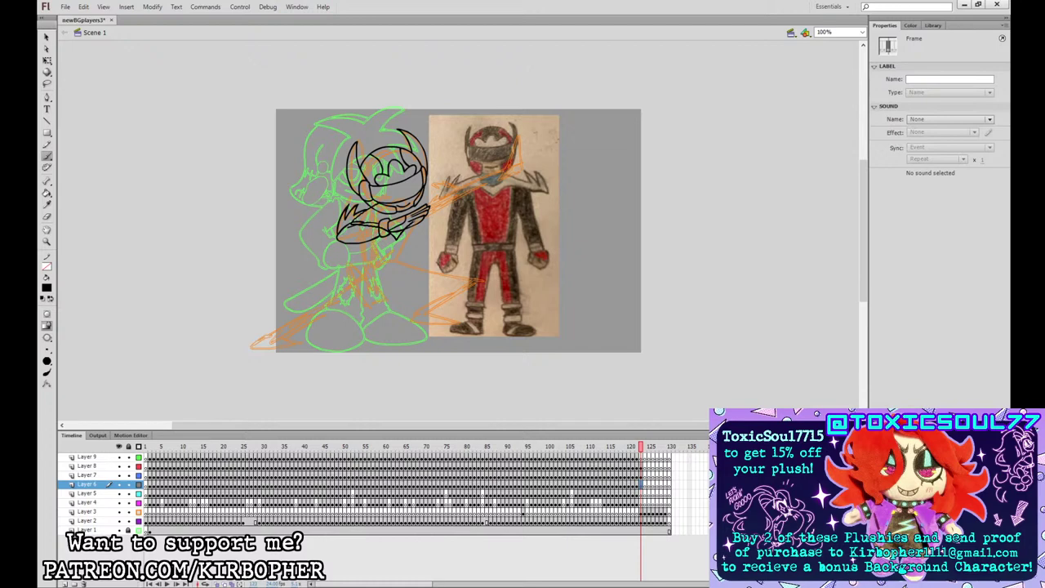
key("Delete")
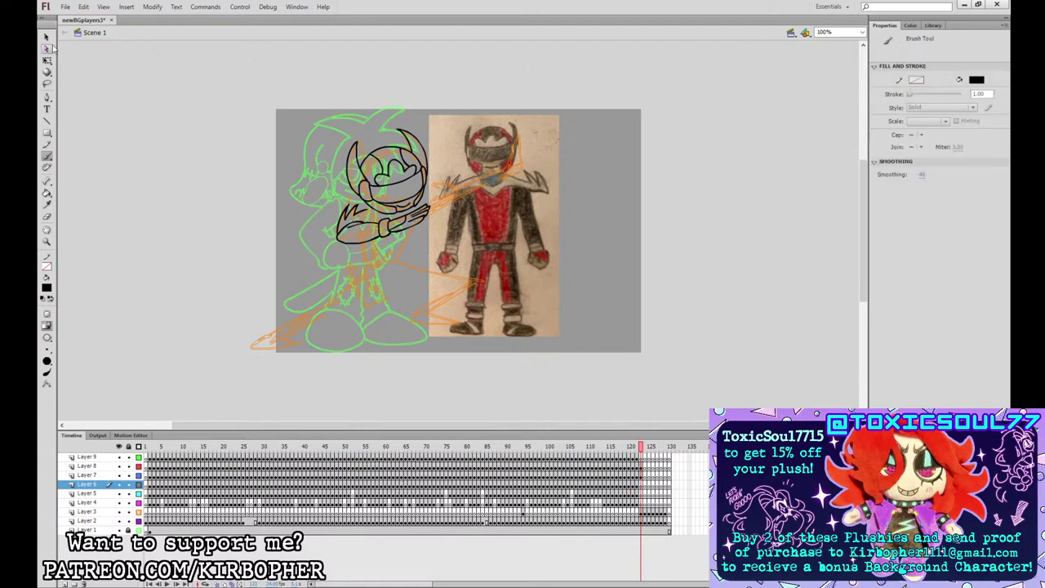
left_click(47, 36)
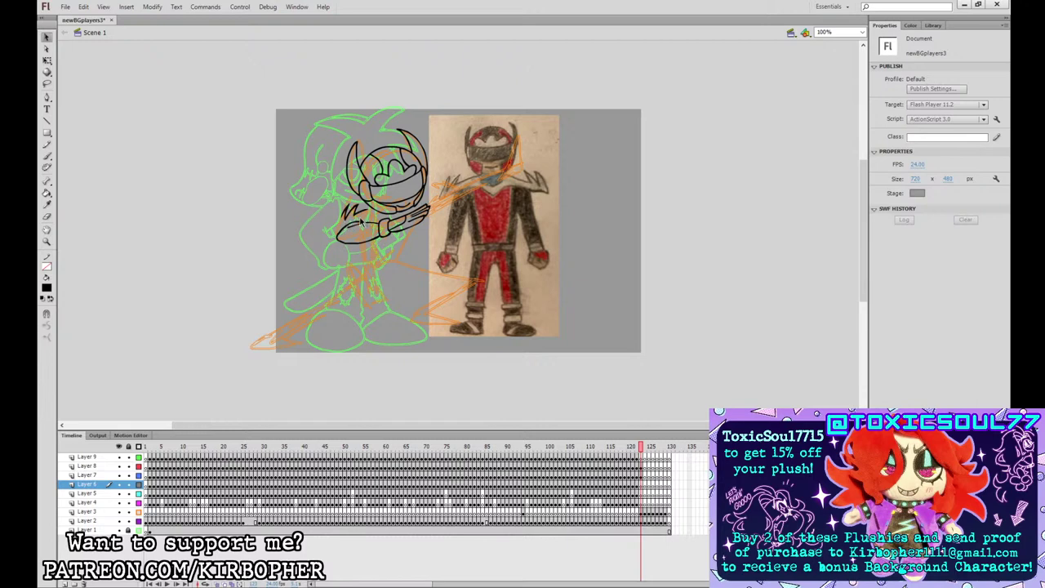
- Ink the spiked shoulder cape on Layer 6, spreading beneath the helmet to both shoulders
left_click(363, 219)
left_click(643, 483)
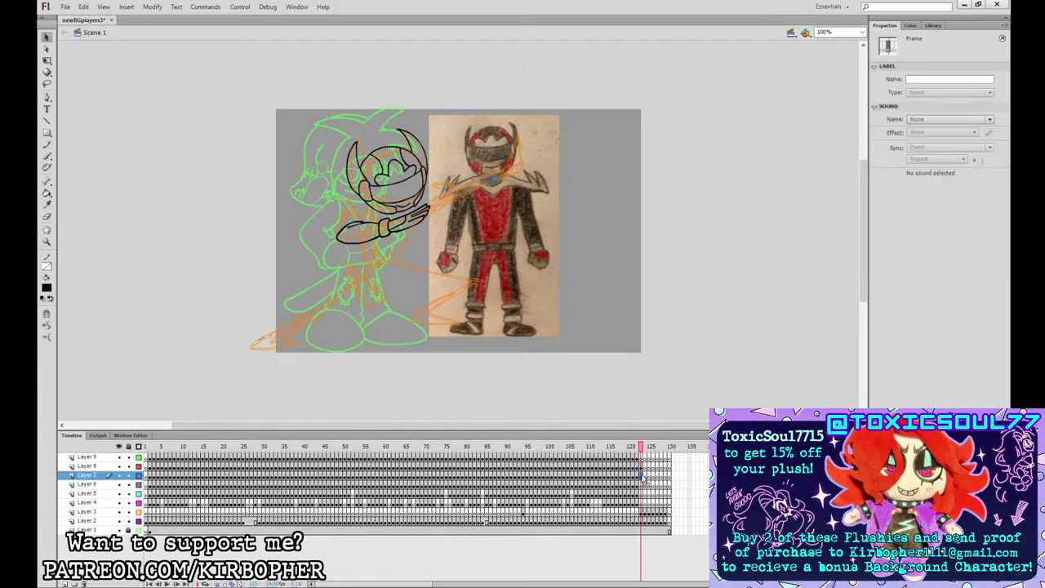
key("b")
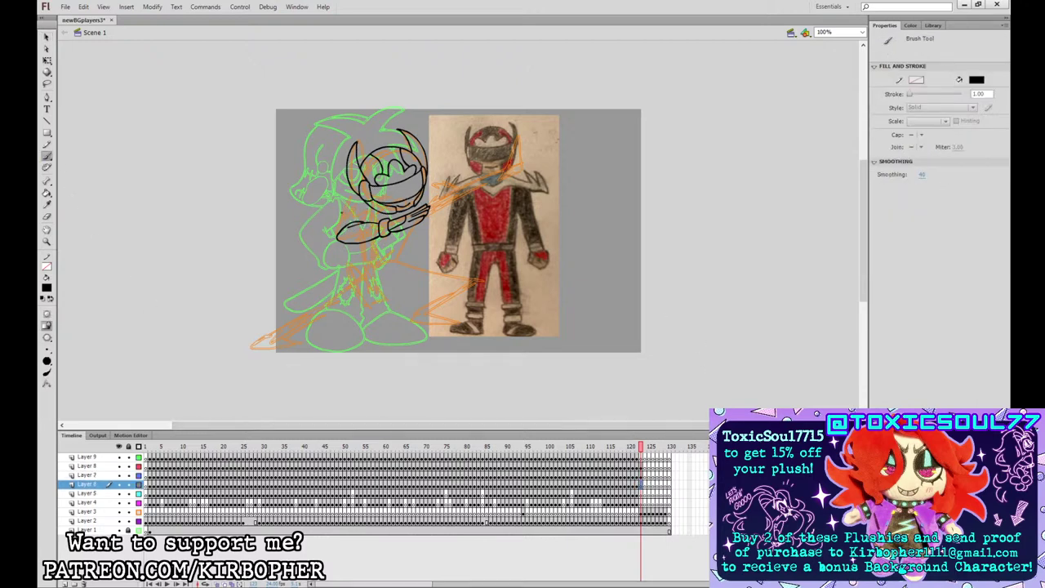
mouse_move(348, 202)
left_mouse_down()
mouse_move(337, 232)
mouse_move(392, 242)
mouse_move(449, 189)
mouse_move(343, 214)
left_mouse_up()
key("v")
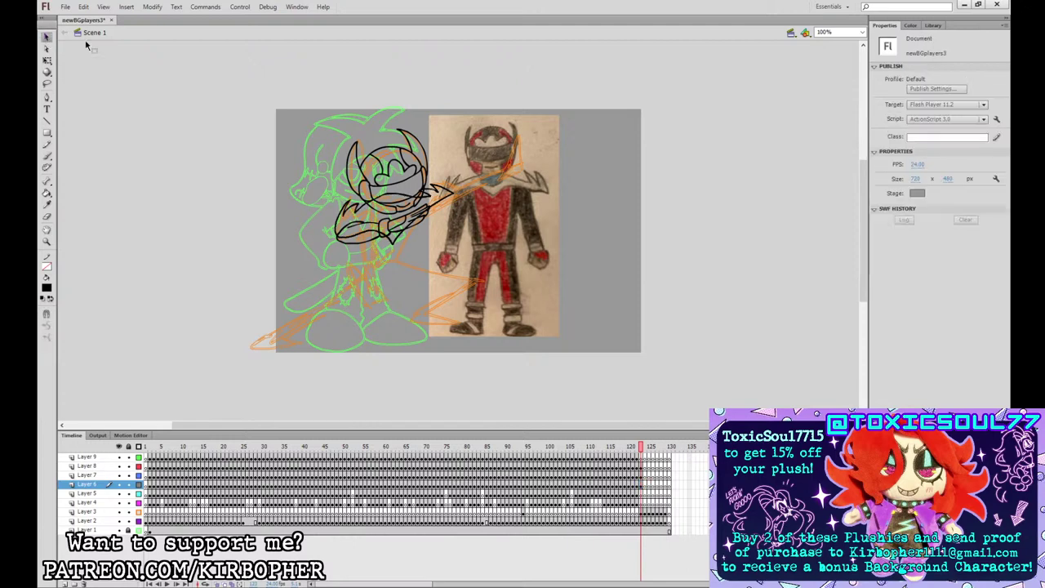
- Redraw the cape's spikes on the shoulder above the bent arm
left_click(364, 199)
key("b")
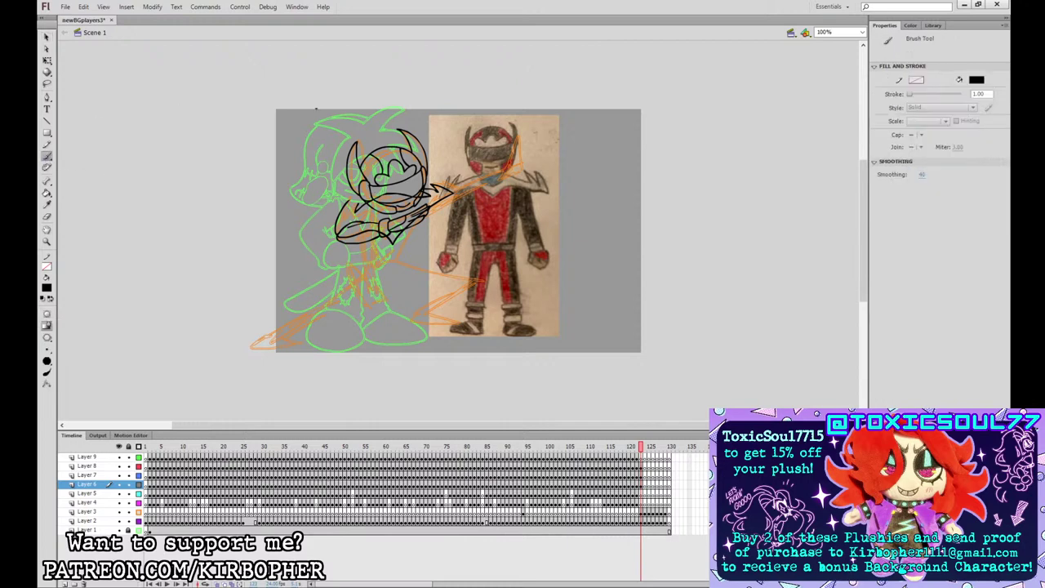
mouse_move(344, 217)
left_mouse_down()
mouse_move(349, 203)
mouse_move(364, 203)
mouse_move(353, 200)
left_mouse_up()
key("ctrl+z")
key("v")
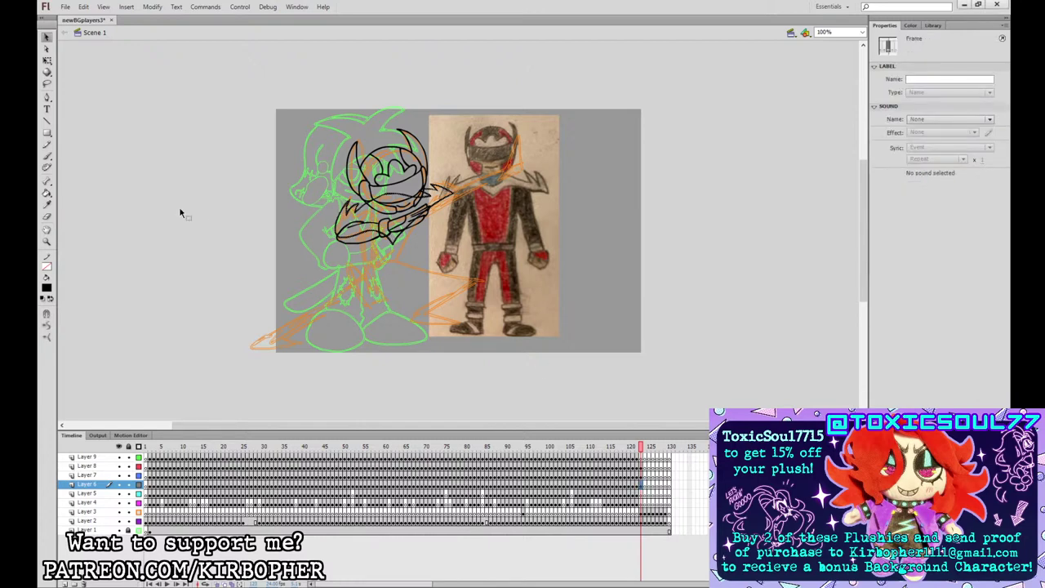
- Brush the collar lines around the neck just under the helmet
left_click(46, 156)
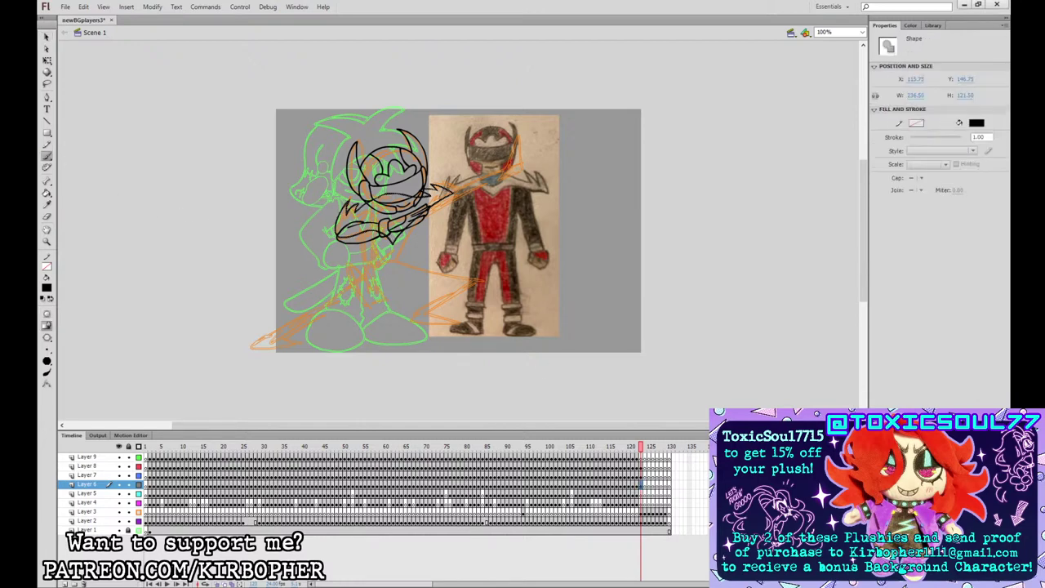
mouse_move(376, 198)
left_mouse_down()
mouse_move(392, 218)
mouse_move(399, 195)
mouse_move(376, 201)
mouse_move(389, 221)
left_mouse_up()
key("ctrl+z")
key("b")
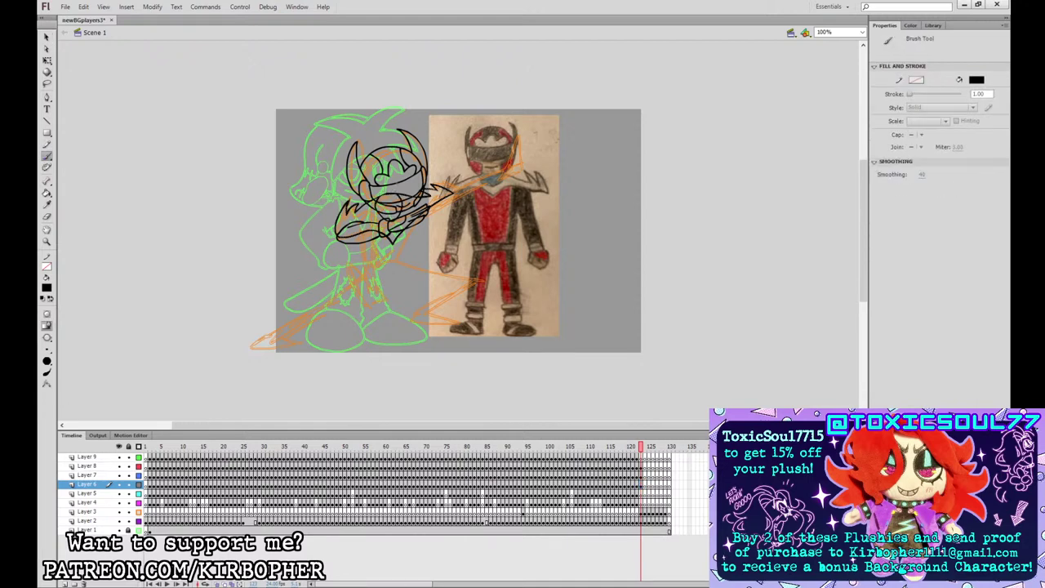
- Ink the torso sides, chest panel lines and belt beneath the cape on Layer 6
left_click(645, 485)
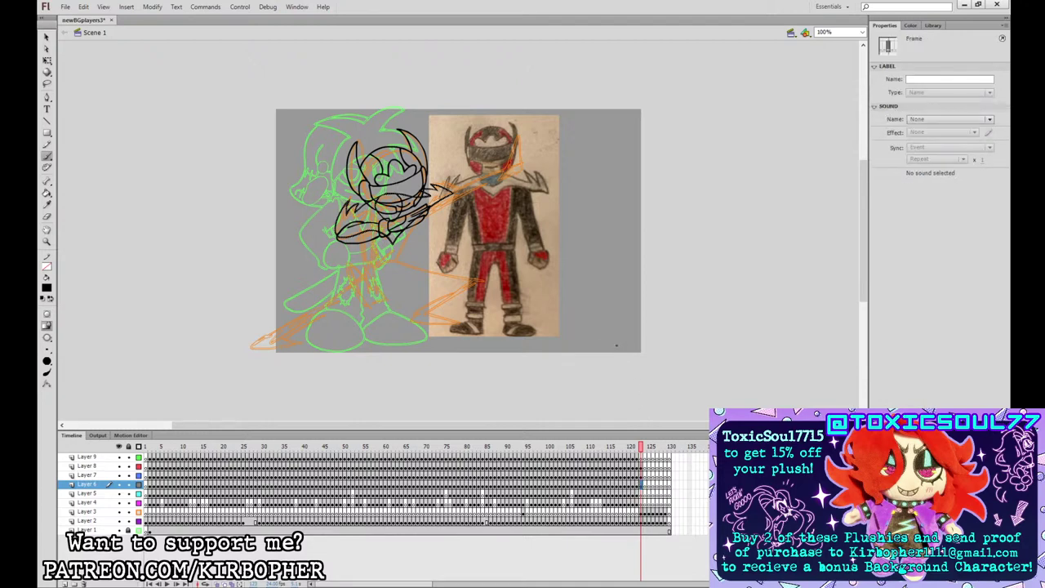
mouse_move(362, 235)
left_mouse_down()
mouse_move(364, 258)
mouse_move(360, 245)
mouse_move(377, 264)
left_mouse_up()
key("ctrl+z")
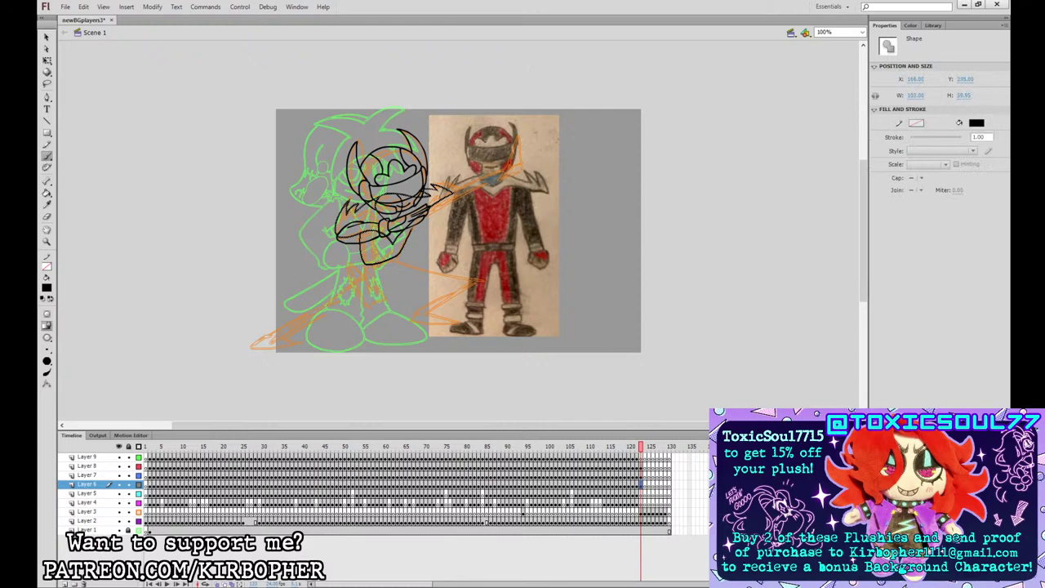
mouse_move(410, 230)
left_mouse_down()
mouse_move(417, 219)
mouse_move(375, 263)
left_mouse_up()
key("ctrl+z")
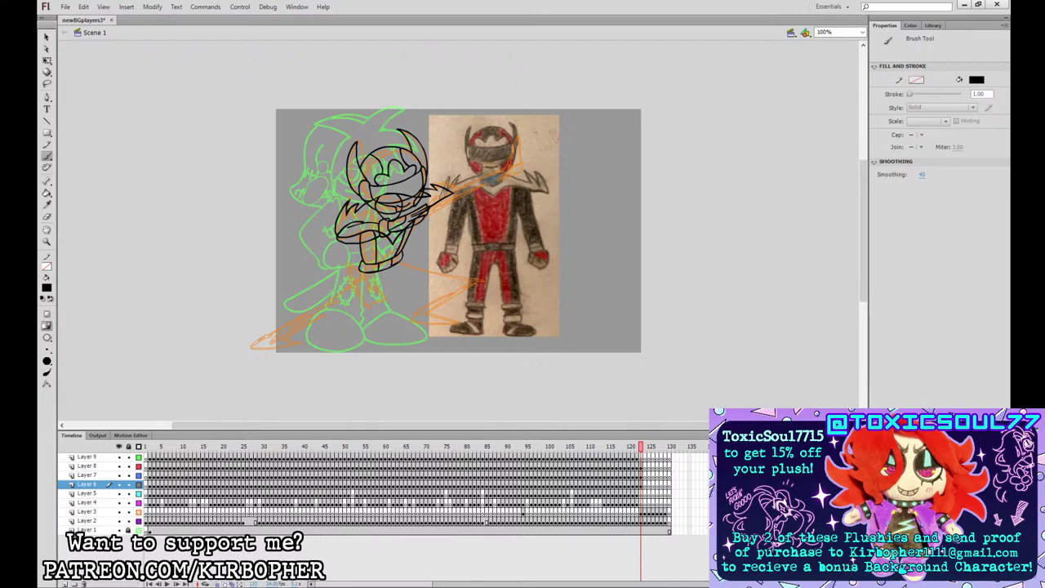
- Ink the long outstretched arm on Layer 5, running from the shoulder over the sketch
left_click(643, 493)
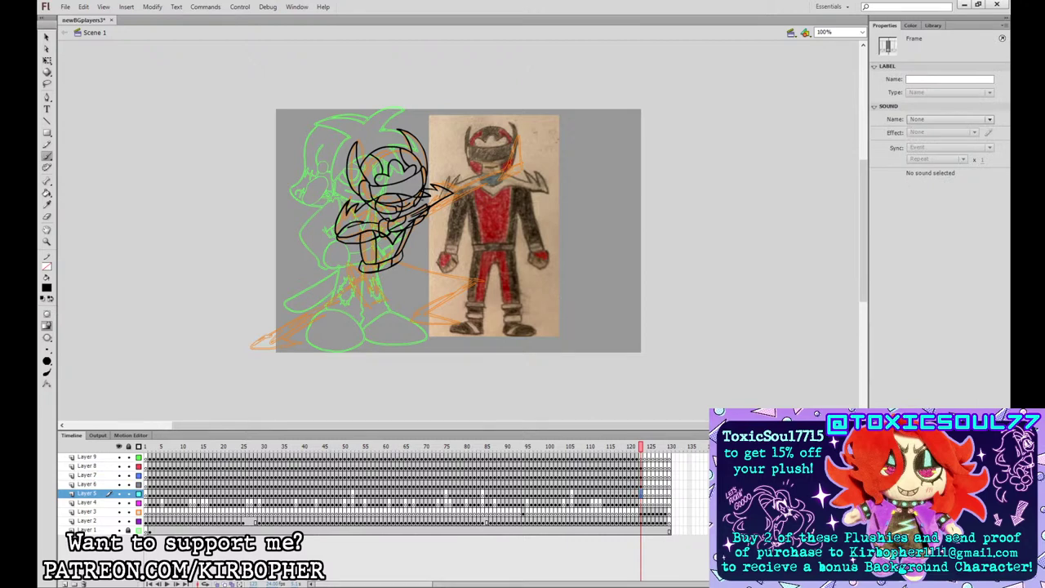
left_click_drag(404, 225, 497, 179)
key("ctrl+z")
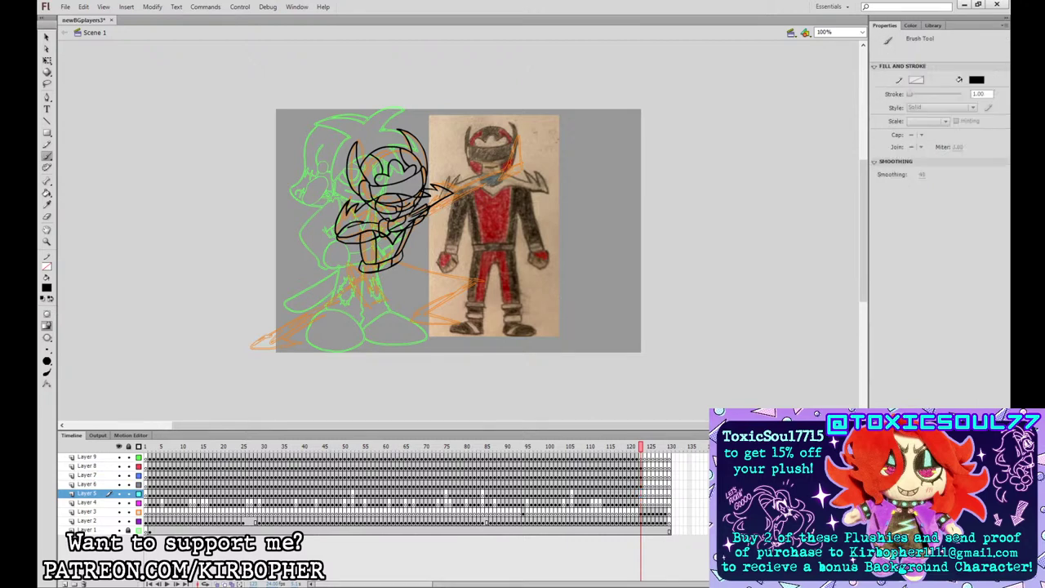
left_click_drag(404, 227, 491, 184)
key("ctrl+z")
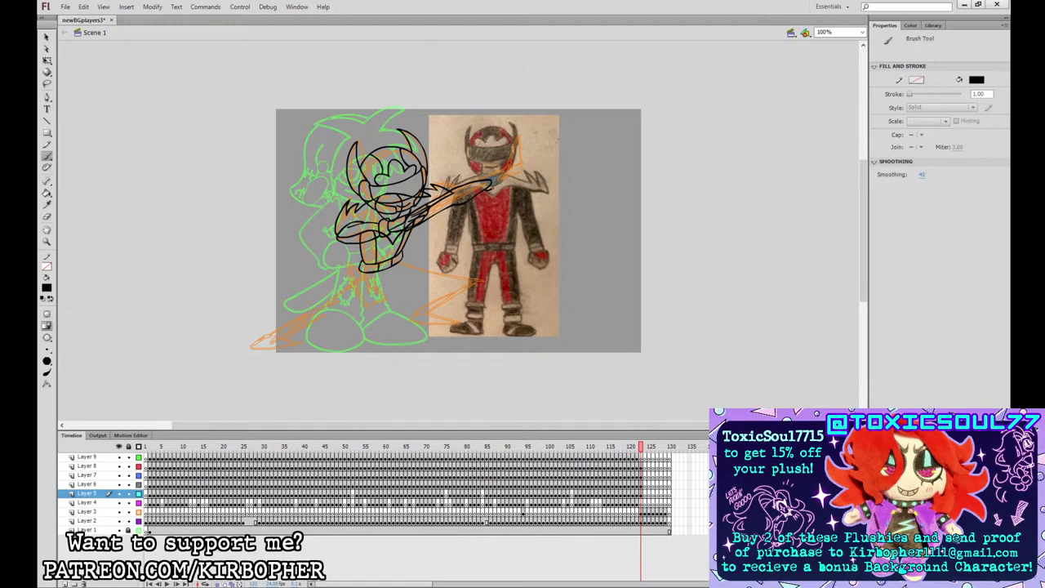
- Ink the round glove cuff at the end of the outstretched arm
left_click_drag(493, 178, 492, 183)
key("v")
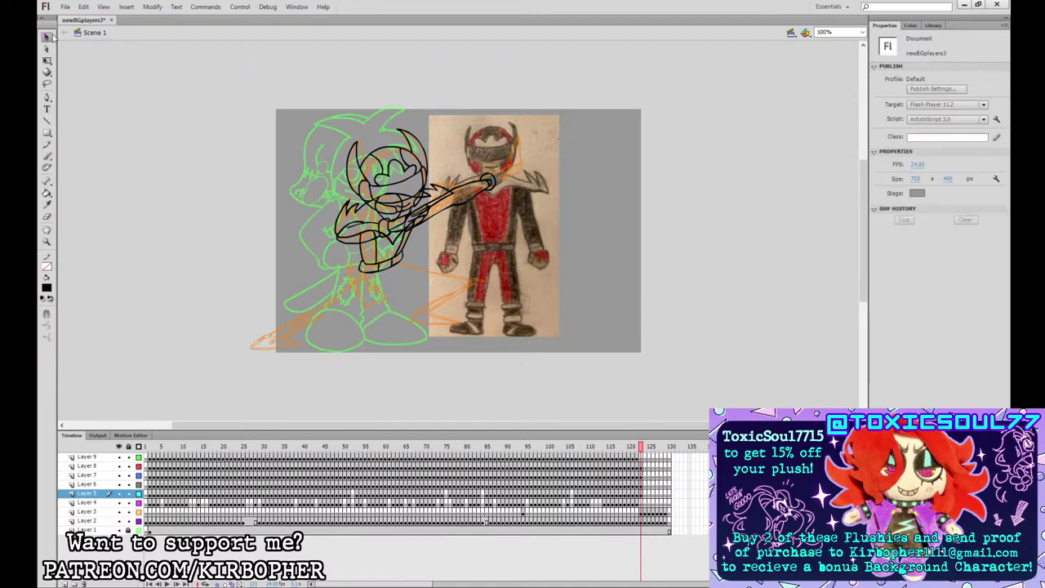
key("ctrl+=")
left_click_drag(516, 130, 523, 125)
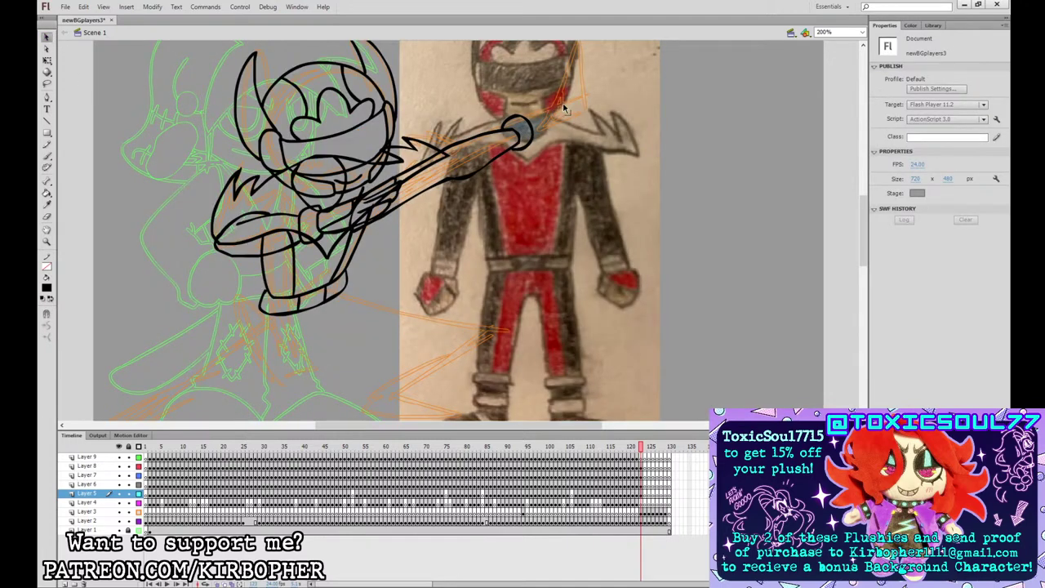
key("ctrl+=")
left_click(47, 143)
left_click(46, 155)
key("ctrl+minus")
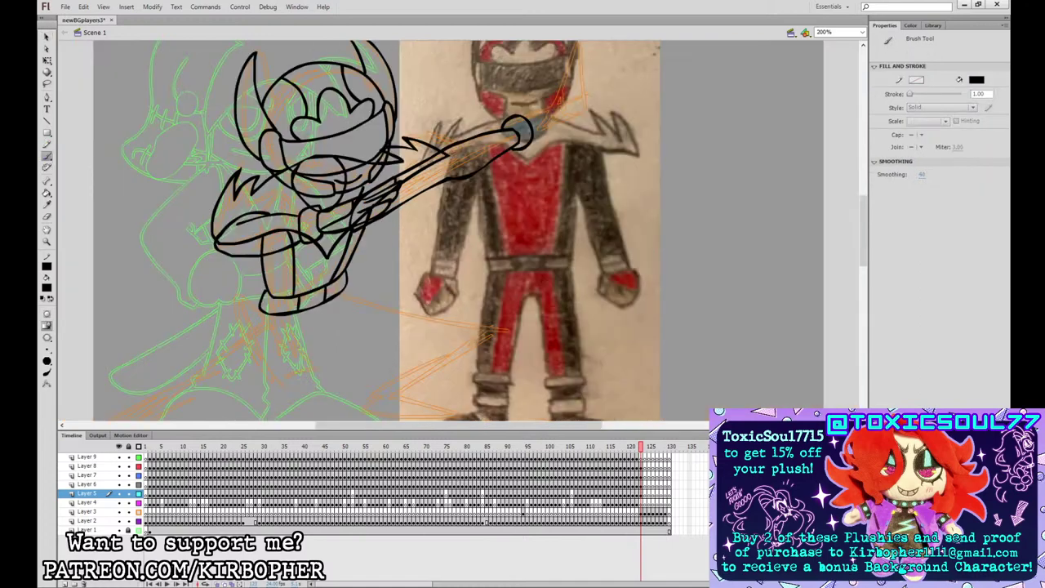
key("ctrl+minus")
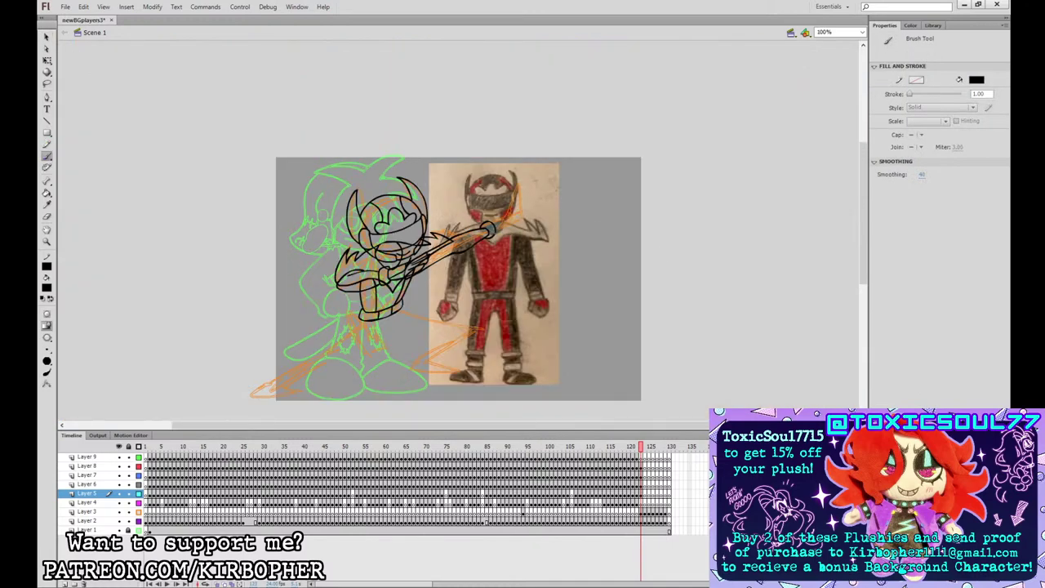
- Ink the raised hand with its fingers above the outstretched arm's cuff on Layer 5
mouse_move(505, 216)
left_mouse_down()
mouse_move(502, 194)
mouse_move(506, 227)
mouse_move(495, 212)
left_mouse_up()
key("ctrl+z")
mouse_move(491, 202)
left_mouse_down()
mouse_move(487, 220)
mouse_move(495, 213)
left_mouse_up()
key("ctrl+z")
key("ctrl+z")
key("ctrl+z")
left_click(643, 493)
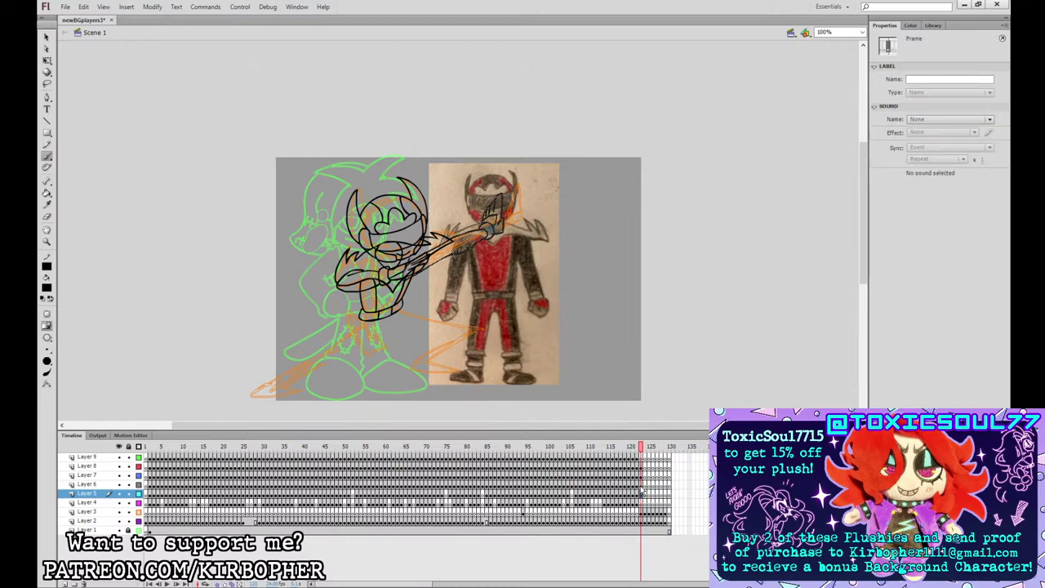
- Ink both lunging legs below the belt on Layer 4 and nudge them slightly left
left_click(642, 503)
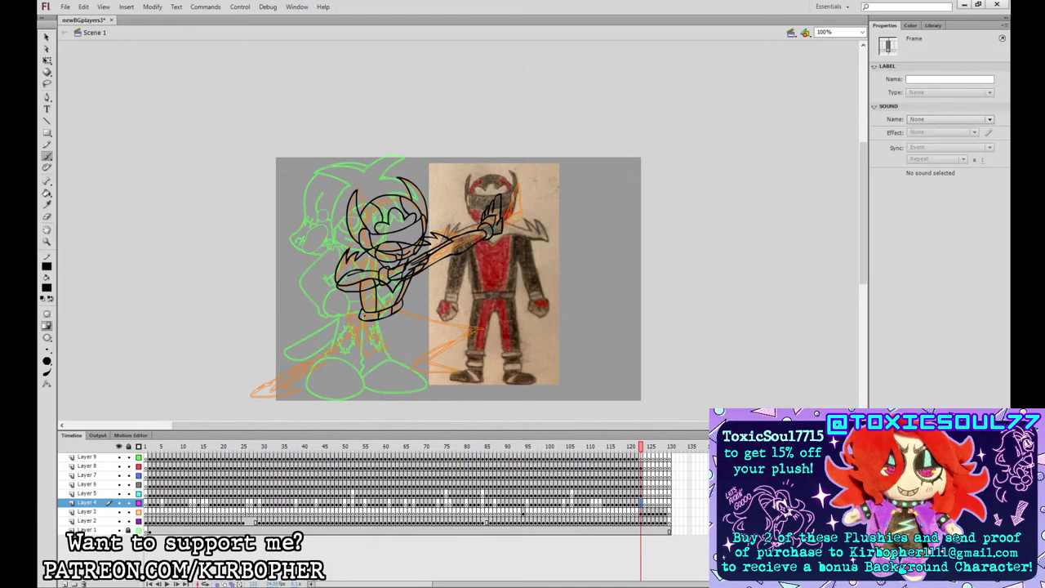
mouse_move(361, 320)
left_mouse_down()
mouse_move(302, 360)
mouse_move(378, 332)
mouse_move(445, 333)
mouse_move(427, 344)
mouse_move(395, 306)
left_mouse_up()
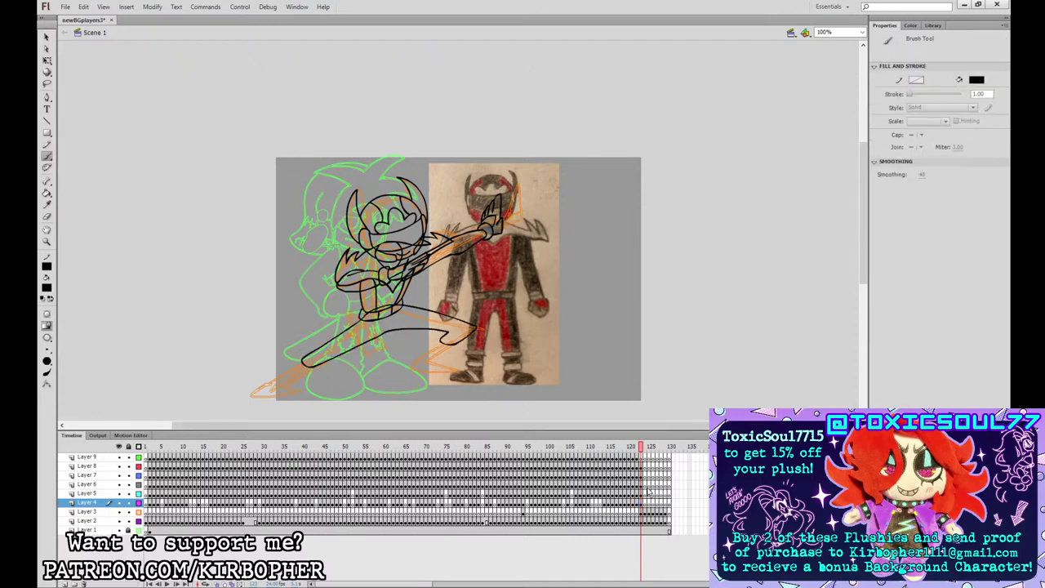
left_click(642, 504)
key("Left")
key("Left")
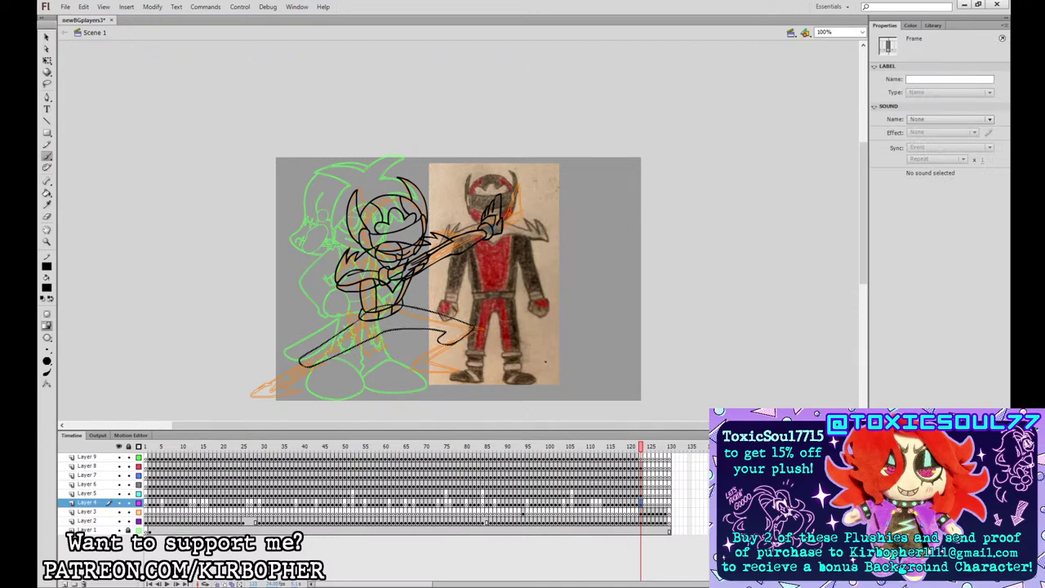
- Ink the rounded boot cuffs on both legs and the shoe of the stretched back leg
left_click(302, 354)
key("ctrl+z")
mouse_move(303, 374)
left_mouse_down()
mouse_move(314, 371)
mouse_move(292, 364)
left_mouse_up()
key("b")
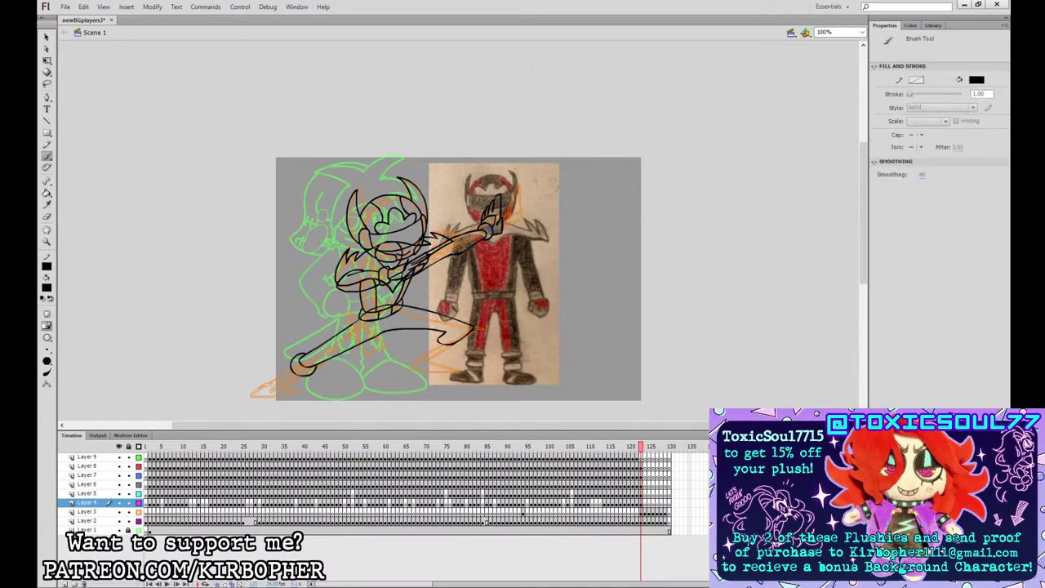
left_click_drag(427, 346, 452, 342)
key("ctrl+z")
mouse_move(281, 374)
left_mouse_down()
mouse_move(254, 395)
mouse_move(293, 384)
left_mouse_up()
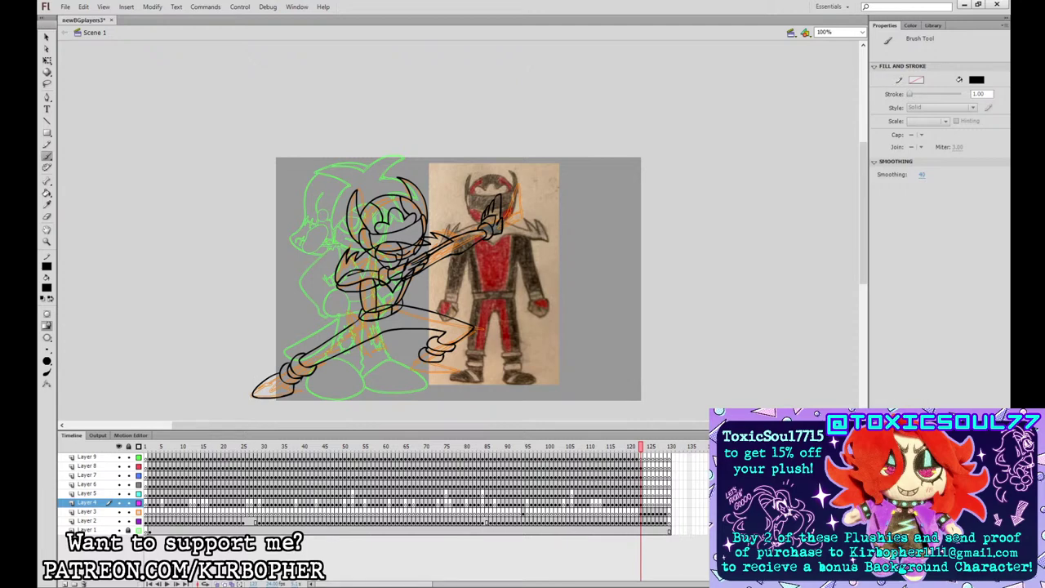
- Ink the shoe of the bent front leg and add the stripe lines across both shoes
mouse_move(415, 358)
left_mouse_down()
mouse_move(433, 374)
mouse_move(463, 370)
mouse_move(447, 363)
left_mouse_up()
key("ctrl+z")
key("ctrl+z")
left_click_drag(263, 386, 290, 387)
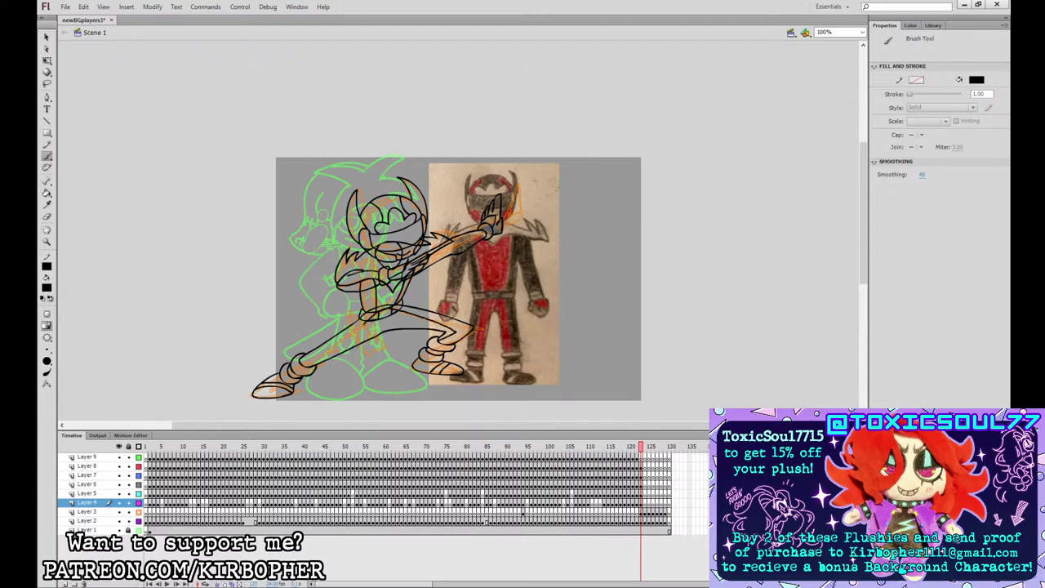
- Sample the dark suit colour from the reference and fill both arms and the torso's side panels with it
key("i")
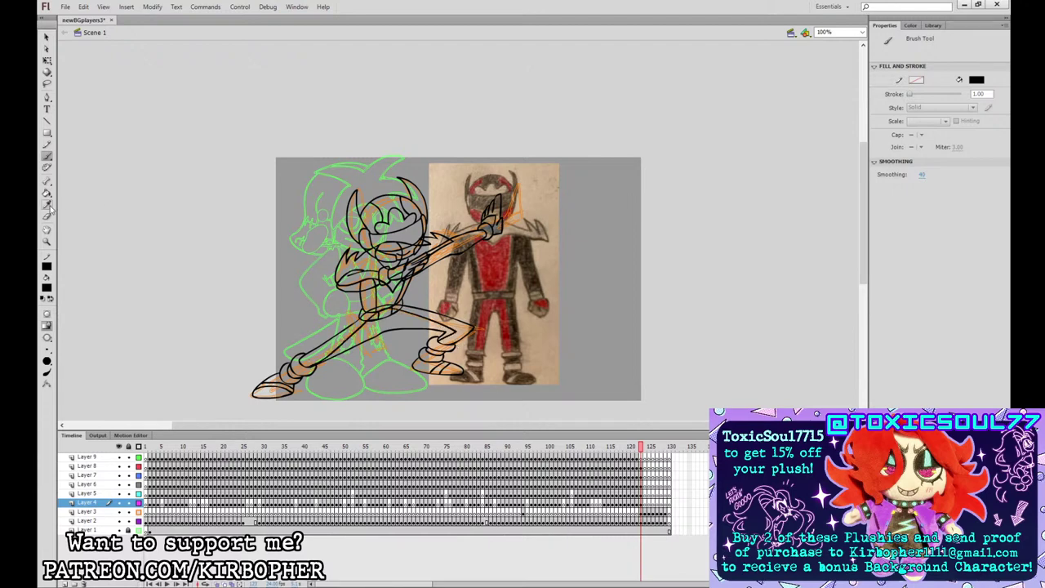
left_click(525, 250)
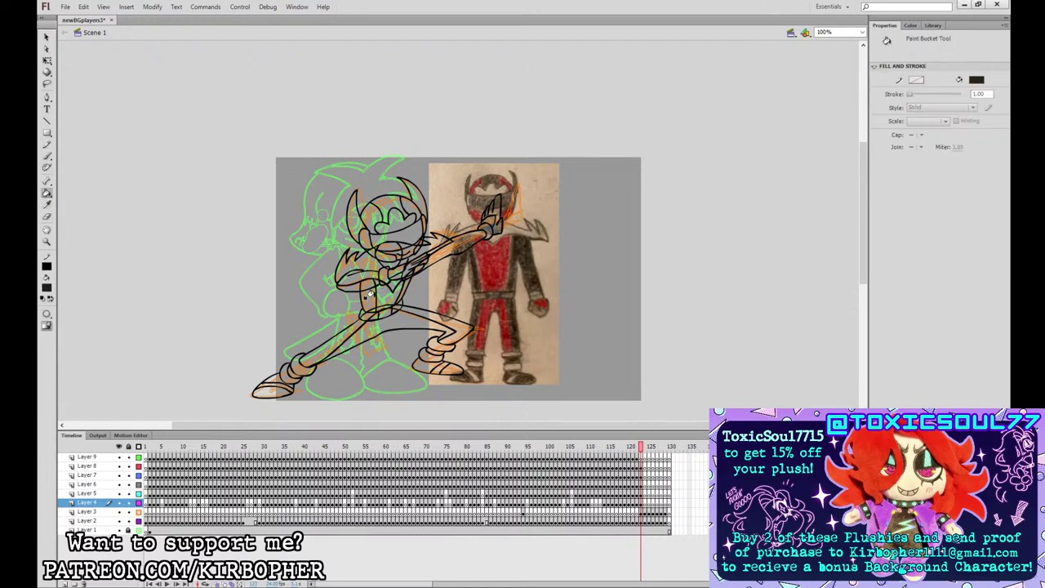
left_click(356, 278)
left_click(453, 238)
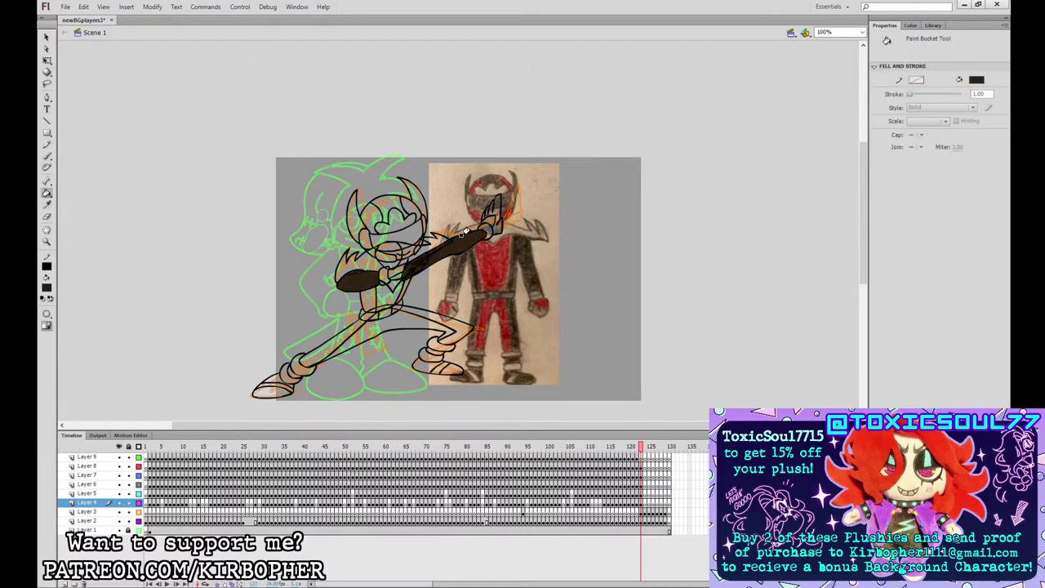
left_click(365, 298)
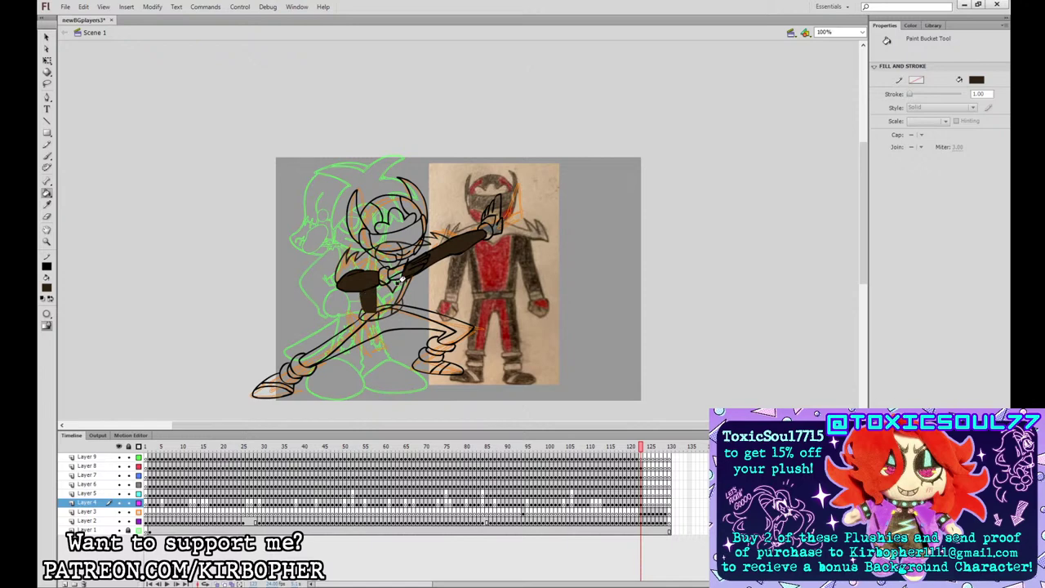
key("ctrl+z")
key("ctrl+z")
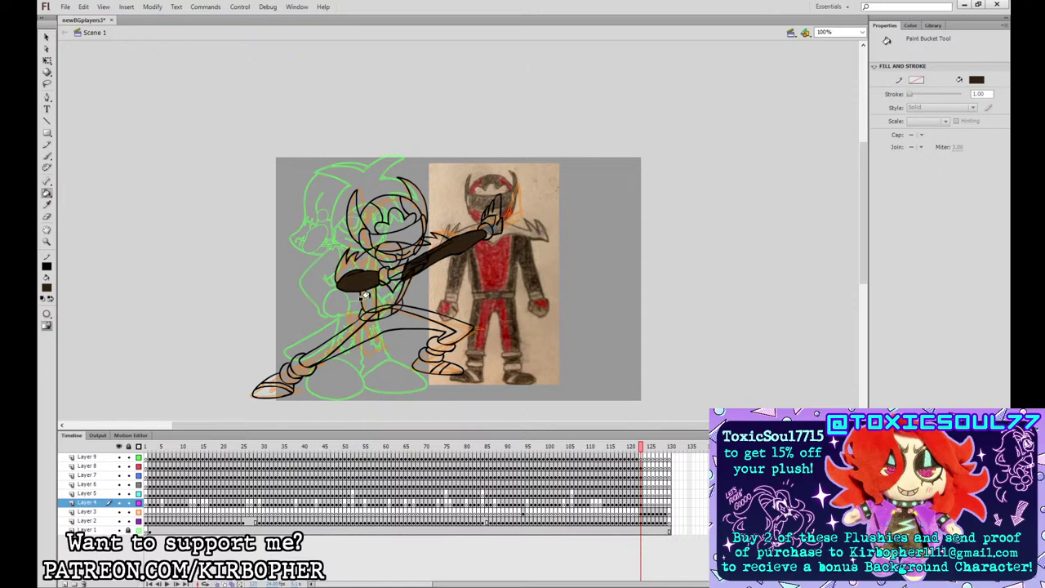
left_click(366, 298)
- Clear the orange sketch on Layer 3 and fill both legs and shoes with the dark suit colour
left_click(643, 512)
left_click(331, 345)
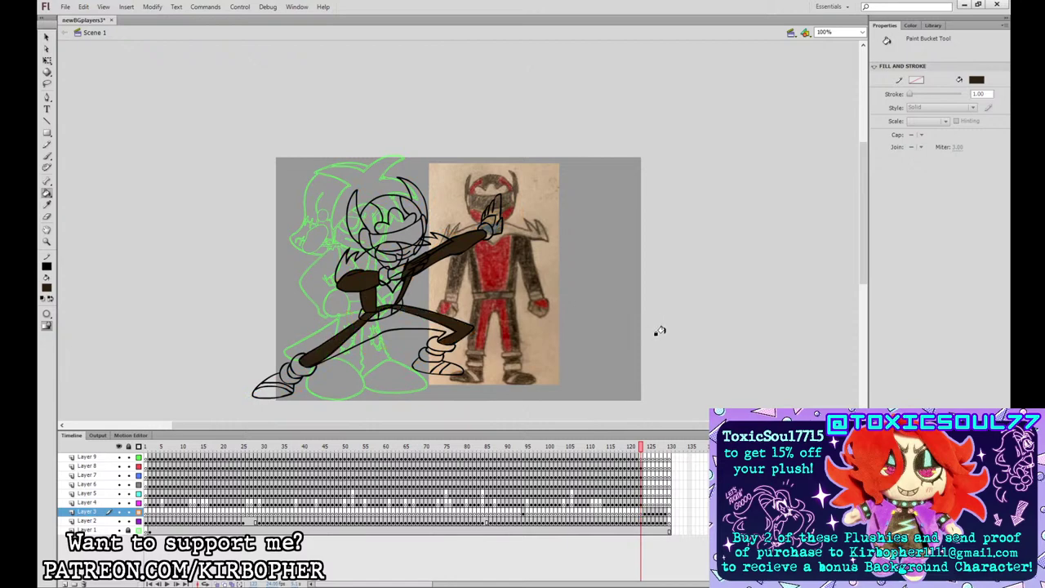
left_click(277, 385)
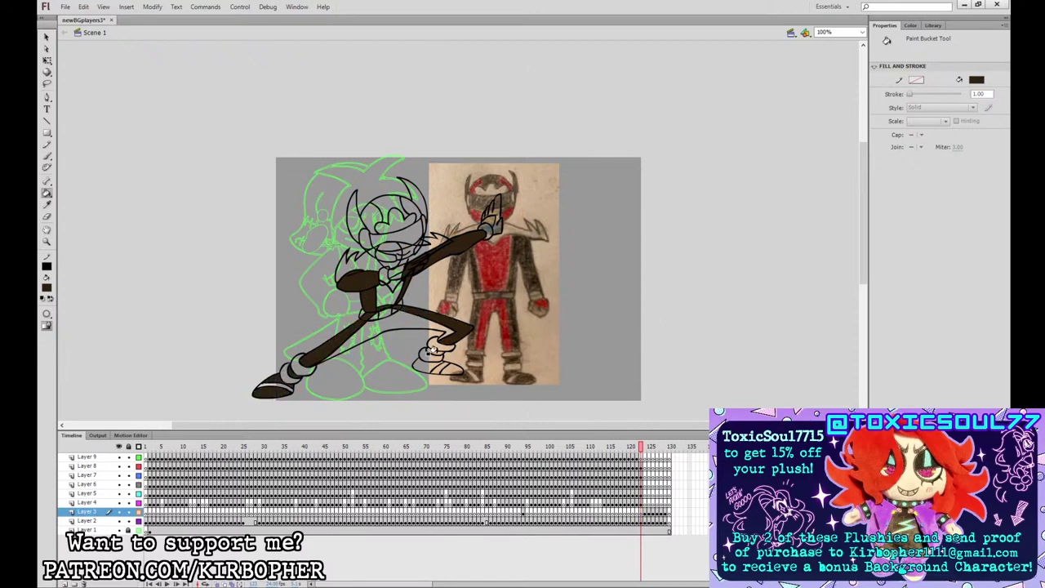
left_click(447, 368)
- Sample the dark suit colour again and fill the helmet's crown and both horns
left_click(47, 206)
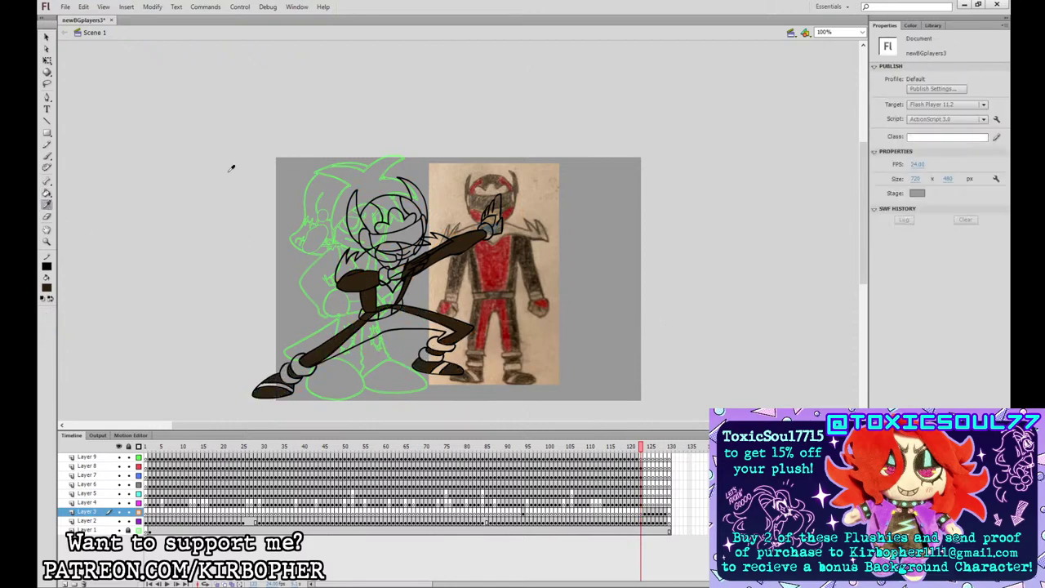
left_click(447, 245)
left_click(383, 201)
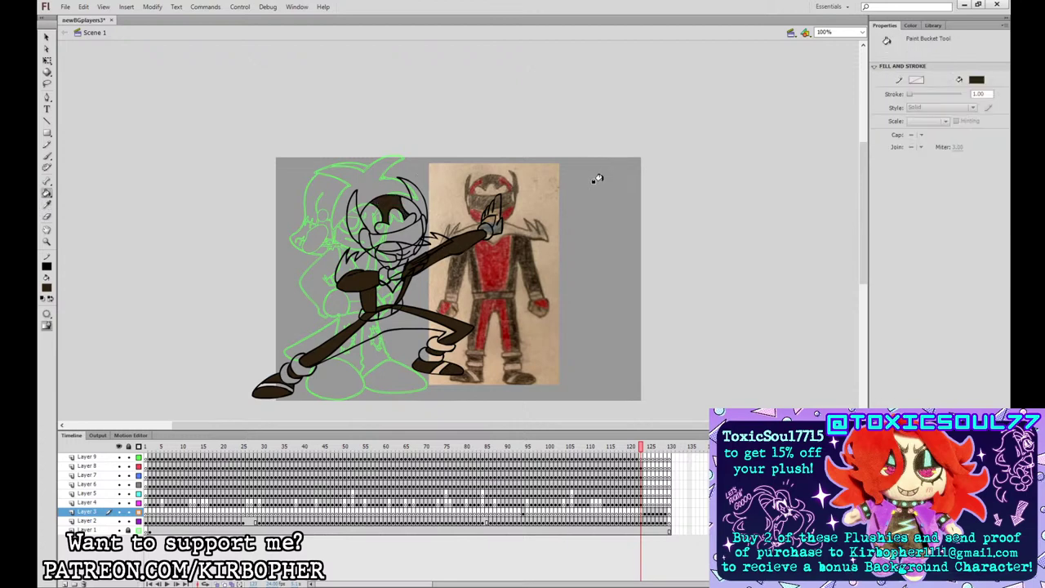
left_click(353, 211)
left_click(408, 189)
- Sample the red from the reference's torso and fill the helmet's side and chin panels, the chest panel and the inner legs
left_click(46, 206)
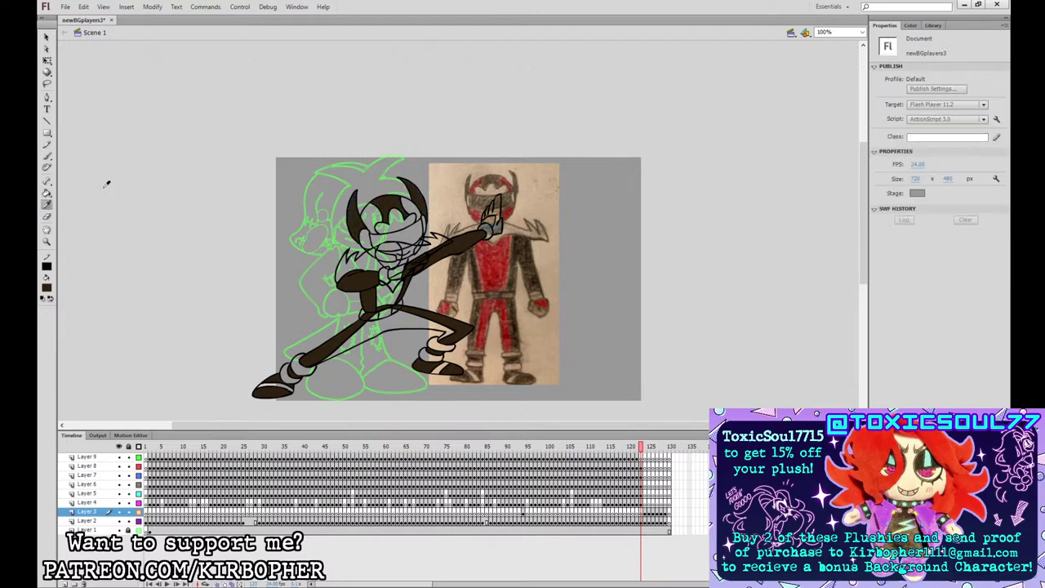
left_click(496, 266)
left_click(384, 222)
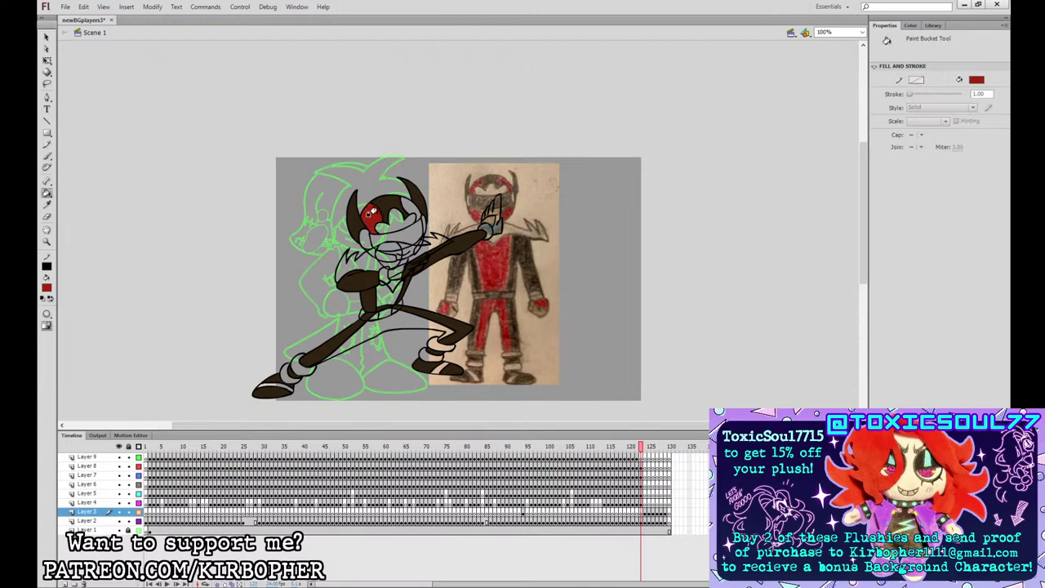
left_click(407, 202)
left_click(369, 253)
left_click(381, 288)
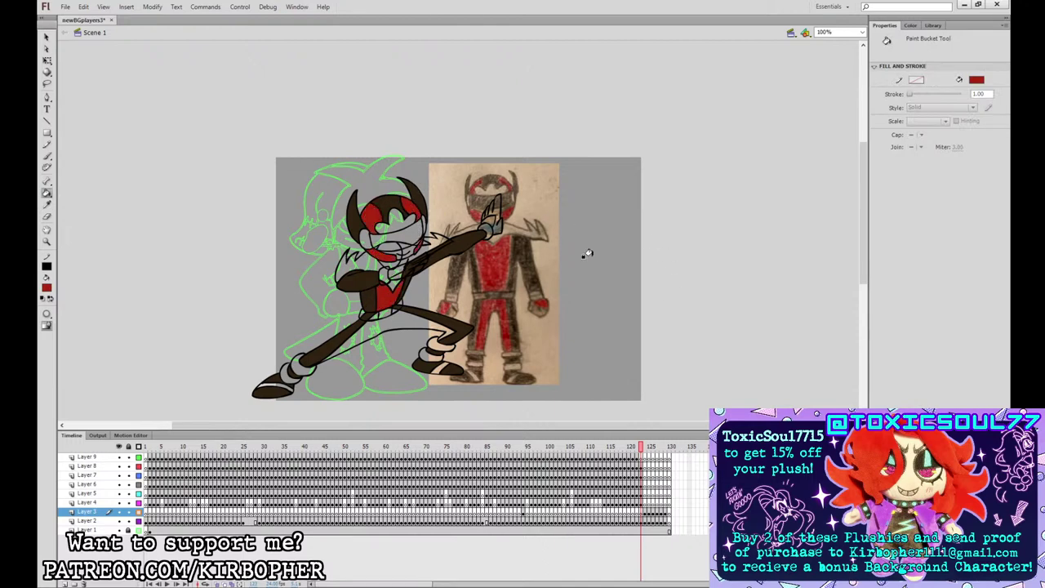
left_click(392, 316)
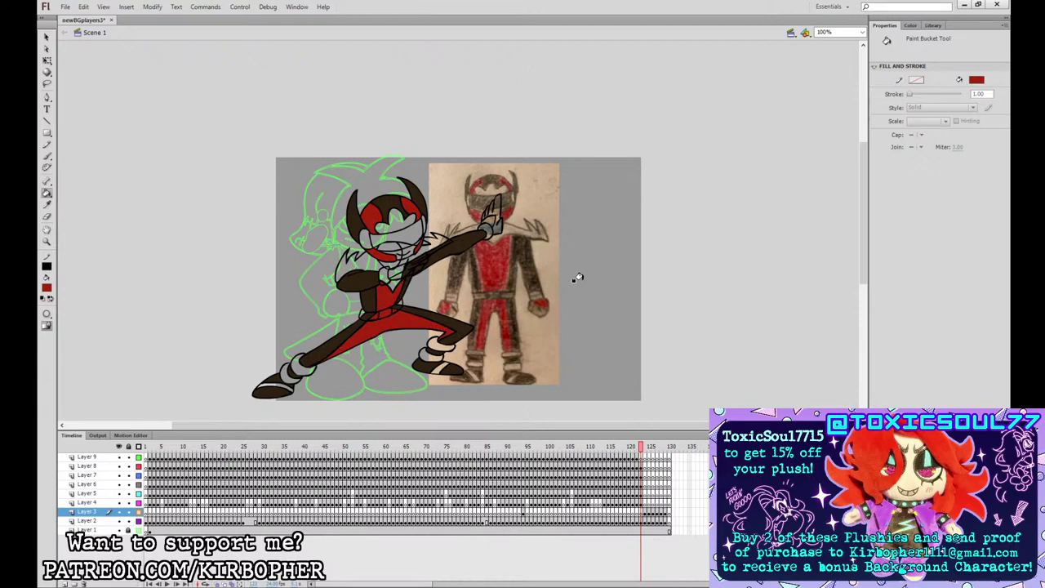
- Sample the tan from the reference's boot and fill the ankle cuffs and shoe stripes on both feet
left_click(47, 204)
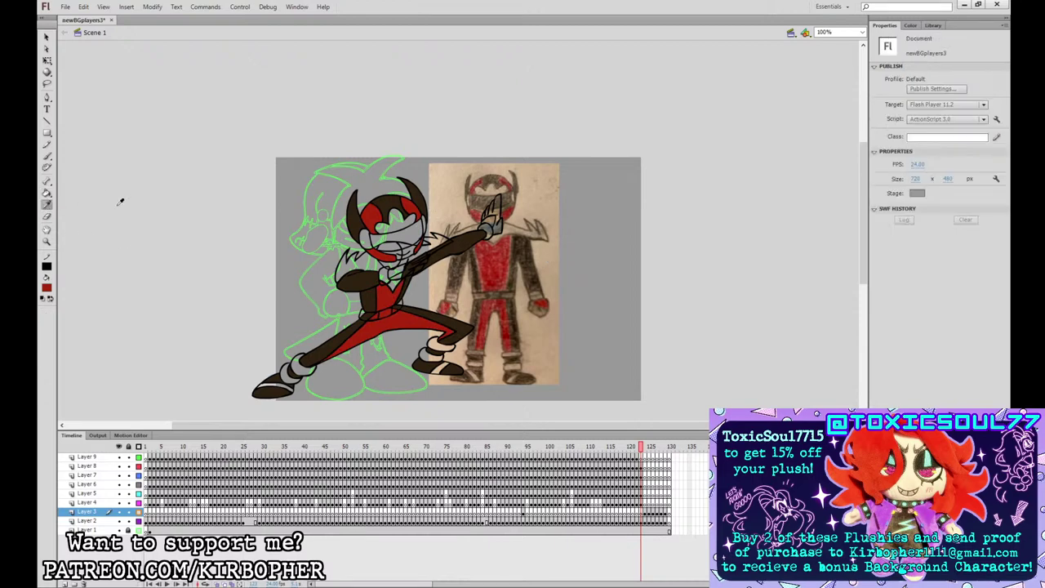
left_click(512, 361)
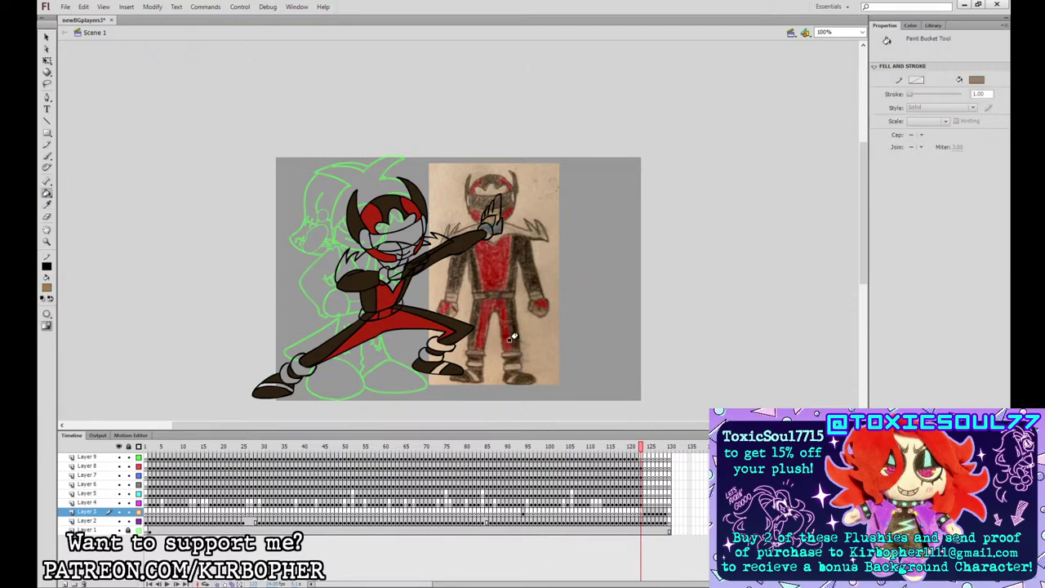
left_click(281, 366)
left_click(47, 37)
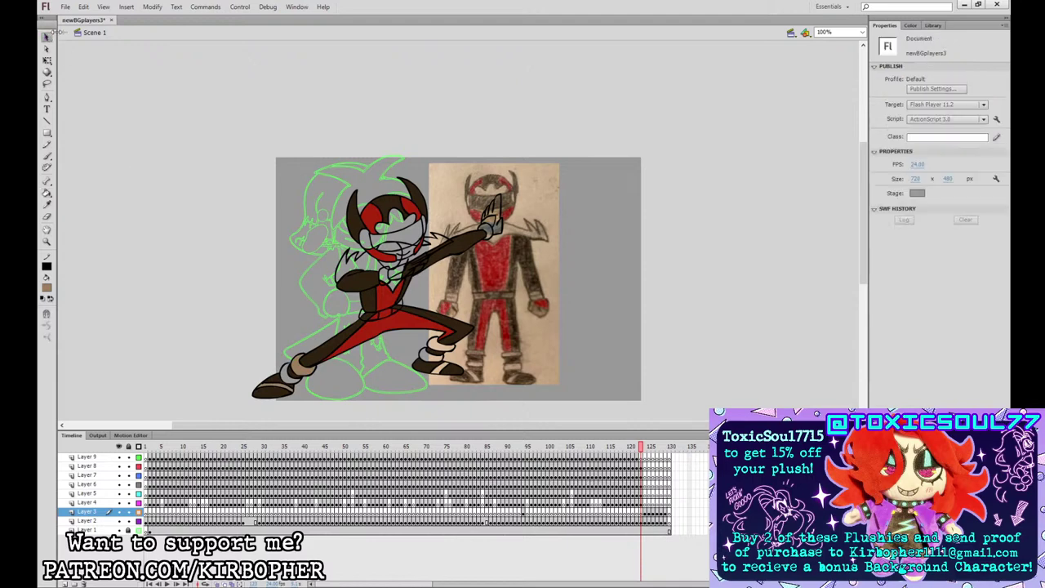
key("ctrl+=")
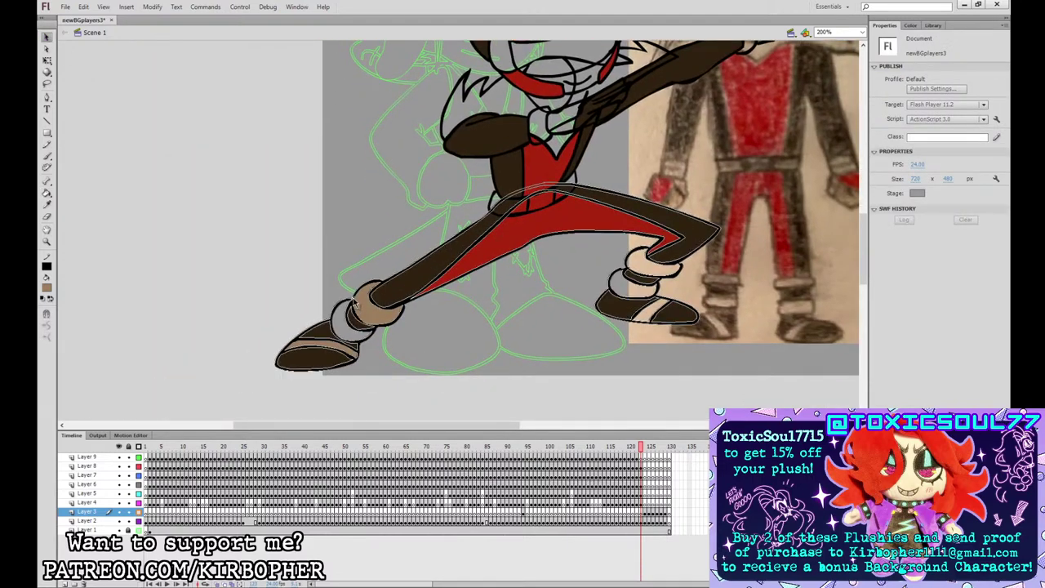
key("k")
key("ctrl+-")
left_click(400, 276)
left_click_drag(591, 248, 470, 332)
left_click(421, 340)
left_click(435, 329)
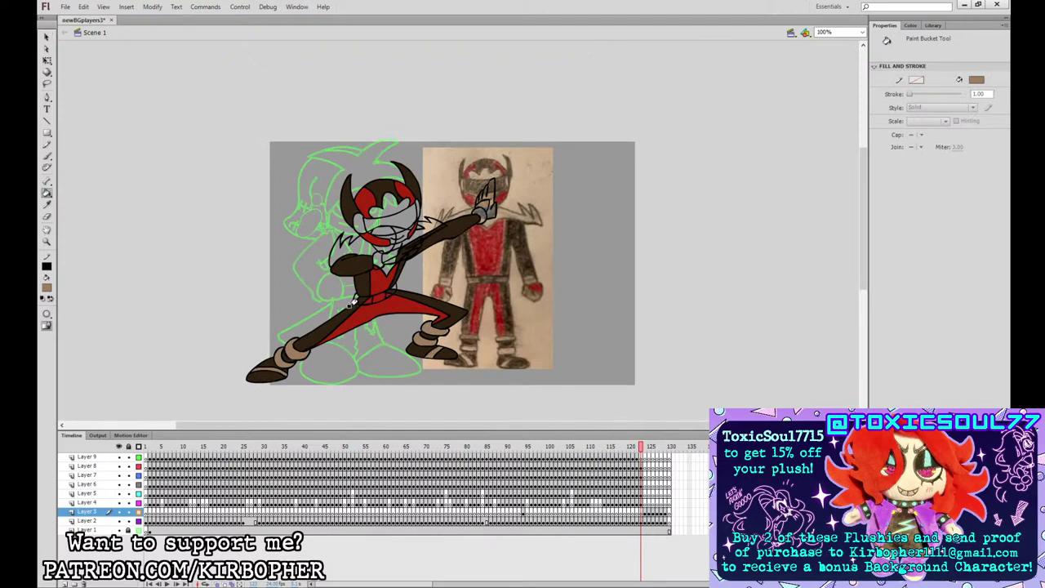
- Fill the jagged shoulder collar, gloves, belt and helmet emblem with the same tan
left_click(357, 242)
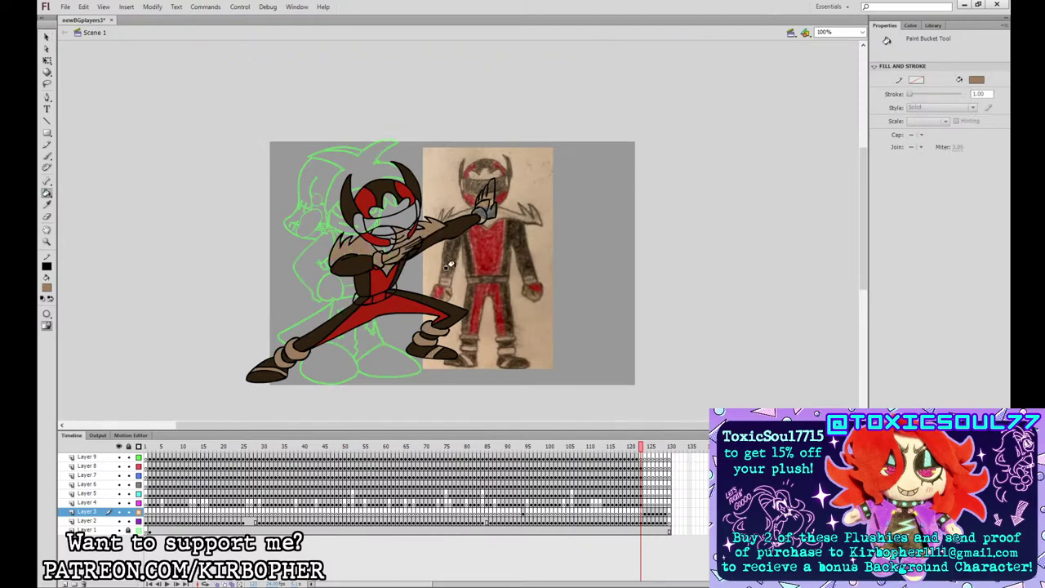
left_click(377, 250)
key("ctrl+z")
left_click(47, 205)
left_click(360, 248)
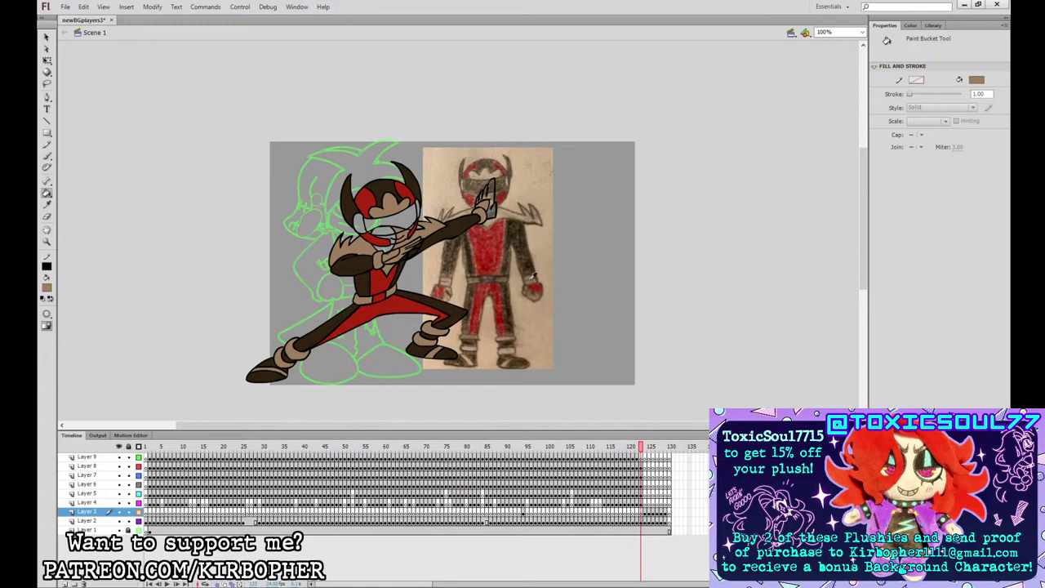
- Try a darker brown sampled from the reference's glove on the front hand, and undo it
left_click(532, 290)
left_click(400, 254)
left_click(413, 242)
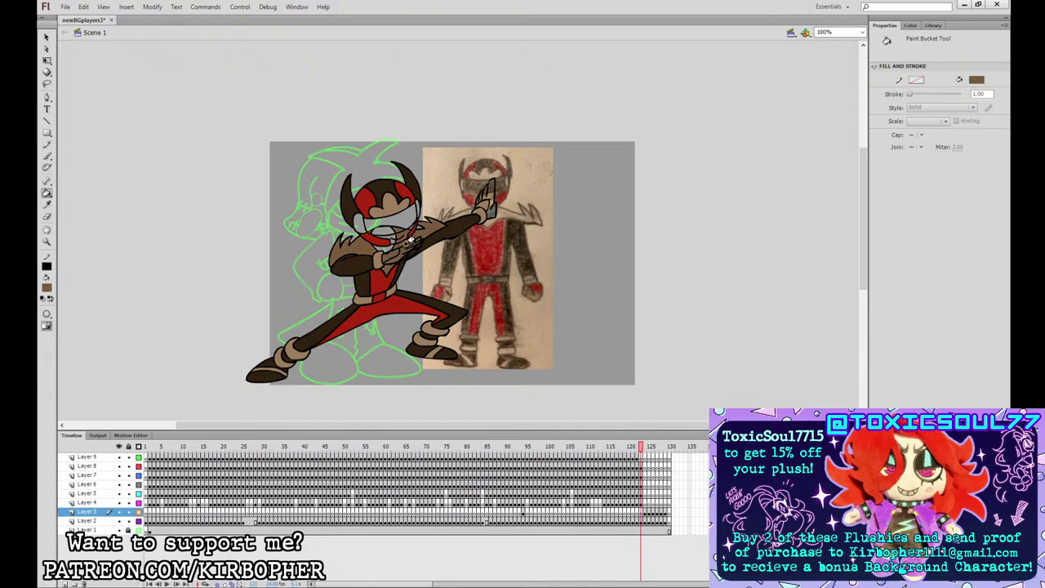
key("ctrl+z")
- Fill the lower face area with tan and the helmet's visor with dark grey
left_click(410, 242)
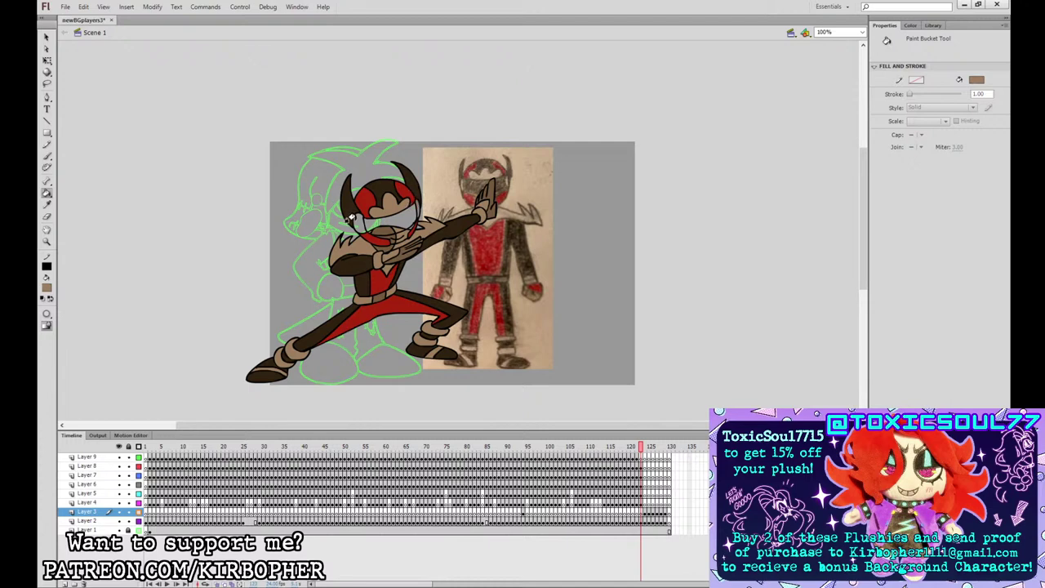
left_click(382, 190)
left_click(405, 216)
- Temporarily hide the character's upper layers to sample a brown tone from the reference's face, and apply it to the lower face
left_click(47, 205)
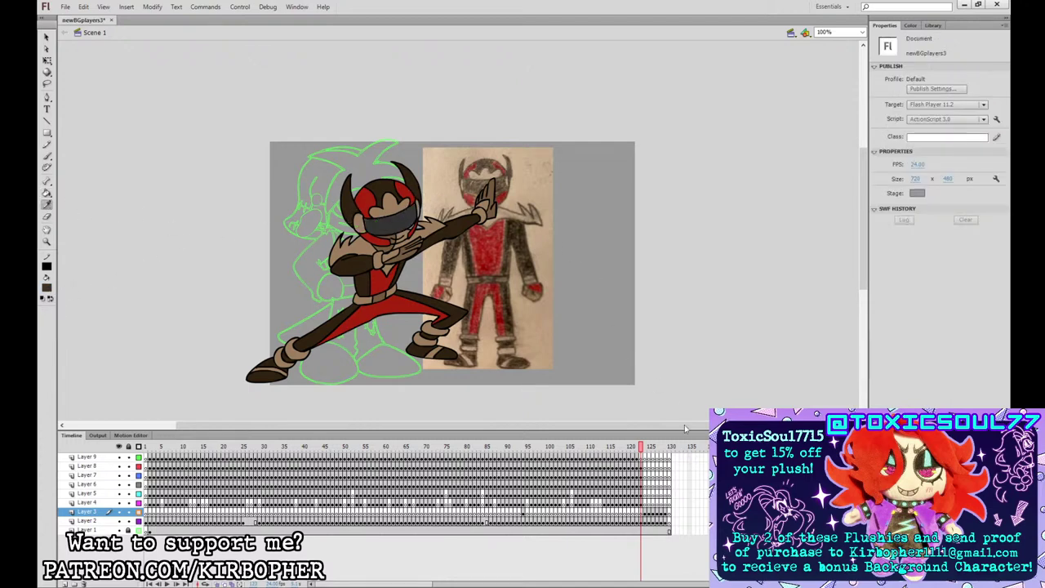
left_click_drag(118, 466, 119, 503)
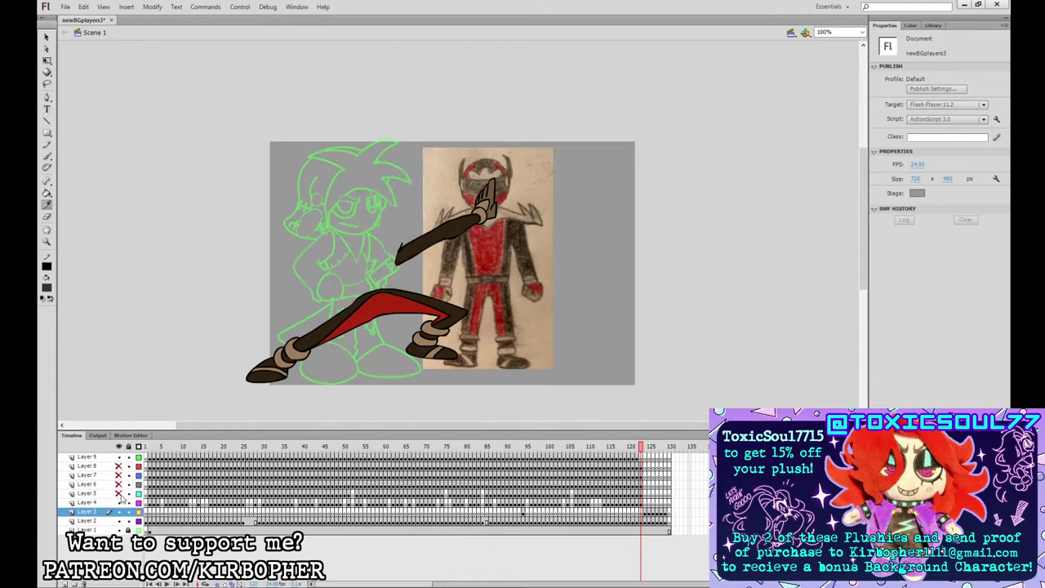
left_click(492, 195)
left_click_drag(118, 465, 119, 502)
left_click(407, 228)
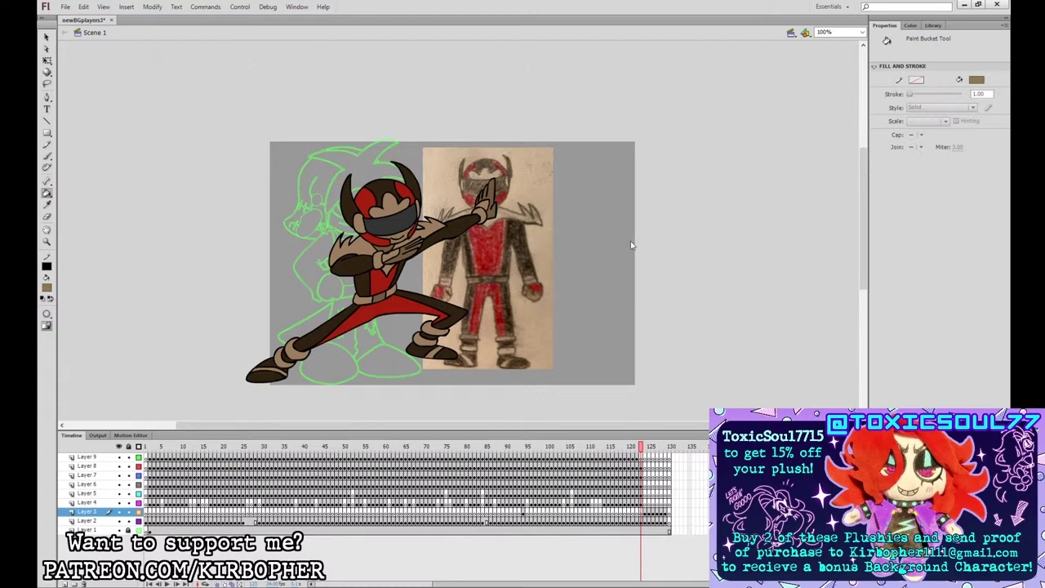
- Sample a pale grey tone and fill the mouth area and both hands with it
left_click(438, 367)
left_click(396, 236)
left_click(396, 251)
left_click(482, 192)
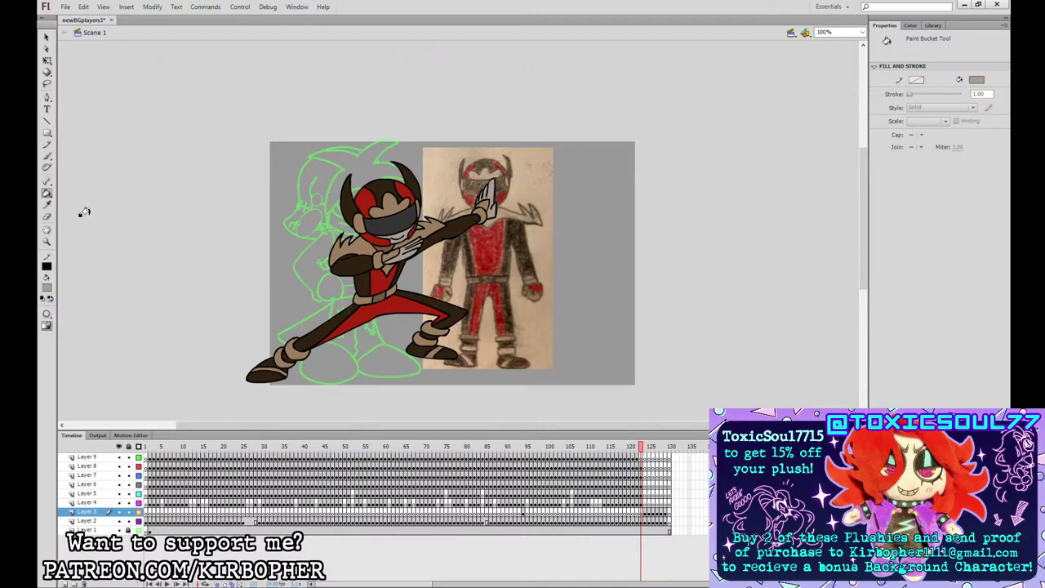
- Sample the red from the hero's legs and fill the wrist sections of both gloves with it
left_click(47, 204)
left_click(386, 248)
left_click(378, 207)
left_click(46, 61)
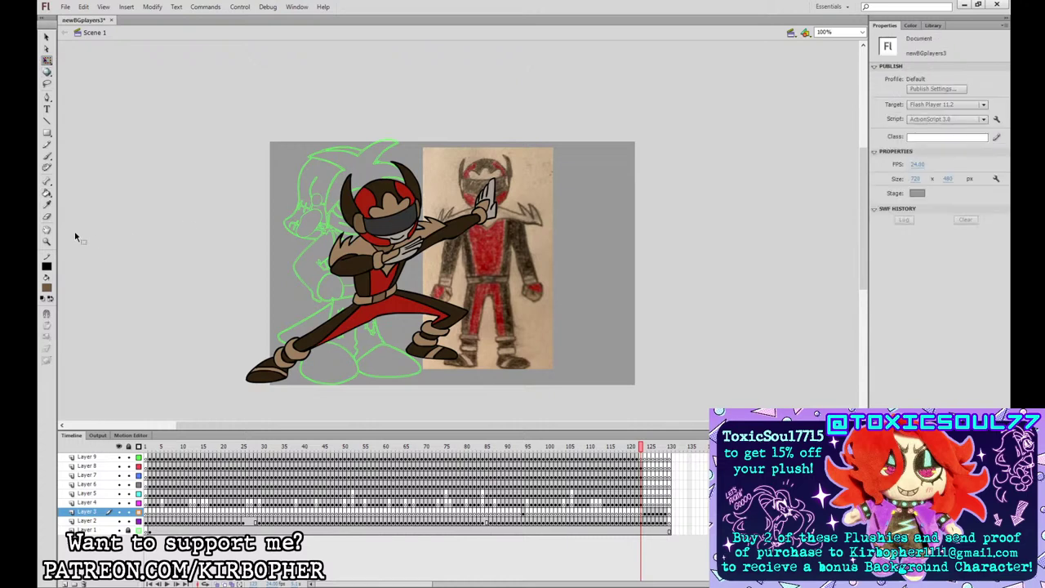
key("i")
left_click(414, 298)
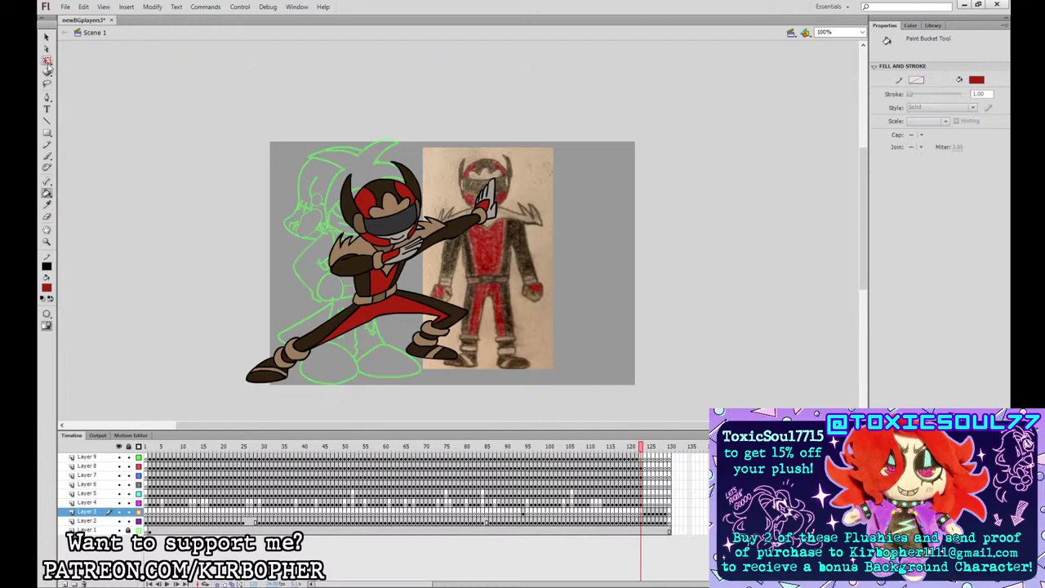
- Convert the artwork on Layers 8 down to 4 at this frame into separate graphic symbols named 0backer290_game1 to 0backer290_game5
left_click(47, 60)
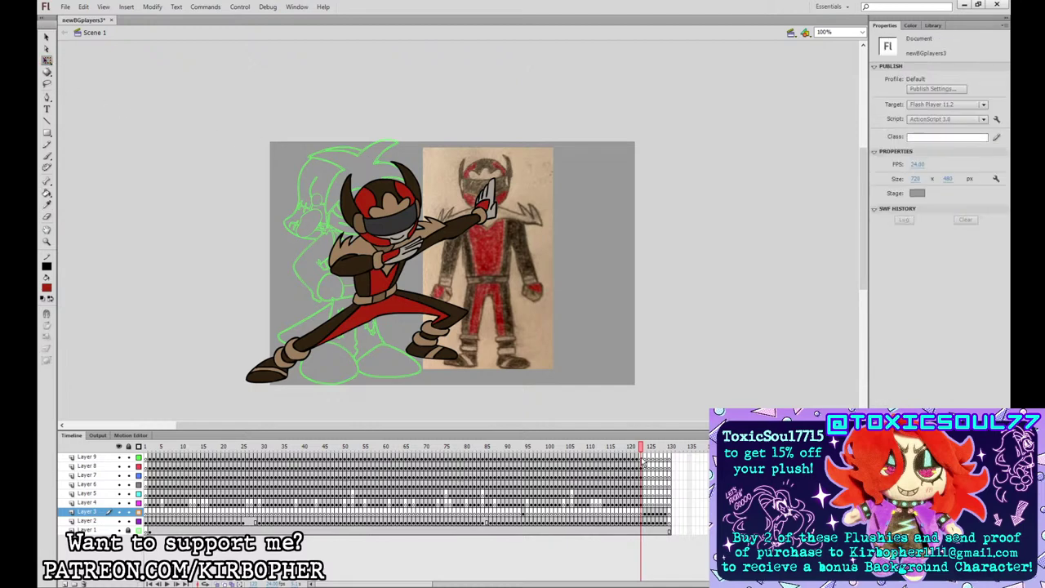
left_click(642, 464)
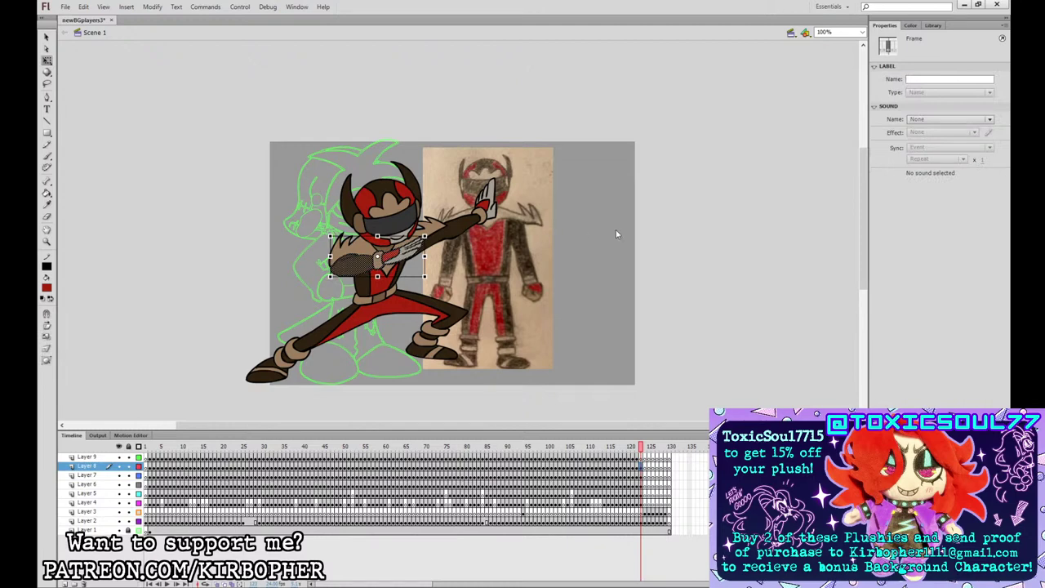
left_click(644, 475)
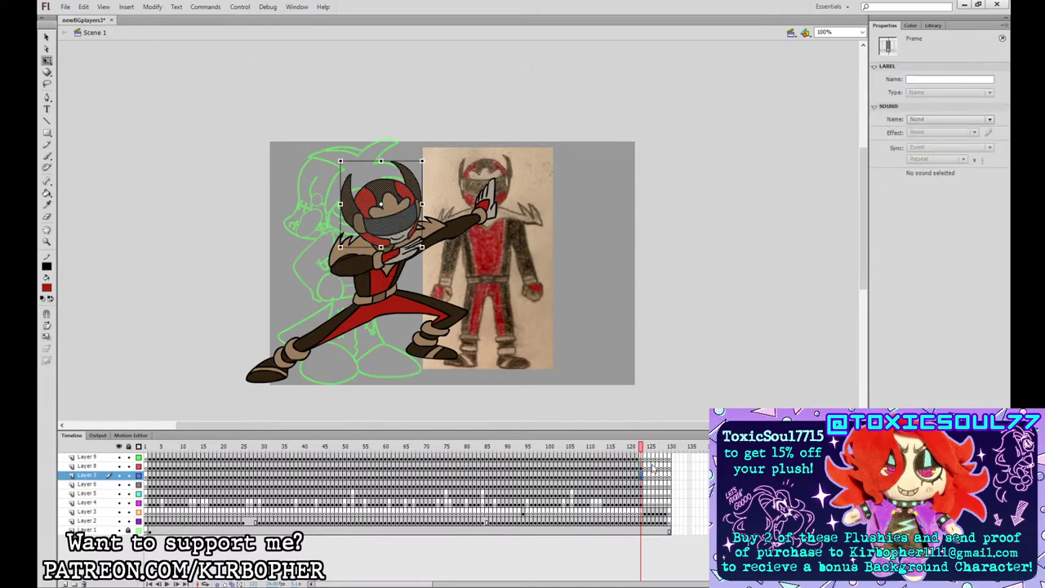
left_click(645, 483)
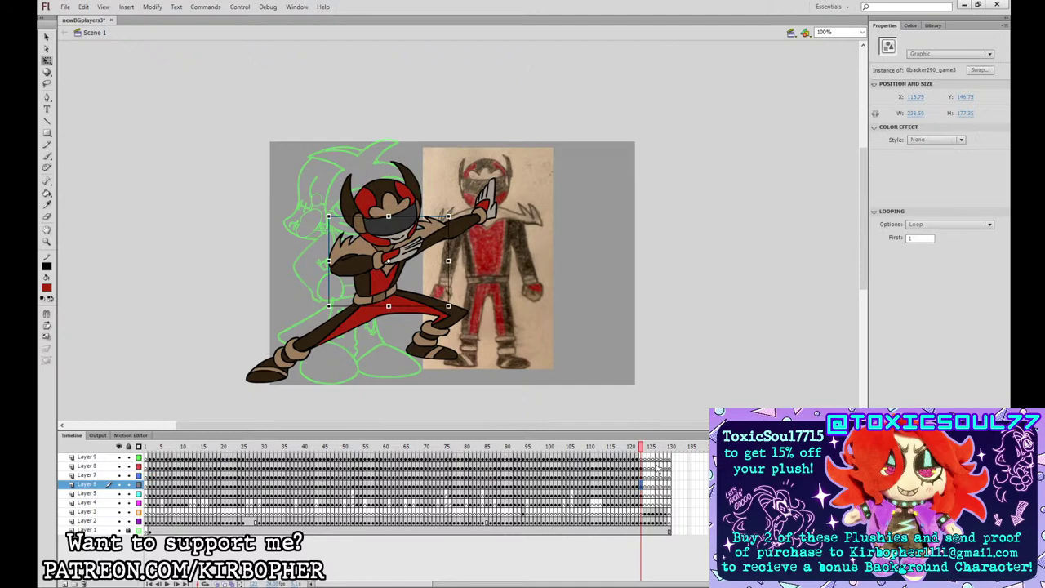
left_click(641, 495)
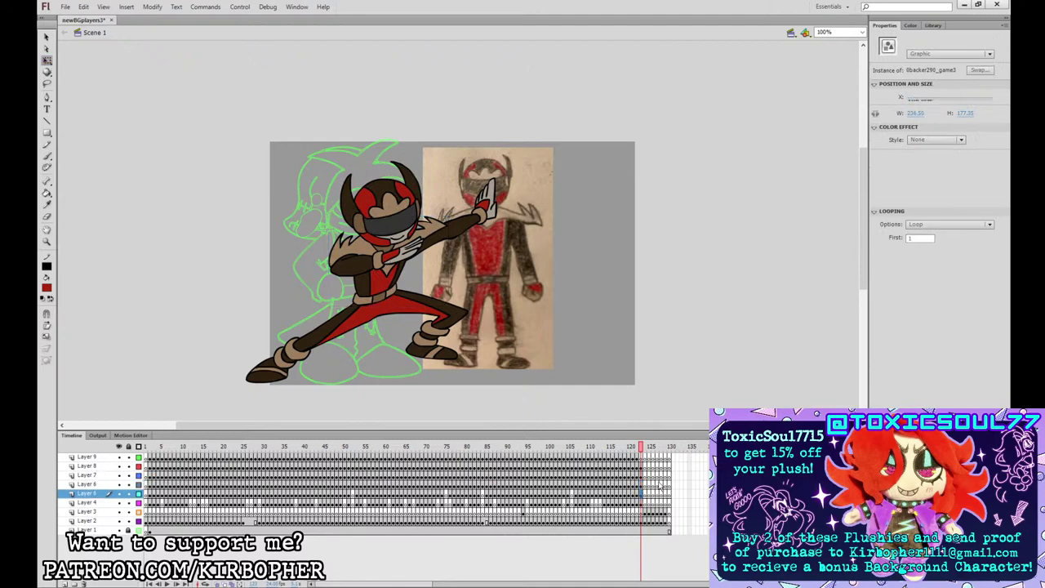
left_click(647, 503)
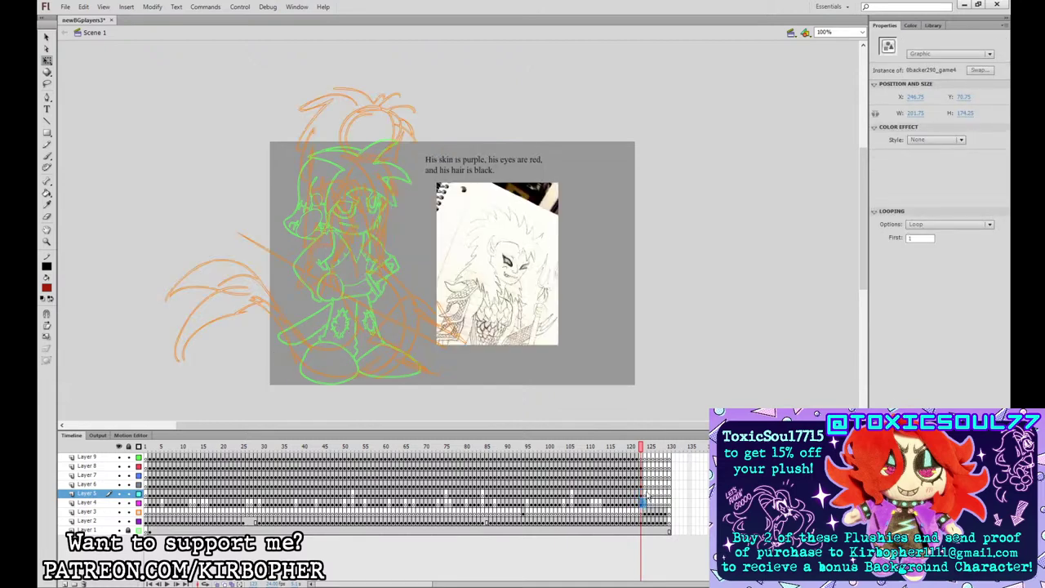
left_click(642, 502)
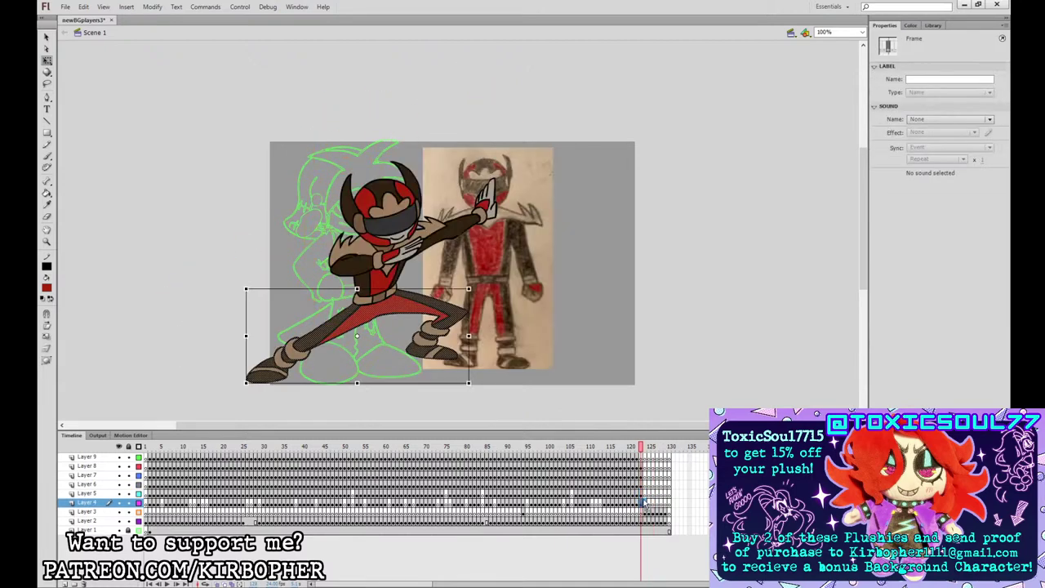
key("F8")
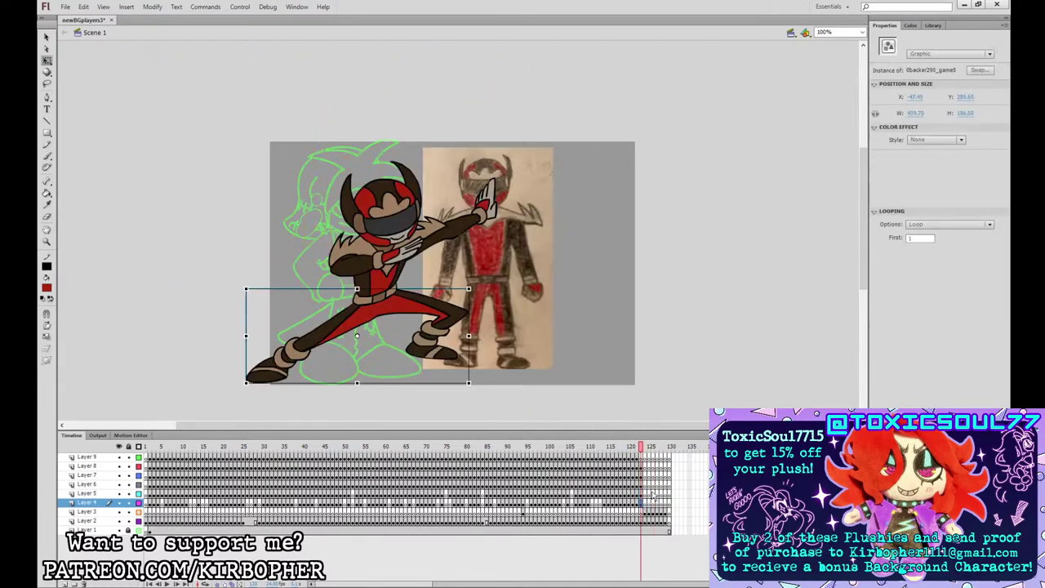
- Reposition the transformation points of the torso, front arm, raised arm and head symbols at their joints
left_click(383, 285)
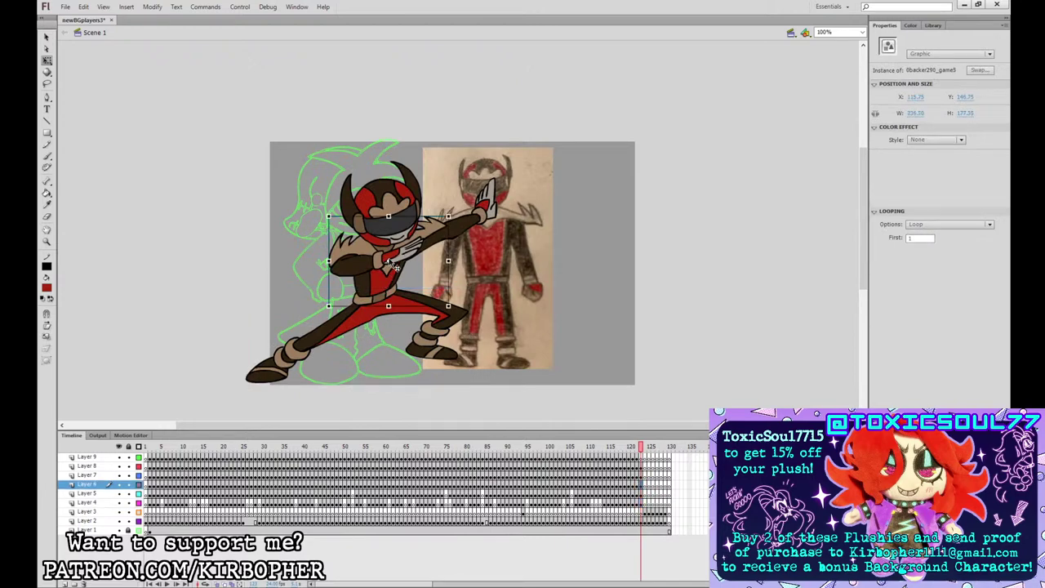
left_click(380, 265)
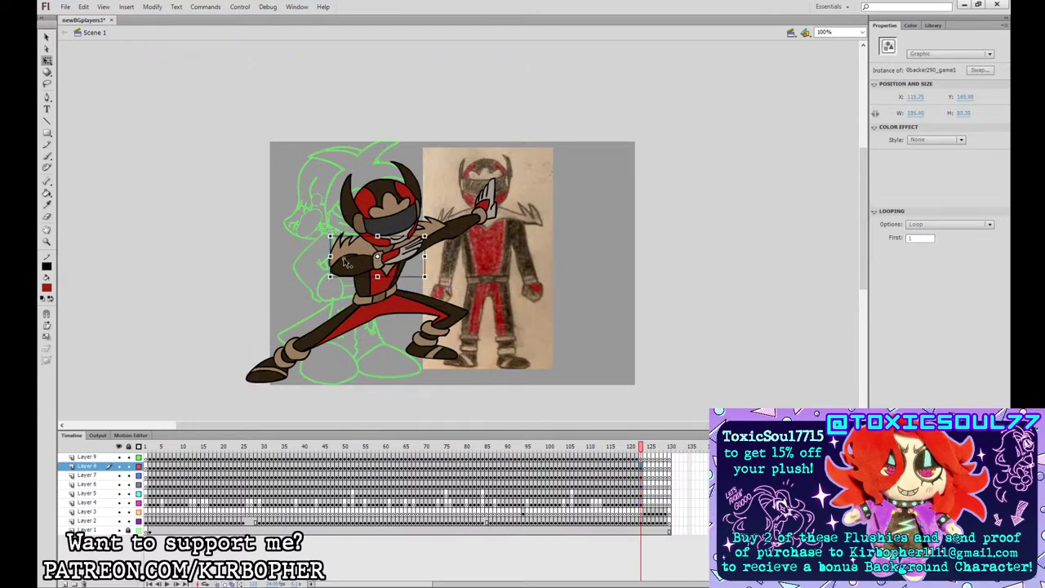
left_click(463, 226)
left_click(408, 230)
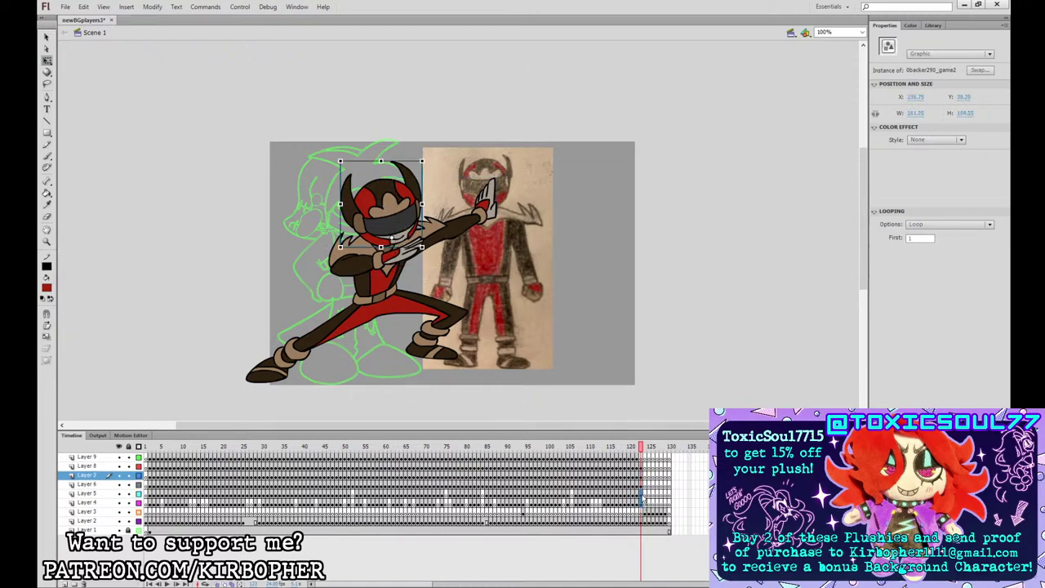
- Copy the five body-part layers into a new symbol named 0backer290_game_SPRITE, keeping their positions and separate layers
left_click(642, 502)
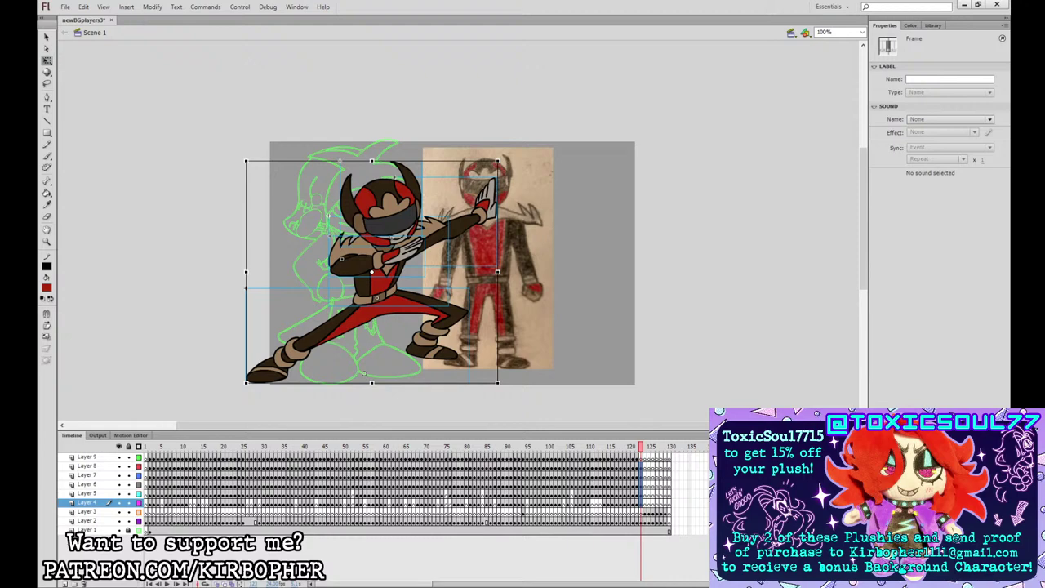
key("Return")
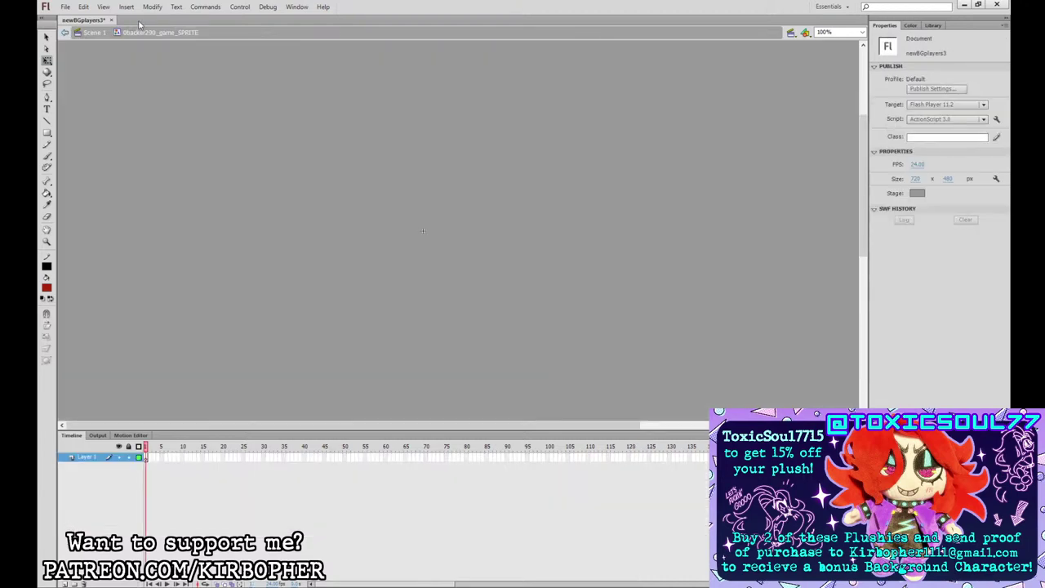
key("ctrl+alt+v")
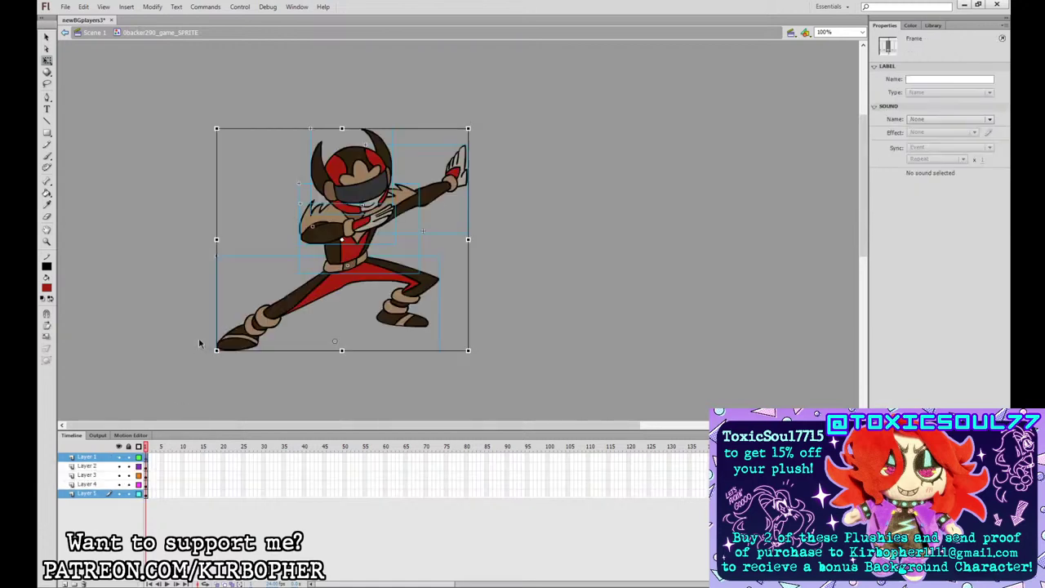
- Insert keyframes on all five layers of the sprite symbol at frames 61 and 31
left_click_drag(391, 457, 391, 496)
key("F6")
left_click_drag(268, 457, 268, 495)
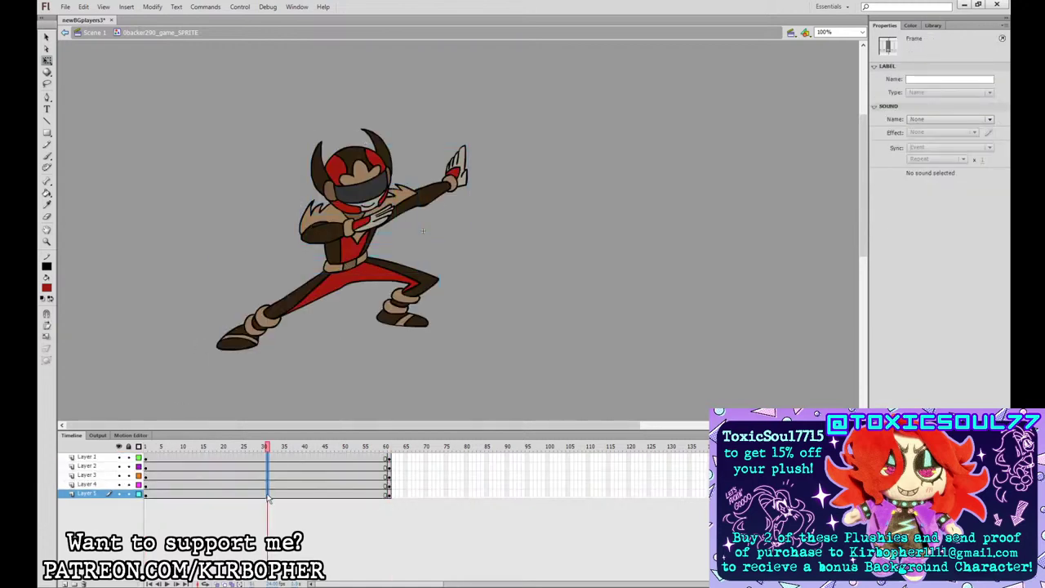
key("F6")
- Skew the legs symbol sideways at frame 31 and slightly rotate the head, front arm and raised arm for the mid-loop pose
left_click(515, 286)
left_click(398, 271)
left_click_drag(337, 256, 357, 249)
left_click(361, 189)
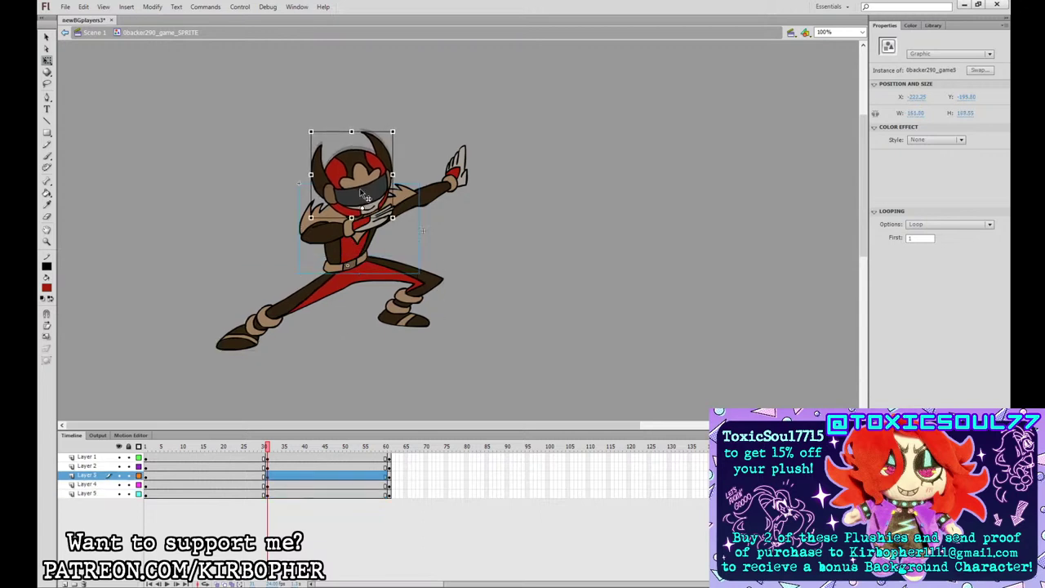
left_click_drag(393, 130, 398, 133)
left_click(367, 223)
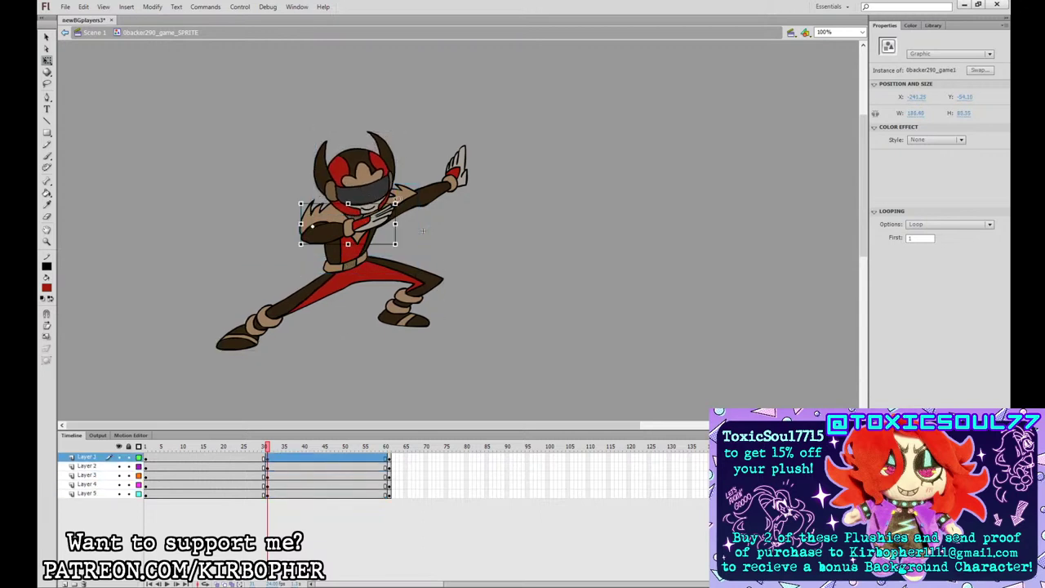
left_click_drag(397, 202, 419, 180)
left_click(414, 196)
left_click(402, 194)
- Shift the head, torso and both arm symbols together a little to the right at frame 31
left_click_drag(269, 143, 464, 217)
key("Right")
key("Right")
key("Right")
key("Right")
key("Right")
key("Right")
key("Right")
key("Right")
key("Right")
key("Right")
key("Right")
key("Right")
key("Right")
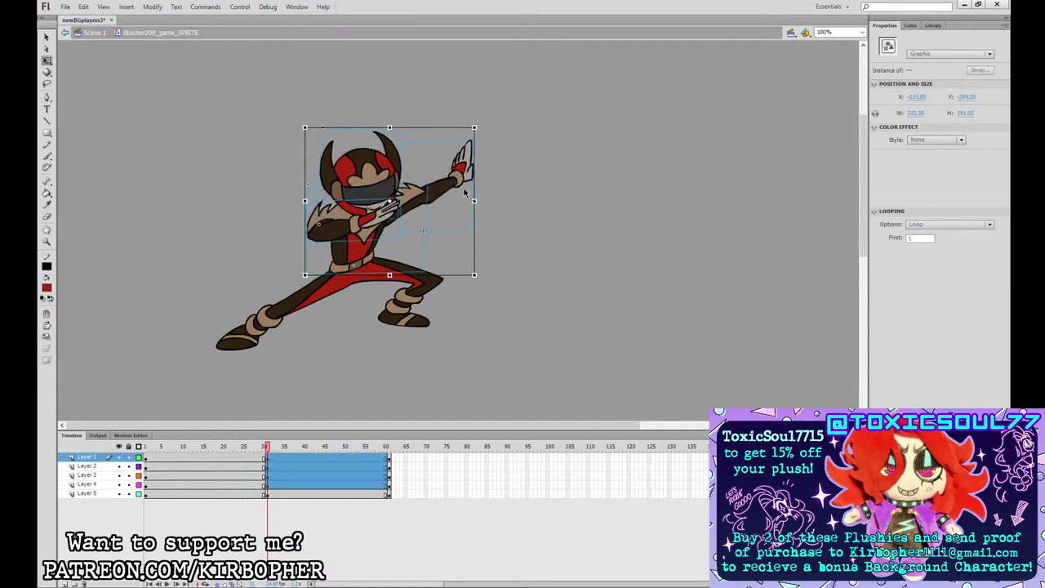
- Compare the poses around frame 31 and fine-tune the legs symbol there to sit under the shifted torso
left_click(265, 445)
left_click(268, 445)
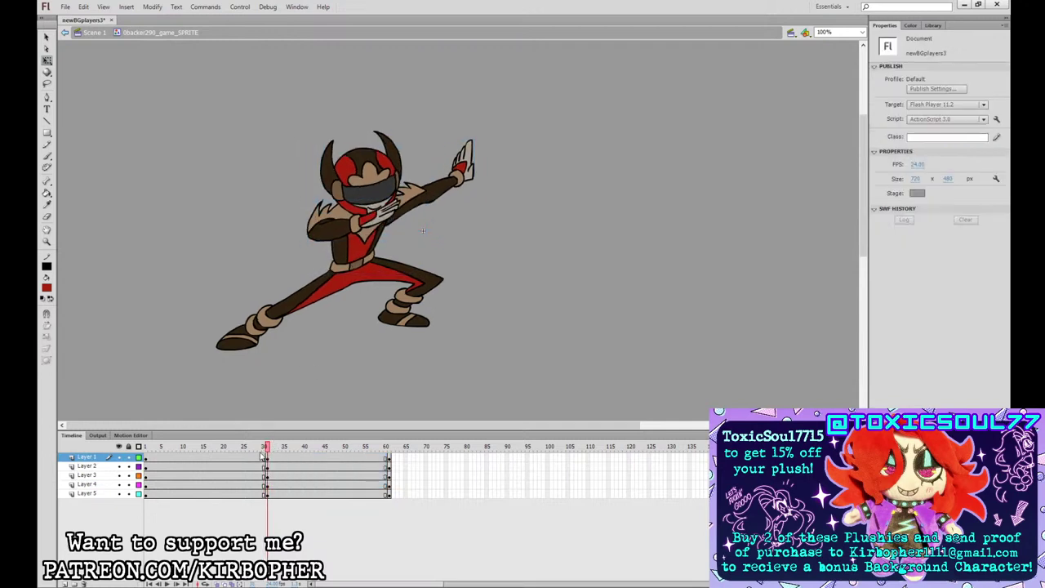
left_click(398, 321)
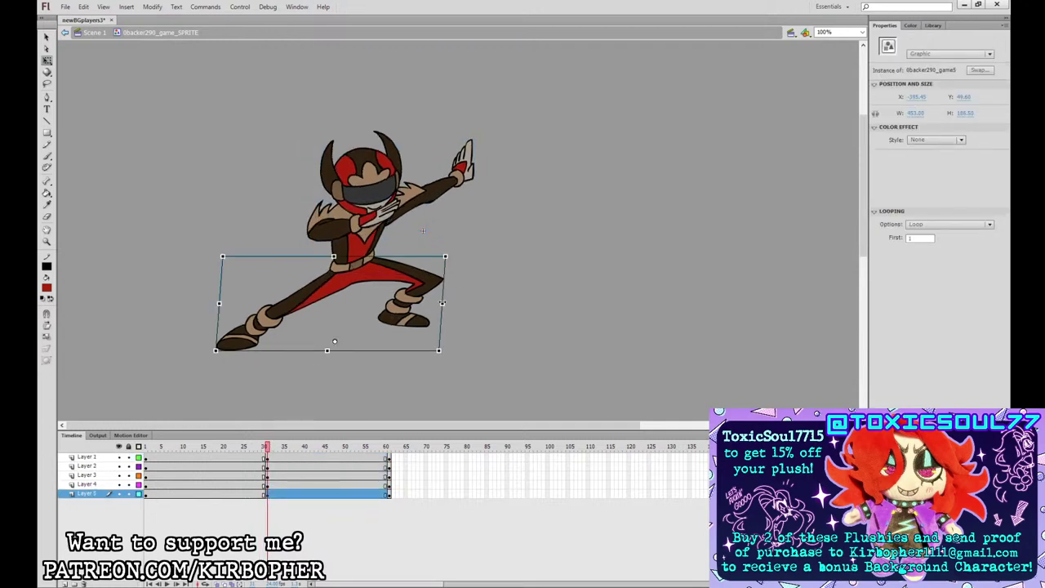
left_click_drag(441, 303, 437, 303)
left_click_drag(264, 447, 260, 450)
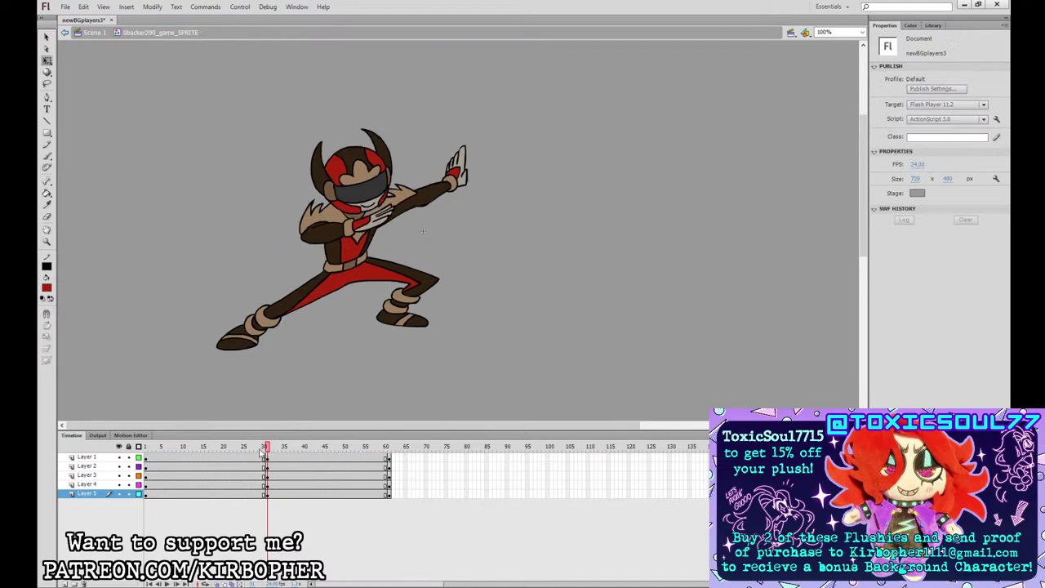
- Create classic tweens between the keyframes on all five layers and insert keyframes at frames 16 and 46
left_click_drag(261, 492, 274, 458)
key("F3")
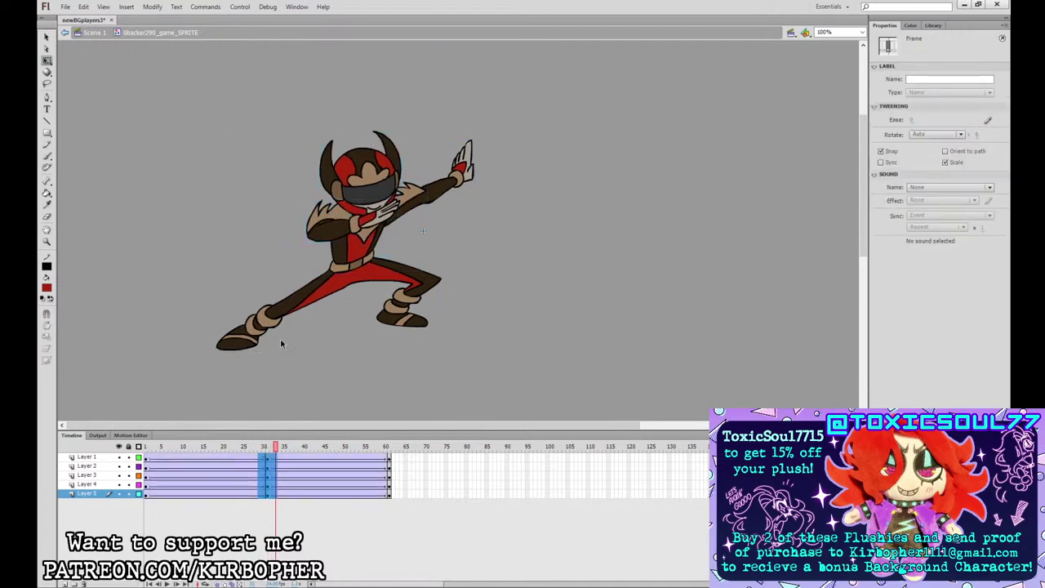
left_click(212, 459)
left_click(227, 458)
left_click_drag(210, 459, 208, 494)
key("F6")
left_click_drag(329, 460, 325, 494)
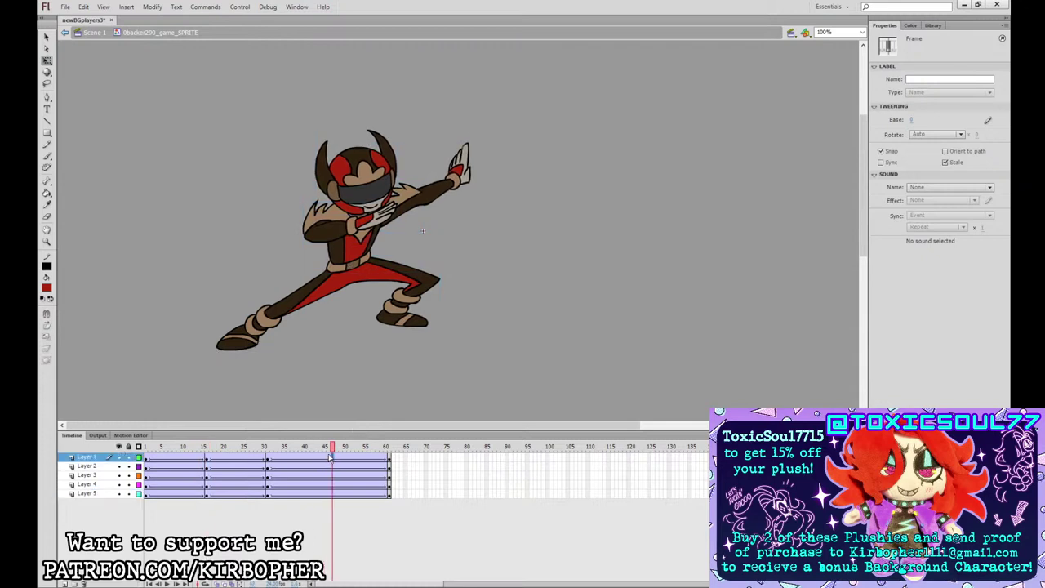
- Set the tween ease to -100 on all four tween spans of the five layers
left_click_drag(364, 457, 151, 511)
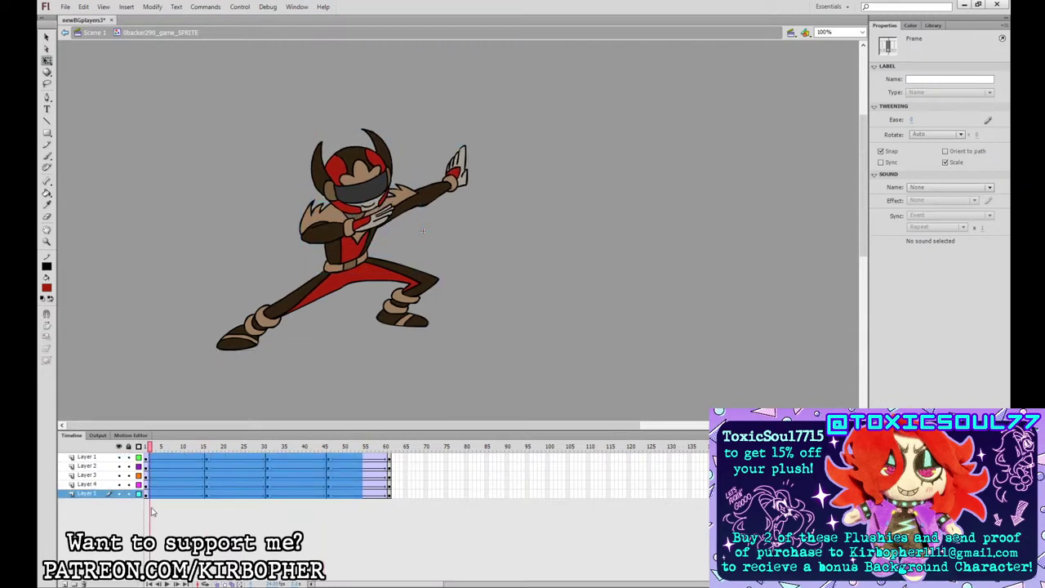
left_click(912, 120)
type("-100")
key("Return")
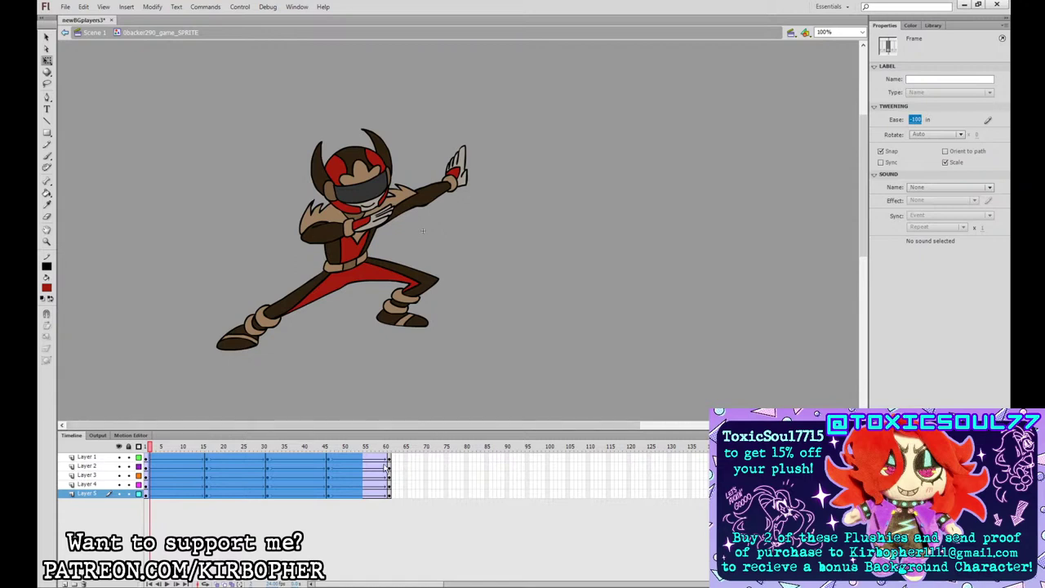
- Set the tween ease to 100 on all layers for the spans starting at frames 46 and 16
left_click_drag(374, 465, 370, 494)
left_click(915, 121)
type("100")
key("Return")
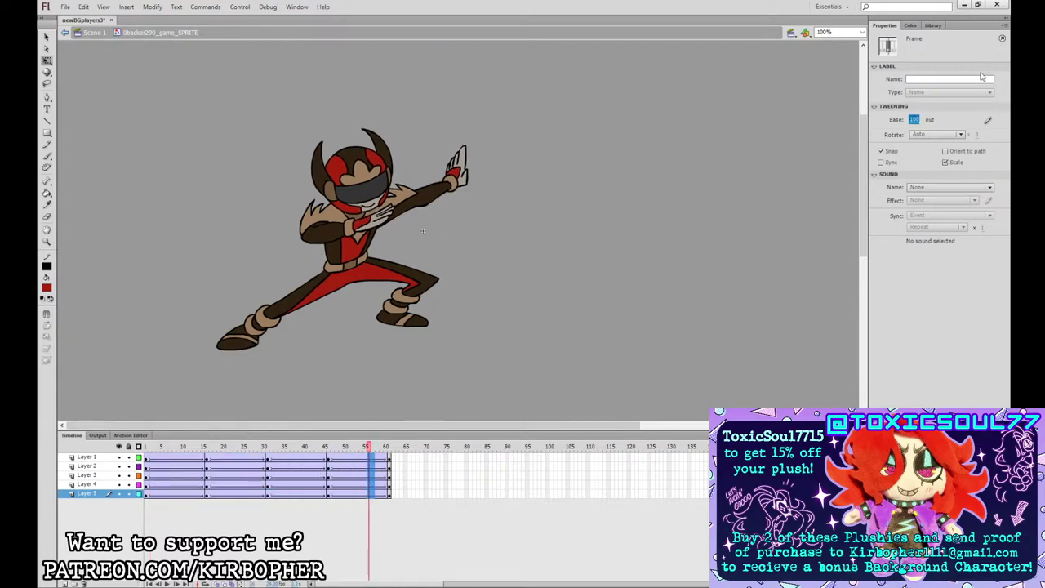
left_click_drag(235, 458, 242, 495)
left_click(915, 120)
type("100")
key("Return")
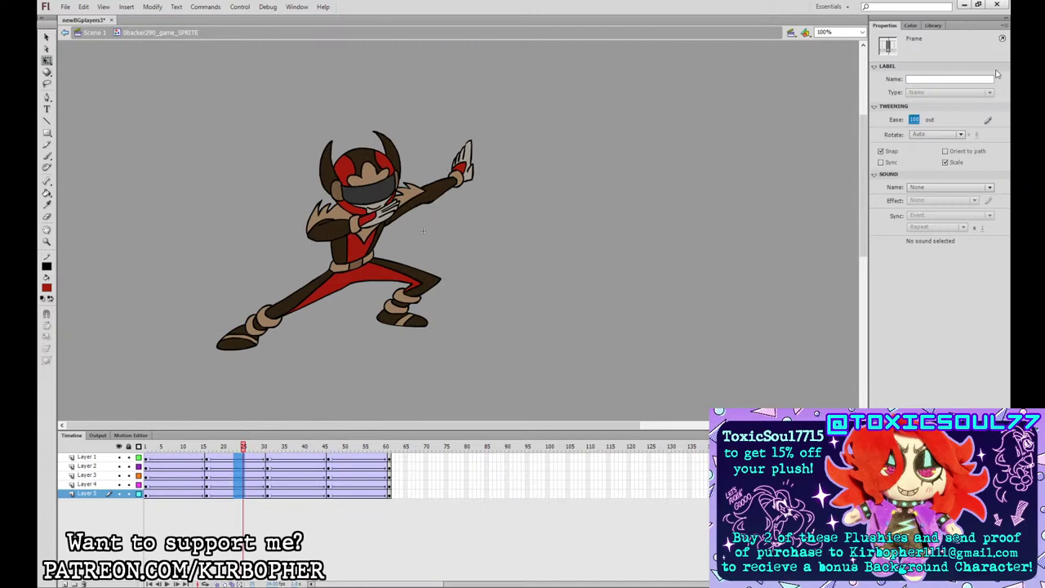
- Convert the tweened frames on all five layers to keyframes and clear every second one so each pose holds two frames
left_click_drag(386, 457, 147, 494)
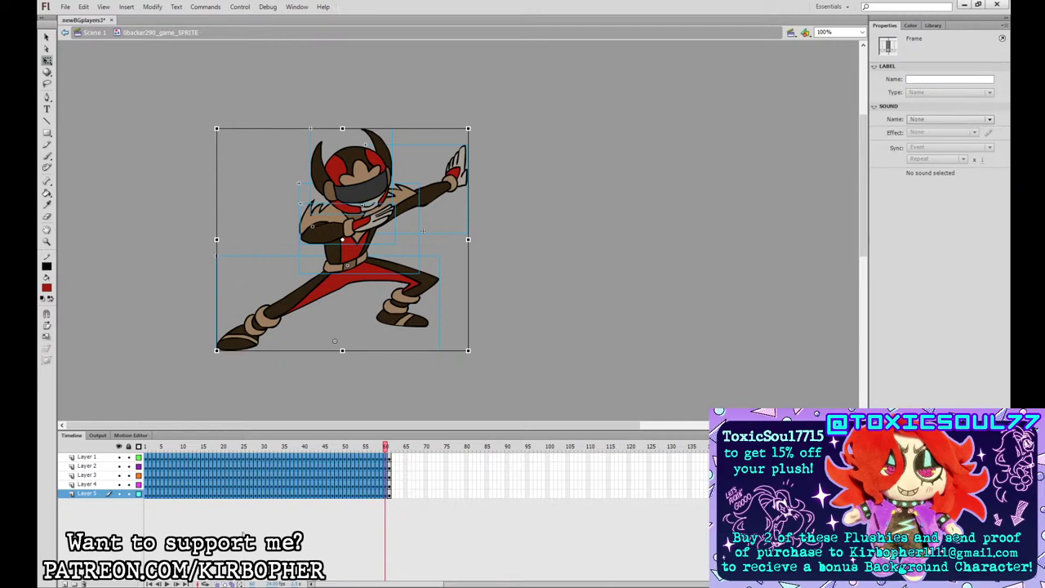
left_click(243, 515)
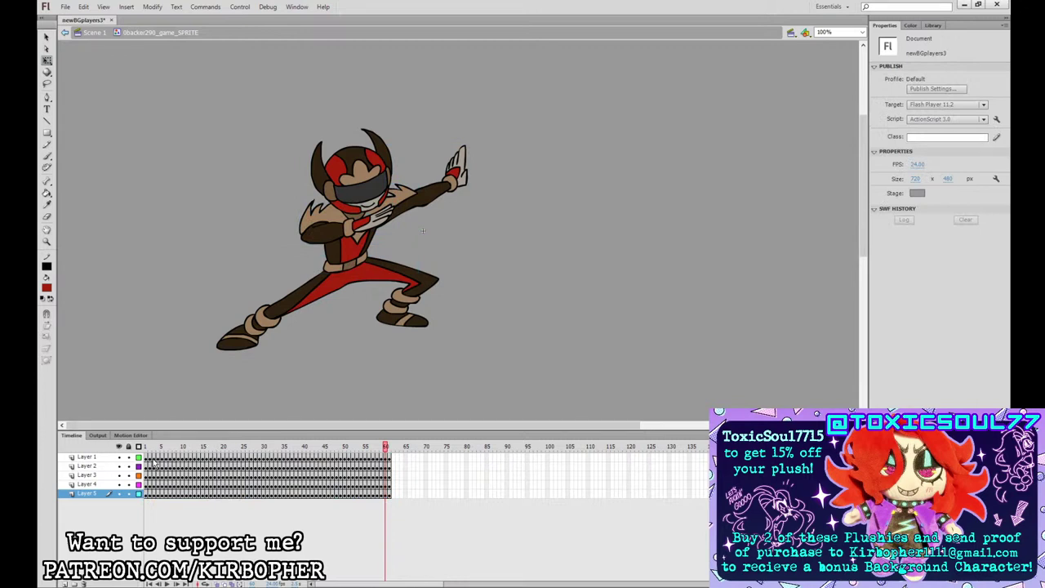
left_click_drag(153, 459, 389, 493)
key("shift+F6")
key("shift+F6")
key("shift+F6")
key("shift+F6")
key("shift+F6")
key("shift+F6")
key("shift+F6")
key("shift+F6")
- Remove frame 61 from all five layers and play back the animation
left_click(390, 467)
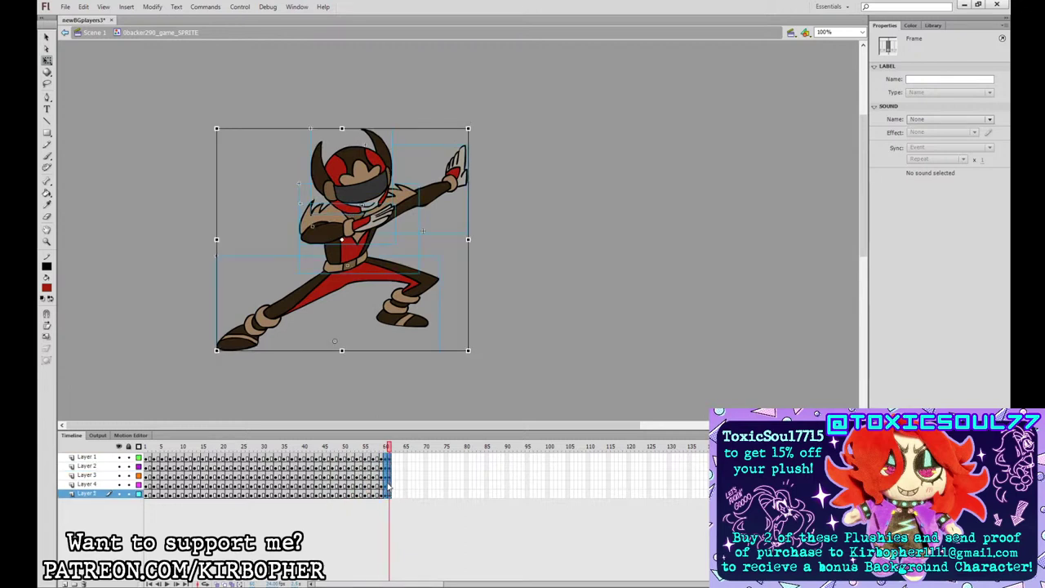
left_click(445, 277)
left_click_drag(391, 457, 388, 499)
key("shift+F5")
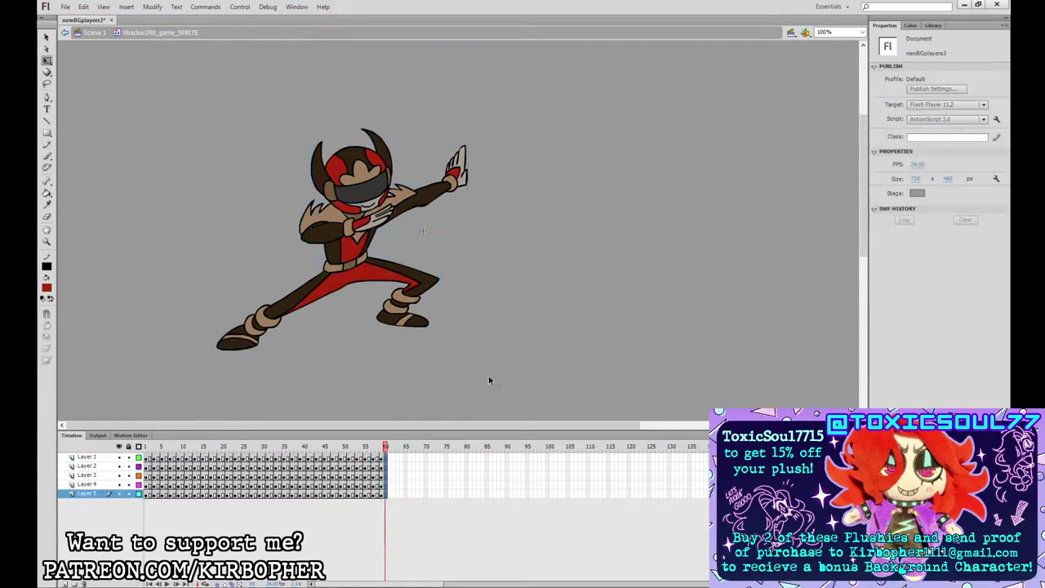
left_click(489, 374)
key("Return")
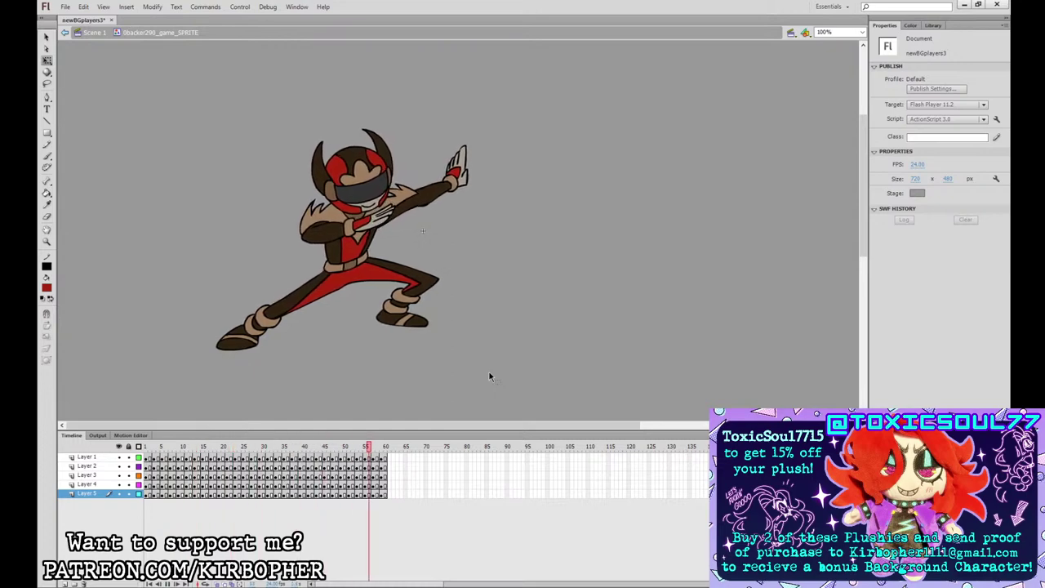
- In Scene 1, copy the previous character's sprite instance on Layer 9 to frame 123 and swap it for 0backer290_game_SPRITE
left_click(94, 34)
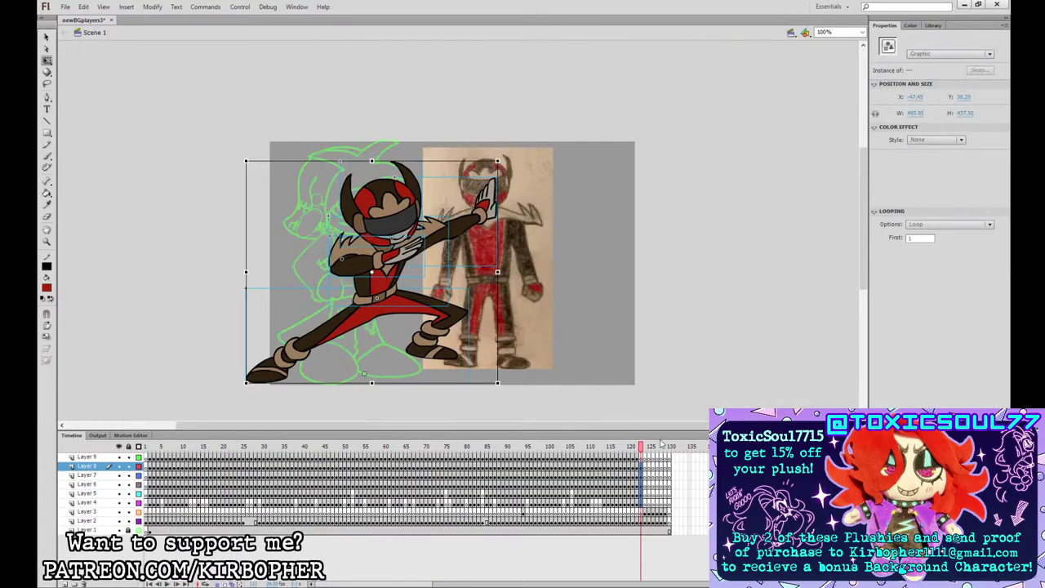
left_click(639, 457)
left_click_drag(638, 457, 642, 458)
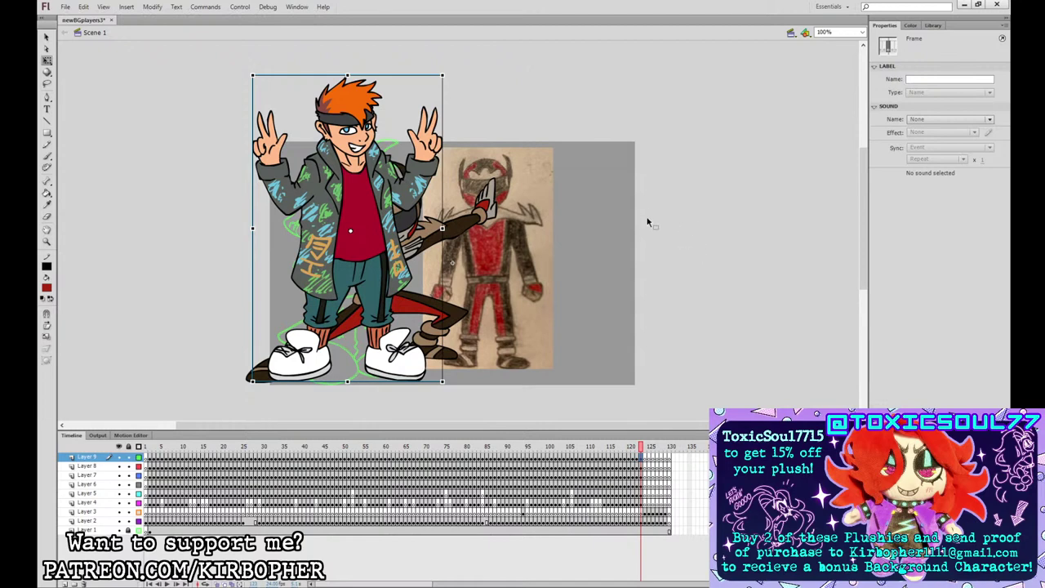
left_click(414, 248)
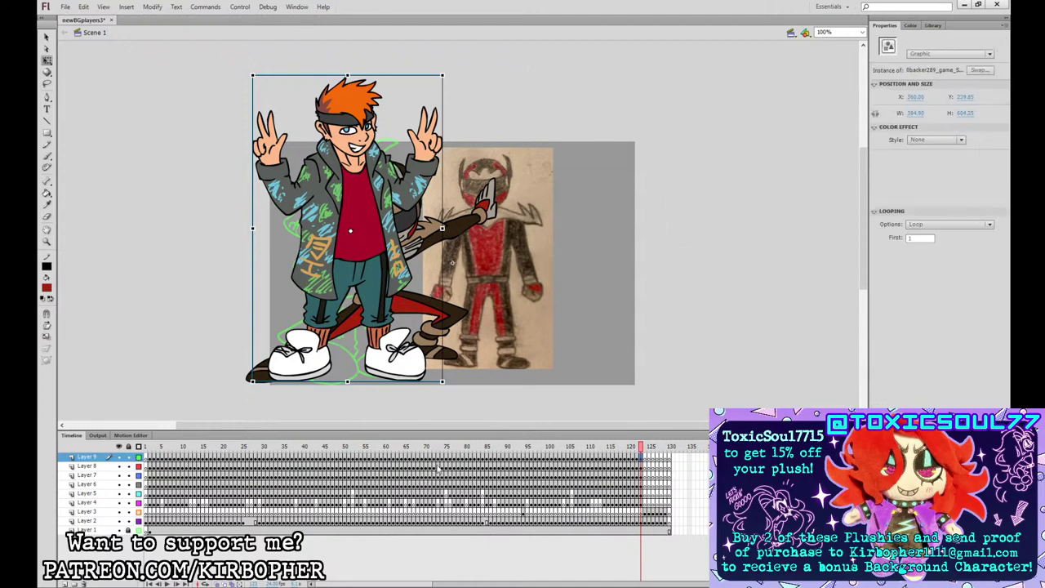
left_click(592, 304)
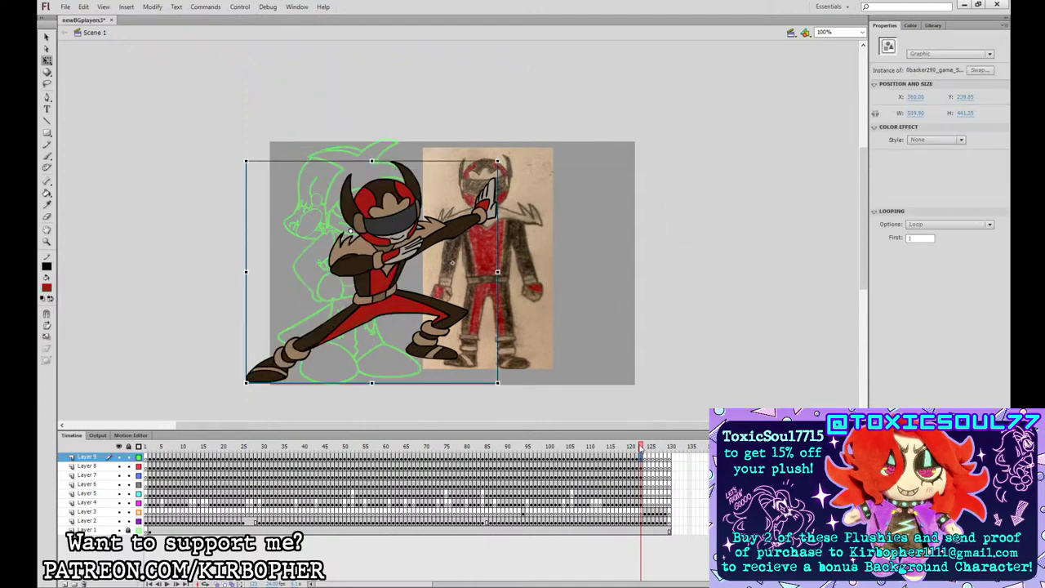
mouse_move(641, 449)
left_mouse_down()
mouse_move(630, 449)
mouse_move(645, 452)
left_mouse_up()
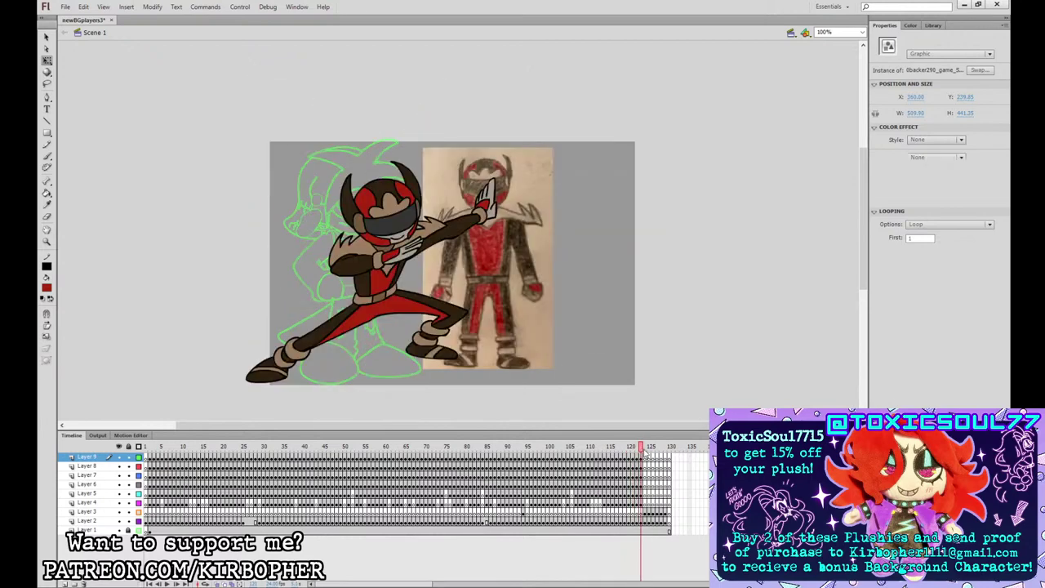
- Go to the next character's frame 124, choose black as the fill colour and ready the Brush tool on Layer 8
left_click(645, 457)
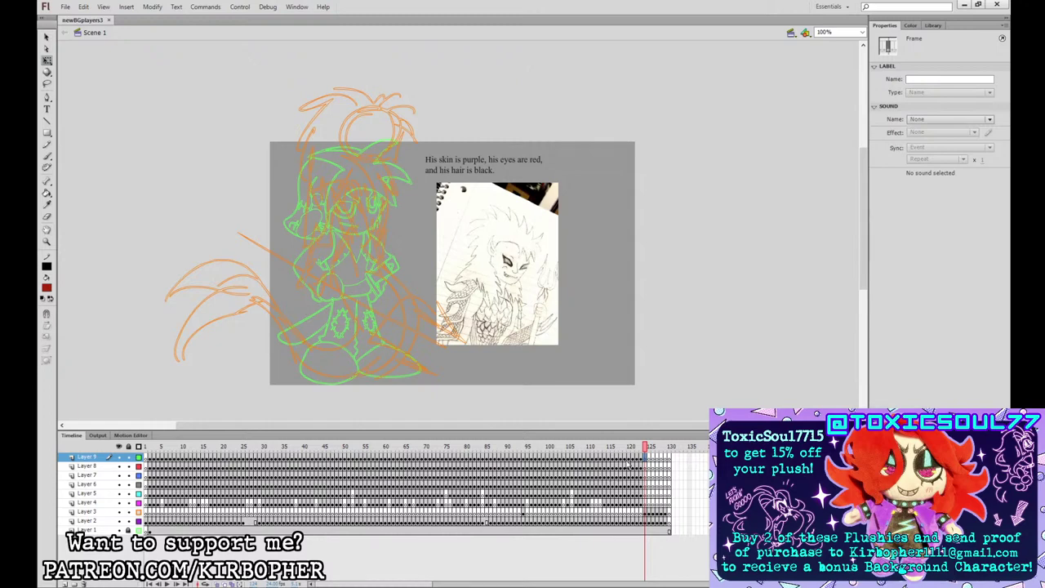
left_click(48, 288)
left_click(63, 316)
key("b")
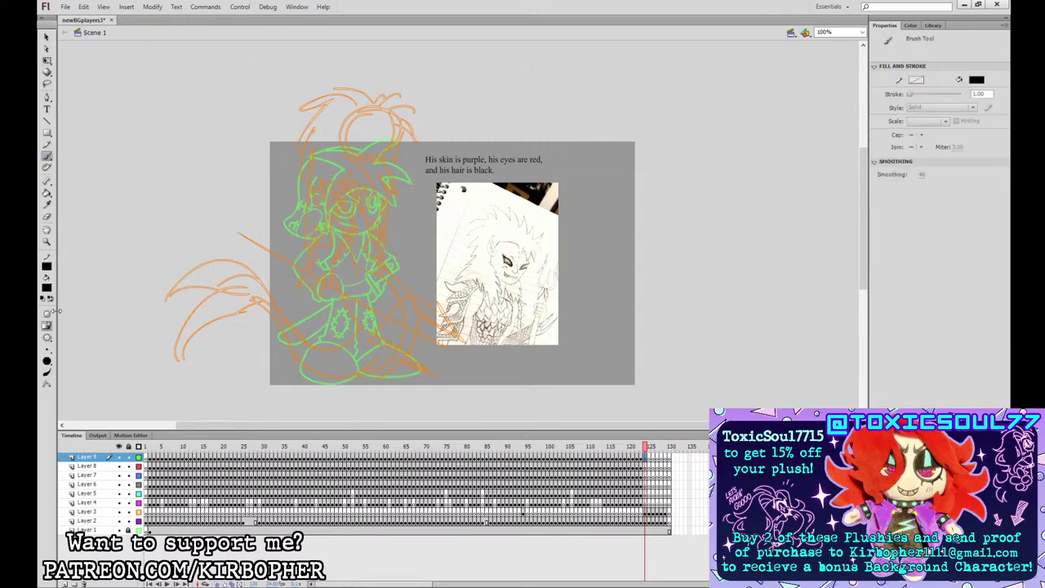
left_click(646, 466)
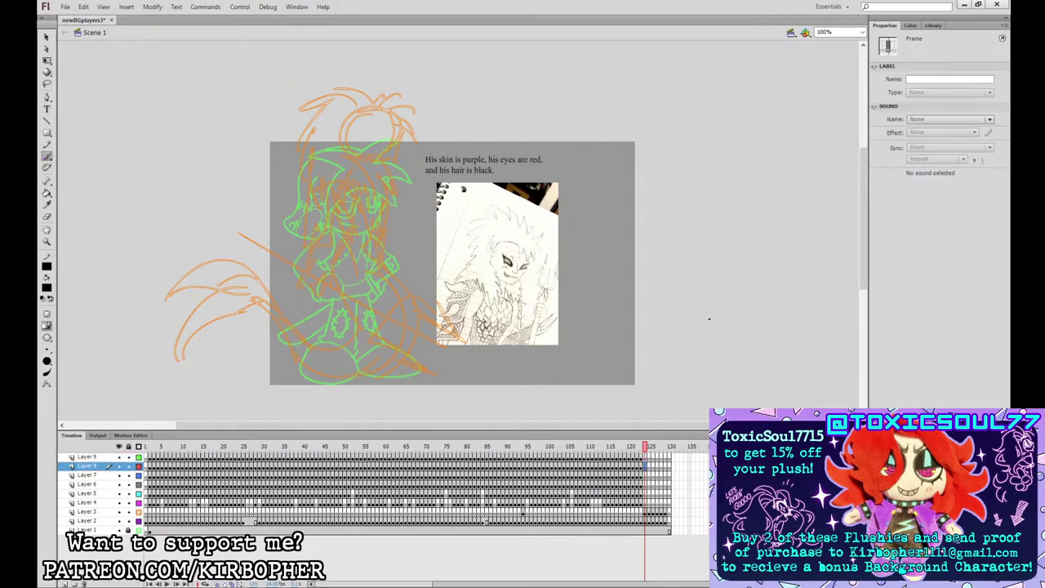
- Move the colour description and the reference drawing at frame 124 upward so they sit beside the sketch's head
key("ctrl+=")
key("q")
left_click_drag(691, 250, 749, 395)
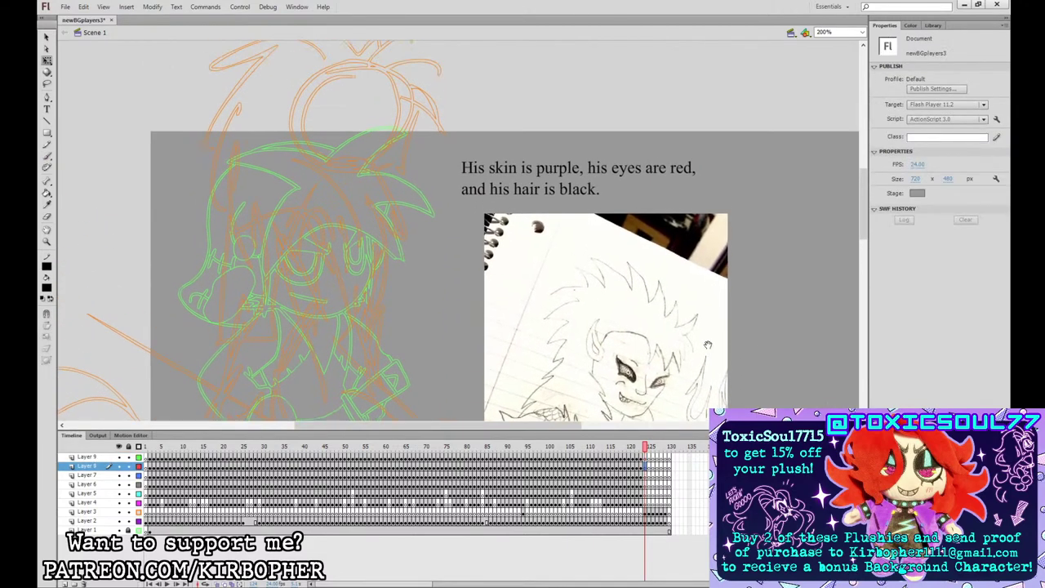
left_click(46, 156)
left_click(47, 62)
left_click_drag(534, 103, 644, 308)
mouse_move(650, 293)
left_mouse_down()
mouse_move(660, 158)
mouse_move(647, 159)
left_mouse_up()
left_click(770, 156)
left_click_drag(717, 287, 724, 350)
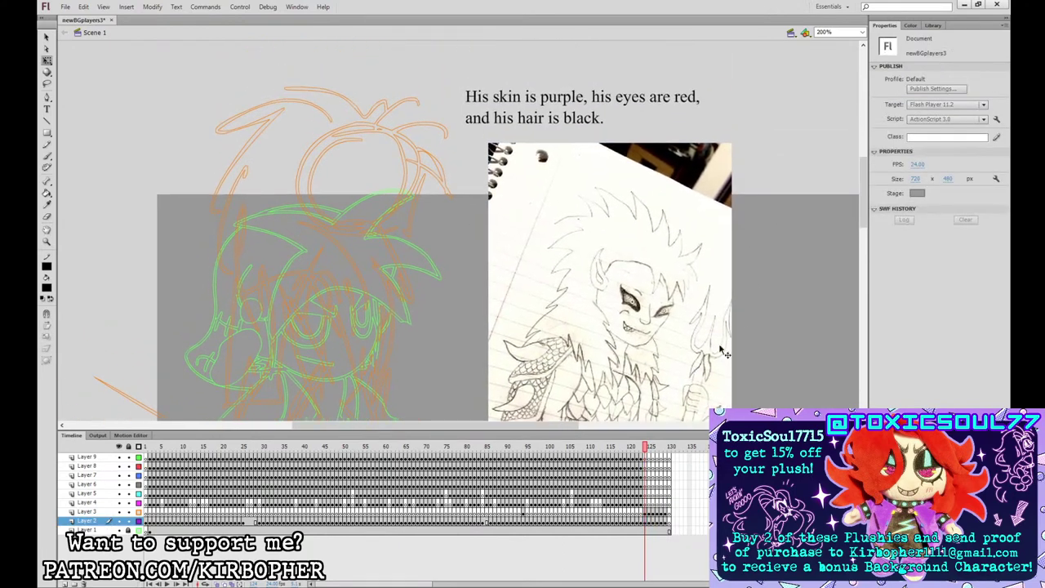
- Brush the pointed ear outline in black on Layer 8 at frame 124, over the orange sketch's head
left_click(646, 467)
key("b")
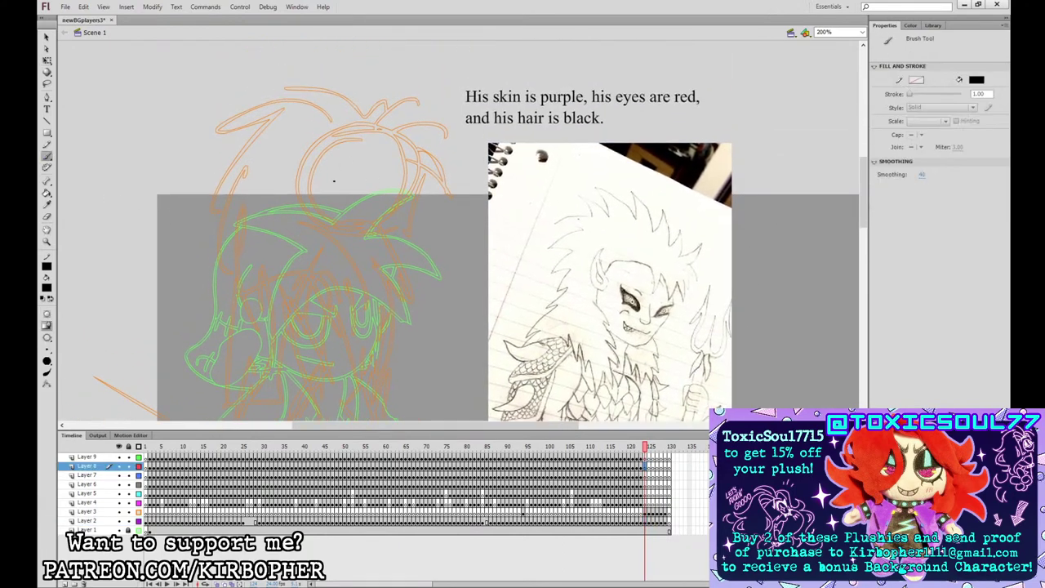
mouse_move(334, 181)
left_mouse_down()
mouse_move(288, 144)
mouse_move(325, 205)
mouse_move(323, 171)
mouse_move(302, 202)
mouse_move(334, 190)
mouse_move(287, 172)
mouse_move(329, 193)
left_mouse_up()
key("ctrl+z")
key("ctrl+z")
key("ctrl+z")
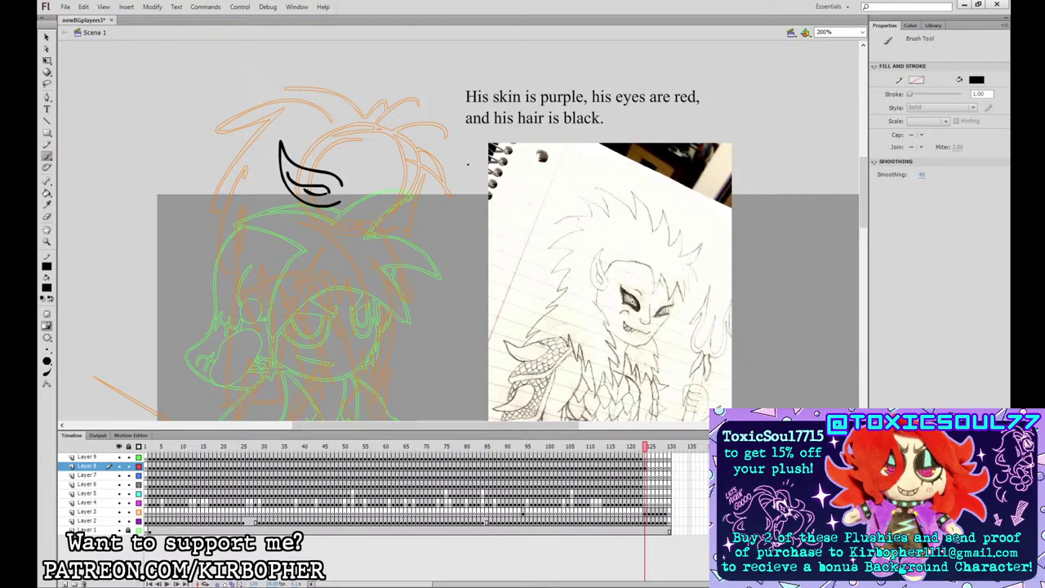
- Brush the spiky hair outline from the forehead hairline over the crown and down into long jagged locks below the ear
mouse_move(345, 173)
left_mouse_down()
mouse_move(342, 181)
mouse_move(399, 147)
mouse_move(422, 163)
mouse_move(444, 144)
mouse_move(404, 115)
mouse_move(441, 113)
mouse_move(340, 64)
mouse_move(269, 76)
mouse_move(233, 104)
mouse_move(201, 151)
mouse_move(263, 120)
left_mouse_up()
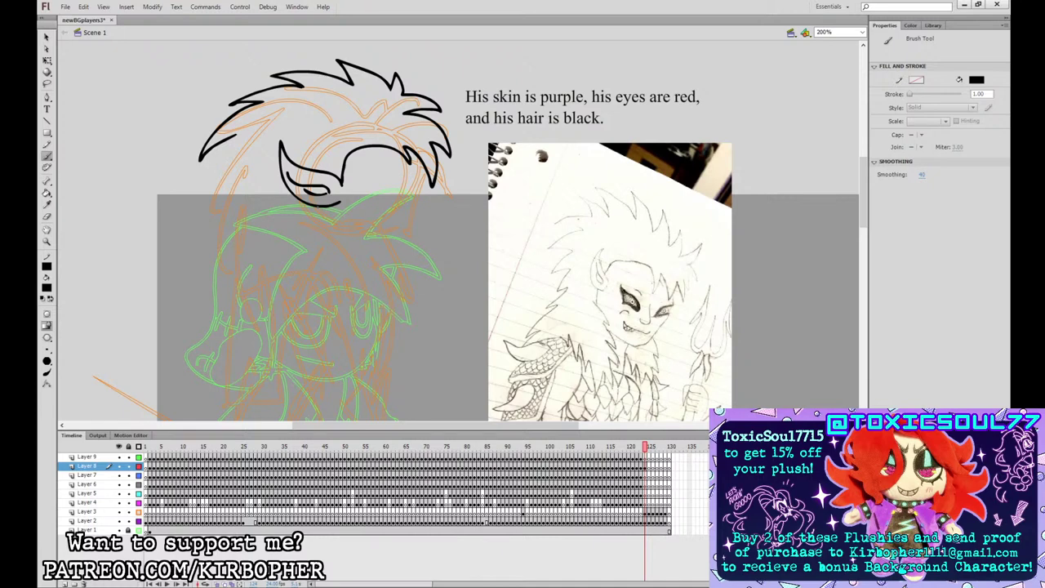
mouse_move(335, 204)
left_mouse_down()
mouse_move(354, 218)
mouse_move(374, 268)
mouse_move(364, 325)
mouse_move(300, 269)
left_mouse_up()
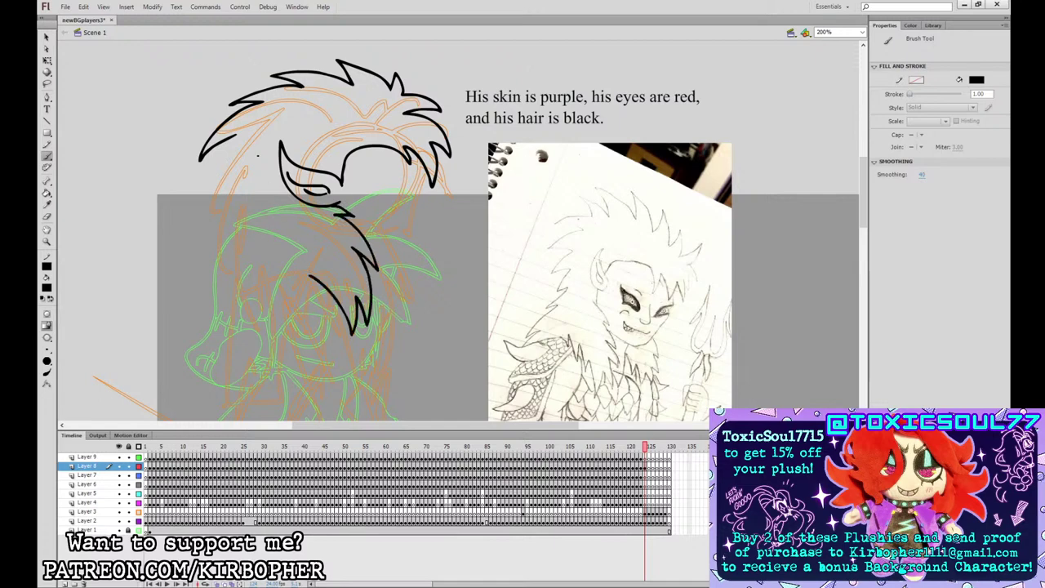
mouse_move(231, 137)
left_mouse_down()
mouse_move(198, 190)
mouse_move(198, 249)
mouse_move(227, 304)
mouse_move(282, 344)
mouse_move(310, 277)
left_mouse_up()
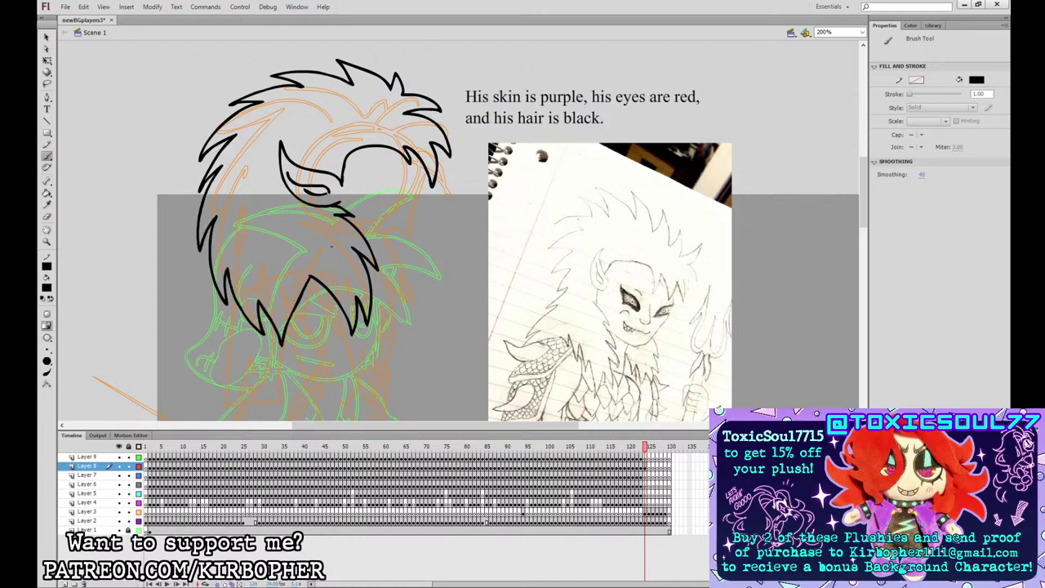
- Delete the pointed peak between the lower hair locks and redraw it as a rounded arc with the Brush
scroll(462, 256, "down", 3)
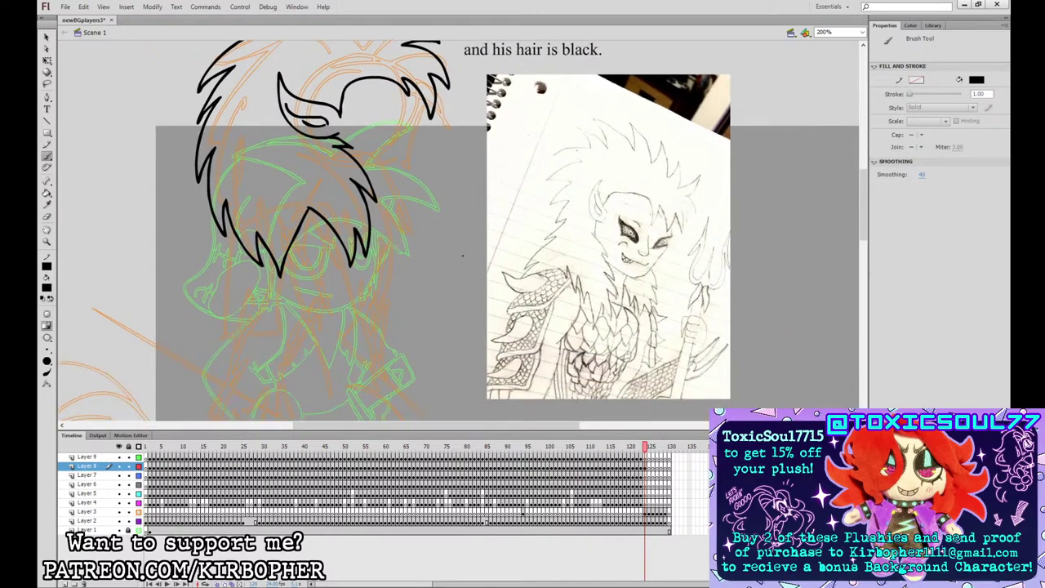
key("v")
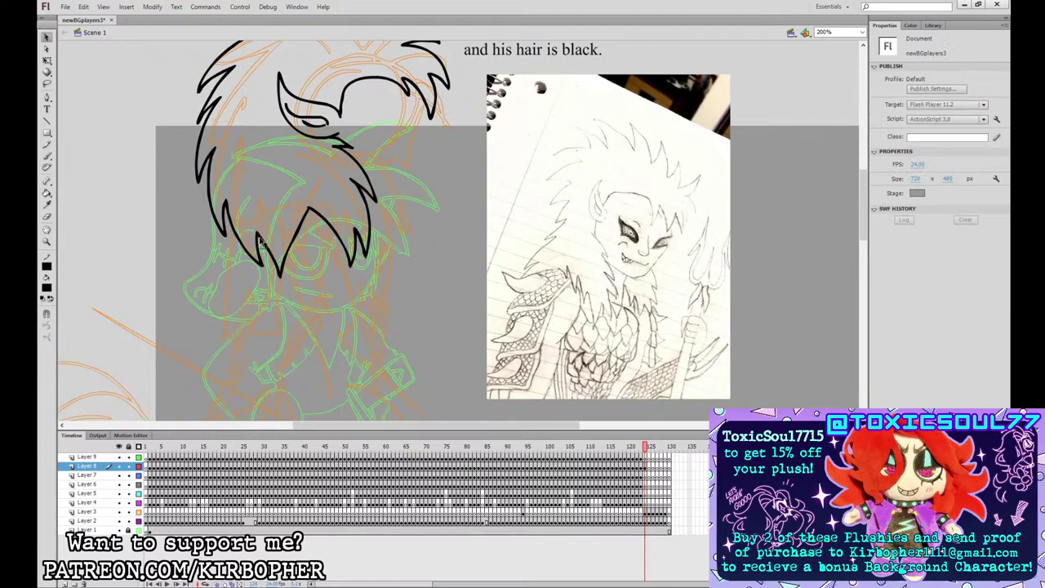
left_click(299, 225)
key("Delete")
left_click(47, 156)
mouse_move(316, 209)
left_mouse_down()
mouse_move(271, 218)
mouse_move(260, 243)
left_mouse_up()
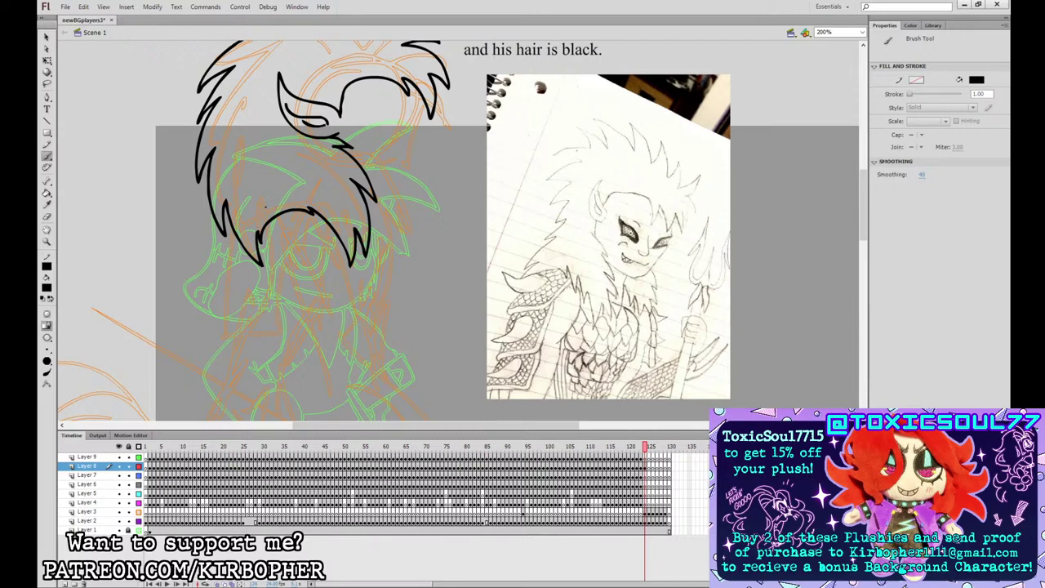
- Brush the face profile in black from the brow over the nose to the chin, and add the fanged grin
left_click_drag(411, 84, 412, 151)
key("ctrl+z")
left_click_drag(412, 85, 413, 145)
mouse_move(356, 163)
left_mouse_down()
mouse_move(385, 168)
mouse_move(412, 146)
mouse_move(406, 171)
mouse_move(361, 167)
mouse_move(381, 142)
mouse_move(399, 148)
left_mouse_up()
key("ctrl+z")
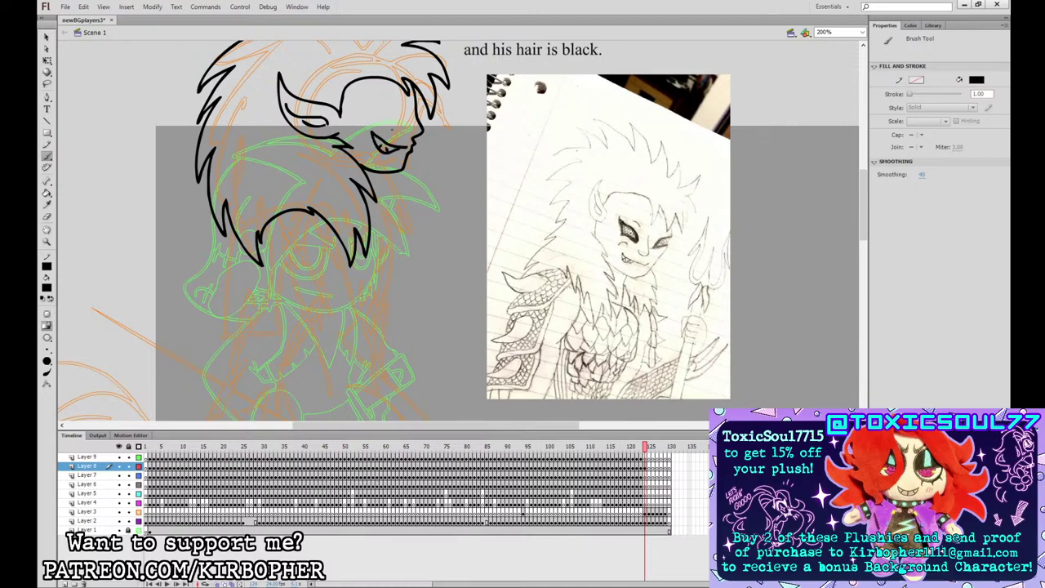
- Brush the slanted, heavily lined eye and its brow, and refine the outline around the nose
mouse_move(408, 107)
left_mouse_down()
mouse_move(367, 99)
mouse_move(411, 122)
mouse_move(367, 96)
mouse_move(370, 109)
left_mouse_up()
key("ctrl+z")
left_click_drag(370, 109, 407, 120)
key("ctrl+z")
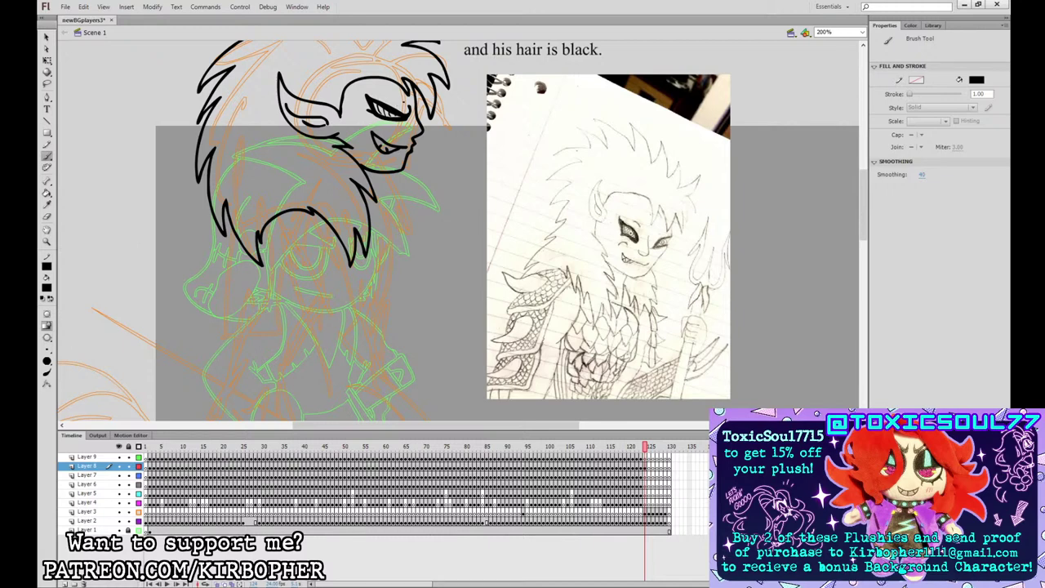
left_click_drag(403, 102, 391, 94)
key("v")
left_click_drag(415, 119, 422, 124)
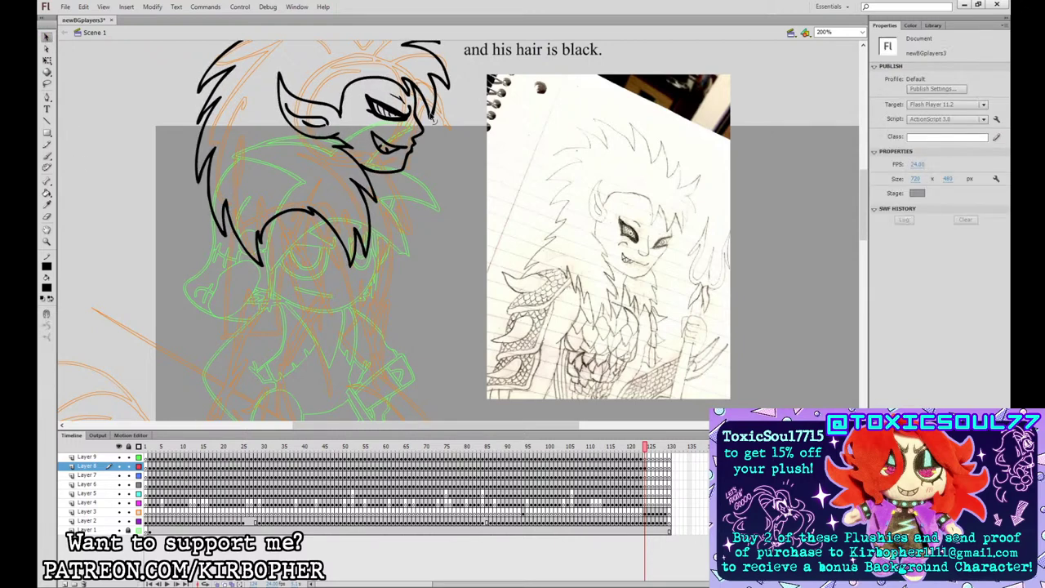
key("period")
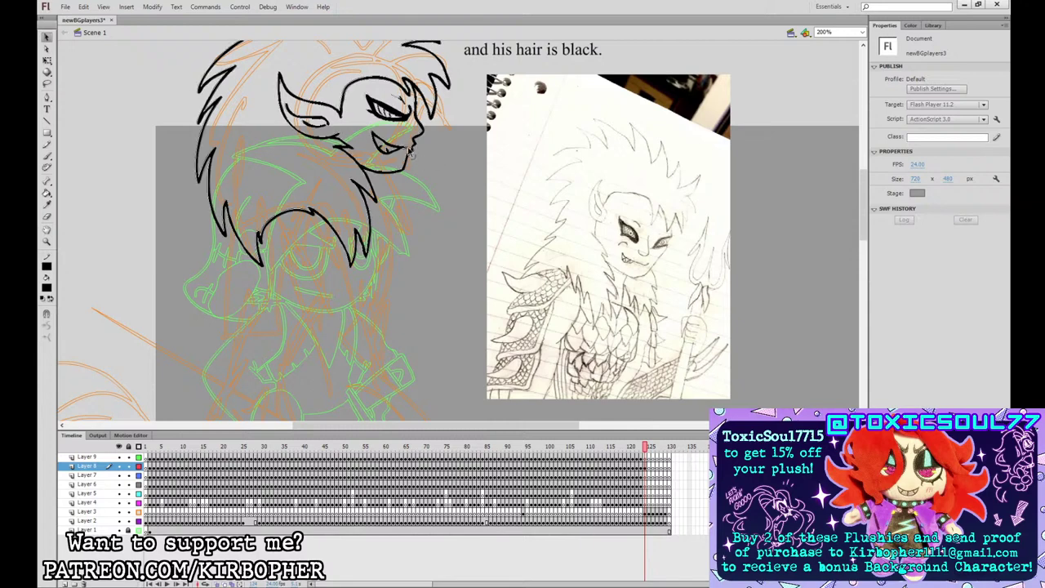
key("comma")
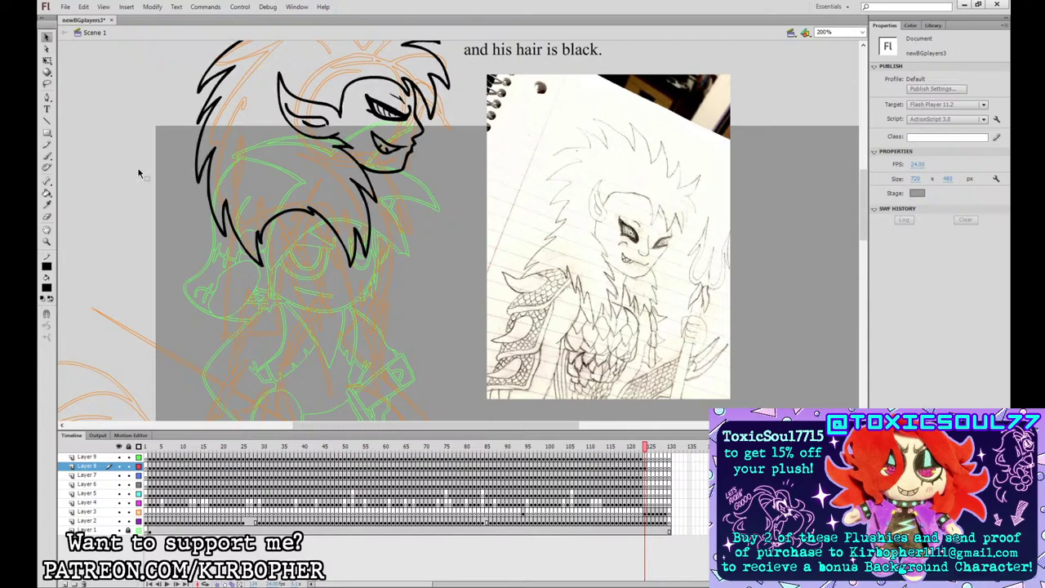
- Brush the jagged hair locks hanging below the chin on Layer 8 at frame 124
left_click(47, 156)
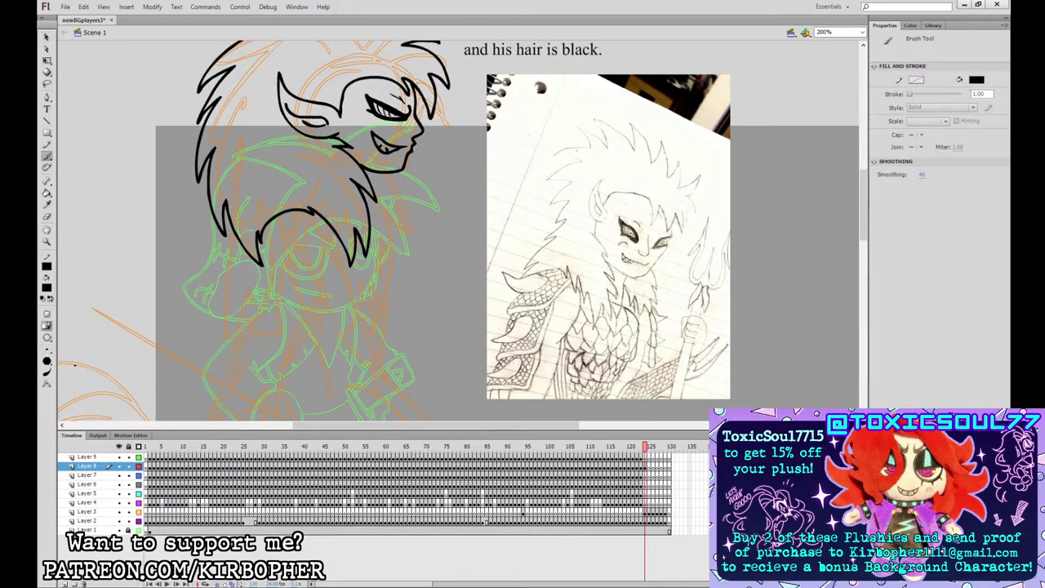
left_click(645, 466)
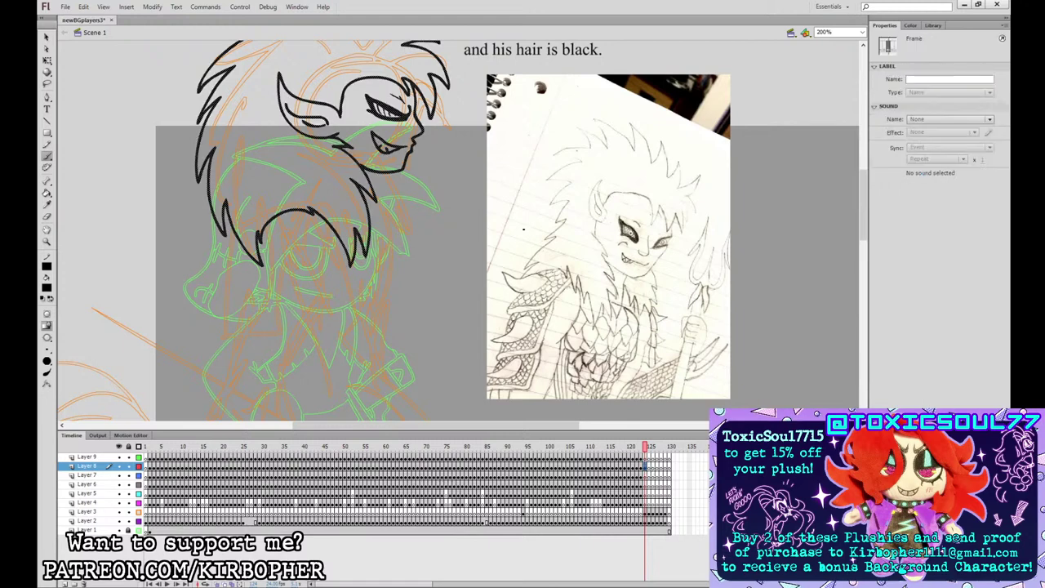
mouse_move(371, 219)
left_mouse_down()
mouse_move(382, 265)
mouse_move(398, 219)
left_mouse_up()
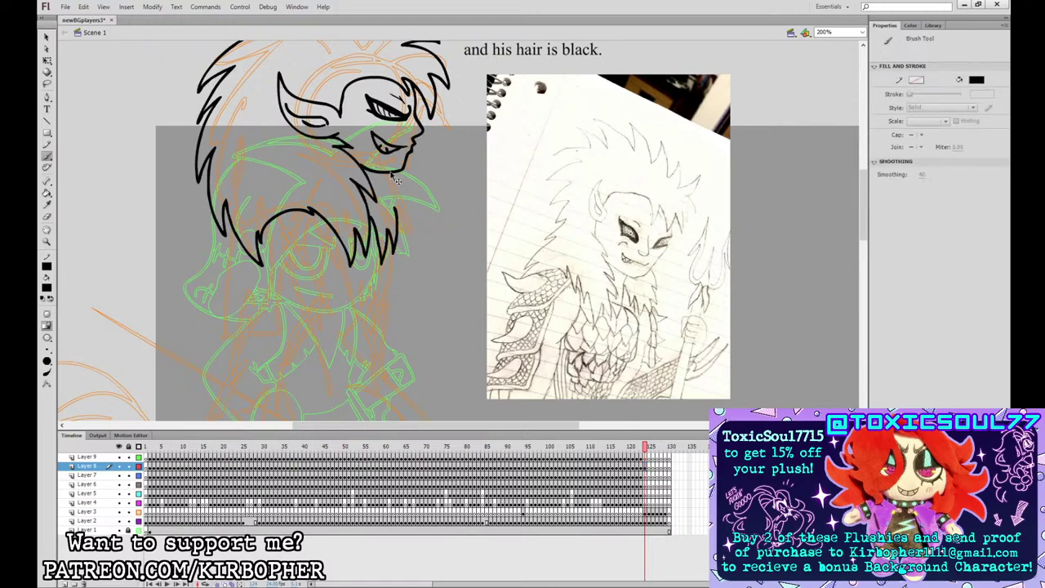
key("ctrl+z")
mouse_move(386, 172)
left_mouse_down()
mouse_move(399, 203)
mouse_move(394, 246)
mouse_move(379, 261)
mouse_move(370, 221)
left_mouse_up()
- Brush the rounded shoulder guard and the banded armour plates down the near upper arm
left_click(646, 466)
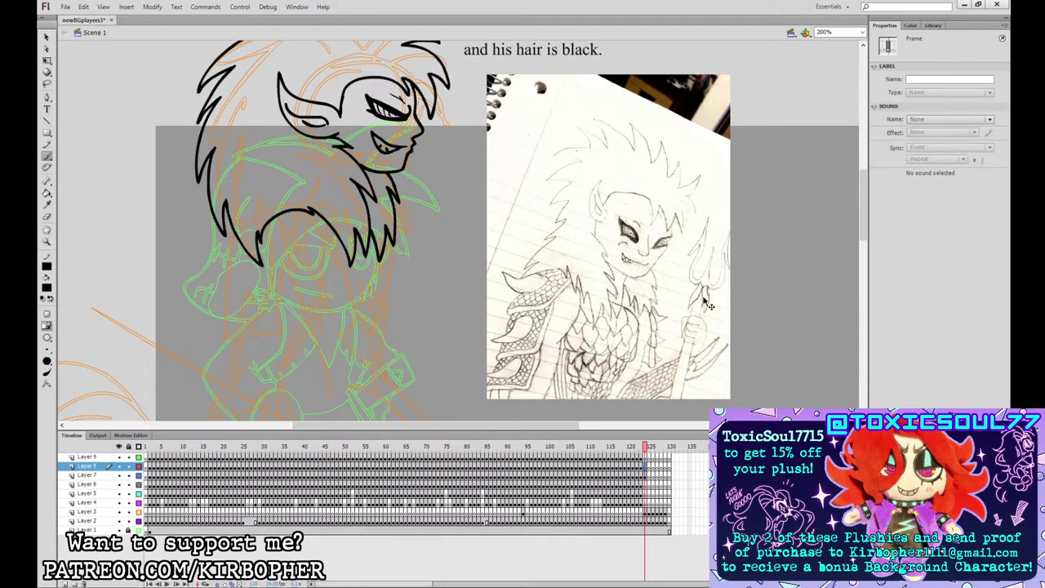
key("ctrl+minus")
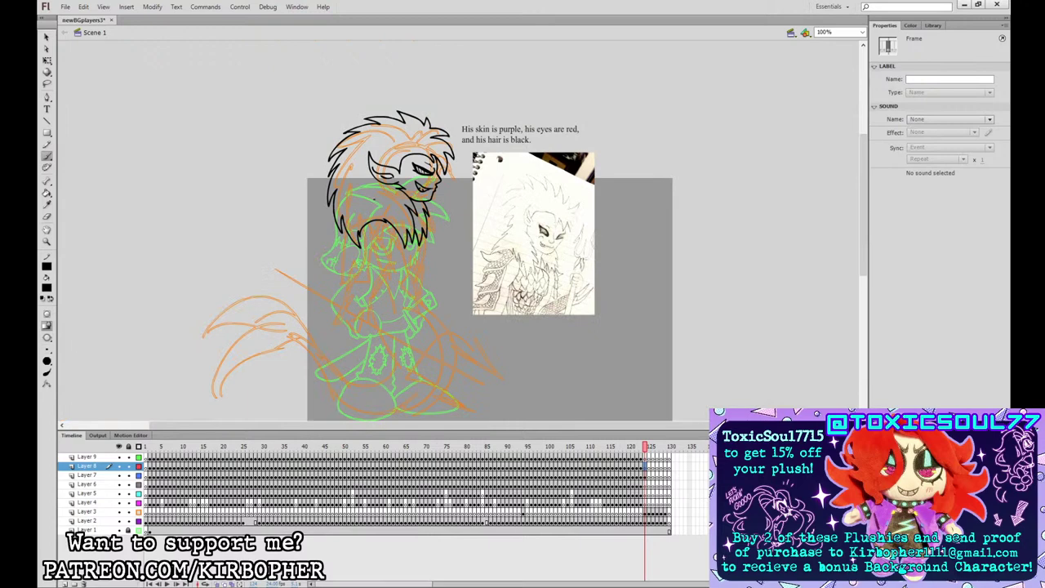
mouse_move(372, 198)
left_mouse_down()
mouse_move(344, 214)
mouse_move(377, 238)
mouse_move(382, 198)
left_mouse_up()
mouse_move(342, 237)
left_mouse_down()
mouse_move(373, 233)
mouse_move(382, 199)
left_mouse_up()
key("v")
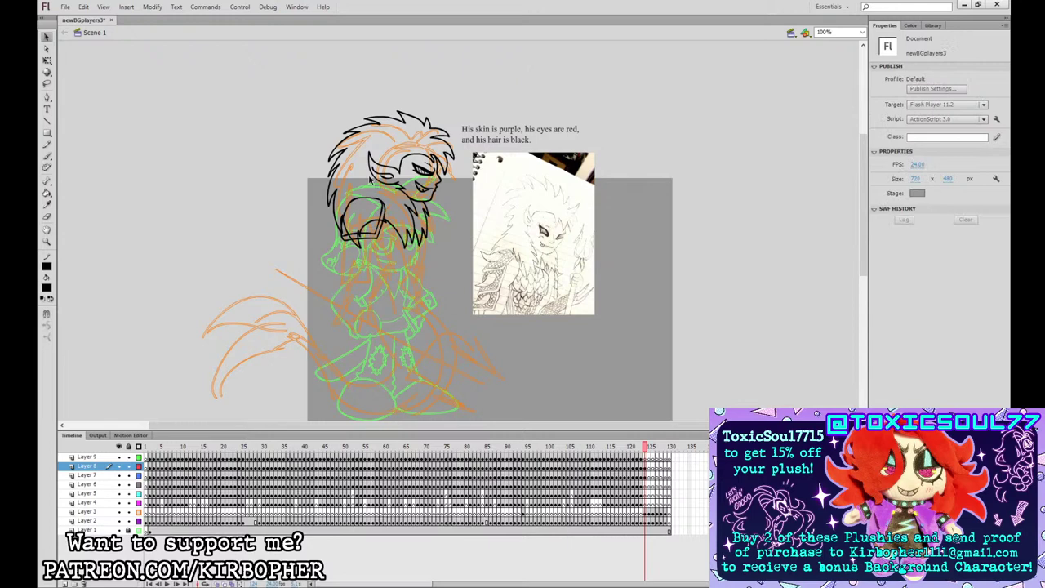
left_click(49, 156)
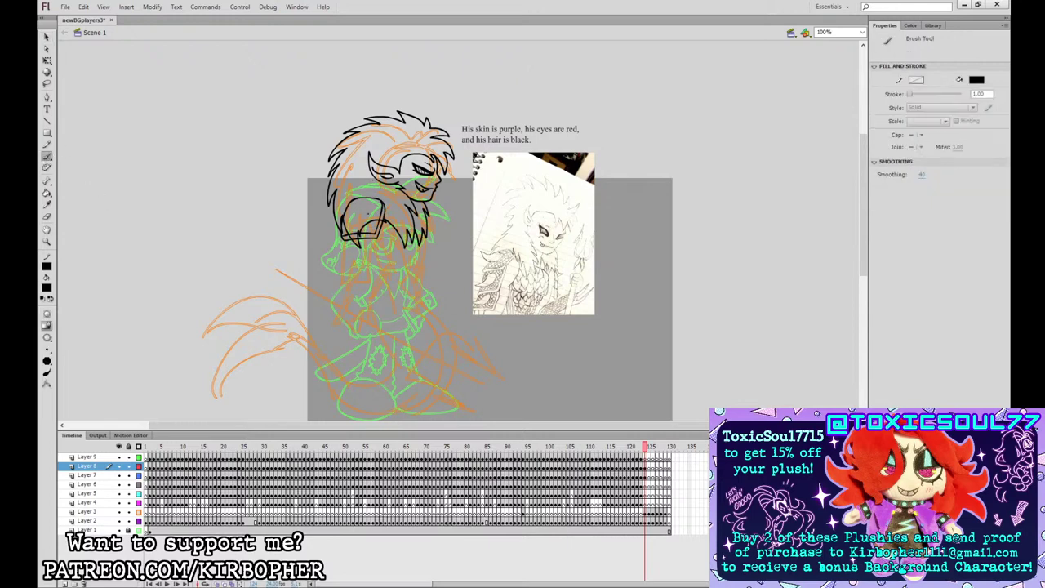
mouse_move(341, 240)
left_mouse_down()
mouse_move(356, 265)
mouse_move(378, 256)
mouse_move(381, 229)
left_mouse_up()
mouse_move(343, 259)
left_mouse_down()
mouse_move(371, 258)
mouse_move(379, 236)
mouse_move(372, 284)
mouse_move(378, 254)
mouse_move(373, 279)
mouse_move(375, 264)
left_mouse_up()
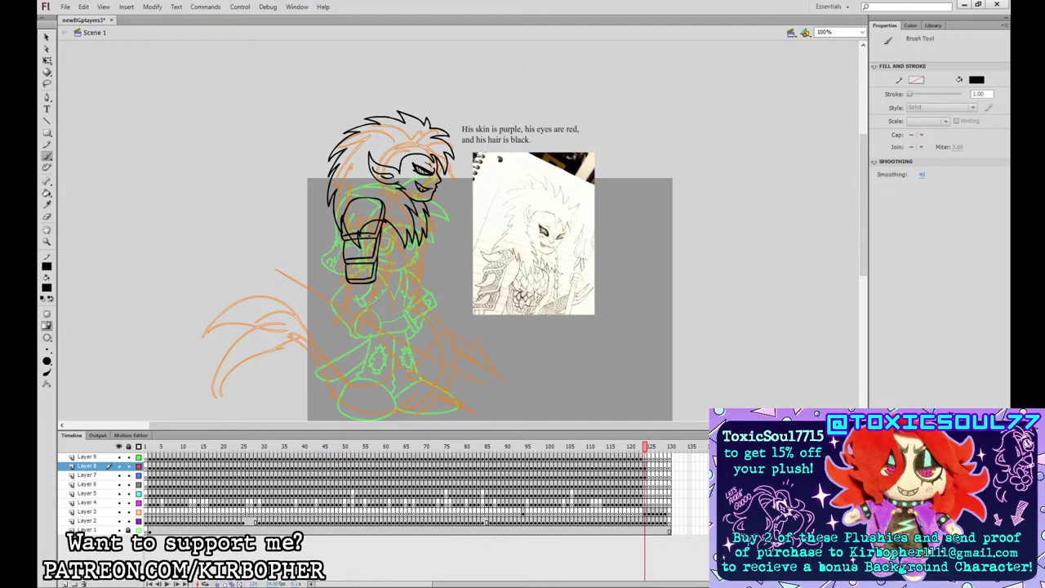
- Brush the gripping hand and the trident's tapered rear shaft behind it, and pull the shaft's tip slightly inward
mouse_move(348, 304)
left_mouse_down()
mouse_move(355, 329)
mouse_move(363, 316)
left_mouse_up()
mouse_move(347, 305)
left_mouse_down()
mouse_move(359, 329)
mouse_move(365, 314)
mouse_move(263, 254)
mouse_move(352, 312)
mouse_move(273, 261)
mouse_move(343, 314)
left_mouse_up()
key("ctrl+z")
key("ctrl+z")
key("ctrl+z")
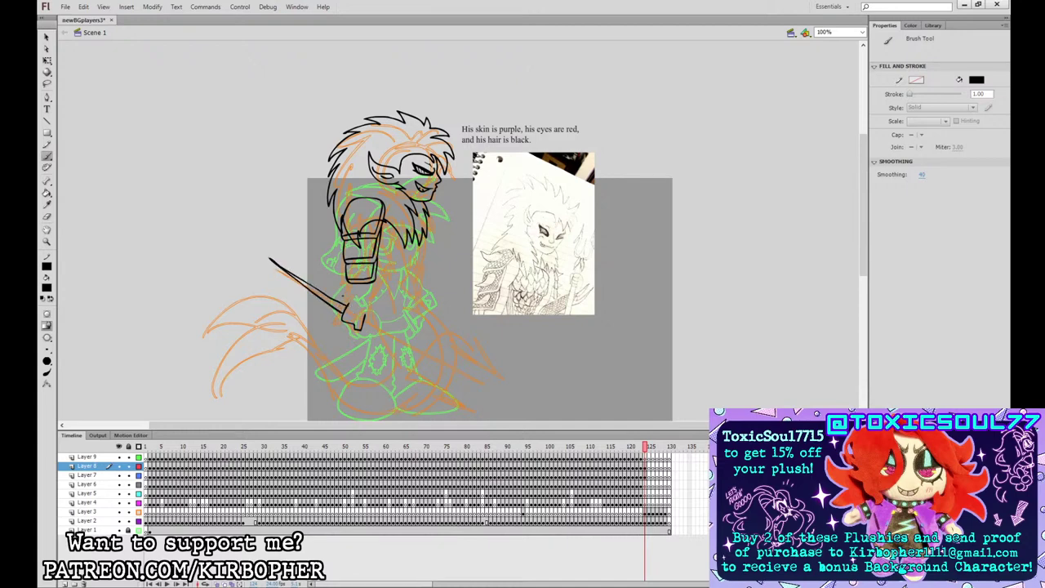
key("v")
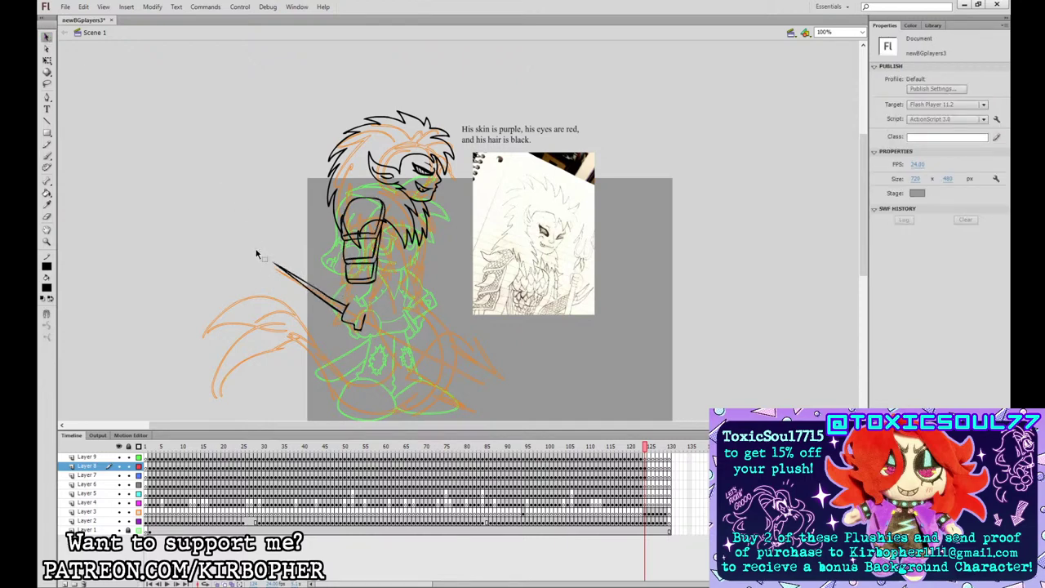
left_click(47, 155)
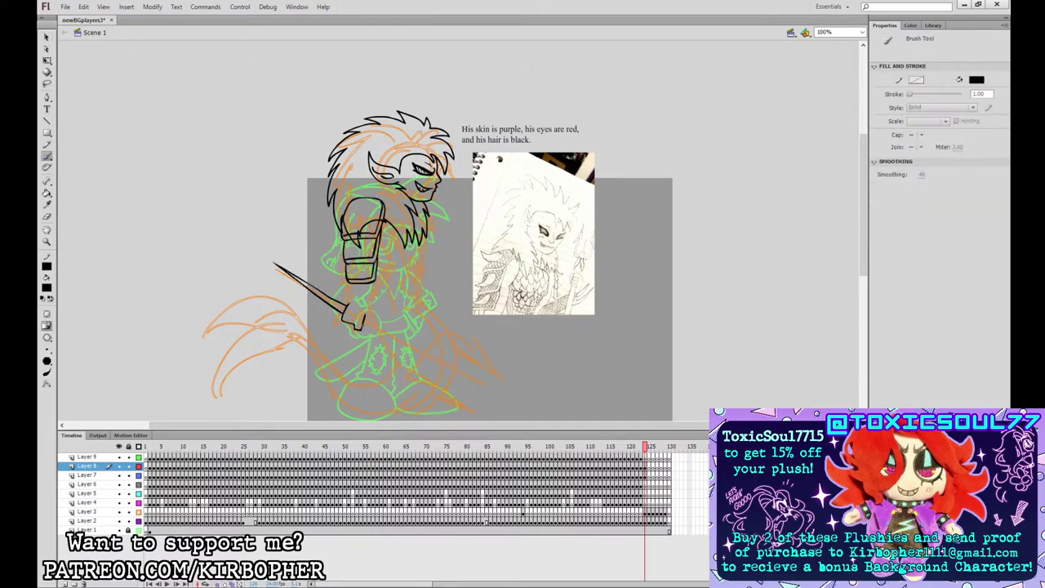
- Brush the trident's front shaft beyond the hand, the wrist cuff and the inner edge of the arm
left_click_drag(369, 328, 408, 352)
key("ctrl+z")
mouse_move(365, 316)
left_mouse_down()
mouse_move(363, 295)
mouse_move(374, 305)
mouse_move(365, 303)
left_mouse_up()
key("ctrl+z")
key("ctrl+z")
left_click_drag(382, 266, 369, 294)
key("ctrl+z")
key("ctrl+z")
mouse_move(390, 206)
left_mouse_down()
mouse_move(379, 268)
mouse_move(384, 238)
left_mouse_up()
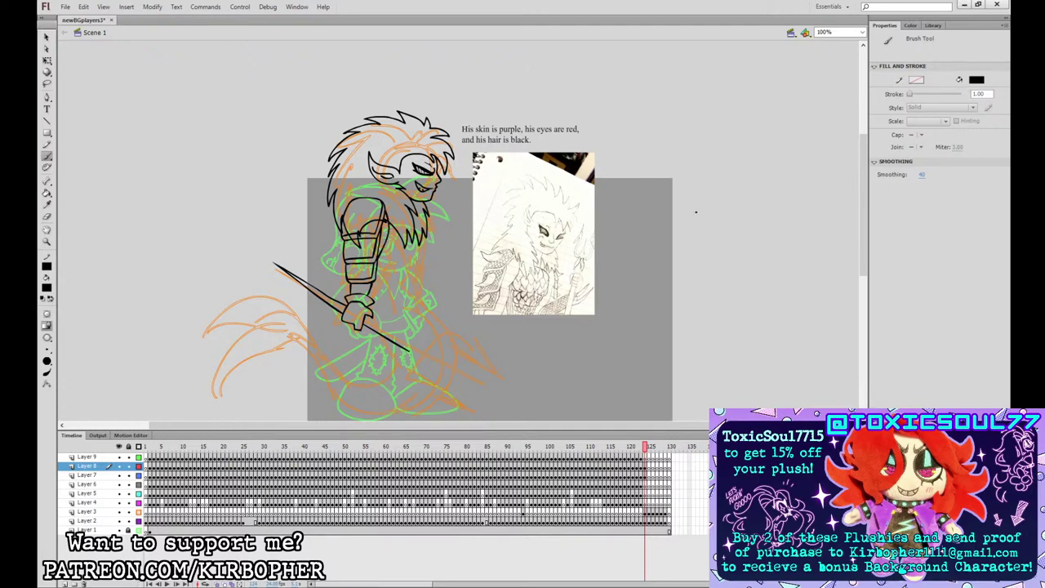
- Brush the second edge of the trident's front shaft and the pointed, curved barbs at its end
mouse_move(423, 331)
left_mouse_down()
mouse_move(394, 355)
mouse_move(417, 359)
mouse_move(406, 341)
mouse_move(411, 352)
left_mouse_up()
key("ctrl+z")
key("ctrl+z")
key("ctrl+z")
key("ctrl+z")
left_click_drag(375, 319, 414, 344)
key("ctrl+z")
mouse_move(368, 315)
left_mouse_down()
mouse_move(411, 342)
mouse_move(382, 338)
mouse_move(423, 364)
mouse_move(389, 346)
mouse_move(421, 362)
mouse_move(403, 328)
mouse_move(416, 354)
left_mouse_up()
key("ctrl+z")
- Remove one edge of the trident's rear shaft and redraw it from the hand to the pointed tip
key("v")
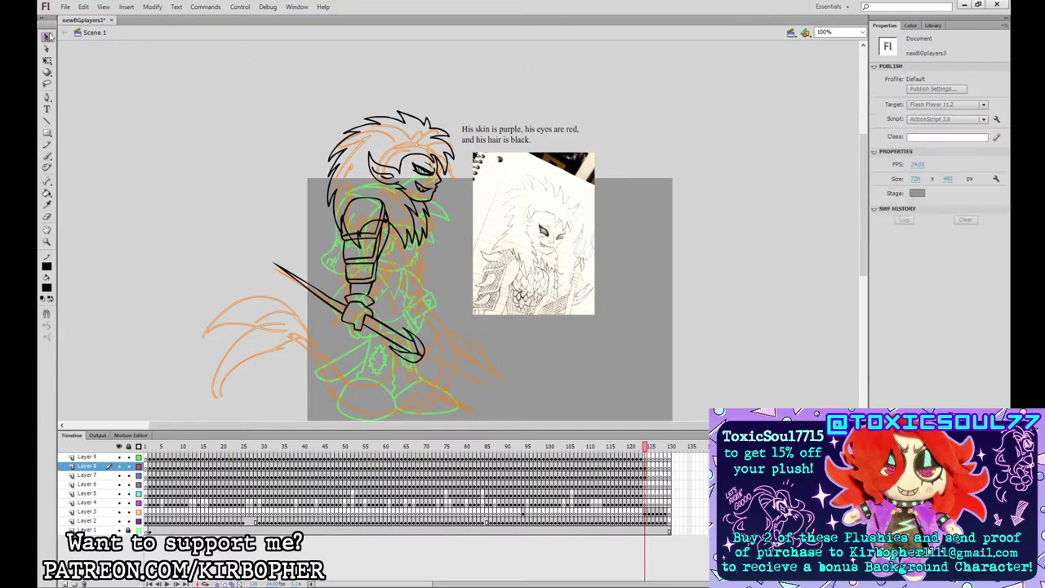
left_click(350, 307)
left_click_drag(347, 304, 346, 299)
left_click_drag(286, 271, 234, 231)
key("ctrl+z")
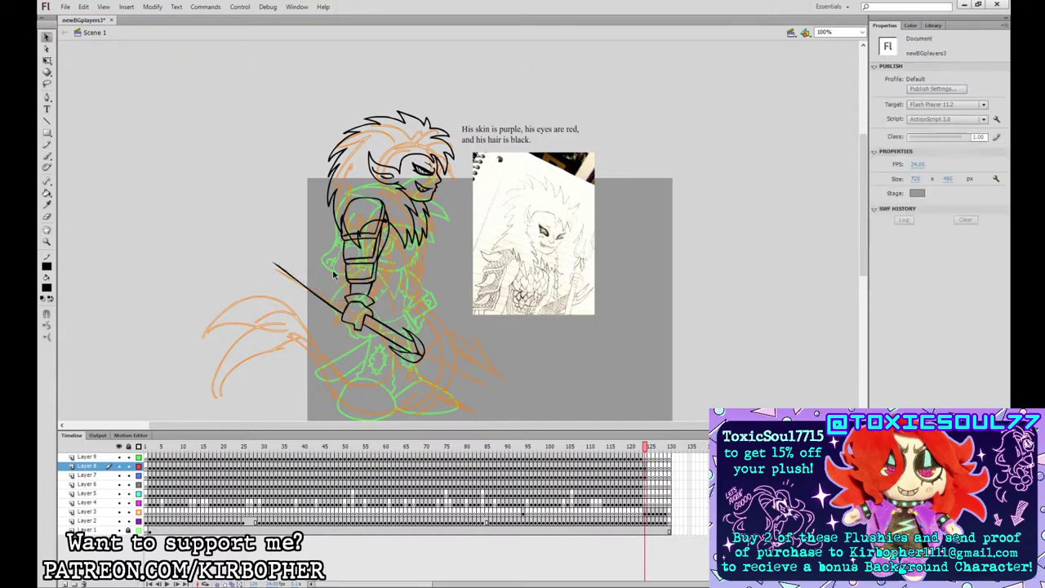
key("b")
left_click_drag(347, 305, 273, 261)
key("ctrl+z")
left_click_drag(348, 307, 272, 262)
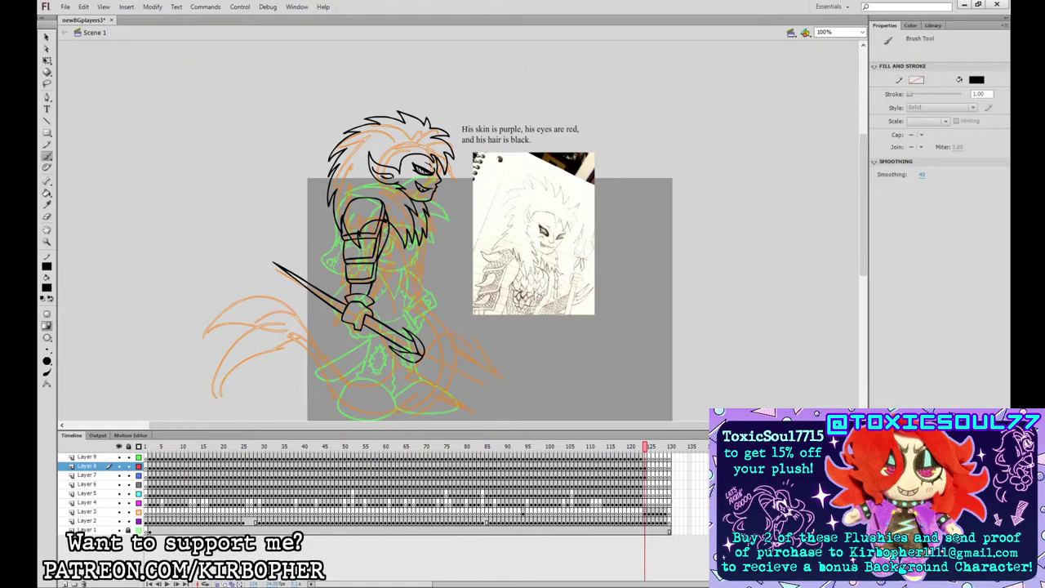
- Brush the trident's curved, barbed prongs and shorten the uppermost prong with Free Transform
mouse_move(409, 359)
left_mouse_down()
mouse_move(412, 382)
mouse_move(467, 408)
mouse_move(432, 388)
mouse_move(467, 384)
mouse_move(435, 357)
mouse_move(488, 374)
mouse_move(478, 353)
mouse_move(444, 334)
mouse_move(423, 356)
left_mouse_up()
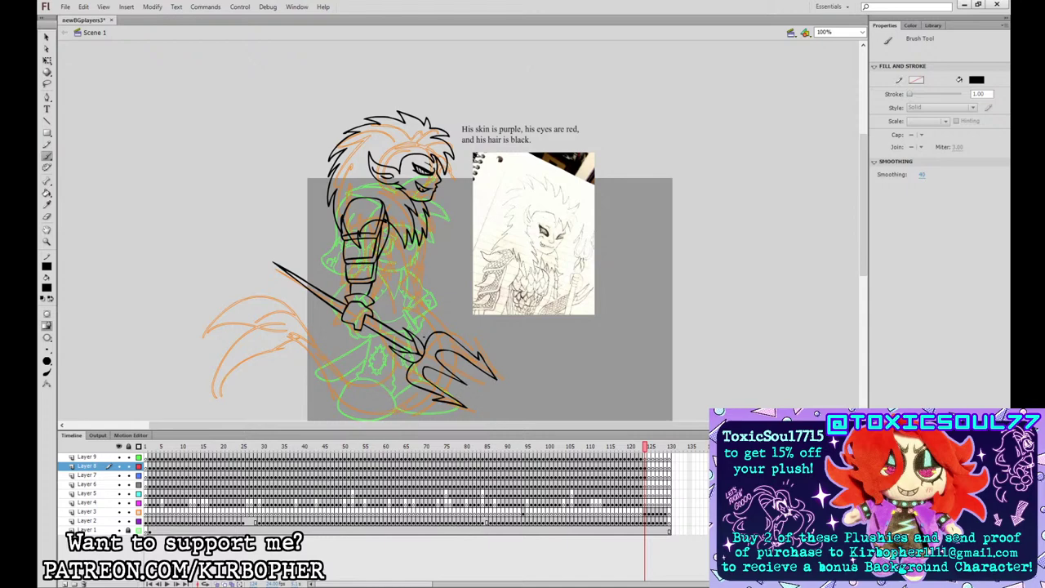
key("q")
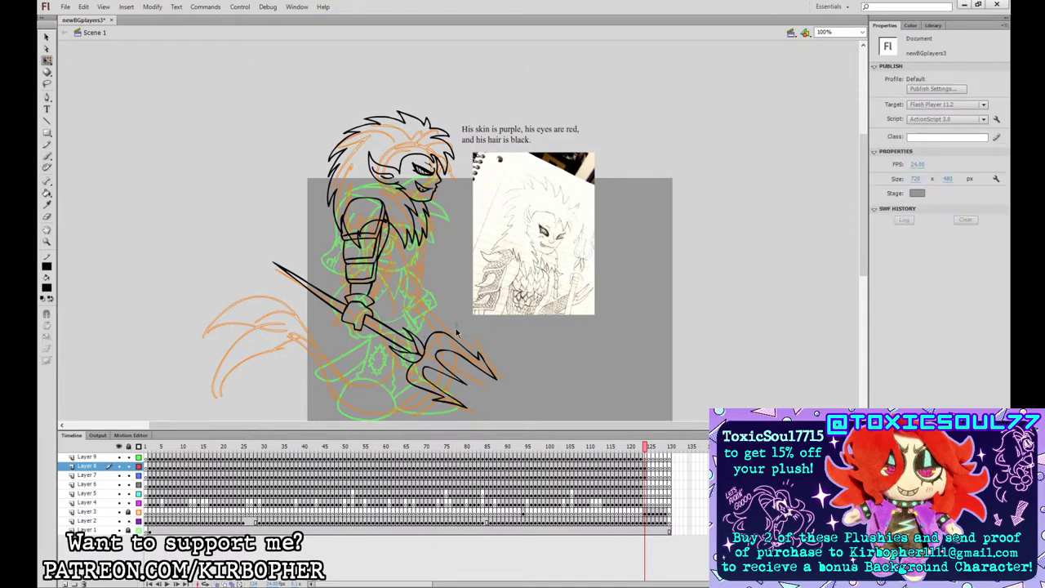
left_click(452, 342)
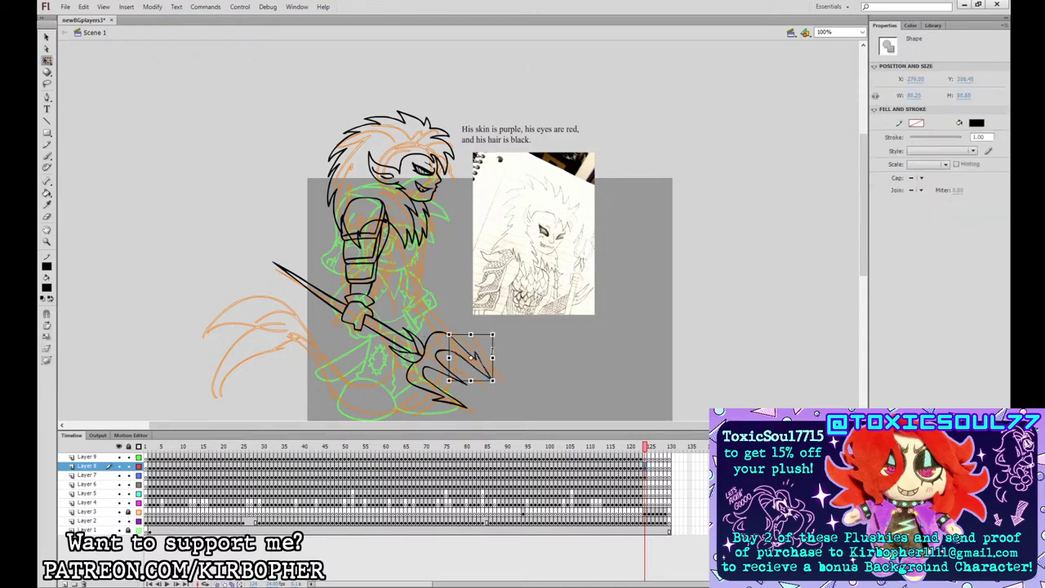
left_click_drag(492, 349, 491, 353)
left_click(501, 355)
left_click(485, 367)
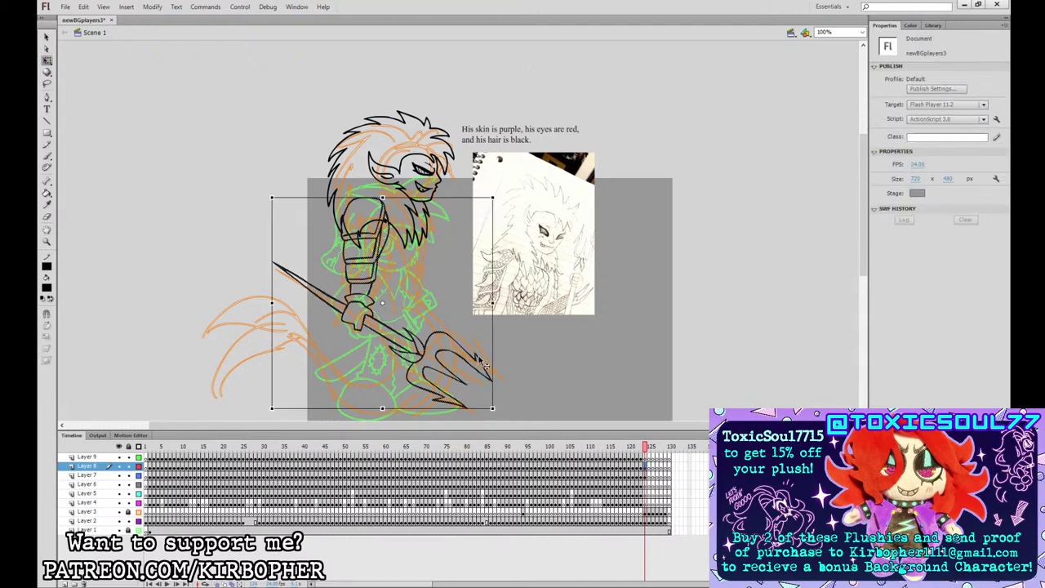
left_click(511, 352)
left_click(449, 358)
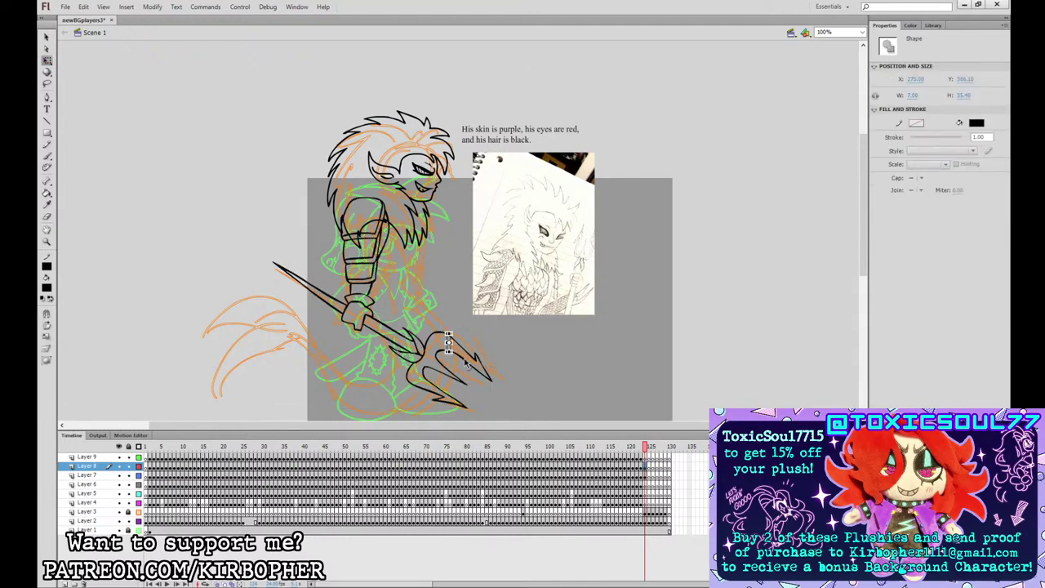
left_click(500, 342)
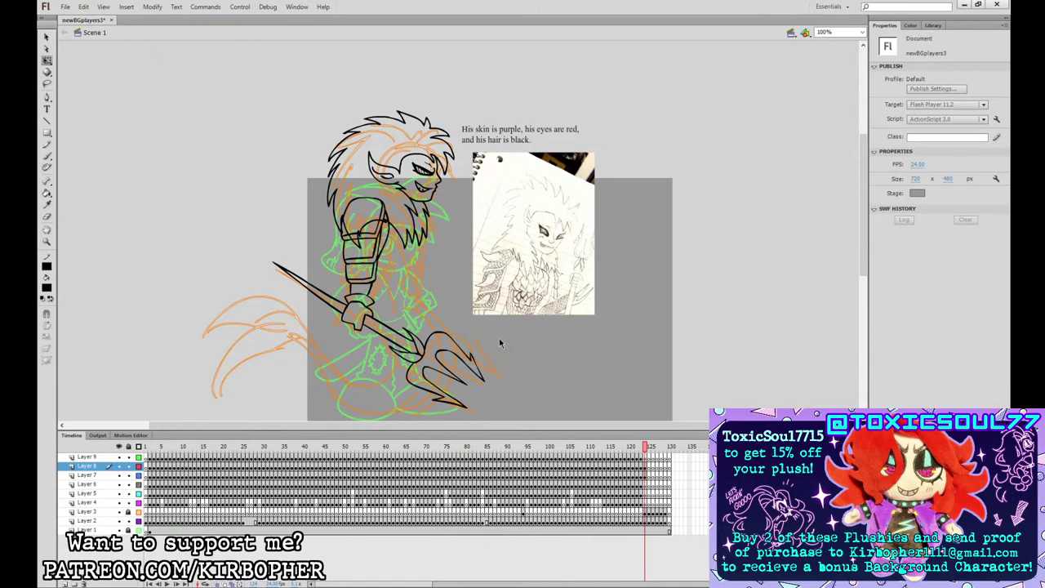
left_click(491, 360)
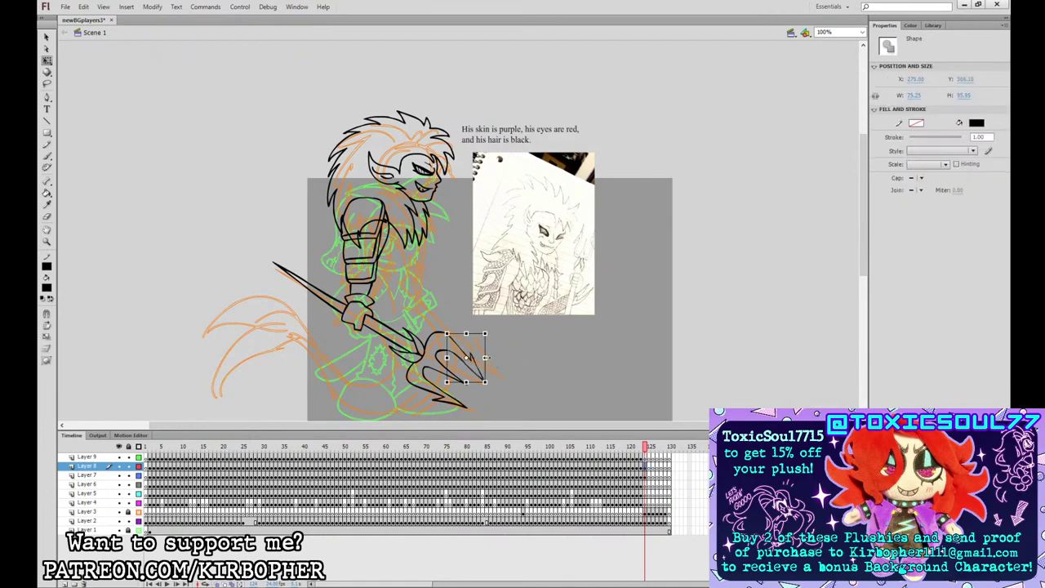
left_click(508, 346)
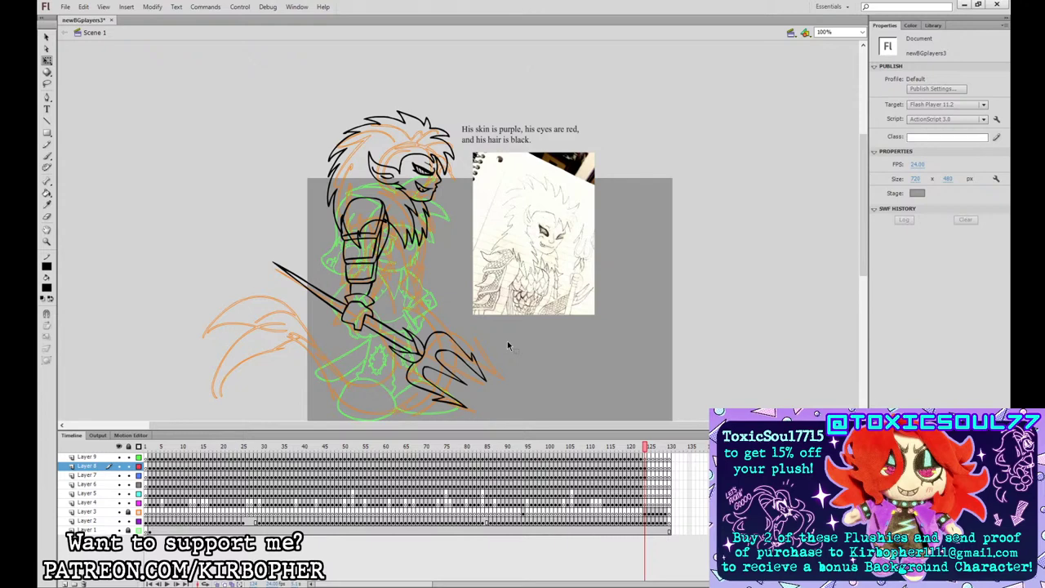
- Shift the arm and trident linework on Layer 8 at frame 124 slightly to the right
left_click(47, 157)
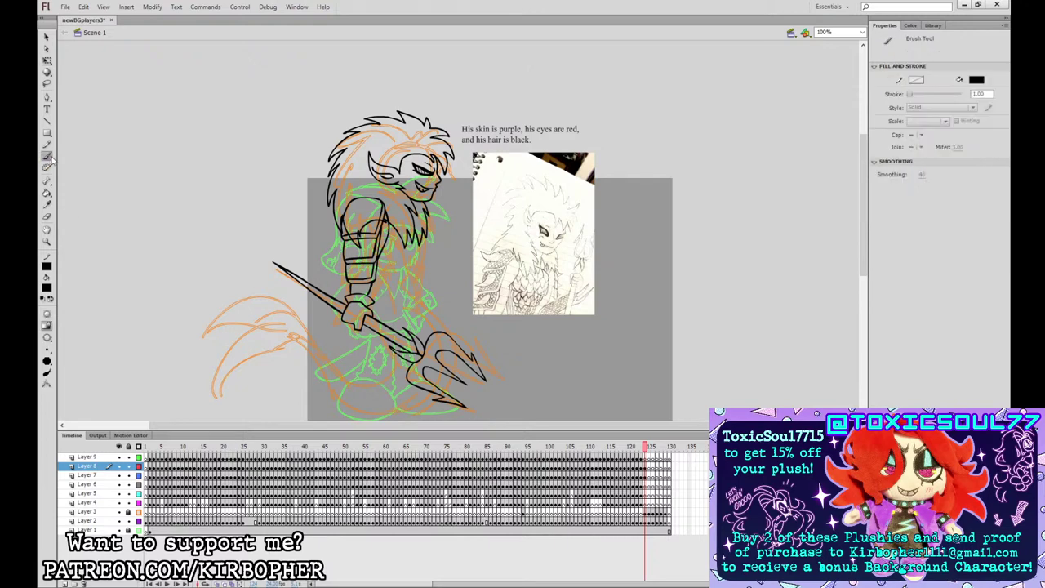
left_click(647, 474)
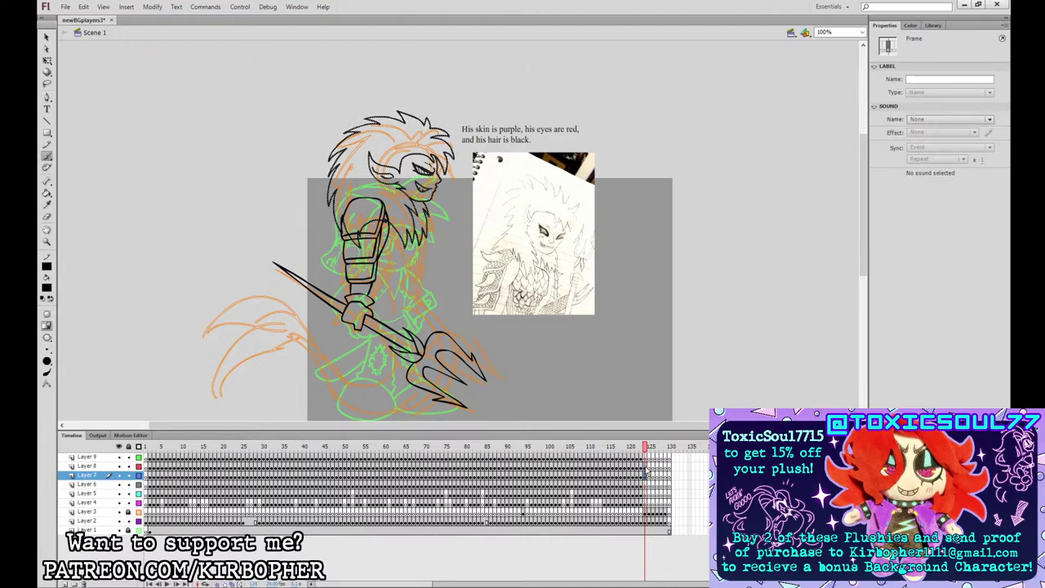
left_click(645, 465)
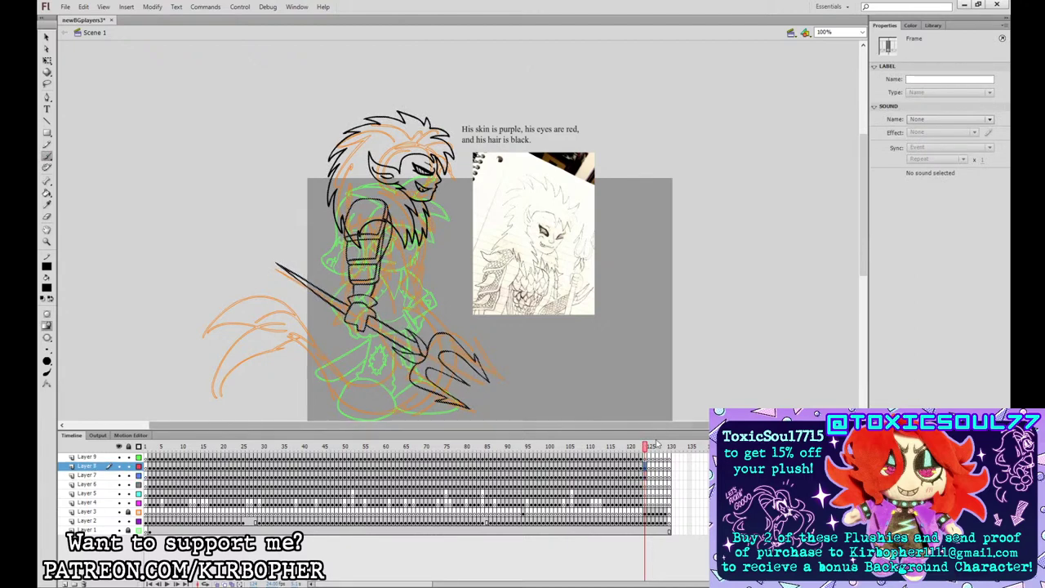
- Brush the chest outline and the overlapping pointed scales down the torso's front on Layer 6 at frame 124
left_click(645, 484)
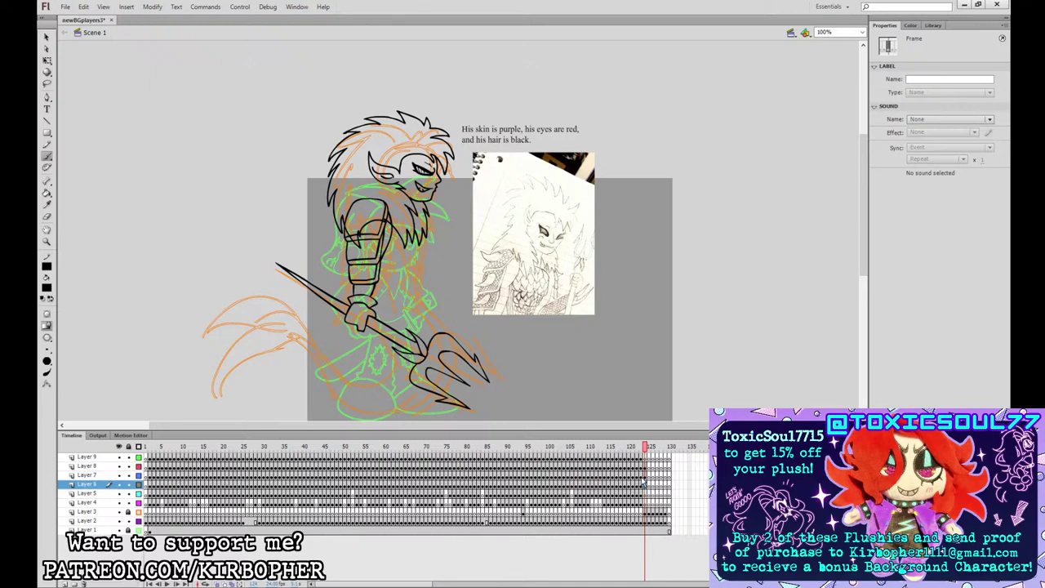
left_click_drag(387, 241, 403, 264)
mouse_move(402, 264)
left_mouse_down()
mouse_move(427, 239)
mouse_move(408, 204)
mouse_move(364, 226)
mouse_move(381, 278)
left_mouse_up()
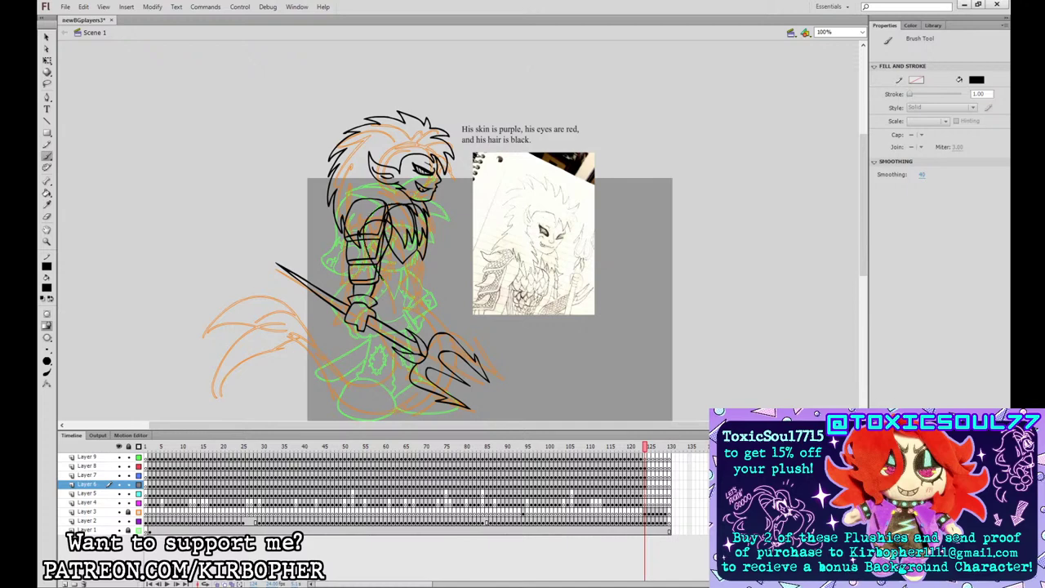
left_click_drag(369, 204, 384, 218)
mouse_move(397, 260)
left_mouse_down()
mouse_move(405, 279)
mouse_move(416, 249)
mouse_move(398, 267)
mouse_move(417, 248)
mouse_move(405, 284)
mouse_move(421, 266)
mouse_move(415, 295)
mouse_move(422, 285)
left_mouse_up()
key("ctrl+z")
key("ctrl+z")
key("ctrl+z")
key("ctrl+z")
key("ctrl+z")
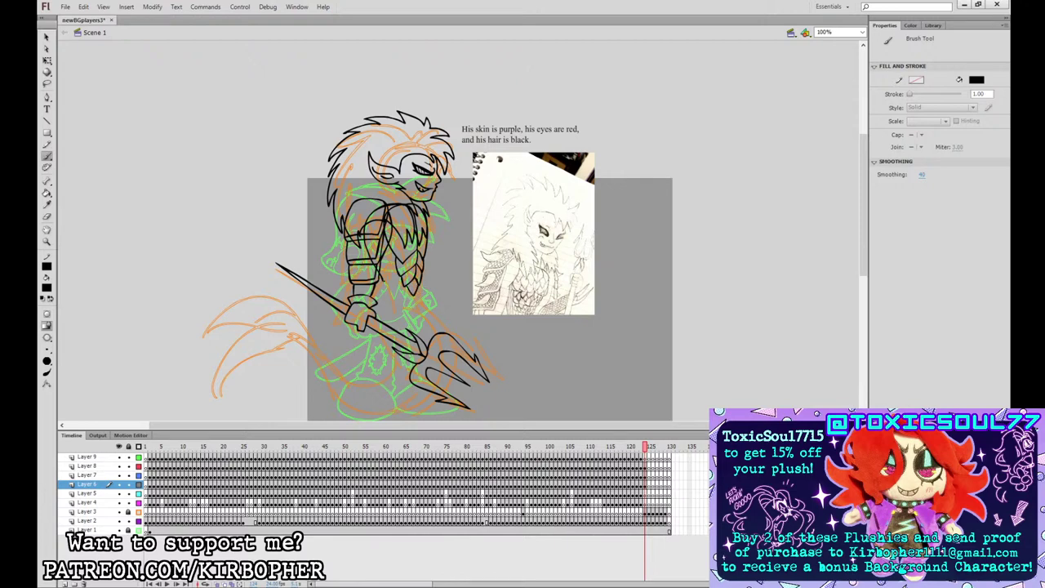
- Brush the lower front edge of the torso and the pointed cloth ends hanging below the waist in black
mouse_move(375, 288)
left_mouse_down()
mouse_move(390, 313)
mouse_move(391, 300)
left_mouse_up()
mouse_move(369, 343)
left_mouse_down()
mouse_move(377, 365)
mouse_move(403, 293)
left_mouse_up()
key("ctrl+z")
mouse_move(370, 343)
left_mouse_down()
mouse_move(378, 365)
mouse_move(403, 295)
left_mouse_up()
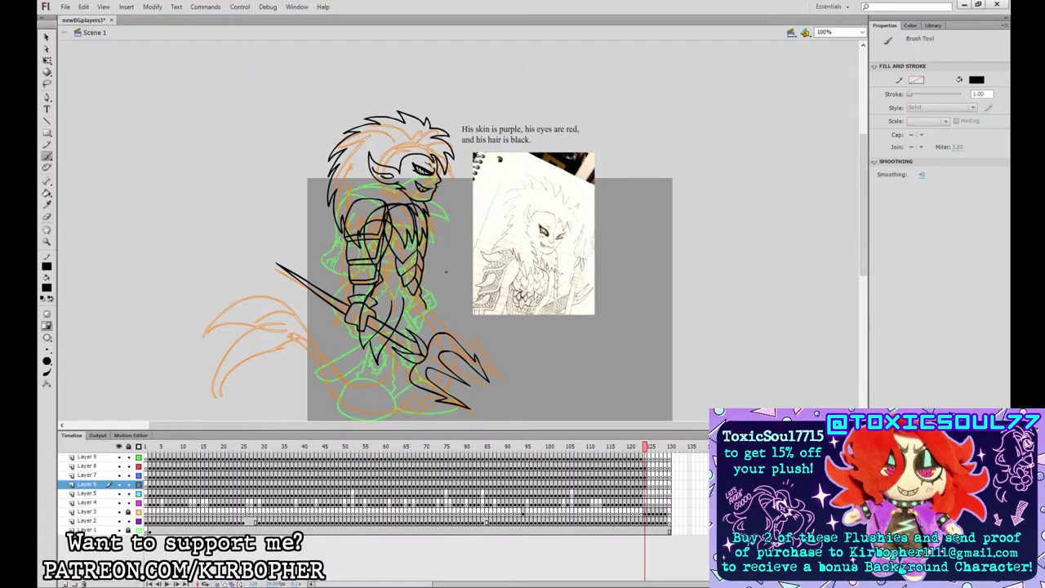
- Fill the character's face, ear and hand with light purple and the eye with red
left_click(46, 193)
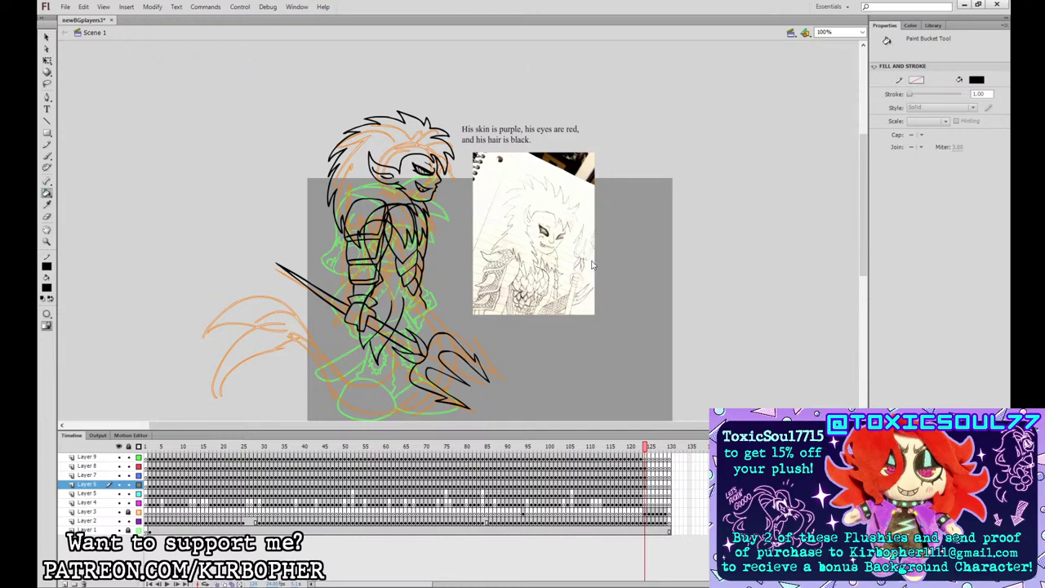
left_click(420, 180)
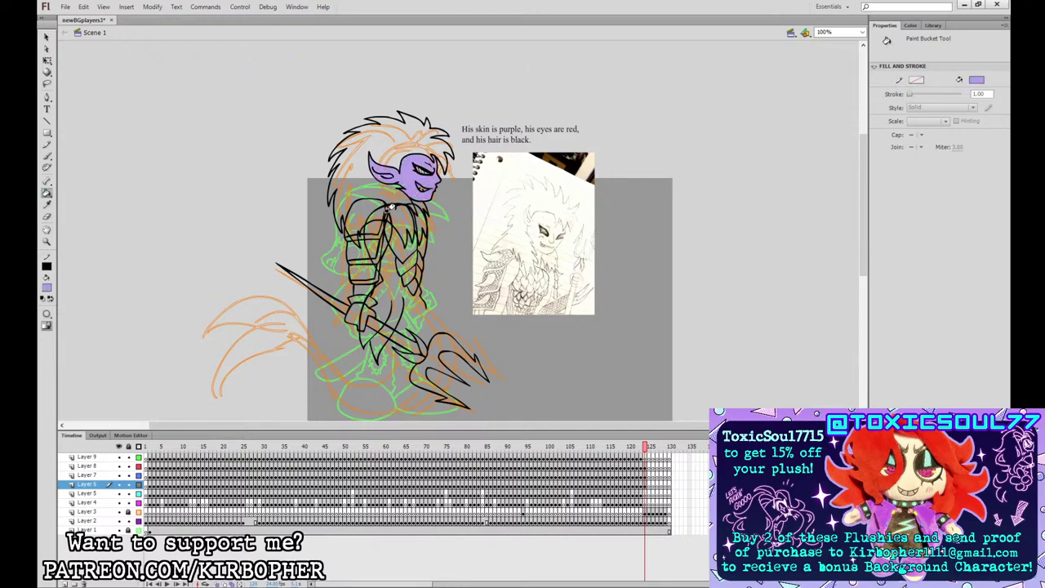
left_click(356, 302)
left_click(447, 358)
key("ctrl+=")
left_click(317, 112)
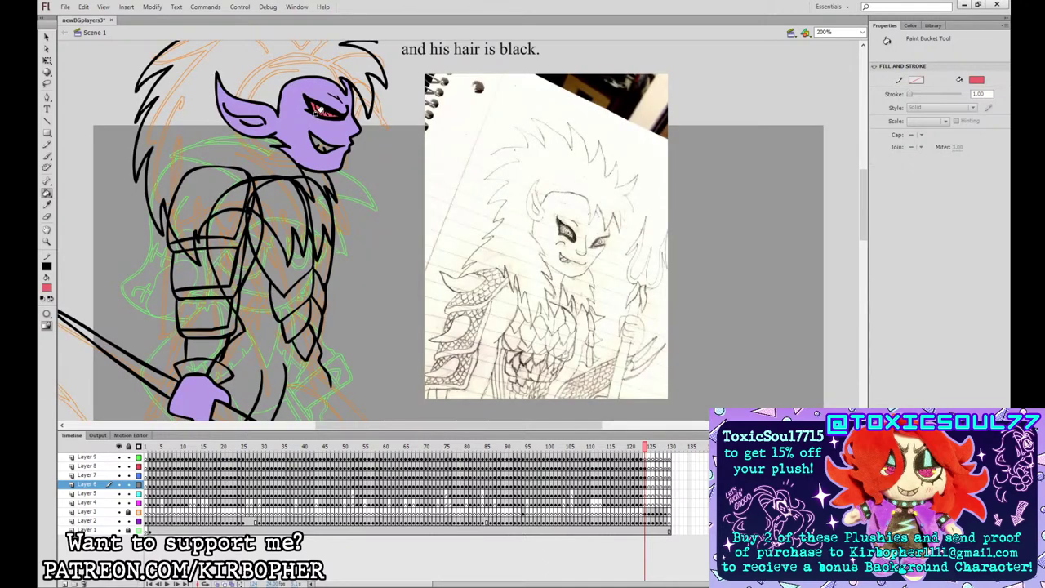
- Fill the spiky mane of hair around the head and shoulders with a near-black shade
key("ctrl+minus")
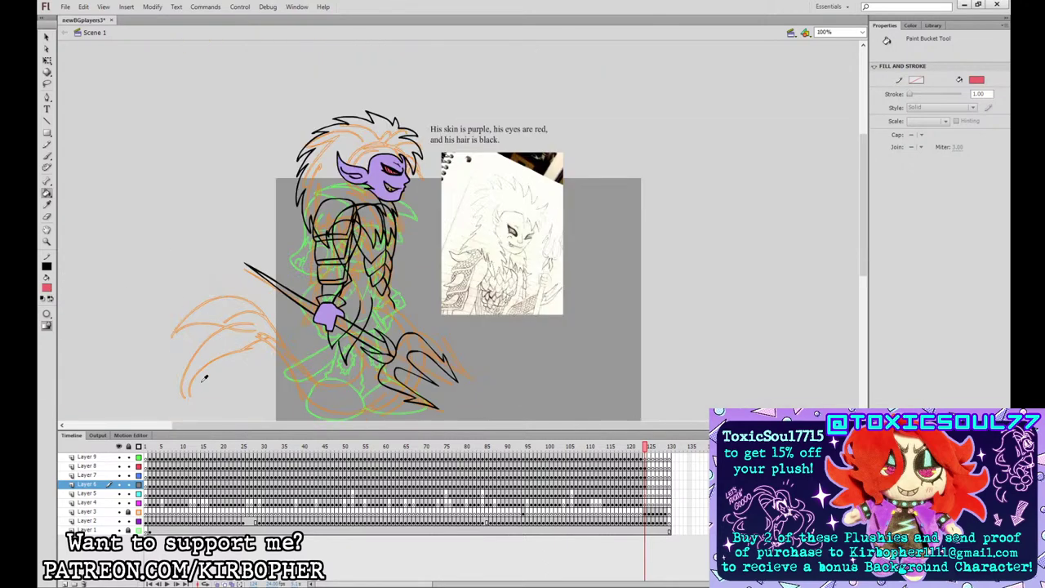
left_click(202, 382)
left_click(390, 189)
left_click(48, 287)
left_click(384, 204)
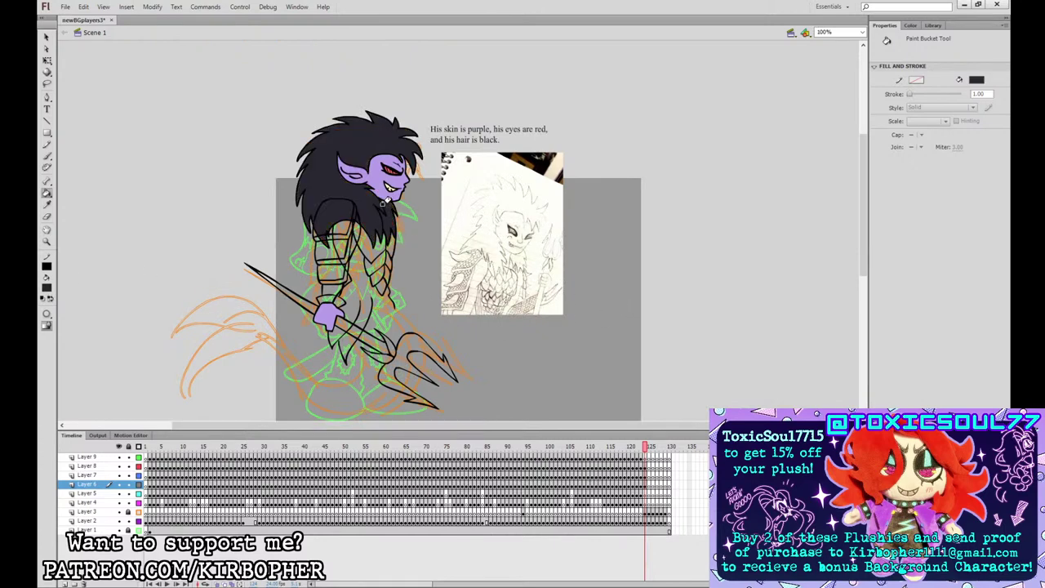
left_click(387, 196)
- Fill the armour plates down the shoulder and arm with dark purple
left_click(428, 366)
left_click(323, 284)
left_click(331, 270)
left_click(331, 255)
left_click(333, 242)
left_click(340, 225)
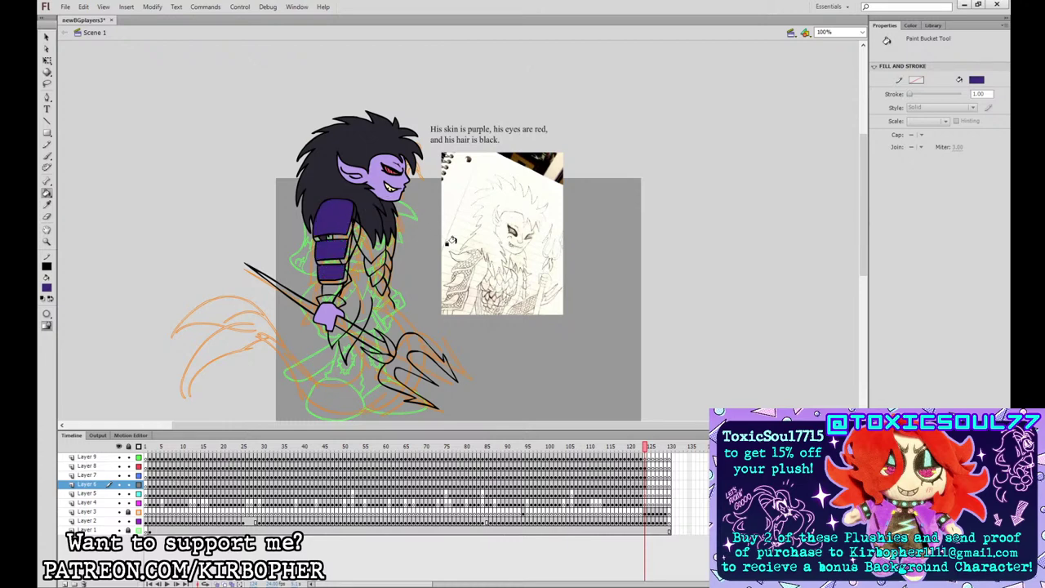
- Fill the overlapping chest scales with the dark purple of the arm armour, undoing any stray fill
left_click(376, 282)
left_click(374, 263)
left_click(383, 244)
left_click(386, 257)
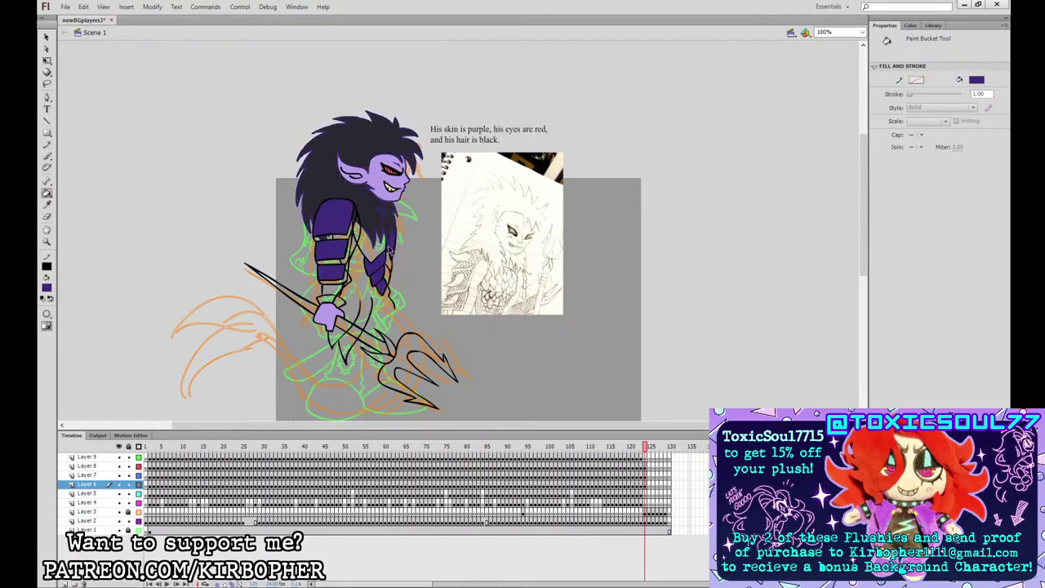
key("ctrl+z")
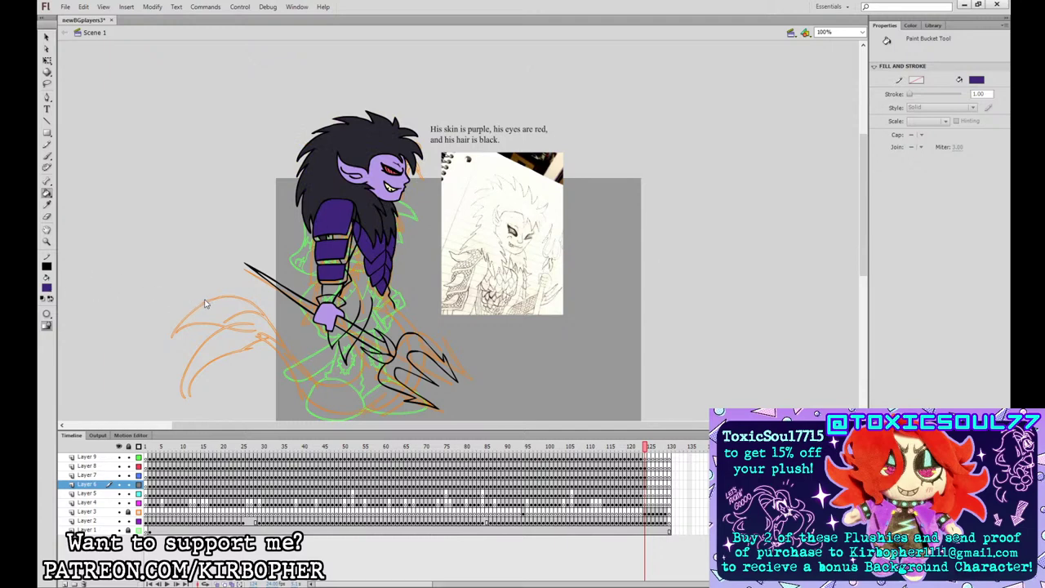
- Fill the trident and arm plate trims with greyish purple, and the barbs at the trident head's base with a darker shade
left_click(588, 277)
left_click(384, 347)
left_click(343, 237)
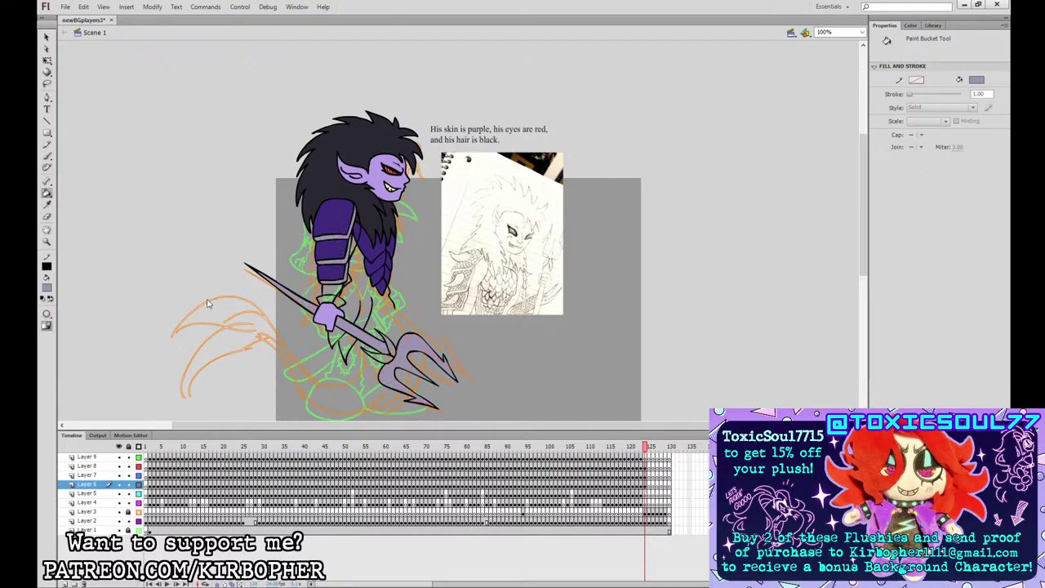
left_click(444, 349)
left_click(384, 347)
left_click(382, 357)
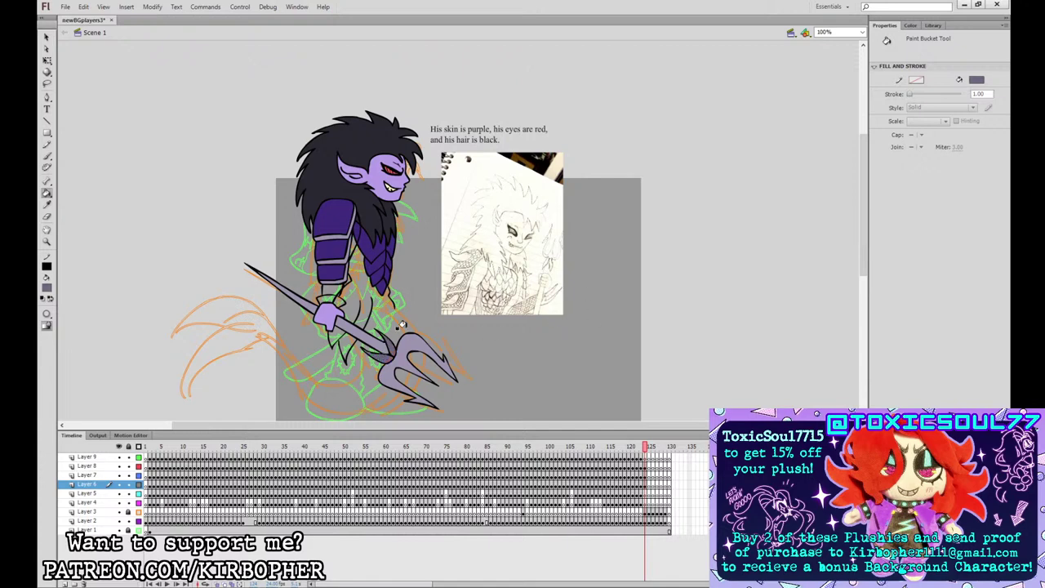
- Fill the exposed sleeve with muted blue and brush a closing line in that colour across the torso's open lower edge on Layer 6
left_click(47, 157)
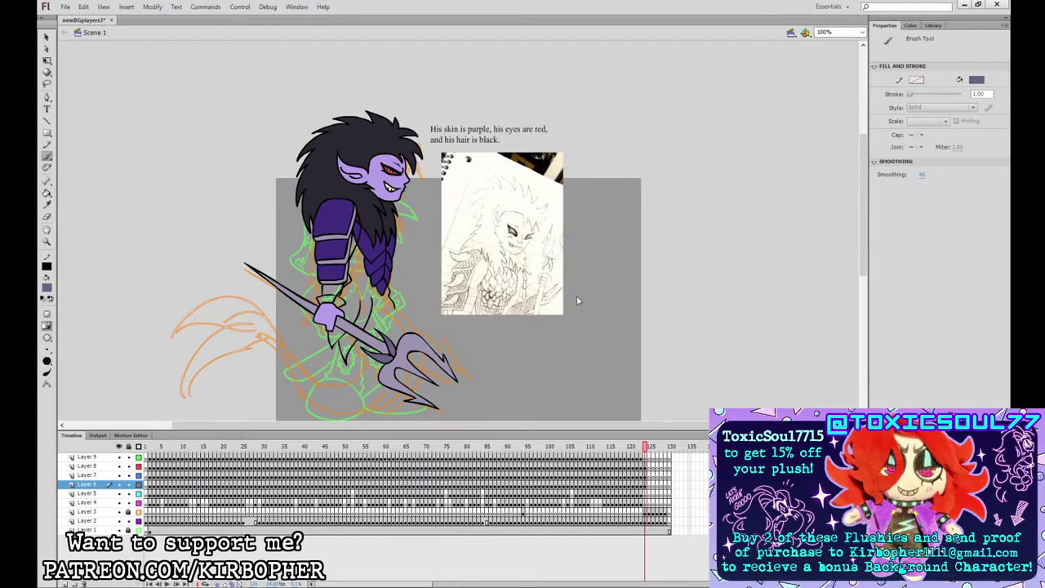
left_click(47, 192)
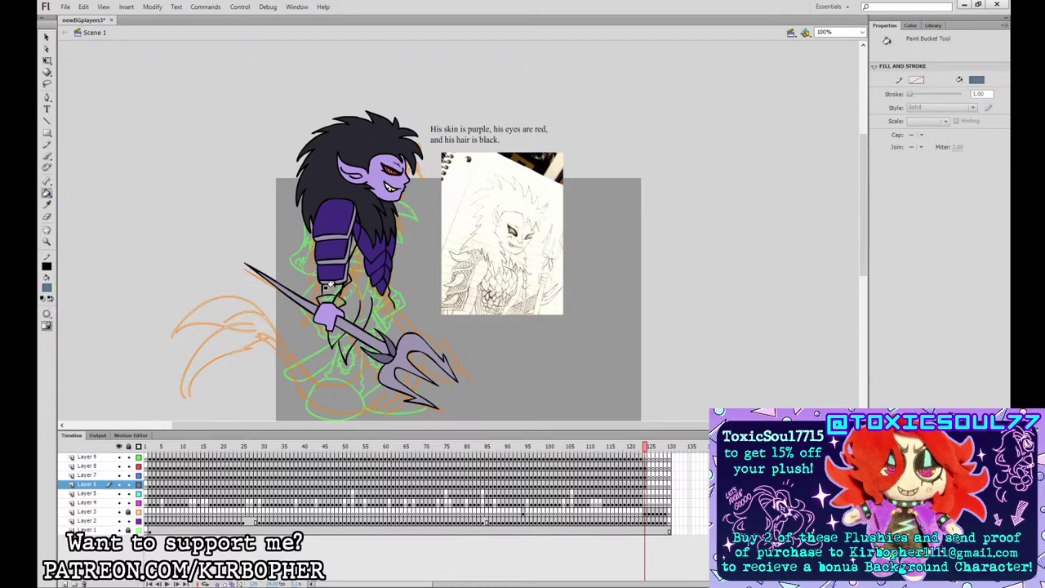
left_click(46, 156)
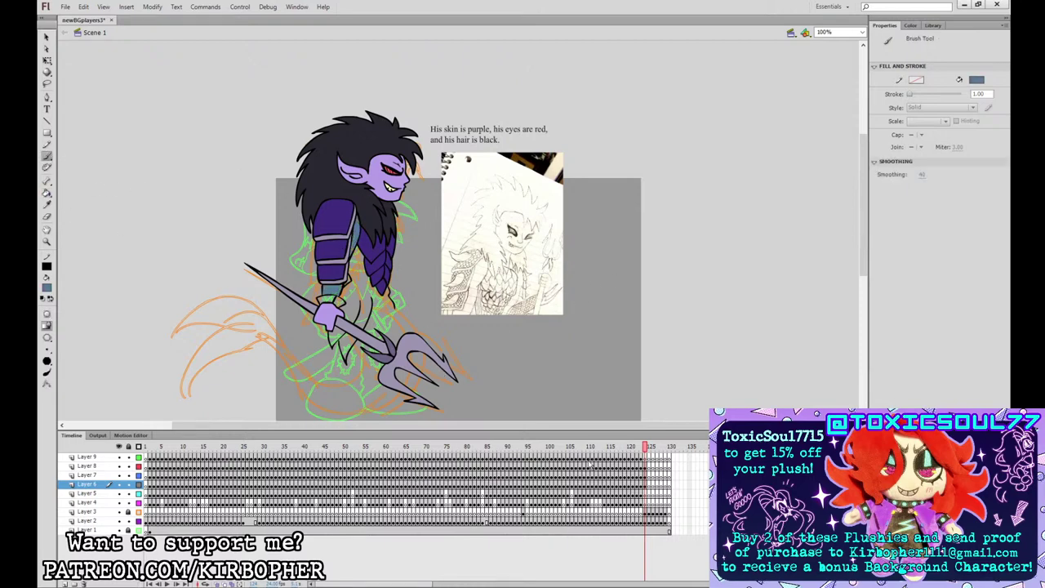
left_click(649, 484)
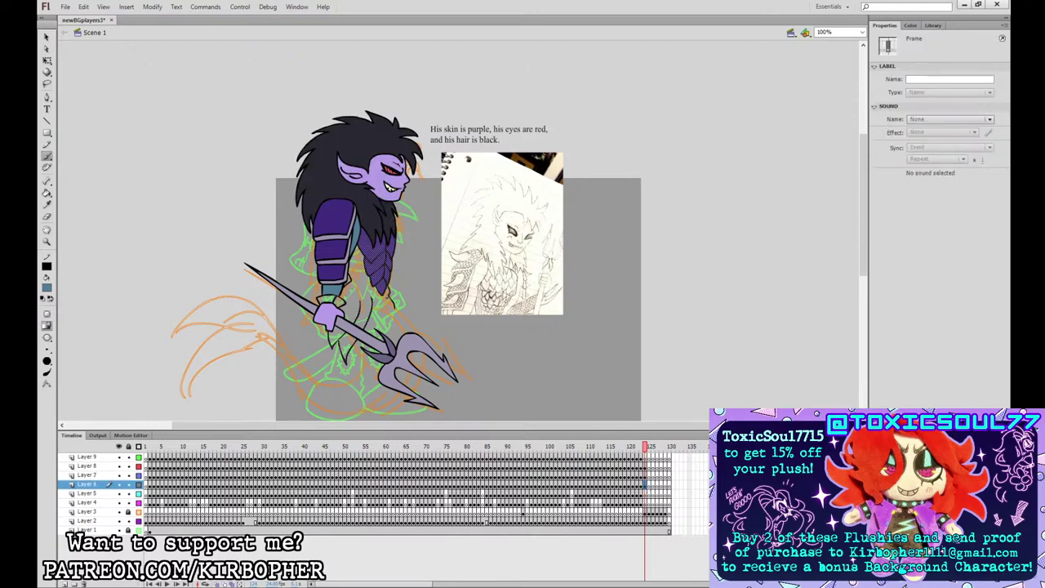
left_click_drag(393, 304, 370, 306)
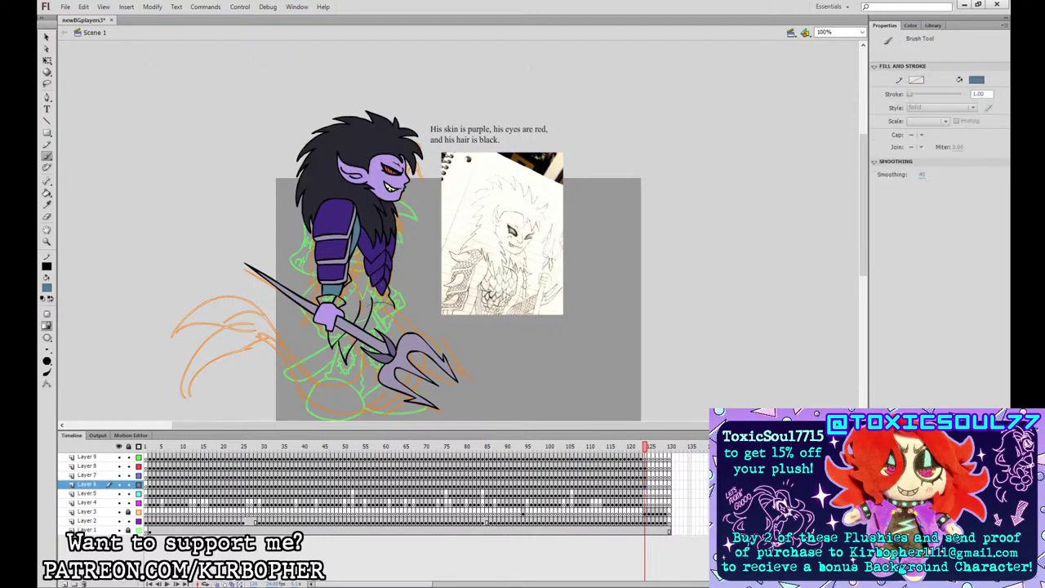
- Hide Layers 7 and 8, close the gap in the torso outline, and fill the torso and its hanging ends with muted blue
left_click(46, 194)
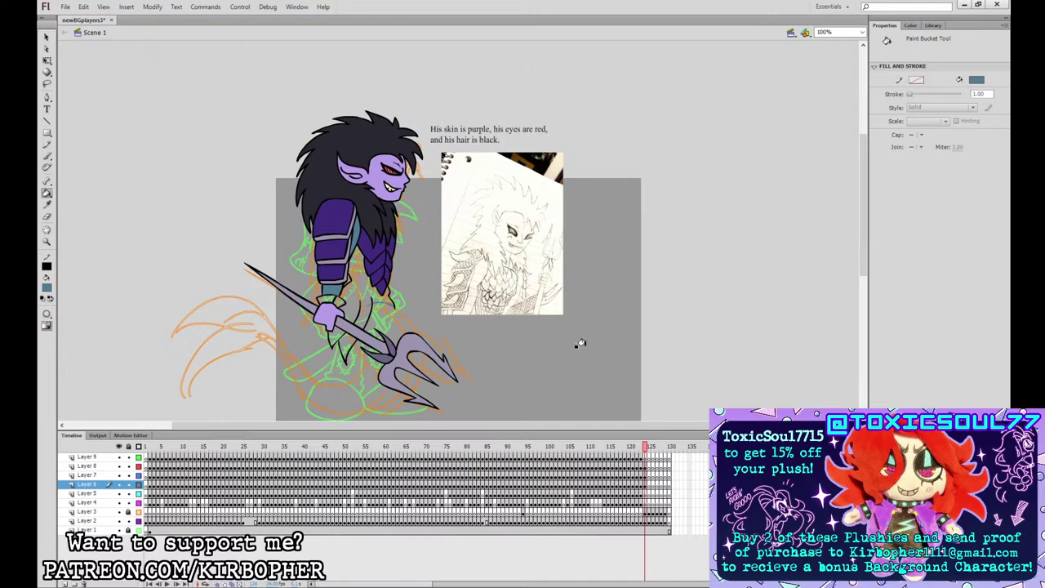
left_click_drag(119, 474, 119, 465)
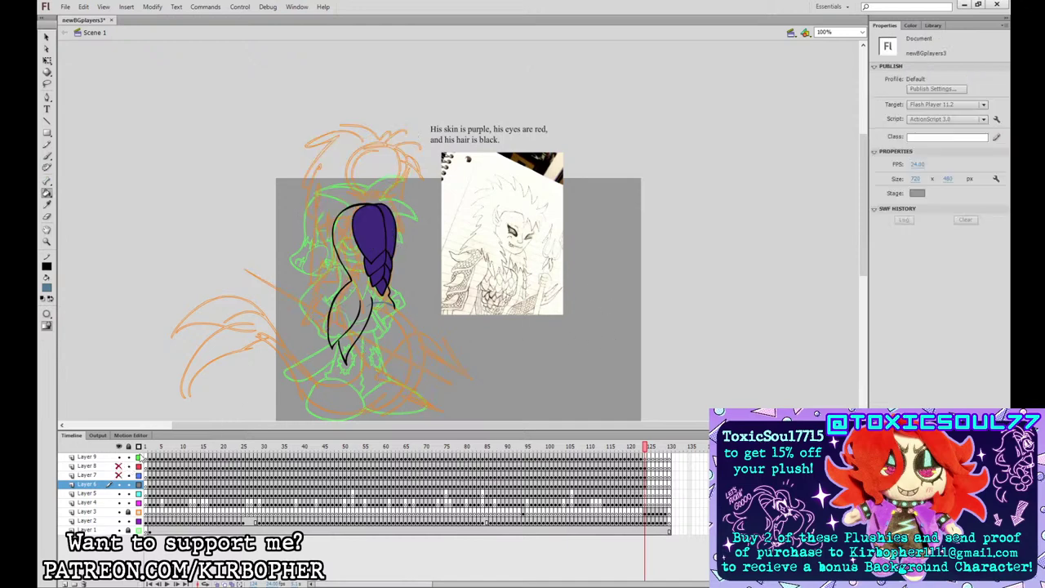
key("ctrl+equal")
scroll(387, 262, "down", 5)
key("v")
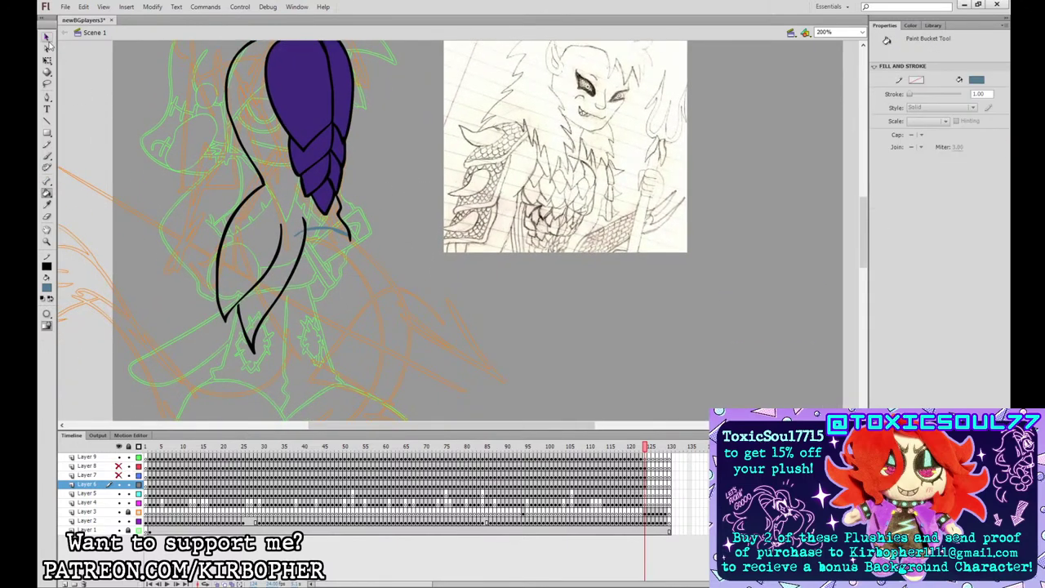
left_click_drag(239, 307, 238, 302)
key("ctrl+shift+a")
key("k")
left_click(336, 173)
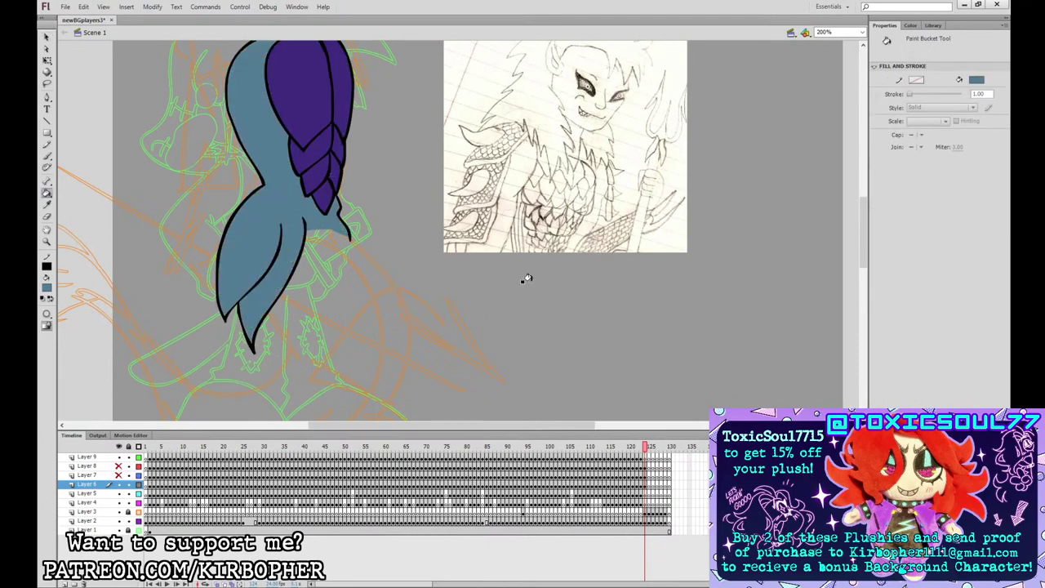
- Show Layers 7 and 8 again and fill the wrist cuff with the same muted blue
key("ctrl+minus")
left_click_drag(120, 466, 119, 483)
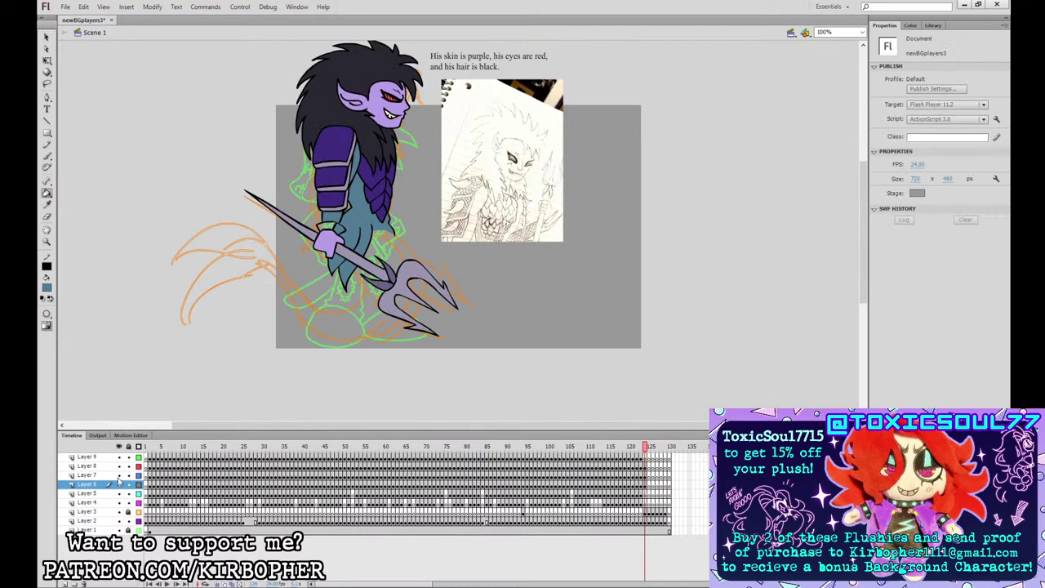
left_click(321, 226)
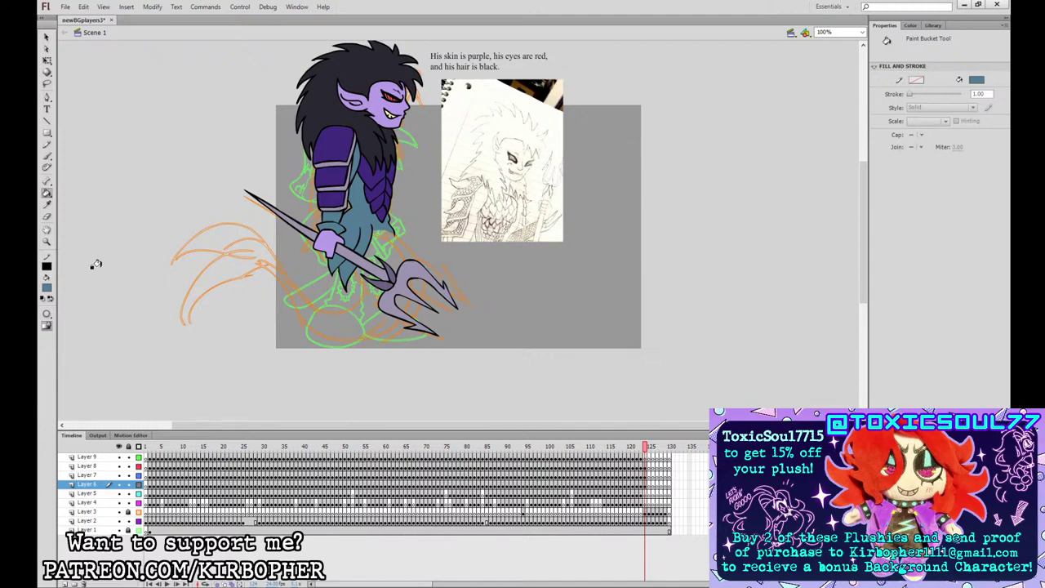
- Brush the curved fish tail and its two-lobed fin in black on Layer 5 at frame 124, following the orange sketch
left_click(46, 155)
left_click(650, 493)
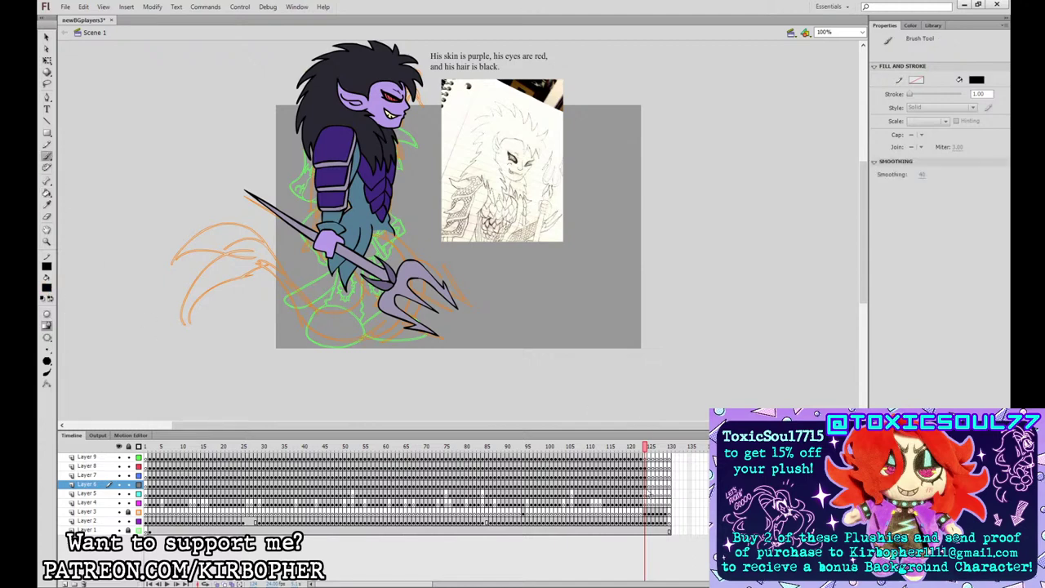
mouse_move(255, 250)
left_mouse_down()
mouse_move(220, 253)
mouse_move(186, 323)
mouse_move(250, 284)
left_mouse_up()
key("b")
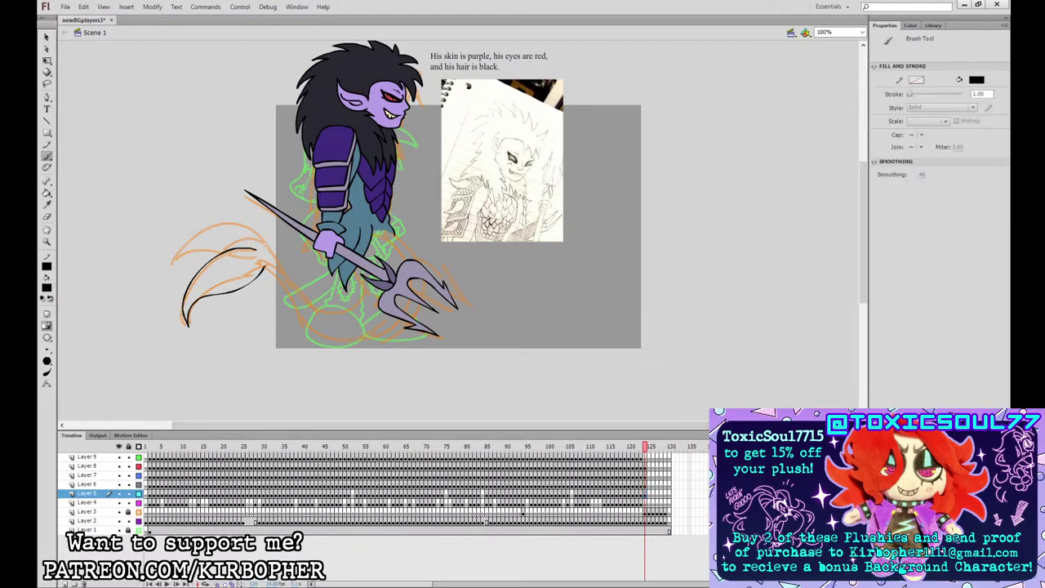
mouse_move(274, 279)
left_mouse_down()
mouse_move(315, 331)
mouse_move(381, 344)
left_mouse_up()
mouse_move(421, 303)
left_mouse_down()
mouse_move(407, 245)
mouse_move(359, 310)
mouse_move(307, 316)
mouse_move(253, 235)
mouse_move(170, 271)
mouse_move(202, 283)
mouse_move(246, 263)
left_mouse_up()
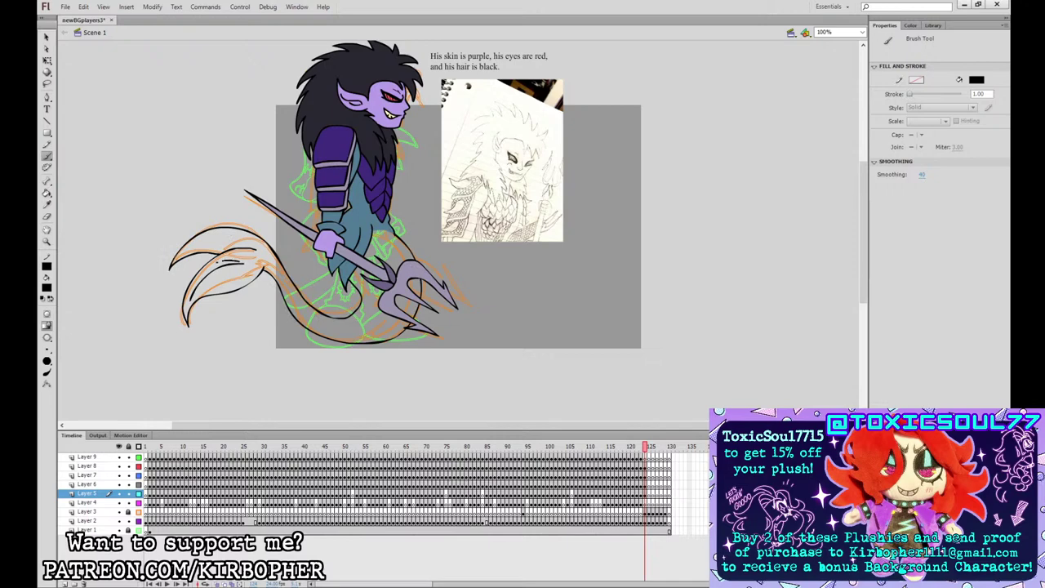
- Undo the first detail strokes and brush thin curved rib lines inside the tail fin's lower lobe
key("ctrl+z")
left_click_drag(192, 296, 242, 268)
key("ctrl+z")
key("ctrl+equal")
mouse_move(308, 271)
left_mouse_down()
mouse_move(378, 239)
mouse_move(654, 201)
left_mouse_up()
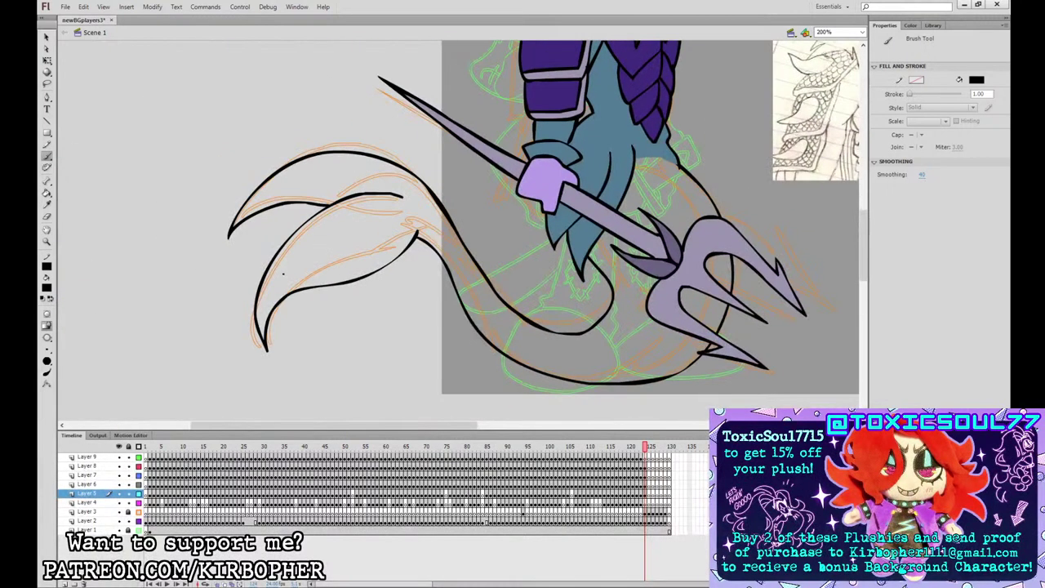
mouse_move(275, 290)
left_mouse_down()
mouse_move(394, 220)
mouse_move(350, 212)
left_mouse_up()
left_click_drag(346, 227, 292, 245)
mouse_move(387, 227)
left_mouse_down()
mouse_move(376, 238)
mouse_move(386, 231)
left_mouse_up()
left_click_drag(339, 256, 356, 240)
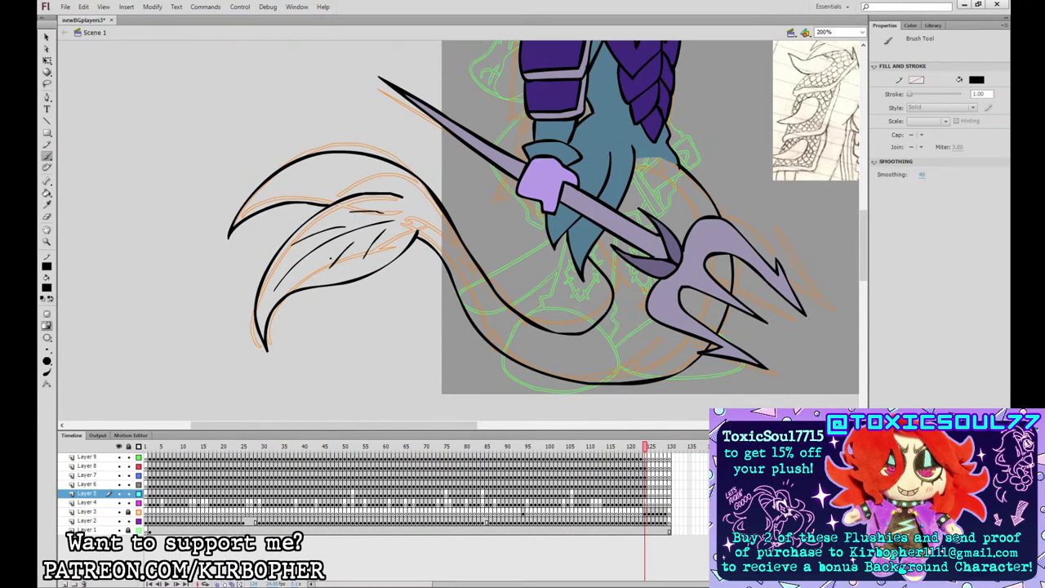
- Brush thin rib lines inside the tail fin's upper lobe and touch up those in the lower lobe
mouse_move(273, 189)
left_mouse_down()
mouse_move(380, 175)
mouse_move(372, 181)
left_mouse_up()
left_click_drag(294, 170, 339, 165)
left_click_drag(354, 187, 271, 198)
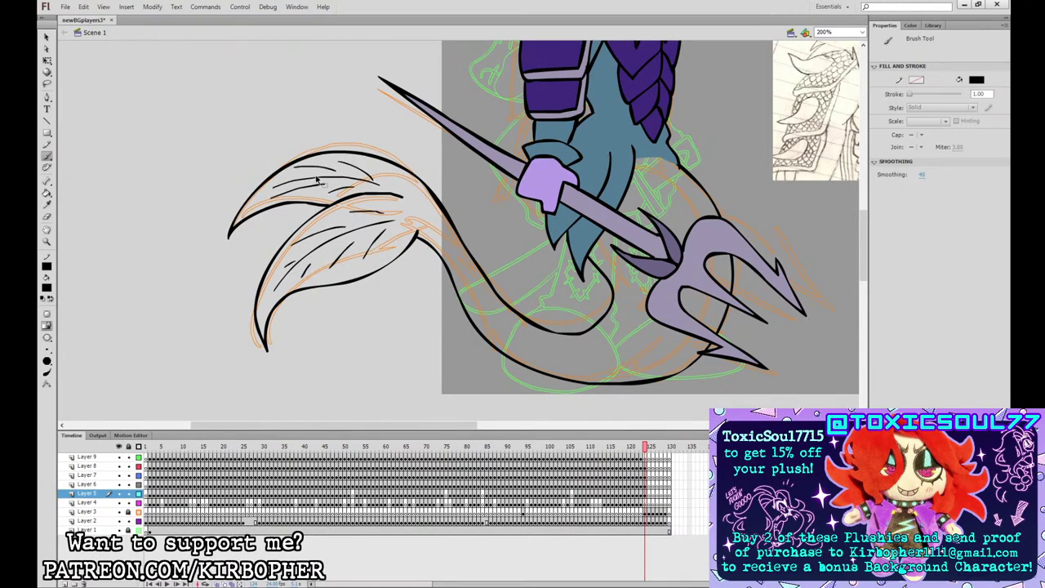
key("ctrl+z")
left_click_drag(296, 283, 304, 271)
- Set the fill to a radial gradient running from the torso's muted blue (#537B93) to teal
key("ctrl+minus")
left_click_drag(712, 289, 577, 323)
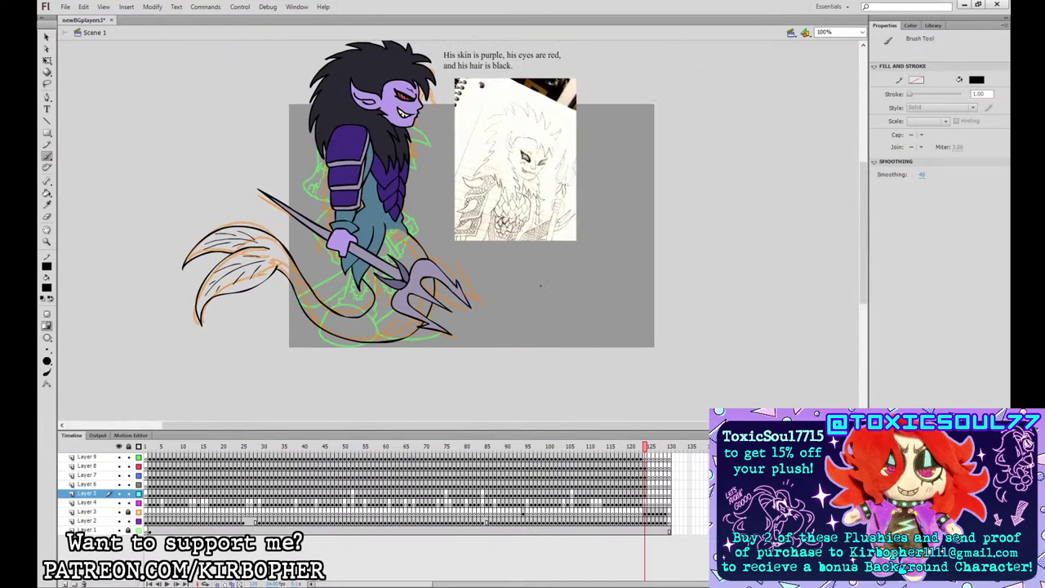
left_click_drag(626, 250, 620, 269)
left_click(911, 25)
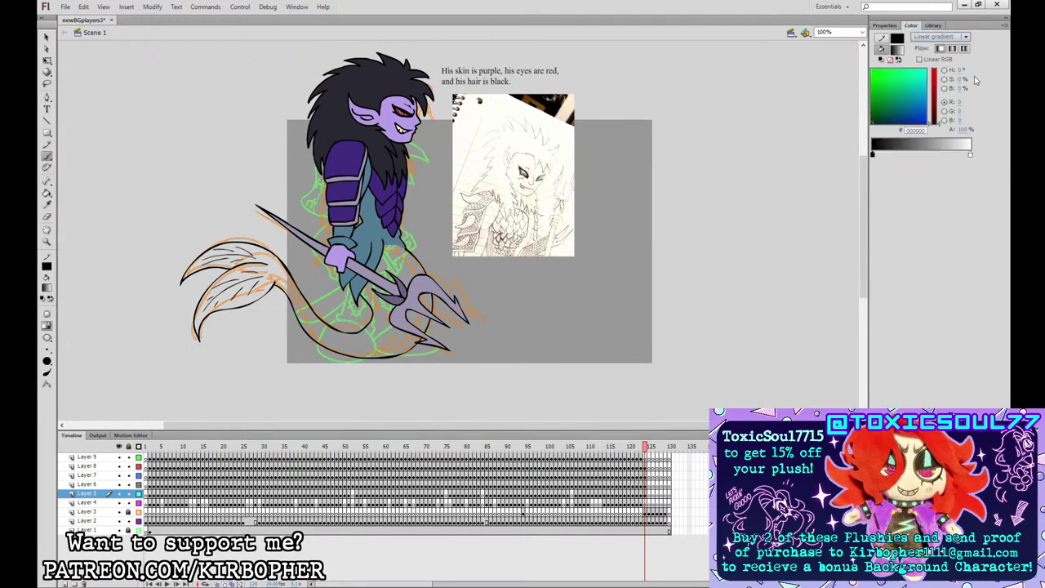
left_click(954, 37)
left_click(964, 84)
left_click(874, 156)
left_click(379, 221)
left_click(969, 154)
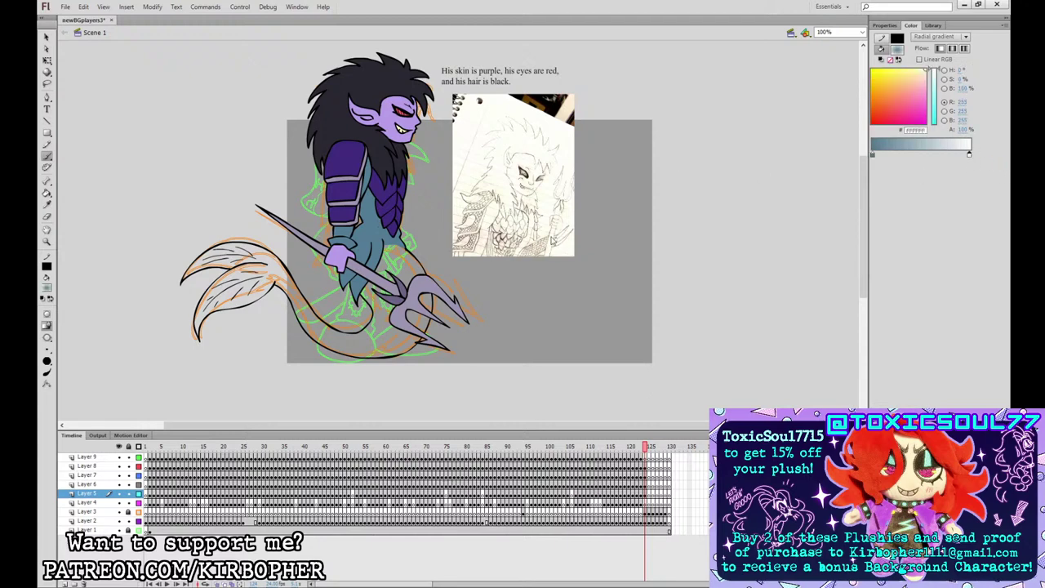
left_click(622, 279)
- Shift the gradient's blue stop inward and fill the whole tail and fin with the blue-to-teal gradient
left_click(46, 194)
left_click_drag(875, 154, 912, 157)
left_click(401, 301)
- Centre the tail's radial gradient on the character's hip with Gradient Transform and shrink it so the fin turns teal
left_click(47, 61)
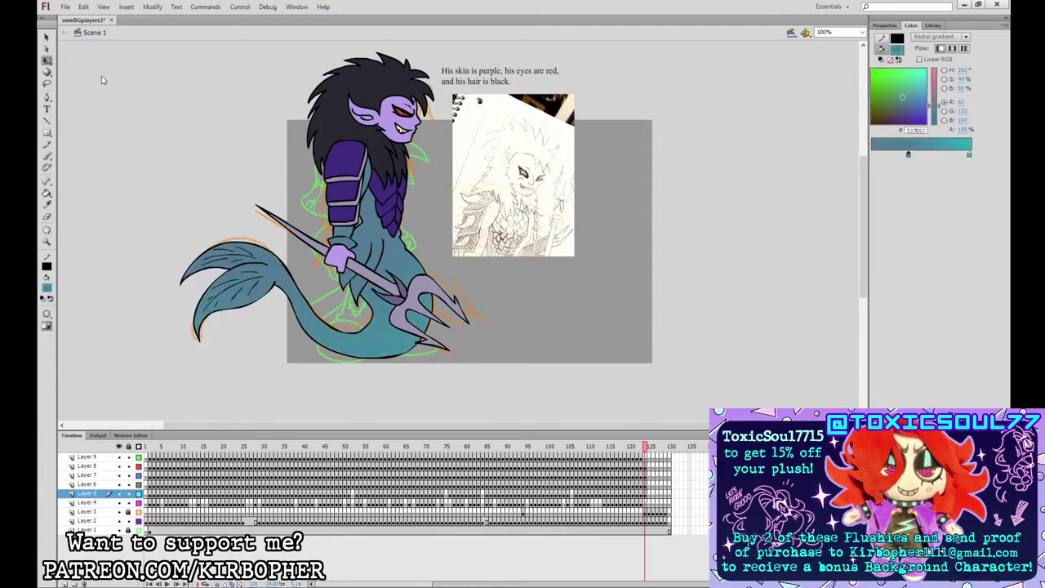
left_click(324, 299)
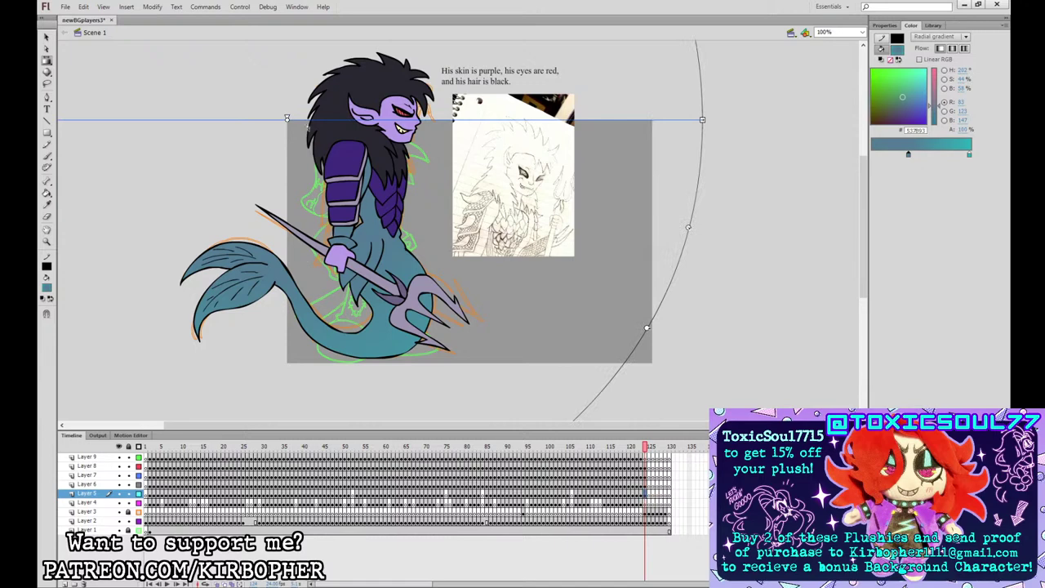
left_click_drag(287, 119, 392, 270)
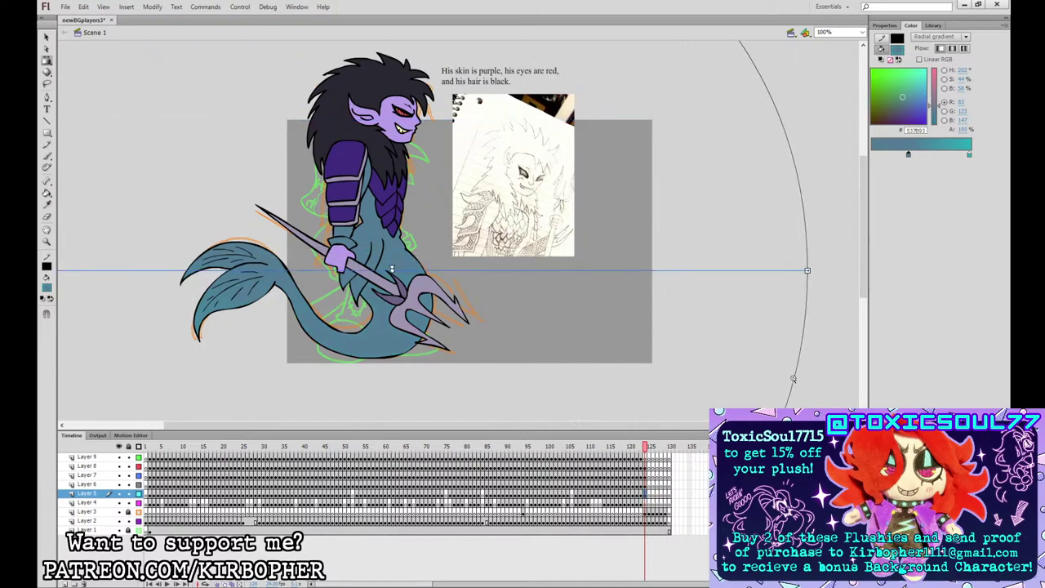
left_click_drag(793, 379, 491, 291)
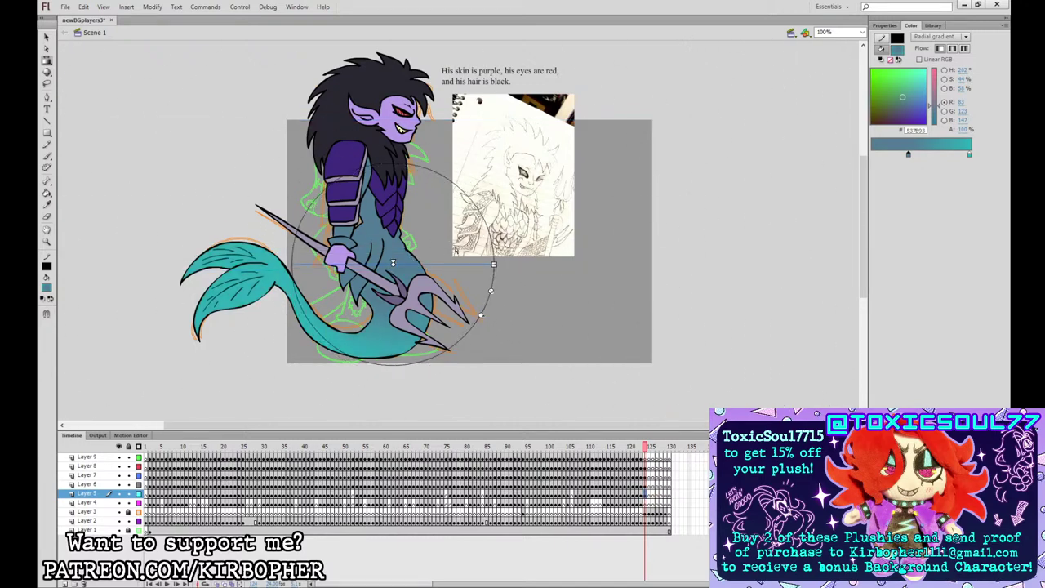
- Sample the teal from the tail fin and fill the wrist cuff above the trident hand with it
key("v")
key("ctrl+equal")
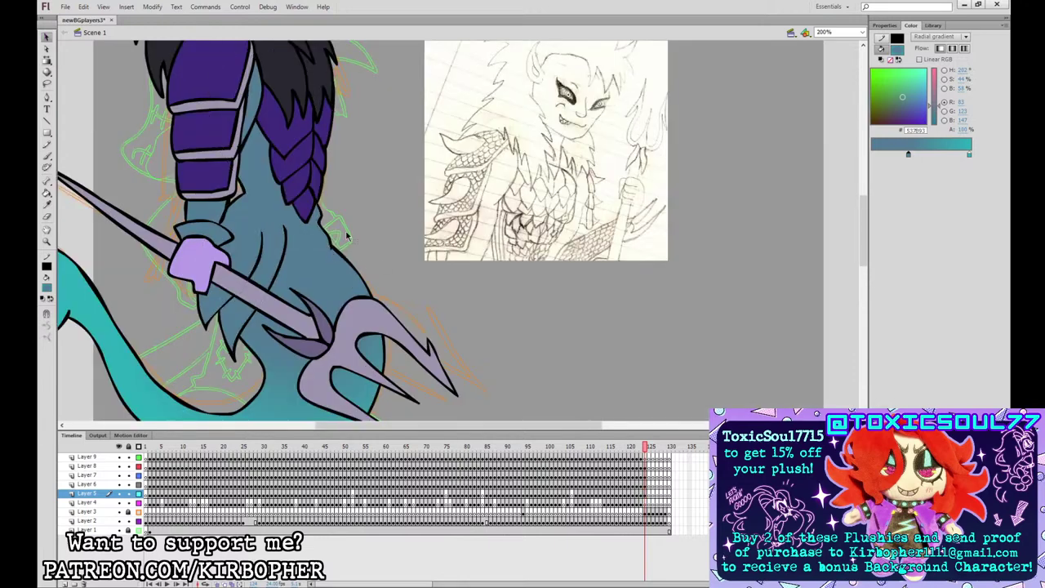
key("ctrl+minus")
left_click_drag(508, 286, 541, 329)
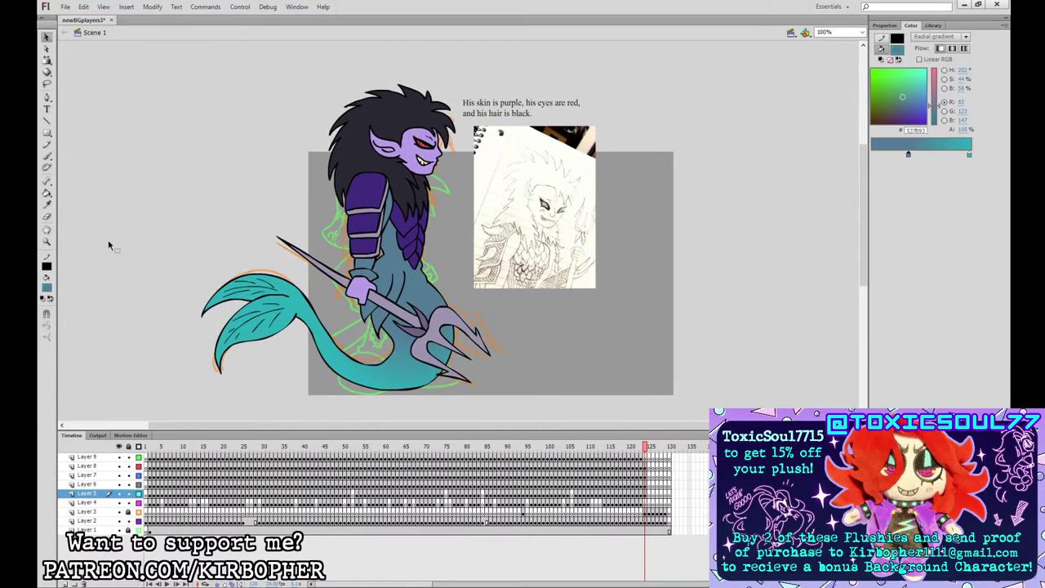
left_click(47, 205)
left_click(232, 283)
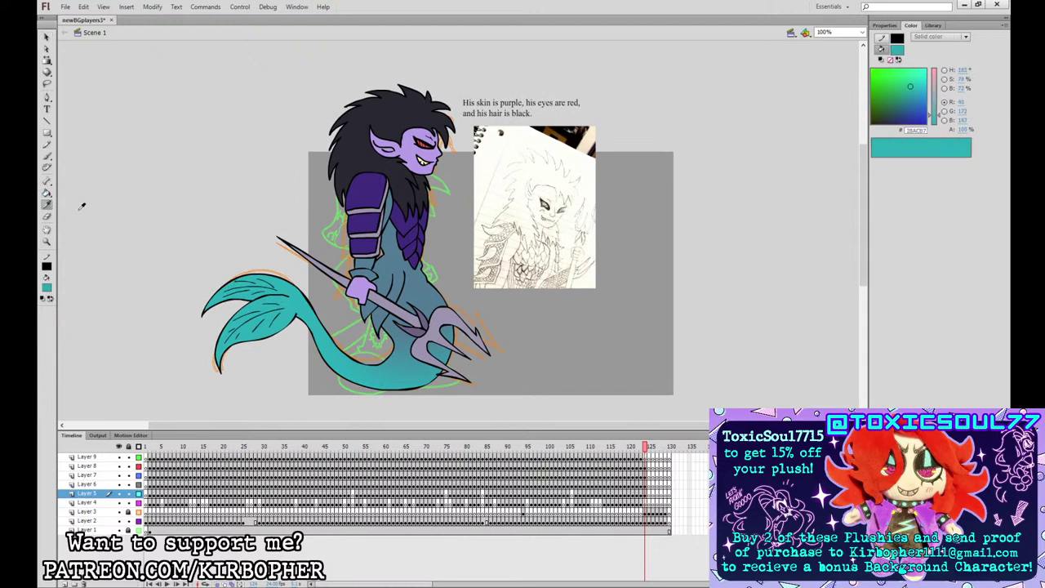
left_click(361, 272)
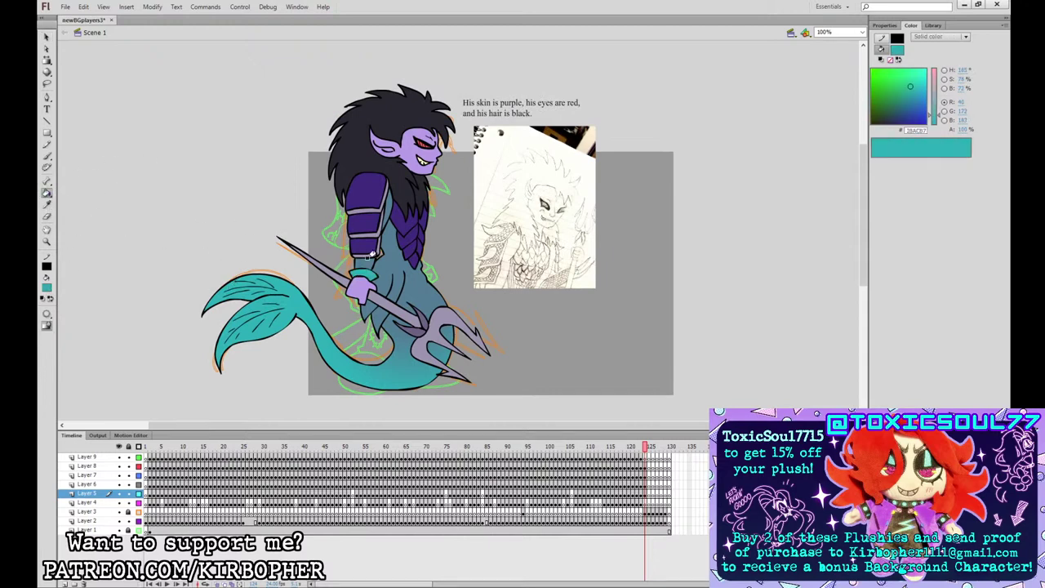
- Paint the fins at the hip and the adjoining lower torso teal on Layer 6 with a large brush
left_click(46, 60)
left_click(647, 485)
left_click(646, 476)
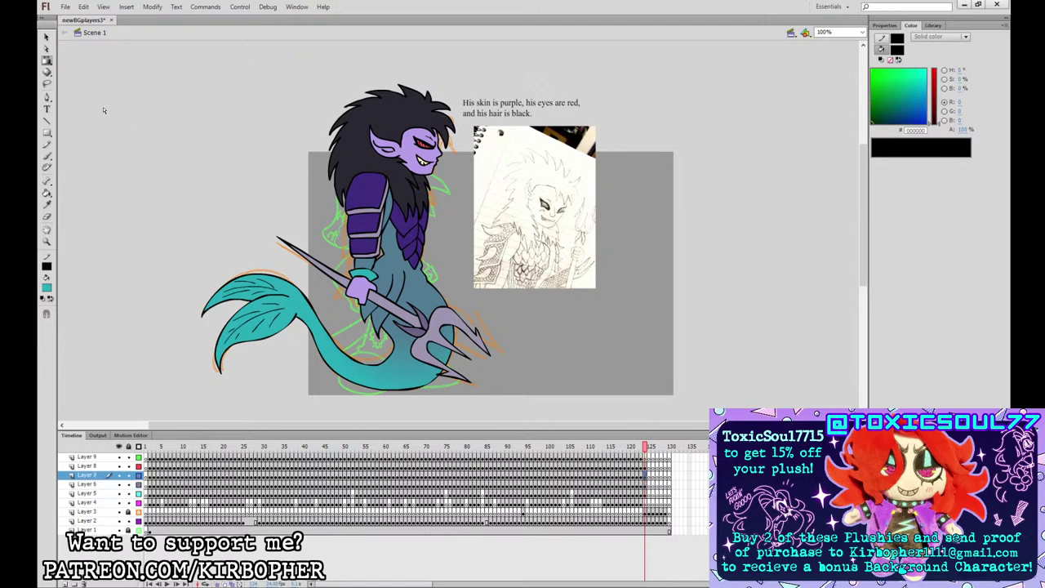
left_click(101, 62)
left_click(646, 476)
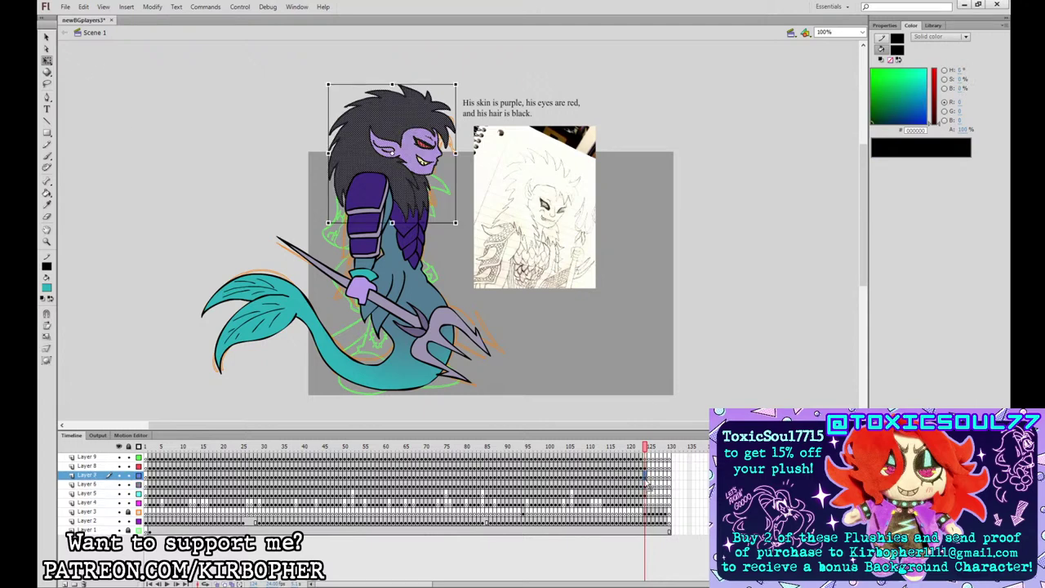
left_click(645, 485)
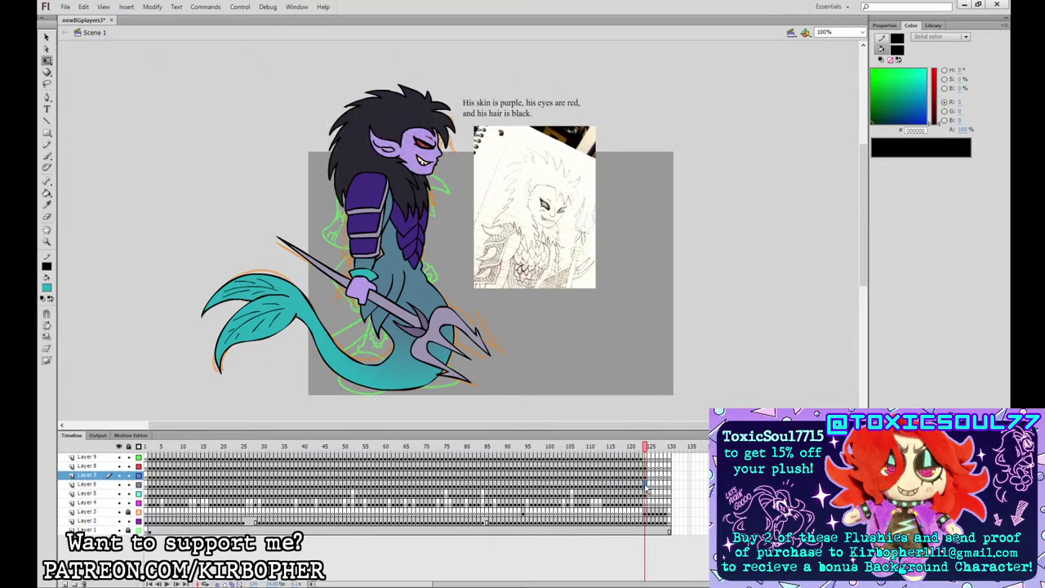
left_click(444, 262)
left_click(47, 156)
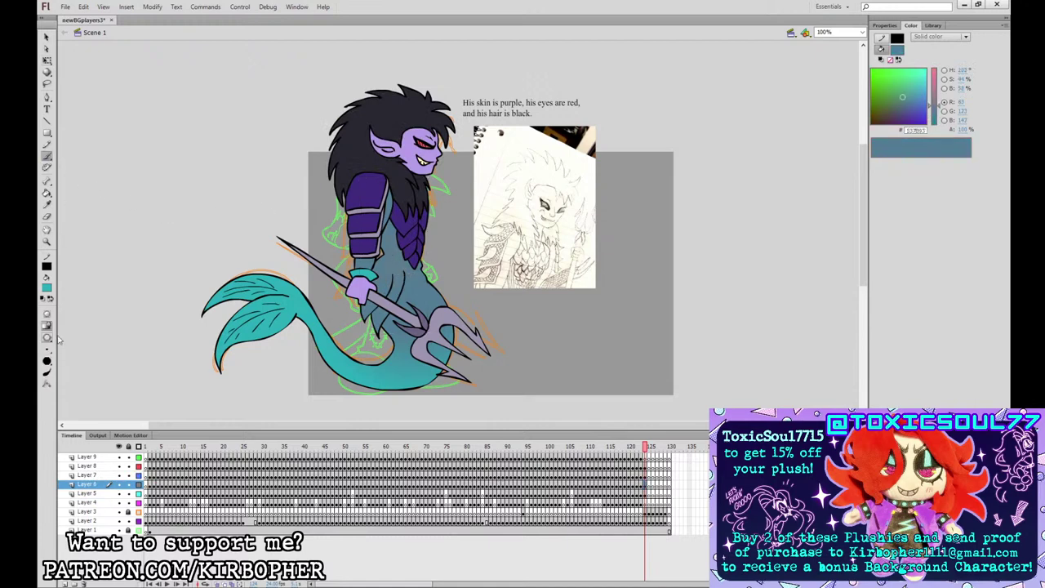
left_click(79, 378)
left_click(47, 350)
left_click(78, 425)
mouse_move(398, 283)
left_mouse_down()
mouse_move(362, 300)
mouse_move(370, 324)
mouse_move(382, 296)
left_mouse_up()
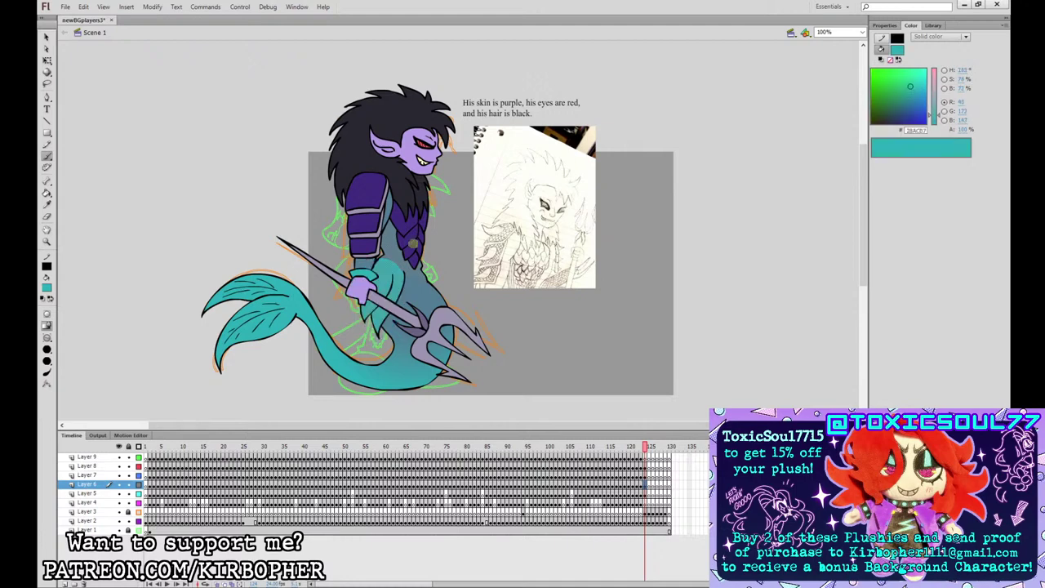
- Sample the tail's blue-to-teal radial gradient and fill the teal-painted part of the lower torso with it
left_click(47, 60)
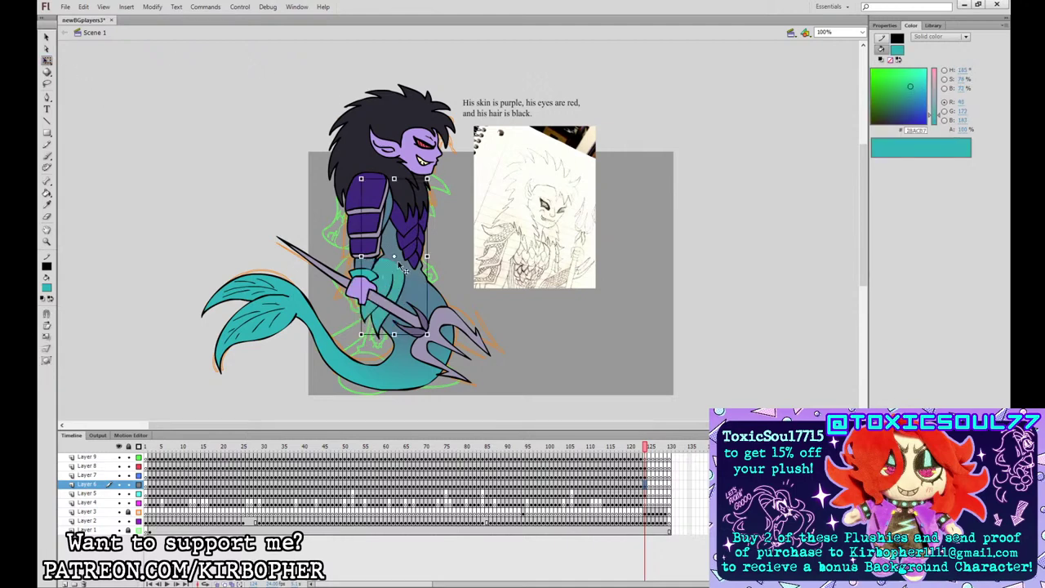
left_click(443, 254)
left_click(47, 60)
left_click(73, 71)
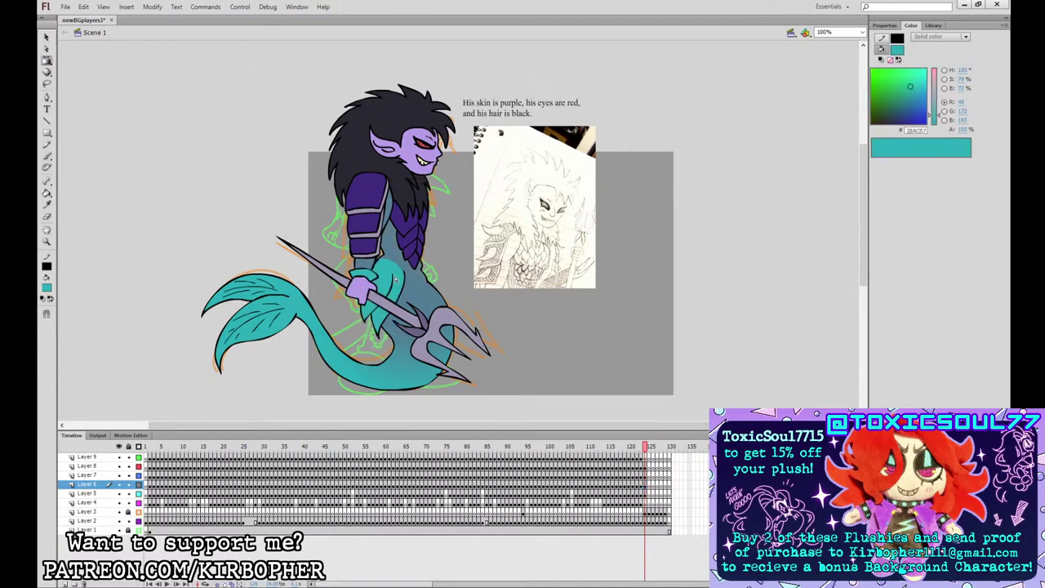
left_click(47, 193)
left_click(46, 204)
left_click(327, 306)
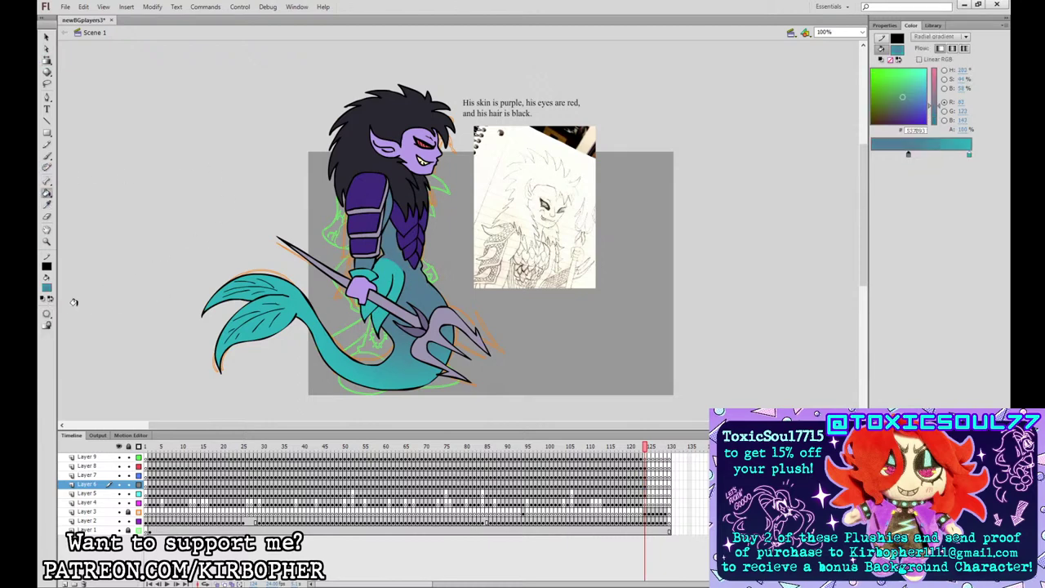
left_click(380, 268)
- Reposition the lower torso's gradient on the waist with Gradient Transform and shrink it slightly to blend into the hip fins
key("f")
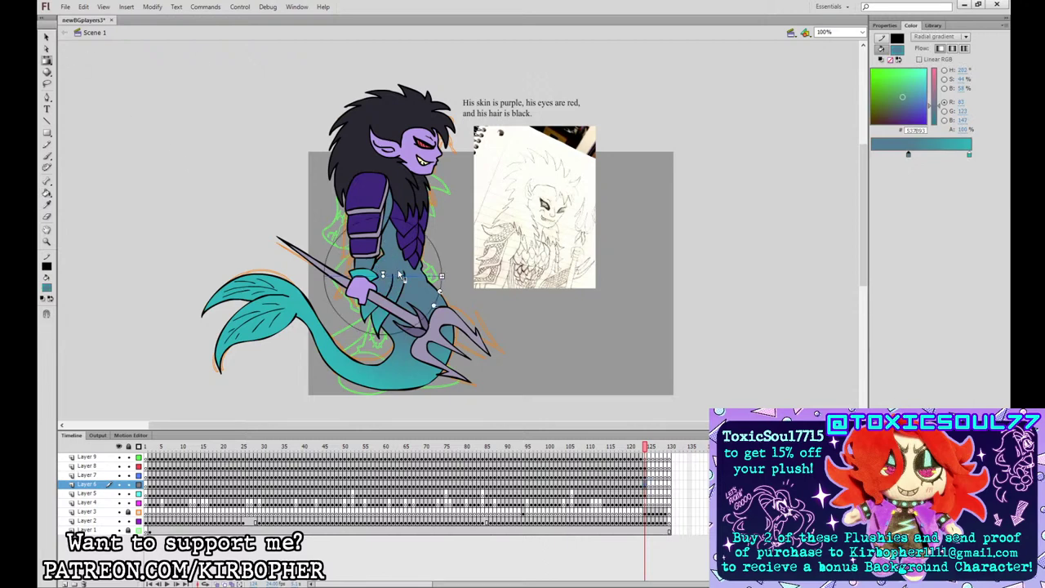
left_click(399, 270)
left_click_drag(450, 281, 442, 279)
left_click(468, 261)
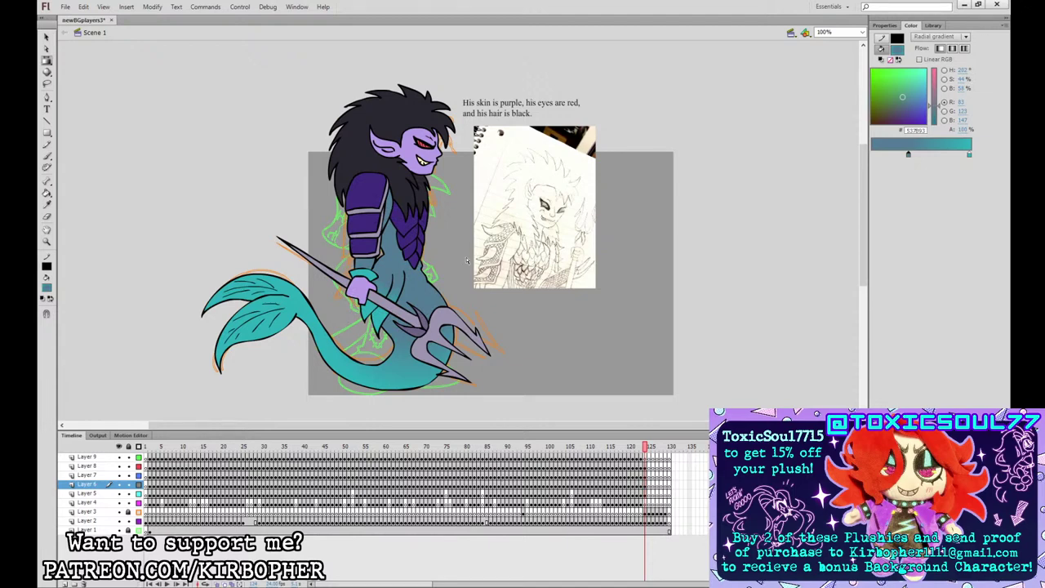
- Brush black outlines of curved spikes on the three purple arm armour plates at frame 124 on Layer 9
key("q")
left_click(649, 465)
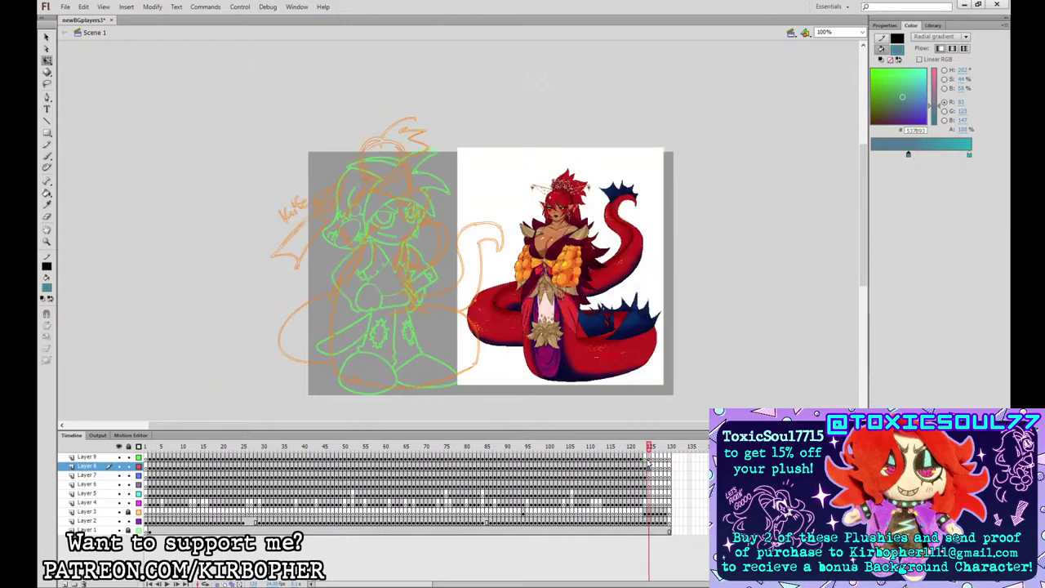
left_click(644, 503)
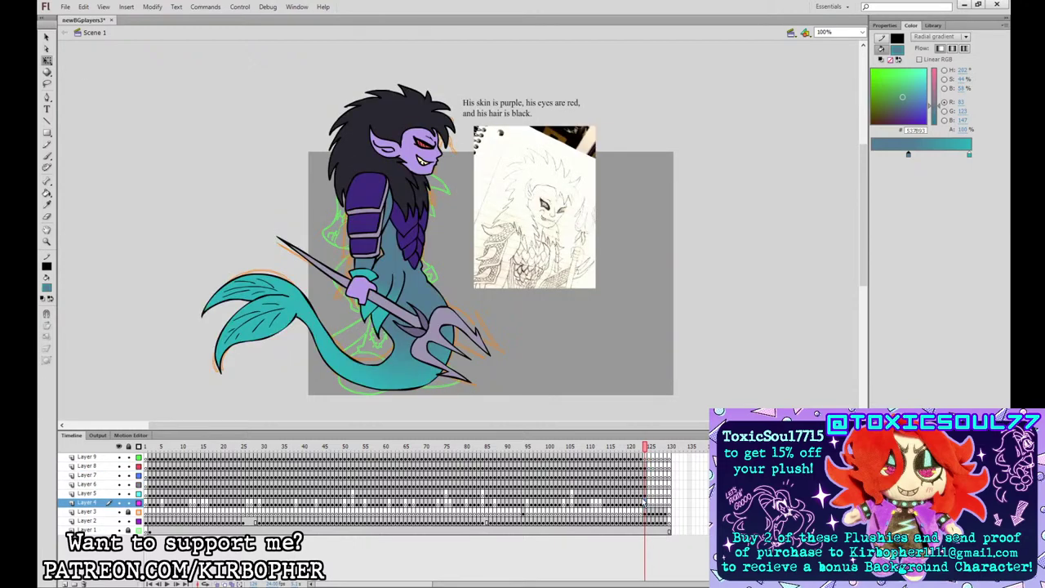
left_click(646, 456)
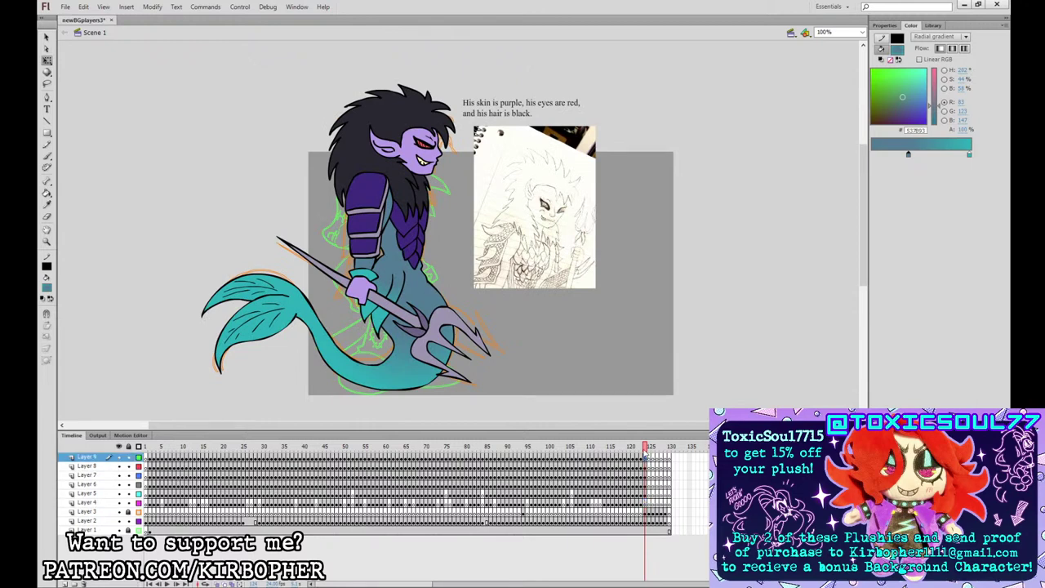
left_click(49, 157)
left_click(48, 288)
left_click(63, 322)
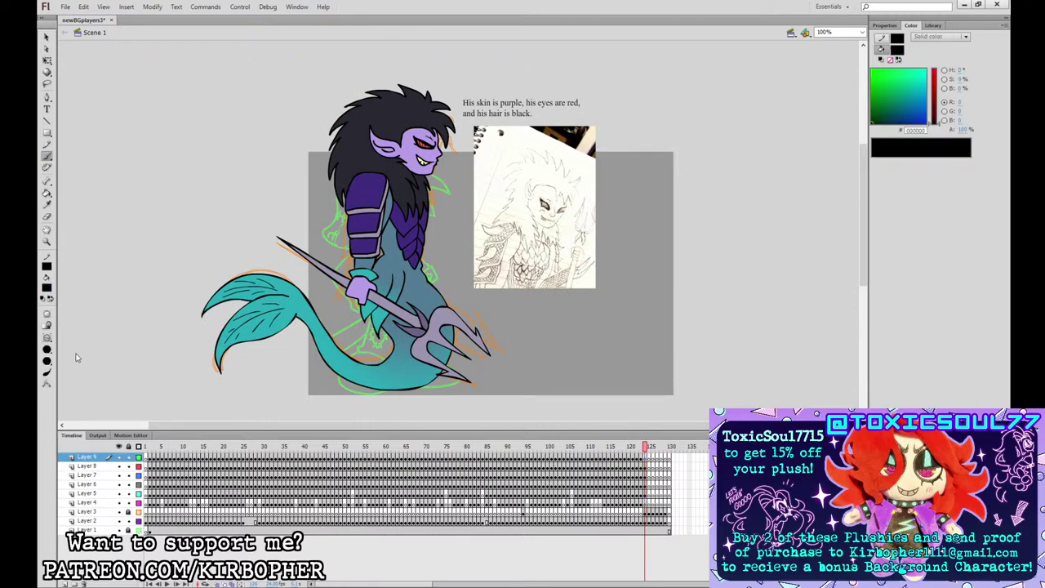
left_click(76, 354)
left_click(46, 351)
left_click(69, 347)
key("ctrl+z")
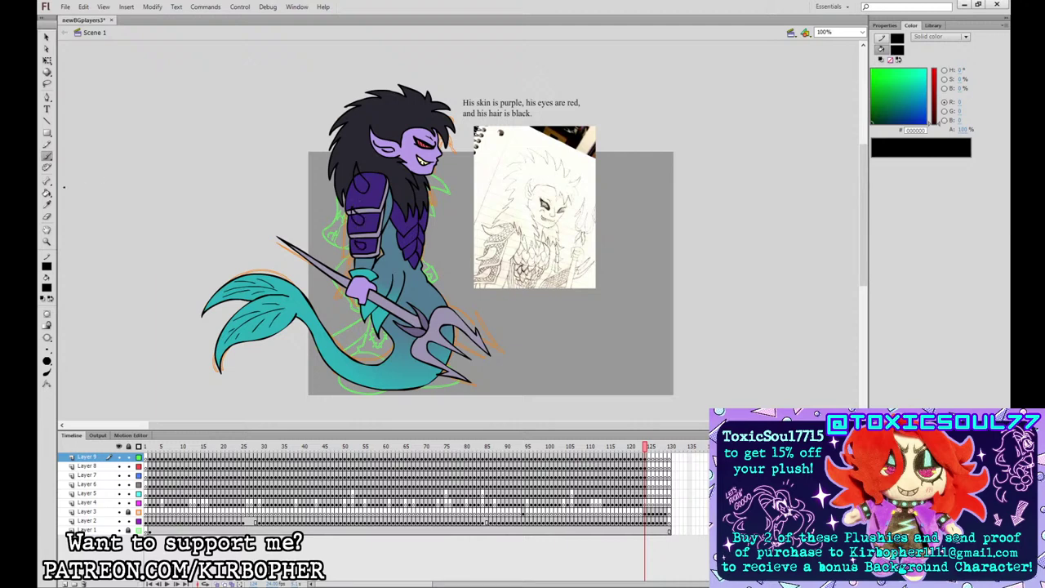
- Fill the armour spikes with the trident's dark grey-purple (#6C6486) and merge them with the arm on Layer 8
left_click(48, 205)
left_click(414, 323)
left_click(358, 245)
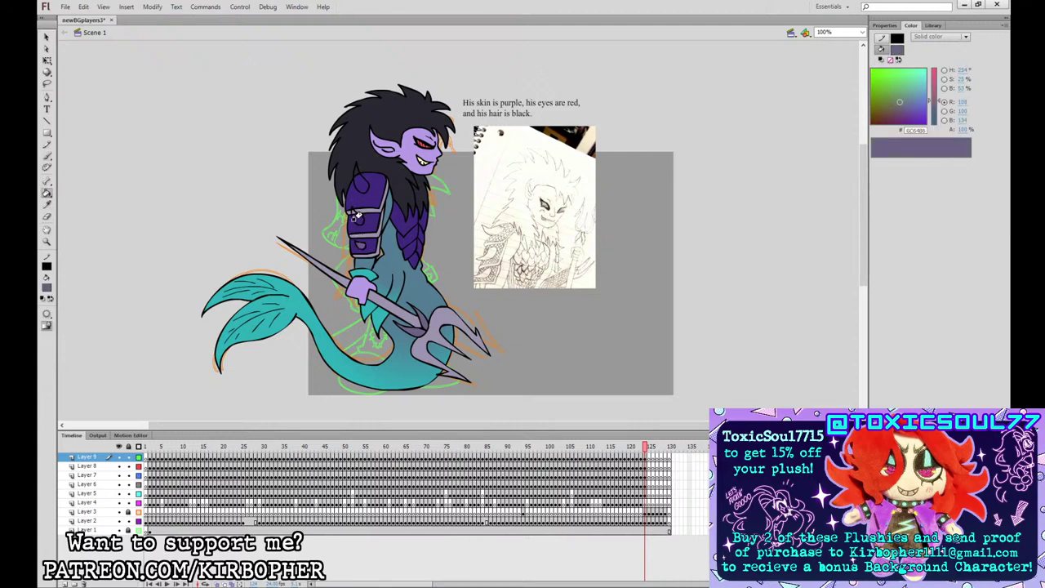
left_click(651, 461)
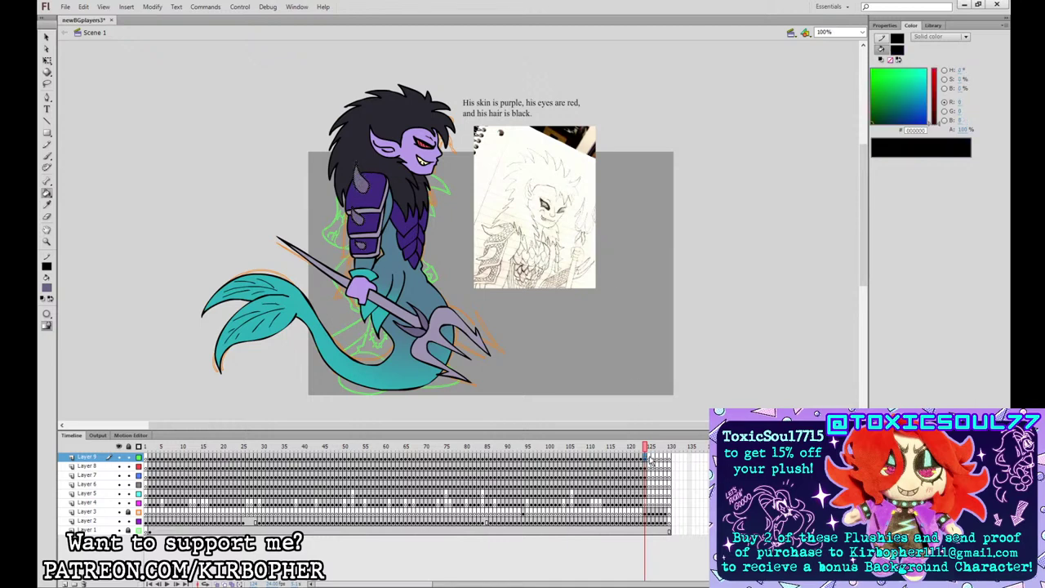
left_click(648, 465)
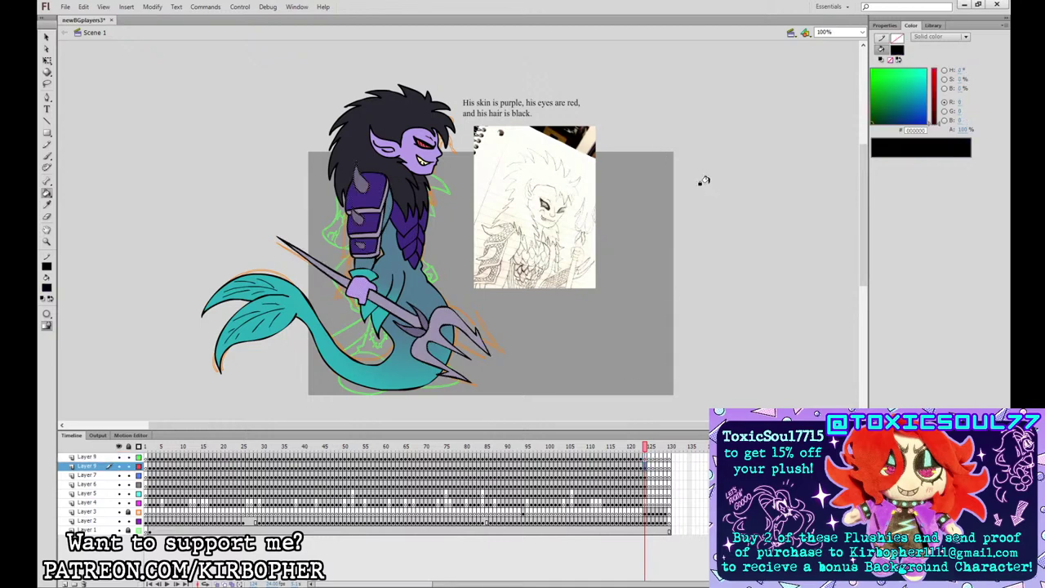
left_click(47, 61)
left_click(139, 160)
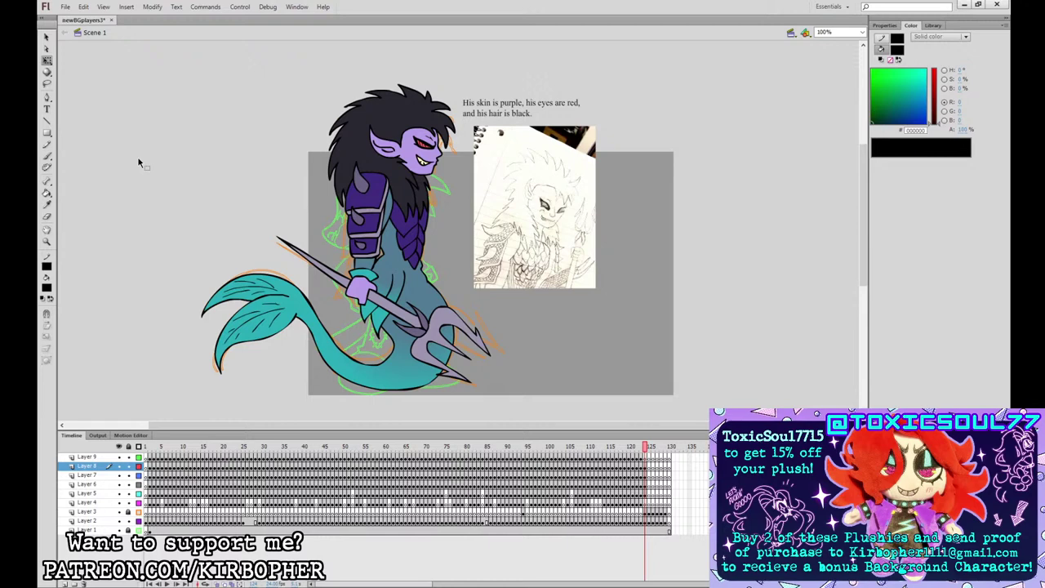
- Try a short black brush stroke at the eye on the head's Layer 7 and undo it
left_click(47, 155)
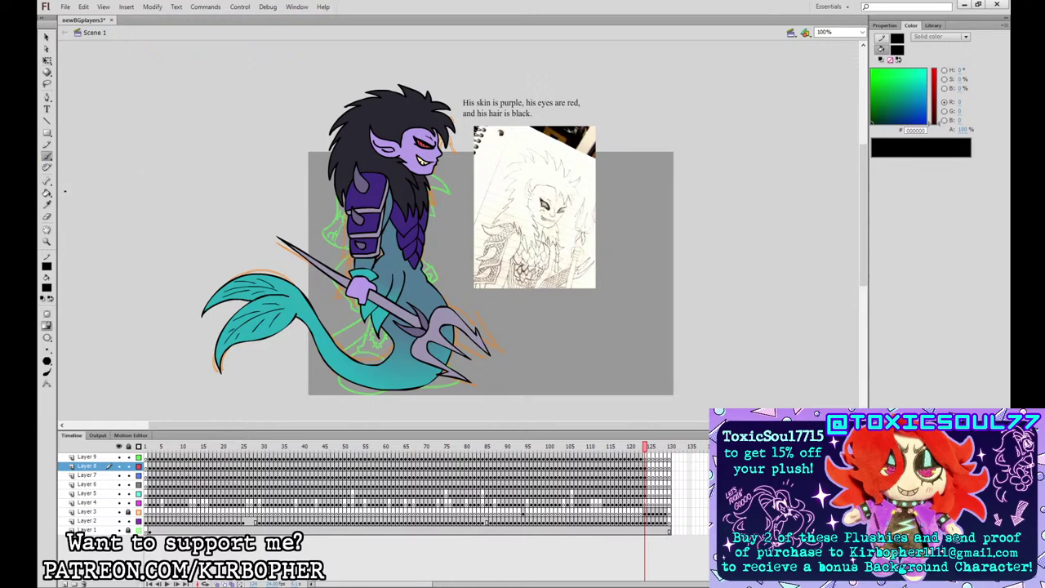
left_click(646, 477)
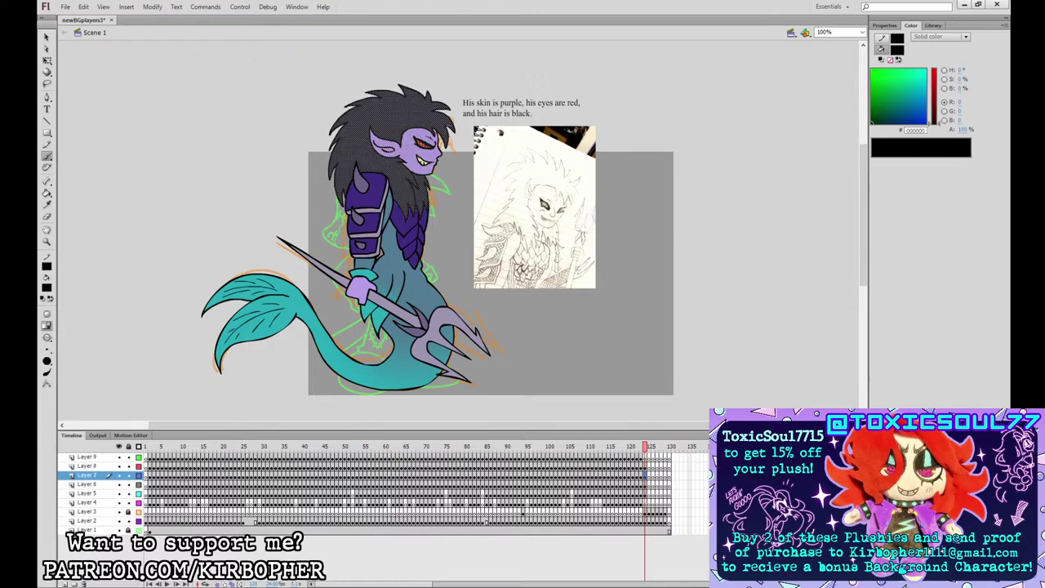
left_click_drag(428, 145, 434, 155)
key("ctrl+z")
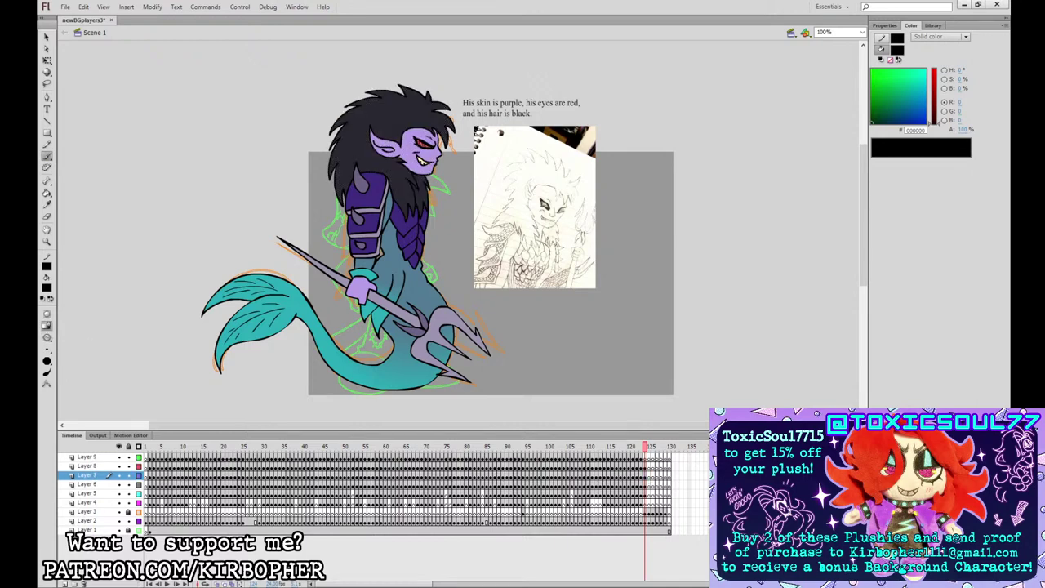
- Show the Library and convert the armoured arm with the trident on Layer 8 into a symbol
key("q")
left_click(648, 466)
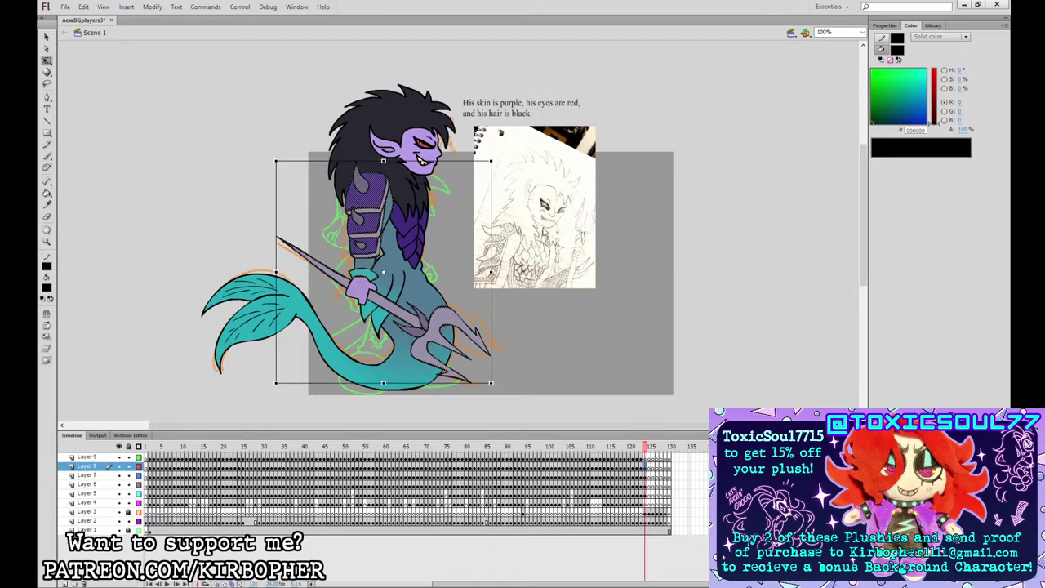
left_click(941, 28)
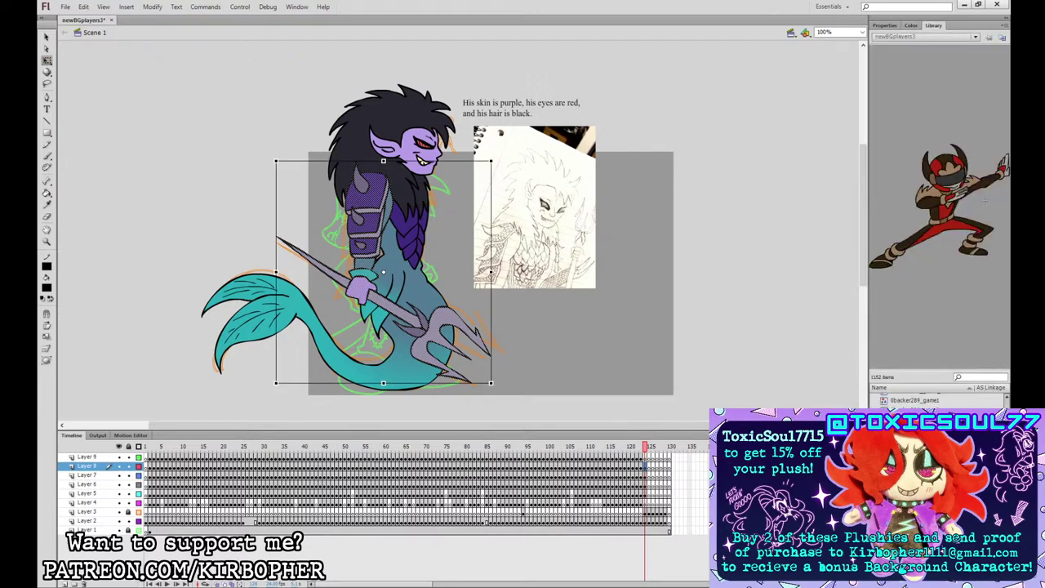
left_click(914, 482)
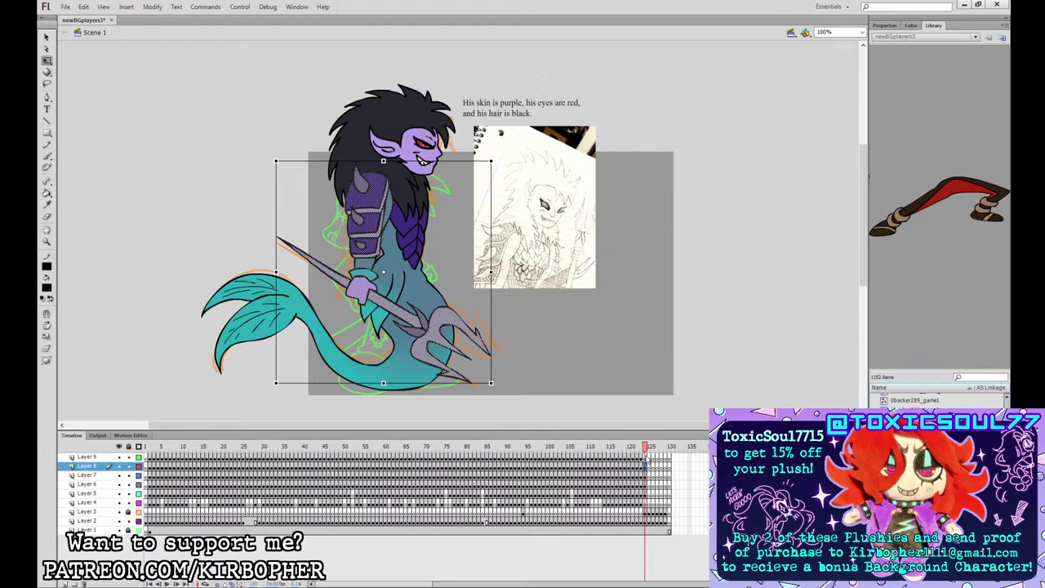
left_click(646, 459)
left_click(646, 466)
- Convert the head, torso and tail artwork on Layers 7, 6 and 5 into separate library symbols
left_click(644, 475)
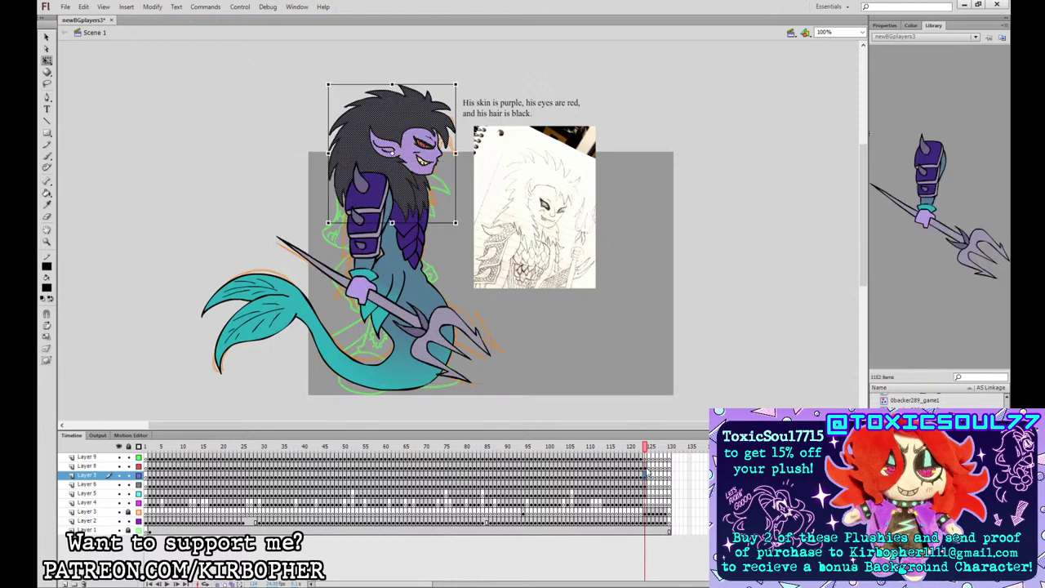
left_click(654, 485)
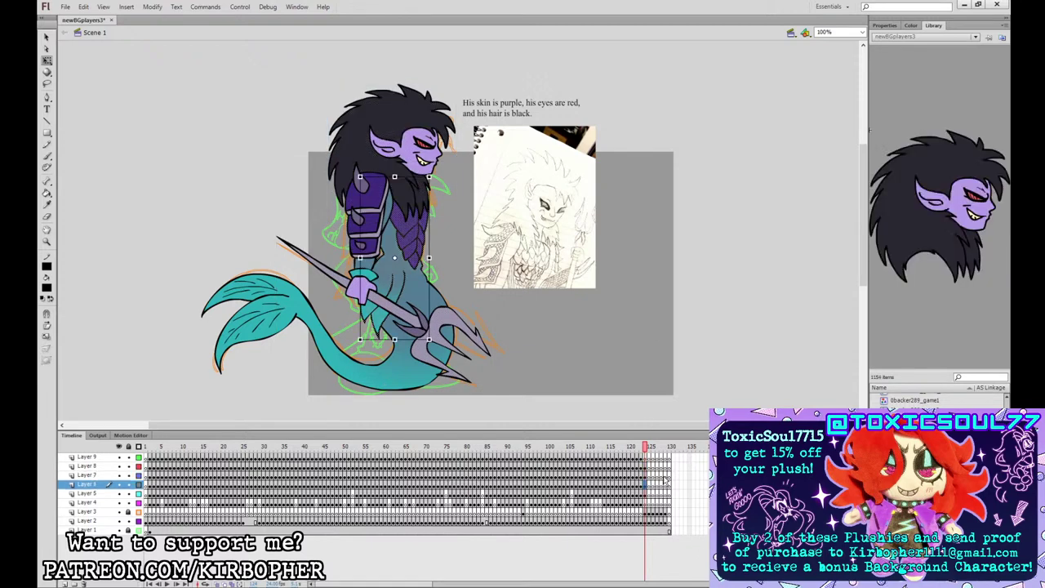
left_click(647, 493)
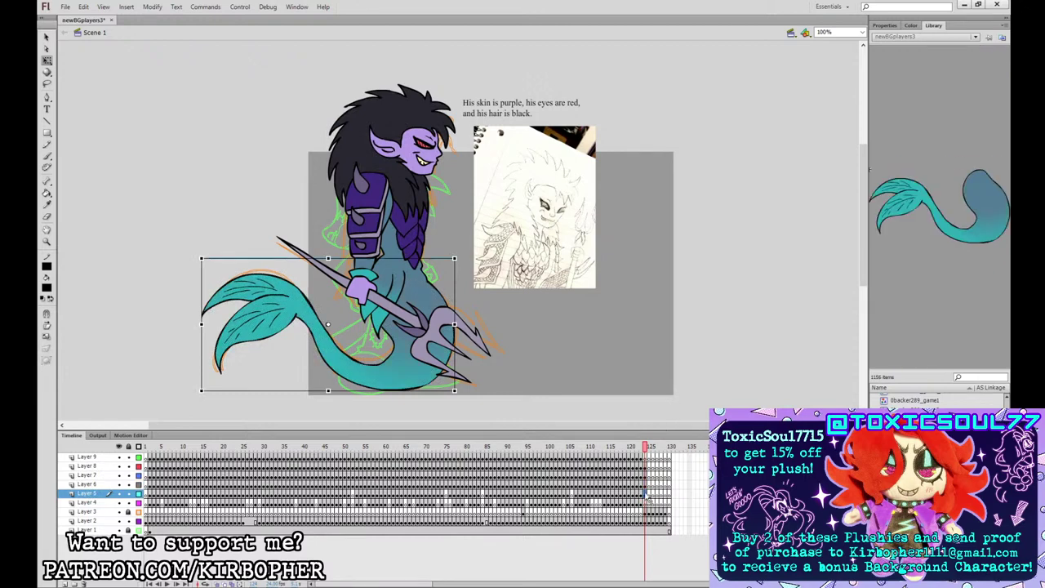
left_click(646, 502)
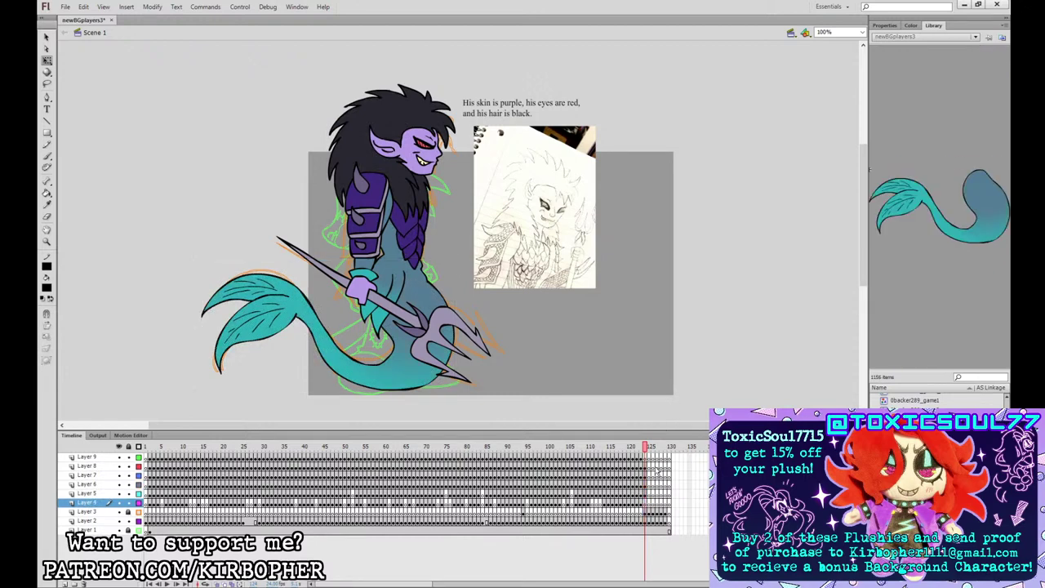
- Unlock Layer 3 and delete the orange sketch of the merman at frame 124
left_click(647, 512)
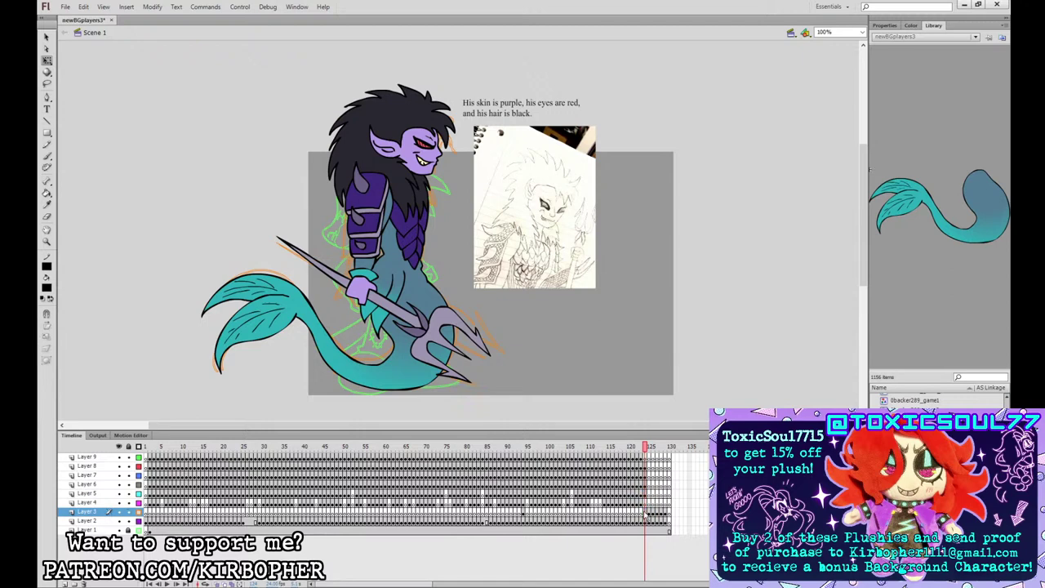
key("Delete")
left_click(413, 250)
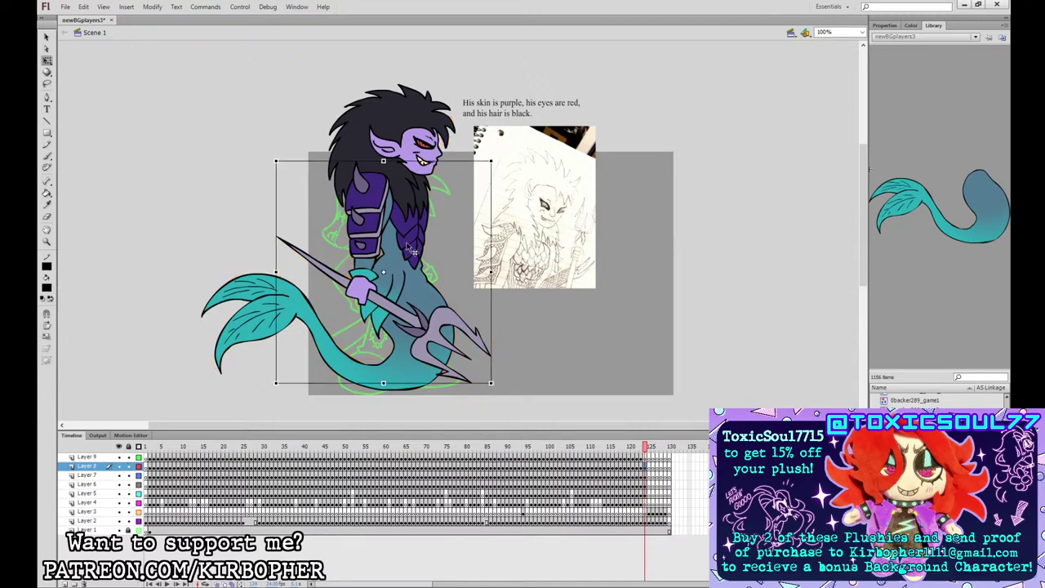
- Move the transformation points of the merman's arm, head, torso and tail symbols to their joints
left_click(419, 145)
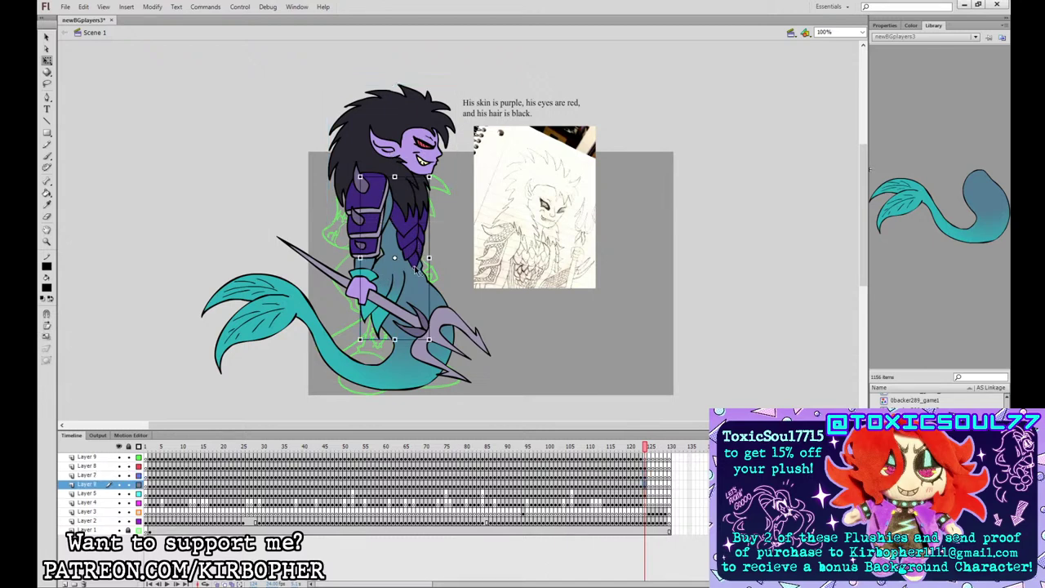
left_click(354, 334)
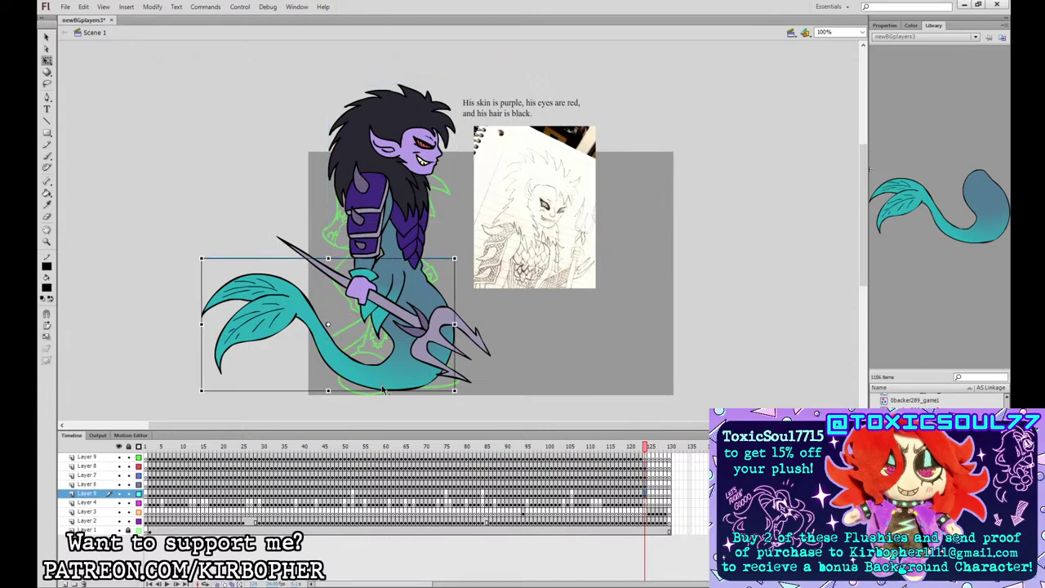
- Copy the merman's frames on Layers 5 to 8 and paste them into a new symbol named 0backer291_game_SPRITE
left_click_drag(645, 467, 645, 492)
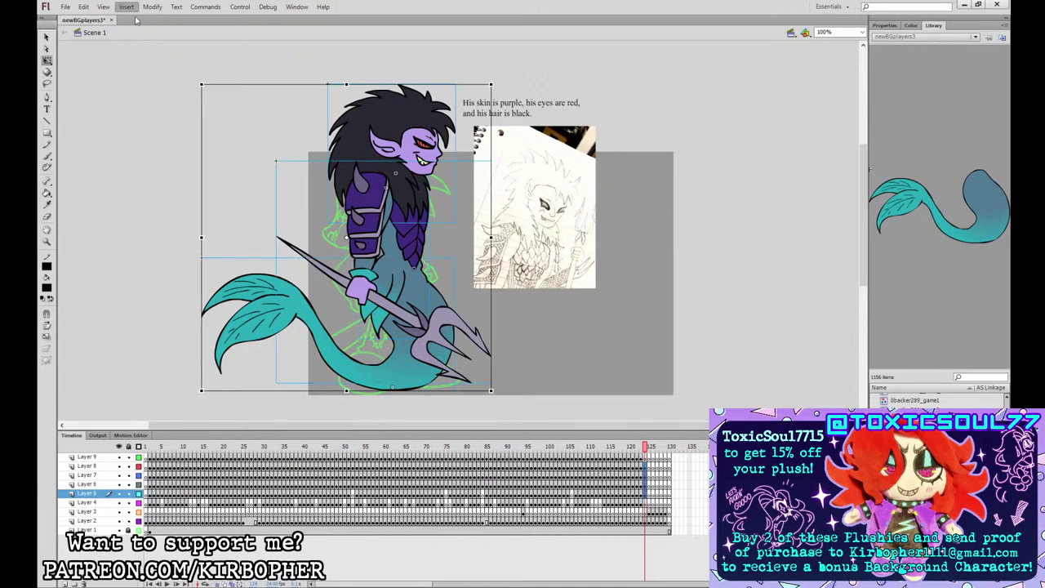
key("Return")
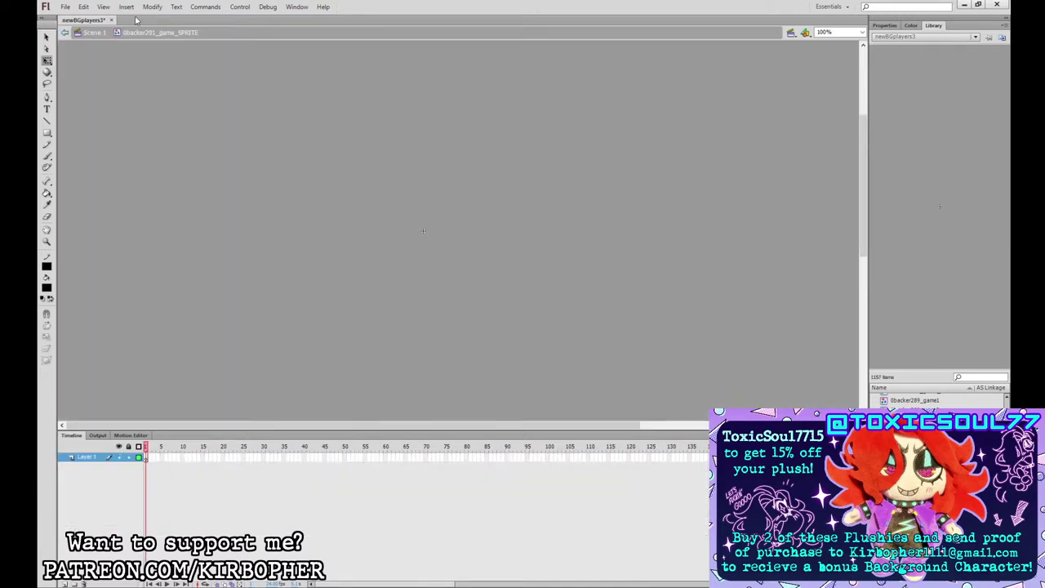
right_click(148, 459)
left_click(214, 336)
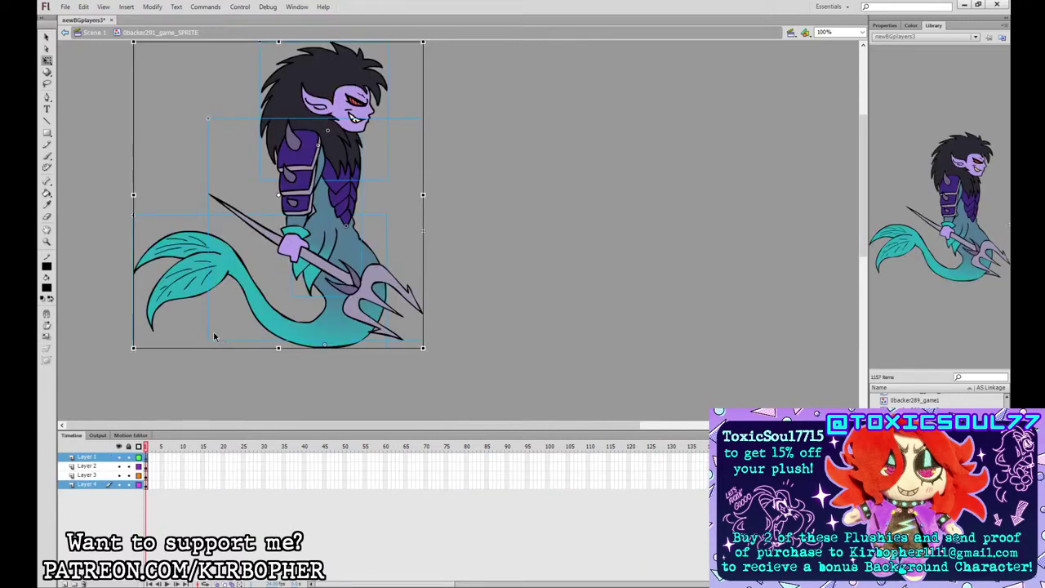
- Extend all four sprite layers to frame 55 with keyframes there and add keyframes at frame 27
left_click_drag(364, 461, 365, 484)
key("F5")
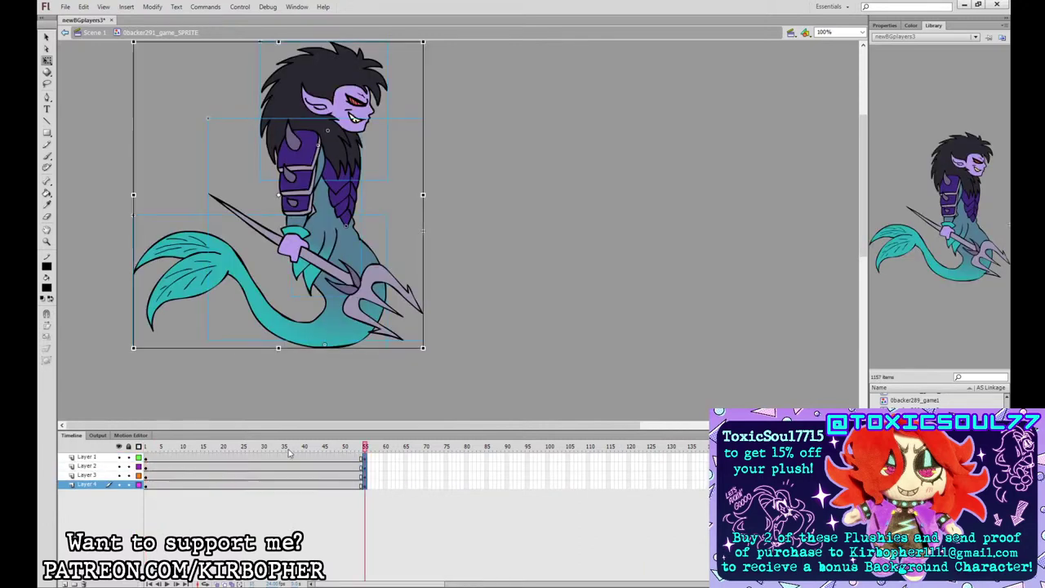
left_click_drag(255, 457, 254, 488)
key("F6")
- At frame 27, rotate the tail, the trident arm and the torso slightly about their transformation points
left_click(419, 268)
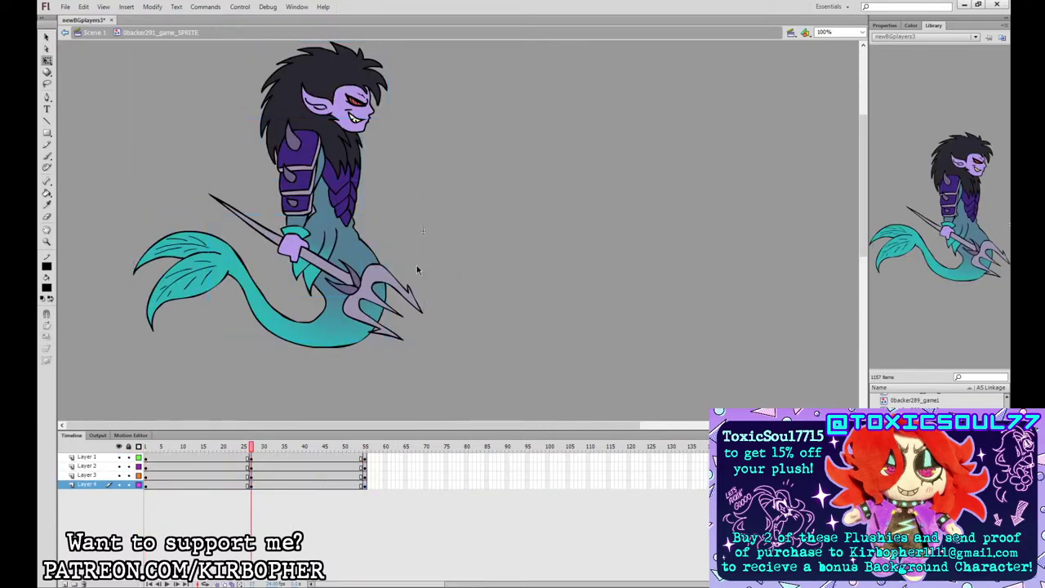
left_click(332, 311)
left_click(393, 259)
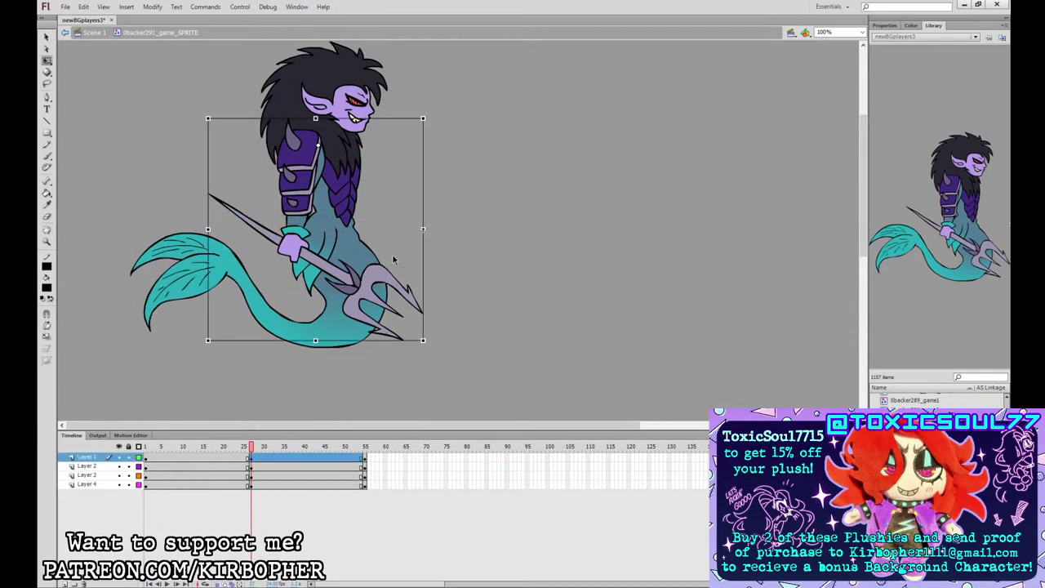
left_click_drag(427, 337, 423, 340)
left_click(356, 184)
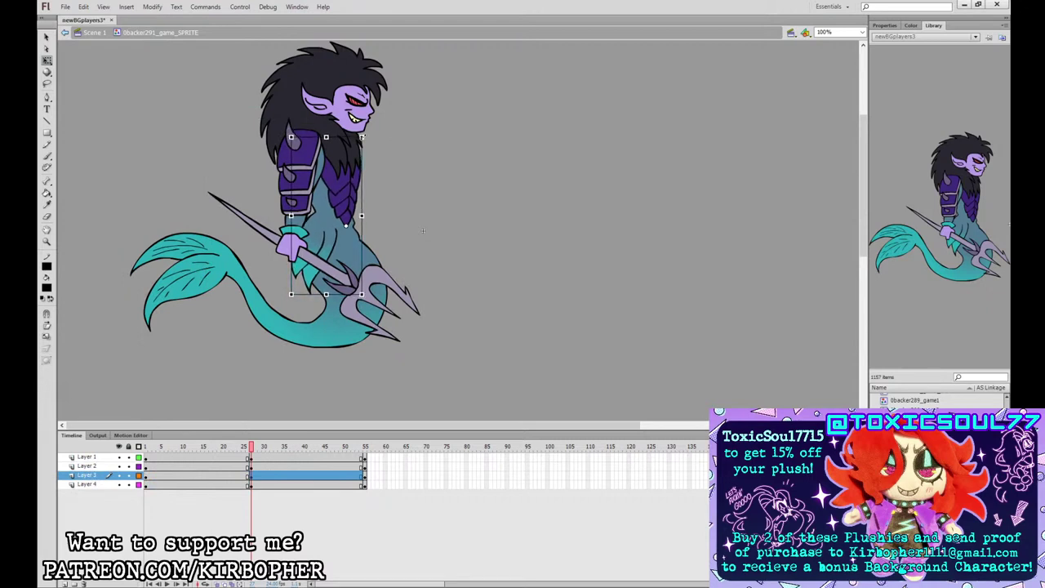
left_click_drag(352, 136, 354, 136)
- Tilt the head slightly at frame 27 and nudge the head and trident arm to follow the torso
left_click(369, 120)
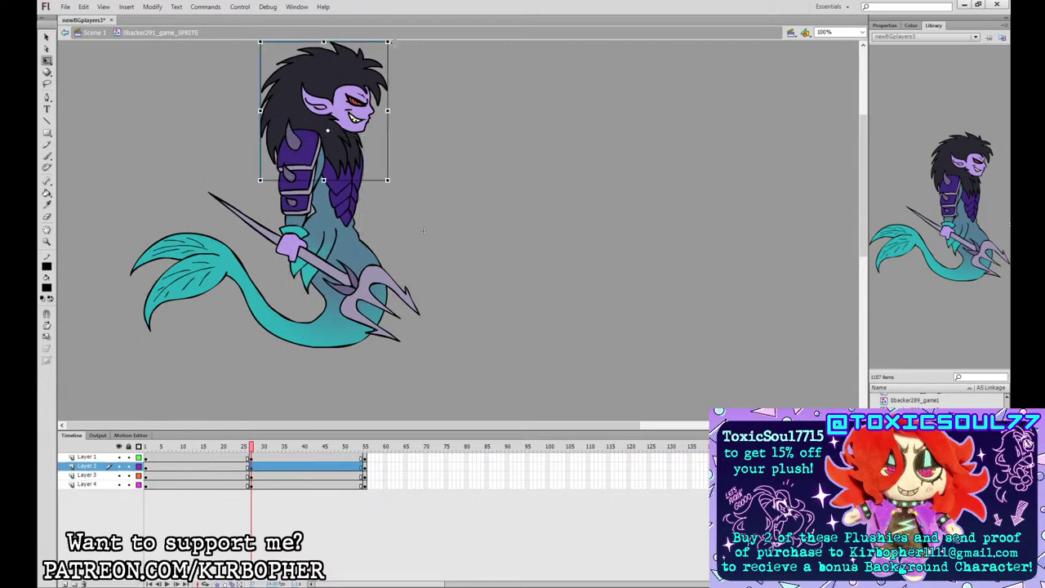
left_click_drag(395, 42, 390, 42)
left_click_drag(355, 89, 357, 91)
left_click_drag(201, 82, 476, 198)
left_click(265, 416)
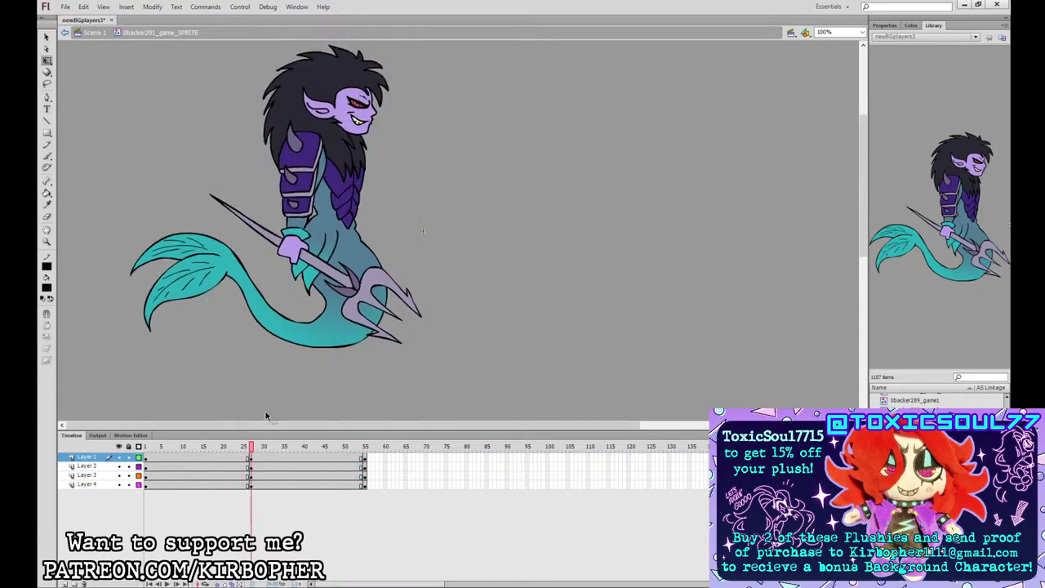
left_click_drag(318, 178, 320, 179)
- Create classic tweens on all four layers between the keyframes at frames 1, 27 and 55
left_click_drag(242, 447, 263, 485)
left_click(259, 447)
left_click(260, 464)
right_click(255, 467)
left_click(315, 226)
- Add keyframes at frames 14 and 41 on all four layers and set the tweens' ease to -100
left_click_drag(197, 459, 198, 489)
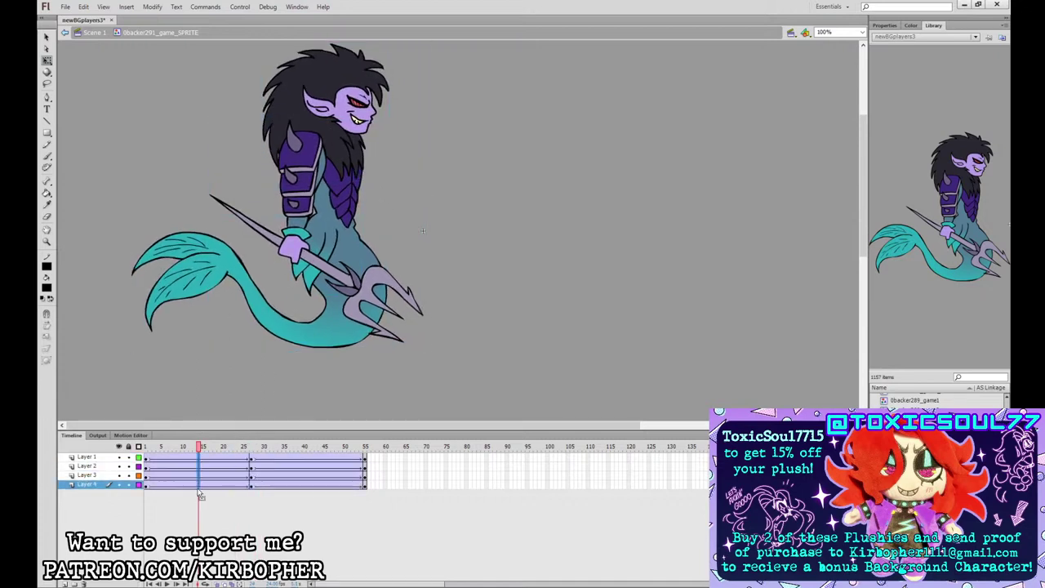
left_click(200, 485)
left_click(310, 485)
left_click_drag(188, 485, 332, 456)
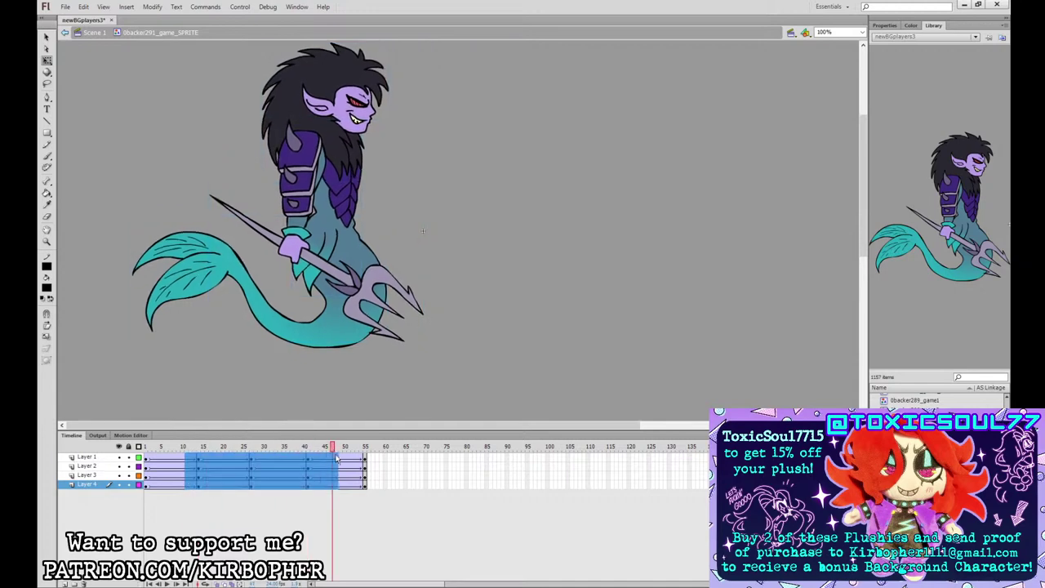
left_click(884, 26)
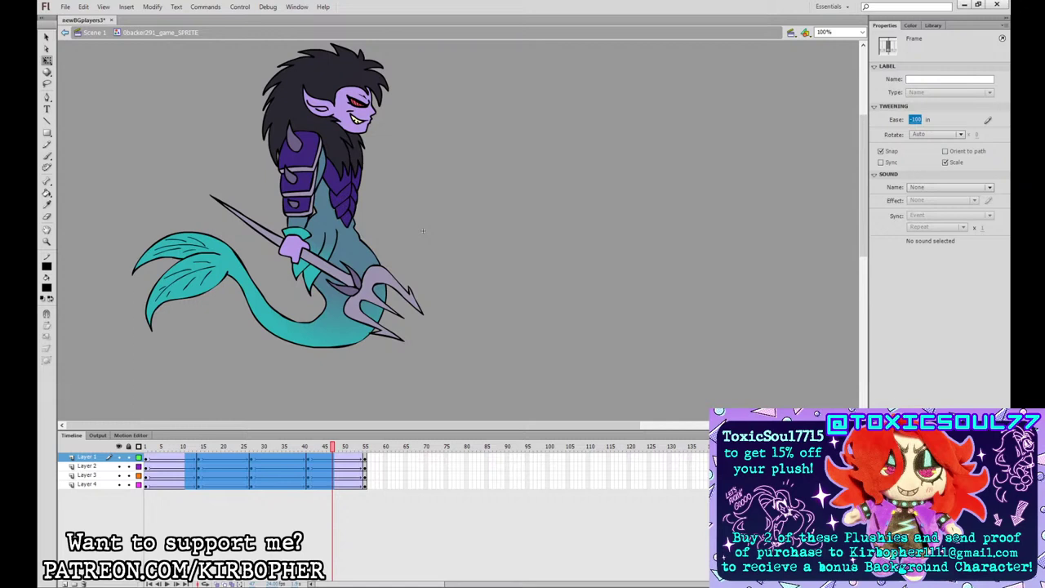
- Set the ease to 100 for the tweens starting at frame 41 and at frame 14 on all four layers
left_click(343, 484)
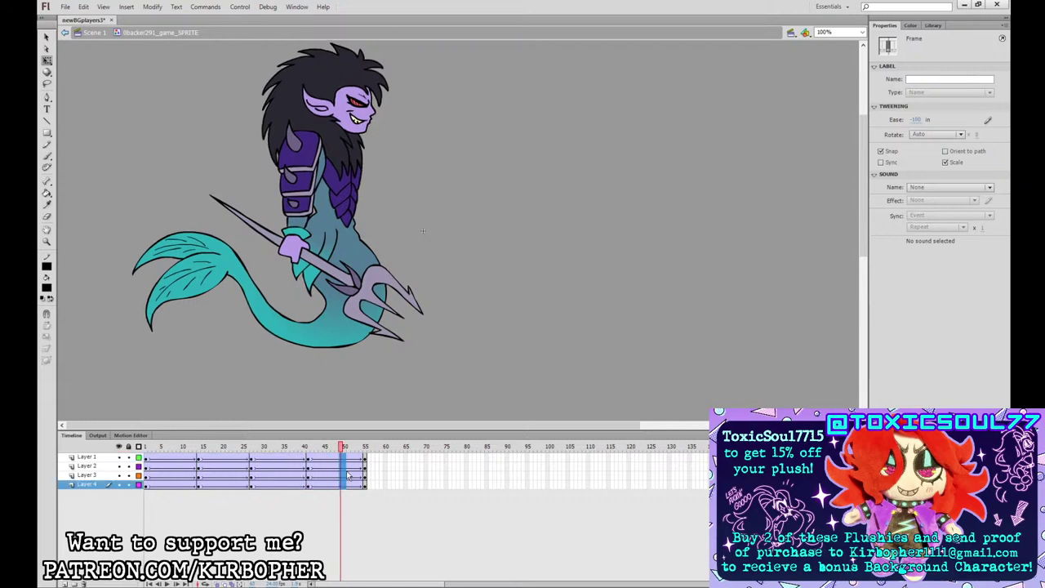
left_click(918, 120)
type("100")
key("Return")
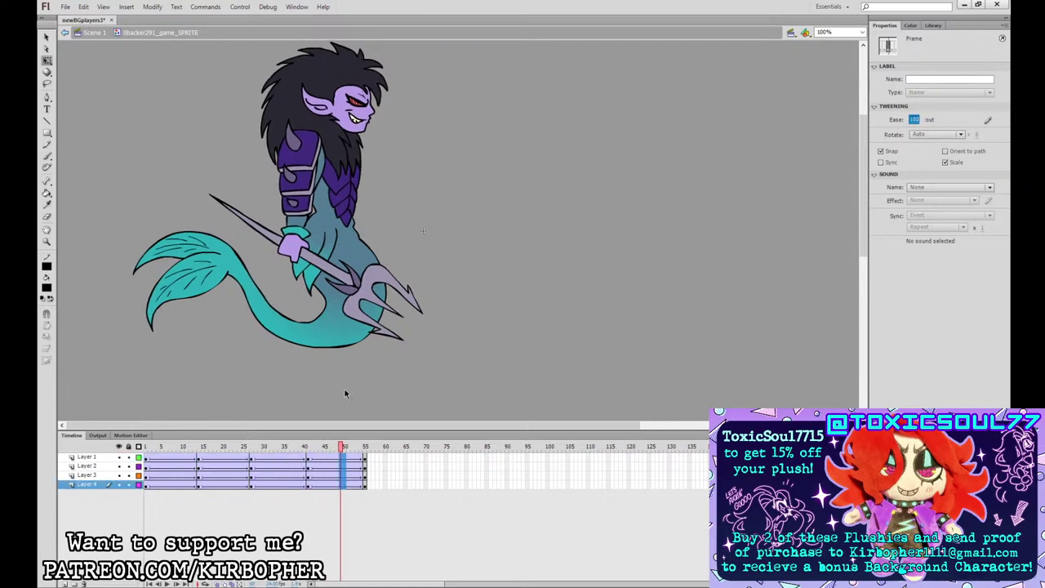
left_click_drag(236, 459, 236, 485)
left_click(916, 120)
type("-100")
key("Return")
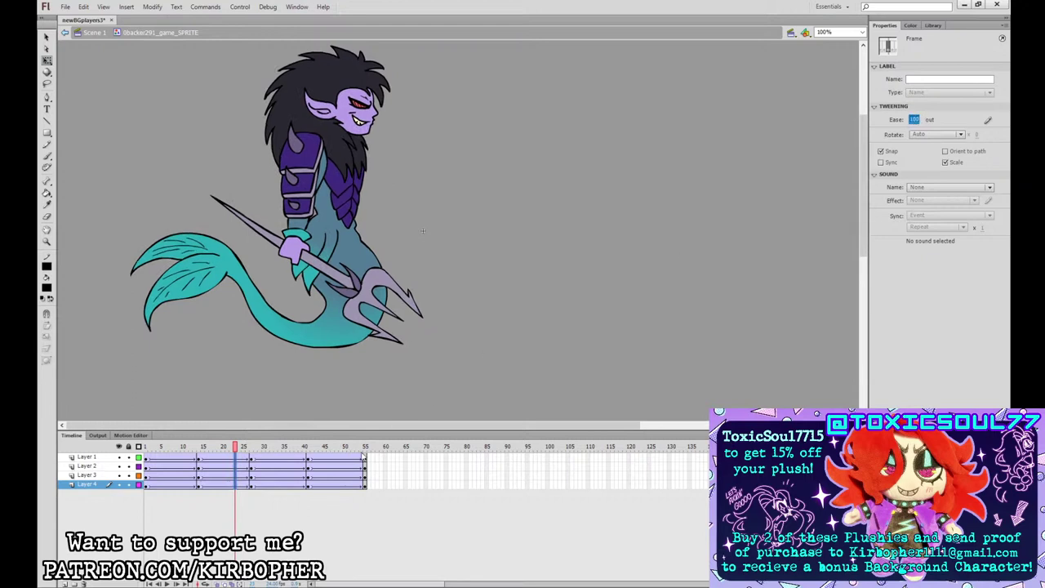
- Convert the tweens on all four layers into frame-by-frame keyframes and clear every second keyframe
mouse_move(362, 458)
left_mouse_down()
mouse_move(147, 486)
mouse_move(159, 458)
mouse_move(176, 485)
mouse_move(185, 458)
mouse_move(205, 488)
mouse_move(220, 459)
mouse_move(229, 487)
mouse_move(263, 473)
mouse_move(353, 490)
mouse_move(369, 484)
mouse_move(361, 460)
left_mouse_up()
key("F6")
left_click(161, 474)
key("shift+F6")
key("shift+F6")
key("shift+F6")
key("shift+F6")
key("shift+F6")
key("shift+F6")
key("shift+F6")
- Remove frame 55 from all four layers and play the merman's idle animation
key("F5")
key("shift+F5")
key("shift+F5")
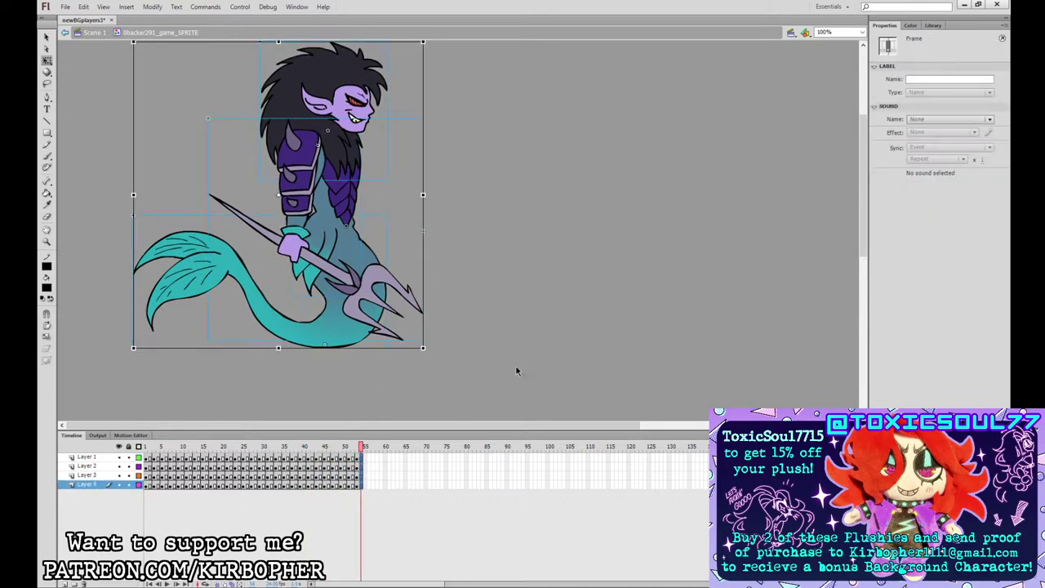
key("Return")
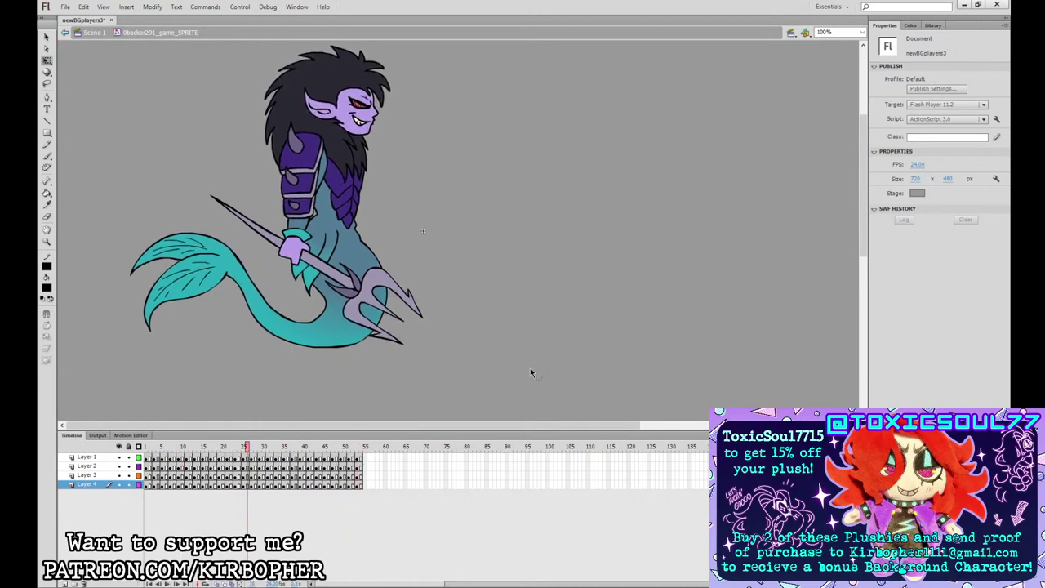
- Return to Scene 1 and copy the red-and-black ninja sprite from frame 123 on Layer 9 into frame 124
double_click(530, 370)
left_click(641, 460)
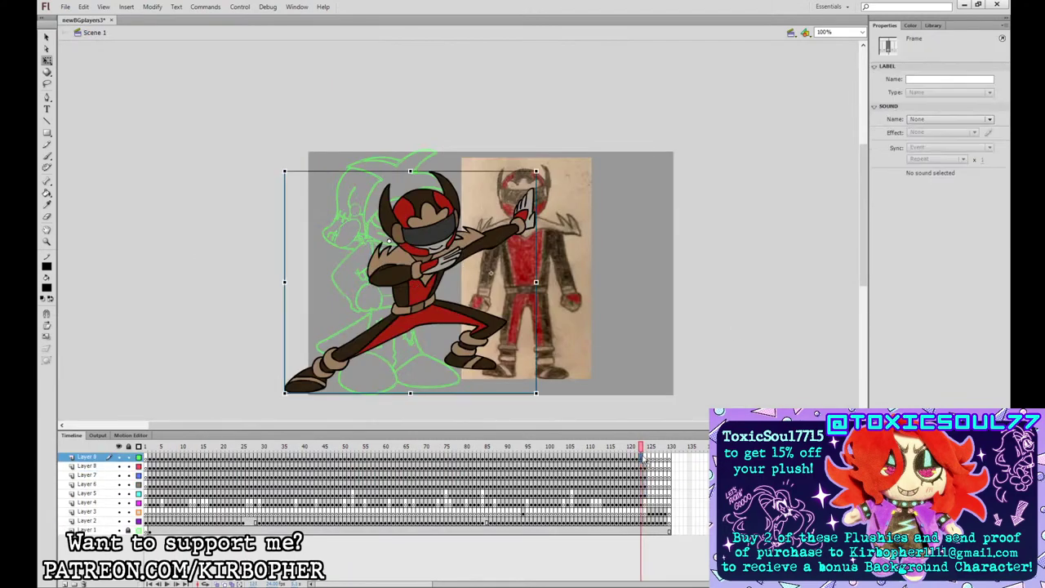
left_click(645, 460)
left_click(457, 288)
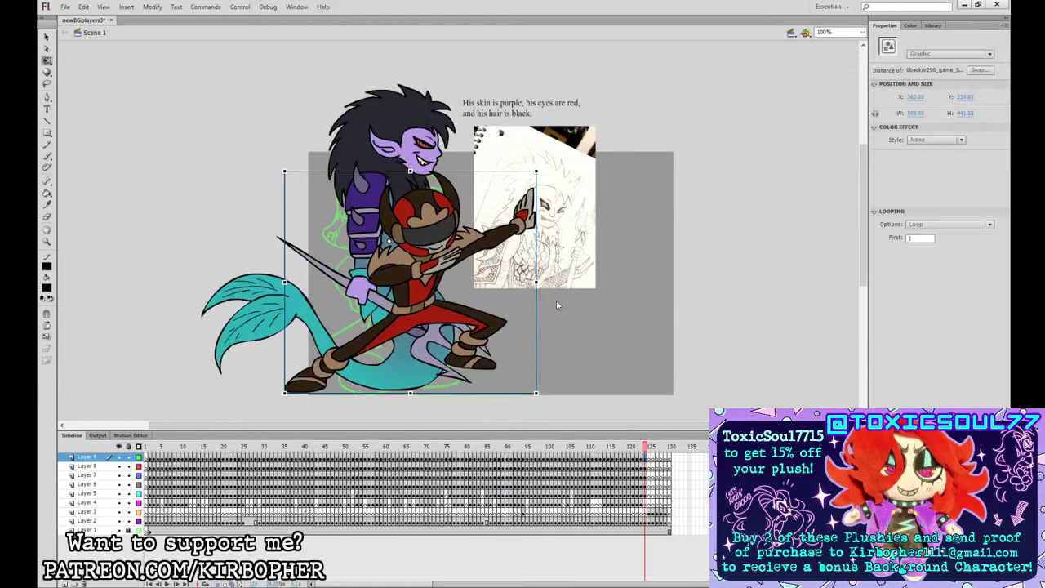
- Select frame 125 on Layer 8 for drawing beside the red-haired reference and get the Brush tool ready
key("ctrl+z")
left_click(650, 503)
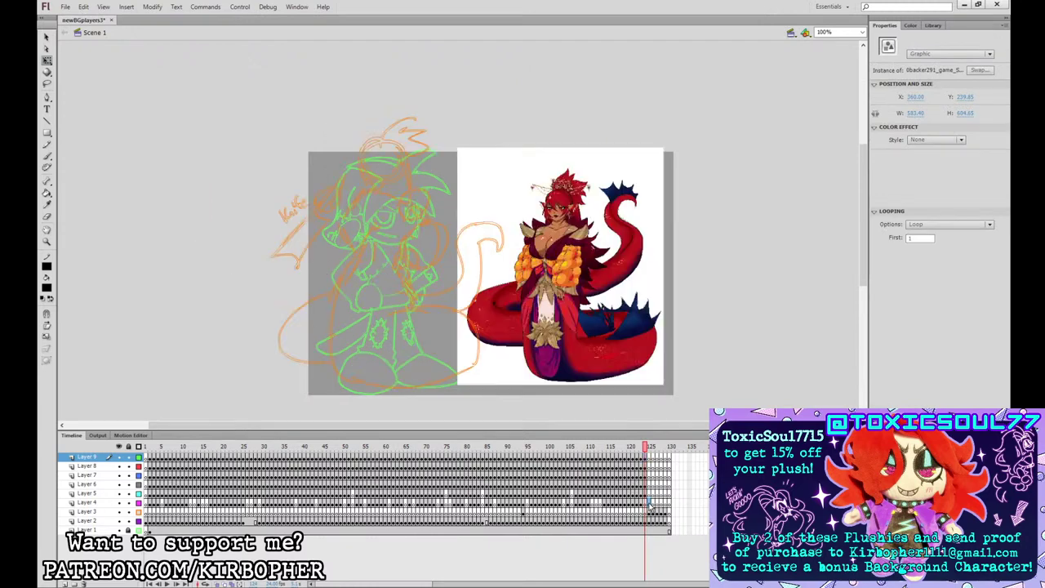
left_click(651, 504)
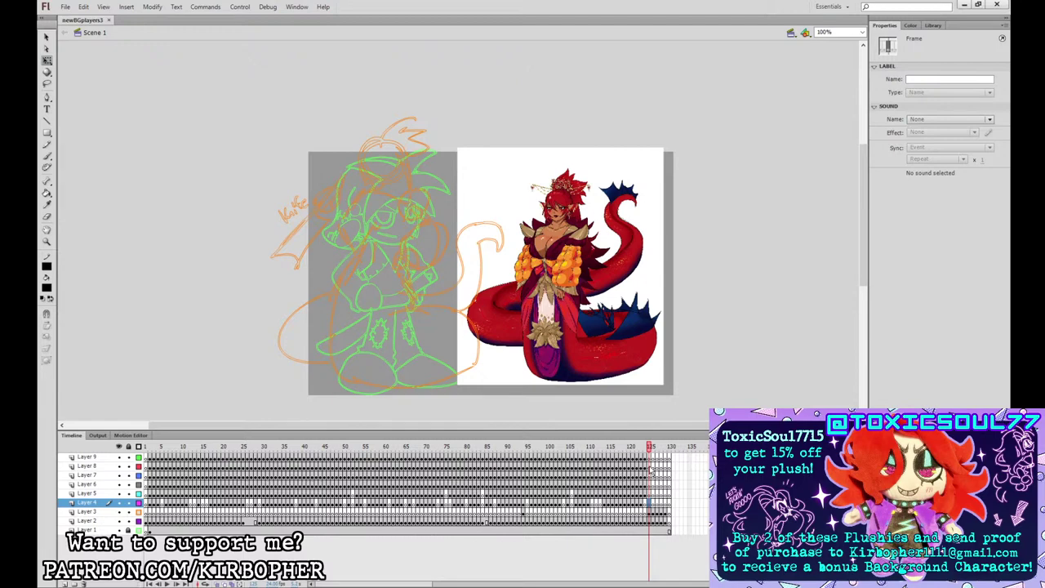
left_click(651, 467)
left_click(682, 263)
key("ctrl+=")
left_click_drag(712, 222, 784, 372)
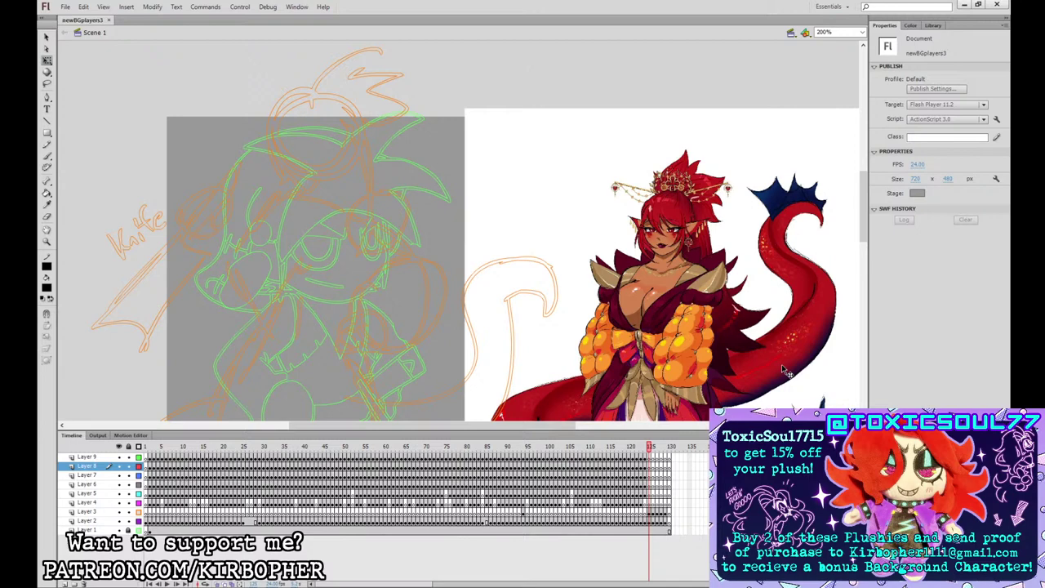
left_click(46, 155)
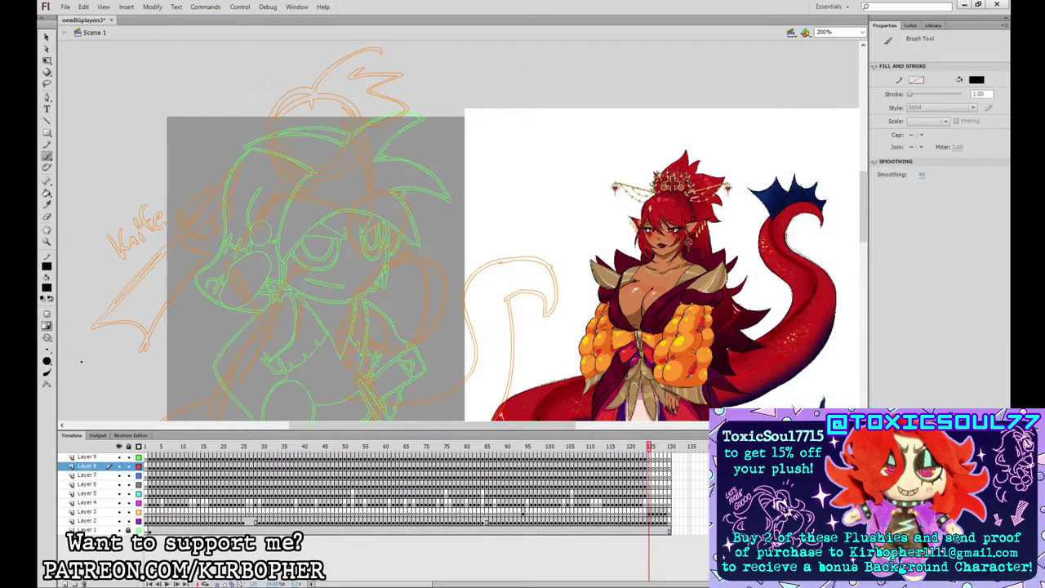
- Brush the jagged front bangs and the side locks right of the face in black, following the orange sketch
left_click_drag(651, 447, 670, 448)
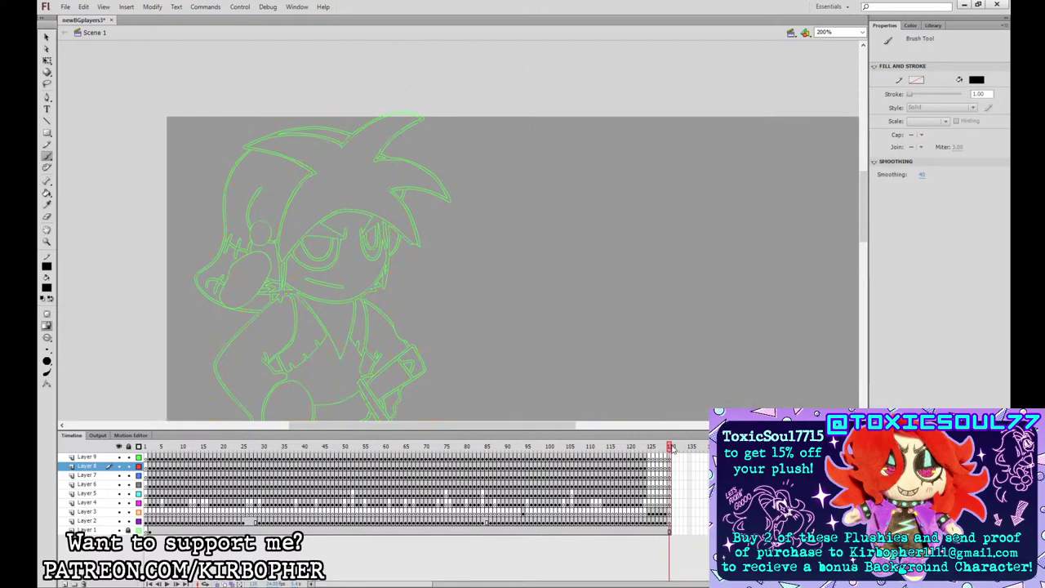
left_click(649, 446)
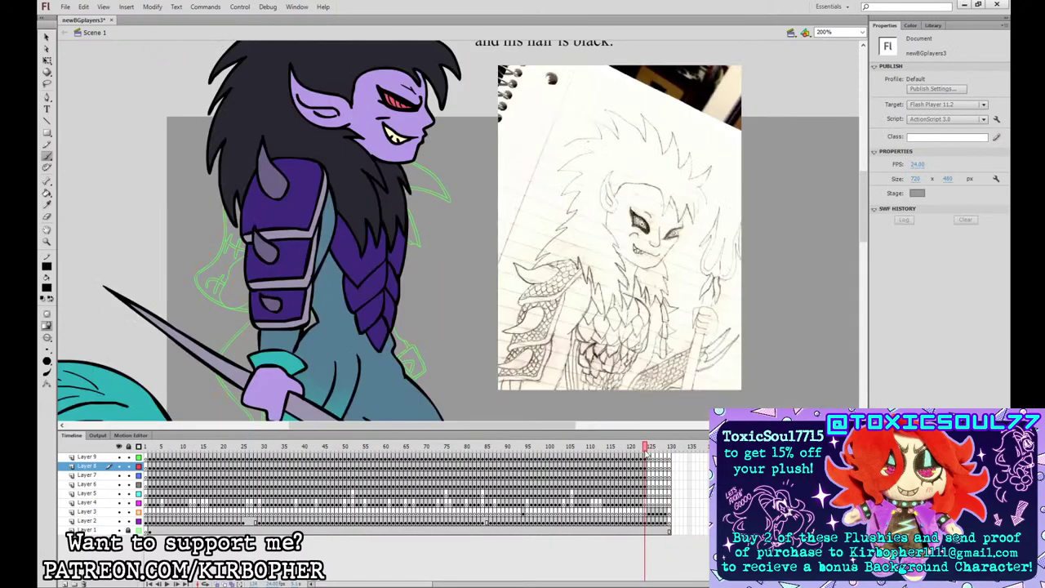
left_click(651, 446)
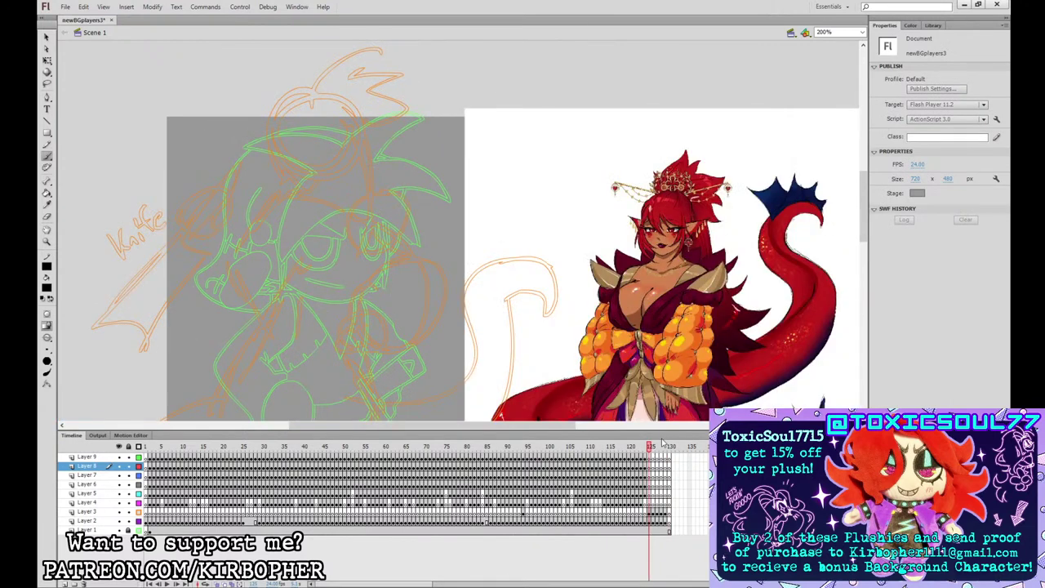
key("q")
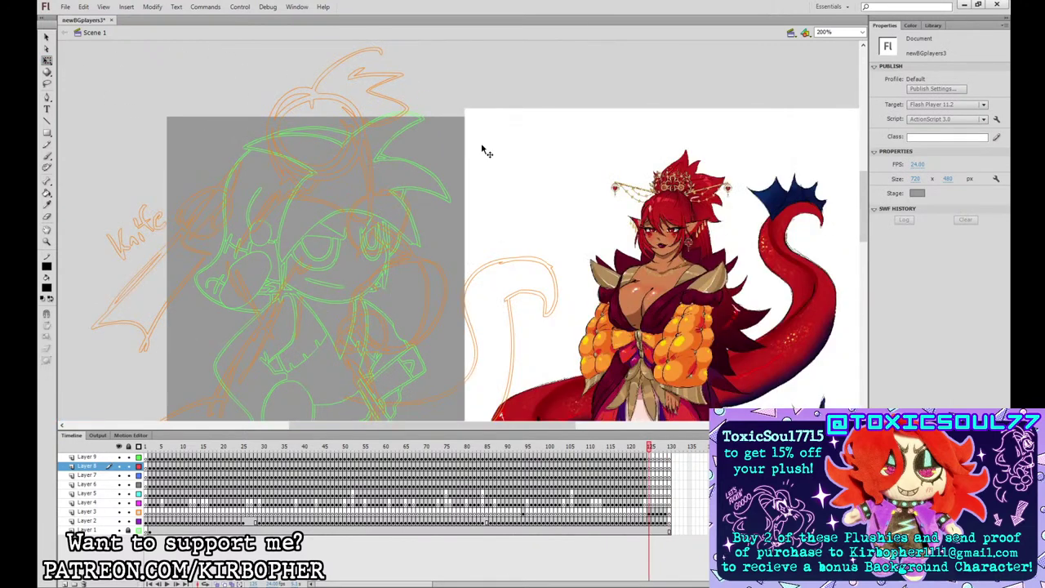
left_click_drag(477, 184, 506, 203)
left_click(46, 155)
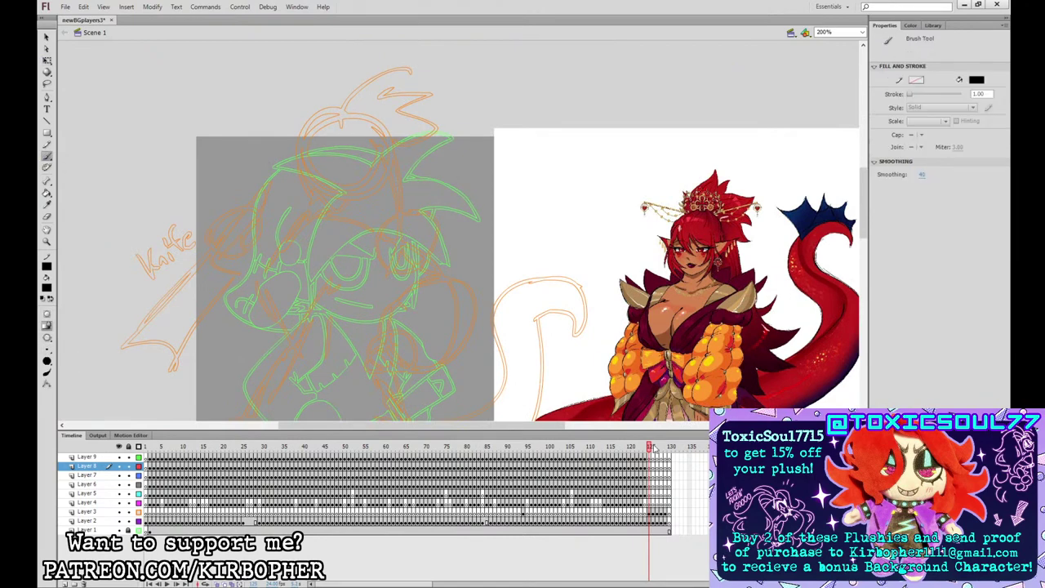
left_click(651, 466)
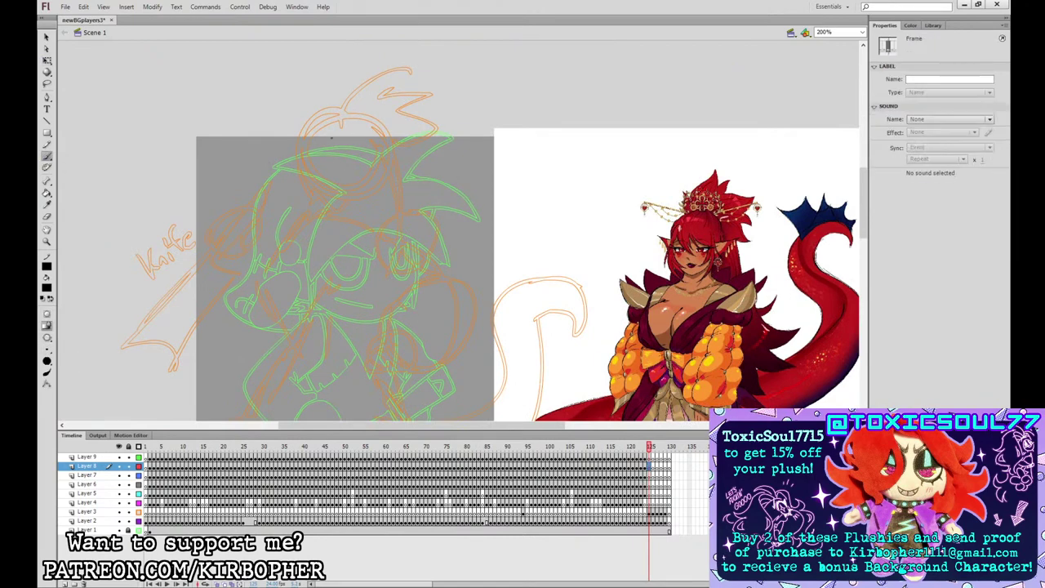
mouse_move(307, 121)
left_mouse_down()
mouse_move(298, 171)
mouse_move(329, 162)
mouse_move(356, 178)
mouse_move(344, 135)
mouse_move(364, 155)
mouse_move(371, 148)
mouse_move(353, 208)
mouse_move(374, 243)
mouse_move(400, 217)
mouse_move(381, 148)
left_mouse_up()
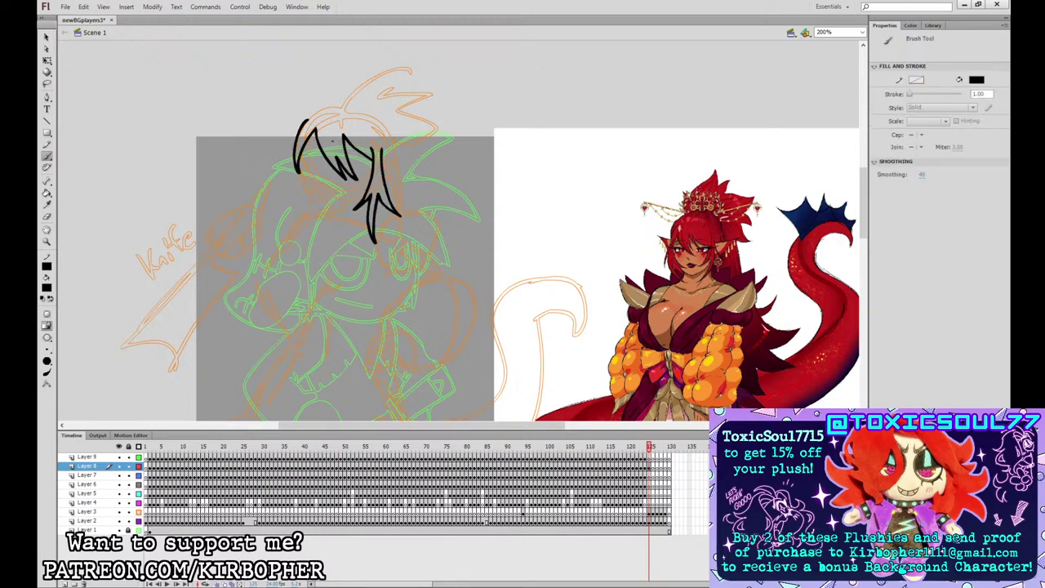
- Draw the hair locks left of the face, the chin outline, the nose and the open smiling mouth
mouse_move(297, 159)
left_mouse_down()
mouse_move(294, 184)
mouse_move(329, 223)
mouse_move(301, 153)
mouse_move(289, 184)
mouse_move(299, 214)
mouse_move(306, 145)
left_mouse_up()
key("ctrl+z")
mouse_move(309, 196)
left_mouse_down()
mouse_move(339, 215)
mouse_move(322, 211)
mouse_move(368, 204)
mouse_move(325, 201)
left_mouse_up()
key("ctrl+z")
key("ctrl+z")
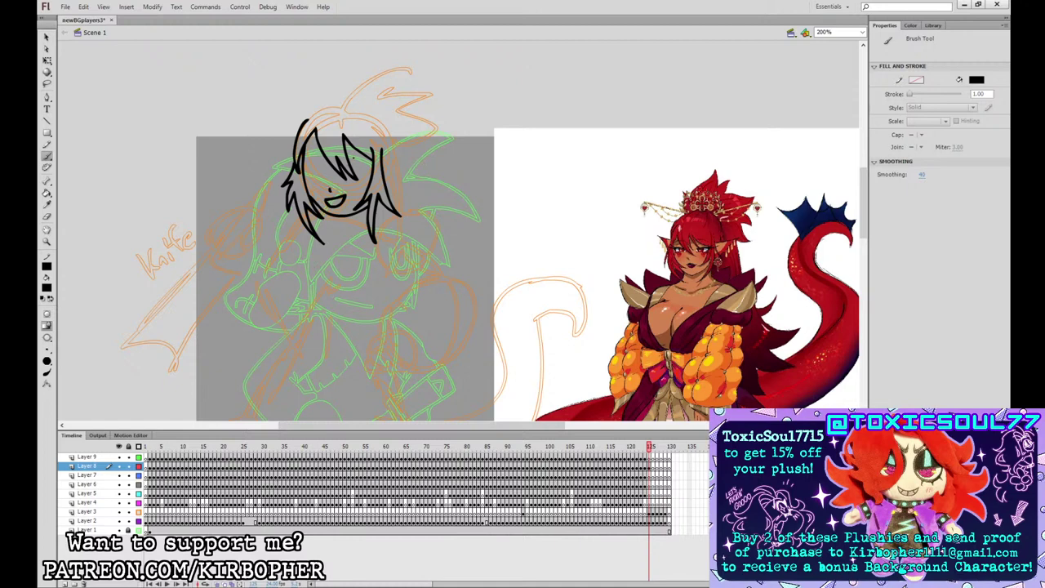
- Draw a pointed ear outline on each side of the character's head
left_click_drag(474, 174, 457, 199)
left_click_drag(364, 188, 419, 175)
mouse_move(419, 175)
left_mouse_down()
mouse_move(406, 196)
mouse_move(369, 212)
mouse_move(402, 178)
mouse_move(369, 212)
left_mouse_up()
key("ctrl+z")
mouse_move(276, 175)
left_mouse_down()
mouse_move(252, 158)
mouse_move(269, 197)
left_mouse_up()
key("ctrl+z")
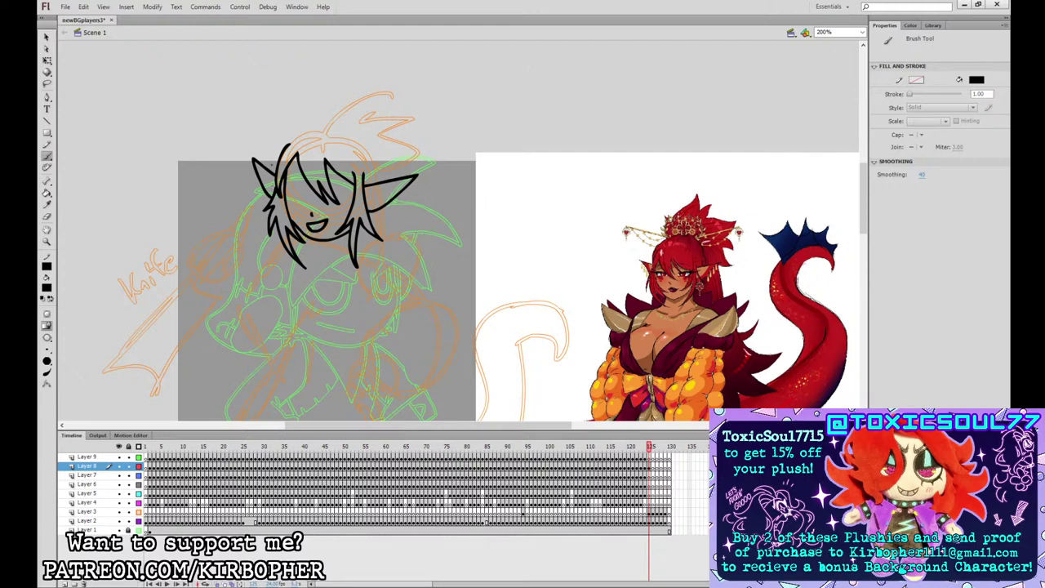
- Add inner lines to both pointed ears and outline the rounded top of the hair
left_click_drag(264, 170, 272, 191)
mouse_move(367, 201)
left_mouse_down()
mouse_move(373, 212)
mouse_move(394, 184)
left_mouse_up()
key("ctrl+z")
mouse_move(379, 181)
left_mouse_down()
mouse_move(360, 138)
mouse_move(315, 125)
mouse_move(287, 150)
mouse_move(361, 138)
mouse_move(302, 122)
mouse_move(266, 167)
mouse_move(275, 145)
mouse_move(277, 174)
left_mouse_up()
key("ctrl+z")
key("ctrl+z")
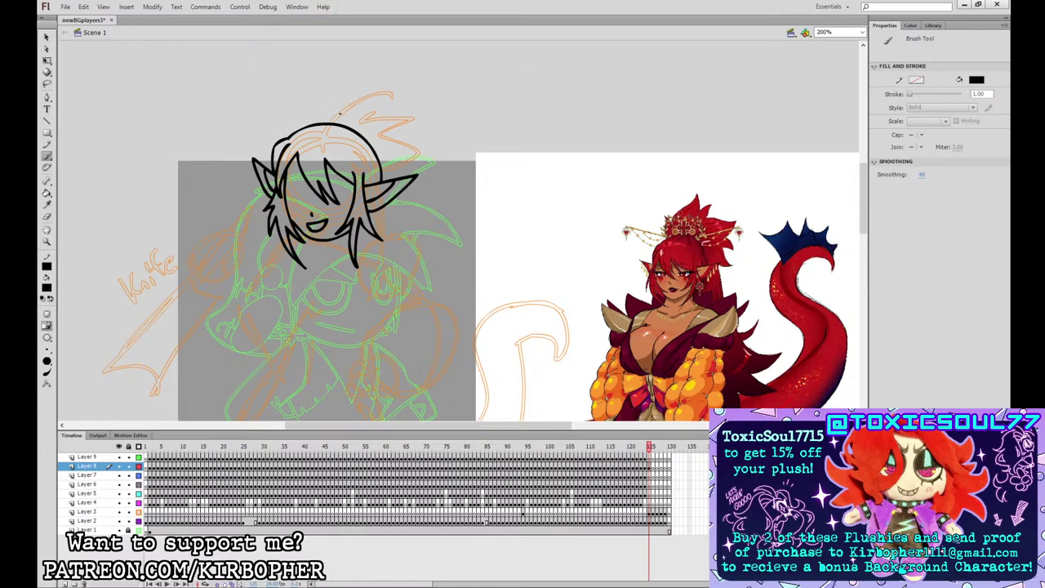
- Draw a headpiece on top of the hair with a flower ornament between two curved horns
mouse_move(333, 116)
left_mouse_down()
mouse_move(352, 113)
mouse_move(334, 123)
mouse_move(349, 117)
mouse_move(338, 109)
mouse_move(336, 122)
left_mouse_up()
key("ctrl+z")
key("ctrl+z")
key("ctrl+z")
key("ctrl+z")
mouse_move(360, 100)
left_mouse_down()
mouse_move(364, 135)
mouse_move(334, 98)
mouse_move(316, 125)
mouse_move(334, 96)
mouse_move(316, 124)
left_mouse_up()
key("ctrl+z")
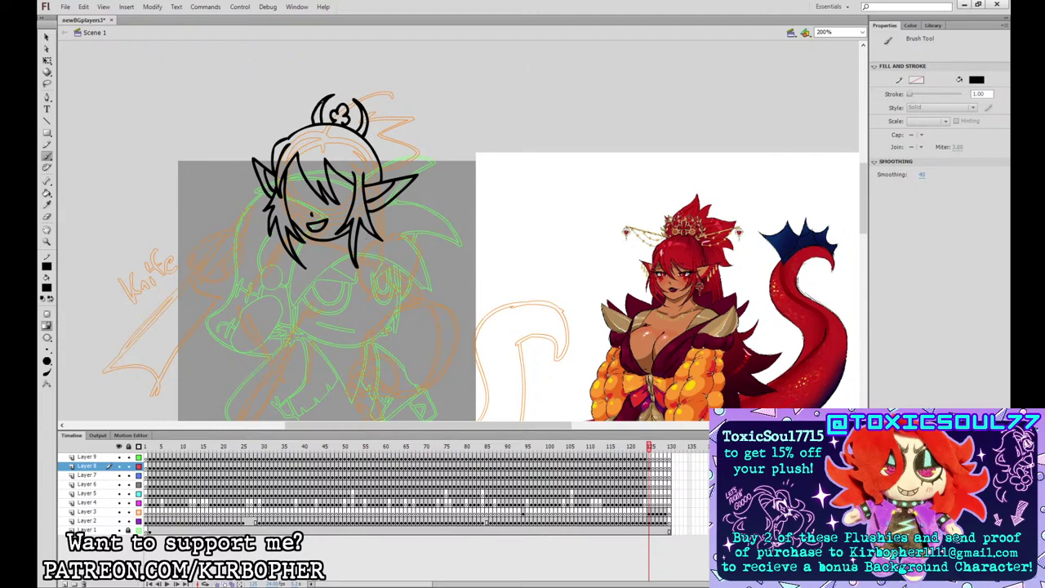
- Draw two long hairpins extending outward from the headpiece, each ending in a round bead with a short pendant
mouse_move(310, 123)
left_mouse_down()
mouse_move(243, 88)
mouse_move(302, 127)
left_mouse_up()
left_click_drag(365, 137, 444, 135)
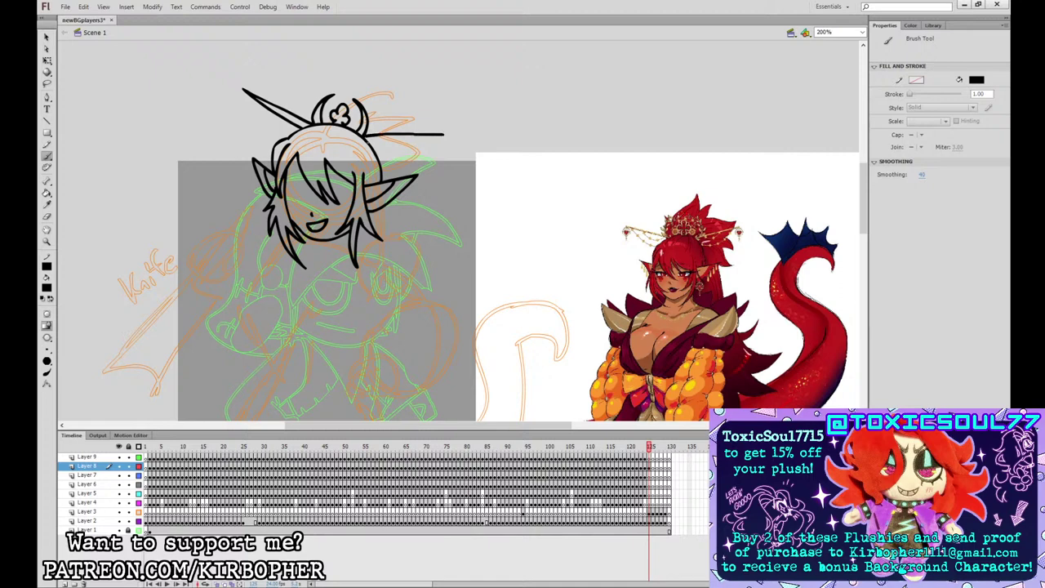
left_click_drag(367, 142, 443, 135)
left_click_drag(440, 136, 439, 137)
left_click_drag(241, 103, 240, 113)
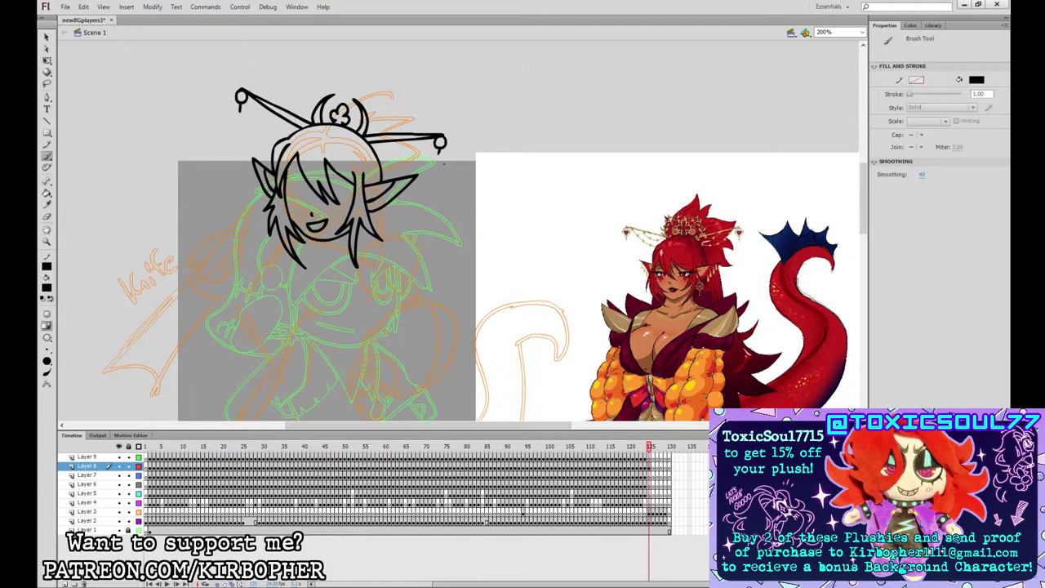
- Select the outer part of the left hairpin and shift it slightly toward the head
key("q")
left_click_drag(206, 66, 299, 129)
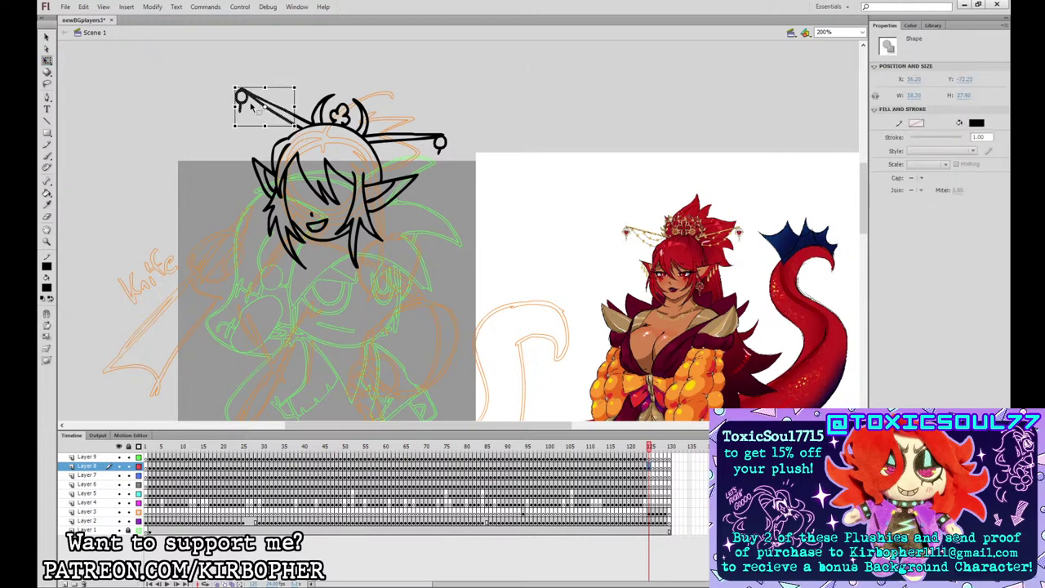
left_click(257, 73)
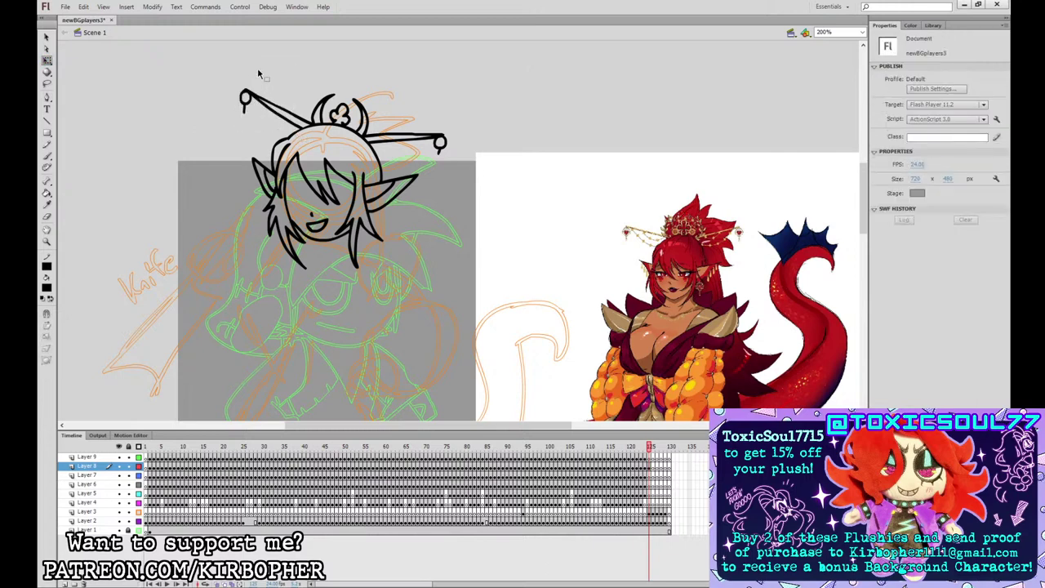
- Brush curved hanging chains beneath both hairpins
left_click(47, 155)
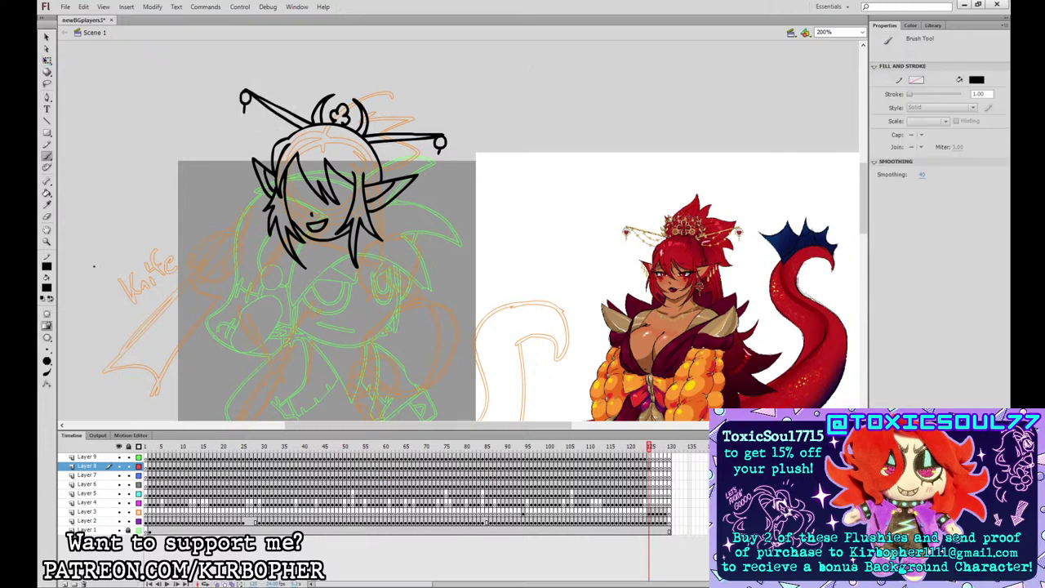
left_click_drag(267, 109, 293, 129)
left_click_drag(253, 100, 284, 139)
mouse_move(380, 140)
left_mouse_down()
mouse_move(426, 154)
mouse_move(401, 165)
mouse_move(433, 160)
left_mouse_up()
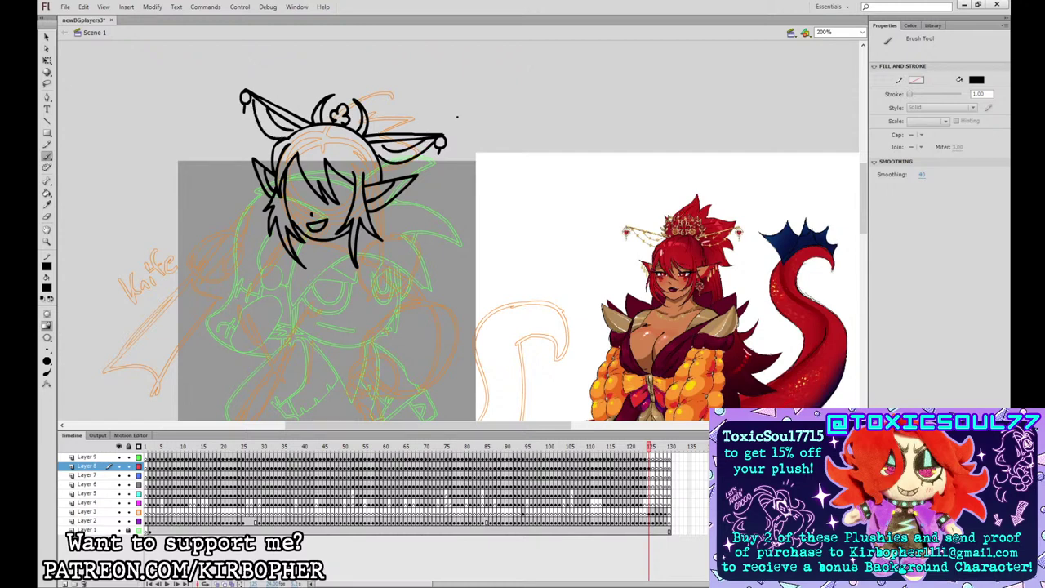
- Add a row of small beads above the flower ornament and branching prongs to the headpiece's two horns
left_click_drag(339, 93, 346, 99)
key("ctrl+z")
key("ctrl+z")
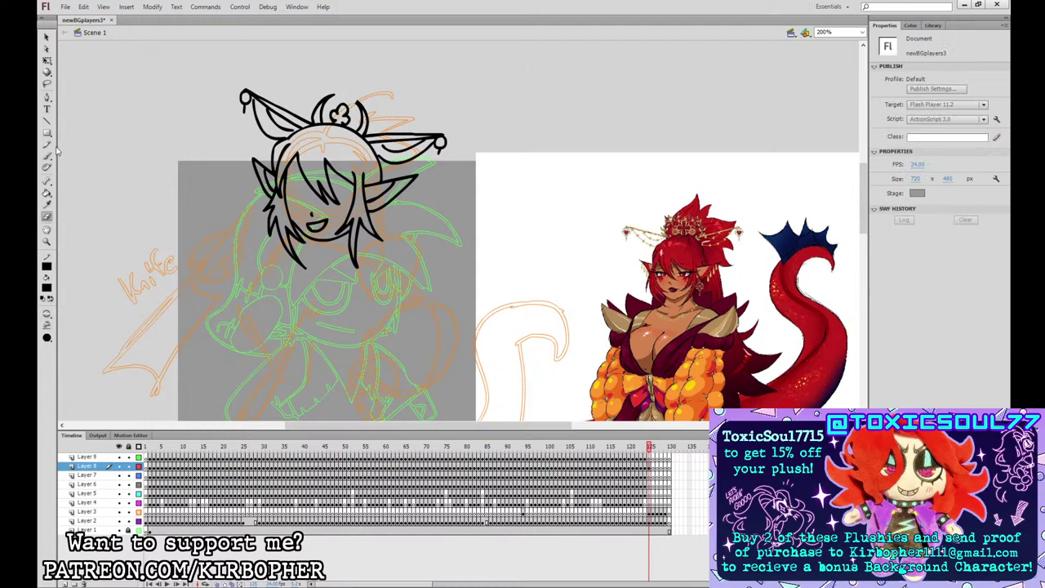
mouse_move(342, 94)
left_mouse_down()
mouse_move(354, 106)
mouse_move(312, 106)
mouse_move(309, 119)
mouse_move(330, 86)
left_mouse_up()
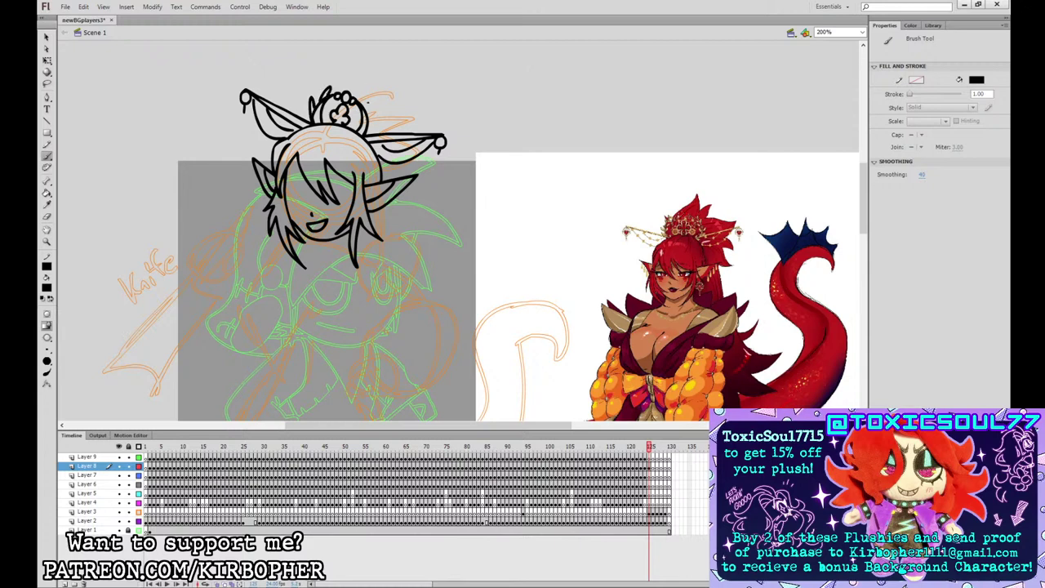
left_click_drag(365, 133, 375, 113)
key("ctrl+z")
- Draw rows of small drop earrings along both ears and a round earring beneath the right ear
mouse_move(387, 202)
left_mouse_down()
mouse_move(396, 206)
mouse_move(415, 181)
left_mouse_up()
key("ctrl+z")
key("ctrl+z")
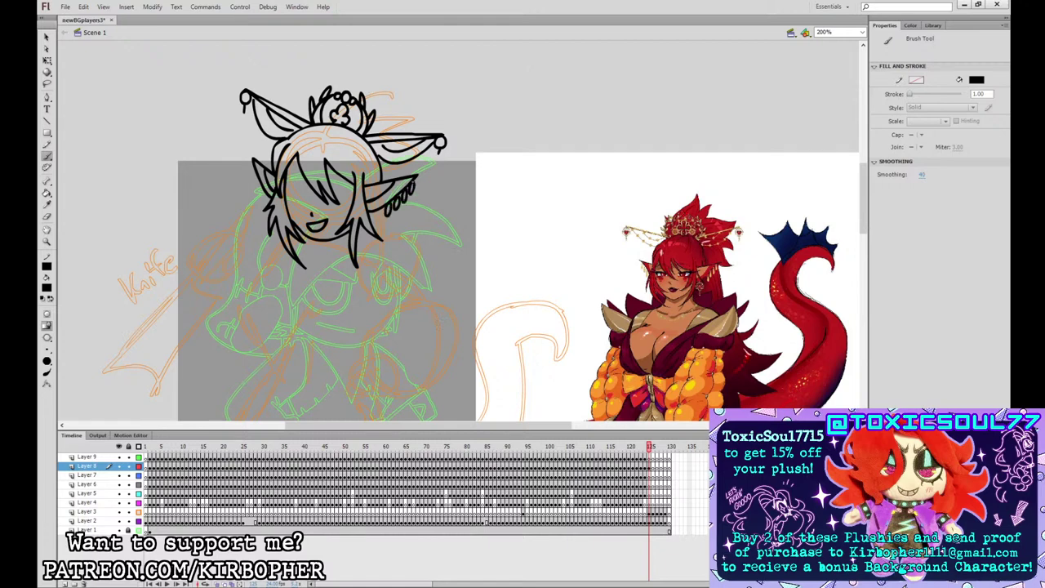
mouse_move(254, 168)
left_mouse_down()
mouse_move(252, 178)
mouse_move(254, 169)
left_mouse_up()
left_click_drag(256, 175, 268, 204)
key("ctrl+z")
key("ctrl+z")
key("ctrl+z")
key("ctrl+z")
left_click_drag(377, 211, 373, 226)
- Sample the red of the reference's hair ornament and fill the hairpin beads, flower, crown beads and round earring with it
left_click(47, 204)
left_click(629, 235)
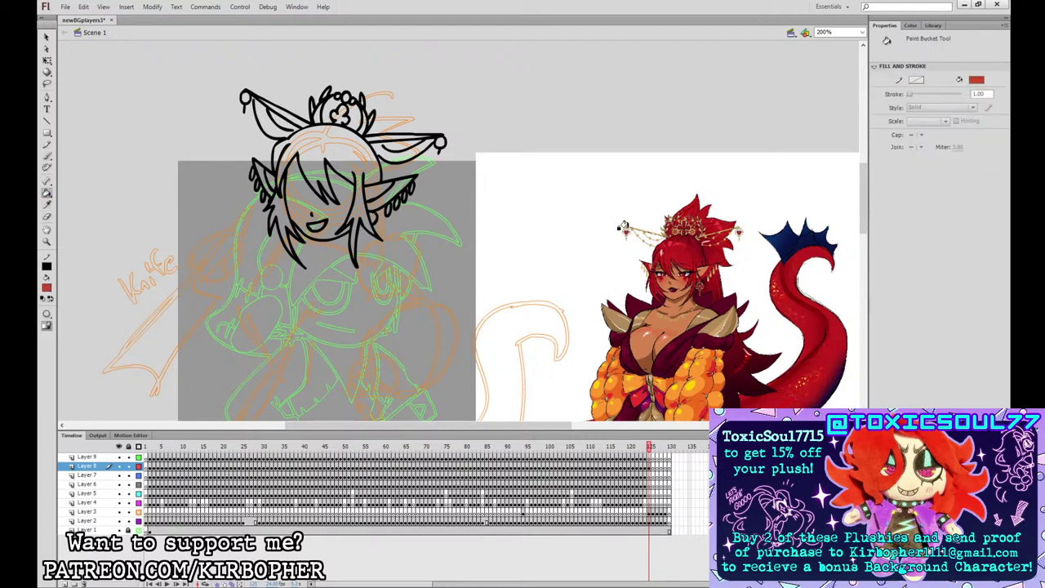
left_click(245, 99)
left_click(437, 144)
left_click(374, 216)
left_click(336, 116)
left_click(337, 97)
left_click(345, 97)
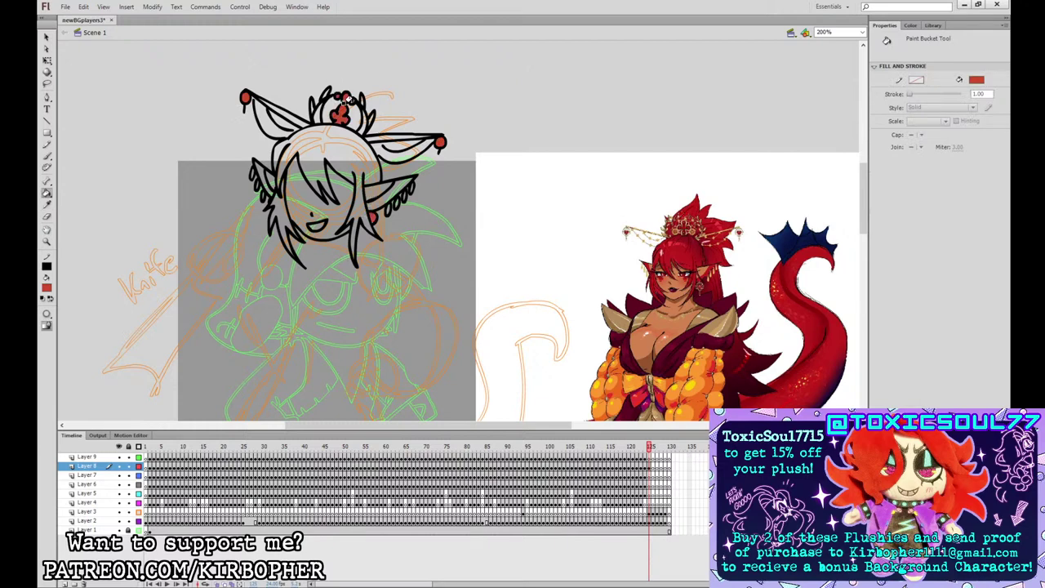
left_click(353, 102)
- Sample the gold from the reference's headdress and fill the hairpins and the headpiece's branching horns with it
left_click(46, 289)
left_click(725, 227, "alt")
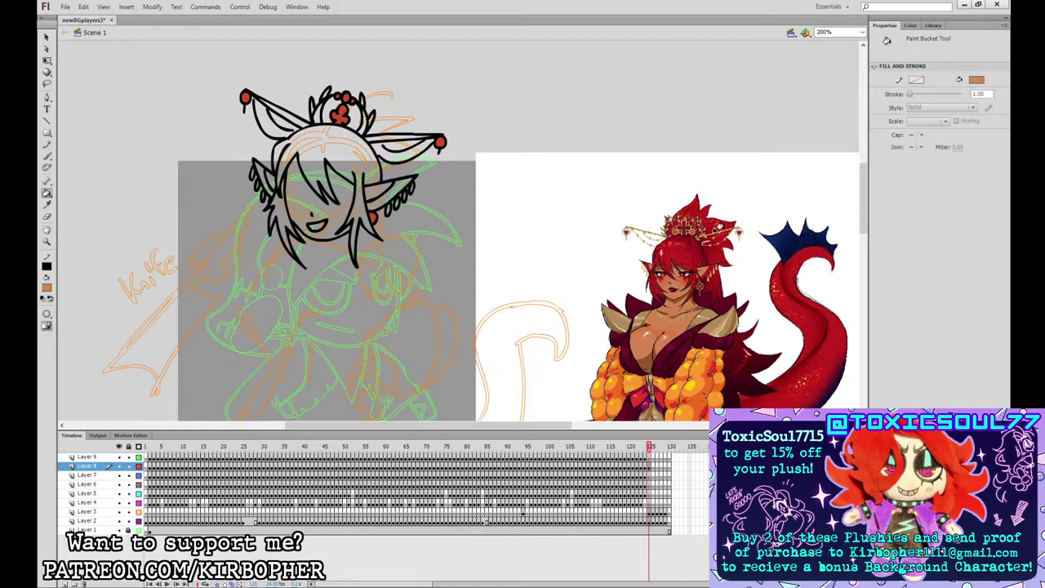
left_click(279, 106)
left_click(312, 108)
left_click(360, 123)
left_click(377, 135)
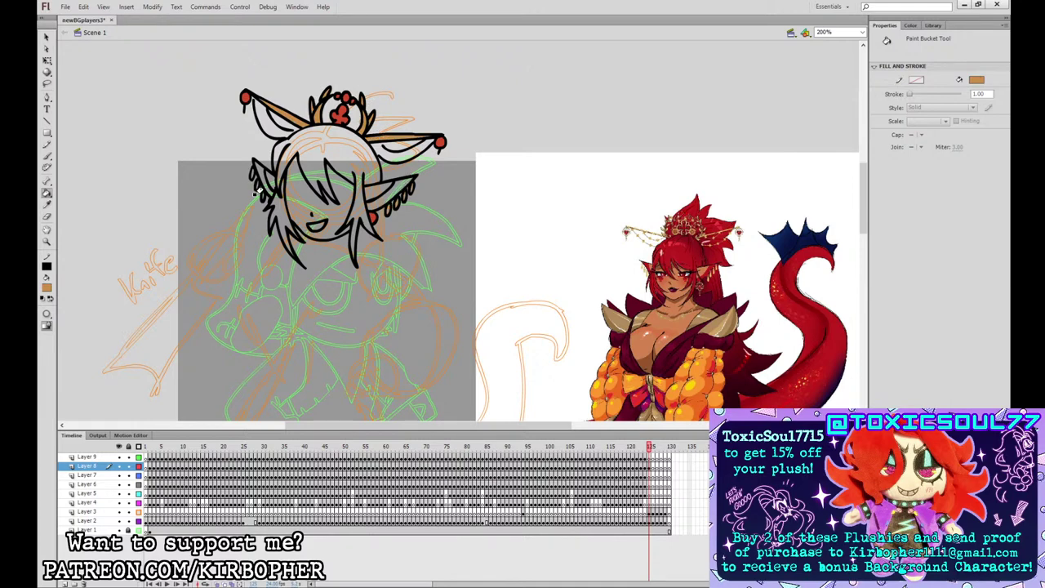
- Sample the deep red of the reference's hair and fill the hair, side locks and inner ear areas with it
left_click(49, 288)
left_click(685, 254)
left_click(331, 157)
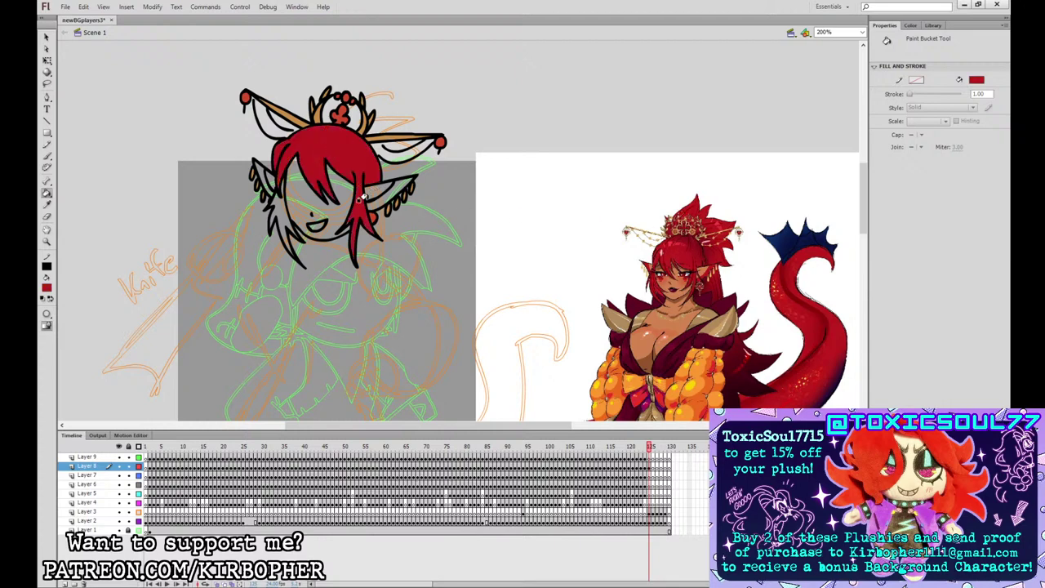
left_click(275, 189)
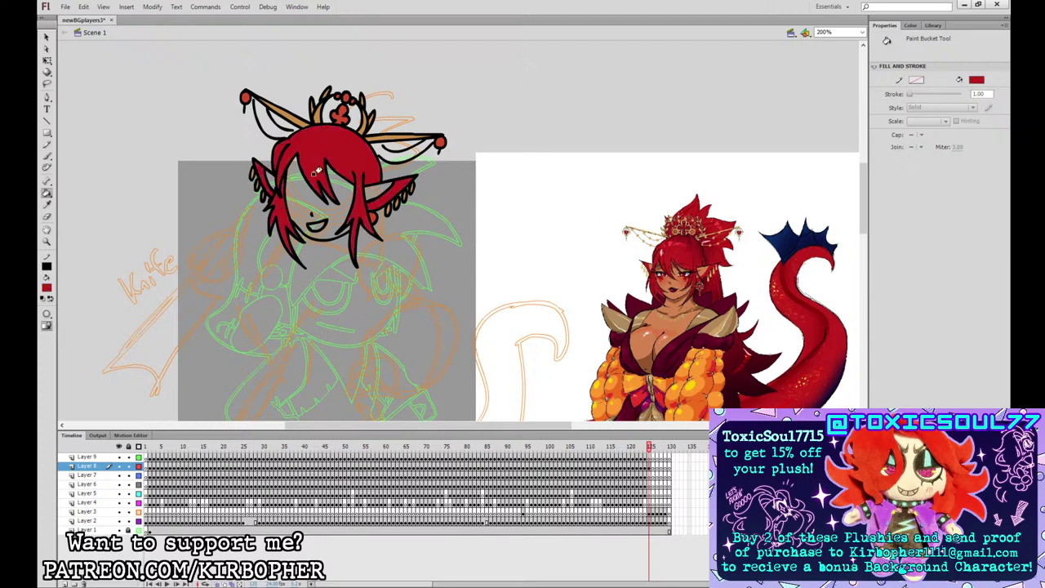
- Brush the character's narrowed eyes, brow details and small marks beneath the eyes in black
left_click(51, 287)
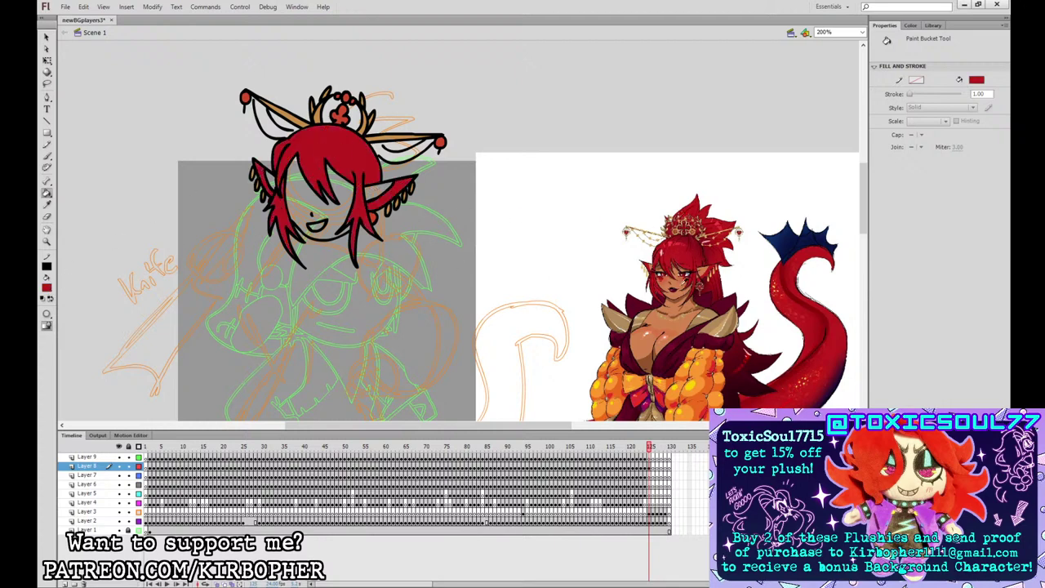
left_click(64, 347)
left_click(46, 156)
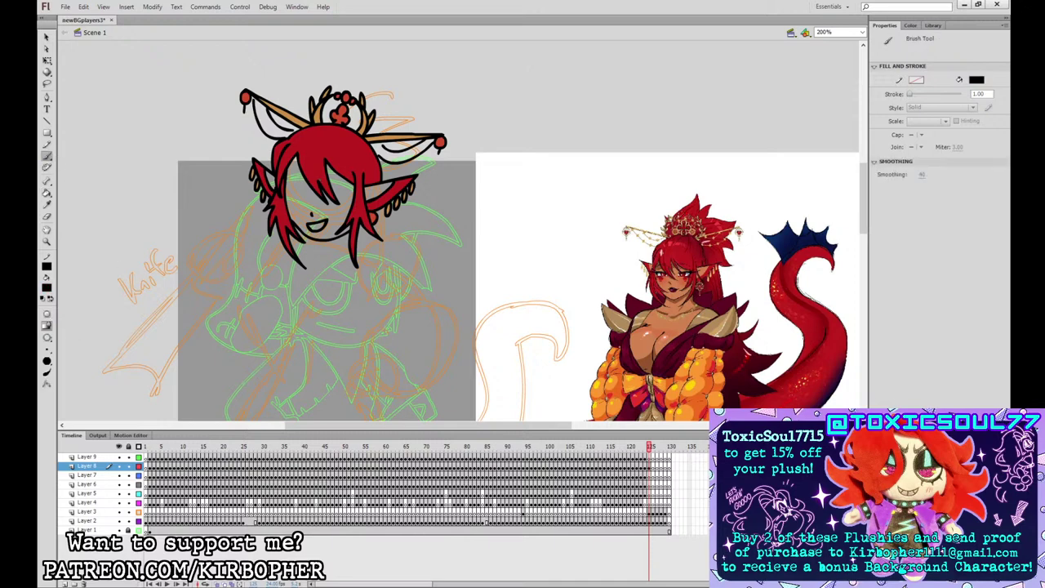
mouse_move(334, 191)
left_mouse_down()
mouse_move(352, 198)
mouse_move(288, 192)
mouse_move(356, 194)
left_mouse_up()
key("ctrl+z")
key("ctrl+z")
left_click_drag(289, 188, 301, 198)
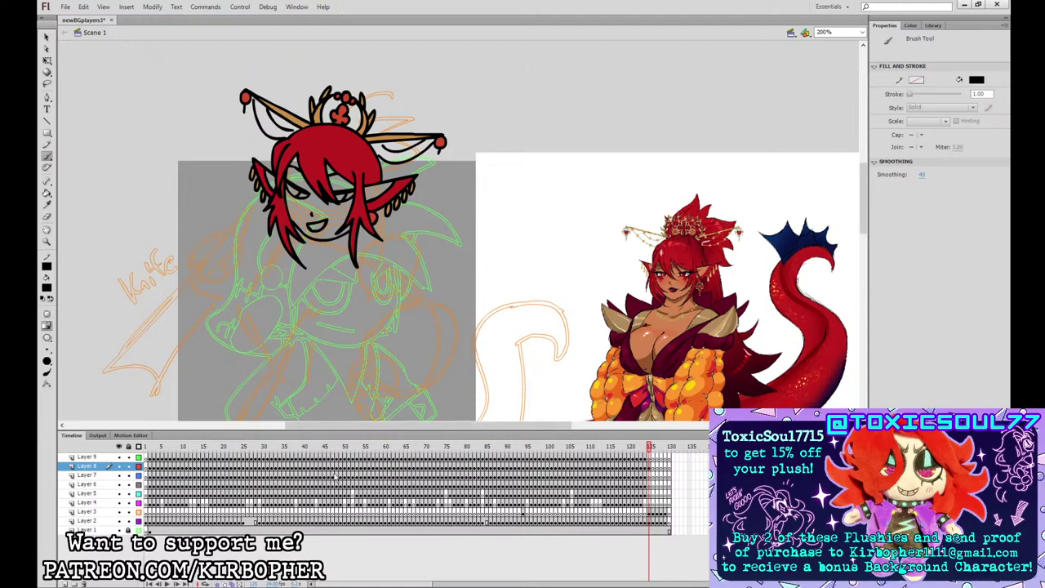
left_click_drag(337, 208, 346, 206)
left_click_drag(338, 212, 299, 201)
left_click_drag(283, 165, 280, 177)
- Sample the dark maroon of the reference's lips to fill the open mouth, and fill the irises dark red
left_click(47, 204)
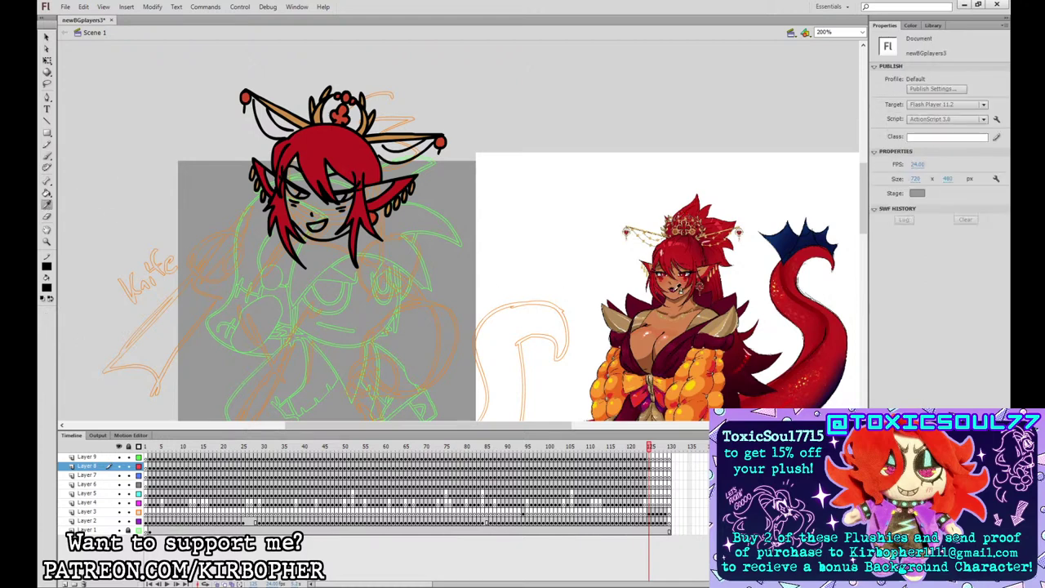
left_click(679, 290)
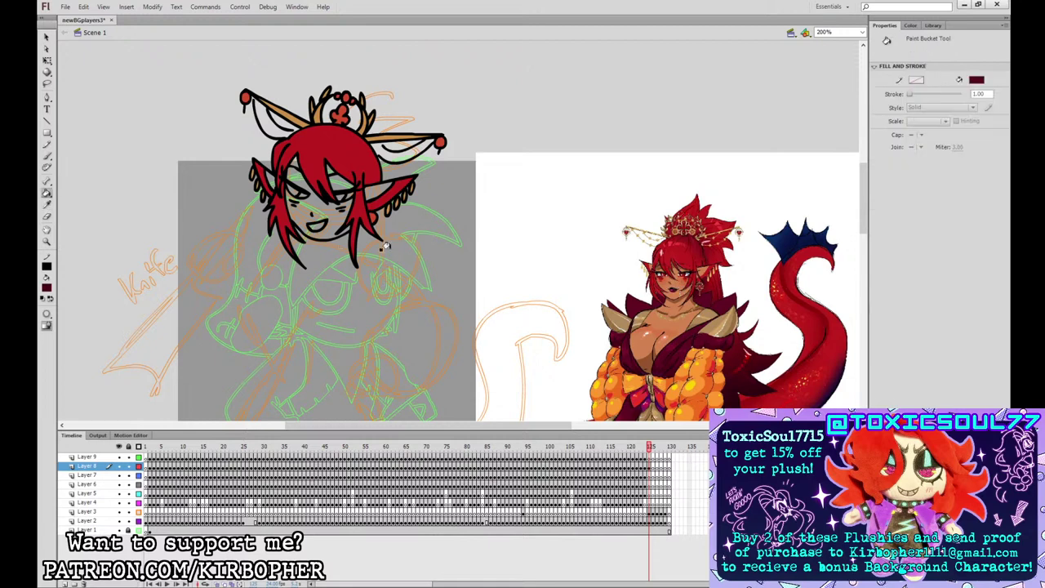
left_click(59, 346)
left_click(295, 197)
left_click(342, 196)
left_click(47, 204)
left_click(684, 276)
- Sample the tan skin tone from the reference's face and fill the character's face and ears with it
left_click(46, 204)
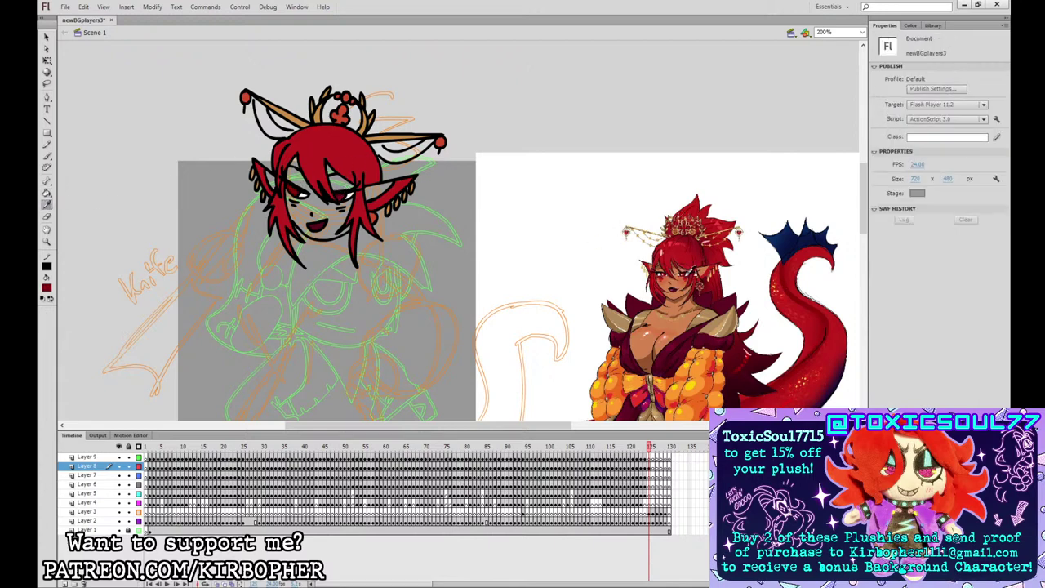
left_click(682, 279)
left_click(308, 211)
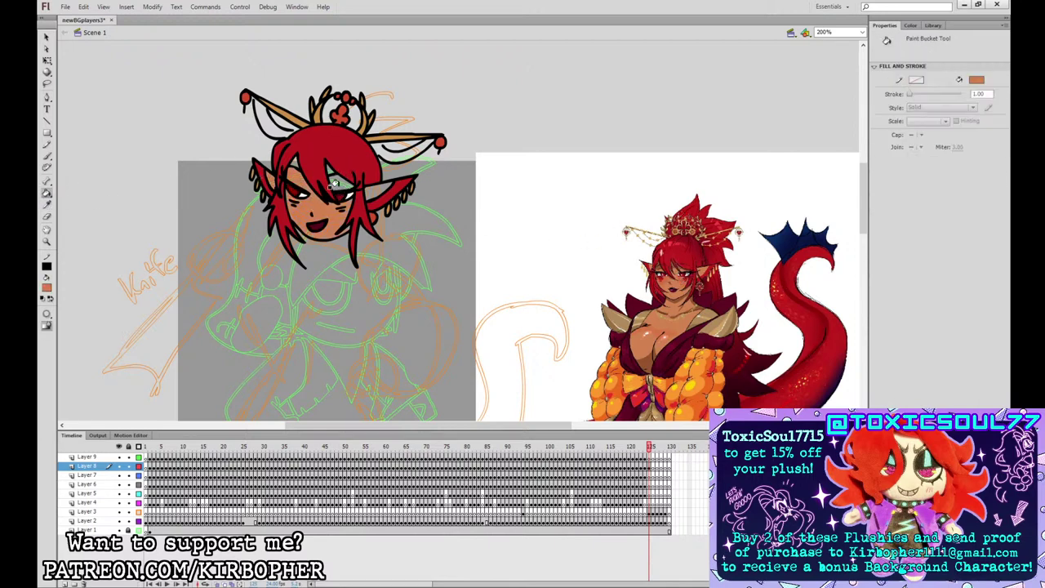
left_click(334, 184)
- Brush small black beads along the chains hanging from both hairpins on Layer 8 at frame 125
left_click(46, 155)
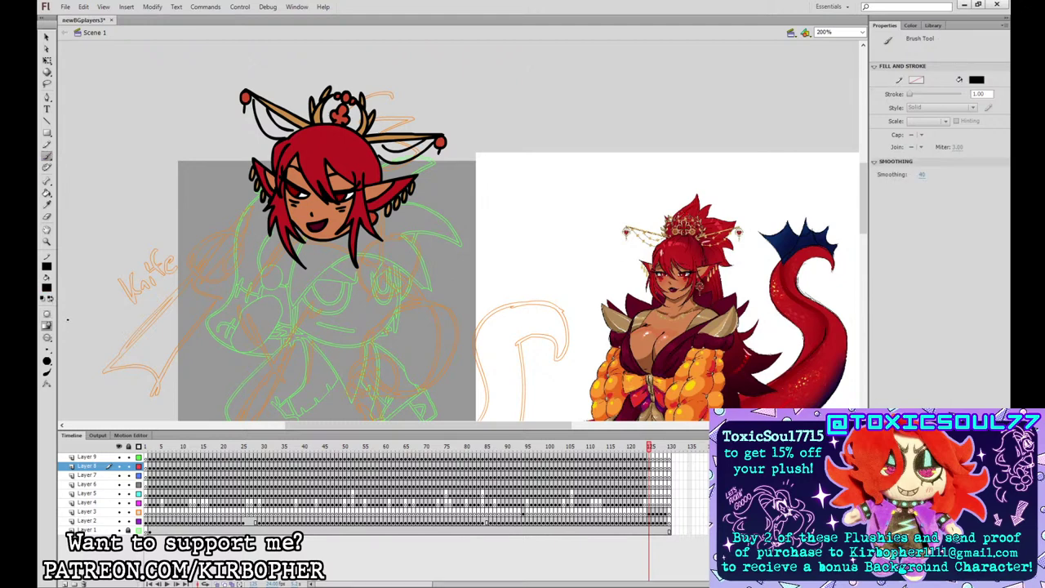
left_click(652, 465)
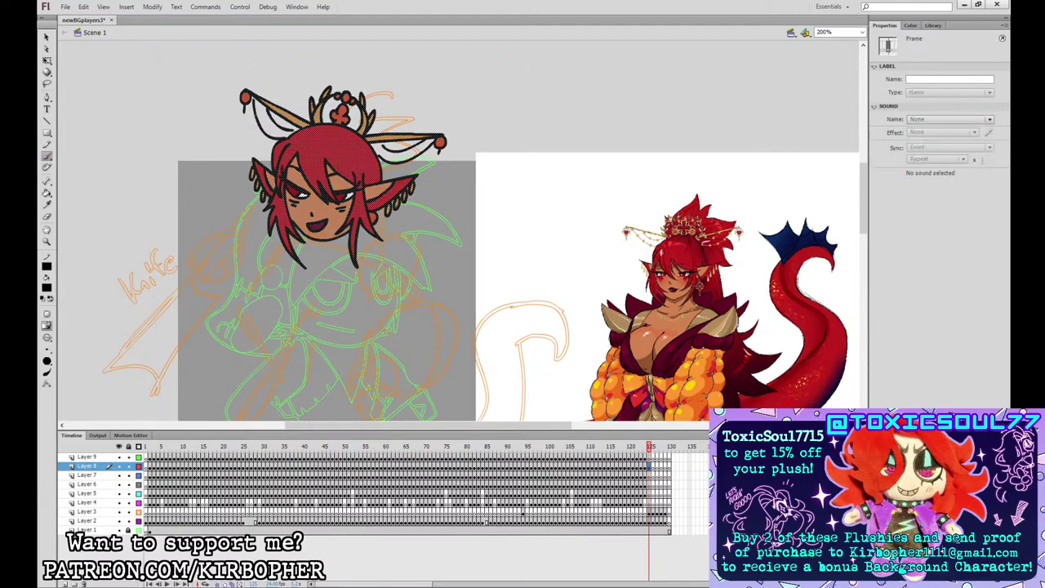
left_click(255, 115)
left_click(264, 133)
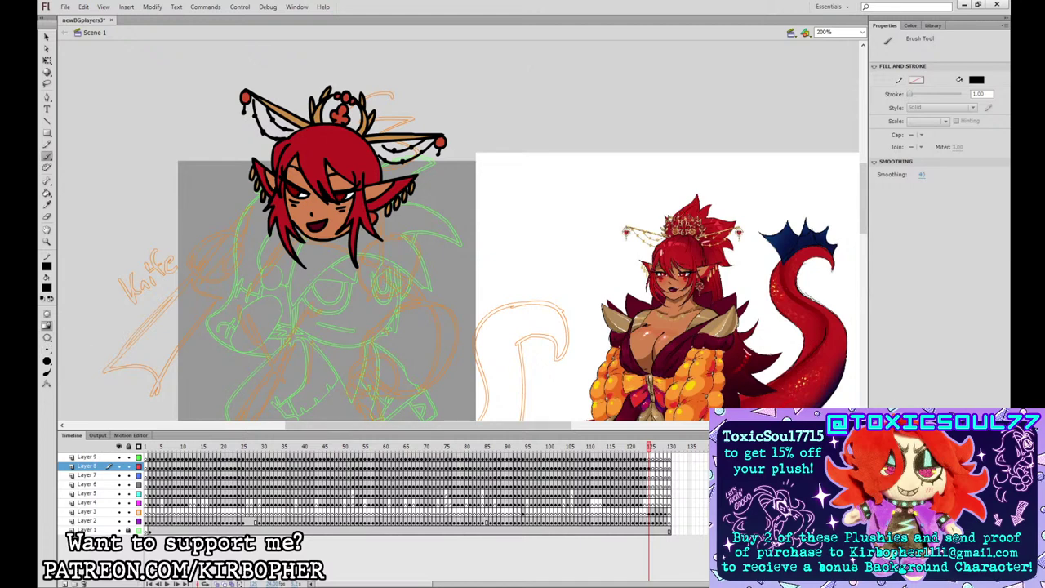
- Brush the black outlines of the neck, chest and plunging neckline on Layer 7 at frame 125
left_click(651, 475)
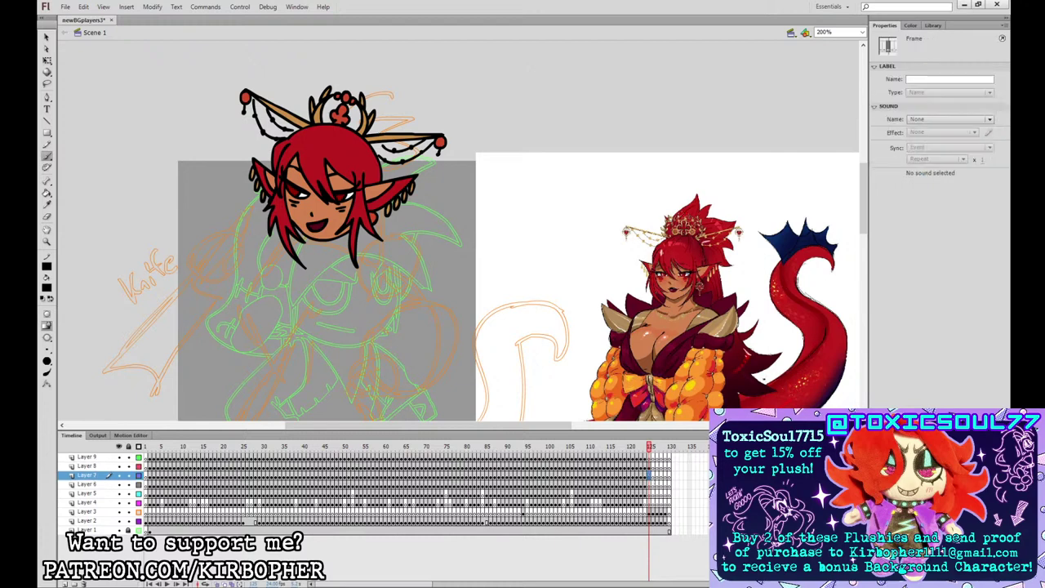
key("ctrl+1")
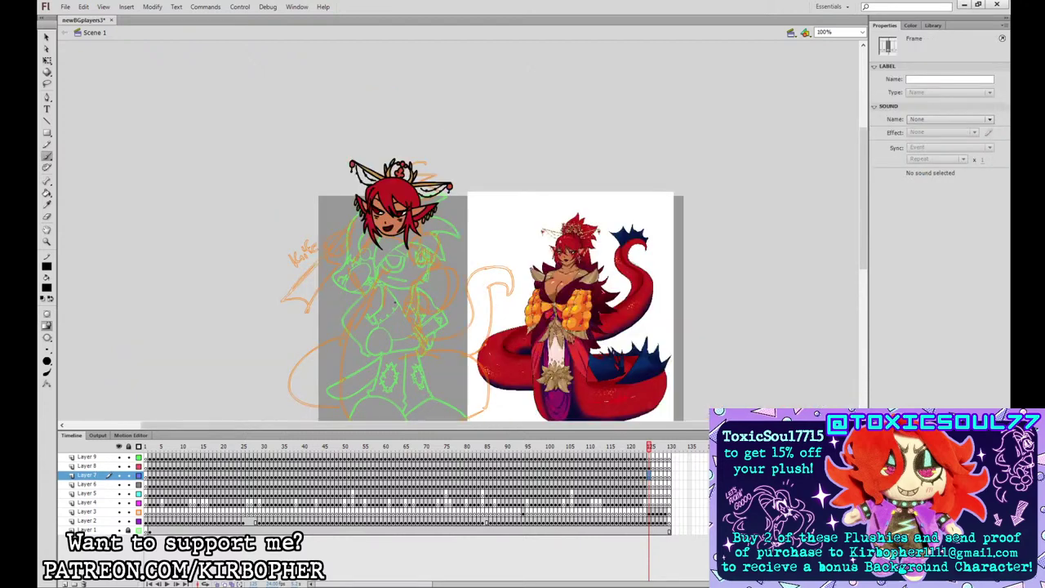
mouse_move(414, 246)
left_mouse_down()
mouse_move(374, 278)
mouse_move(377, 290)
mouse_move(412, 272)
mouse_move(422, 246)
mouse_move(403, 240)
mouse_move(391, 255)
mouse_move(385, 208)
mouse_move(370, 262)
mouse_move(357, 267)
mouse_move(375, 278)
mouse_move(361, 273)
mouse_move(362, 255)
mouse_move(349, 285)
mouse_move(374, 283)
left_mouse_up()
key("ctrl+z")
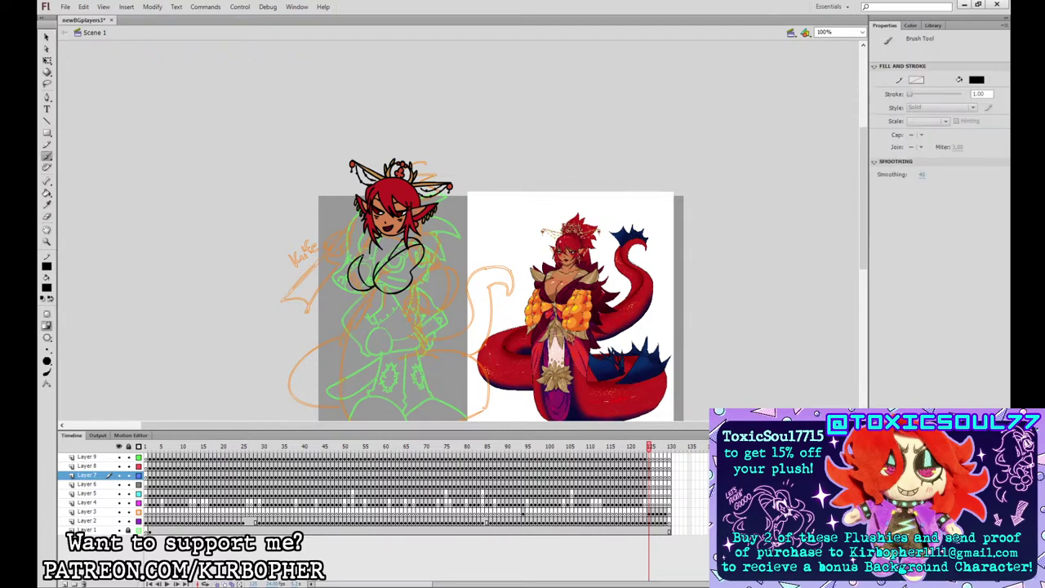
left_click_drag(362, 256, 376, 252)
left_click(46, 215)
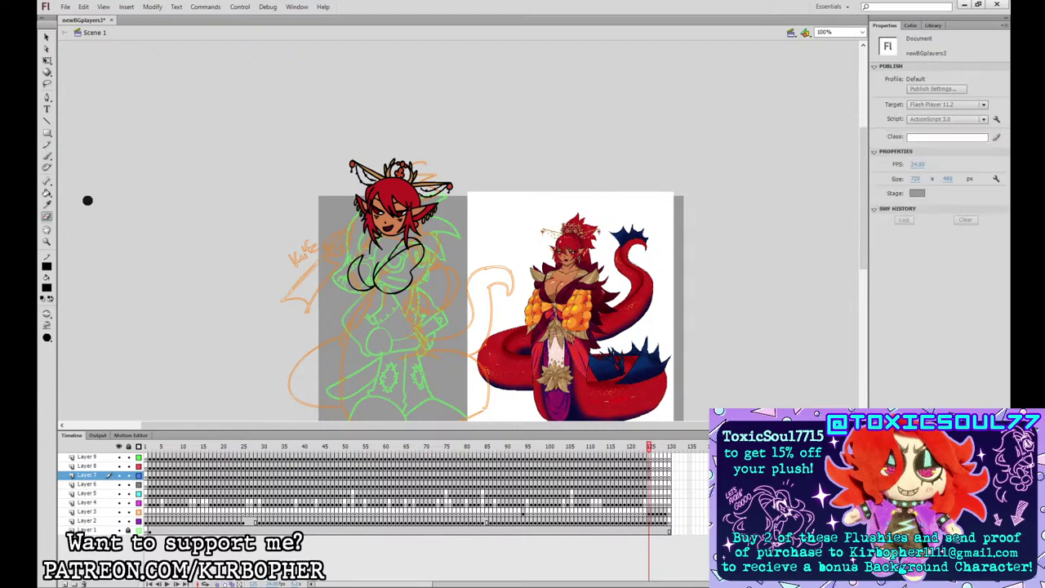
left_click(46, 157)
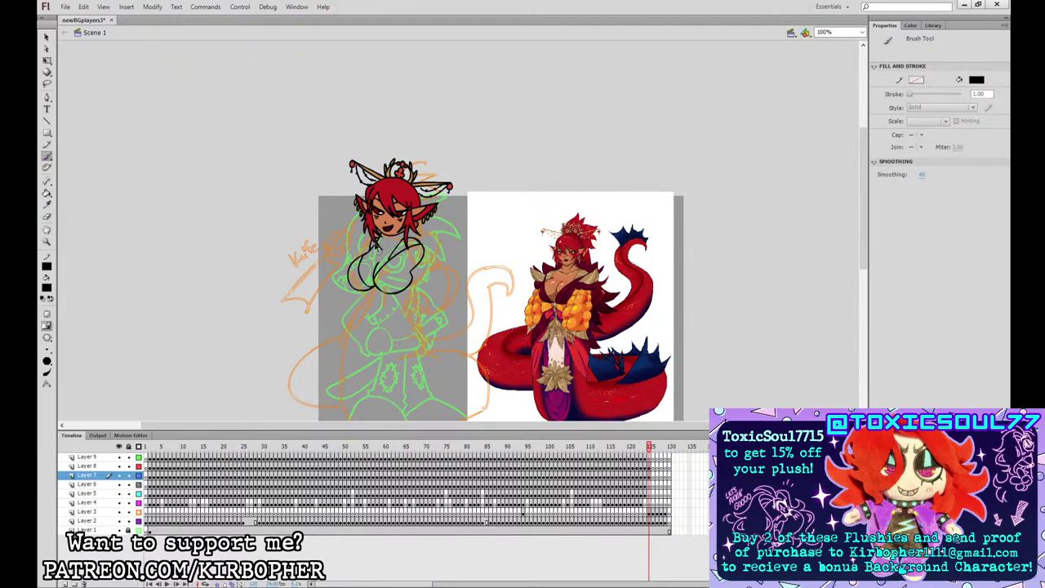
- Delete the stray piece of outline beside the neck and bend the neck line into a smooth curve to the shoulder
key("v")
left_click(377, 244)
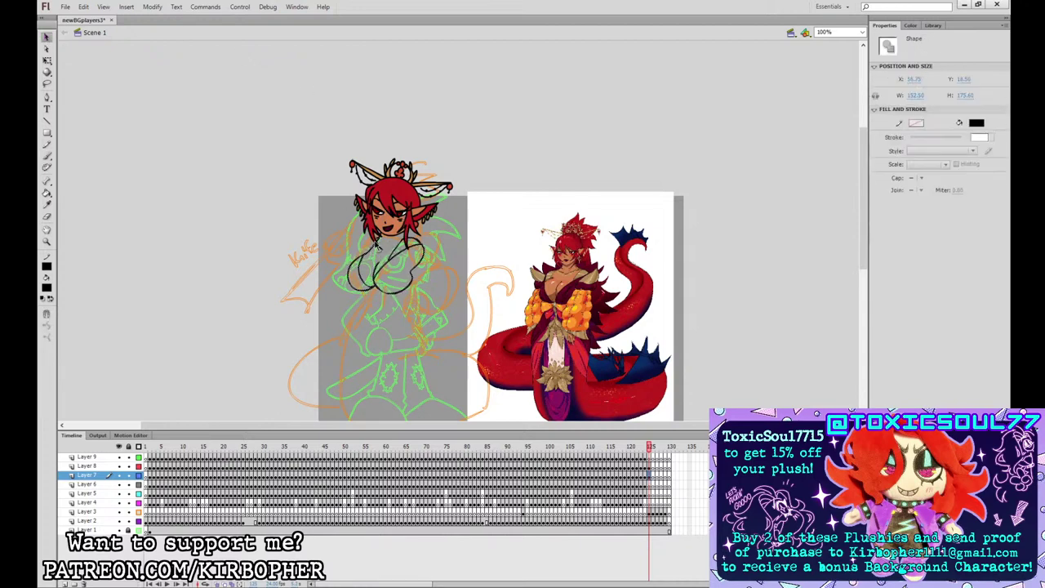
key("ctrl+4")
left_click(433, 232)
left_click(398, 219)
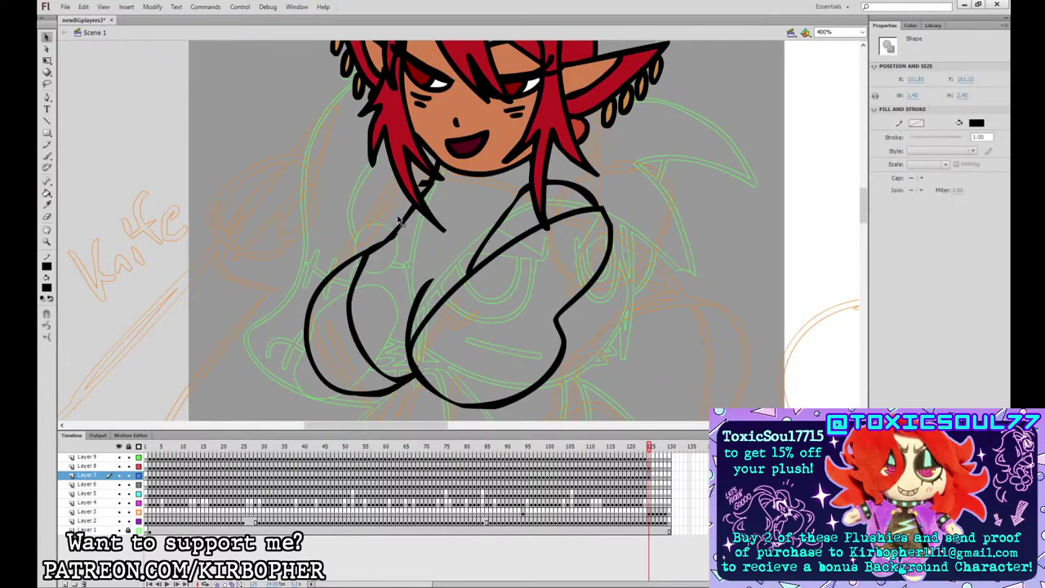
key("Delete")
left_click_drag(400, 224, 394, 232)
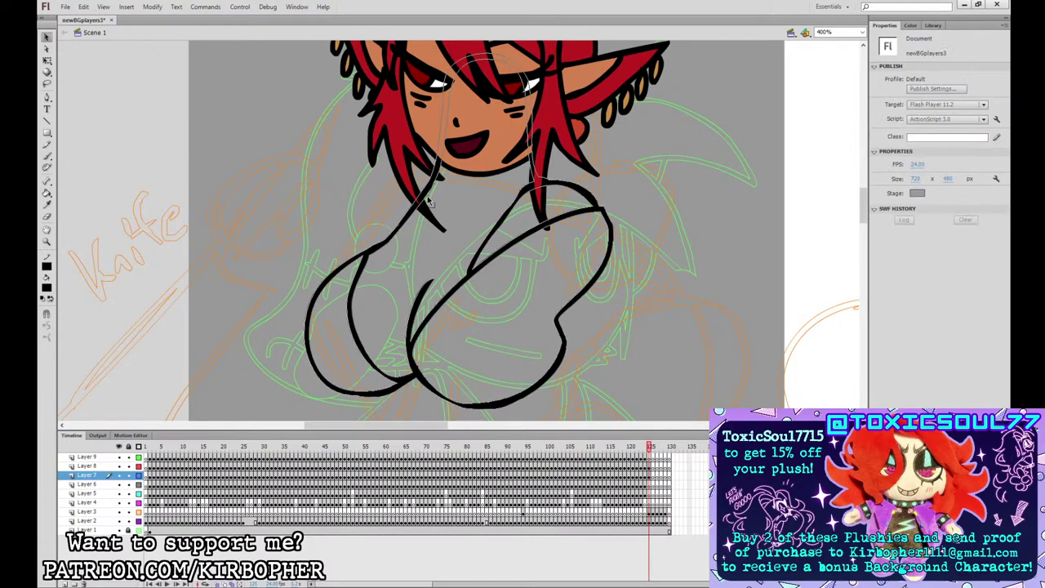
- Brush a black beaded necklace around the character's neck
key("ctrl+minus")
left_click(47, 157)
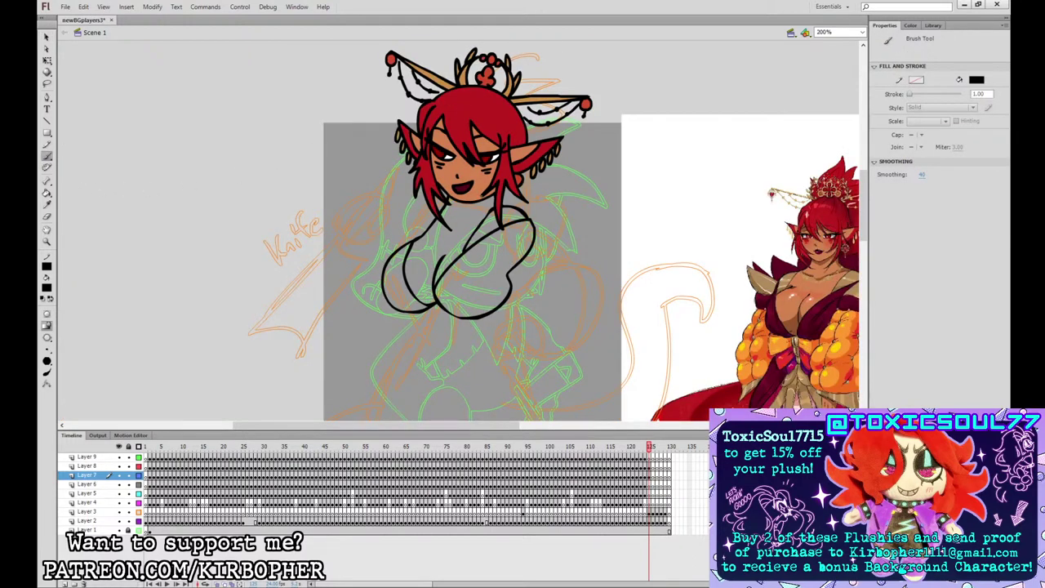
key("ctrl+minus")
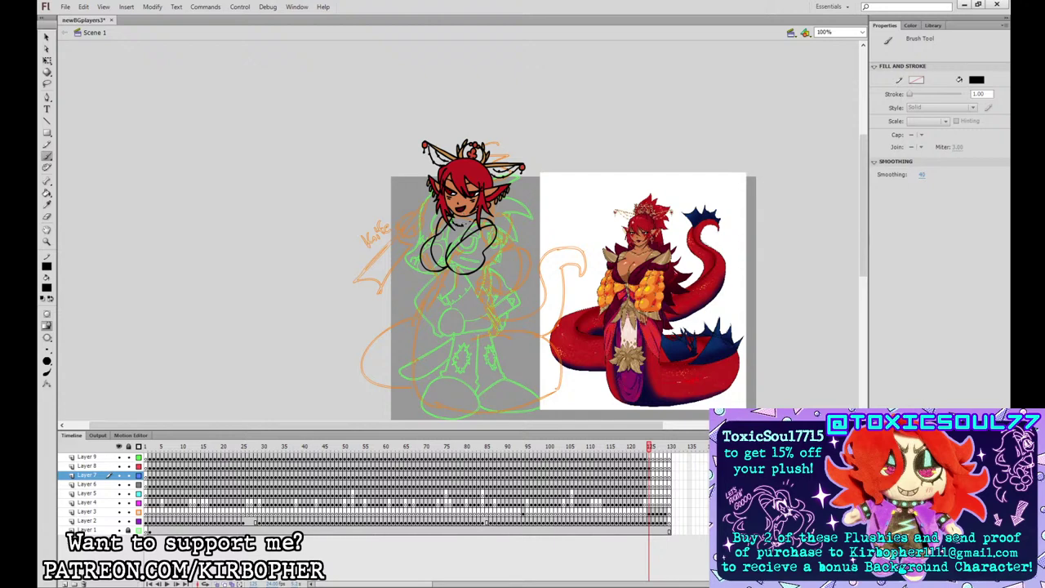
- Sample the skin tone from the character's face and fill the neck and exposed chest with it
key("ctrl+equal")
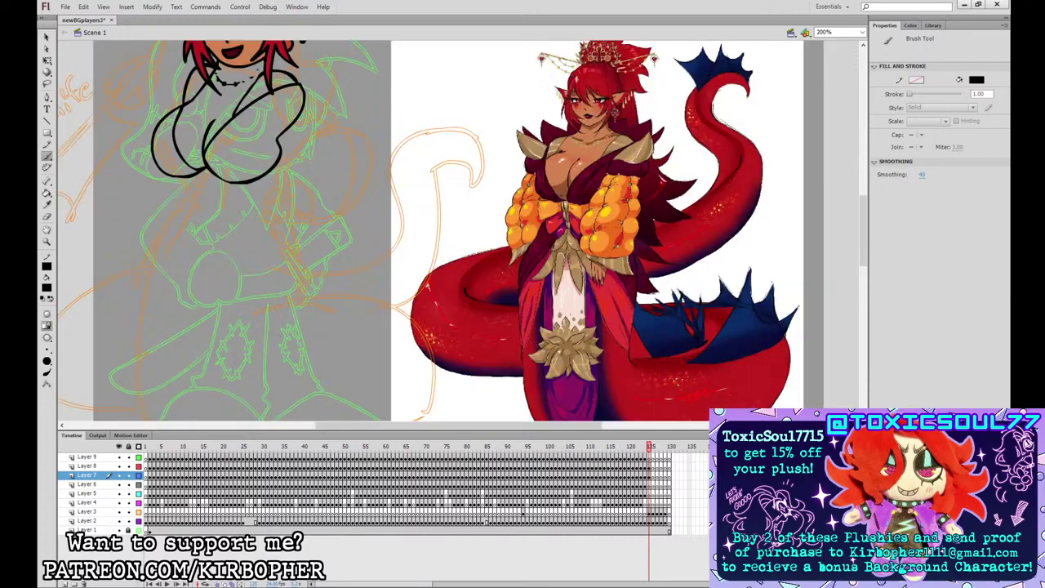
left_click(46, 204)
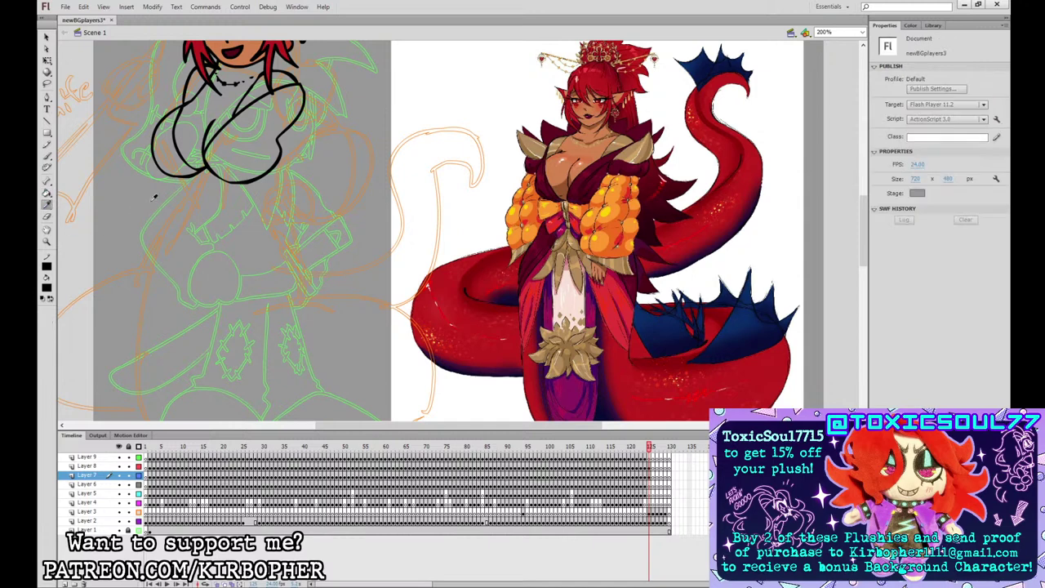
left_click(245, 55)
left_click(205, 112)
- Sample the dark maroon of the reference's robe and fill both halves of the character's top with it
key("ctrl+minus")
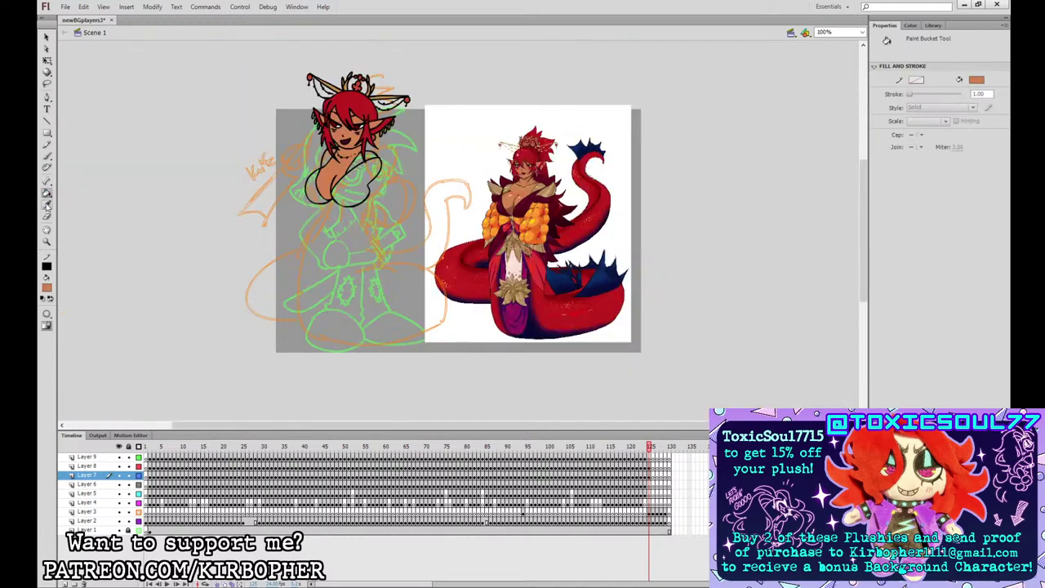
left_click(47, 204)
left_click(523, 196)
left_click(323, 178)
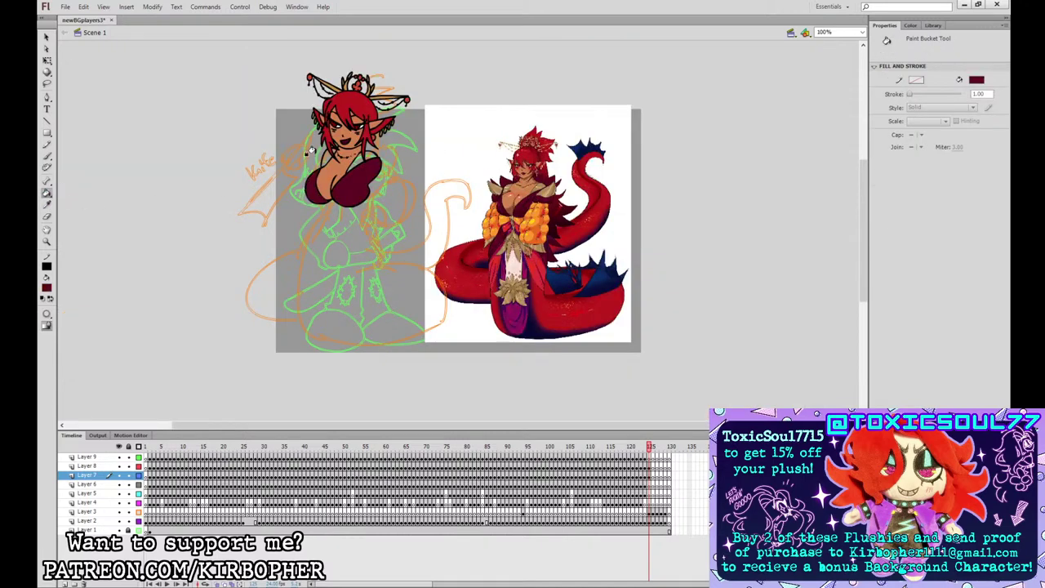
left_click(47, 204)
left_click(545, 194)
left_click(47, 155)
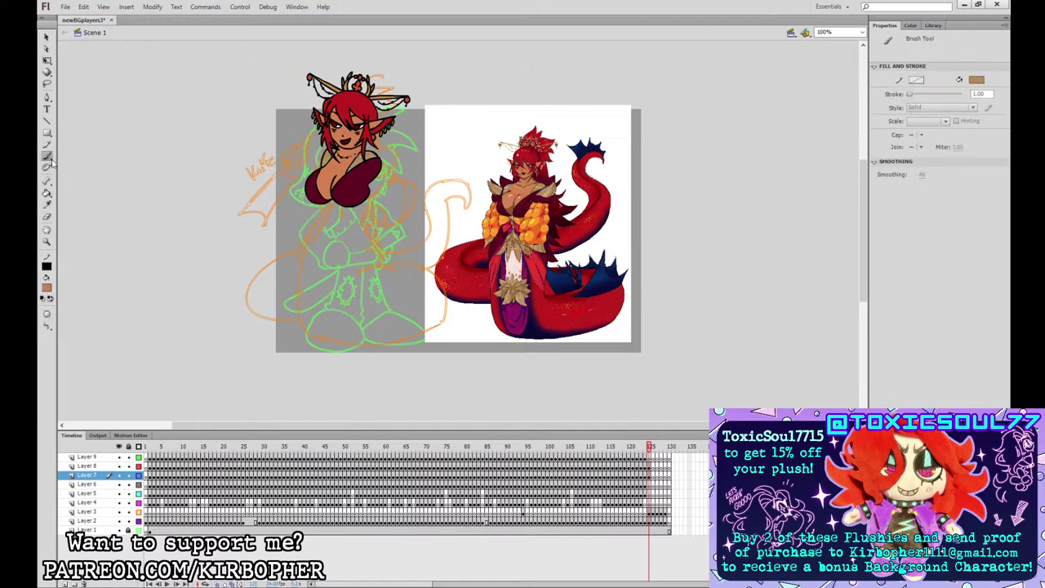
- Brush the closed hand's outline in black just below the chest on Layer 9 at frame 125
left_click(63, 340)
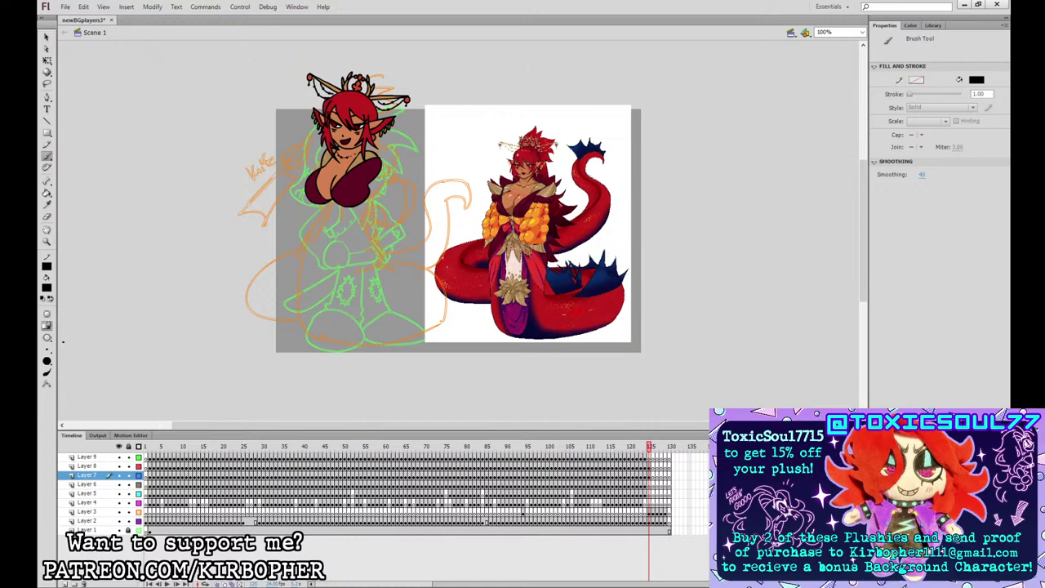
left_click(651, 475)
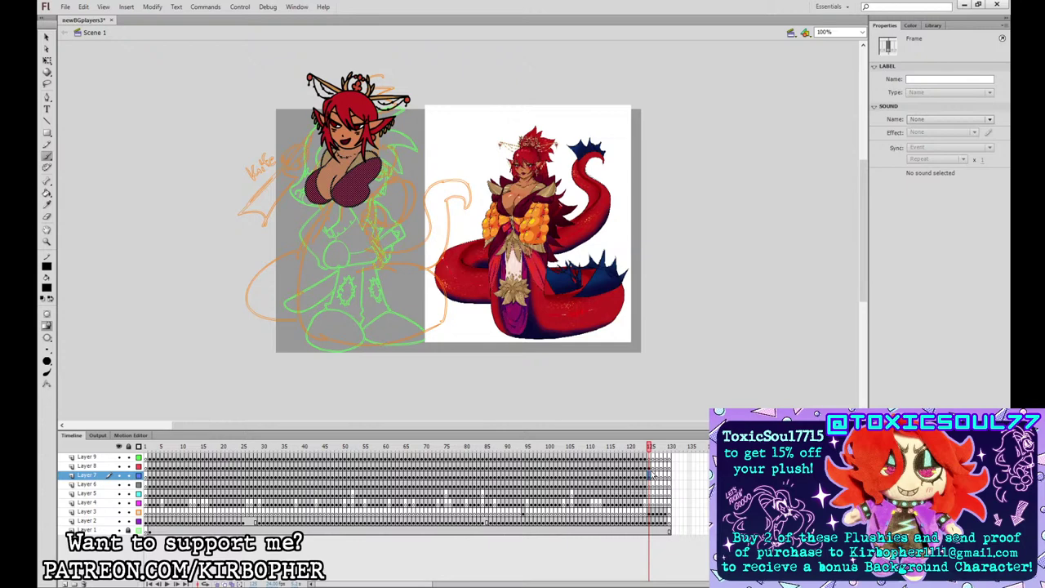
key("e")
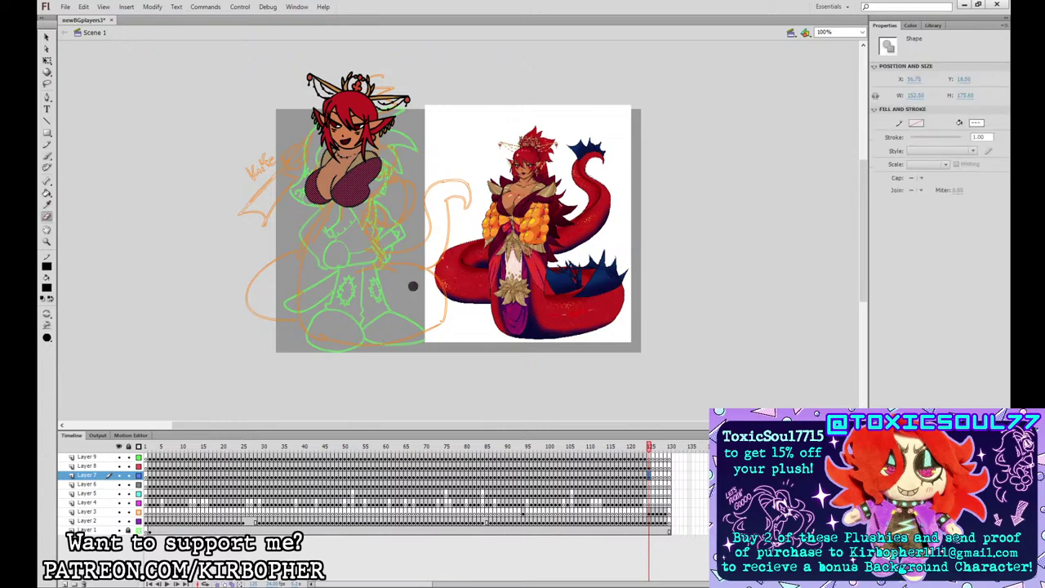
left_click(650, 457)
key("b")
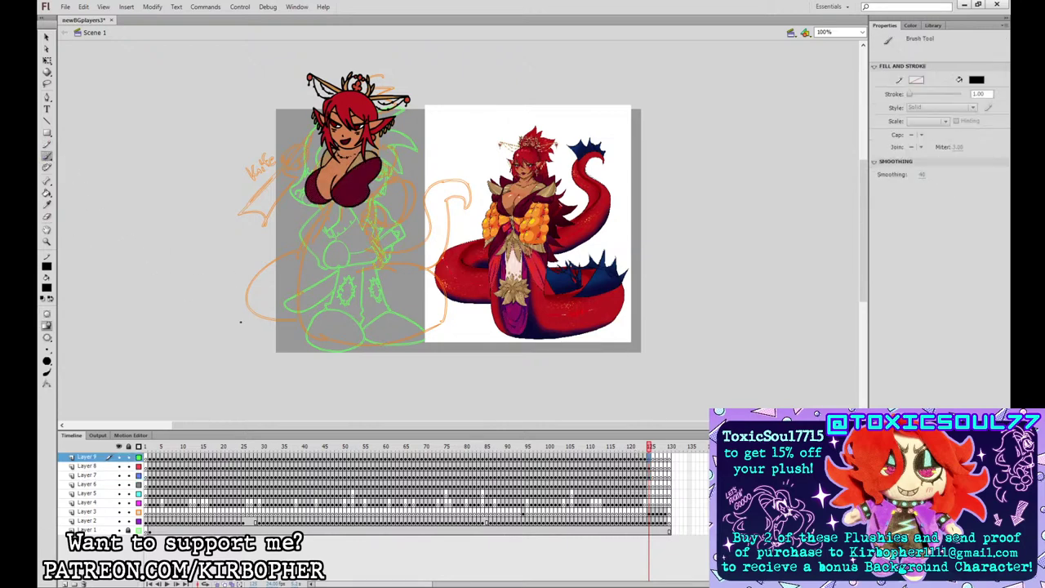
mouse_move(372, 208)
left_mouse_down()
mouse_move(358, 224)
mouse_move(370, 208)
left_mouse_up()
- Brush the outlines of the wide cuff behind the hand and the bumpy puffed sleeve above it on Layer 9
left_click(650, 475)
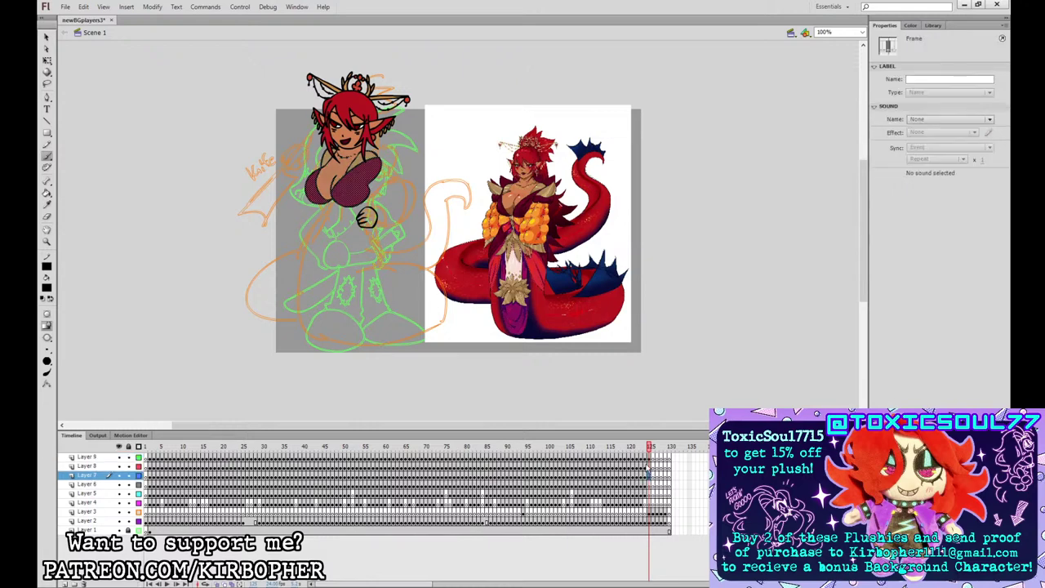
left_click(651, 466)
left_click(651, 457)
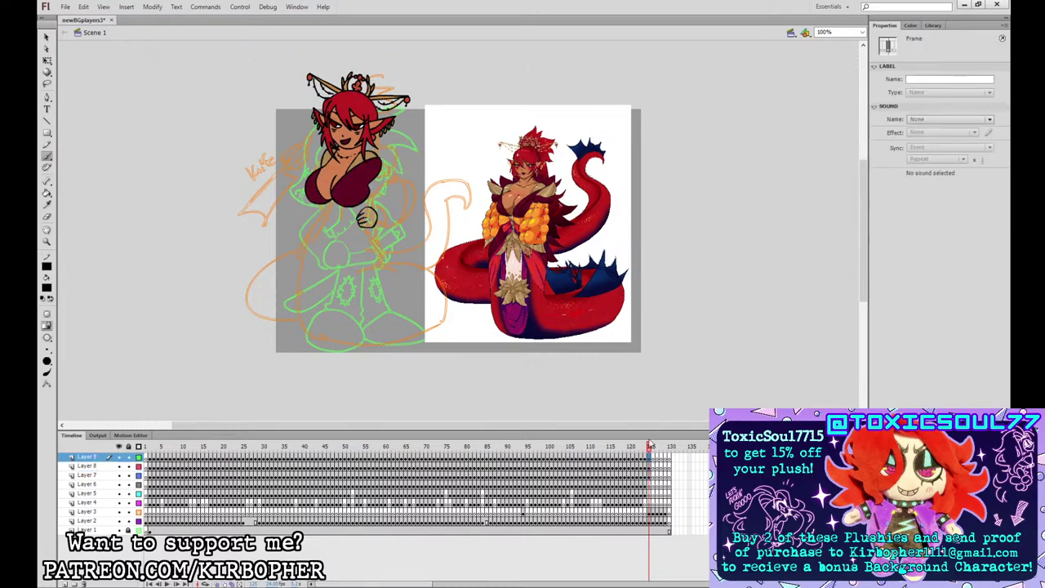
key("b")
mouse_move(387, 242)
left_mouse_down()
mouse_move(370, 205)
mouse_move(407, 209)
left_mouse_up()
mouse_move(388, 239)
left_mouse_down()
mouse_move(410, 204)
mouse_move(405, 187)
mouse_move(392, 178)
mouse_move(374, 202)
mouse_move(383, 168)
mouse_move(374, 195)
left_mouse_up()
key("ctrl+z")
key("ctrl+z")
key("ctrl+z")
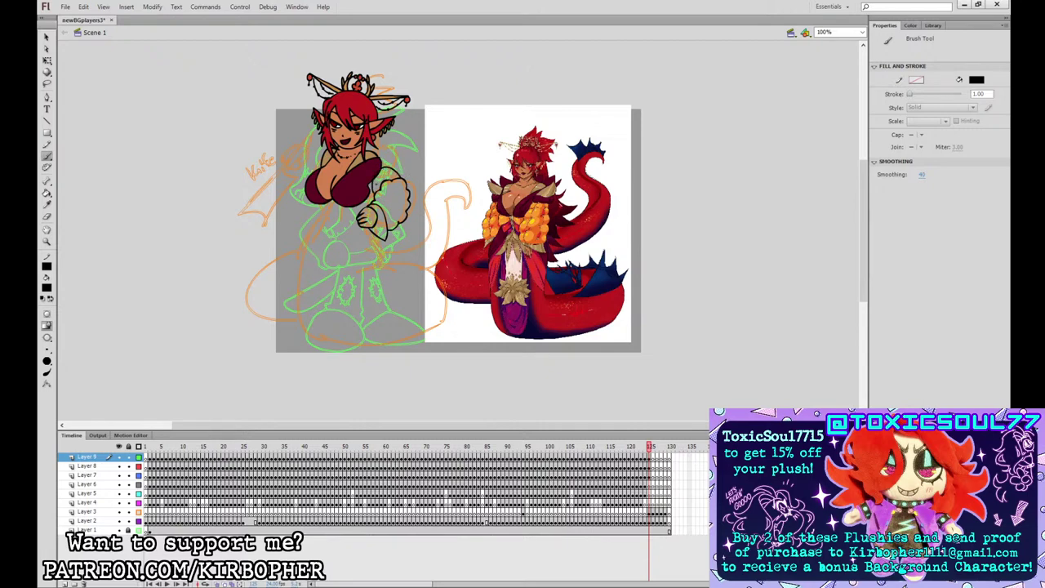
- Brush the pointed shoulder piece above the arm and the curved puff lines inside the sleeve, undoing unwanted strokes
left_click_drag(383, 140, 397, 169)
key("ctrl+z")
left_click_drag(385, 144, 397, 168)
mouse_move(392, 213)
left_mouse_down()
mouse_move(384, 205)
mouse_move(401, 207)
mouse_move(383, 205)
mouse_move(397, 203)
left_mouse_up()
key("ctrl+z")
key("ctrl+z")
- Fill the shoulder piece and cuff with sampled gold, and the upper sleeve with the maroon sampled from the character's top
left_click(47, 204)
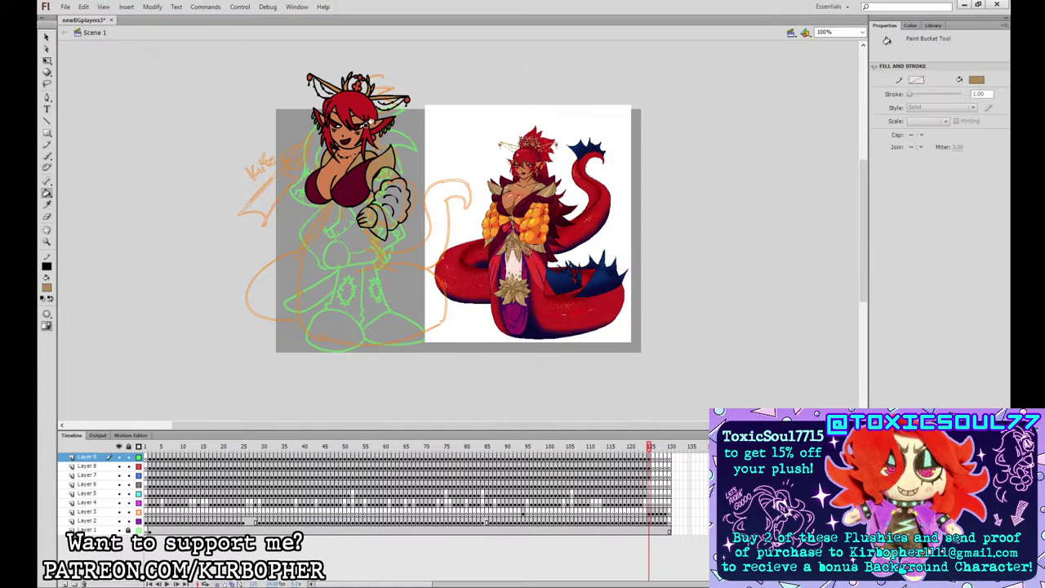
key("k")
left_click(47, 204)
left_click(360, 177)
left_click(382, 175)
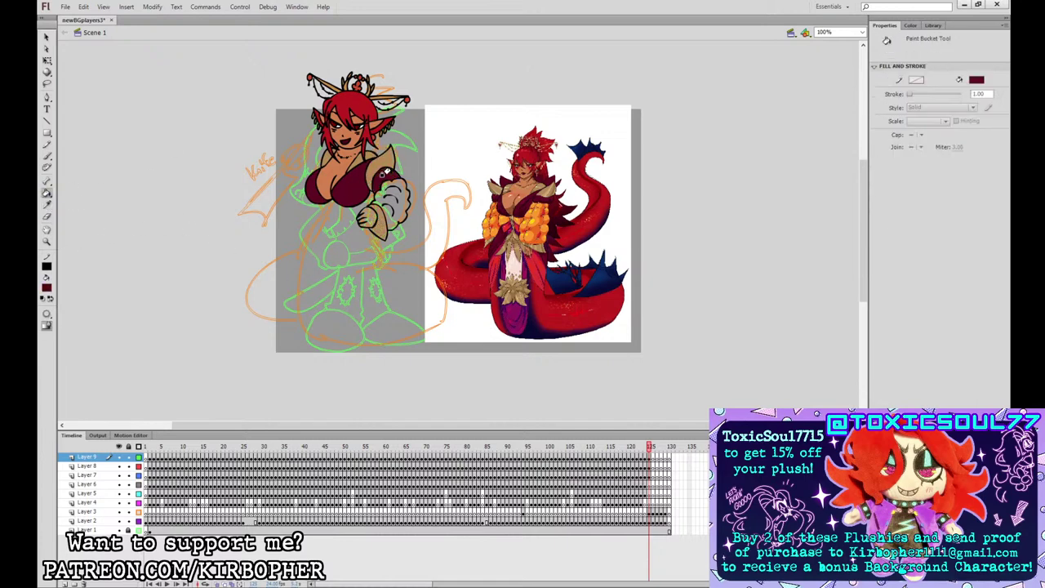
- Fill the puffed sleeve with orange sampled from the reference's sleeve, and the hand with the character's facial skin tone
left_click(47, 205)
left_click(542, 219)
left_click(390, 198)
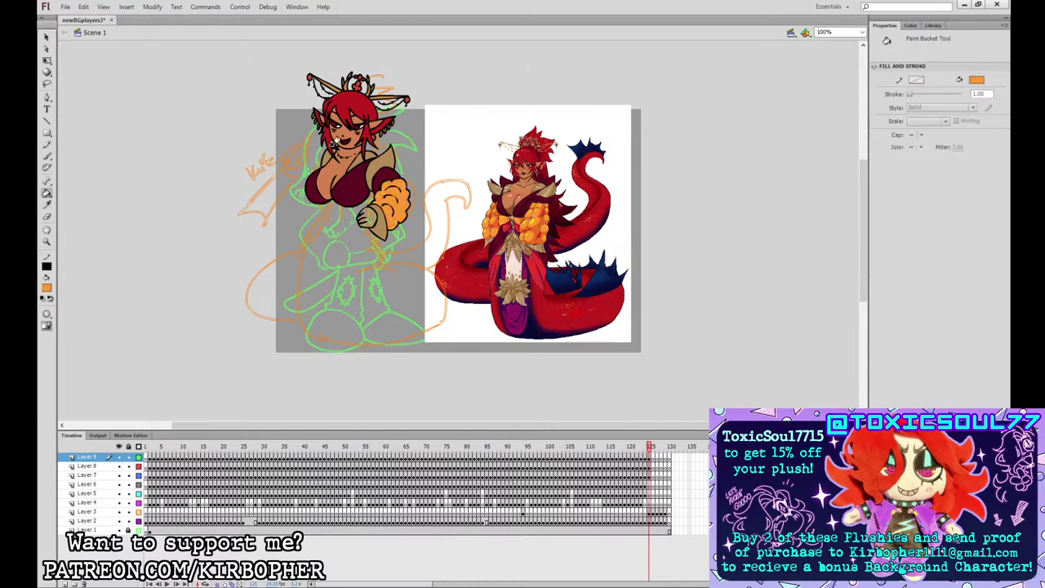
left_click(47, 204)
left_click(351, 137)
- Move the arm and sleeve artwork on frame 125 from Layer 9 to Layer 7, keeping its position
left_click(46, 60)
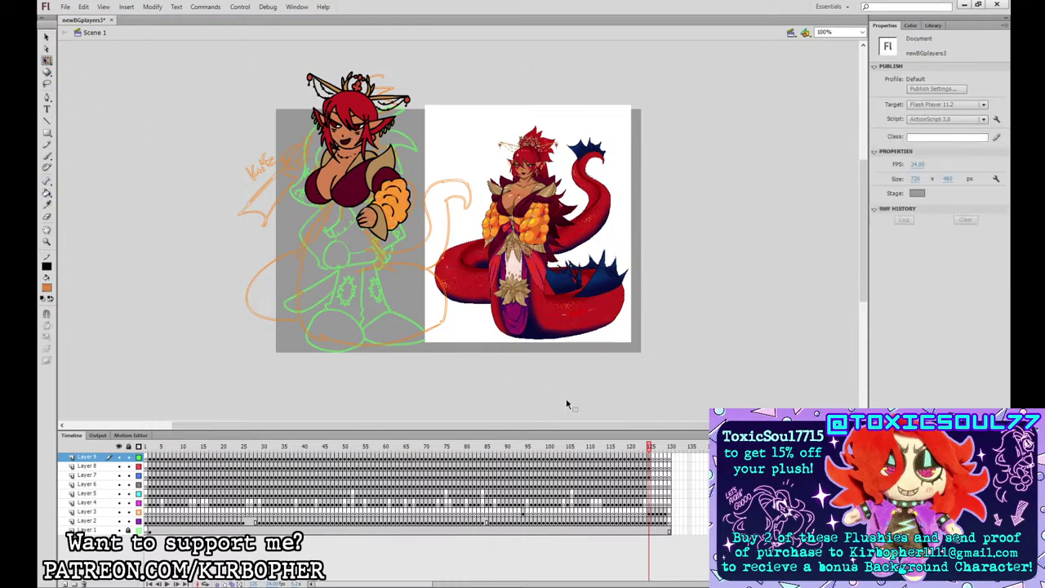
left_click(650, 458)
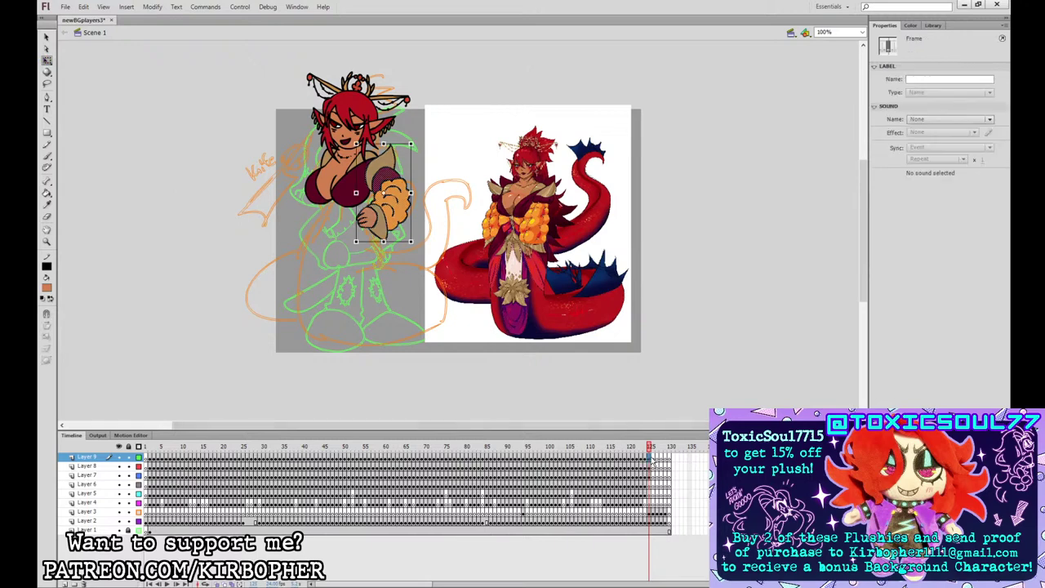
key("ctrl+x")
left_click(650, 466)
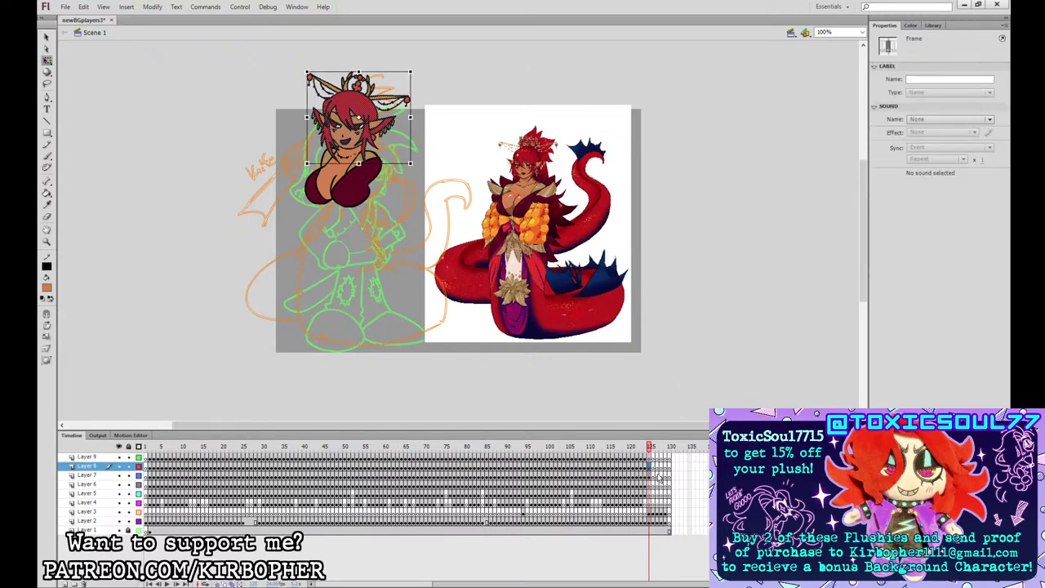
left_click(653, 474)
left_click(751, 294)
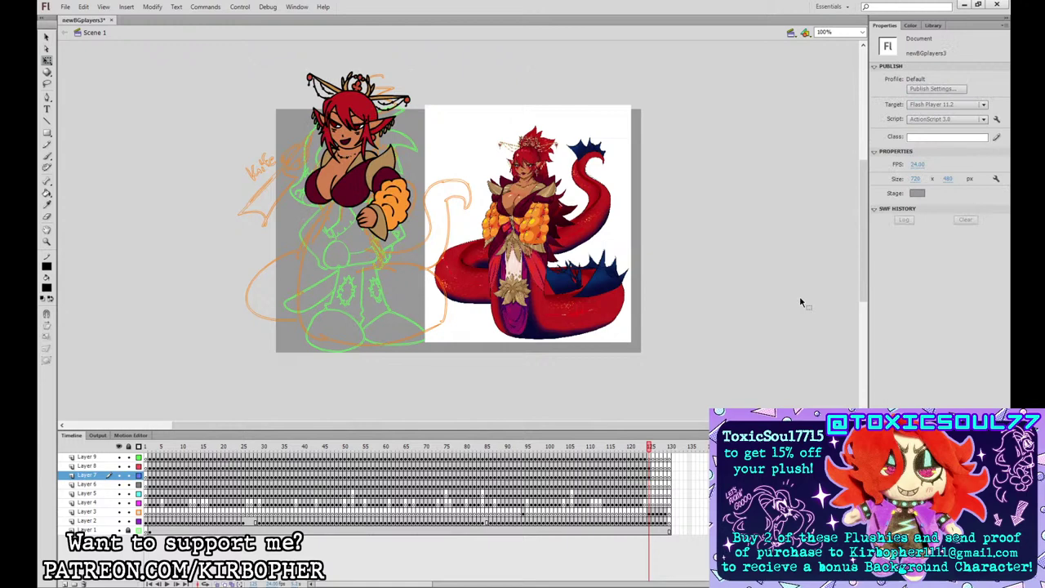
- Brush the waist line and the pointed leaf shapes of the hip ornament below the top on Layer 7, undoing unwanted strokes
key("b")
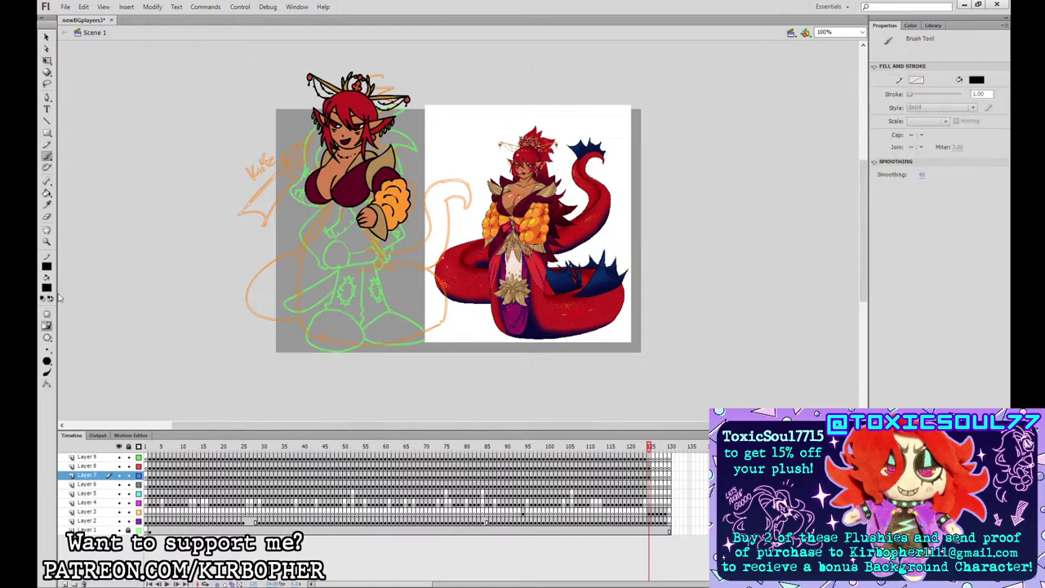
left_click(653, 474)
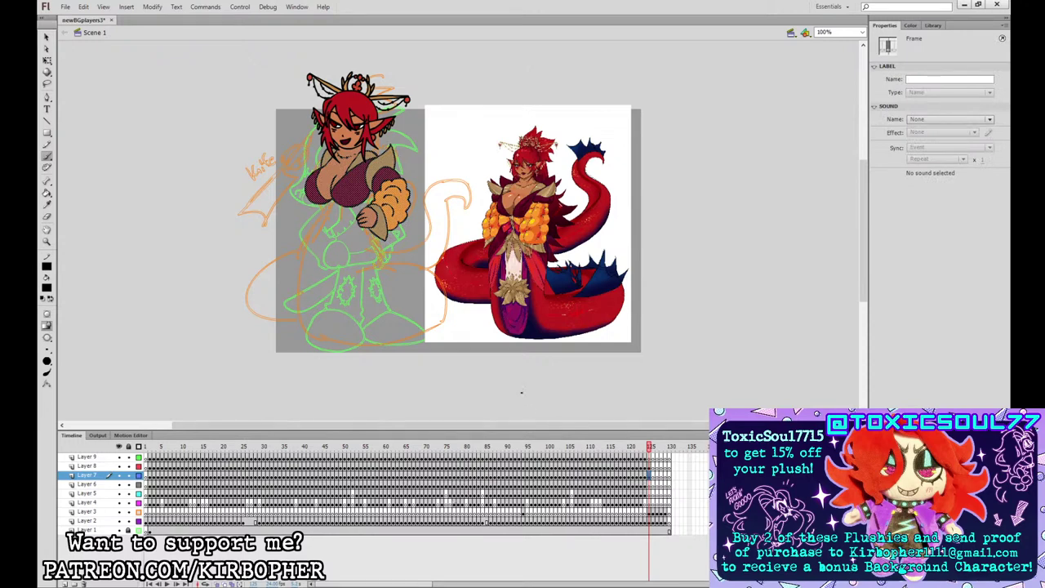
mouse_move(330, 197)
left_mouse_down()
mouse_move(333, 220)
mouse_move(298, 239)
mouse_move(333, 246)
mouse_move(359, 274)
mouse_move(354, 235)
mouse_move(392, 245)
mouse_move(341, 220)
left_mouse_up()
key("ctrl+z")
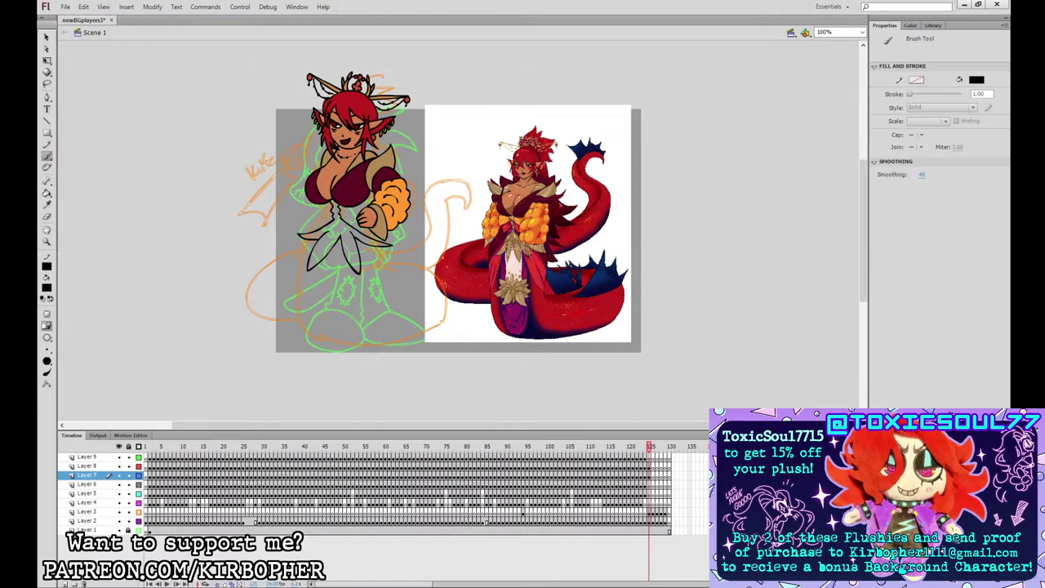
key("ctrl+z")
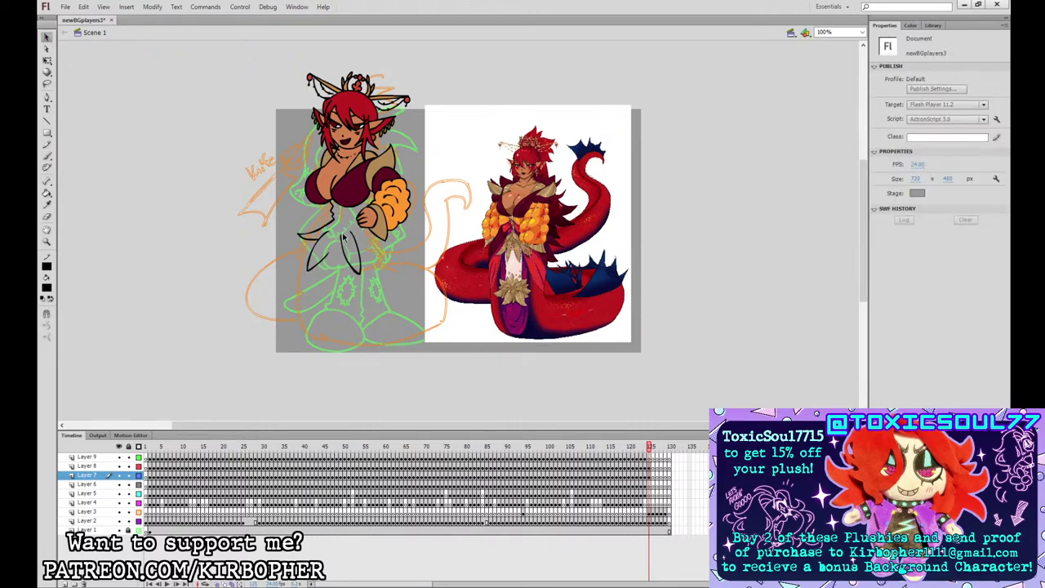
left_click(46, 155)
mouse_move(338, 236)
left_mouse_down()
mouse_move(346, 265)
mouse_move(349, 238)
mouse_move(339, 237)
mouse_move(354, 278)
mouse_move(379, 242)
mouse_move(340, 222)
mouse_move(339, 202)
left_mouse_up()
key("ctrl+z")
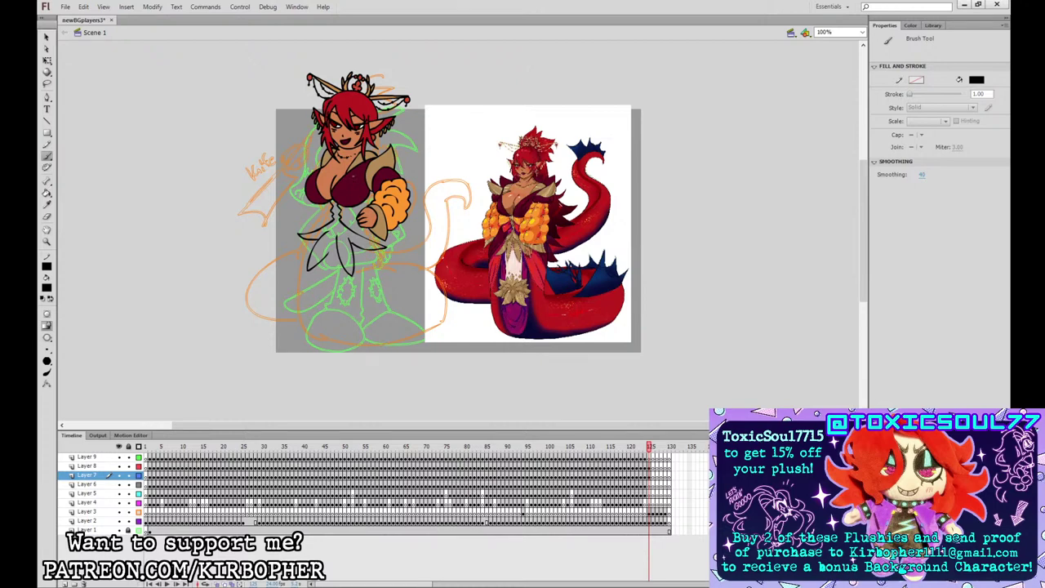
- Brush the bow at the waist, the inner leaf lines of the ornament and the robe edges beside the hips
mouse_move(316, 210)
left_mouse_down()
mouse_move(355, 213)
mouse_move(321, 223)
mouse_move(351, 224)
left_mouse_up()
mouse_move(336, 224)
left_mouse_down()
mouse_move(326, 244)
mouse_move(337, 235)
mouse_move(347, 247)
left_mouse_up()
left_click_drag(347, 247, 340, 227)
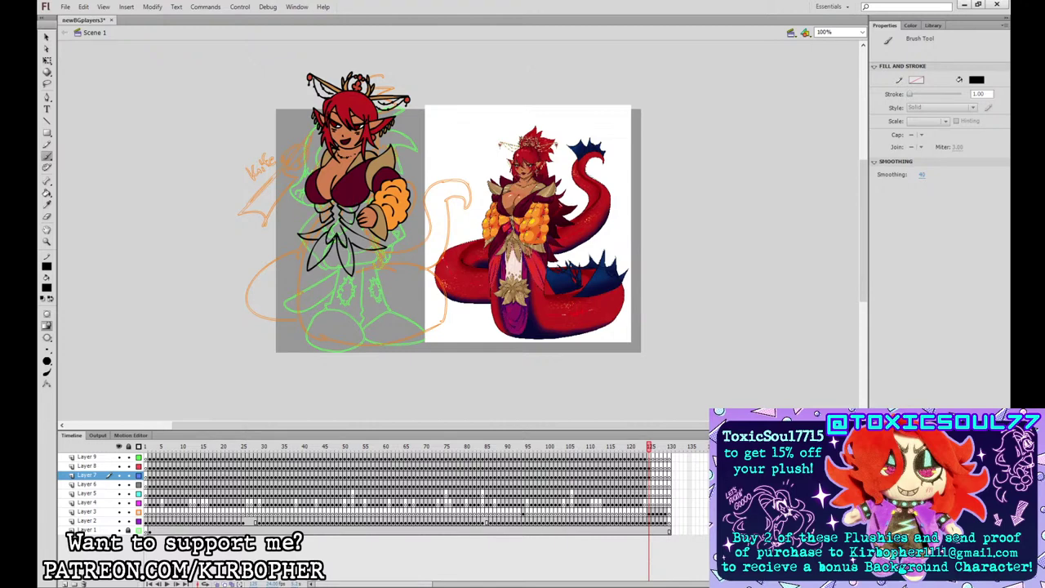
left_click_drag(332, 237, 335, 247)
mouse_move(336, 247)
left_mouse_down()
mouse_move(342, 239)
mouse_move(333, 248)
left_mouse_up()
mouse_move(305, 242)
left_mouse_down()
mouse_move(302, 259)
mouse_move(318, 240)
left_mouse_up()
- Fill the robe areas around the waist and hips with maroon sampled from the top, adjusting the outline below the hand to close its area
key("i")
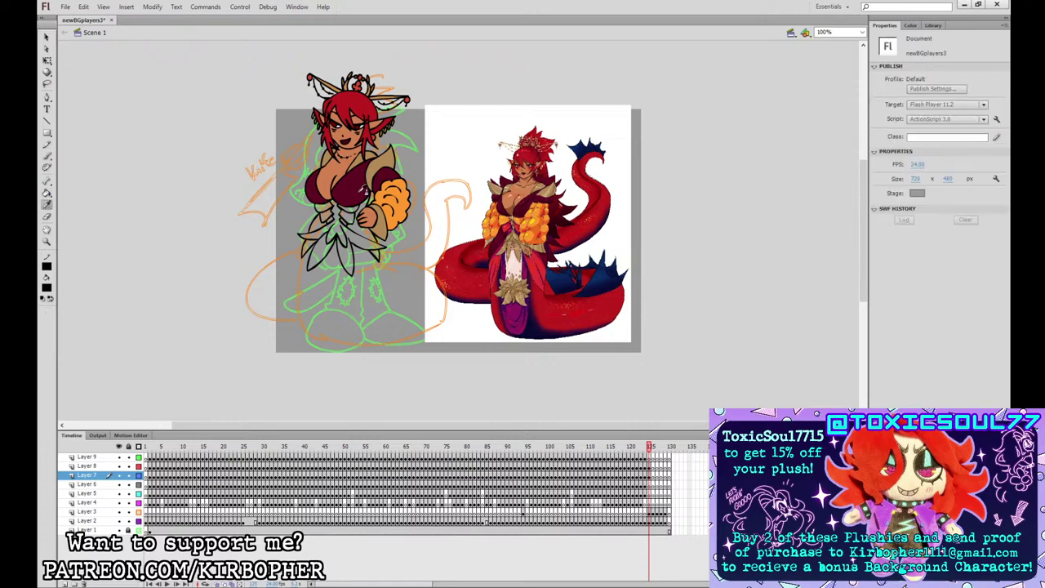
left_click(359, 200)
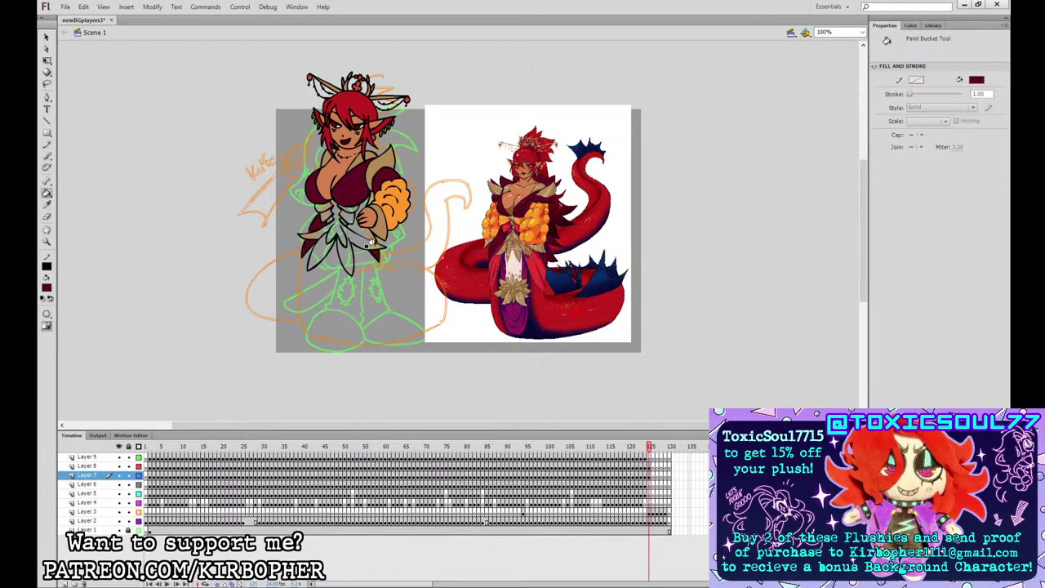
left_click(46, 37)
key("ctrl+=")
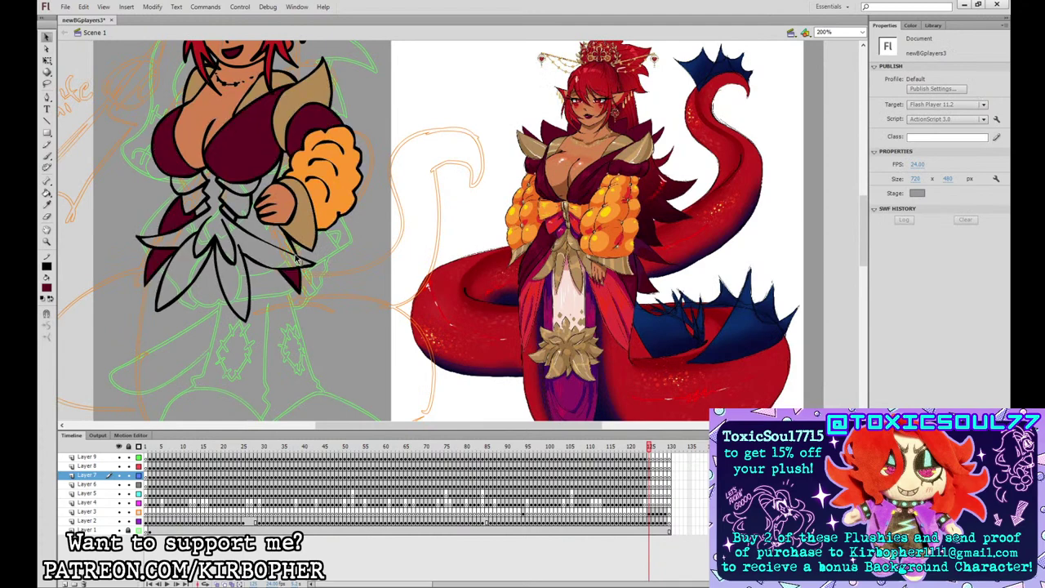
left_click(47, 194)
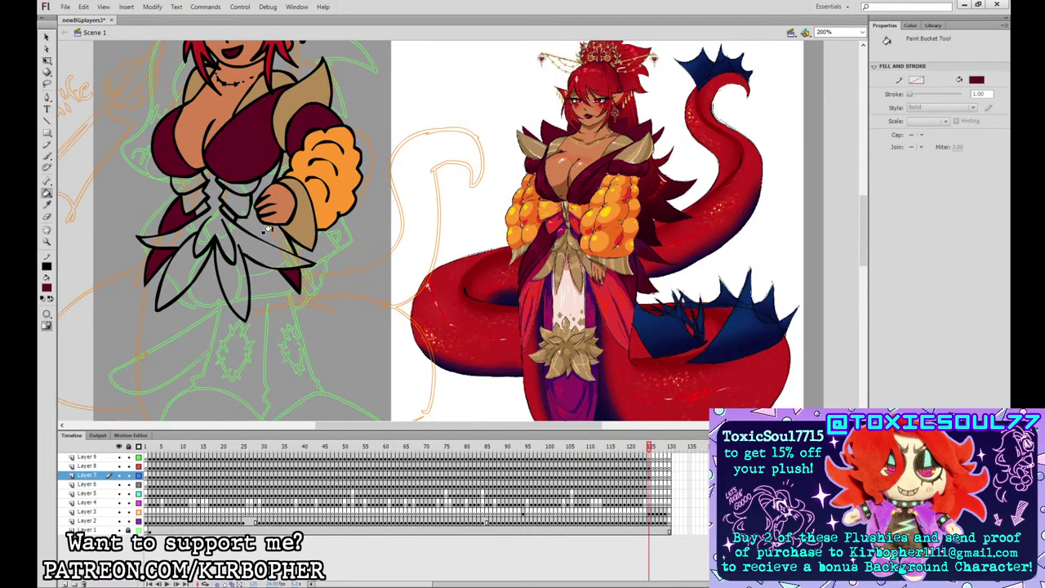
left_click(267, 232)
left_click(47, 37)
left_click_drag(240, 253, 235, 233)
left_click(245, 233)
left_click(325, 239)
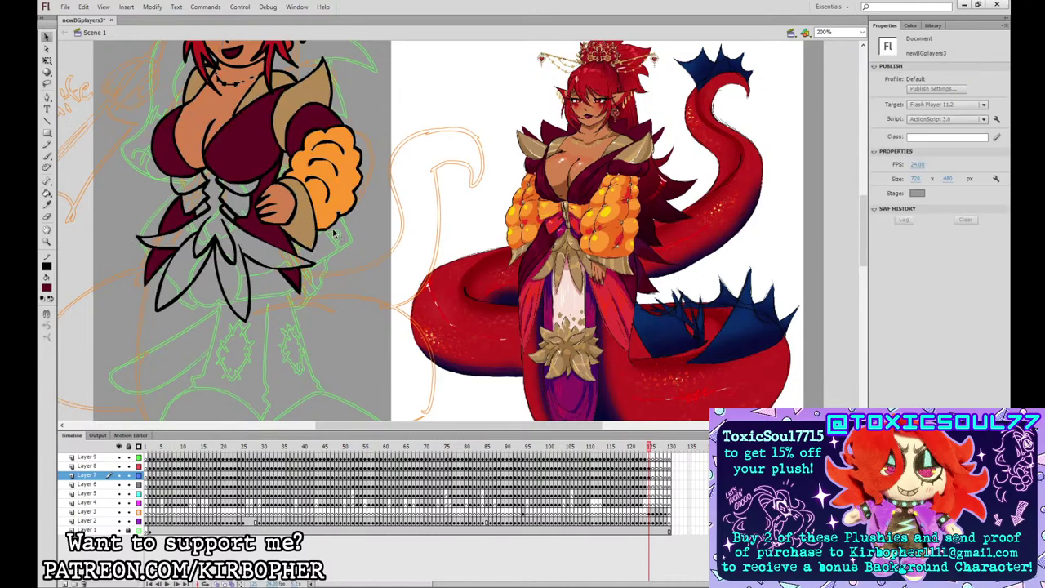
- Fill the leaf-shaped hip ornament with sampled gold and the waist bow with orange sampled from the puffed sleeve
key("ctrl+minus")
left_click(47, 205)
key("k")
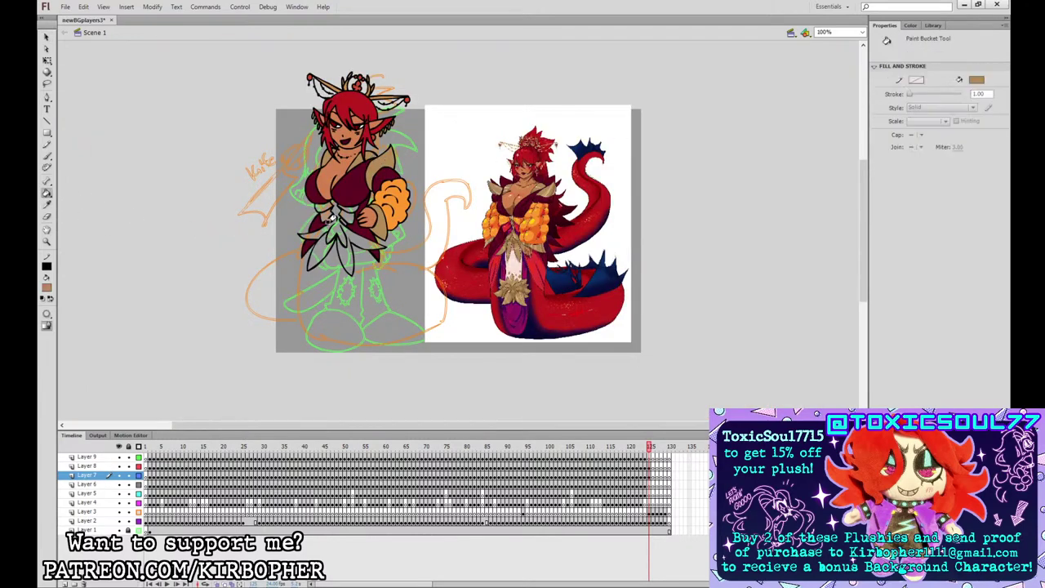
left_click(46, 204)
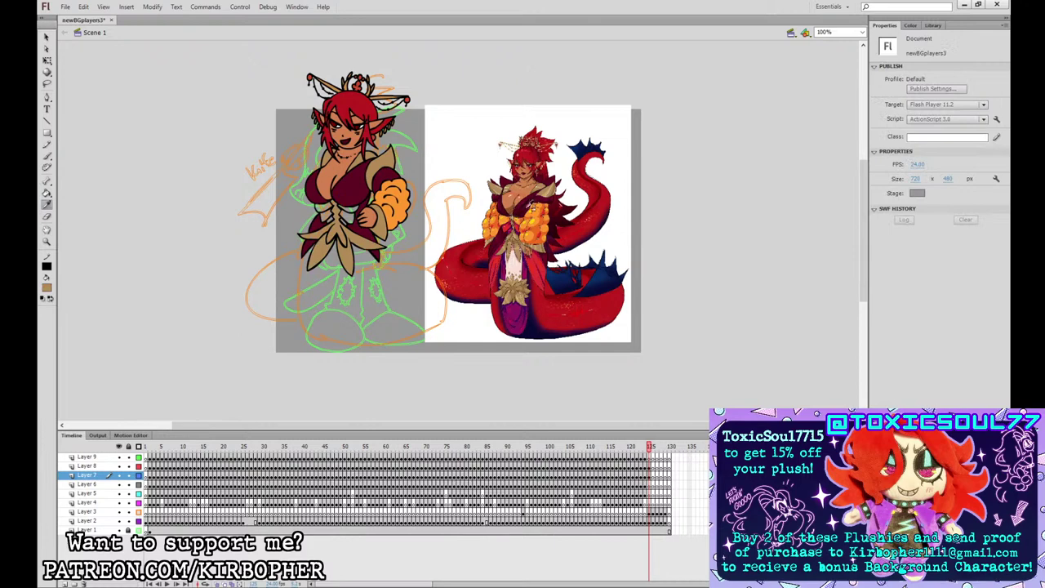
left_click(403, 197)
left_click(327, 206)
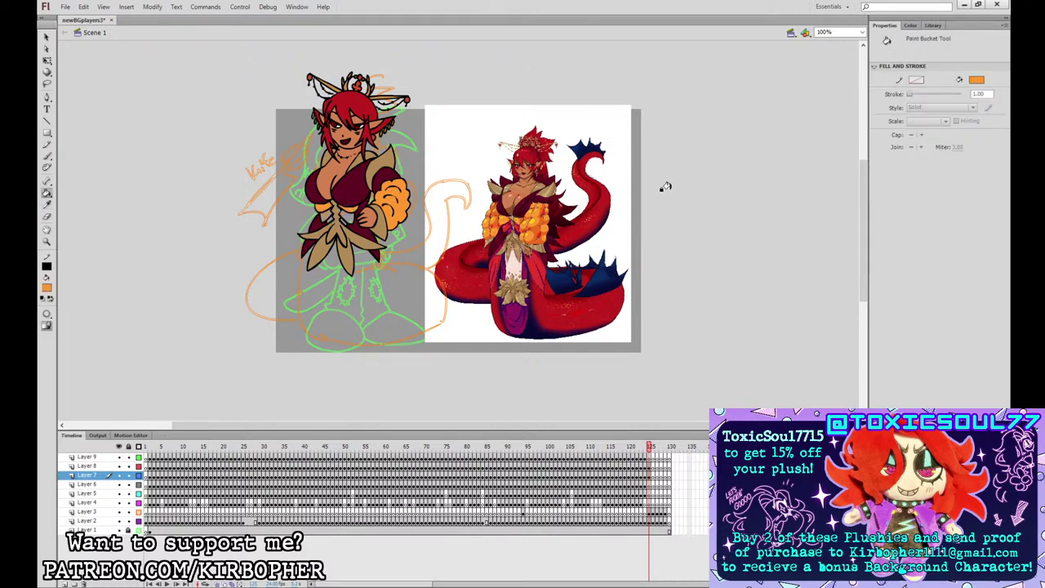
- Fill the sash areas below the bow with the deep red and purple sampled from the reference's sash and skirt
left_click(46, 205)
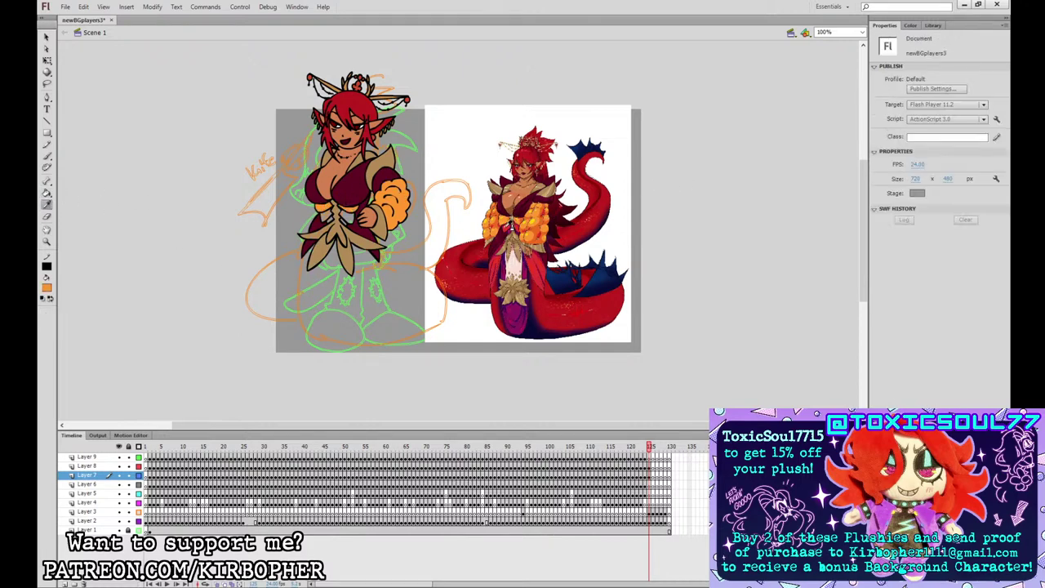
left_click(513, 222)
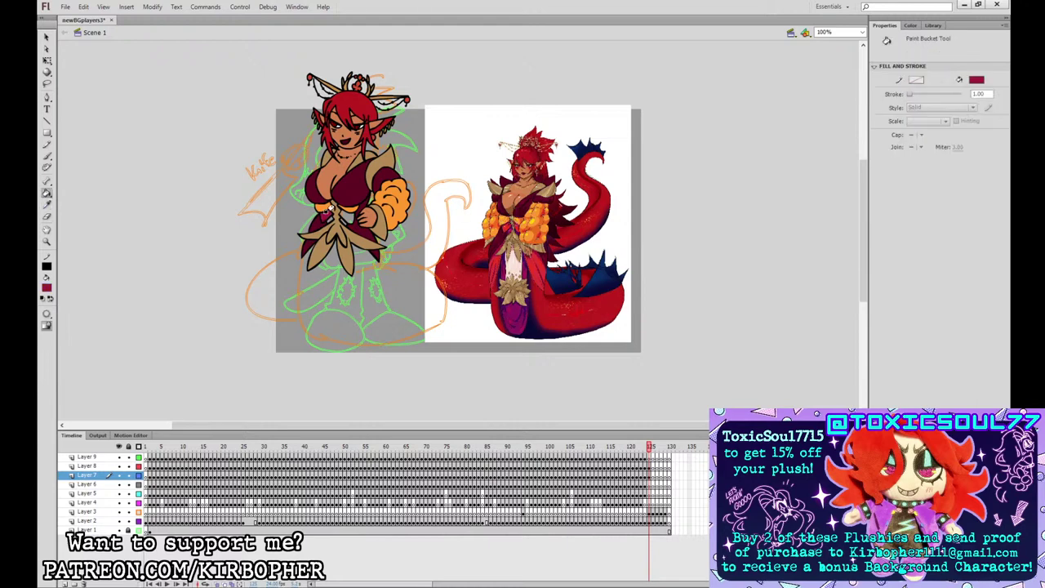
key("i")
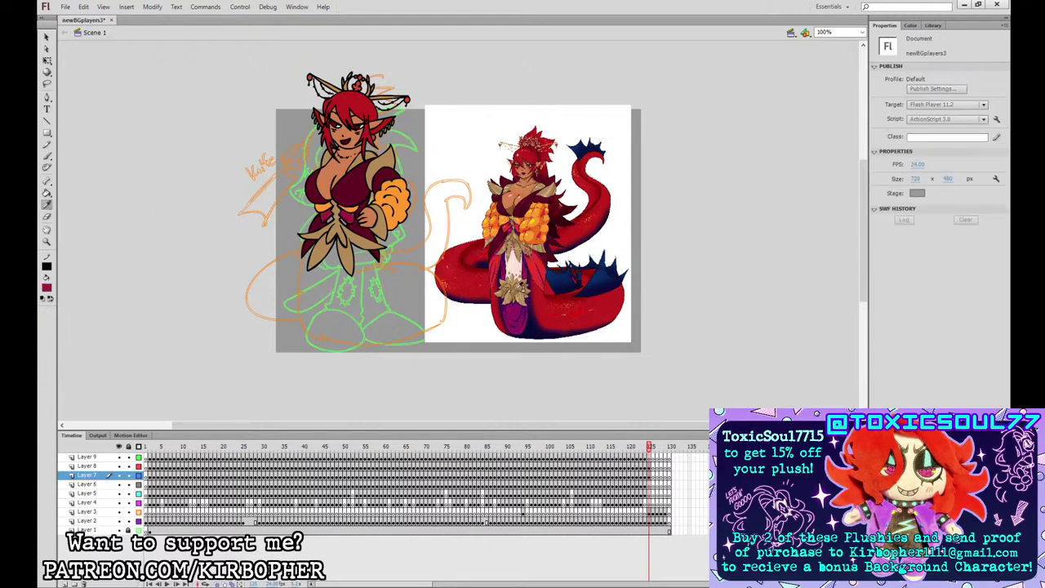
left_click(518, 311)
left_click(340, 216)
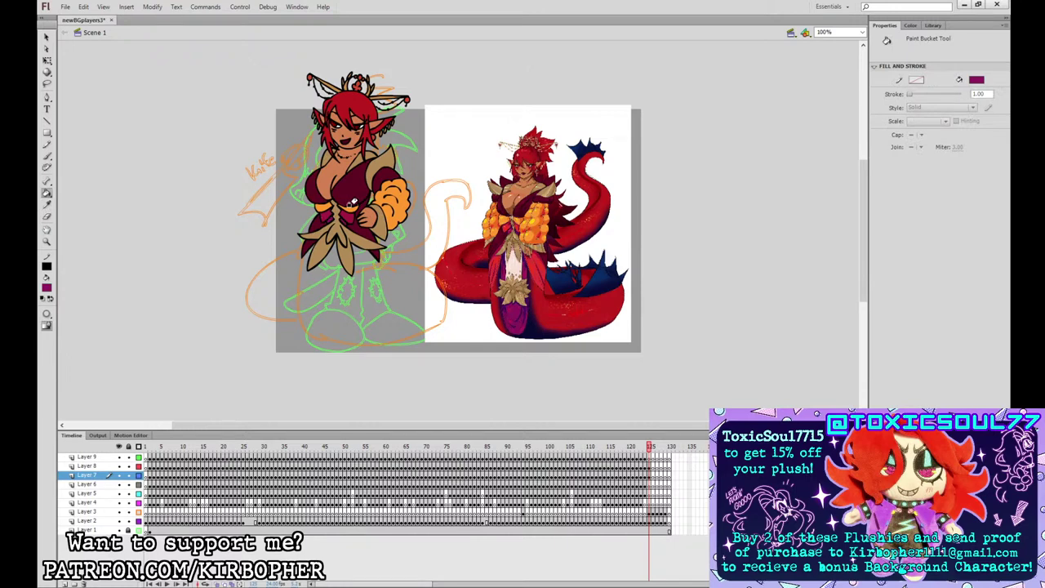
- Brush black outlines for the pointed skirt panels flaring from both hips on Layer 7
left_click(47, 156)
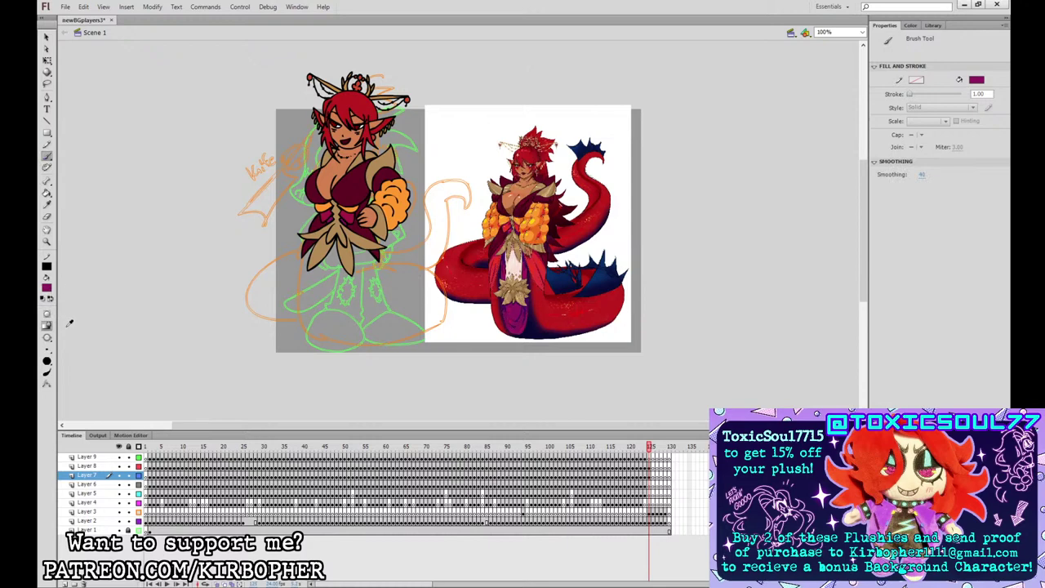
left_click(651, 467)
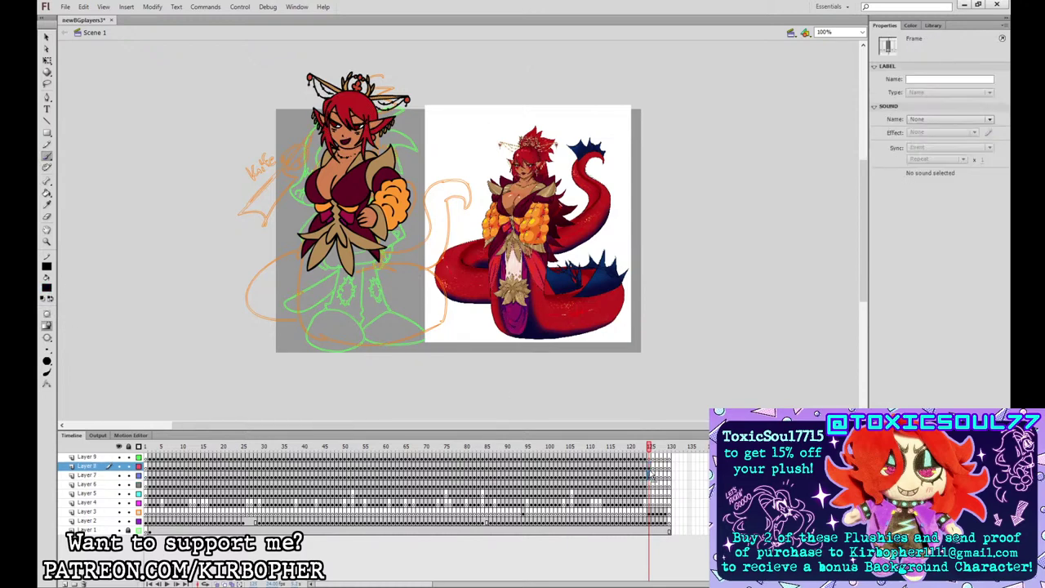
left_click(650, 476)
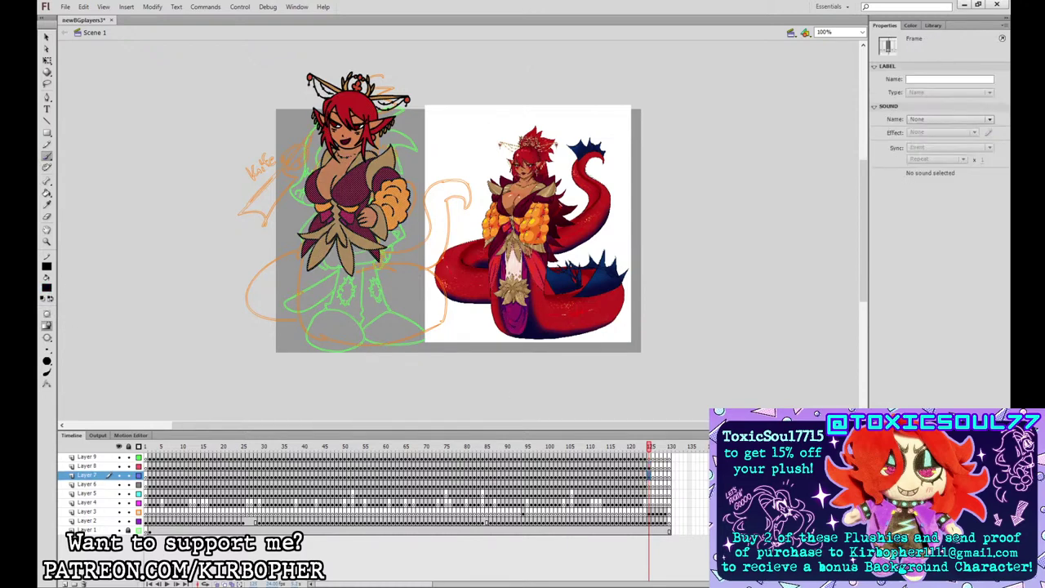
mouse_move(348, 246)
left_mouse_down()
mouse_move(397, 289)
mouse_move(374, 251)
mouse_move(371, 279)
mouse_move(375, 270)
left_mouse_up()
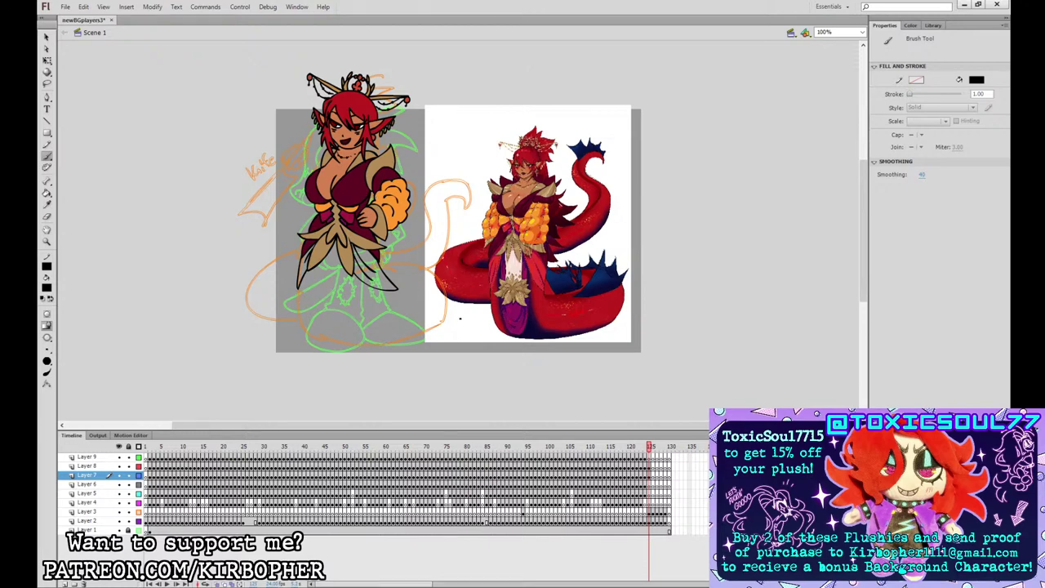
- Brush the flower ornament with its inner petals and the narrow pleated front panel above it, undoing unwanted strokes
mouse_move(329, 276)
left_mouse_down()
mouse_move(318, 313)
mouse_move(341, 308)
mouse_move(313, 275)
mouse_move(326, 275)
mouse_move(310, 308)
left_mouse_up()
key("ctrl+z")
left_click_drag(325, 320, 329, 315)
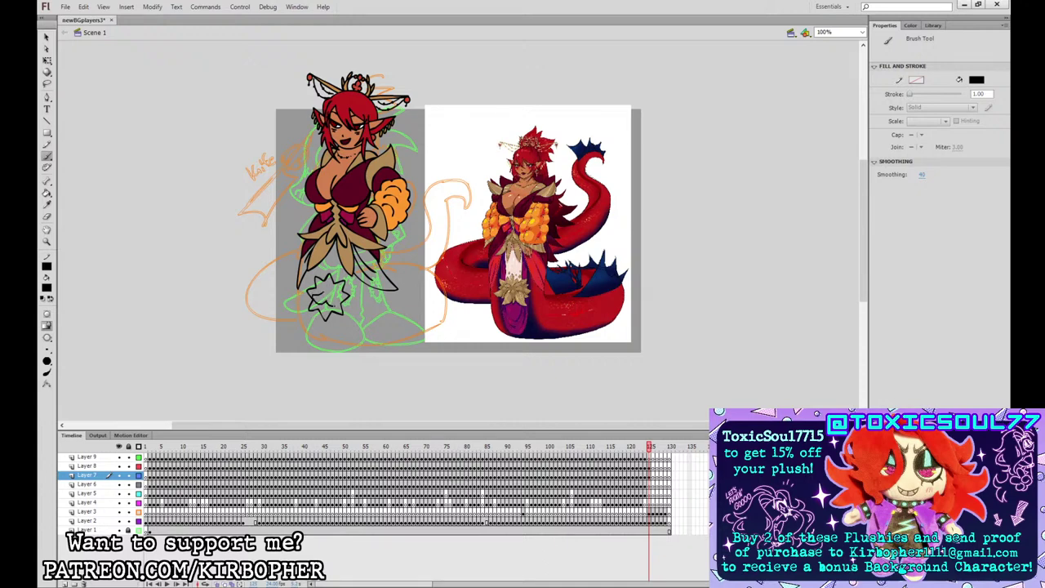
left_click_drag(315, 302, 343, 296)
left_click_drag(332, 290, 343, 287)
key("ctrl+z")
key("ctrl+z")
mouse_move(321, 261)
left_mouse_down()
mouse_move(319, 279)
mouse_move(343, 282)
mouse_move(325, 268)
left_mouse_up()
left_click_drag(332, 254, 337, 274)
- Fill the flower ornament with gold sampled from the hip ornament, and the narrow front panel with the reference's pale cream
left_click(46, 204)
left_click(333, 245)
left_click(325, 281)
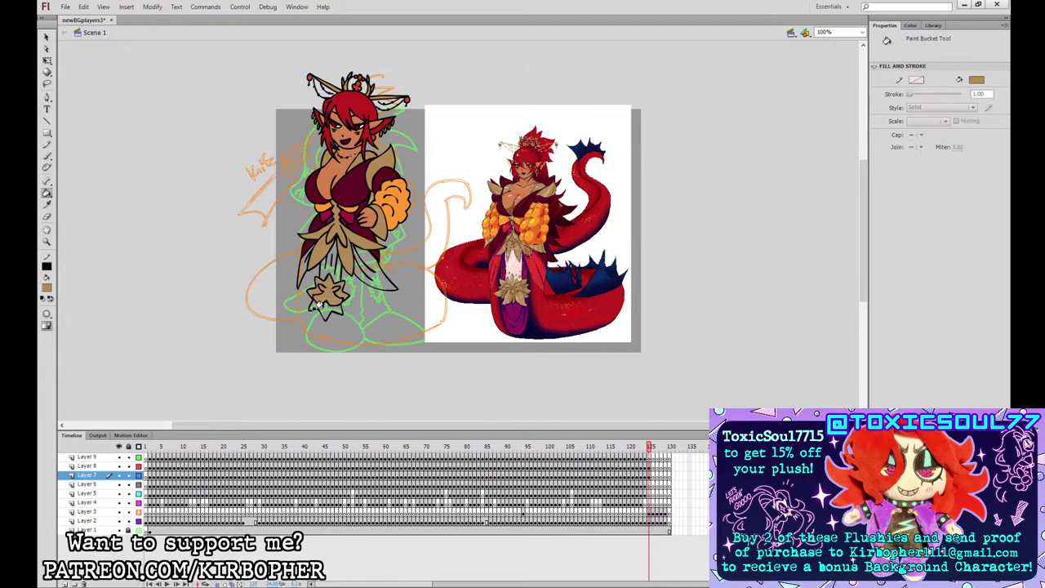
left_click(315, 309)
left_click(47, 204)
left_click(520, 266)
left_click(331, 254)
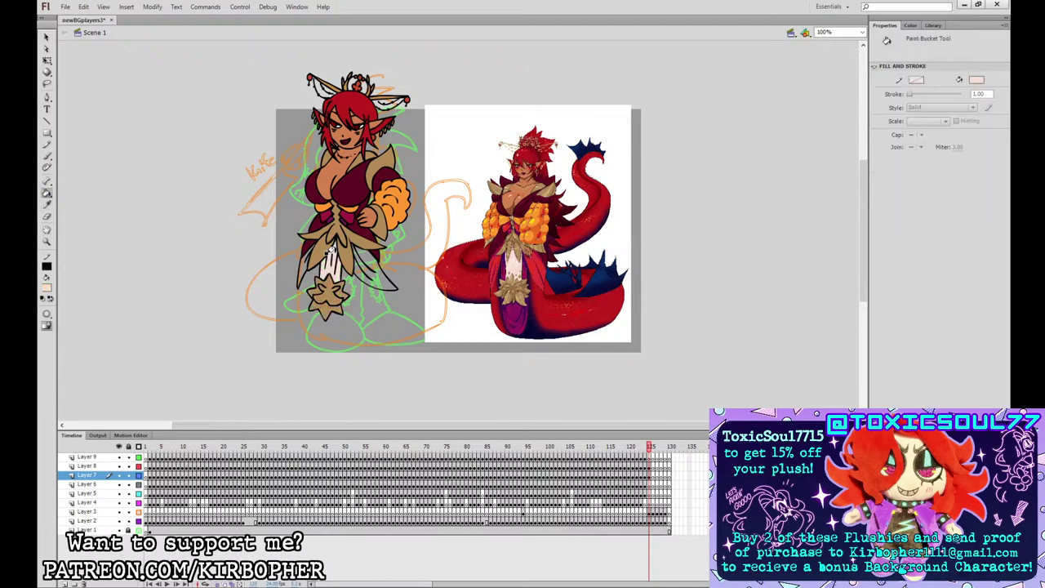
- Fill the flared side skirt panels with crimson sampled from the reference's skirt
left_click(47, 205)
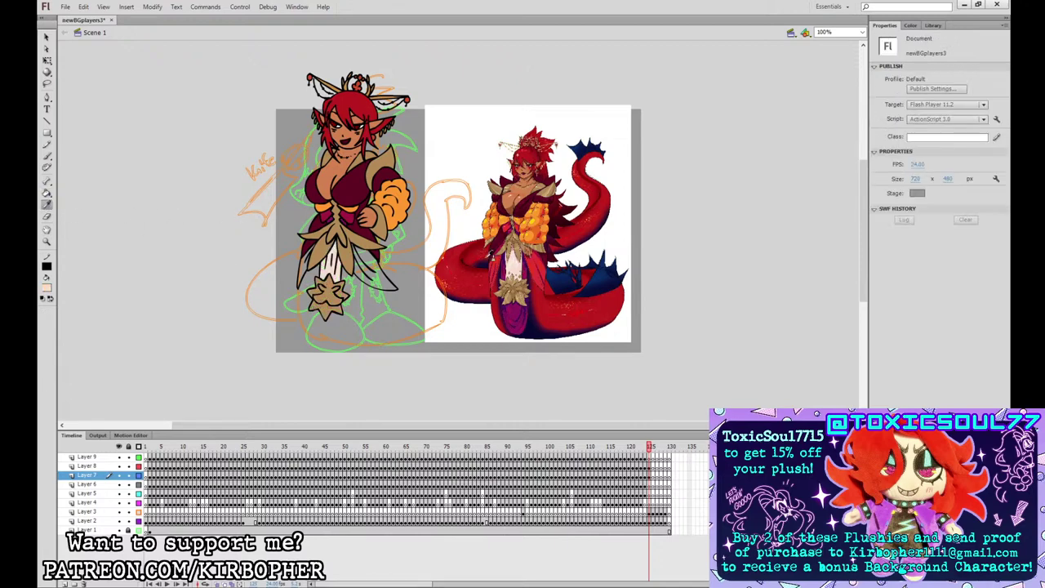
left_click(544, 264)
left_click(364, 253)
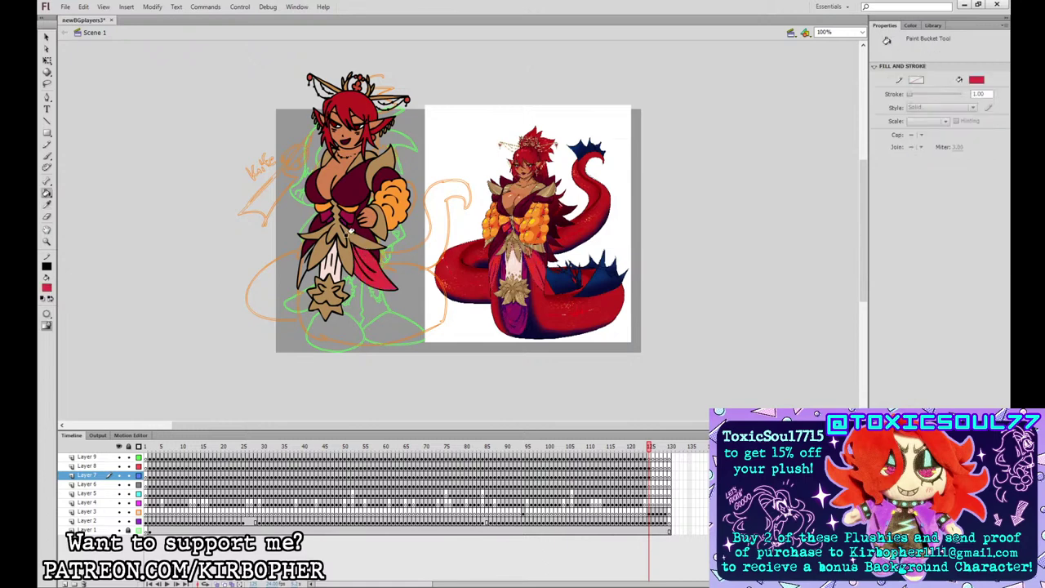
left_click(301, 261)
- Brush the rounded front skirt behind the flower ornament on Layer 7, fill it with the reference's purple, and return to a black brush
left_click(46, 155)
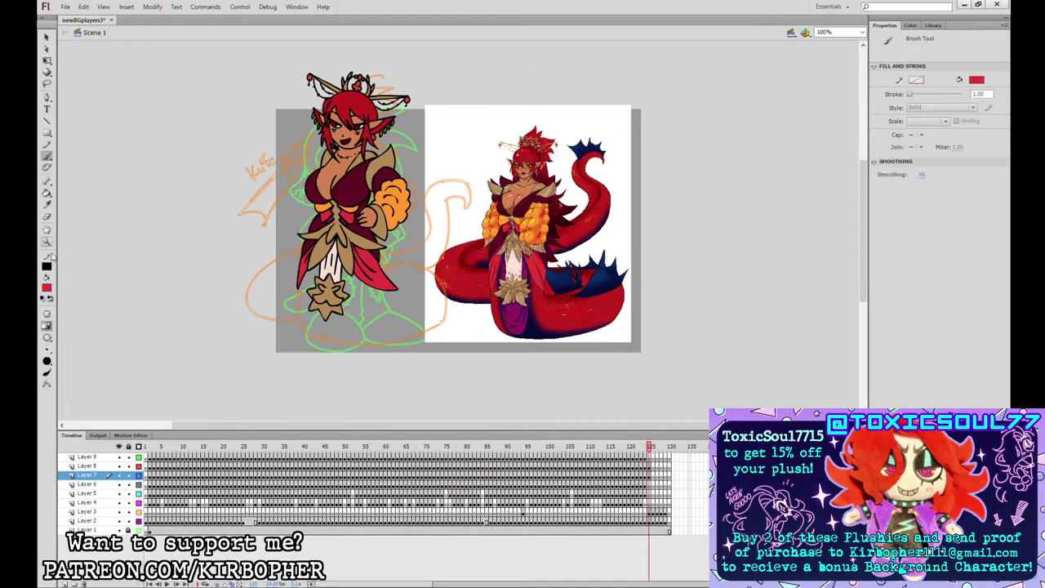
left_click(649, 475)
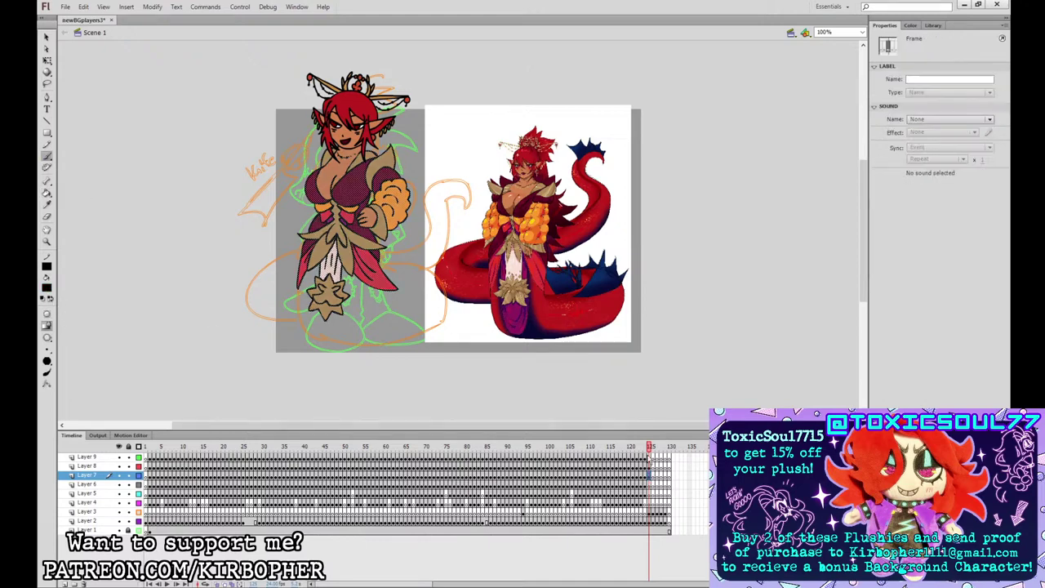
mouse_move(319, 323)
left_mouse_down()
mouse_move(338, 330)
mouse_move(346, 257)
mouse_move(316, 255)
mouse_move(308, 304)
mouse_move(330, 330)
mouse_move(349, 281)
left_mouse_up()
key("ctrl+z")
left_click(46, 204)
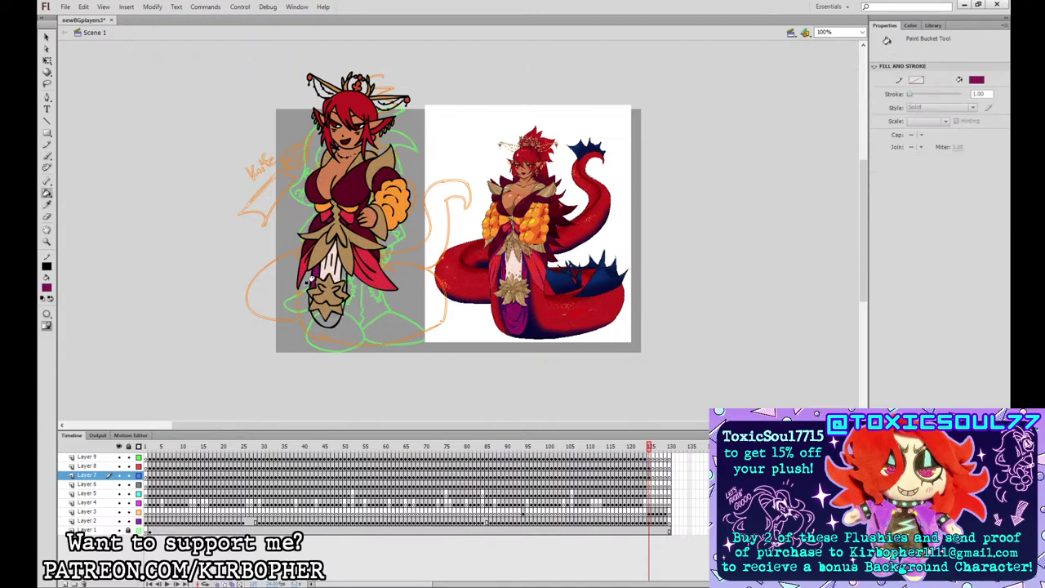
left_click(47, 155)
left_click(63, 318)
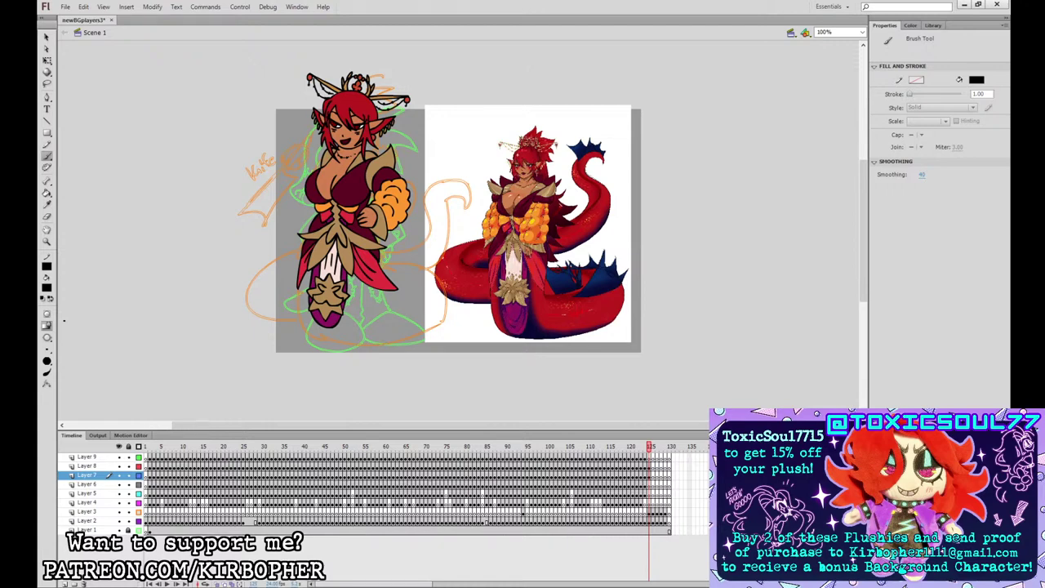
- Brush the front coil of the serpent tail and its spiky fins around the skirt on Layer 7, undoing unwanted strokes
left_click(651, 474)
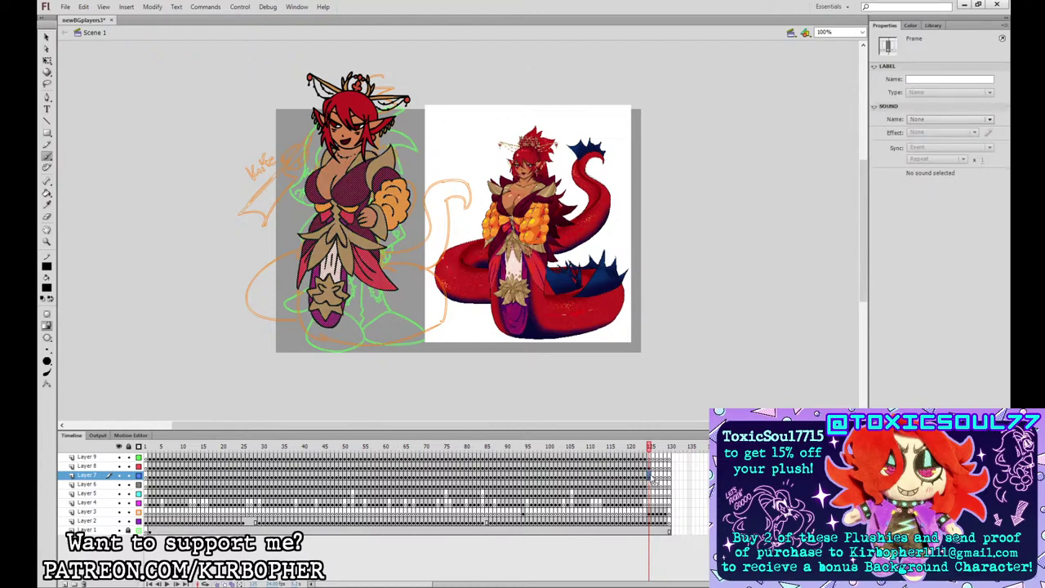
mouse_move(298, 282)
left_mouse_down()
mouse_move(300, 312)
mouse_move(325, 340)
mouse_move(397, 340)
mouse_move(426, 328)
mouse_move(442, 296)
mouse_move(433, 284)
mouse_move(446, 255)
mouse_move(428, 237)
mouse_move(408, 292)
mouse_move(429, 287)
mouse_move(446, 260)
mouse_move(432, 235)
mouse_move(398, 296)
left_mouse_up()
key("ctrl+z")
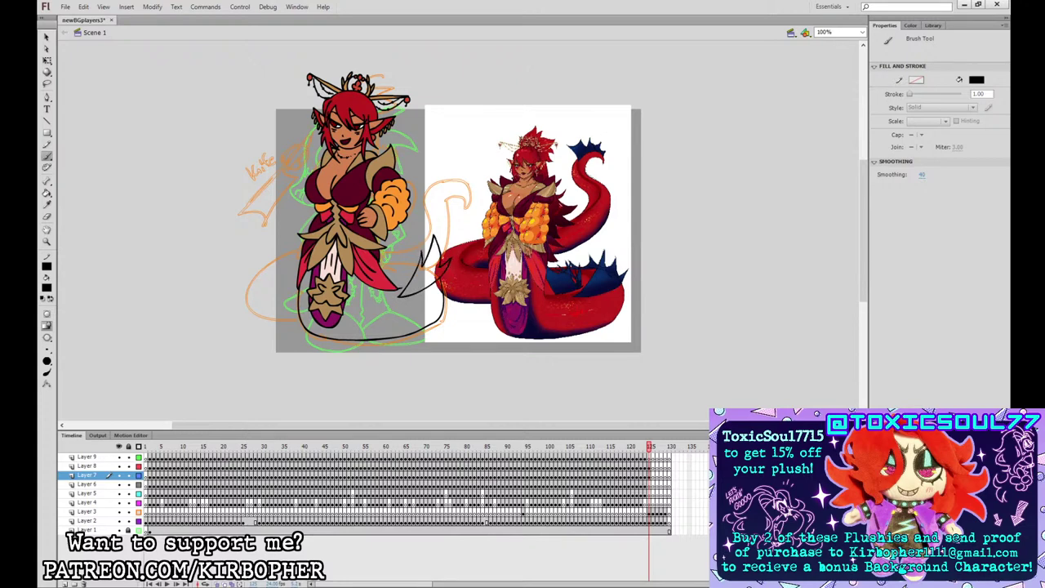
left_click_drag(388, 283, 390, 237)
key("ctrl+z")
mouse_move(392, 280)
left_mouse_down()
mouse_move(390, 237)
mouse_move(382, 264)
mouse_move(420, 264)
mouse_move(394, 263)
left_mouse_up()
key("ctrl+z")
- Fill the front tail coil with dark red and its fins with navy blue, both sampled from the reference image
left_click(46, 204)
left_click(561, 295)
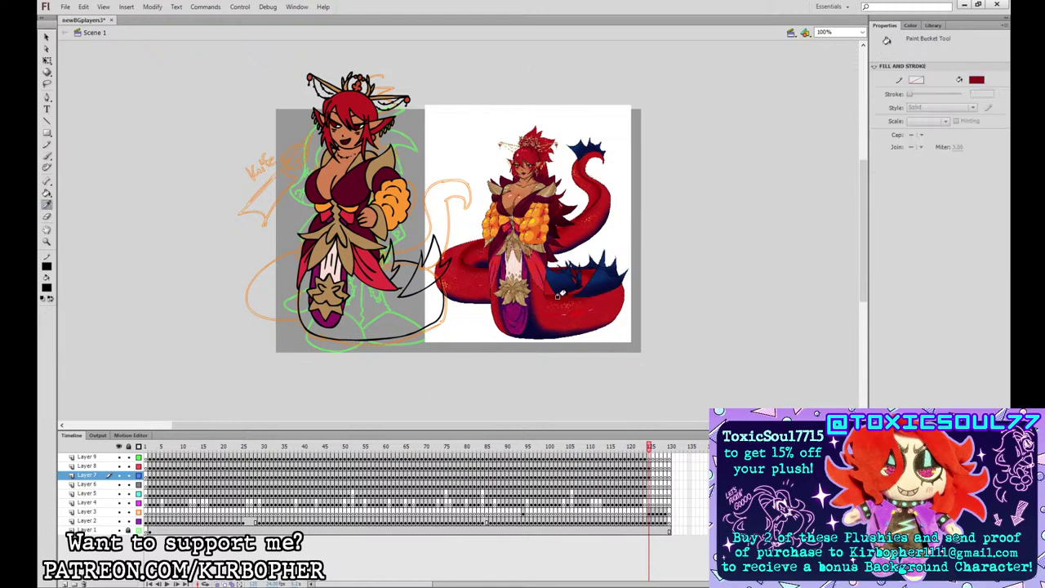
left_click(445, 268)
key("i")
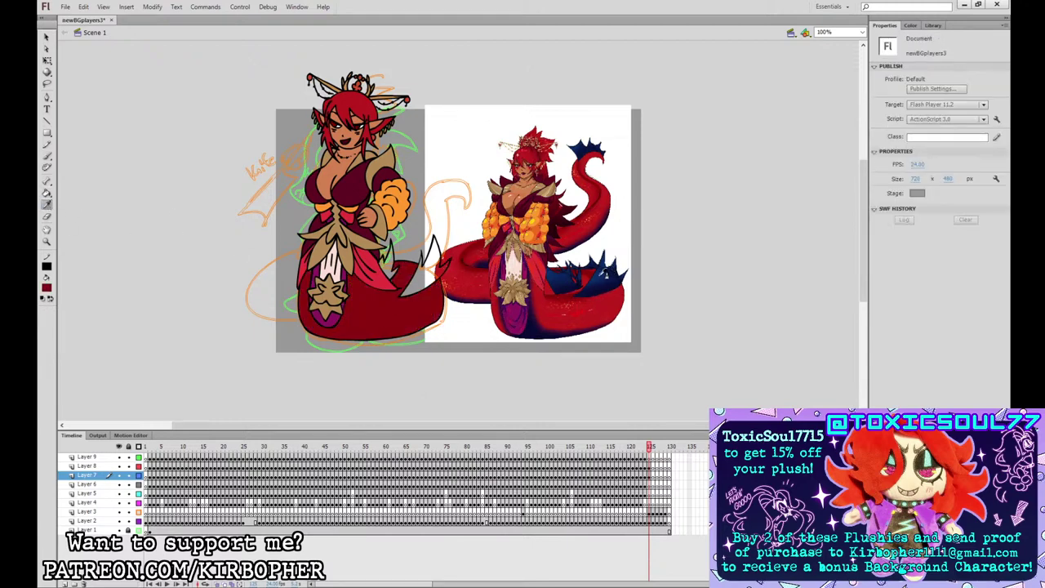
left_click(606, 275)
left_click(429, 269)
left_click(387, 263)
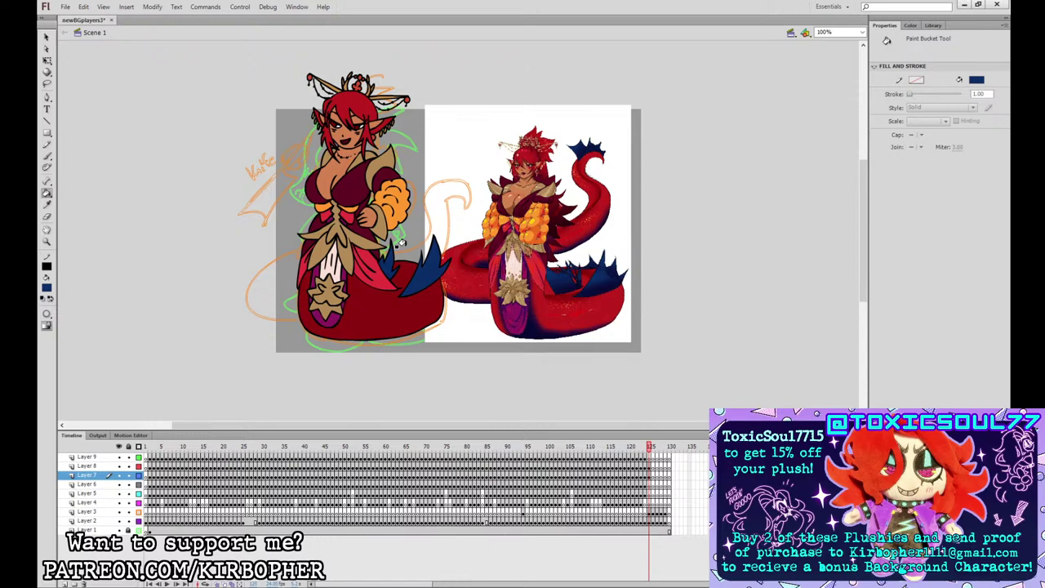
- Brush the raised fist beside the head in black on Layer 6, undoing the unwanted stroke
left_click(47, 156)
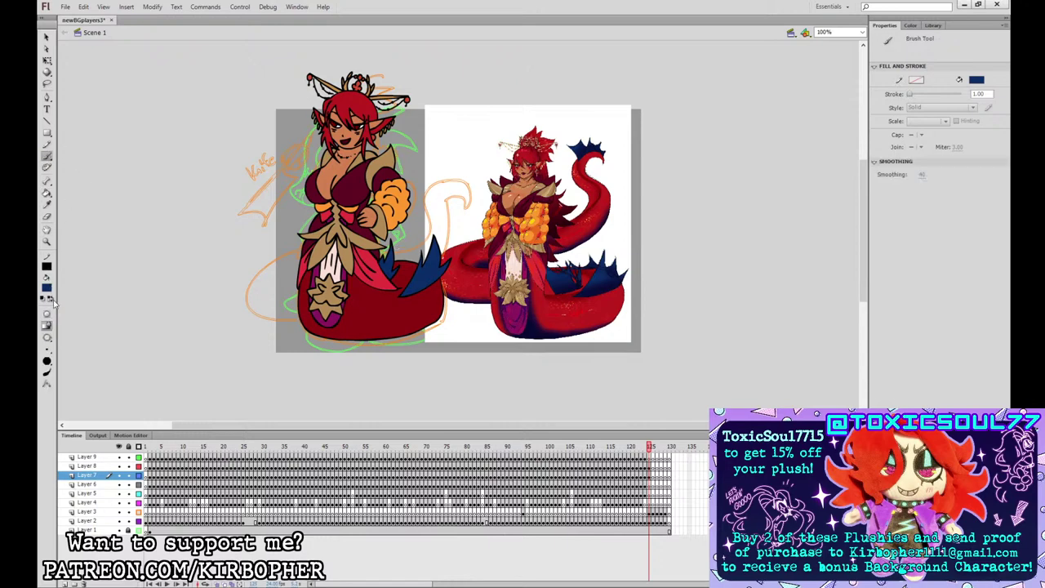
left_click(49, 299)
left_click(655, 485)
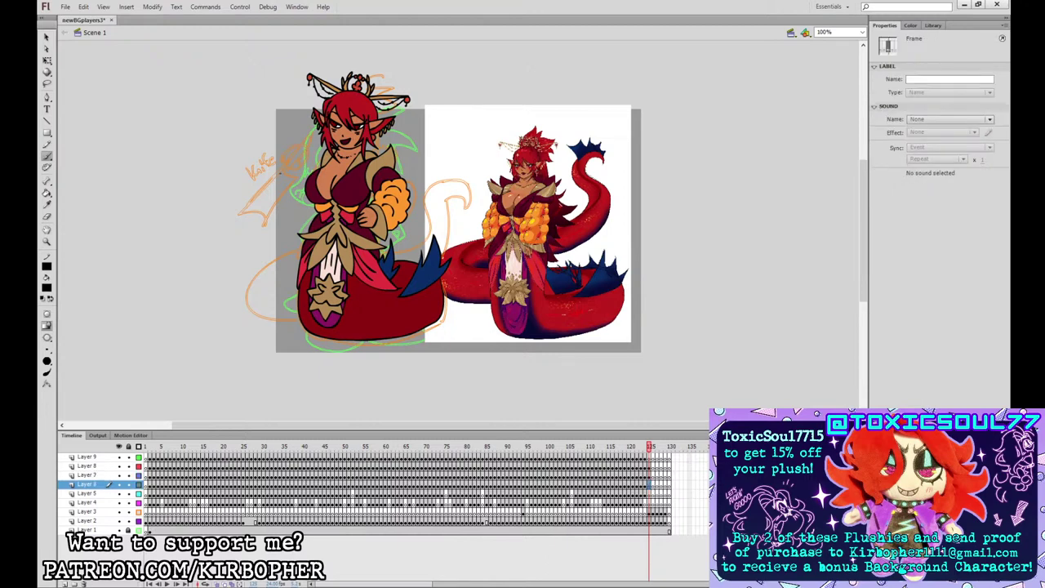
mouse_move(303, 152)
left_mouse_down()
mouse_move(289, 166)
mouse_move(287, 152)
left_mouse_up()
key("ctrl+z")
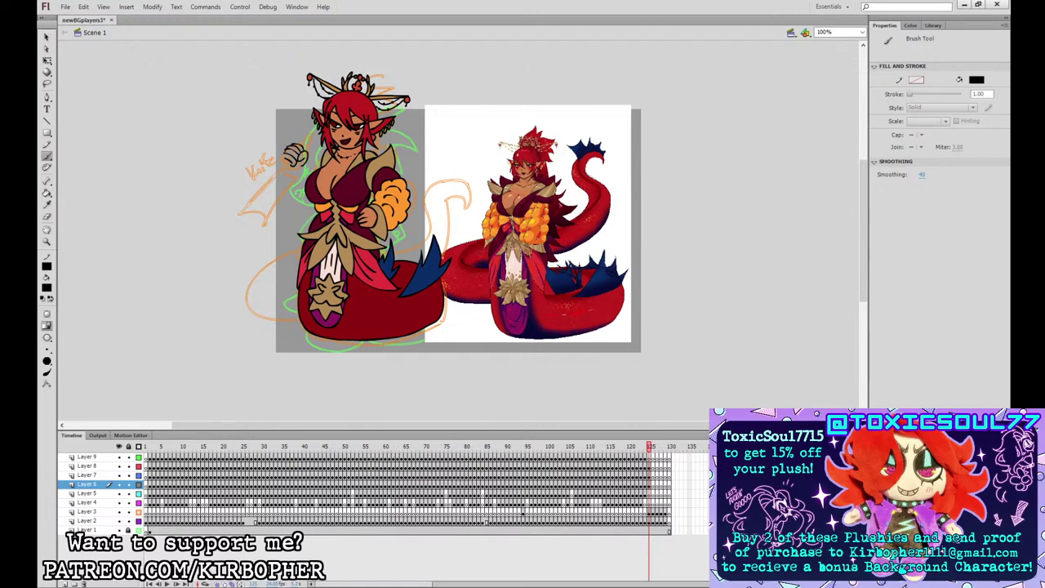
- Brush the knife held in the raised fist, with a small oval detail near its wide end, undoing unwanted strokes
mouse_move(284, 161)
left_mouse_down()
mouse_move(238, 214)
mouse_move(260, 228)
mouse_move(298, 180)
mouse_move(239, 215)
left_mouse_up()
key("ctrl+z")
key("ctrl+z")
mouse_move(286, 160)
left_mouse_down()
mouse_move(244, 209)
mouse_move(254, 227)
mouse_move(297, 179)
mouse_move(268, 183)
mouse_move(263, 223)
mouse_move(299, 178)
mouse_move(249, 210)
mouse_move(271, 219)
mouse_move(300, 174)
mouse_move(285, 170)
mouse_move(259, 214)
left_mouse_up()
key("ctrl+z")
key("ctrl+z")
left_click(252, 206)
key("ctrl+z")
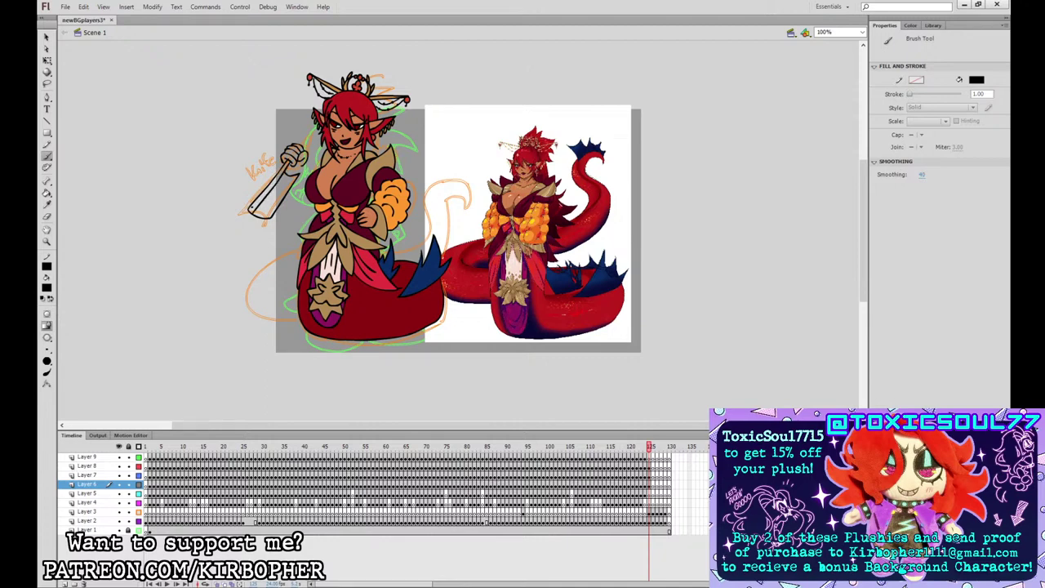
key("ctrl+z")
left_click_drag(268, 204, 268, 203)
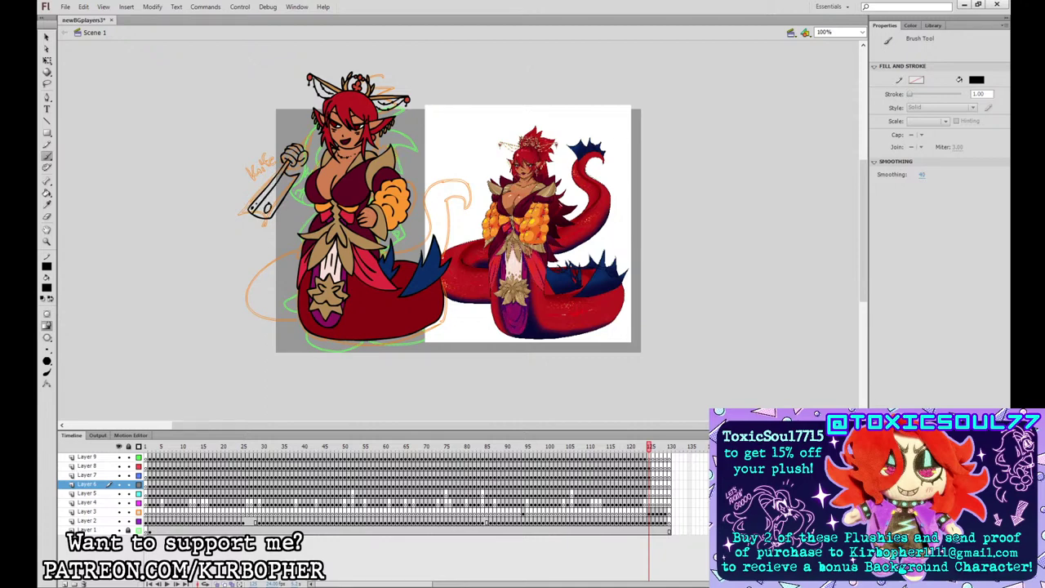
- Brush the raised arm's sleeve on Layer 6 with Layers 7 and 8 shown as outlines, and restore their full display
left_click(51, 36)
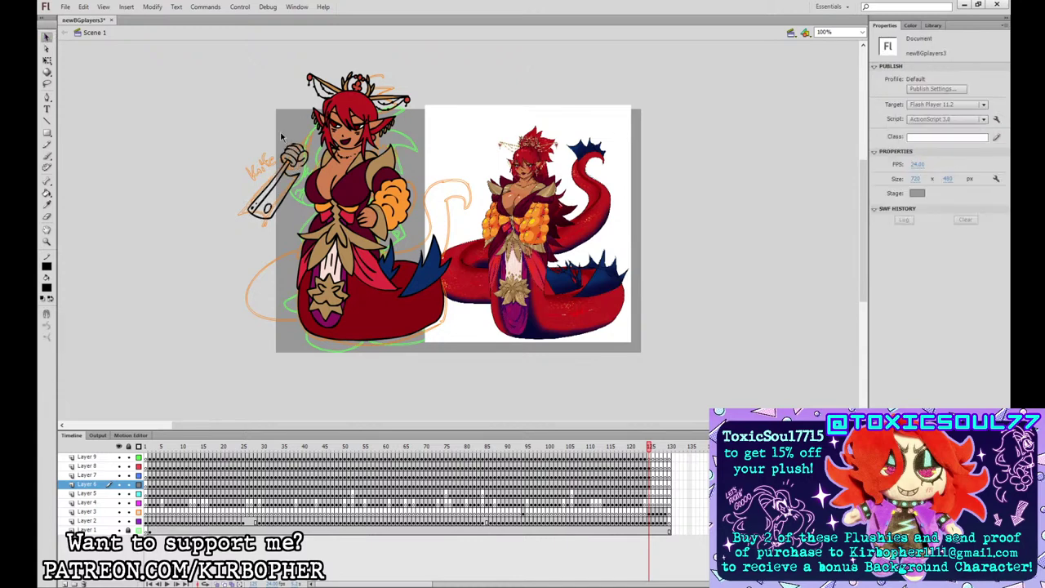
left_click(46, 157)
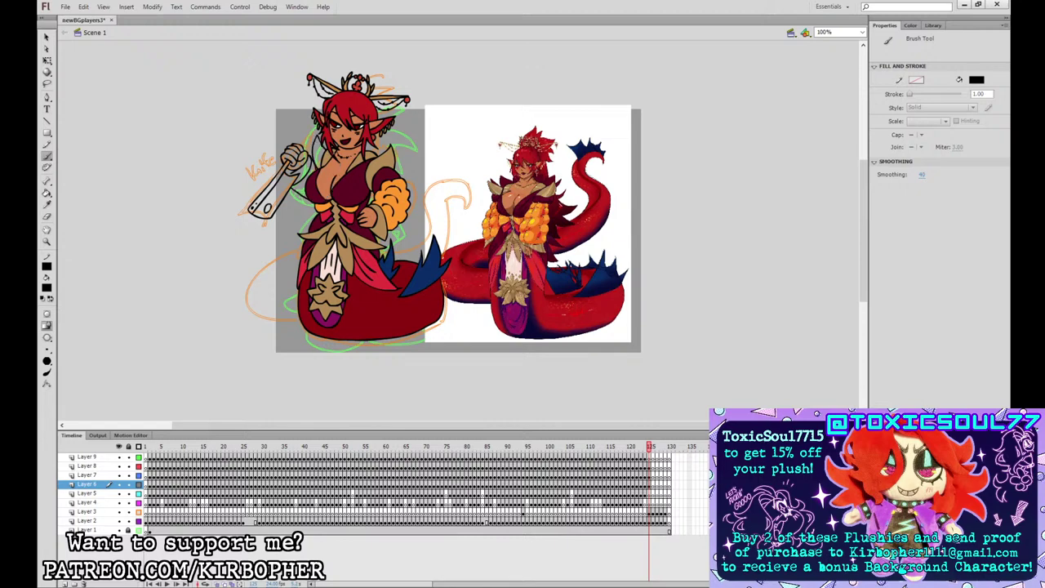
left_click_drag(138, 475, 138, 467)
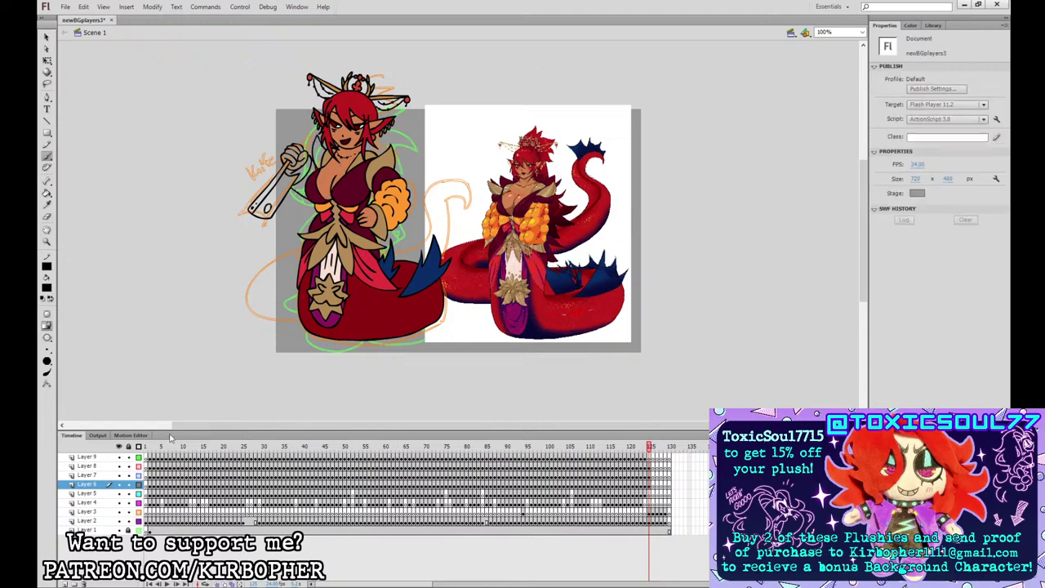
left_click(649, 485)
left_click_drag(319, 137, 338, 160)
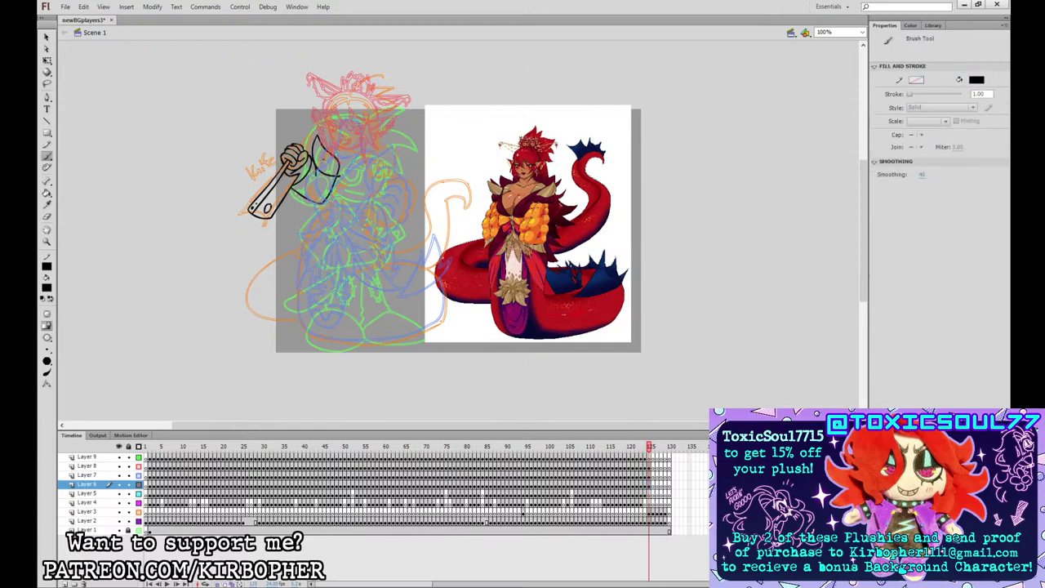
left_click(653, 485)
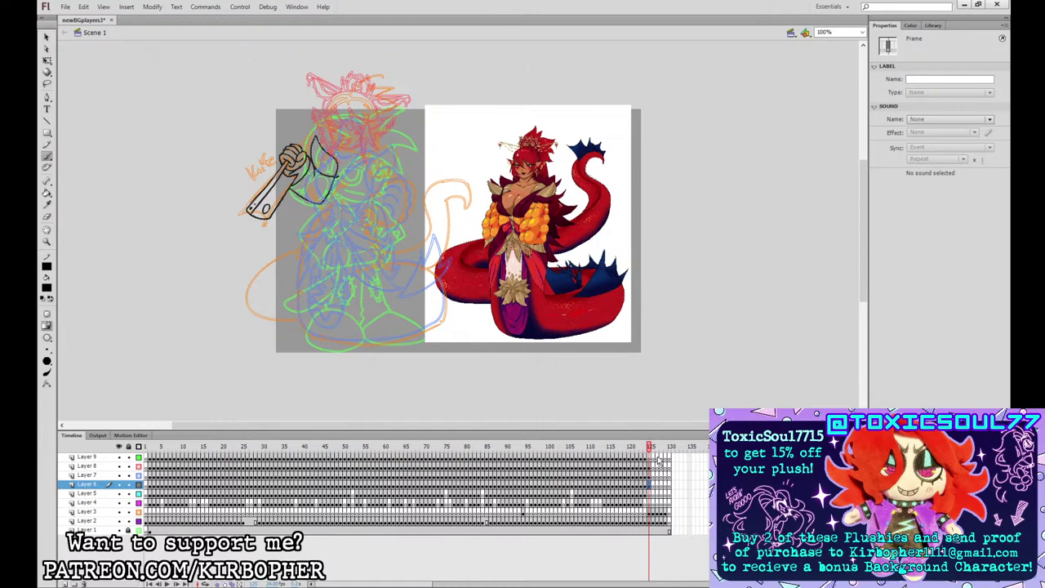
left_click(139, 466)
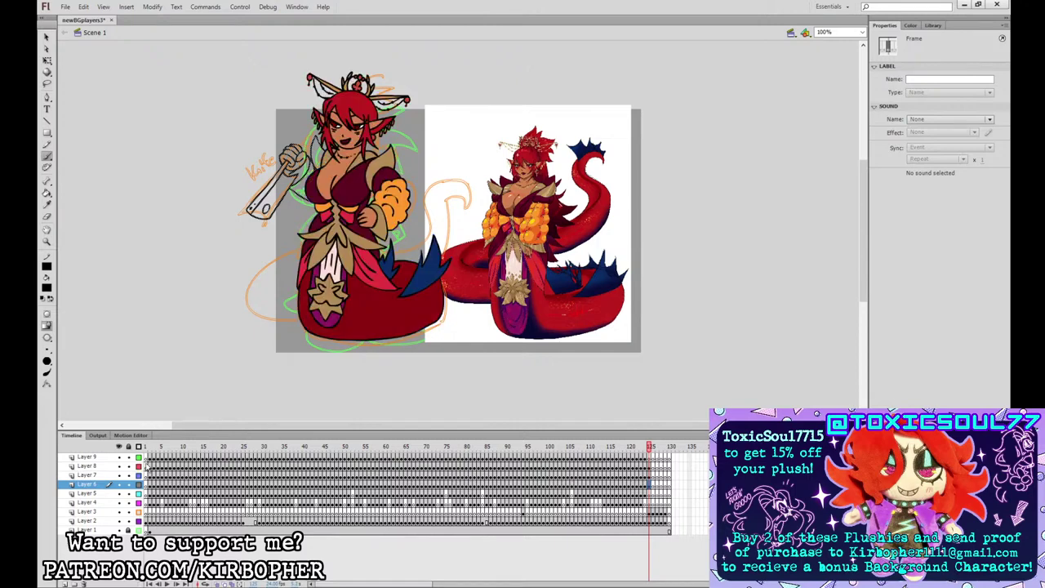
- Show the layers above as outlines and brush the jagged, spiked back of the robe on Layer 5
left_click(652, 494)
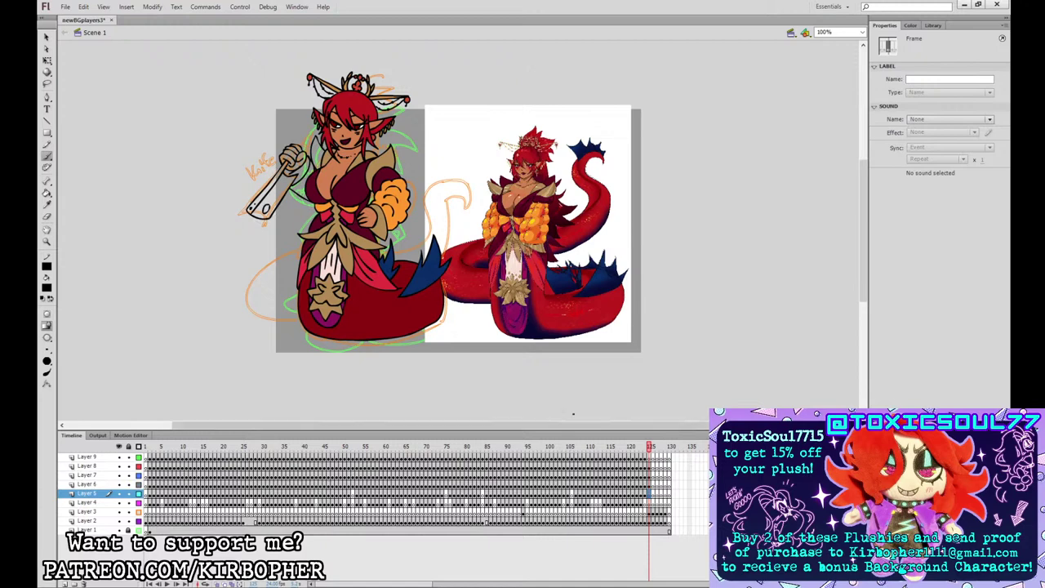
left_click(139, 465)
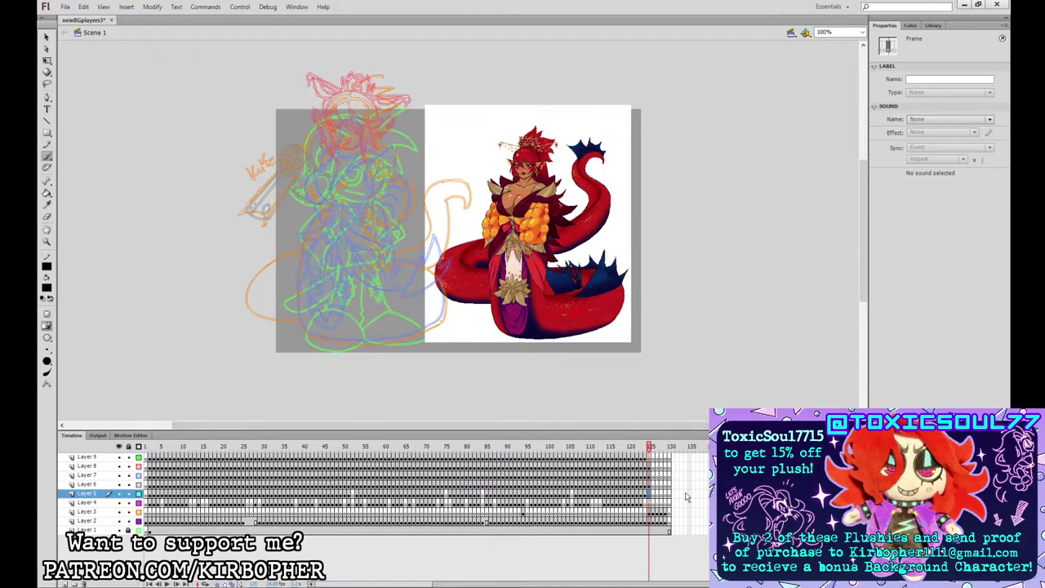
mouse_move(354, 152)
left_mouse_down()
mouse_move(382, 138)
mouse_move(384, 153)
mouse_move(410, 147)
mouse_move(402, 161)
mouse_move(416, 167)
mouse_move(396, 186)
mouse_move(415, 193)
mouse_move(386, 222)
left_mouse_up()
key("ctrl+z")
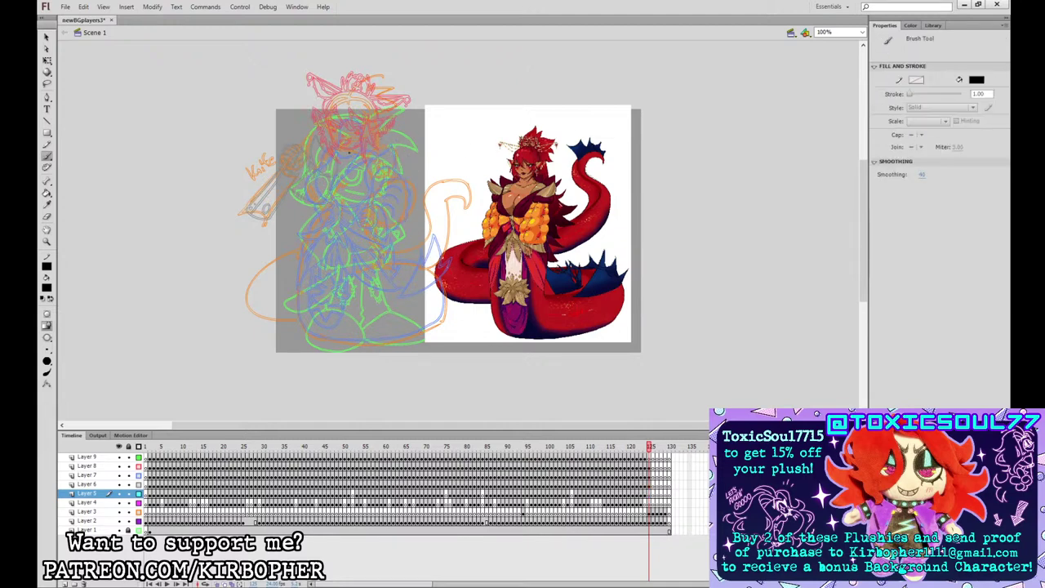
mouse_move(349, 153)
left_mouse_down()
mouse_move(408, 147)
mouse_move(391, 167)
mouse_move(414, 171)
mouse_move(395, 185)
mouse_move(418, 197)
mouse_move(395, 205)
mouse_move(410, 227)
mouse_move(371, 246)
mouse_move(351, 227)
left_mouse_up()
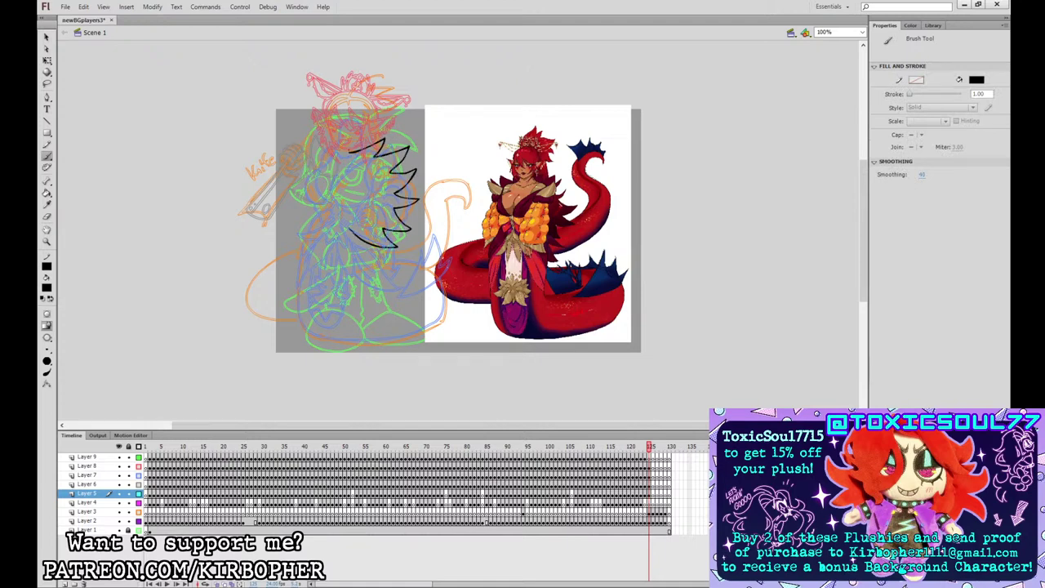
mouse_move(344, 151)
left_mouse_down()
mouse_move(325, 132)
mouse_move(331, 232)
left_mouse_up()
- Brush the back hair and the spiky topknot above the head, redoing the first stroke
left_click_drag(392, 152, 377, 110)
key("ctrl+z")
mouse_move(391, 153)
left_mouse_down()
mouse_move(379, 105)
mouse_move(335, 75)
mouse_move(351, 56)
mouse_move(397, 80)
mouse_move(392, 94)
mouse_move(341, 104)
mouse_move(339, 143)
left_mouse_up()
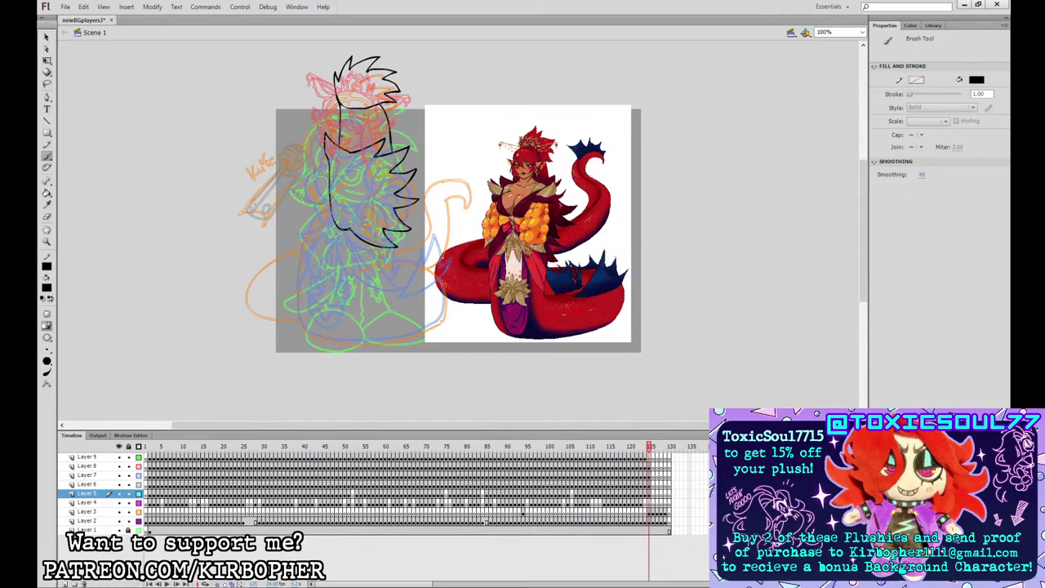
- Brush the rear tail coil and its raised tip with a spiky fin on Layer 4, undoing the unwanted stroke
left_click(650, 503)
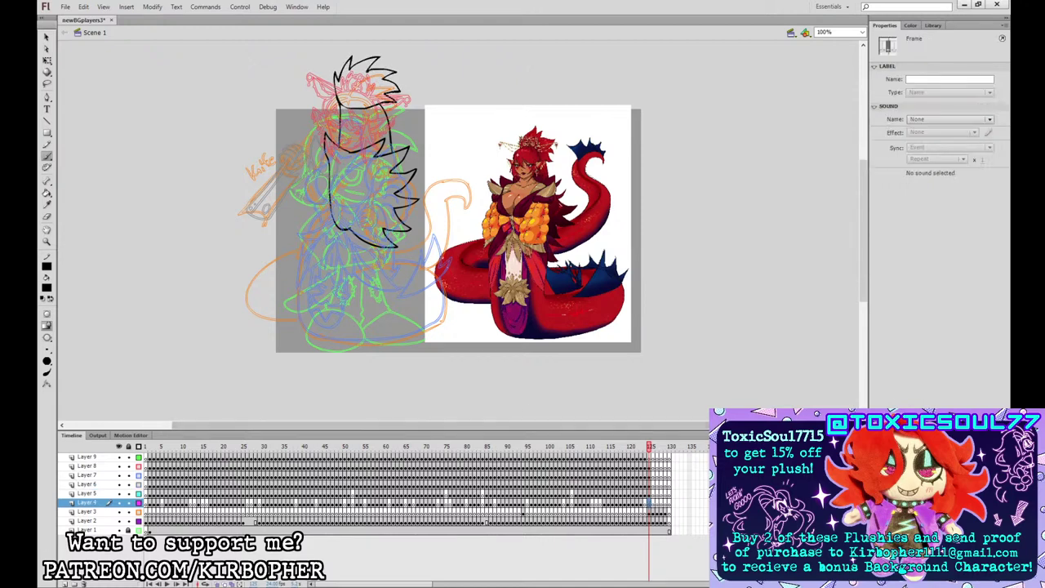
mouse_move(435, 193)
left_mouse_down()
mouse_move(470, 200)
mouse_move(459, 163)
mouse_move(453, 176)
mouse_move(439, 165)
mouse_move(423, 175)
mouse_move(429, 245)
mouse_move(289, 250)
mouse_move(255, 277)
mouse_move(251, 306)
mouse_move(290, 323)
mouse_move(387, 314)
left_mouse_up()
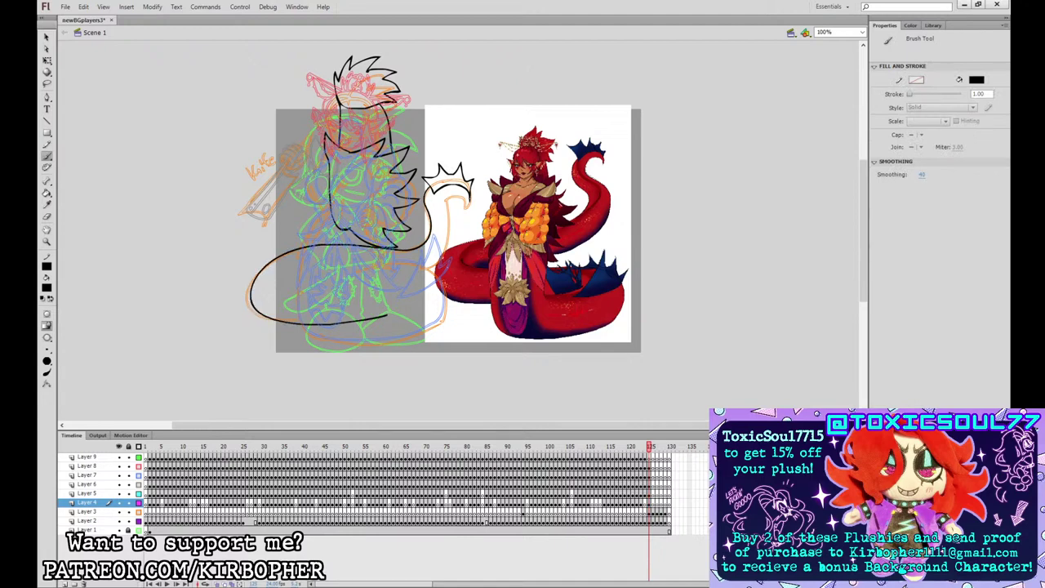
mouse_move(469, 202)
left_mouse_down()
mouse_move(447, 192)
mouse_move(453, 249)
mouse_move(364, 299)
mouse_move(374, 317)
left_mouse_up()
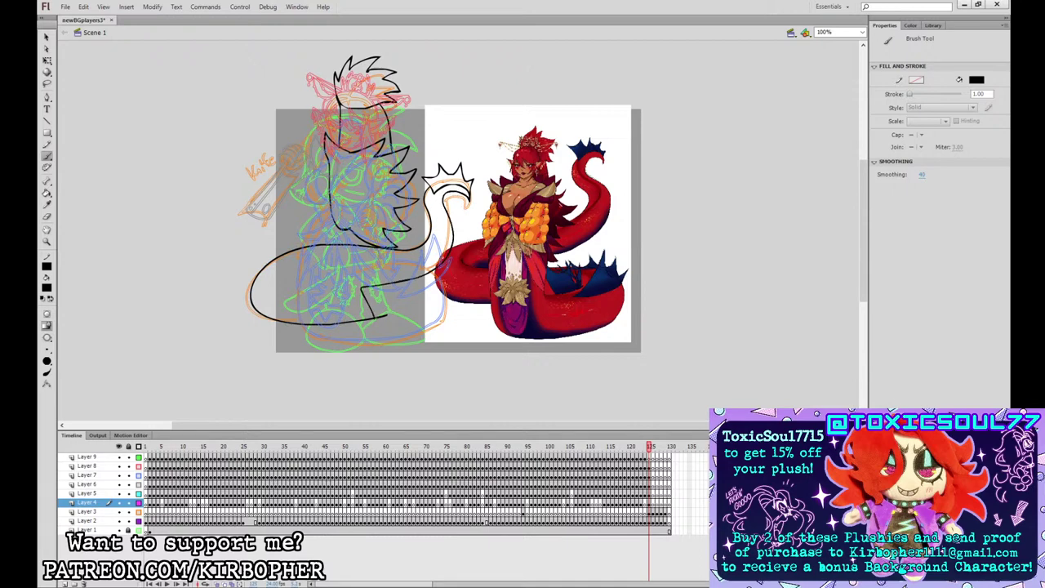
left_click_drag(250, 294, 368, 306)
key("ctrl+z")
left_click_drag(289, 281, 351, 282)
- Restore the full display of Layers 6 to 8, and fill the rear tail dark red and its tip fin blue, sampled from the front tail
left_click(140, 467)
left_click(139, 475)
left_click(139, 484)
left_click(47, 204)
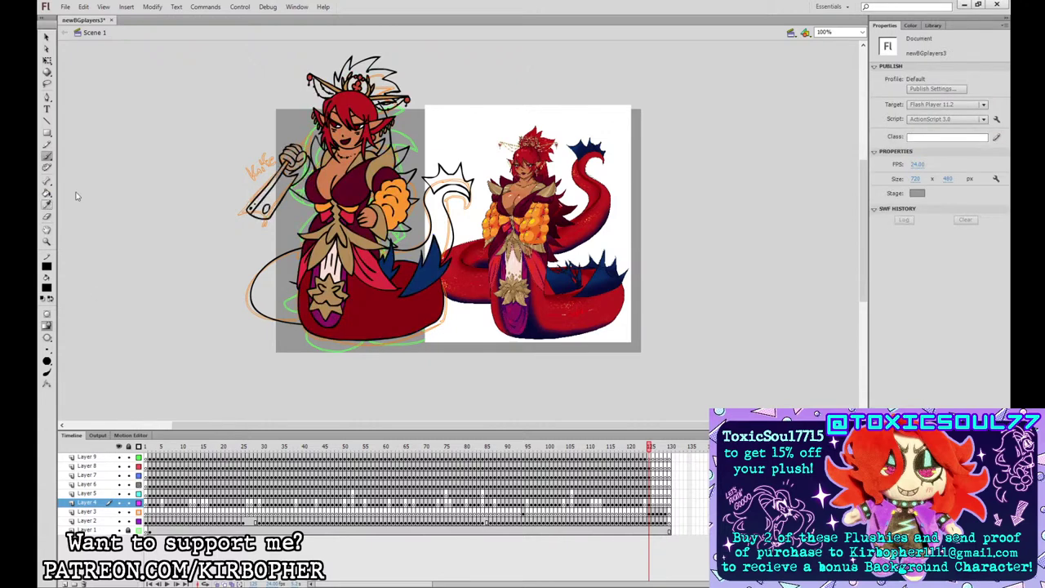
left_click(351, 307)
left_click(268, 293)
left_click(47, 204)
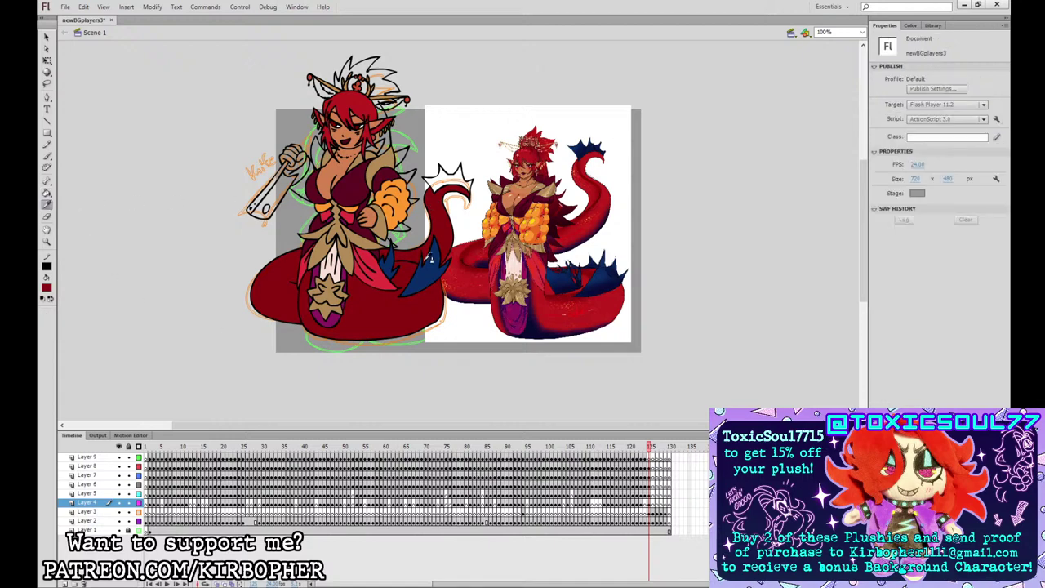
left_click(436, 172)
- Fill the robe's spiked back with maroon sampled from the robe, and the raised sleeve with orange sampled from the other sleeve
left_click(48, 203)
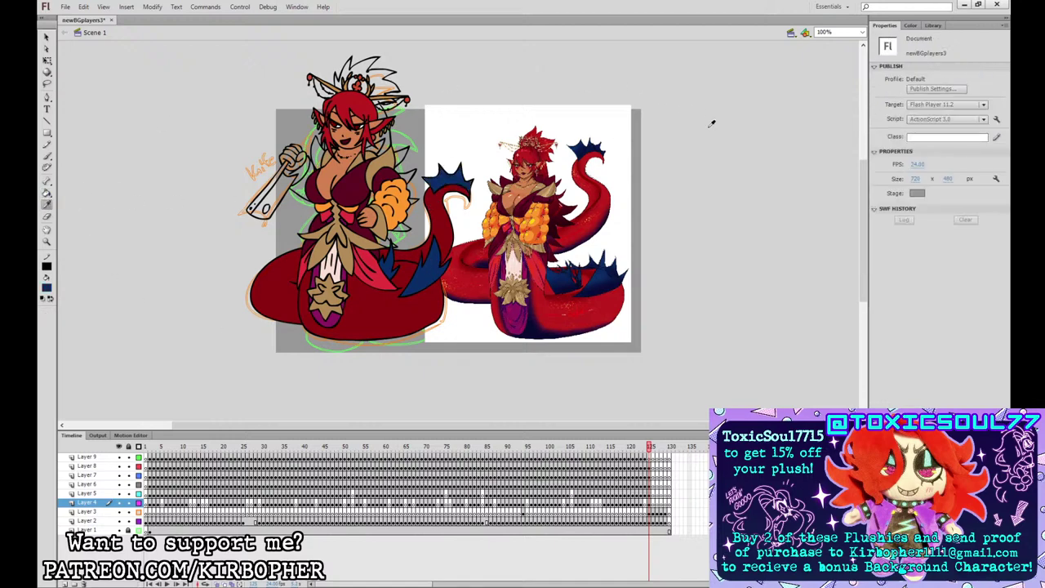
left_click(392, 190)
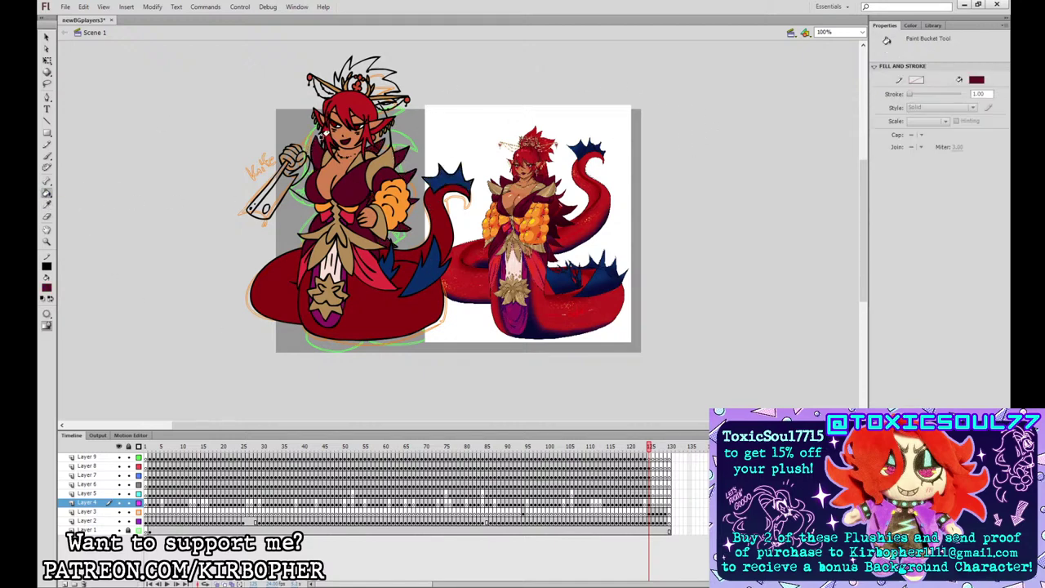
left_click(47, 203)
left_click(397, 192)
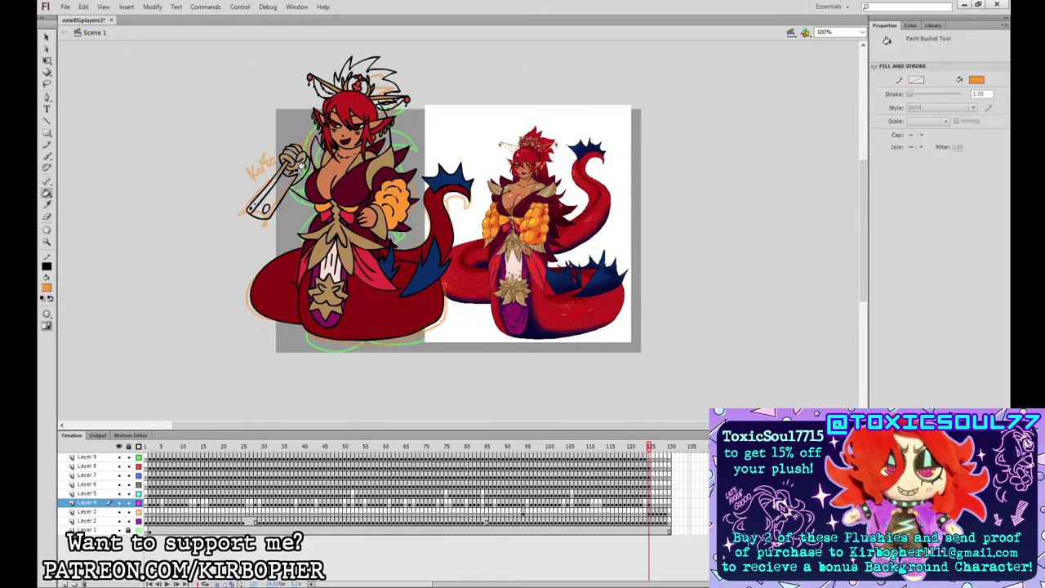
left_click(298, 168)
key("ctrl+z")
- Sample gold from the hip ornament, and fill the back hair and topknot with red sampled from the hair
left_click(47, 203)
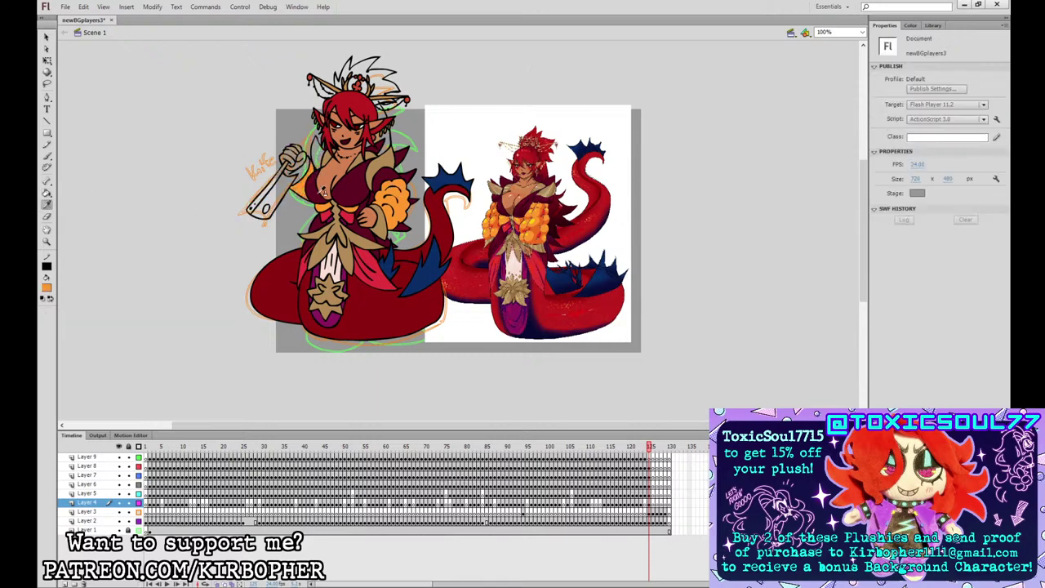
left_click(333, 224)
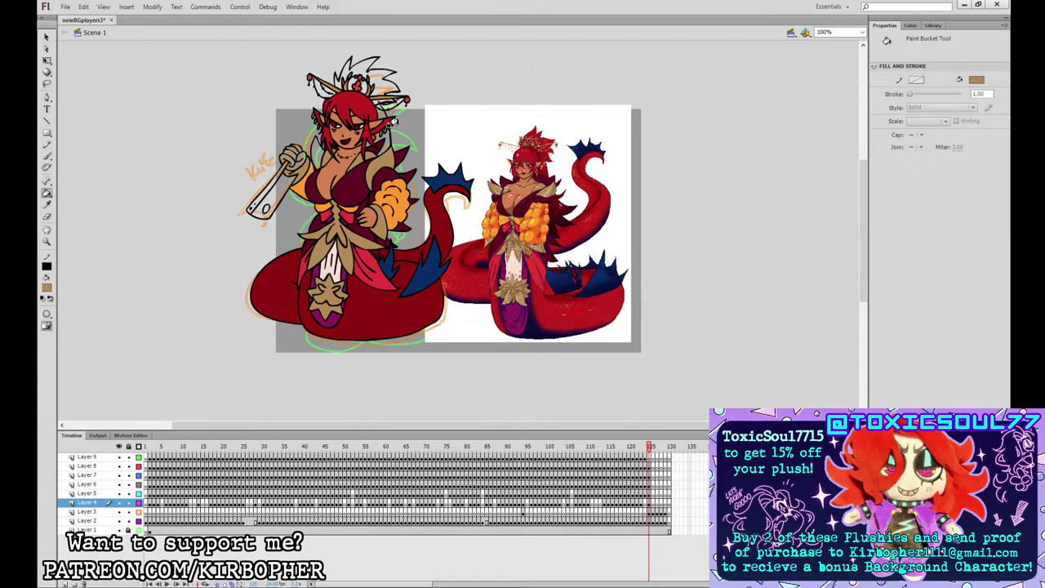
left_click(48, 203)
left_click(383, 118)
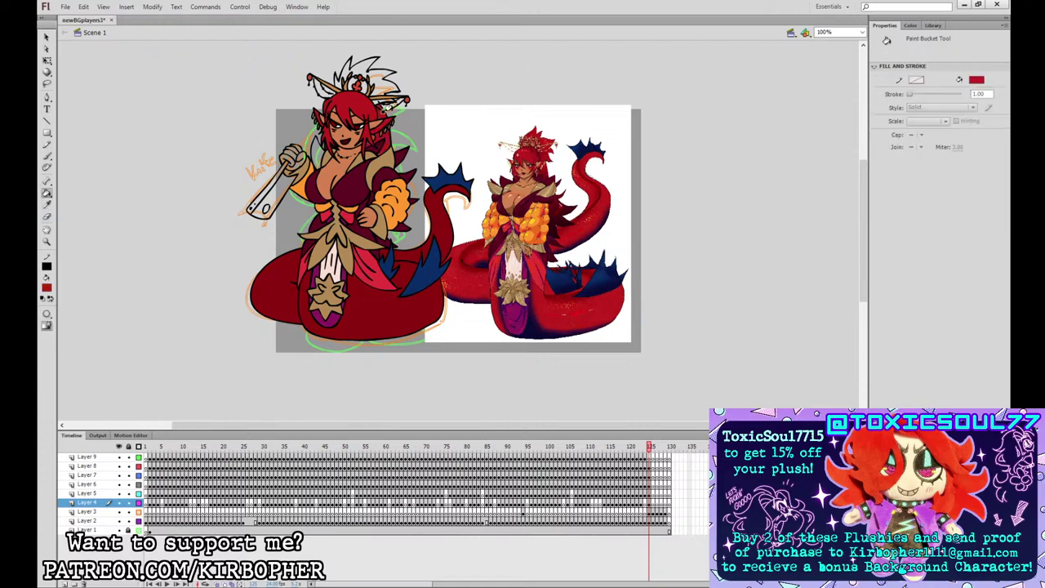
left_click(373, 82)
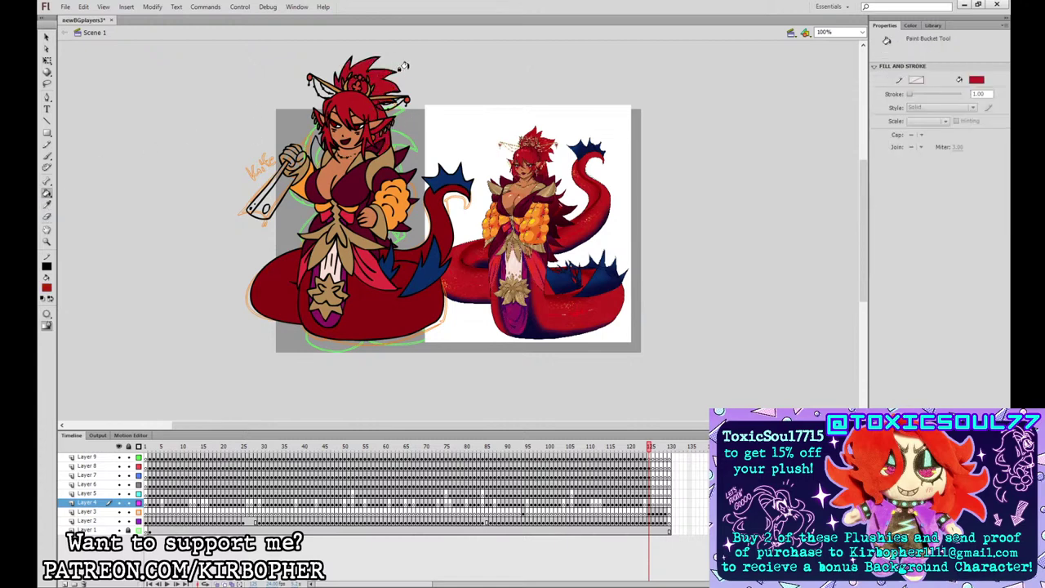
- Sample the shoulder piece's color, and fill the raised fist with skin tone sampled from the chest
left_click(47, 203)
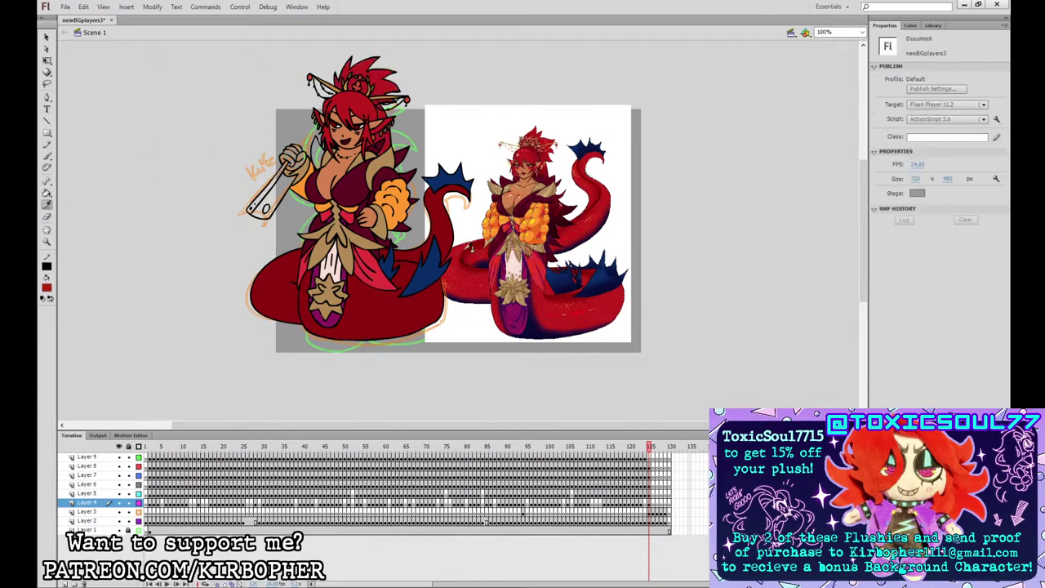
left_click(377, 156)
left_click(47, 204)
left_click(342, 170)
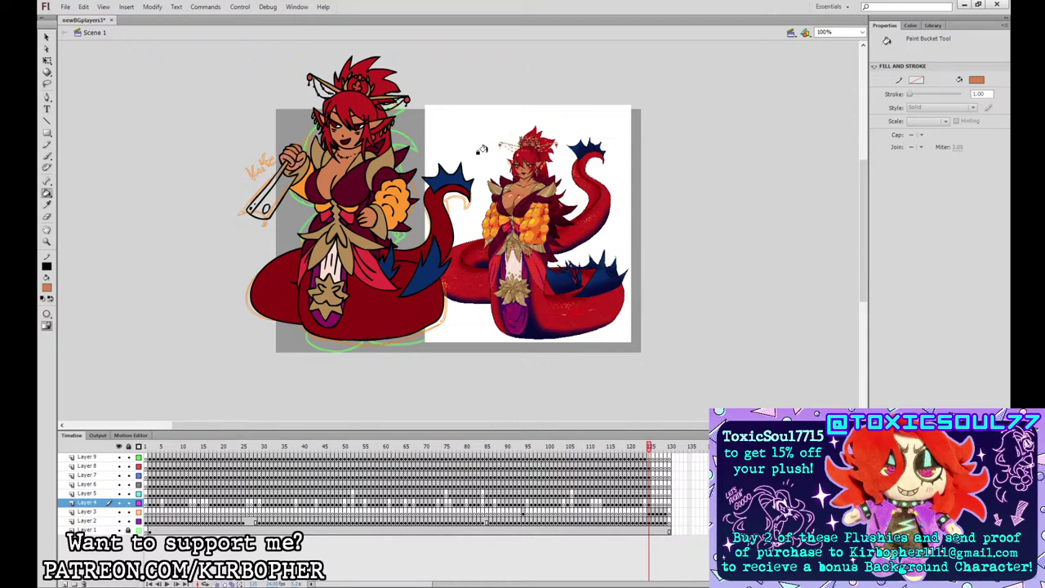
- Distort the raised arm and knife artwork on Layer 6, pulling its upper corners slightly inward
left_click(47, 61)
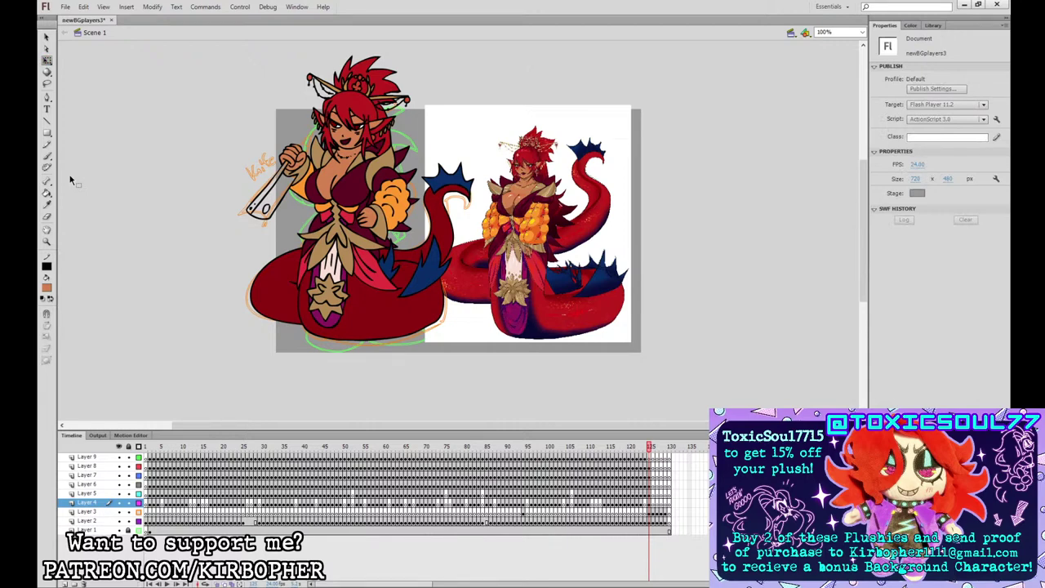
left_click(651, 494)
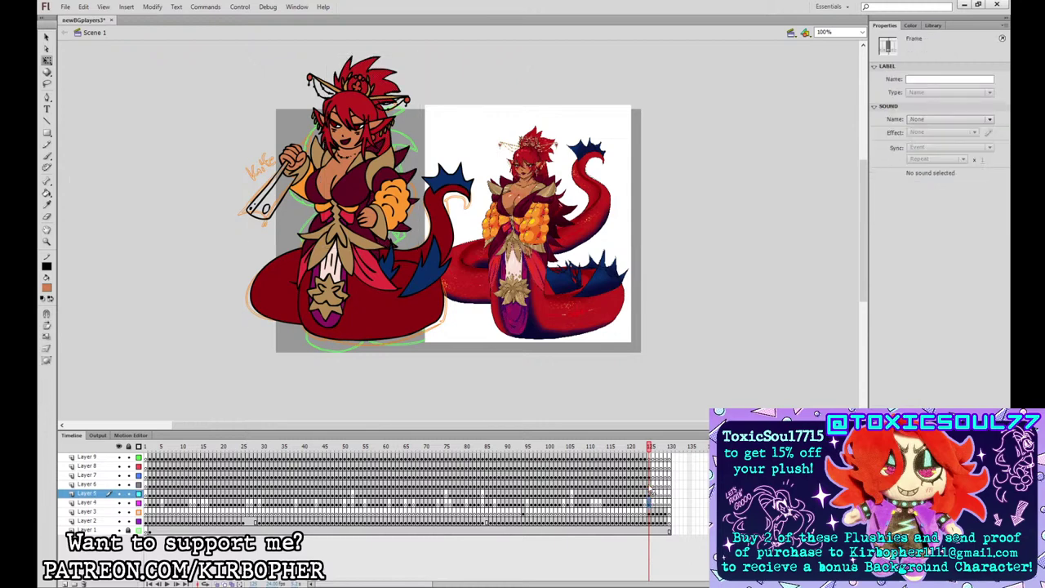
left_click(650, 484)
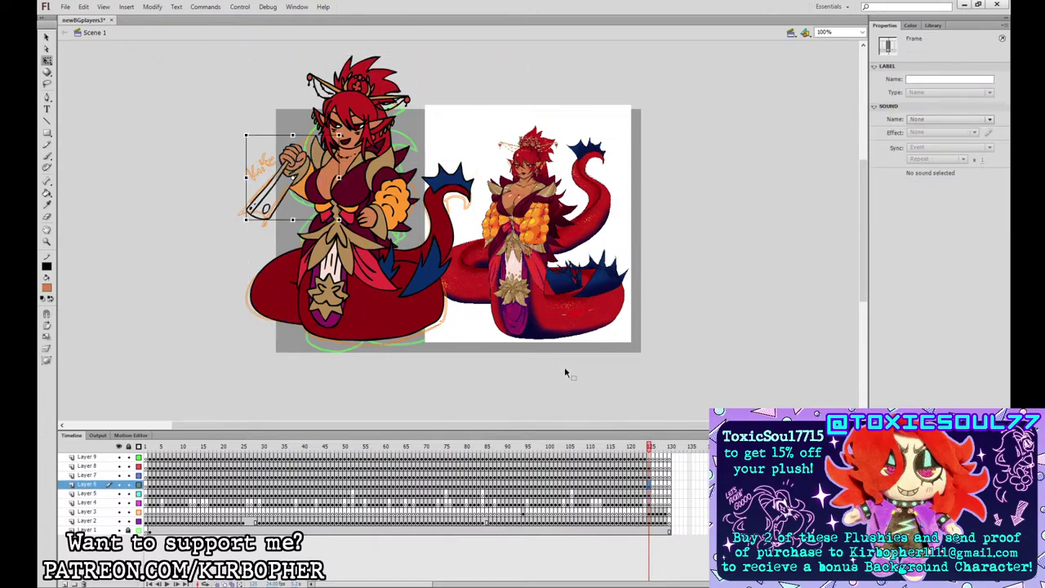
left_click(296, 163)
left_click(46, 348)
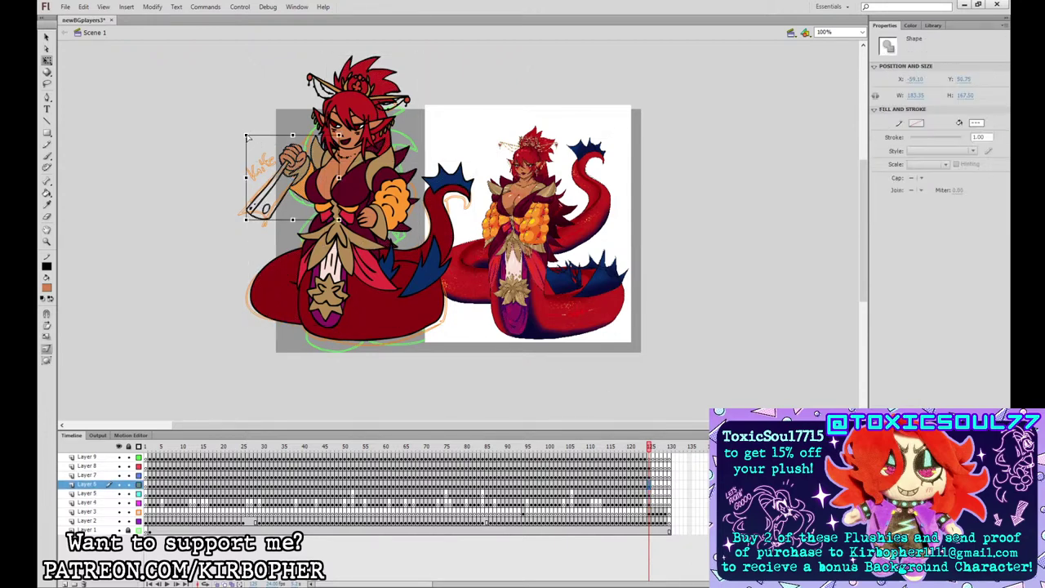
left_click_drag(249, 139, 264, 136)
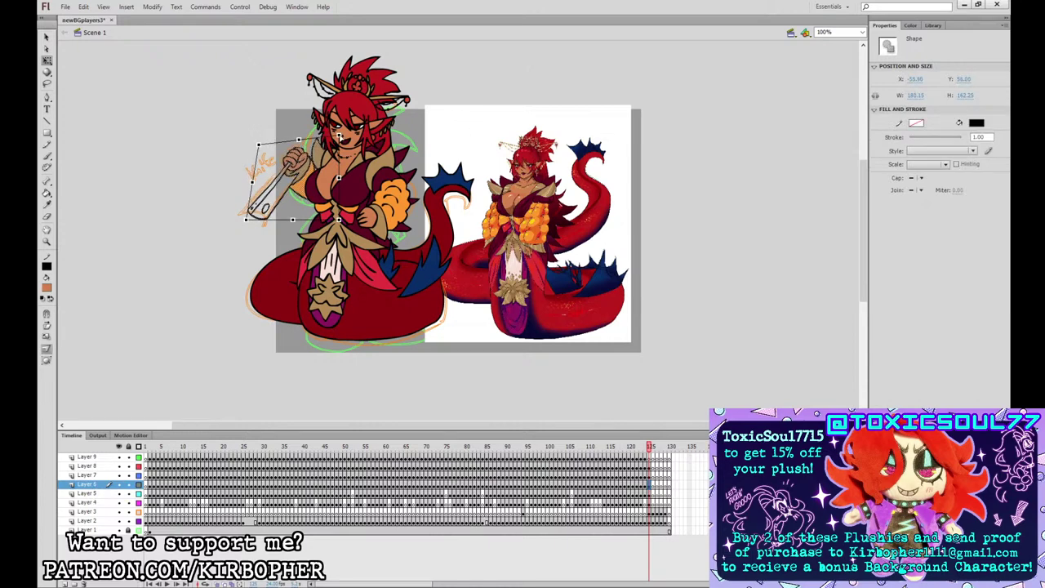
left_click_drag(335, 141, 331, 136)
left_click(707, 186)
- Sample a pale color from the reference picture's hip ornament area and fill the knife blade with light grey
key("i")
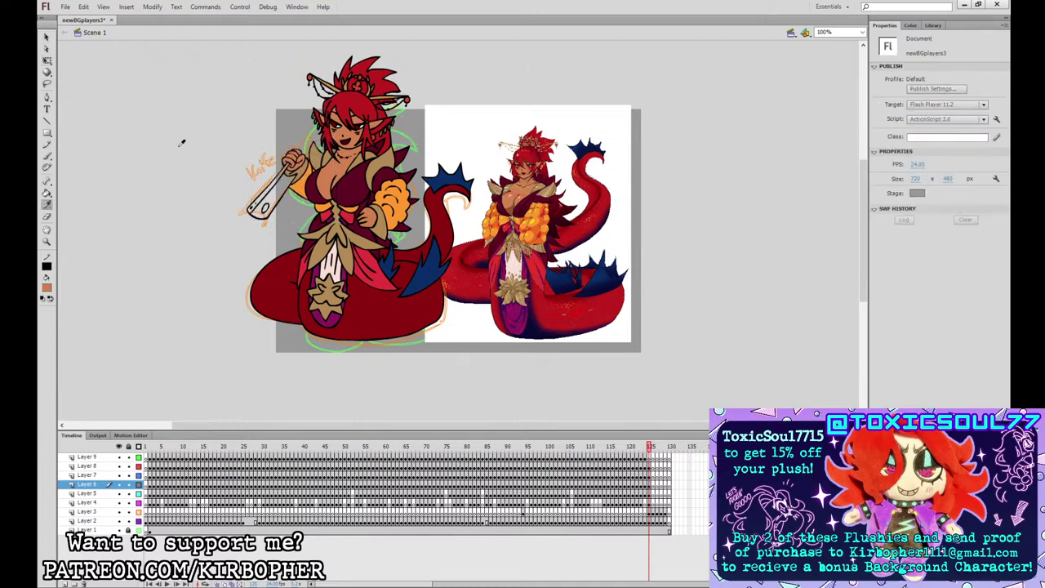
key("k")
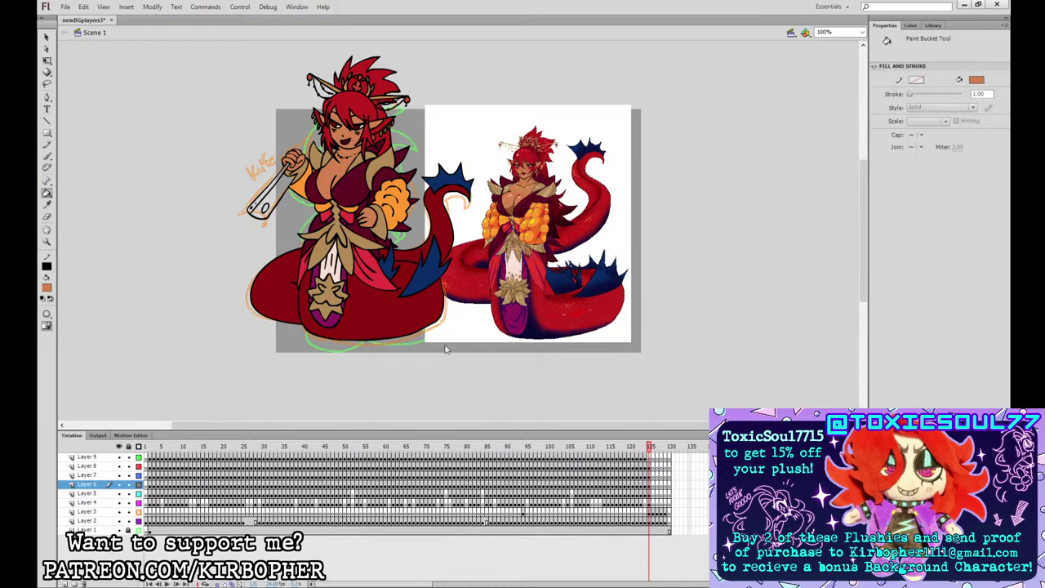
key("i")
left_click(529, 293)
left_click(50, 289)
left_click(56, 334)
left_click(272, 191)
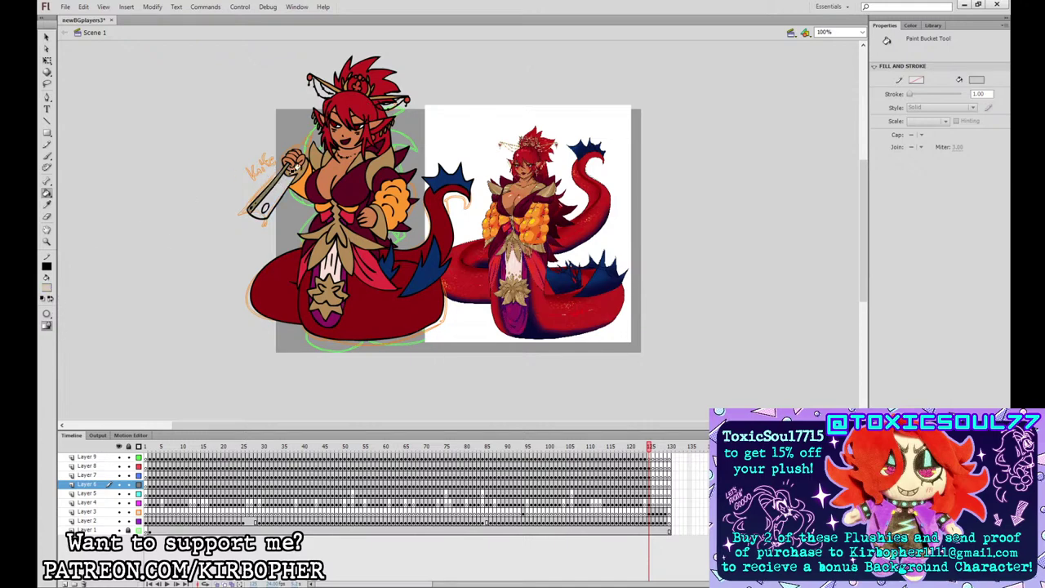
- Add the end of the knife's handle above the raised fist, pasting it in place on Layer 6
key("b")
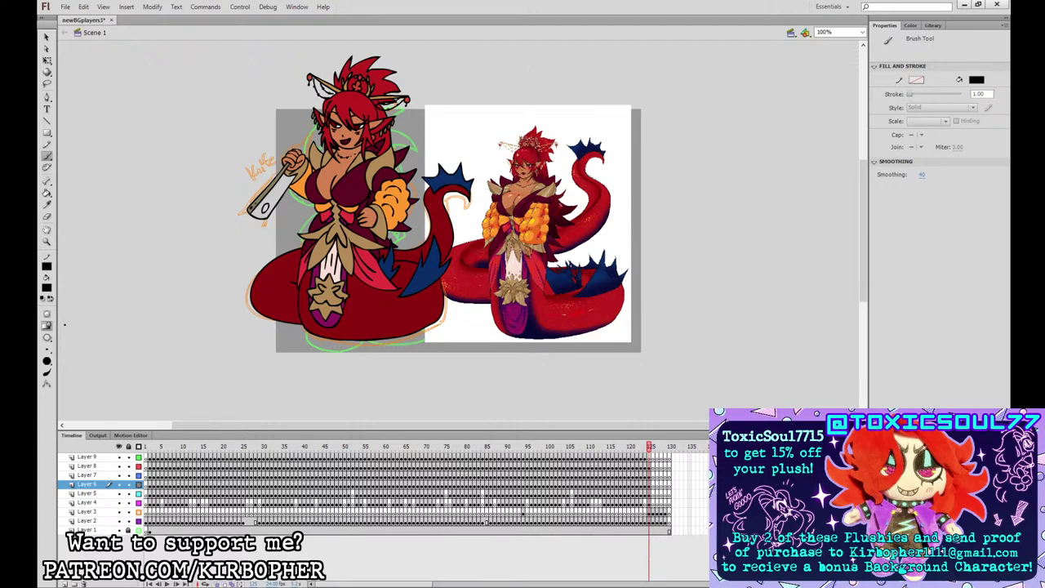
left_click(650, 493)
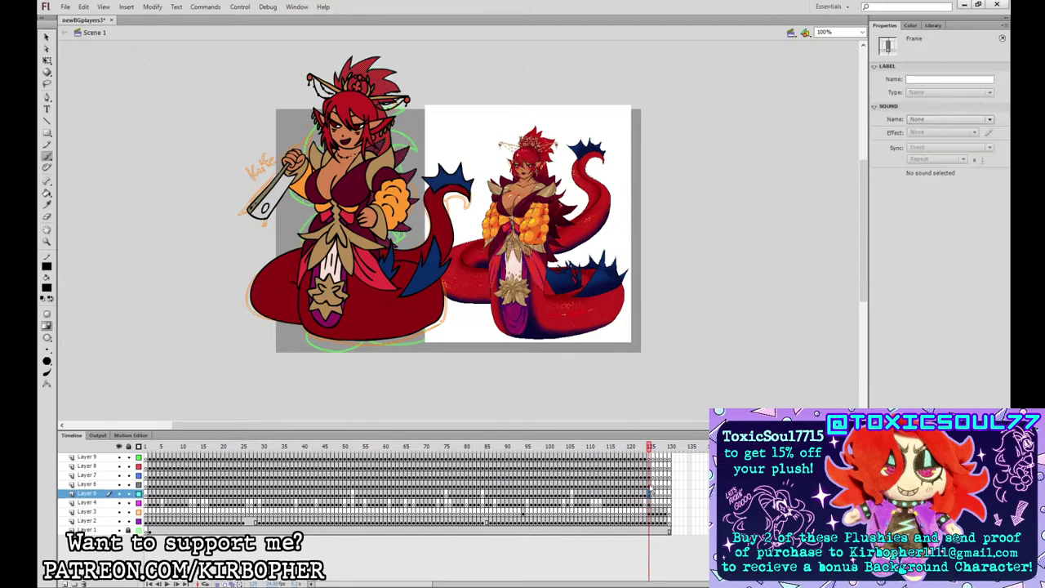
left_click(650, 484)
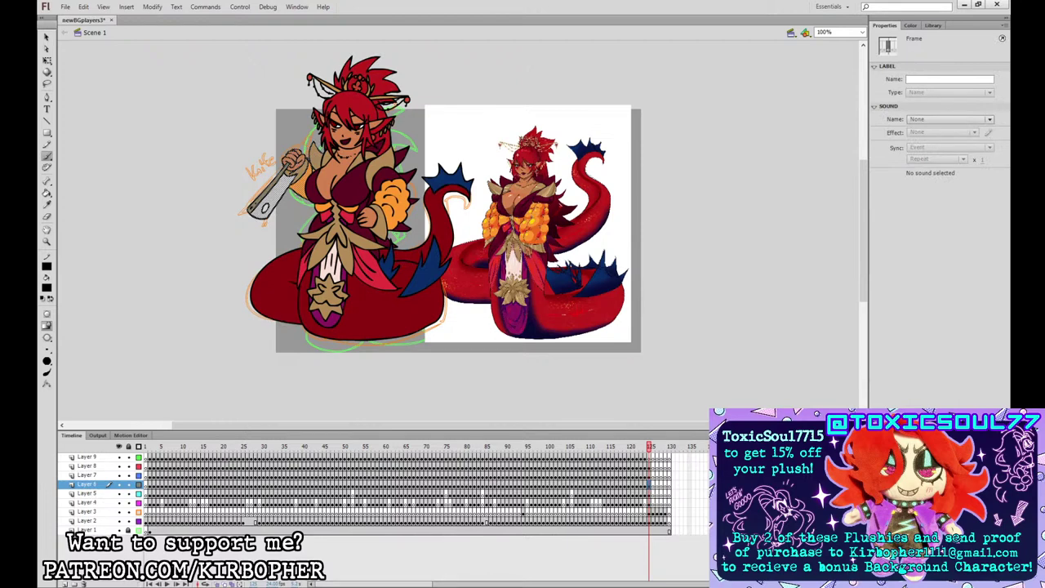
key("ctrl+shift+v")
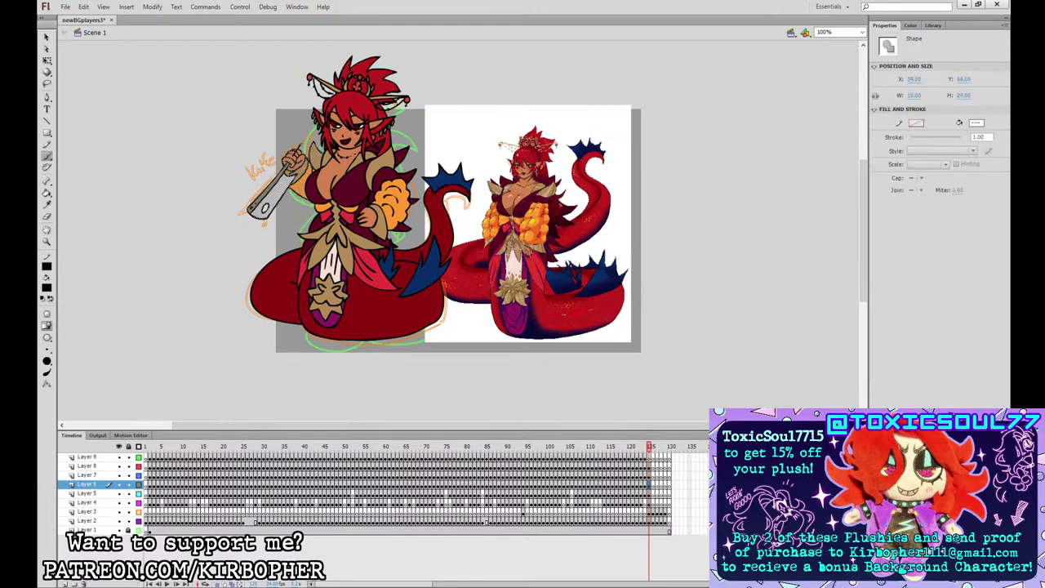
key("ctrl+z")
key("ctrl+shift+v")
key("Escape")
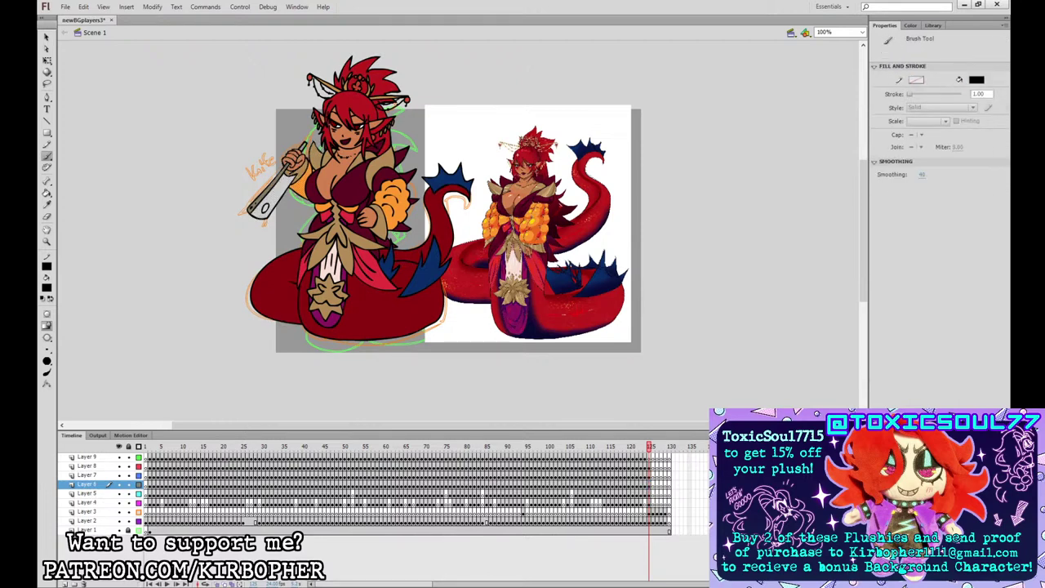
- Sample the dark grey of the knife's spine and fill the handle end with it
left_click(46, 195)
key("i")
left_click(276, 180)
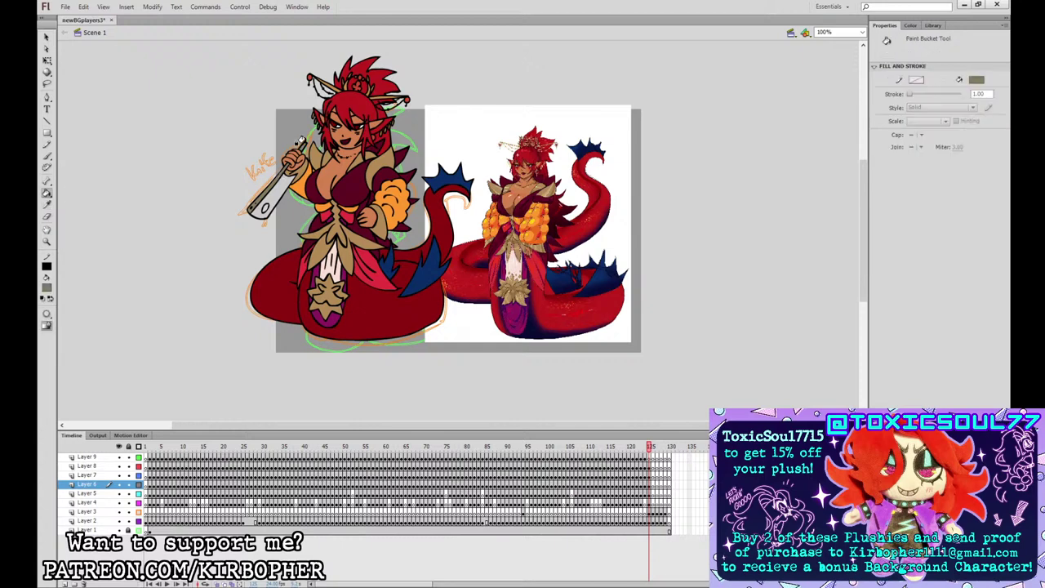
- Delete the orange rough sketch on Layer 3 at frame 125
left_click(47, 61)
key("ctrl+equal")
left_click_drag(218, 216, 461, 269)
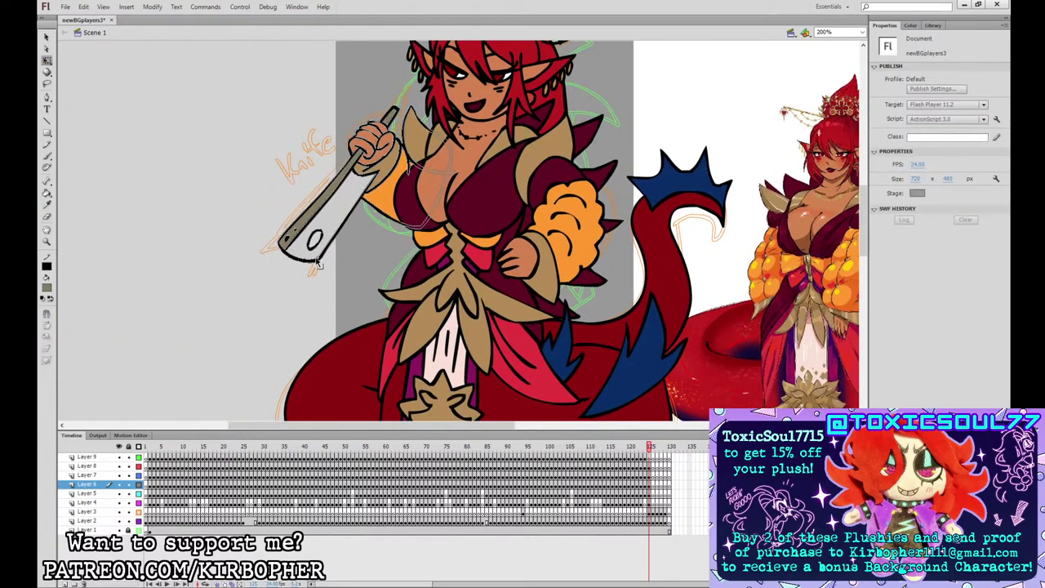
key("ctrl+minus")
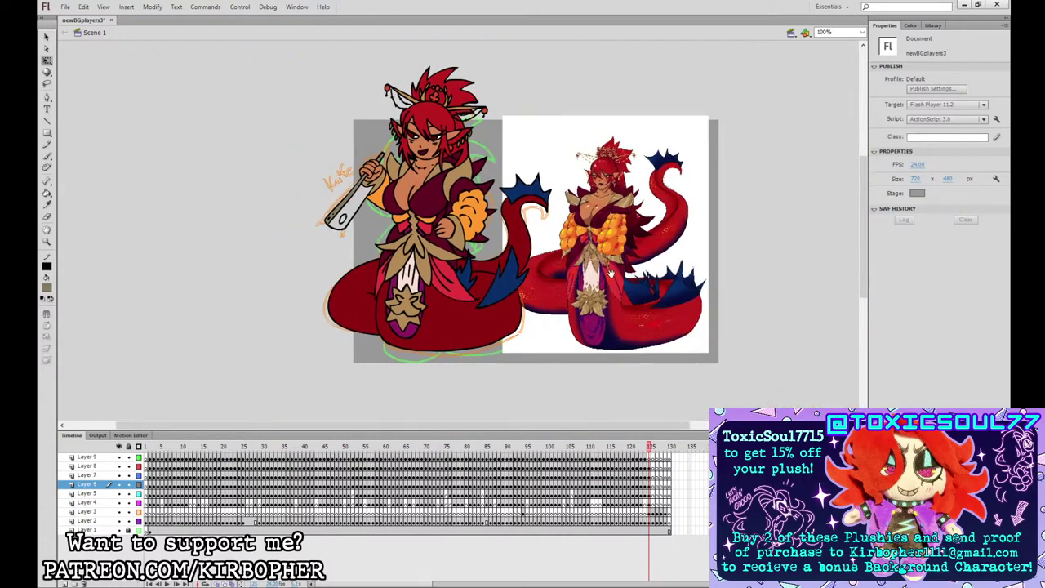
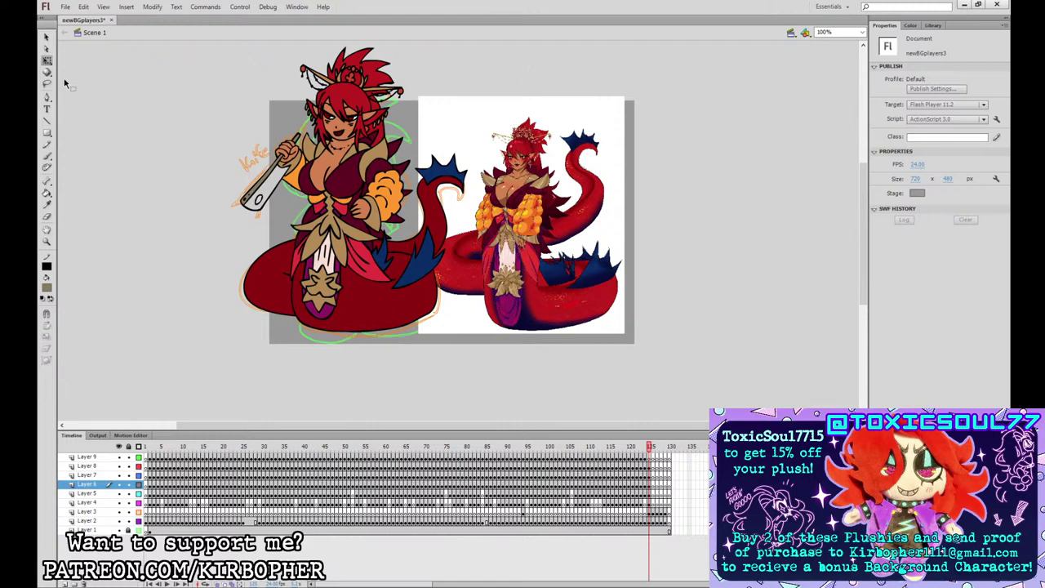
left_click(651, 512)
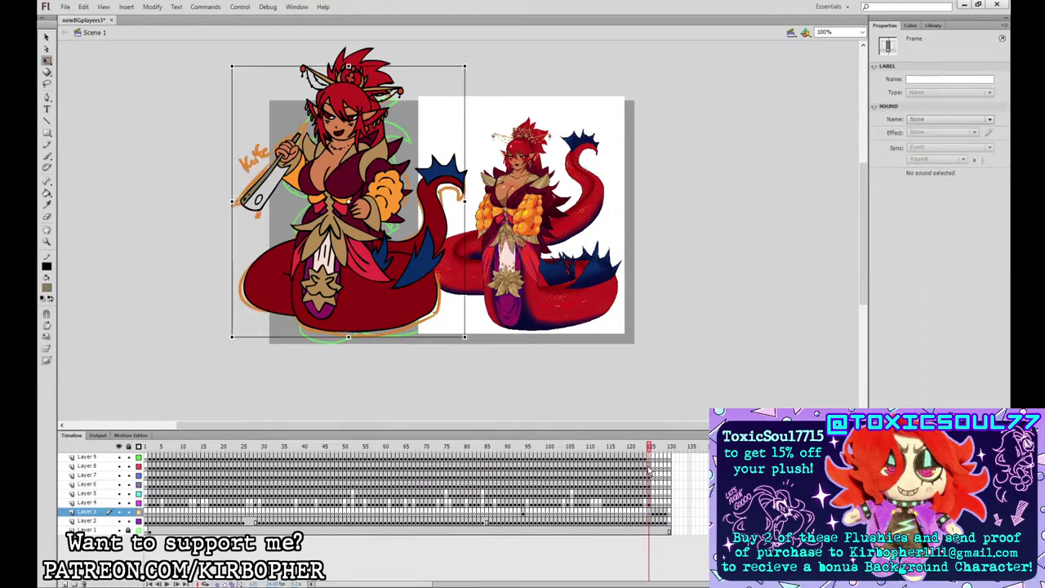
- Check the previous character's symbols in the library, and convert the head artwork on Layer 8 at frame 125 into a symbol
left_click(654, 464)
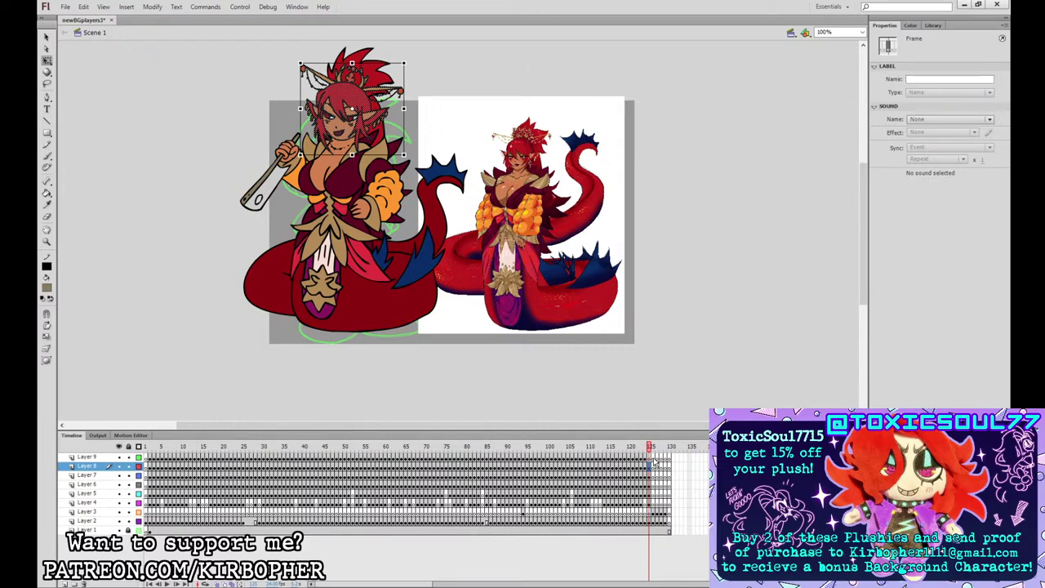
left_click(933, 25)
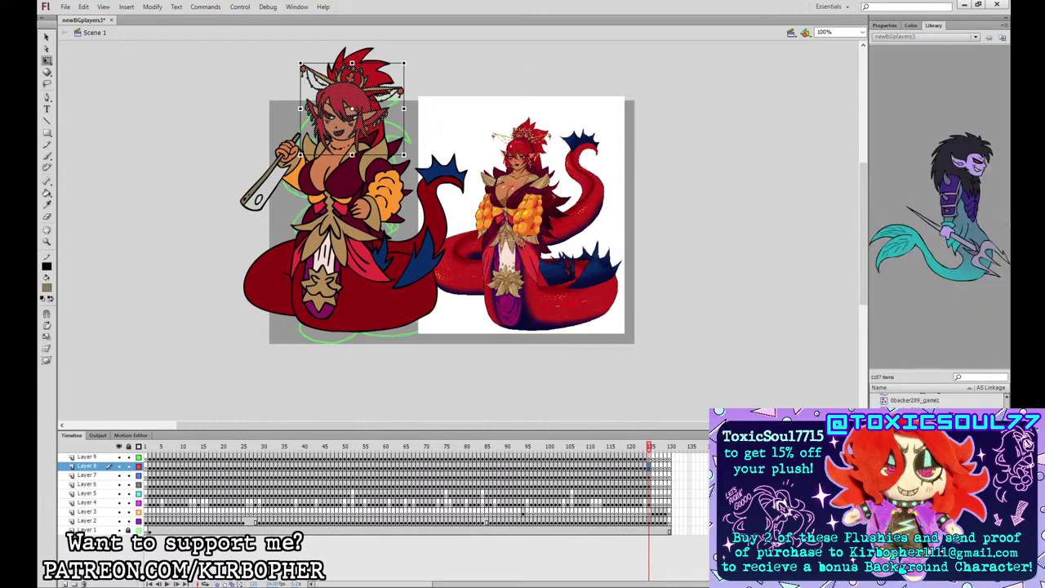
left_click(914, 482)
left_click(646, 458)
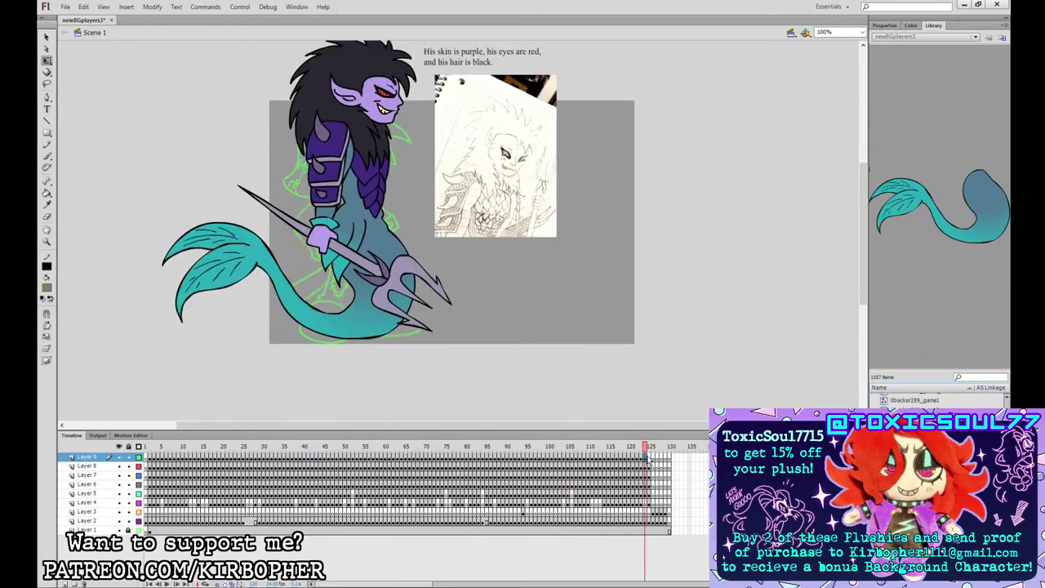
left_click(650, 467)
left_click(650, 466)
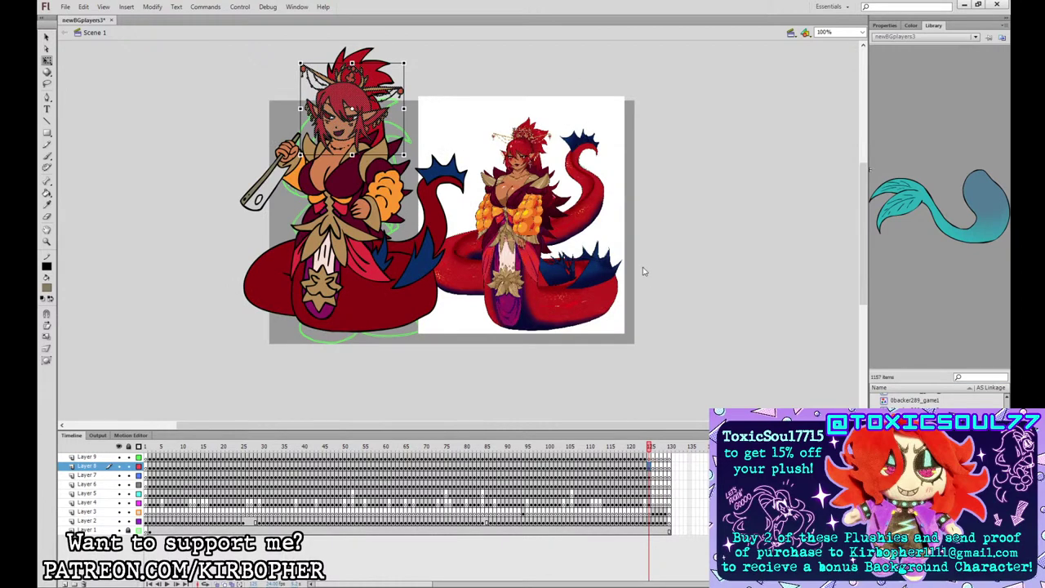
key("F8")
- Convert the body on Layer 7 and the knife-holding arm on Layer 6 into separate symbols
left_click(651, 475)
left_click(661, 474)
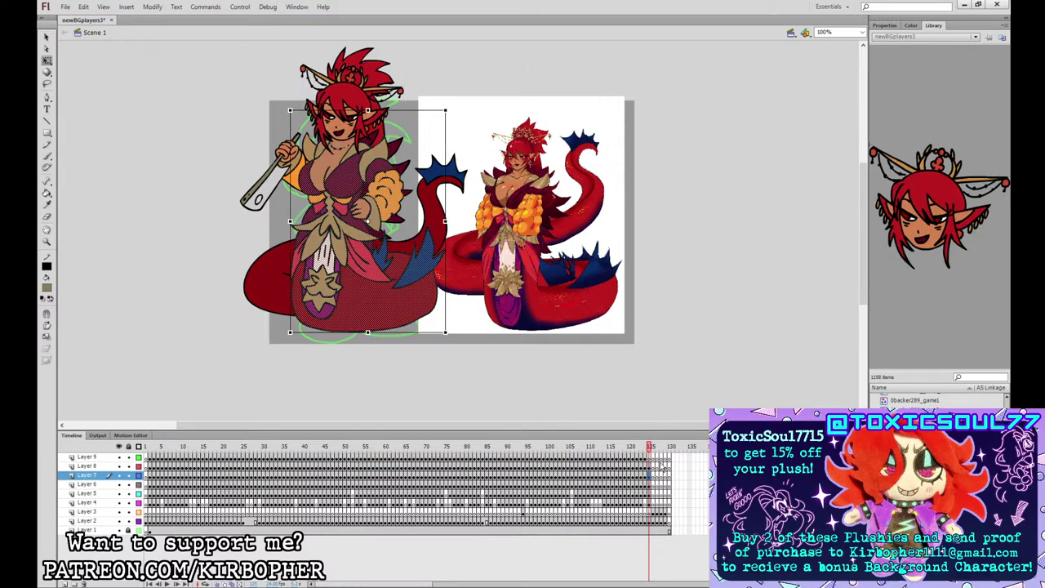
key("F8")
key("Return")
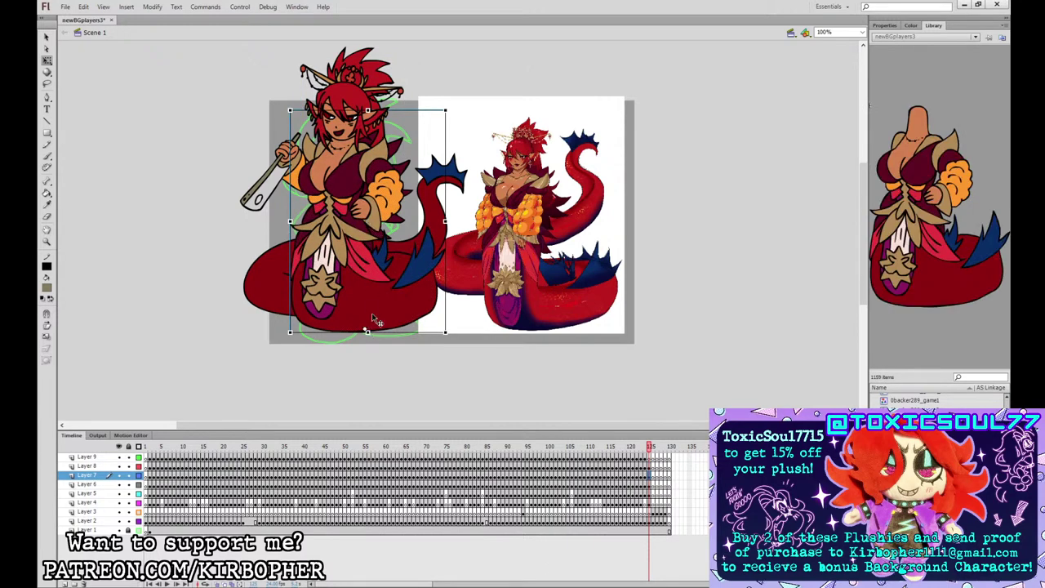
left_click(651, 485)
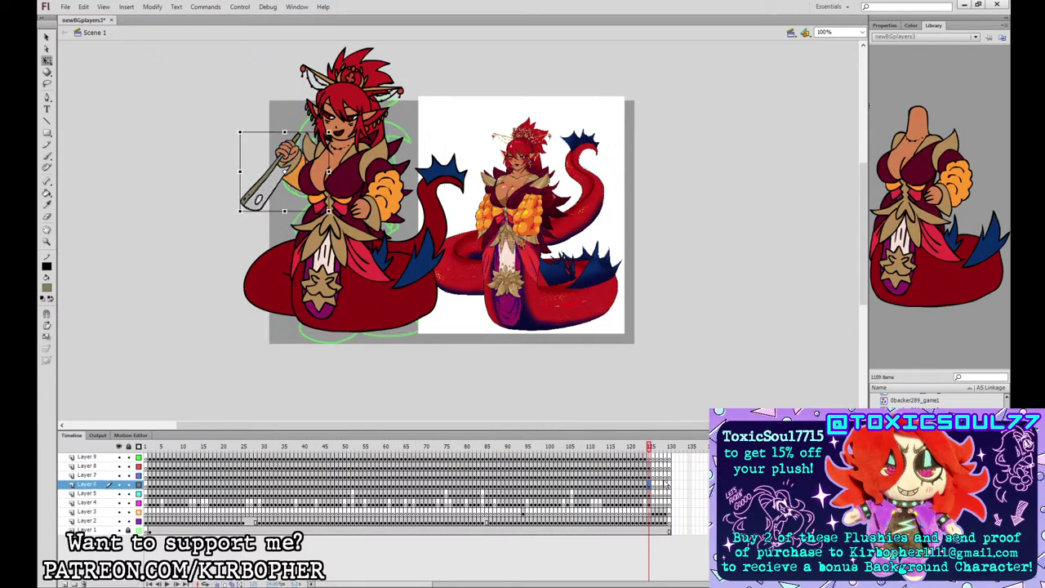
key("F8")
key("Return")
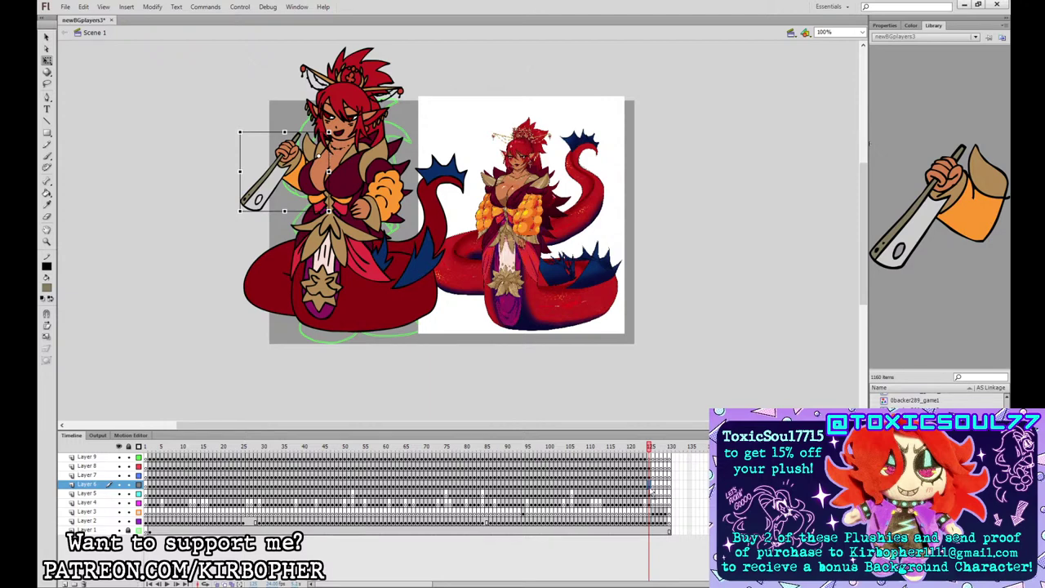
- Convert the back hair and spiked robe back on Layer 5 and the rear tail on Layer 4 into separate symbols
left_click(651, 494)
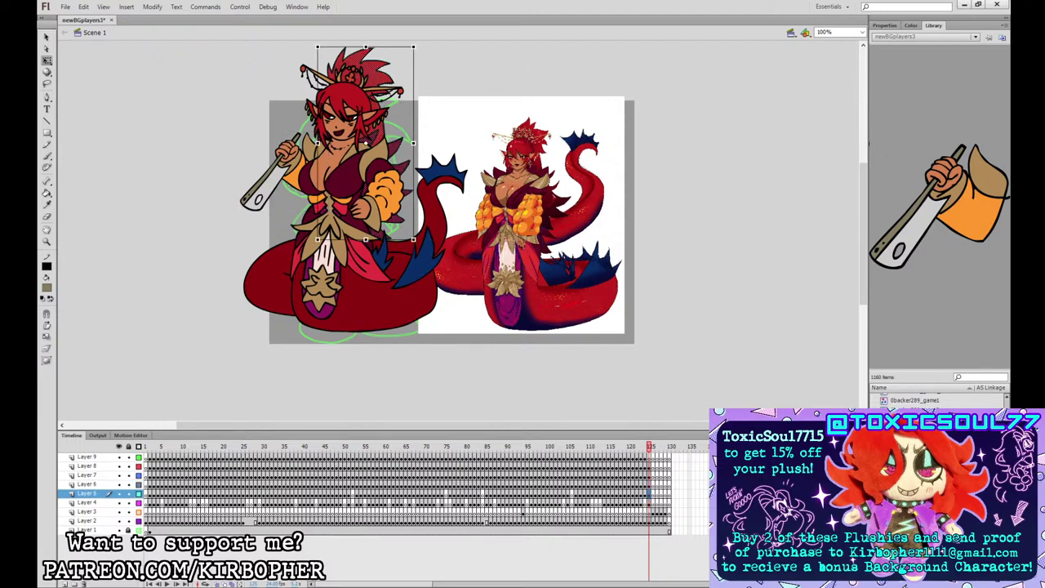
key("F8")
key("Return")
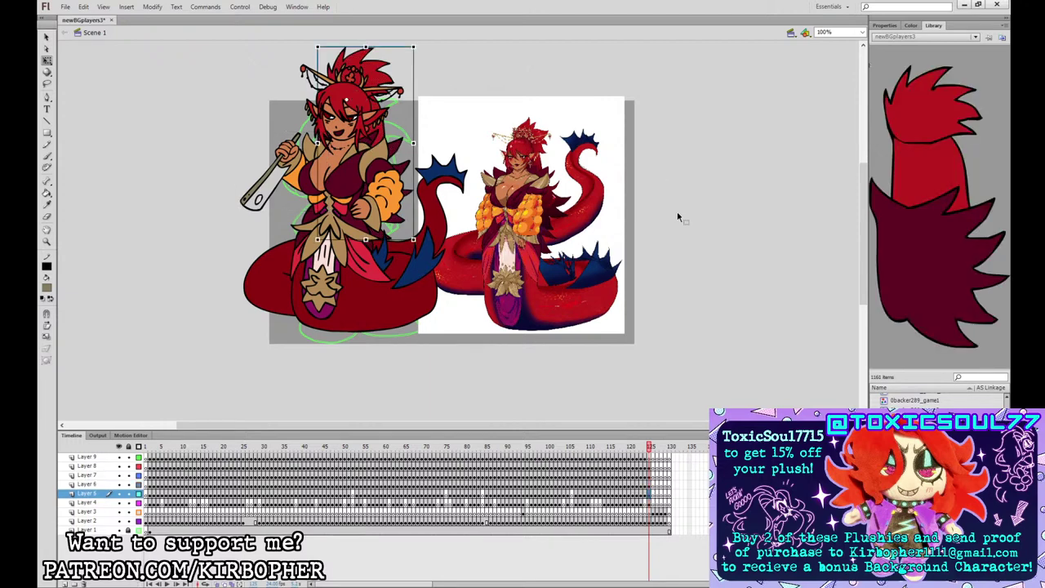
left_click(655, 502)
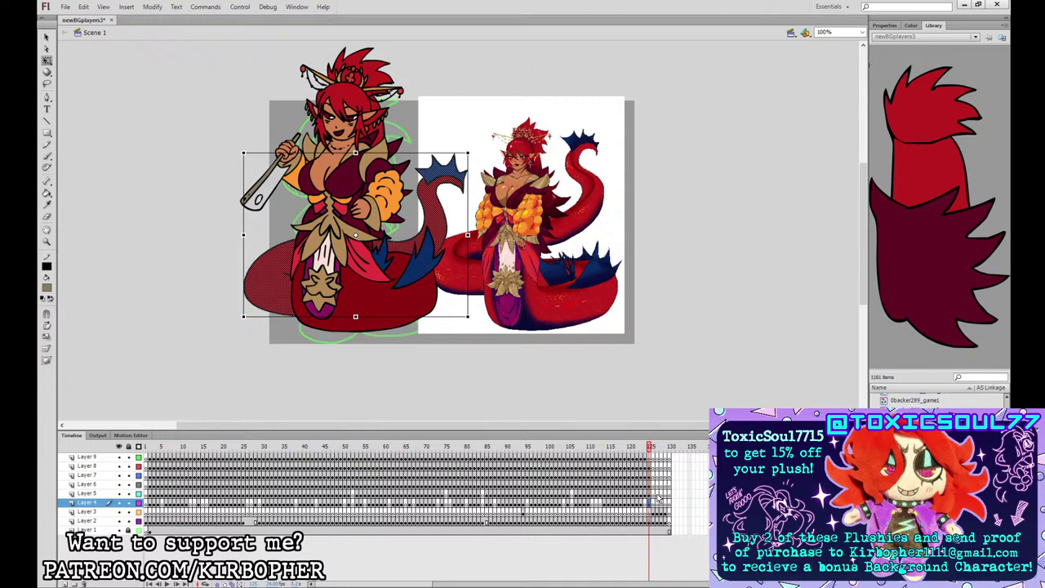
key("F8")
key("Return")
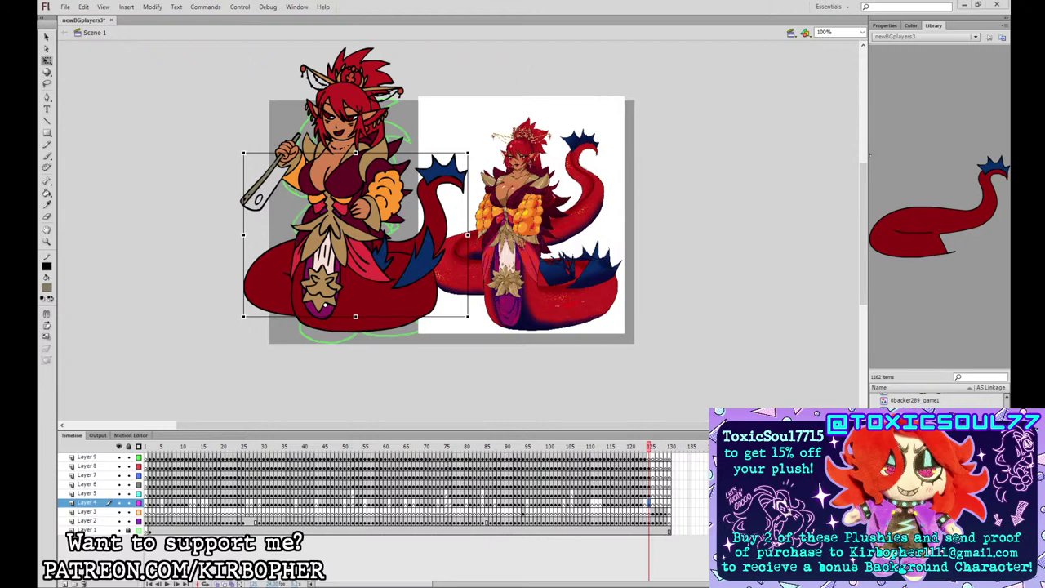
- Copy frame 125 of Layers 4 to 8 and create a new symbol named 0backer292_game_SPRITE
left_click(650, 512)
left_click(650, 466)
left_click(650, 502, "shift")
left_click(653, 475)
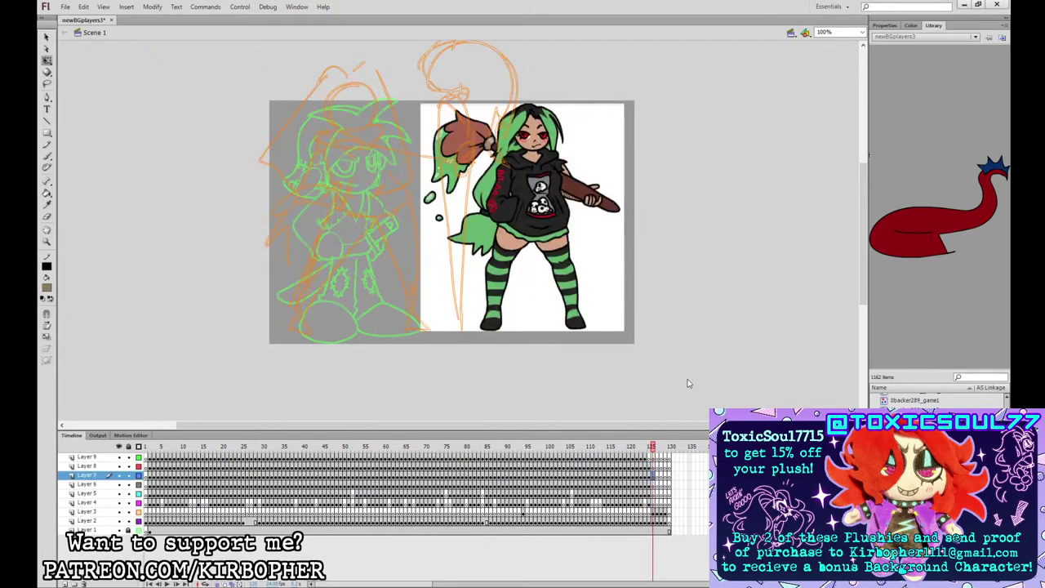
left_click(646, 512)
left_click(650, 512)
left_click(650, 465)
left_click(650, 501, "shift")
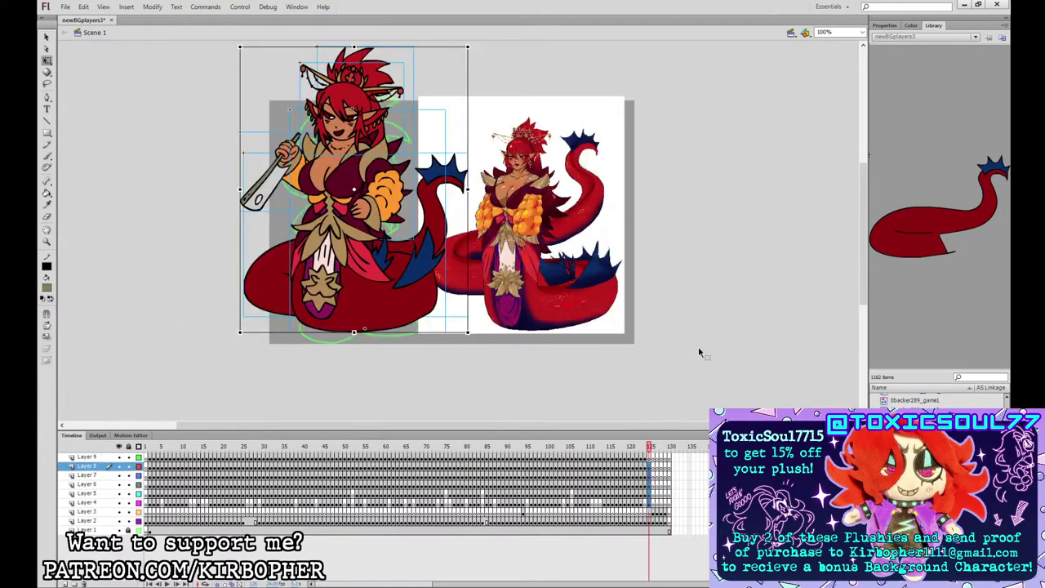
left_click(652, 458)
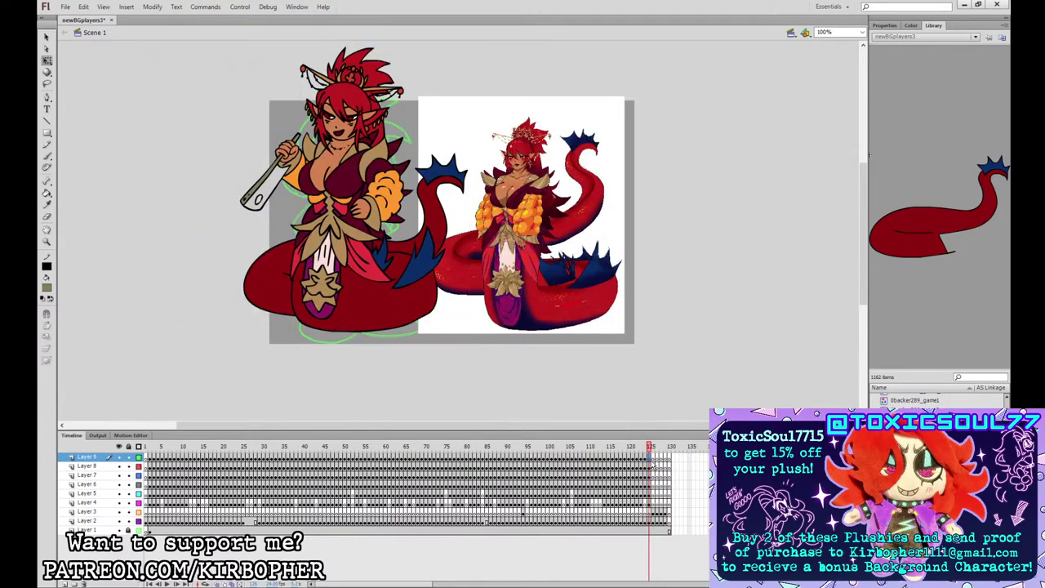
left_click(652, 502)
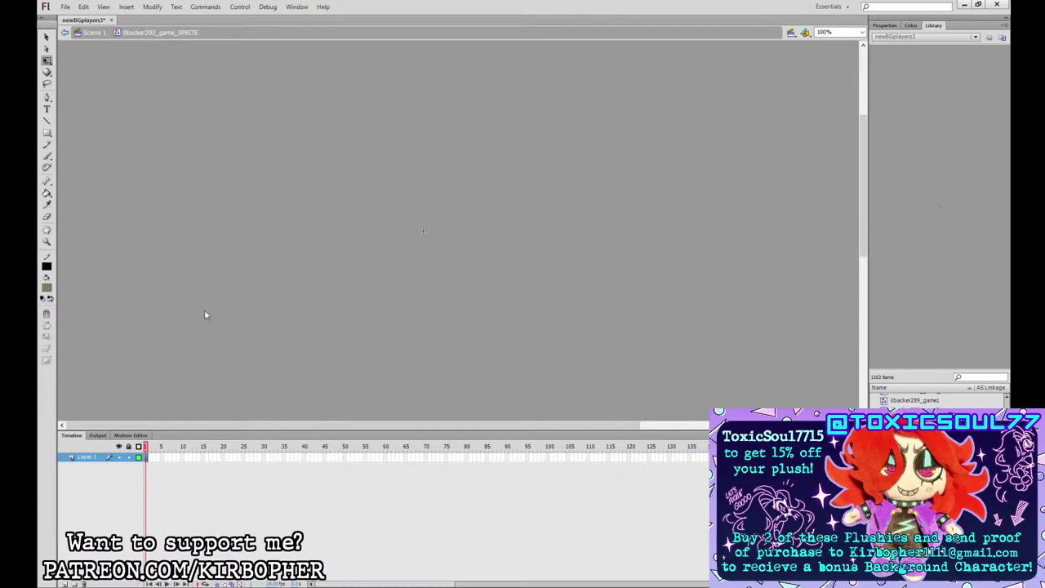
- Paste the copied frames into the new symbol and add keyframes at frame 41 on all five layers
key("ctrl+alt+v")
left_click_drag(308, 457, 309, 494)
key("F6")
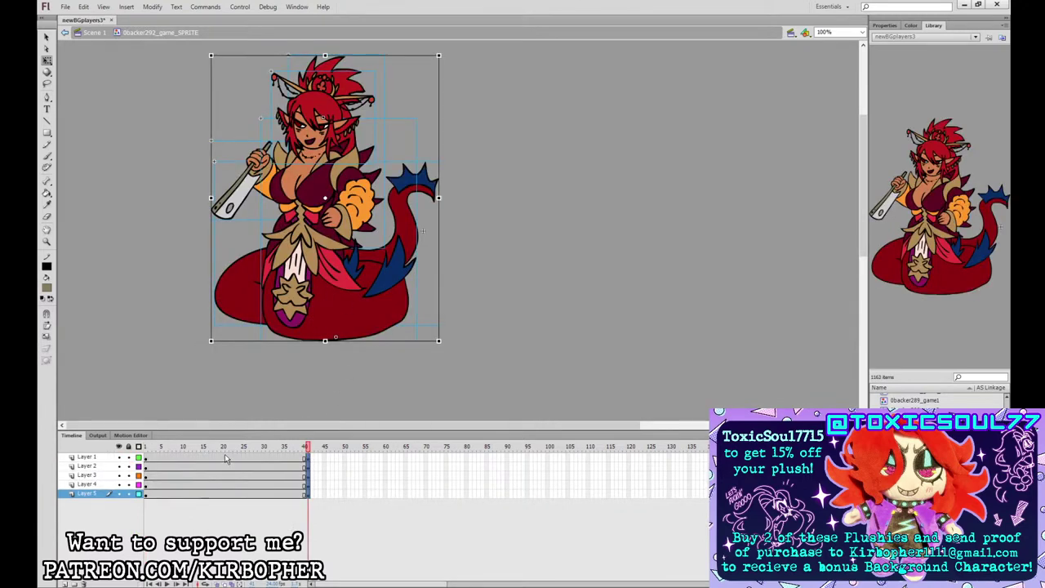
- Insert keyframes at frame 21 on all five layers and squash the body slightly downward there
left_click_drag(227, 459, 228, 494)
key("F6")
left_click(338, 335)
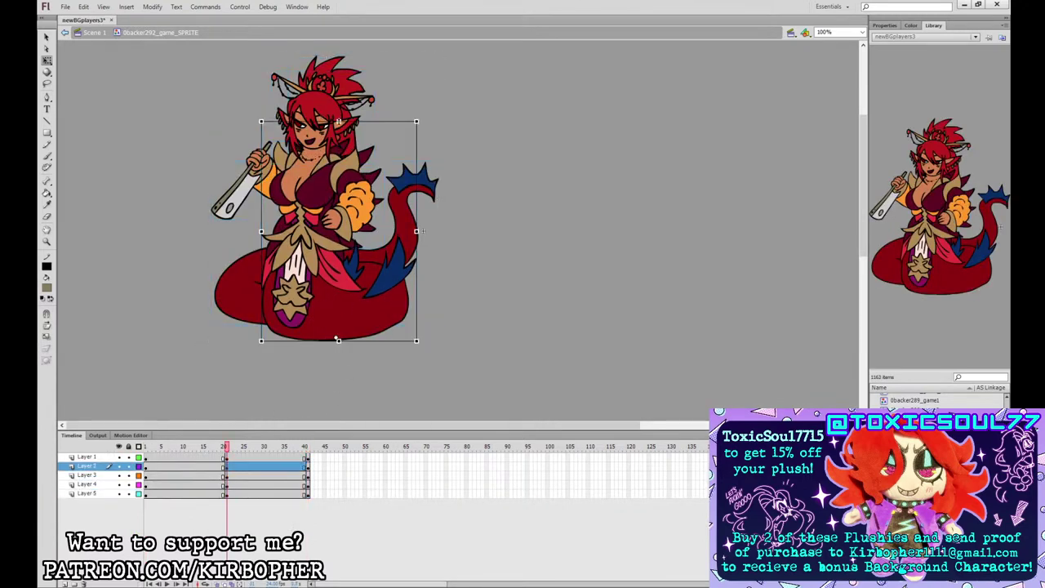
left_click(343, 122)
- Tilt the head and back hair slightly counterclockwise and skew the rear tail slightly to the right at frame 21
mouse_move(376, 67)
left_mouse_down()
mouse_move(355, 74)
mouse_move(388, 58)
left_mouse_up()
left_click(354, 70)
left_click(357, 78)
left_click(403, 96)
left_click(407, 214)
left_click_drag(420, 163, 426, 165)
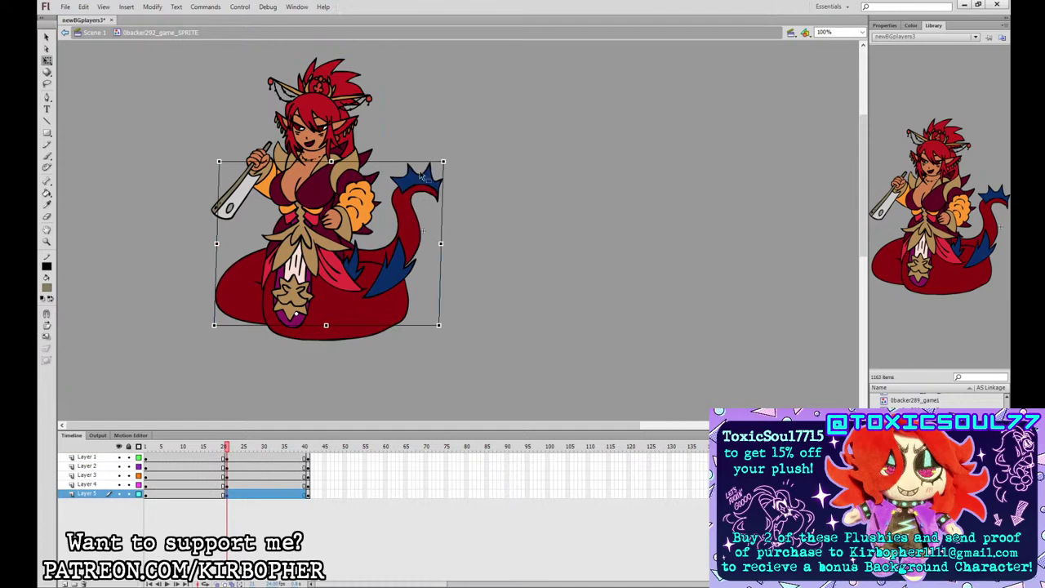
- Rotate the knife-holding arm slightly at frame 21 and nudge it into line with the shoulder, comparing against the preceding frames
left_click(268, 172)
mouse_move(209, 136)
left_mouse_down()
mouse_move(219, 133)
mouse_move(208, 141)
left_mouse_up()
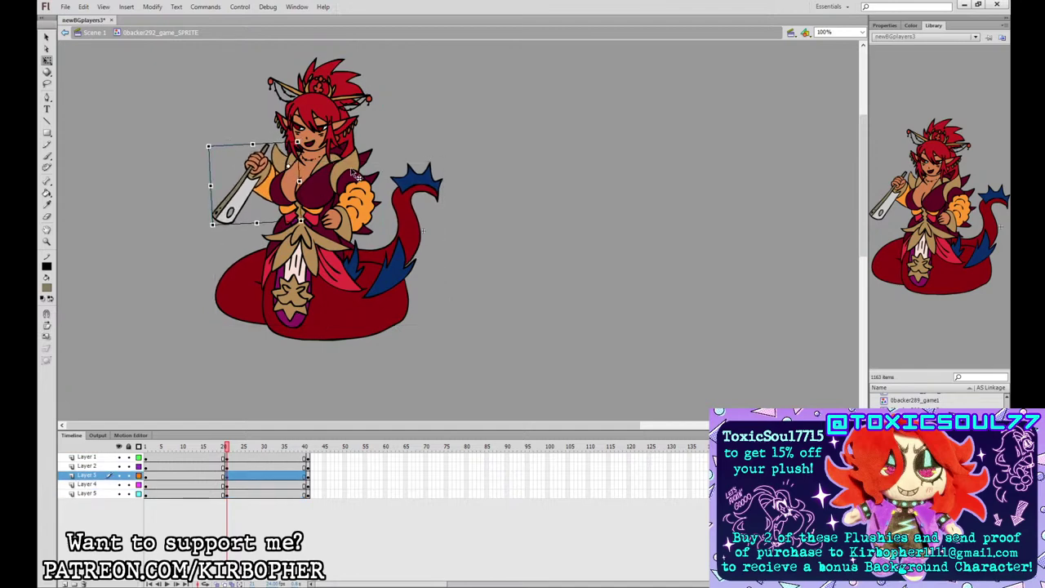
left_click_drag(223, 450, 228, 449)
left_click_drag(276, 164, 276, 163)
left_click_drag(225, 450, 227, 449)
left_click_drag(276, 164, 274, 166)
left_click_drag(222, 450, 228, 449)
- Adjust the back hair's pose on Layer 4 at frame 21, comparing it with the preceding frames
left_click(351, 83)
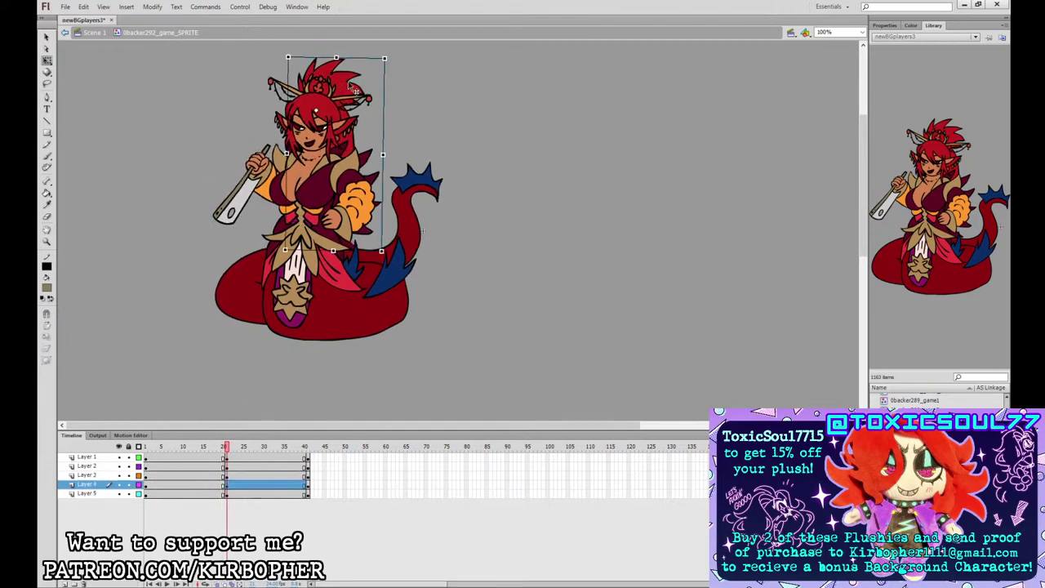
left_click(224, 449)
left_click(227, 448)
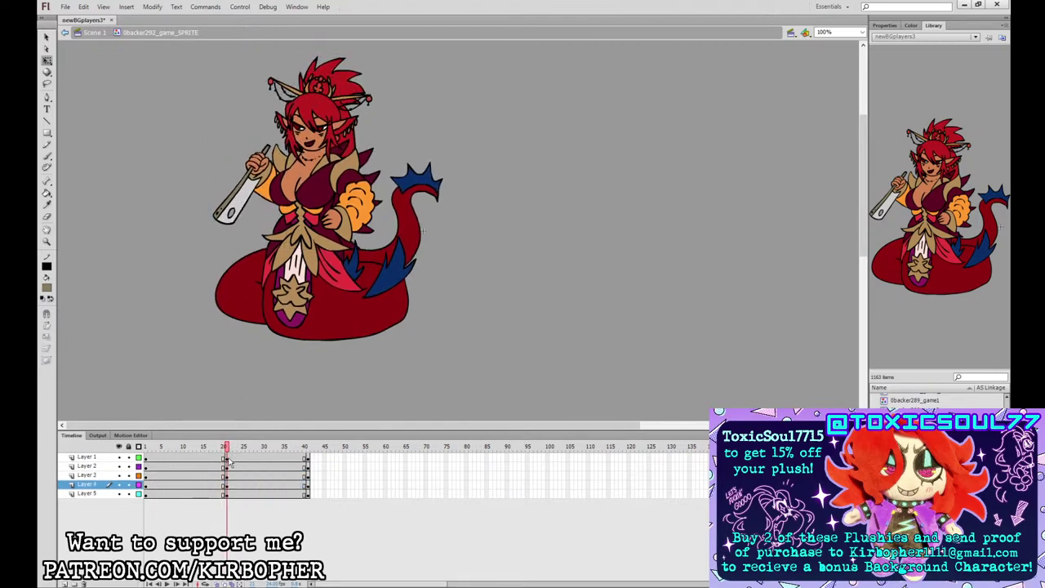
left_click(220, 450)
left_click(227, 448)
left_click(226, 484)
left_click(224, 450)
left_click(227, 449)
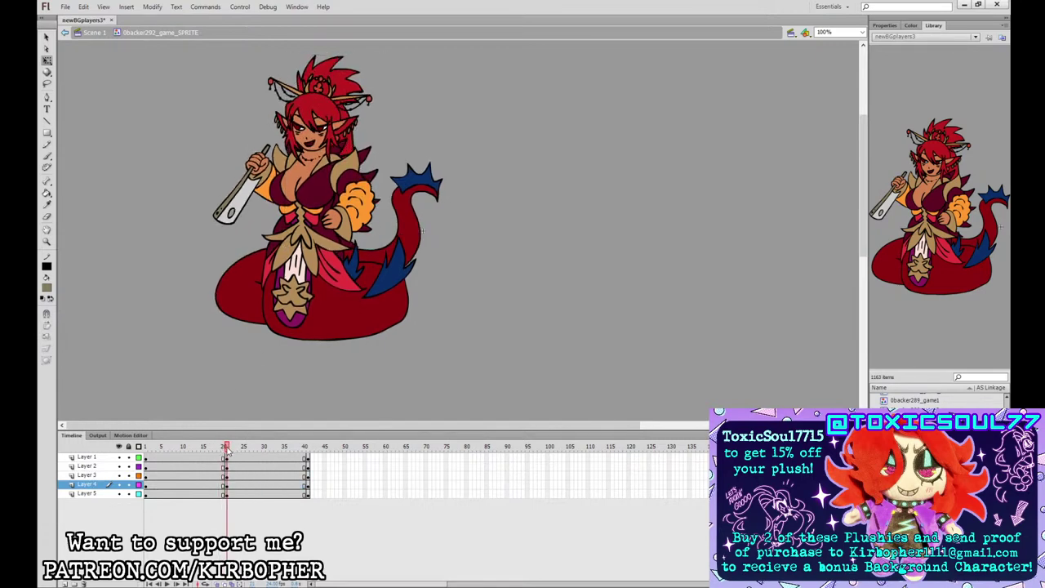
- Create classic tweens between the keyframes on all five layers and insert keyframes at frames 11 and 31
left_click_drag(219, 494, 187, 493)
right_click(229, 467)
left_click(286, 231)
key("F6")
left_click_drag(269, 459, 270, 493)
key("F6")
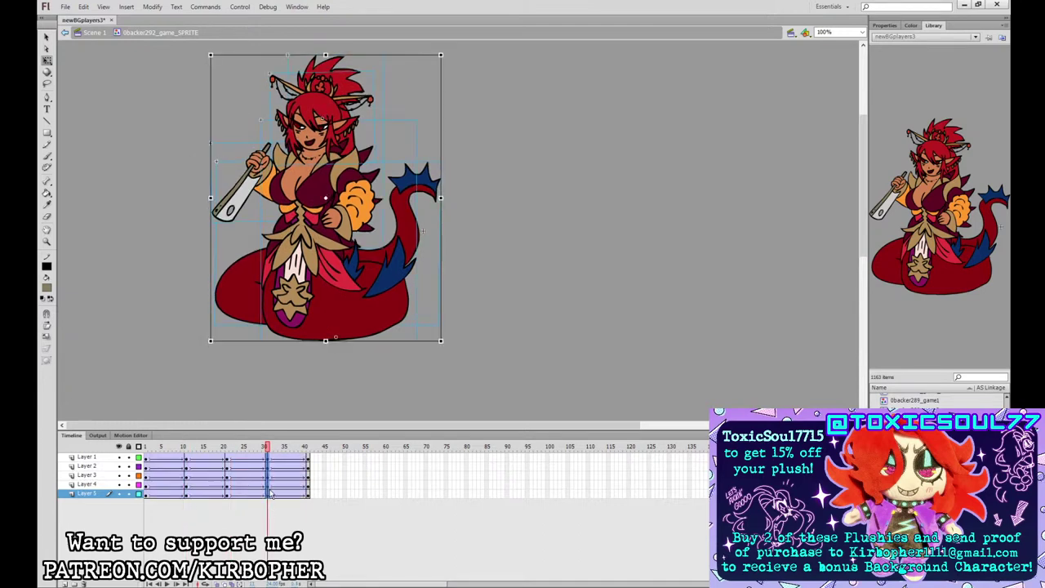
- Set the ease of the tweens across frames 6 to 36 on all five layers to -100
mouse_move(166, 457)
left_mouse_down()
mouse_move(287, 493)
mouse_move(166, 458)
left_mouse_up()
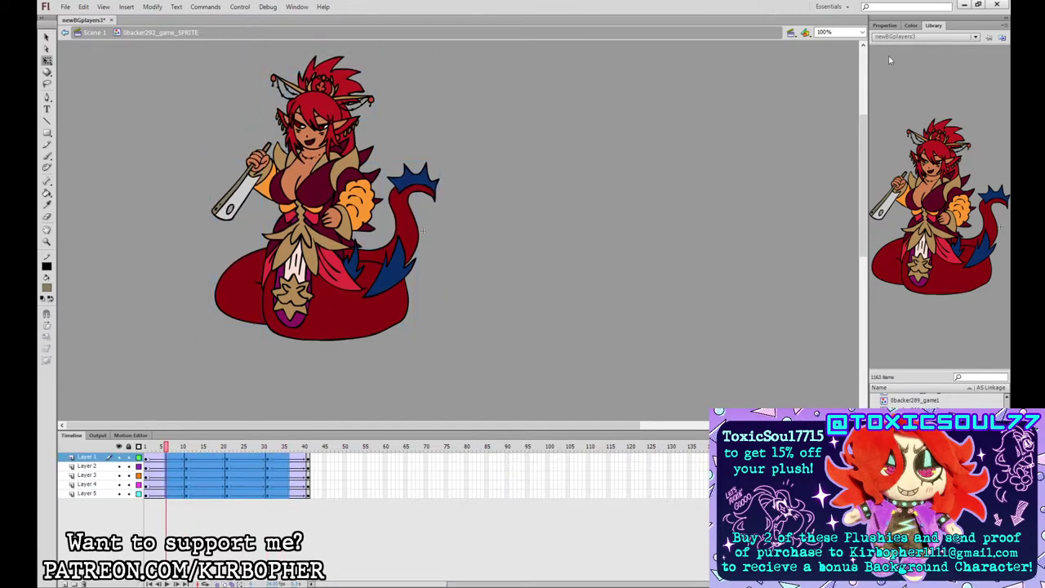
left_click(885, 25)
left_click(912, 120)
type("-100")
key("Return")
- Set the ease of the frame 31 to 41 tweens to 100 and readjust the ease of the frame 11 to 21 tweens
left_click_drag(292, 458, 289, 493)
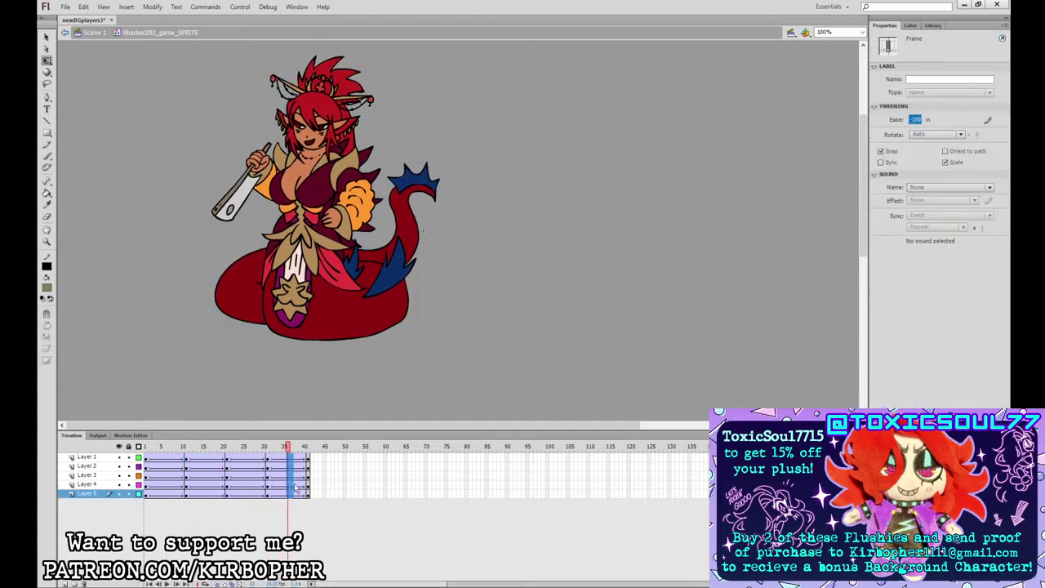
left_click(913, 120)
type("100")
key("Return")
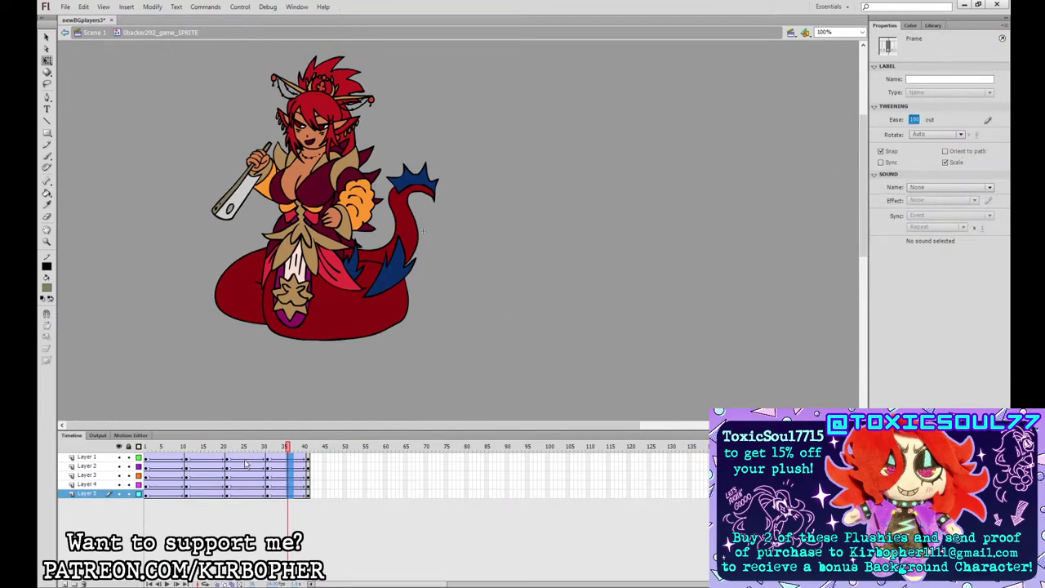
left_click_drag(207, 459, 207, 493)
left_click_drag(912, 120, 994, 65)
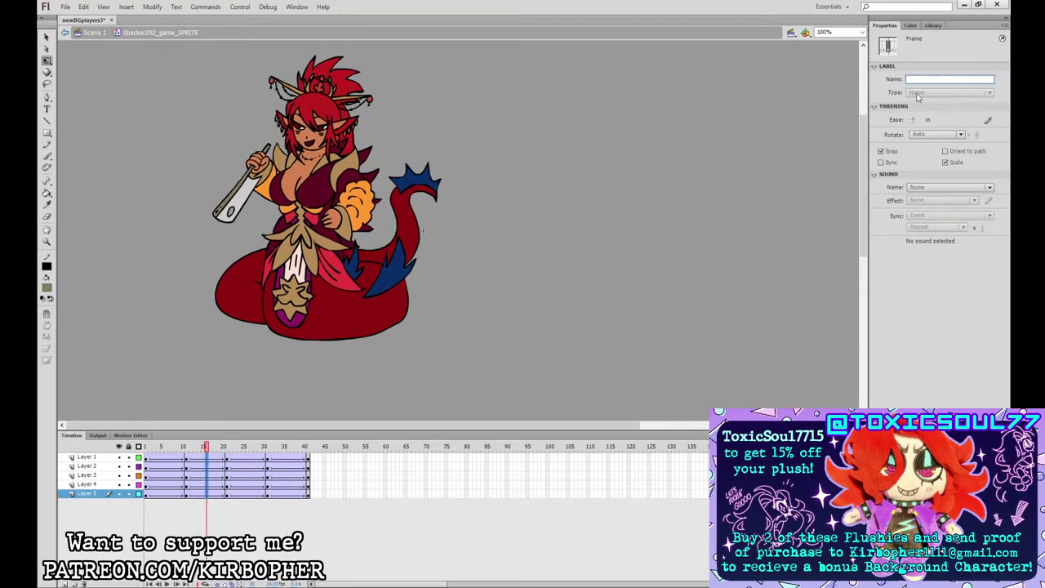
left_click_drag(916, 119, 613, 258)
- Convert frames 1 to 40 on all five layers into individual keyframes
left_click_drag(305, 458, 146, 493)
key("F6")
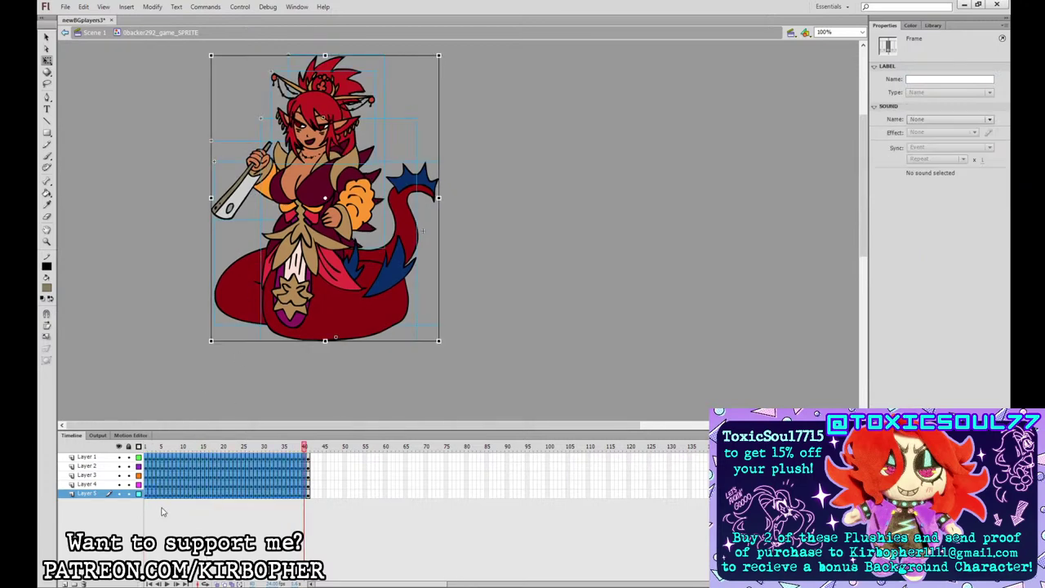
left_click(164, 512)
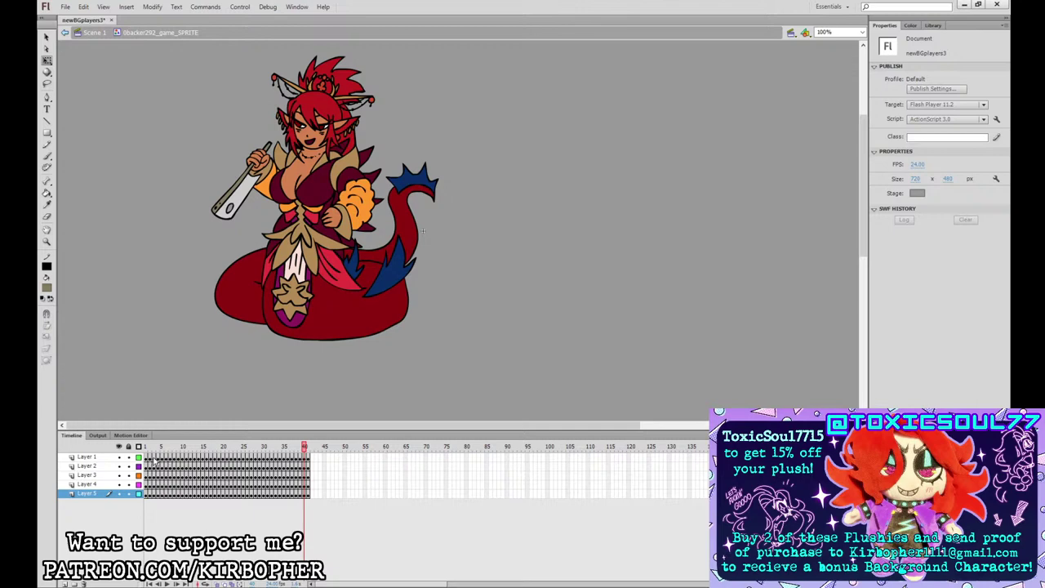
- Clear every second keyframe on all five layers through frame 20 so each pose holds for two frames
left_click(153, 493)
mouse_move(167, 494)
left_mouse_down()
mouse_move(167, 459)
mouse_move(170, 494)
mouse_move(170, 459)
mouse_move(191, 494)
left_mouse_up()
key("shift+F6")
key("shift+F6")
key("shift+F6")
mouse_move(191, 494)
left_mouse_down()
mouse_move(204, 459)
mouse_move(219, 496)
left_mouse_up()
key("shift+F6")
left_click(220, 494)
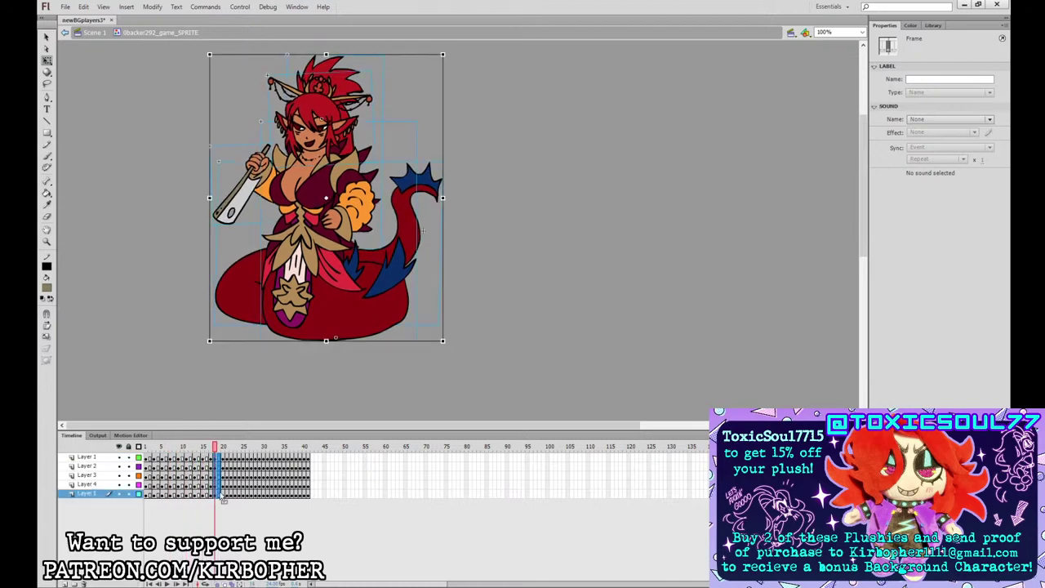
- Clear every second keyframe on all five layers from frame 21 to frame 40
left_click_drag(236, 463, 253, 494)
key("shift+F6")
key("shift+F6")
left_click(257, 494)
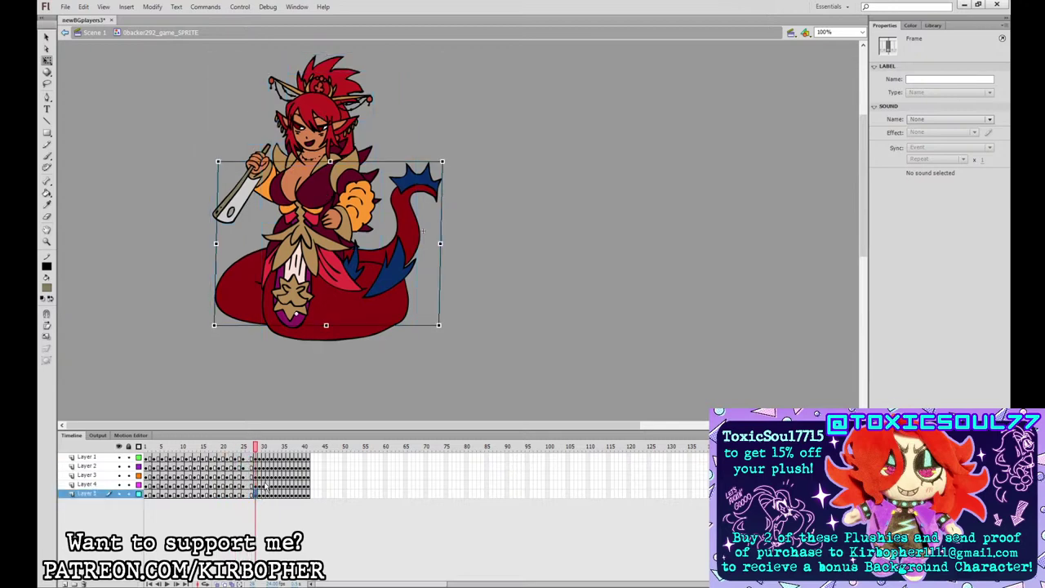
key("ctrl+z")
key("shift+F6")
left_click_drag(249, 460, 288, 493)
key("shift+F6")
key("shift+F6")
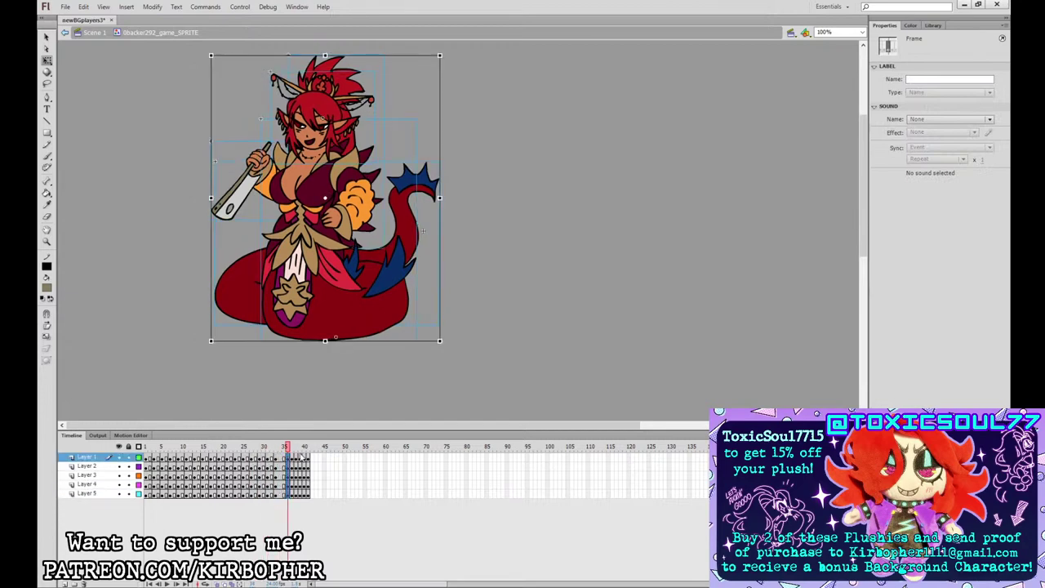
key("shift+F6")
mouse_move(304, 458)
left_mouse_down()
mouse_move(304, 493)
mouse_move(297, 458)
left_mouse_up()
key("shift+F6")
- Remove the frames from frame 41 onward on all five layers and return to Scene 1
left_click_drag(312, 493, 316, 454)
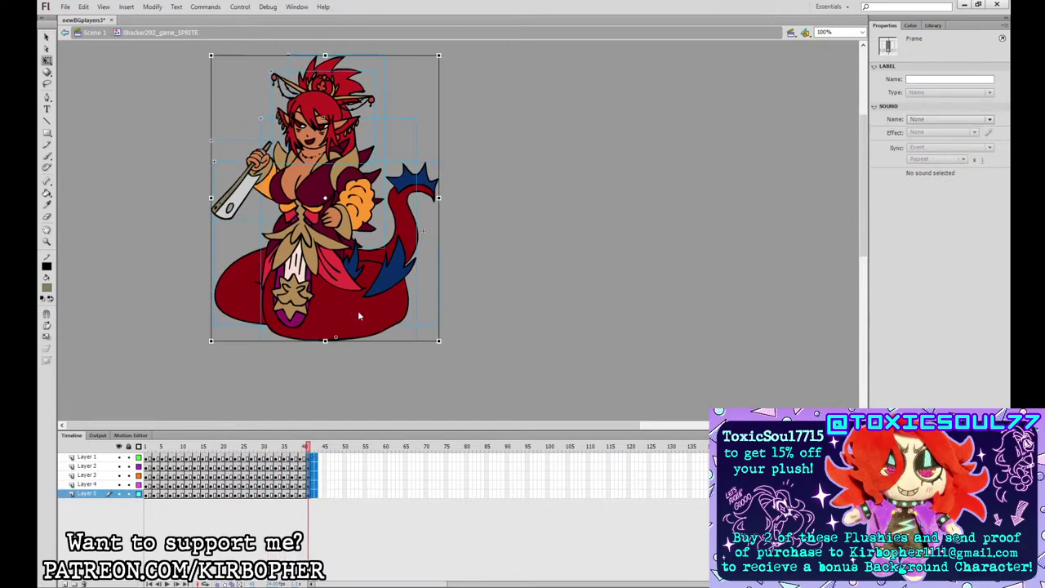
left_click(461, 258)
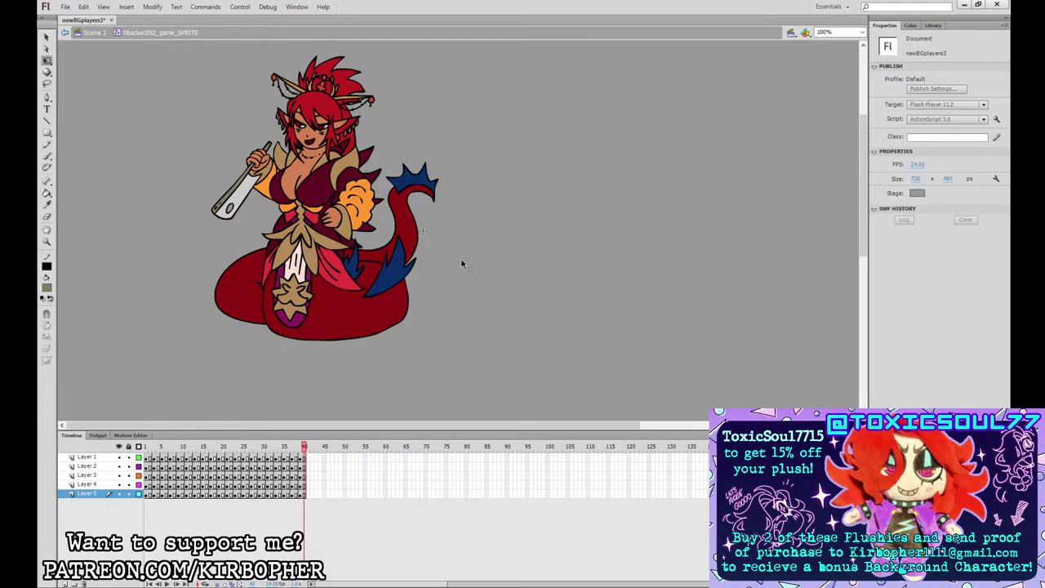
left_click(94, 32)
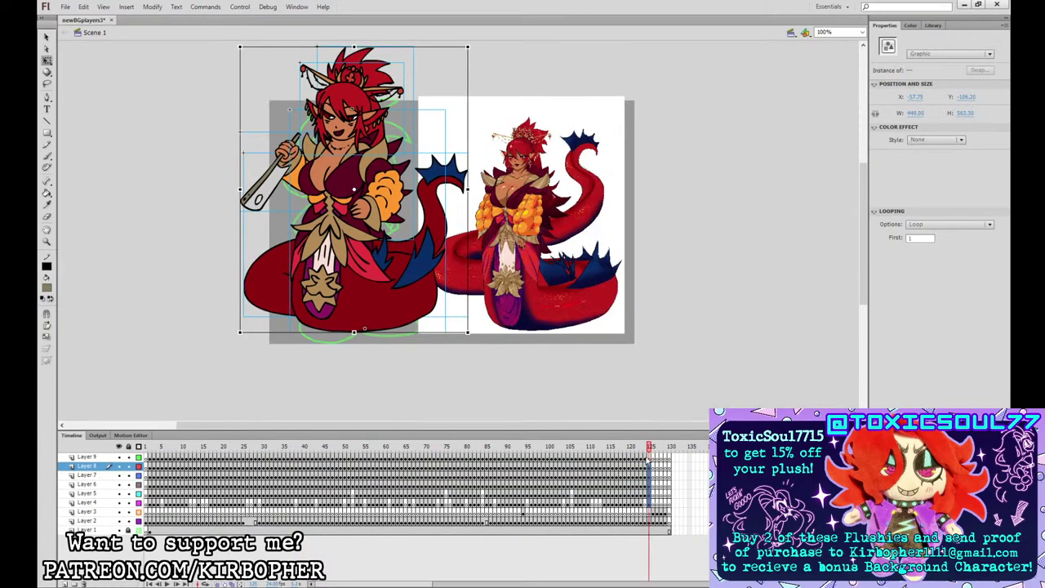
- Try placing the 0backer291 game sprite instance on Layer 9 at frame 125
left_click(647, 458)
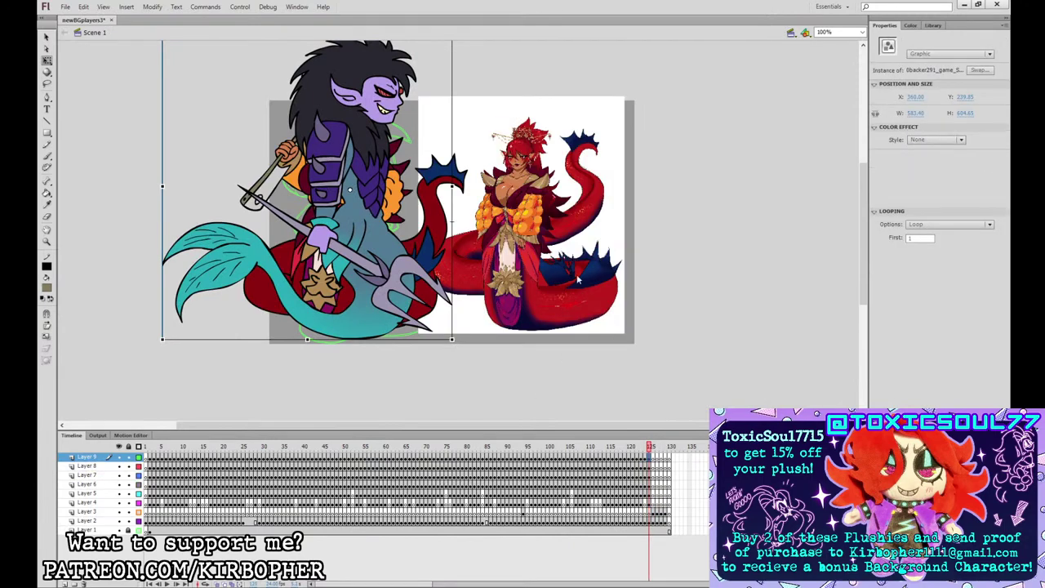
key("ctrl+z")
- Ink the green-haired character's face outline, pointed hairline and eyebrows with a black Brush on Layer 8 at frame 126
left_click(653, 503)
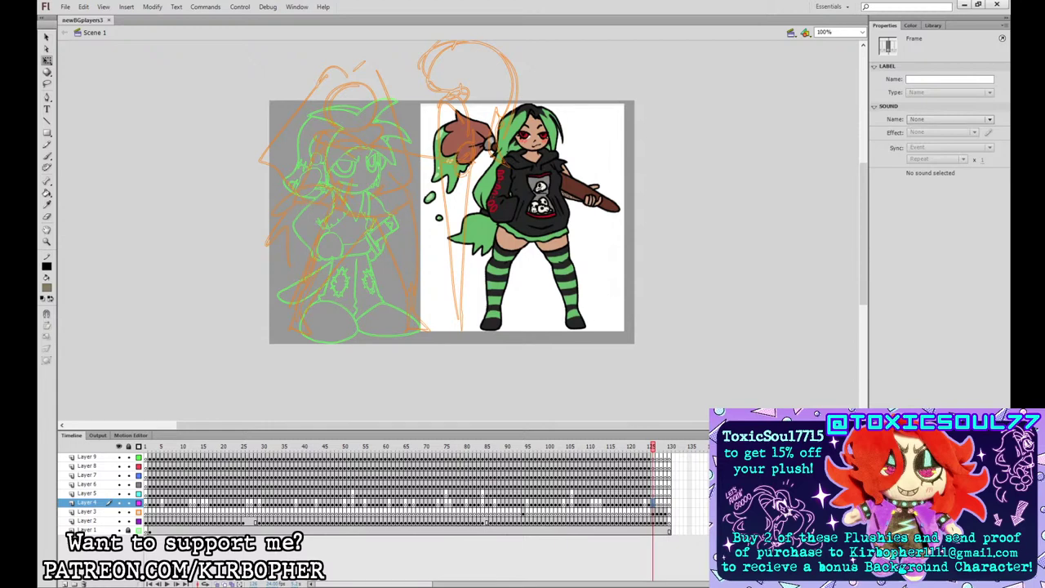
left_click(653, 466)
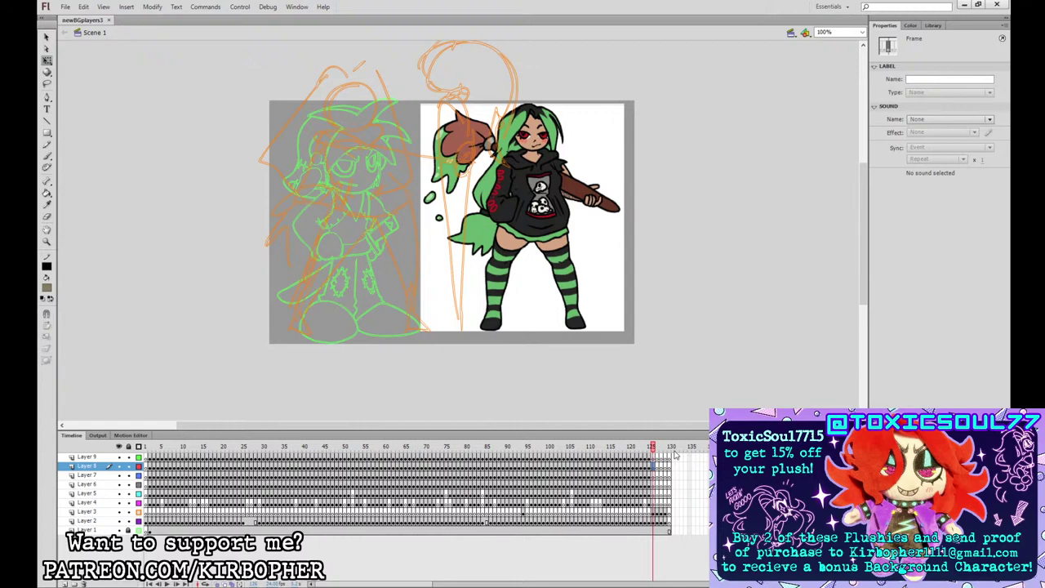
left_click(46, 155)
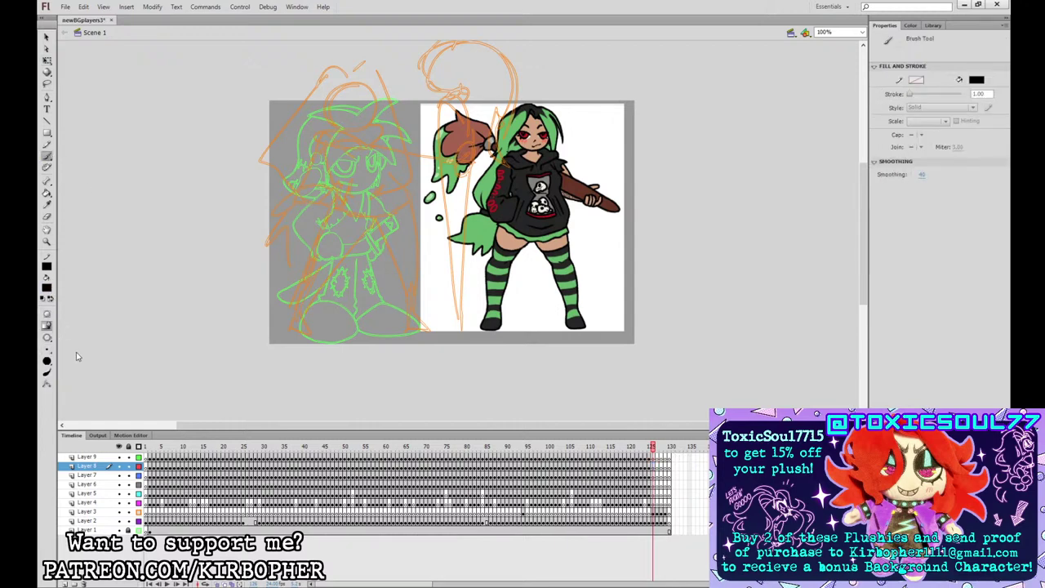
left_click(654, 466)
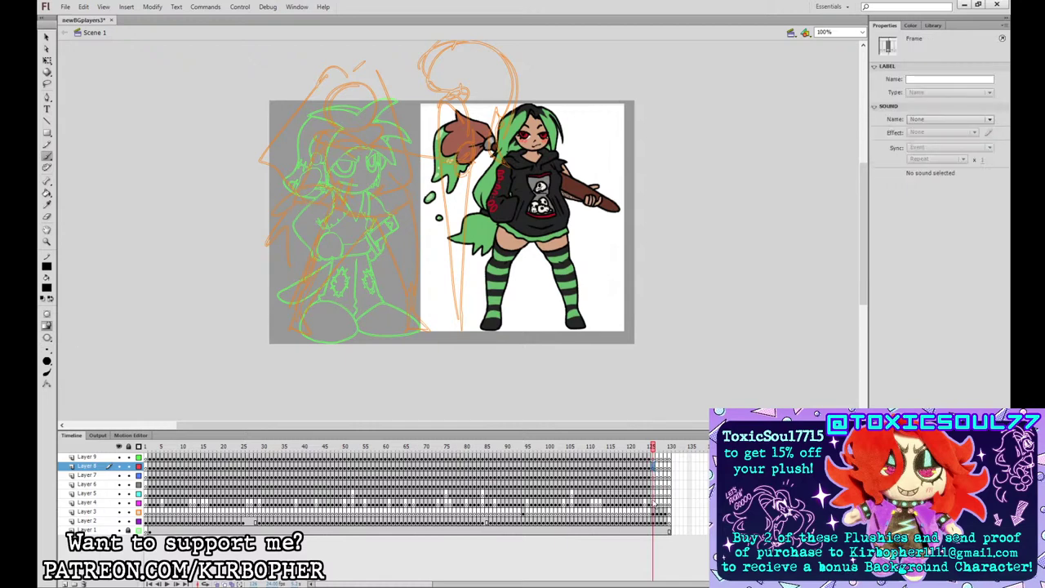
left_click(654, 494)
key("ctrl+equal")
key("q")
left_click_drag(666, 186, 699, 383)
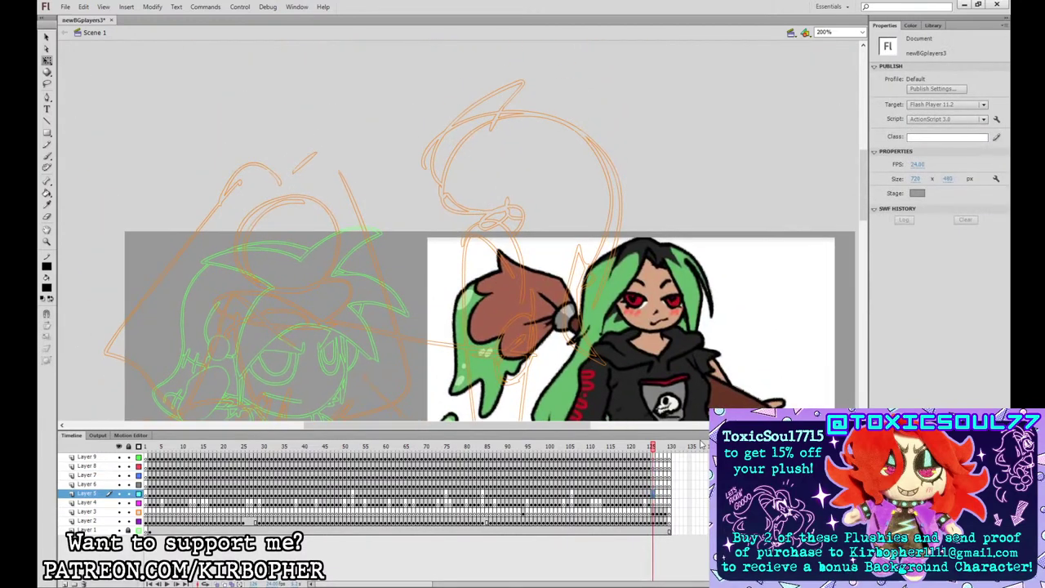
scroll(441, 343, "down", 3)
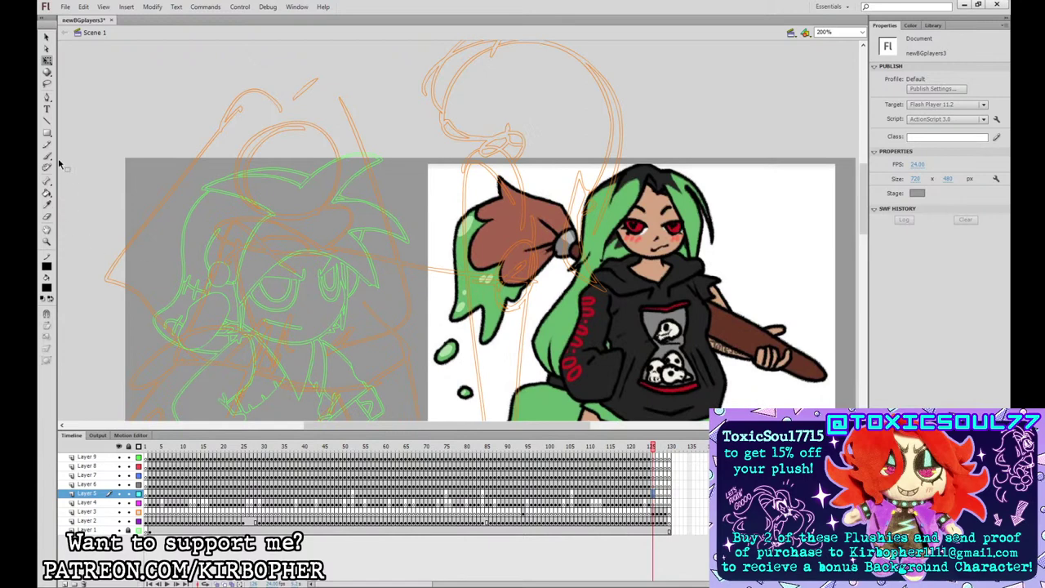
left_click(47, 155)
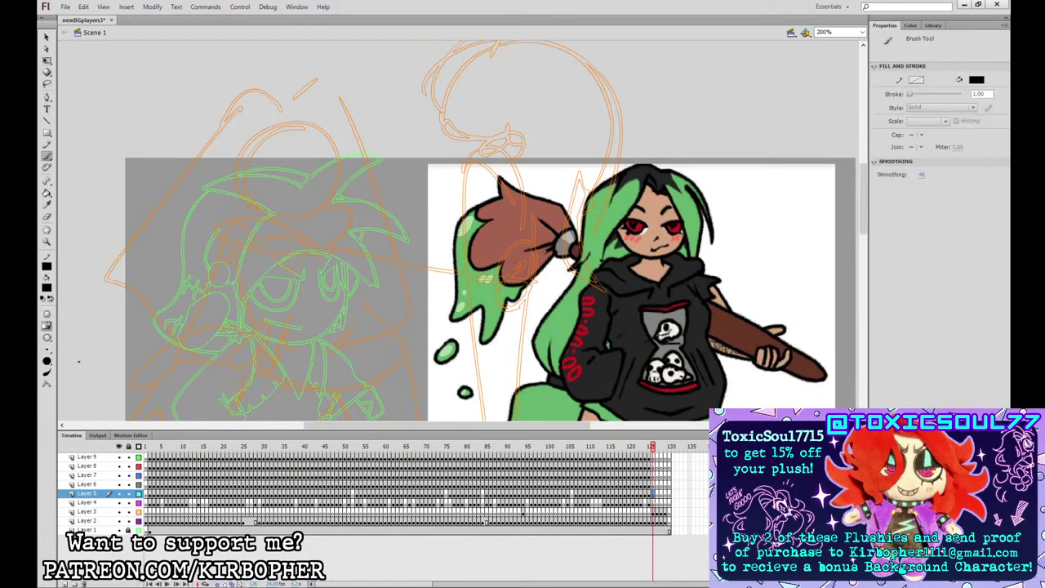
left_click(655, 467)
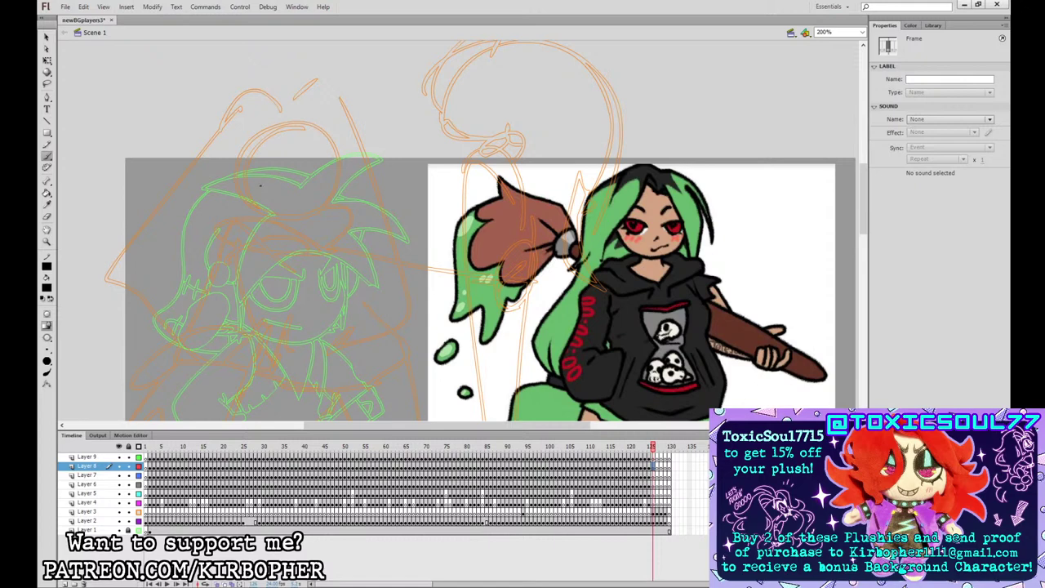
mouse_move(244, 211)
left_mouse_down()
mouse_move(292, 126)
mouse_move(300, 135)
mouse_move(314, 129)
mouse_move(342, 191)
left_mouse_up()
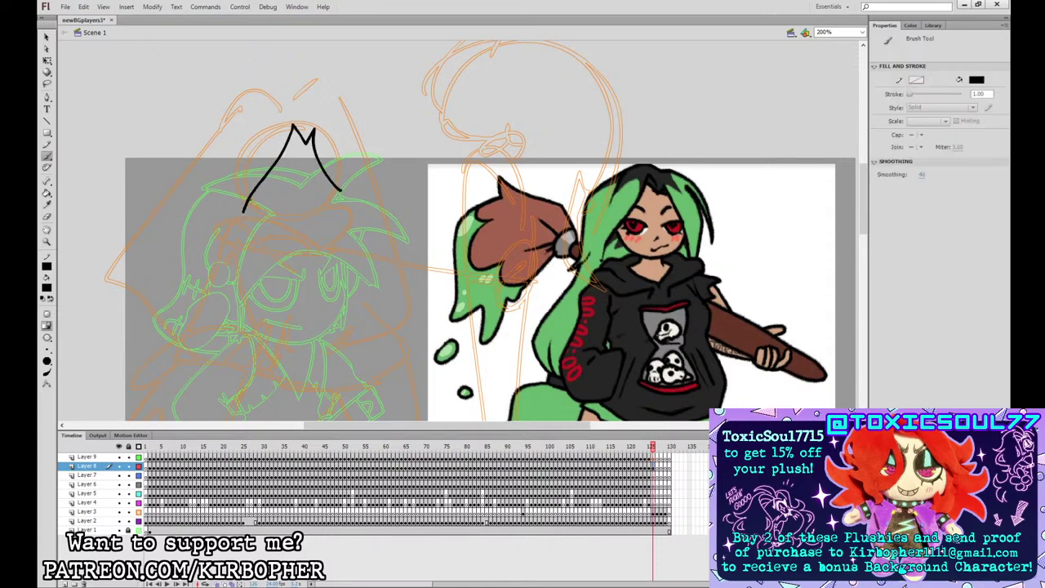
mouse_move(249, 199)
left_mouse_down()
mouse_move(261, 217)
mouse_move(307, 227)
mouse_move(338, 188)
left_mouse_up()
mouse_move(286, 167)
left_mouse_down()
mouse_move(263, 159)
mouse_move(327, 170)
left_mouse_up()
key("ctrl+z")
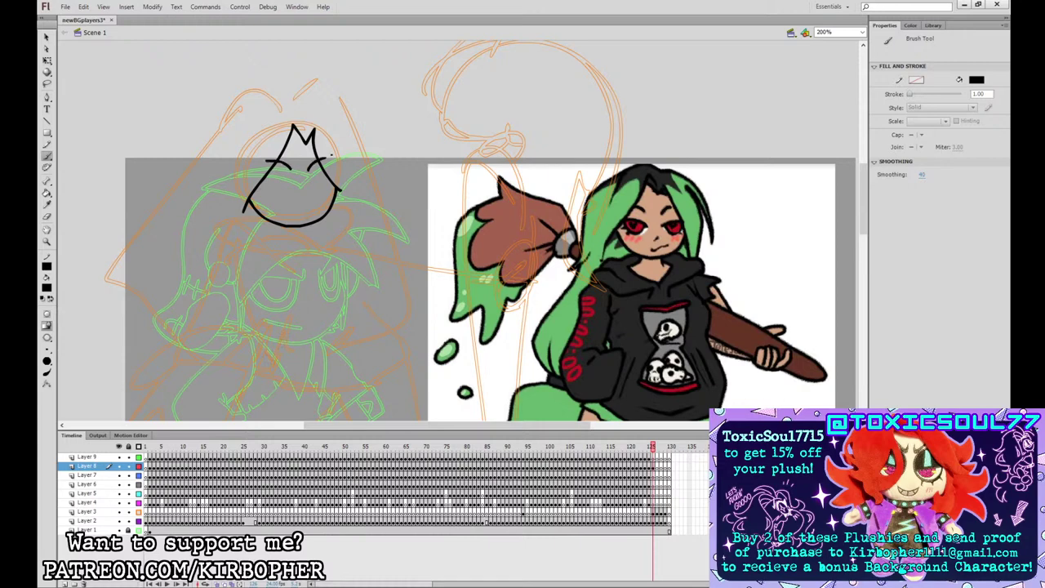
- Draw the zigzag below the hairline's peak and the half-lidded eyes with their lower lashes
left_click_drag(291, 138, 309, 150)
mouse_move(278, 177)
left_mouse_down()
mouse_move(292, 177)
mouse_move(279, 197)
mouse_move(292, 180)
mouse_move(322, 176)
mouse_move(324, 195)
mouse_move(332, 188)
left_mouse_up()
left_click_drag(265, 190, 263, 198)
left_click_drag(330, 191, 336, 197)
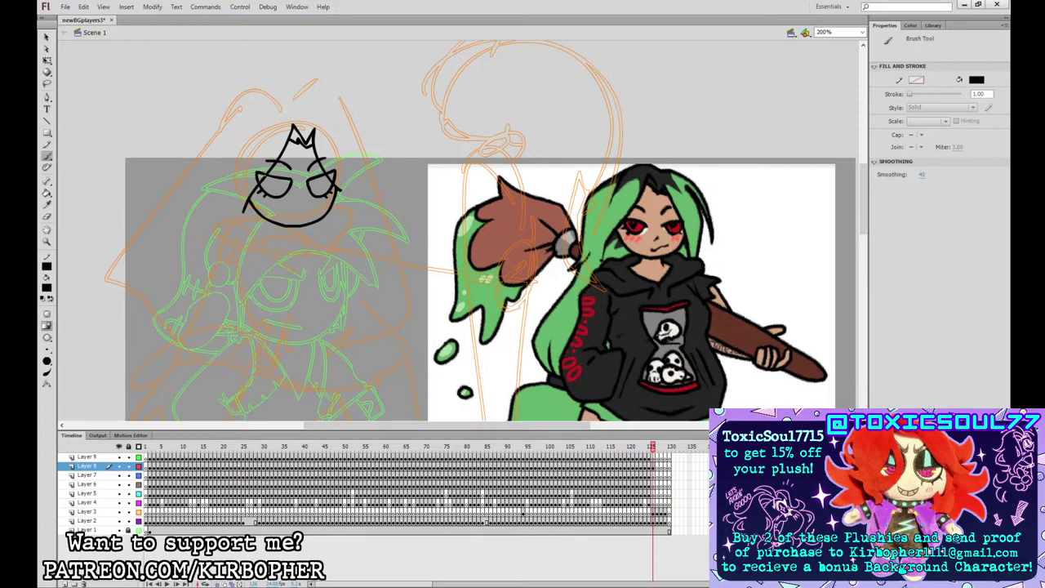
- Add round irises with heart-shaped pupils, a small nose and a wavy mouth to the face
left_click_drag(265, 178, 323, 184)
key("ctrl+z")
left_click_drag(293, 217, 313, 210)
key("ctrl+z")
- Draw the top hair outline as two arches meeting above the forehead, redrawing strokes until the right lock ends in a point
mouse_move(305, 115)
left_mouse_down()
mouse_move(297, 93)
mouse_move(241, 148)
left_mouse_up()
mouse_move(306, 97)
left_mouse_down()
mouse_move(315, 106)
mouse_move(281, 93)
mouse_move(239, 149)
left_mouse_up()
key("ctrl+z")
key("ctrl+z")
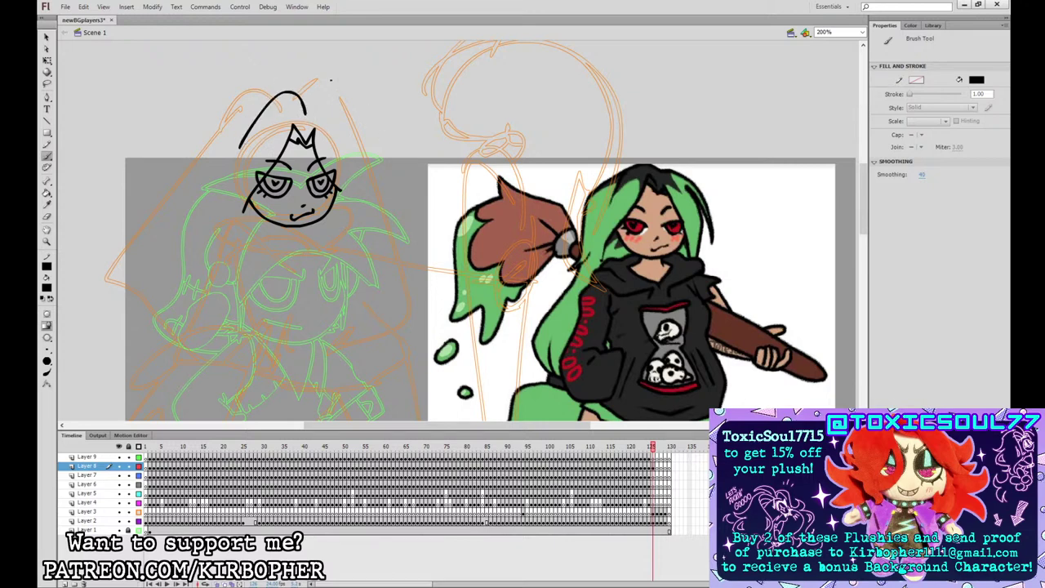
mouse_move(305, 109)
left_mouse_down()
mouse_move(333, 101)
mouse_move(383, 177)
left_mouse_up()
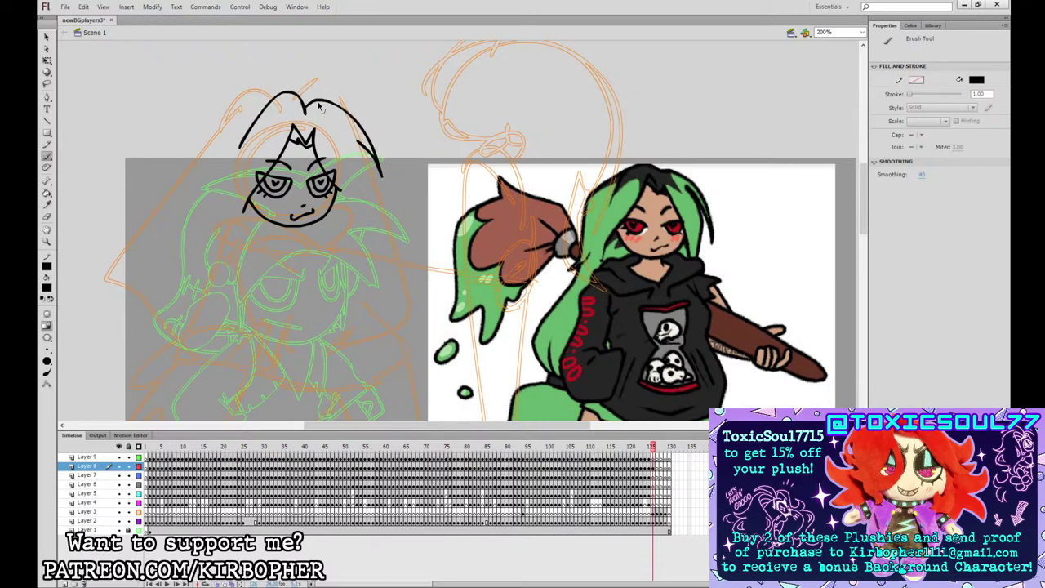
key("ctrl+z")
mouse_move(304, 102)
left_mouse_down()
mouse_move(361, 133)
mouse_move(382, 189)
left_mouse_up()
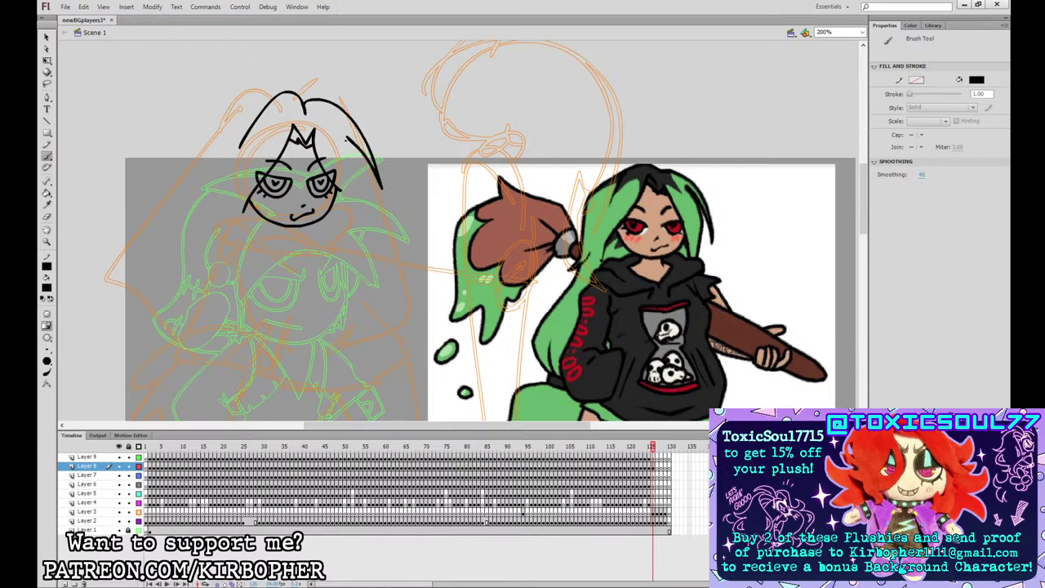
key("ctrl+z")
mouse_move(304, 105)
left_mouse_down()
mouse_move(364, 136)
mouse_move(347, 135)
left_mouse_up()
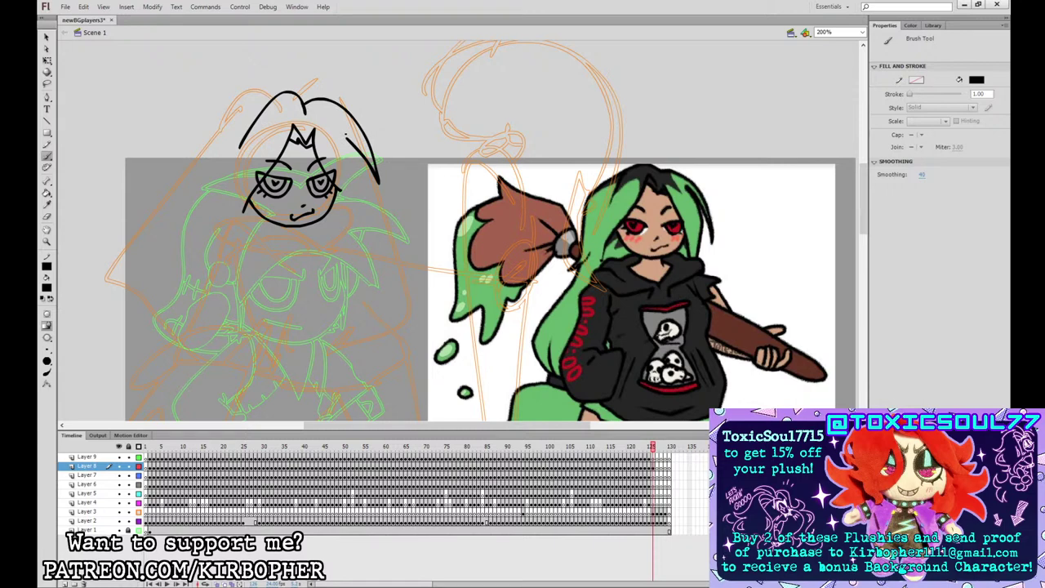
- Outline the green areas of both side locks with the green sampled from the reference hair, and fill them
left_click(50, 290)
left_click(628, 196)
mouse_move(242, 147)
left_mouse_down()
mouse_move(255, 132)
mouse_move(285, 154)
mouse_move(283, 121)
mouse_move(285, 153)
left_mouse_up()
key("ctrl+z")
mouse_move(334, 103)
left_mouse_down()
mouse_move(343, 132)
mouse_move(318, 124)
mouse_move(315, 133)
left_mouse_up()
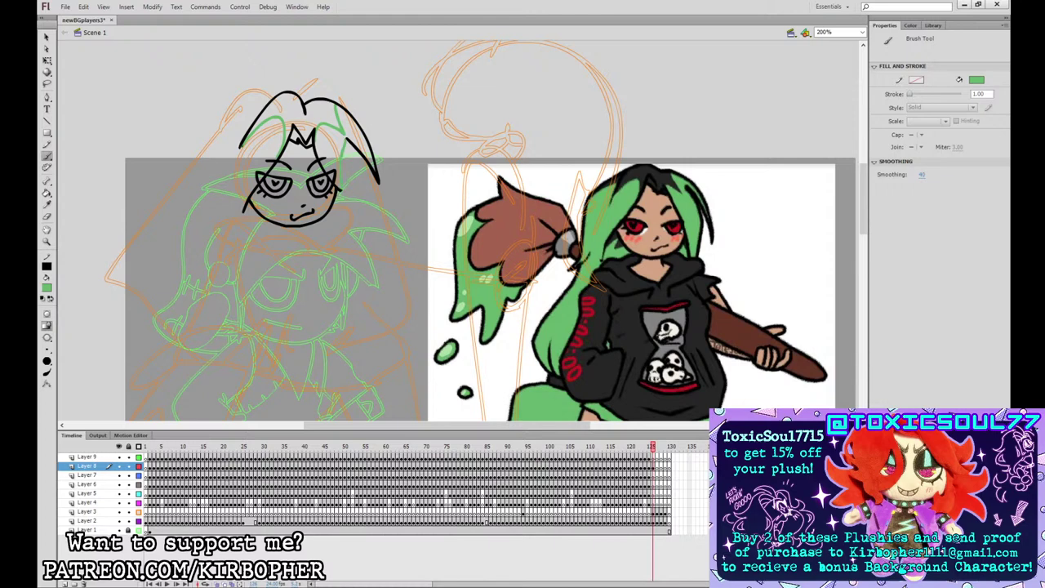
left_click_drag(242, 147, 247, 177)
key("k")
left_click(261, 139)
left_click(319, 138)
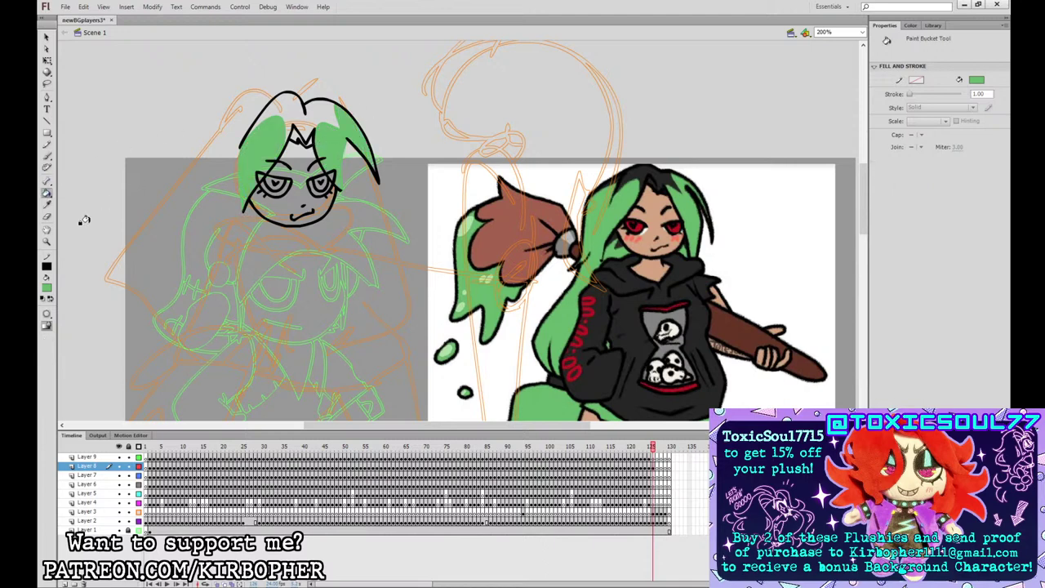
- Fill the crown and central peak of the hair with the near-black sampled from the reference's hair roots
left_click(644, 170)
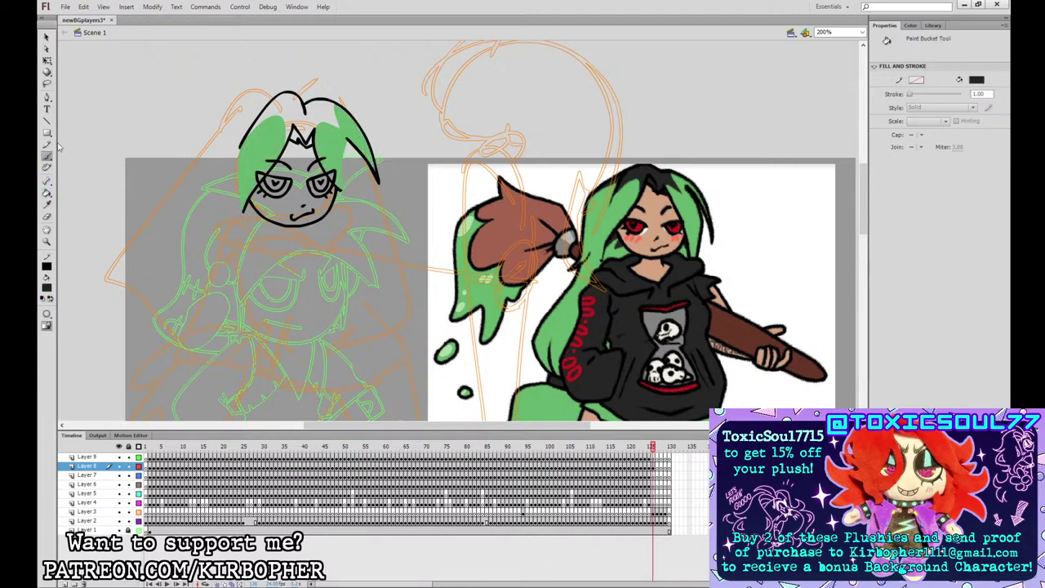
left_click(276, 123)
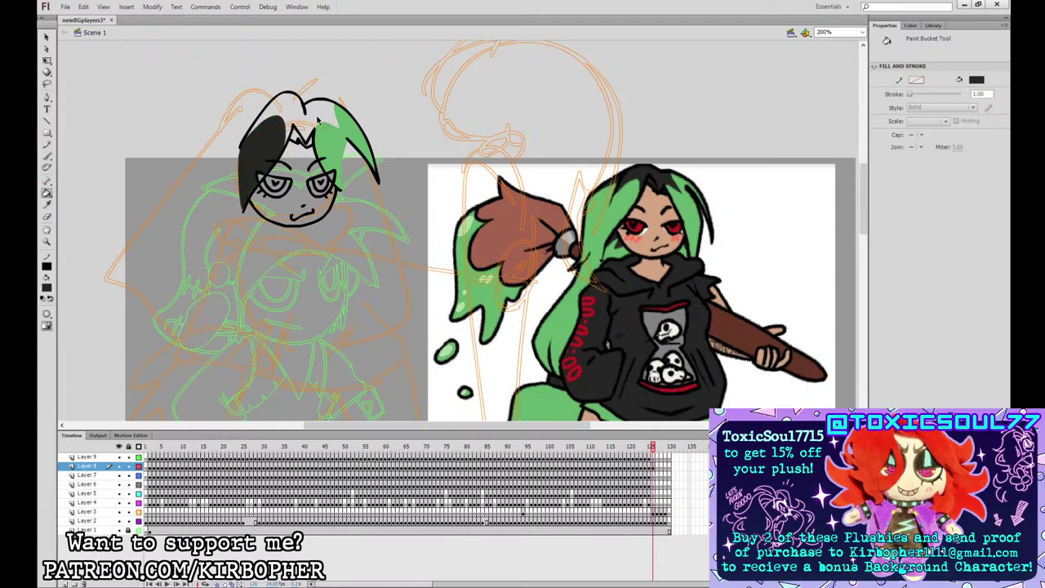
key("ctrl+z")
left_click(304, 115)
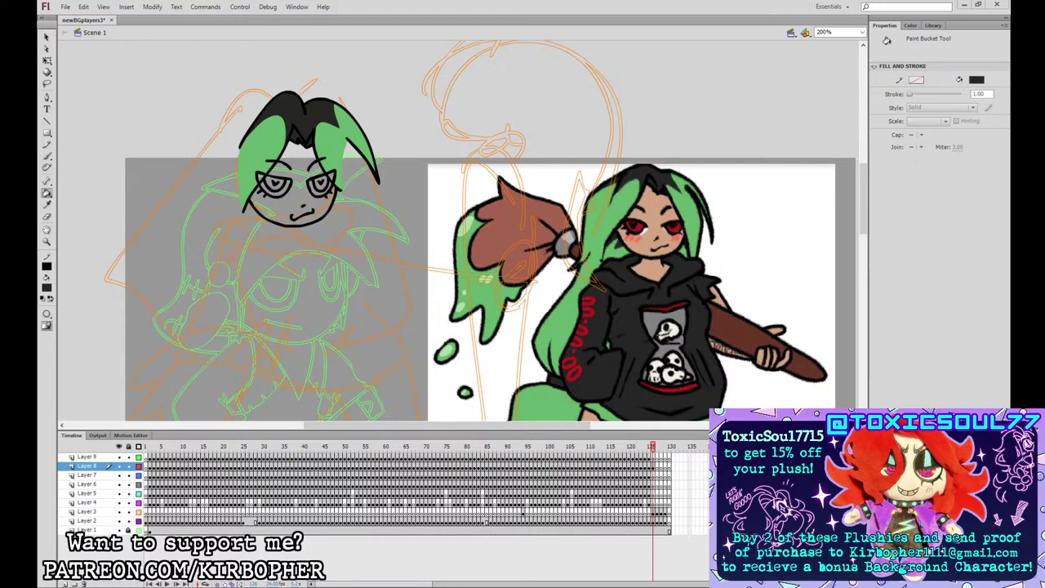
- Fill both irises with the red sampled from the reference character's eyes
left_click(48, 288)
left_click(639, 226)
left_click(276, 181)
left_click(319, 182)
left_click(48, 205)
left_click(335, 153)
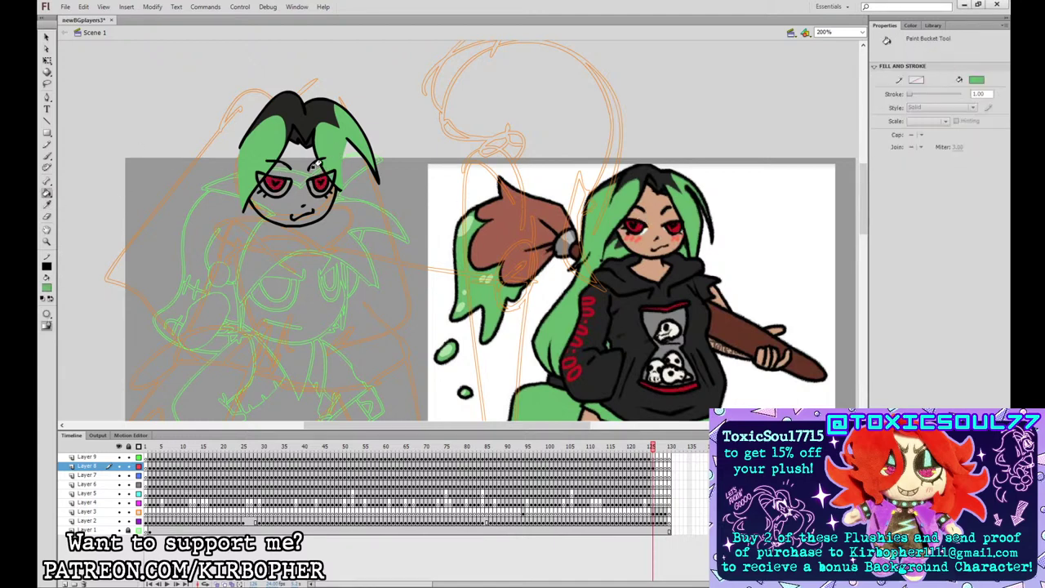
- Fill the face with the reference's skin tone and the eyeballs with white
left_click(47, 204)
left_click(653, 224)
left_click(767, 218)
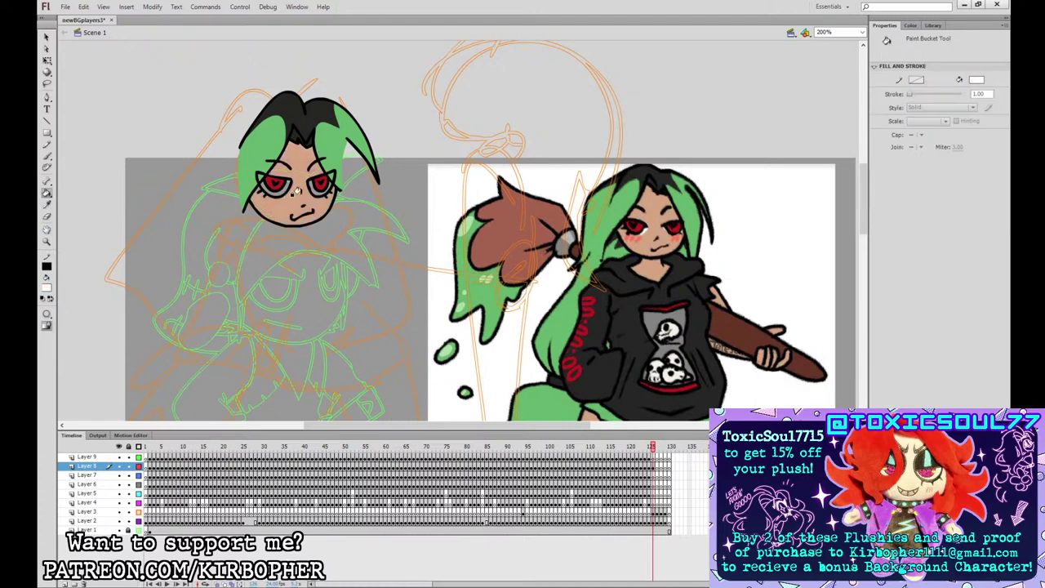
left_click(274, 192)
left_click(314, 191)
left_click(47, 155)
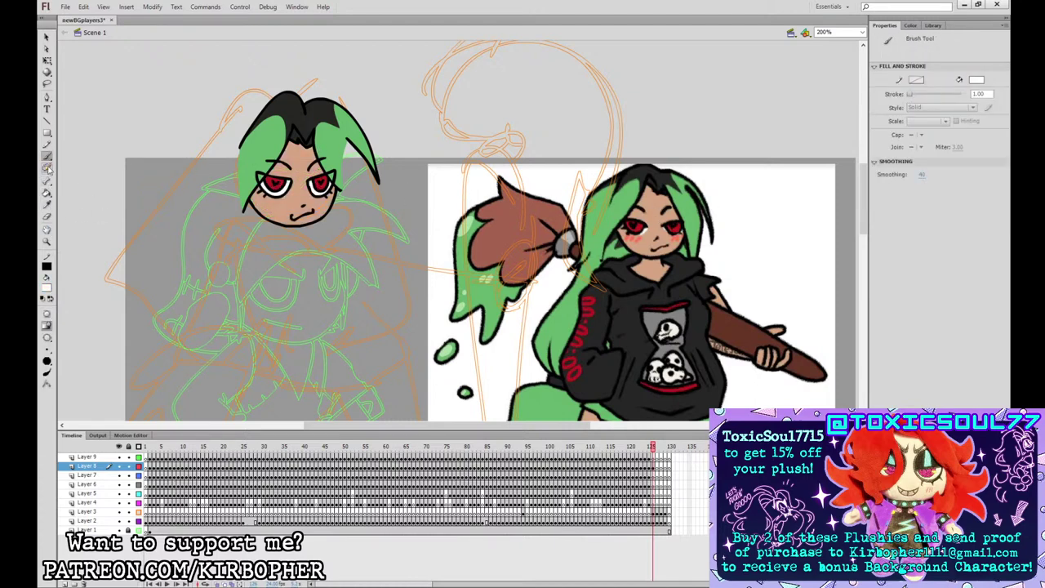
- Ink the folded hood around the neck and the shoulder lines with a black Brush on Layer 7 at frame 126
key("ctrl+minus")
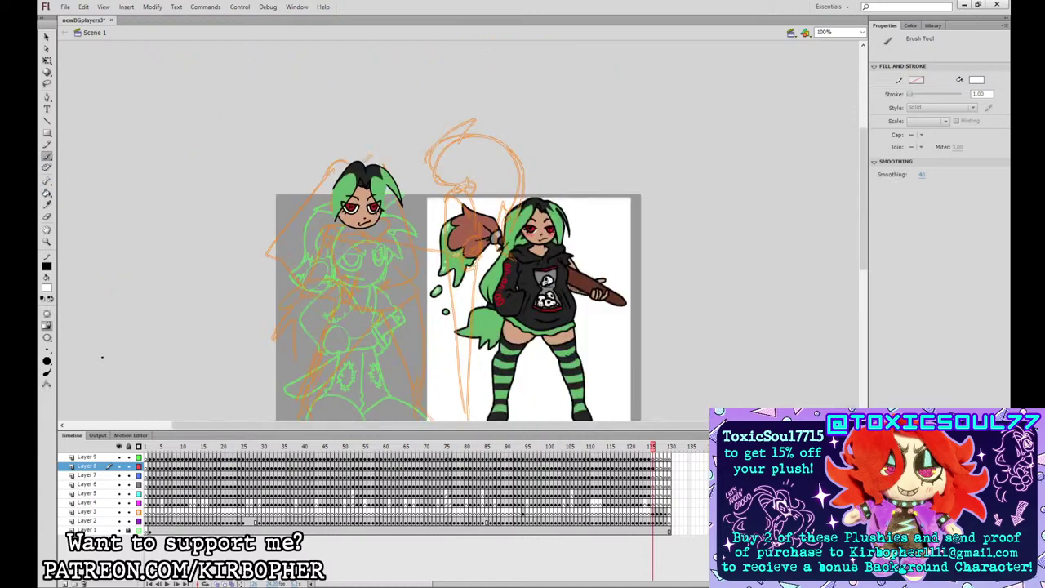
left_click(47, 286)
left_click(63, 304)
left_click(654, 475)
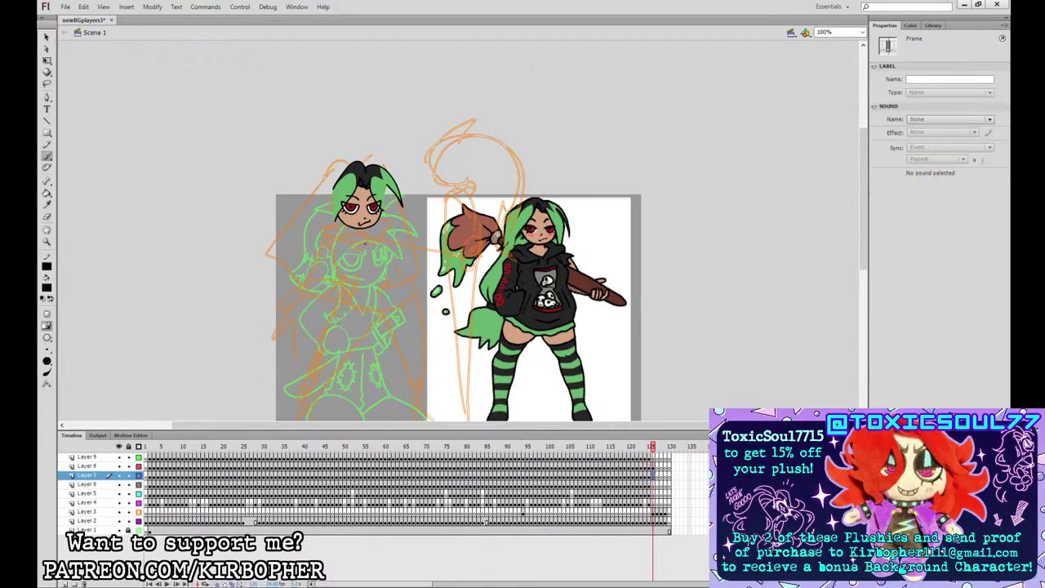
mouse_move(365, 243)
left_mouse_down()
mouse_move(340, 235)
mouse_move(361, 225)
mouse_move(367, 234)
left_mouse_up()
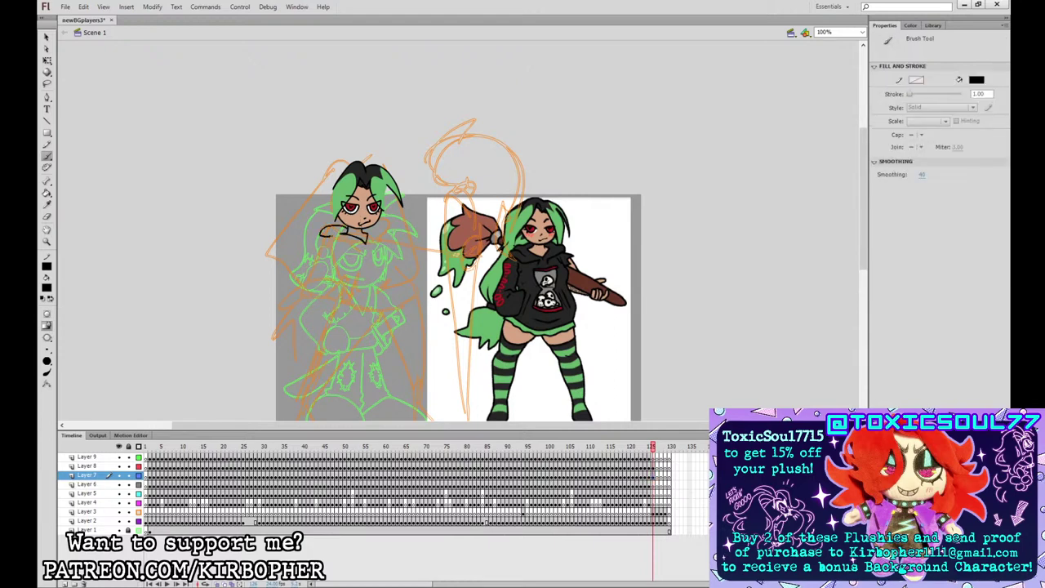
key("ctrl+z")
mouse_move(347, 230)
left_mouse_down()
mouse_move(325, 238)
mouse_move(354, 244)
left_mouse_up()
key("ctrl+z")
mouse_move(320, 239)
left_mouse_down()
mouse_move(358, 253)
mouse_move(381, 245)
mouse_move(364, 229)
mouse_move(386, 239)
mouse_move(394, 268)
mouse_move(353, 285)
mouse_move(348, 302)
mouse_move(356, 282)
left_mouse_up()
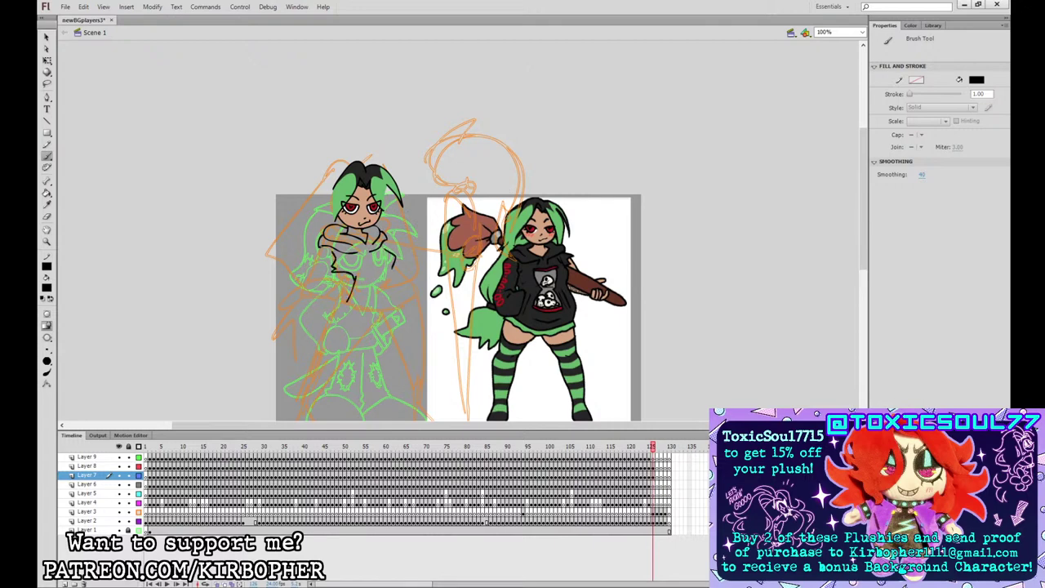
- Draw the hoodie's body and the bent sleeve with its hand in the pocket, redrawing strokes until the outline closes
mouse_move(320, 246)
left_mouse_down()
mouse_move(309, 285)
mouse_move(351, 300)
left_mouse_up()
mouse_move(346, 302)
left_mouse_down()
mouse_move(378, 310)
mouse_move(408, 292)
left_mouse_up()
key("ctrl+z")
key("ctrl+z")
mouse_move(337, 303)
left_mouse_down()
mouse_move(409, 301)
mouse_move(407, 271)
mouse_move(339, 250)
mouse_move(374, 236)
left_mouse_up()
key("ctrl+z")
key("ctrl+z")
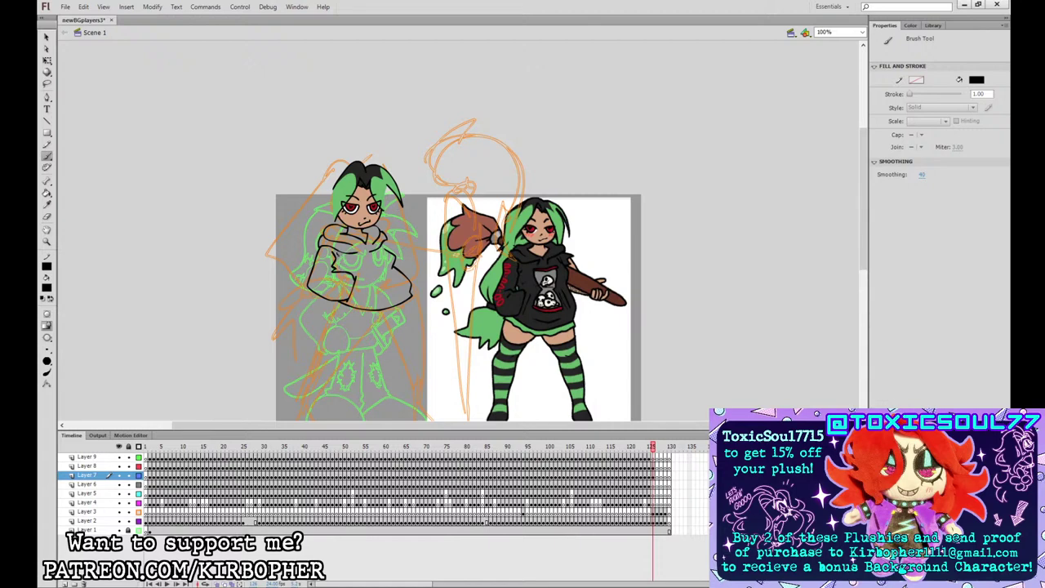
left_click_drag(339, 270, 339, 254)
key("v")
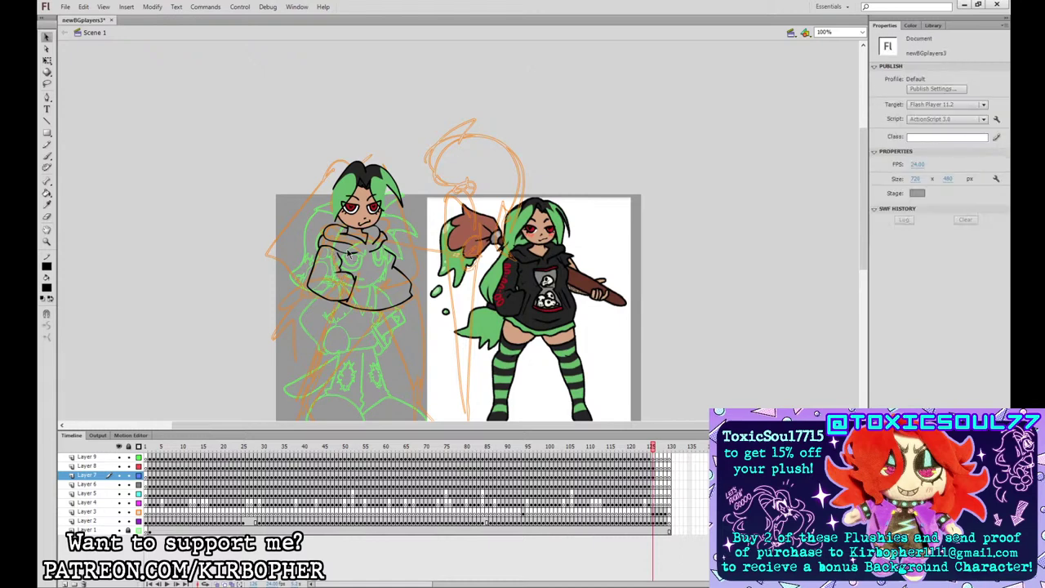
- Draw the hourglass print on the hoodie's front, with one skull in its upper half and two in its lower half
key("b")
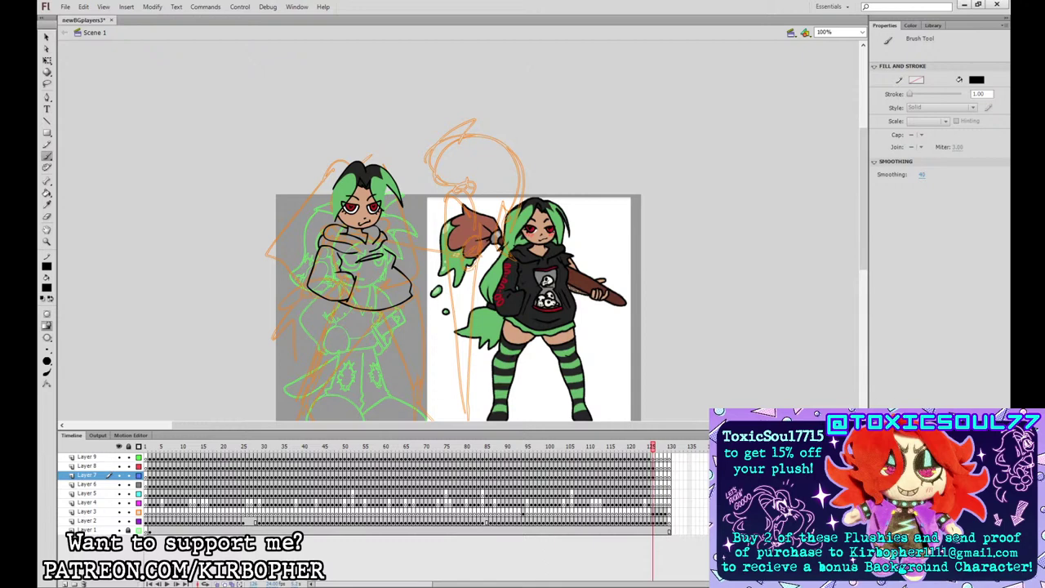
mouse_move(360, 263)
left_mouse_down()
mouse_move(396, 299)
mouse_move(382, 257)
left_mouse_up()
left_click_drag(365, 301, 403, 293)
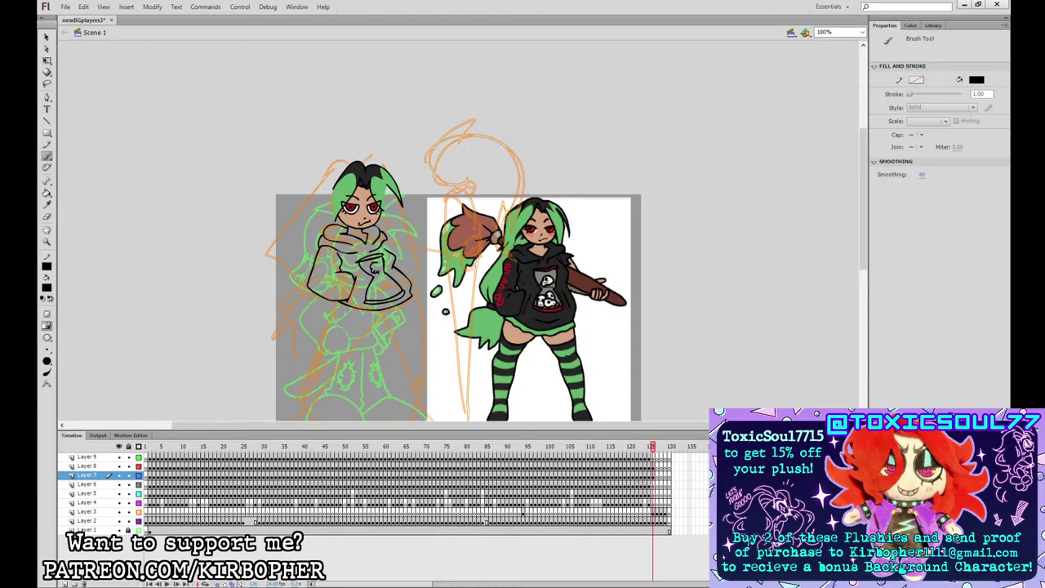
left_click_drag(374, 262, 373, 274)
left_click_drag(376, 286, 375, 294)
left_click_drag(386, 283, 396, 288)
- Draw a wavy ruffled hem beneath the hoodie's lower edge, undoing the first strokes
left_click_drag(331, 302, 346, 313)
left_click_drag(410, 277, 415, 284)
key("ctrl+z")
key("ctrl+z")
mouse_move(335, 302)
left_mouse_down()
mouse_move(398, 335)
mouse_move(418, 301)
left_mouse_up()
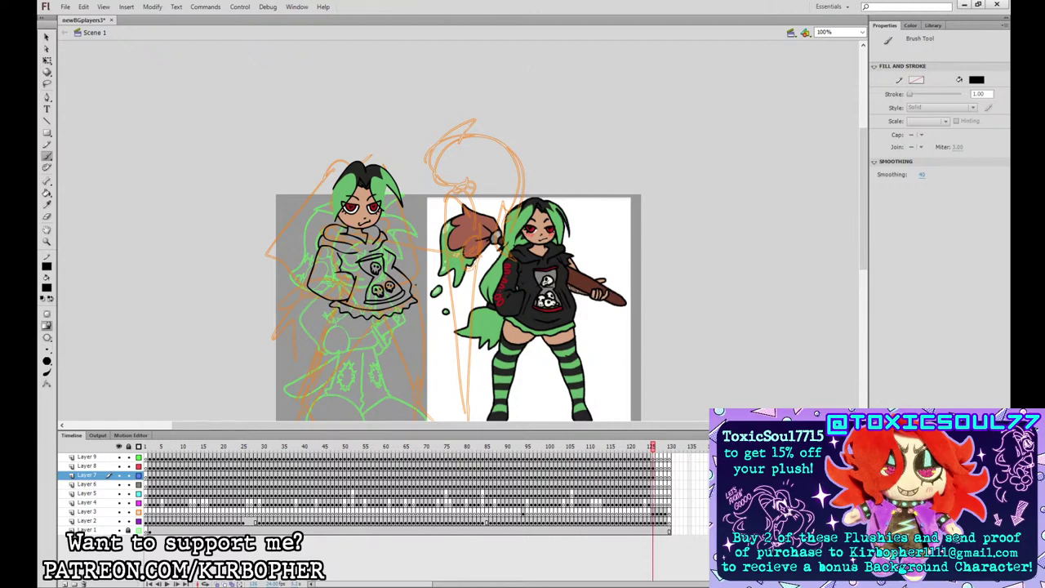
- Ink the gripping hand and the giant brush's pointed bristle head with its wavy inner paint edge on Layer 6
left_click(656, 483)
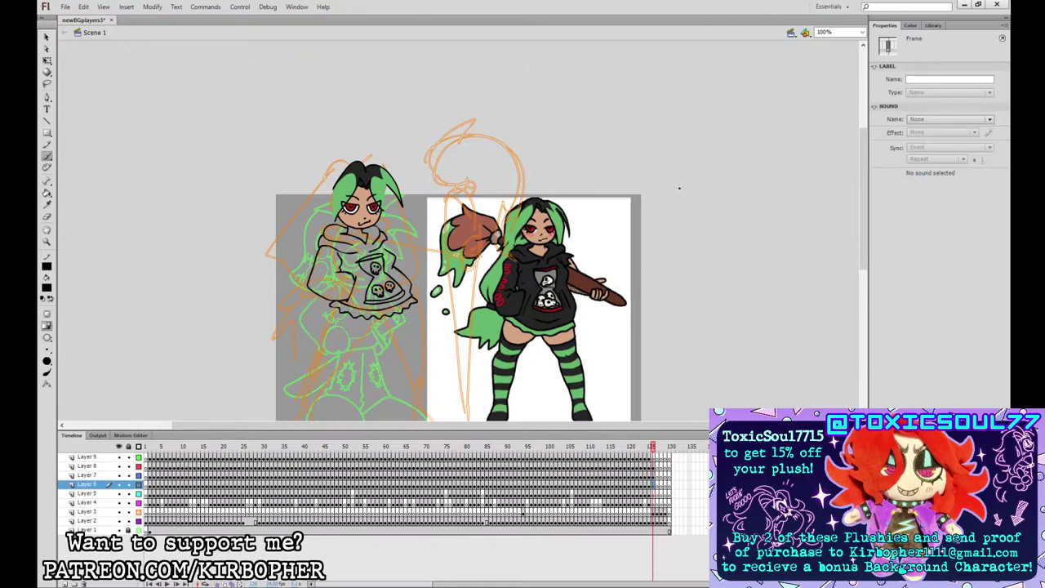
left_click_drag(477, 266, 482, 254)
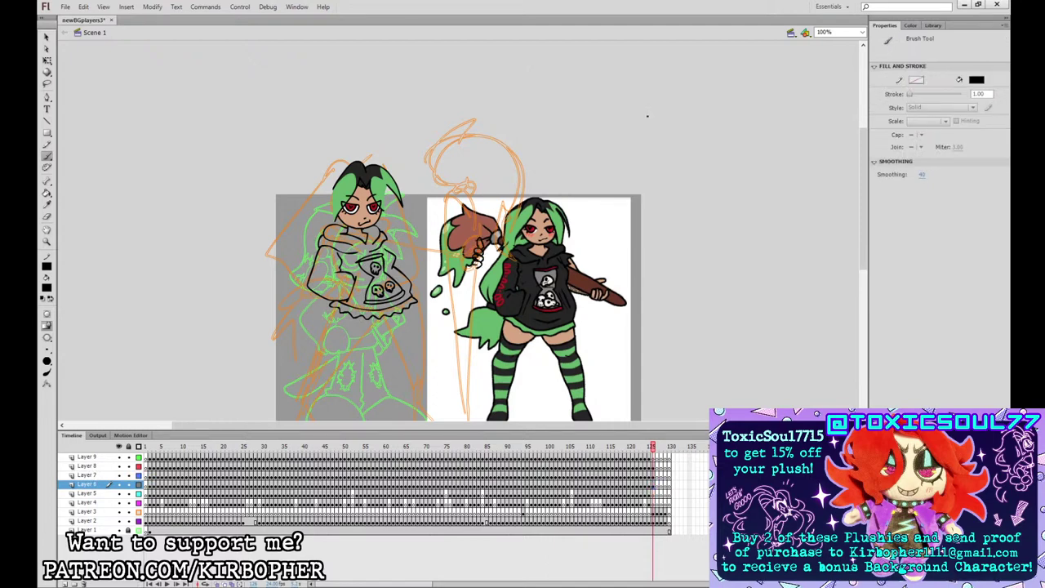
mouse_move(465, 133)
left_mouse_down()
mouse_move(475, 119)
mouse_move(428, 155)
mouse_move(450, 192)
mouse_move(472, 187)
mouse_move(486, 204)
mouse_move(511, 261)
mouse_move(524, 168)
mouse_move(514, 144)
mouse_move(474, 131)
mouse_move(478, 123)
left_mouse_up()
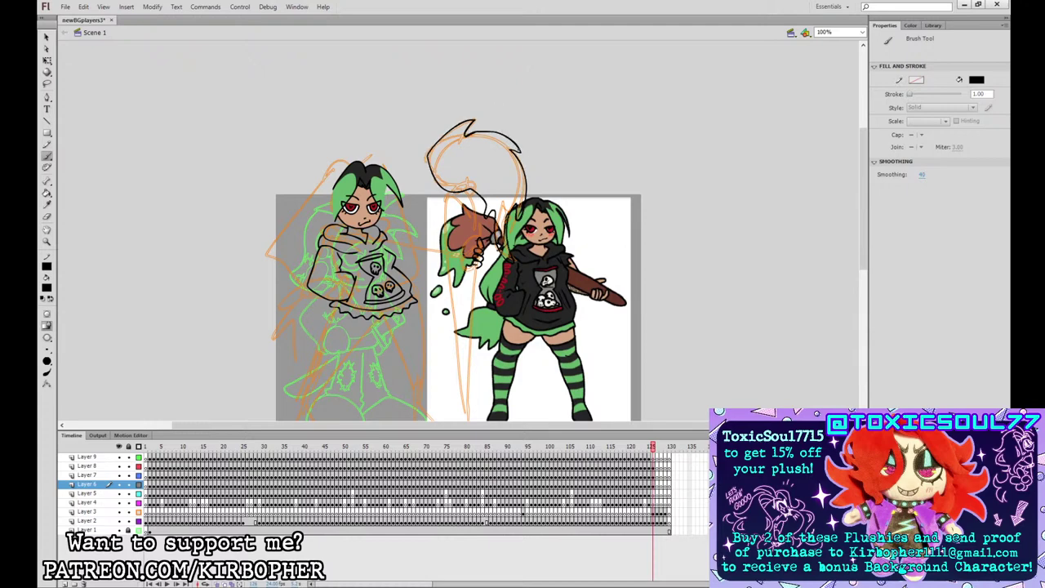
mouse_move(520, 152)
left_mouse_down()
mouse_move(486, 139)
mouse_move(495, 165)
mouse_move(511, 166)
mouse_move(492, 175)
mouse_move(478, 127)
mouse_move(479, 147)
mouse_move(508, 175)
mouse_move(484, 197)
left_mouse_up()
key("ctrl+z")
key("ctrl+z")
key("v")
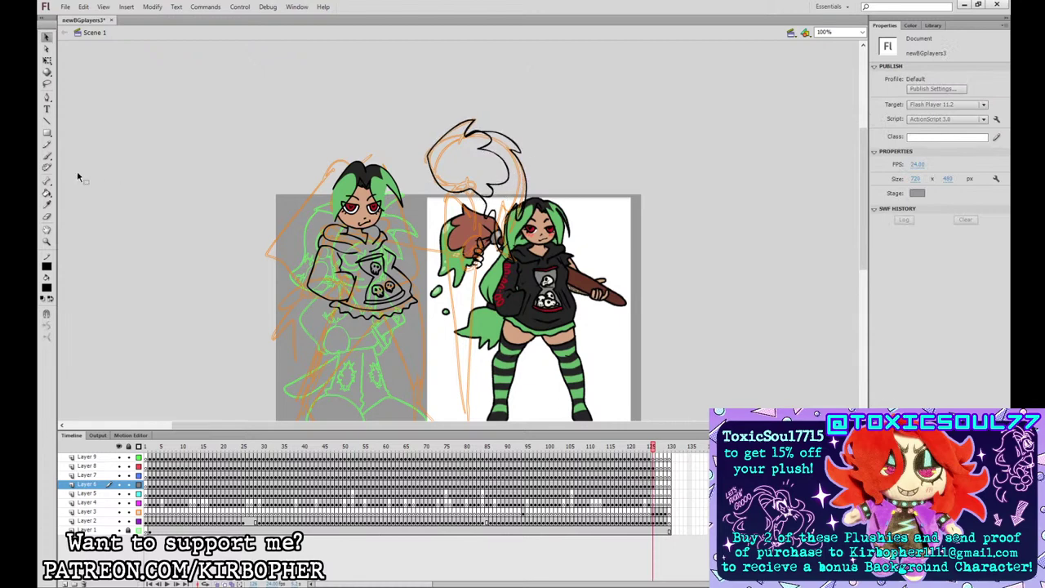
key("b")
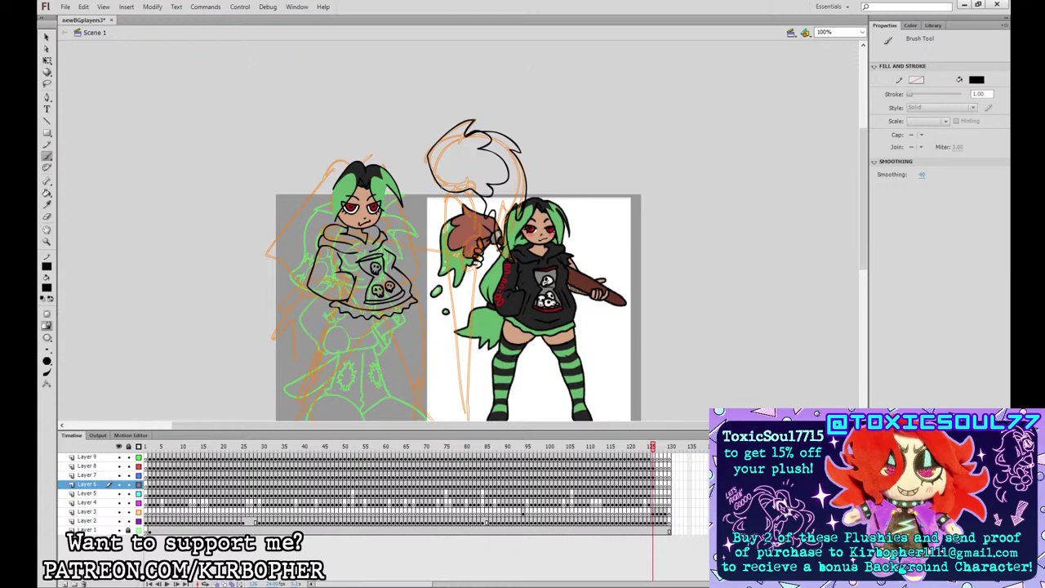
- Add the rounded collar below the bristle head and shift the Layer 6 brush drawing slightly to the right
mouse_move(439, 188)
left_mouse_down()
mouse_move(446, 201)
mouse_move(466, 194)
left_mouse_up()
key("q")
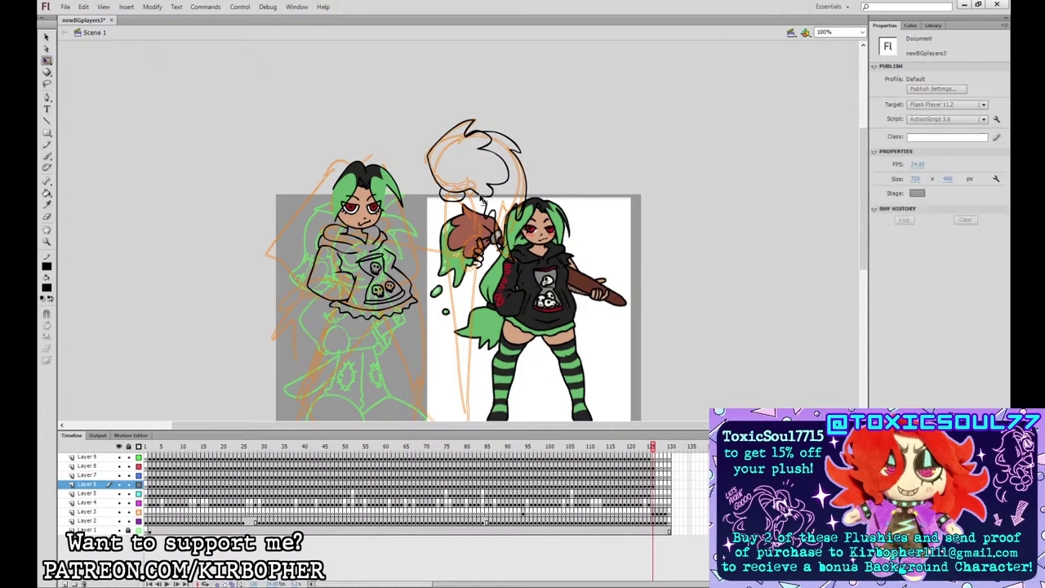
left_click(521, 209)
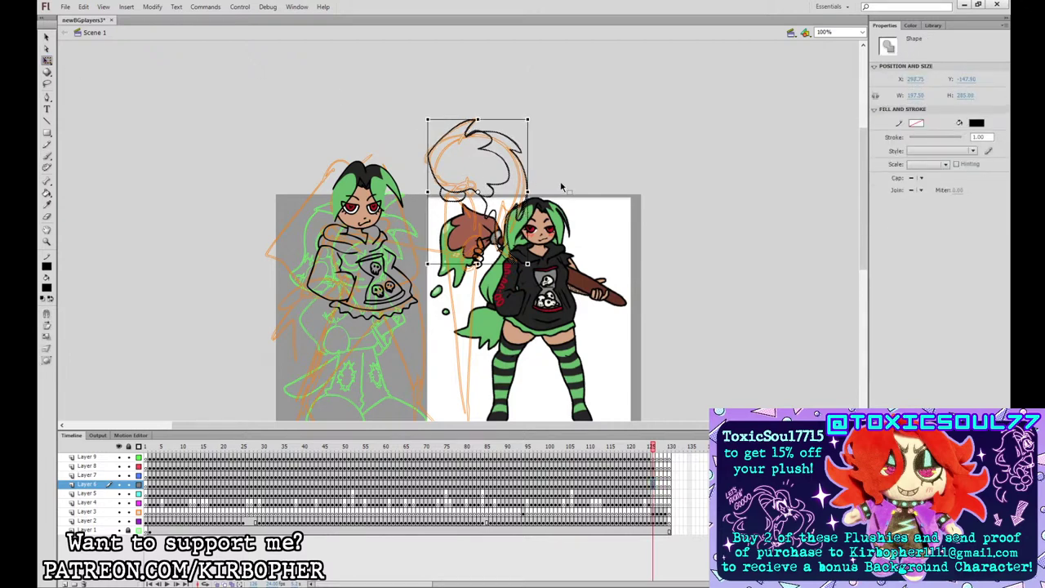
left_click(47, 156)
key("ctrl+z")
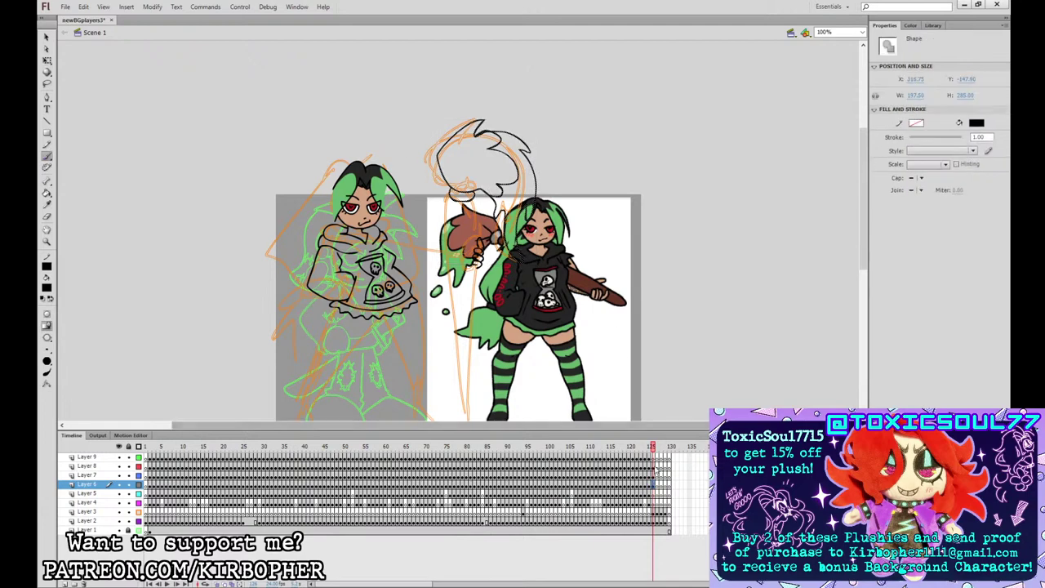
left_click(654, 484)
key("ctrl+z")
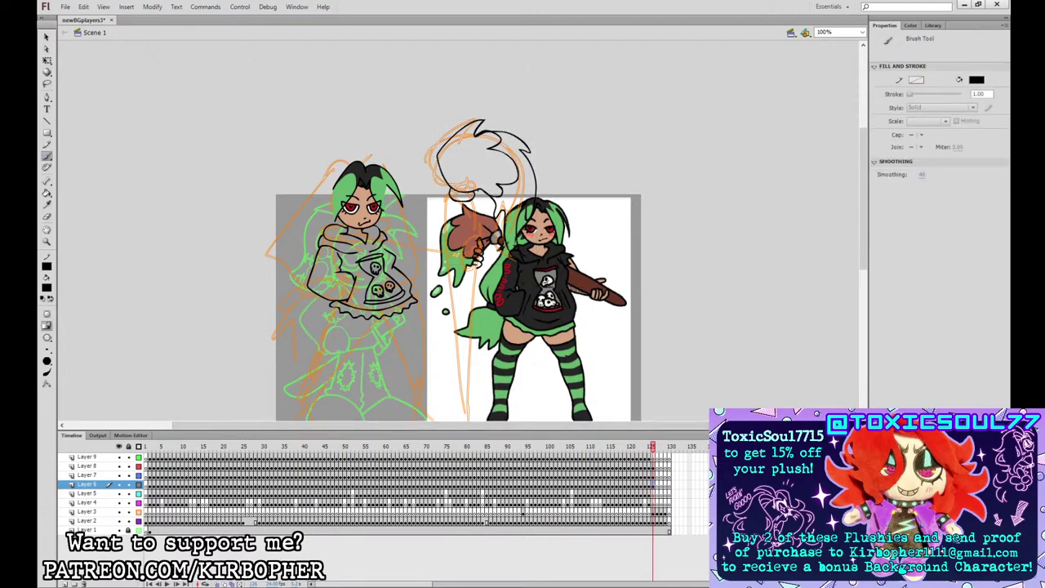
- Draw the brush's long handle as two lines tapering from the collar down to the ground, redoing faulty strokes
mouse_move(448, 197)
left_mouse_down()
mouse_move(443, 254)
mouse_move(466, 418)
left_mouse_up()
left_click_drag(467, 400, 452, 329)
key("ctrl+z")
mouse_move(431, 128)
left_mouse_down()
mouse_move(444, 339)
mouse_move(460, 322)
mouse_move(462, 230)
left_mouse_up()
key("ctrl+z")
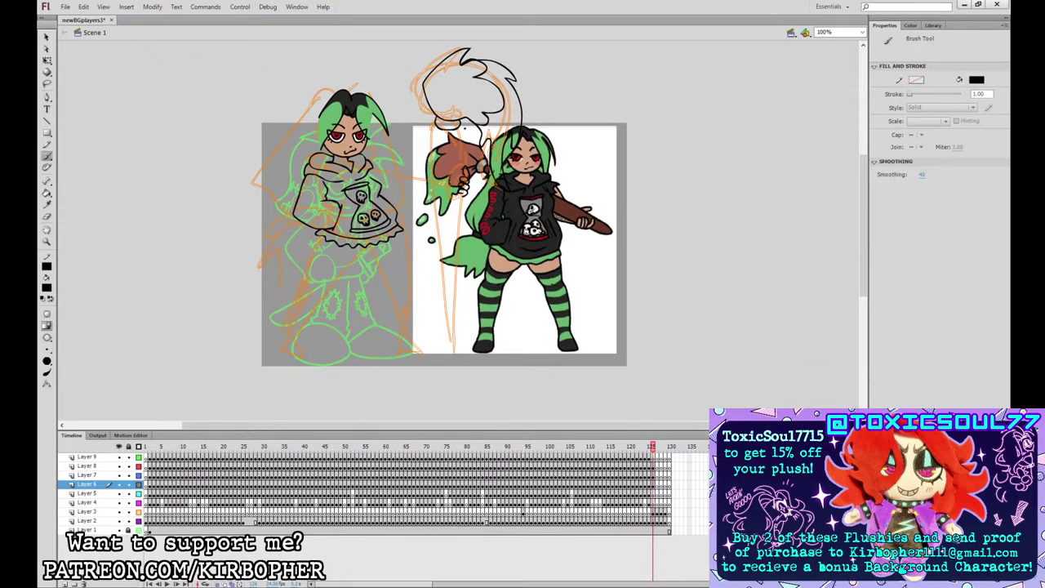
left_click_drag(462, 127, 451, 350)
left_click_drag(434, 124, 451, 352)
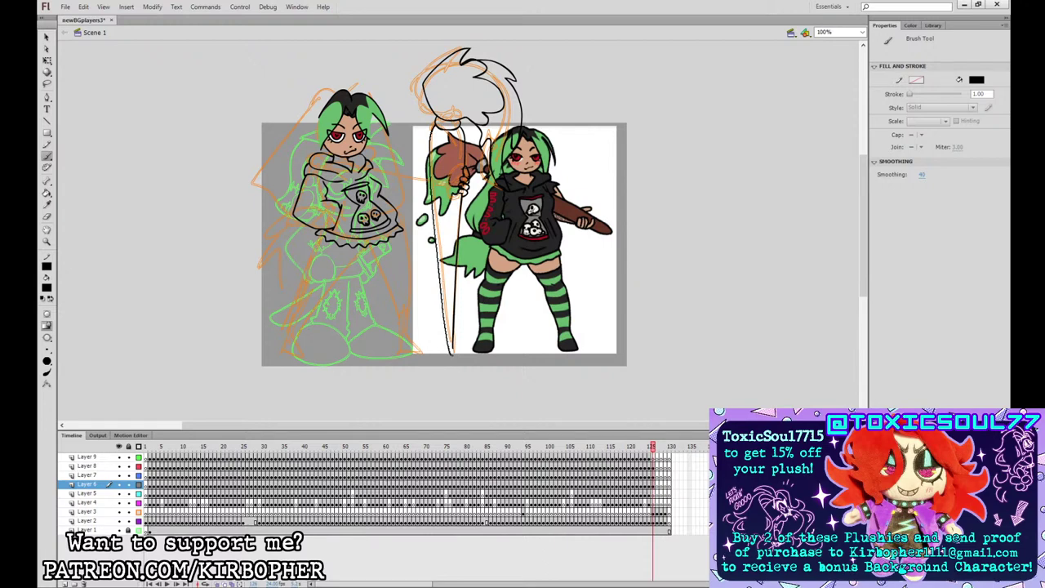
- Tidy the handle's lower tip so that its two outlines meet in a point, undoing unwanted edits
key("v")
key("ctrl+equal")
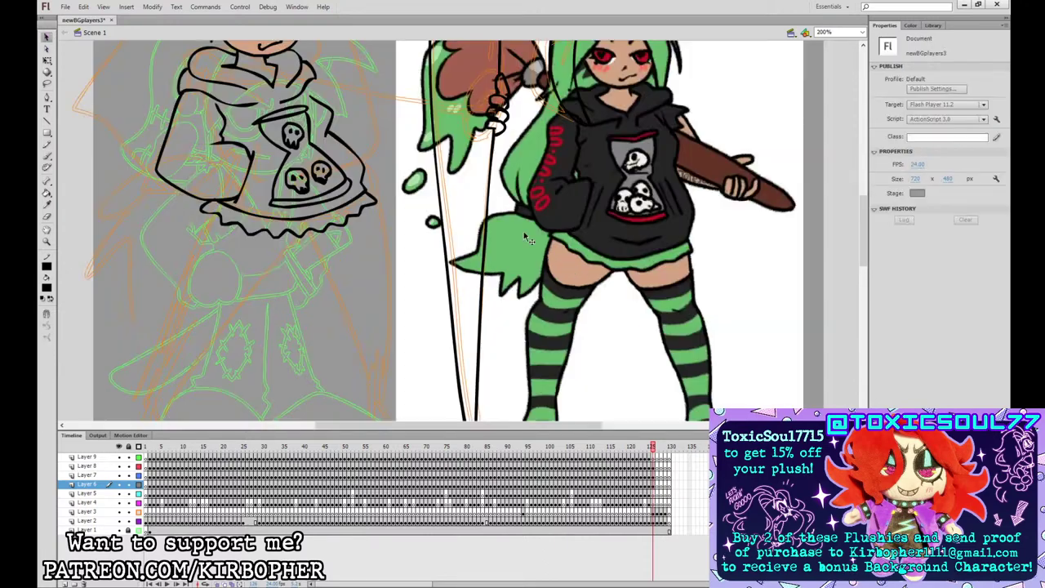
scroll(408, 281, "down", 5)
mouse_move(407, 280)
left_mouse_down()
mouse_move(406, 310)
mouse_move(405, 293)
left_mouse_up()
left_click(410, 281)
left_click(408, 297)
left_click_drag(408, 292, 406, 294)
left_click_drag(403, 290, 401, 289)
left_click(405, 290)
key("ctrl+z")
key("ctrl+z")
key("ctrl+z")
key("ctrl+z")
key("ctrl+z")
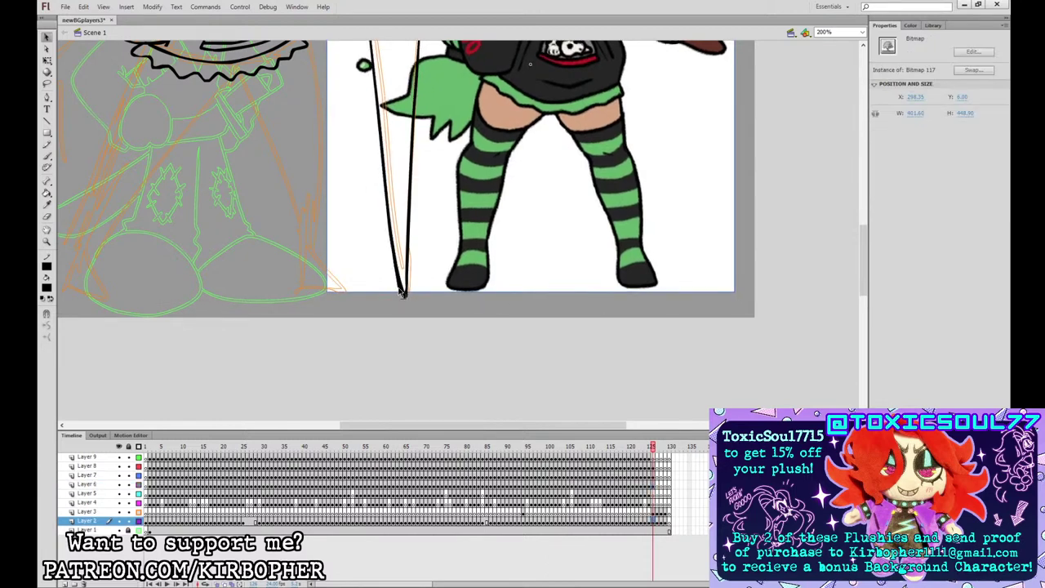
key("ctrl+minus")
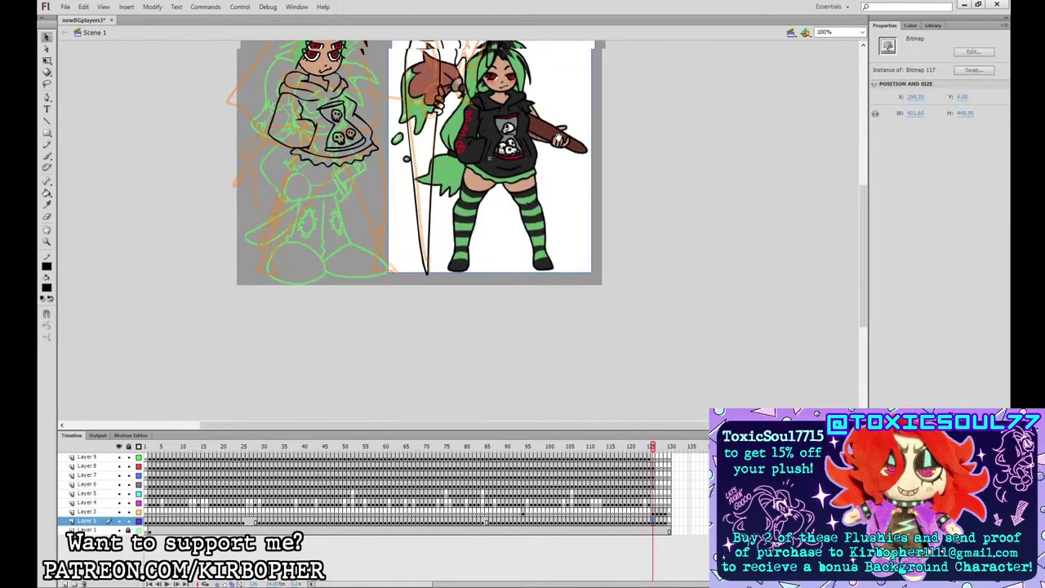
- Add a jagged torn edge at the hoodie's shoulder on the brush-arm side, on Layer 7 at frame 126
left_click(46, 155)
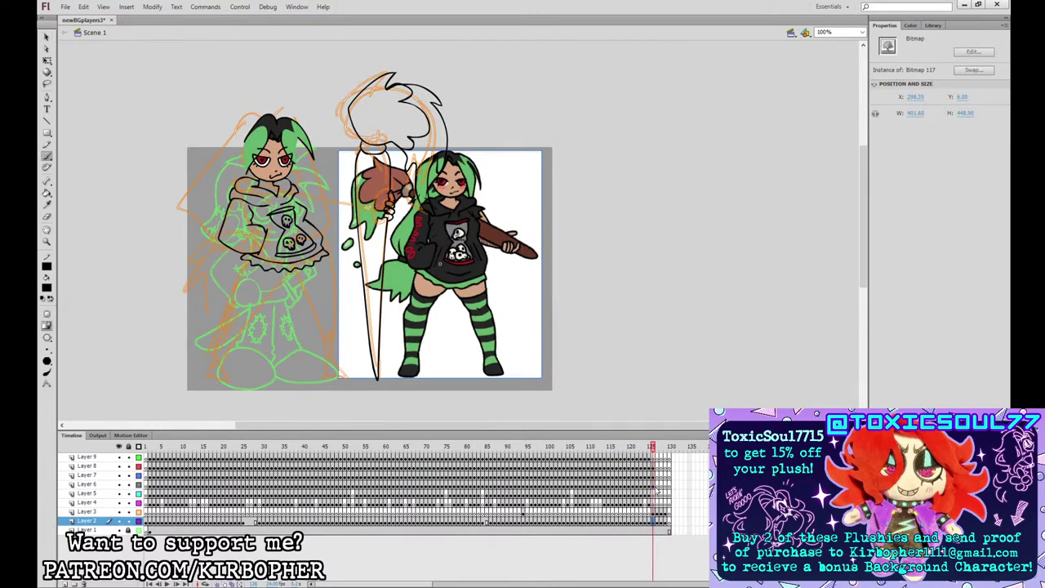
left_click(658, 484)
left_click(657, 475)
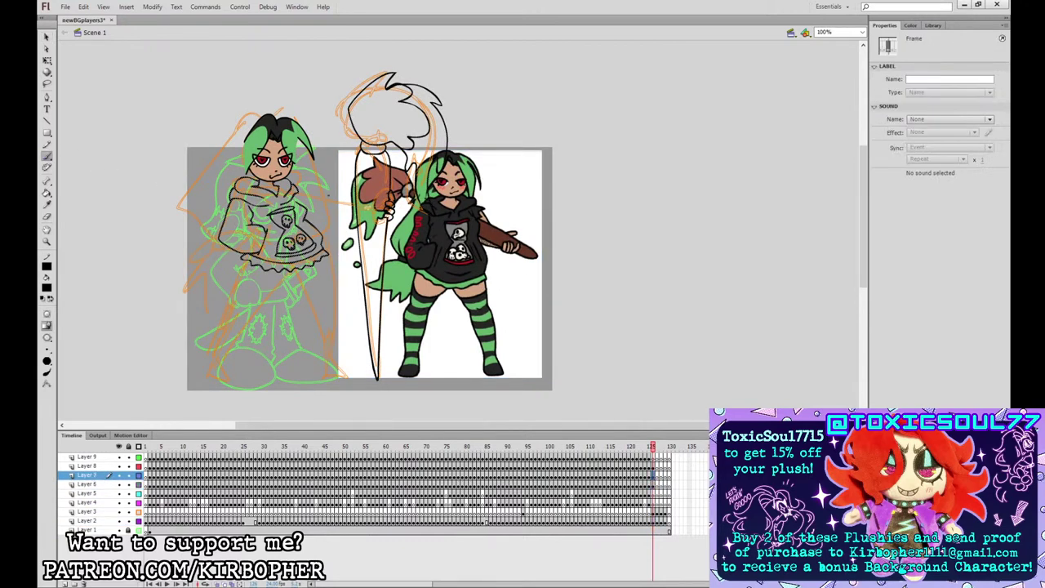
left_click_drag(307, 189, 300, 202)
key("ctrl+z")
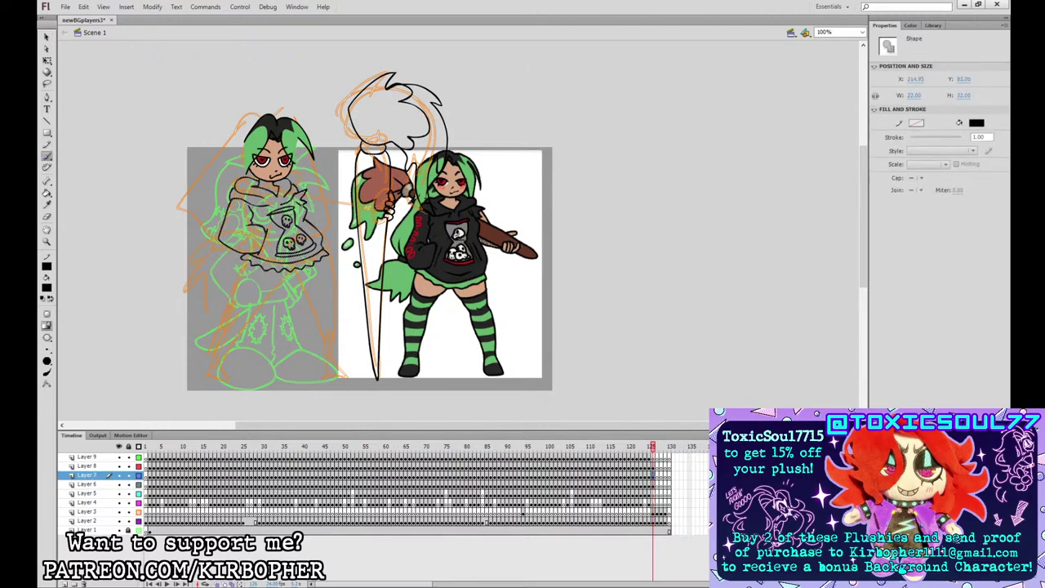
key("Escape")
left_click(658, 486)
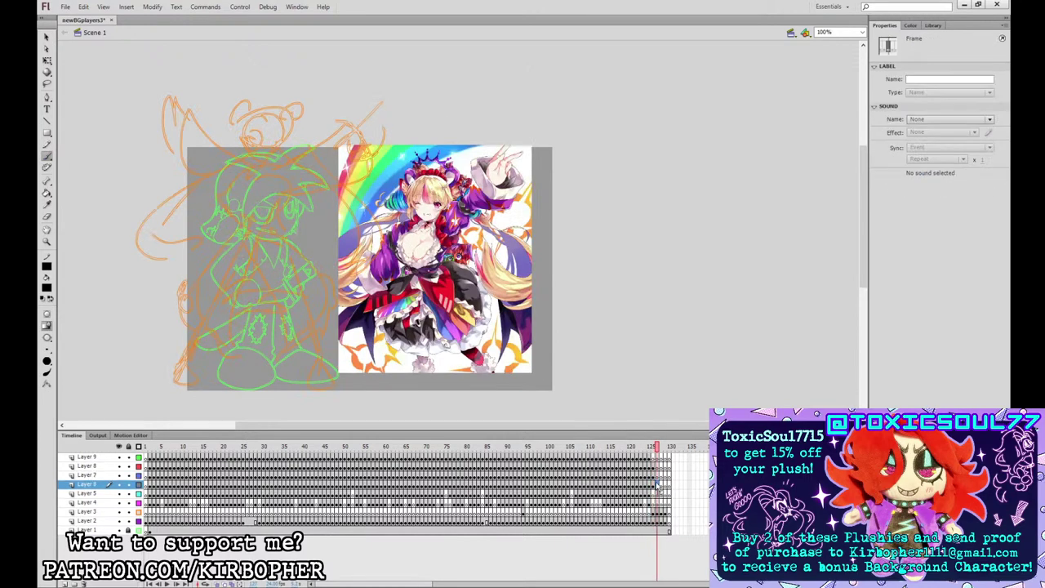
- Draw the outstretched arm from the hoodie's torn shoulder on Layer 6 at frame 126, and move the giant brush closer to the girl
left_click(654, 485)
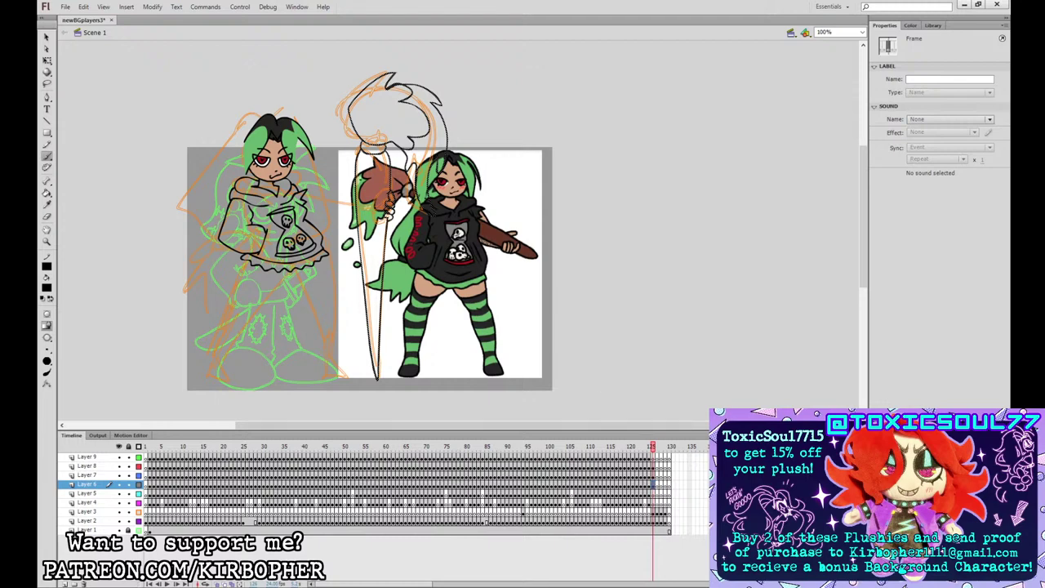
mouse_move(333, 199)
left_mouse_down()
mouse_move(286, 201)
mouse_move(351, 224)
mouse_move(341, 201)
mouse_move(315, 197)
mouse_move(327, 219)
mouse_move(351, 224)
left_mouse_up()
key("ctrl+z")
key("ctrl+z")
key("ctrl+z")
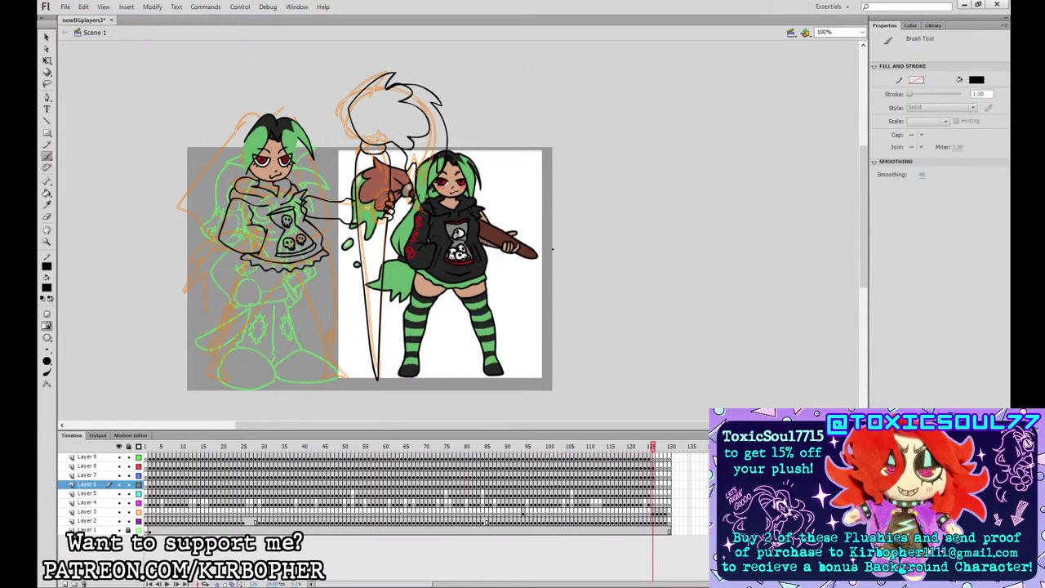
key("ctrl+z")
key("ctrl+z")
mouse_move(353, 201)
left_mouse_down()
mouse_move(308, 196)
mouse_move(355, 225)
left_mouse_up()
left_click(652, 484)
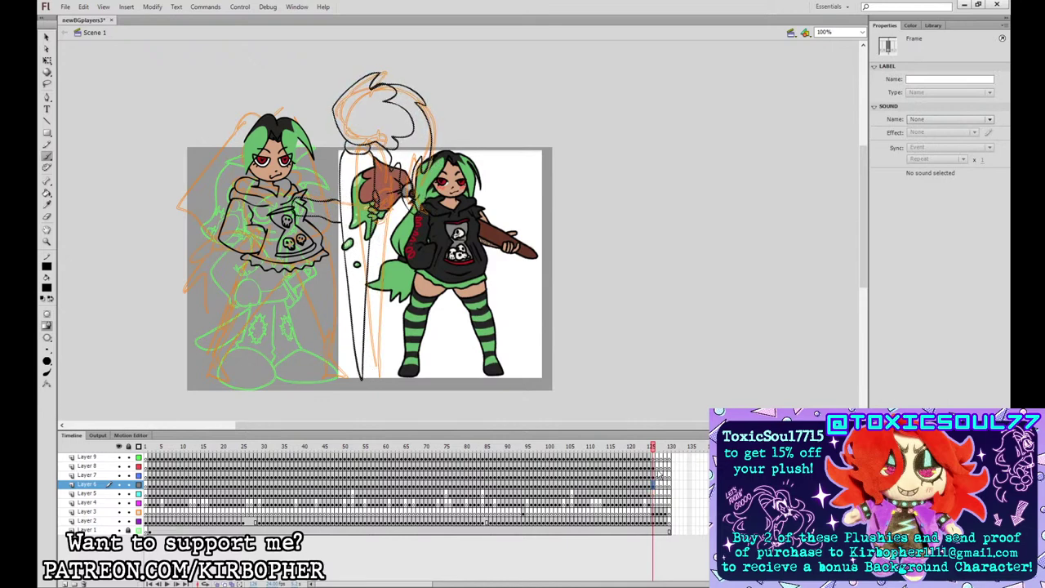
- Draw both thighs below the ruffled skirt with curved stocking tops on Layer 5 at frame 126, redoing faulty strokes
left_click(653, 493)
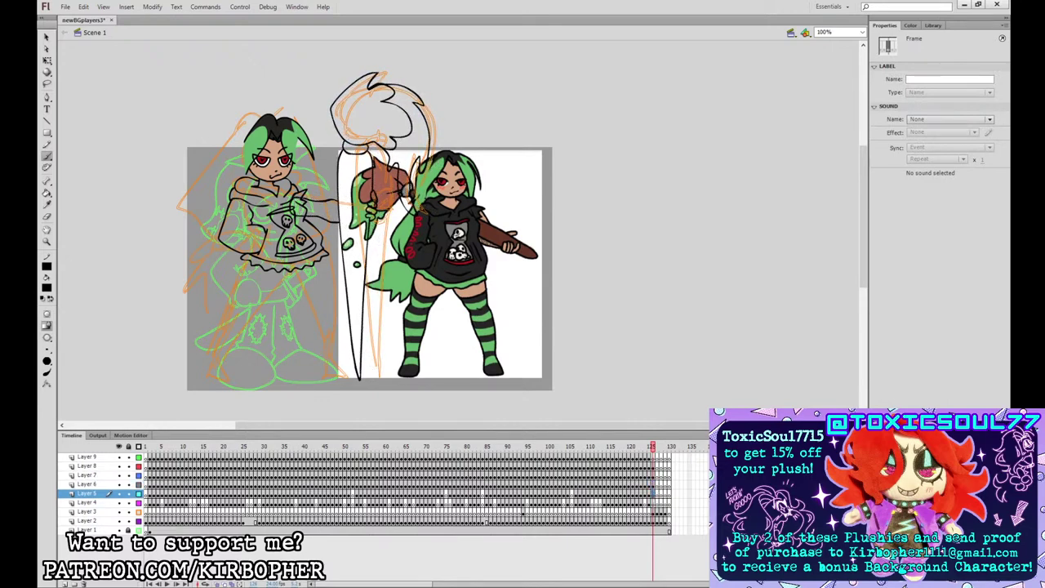
mouse_move(255, 245)
left_mouse_down()
mouse_move(241, 282)
mouse_move(291, 260)
mouse_move(263, 235)
mouse_move(318, 286)
mouse_move(329, 265)
mouse_move(303, 283)
mouse_move(330, 269)
left_mouse_up()
key("ctrl+z")
mouse_move(297, 237)
left_mouse_down()
mouse_move(321, 250)
mouse_move(297, 247)
left_mouse_up()
left_click_drag(294, 271, 317, 286)
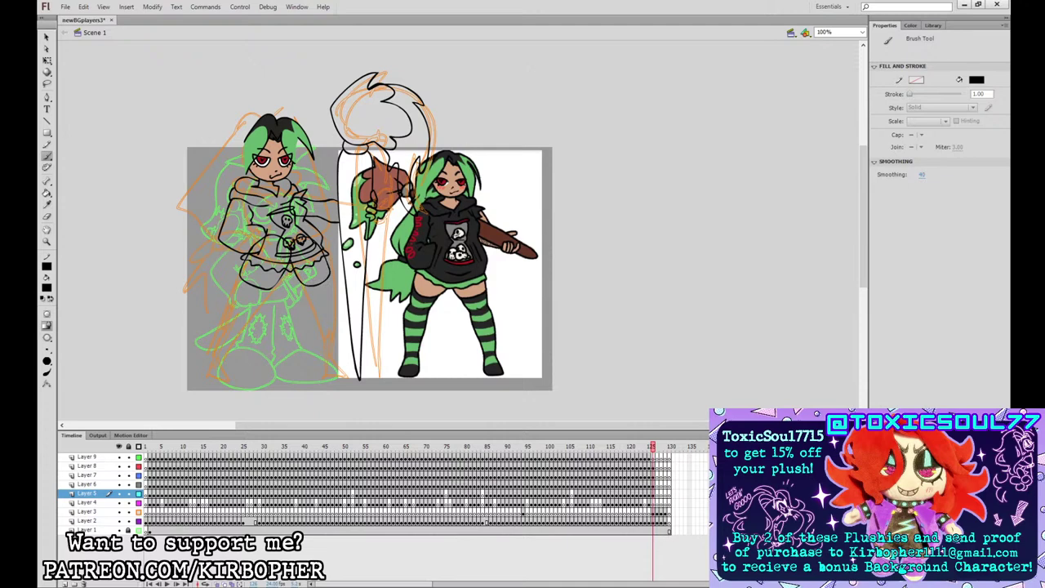
mouse_move(242, 272)
left_mouse_down()
mouse_move(233, 300)
mouse_move(251, 285)
mouse_move(234, 300)
mouse_move(258, 308)
mouse_move(306, 295)
mouse_move(312, 306)
left_mouse_up()
key("ctrl+z")
key("ctrl+z")
left_click(653, 492)
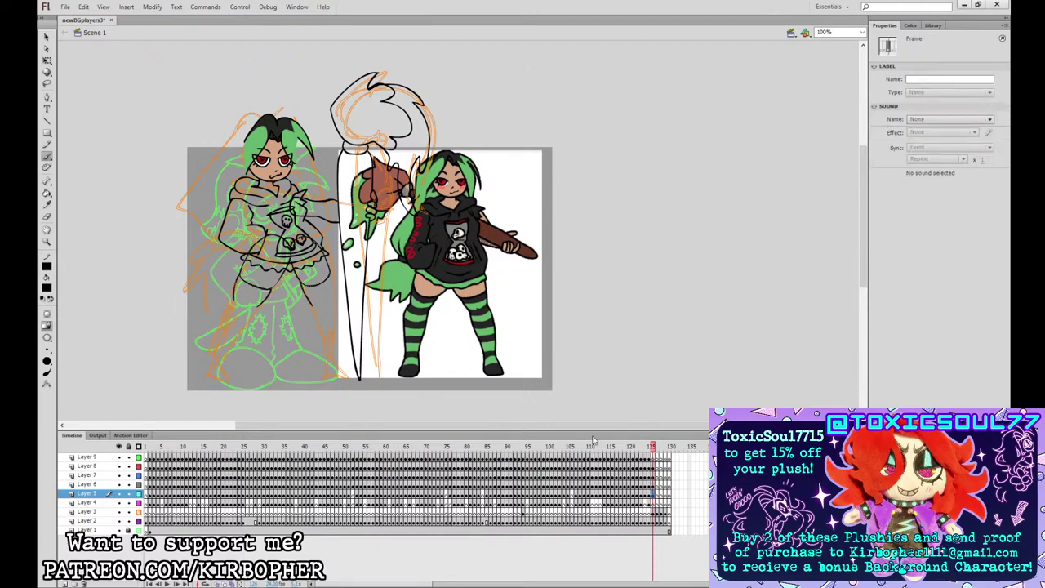
- Draw the lower legs and feet down to the ground, redoing the brush-side leg so it ends beside the handle
mouse_move(233, 301)
left_mouse_down()
mouse_move(209, 376)
mouse_move(231, 371)
mouse_move(257, 306)
mouse_move(314, 316)
mouse_move(326, 358)
mouse_move(347, 376)
left_mouse_up()
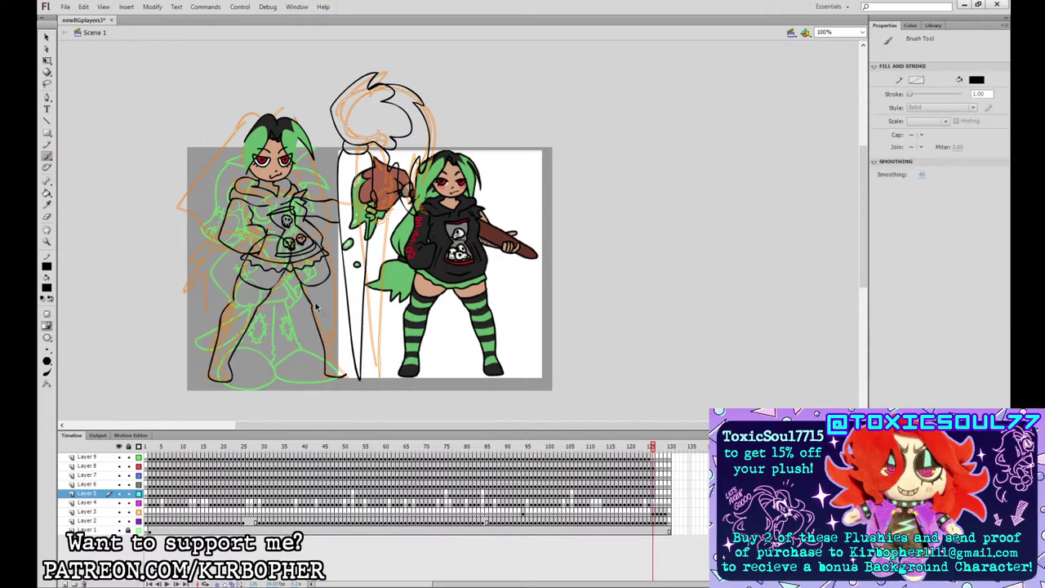
key("ctrl+z")
mouse_move(311, 307)
left_mouse_down()
mouse_move(326, 358)
mouse_move(347, 376)
left_mouse_up()
key("ctrl+z")
mouse_move(311, 306)
left_mouse_down()
mouse_move(328, 368)
mouse_move(350, 371)
mouse_move(341, 350)
left_mouse_up()
key("ctrl+z")
mouse_move(312, 305)
left_mouse_down()
mouse_move(327, 363)
mouse_move(346, 374)
mouse_move(344, 357)
left_mouse_up()
key("ctrl+z")
mouse_move(311, 304)
left_mouse_down()
mouse_move(331, 370)
mouse_move(346, 361)
mouse_move(330, 273)
left_mouse_up()
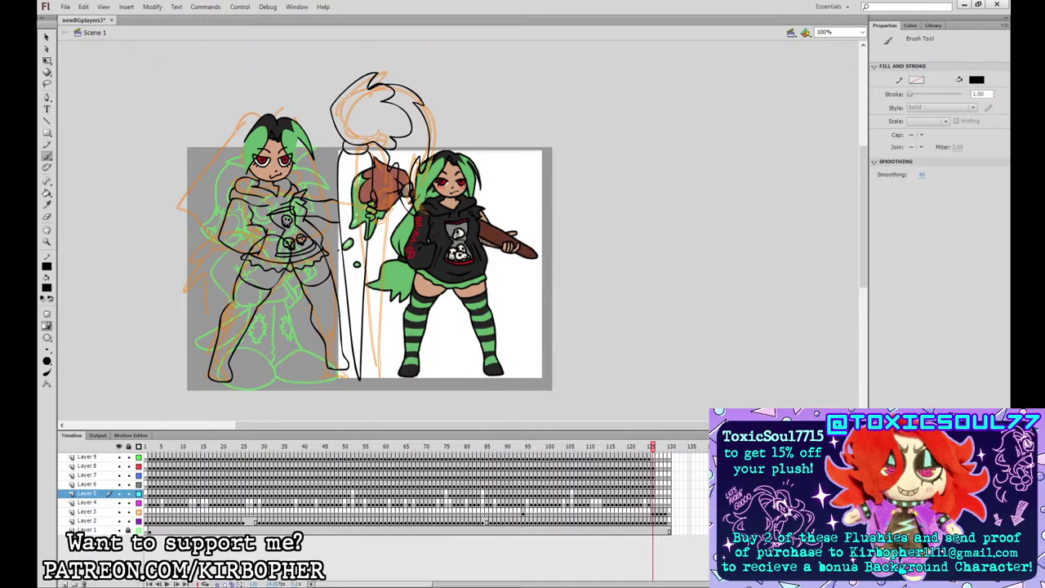
- Trim the stray line ends along the outer edges of both stockings
key("v")
key("ctrl+=")
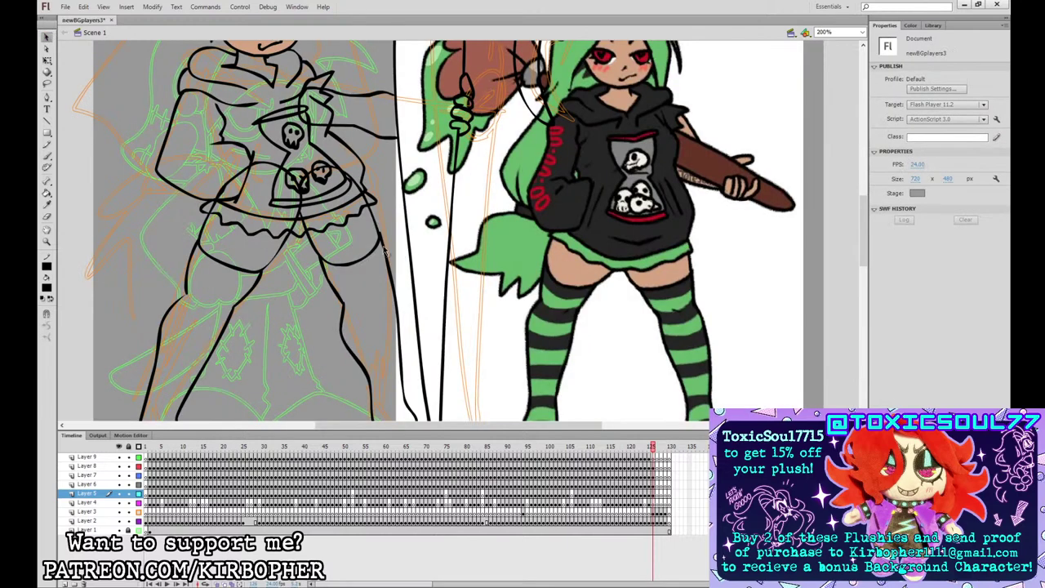
left_click(380, 235)
left_click(392, 221)
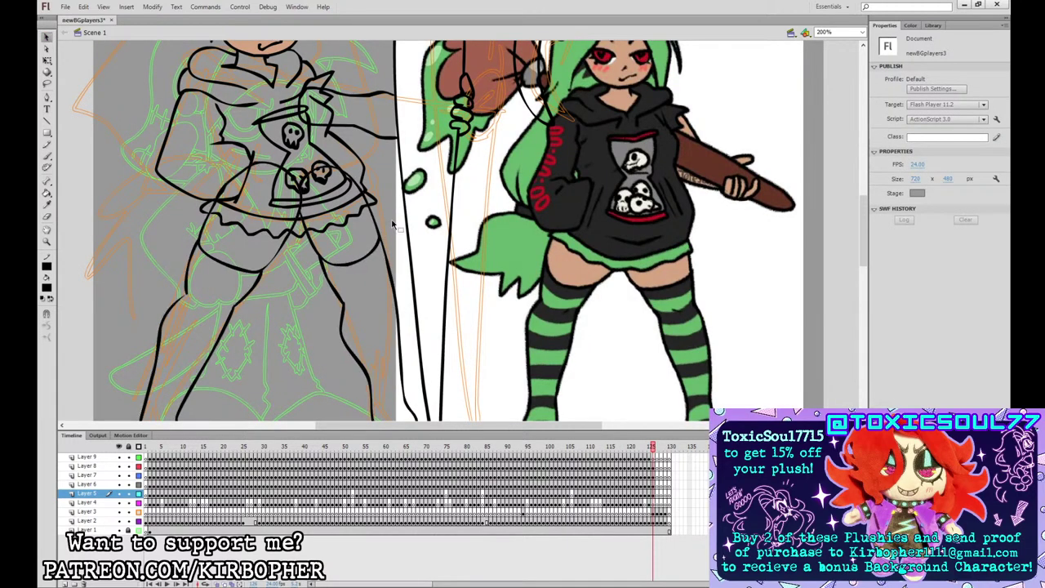
left_click(185, 293)
left_click_drag(185, 291, 187, 291)
- Fill both thighs with the skin tone sampled from the girl's face
key("ctrl+minus")
left_click_drag(535, 265, 467, 310)
left_click(47, 204)
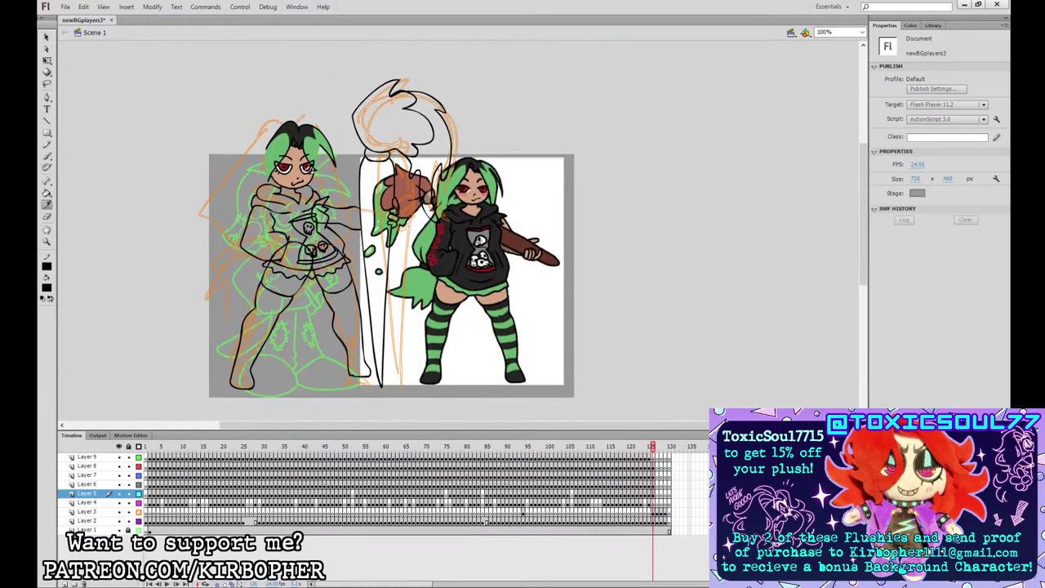
left_click(286, 176)
left_click(327, 278)
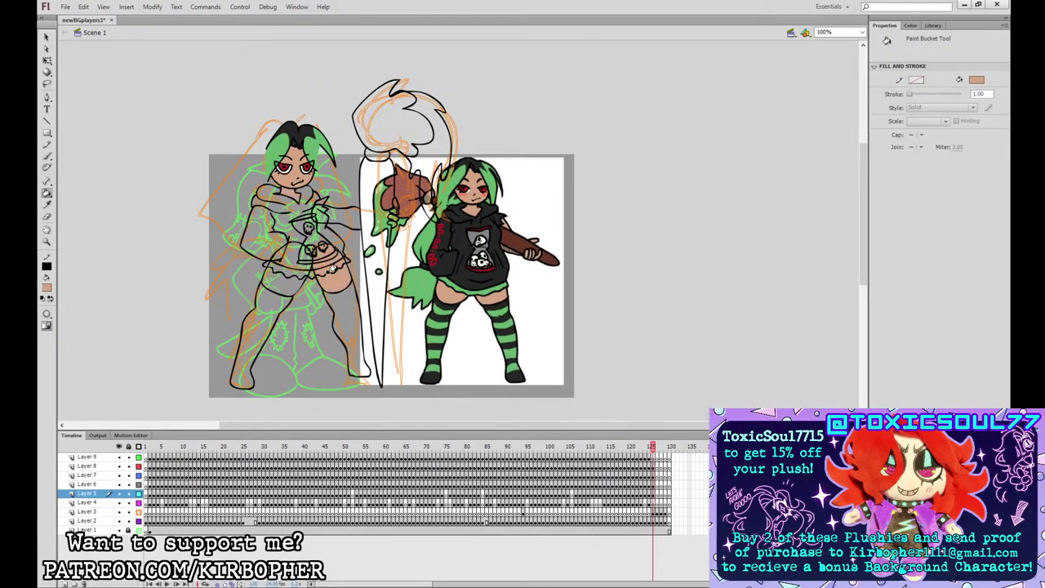
left_click(285, 277)
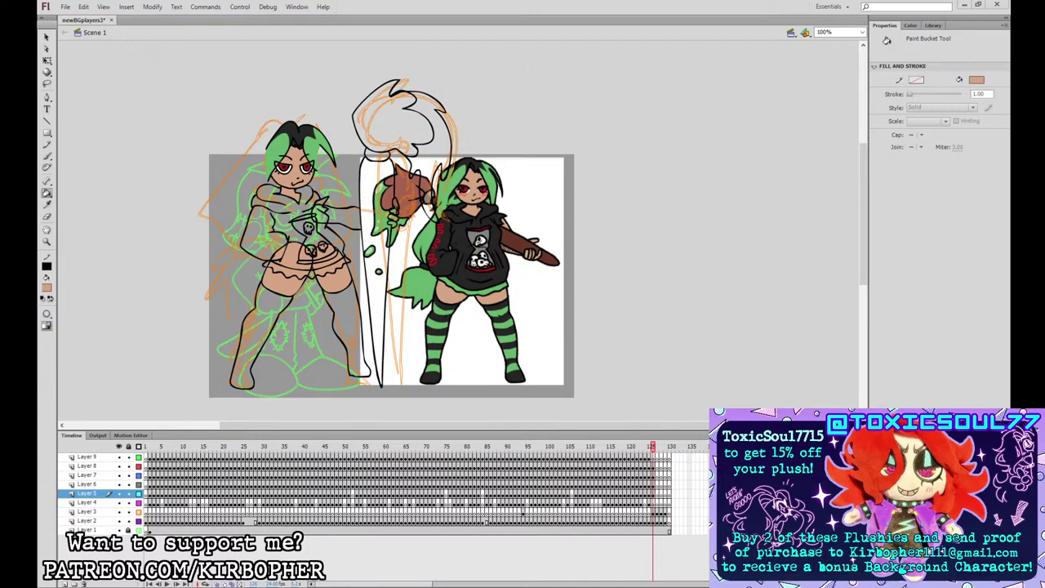
- Fill the ruffled skirt and both stockings with the green sampled from the girl's hair
key("i")
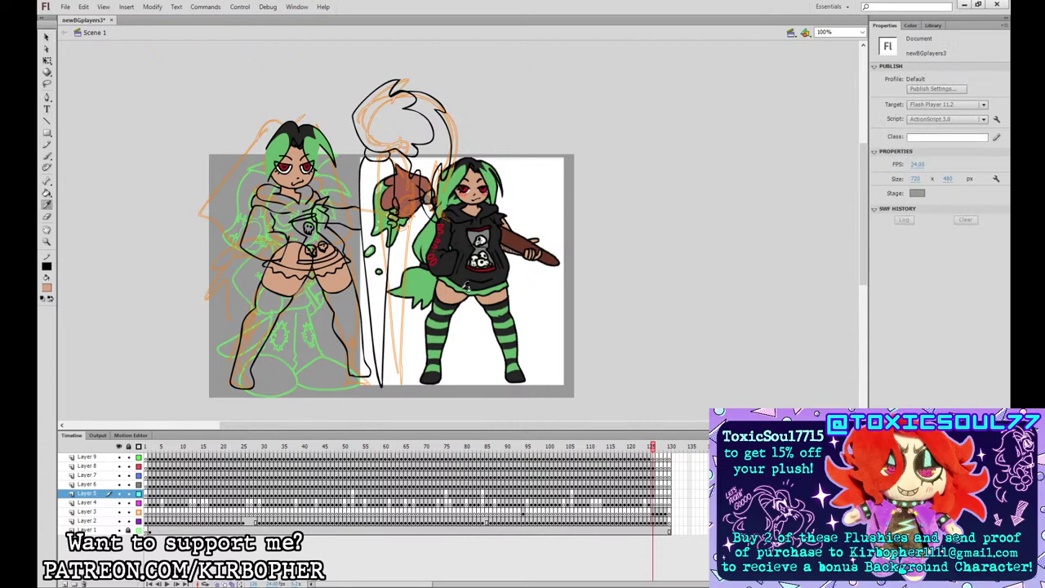
left_click(321, 147)
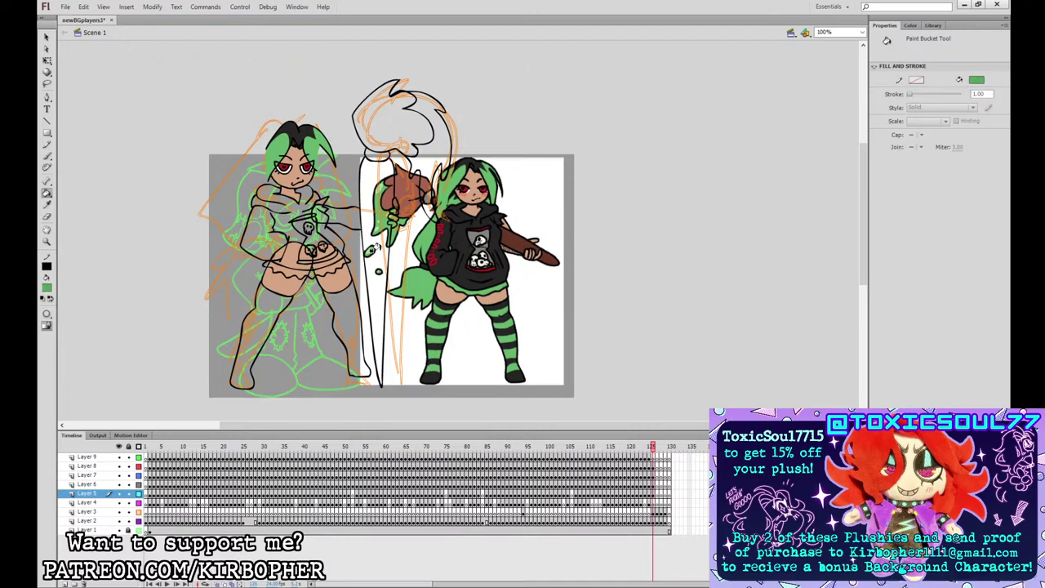
left_click(343, 258)
left_click(338, 296)
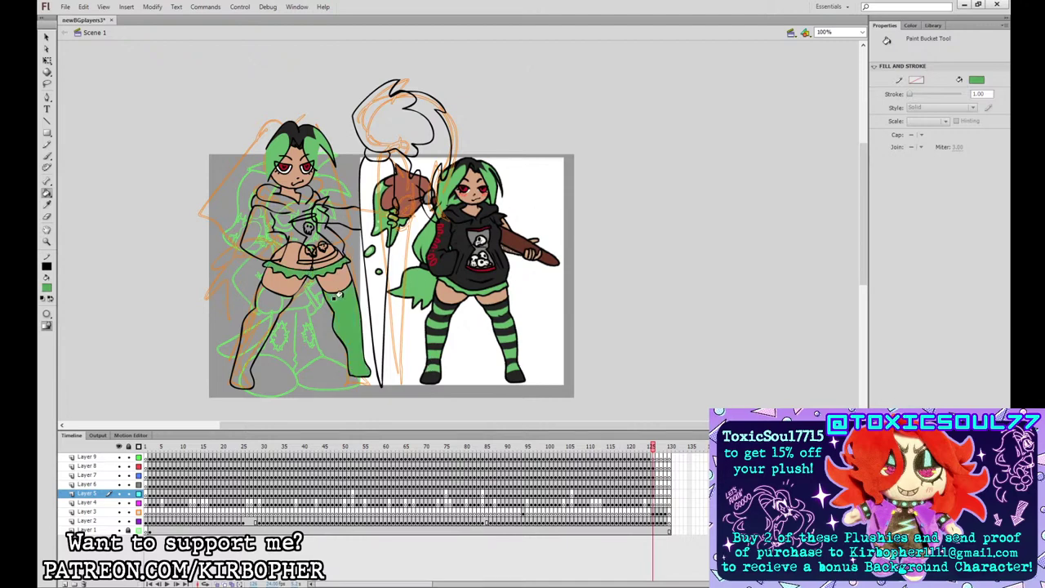
left_click(286, 290)
- Fill the end bands of the hoodie's hourglass print with the red sampled from the reference sleeve
left_click(46, 205)
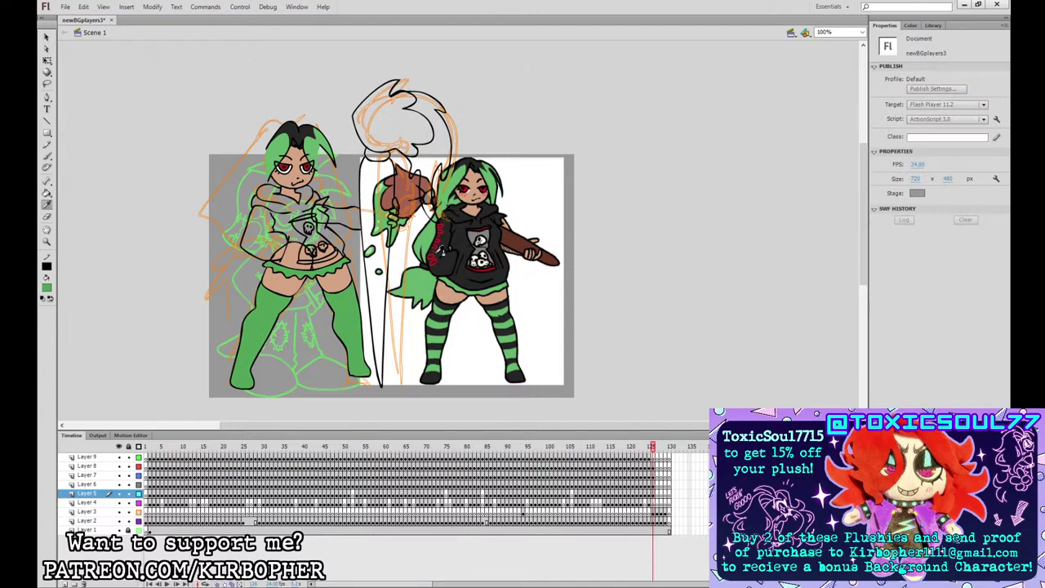
left_click(438, 258)
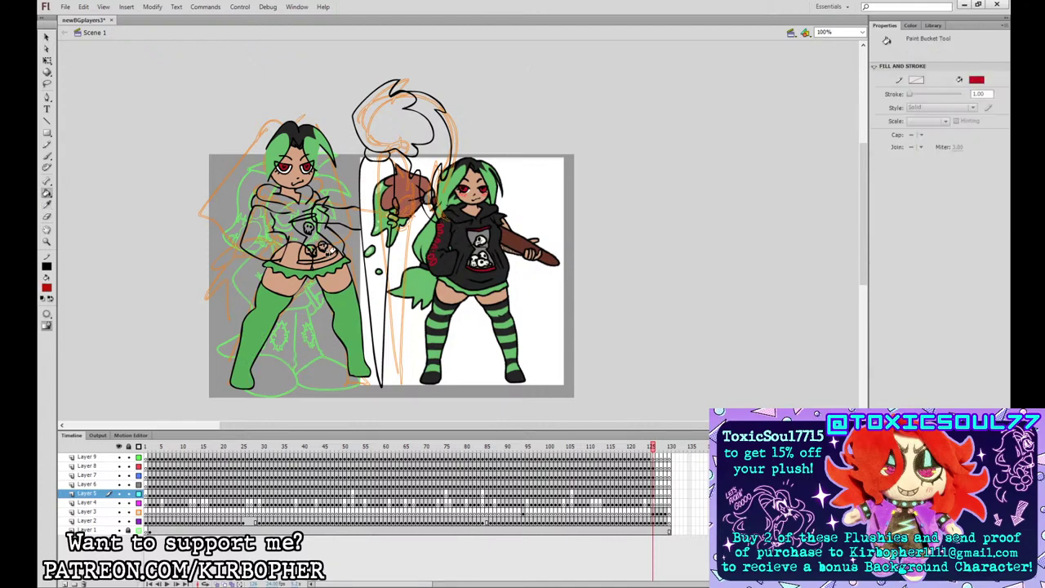
left_click(329, 256)
- Paint the red looping pattern down the outer side of the bent sleeve on Layer 7 at frame 126, redoing faulty strokes
left_click(47, 61)
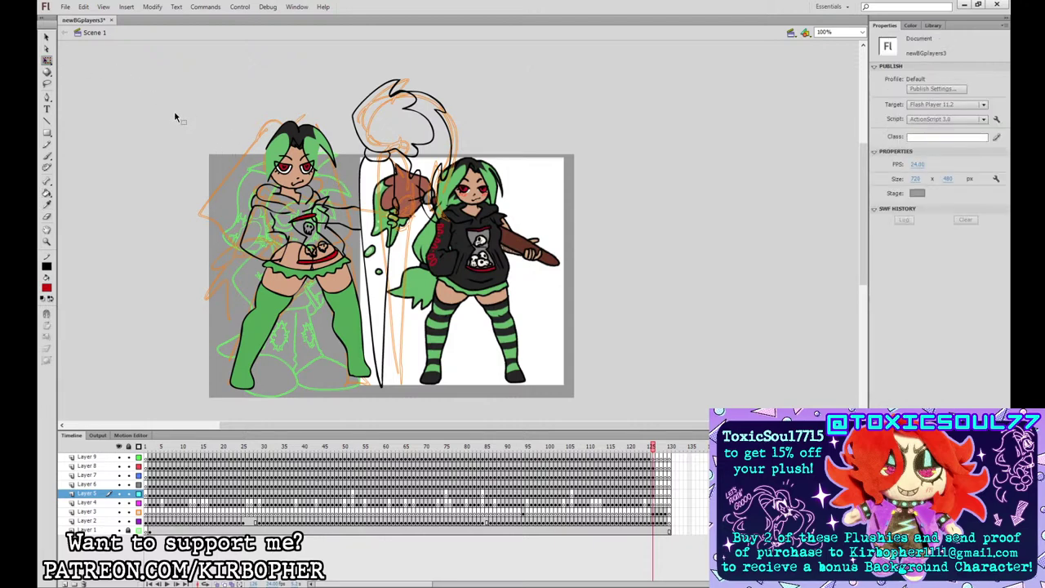
left_click(47, 155)
left_click(657, 475)
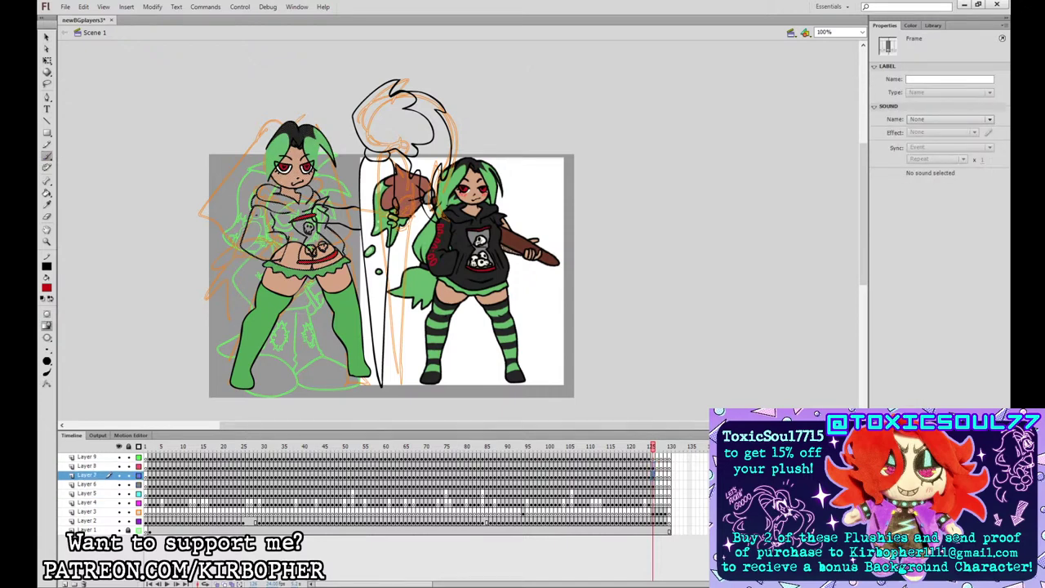
mouse_move(251, 216)
left_mouse_down()
mouse_move(259, 220)
mouse_move(244, 245)
mouse_move(256, 251)
mouse_move(243, 245)
mouse_move(256, 242)
mouse_move(242, 250)
left_mouse_up()
key("ctrl+z")
key("ctrl+z")
key("ctrl+z")
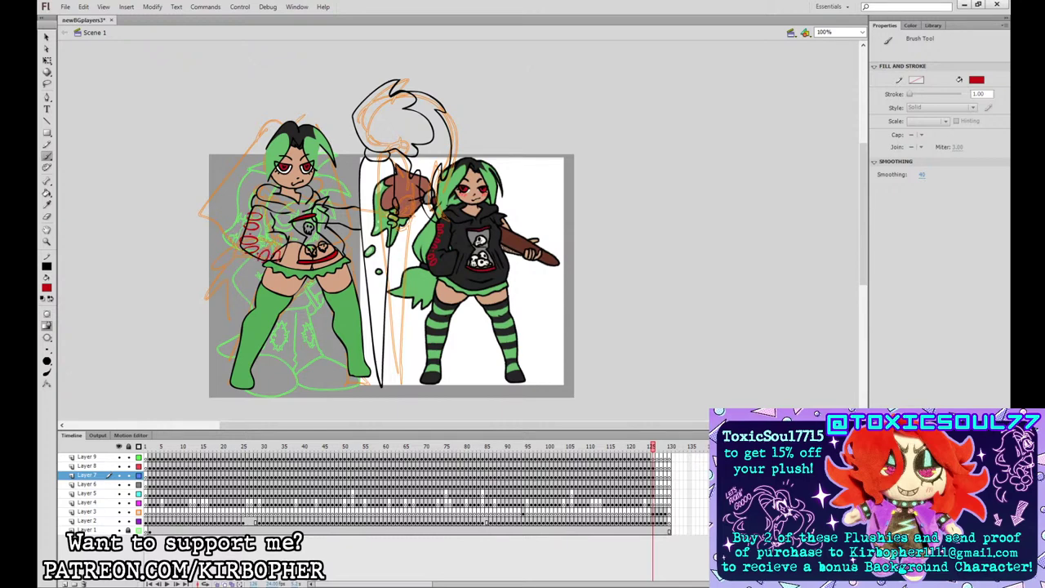
- Fill the hoodie and the gaps between the red sleeve loops with the near-black sampled from the reference hoodie
left_click(47, 205)
left_click(463, 218)
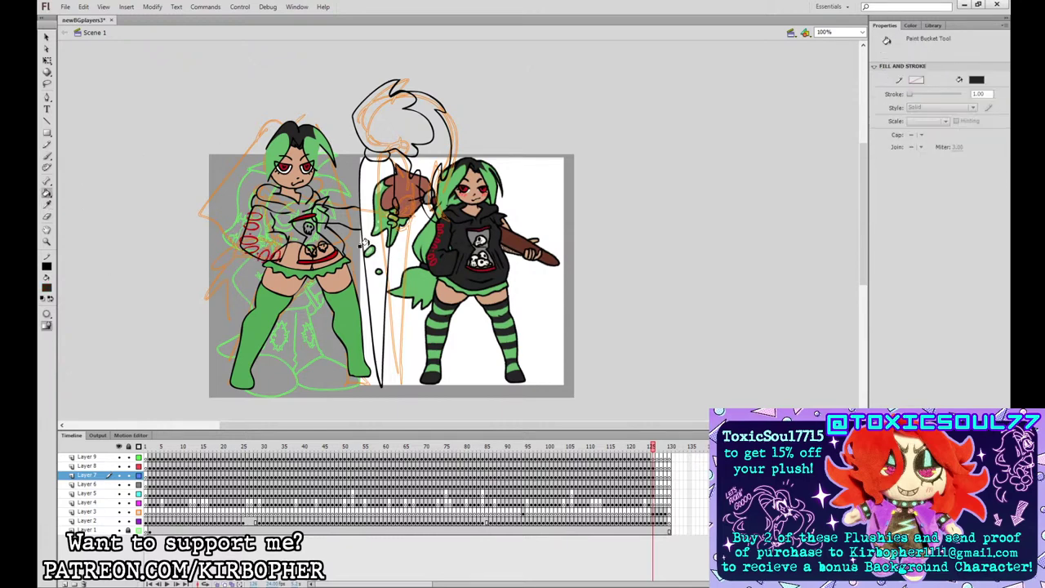
left_click(277, 226)
left_click(332, 205)
key("ctrl+z")
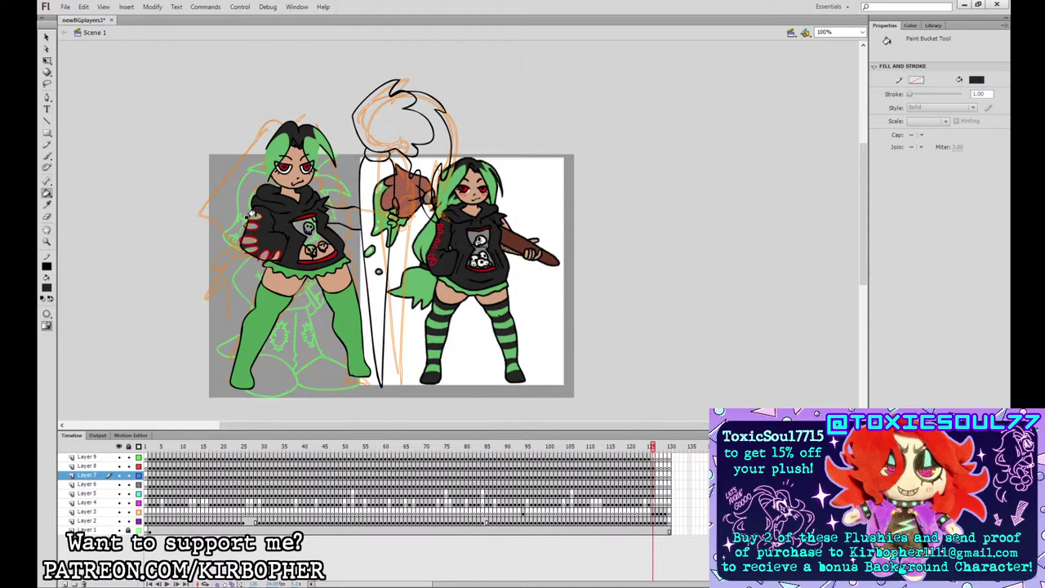
left_click(252, 218)
left_click(248, 229)
left_click(247, 240)
left_click(253, 248)
left_click(266, 256)
- Delete the bits of the red loop pattern that stick out beyond the sleeve's outline
key("ctrl+equal")
left_click_drag(337, 199, 472, 262)
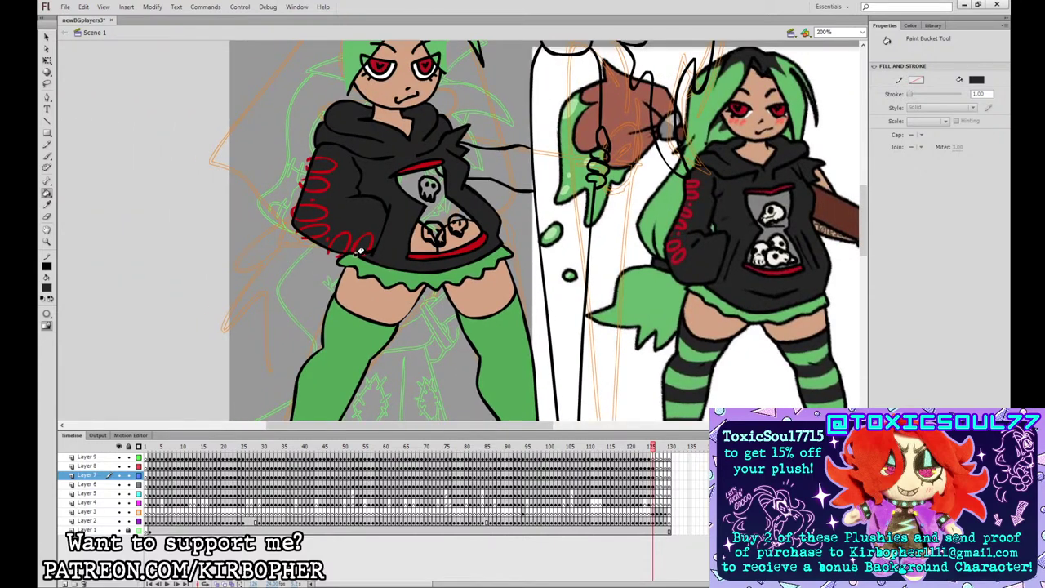
key("v")
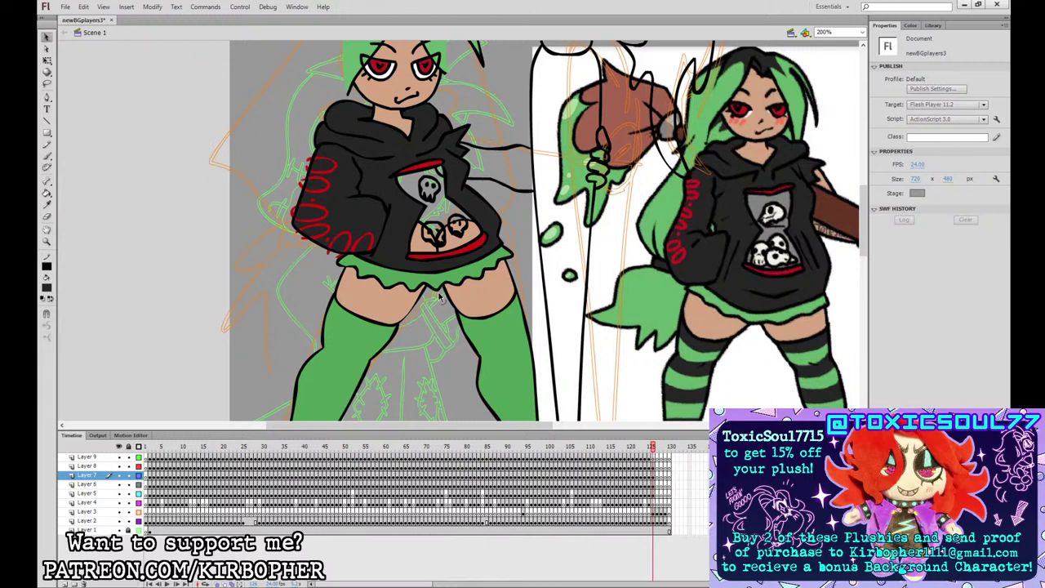
left_click(339, 258)
key("Delete")
left_click(303, 236)
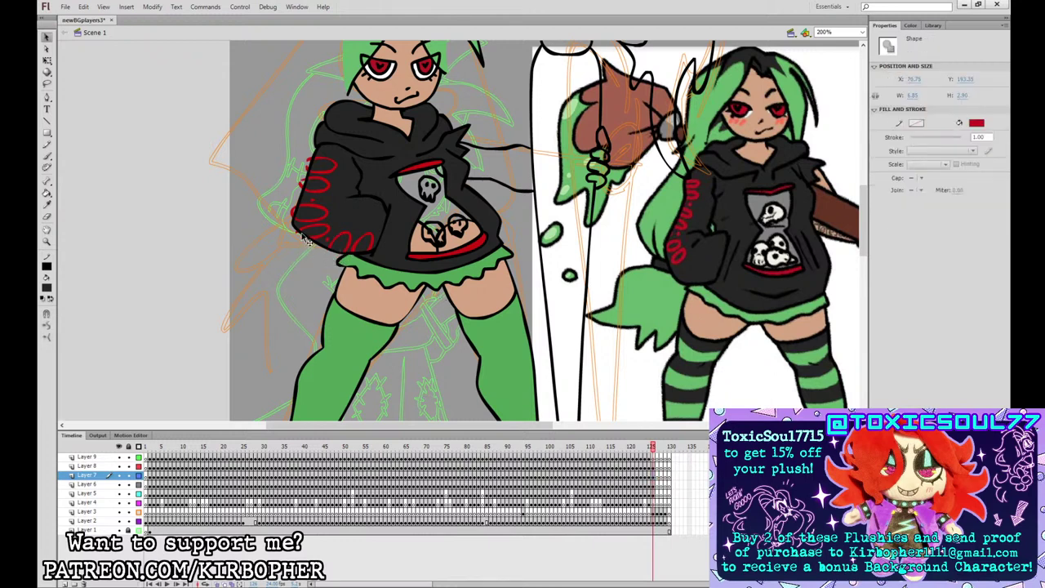
key("Delete")
left_click(295, 215)
key("Delete")
left_click(301, 181)
key("Delete")
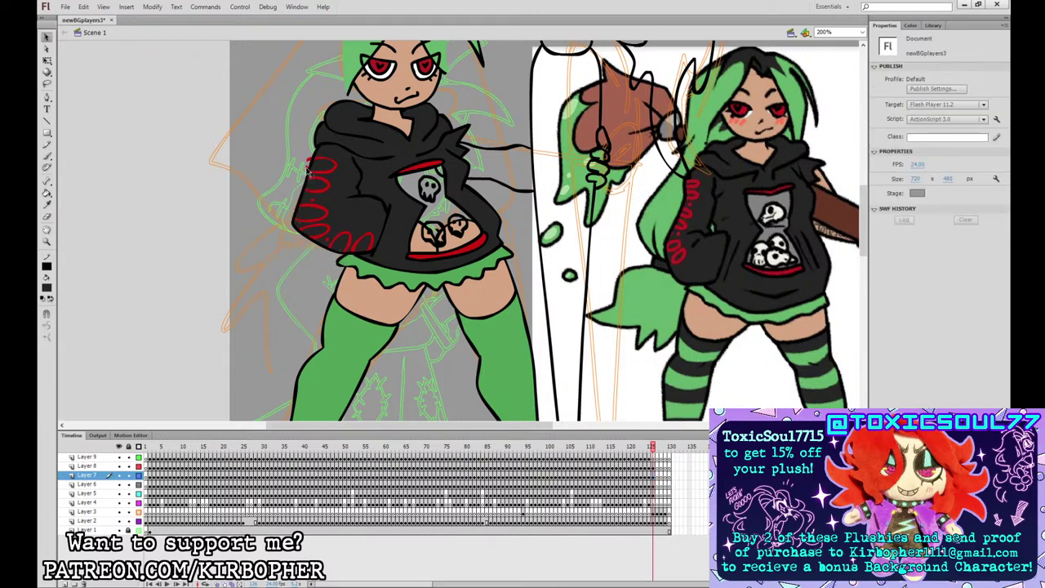
key("ctrl+1")
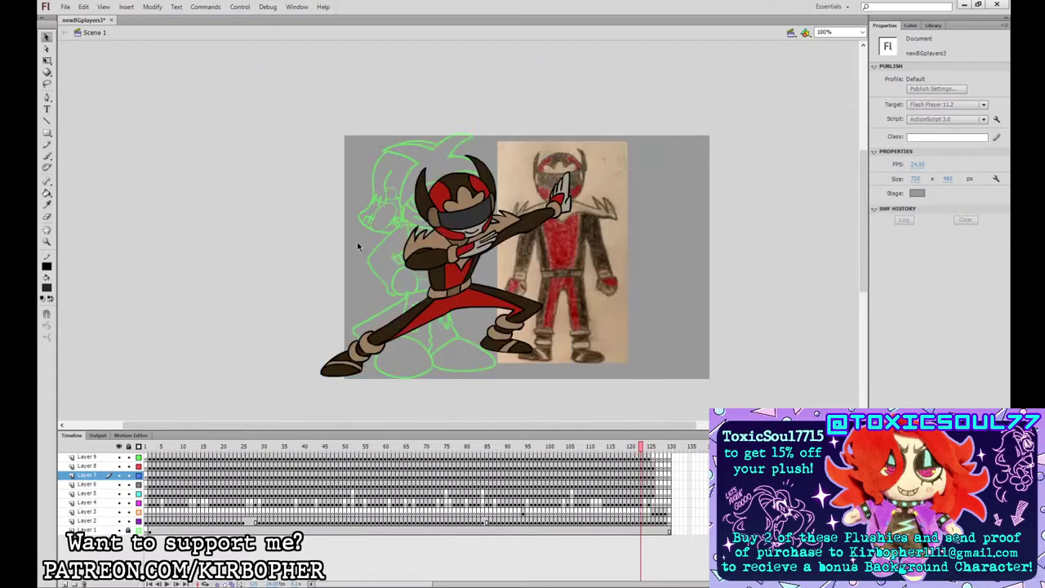
left_click(47, 61)
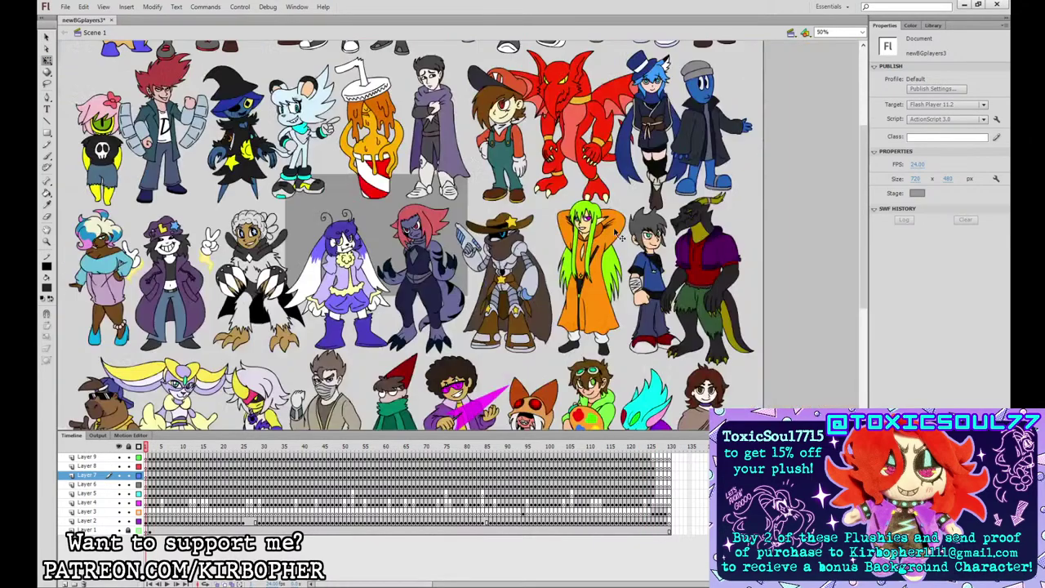
key("ctrl+minus")
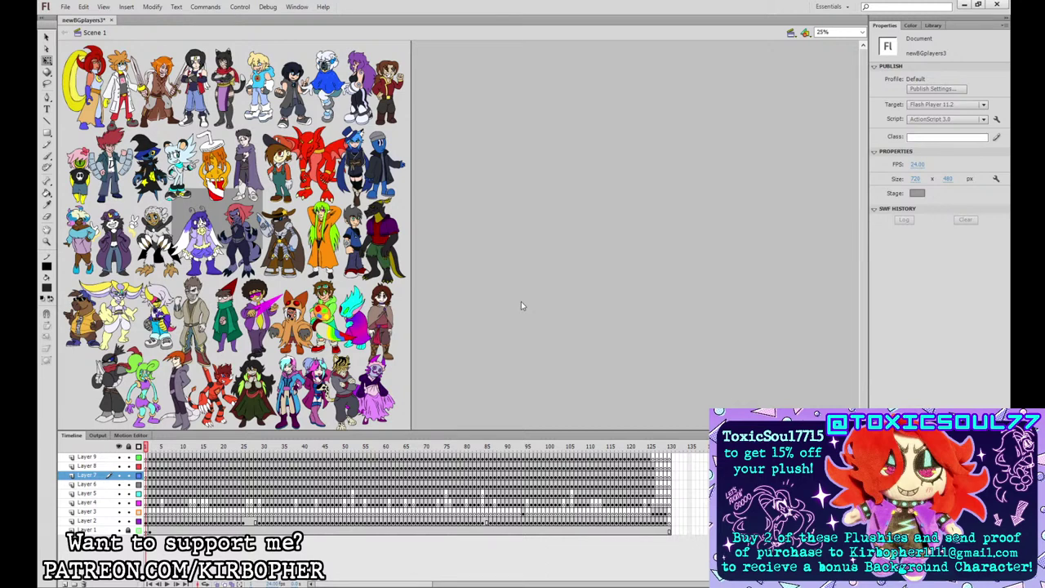
left_click(653, 447)
key("ctrl+1")
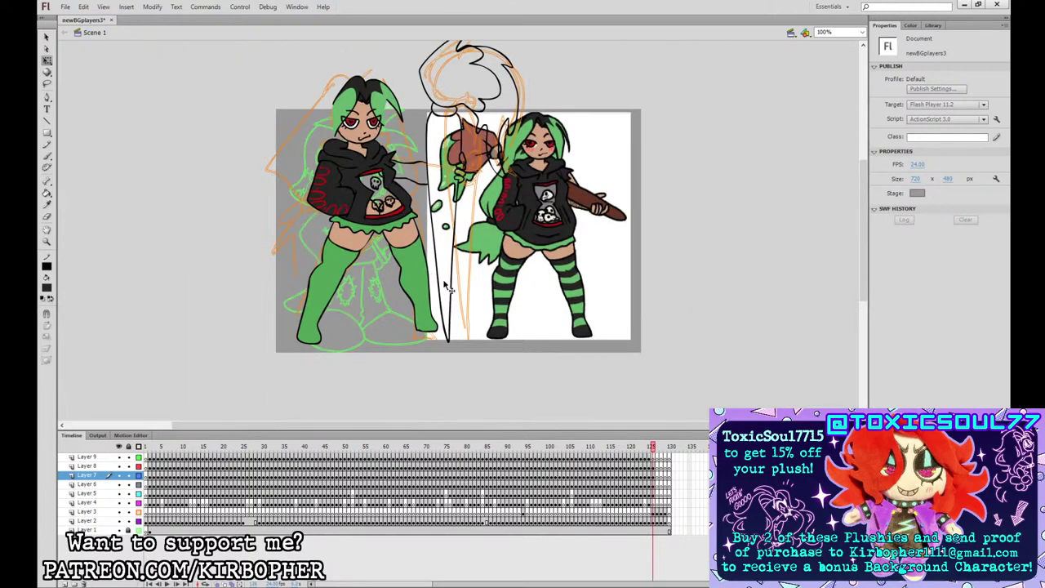
- Fill the hoodie's hourglass print with grey and its skulls with off-white, both sampled from the reference
left_click_drag(518, 325, 499, 377)
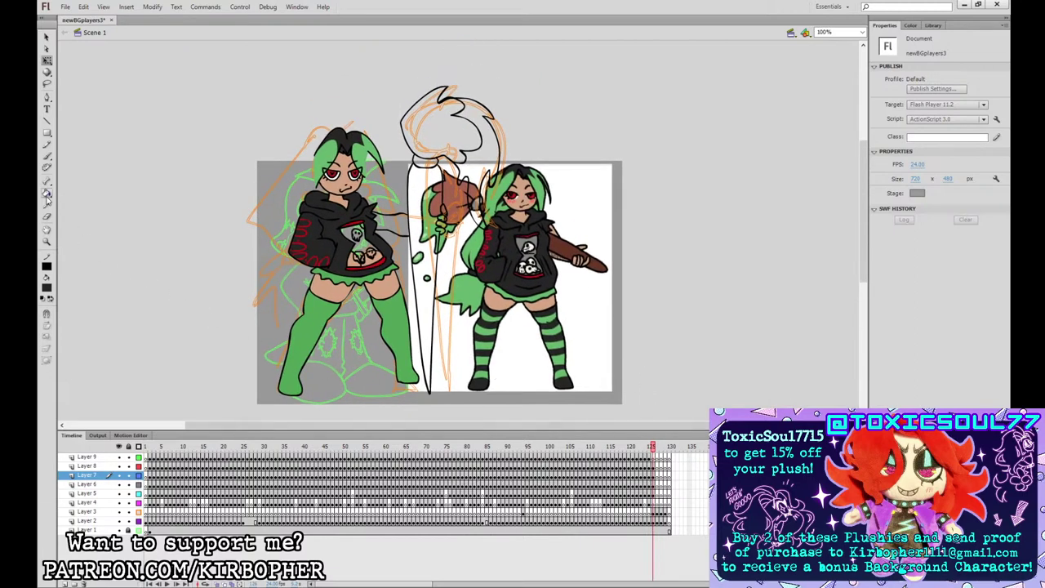
key("i")
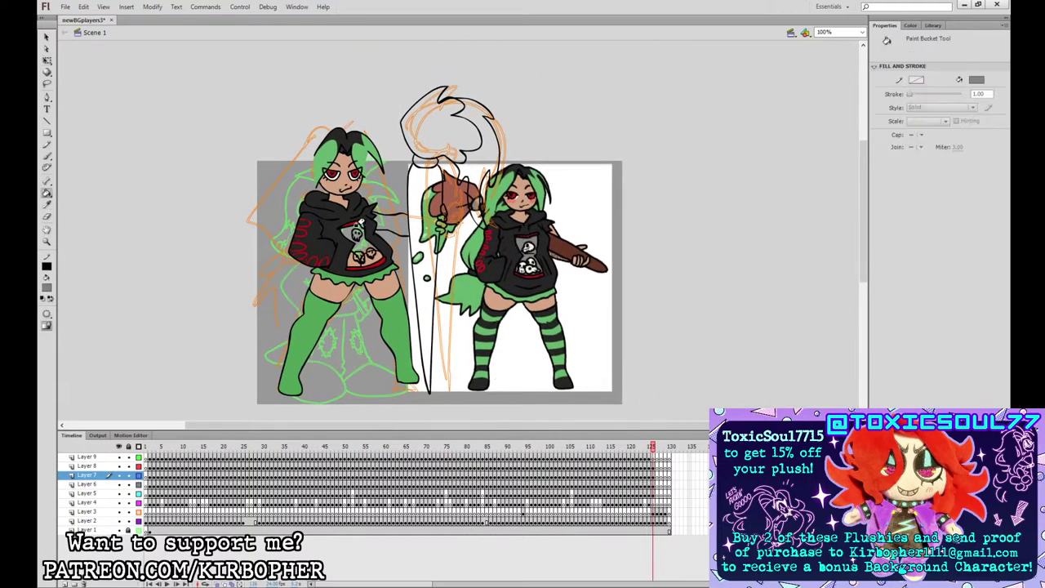
left_click(47, 195)
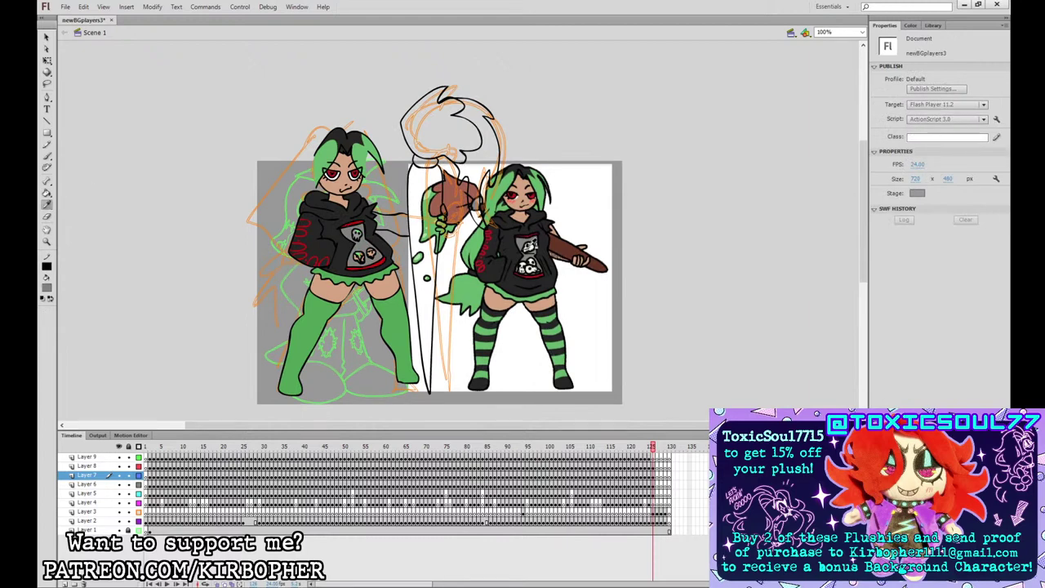
left_click(357, 255)
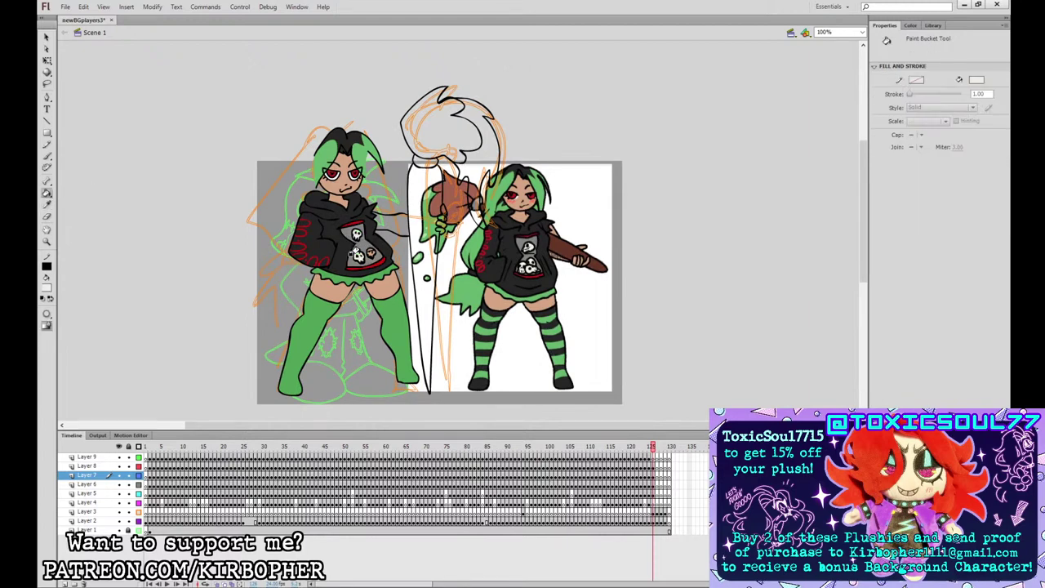
left_click(369, 251)
- Fill the girl's outstretched forearm and the hand gripping the brush with her skin tone sampled from the thigh
left_click(47, 205)
left_click(386, 289)
left_click(394, 224)
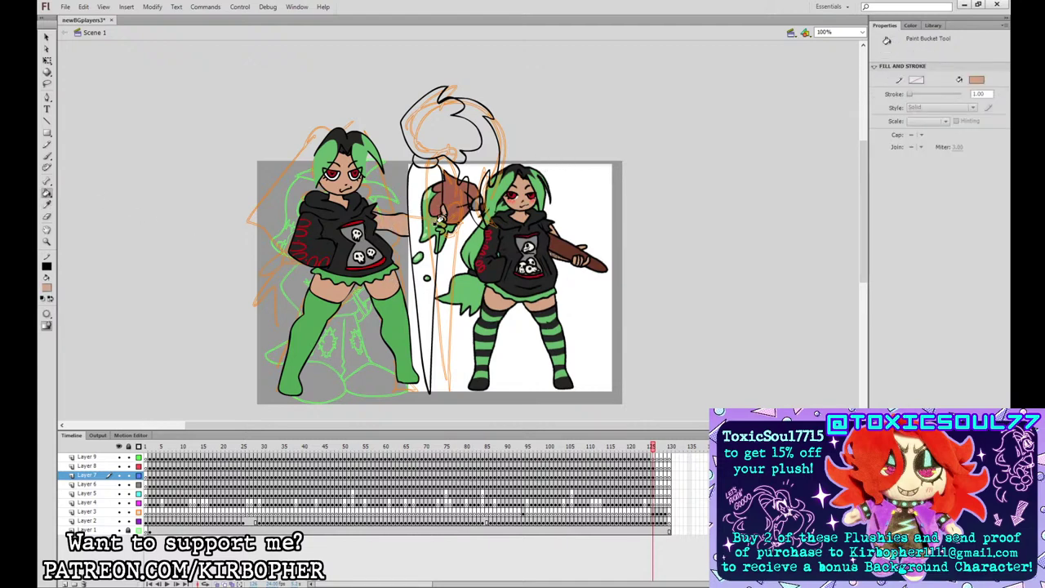
left_click(440, 224)
- Paint short dark hair strokes along the outstretched forearm on Layer 6, confined to the selected skin fill
left_click(46, 59)
left_click(48, 288)
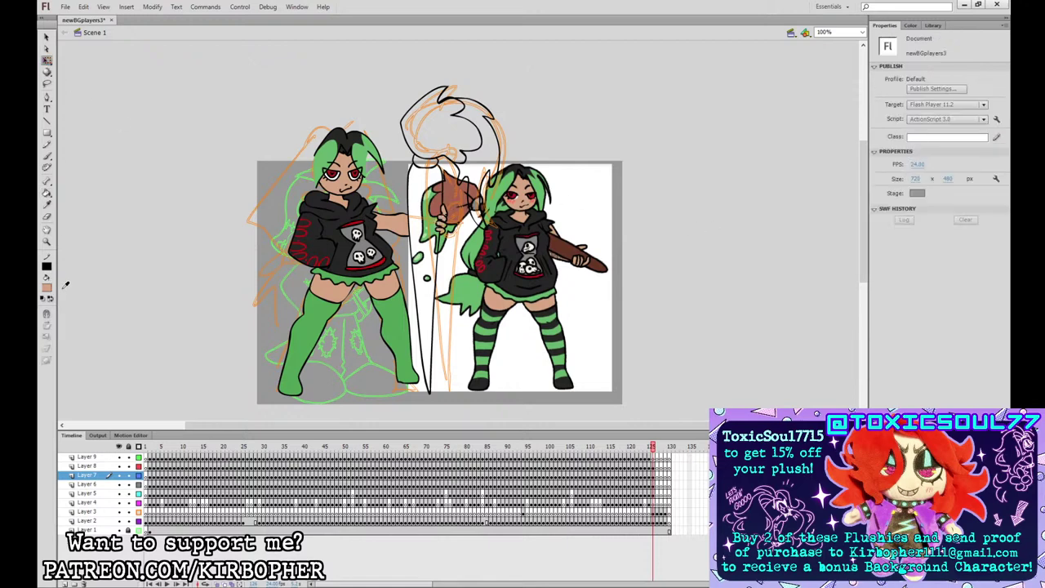
left_click(58, 312)
left_click(403, 231)
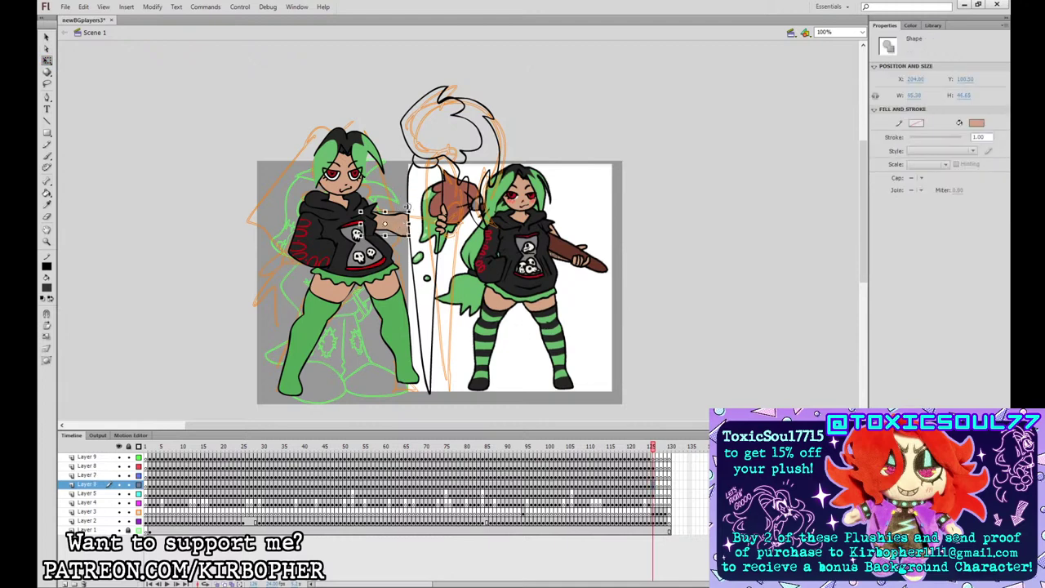
left_click(46, 156)
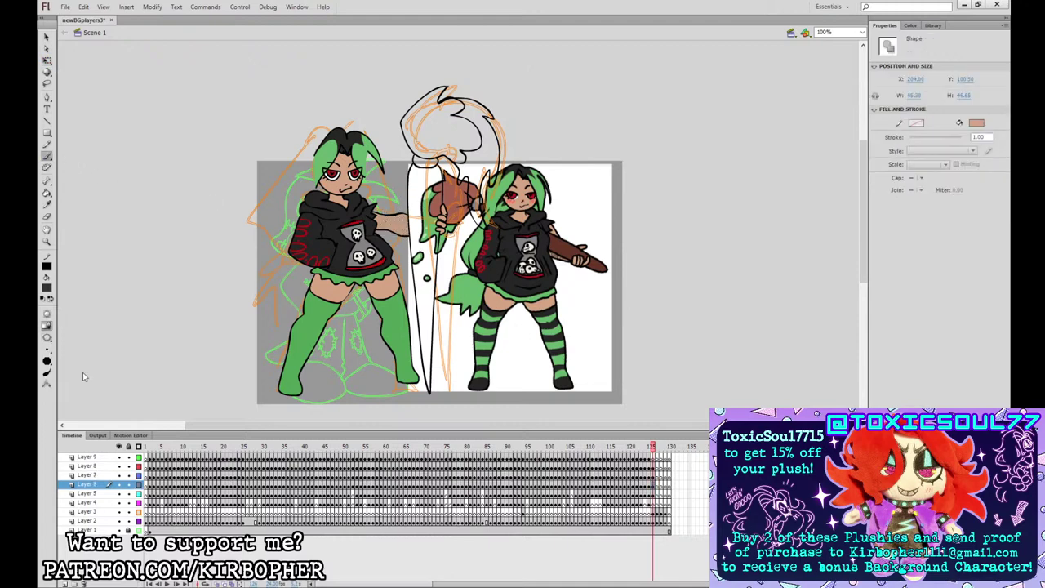
left_click(46, 337)
left_click_drag(395, 214, 408, 216)
left_click(47, 62)
left_click(95, 75)
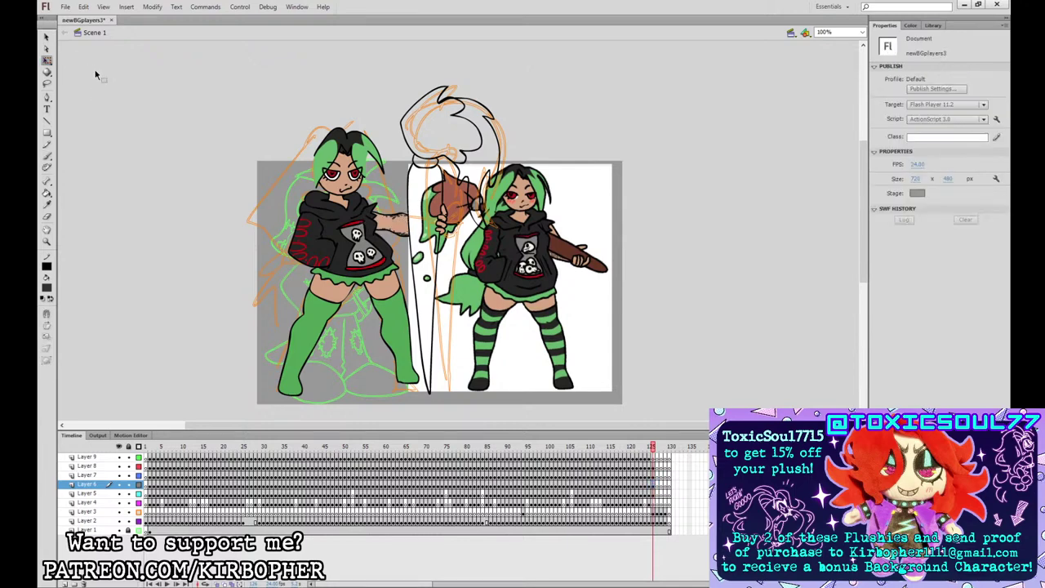
- Fill the giant brush's handle with dark brown and its bristles with the reddish brown of the reference brush
left_click(47, 193)
left_click(426, 176)
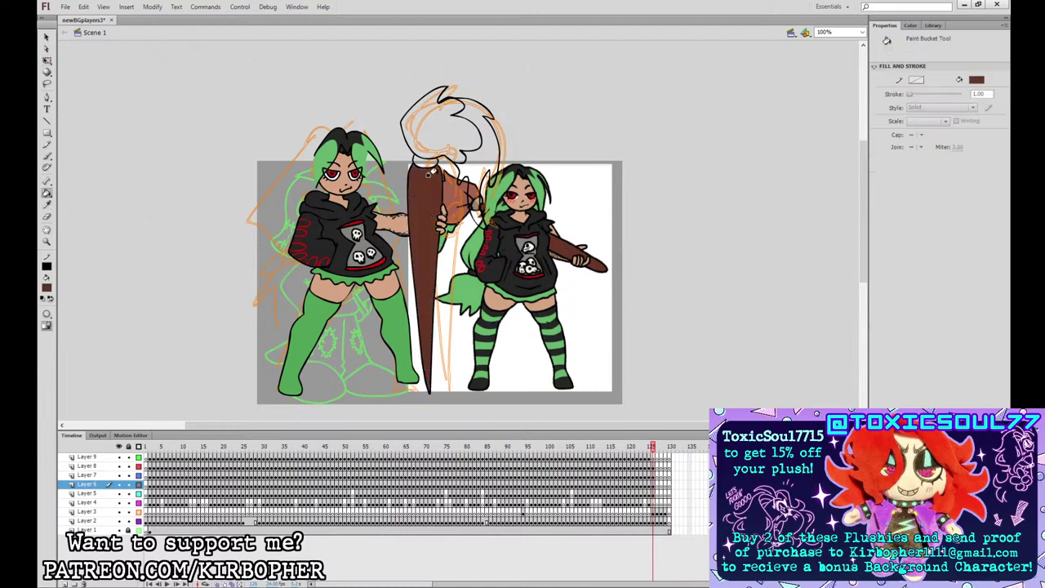
left_click(46, 204)
left_click(474, 198)
left_click(445, 126)
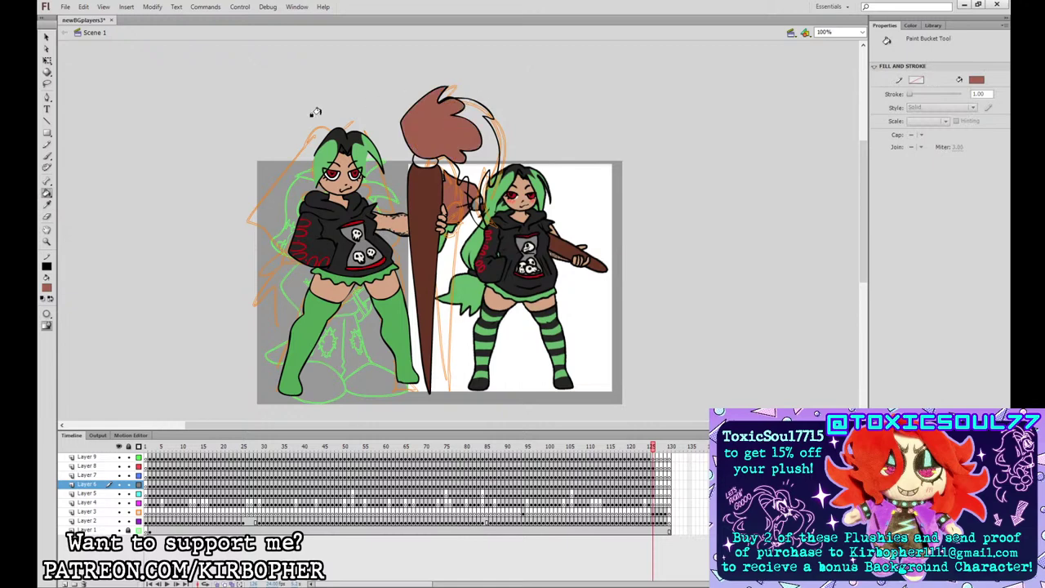
- Fill the giant brush's collar with grey and the paint dripping from its bristles with bright green
left_click(46, 205)
left_click(480, 205)
left_click(426, 161)
left_click(47, 205)
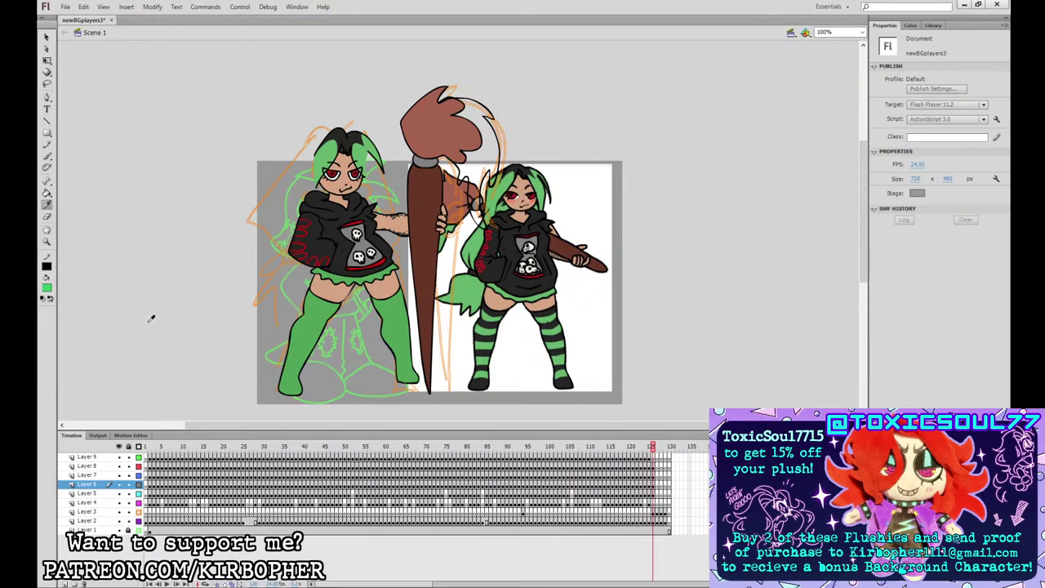
left_click(47, 193)
left_click(479, 142)
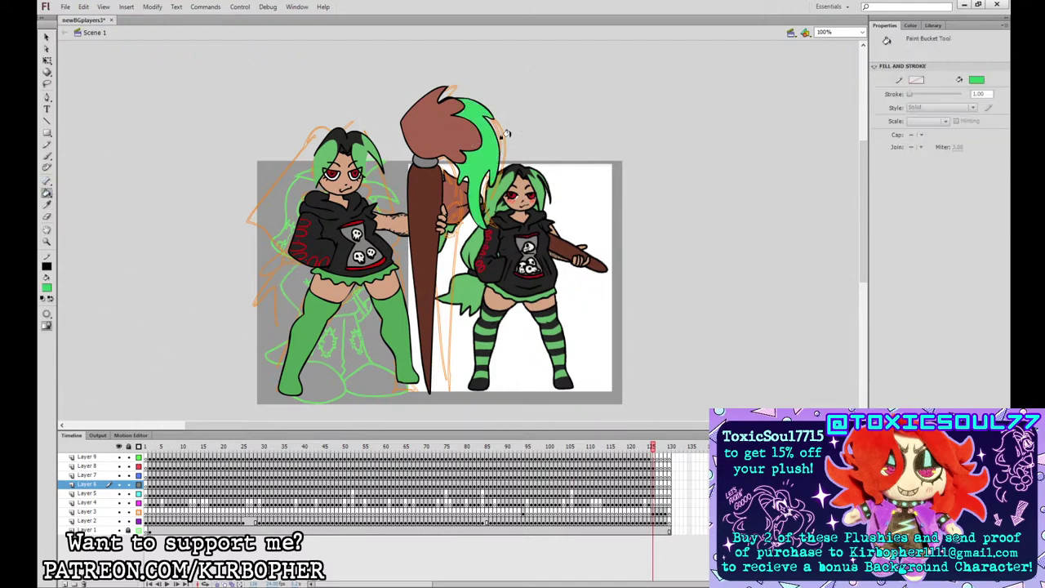
- Outline the long back hair in black on Layer 4 at frame 126, with the layers above shown as outlines
left_click(47, 156)
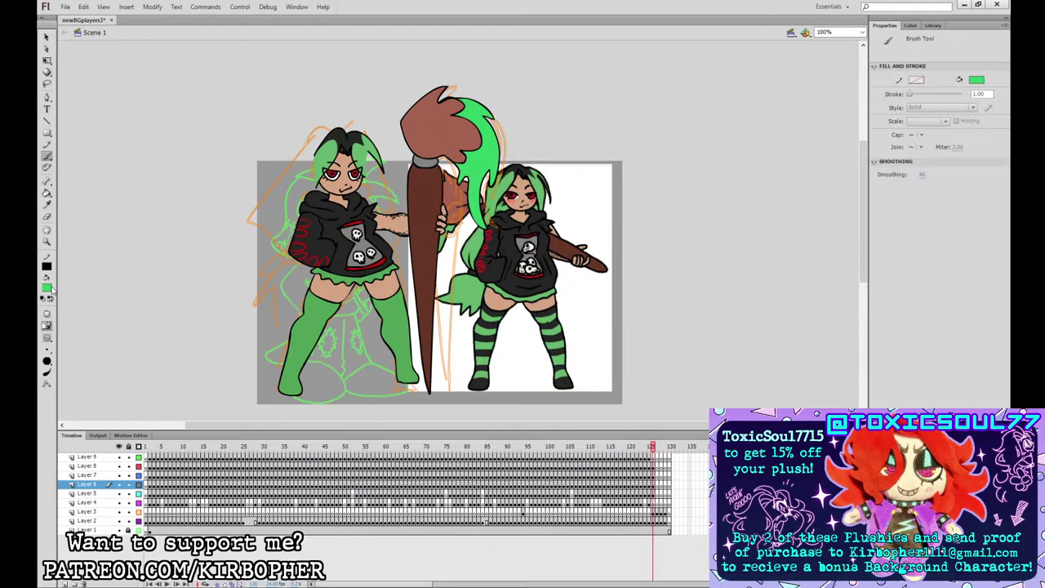
left_click(66, 328)
left_click(653, 503)
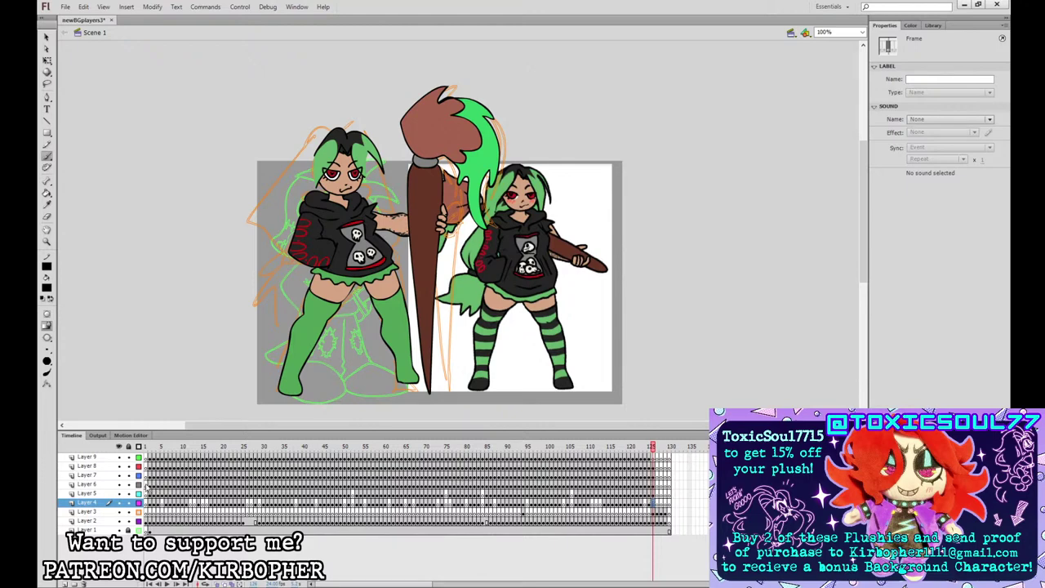
left_click_drag(139, 494, 140, 457)
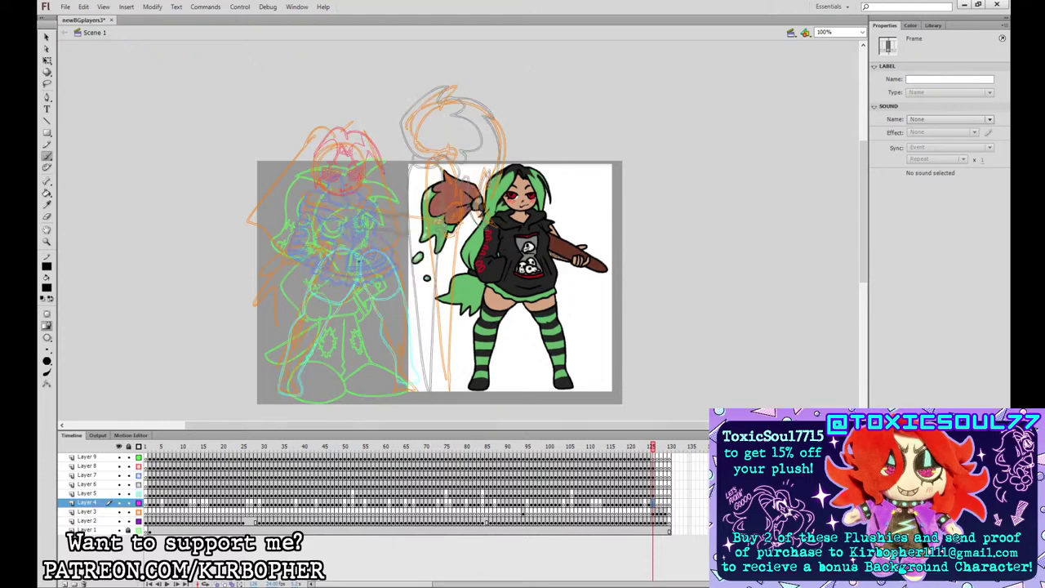
mouse_move(360, 261)
left_mouse_down()
mouse_move(386, 197)
mouse_move(366, 146)
mouse_move(342, 131)
mouse_move(304, 147)
left_mouse_up()
key("ctrl+z")
key("ctrl+z")
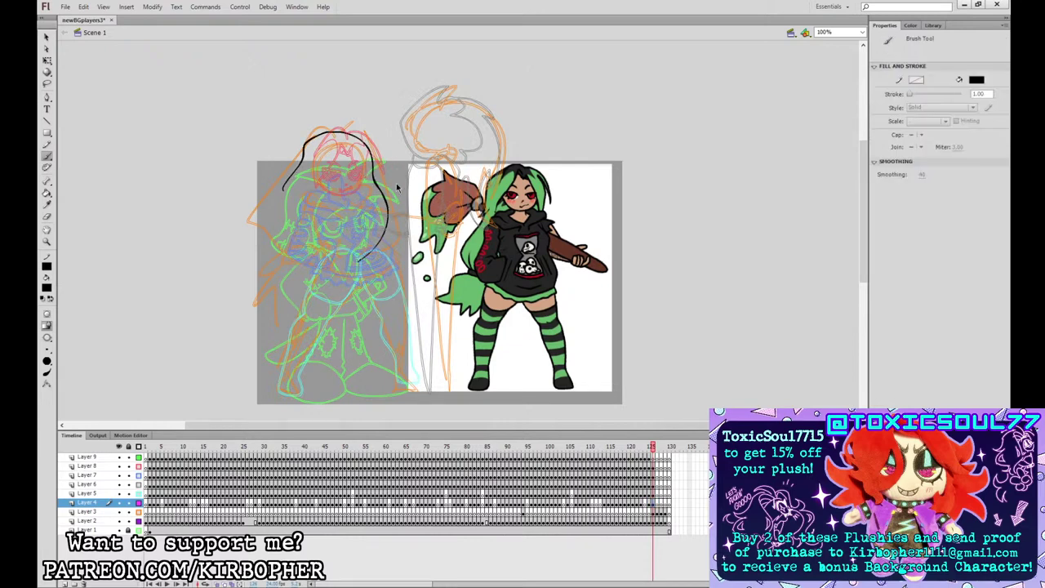
mouse_move(355, 266)
left_mouse_down()
mouse_move(379, 216)
mouse_move(371, 160)
mouse_move(363, 146)
mouse_move(323, 136)
mouse_move(303, 151)
mouse_move(276, 237)
mouse_move(282, 249)
mouse_move(355, 268)
left_mouse_up()
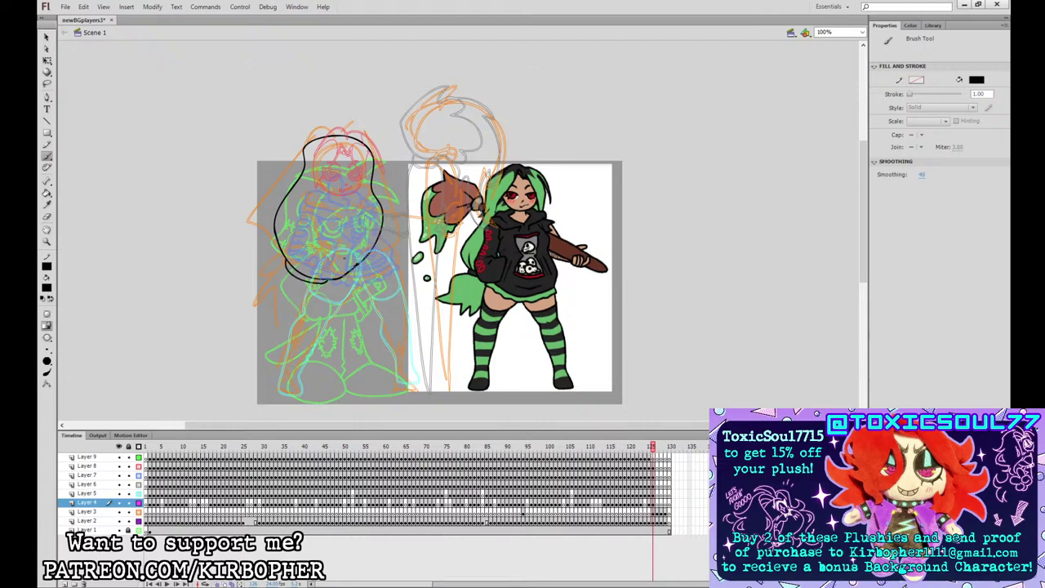
- Draw the jagged lower tail of the back hair beside the hip, redoing faulty strokes
mouse_move(286, 264)
left_mouse_down()
mouse_move(263, 297)
mouse_move(248, 300)
mouse_move(281, 308)
left_mouse_up()
key("ctrl+z")
left_click_drag(273, 285, 281, 301)
key("ctrl+z")
mouse_move(286, 264)
left_mouse_down()
mouse_move(270, 291)
mouse_move(276, 318)
left_mouse_up()
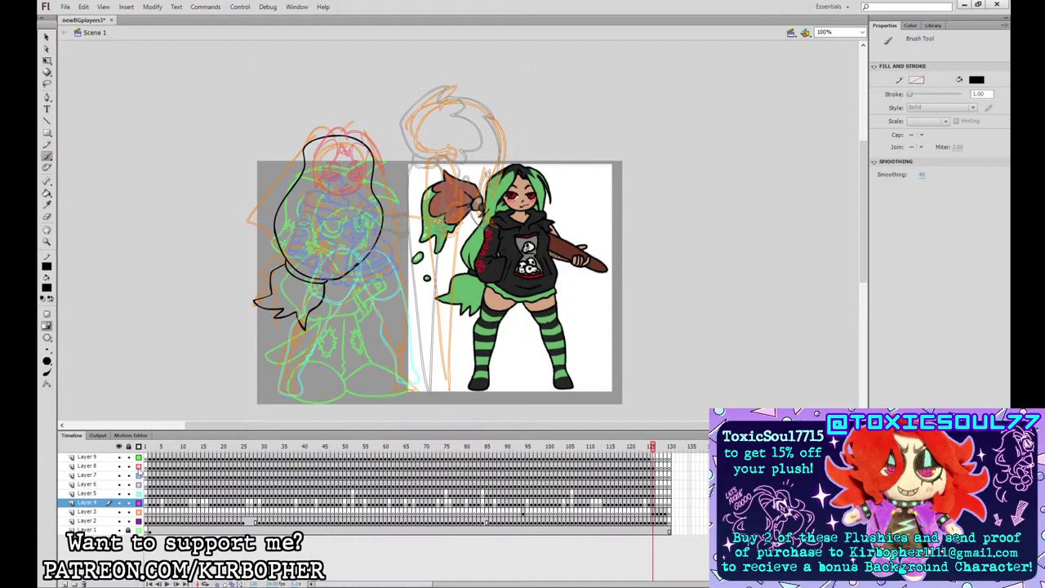
- Restore the upper layers' full colour display and fill the back hair and its lower tail with the hair green
left_click_drag(138, 466, 139, 493)
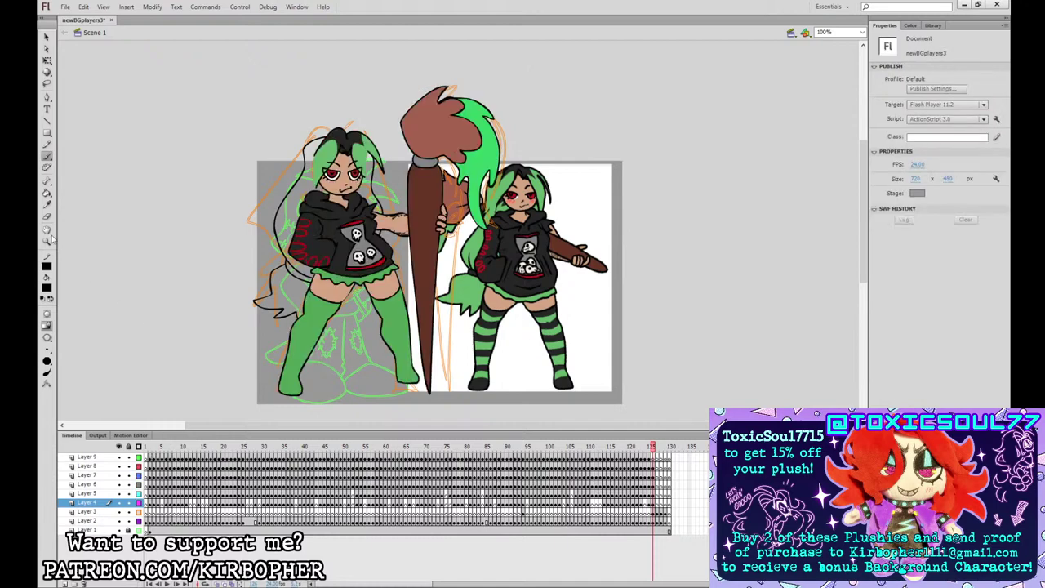
left_click(46, 193)
left_click(312, 166)
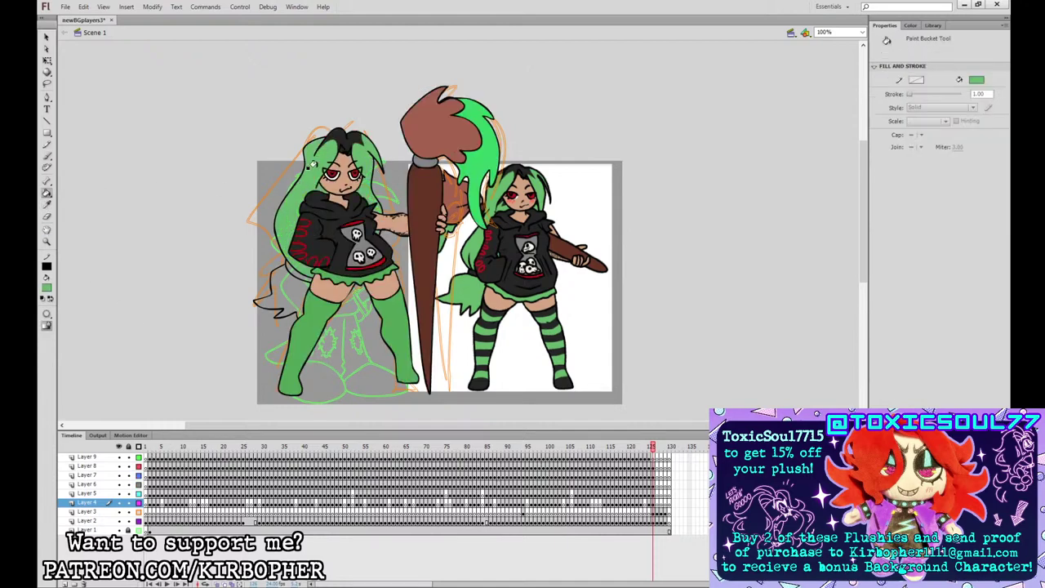
- Paint the jagged border of the dark roots across the top of the back hair, confined to its green fill
left_click(47, 205)
left_click(345, 131)
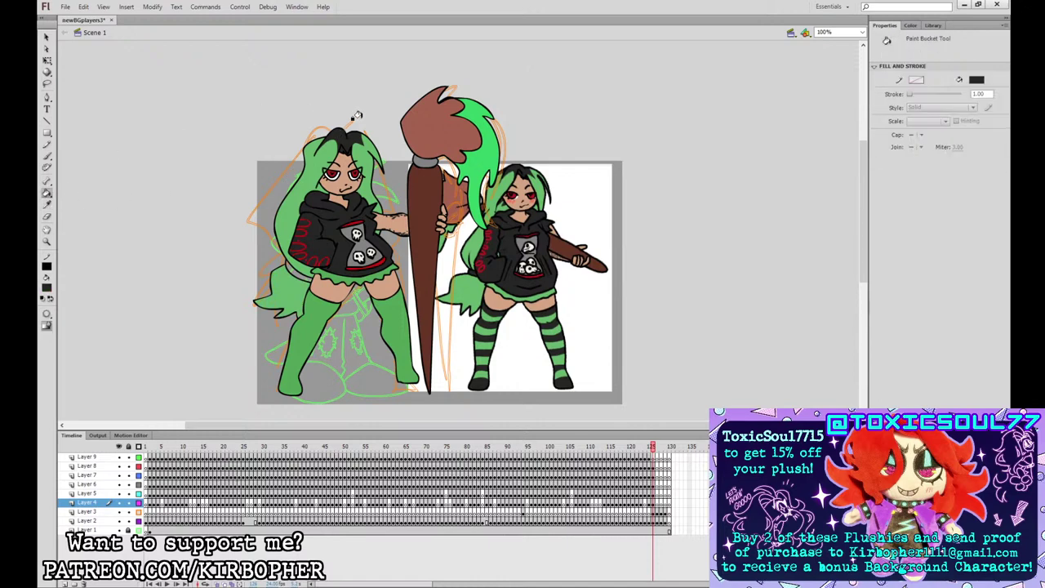
left_click(47, 62)
left_click(318, 153)
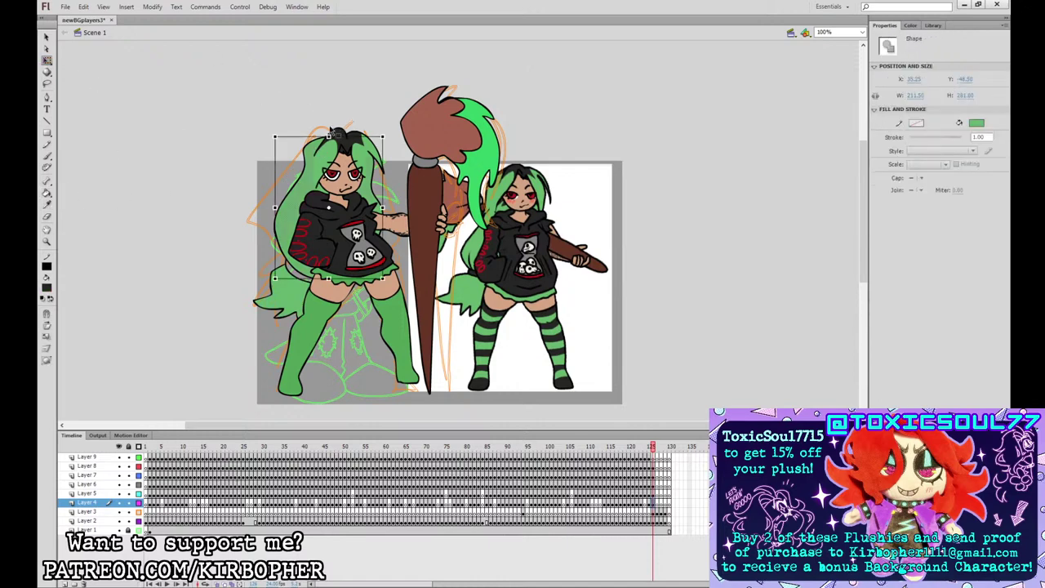
left_click(47, 155)
left_click(48, 325)
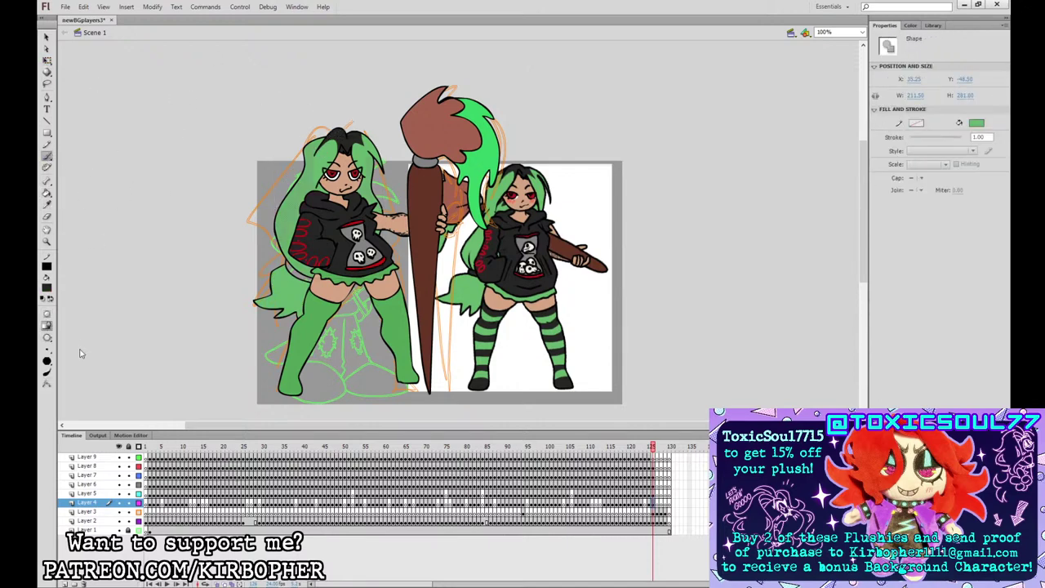
mouse_move(303, 142)
left_mouse_down()
mouse_move(301, 155)
mouse_move(313, 154)
left_mouse_up()
left_click(48, 61)
left_click(62, 140)
- Fill the back hair's roots and the band above its lower tail with the near-black from the fringe roots
left_click(47, 193)
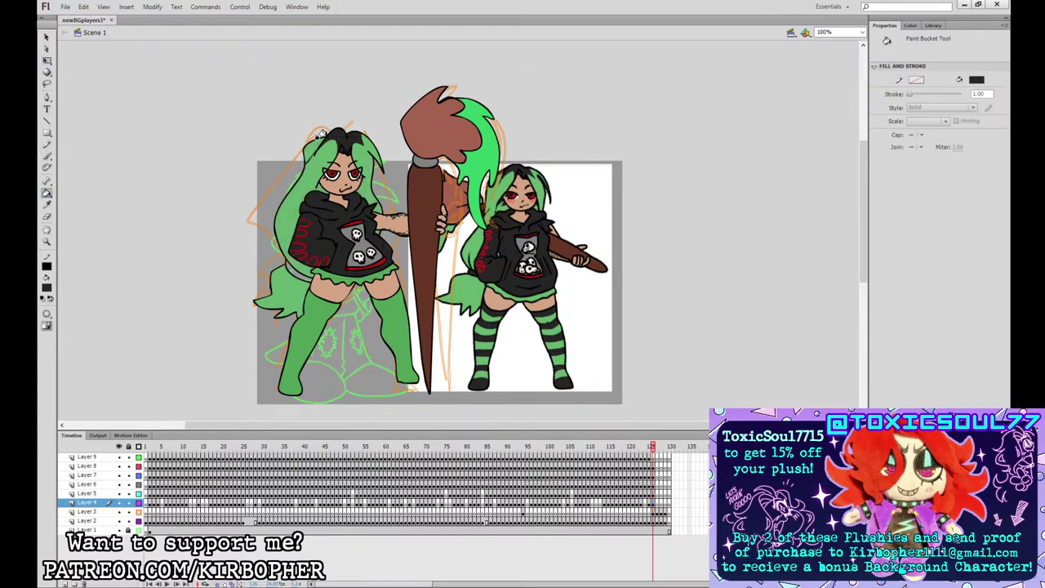
left_click(309, 148)
left_click(47, 60)
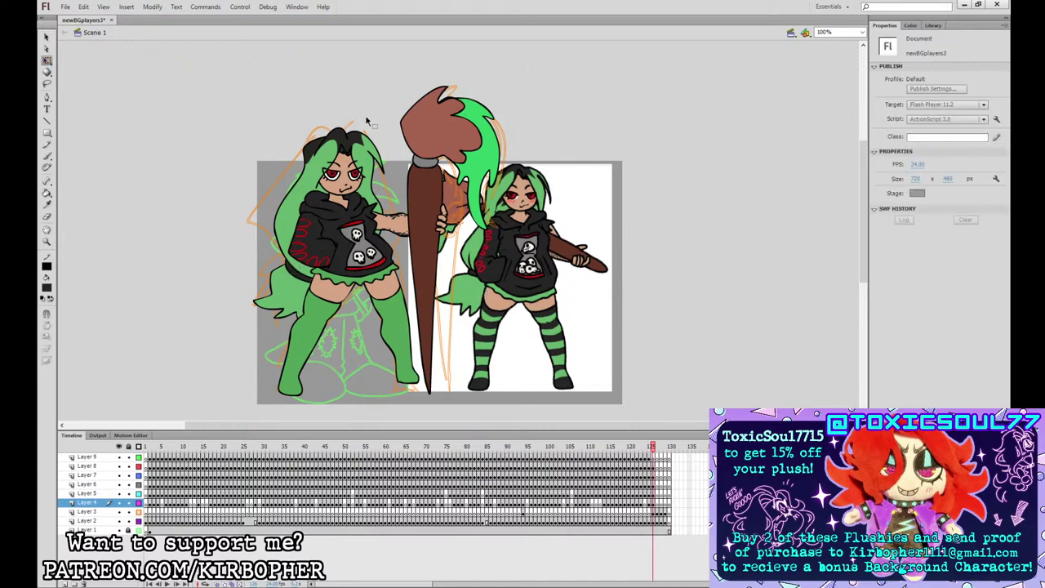
- Examine the coloured head and hair up close for faults
key("ctrl+equal")
left_click_drag(387, 142, 463, 307)
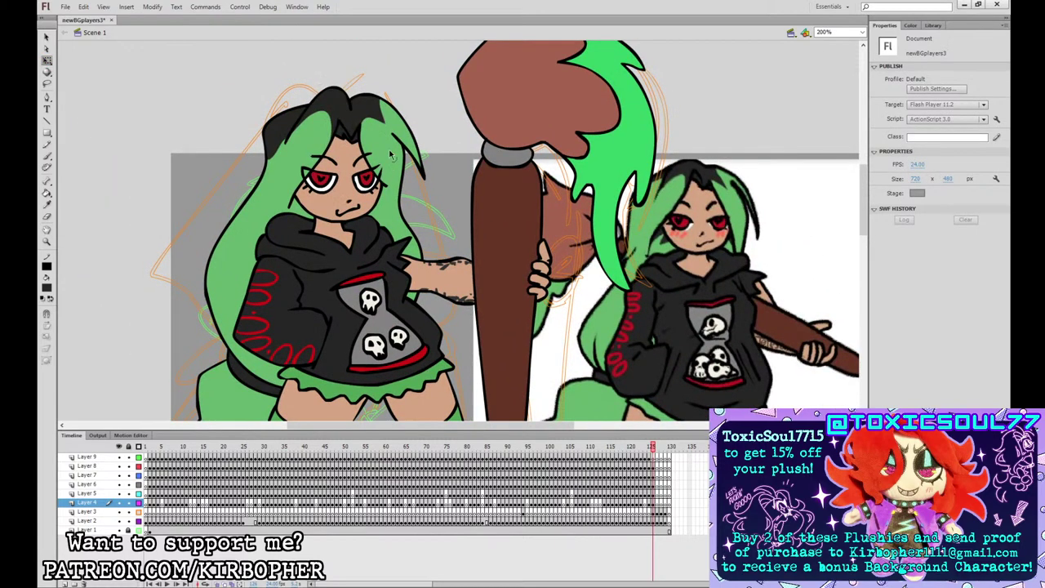
left_click(304, 169)
key("Escape")
left_click(307, 155)
key("Escape")
key("ctrl+minus")
left_click_drag(621, 282, 527, 172)
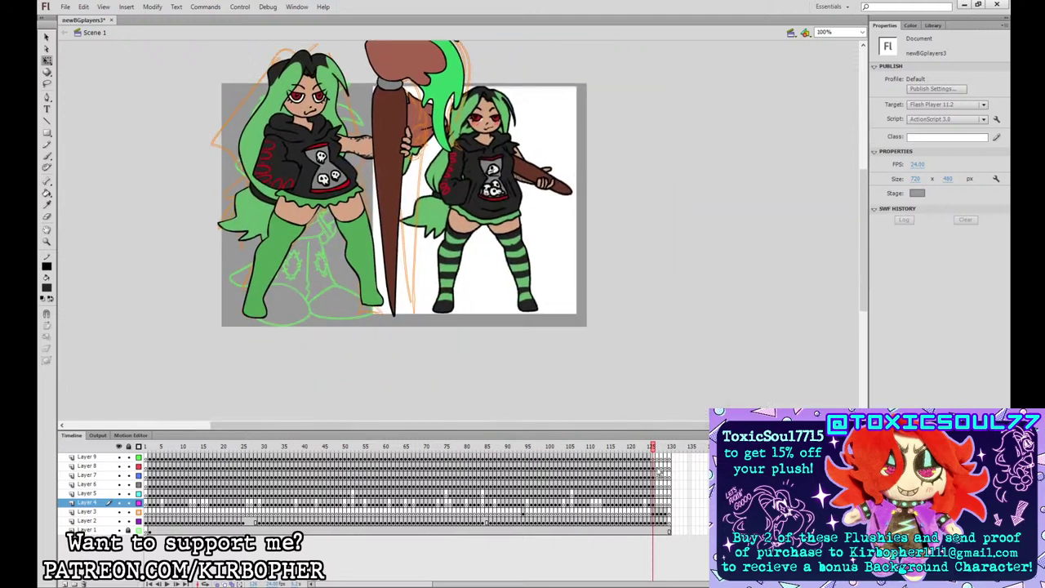
- Convert the frame 126 artwork into graphic symbols named from 0backer293_game1 onward, one per layer from Layer 8 down to Layer 4
left_click(658, 464)
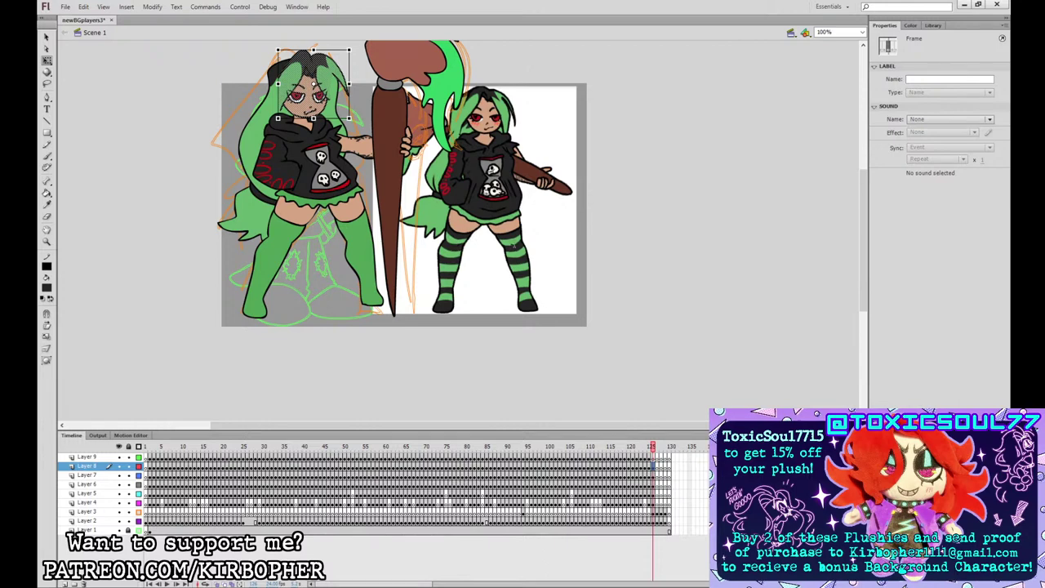
left_click(663, 474)
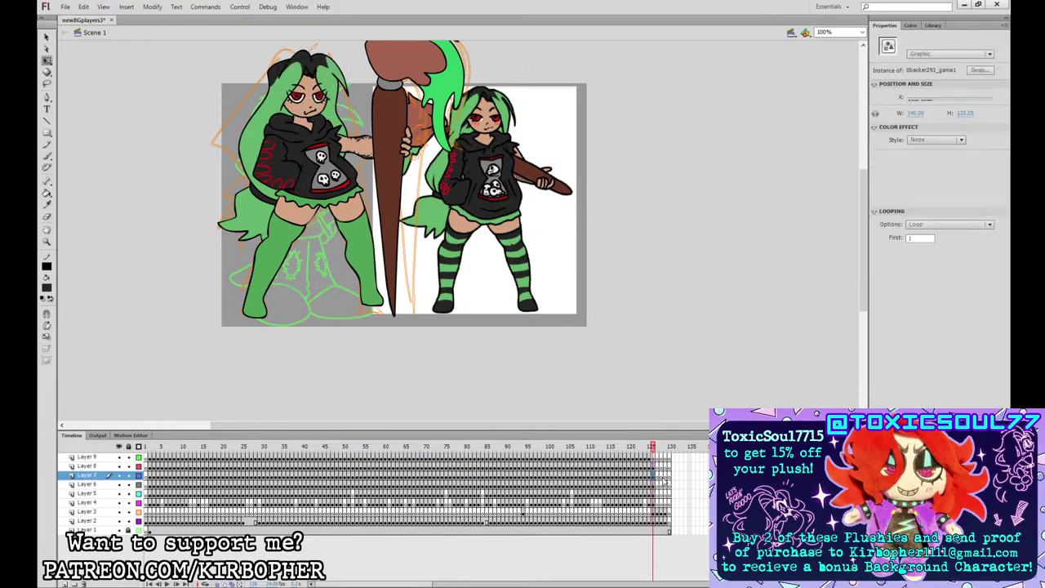
left_click(658, 486)
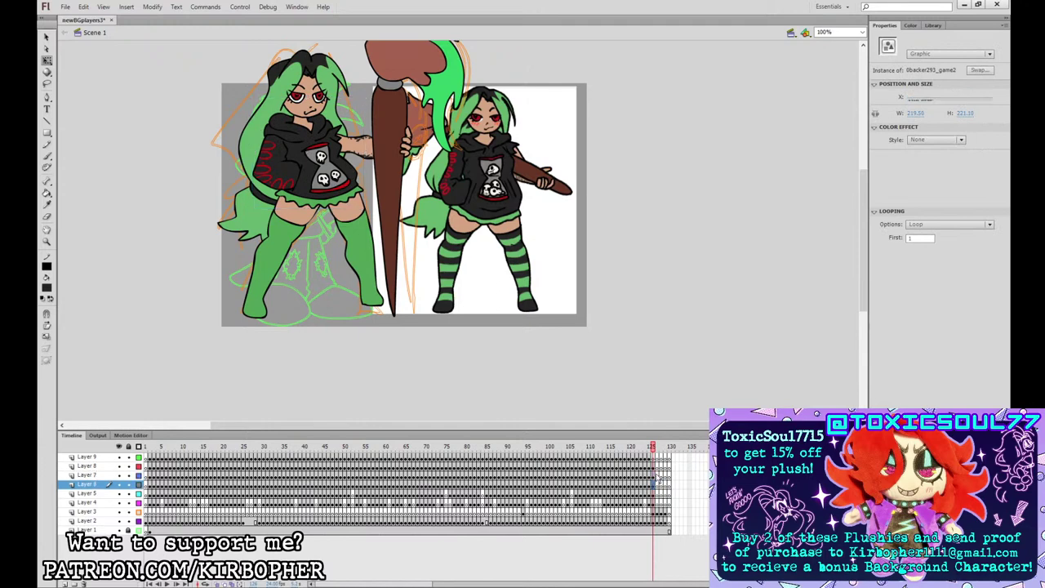
left_click(658, 494)
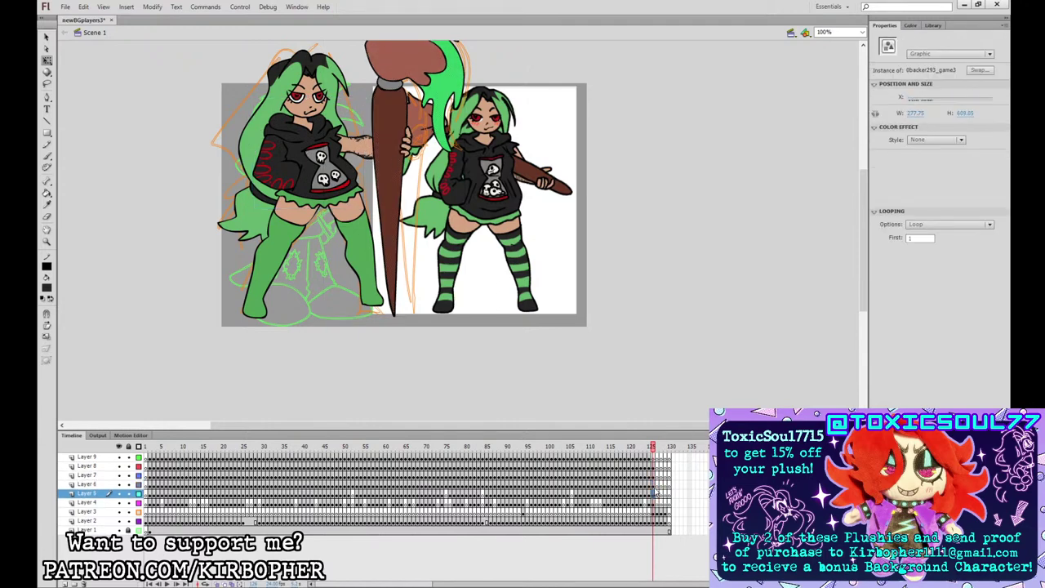
left_click(658, 504)
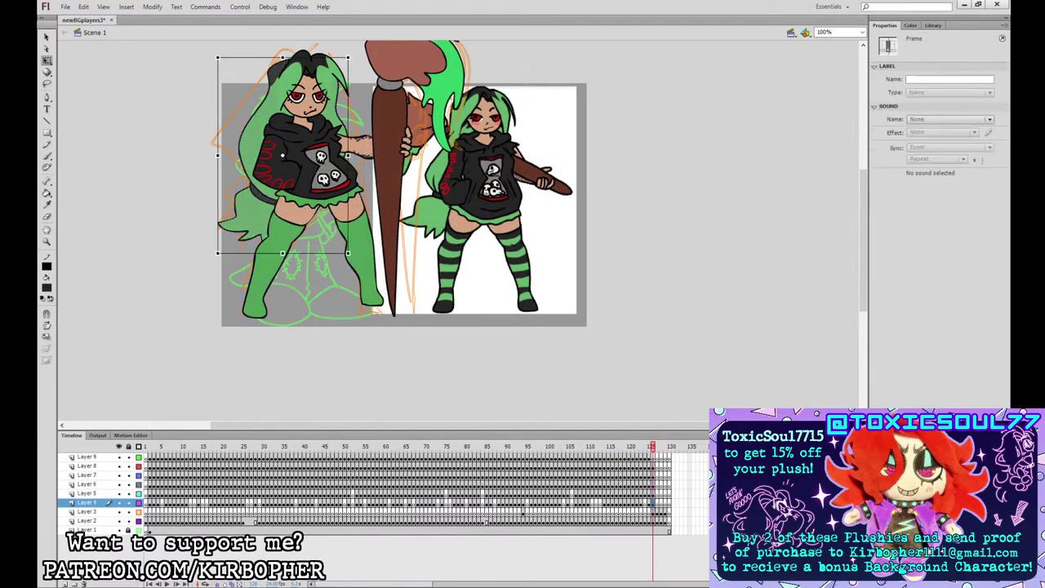
- Reposition the transformation points of the brush, legs, back hair, head and torso symbols to their natural pivots
left_click(658, 512)
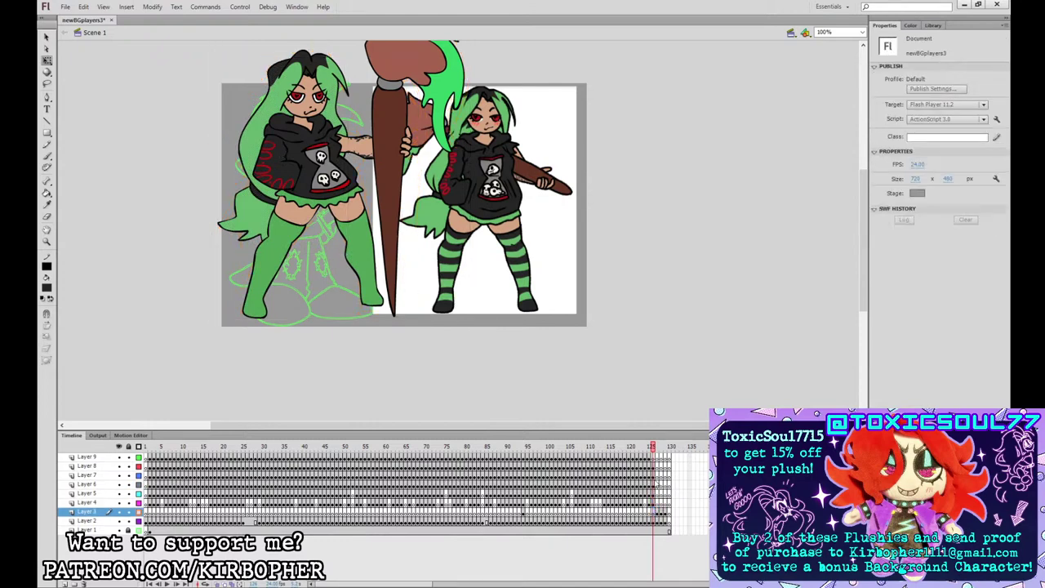
left_click(393, 162)
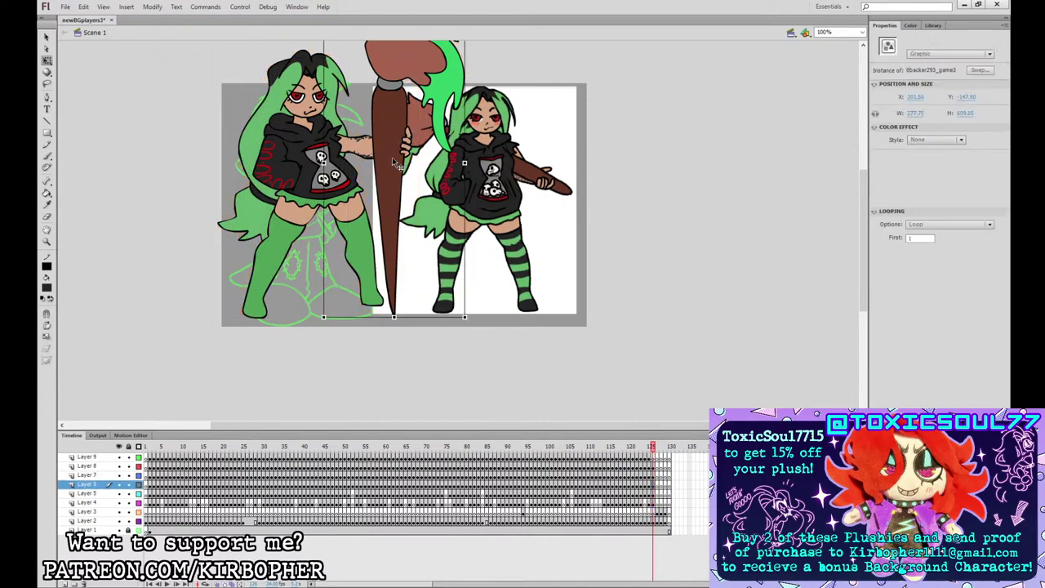
left_click(365, 238)
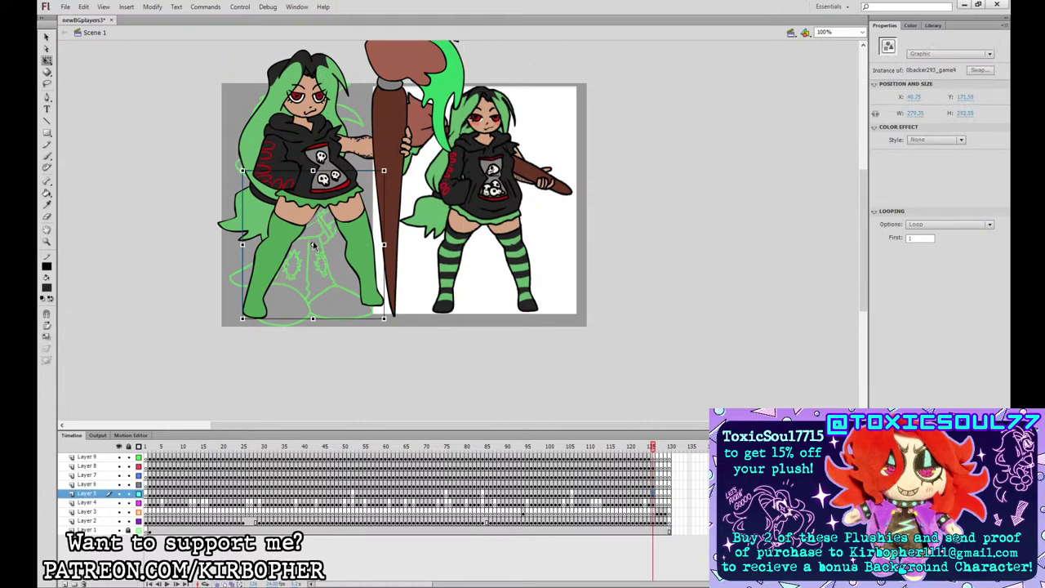
left_click(277, 227)
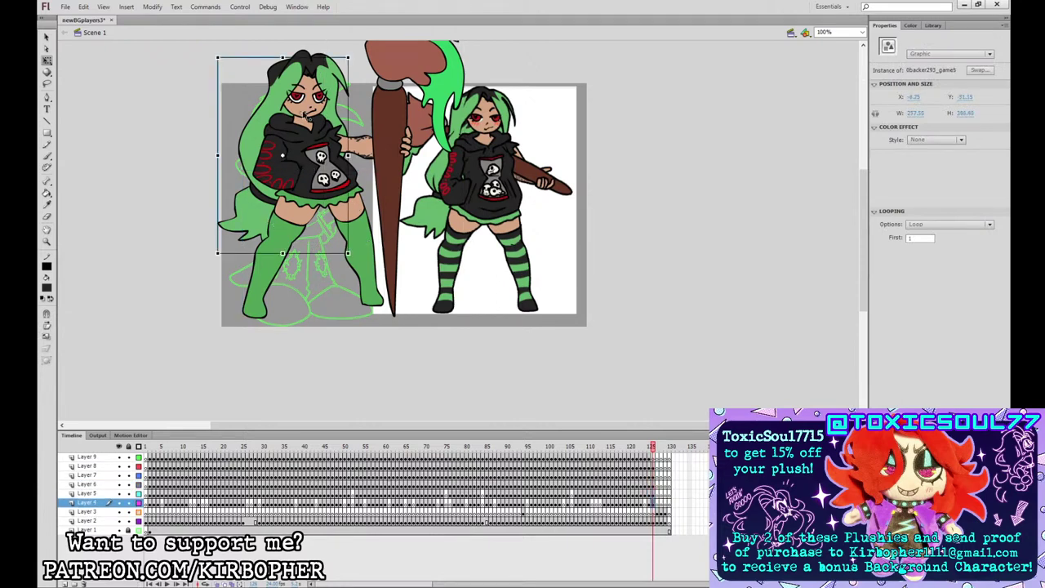
left_click(312, 107)
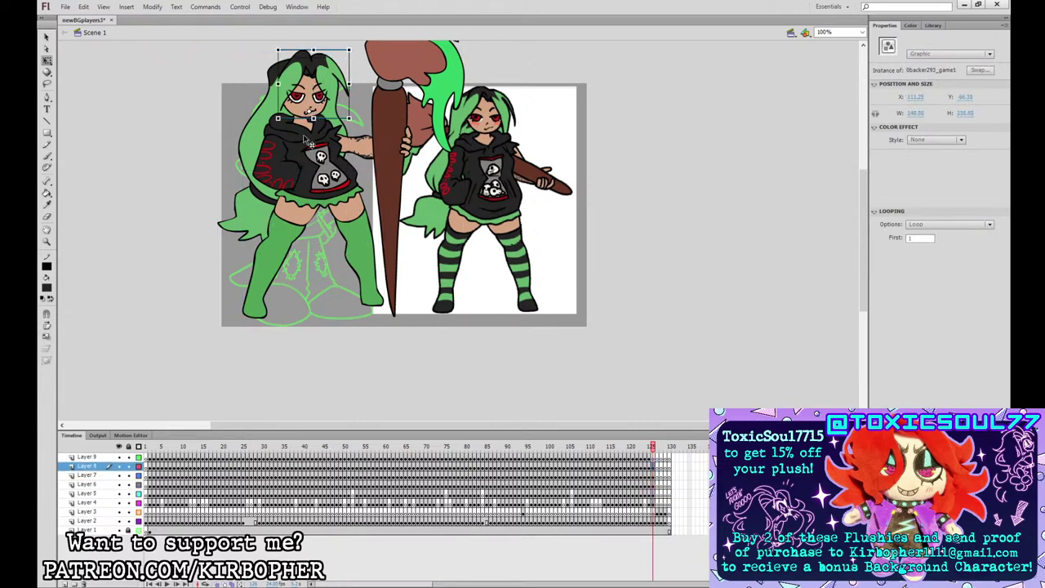
left_click(311, 147)
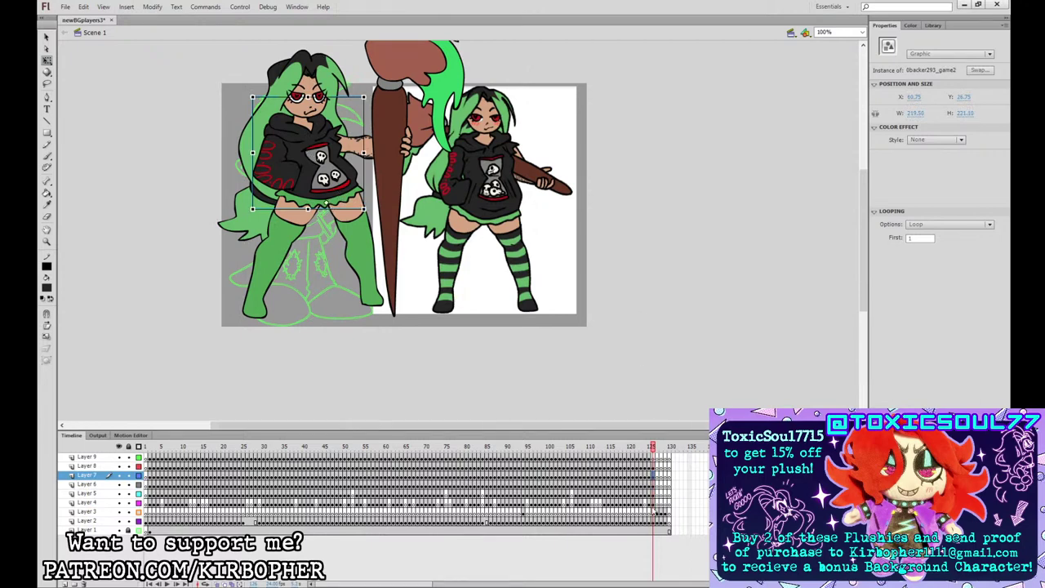
- Copy the frame 126 frames of Layers 8 to 4 and paste them into a new symbol named 0backer293_game_SPRITE
left_click(655, 474)
left_click_drag(655, 468, 655, 465)
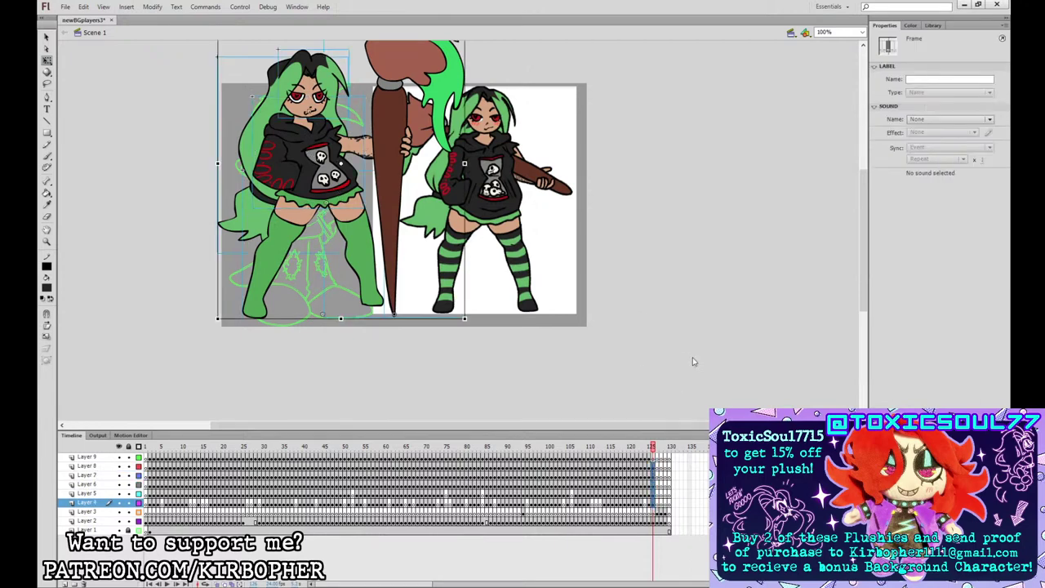
left_click(128, 8)
key("Return")
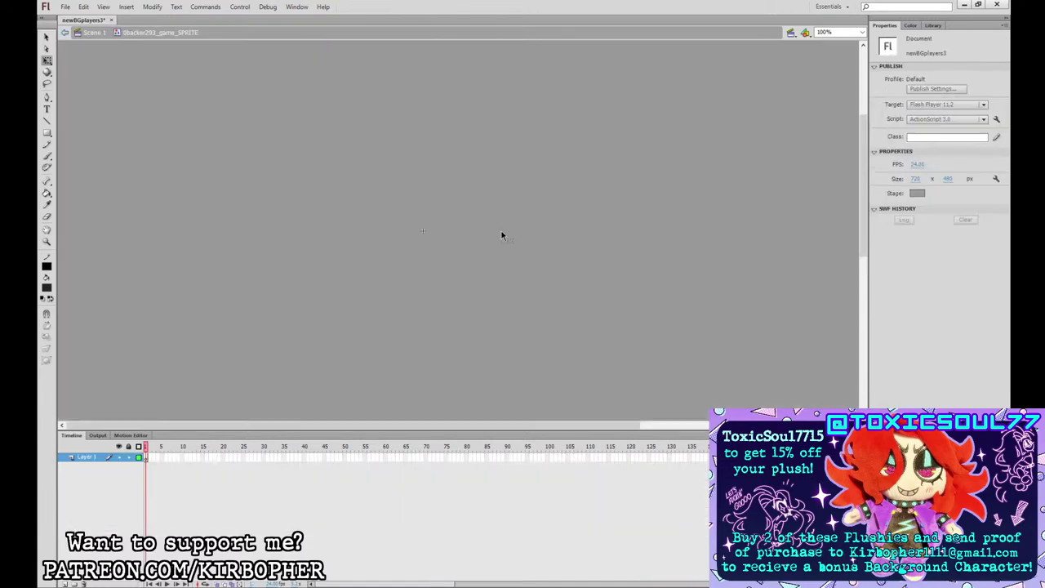
right_click(146, 456)
left_click(191, 339)
- Extend all five layers of the sprite to frame 37, with keyframes at frames 19 and 37
left_click_drag(269, 457, 269, 493)
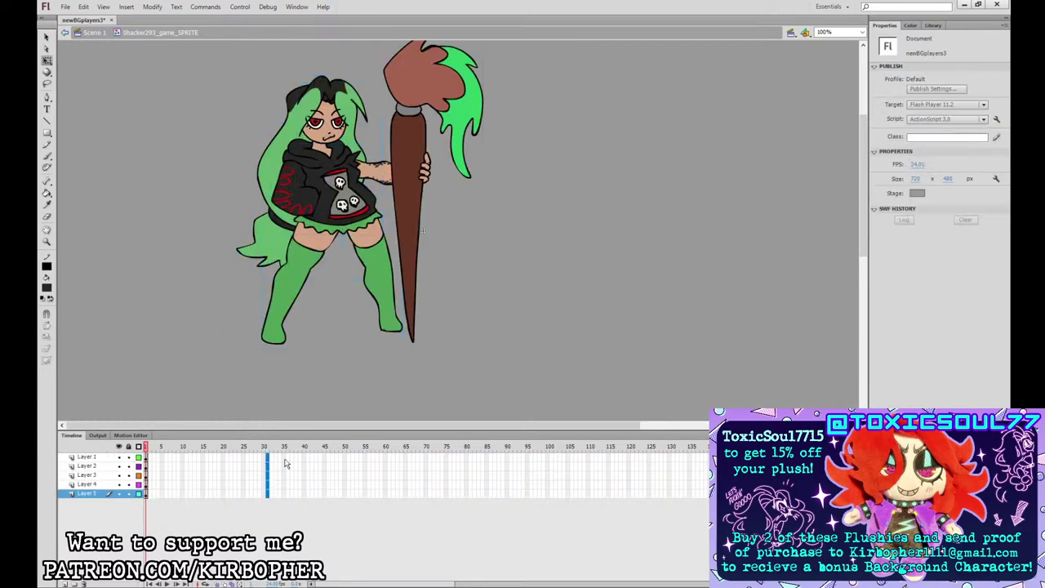
left_click_drag(291, 458, 292, 493)
key("F5")
left_click_drag(218, 458, 219, 494)
key("F6")
- Tilt the back hair and the head slightly at frame 19
left_click(556, 287)
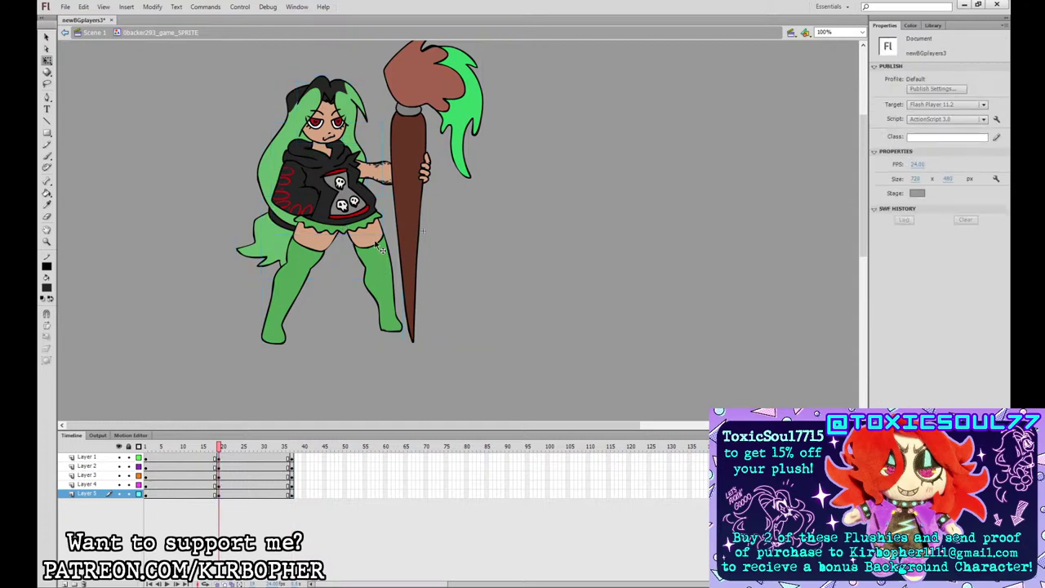
left_click(377, 244)
left_click(322, 237)
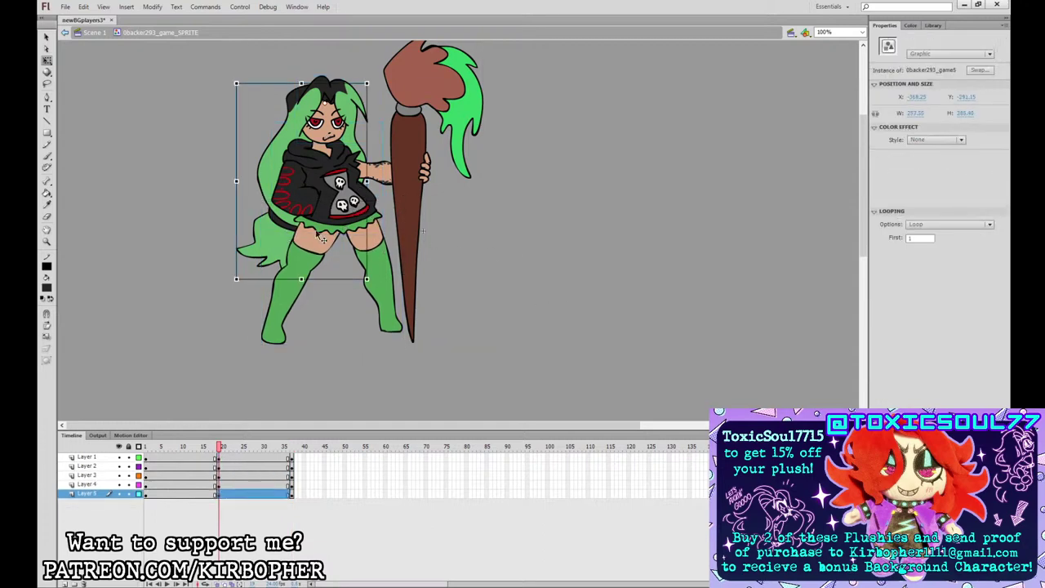
left_click_drag(334, 280, 339, 279)
left_click(340, 125)
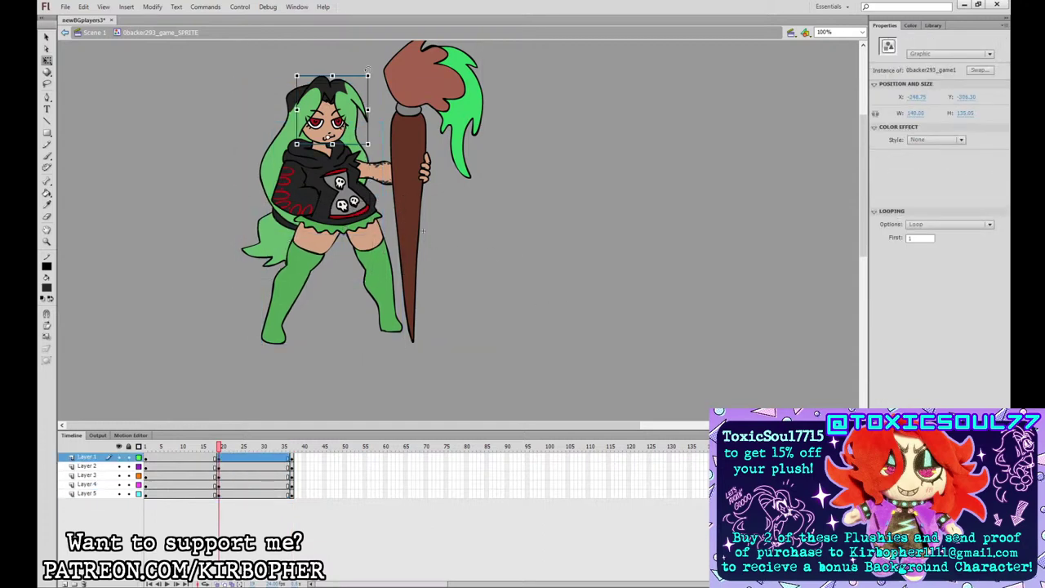
left_click_drag(368, 71, 369, 71)
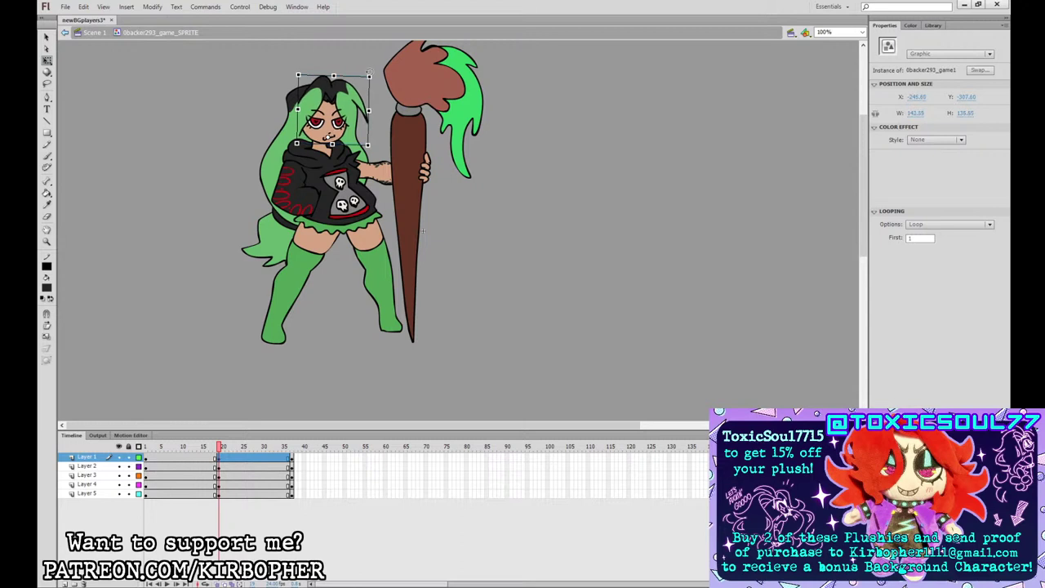
- Squash the torso slightly at frame 19, making it a little wider and shorter
left_click(294, 127)
left_click(351, 153)
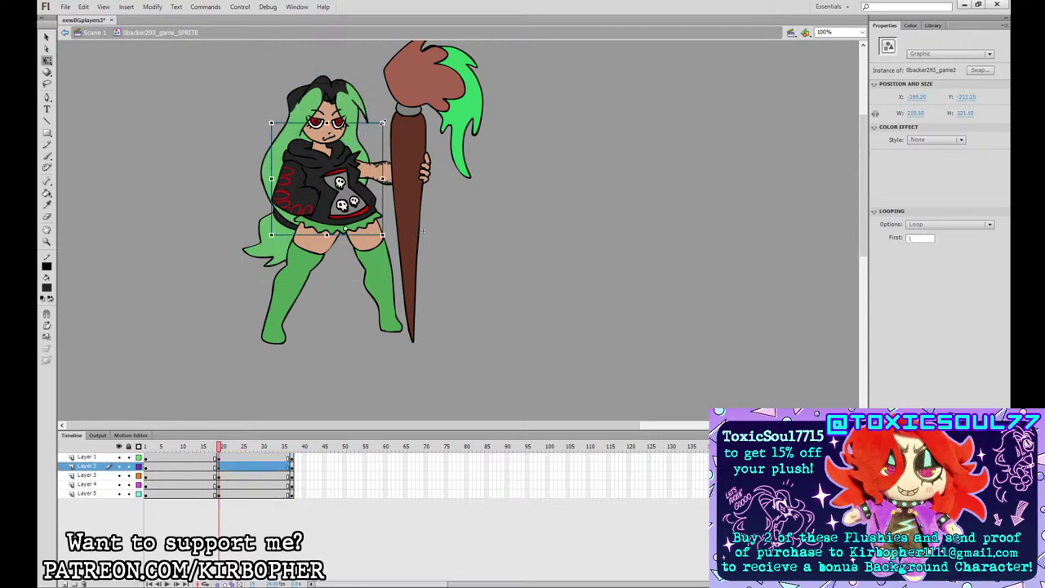
left_click_drag(383, 123, 385, 124)
left_click_drag(271, 123, 269, 125)
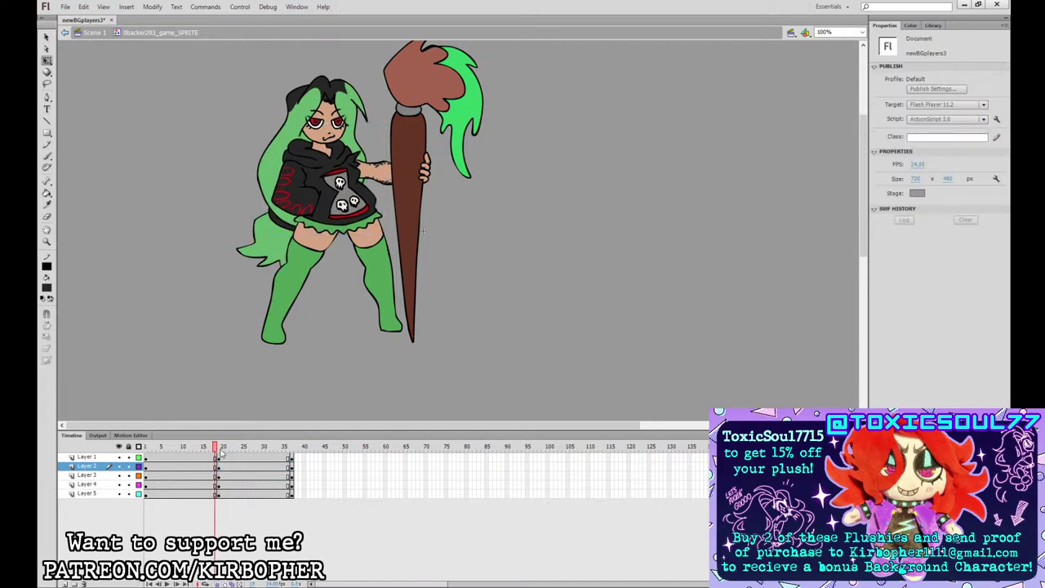
- Tilt the giant brush slightly and nudge the torso's position at frame 19
left_click(399, 194)
scroll(466, 129, "up", 2)
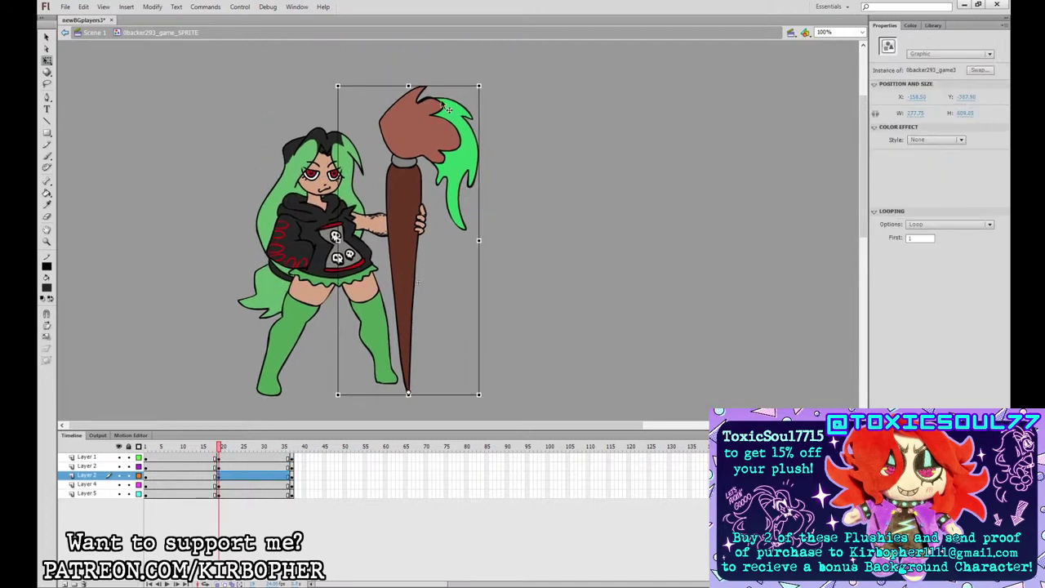
left_click(357, 252)
key("Up")
key("Up")
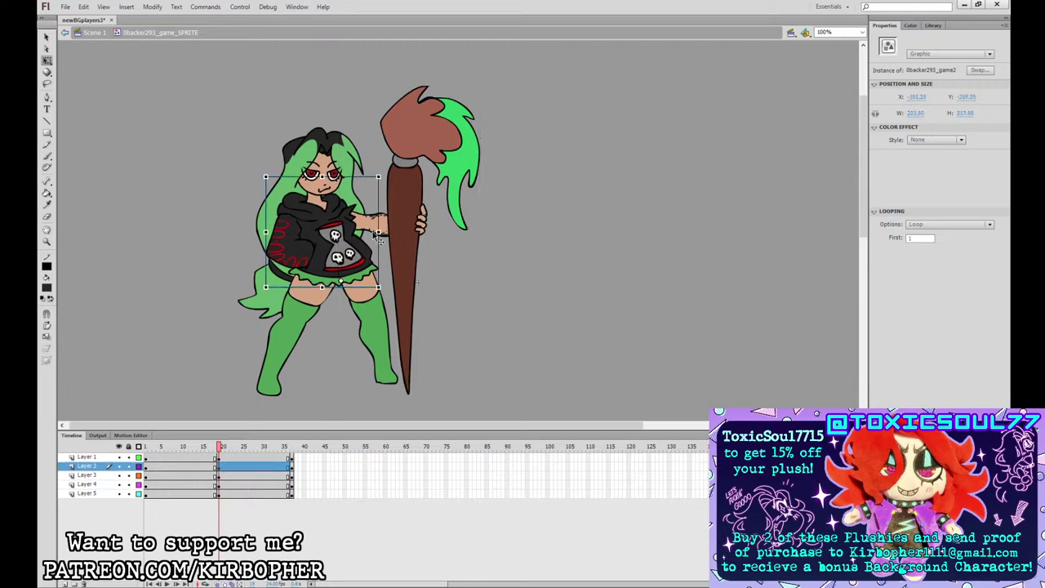
- Squash the legs slightly at frame 19 and nudge the head, hair and torso a little down and to the right
left_click(331, 317)
left_click(353, 282)
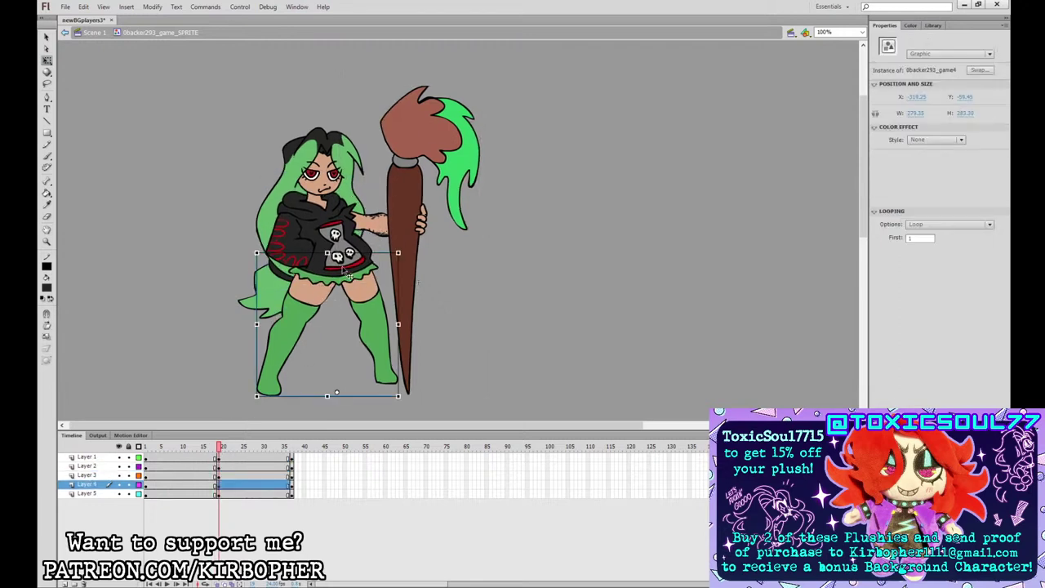
key("ctrl+a")
left_click(364, 294, "shift")
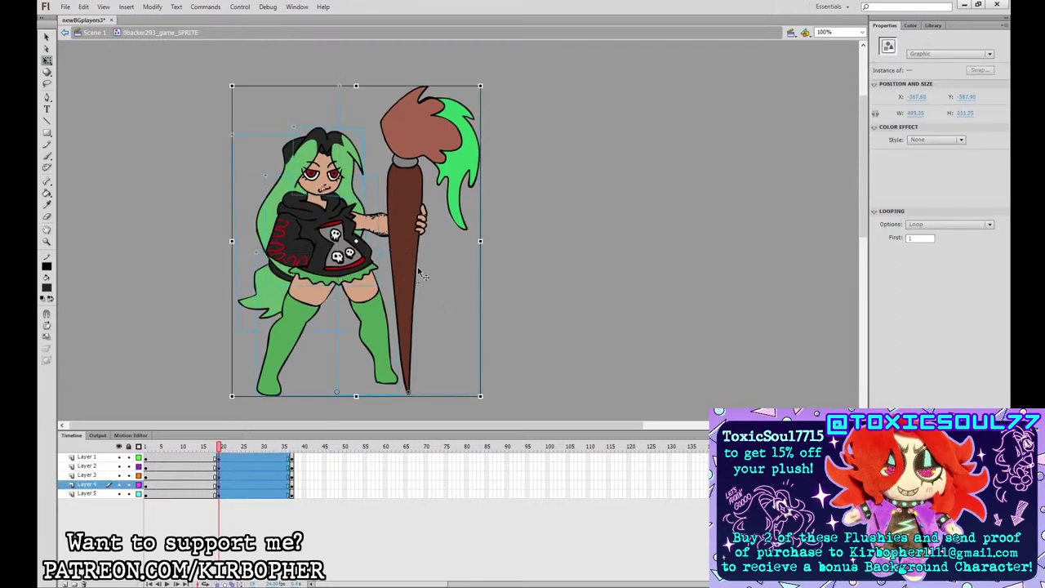
left_click(408, 271, "shift")
key("Down")
key("Down")
key("Down")
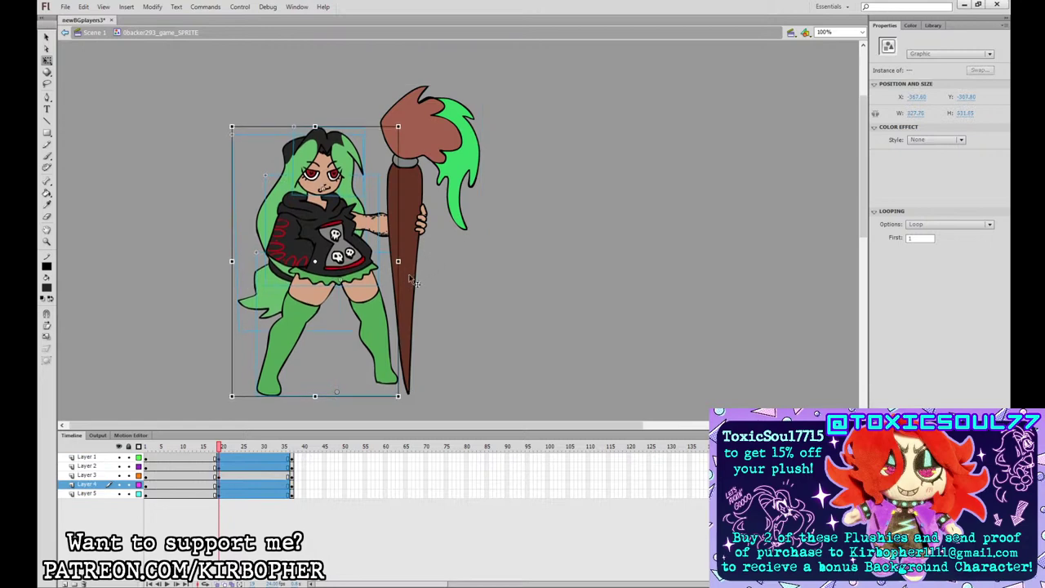
left_click(379, 317, "shift")
key("Down")
key("Down")
key("Right")
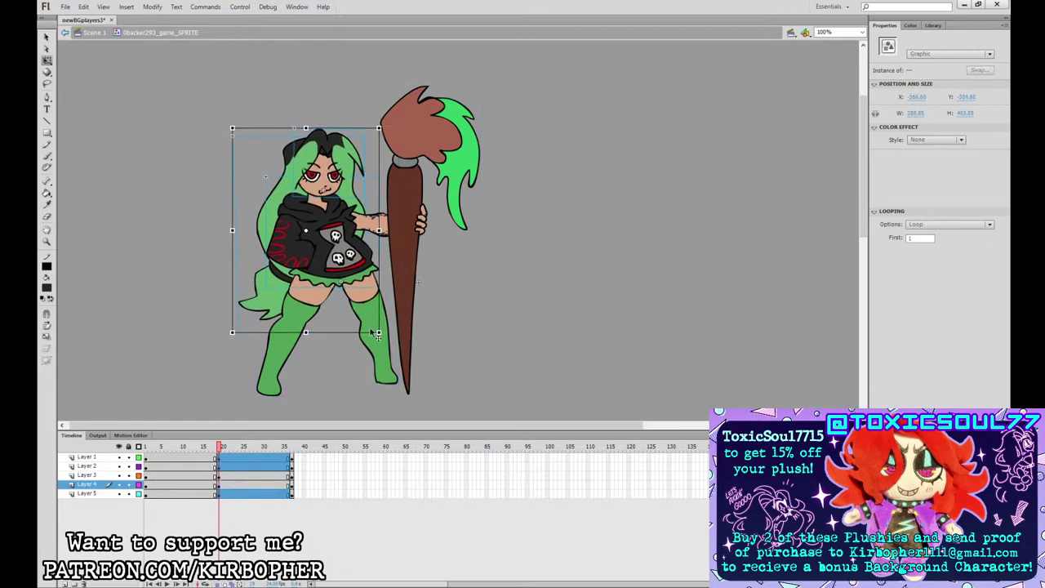
- Compare the poses around frame 19 and create classic tweens between the keyframes at 1, 19 and 37 on all five layers
left_click_drag(214, 450, 221, 451)
left_click(367, 204)
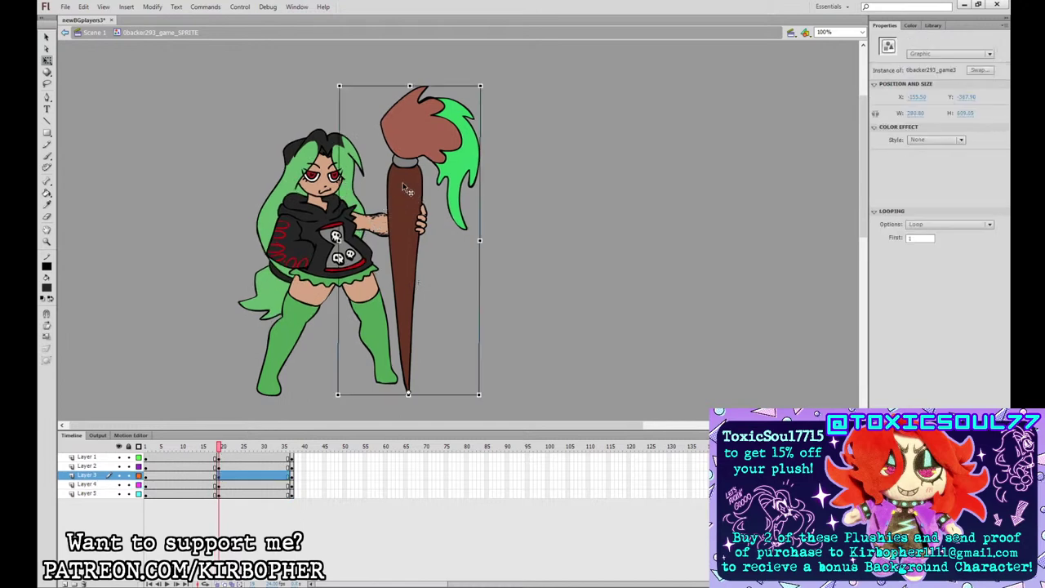
left_click(218, 450)
left_click_drag(216, 458, 219, 494)
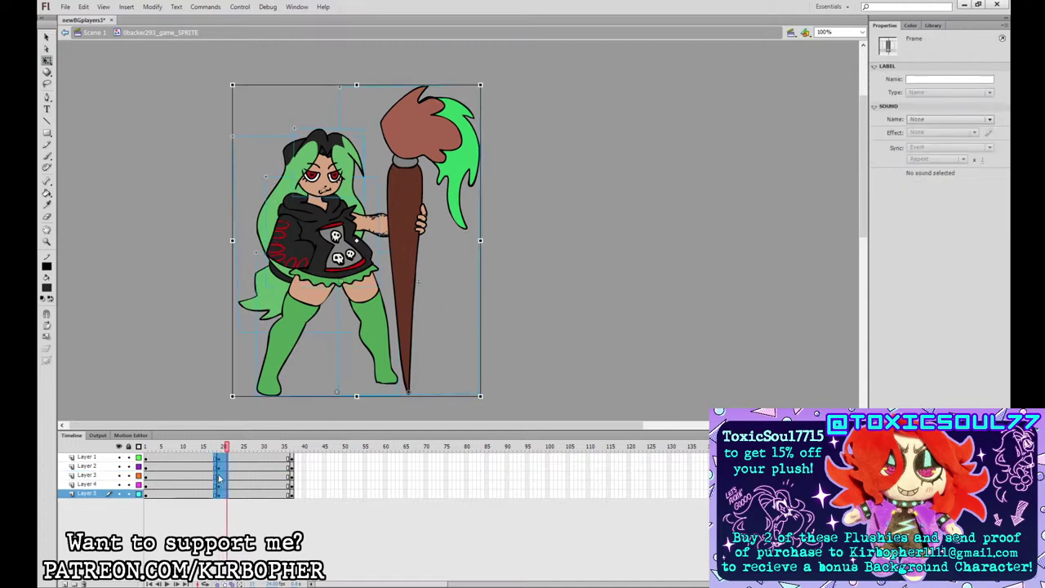
right_click(216, 475)
left_click(287, 237)
- Insert keyframes at frames 10 and 29 on all five layers and select the frame range that spans them
left_click_drag(181, 457, 181, 494)
key("F6")
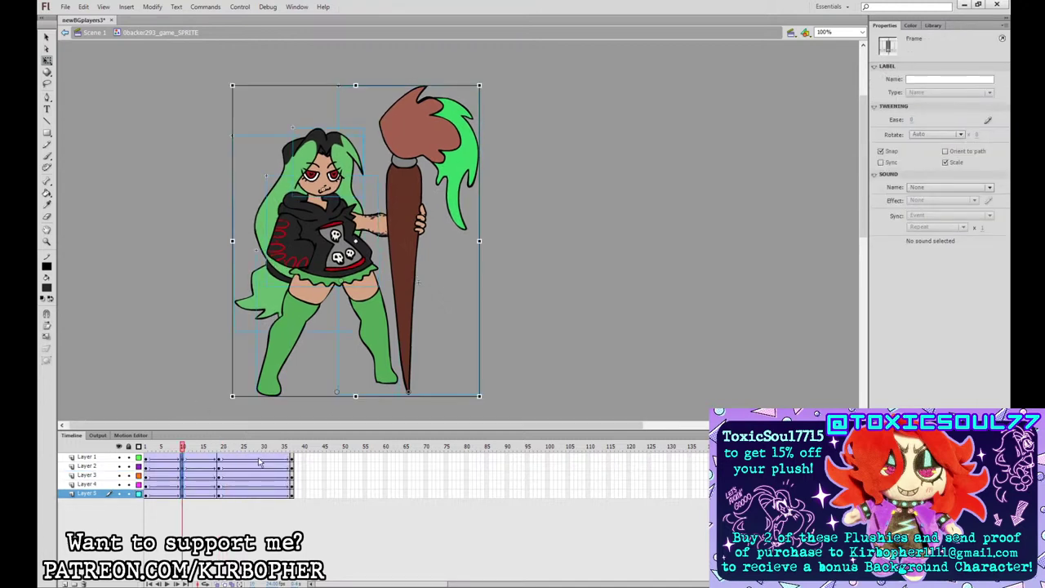
left_click_drag(260, 457, 259, 494)
key("F6")
left_click_drag(172, 494, 264, 456)
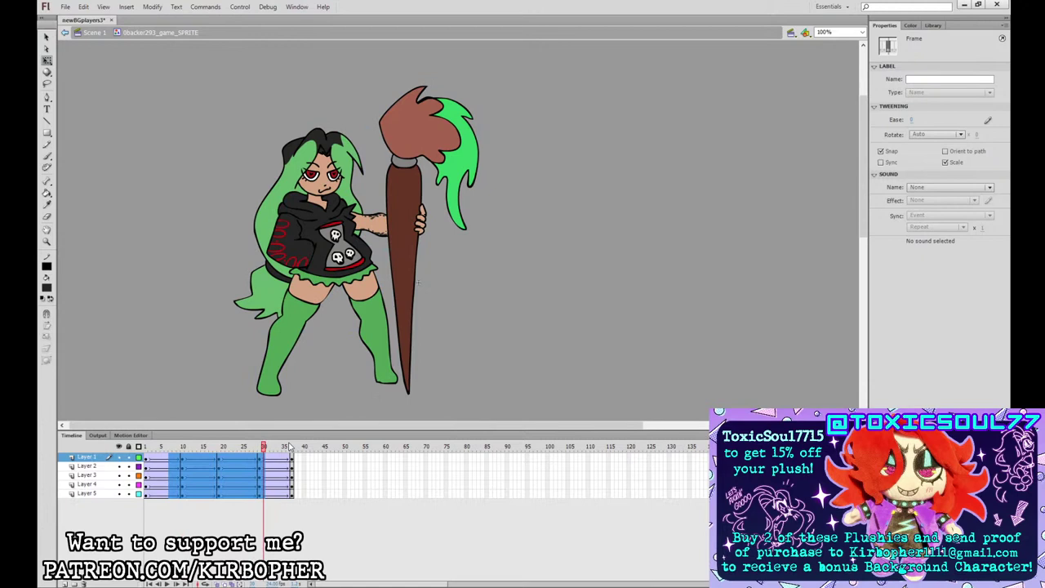
- Set the tween easing across all five layers to -100 around frame 33 and 100 around frame 14
left_click_drag(276, 457, 278, 493)
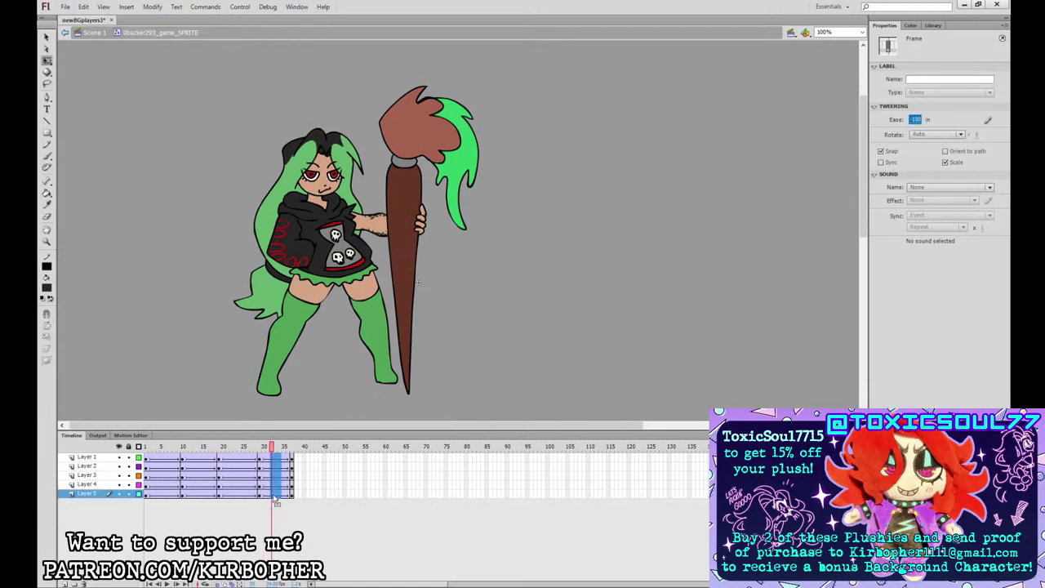
left_click_drag(916, 120, 981, 80)
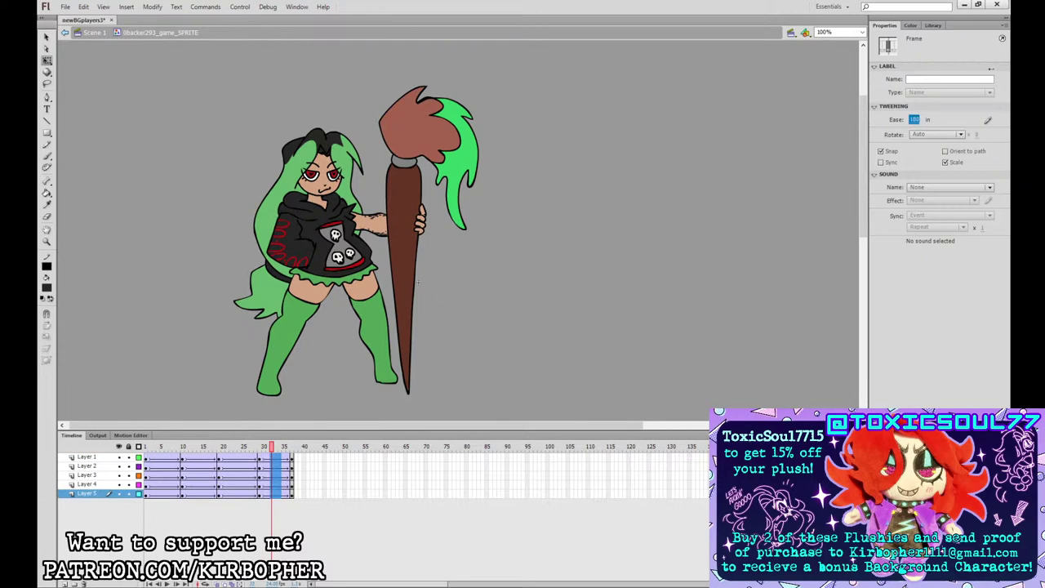
left_click_drag(199, 457, 203, 493)
left_click_drag(915, 120, 990, 78)
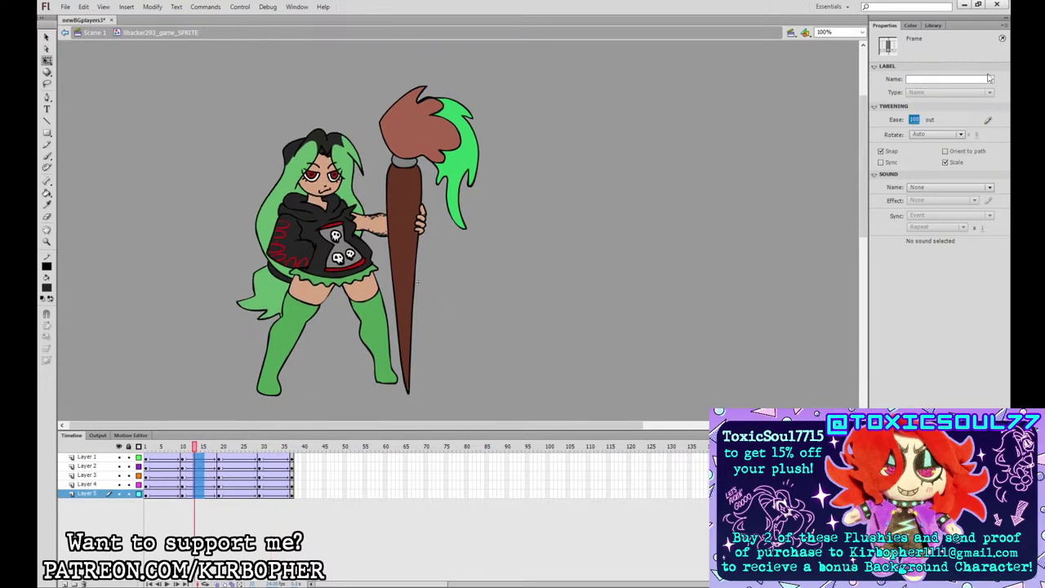
- Convert the tweens on all five layers to keyframes through frame 36, holding each pose for two frames
left_click_drag(288, 459, 145, 493)
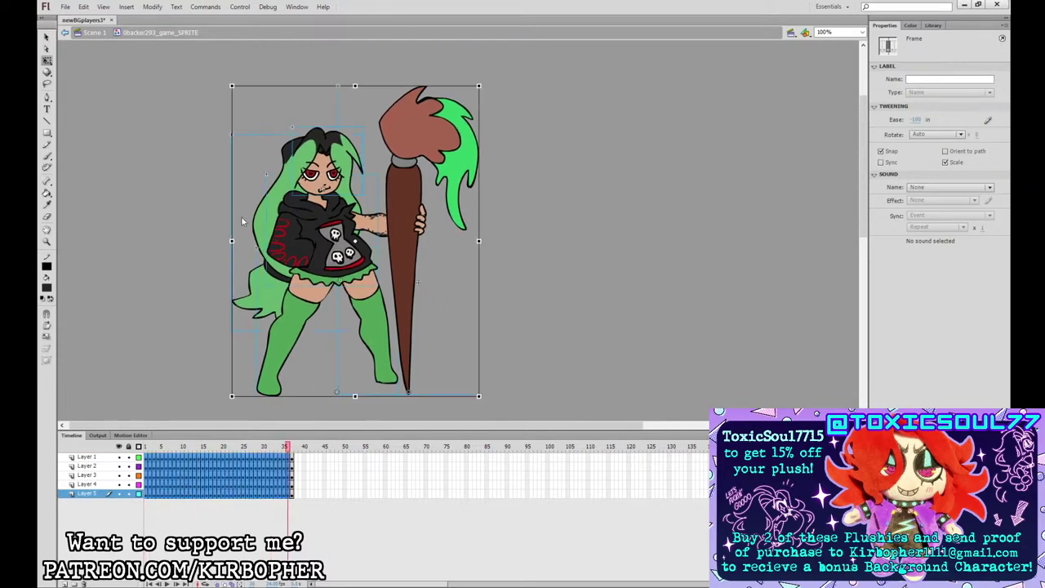
left_click(193, 511)
left_click_drag(153, 458, 182, 491)
left_click_drag(182, 491, 186, 492)
left_click_drag(202, 493, 202, 459)
left_click_drag(203, 459, 207, 458)
left_click_drag(207, 459, 215, 493)
left_click_drag(215, 493, 231, 458)
left_click_drag(231, 459, 247, 494)
left_click_drag(248, 493, 251, 493)
left_click_drag(268, 493, 268, 459)
left_click_drag(268, 459, 263, 459)
left_click_drag(263, 459, 280, 493)
left_click_drag(280, 494, 284, 493)
- Remove the surplus frames after frame 36 on all layers and play back the sprite's animation
left_click_drag(296, 493, 304, 459)
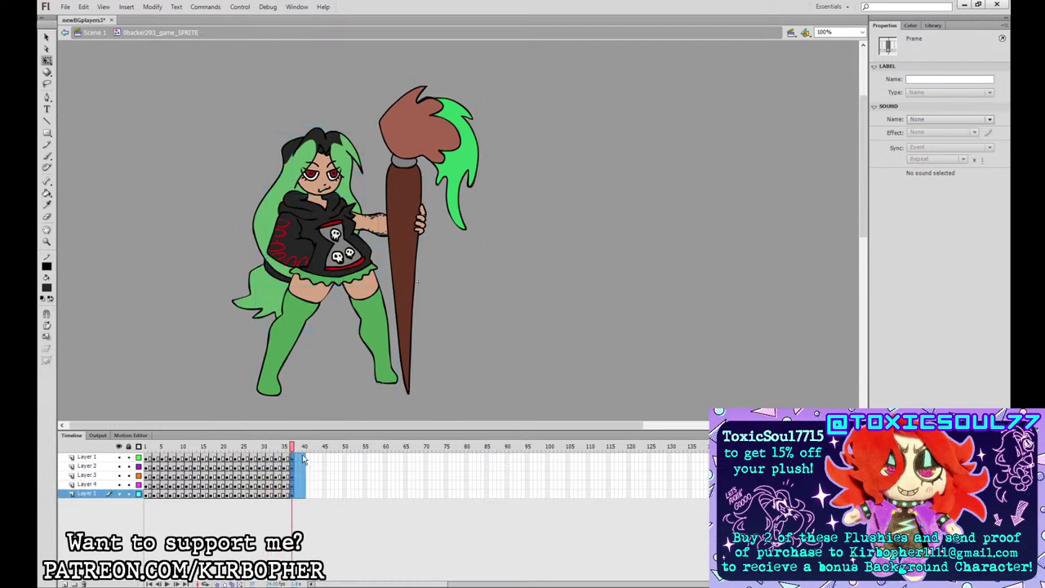
left_click(534, 264)
key("Return")
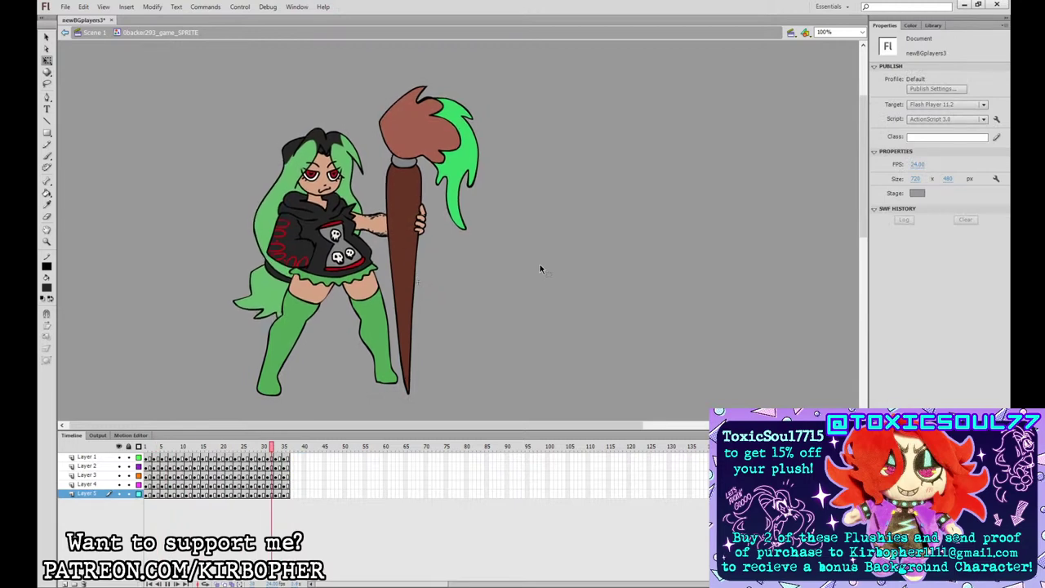
key("Return")
- Return to Scene 1 and remove the red-haired character overlapping the green-haired sprite
left_click(94, 33)
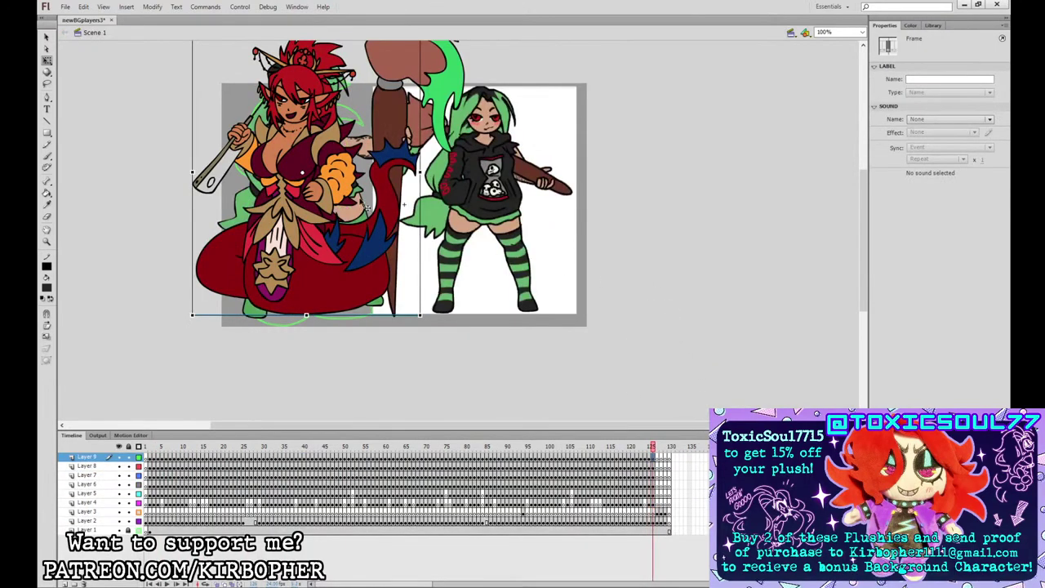
left_click(365, 205)
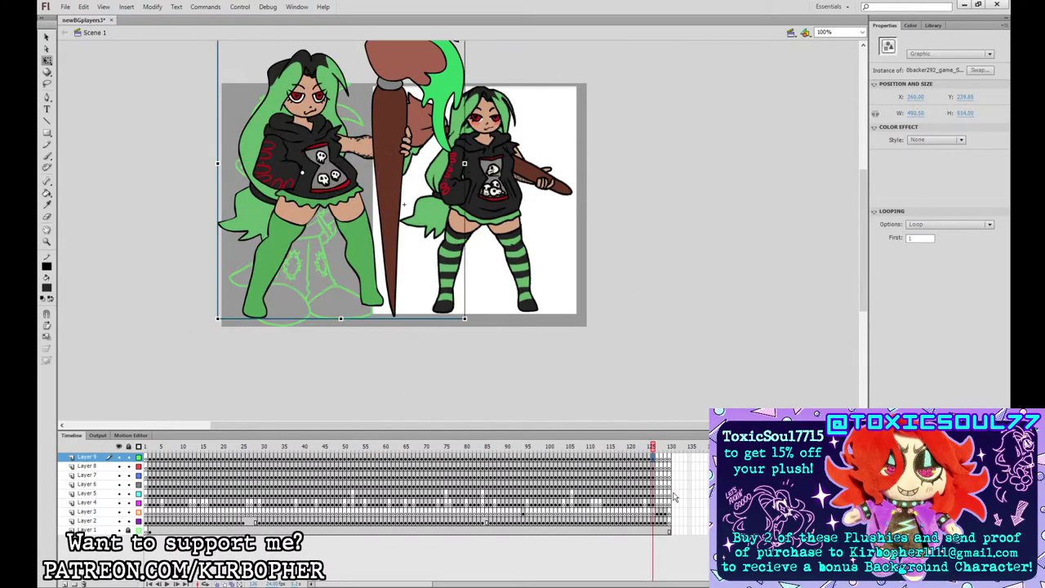
- Ink the fringe and outer hair strands in black over the orange head sketch on Layer 6 at frame 127
left_click(660, 502)
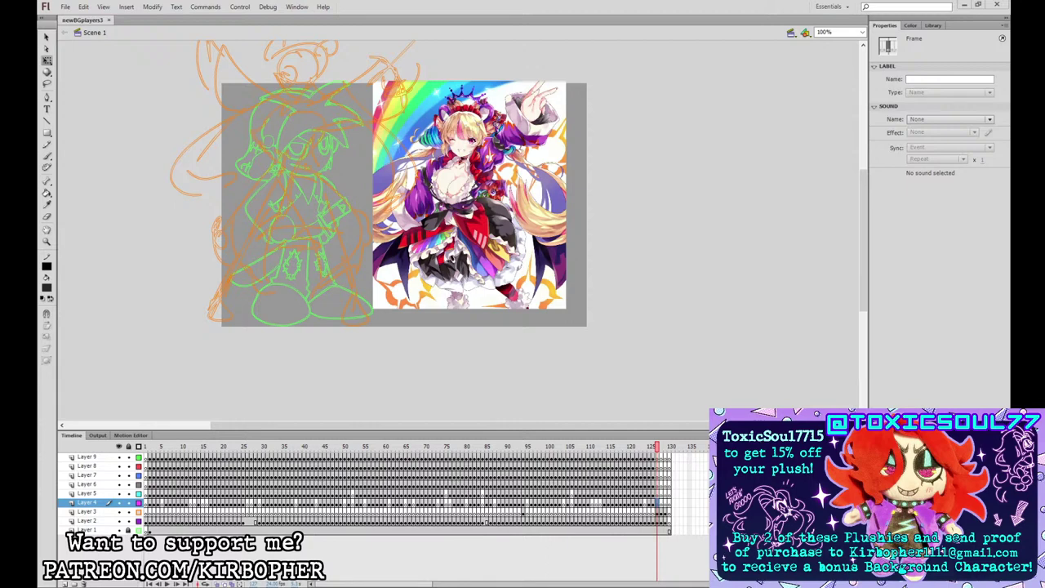
left_click_drag(656, 447, 654, 447)
left_click(658, 467)
left_click_drag(645, 231, 695, 331)
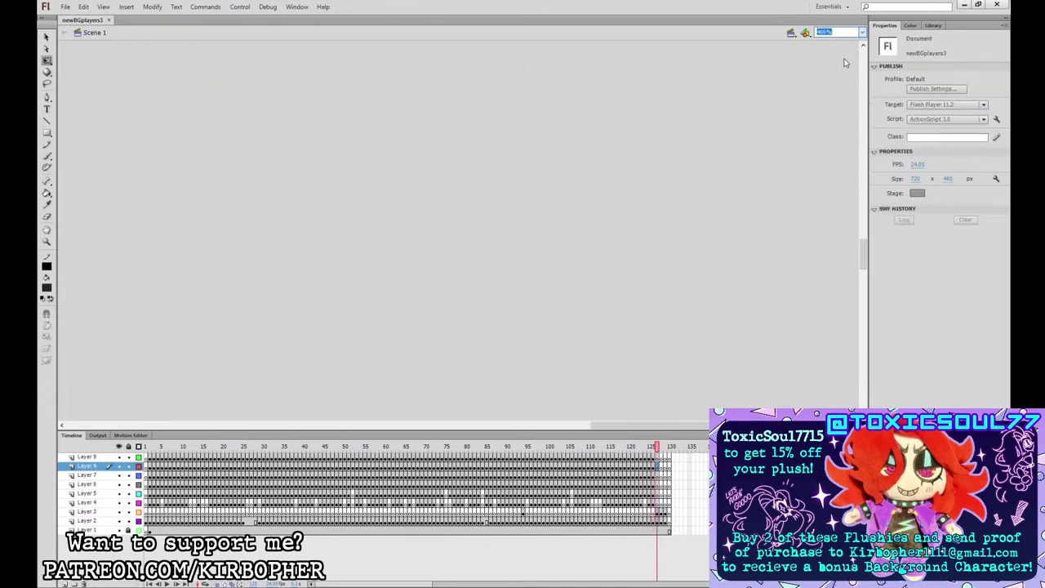
key("ctrl+1")
mouse_move(648, 154)
left_mouse_down()
mouse_move(799, 261)
mouse_move(804, 322)
left_mouse_up()
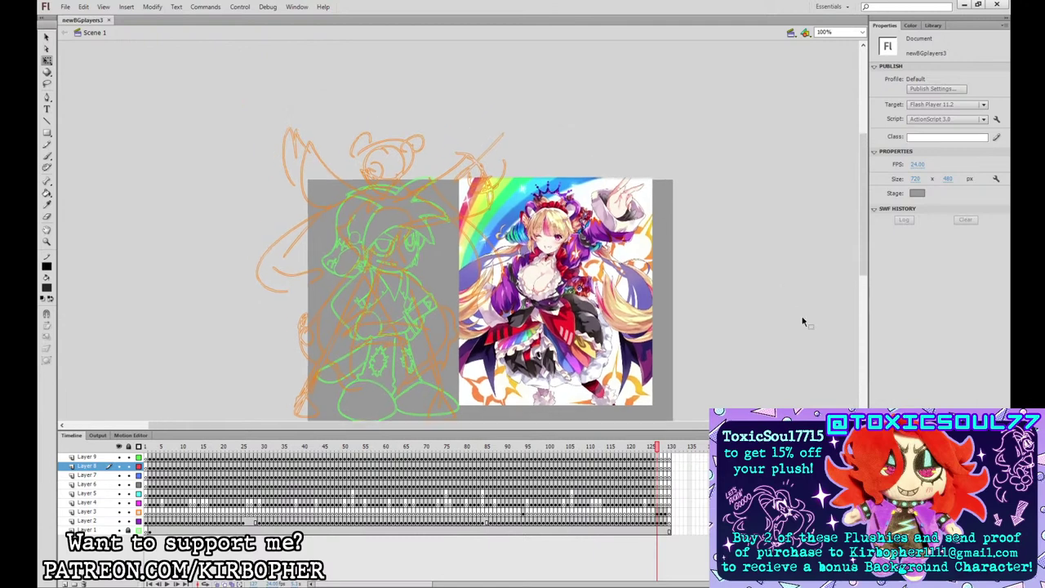
key("ctrl+equal")
left_click_drag(737, 255, 831, 294)
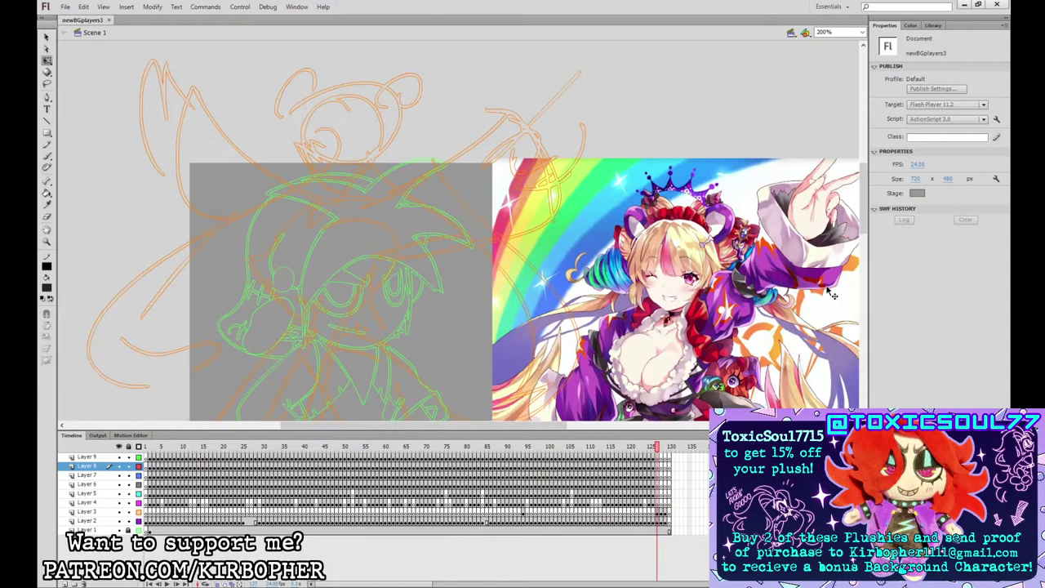
key("b")
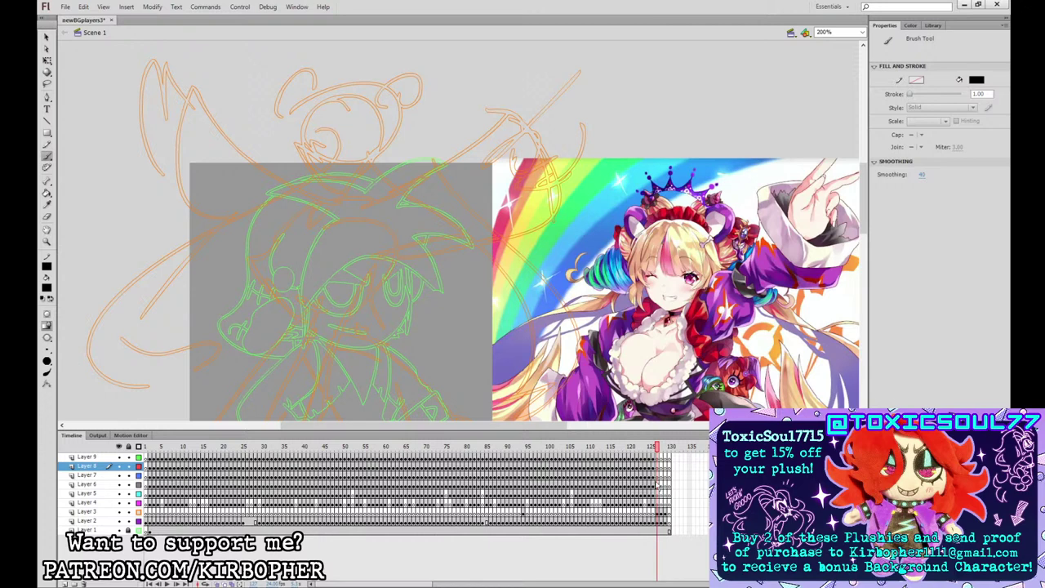
left_click(664, 484)
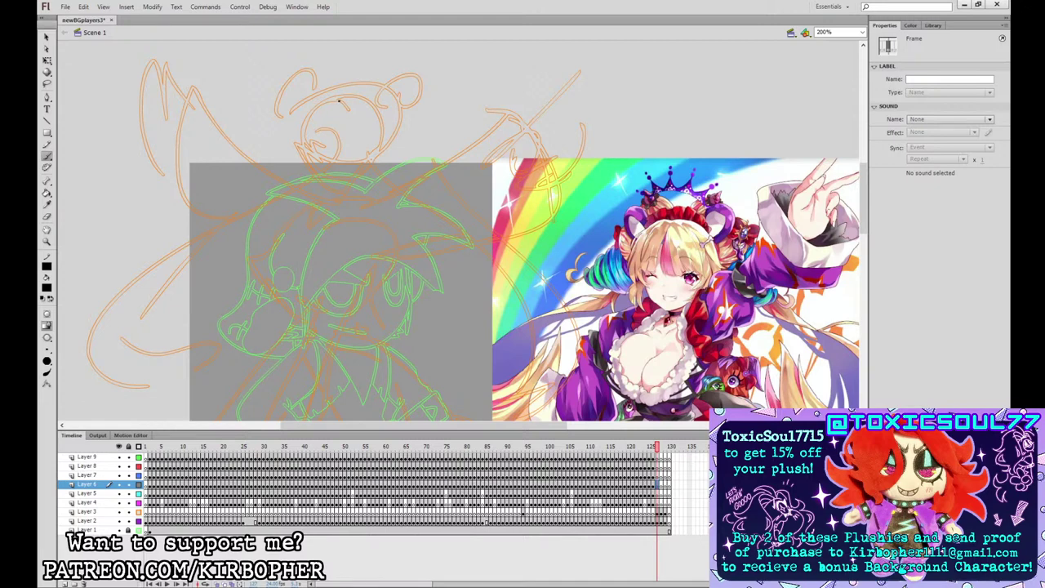
mouse_move(338, 96)
left_mouse_down()
mouse_move(328, 124)
mouse_move(344, 143)
mouse_move(339, 95)
left_mouse_up()
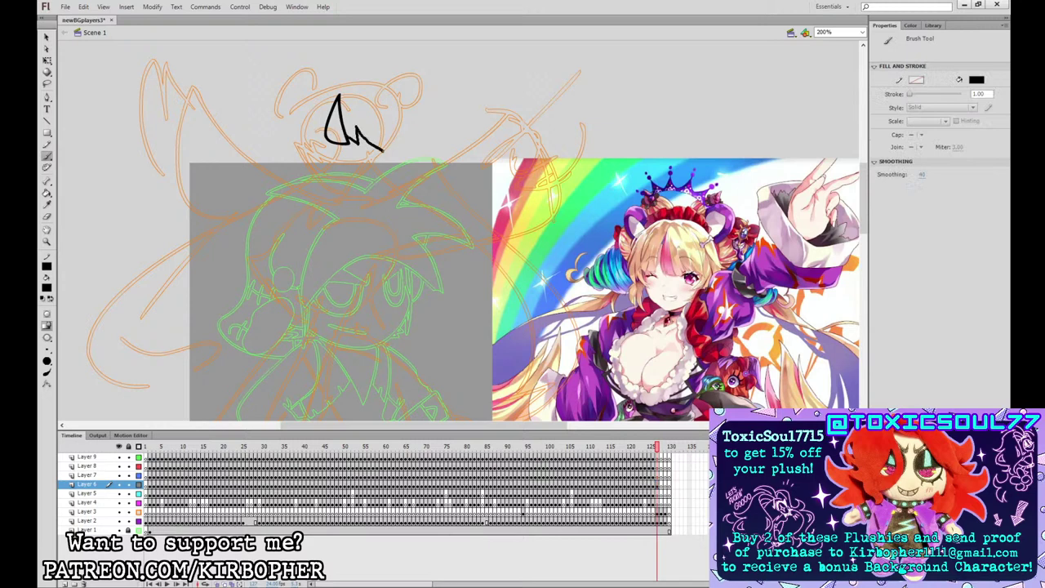
mouse_move(383, 150)
left_mouse_down()
mouse_move(381, 116)
mouse_move(344, 80)
mouse_move(297, 95)
mouse_move(286, 152)
left_mouse_up()
left_click_drag(290, 152, 317, 121)
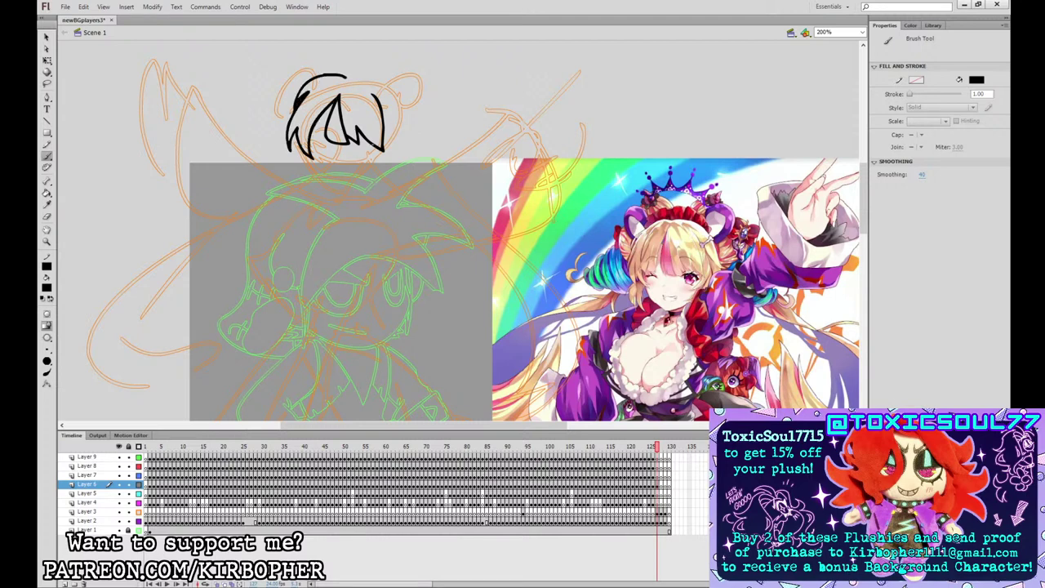
- Ink the side locks, jawline and open mouth below the fringe in black, undoing and redrawing stray strokes
mouse_move(372, 147)
left_mouse_down()
mouse_move(352, 194)
mouse_move(383, 156)
mouse_move(351, 192)
mouse_move(385, 169)
mouse_move(384, 151)
left_mouse_up()
key("ctrl+z")
key("ctrl+z")
mouse_move(294, 146)
left_mouse_down()
mouse_move(310, 190)
mouse_move(353, 192)
left_mouse_up()
key("ctrl+z")
key("ctrl+z")
key("ctrl+z")
left_click_drag(295, 145, 316, 193)
key("ctrl+z")
mouse_move(294, 145)
left_mouse_down()
mouse_move(315, 191)
mouse_move(352, 192)
mouse_move(329, 170)
left_mouse_up()
key("ctrl+z")
mouse_move(327, 168)
left_mouse_down()
mouse_move(340, 168)
mouse_move(330, 178)
mouse_move(328, 168)
mouse_move(342, 183)
left_mouse_up()
key("ctrl+z")
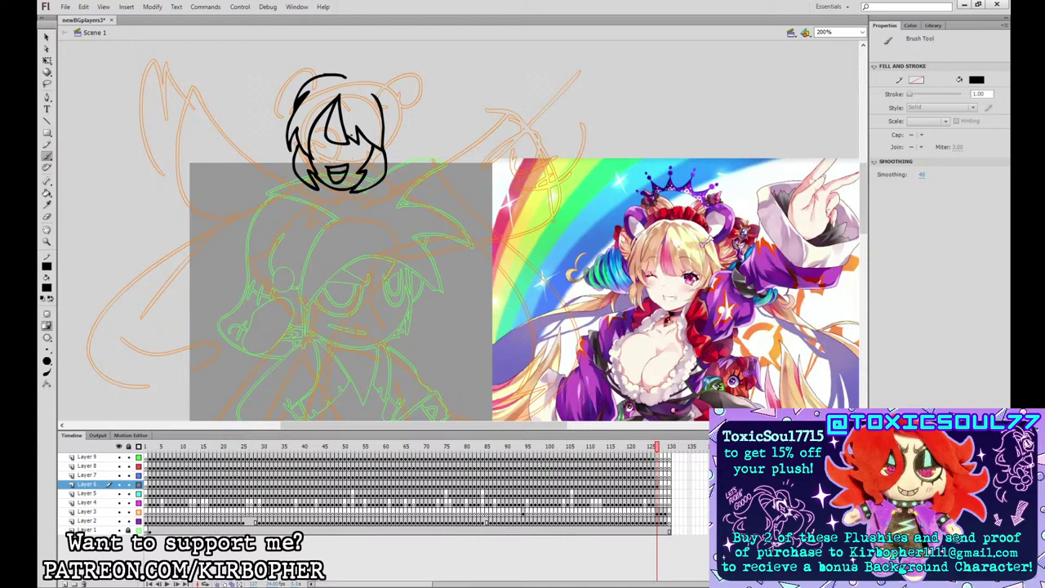
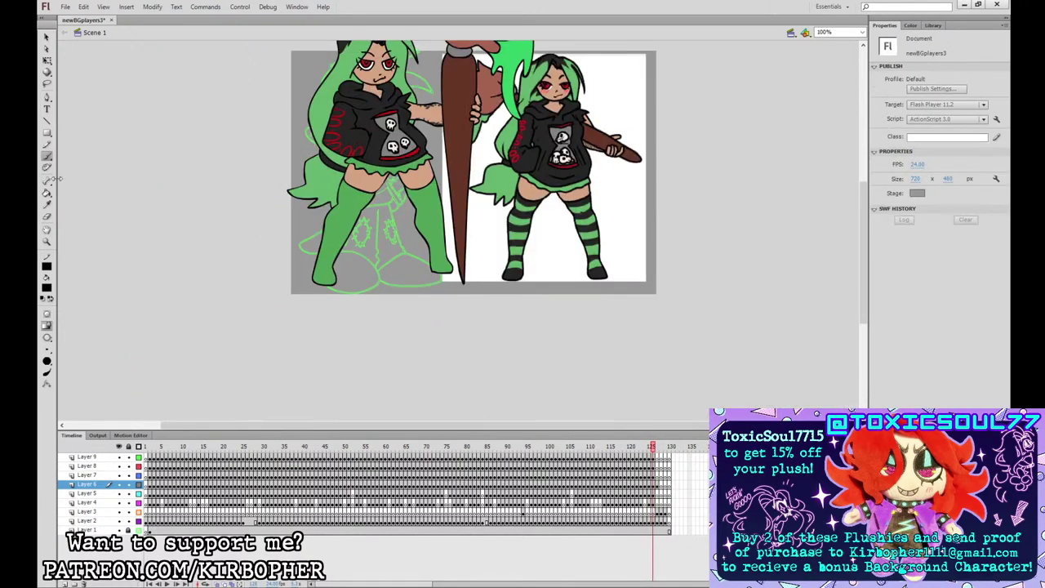
- Open the legs symbol of the green-haired sprite and brush dark grey over both feet within the green fill
left_click(46, 196)
left_click(46, 60)
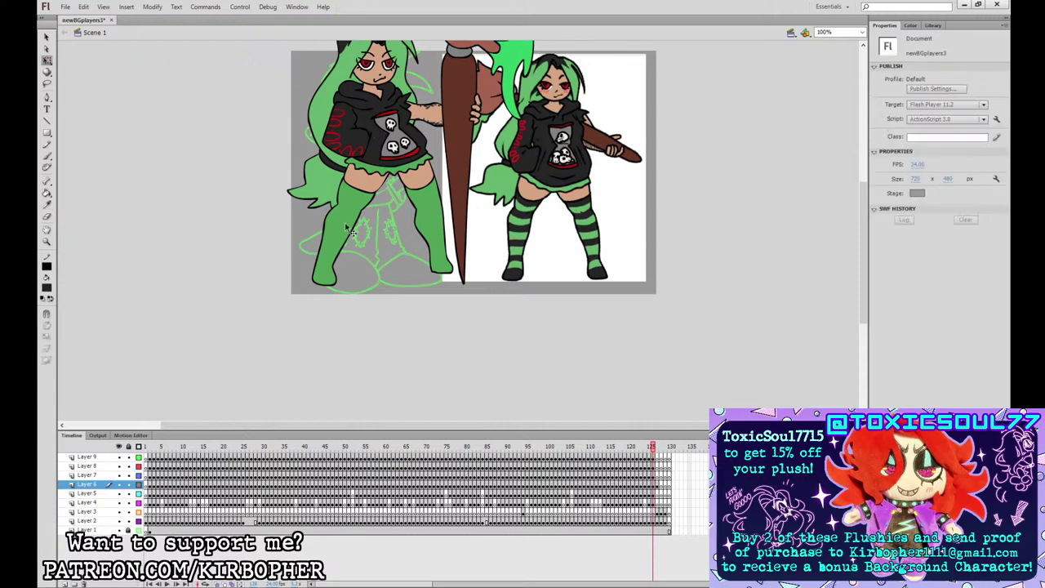
left_click(345, 224)
double_click(428, 218)
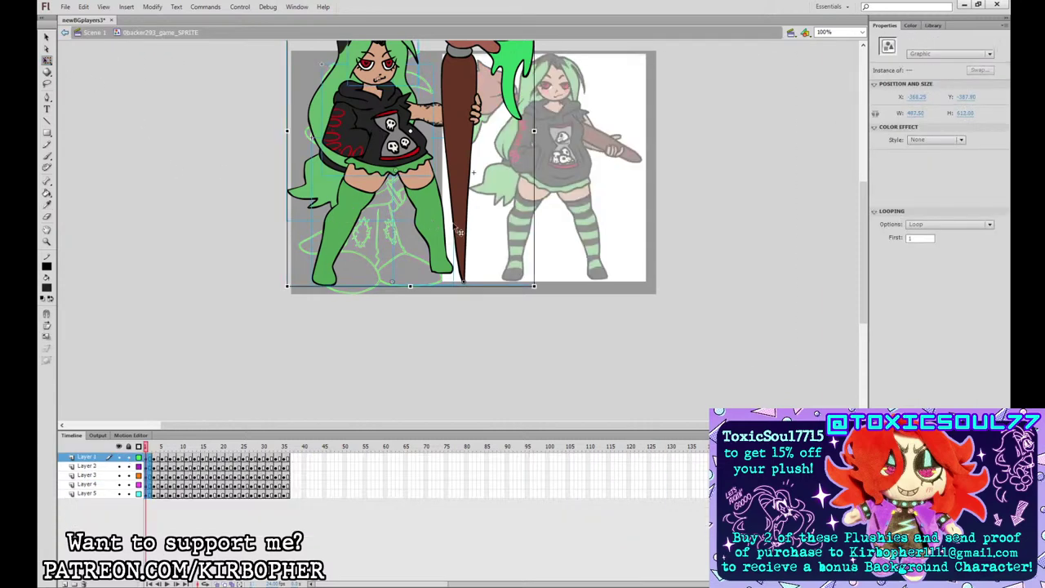
double_click(444, 232)
left_click(445, 234)
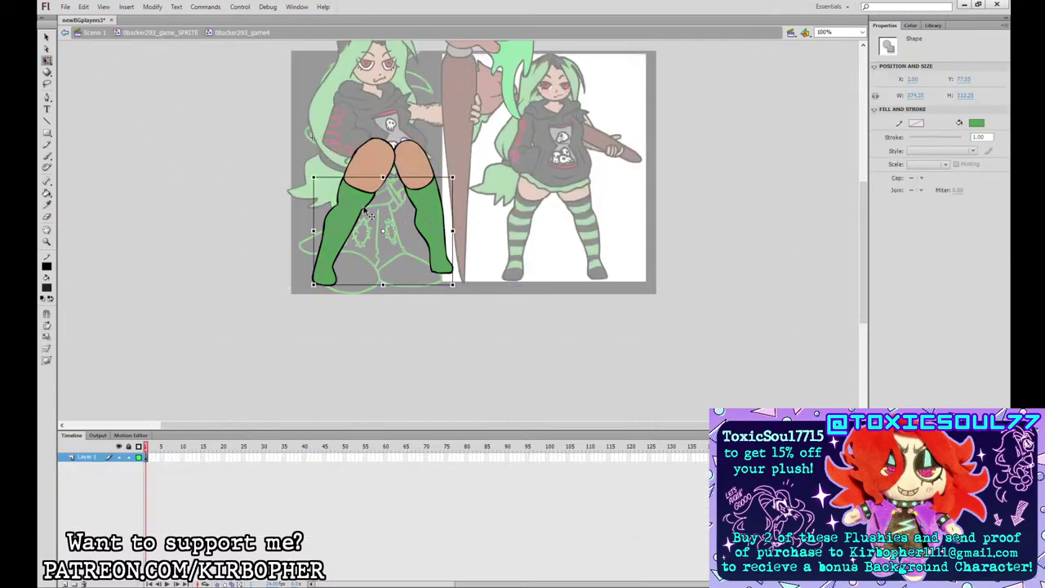
left_click(46, 155)
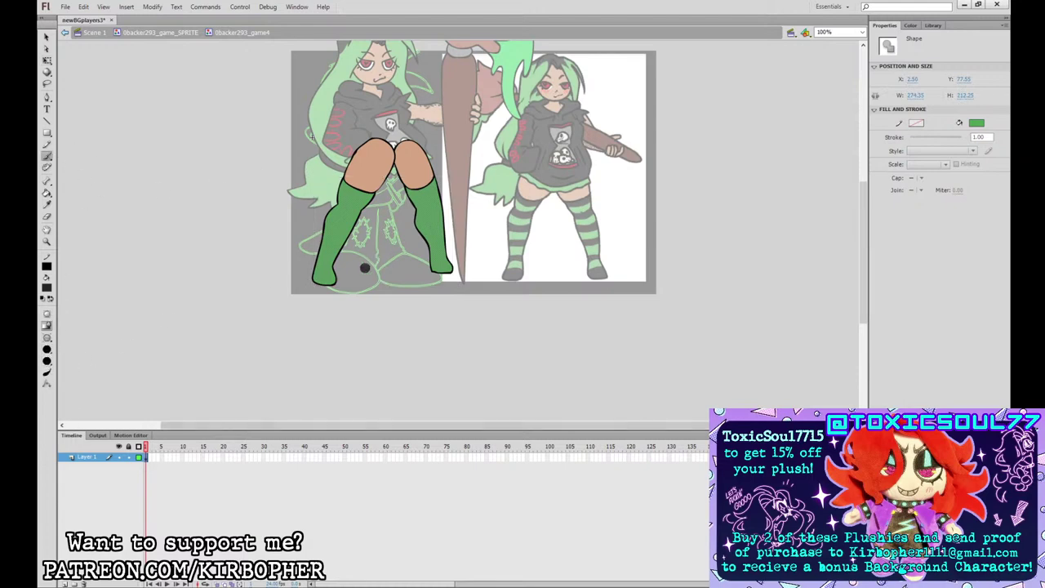
left_click_drag(344, 277, 324, 281)
left_click_drag(460, 271, 441, 270)
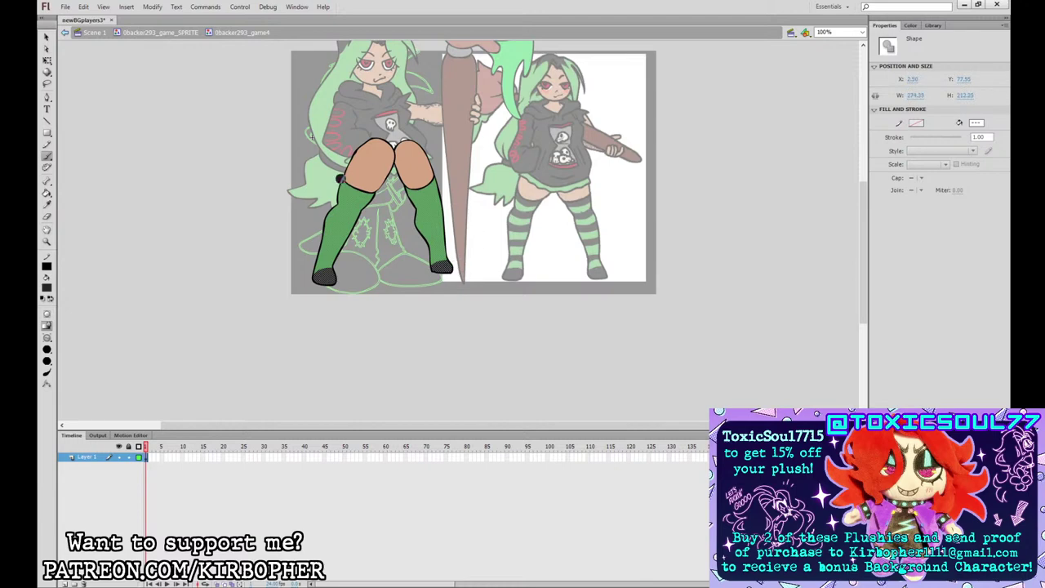
- Paint dark grey cuffs and horizontal stripes across both green stockings, following the reference character beside them
left_click_drag(338, 182, 371, 191)
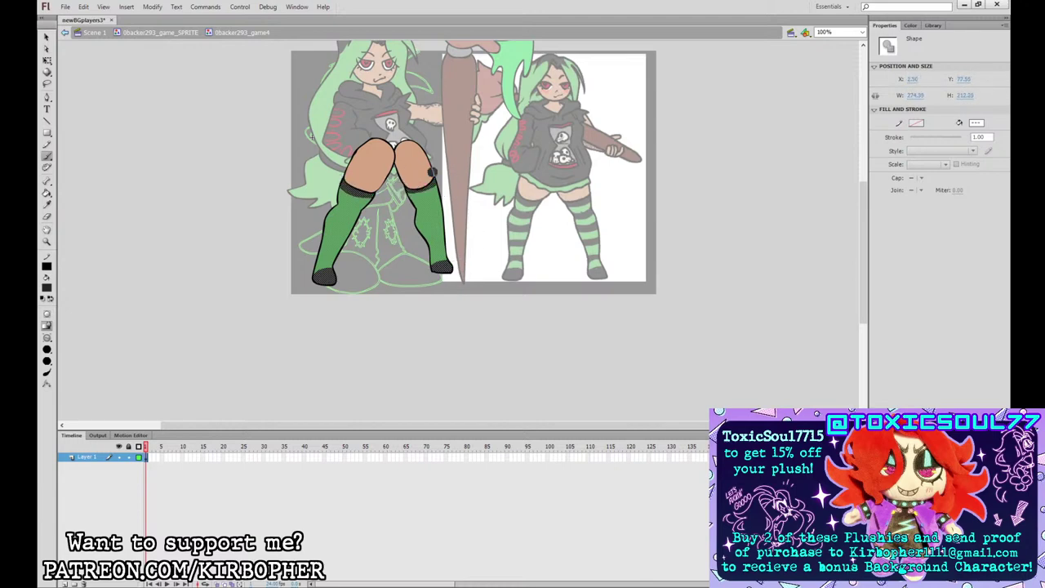
mouse_move(330, 193)
left_mouse_down()
mouse_move(384, 178)
mouse_move(439, 201)
left_mouse_up()
key("ctrl+z")
key("ctrl+z")
mouse_move(331, 197)
left_mouse_down()
mouse_move(441, 188)
mouse_move(408, 204)
mouse_move(441, 206)
left_mouse_up()
mouse_move(325, 219)
left_mouse_down()
mouse_move(439, 225)
mouse_move(451, 246)
mouse_move(456, 223)
mouse_move(435, 252)
mouse_move(460, 243)
left_mouse_up()
key("ctrl+z")
key("ctrl+z")
key("ctrl+z")
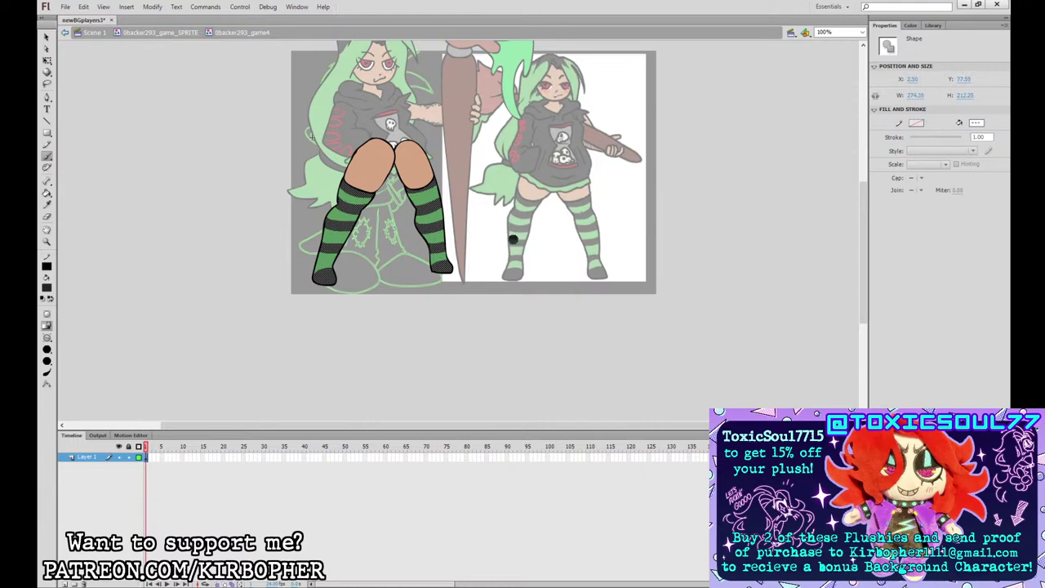
- Deselect the striped stockings, check them once more inside the legs symbol, and return to Scene 1
key("q")
left_click(132, 51)
left_click(96, 33)
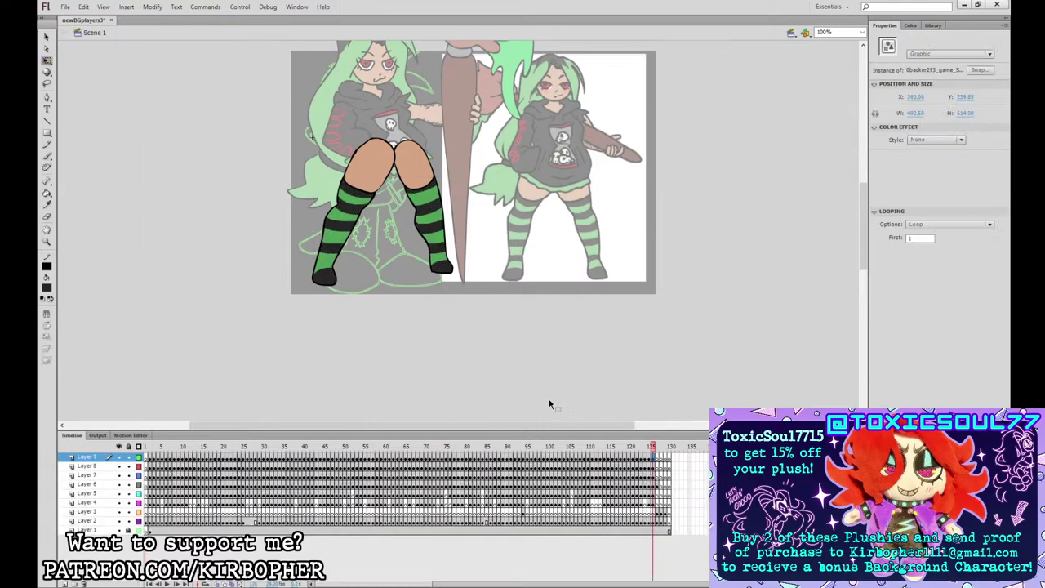
double_click(433, 218)
double_click(436, 219)
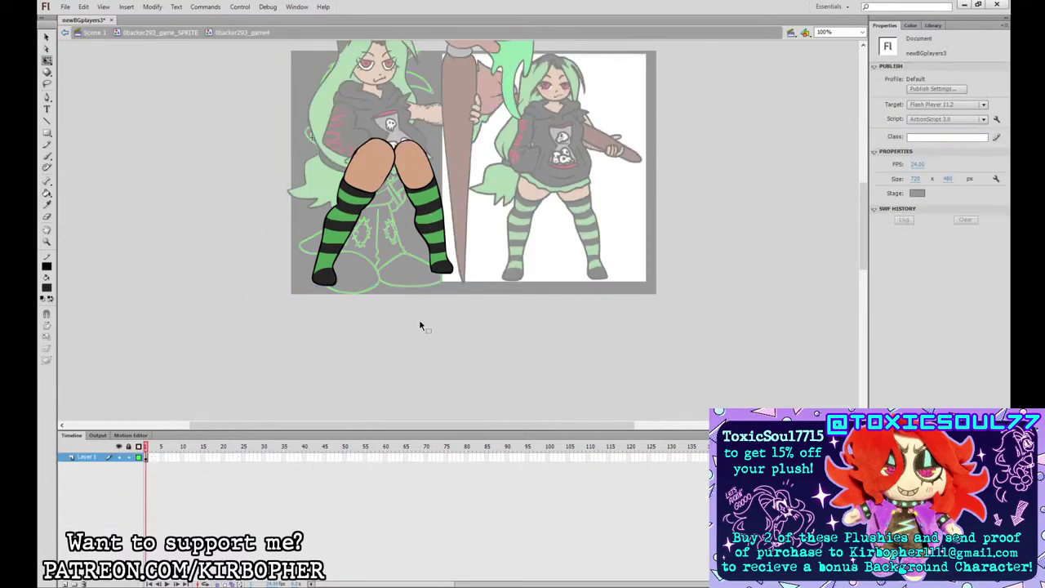
left_click(412, 199)
left_click(97, 33)
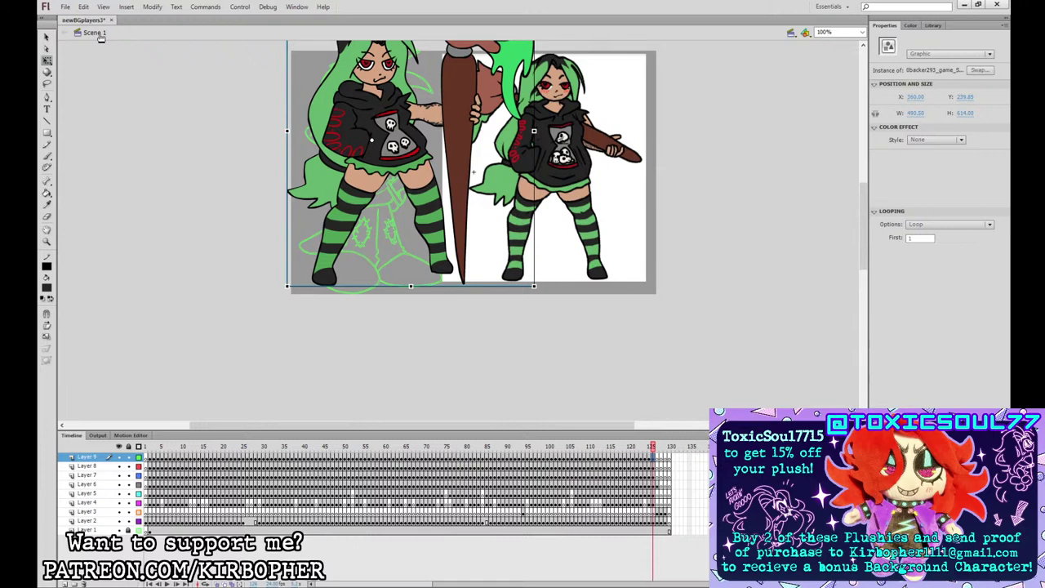
- Go back to frame 127 and erase part of the inked hair strand on Layer 6 where the hair clip goes
left_click(657, 475)
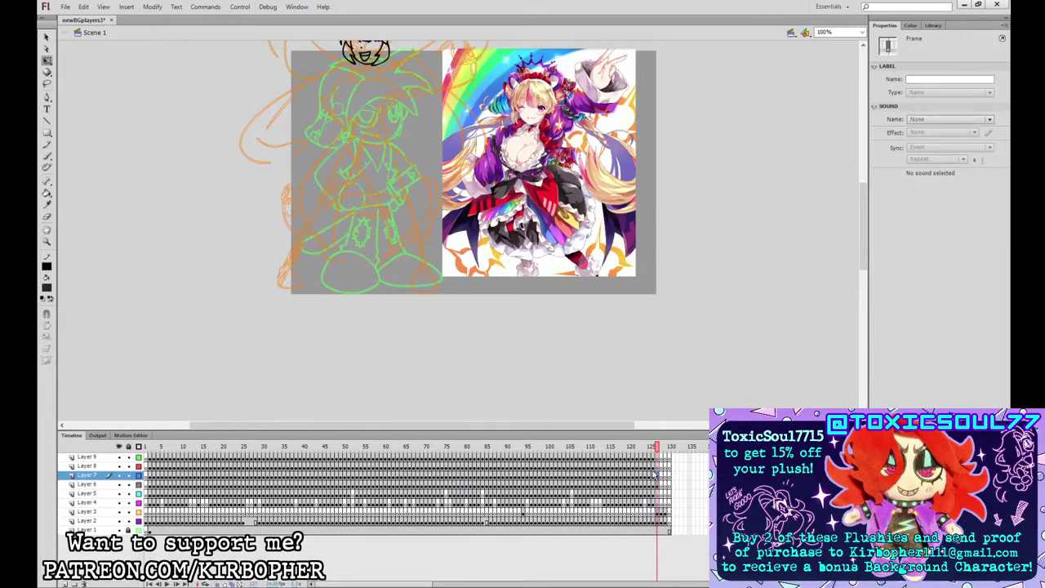
left_click(565, 301)
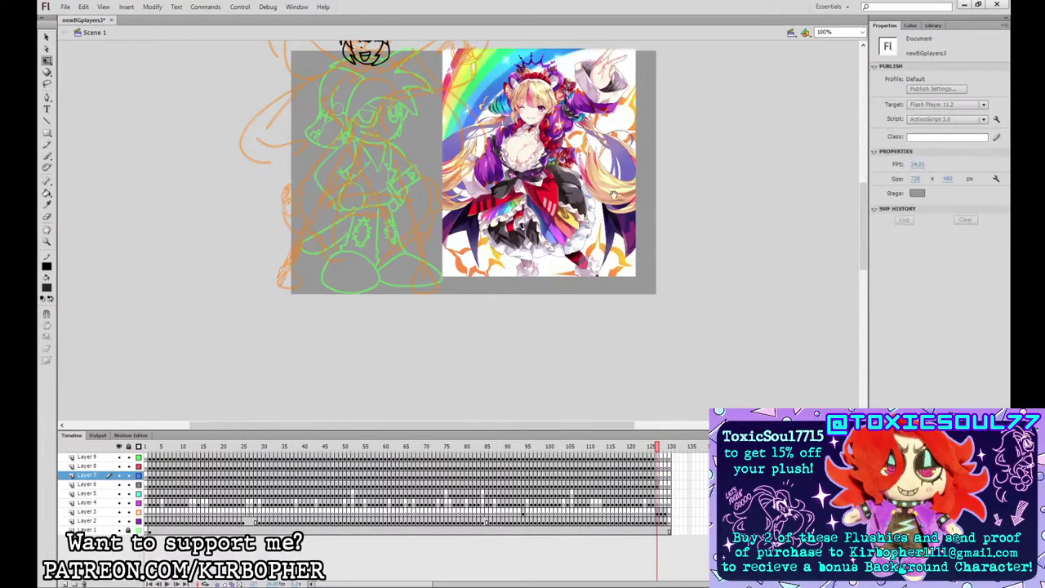
left_click_drag(650, 213, 670, 416)
key("ctrl+equal")
left_click_drag(726, 299, 748, 195)
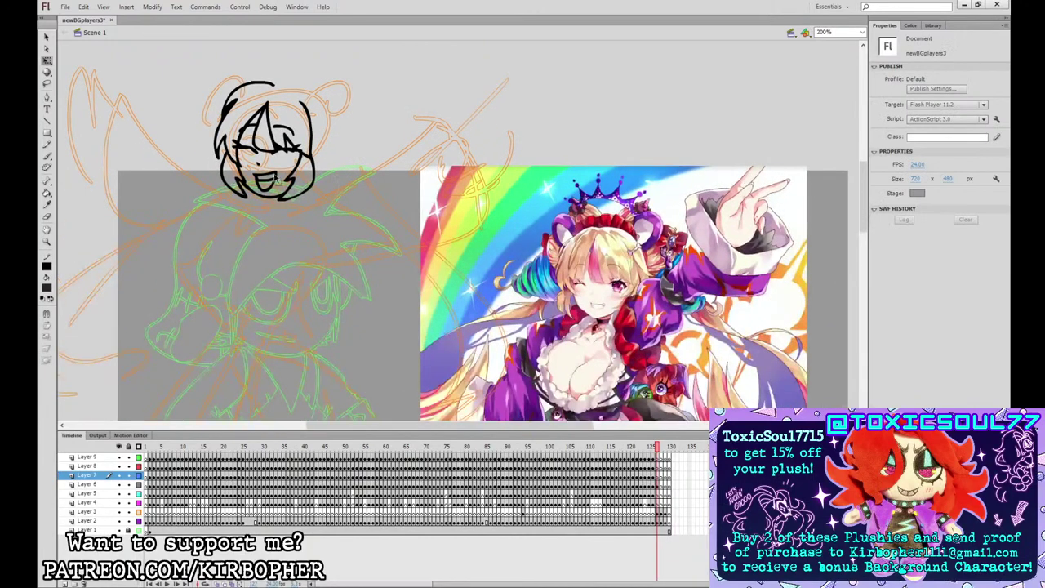
left_click(47, 156)
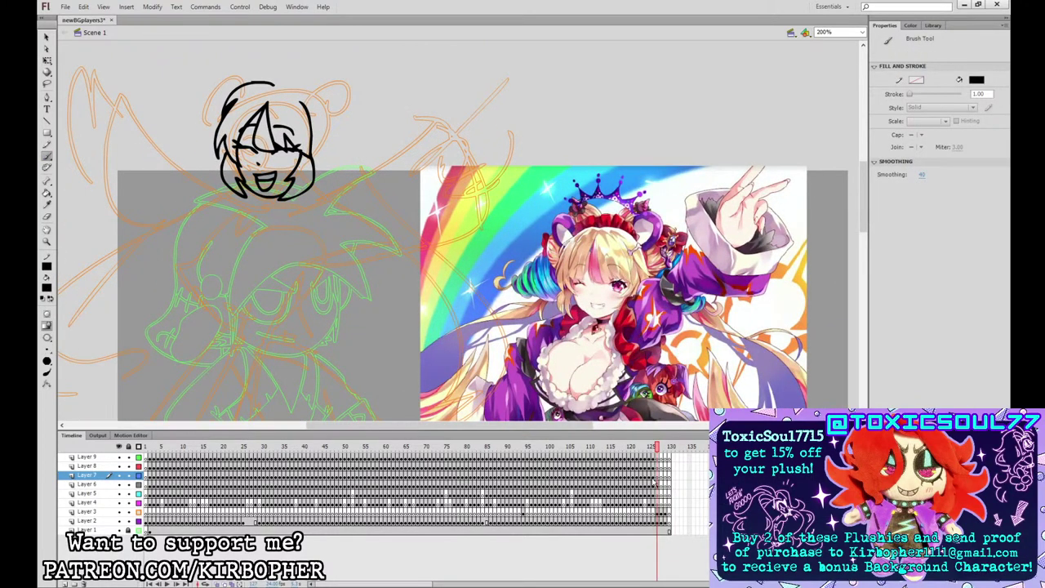
left_click(658, 484)
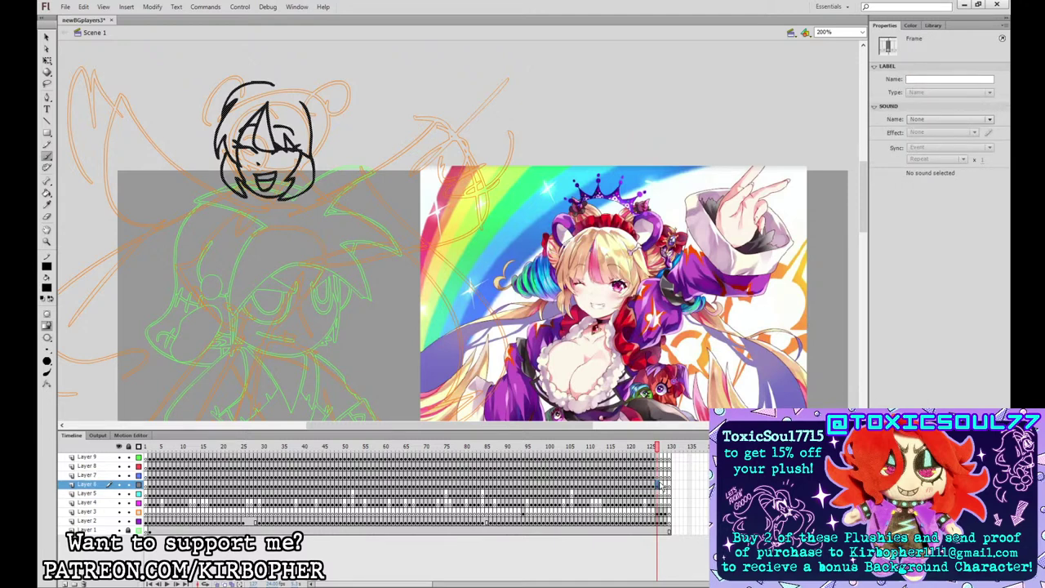
left_click(47, 217)
left_click(310, 116)
- Ink a bone-shaped hair clip, the crown of the hair and a side tuft in black, undoing stray strokes
left_click(47, 156)
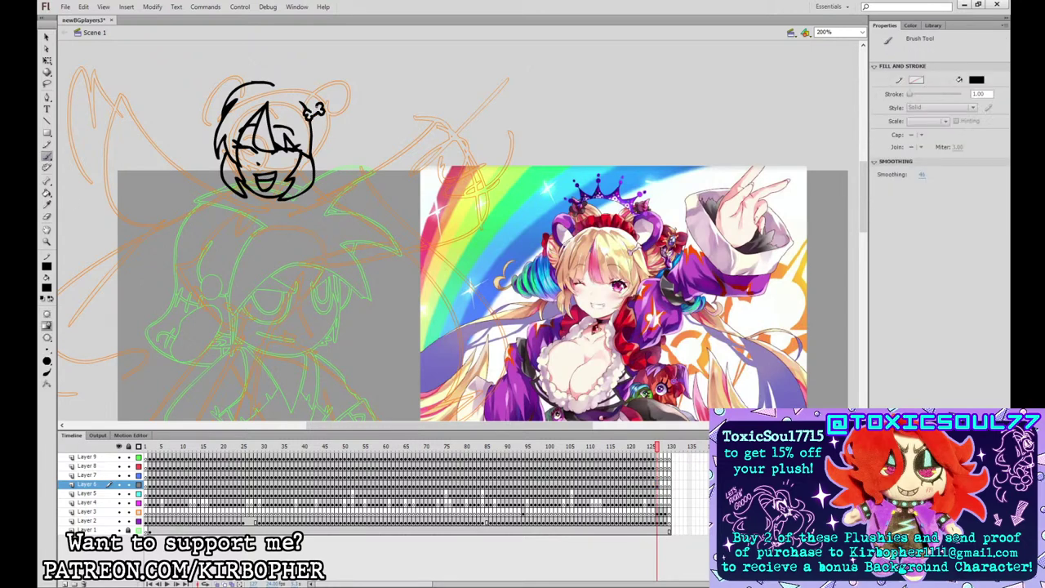
mouse_move(307, 114)
left_mouse_down()
mouse_move(321, 104)
mouse_move(283, 87)
mouse_move(312, 84)
mouse_move(347, 153)
mouse_move(327, 116)
mouse_move(327, 145)
mouse_move(324, 114)
left_mouse_up()
key("ctrl+z")
key("ctrl+z")
key("ctrl+z")
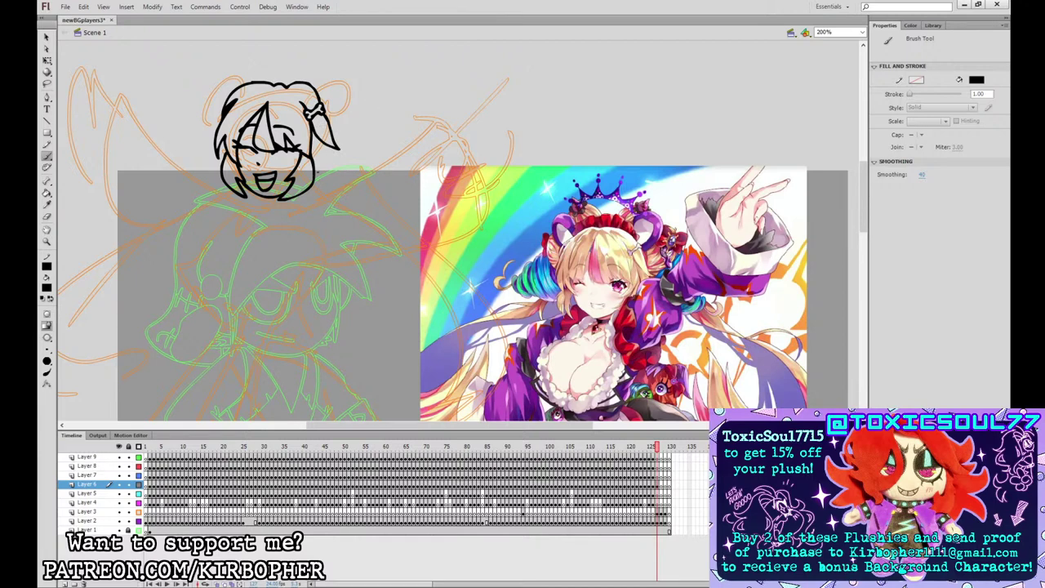
- Ink two round bear ears with inner rims and a scalloped headband between them in black, undoing stray strokes
mouse_move(320, 171)
left_mouse_down()
mouse_move(353, 115)
mouse_move(344, 80)
mouse_move(317, 92)
left_mouse_up()
key("ctrl+z")
mouse_move(249, 78)
left_mouse_down()
mouse_move(221, 74)
mouse_move(220, 114)
left_mouse_up()
key("ctrl+z")
mouse_move(245, 80)
left_mouse_down()
mouse_move(219, 111)
mouse_move(226, 101)
left_mouse_up()
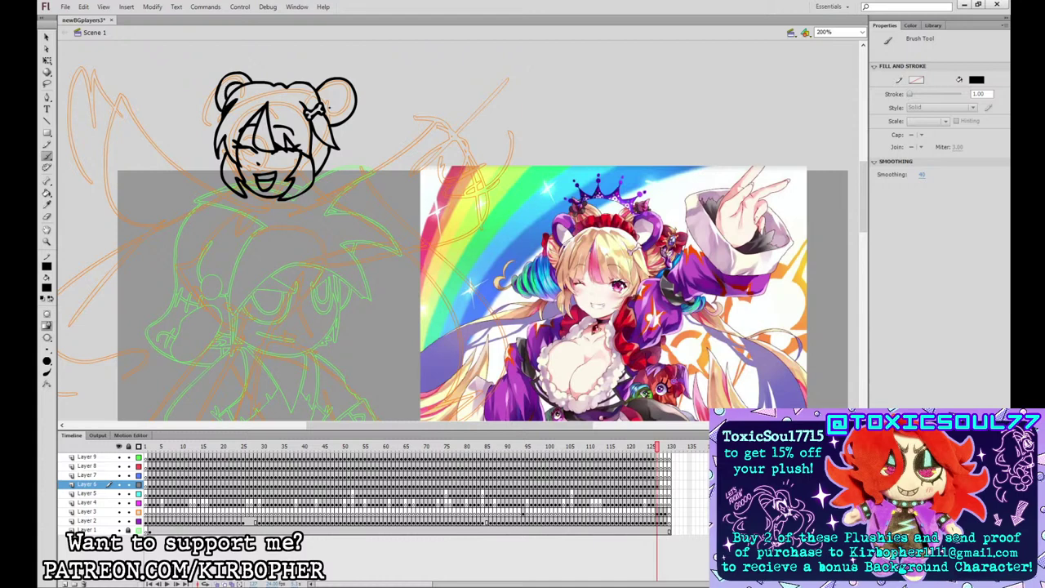
left_click_drag(334, 118, 319, 97)
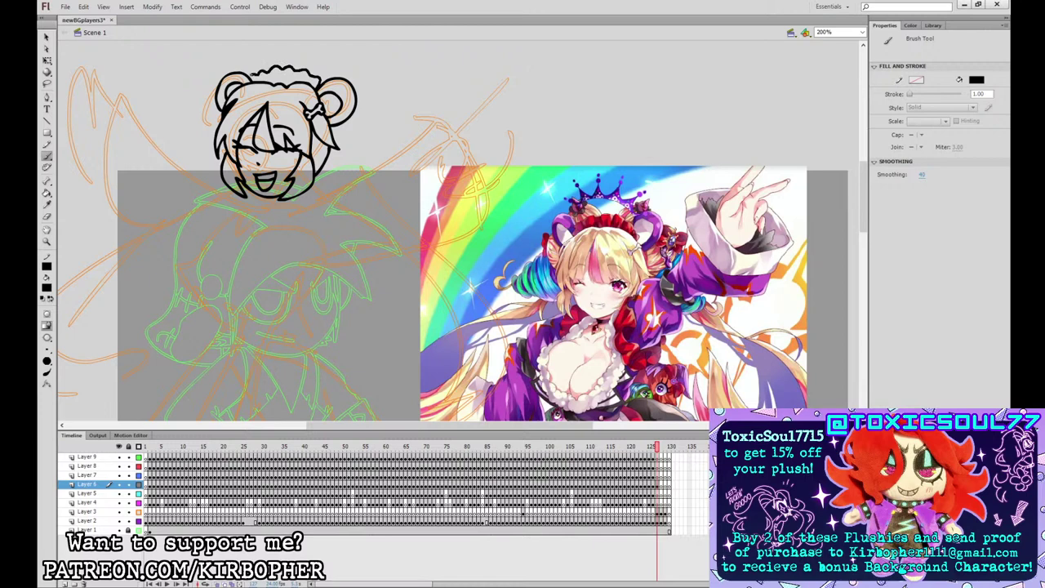
left_click_drag(319, 84, 319, 87)
- Ink a curved, spiked crown above the headband and add small dots over its points
left_click_drag(319, 130, 437, 273)
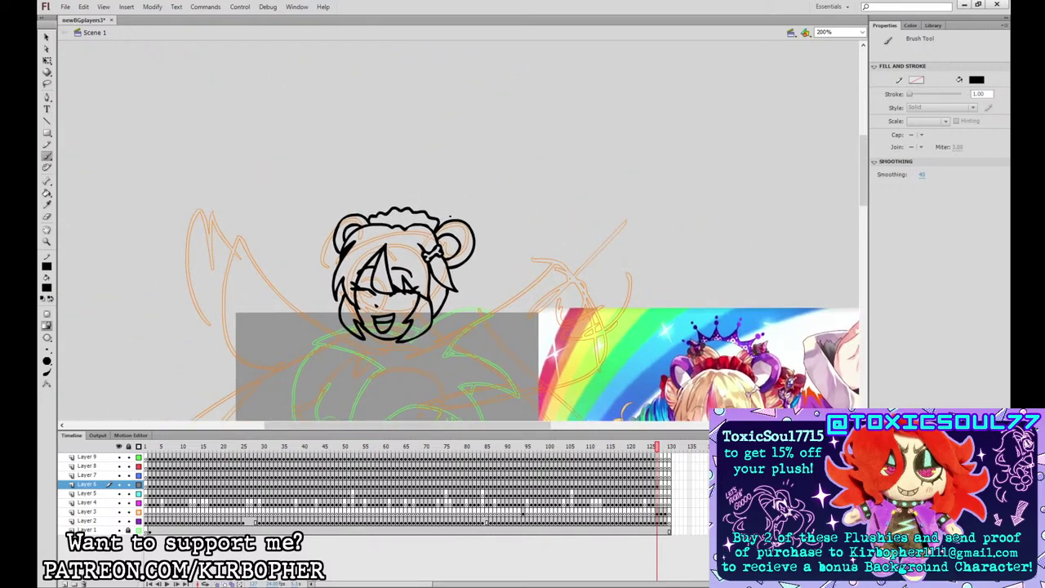
mouse_move(448, 219)
left_mouse_down()
mouse_move(448, 190)
mouse_move(440, 196)
mouse_move(425, 174)
mouse_move(412, 188)
mouse_move(392, 172)
mouse_move(383, 188)
mouse_move(360, 202)
left_mouse_up()
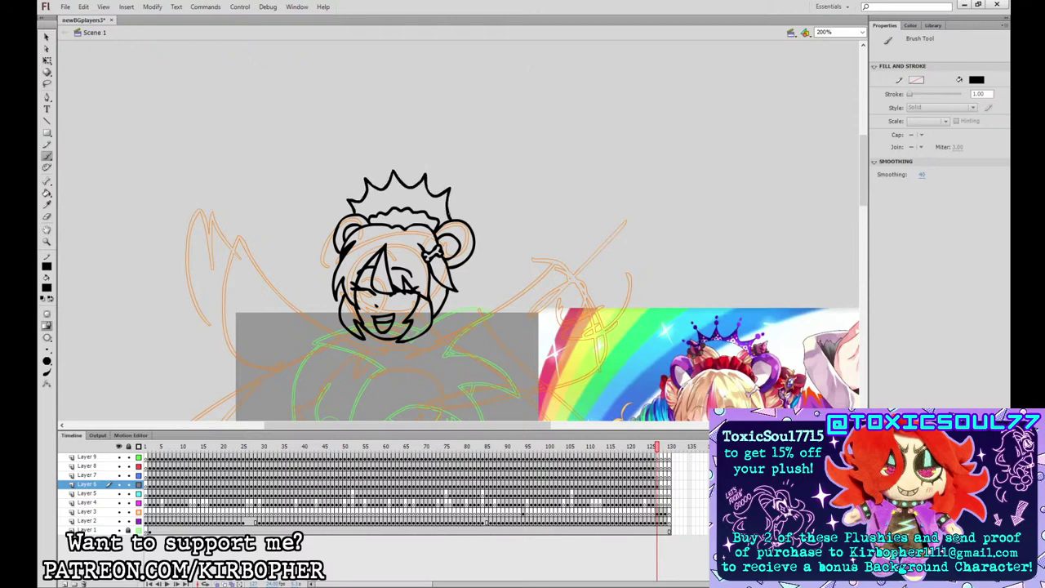
mouse_move(448, 217)
left_mouse_down()
mouse_move(424, 203)
mouse_move(356, 214)
left_mouse_up()
left_click_drag(490, 212, 473, 109)
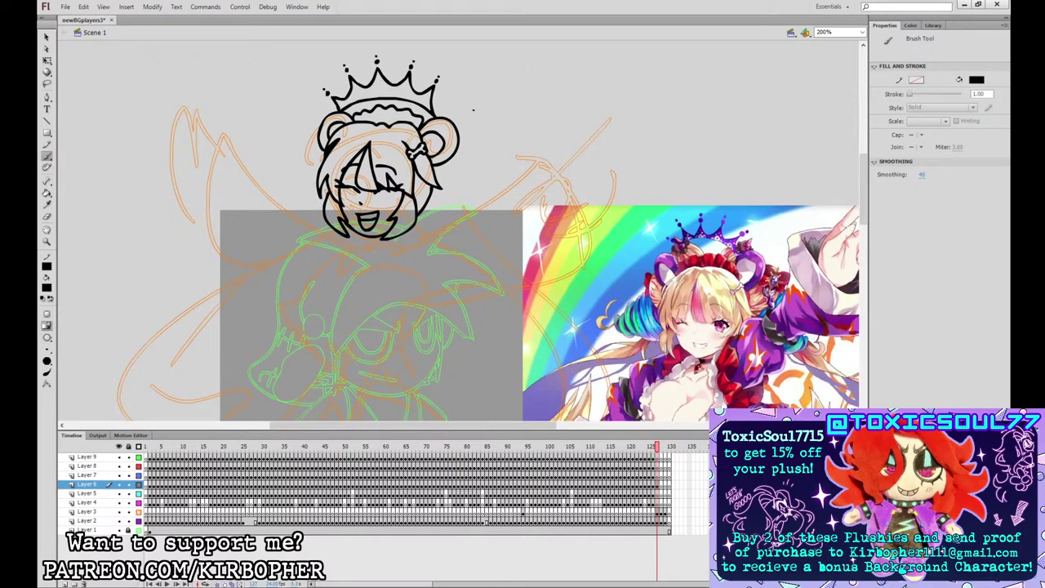
- Fill the crown with the bright purple sampled from the reference character's crown
left_click(46, 205)
left_click(723, 235)
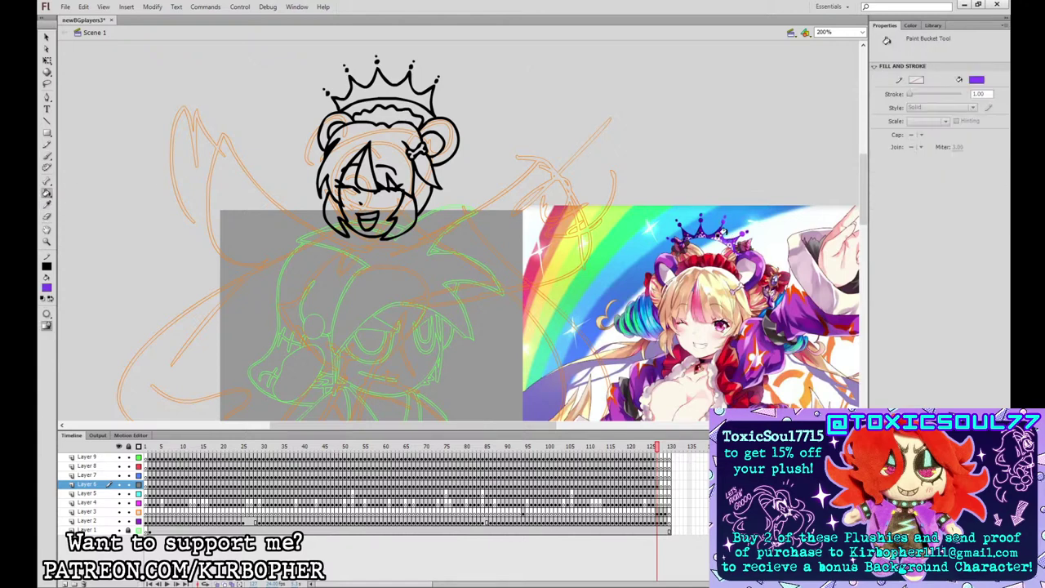
left_click(381, 103)
key("ctrl+z")
left_click(387, 93)
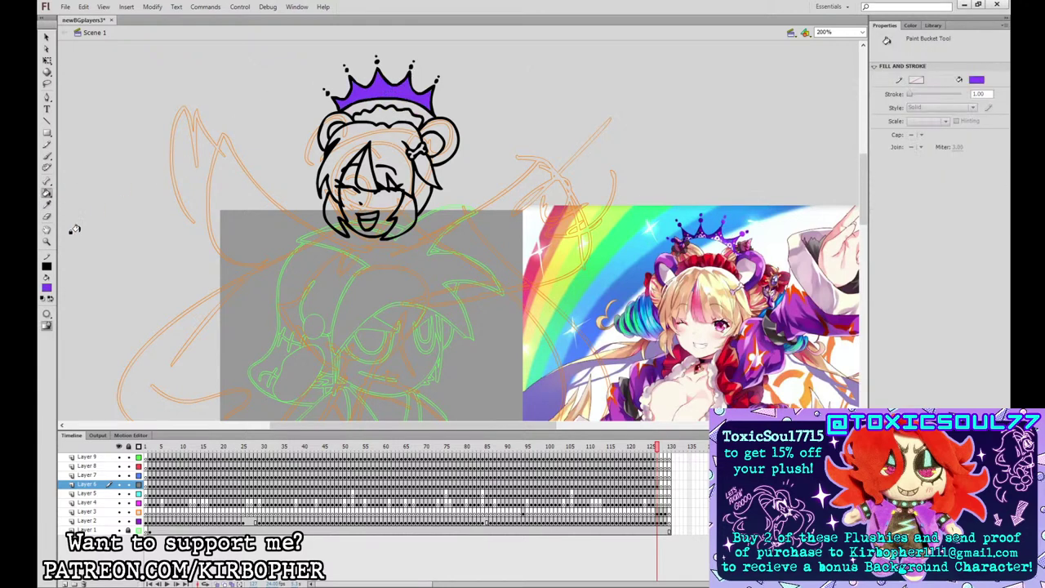
- Fill both bear ears' outer rims with purple and the frilled headband with red, sampling the colours from the reference
left_click(46, 205)
left_click(753, 259)
left_click(441, 135)
left_click(334, 122)
left_click(47, 205)
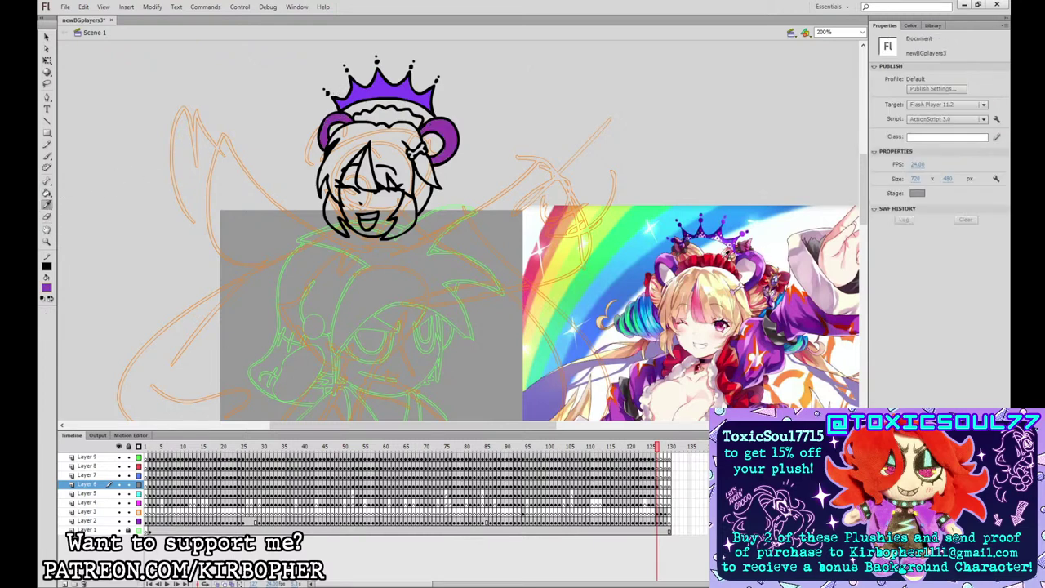
left_click(692, 236)
left_click(401, 115)
- Fill the central fringe strand with the reference's pink, undoing the fill that lands on the black outlines
left_click(47, 205)
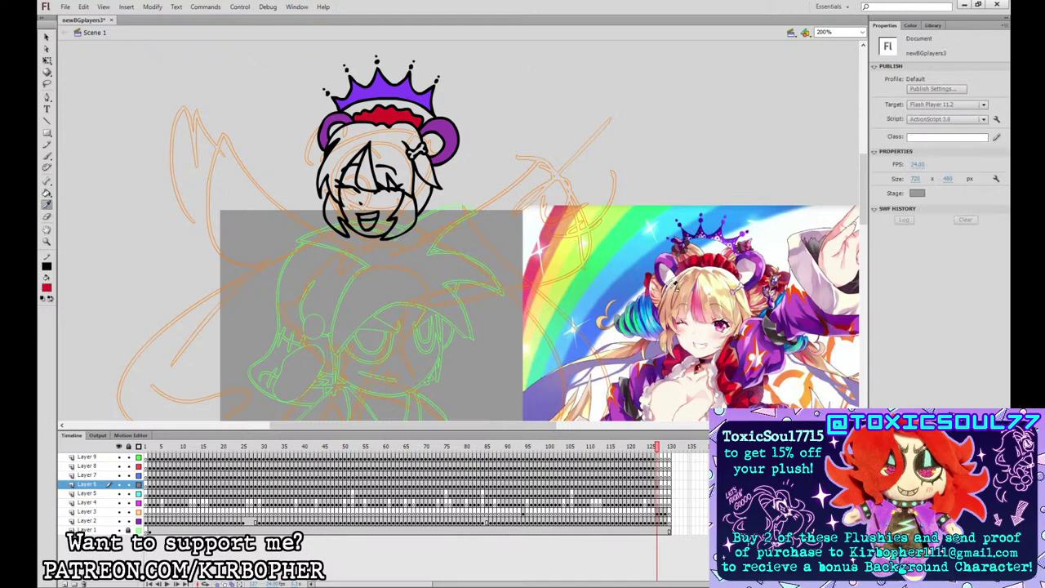
left_click(698, 302)
key("ctrl+z")
left_click(357, 170)
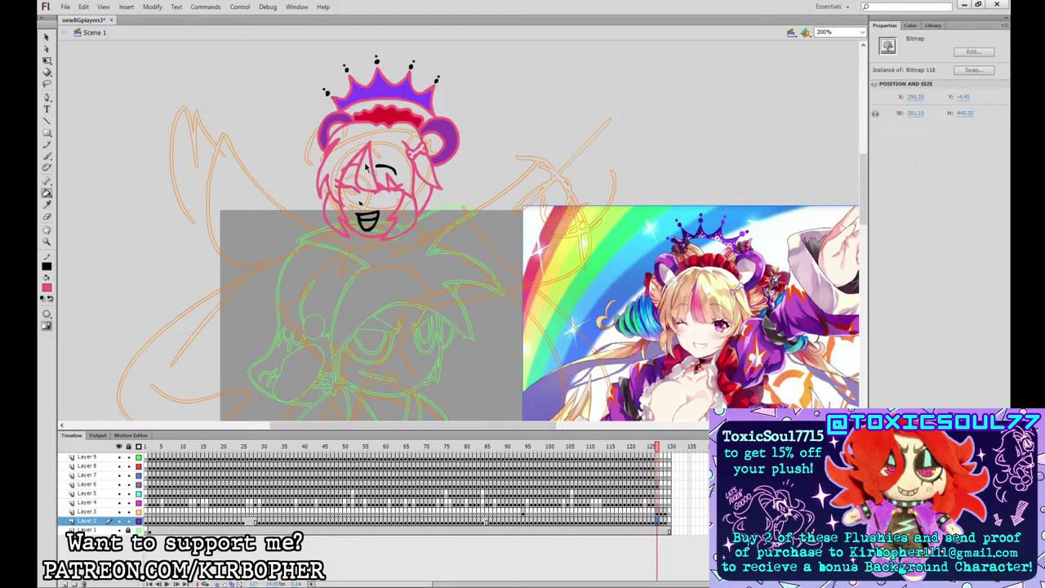
key("ctrl+z")
left_click(365, 168)
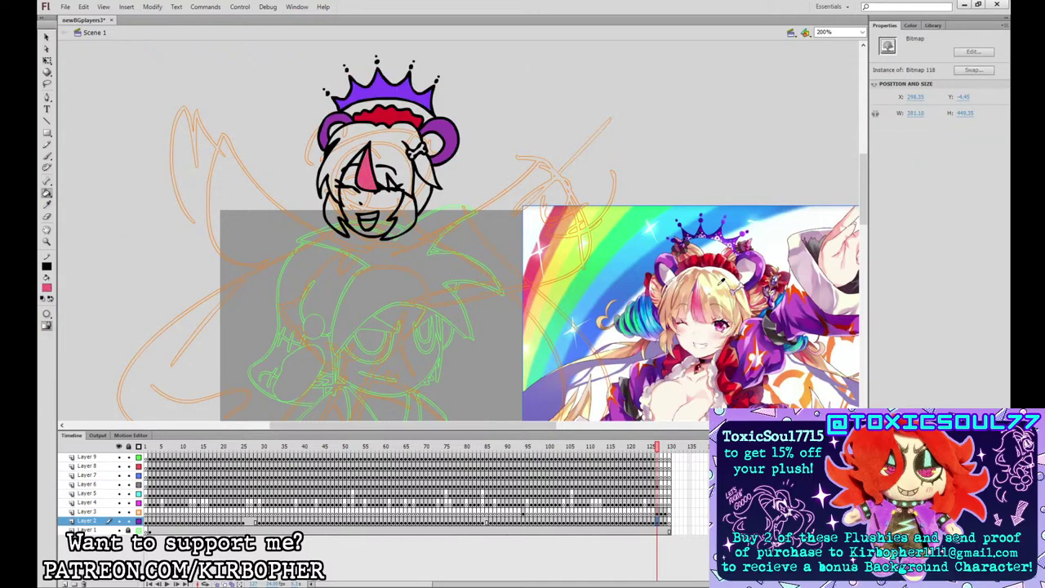
- Try filling the hair with a pale yellow sampled from the reference art
left_click(747, 254)
left_click(404, 167)
left_click(343, 195)
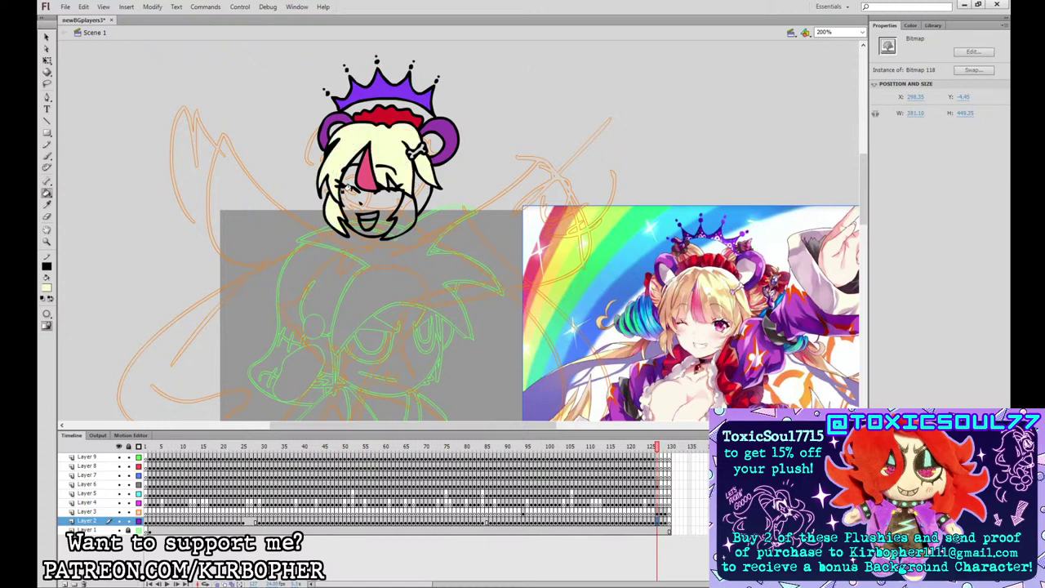
- Fill the fringe and side hair sections with a peach tone sampled from the reference character's hair
left_click(47, 204)
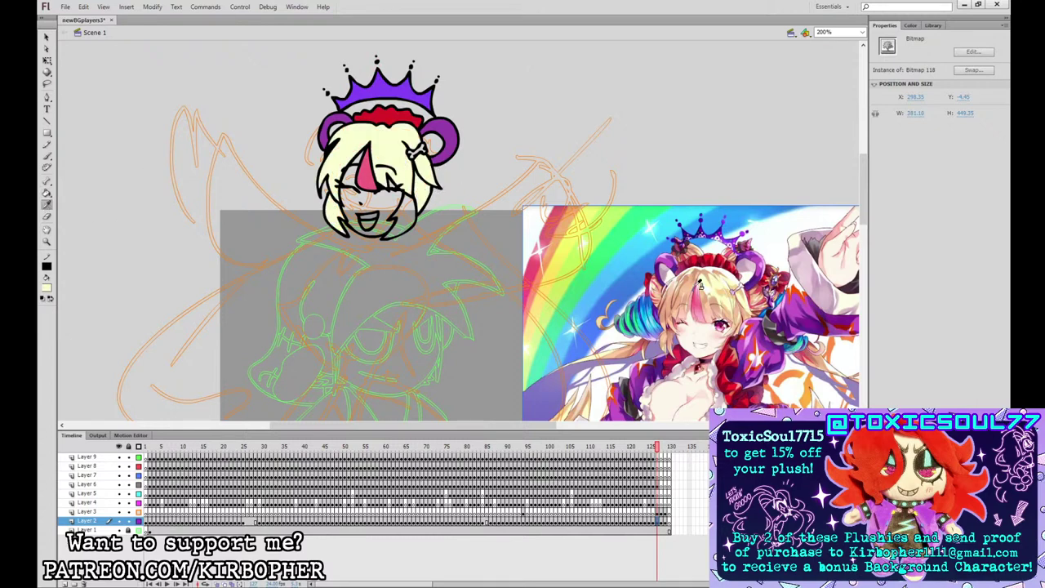
left_click(707, 287)
left_click(382, 144)
left_click(415, 178)
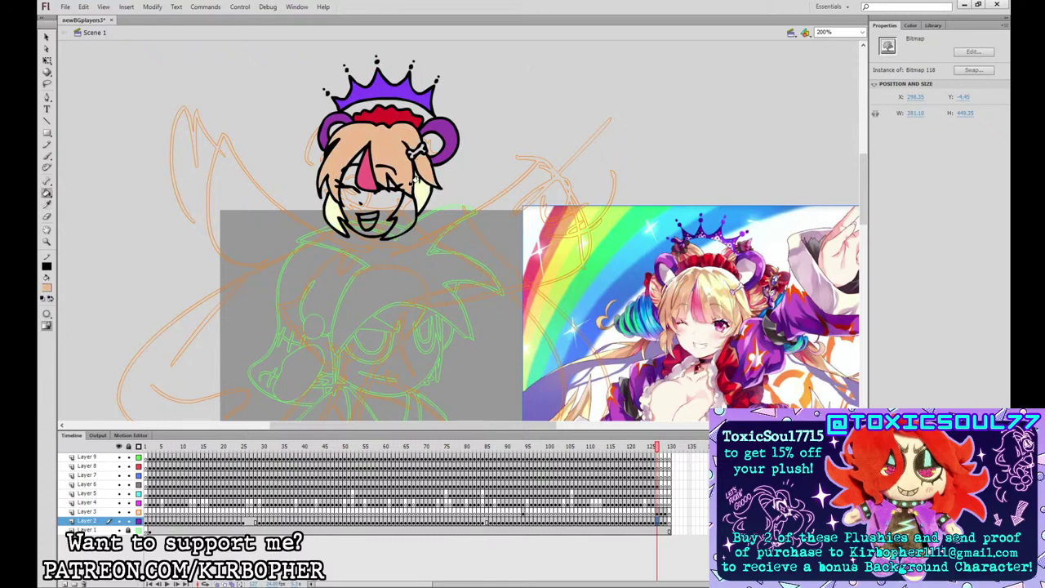
left_click(399, 206)
left_click(336, 209)
- Colour the face pale skin, the mouth white with a pink tongue, and the inner ears and bone clip in pale tones
left_click(46, 204)
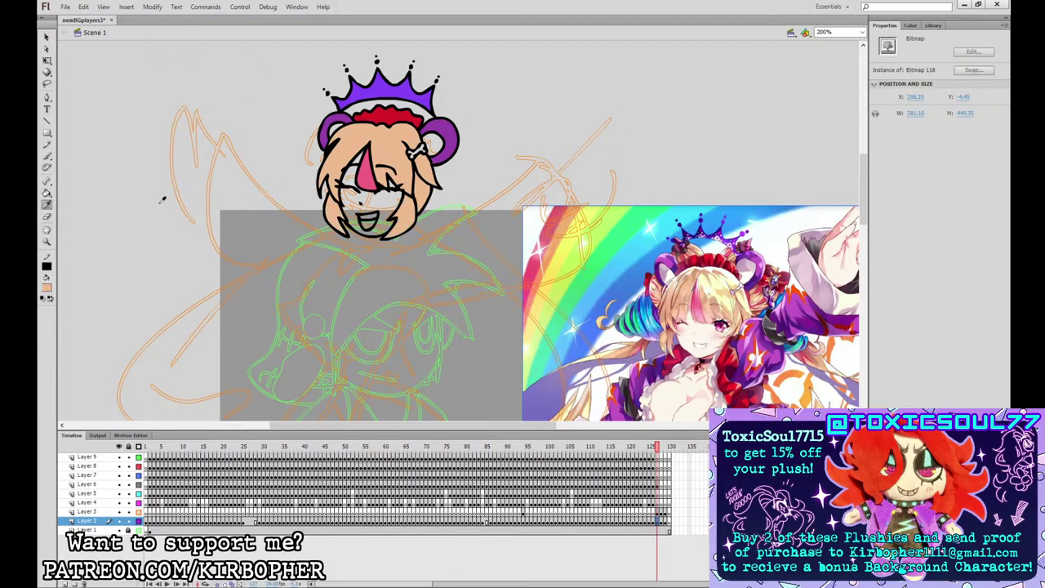
left_click(690, 385)
left_click(390, 185)
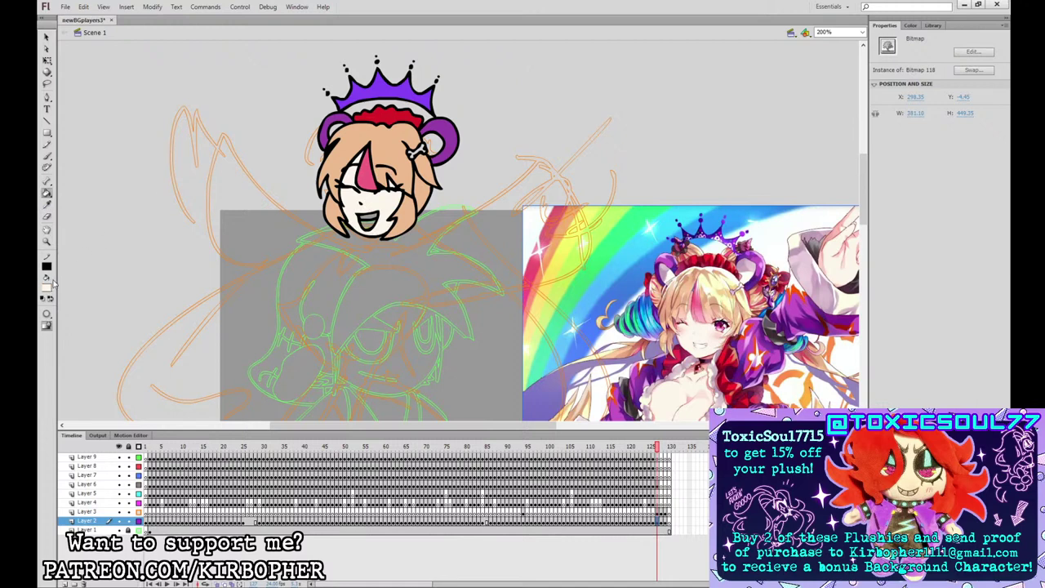
left_click(359, 216)
left_click(367, 214)
left_click(681, 327)
left_click(366, 222)
left_click(47, 204)
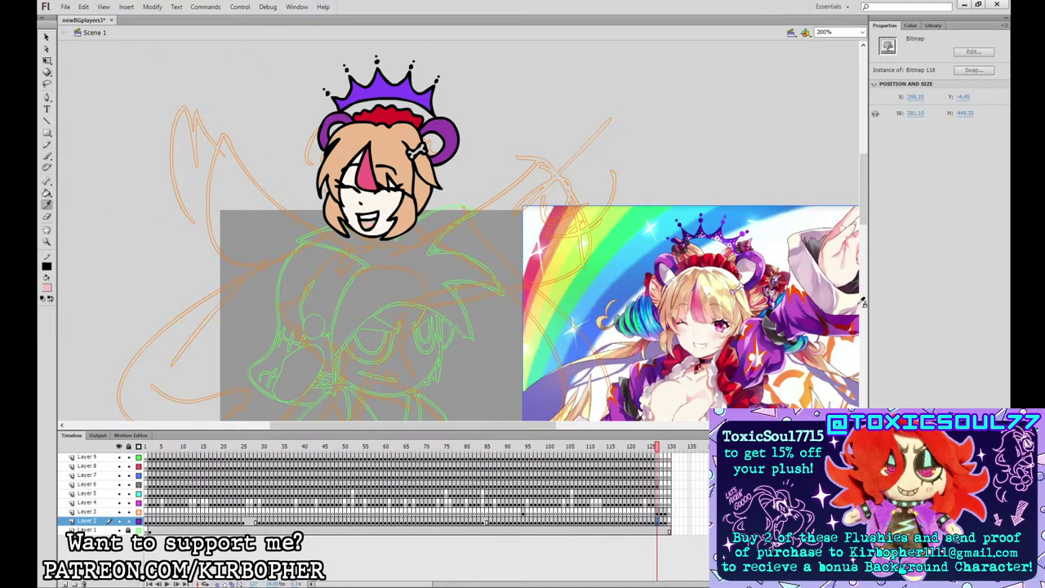
key("k")
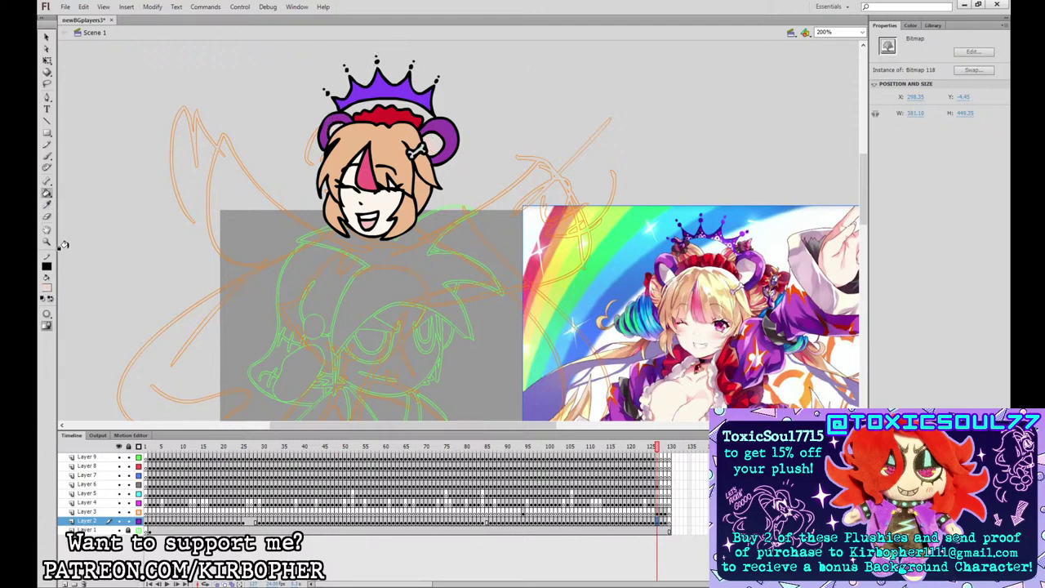
- Set the brush colour to black and ink a small diamond-shaped pendant below the chin
left_click(49, 290)
left_click(63, 319)
left_click(46, 155)
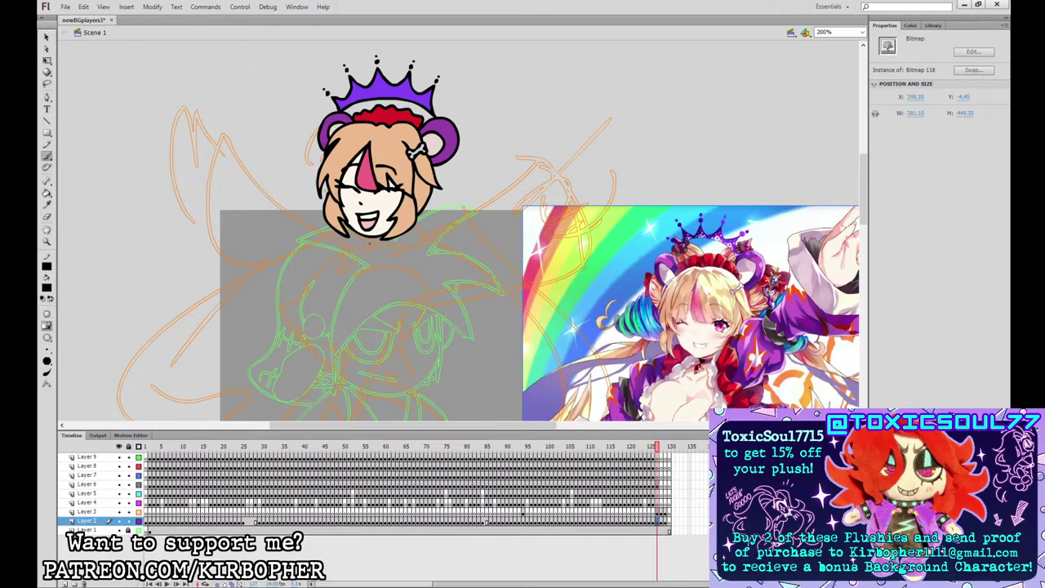
mouse_move(374, 246)
left_mouse_down()
mouse_move(364, 264)
mouse_move(375, 246)
left_mouse_up()
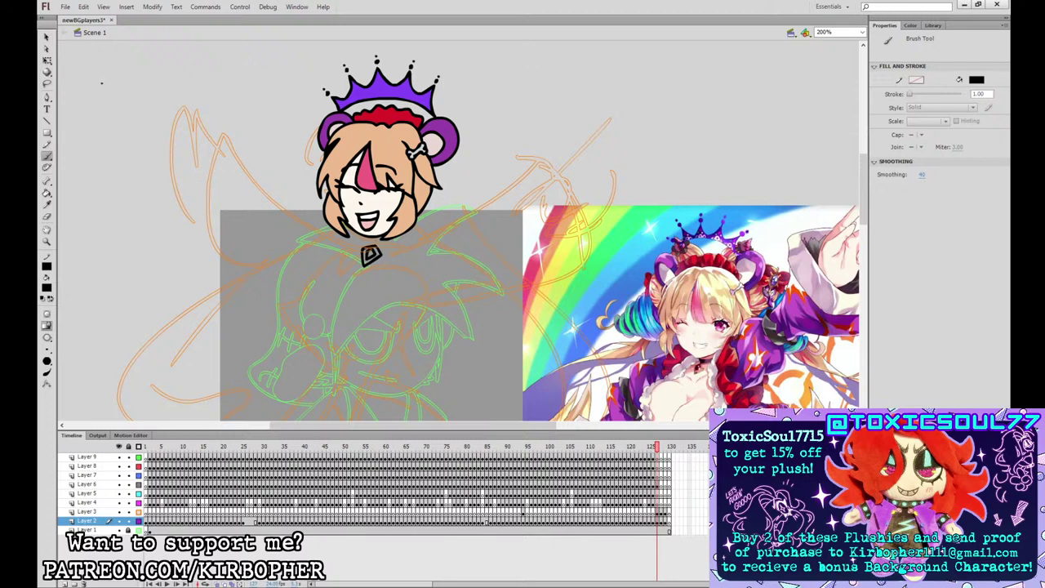
- Transfer the pendant from Layer 2 to frame 127 of Layer 6, pasting it in place
key("v")
left_click(381, 258)
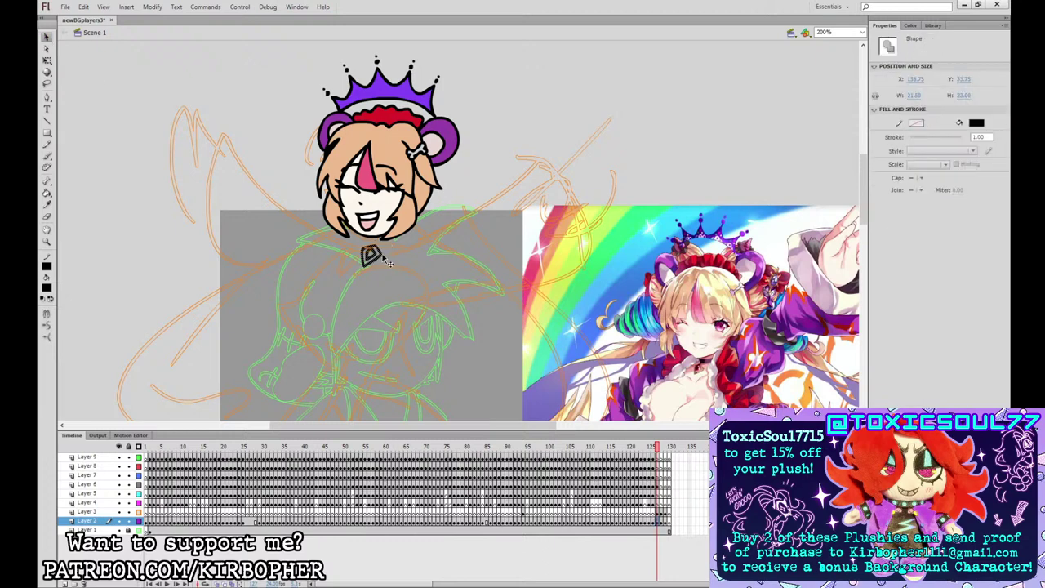
left_click(659, 485)
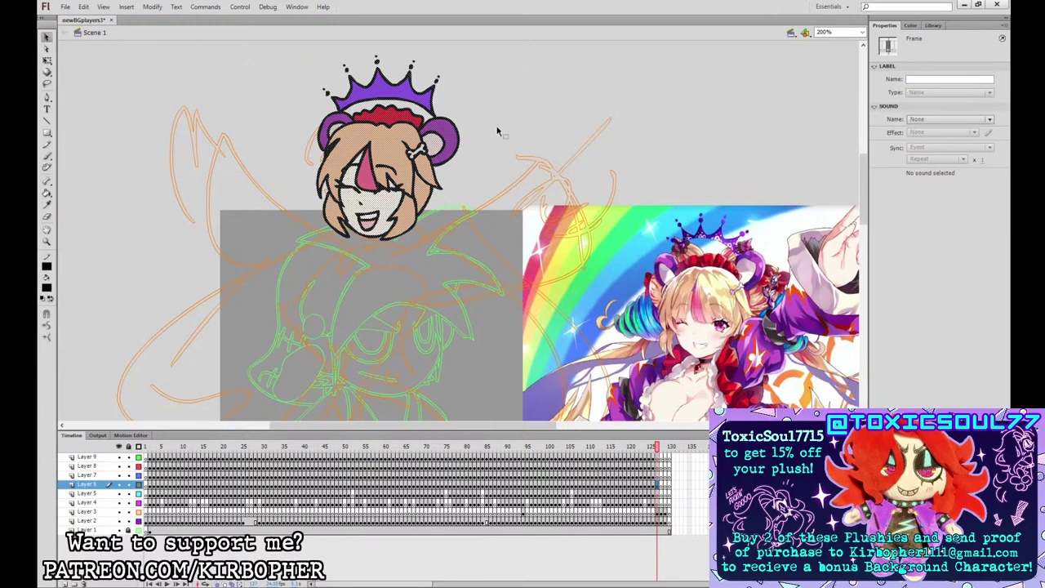
key("ctrl+shift+v")
- Ink the neck and choker band joining the pendant under the chin, and check the linework up close
left_click(46, 156)
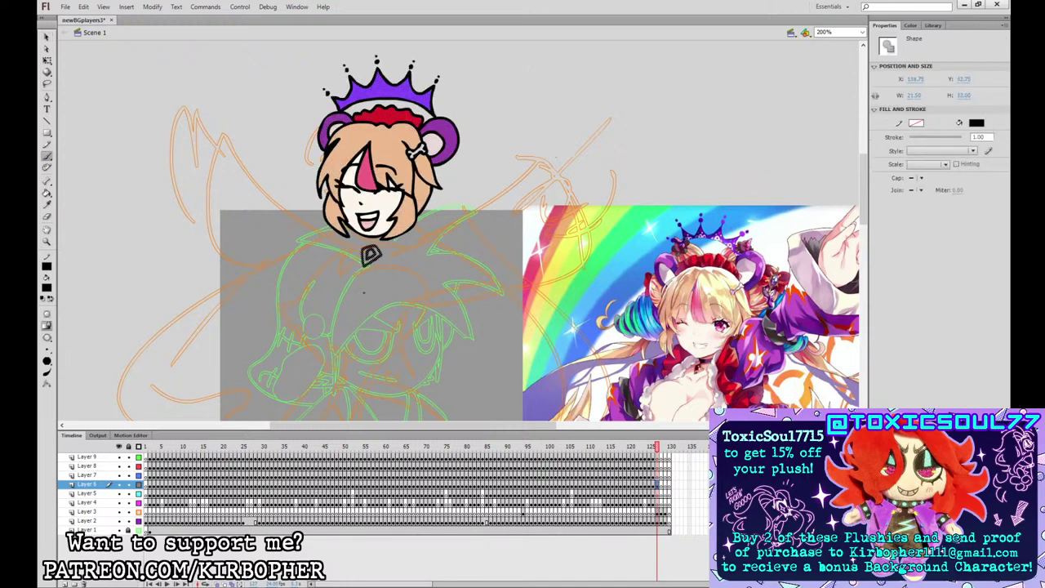
left_click_drag(375, 247, 398, 241)
key("b")
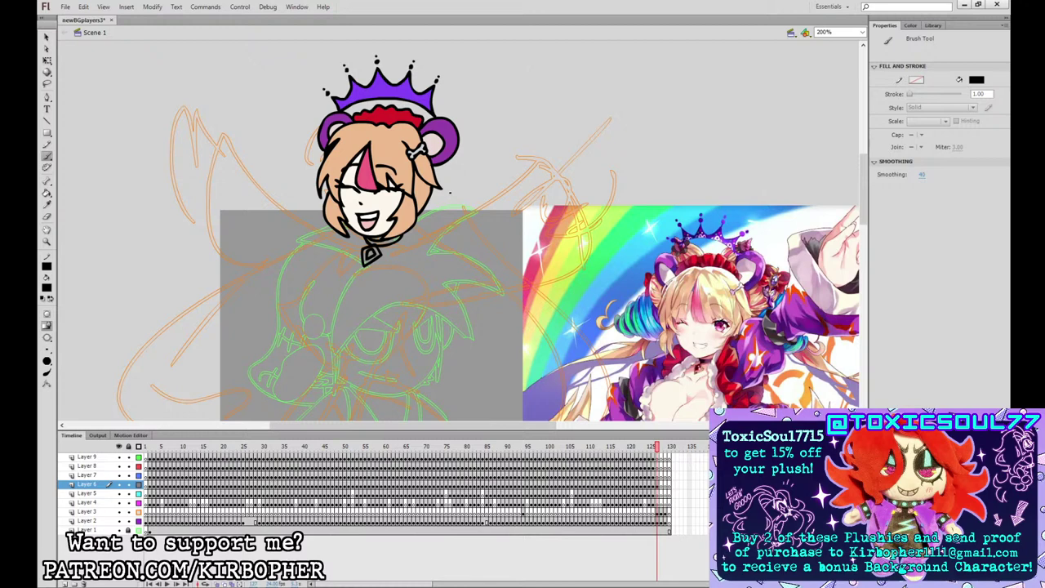
key("v")
key("ctrl+=")
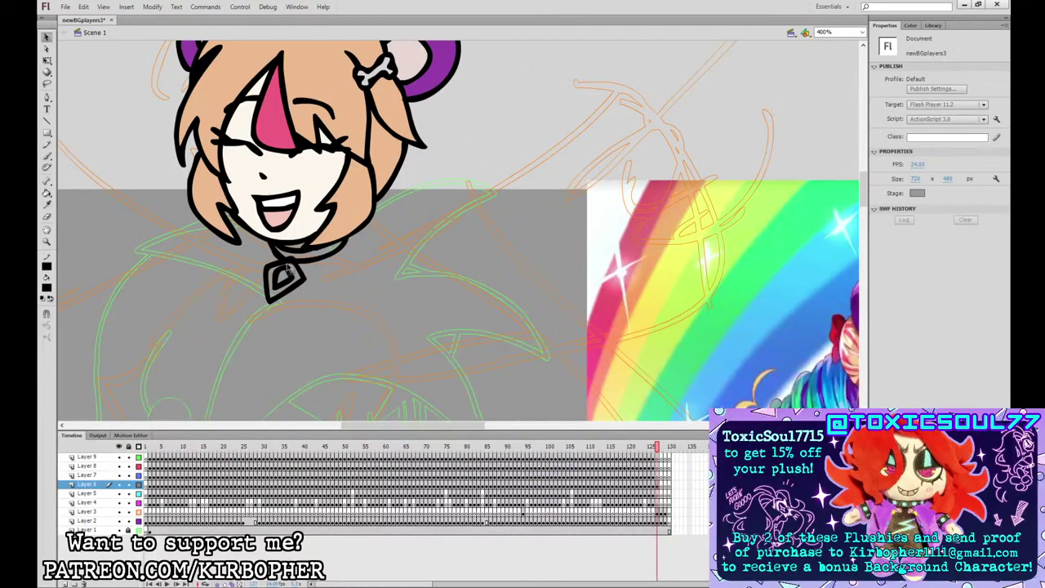
key("ctrl+minus")
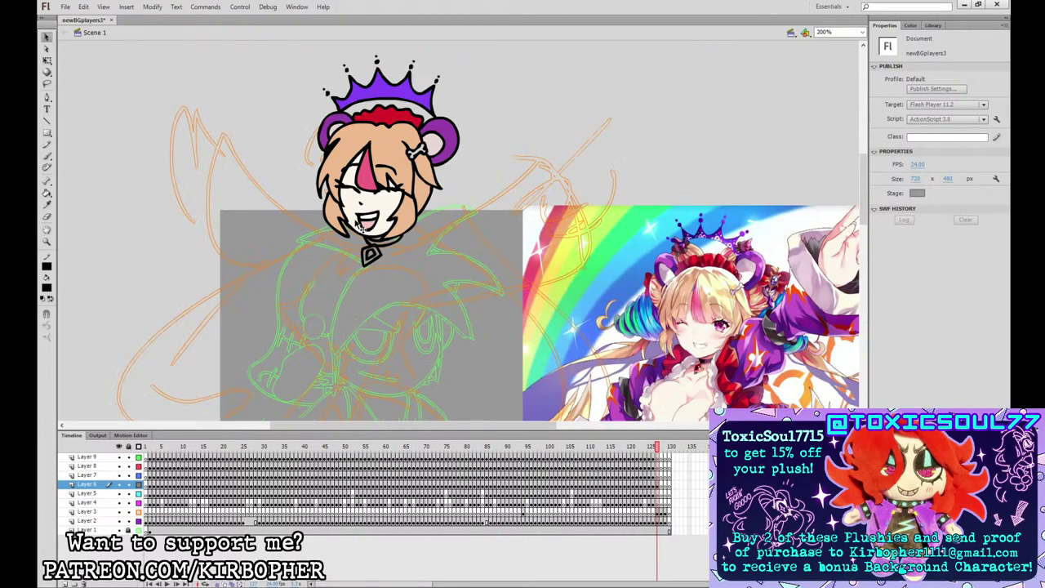
- Check the reference hair and ink puffy curled side buns on both sides of the head, undoing stray strokes
key("b")
mouse_move(740, 196)
left_mouse_down()
mouse_move(708, 170)
mouse_move(639, 31)
left_mouse_up()
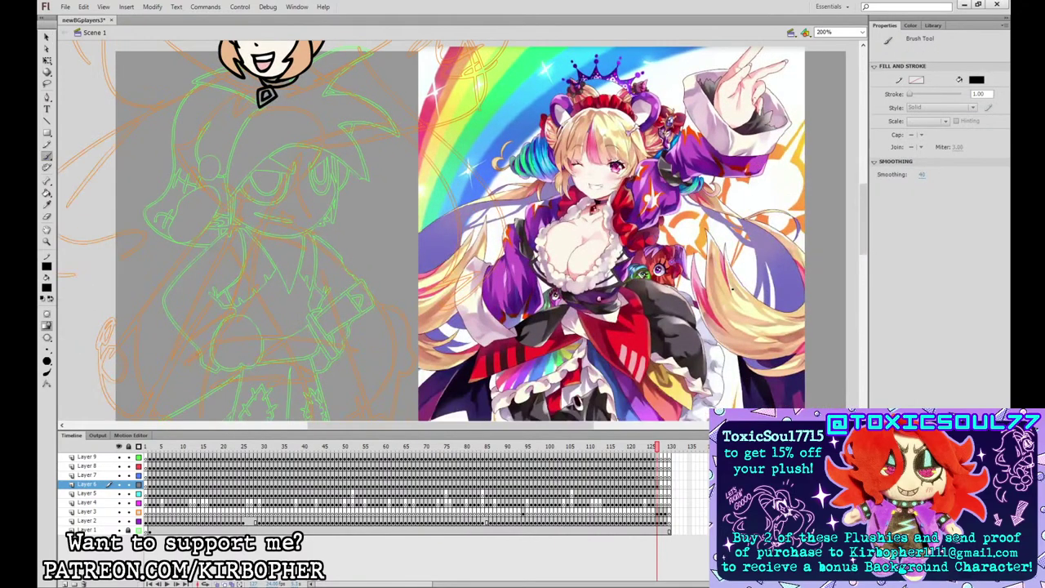
left_click_drag(718, 256, 797, 413)
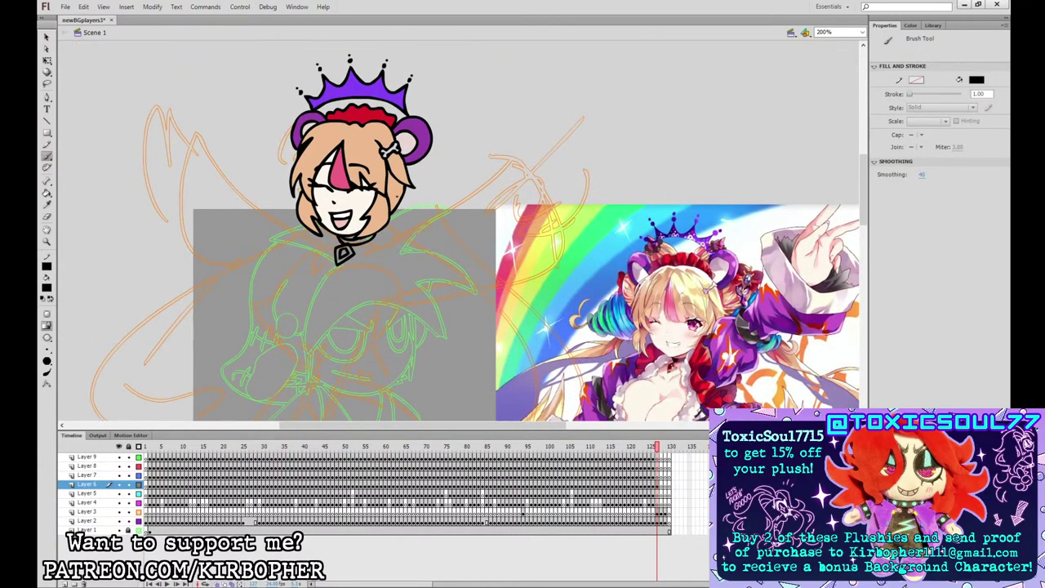
mouse_move(407, 208)
left_mouse_down()
mouse_move(452, 217)
mouse_move(412, 213)
mouse_move(451, 221)
mouse_move(439, 177)
mouse_move(423, 157)
left_mouse_up()
key("ctrl+z")
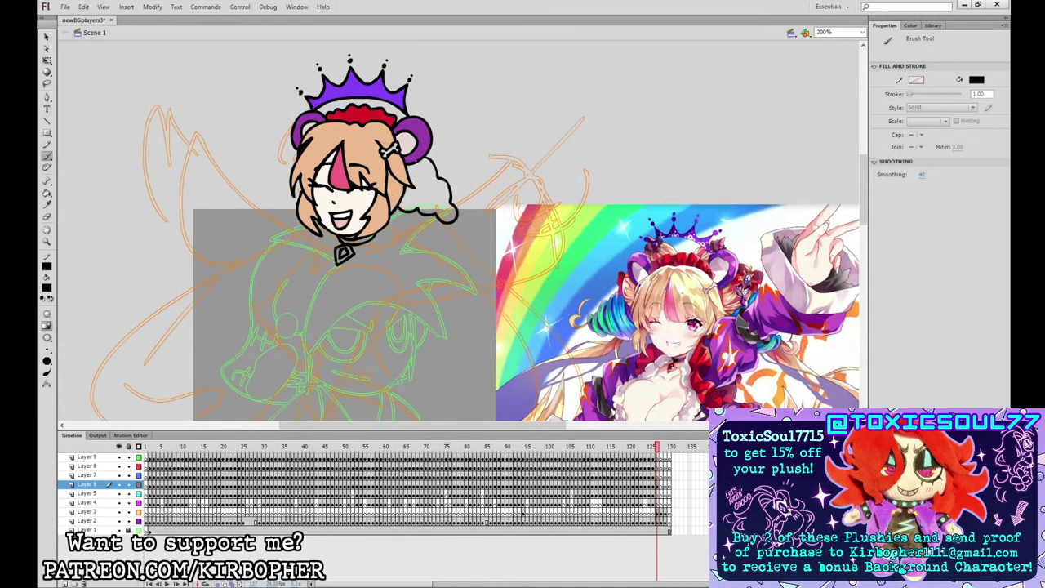
mouse_move(296, 156)
left_mouse_down()
mouse_move(267, 196)
mouse_move(297, 210)
left_mouse_up()
key("ctrl+z")
key("ctrl+z")
left_click_drag(433, 148, 439, 174)
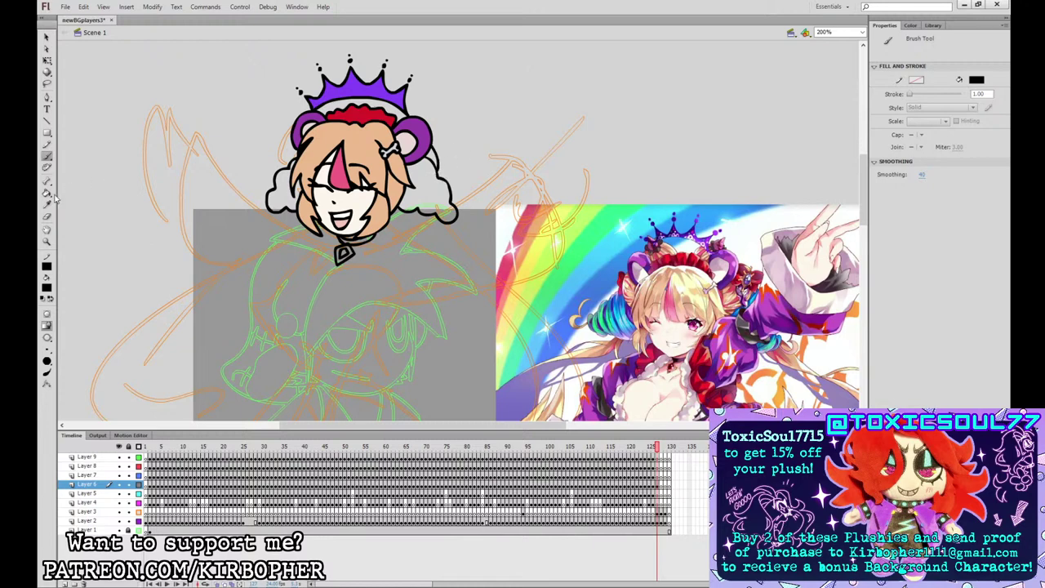
- Fill the small hair section behind the bear ear with the peach sampled from the existing hair
left_click(47, 205)
left_click(398, 172)
left_click(429, 156)
- Paint dividing strokes inside both side buns with the blue sampled from the reference's curled hair, undoing a stray stroke
left_click(47, 205)
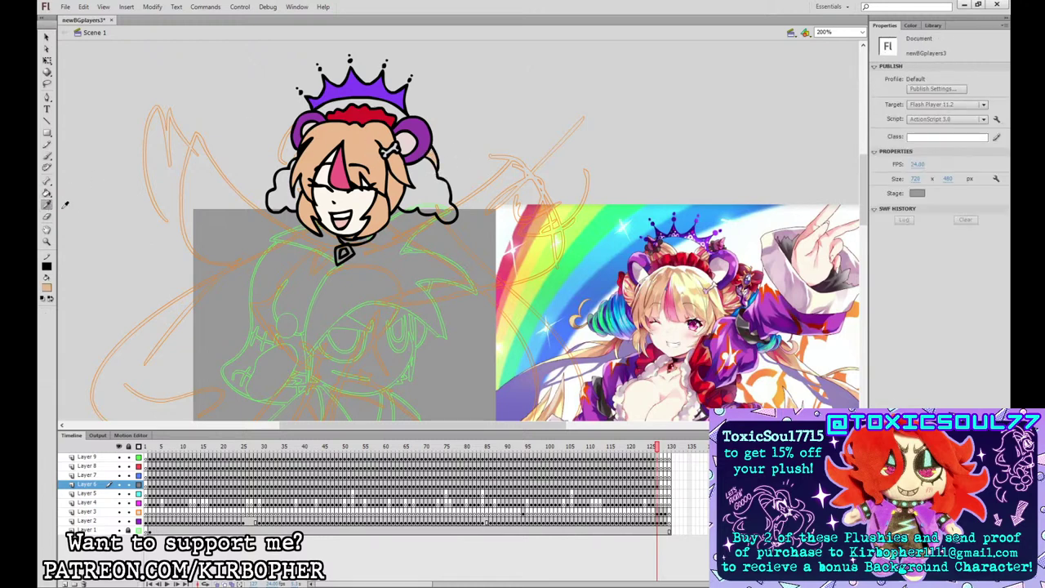
left_click_drag(727, 277, 659, 215)
left_click(47, 156)
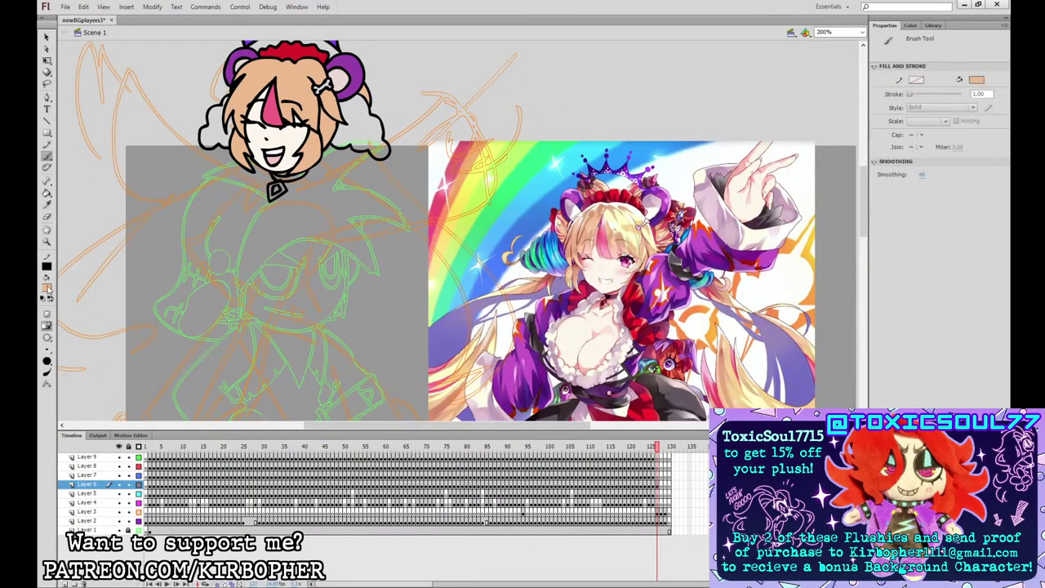
left_click(48, 288)
left_click(62, 314)
left_click(47, 205)
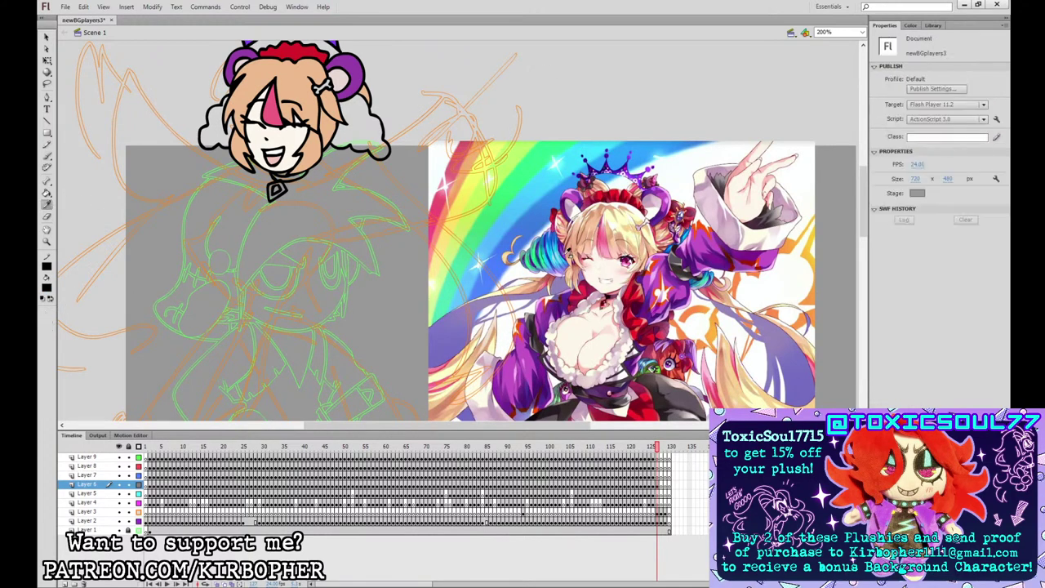
left_click(542, 230)
key("b")
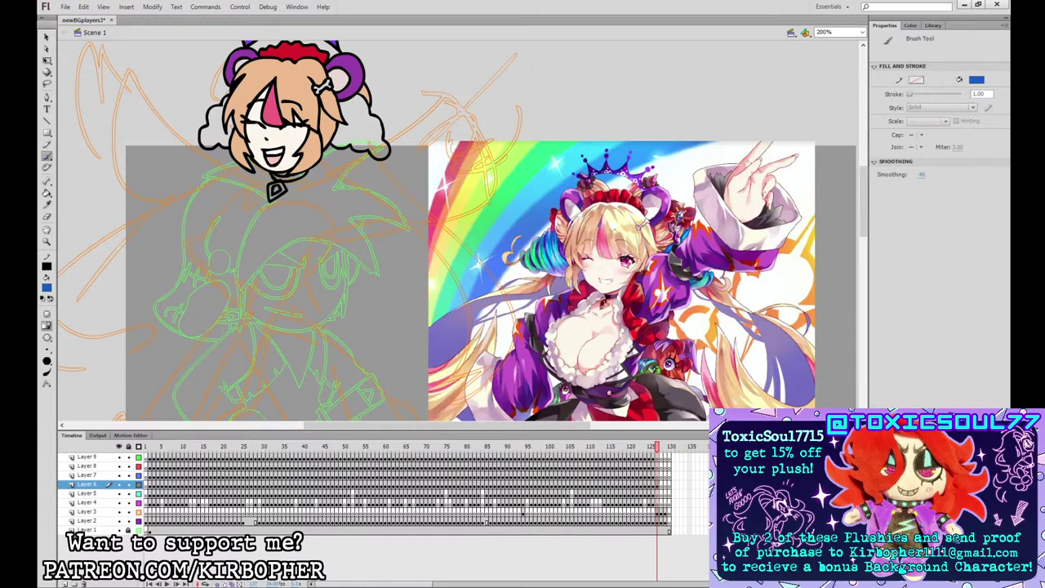
left_click_drag(220, 106, 221, 143)
key("ctrl+z")
left_click_drag(366, 144, 364, 106)
- Fill the inner parts of both side buns blue and their outer parts with the green sampled from the reference hair
left_click(46, 192)
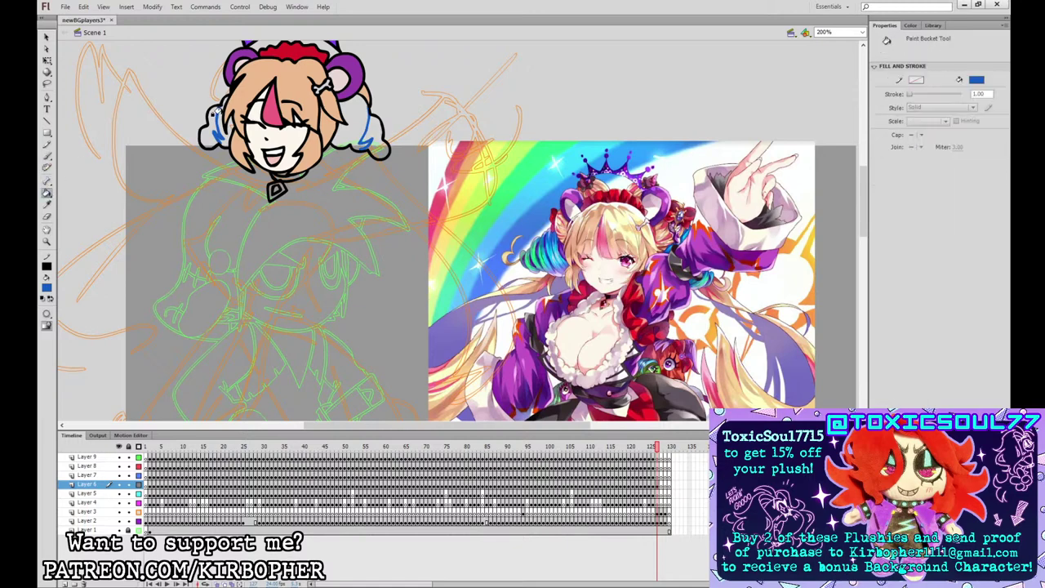
left_click(354, 109)
left_click(47, 203)
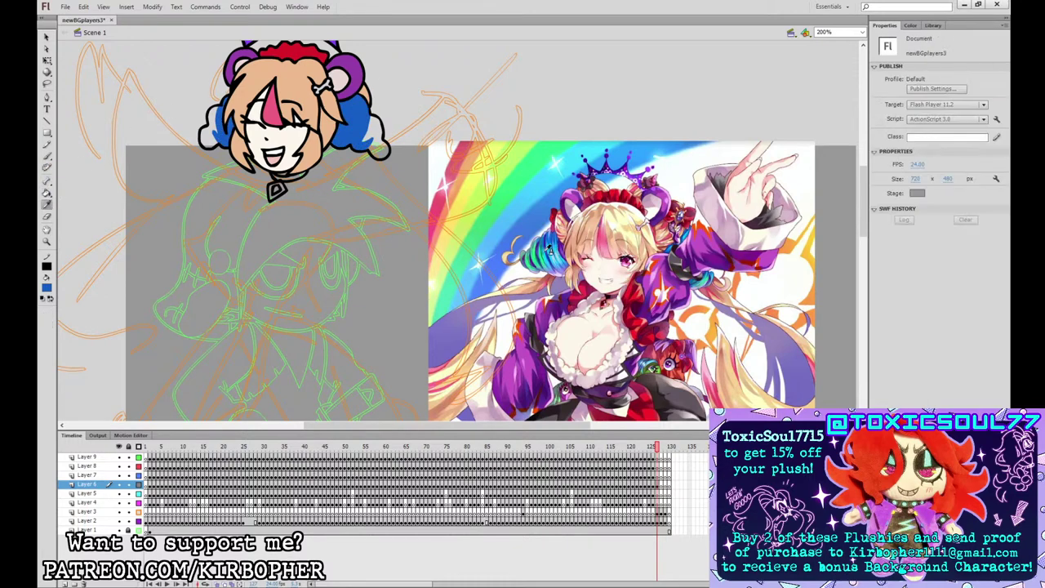
left_click(539, 255)
left_click(204, 140)
left_click(369, 129)
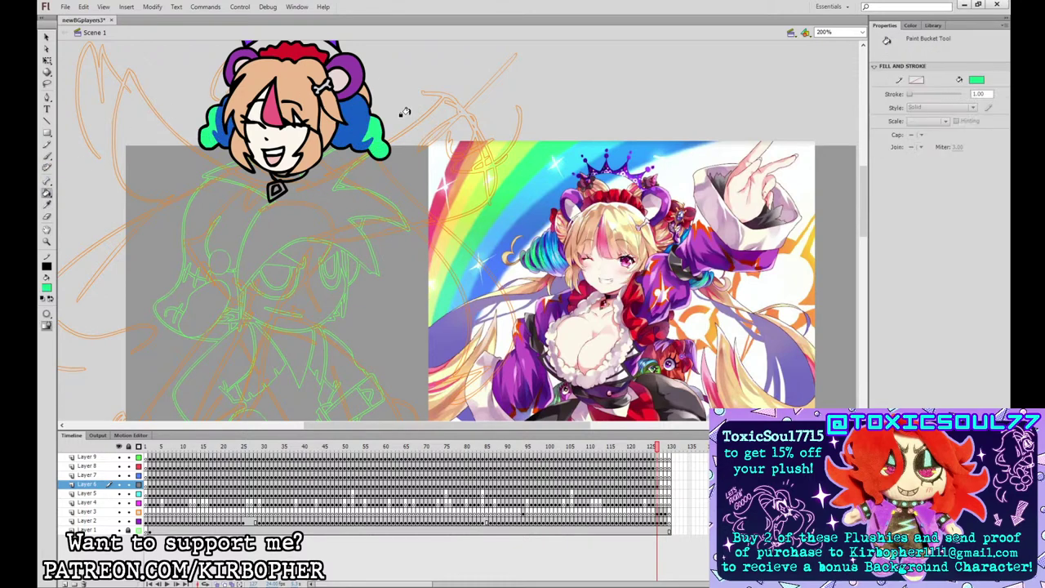
- Fill the neck with the face's skin colour and the choker with dark grey sampled from the reference outfit
left_click(47, 205)
left_click(287, 140)
left_click(47, 205)
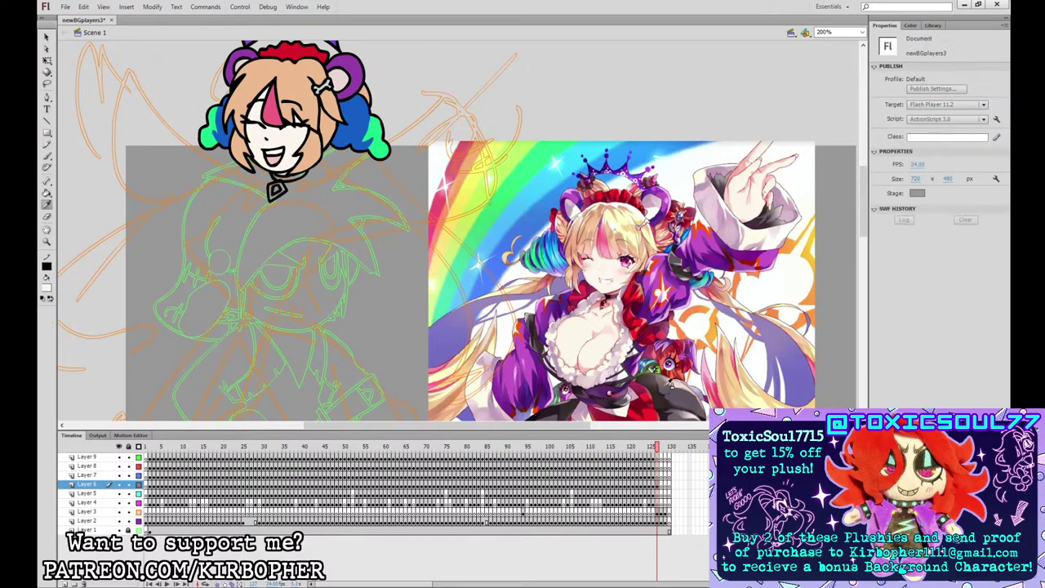
left_click(674, 380)
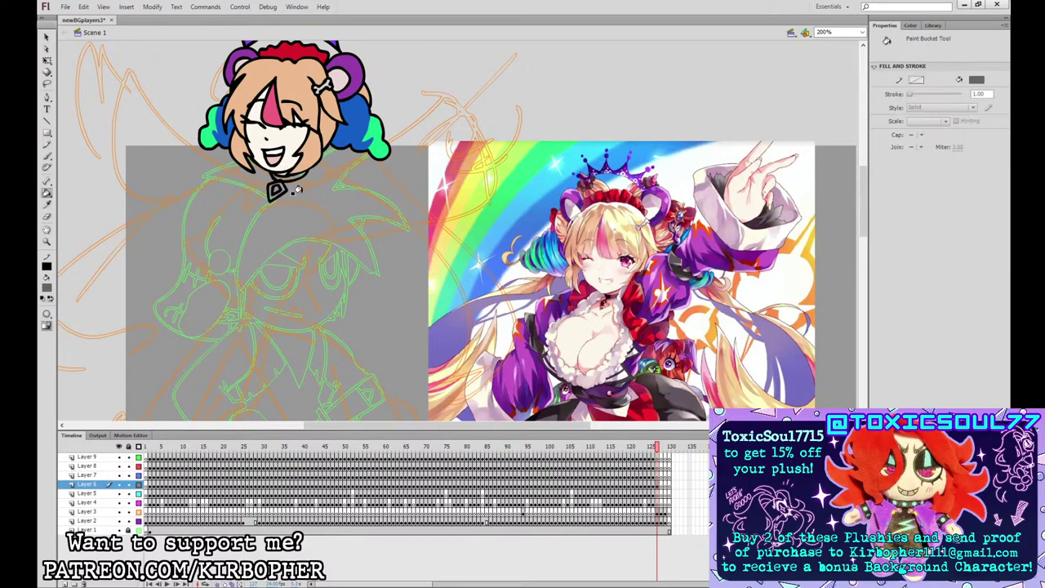
- Fill the pendant's frame with peach and its centre gem with red
left_click(48, 205)
left_click(605, 308)
left_click(47, 205)
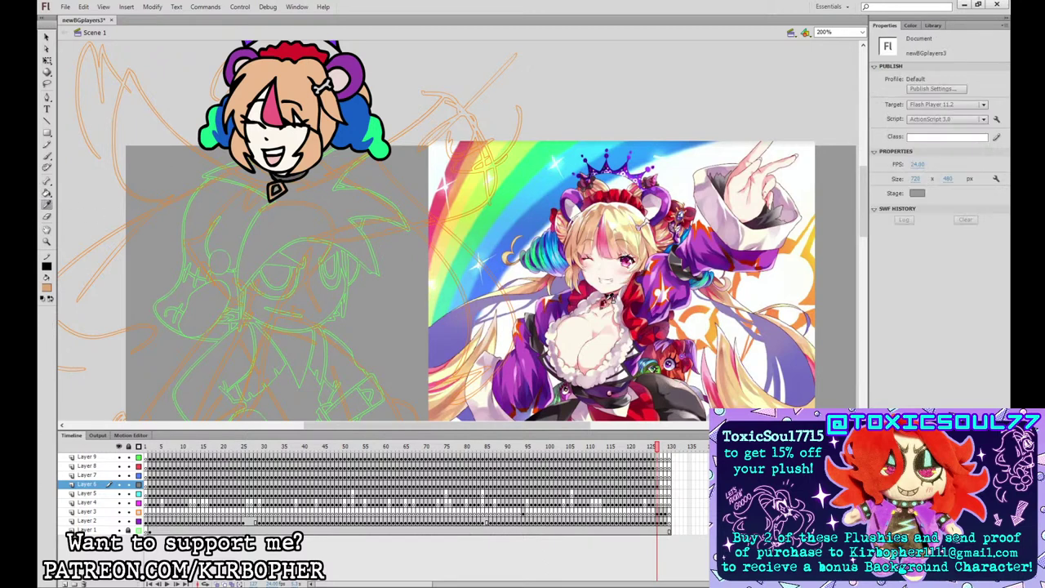
left_click(535, 265)
left_click(276, 191)
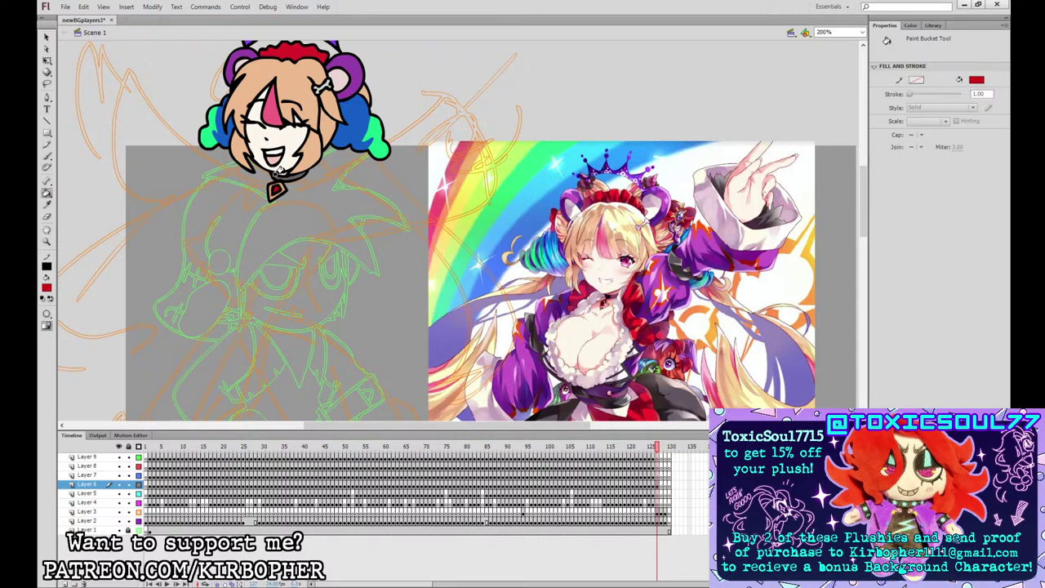
- Ink the long, forked ponytail on the right side of the head on Layer 6 with an adjusted black brush
left_click(47, 60)
key("ctrl+1")
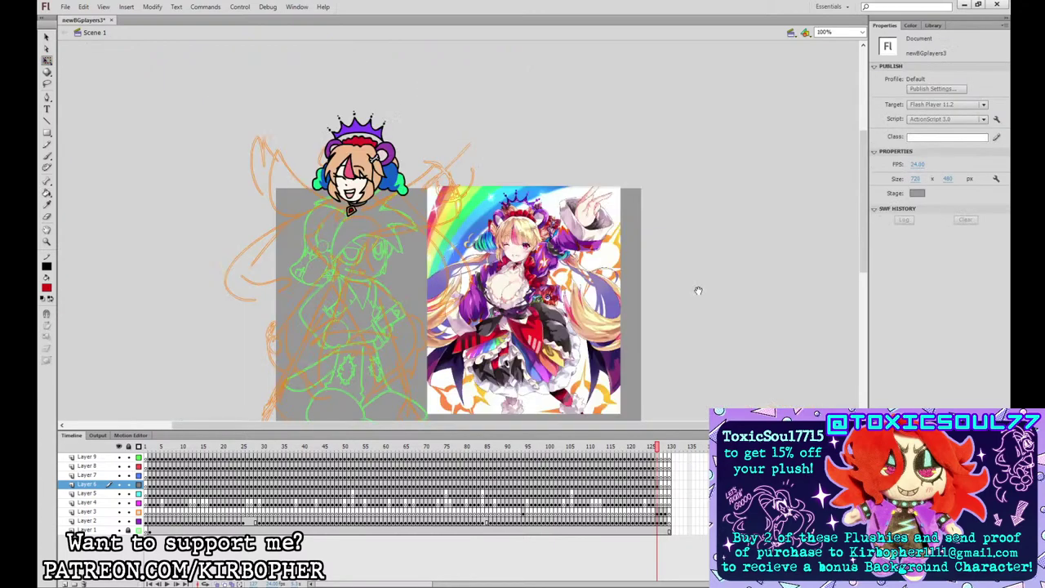
left_click_drag(699, 290, 695, 276)
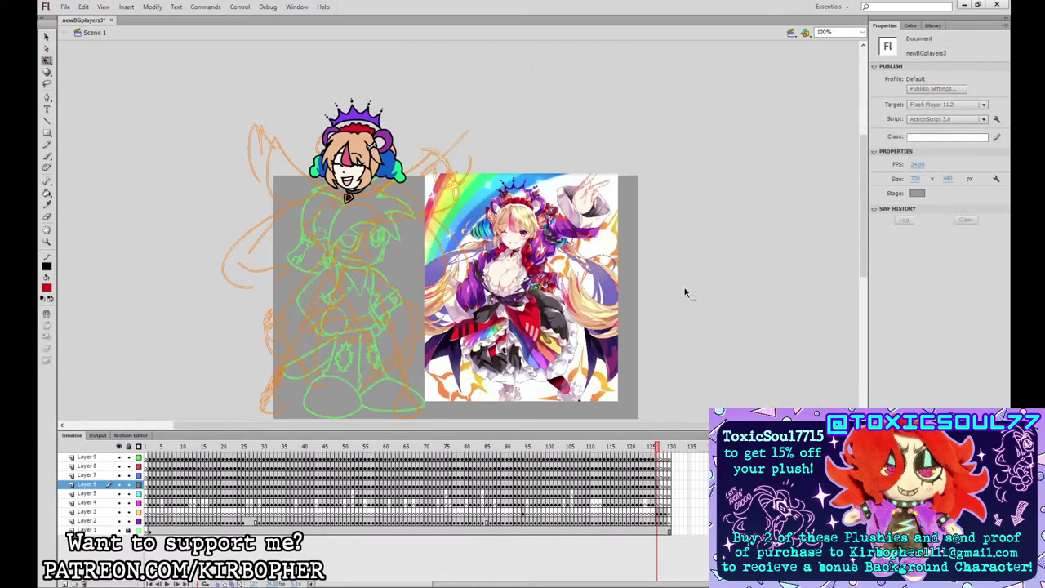
left_click(46, 155)
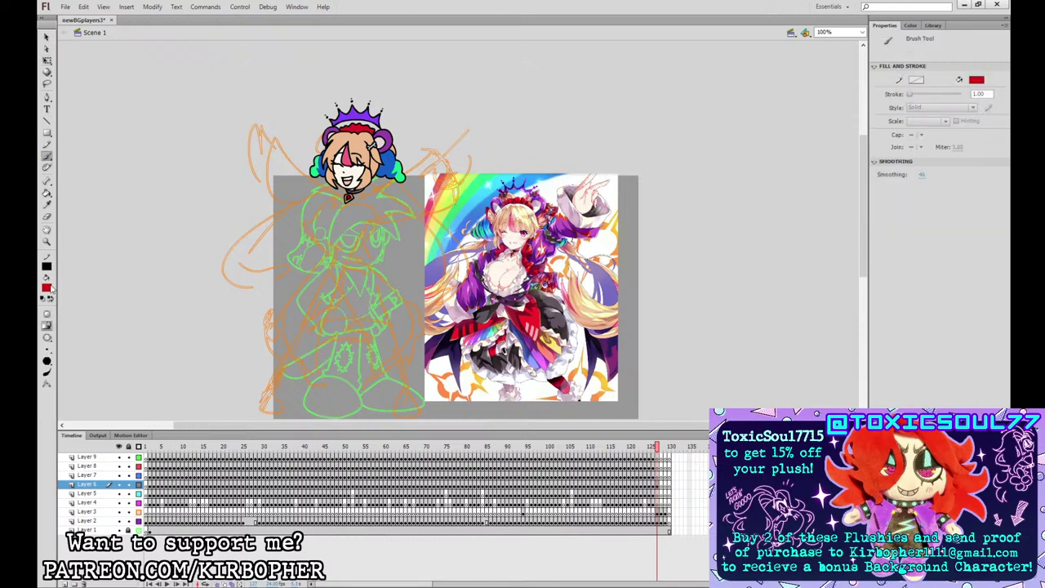
left_click(61, 312)
left_click(47, 350)
left_click(73, 352)
left_click(658, 485)
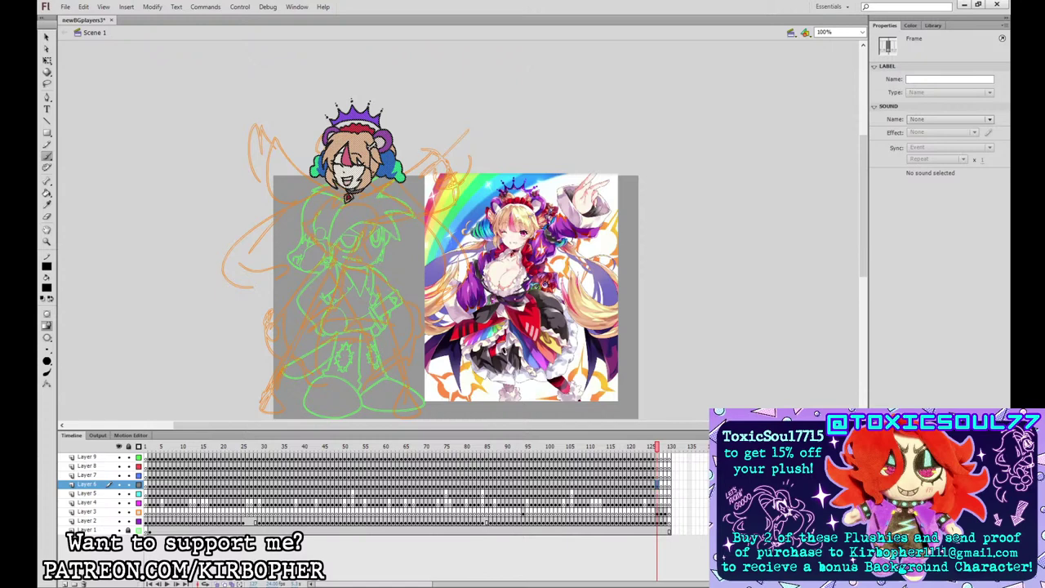
left_click_drag(374, 170, 394, 198)
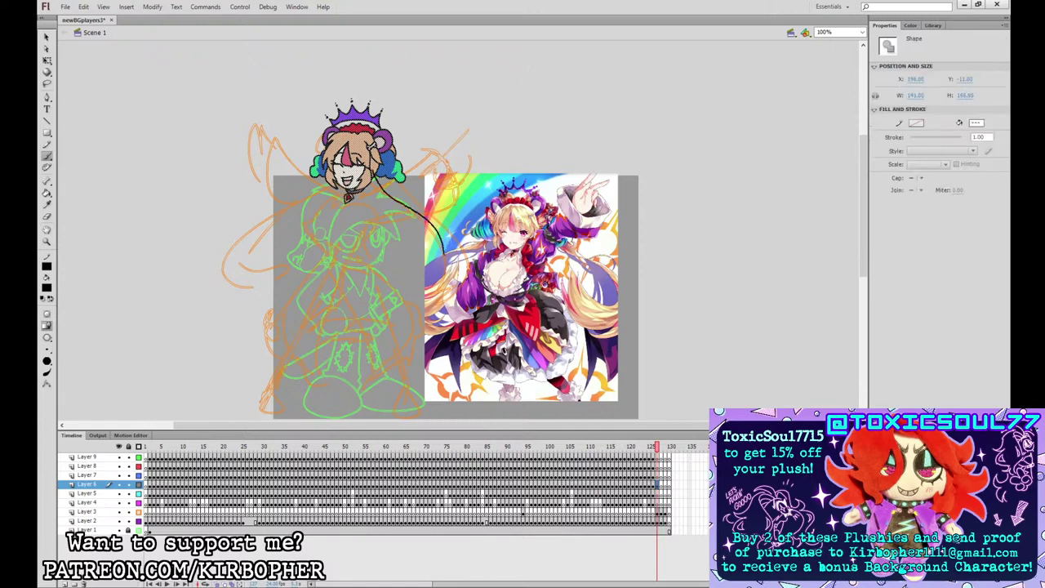
left_click_drag(444, 303, 465, 261)
left_click_drag(464, 261, 469, 286)
left_click_drag(470, 280, 450, 223)
mouse_move(450, 224)
left_mouse_down()
mouse_move(469, 222)
mouse_move(382, 177)
left_mouse_up()
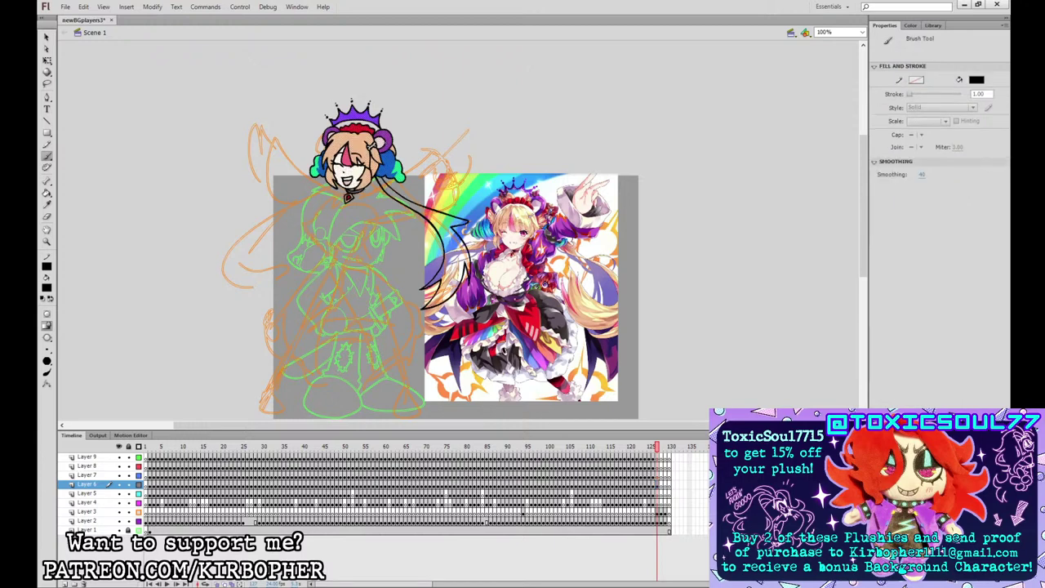
- Ink inner strand lines separating the right ponytail's coloured tips, and check the linework up close against the reference
left_click(47, 38)
key("ctrl+equal")
scroll(474, 249, "up", 4)
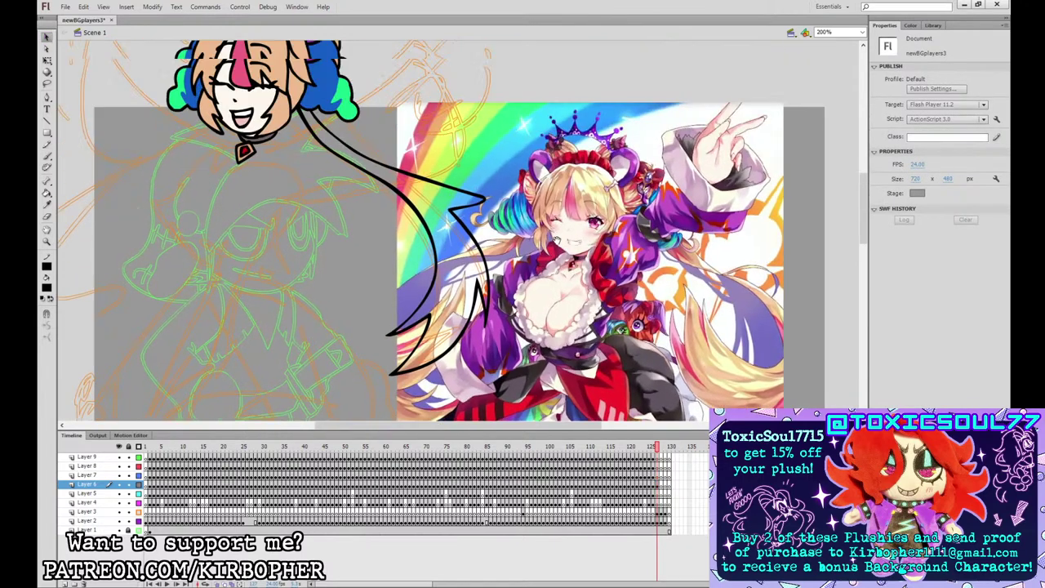
left_click_drag(447, 235, 405, 222)
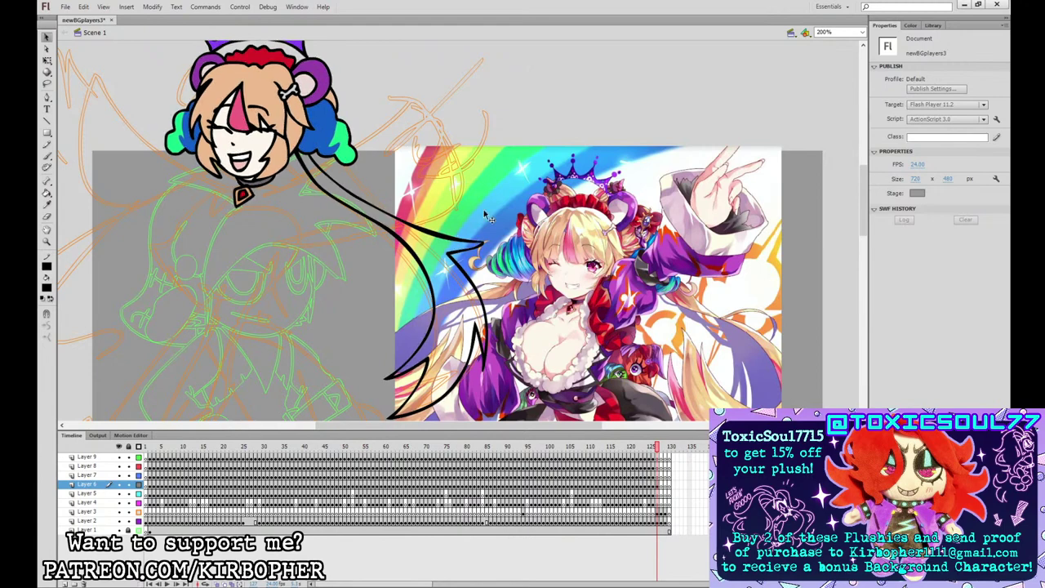
key("ctrl+minus")
left_click(47, 155)
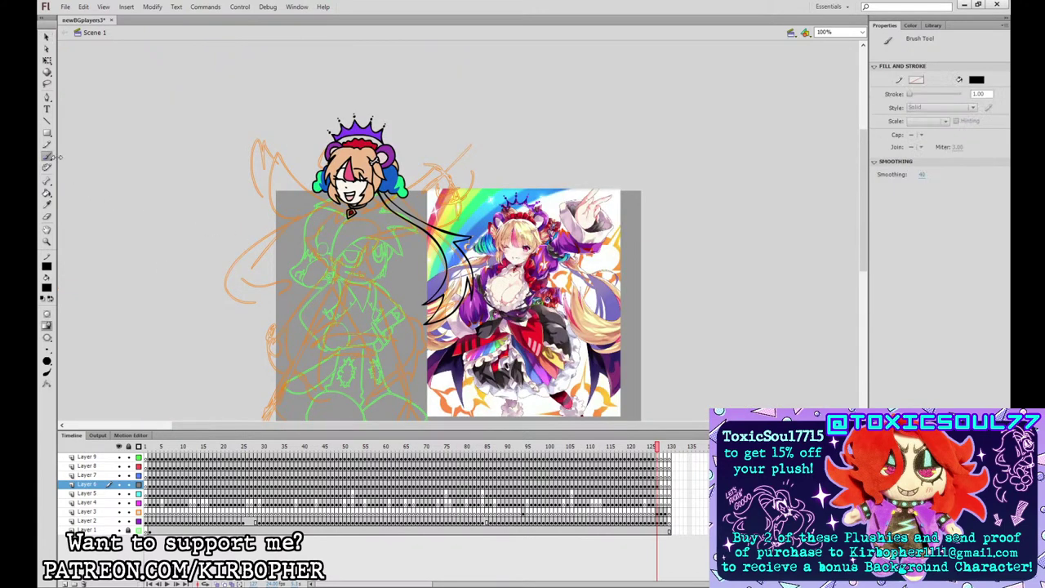
mouse_move(427, 305)
left_mouse_down()
mouse_move(453, 267)
mouse_move(446, 309)
mouse_move(462, 262)
mouse_move(471, 292)
left_mouse_up()
mouse_move(439, 231)
left_mouse_down()
mouse_move(484, 251)
mouse_move(439, 233)
mouse_move(450, 242)
left_mouse_up()
key("ctrl+z")
key("v")
key("ctrl+=")
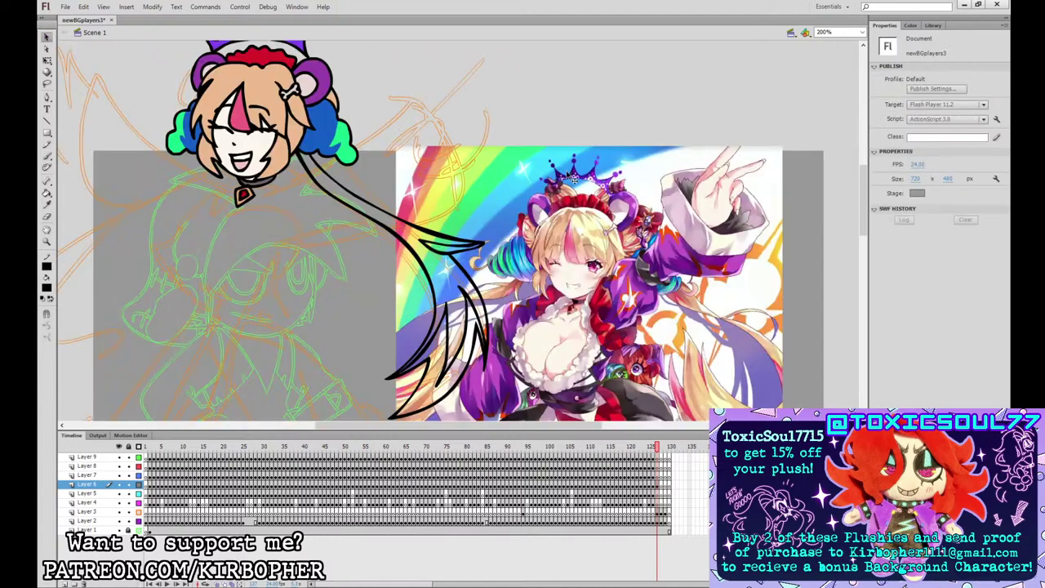
left_click_drag(486, 243, 480, 247)
left_click(472, 253)
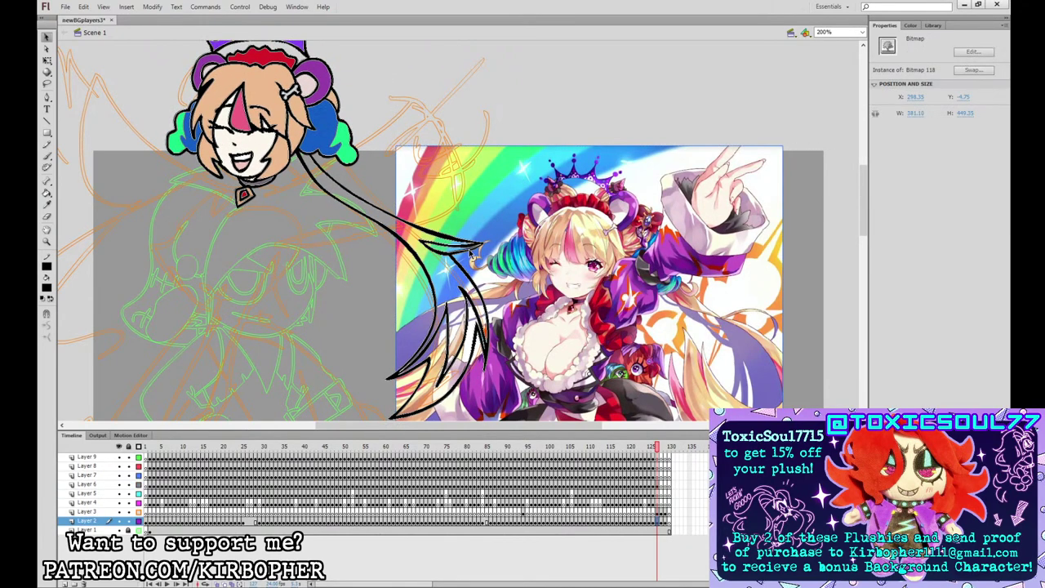
- Fill the right ponytail with the hair's peach and its tips with the pink sampled from the bangs streak
left_click(47, 205)
left_click(271, 103)
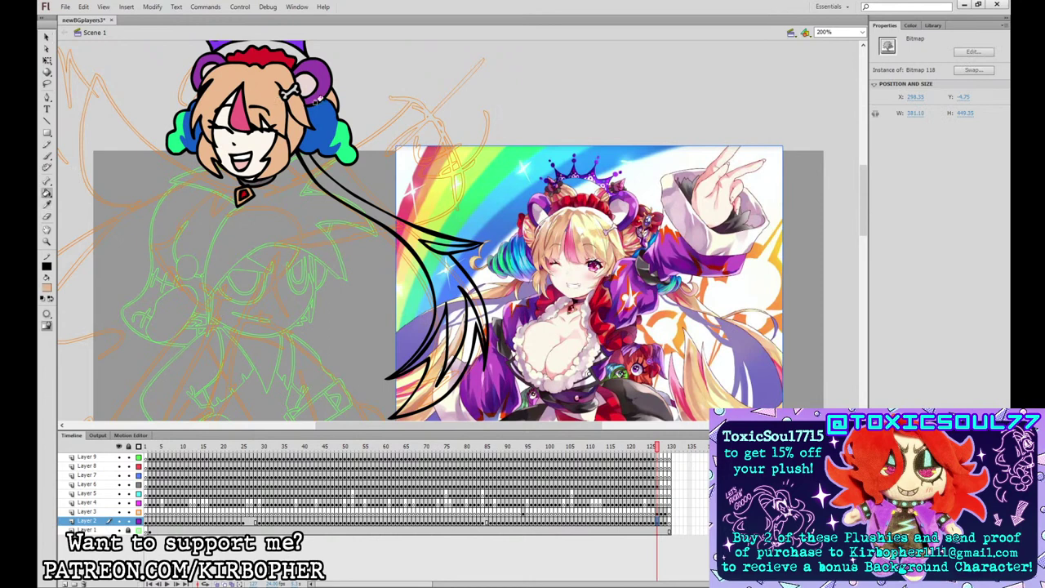
left_click(386, 218)
left_click(47, 205)
left_click(245, 113)
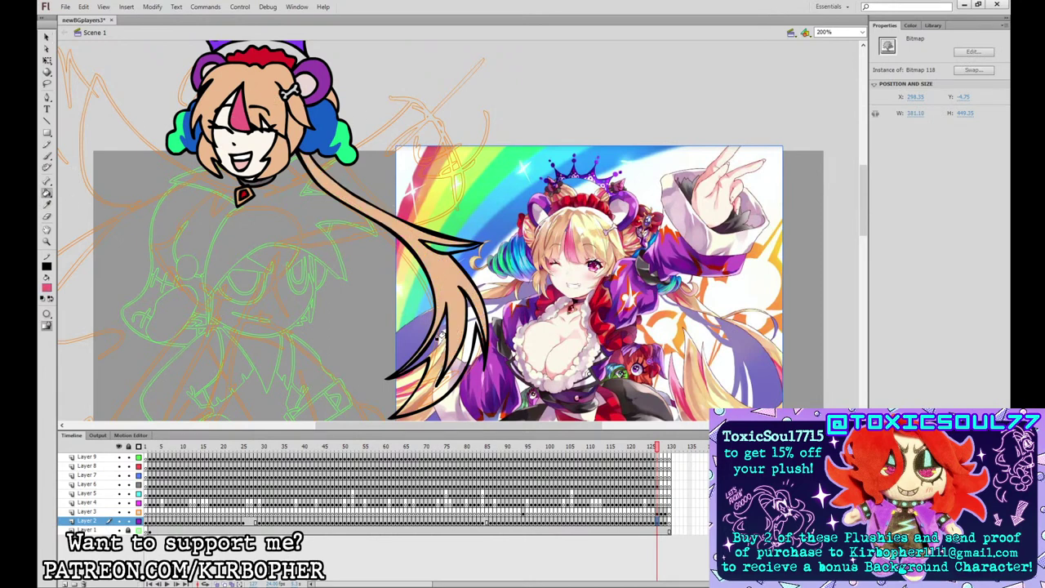
left_click(441, 337)
left_click(440, 245)
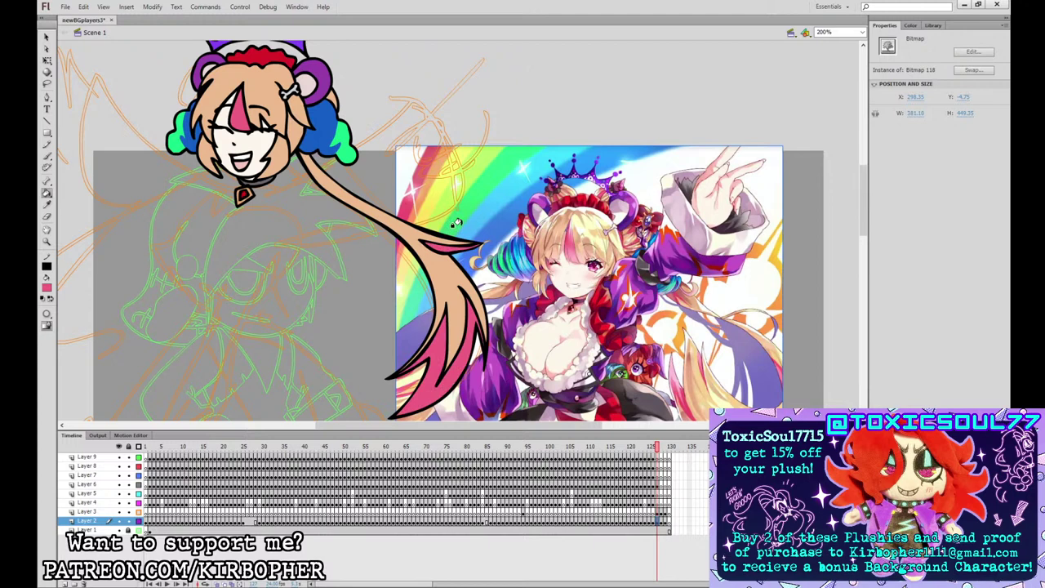
- Ink the matching left ponytail in black on Layer 6, with a small side strand and separated tips
key("b")
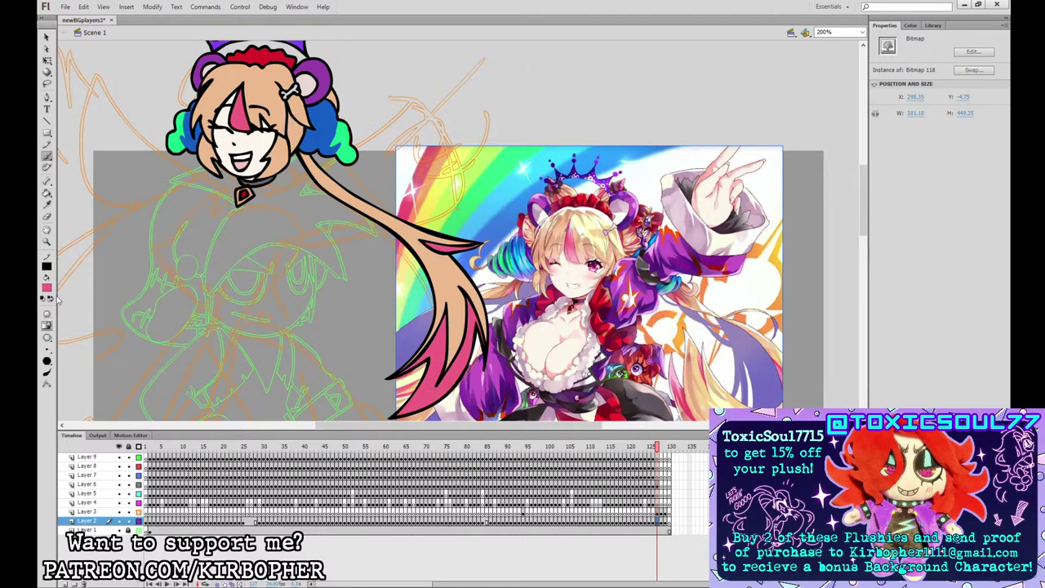
left_click(64, 319)
left_click(665, 485)
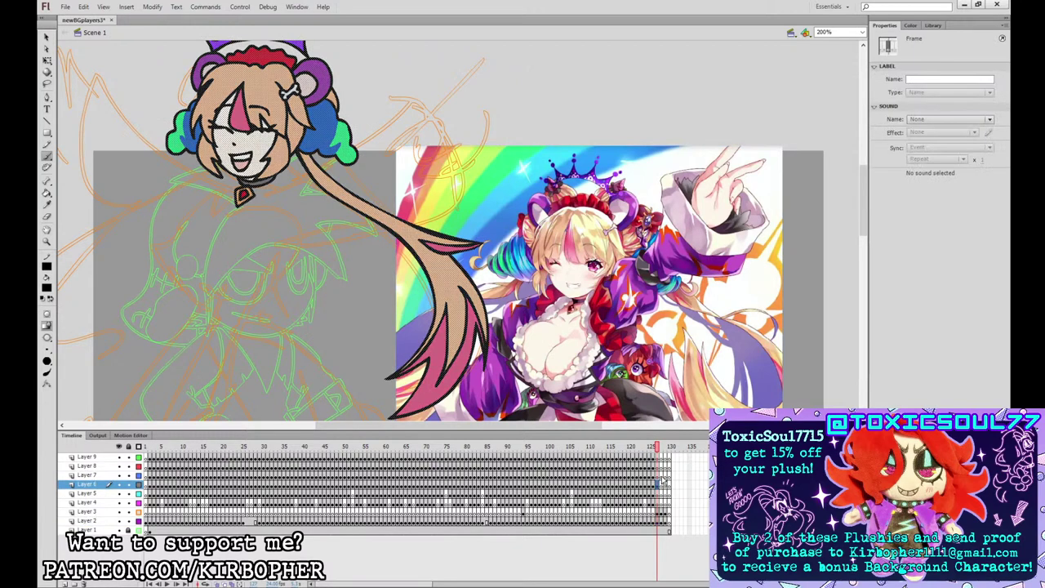
key("ctrl+minus")
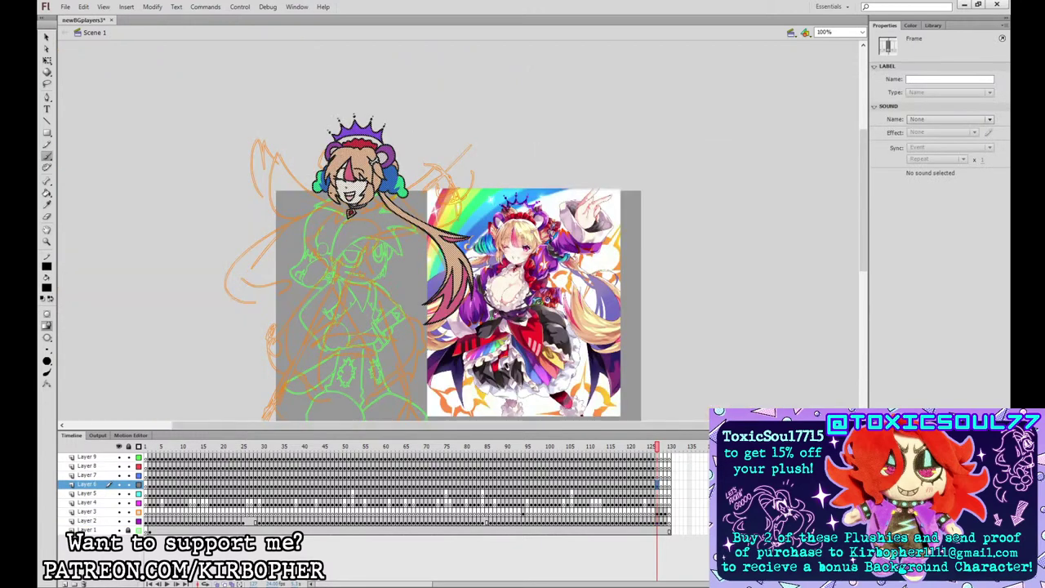
left_click_drag(330, 198, 259, 231)
mouse_move(260, 231)
left_mouse_down()
mouse_move(275, 232)
mouse_move(227, 284)
mouse_move(242, 266)
left_mouse_up()
mouse_move(241, 266)
left_mouse_down()
mouse_move(255, 312)
mouse_move(274, 308)
mouse_move(266, 256)
mouse_move(337, 198)
left_mouse_up()
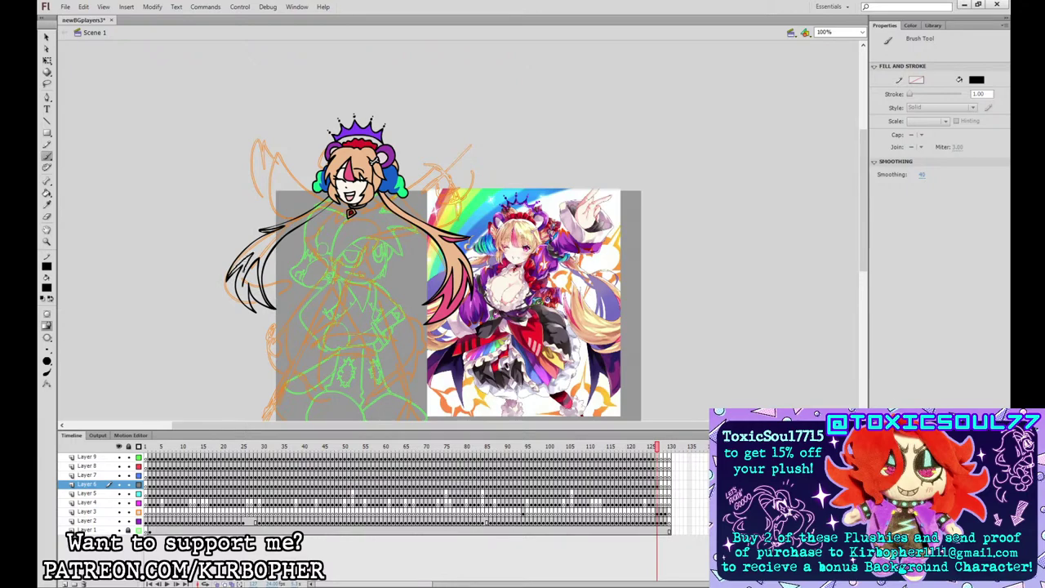
- Reshape and thin the outlines of the left ponytail's small side strand with the Selection tool
left_click(47, 37)
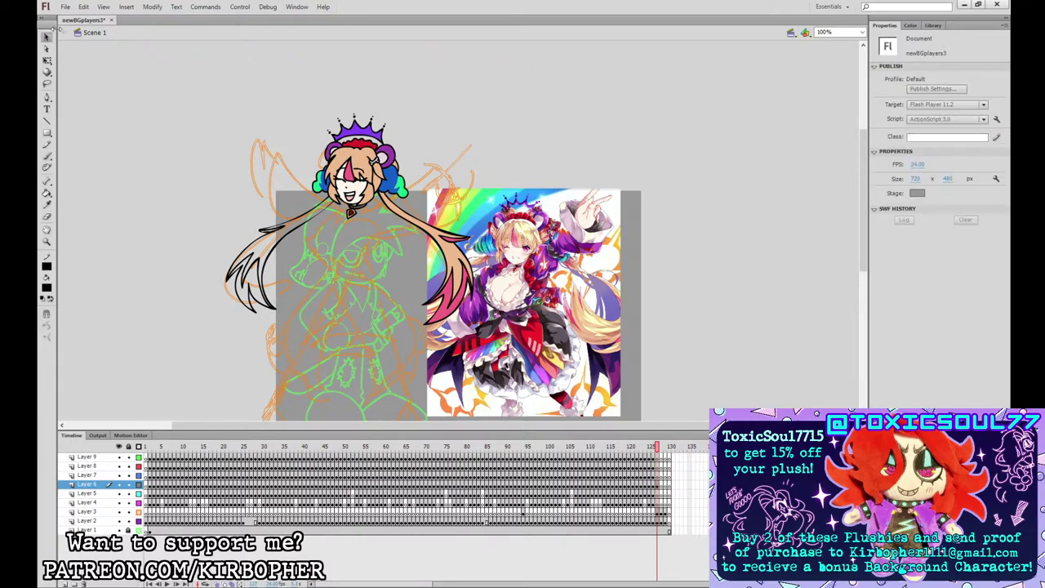
key("ctrl+4")
left_click_drag(205, 251, 844, 375)
mouse_move(302, 355)
left_mouse_down()
mouse_move(283, 352)
mouse_move(375, 351)
left_mouse_up()
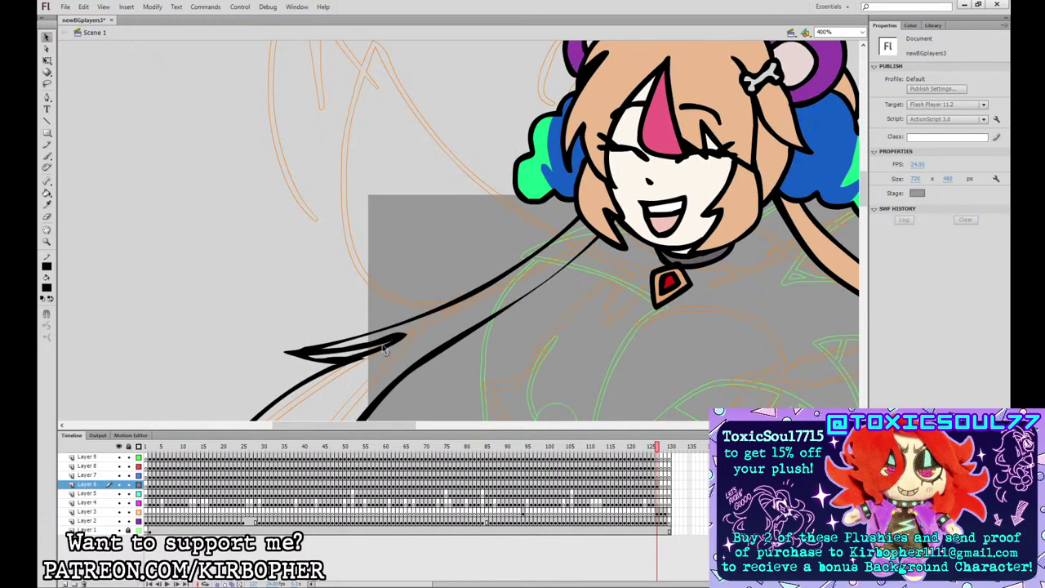
left_click(317, 357)
left_click(306, 359)
left_click_drag(340, 361, 367, 356)
left_click(359, 358)
left_click(365, 360)
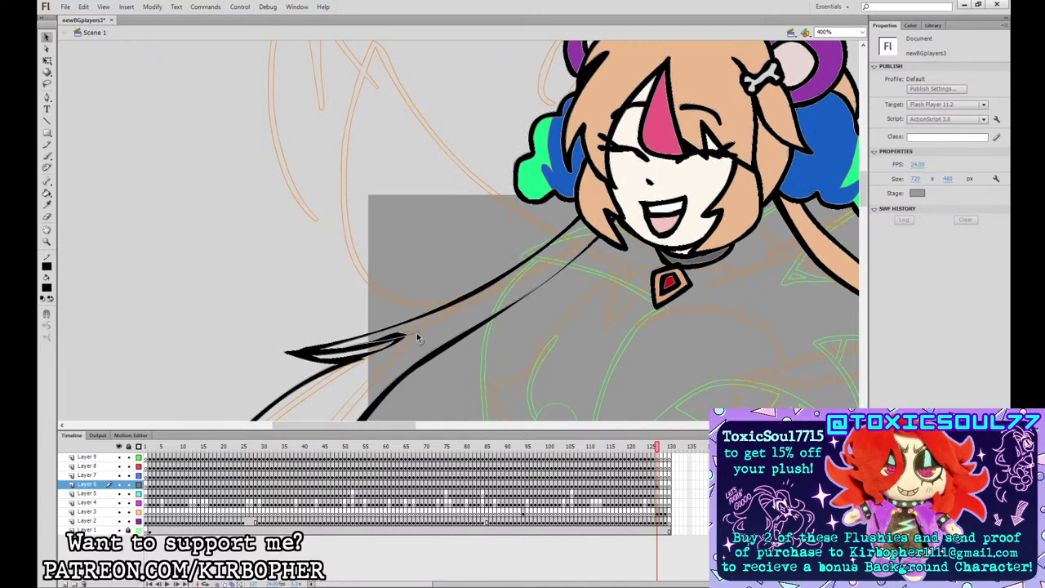
- Shorten and sharpen the tip of the left ponytail's side strand, undoing the last outline adjustment
left_click_drag(310, 350, 308, 351)
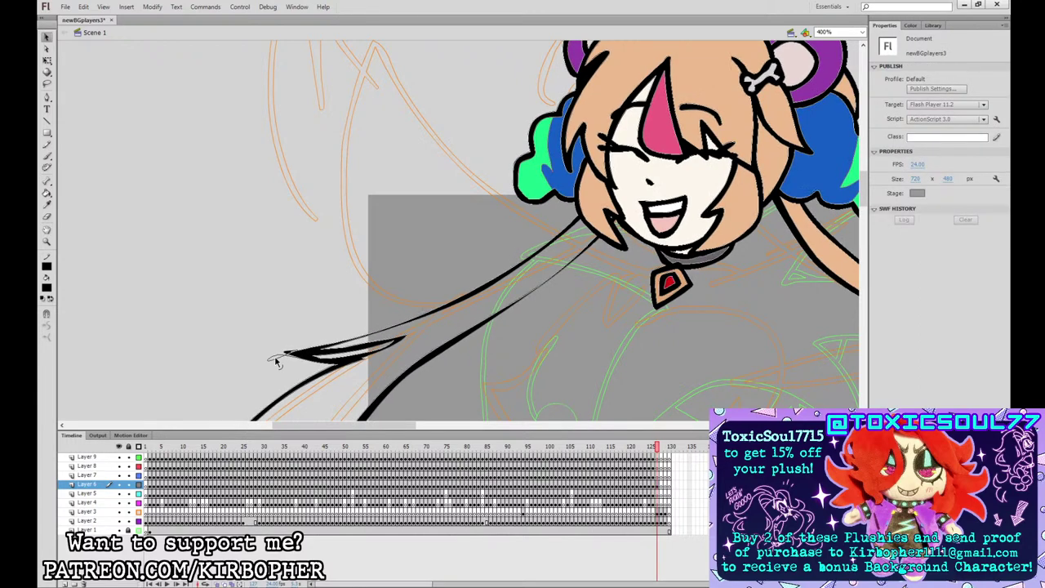
left_click_drag(291, 355, 304, 352)
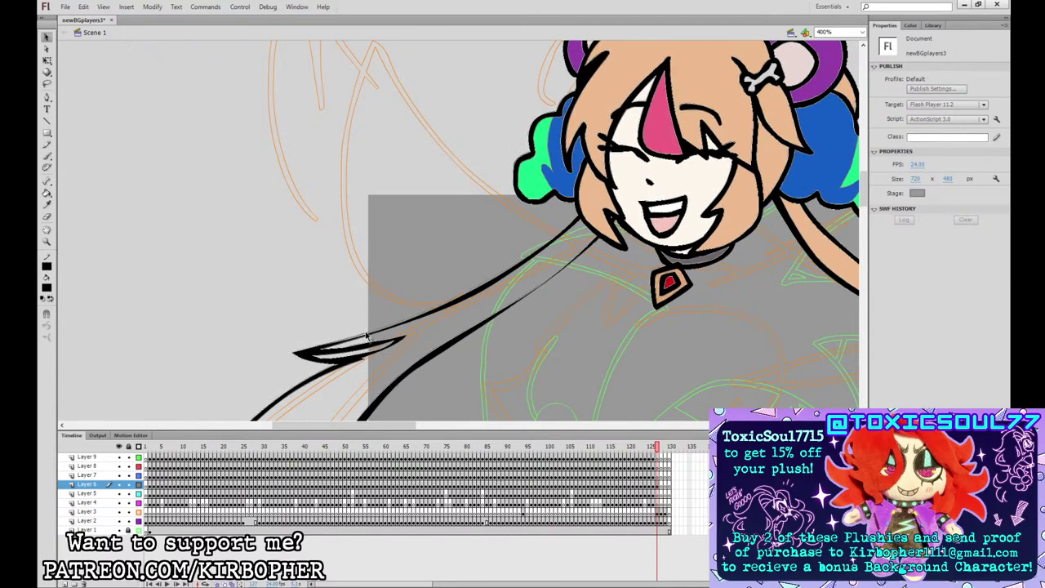
left_click_drag(493, 278, 478, 289)
key("ctrl+z")
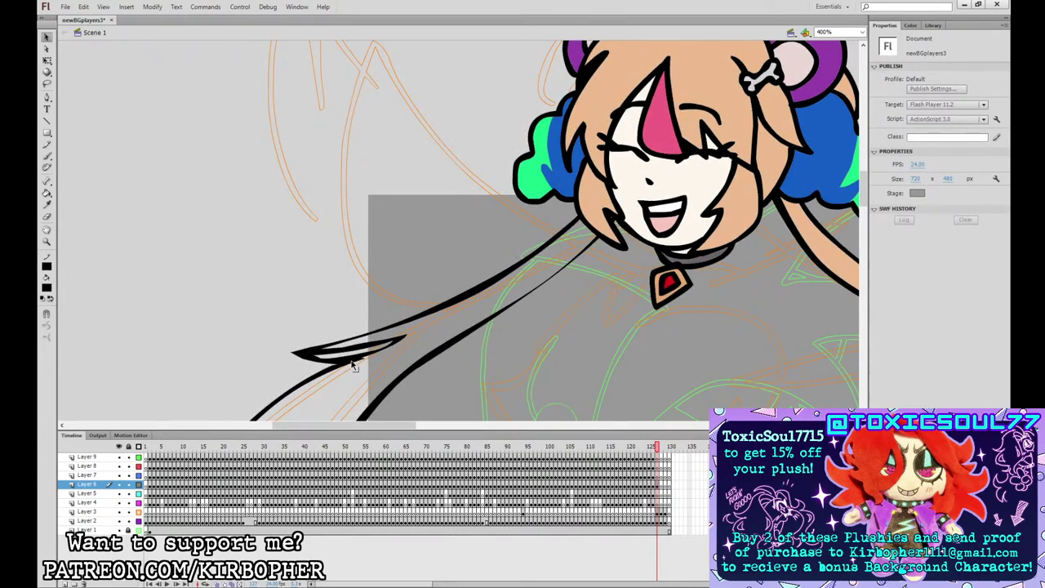
- Fill the left ponytail's tips with the bangs' pink and the rest with the right ponytail's peach
key("ctrl+minus")
left_click_drag(562, 295, 429, 179)
left_click(47, 205)
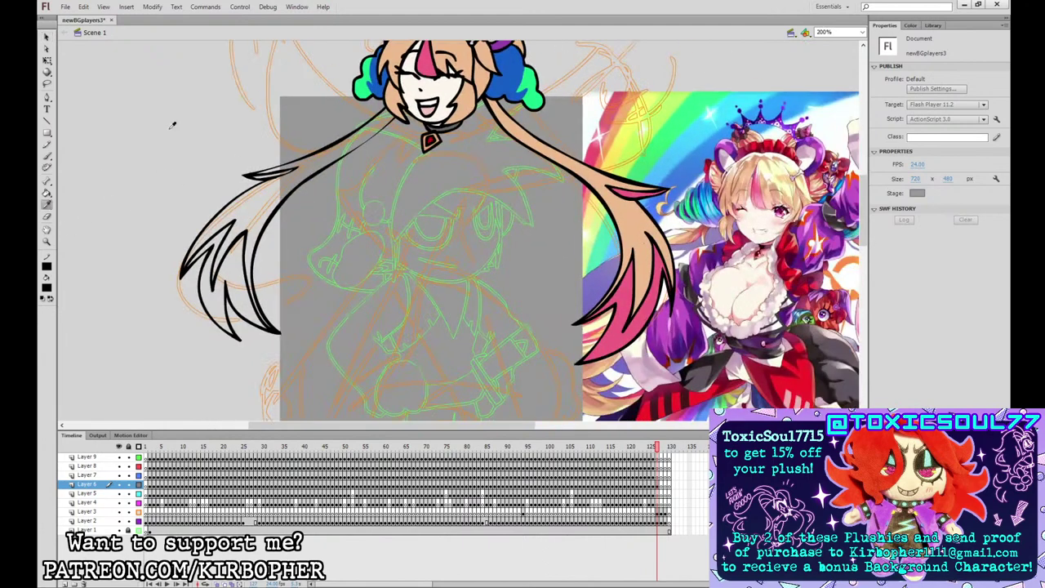
left_click(424, 61)
left_click(221, 265)
left_click(274, 174)
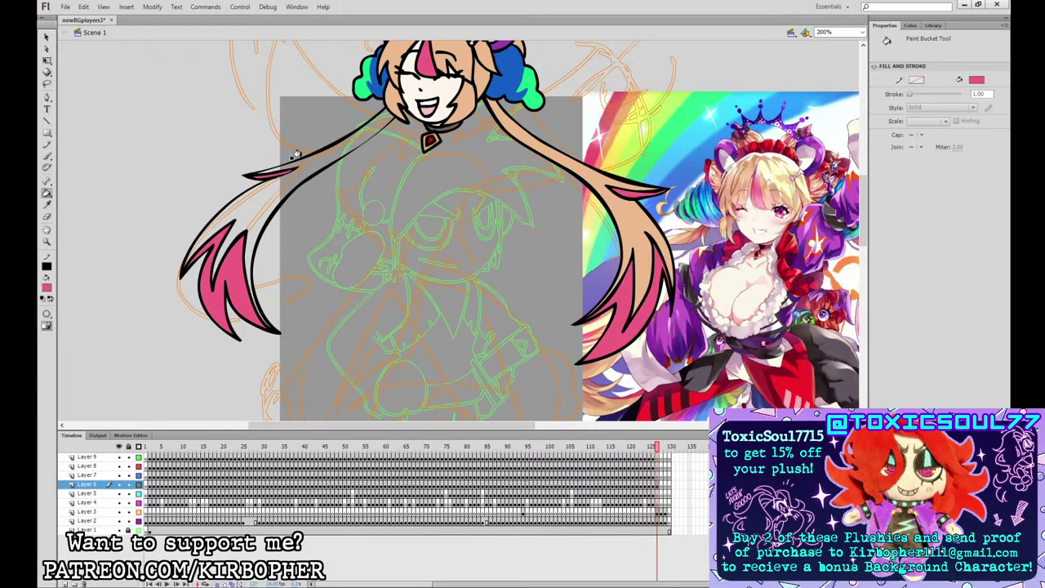
left_click(47, 204)
left_click(497, 117)
left_click(358, 138)
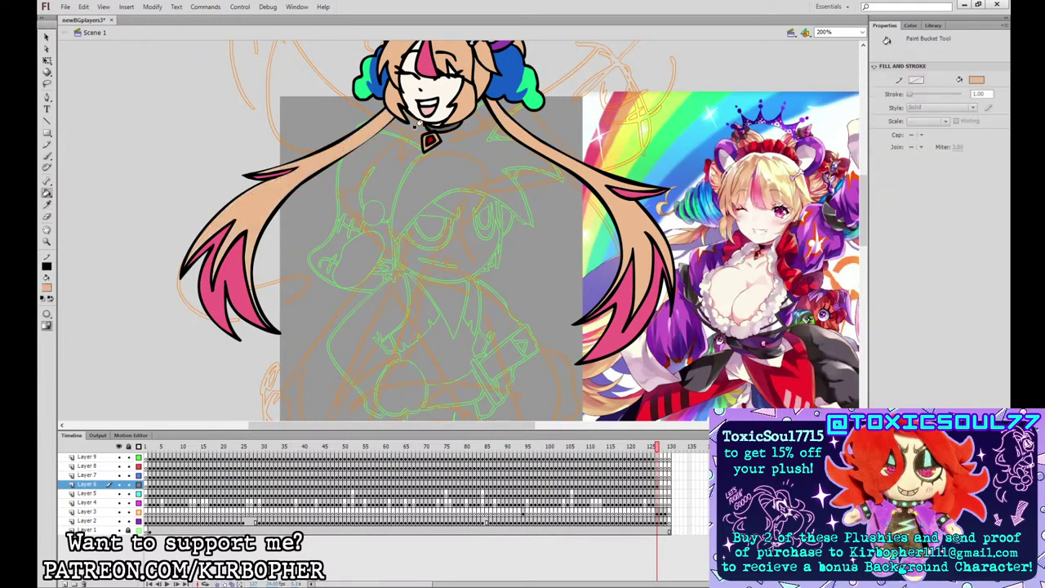
- Ink a wavy ruffled collar below the choker in black with the Brush tool on Layer 7
key("ctrl+minus")
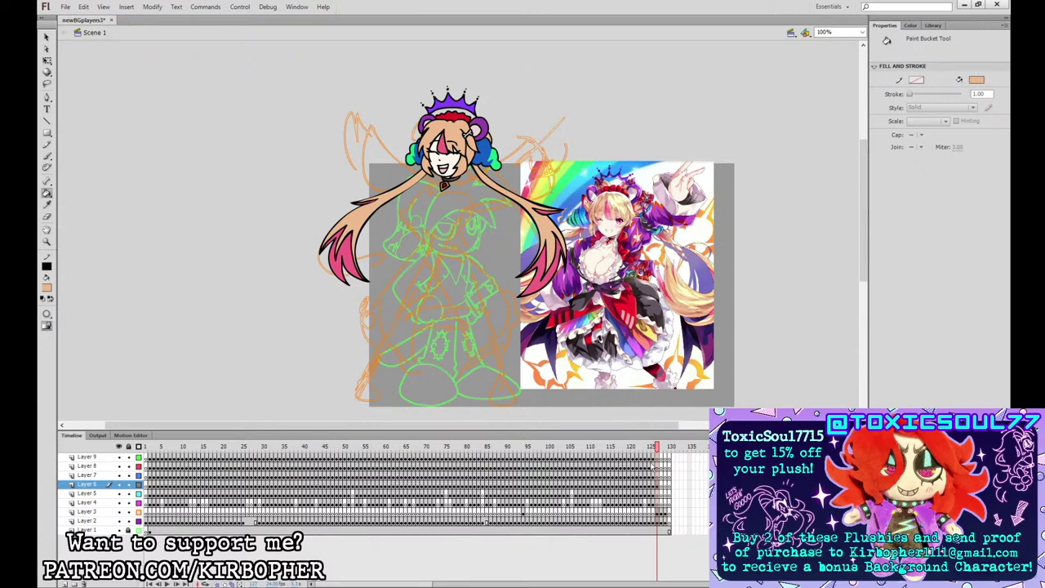
left_click(46, 156)
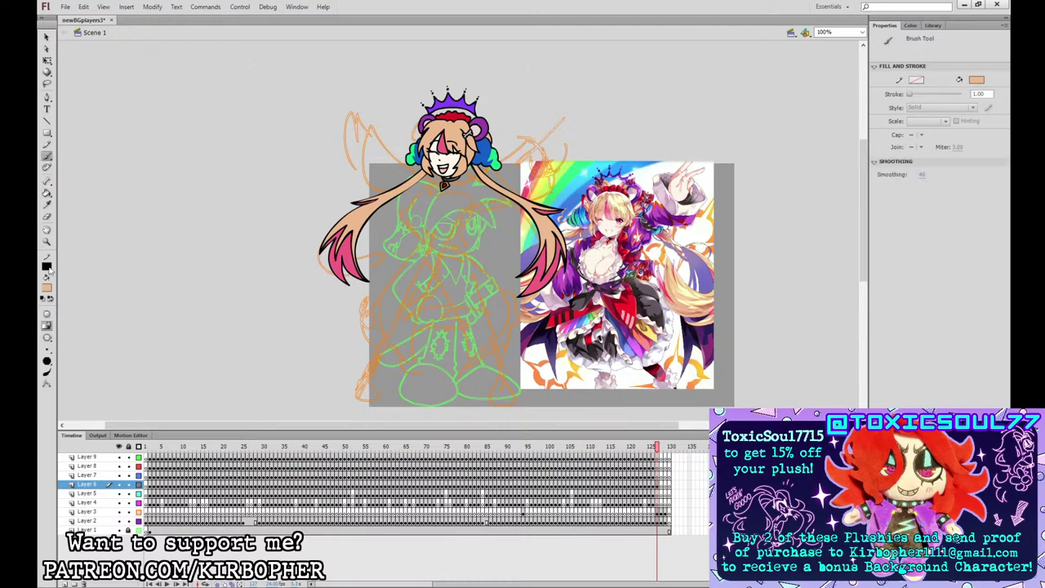
left_click(46, 287)
left_click(64, 315)
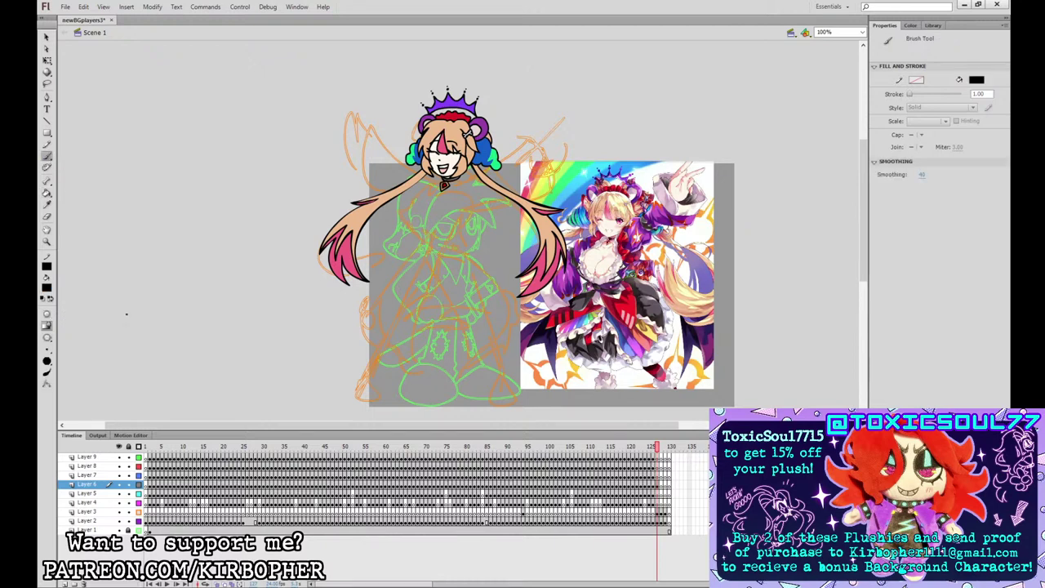
left_click(658, 475)
left_click(657, 485)
left_click_drag(657, 484, 659, 493)
left_click(657, 484)
left_click(661, 475)
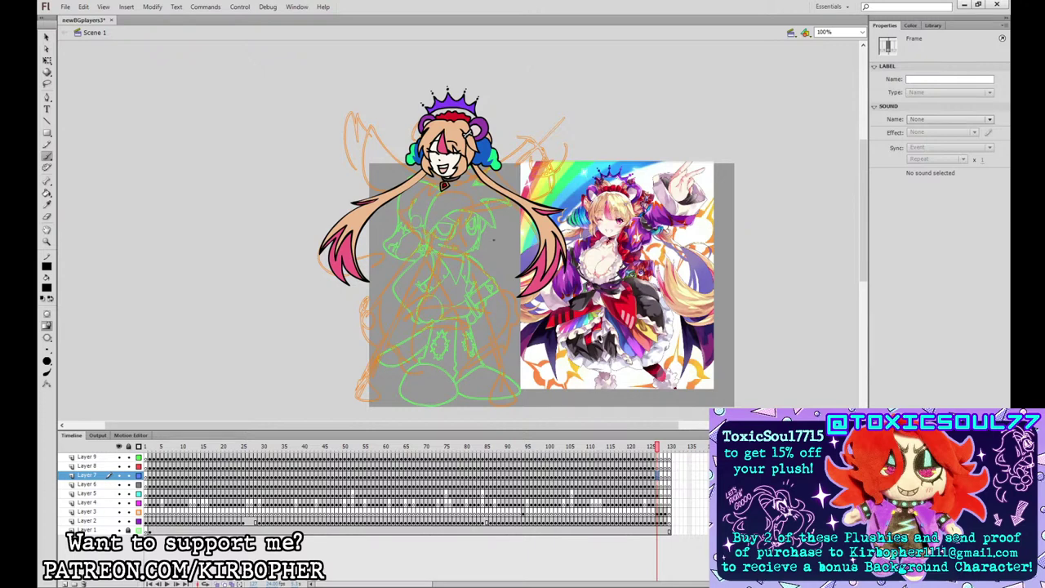
mouse_move(467, 171)
left_mouse_down()
mouse_move(450, 205)
mouse_move(423, 210)
mouse_move(415, 190)
mouse_move(443, 179)
mouse_move(418, 186)
mouse_move(405, 204)
mouse_move(425, 219)
mouse_move(454, 215)
mouse_move(469, 175)
mouse_move(428, 210)
left_mouse_up()
key("ctrl+z")
key("ctrl+z")
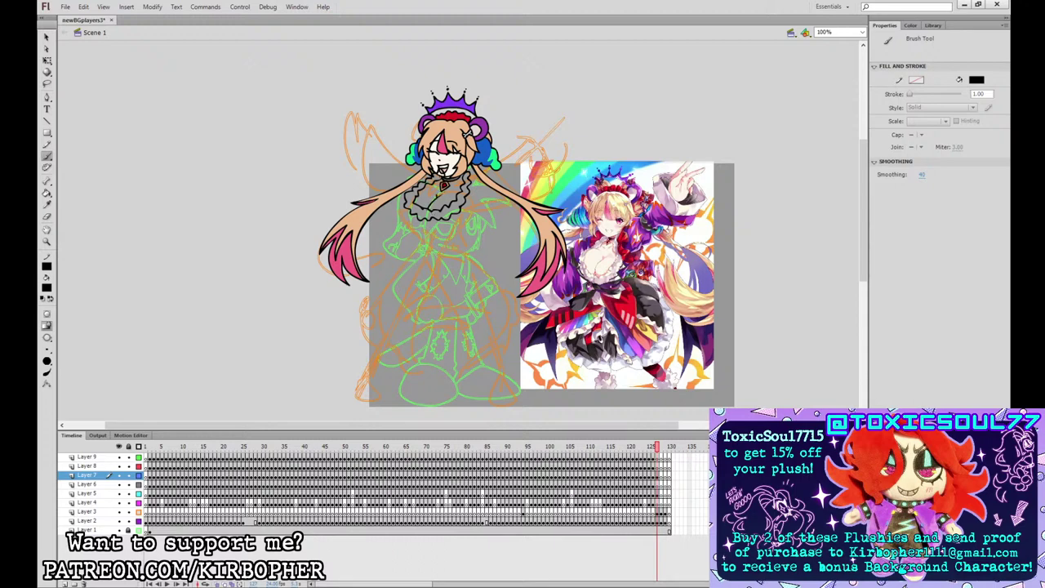
- Adjust the inner outline of the ruffled collar near its lower left corner with the Selection tool
key("ctrl+equal")
left_click_drag(409, 151, 566, 304)
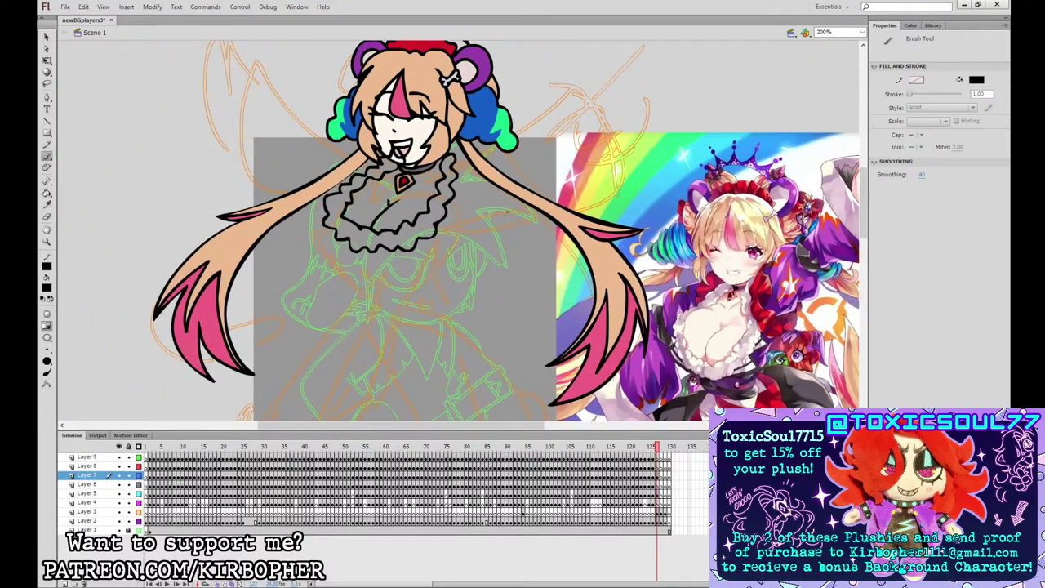
left_click(48, 36)
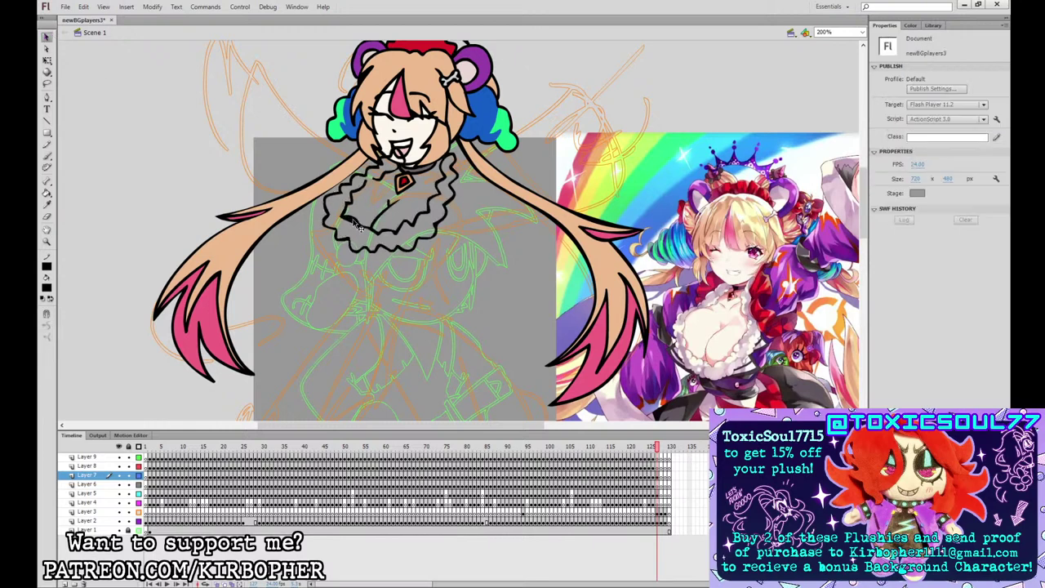
left_click(357, 225)
- Ink the curved bodice outline beneath the ruffled collar and the line up its right side
left_click(47, 155)
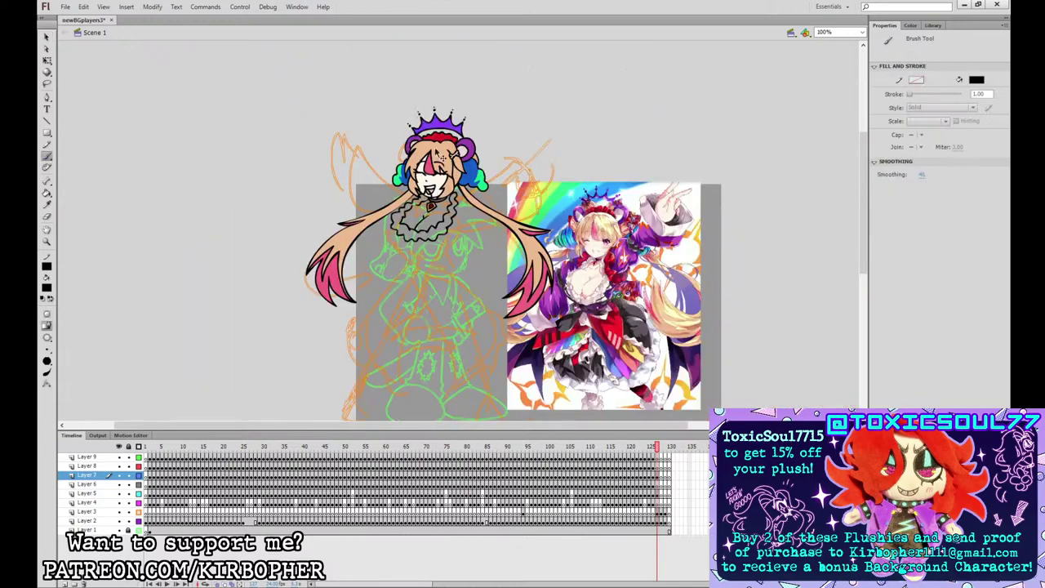
key("ctrl+minus")
key("ctrl+equal")
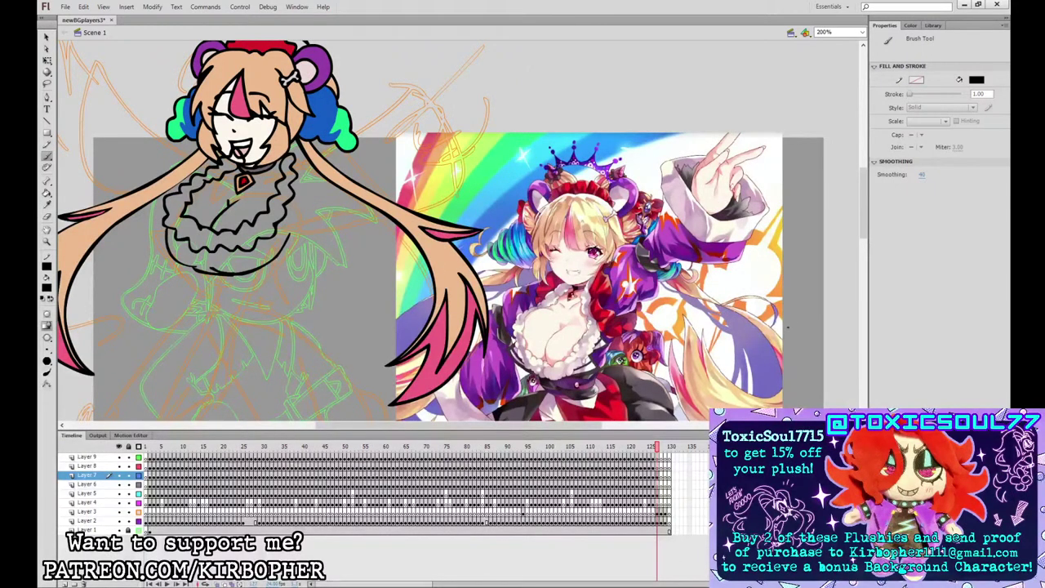
key("ctrl+minus")
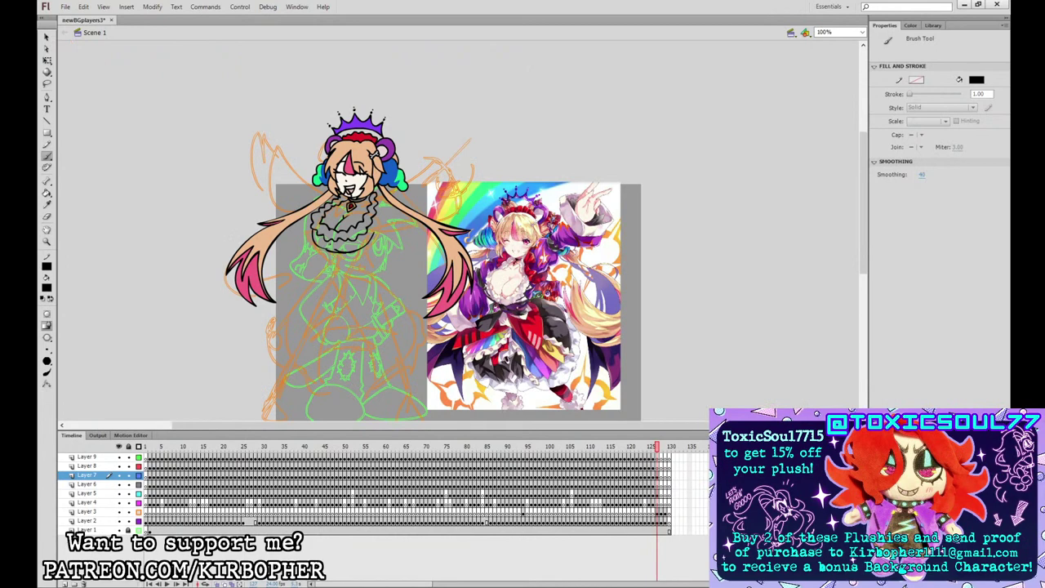
mouse_move(321, 250)
left_mouse_down()
mouse_move(353, 259)
mouse_move(374, 249)
left_mouse_up()
mouse_move(374, 243)
left_mouse_down()
mouse_move(386, 212)
mouse_move(378, 193)
left_mouse_up()
- Ink the wrapped waist sash and its two flared front tails, tidying the lines with the Selection tool
left_click_drag(352, 260, 330, 261)
mouse_move(327, 260)
left_mouse_down()
mouse_move(326, 271)
mouse_move(372, 258)
left_mouse_up()
key("ctrl+z")
key("ctrl+z")
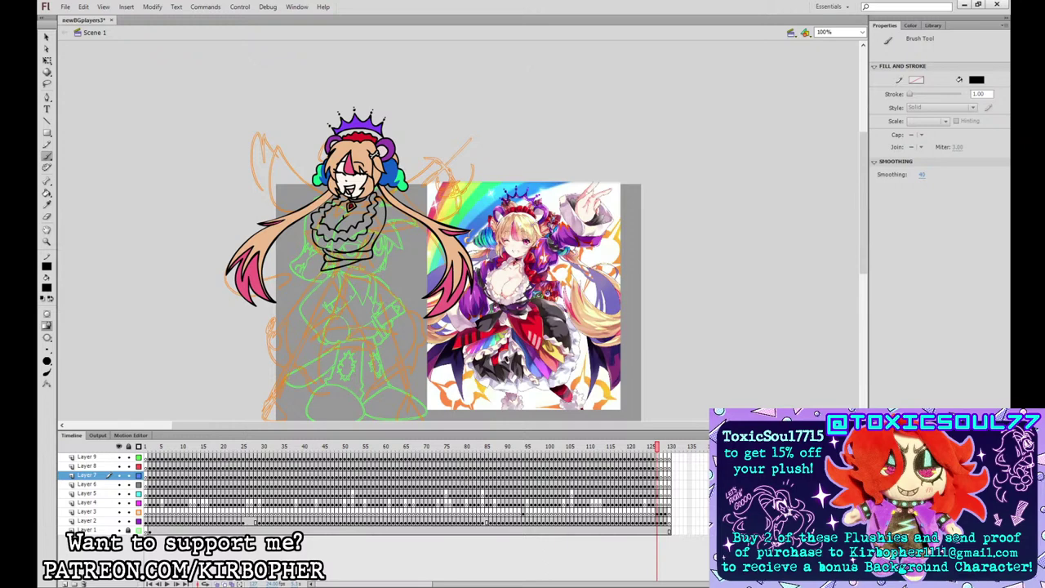
mouse_move(334, 268)
left_mouse_down()
mouse_move(374, 280)
mouse_move(376, 271)
mouse_move(374, 258)
mouse_move(294, 302)
mouse_move(337, 271)
left_mouse_up()
key("ctrl+z")
mouse_move(317, 290)
left_mouse_down()
mouse_move(341, 270)
mouse_move(383, 301)
mouse_move(374, 270)
left_mouse_up()
key("ctrl+=")
key("v")
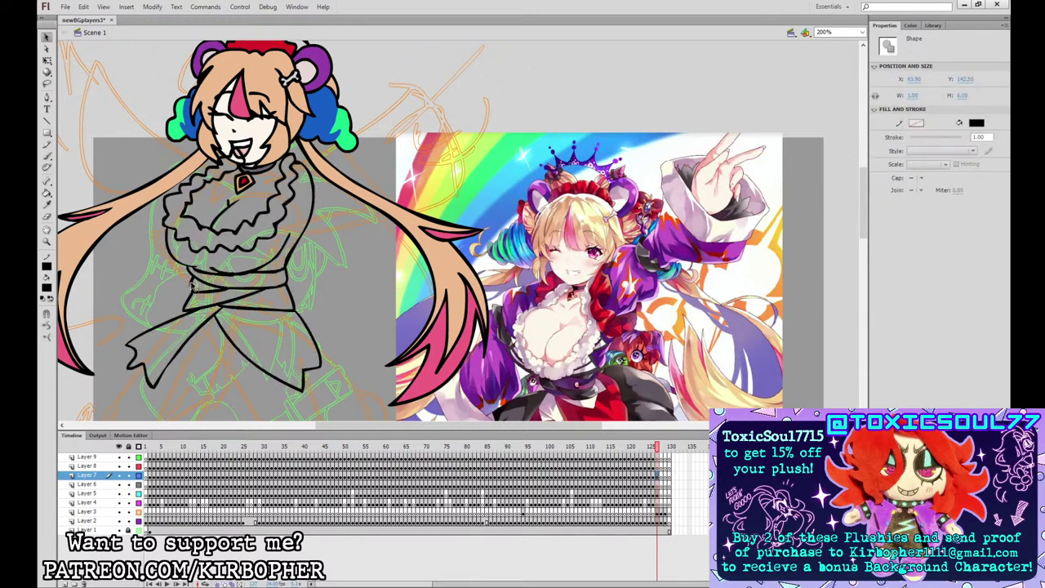
key("ctrl+minus")
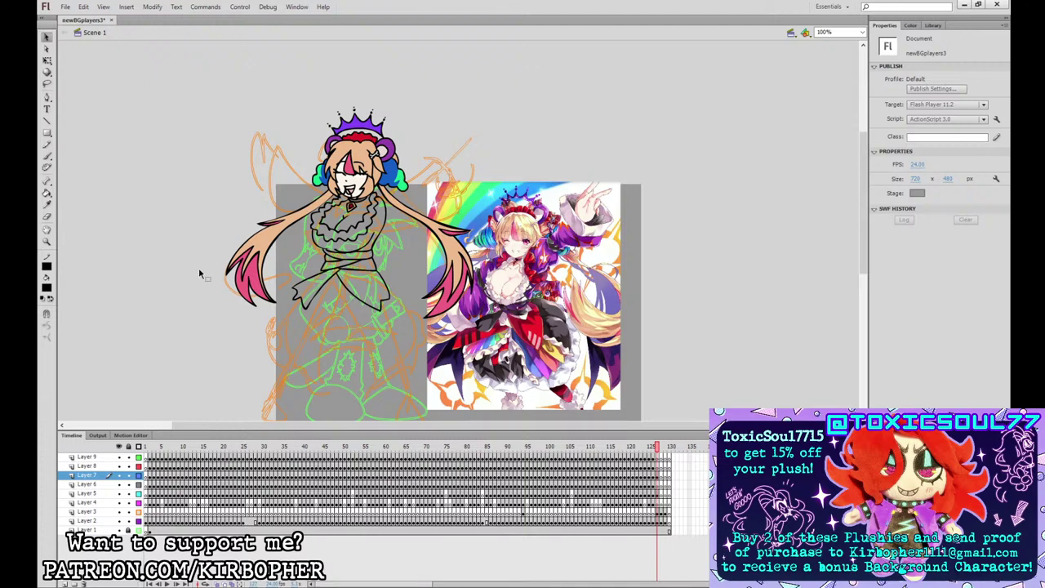
- Extend the left sash tail and ink stripe blocks near the ends of both tails, undoing unwanted strokes
left_click(47, 155)
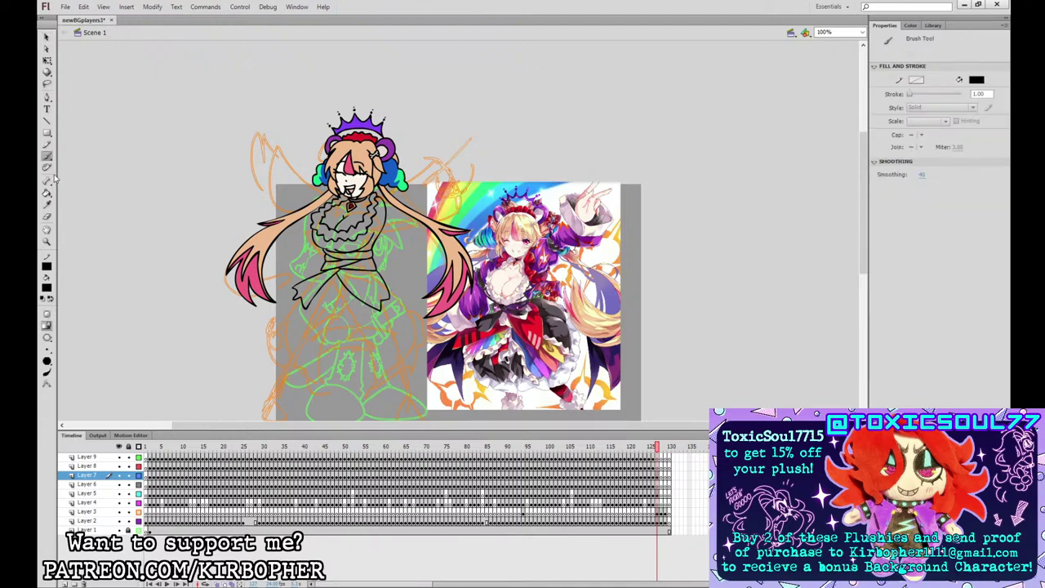
left_click_drag(323, 289, 341, 285)
mouse_move(299, 299)
left_mouse_down()
mouse_move(292, 316)
mouse_move(328, 304)
mouse_move(351, 276)
left_mouse_up()
key("ctrl+z")
left_click_drag(296, 306, 347, 290)
mouse_move(301, 330)
left_mouse_down()
mouse_move(310, 309)
mouse_move(300, 320)
mouse_move(310, 321)
left_mouse_up()
key("ctrl+z")
key("ctrl+z")
mouse_move(307, 314)
left_mouse_down()
mouse_move(376, 300)
mouse_move(373, 287)
mouse_move(377, 304)
mouse_move(356, 291)
mouse_move(364, 300)
left_mouse_up()
key("ctrl+z")
key("ctrl+z")
key("ctrl+z")
key("ctrl+z")
key("ctrl+z")
key("ctrl+z")
key("ctrl+z")
left_click_drag(361, 285, 358, 296)
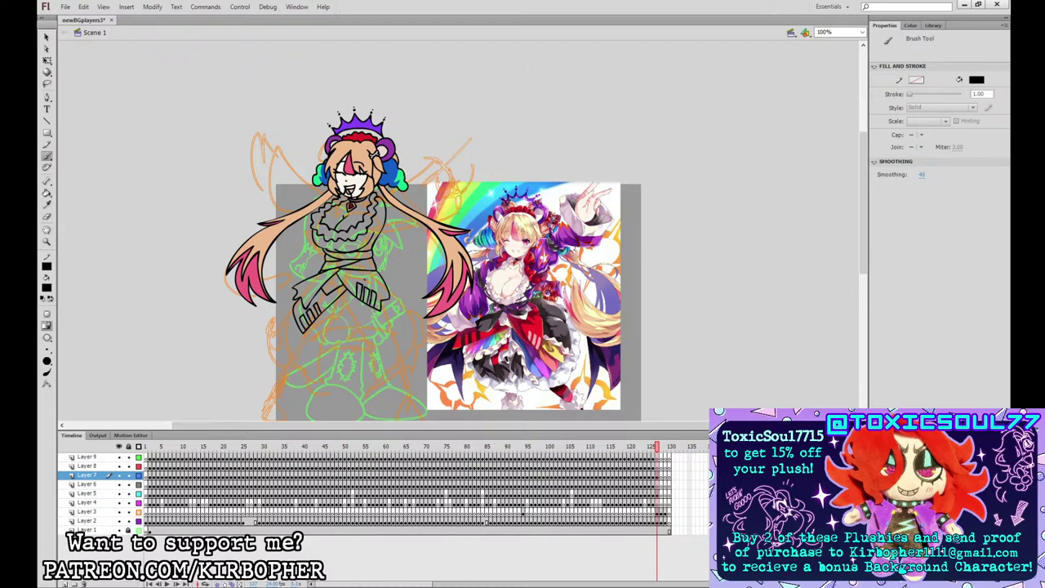
- Ink the right overskirt panel with a wavy ruffled border and a curved fold line inside it
scroll(675, 319, "down", 3)
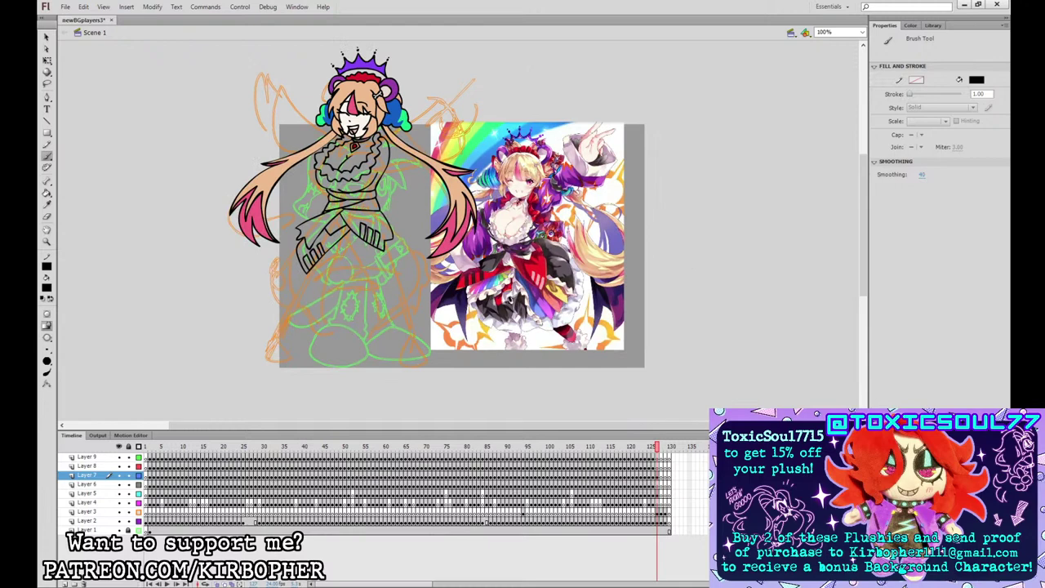
mouse_move(344, 236)
left_mouse_down()
mouse_move(355, 282)
mouse_move(382, 309)
left_mouse_up()
key("ctrl+z")
mouse_move(341, 236)
left_mouse_down()
mouse_move(367, 312)
mouse_move(395, 318)
mouse_move(423, 292)
mouse_move(426, 264)
mouse_move(413, 253)
mouse_move(370, 259)
mouse_move(399, 303)
mouse_move(400, 269)
mouse_move(381, 247)
left_mouse_up()
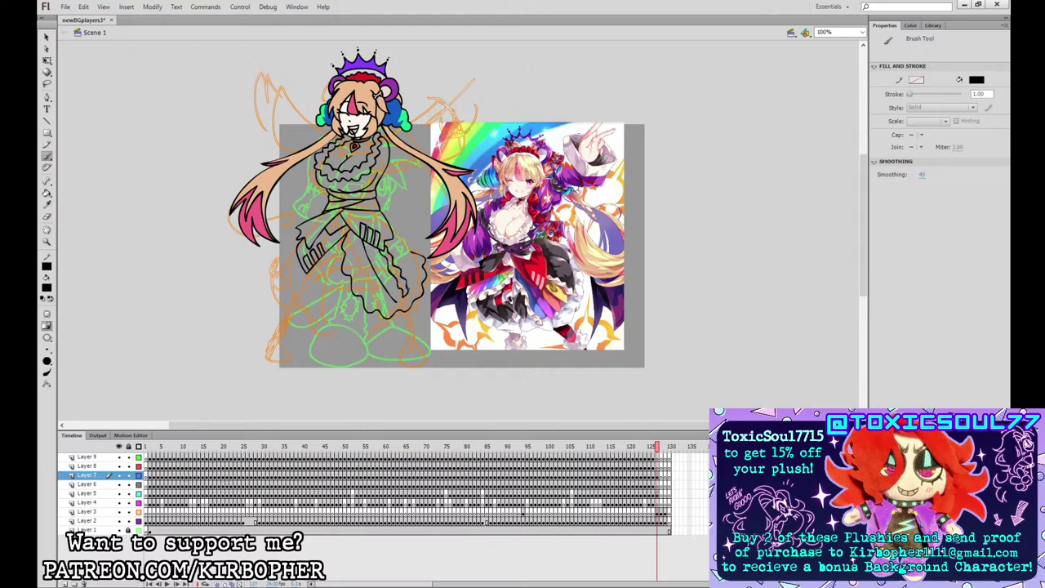
left_click_drag(407, 291, 391, 250)
mouse_move(413, 266)
left_mouse_down()
mouse_move(392, 229)
mouse_move(362, 285)
mouse_move(384, 303)
mouse_move(403, 301)
left_mouse_up()
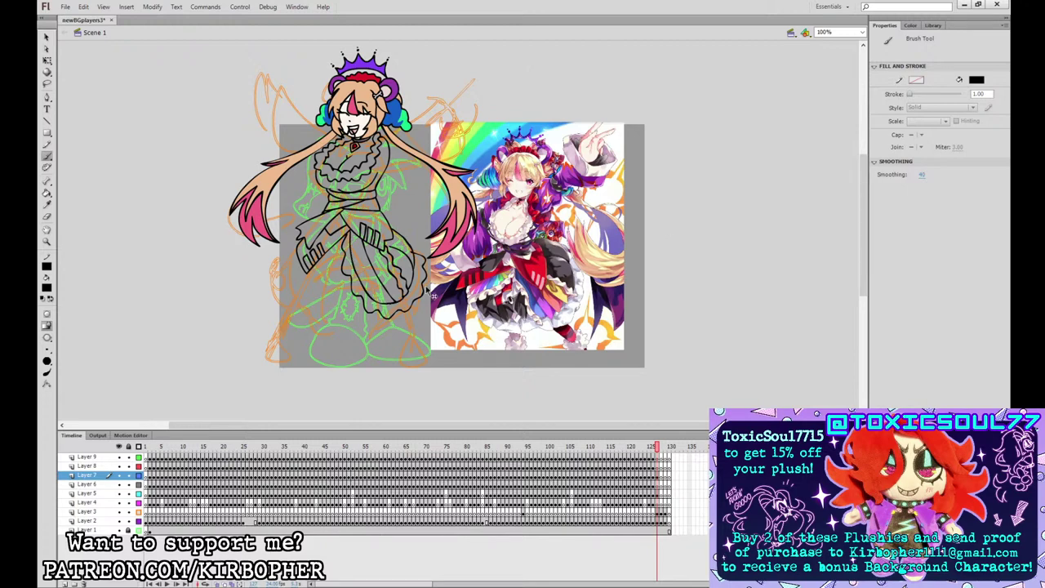
key("ctrl+z")
left_click_drag(396, 290, 403, 303)
- Ink long pleat lines fanning down from the sash knot through the centre of the skirt
left_click_drag(354, 235, 391, 306)
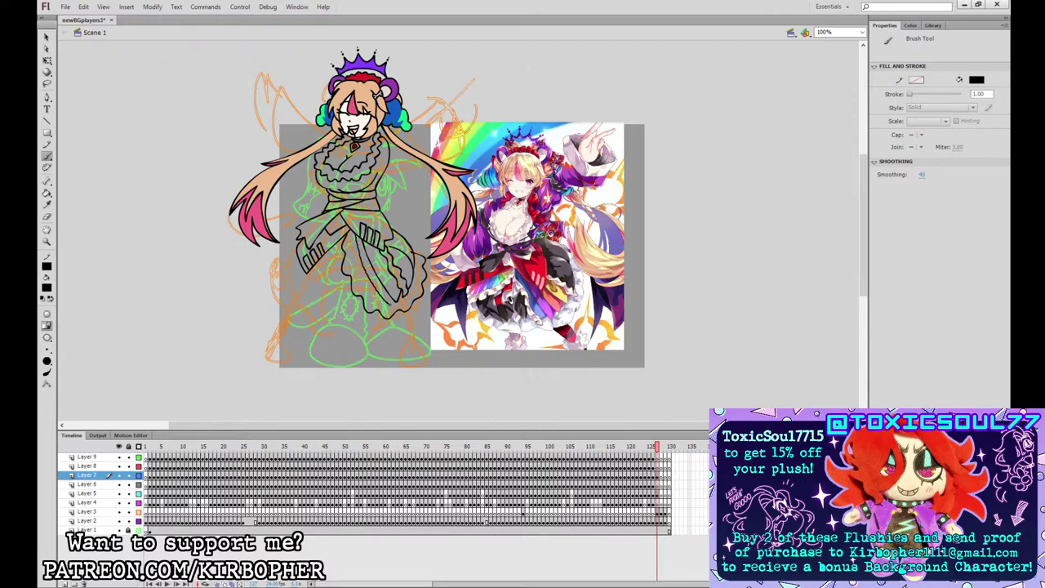
left_click_drag(352, 234, 384, 305)
left_click_drag(348, 233, 378, 308)
key("ctrl+z")
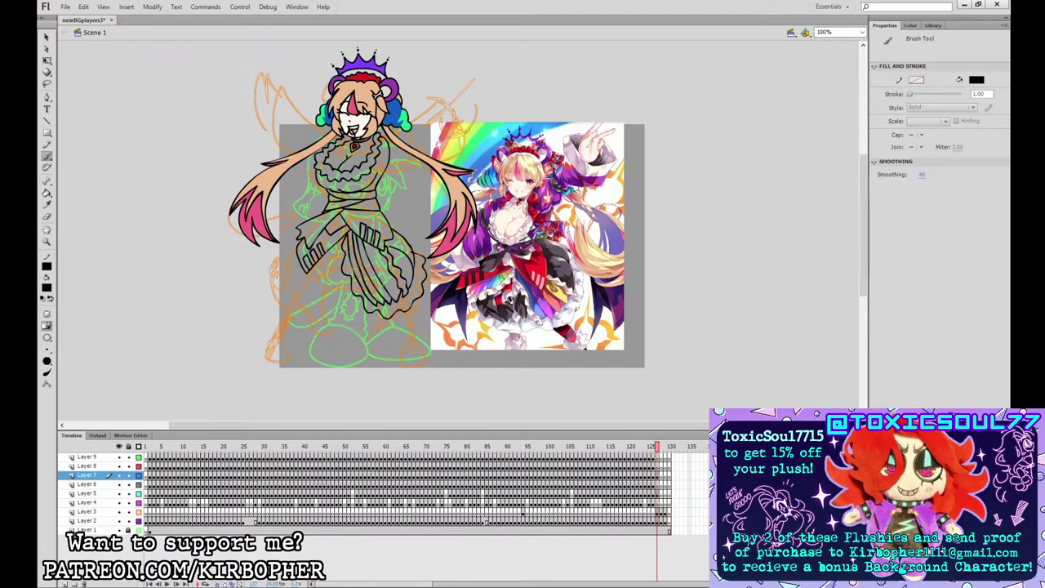
- Ink the left overskirt panel with a matching wavy ruffled border, redrawing the unwanted strokes
mouse_move(286, 254)
left_mouse_down()
mouse_move(294, 282)
mouse_move(325, 285)
mouse_move(344, 251)
mouse_move(299, 273)
left_mouse_up()
mouse_move(317, 262)
left_mouse_down()
mouse_move(321, 280)
mouse_move(335, 267)
left_mouse_up()
left_click_drag(342, 234, 347, 242)
mouse_move(287, 261)
left_mouse_down()
mouse_move(280, 270)
mouse_move(297, 296)
mouse_move(311, 296)
left_mouse_up()
key("ctrl+z")
key("ctrl+z")
mouse_move(278, 259)
left_mouse_down()
mouse_move(280, 281)
mouse_move(300, 299)
mouse_move(345, 268)
left_mouse_up()
- Tidy the outlines of the left overskirt panel with the Selection tool
key("v")
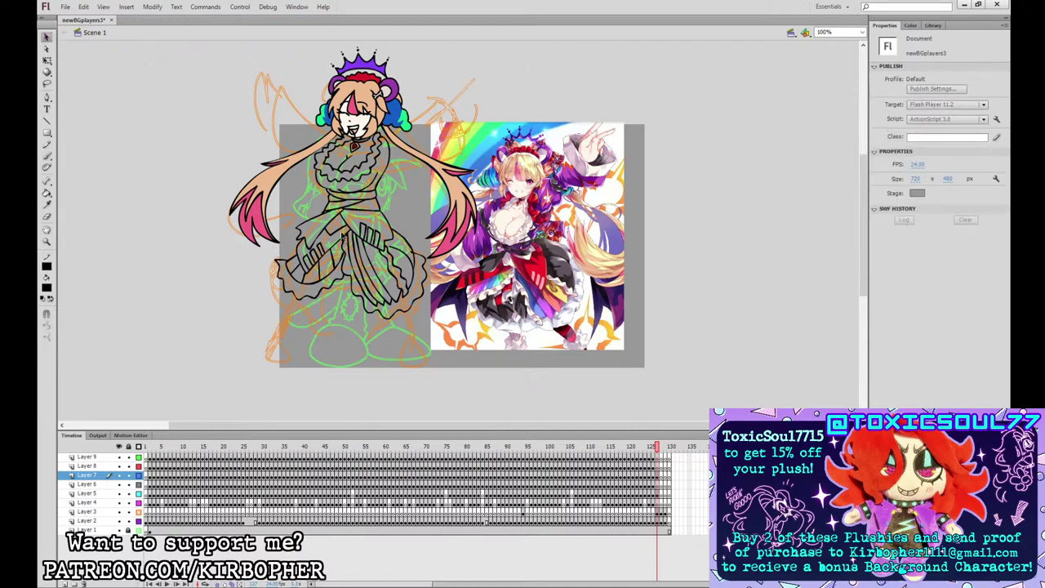
left_click_drag(302, 285, 298, 285)
left_click(313, 272)
- Ink the wavy underskirt hem below both overskirt panels, undoing the unwanted attempts
left_click(47, 155)
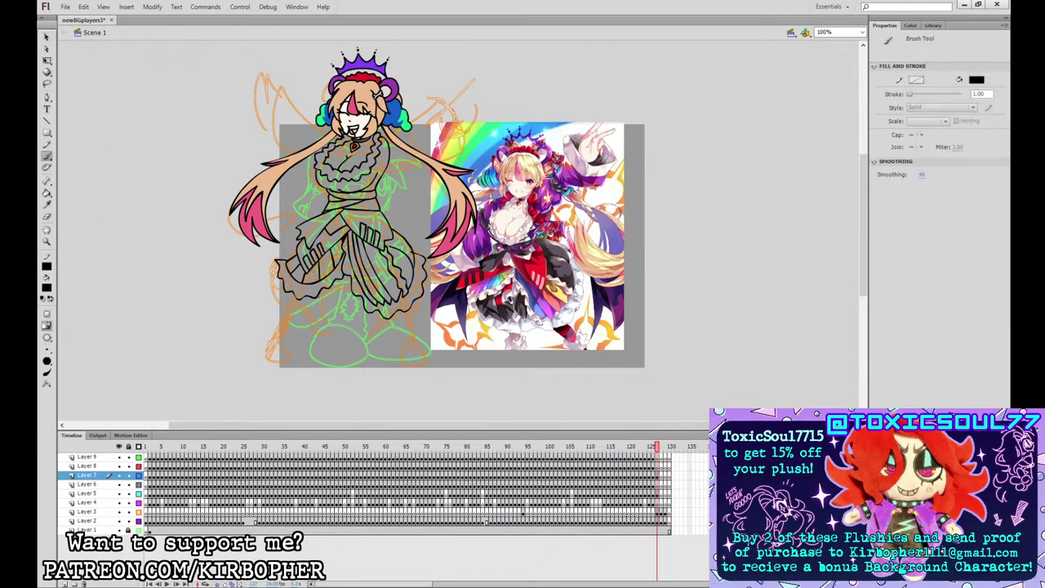
left_click_drag(317, 295, 364, 312)
mouse_move(276, 279)
left_mouse_down()
mouse_move(283, 301)
mouse_move(309, 313)
mouse_move(330, 299)
mouse_move(321, 316)
mouse_move(378, 322)
left_mouse_up()
key("ctrl+z")
key("ctrl+z")
mouse_move(309, 301)
left_mouse_down()
mouse_move(367, 325)
mouse_move(383, 318)
mouse_move(328, 313)
mouse_move(360, 327)
mouse_move(394, 317)
mouse_move(338, 314)
mouse_move(370, 327)
mouse_move(401, 318)
left_mouse_up()
key("ctrl+z")
key("ctrl+z")
key("ctrl+z")
mouse_move(308, 304)
left_mouse_down()
mouse_move(284, 307)
mouse_move(271, 275)
left_mouse_up()
- Refine the curved fold and ruffle outlines on the right side of the skirt with the Selection tool
left_click(46, 37)
key("ctrl+=")
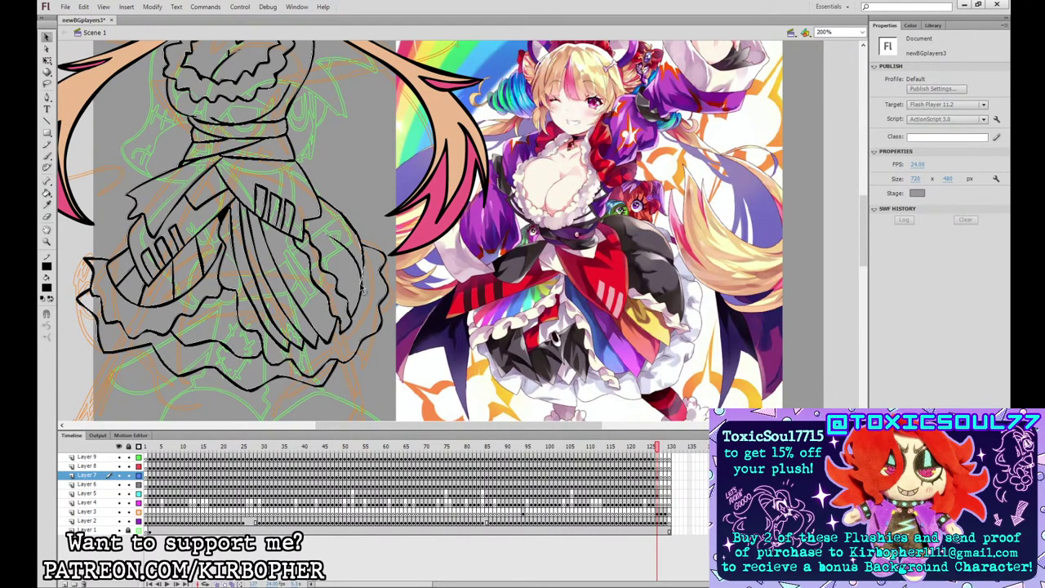
left_click_drag(362, 290, 364, 287)
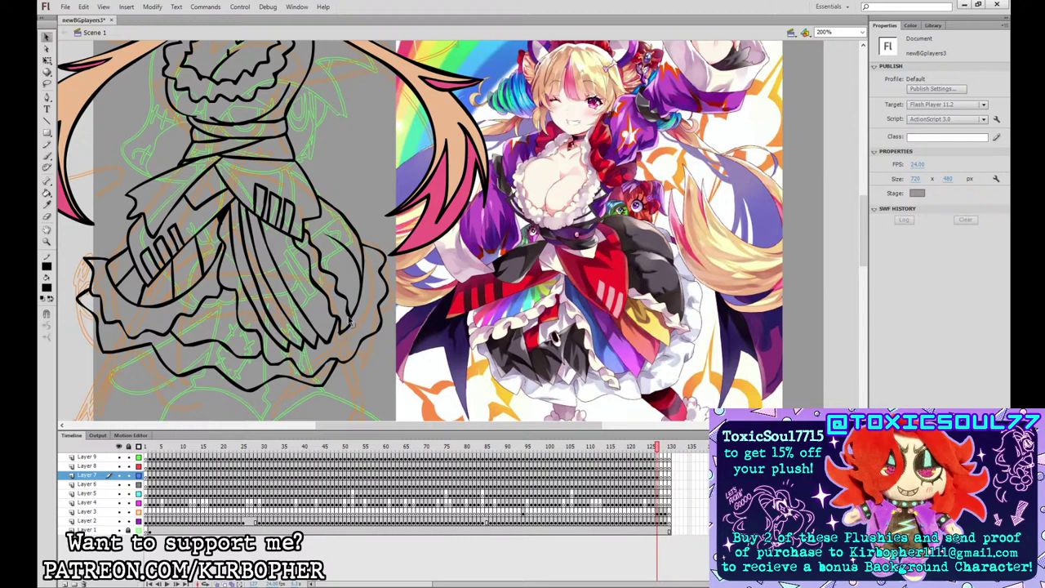
left_click(339, 335)
left_click(368, 299)
key("ctrl+1")
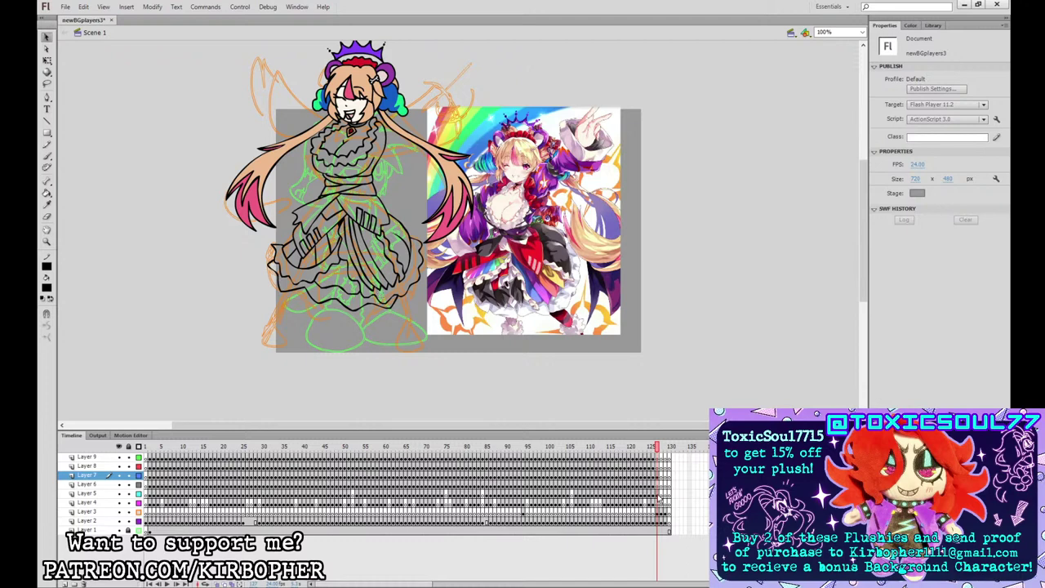
left_click(658, 494)
left_click(49, 155)
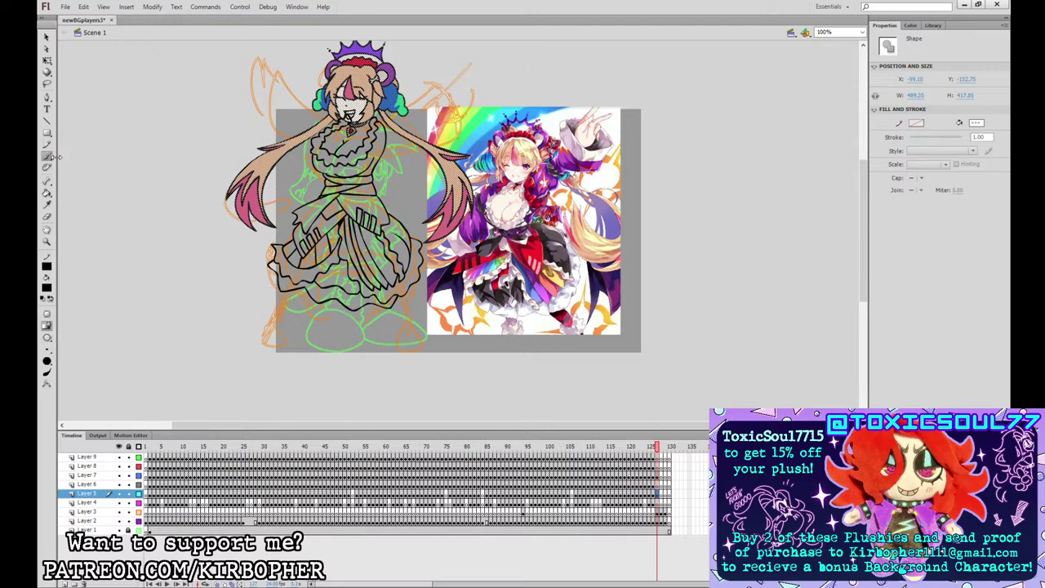
left_click(658, 475)
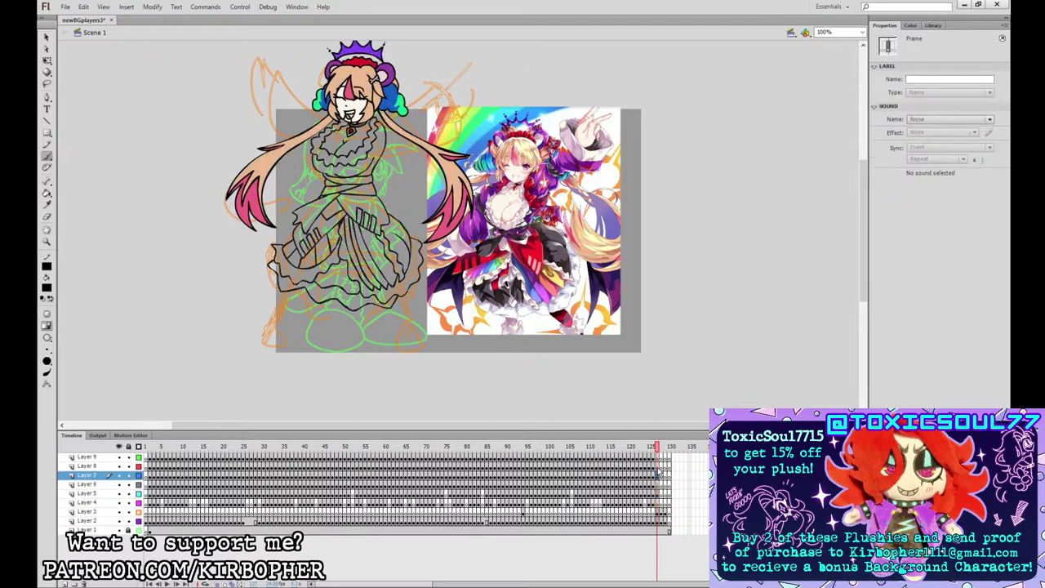
left_click(660, 466)
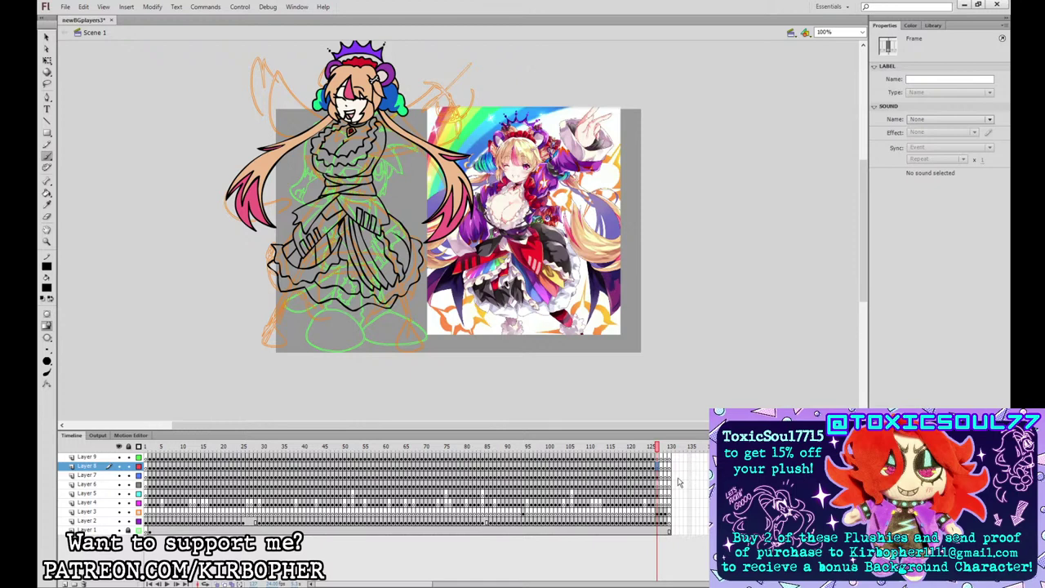
- Remove the stray collar lines overlapping the mouth and chin, and ready the Brush tool on Layer 7's current frame
left_click(47, 37)
left_click_drag(480, 116, 543, 234)
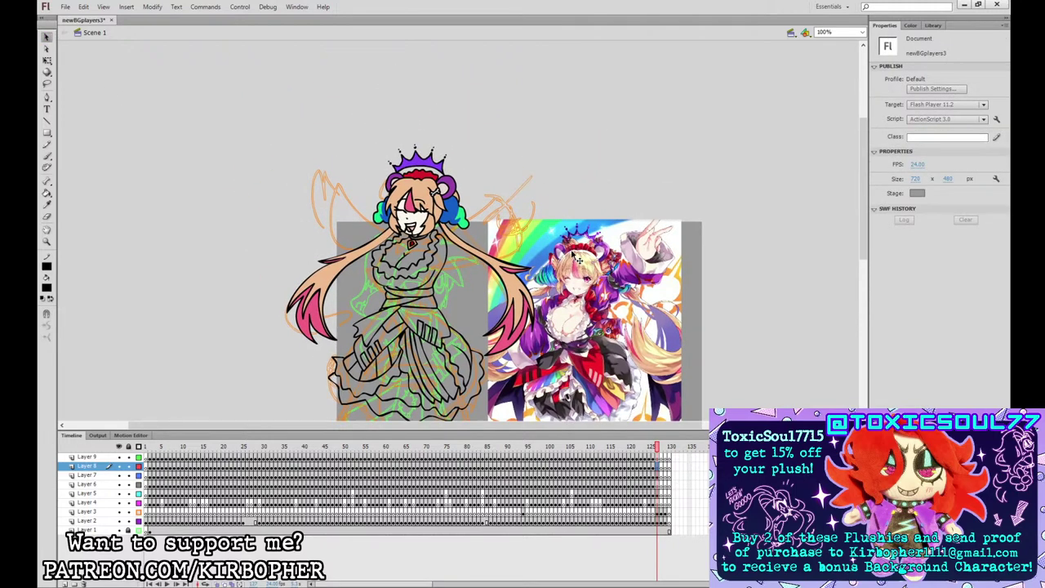
left_click(569, 239, "ctrl")
left_click_drag(388, 189, 490, 207)
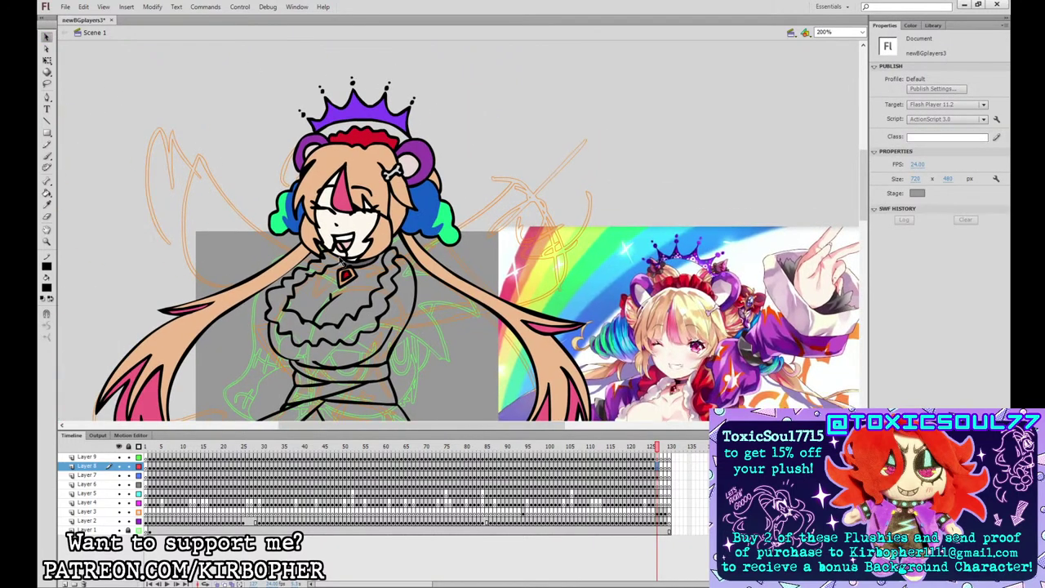
left_click(364, 244)
scroll(359, 237, "down", 1)
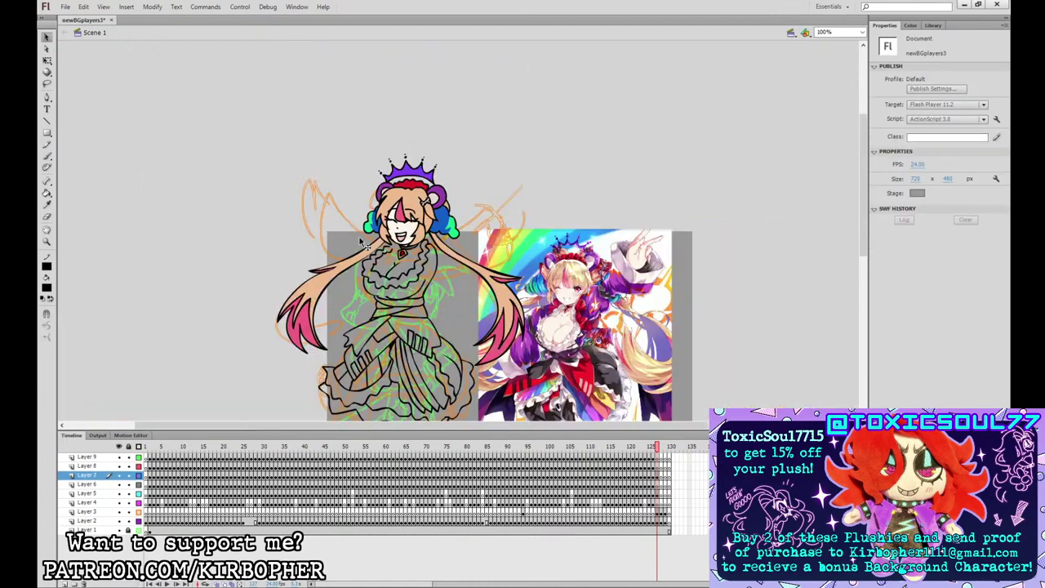
left_click(48, 155)
left_click(658, 475)
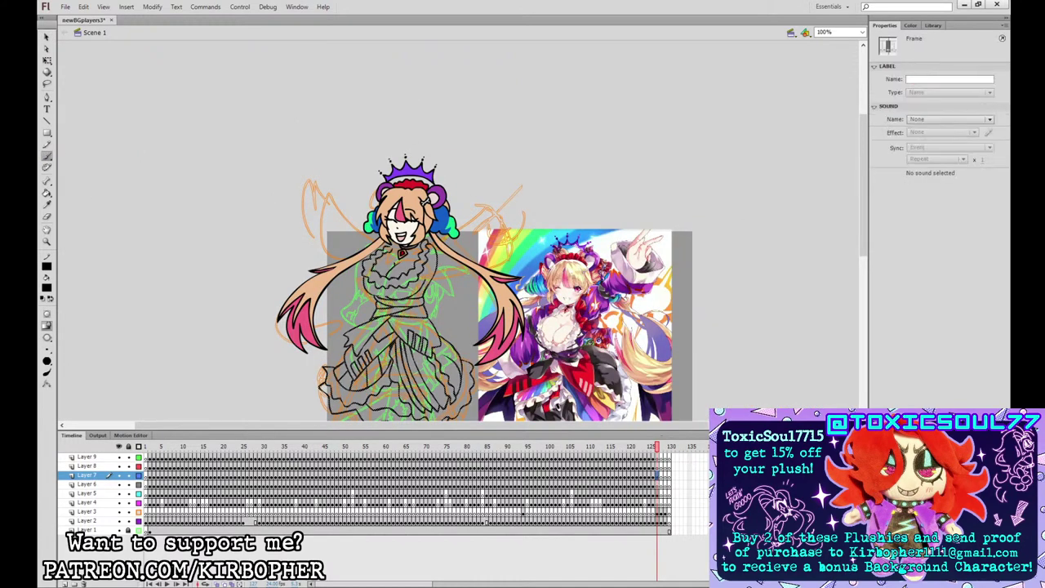
- Ready the Brush tool on Layer 5's current frame with the pale skin colour sampled from the character's face
key("ctrl+c")
key("Escape")
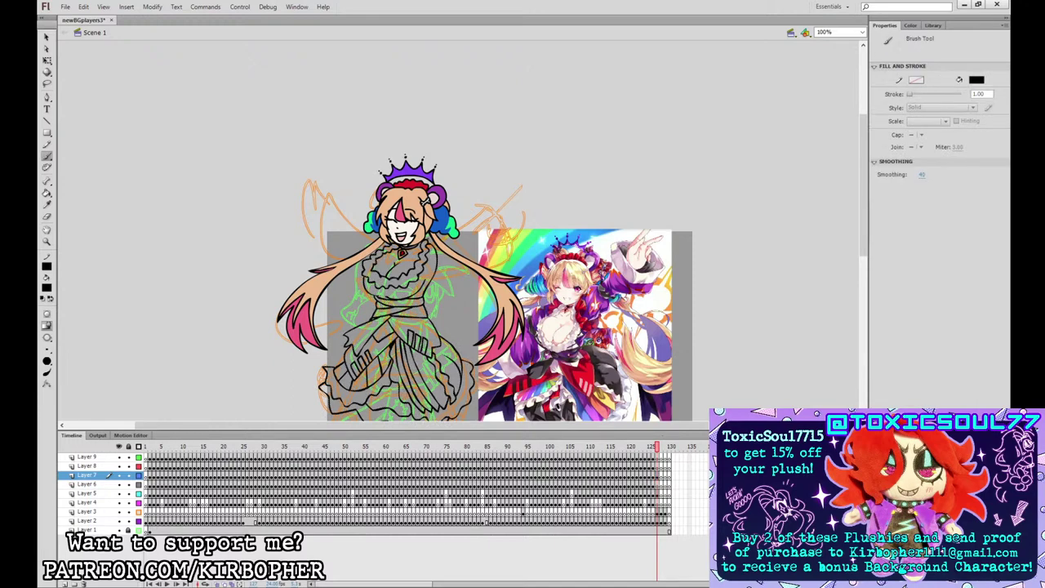
left_click(658, 495)
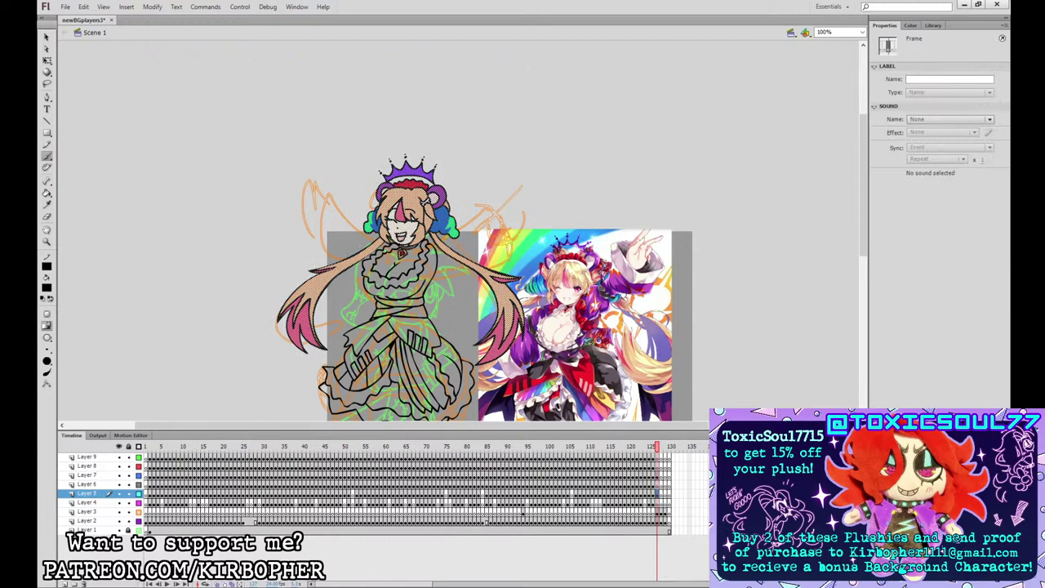
key("Escape")
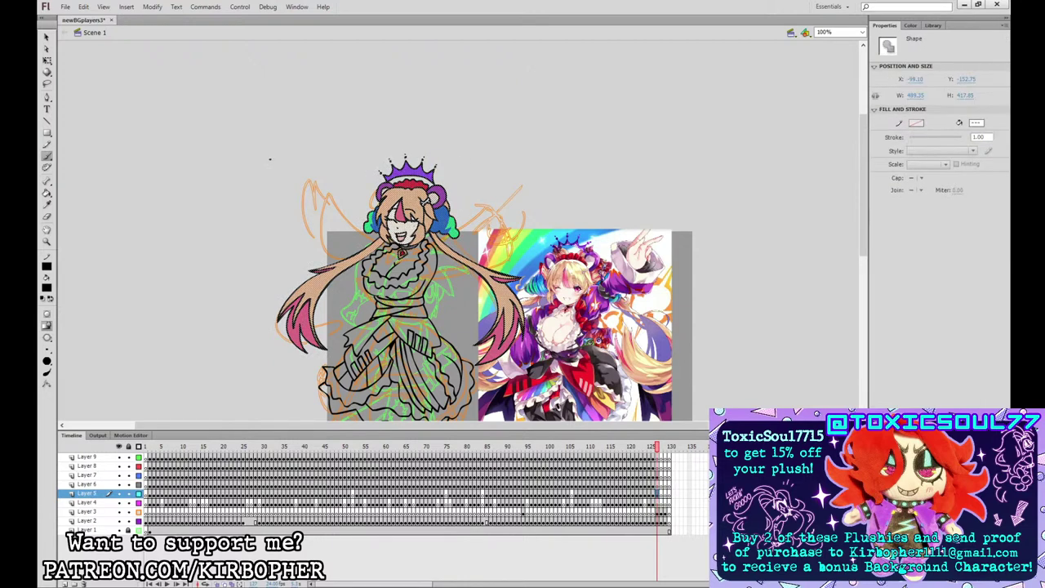
key("q")
key("b")
left_click_drag(418, 245, 426, 246)
key("Escape")
left_click(49, 288)
left_click(410, 218)
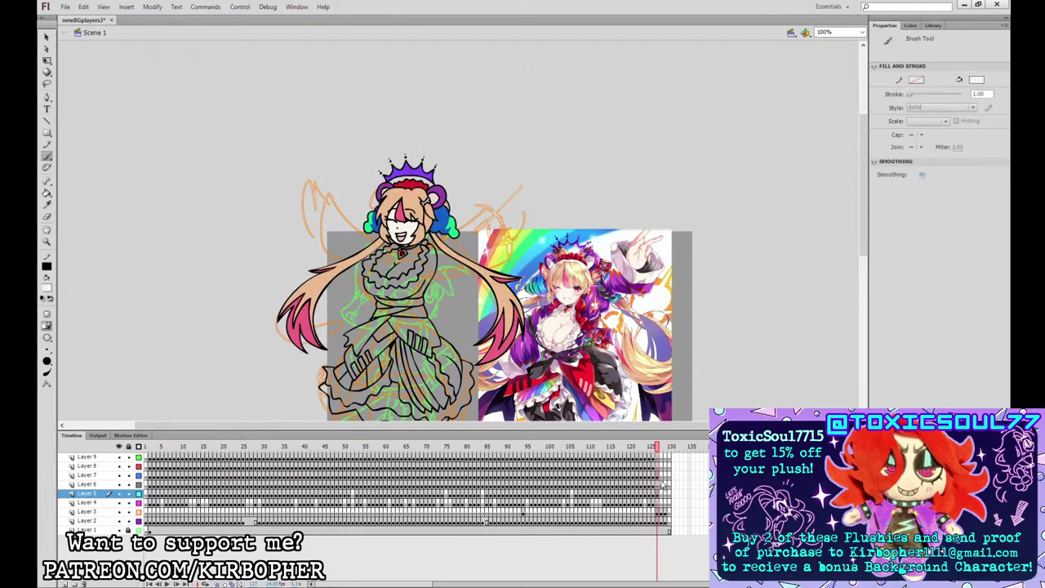
- Brush closing strokes around the neckline, undoing stray ones, and fill the chest inside the ruffled collar with the pale skin colour
left_click(659, 475)
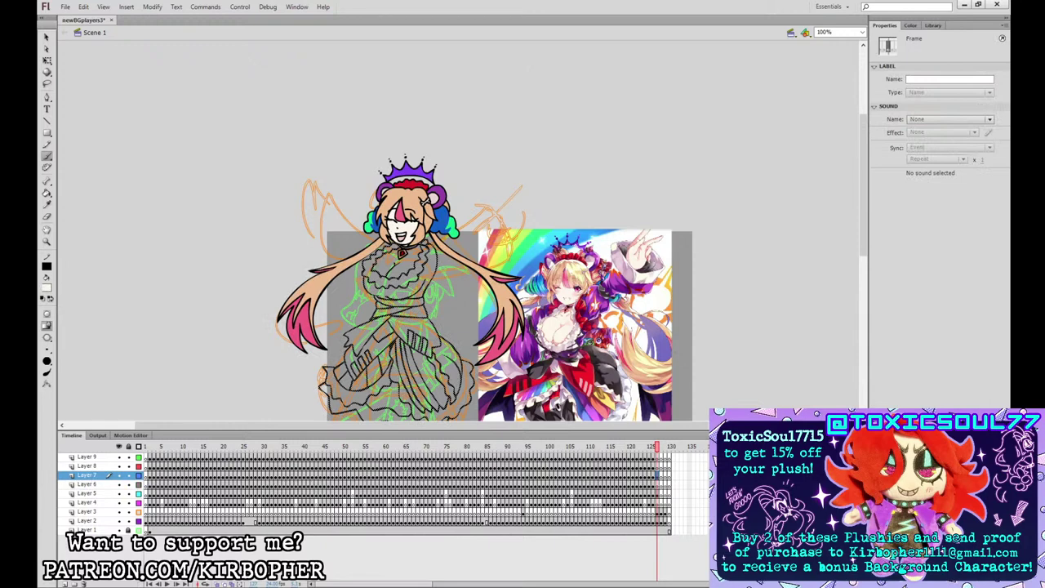
mouse_move(389, 255)
left_mouse_down()
mouse_move(394, 267)
mouse_move(419, 253)
left_mouse_up()
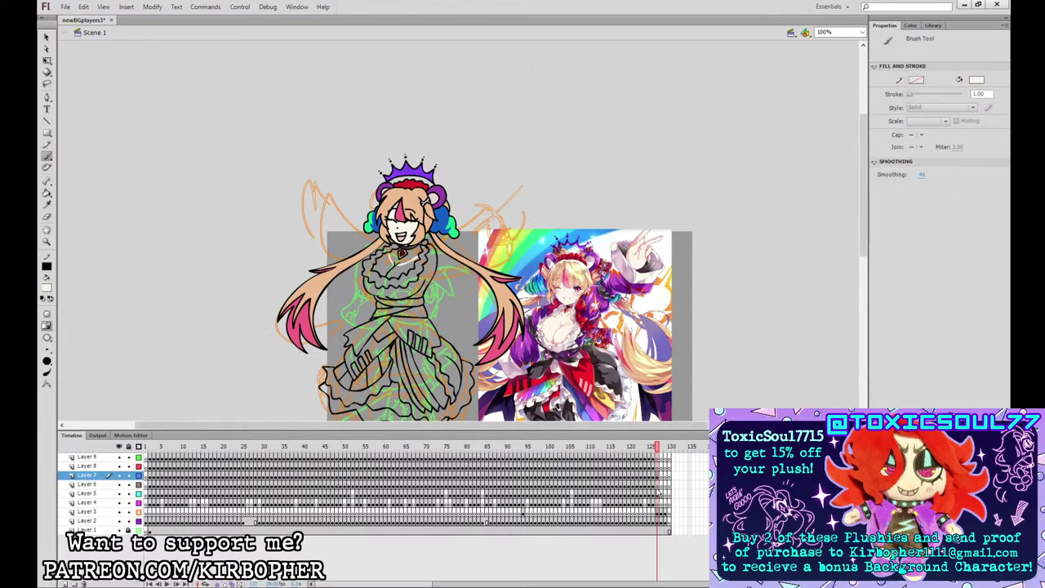
left_click(658, 493)
left_click(394, 249)
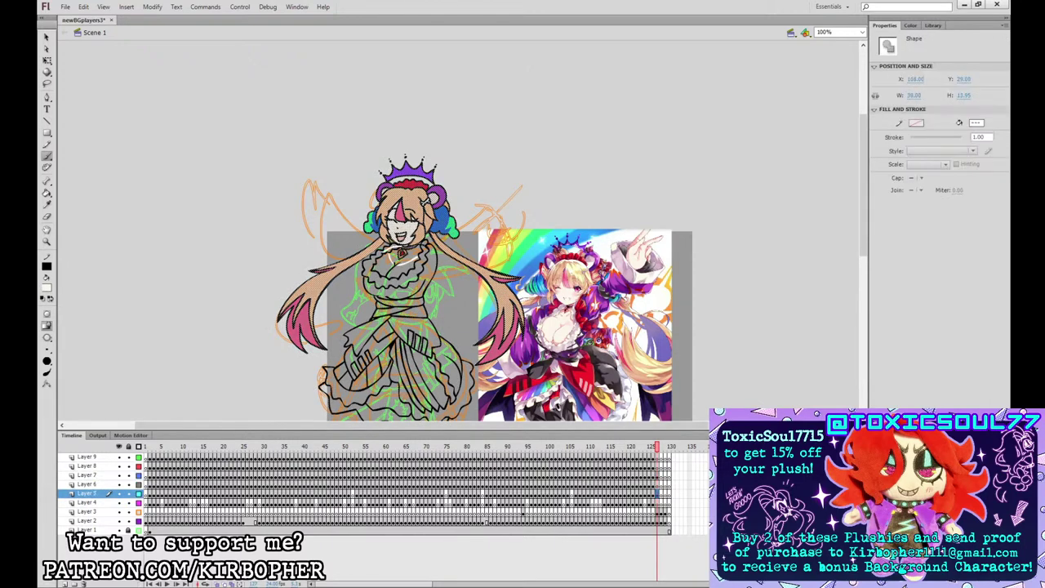
mouse_move(406, 281)
left_mouse_down()
mouse_move(416, 278)
mouse_move(382, 251)
mouse_move(379, 279)
mouse_move(404, 282)
left_mouse_up()
key("ctrl+z")
key("ctrl+z")
mouse_move(396, 246)
left_mouse_down()
mouse_move(383, 280)
mouse_move(428, 260)
mouse_move(425, 246)
left_mouse_up()
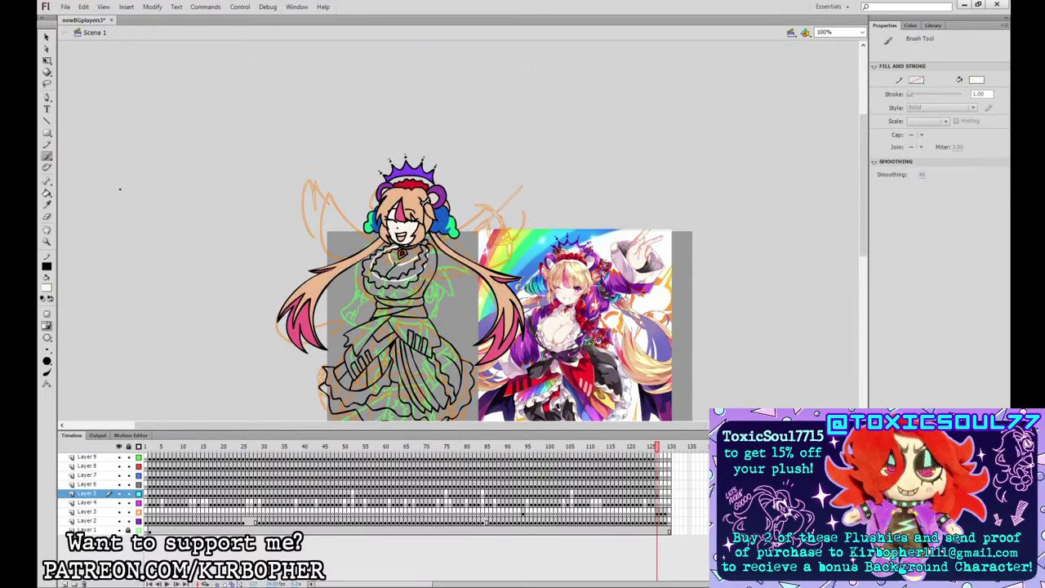
left_click(46, 194)
left_click(409, 249)
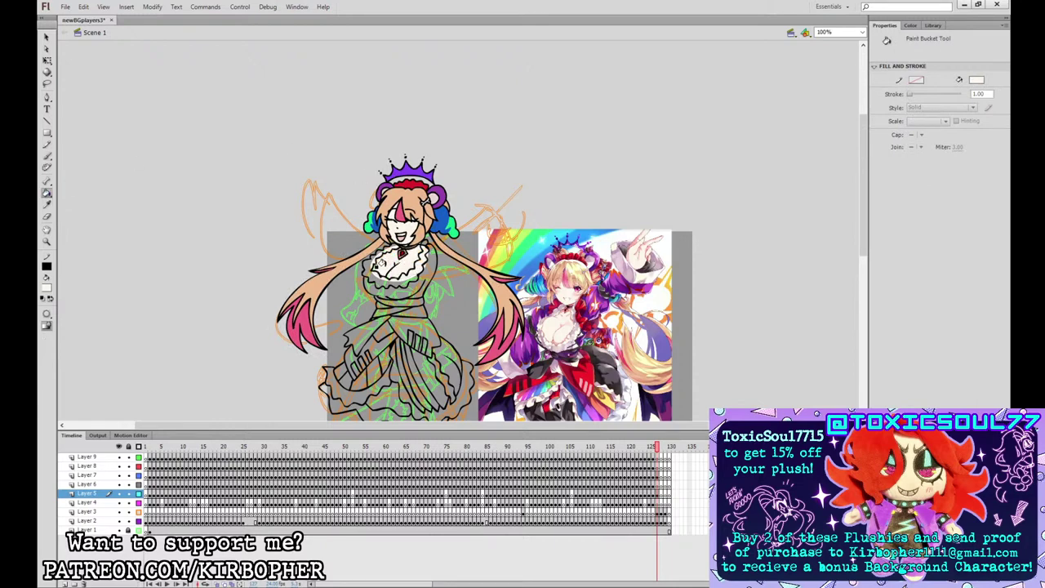
- Fill the collar ruffle, skirt hem ruffles and pale waist pieces with the light grey sampled from the inner bear ear
left_click(47, 205)
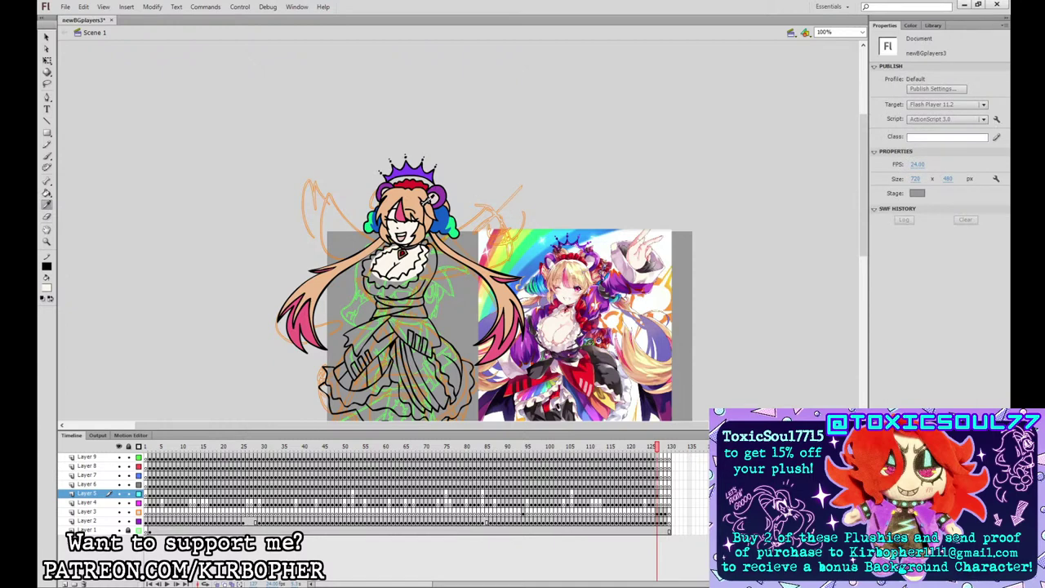
left_click(431, 198)
left_click(416, 238)
scroll(719, 292, "down", 3)
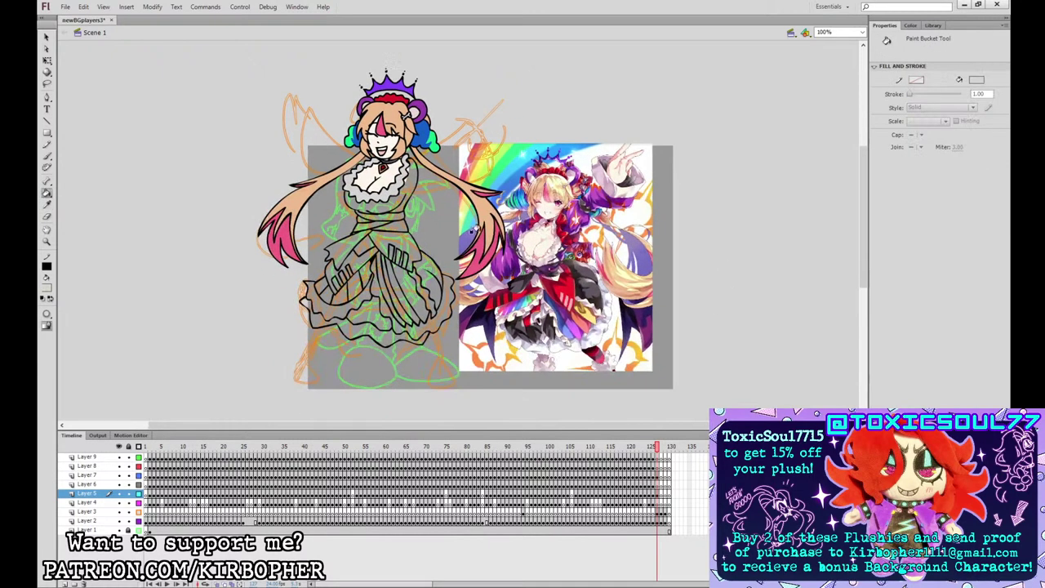
left_click(392, 331)
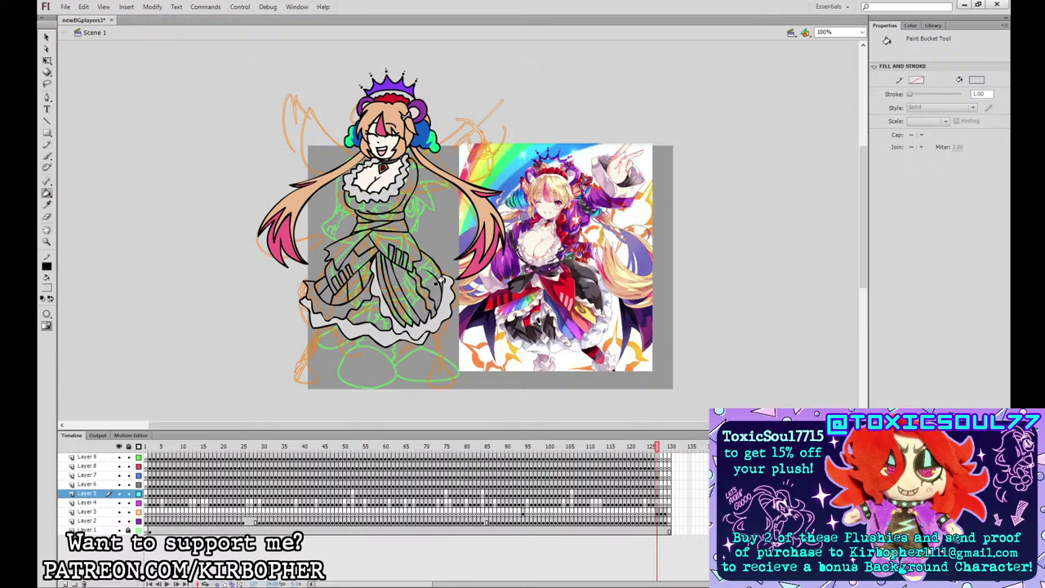
left_click(373, 291)
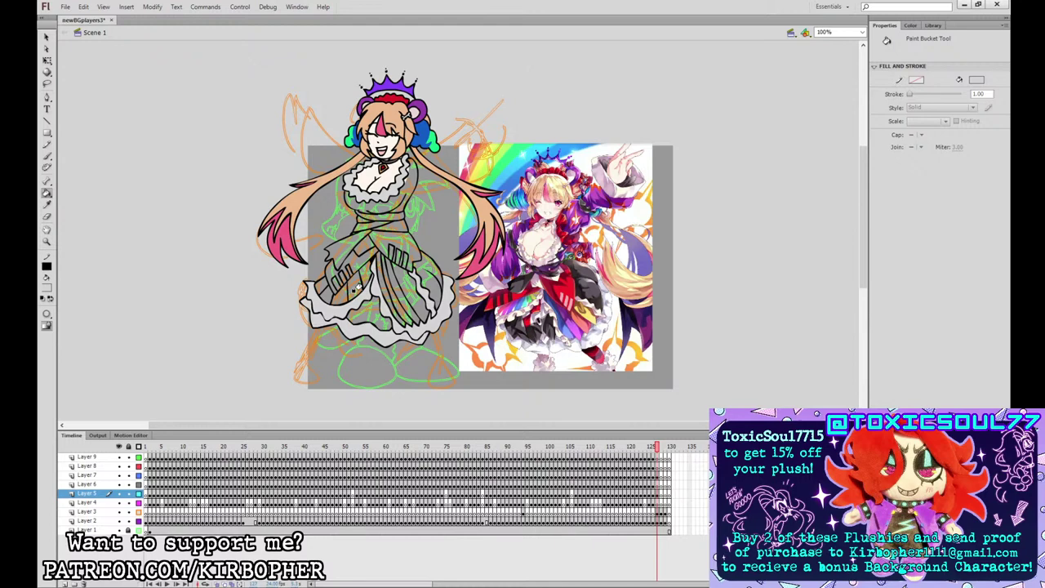
left_click(391, 225)
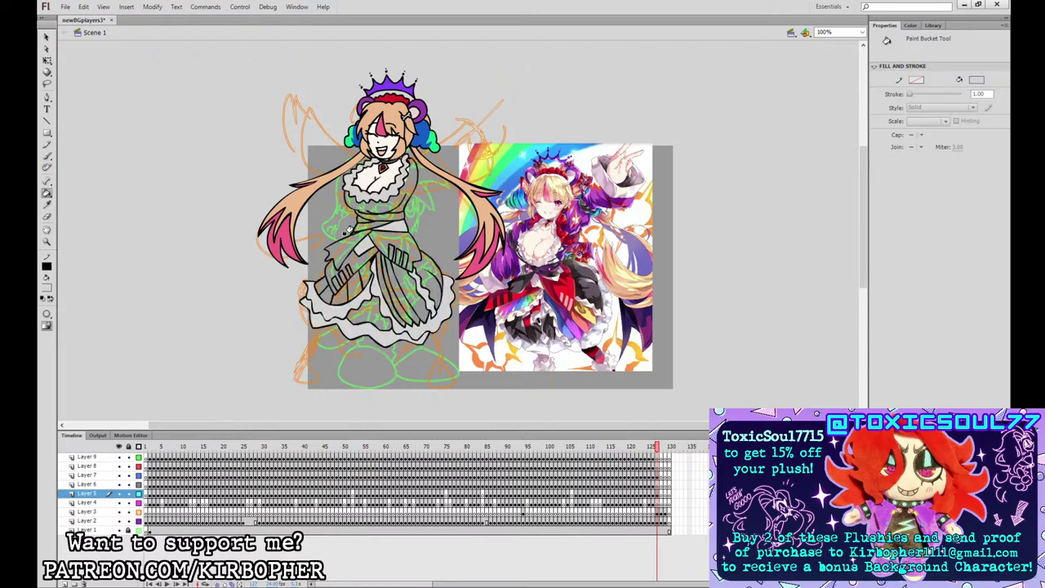
- Fill the left sash, right overskirt, underskirt centre and waist bands with dark grey sampled from the reference dress
left_click(49, 288)
key("i")
left_click(591, 268)
left_click(352, 244)
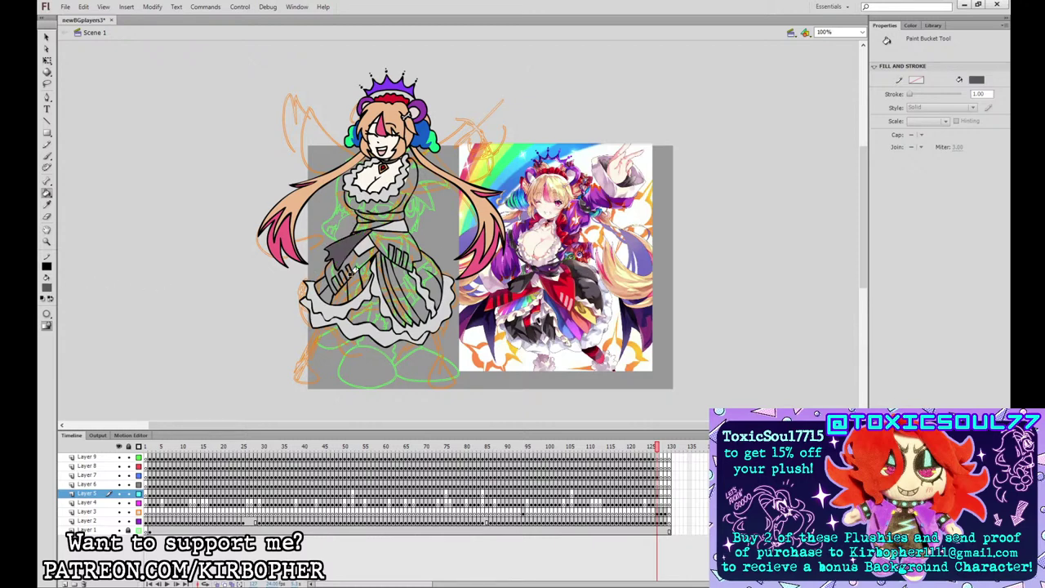
left_click(435, 265)
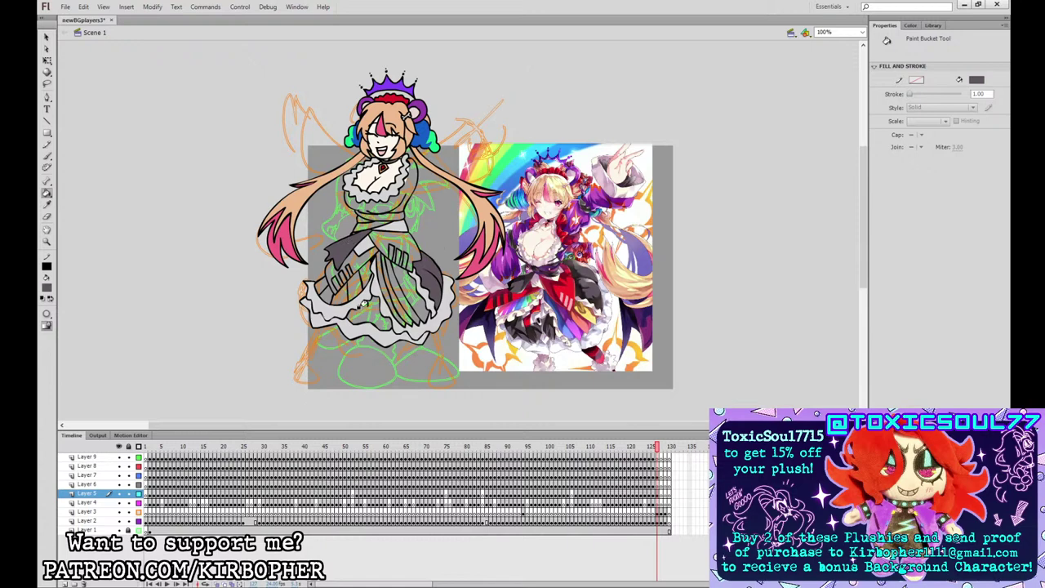
left_click(357, 308)
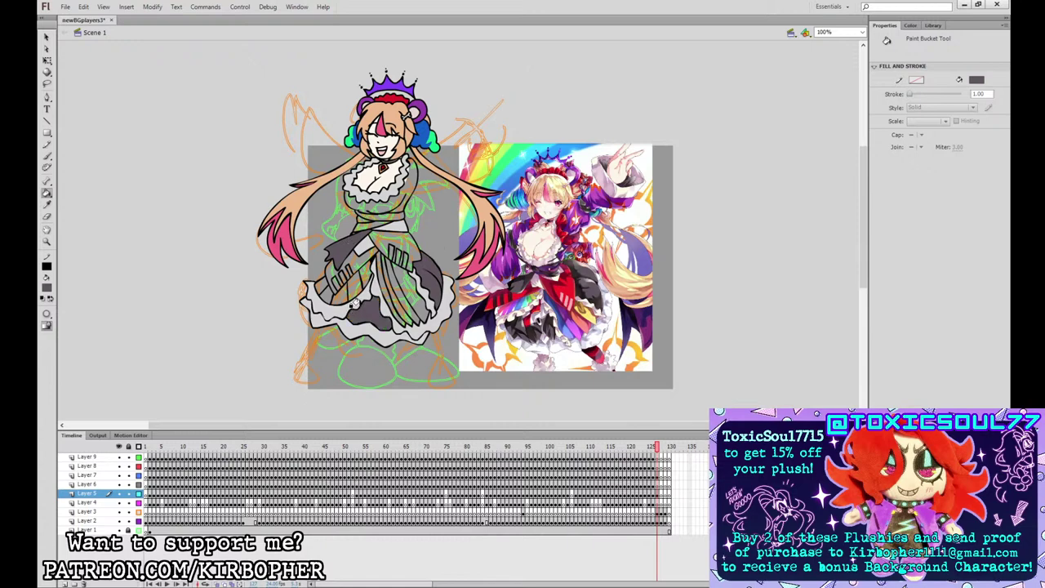
left_click(371, 222)
left_click(384, 218)
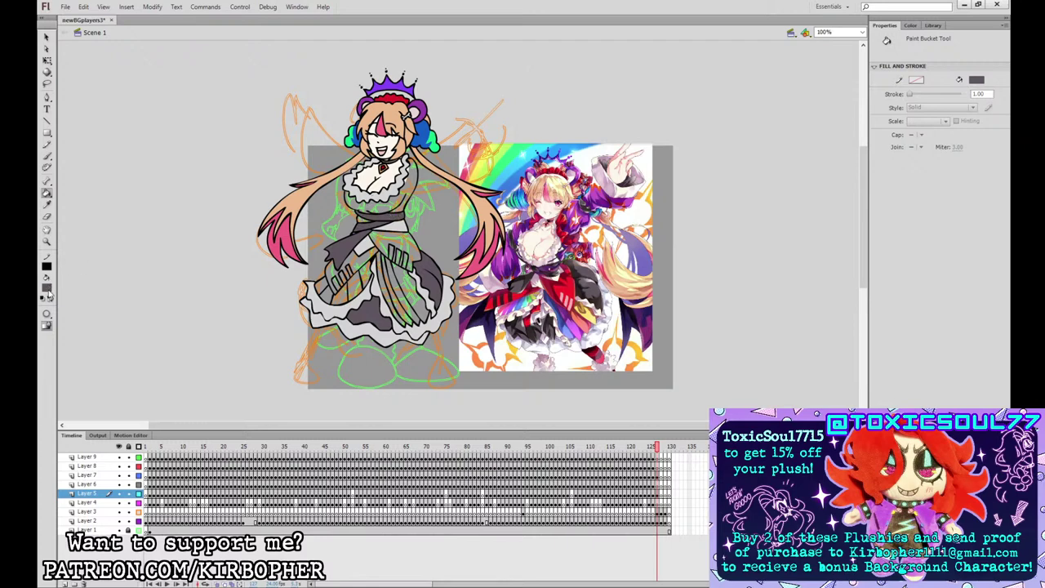
- Fill both front overskirt panels with red, sampling the reference skirt and the character's headband
left_click(48, 295)
left_click(565, 287)
left_click(406, 243)
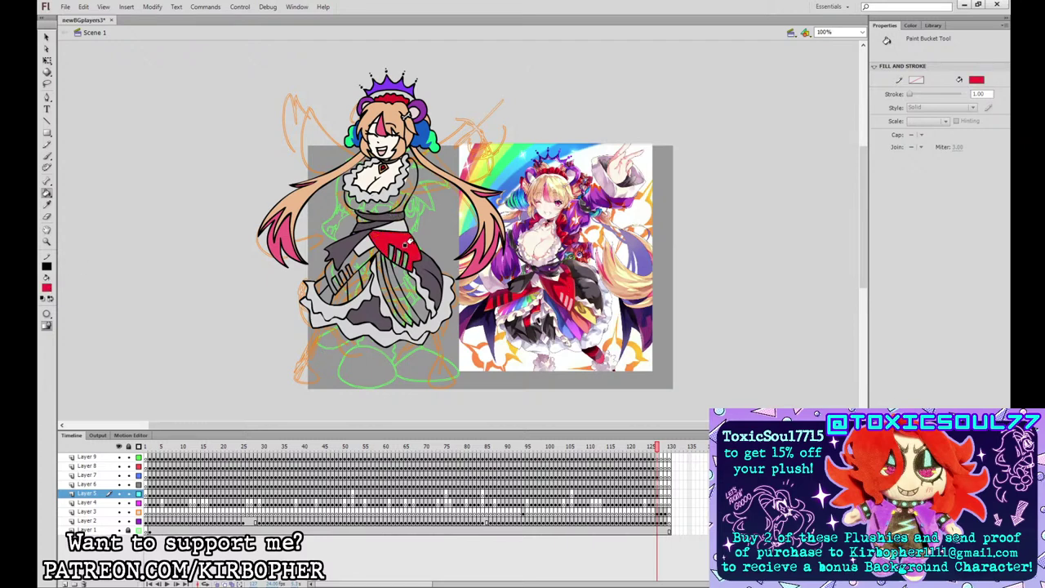
left_click(47, 205)
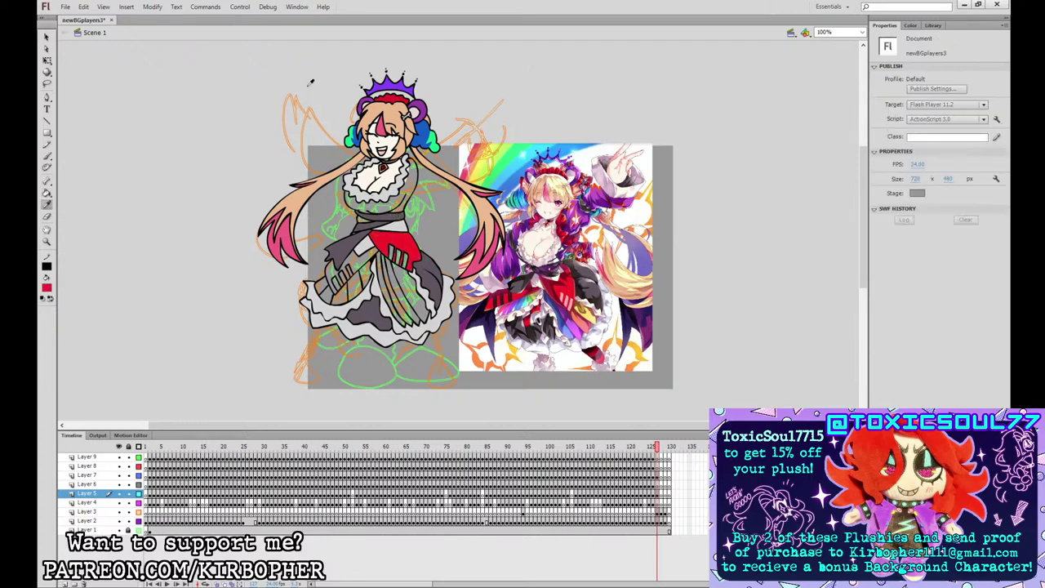
left_click(392, 102)
left_click(391, 243)
left_click(352, 258)
- Colour the left red panel's bars dark red and the right panel's bars pink, sampling both colours from the reference art
left_click(46, 205)
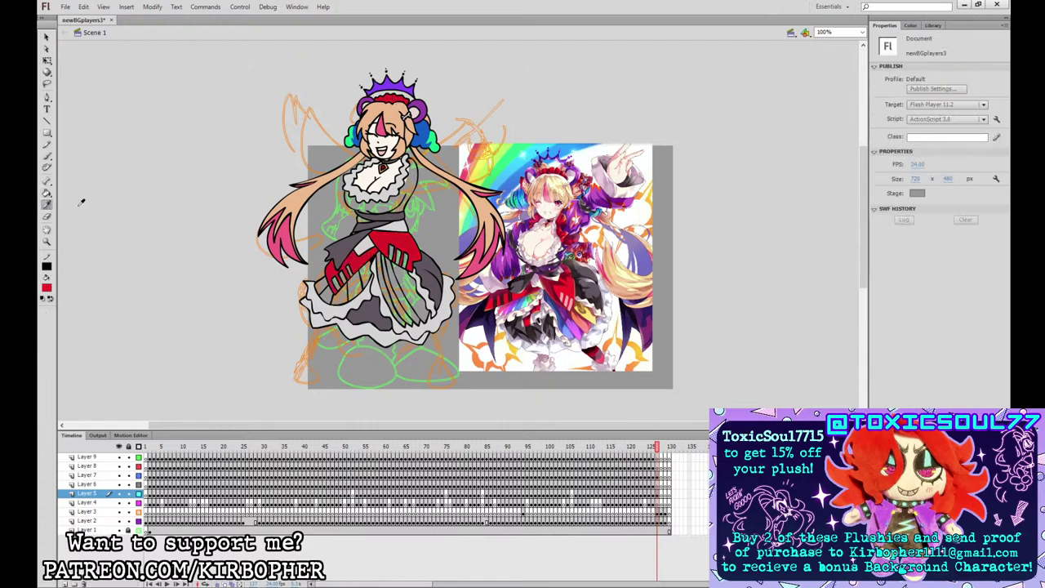
left_click(518, 291)
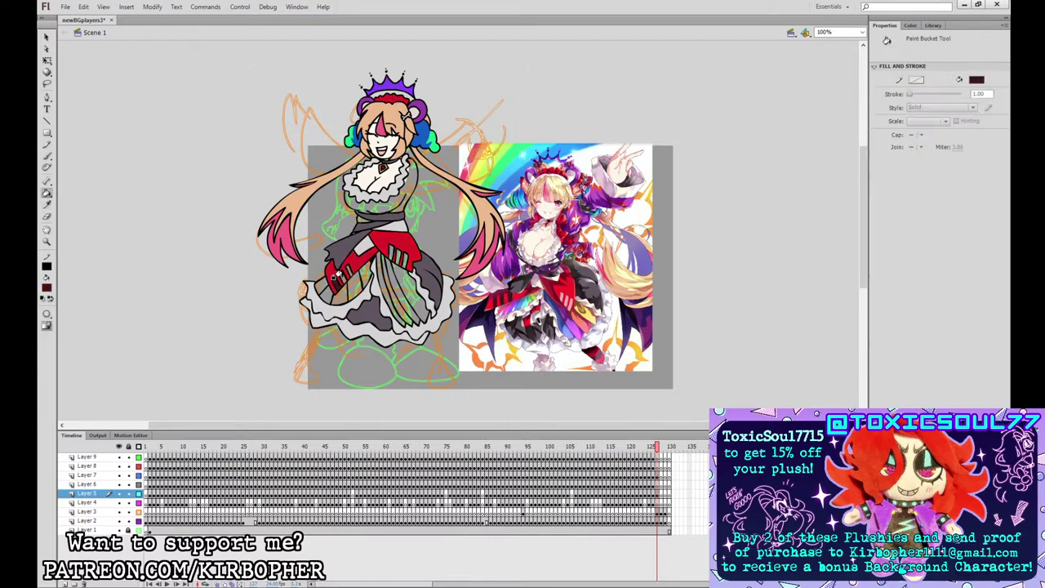
left_click(341, 273)
left_click(47, 208)
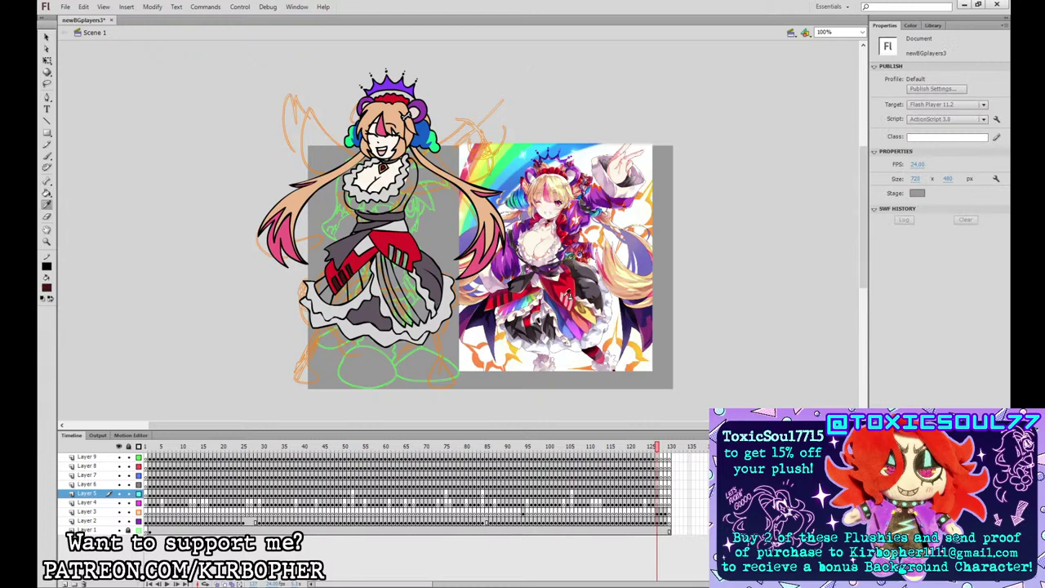
left_click(564, 295)
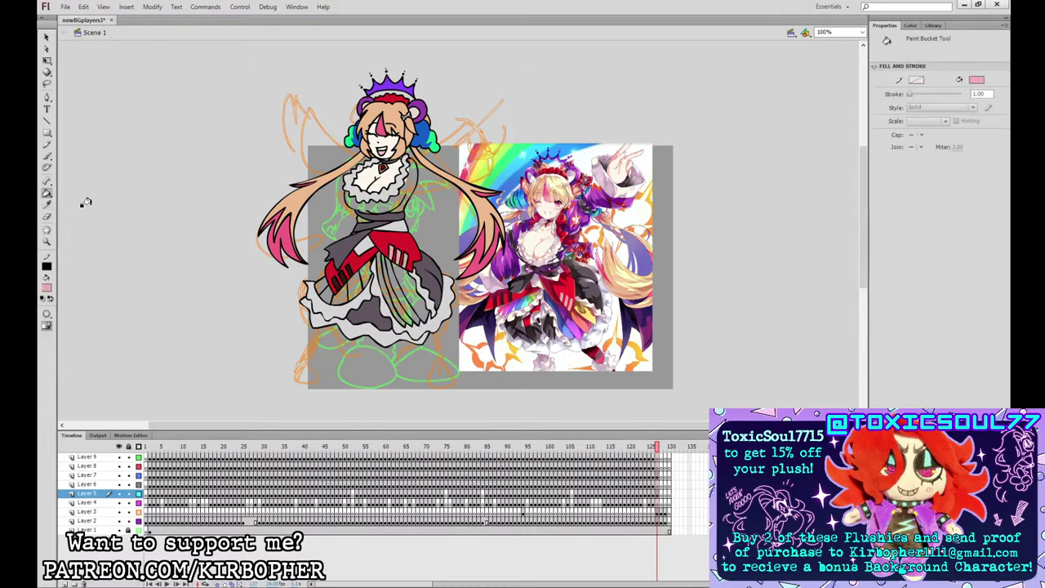
- Fill the bodice and one stripe on each side of the skirt with the purple sampled from the bear ear
left_click(46, 208)
left_click(427, 101)
left_click(403, 183)
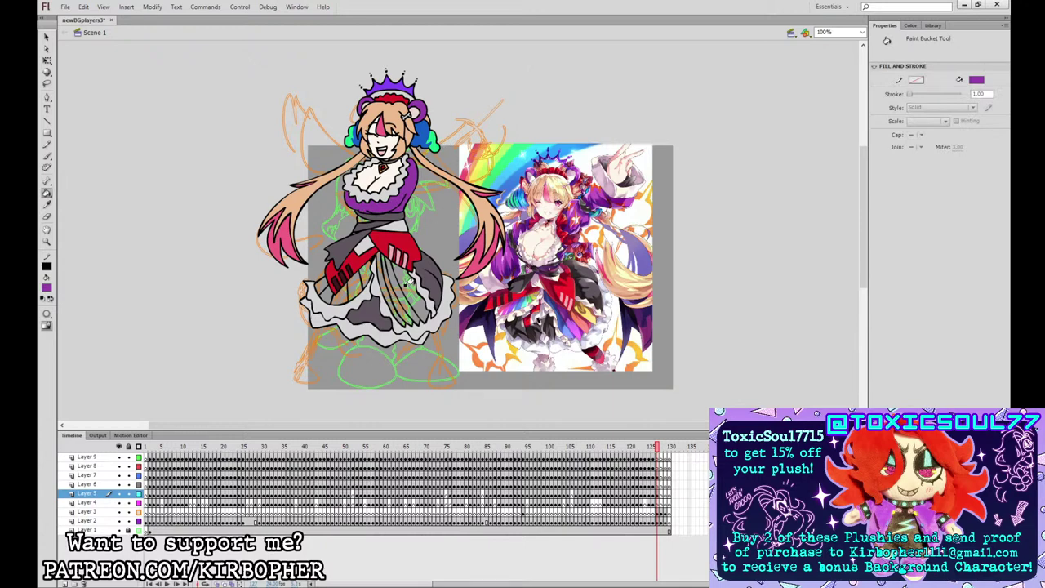
left_click(405, 309)
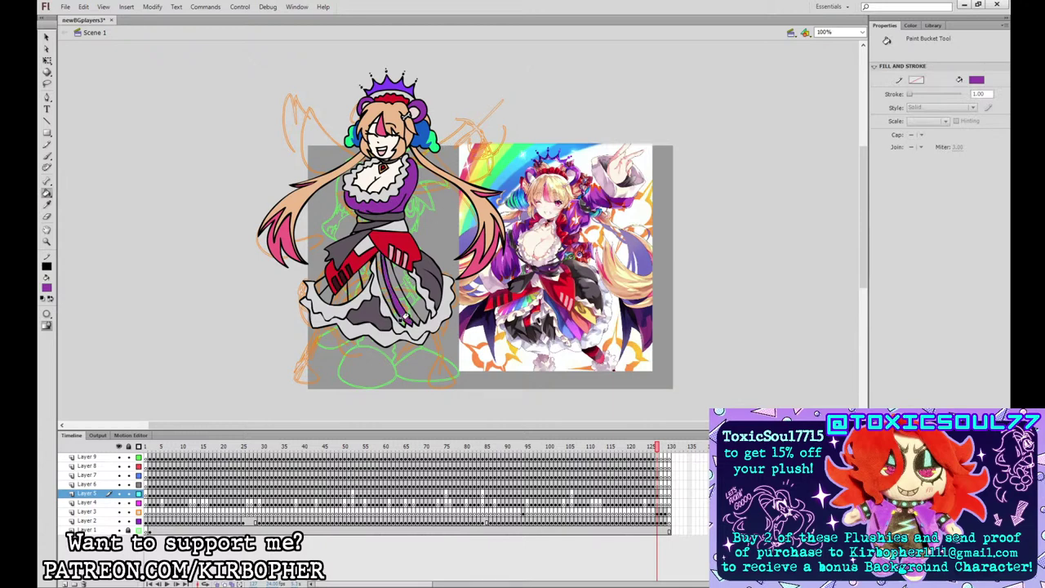
left_click(338, 290)
- Adjust the lower corner of the purple stripe fill on the left side of the skirt with the Selection tool
key("ctrl+equal")
left_click_drag(329, 222, 447, 214)
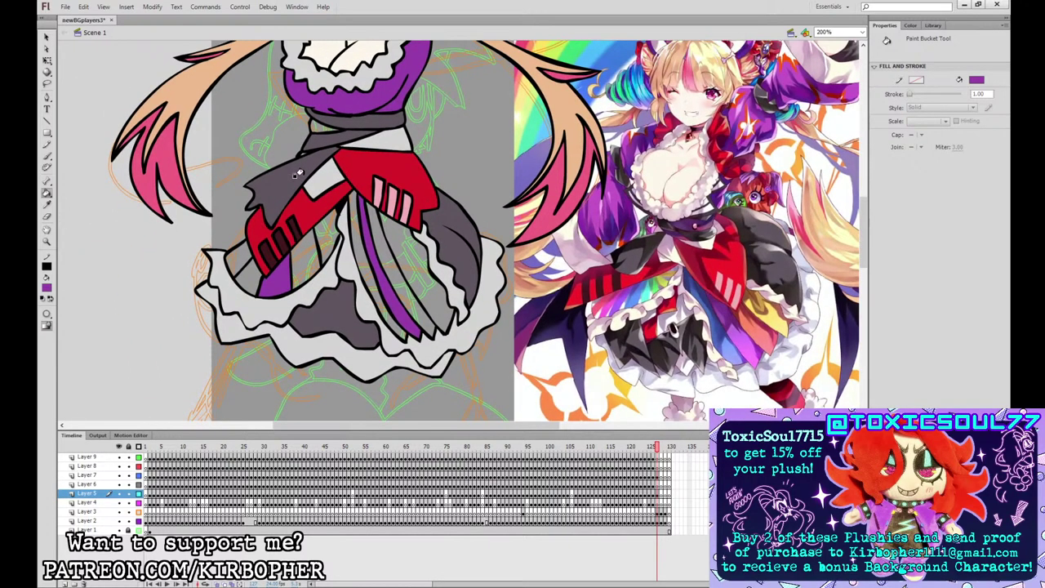
key("v")
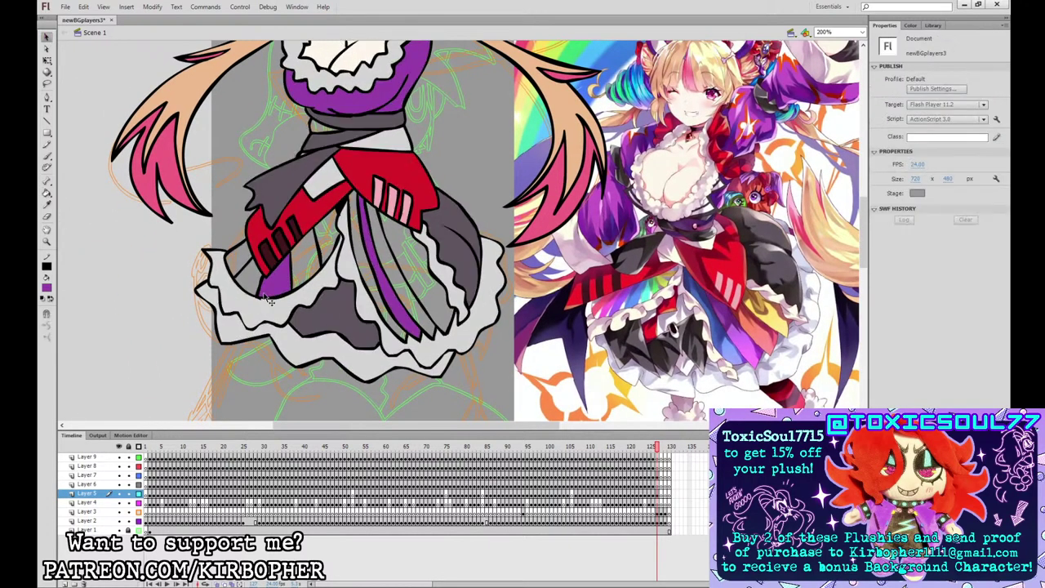
left_click_drag(258, 297, 253, 297)
key("ctrl+minus")
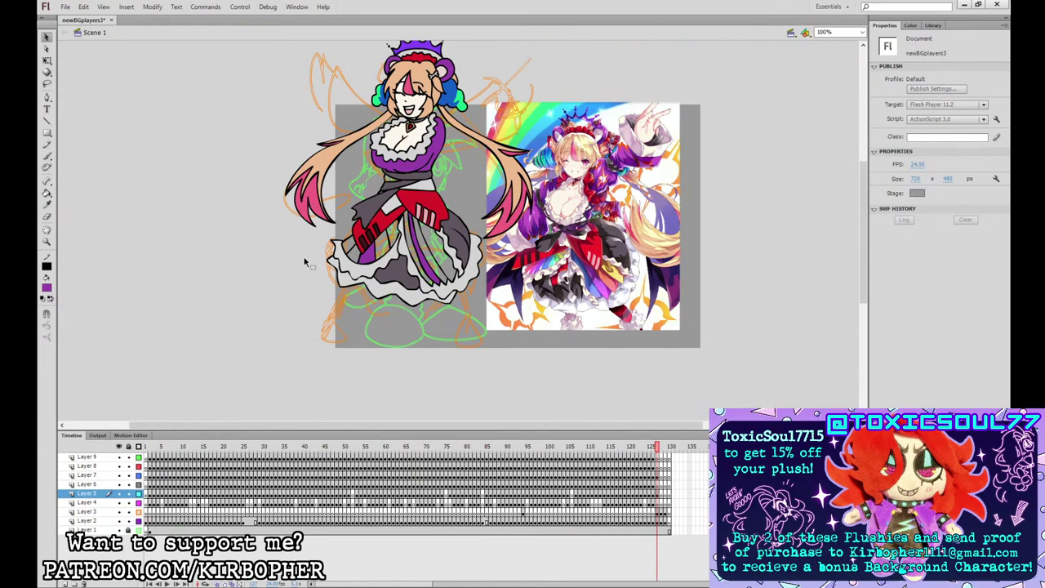
- Fill the skirt stripes beside the purple ones with the hair's blue, and sample the bright green from the hair curl
key("k")
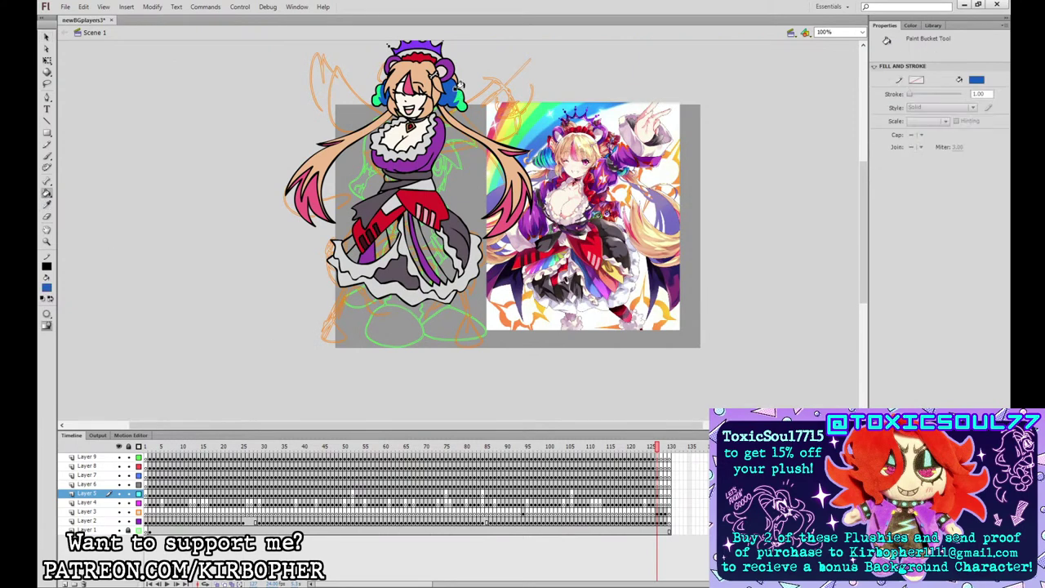
left_click(420, 271)
left_click(378, 248)
left_click(47, 205)
left_click(463, 103)
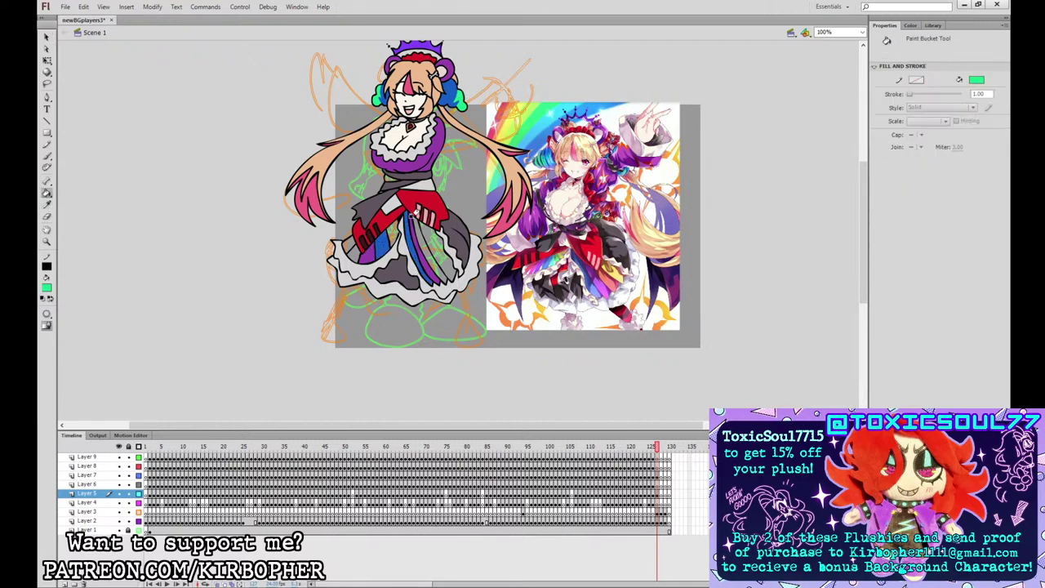
- Fill another stripe on each side of the skirt with salmon sampled from the reference skirt, and ready the Eyedropper again
left_click(48, 205)
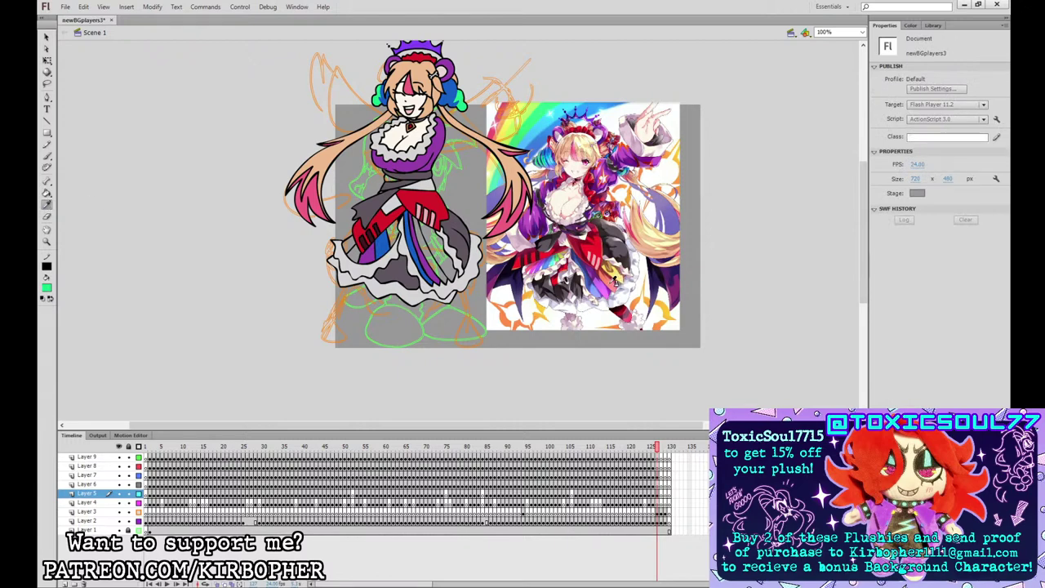
left_click(614, 282)
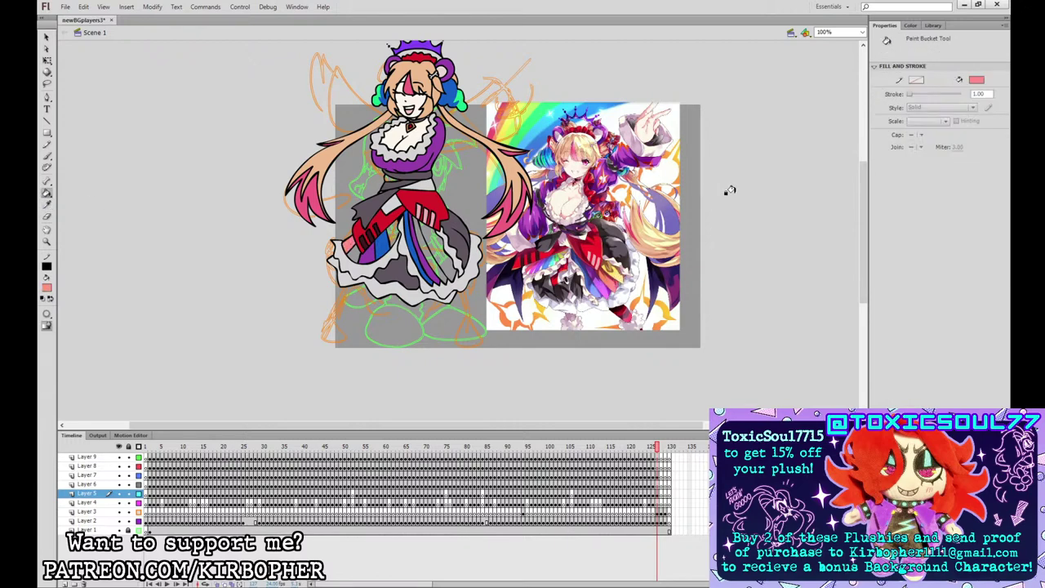
left_click(427, 254)
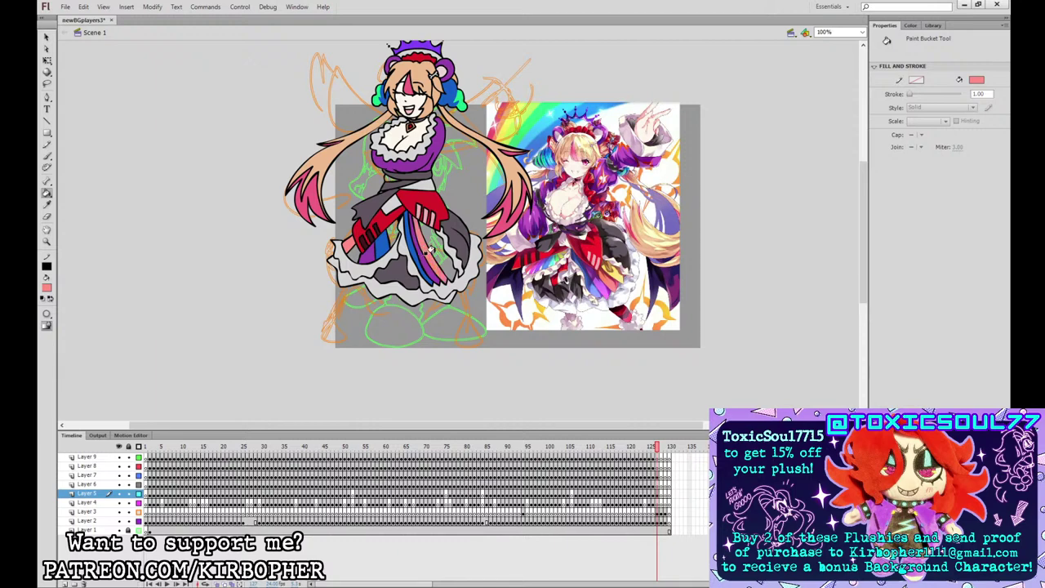
left_click(47, 206)
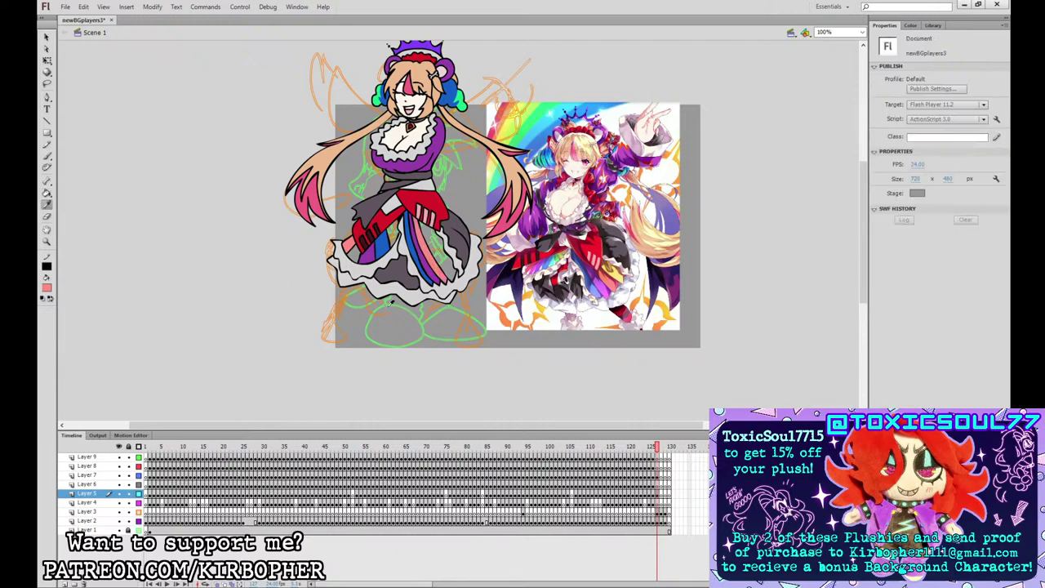
- Fill the next rainbow skirt stripe on each side with yellow sampled from the reference skirt
left_click(618, 281)
left_click(49, 204)
left_click(614, 272)
left_click(429, 237)
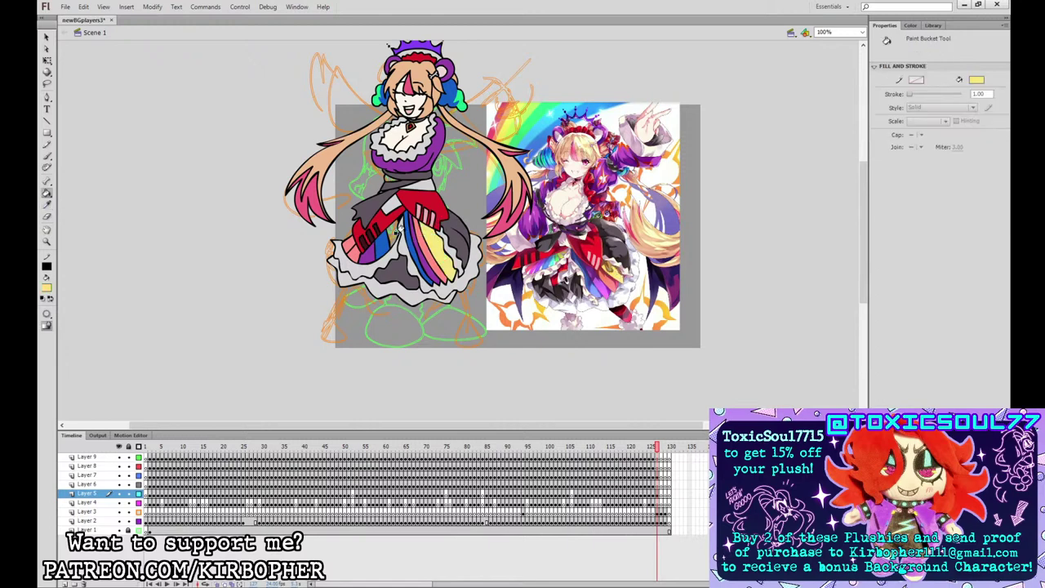
- Fill the left inner skirt stripe with the hair curl's bright green and the gap at the waist with the sash's light grey
left_click(48, 205)
left_click(462, 102)
left_click(389, 233)
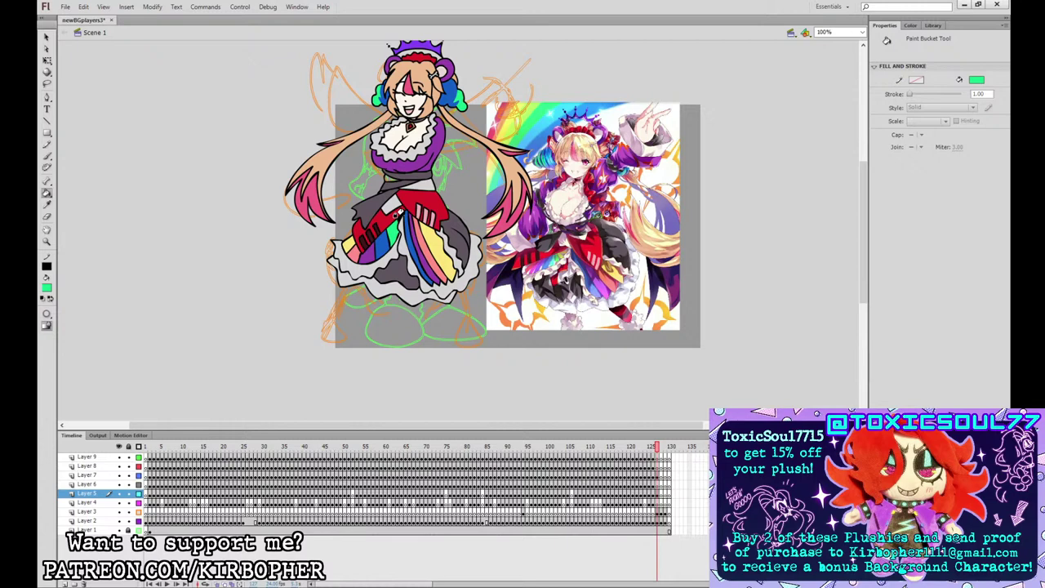
left_click(47, 204)
left_click(417, 186)
left_click(382, 180)
- Ink the raised right-hand peace sign and its wide cuff in black with the Brush on Layer 8
key("b")
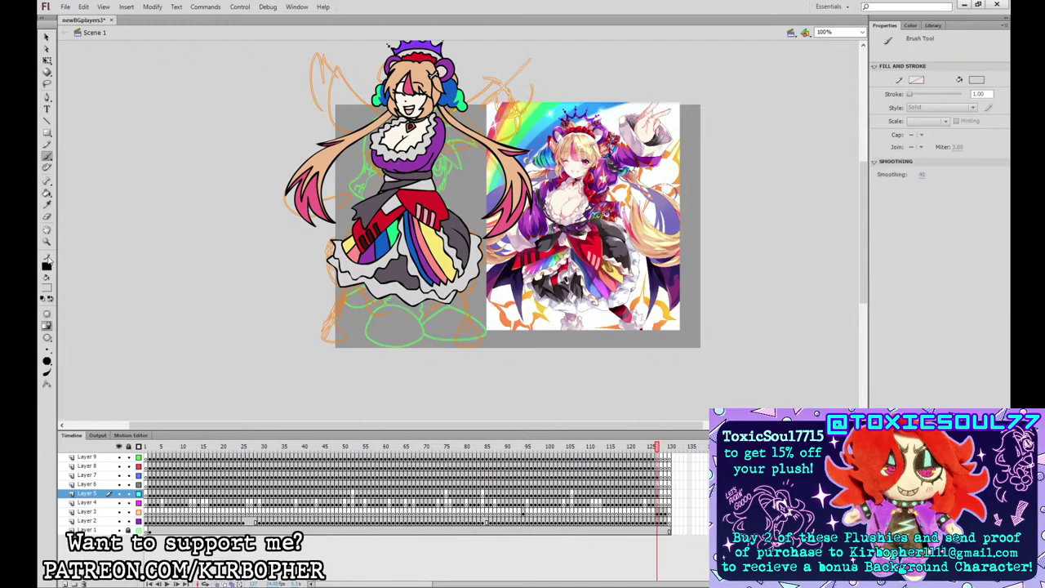
left_click(63, 310)
left_click(657, 465)
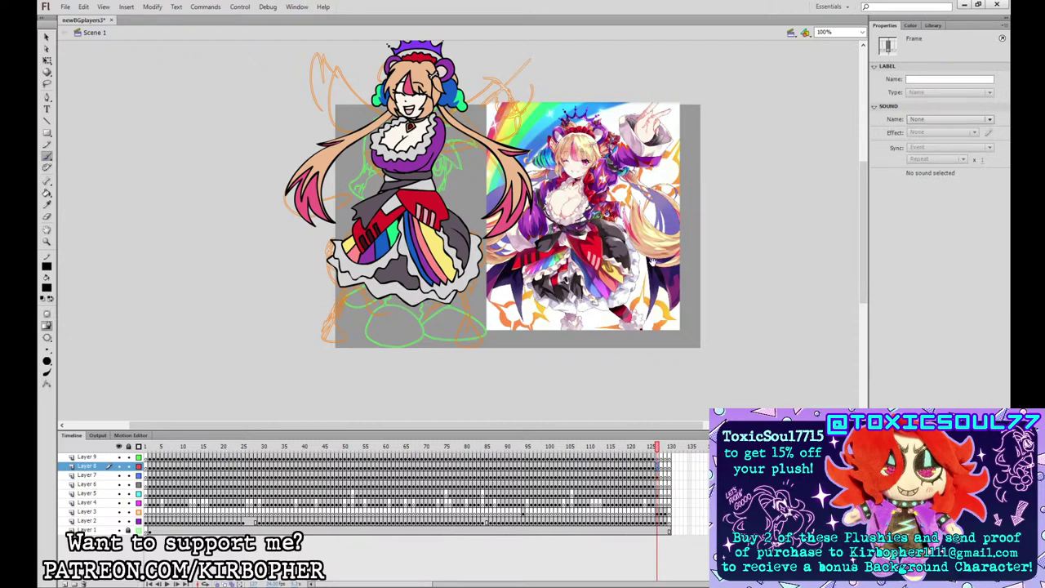
left_click_drag(653, 263, 646, 328)
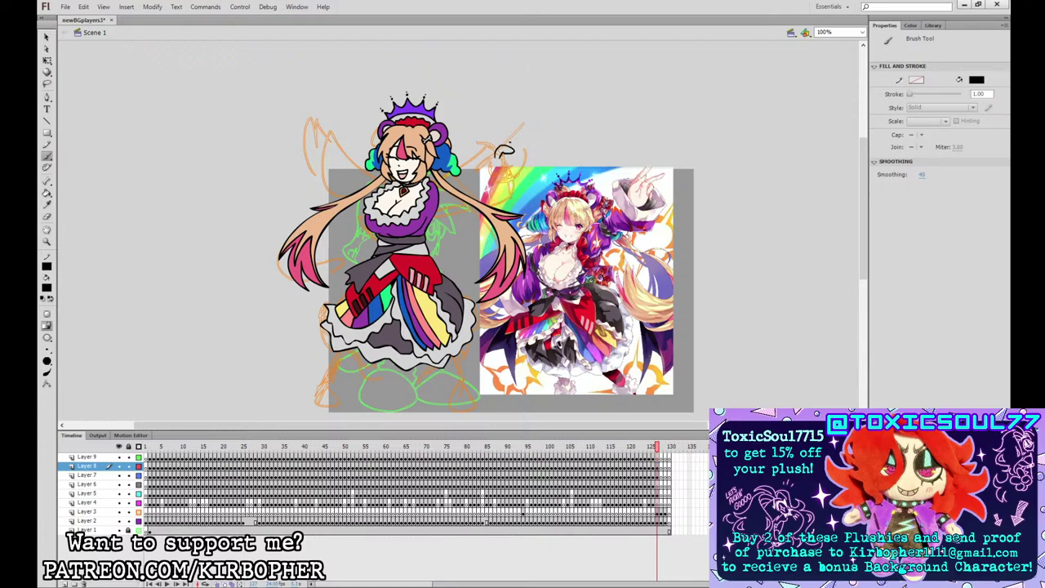
mouse_move(501, 155)
left_mouse_down()
mouse_move(495, 147)
mouse_move(511, 147)
mouse_move(516, 127)
mouse_move(509, 146)
left_mouse_up()
key("ctrl+z")
key("ctrl+z")
mouse_move(511, 146)
left_mouse_down()
mouse_move(528, 131)
mouse_move(515, 150)
mouse_move(524, 166)
mouse_move(542, 154)
mouse_move(514, 167)
left_mouse_up()
key("ctrl+z")
key("ctrl+z")
mouse_move(492, 148)
left_mouse_down()
mouse_move(506, 198)
mouse_move(479, 149)
mouse_move(495, 202)
mouse_move(518, 185)
mouse_move(516, 166)
mouse_move(490, 161)
left_mouse_up()
key("ctrl+z")
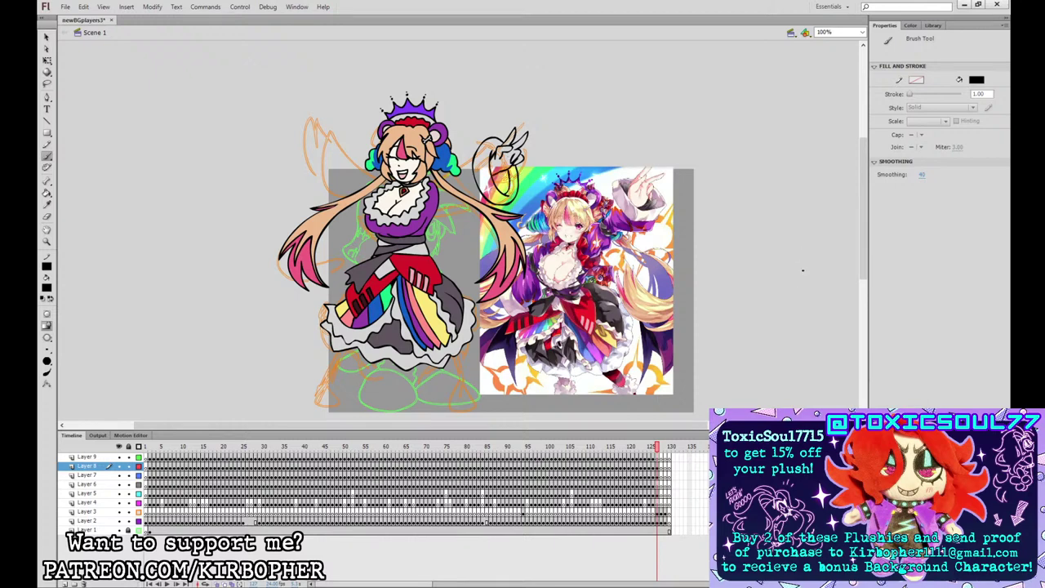
- Ink the rest of the right cuff and the sleeve down to the shoulder, including the arm band and shoulder ruffle
mouse_move(508, 194)
left_mouse_down()
mouse_move(507, 172)
mouse_move(508, 193)
left_mouse_up()
key("ctrl+z")
mouse_move(476, 155)
left_mouse_down()
mouse_move(450, 204)
mouse_move(495, 205)
left_mouse_up()
key("ctrl+equal")
key("ctrl+minus")
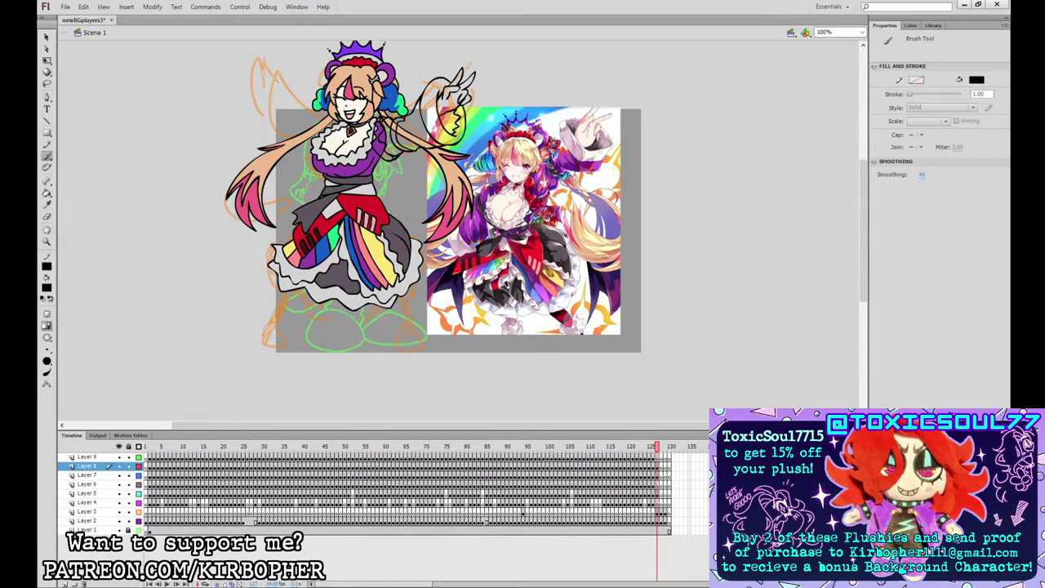
- Fill the raised right sleeve with the purple sampled from the bodice
left_click(50, 192)
left_click(49, 206)
left_click(375, 155)
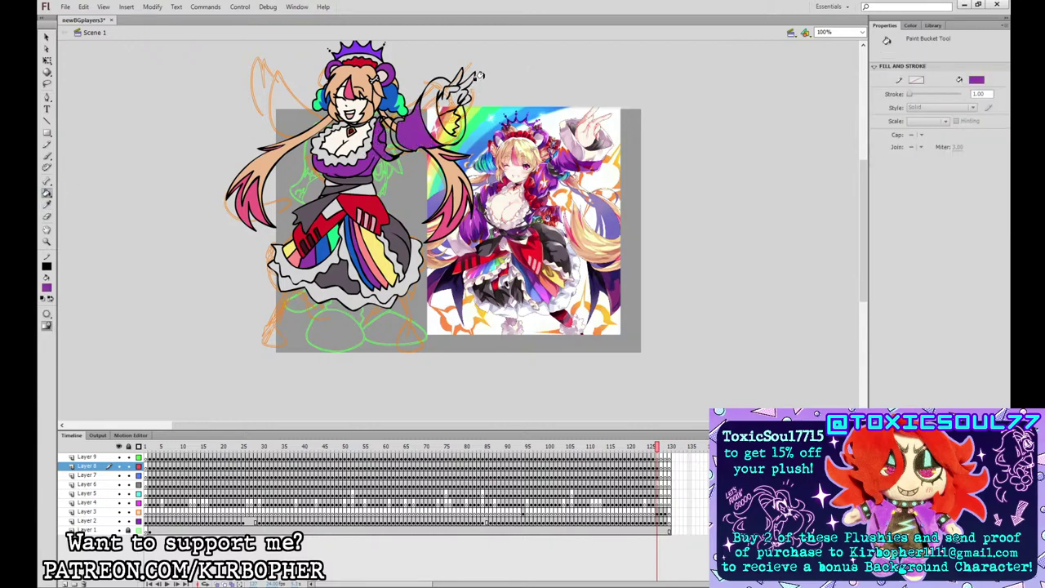
- Fill the band around the right upper arm with dark grey
left_click(47, 204)
left_click(556, 163)
left_click(46, 287)
left_click(64, 323)
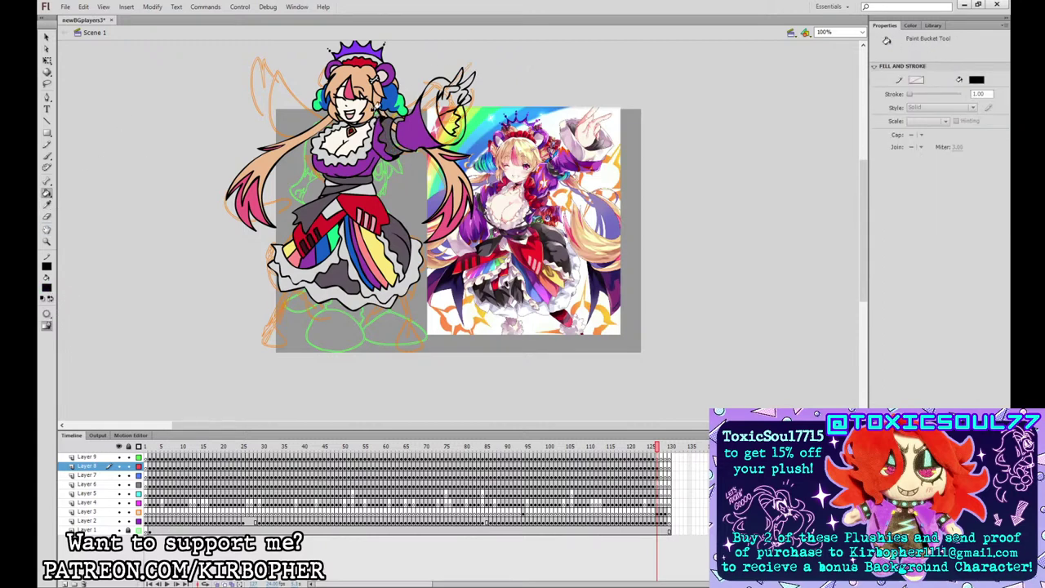
key("i")
left_click(391, 137)
- Fill the ruffle at the right shoulder with red sampled from the character
left_click(46, 204)
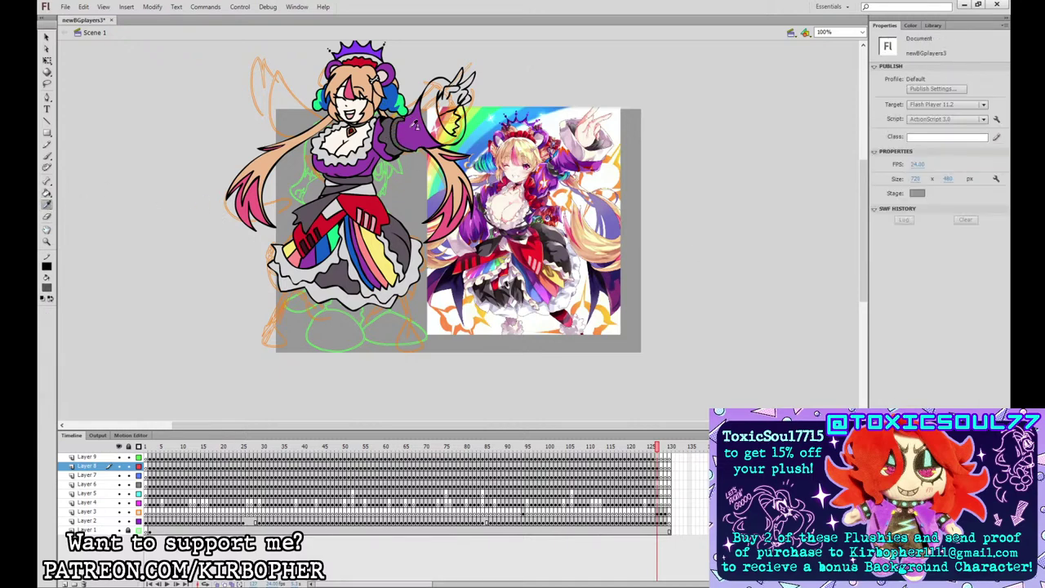
left_click(378, 131)
left_click(46, 204)
left_click(381, 140)
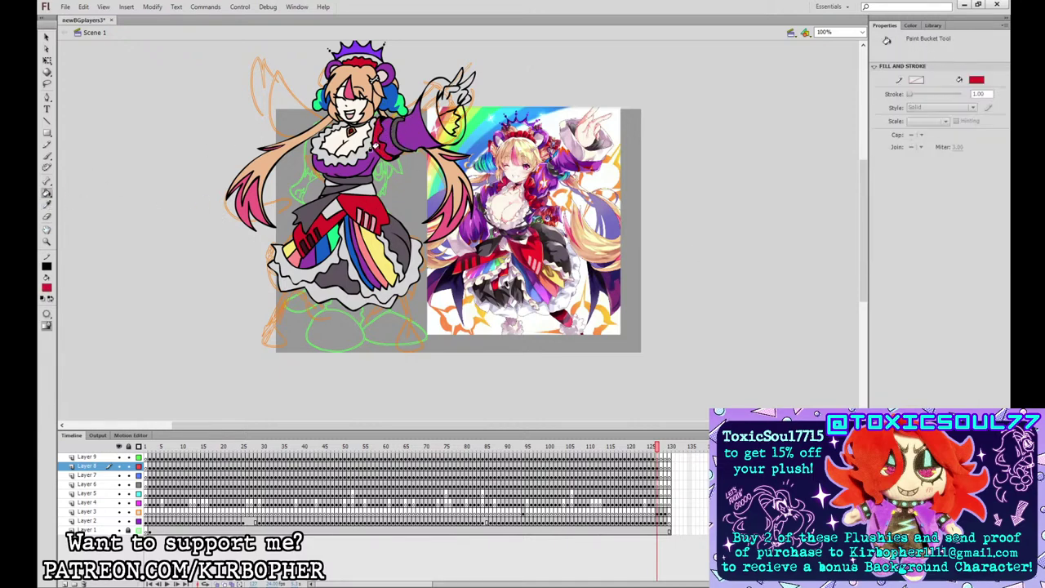
- Fill the inside of the right cuff with dark grey and the raised hand with the cream sampled from the face
left_click(46, 204)
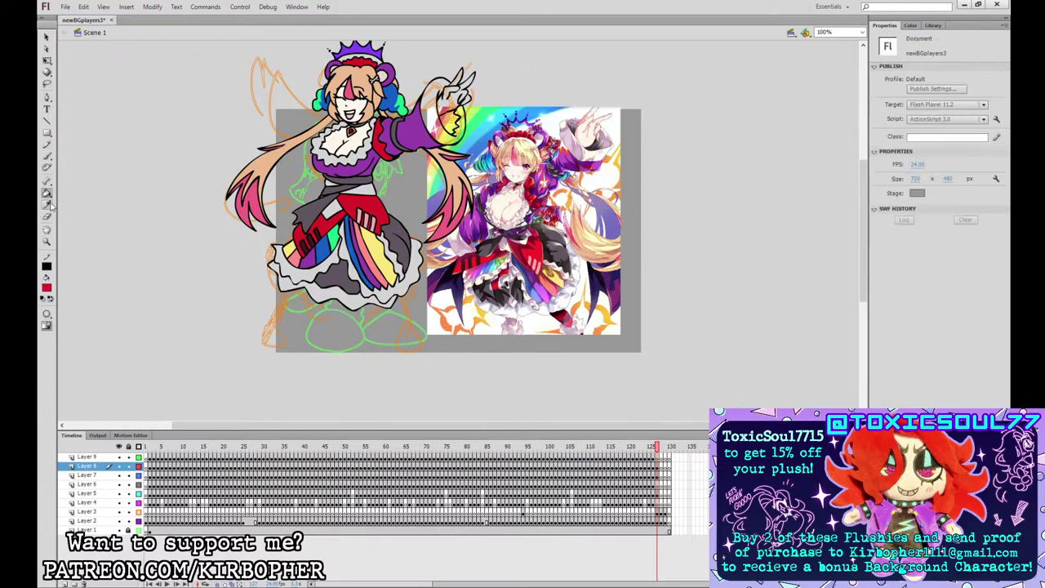
left_click(445, 120)
left_click(46, 204)
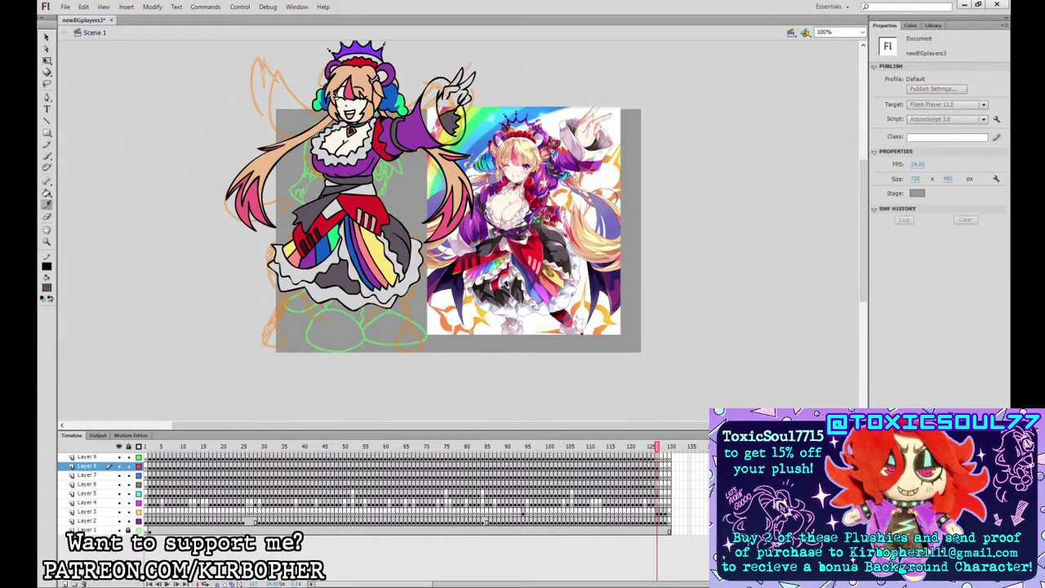
left_click(359, 102)
left_click(456, 80)
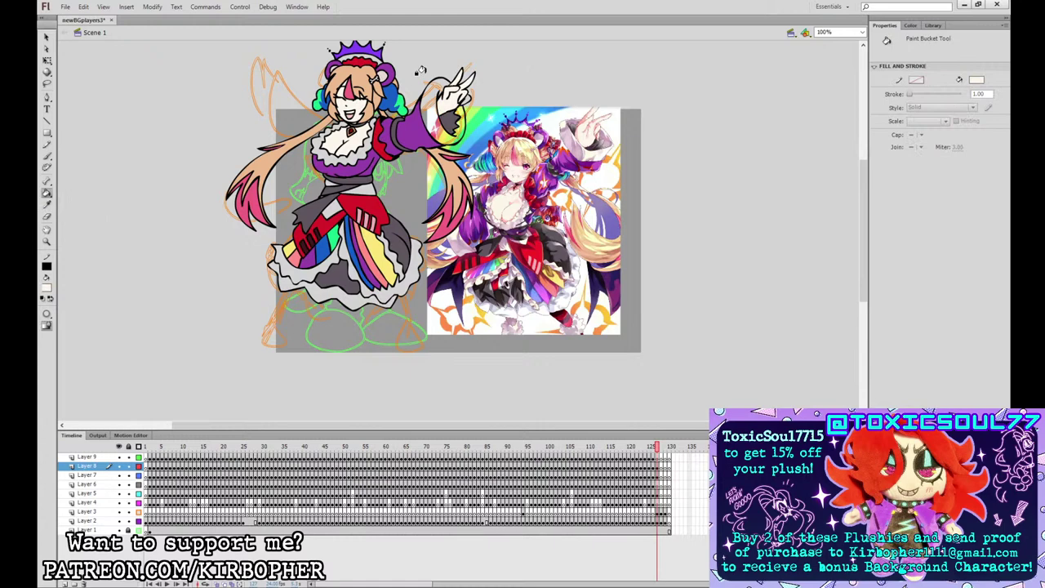
- Fill the right cuff with the collar ruffle's light grey and the remaining parts of the hand with the cream skin colour
left_click(47, 204)
left_click(365, 149)
left_click(431, 107)
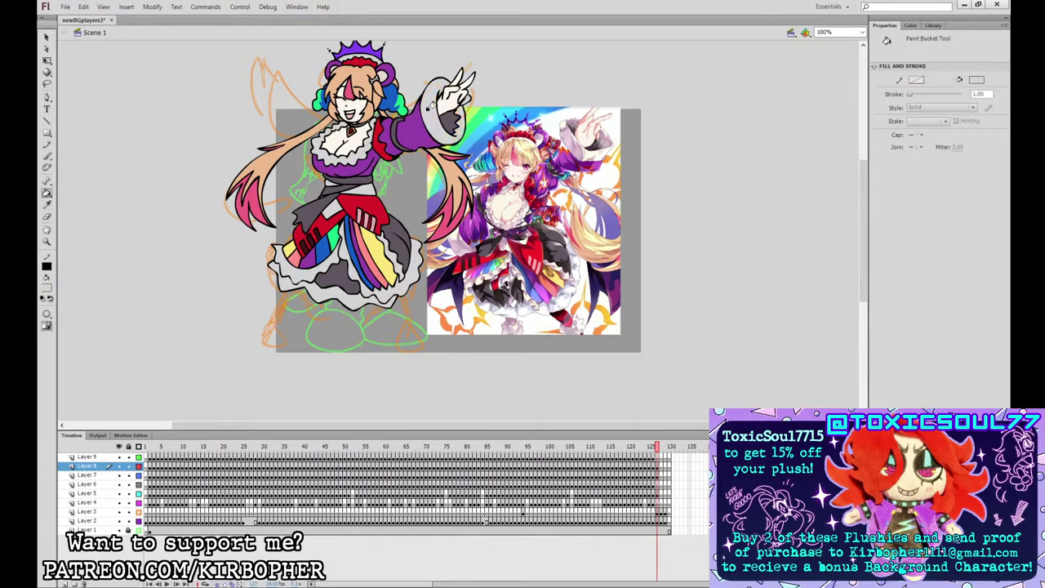
left_click(46, 204)
left_click(471, 88)
left_click(467, 88)
- Examine which character parts sit on Layers 5, 7 and 8 by selecting their frames
left_click(46, 155)
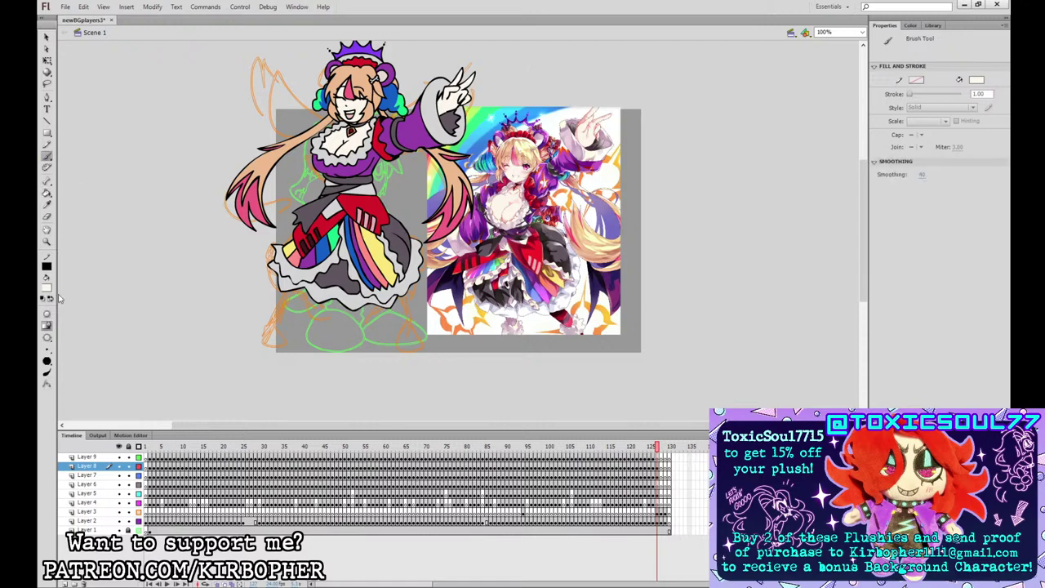
left_click(659, 474)
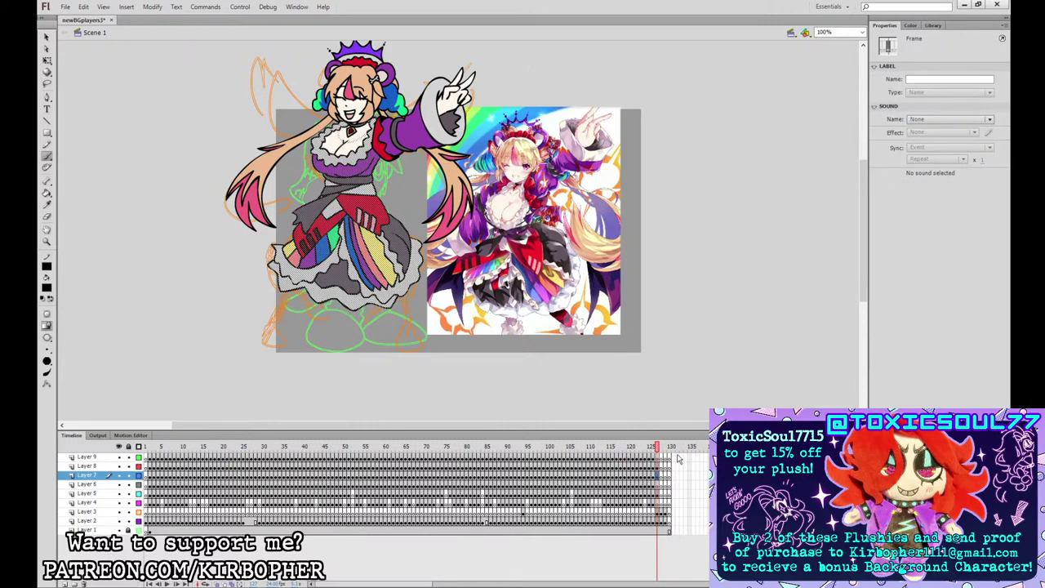
left_click(659, 465)
key("q")
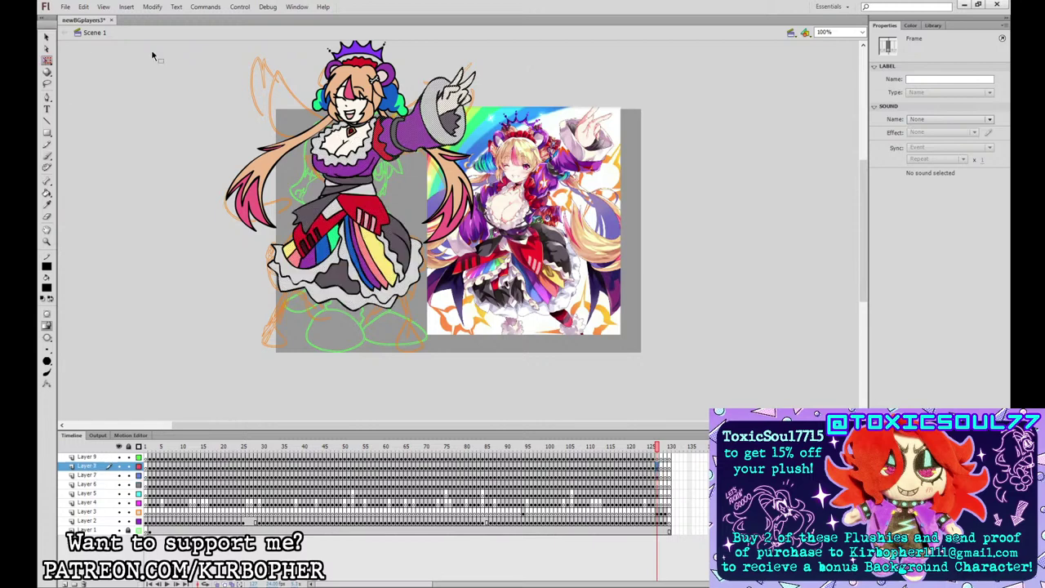
left_click(659, 493)
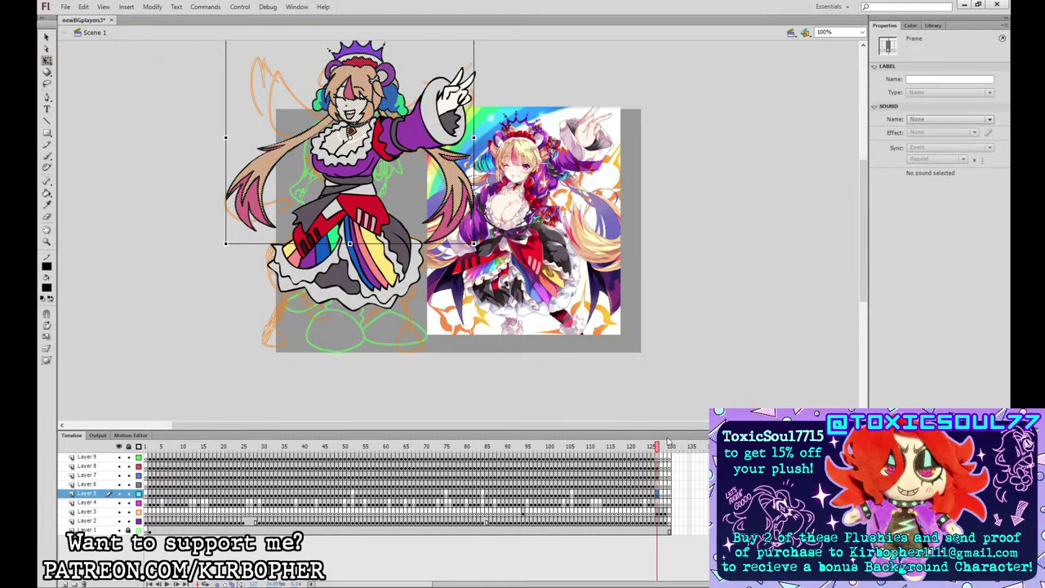
left_click(658, 474)
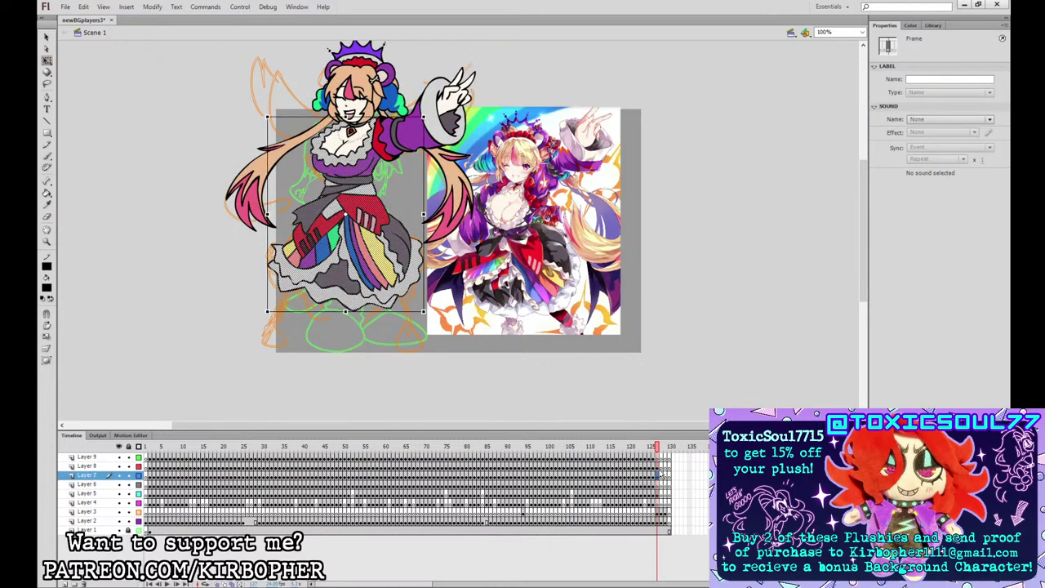
left_click(81, 218)
left_click(47, 205)
left_click(358, 138)
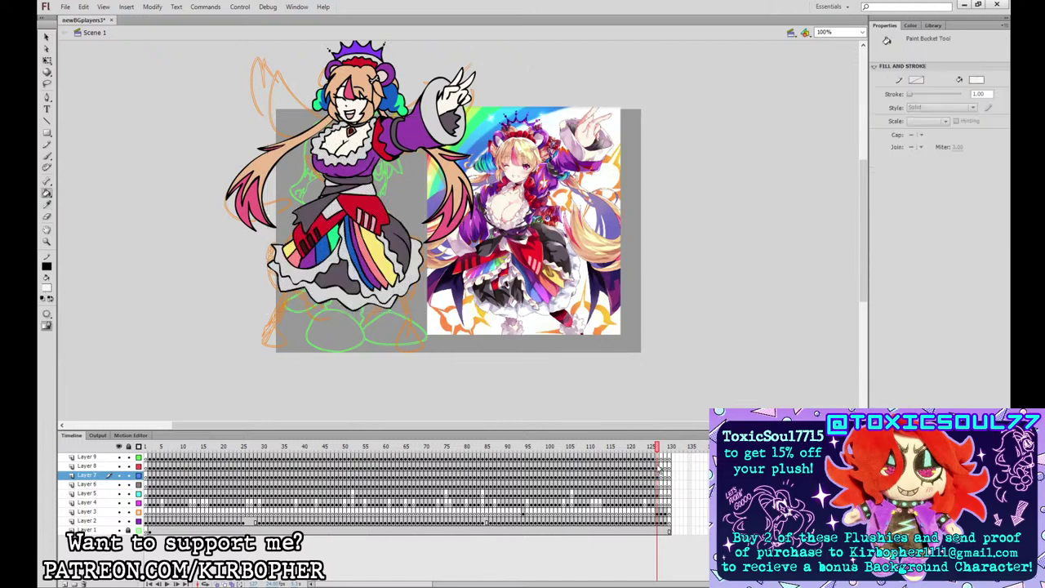
- Ready the Brush in black on the current frame of Layer 6 and ink the rounded left shoulder edge beside the collar
left_click(658, 474)
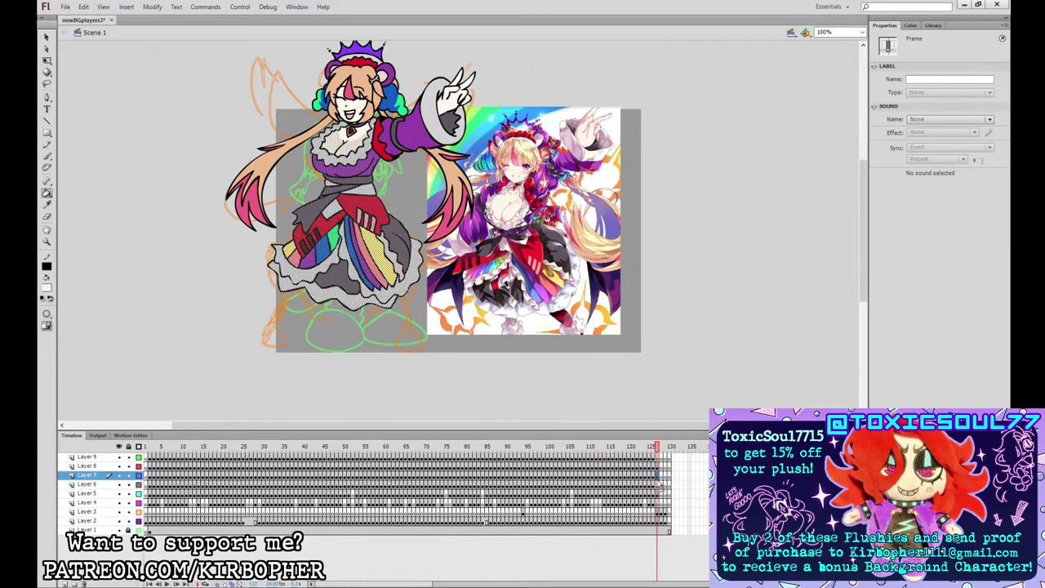
left_click(658, 483)
left_click(50, 164)
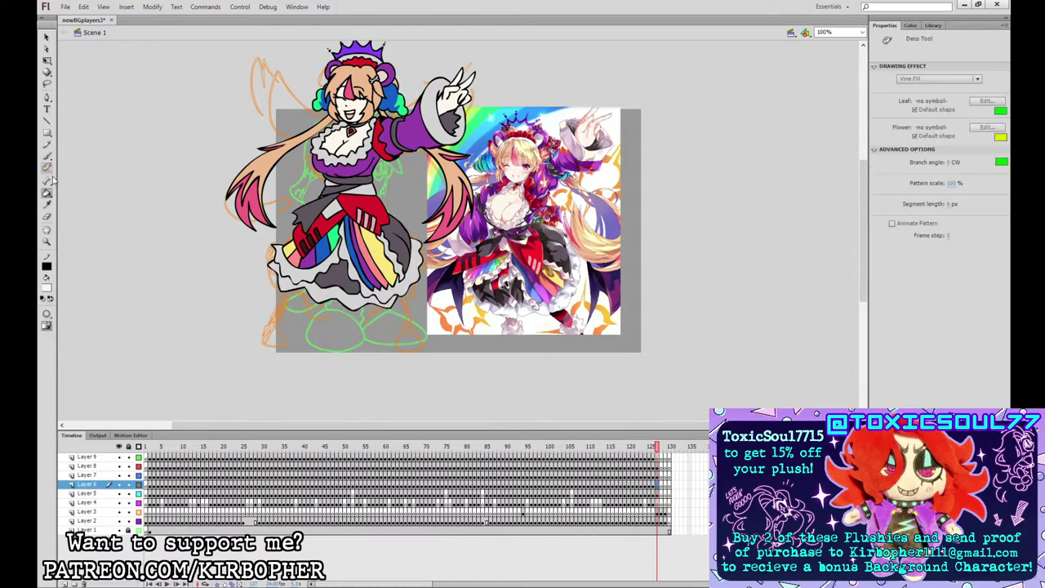
left_click(48, 156)
left_click(49, 287)
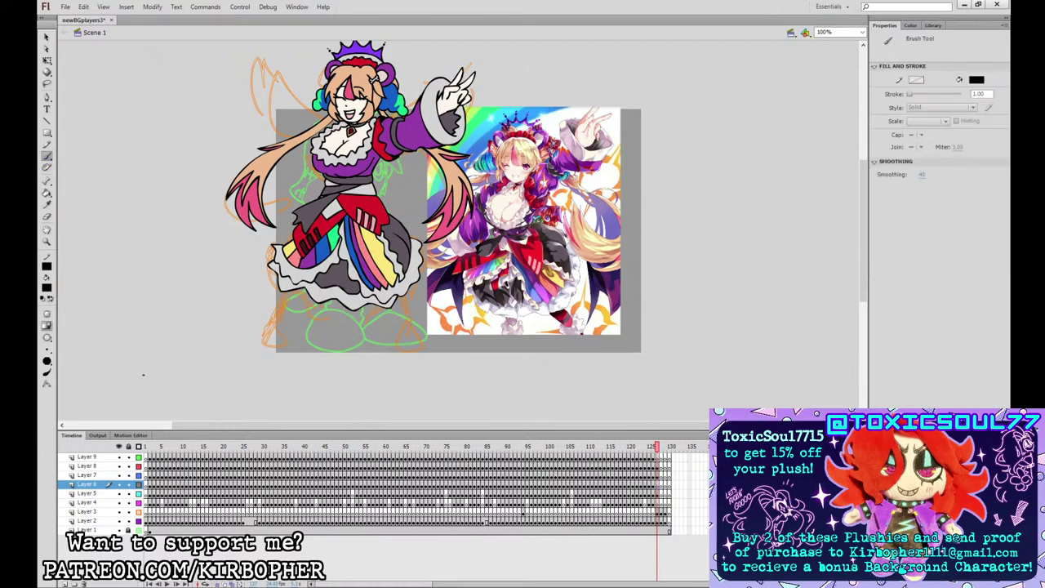
left_click(658, 484)
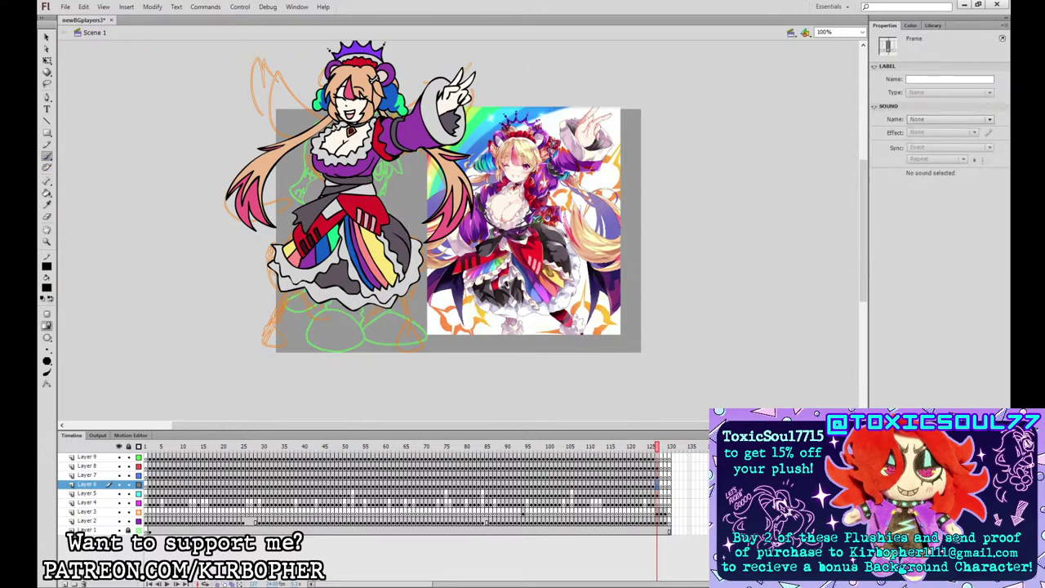
mouse_move(334, 121)
left_mouse_down()
mouse_move(315, 140)
mouse_move(333, 122)
left_mouse_up()
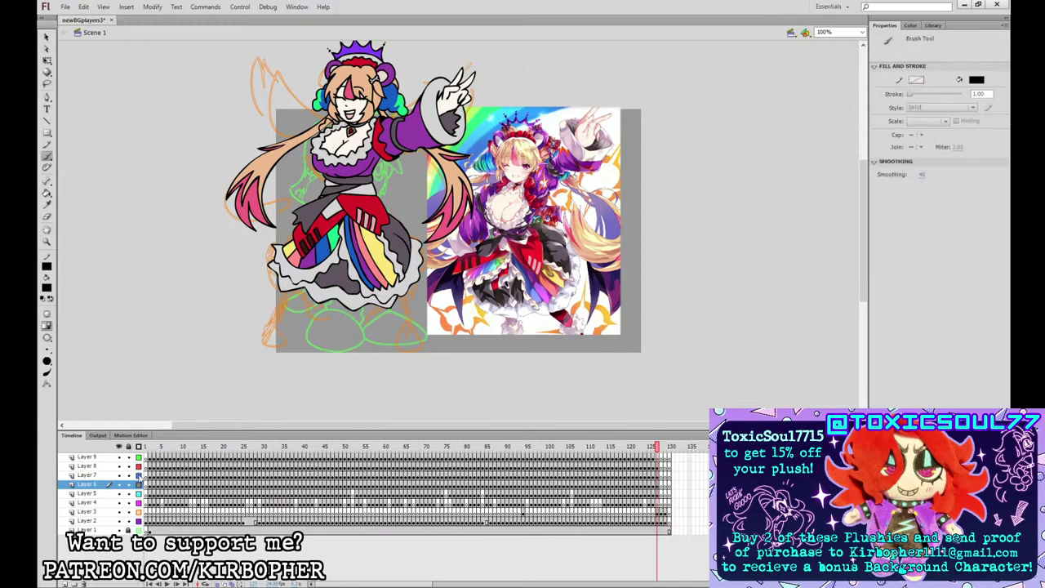
- Show the dress on Layer 7 as outlines only, keeping the arm on Layer 8 in full colour
left_click(139, 484)
left_click(657, 485)
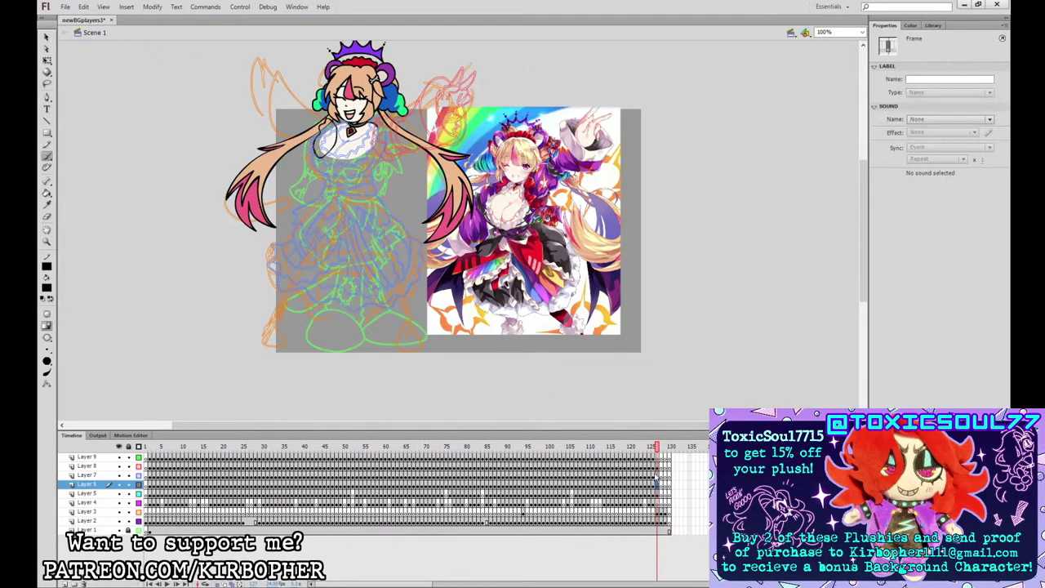
left_click(139, 466)
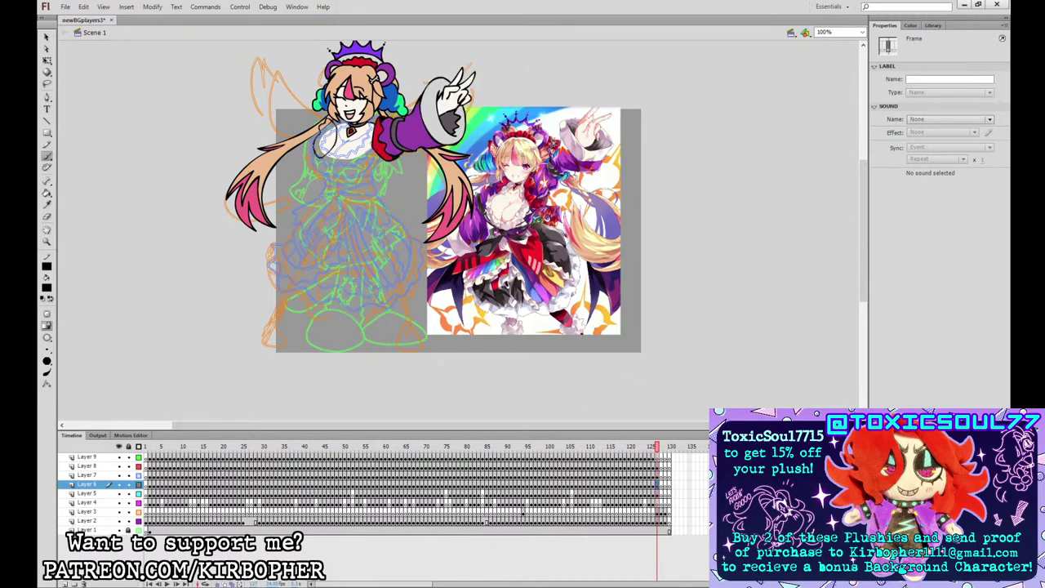
- Ink the left upper arm with its band, then the raised sleeve and wide cuff on Layer 6
left_click_drag(332, 118, 306, 151)
key("ctrl+z")
mouse_move(333, 119)
left_mouse_down()
mouse_move(300, 134)
mouse_move(307, 148)
left_mouse_up()
key("b")
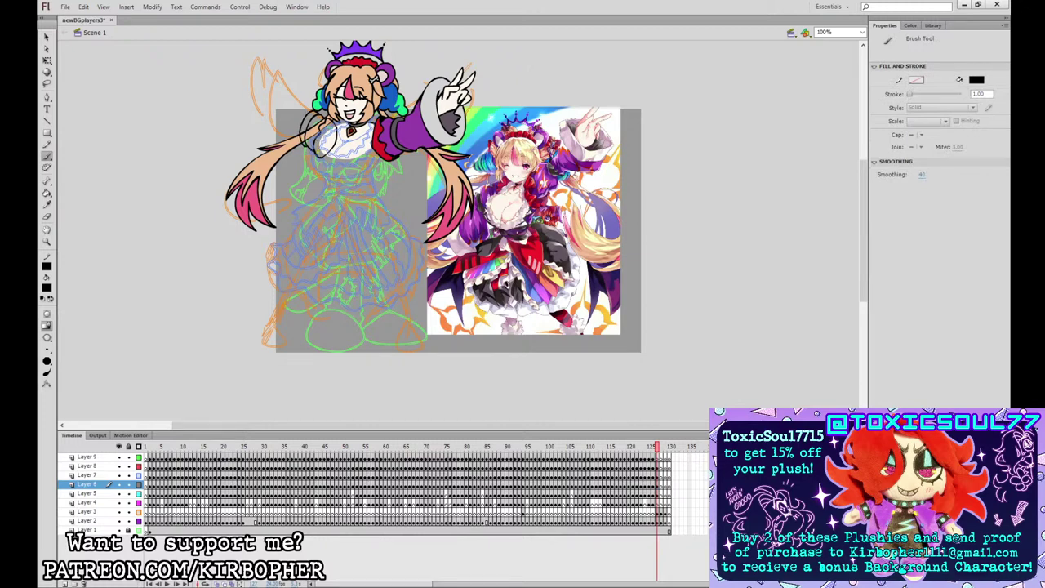
mouse_move(309, 105)
left_mouse_down()
mouse_move(286, 87)
mouse_move(299, 142)
left_mouse_up()
mouse_move(292, 86)
left_mouse_down()
mouse_move(272, 79)
mouse_move(279, 137)
left_mouse_up()
- Ink the raised left hand making a peace sign above the cuff, redoing finger strokes until they fit the sketch
mouse_move(266, 78)
left_mouse_down()
mouse_move(258, 81)
mouse_move(280, 73)
mouse_move(264, 87)
mouse_move(277, 81)
mouse_move(266, 83)
mouse_move(255, 52)
left_mouse_up()
key("ctrl+z")
key("ctrl+z")
key("ctrl+z")
key("ctrl+z")
key("ctrl+z")
key("ctrl+z")
key("ctrl+z")
key("ctrl+z")
left_click_drag(255, 60, 267, 75)
key("ctrl+z")
key("ctrl+z")
left_click_drag(248, 62, 266, 75)
key("ctrl+z")
key("ctrl+z")
left_click_drag(254, 56, 260, 78)
key("ctrl+z")
key("ctrl+z")
key("ctrl+z")
mouse_move(258, 77)
left_mouse_down()
mouse_move(245, 66)
mouse_move(263, 94)
left_mouse_up()
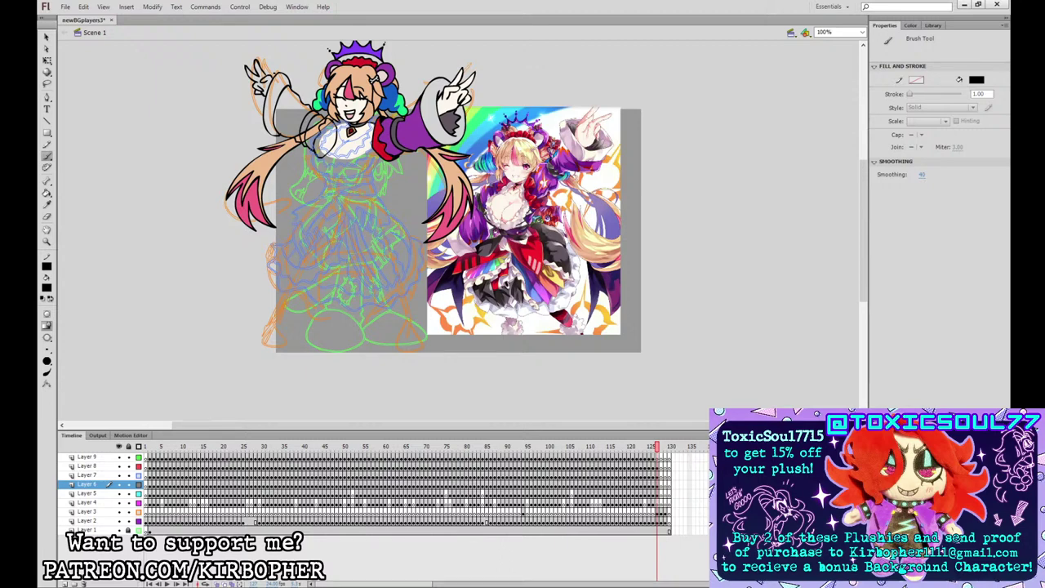
- Fill the left sleeve and shoulder with the purple sampled from the right sleeve
left_click(47, 205)
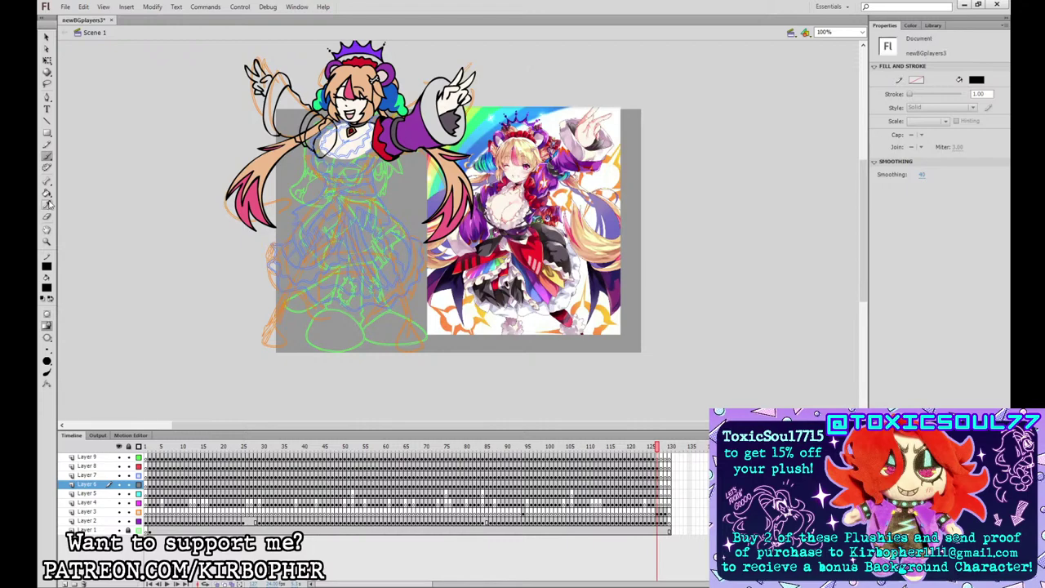
left_click(415, 125)
left_click(297, 120)
left_click(311, 121)
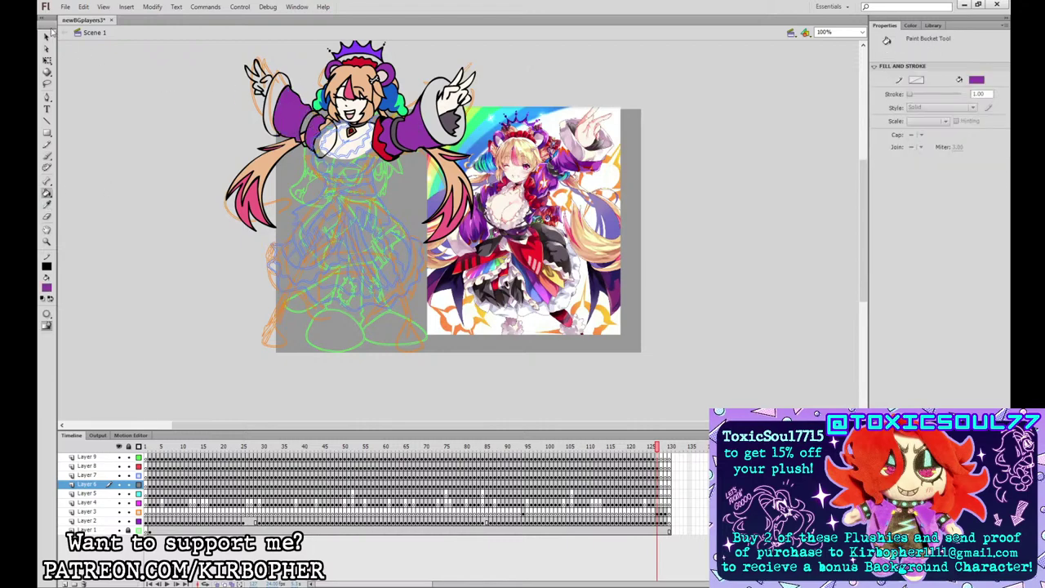
- Adjust the lower corner of the purple fill beside the left cuff with the Selection tool
left_click(49, 35)
key("ctrl+equal")
left_click_drag(337, 129, 589, 315)
left_click_drag(371, 240, 376, 243)
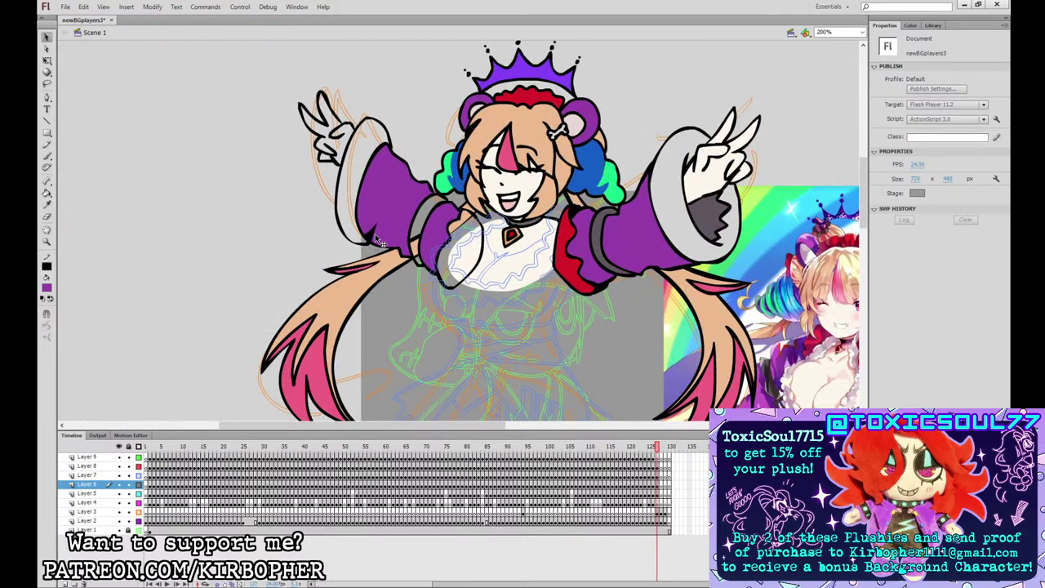
left_click_drag(371, 241, 371, 240)
- Fill the left cuff with the light grey sampled from the right cuff, and ready the Eyedropper again
key("ctrl+minus")
left_click(47, 205)
left_click_drag(590, 221, 545, 189)
key("k")
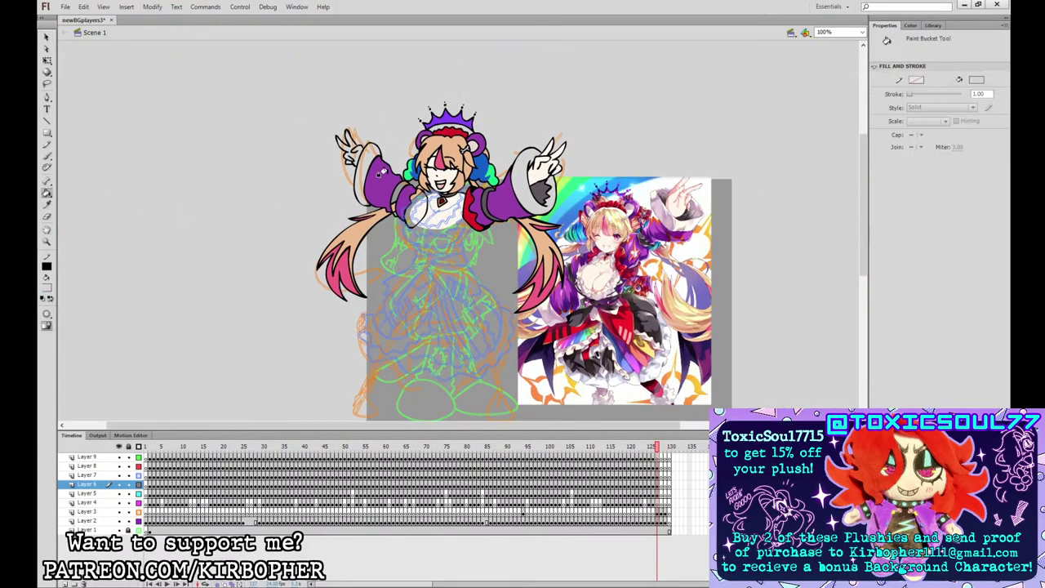
left_click(49, 204)
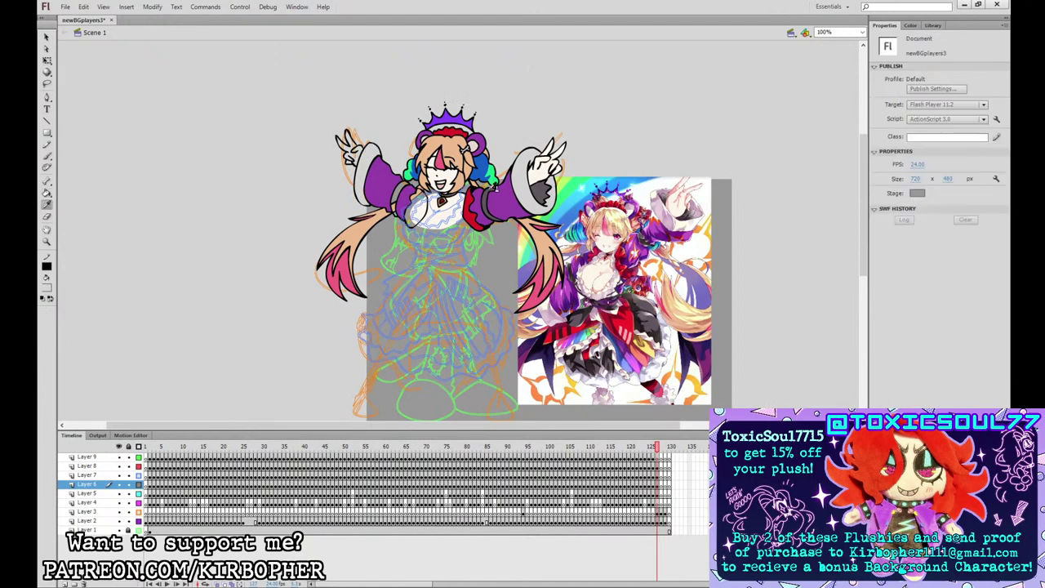
- Fill the trim on the left shoulder with the red sampled from the right shoulder, and ready the Eyedropper
left_click(472, 202)
left_click(416, 200)
left_click(46, 204)
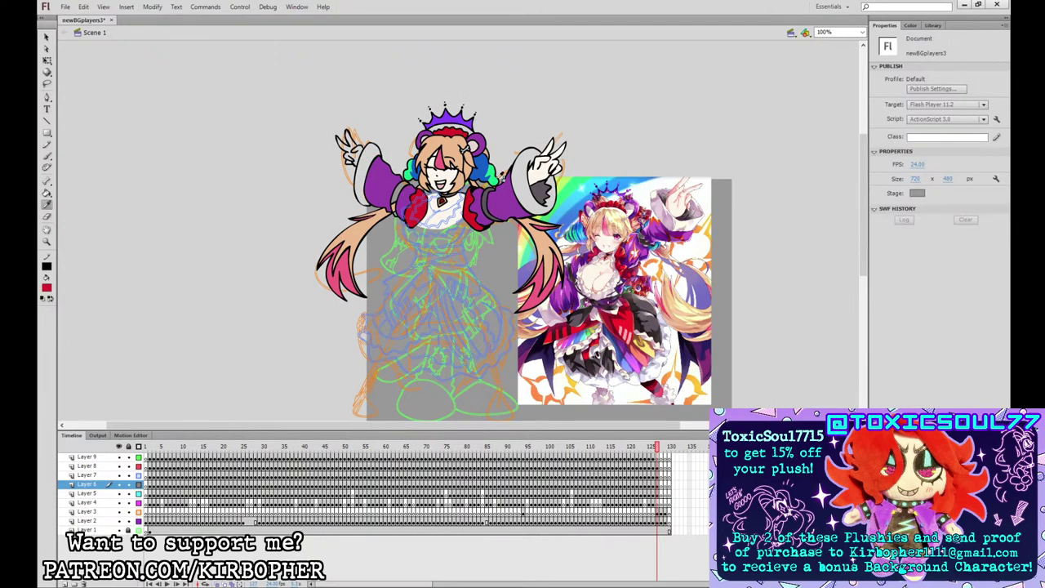
- Fill the left sleeve's band with the sampled dark grey and the left hand with the pale skin tone sampled from the right hand
left_click(534, 187)
left_click(381, 141)
key("ctrl+z")
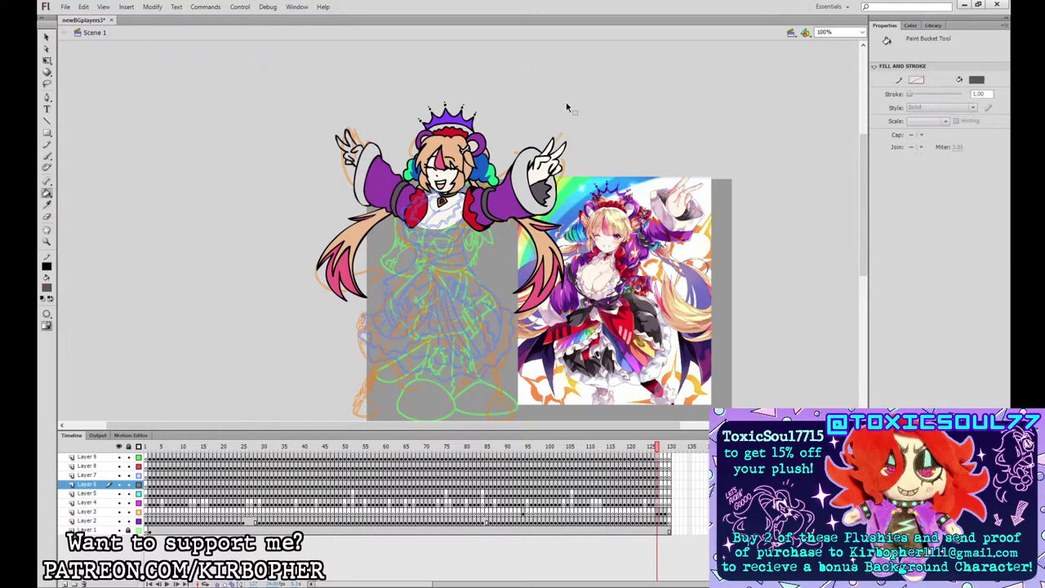
left_click(47, 204)
left_click(551, 162)
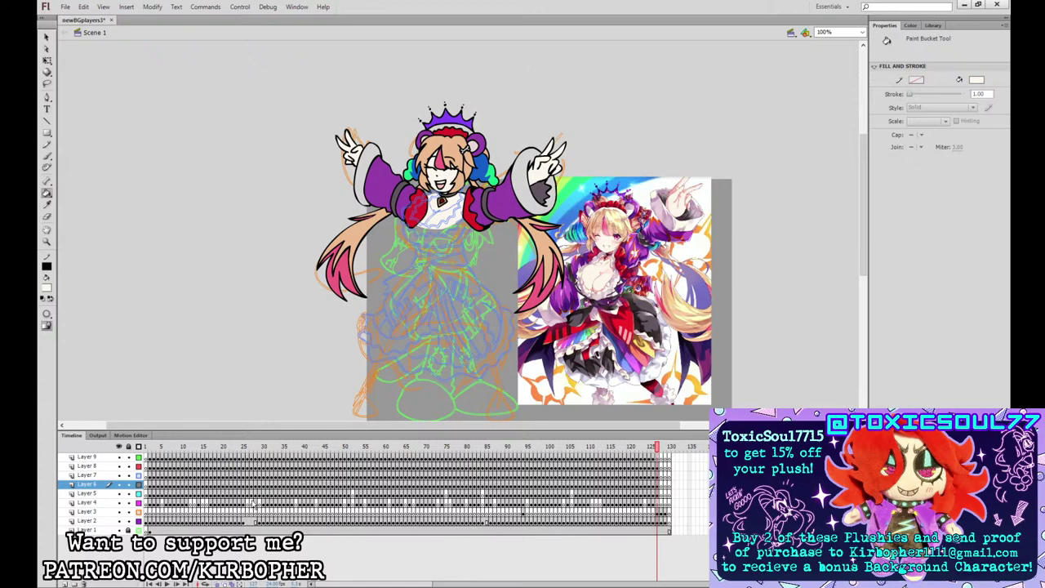
- Show the dress in full colour and recolour both sleeve cuffs and the dress frills with a pale off-white
left_click(150, 485)
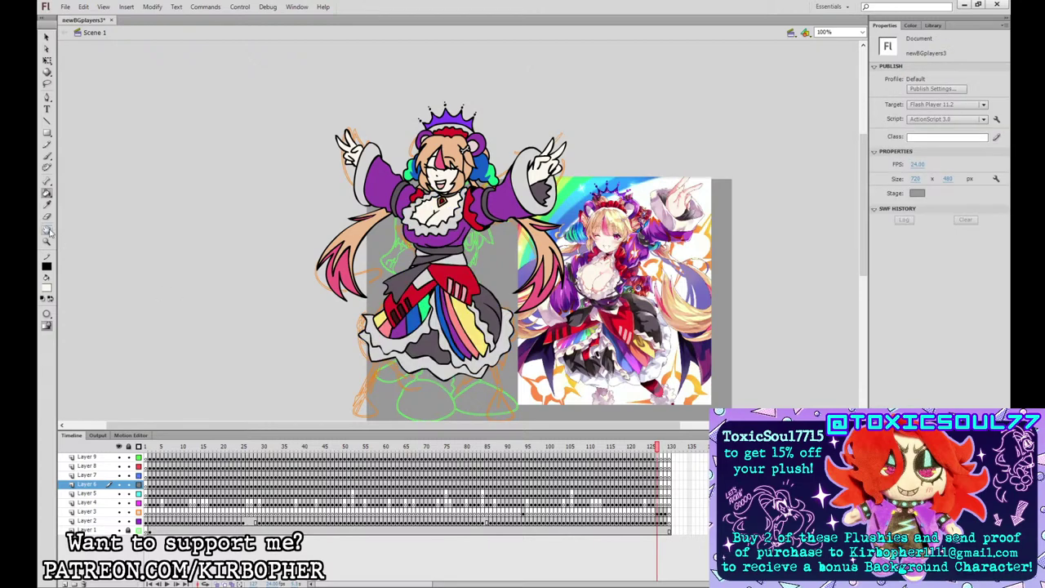
left_click(46, 205)
left_click(368, 158)
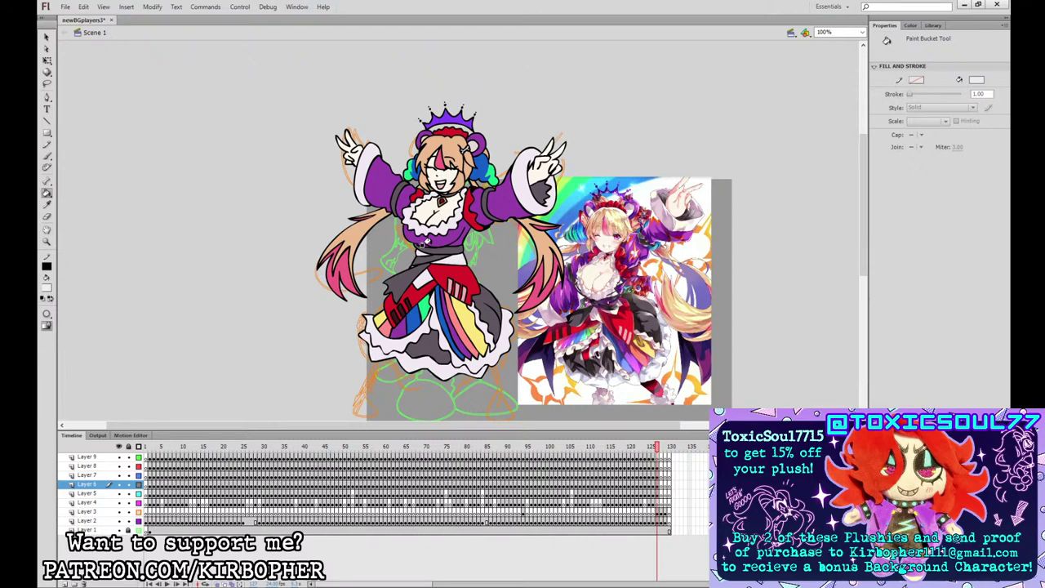
- Display the arm and dress layers as outlines, keep Layer 5 in full colour and make it the active layer
left_click(46, 166)
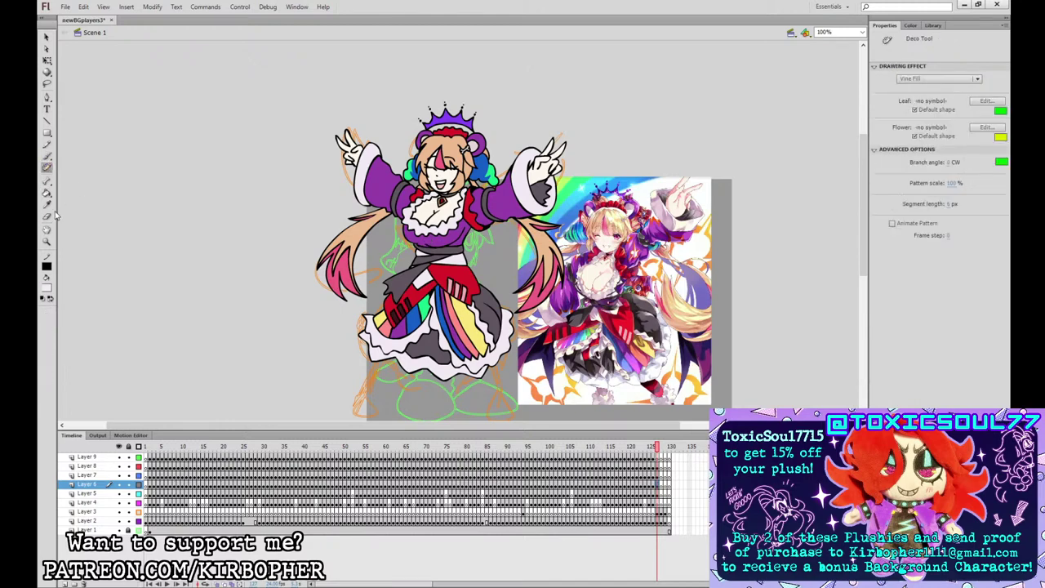
key("v")
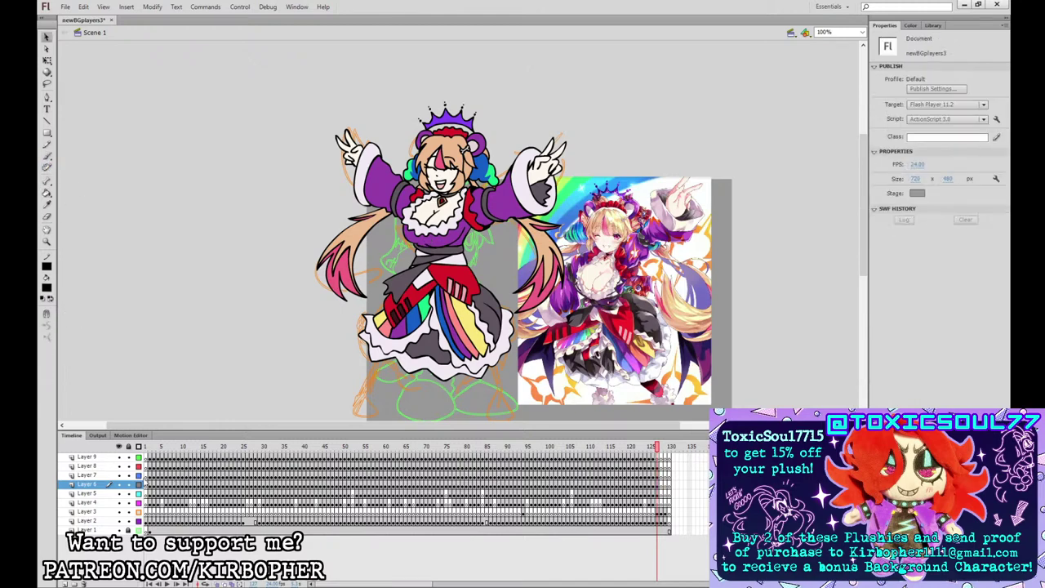
left_click(139, 475)
left_click(139, 493)
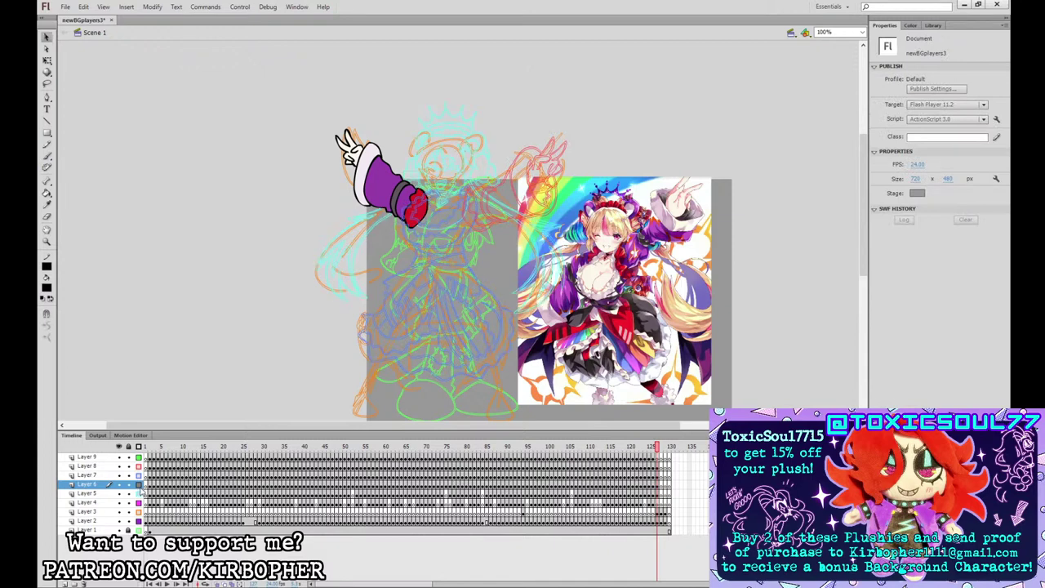
left_click(139, 492)
left_click(86, 493)
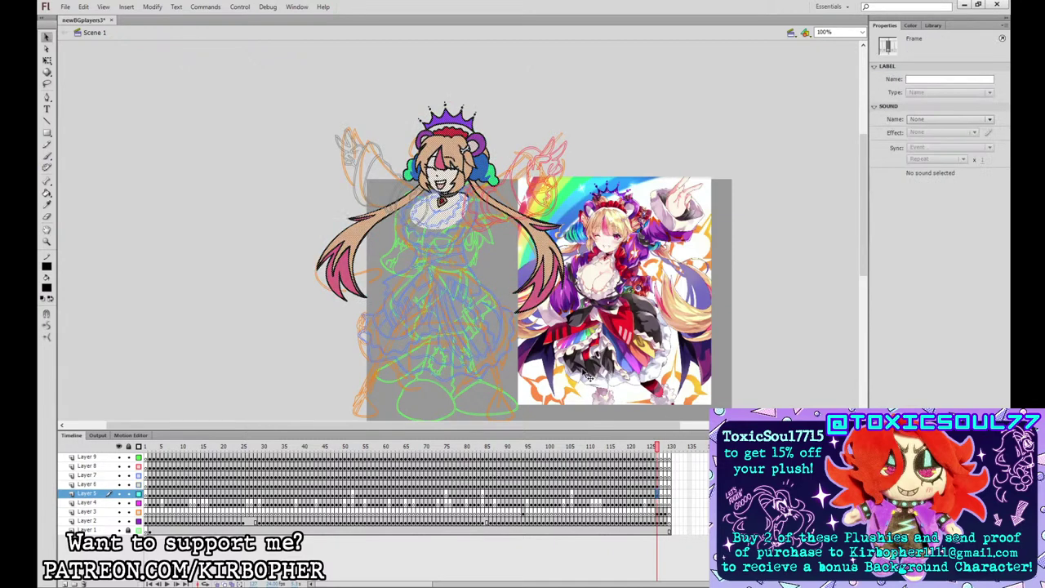
- Ink small curled hair strands on both sides of the head and sample the orange hair colour to fill them
left_click(47, 156)
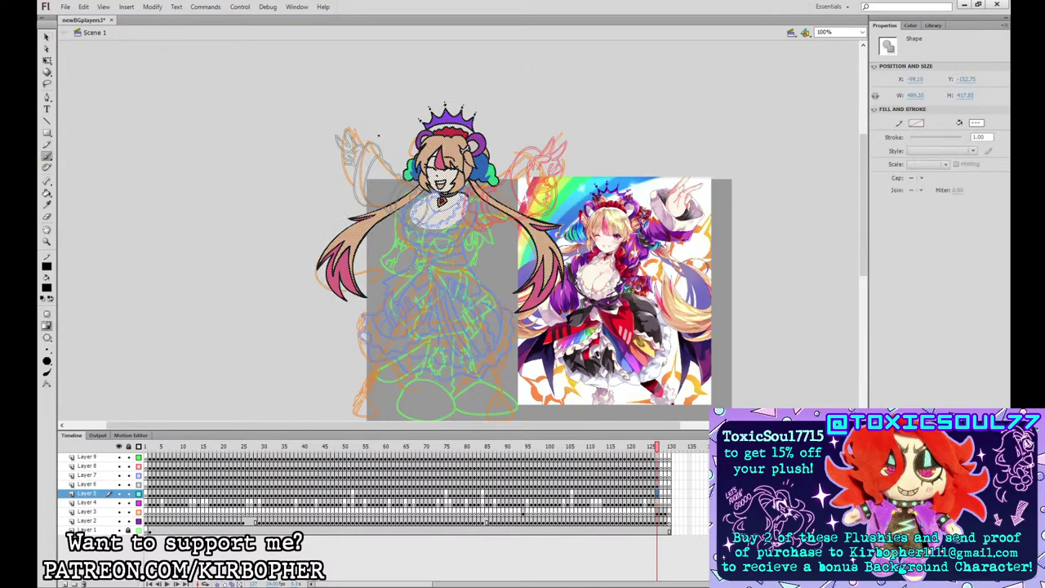
mouse_move(406, 178)
left_mouse_down()
mouse_move(384, 167)
mouse_move(405, 180)
left_mouse_up()
key("ctrl+z")
key("ctrl+z")
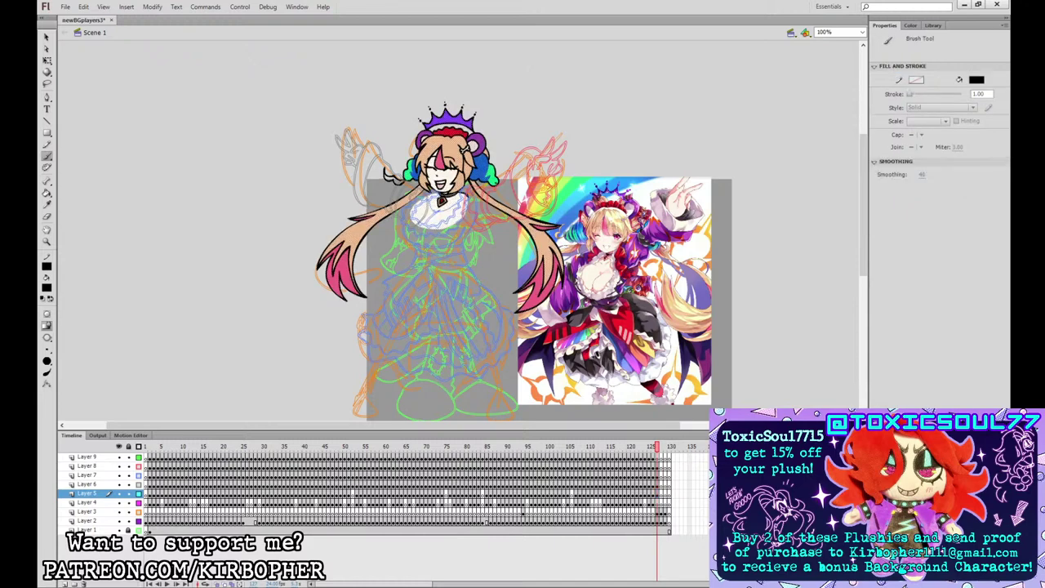
left_click_drag(494, 183, 506, 185)
key("i")
left_click(463, 148)
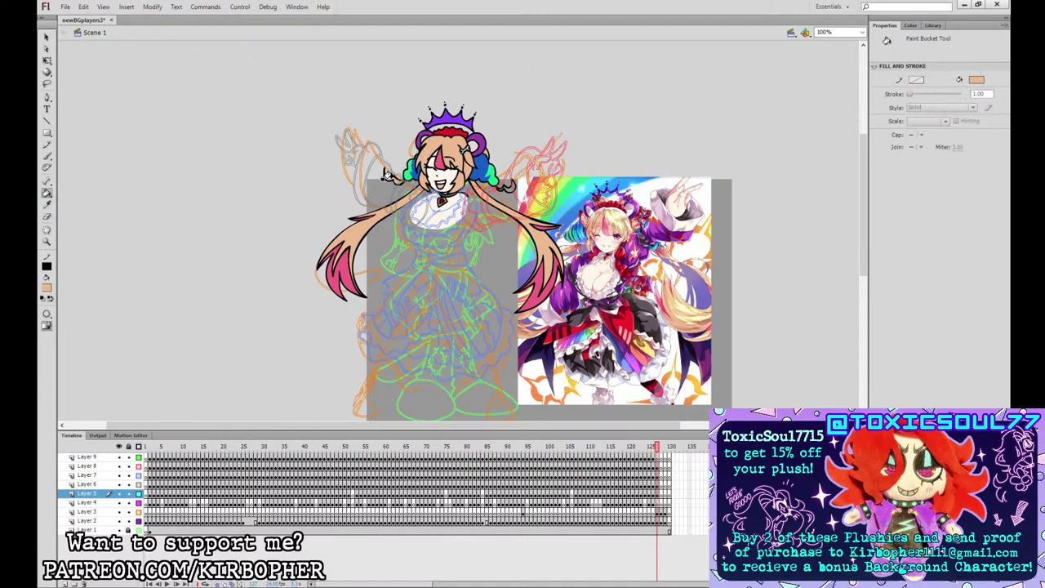
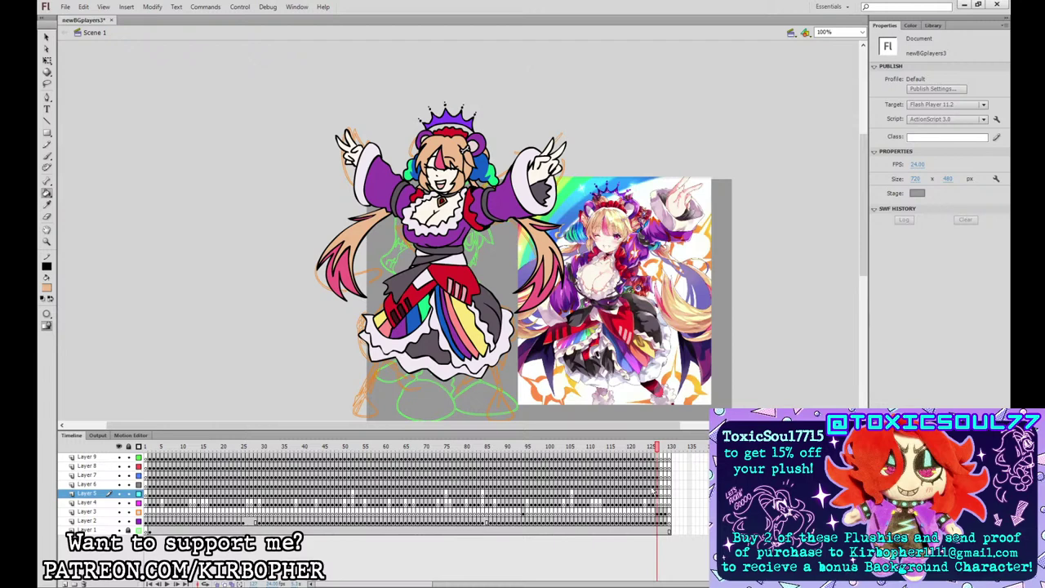
- Set the brush fill back to black and nudge the artwork on Layers 5 to 8 upward at the current frame
left_click(658, 502)
key("b")
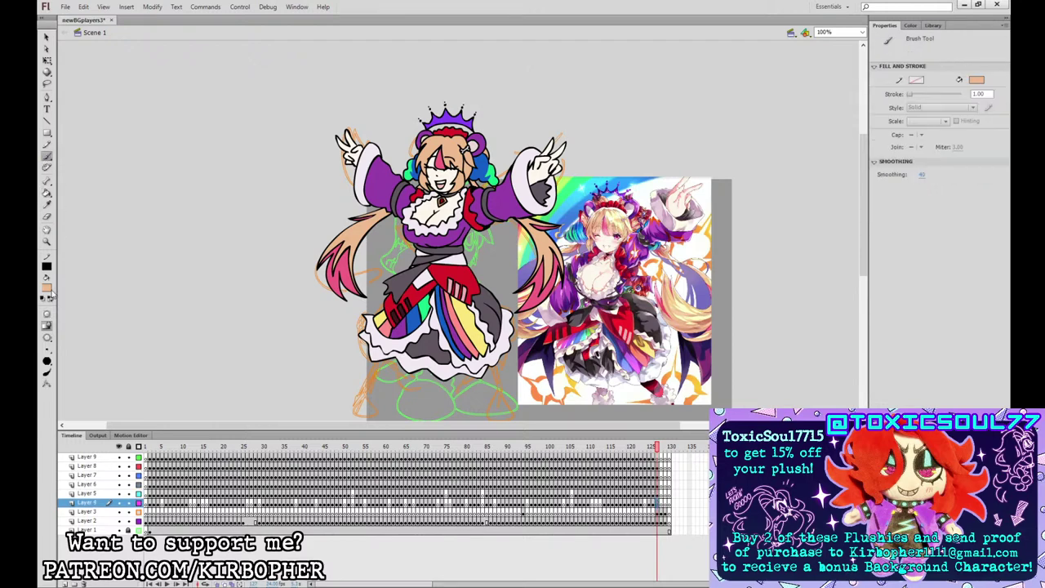
left_click(62, 317)
left_click_drag(658, 494, 658, 466)
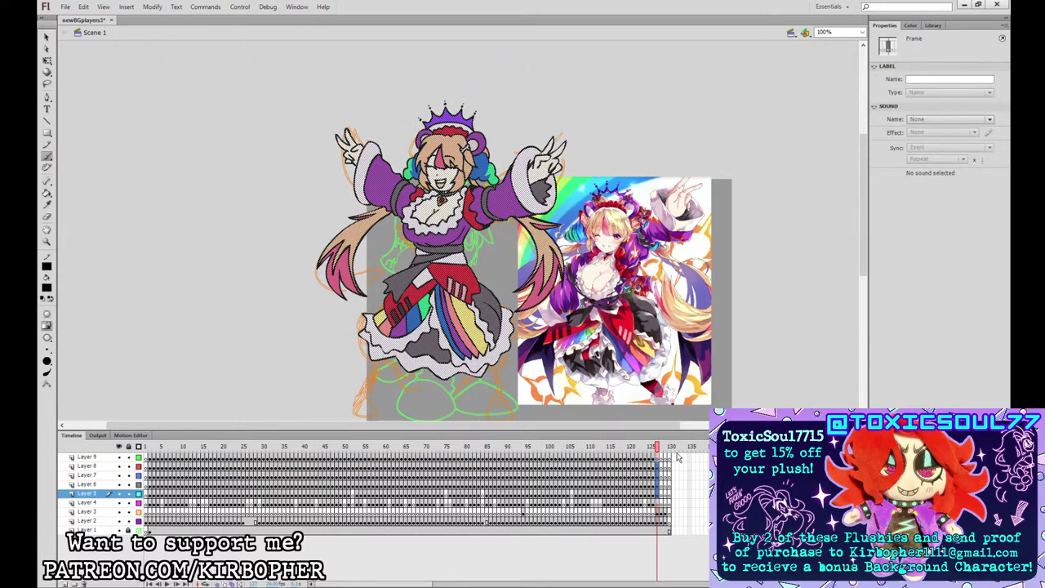
key("Up")
key("Up")
key("Up")
key("Up")
key("Up")
key("Up")
key("Up")
key("Up")
key("Up")
key("Up")
key("Up")
key("Up")
key("Up")
- Ink the right leg, its fluffy ankle cuff and boot below the dress on Layer 4, undoing poor strokes
left_click(658, 502)
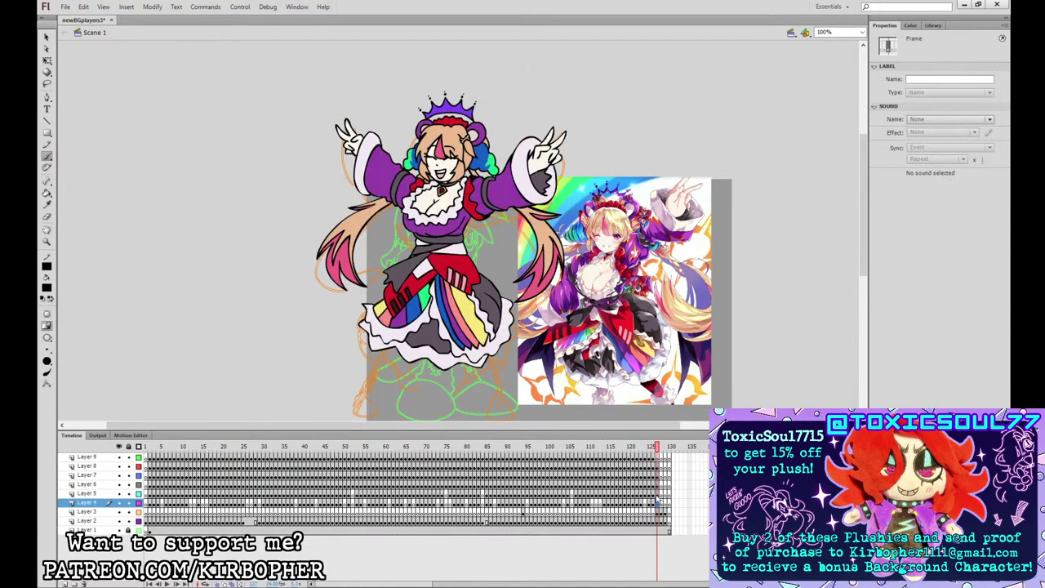
left_click_drag(680, 353, 653, 300)
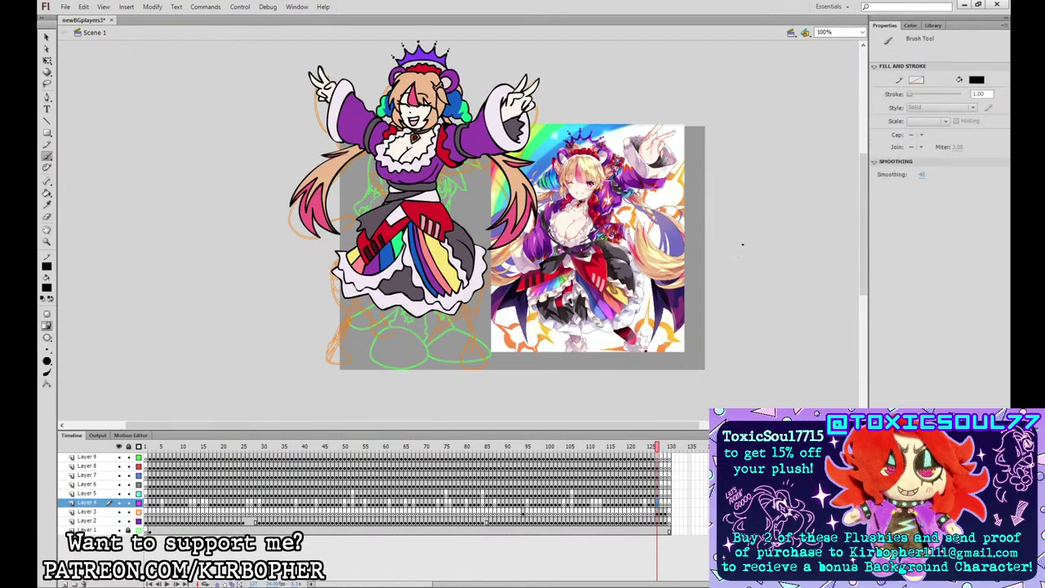
mouse_move(435, 239)
left_mouse_down()
mouse_move(454, 316)
mouse_move(462, 273)
mouse_move(450, 244)
left_mouse_up()
mouse_move(449, 315)
left_mouse_down()
mouse_move(459, 336)
mouse_move(480, 324)
mouse_move(476, 306)
mouse_move(448, 324)
mouse_move(478, 335)
mouse_move(479, 316)
mouse_move(472, 306)
mouse_move(464, 338)
mouse_move(478, 330)
mouse_move(472, 306)
mouse_move(477, 373)
mouse_move(488, 335)
left_mouse_up()
key("ctrl+z")
key("ctrl+z")
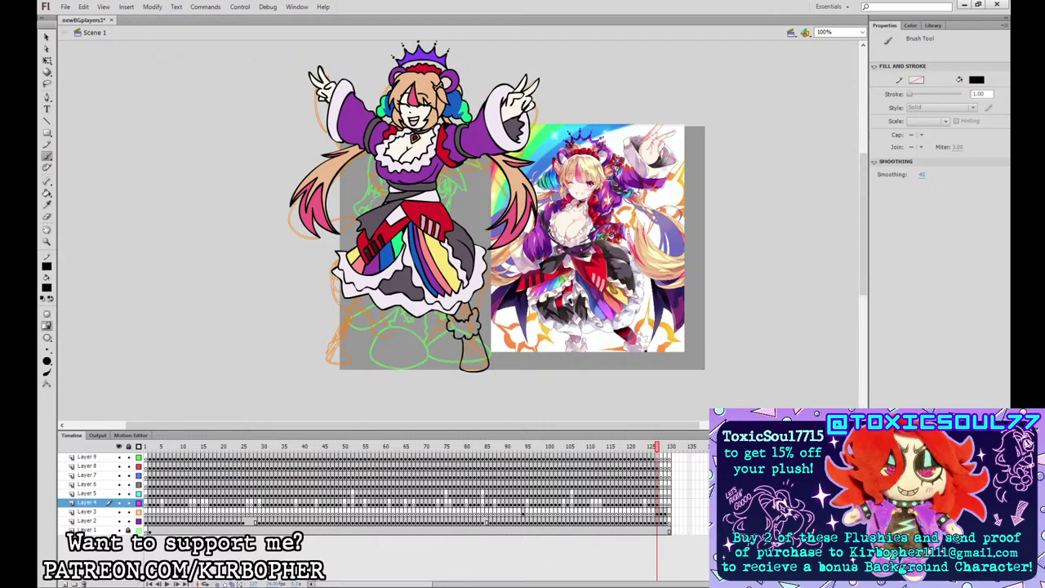
- Ink the left leg and its fluffy ankle cuff below the dress, redoing strokes that do not fit the sketch
mouse_move(346, 297)
left_mouse_down()
mouse_move(359, 317)
mouse_move(369, 296)
left_mouse_up()
key("ctrl+z")
mouse_move(367, 252)
left_mouse_down()
mouse_move(343, 304)
mouse_move(356, 315)
mouse_move(389, 256)
mouse_move(386, 238)
left_mouse_up()
mouse_move(342, 299)
left_mouse_down()
mouse_move(331, 315)
mouse_move(350, 318)
mouse_move(333, 311)
mouse_move(354, 334)
mouse_move(338, 303)
mouse_move(337, 325)
mouse_move(352, 335)
mouse_move(338, 303)
mouse_move(335, 322)
mouse_move(350, 336)
mouse_move(366, 308)
left_mouse_up()
key("ctrl+z")
key("ctrl+z")
key("ctrl+z")
- Ink the left boot below the fluffy ankle cuff, undoing and redrawing its outline
key("v")
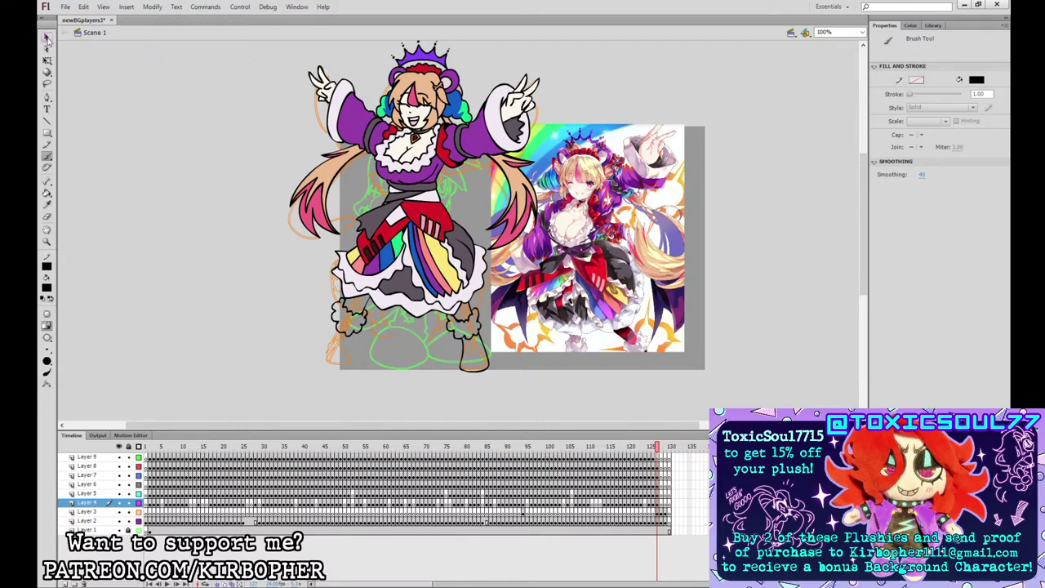
key("ctrl+equal")
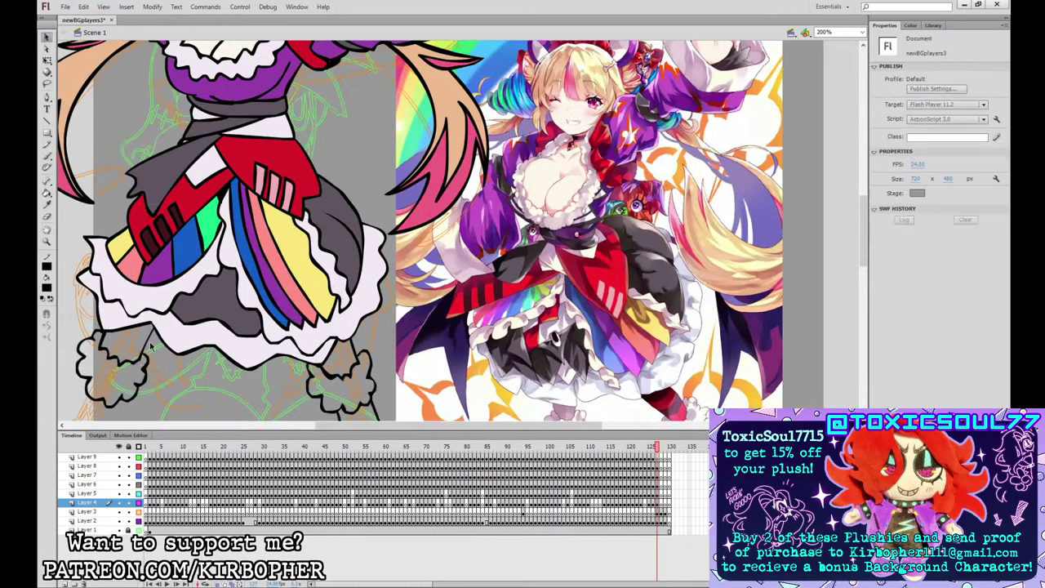
key("ctrl+minus")
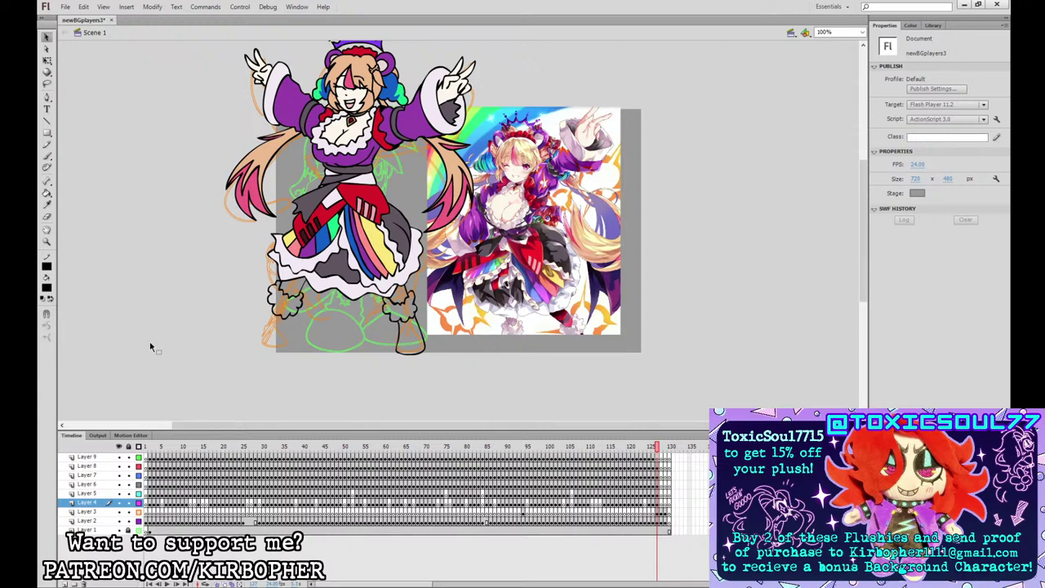
key("b")
mouse_move(272, 308)
left_mouse_down()
mouse_move(262, 340)
mouse_move(280, 313)
mouse_move(268, 343)
mouse_move(297, 339)
mouse_move(294, 317)
mouse_move(264, 342)
mouse_move(294, 342)
mouse_move(292, 318)
left_mouse_up()
key("ctrl+z")
key("ctrl+z")
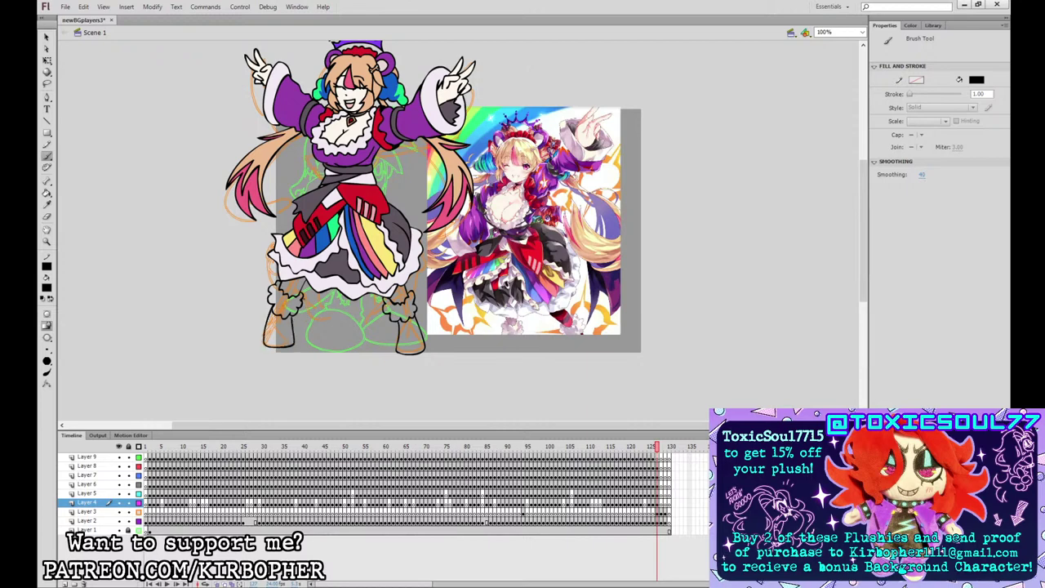
key("ctrl+z")
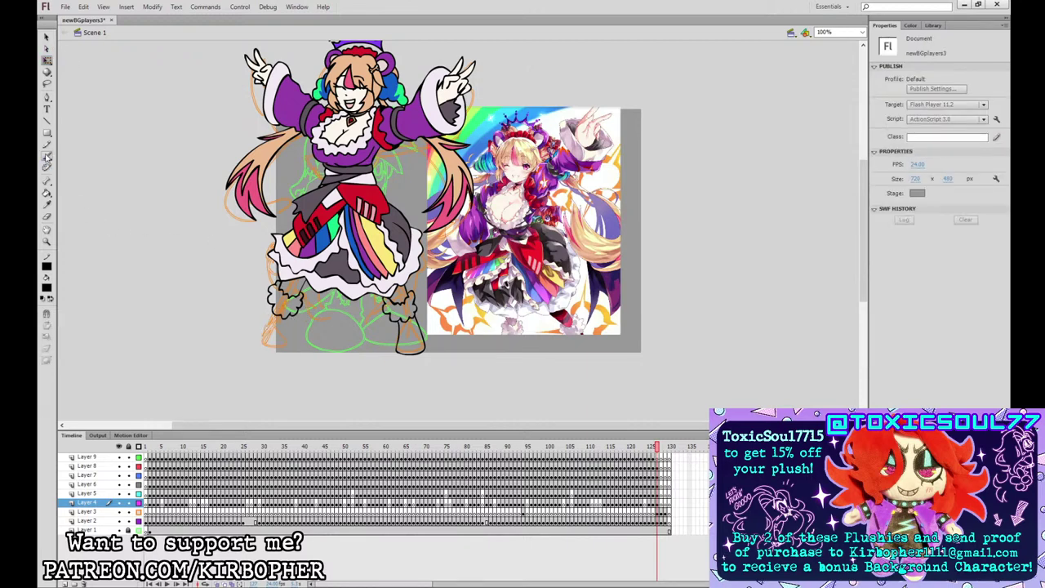
mouse_move(271, 309)
left_mouse_down()
mouse_move(263, 341)
mouse_move(286, 346)
mouse_move(296, 319)
left_mouse_up()
- Reshape the left leg and boot with Free Transform and nudge them into place under the dress
left_click(46, 60)
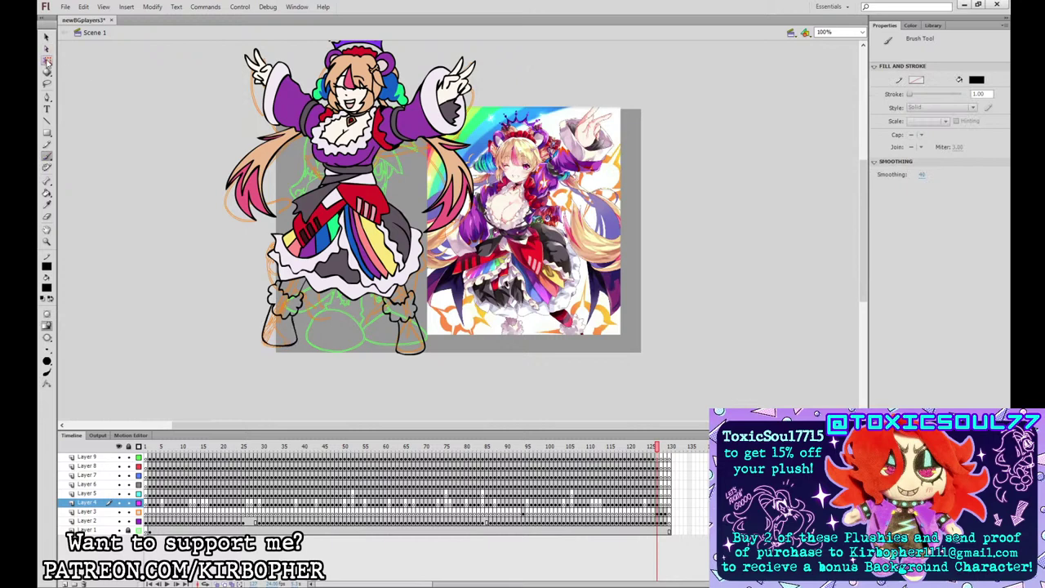
left_click(304, 293)
key("Left")
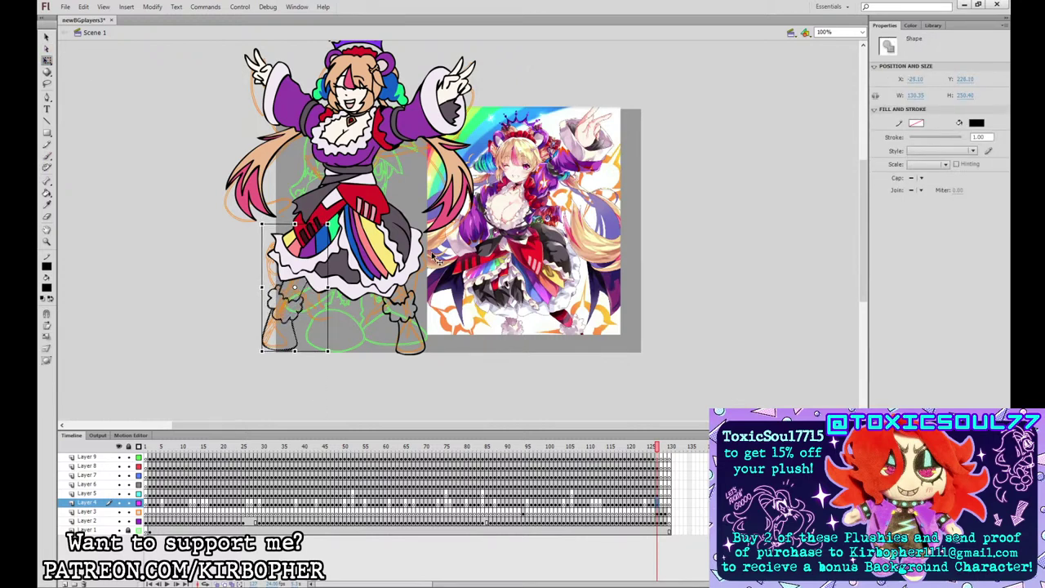
key("Down")
key("Down")
left_click_drag(314, 226, 270, 232)
key("Down")
key("Down")
key("Up")
key("Up")
key("Right")
key("Right")
key("Right")
key("Right")
left_click(357, 302)
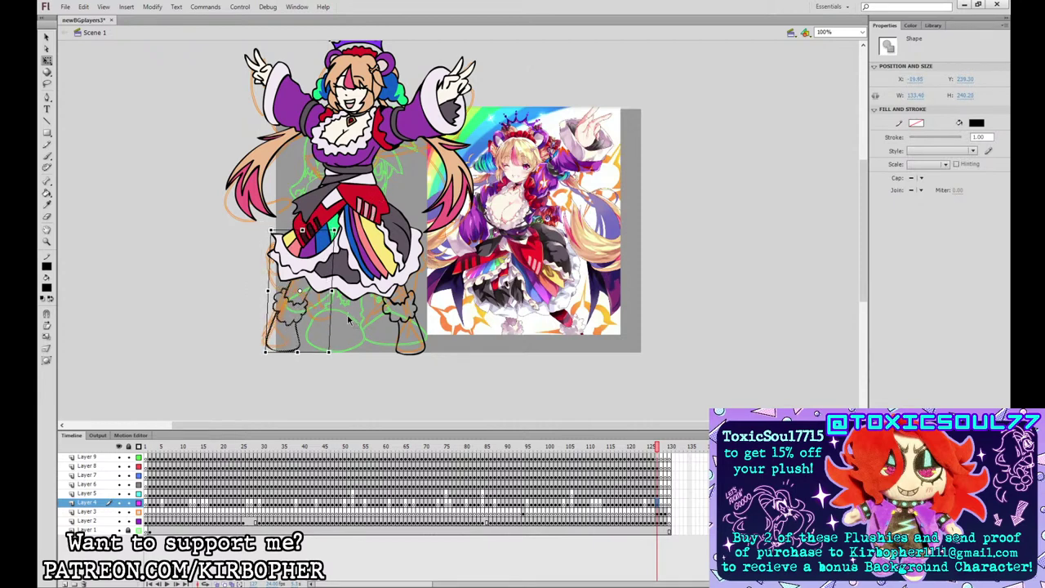
- Show the other layers as outlines and ink curved toe-cap lines across both boots on Layer 4
left_click(46, 156)
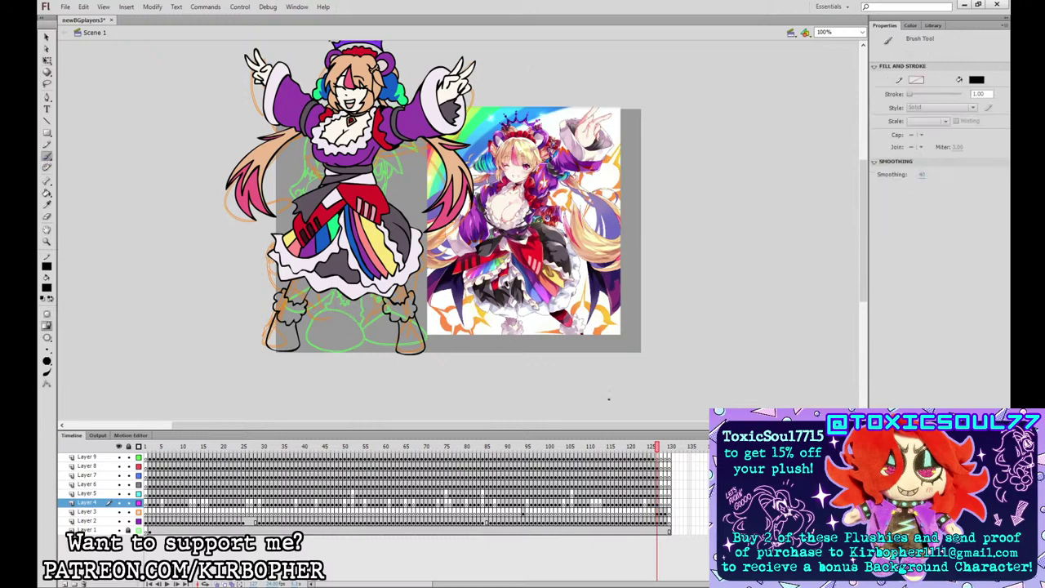
left_click(659, 503)
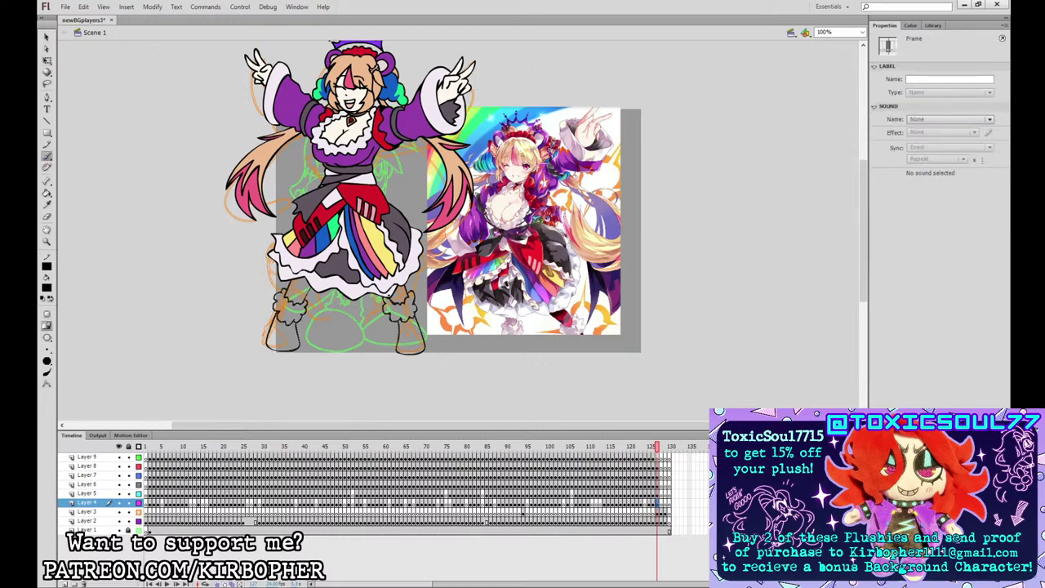
left_click(138, 447)
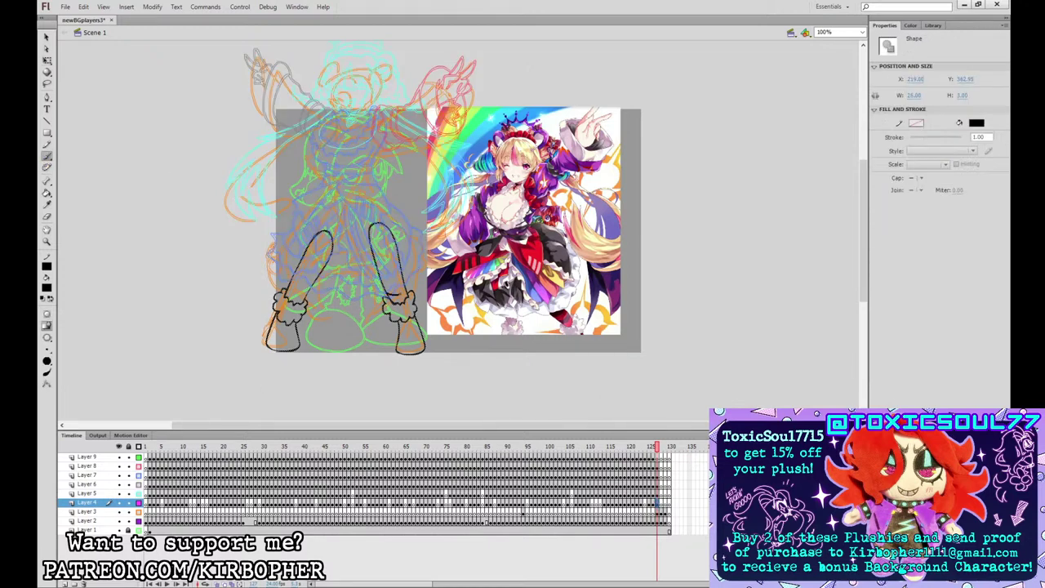
left_click(417, 271)
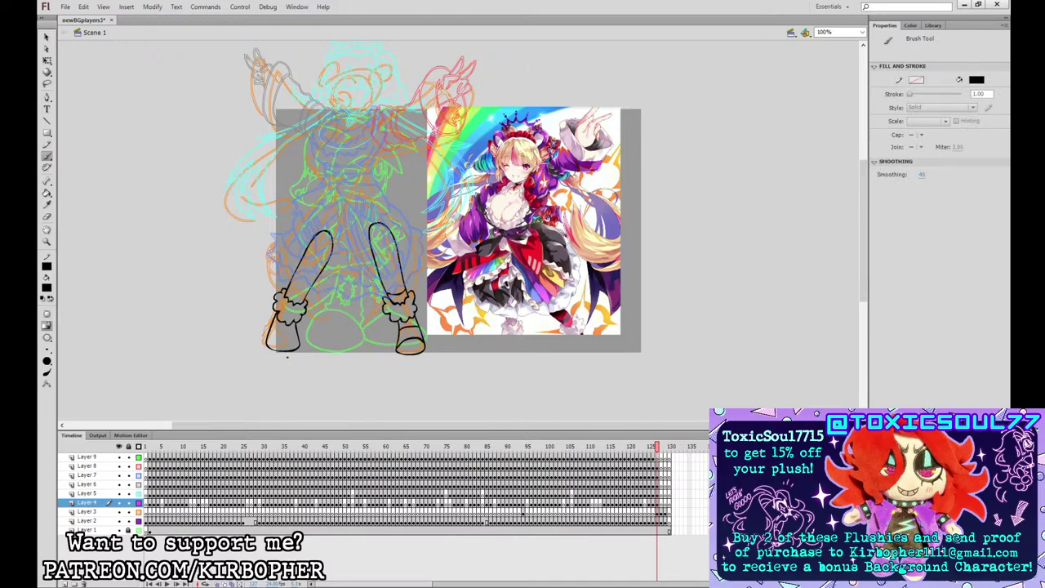
mouse_move(273, 342)
left_mouse_down()
mouse_move(299, 336)
mouse_move(270, 342)
left_mouse_up()
key("ctrl+z")
mouse_move(271, 344)
left_mouse_down()
mouse_move(299, 344)
mouse_move(269, 343)
left_mouse_up()
key("ctrl+z")
- Return the upper layers to full colour and fill both fluffy ankle cuffs with the off-white sampled from the dress frill
left_click_drag(140, 467, 139, 494)
key("i")
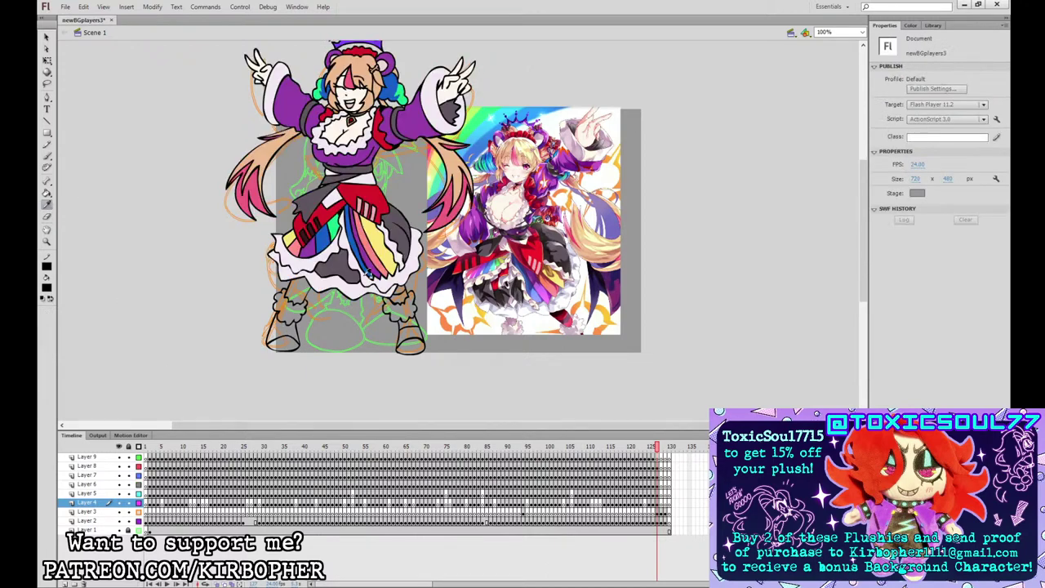
left_click(347, 288)
left_click(292, 307)
left_click(397, 308)
- Fill the right stocking and toe cap with the sash's red and the boot's upper with the skirt's dark grey, then ready the Eyedropper
left_click(47, 205)
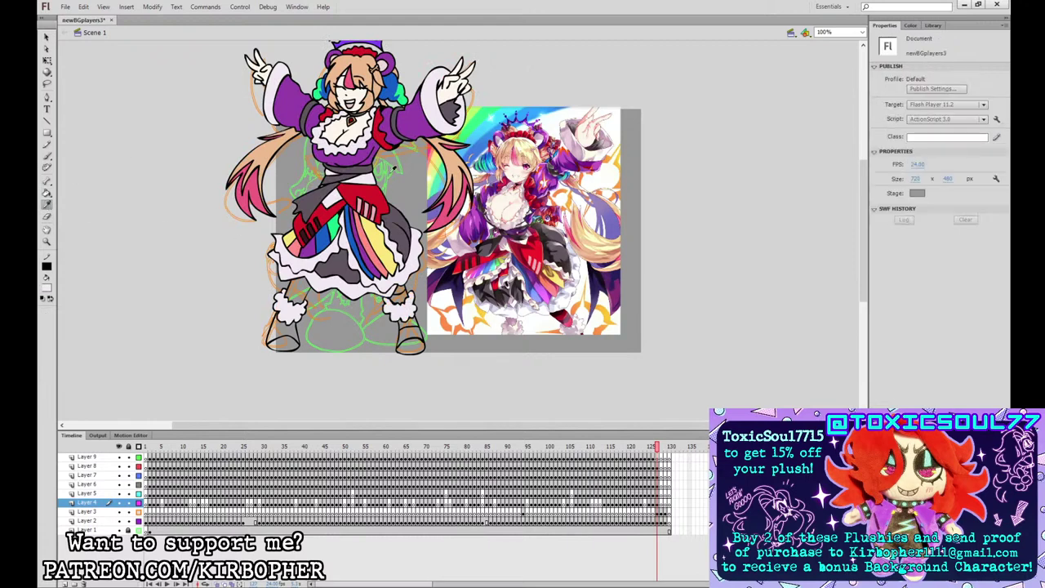
left_click(369, 193)
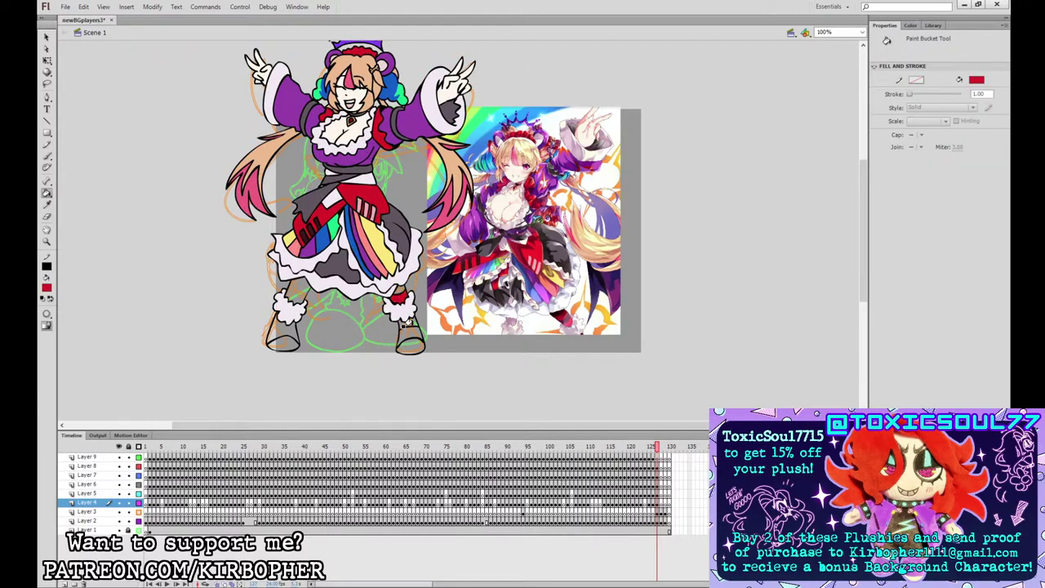
left_click(407, 330)
left_click(46, 206)
left_click(409, 225)
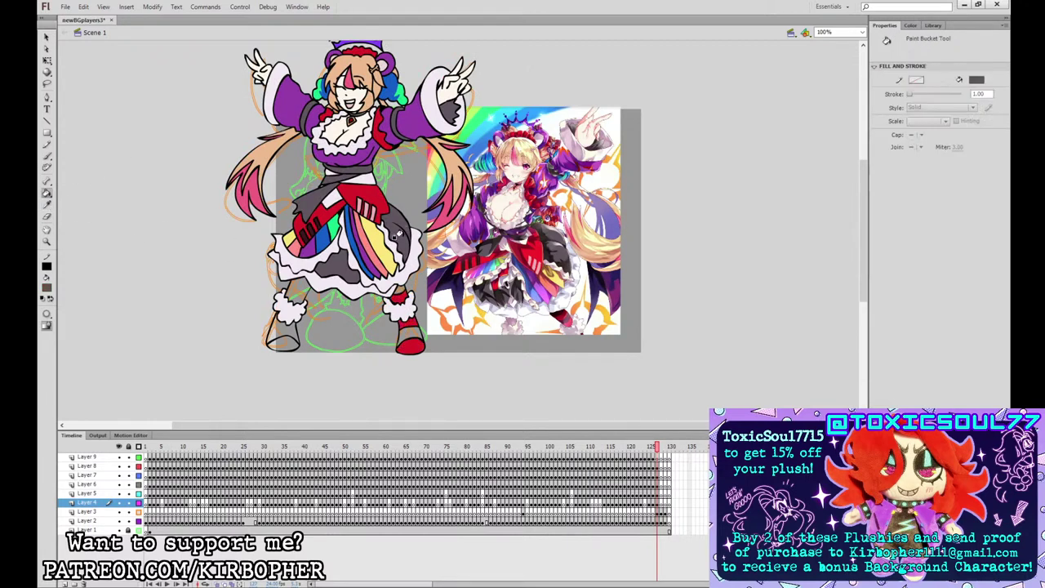
left_click(47, 206)
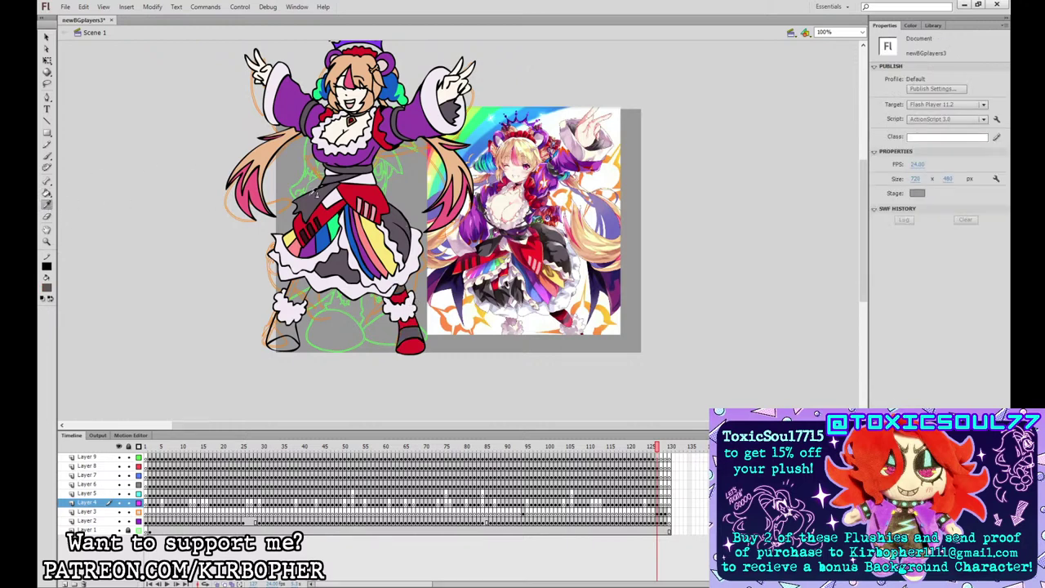
- Fill the left stocking and boot upper with the mauve sampled from the reference leg, and the toe cap with the skirt's dark grey
left_click(516, 320)
left_click(290, 320)
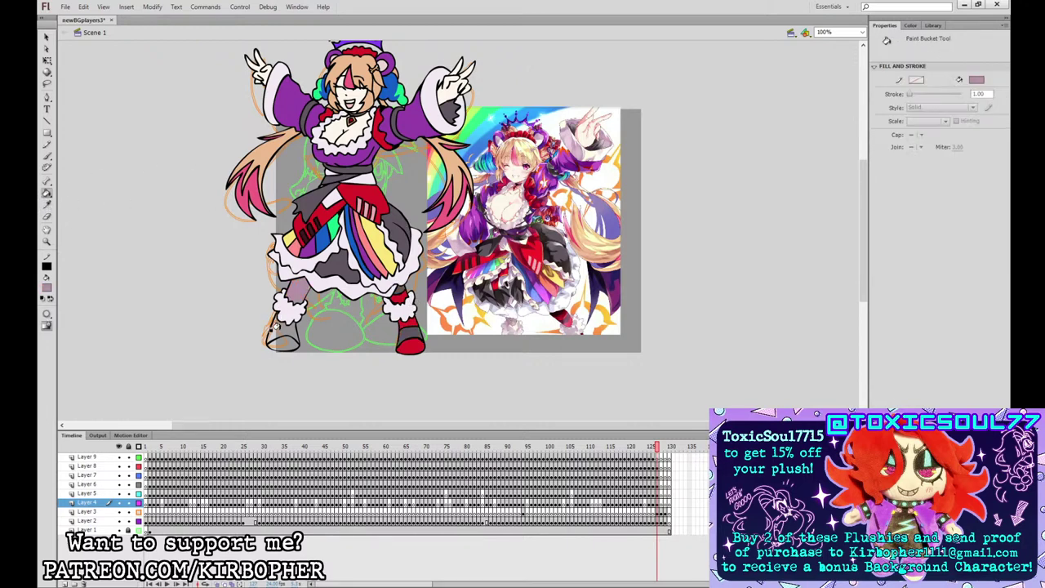
left_click(280, 322)
left_click(47, 205)
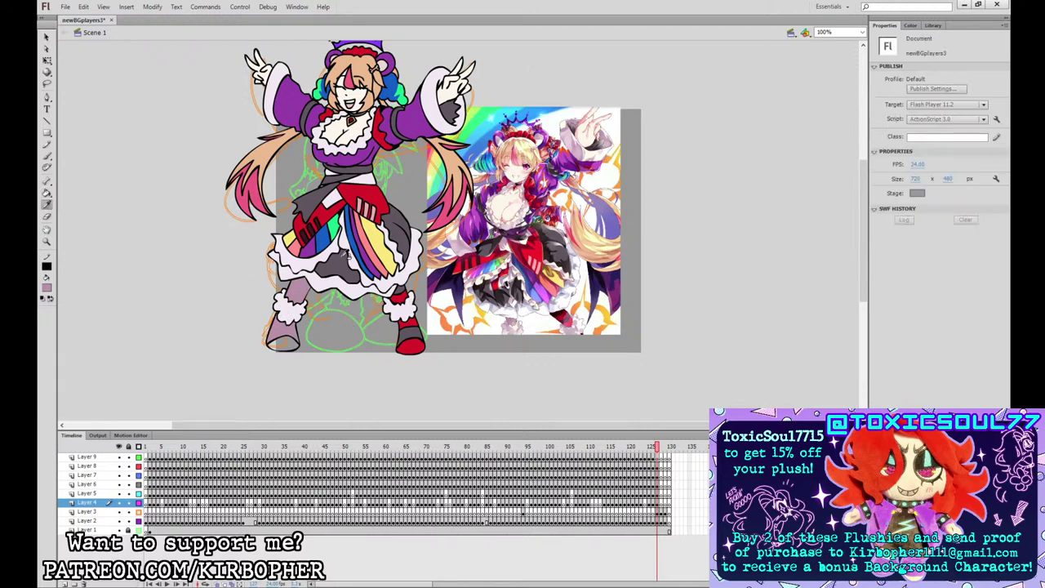
left_click(325, 274)
left_click(281, 341)
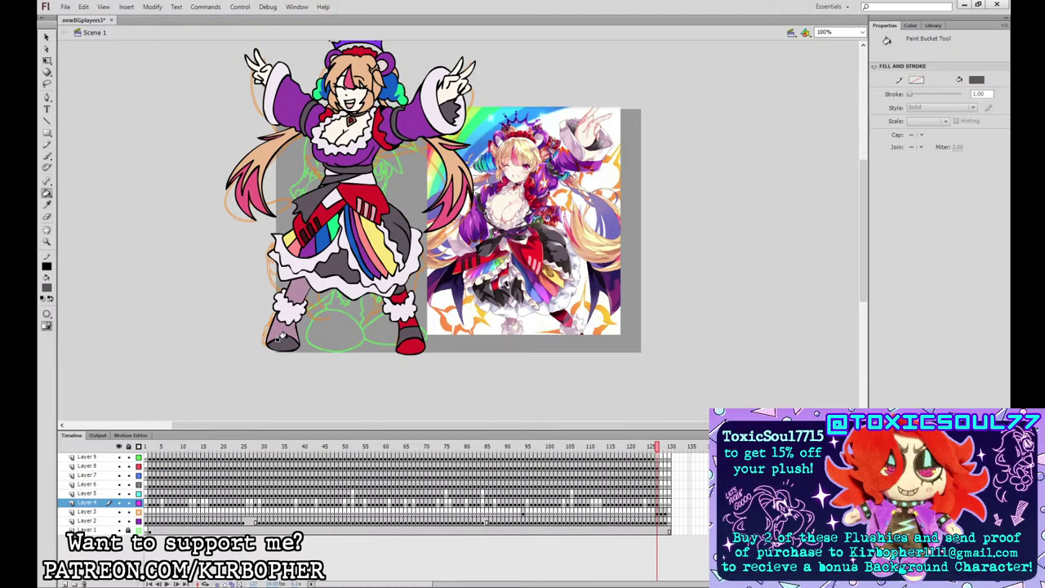
- Convert the character artwork on Layers 8, 7, 6, 5 and 4 into separate library symbols, one per layer
key("q")
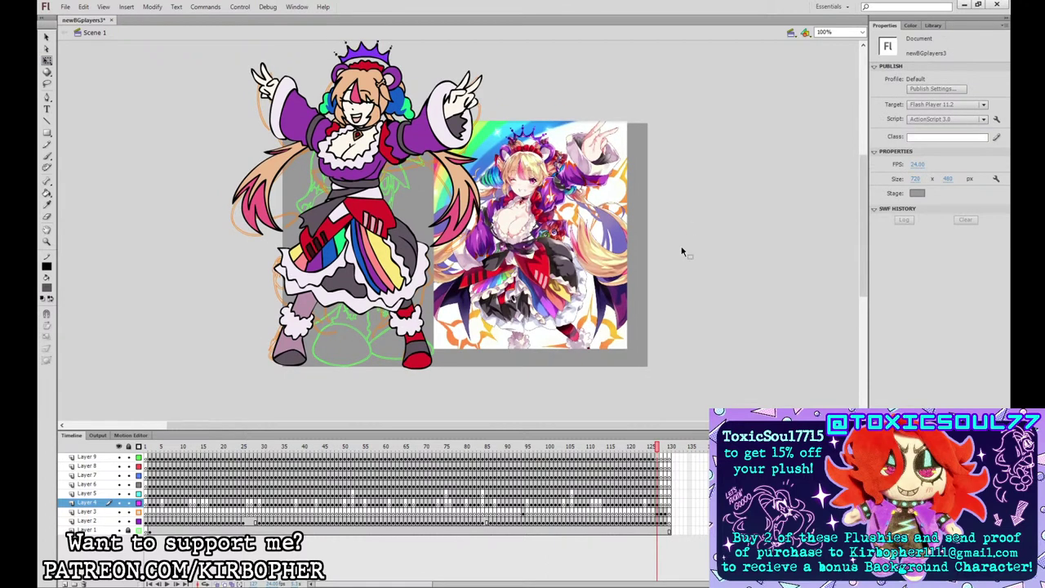
left_click(659, 465)
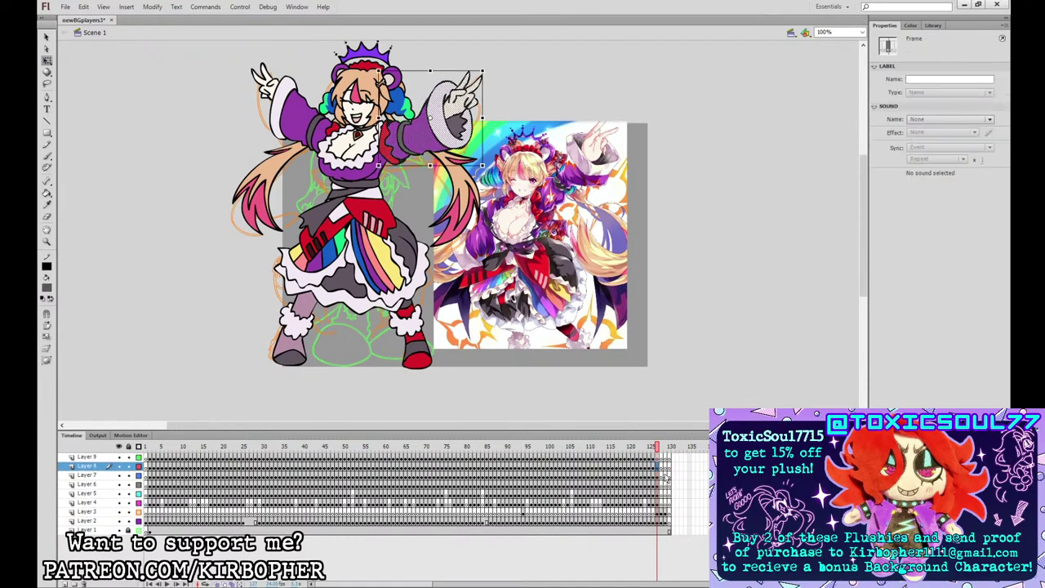
left_click(933, 26)
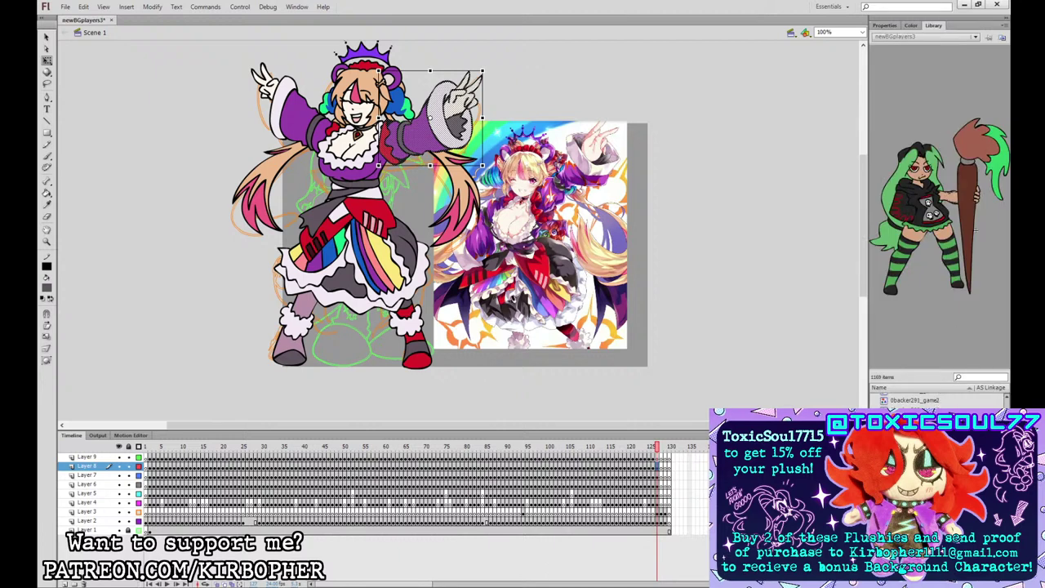
left_click(914, 482)
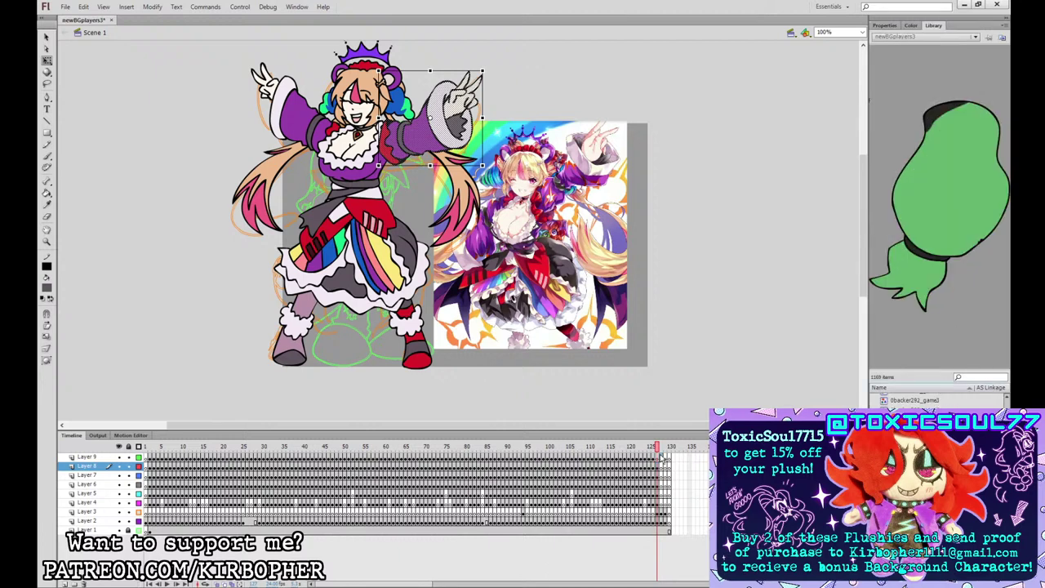
left_click(671, 457)
key("ctrl+z")
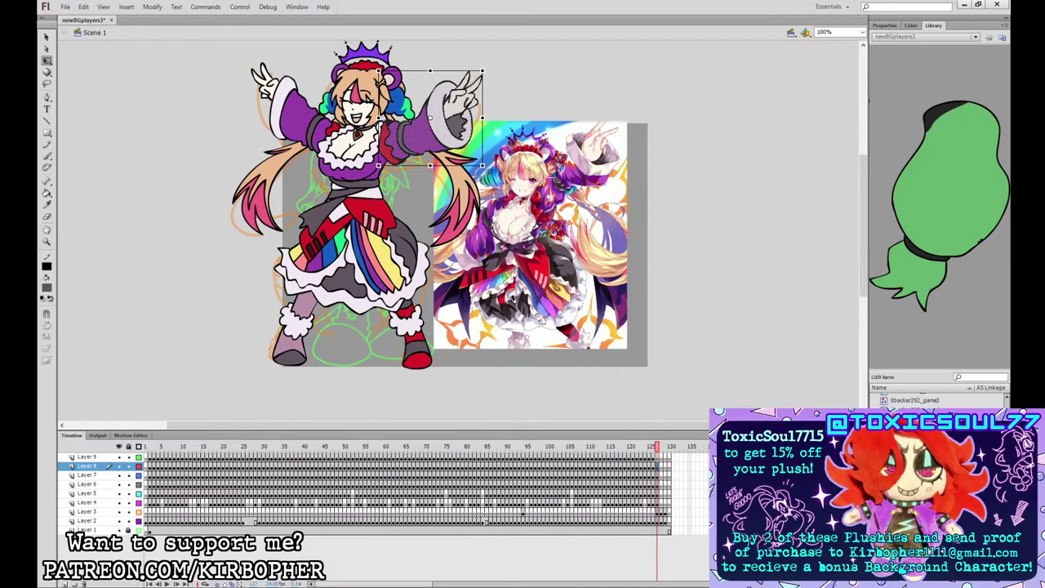
left_click(663, 474)
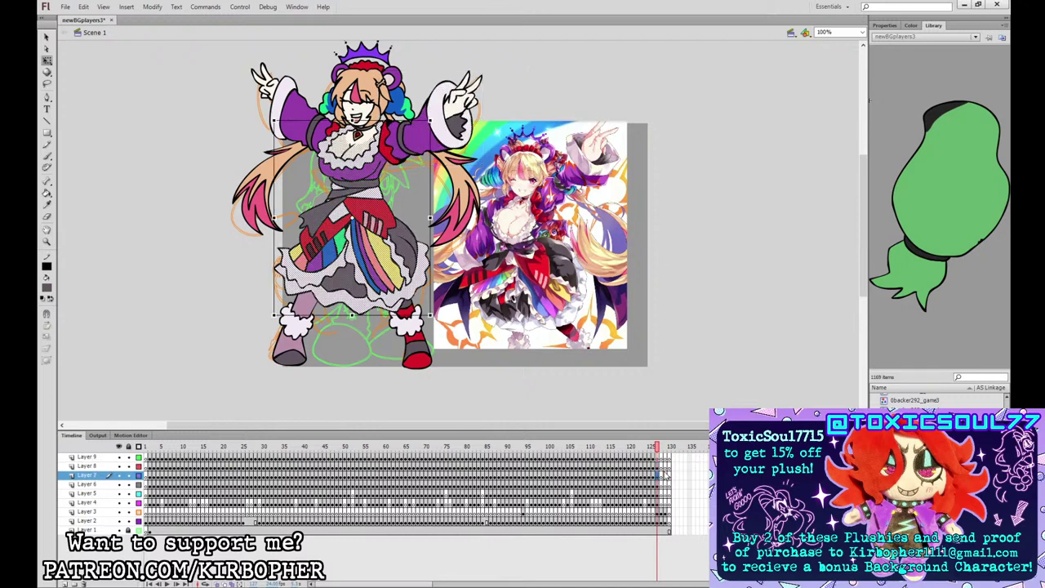
left_click(666, 483)
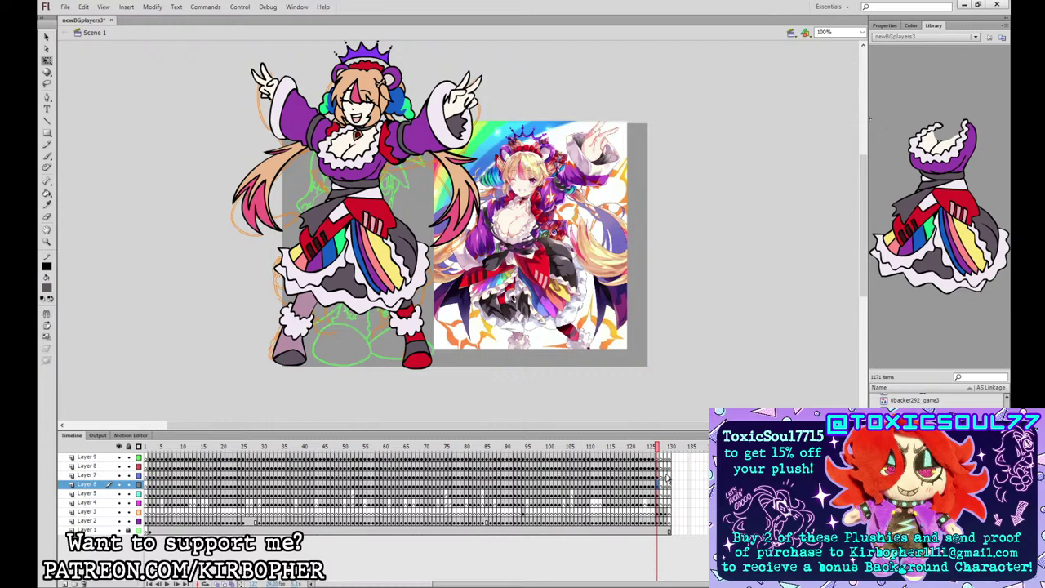
left_click(660, 494)
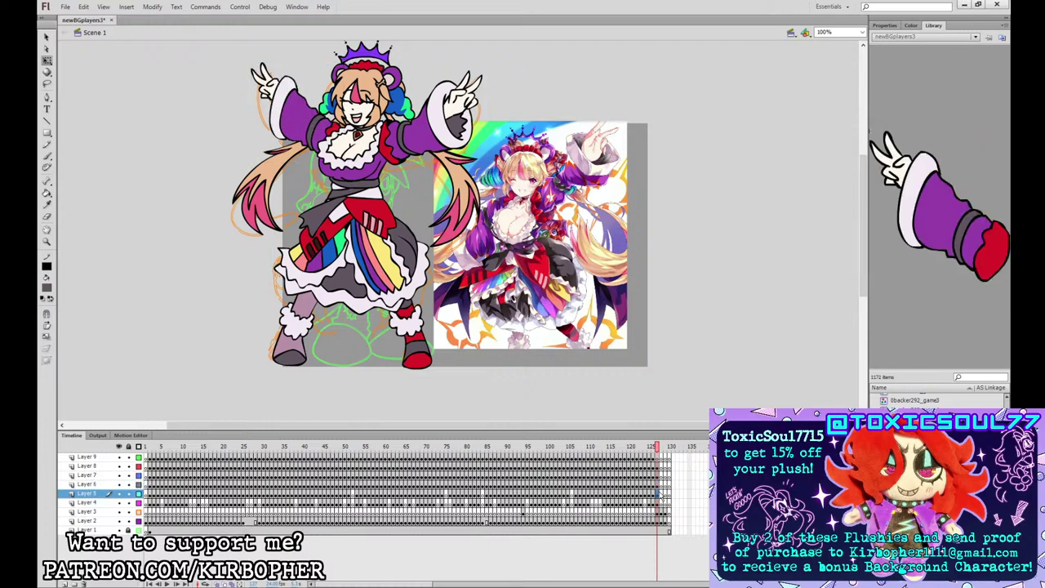
left_click(663, 502)
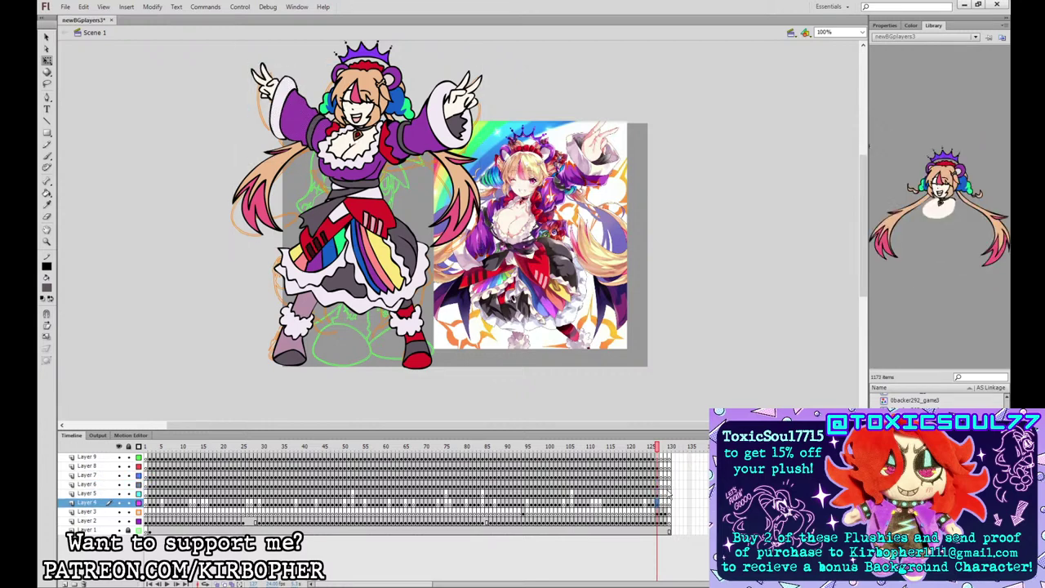
key("F8")
key("Return")
- Set the Free Transform pivot points of the dress, both arms and the head at their joints
left_click(379, 231)
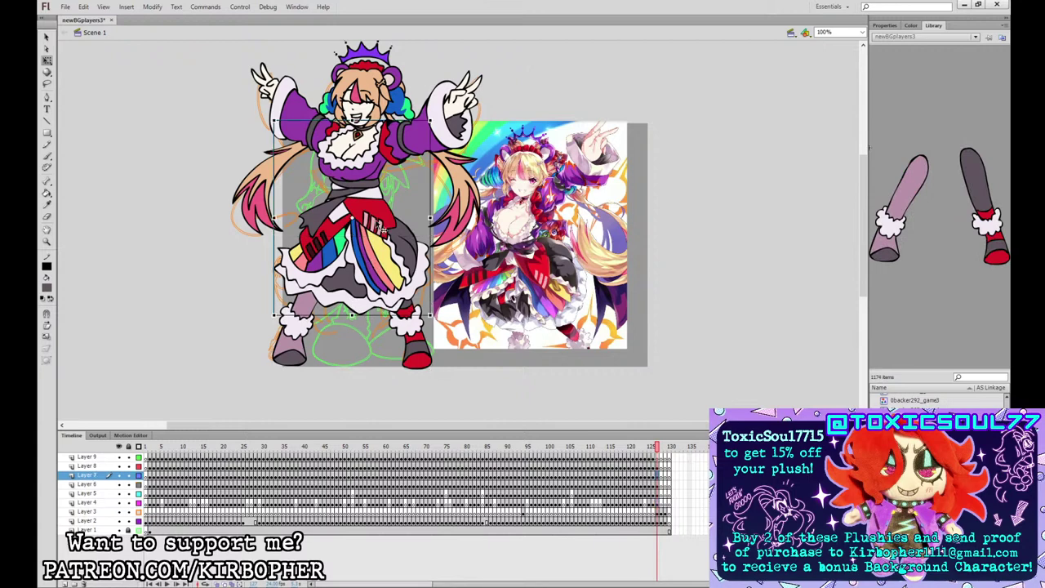
left_click(423, 138)
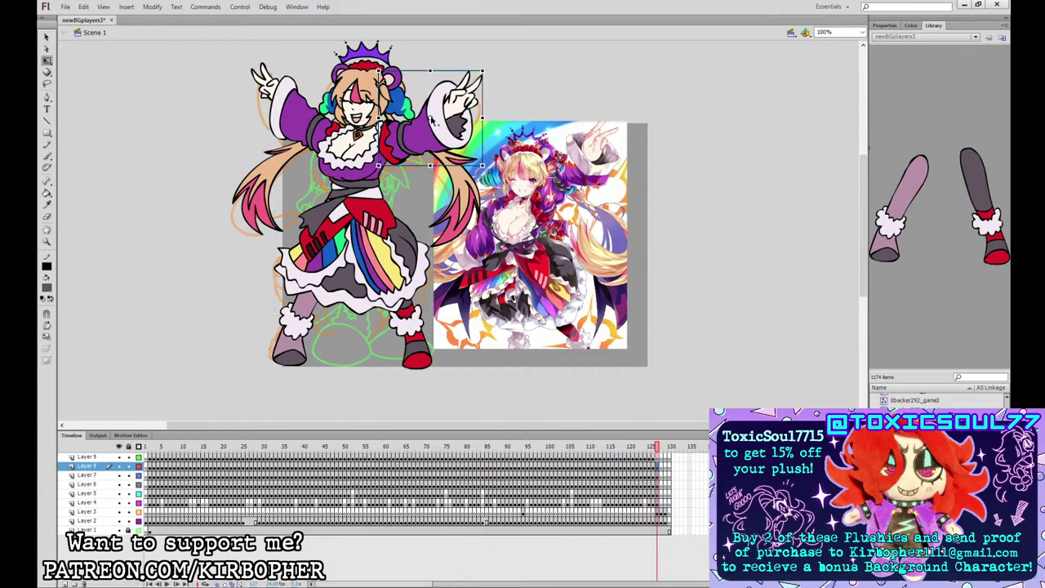
left_click(328, 133)
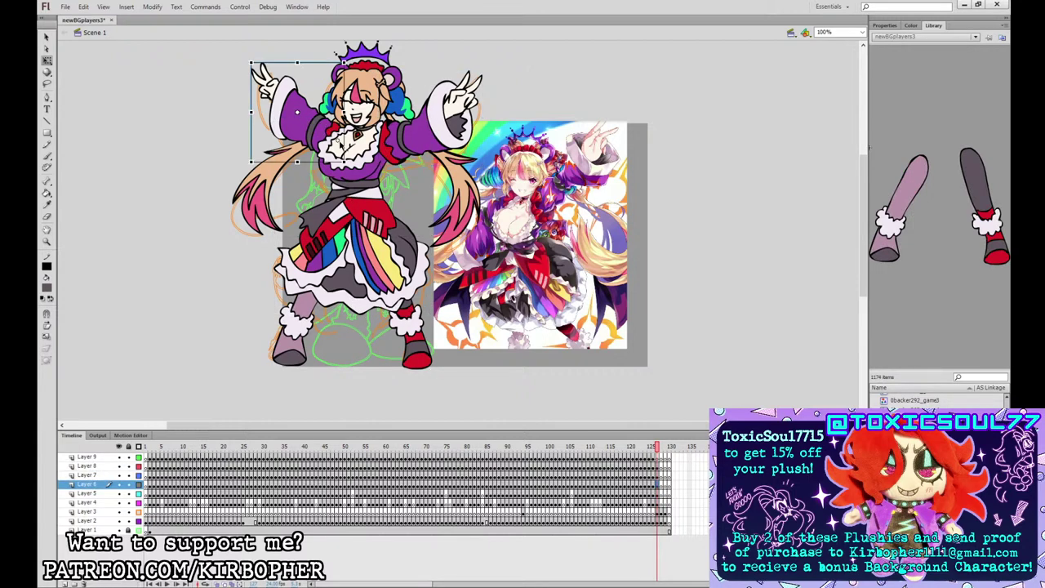
left_click(372, 108)
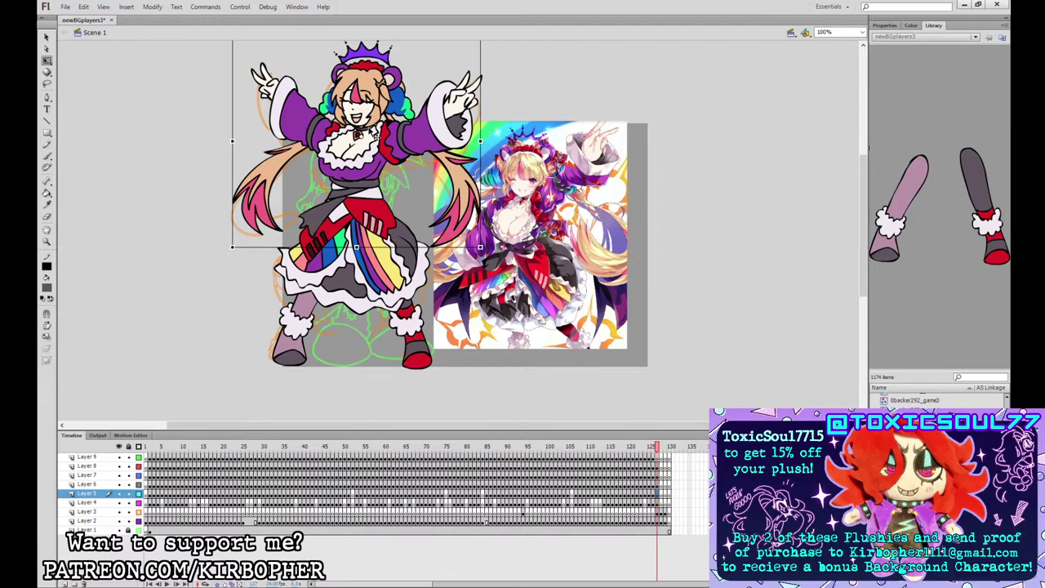
- Delete the rough sketch on Layer 3 and copy the character frames of Layers 4 to 8 into a new symbol, 0backer294_game_SPRITE
left_click(657, 511)
key("Delete")
left_click_drag(657, 503, 658, 474)
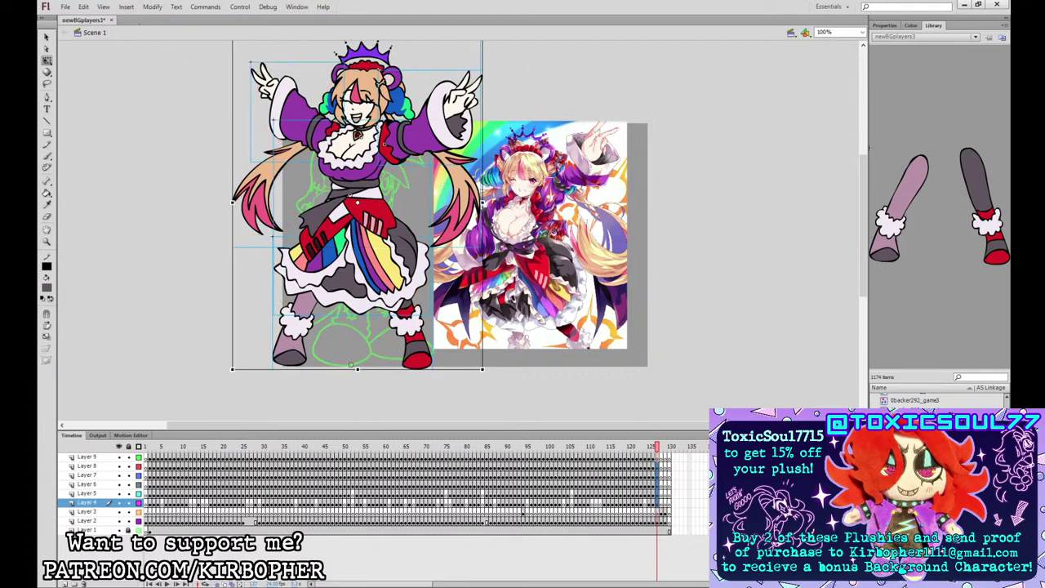
key("Return")
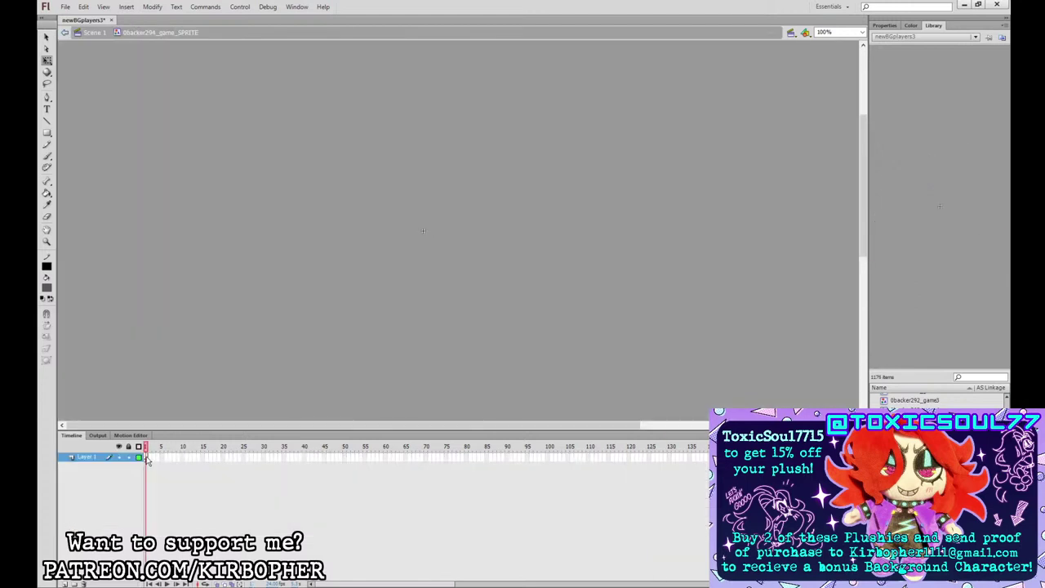
right_click(147, 459)
key("ctrl+alt+v")
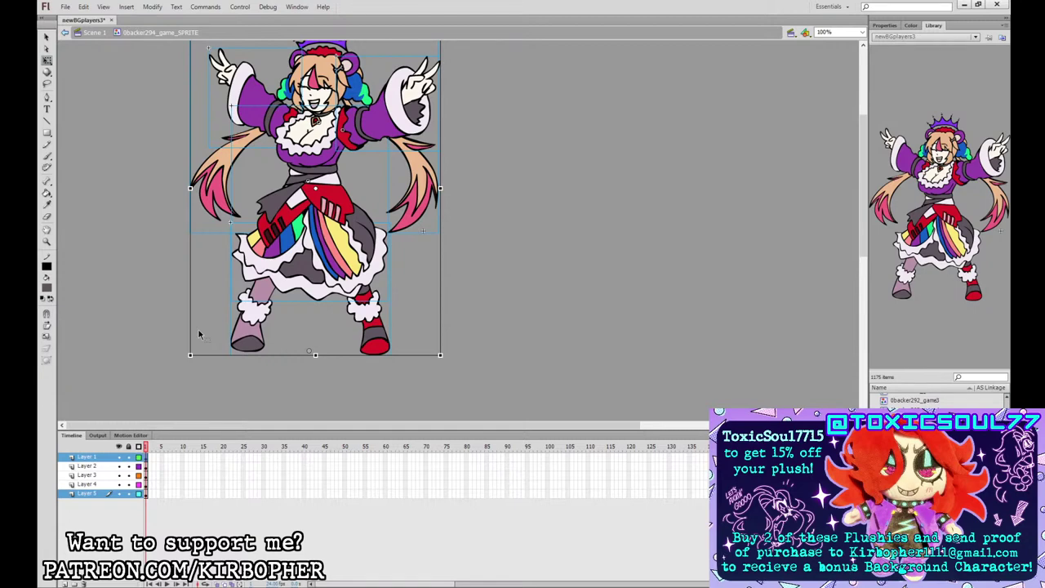
- Extend all five layers of the sprite to frame 45 and add keyframes at frames 22 and 45
left_click(267, 459)
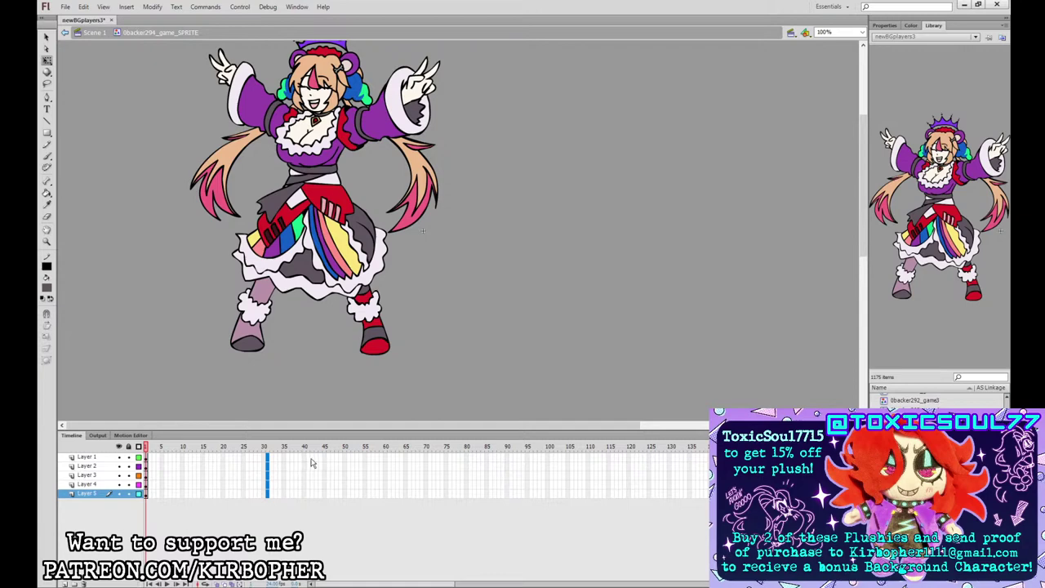
left_click_drag(324, 457, 325, 494)
key("F5")
left_click_drag(232, 457, 232, 494)
key("F6")
left_click(481, 285)
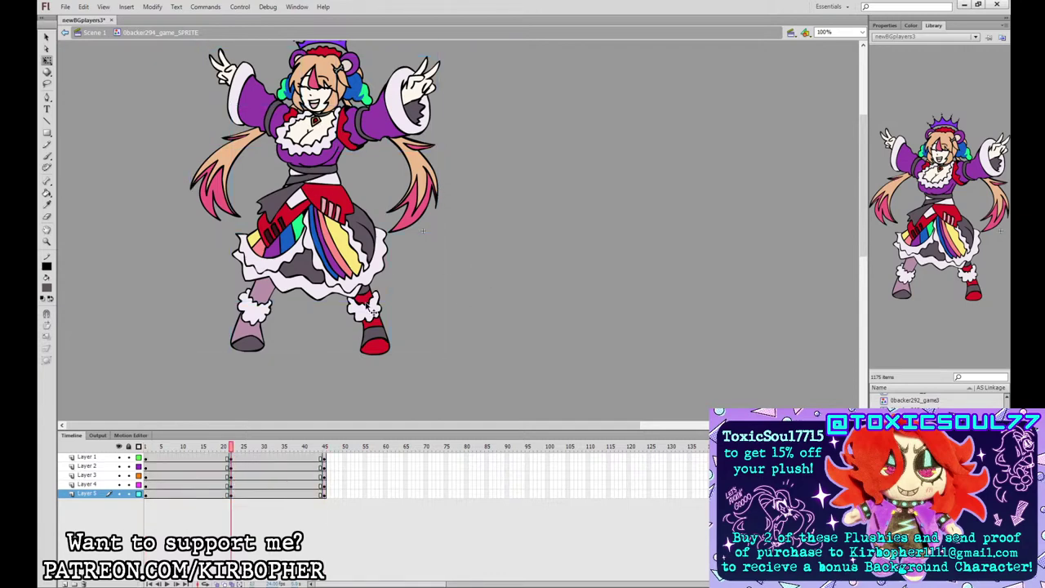
- Pose the character at frame 22 by adjusting the dress slightly, rotating both arms outward and downward, and tilting the head
left_click(366, 304)
left_click_drag(310, 223, 311, 226)
left_click(323, 243)
left_click_drag(418, 199, 415, 228)
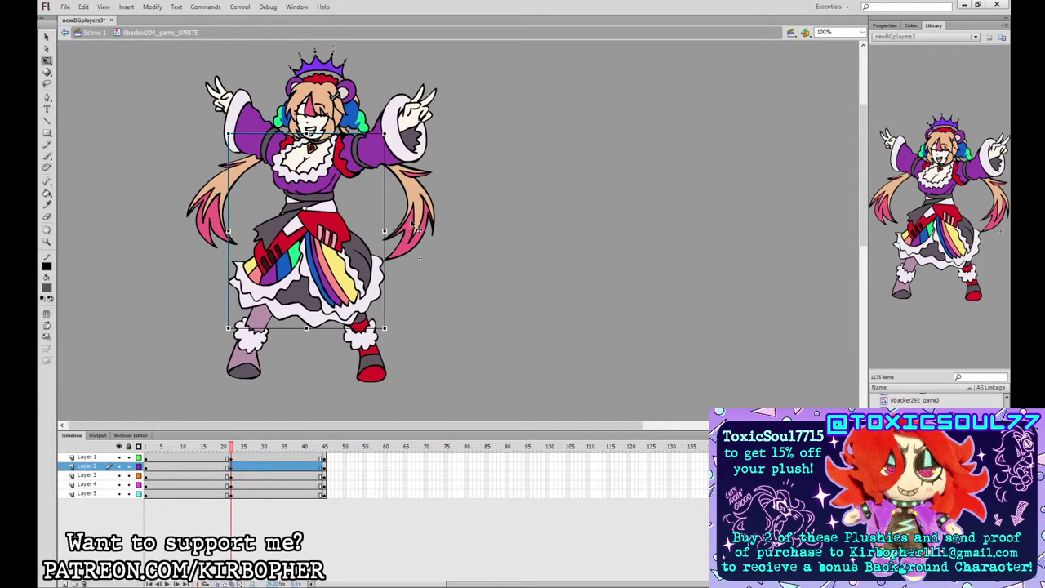
left_click_drag(386, 133, 385, 134)
left_click(403, 125)
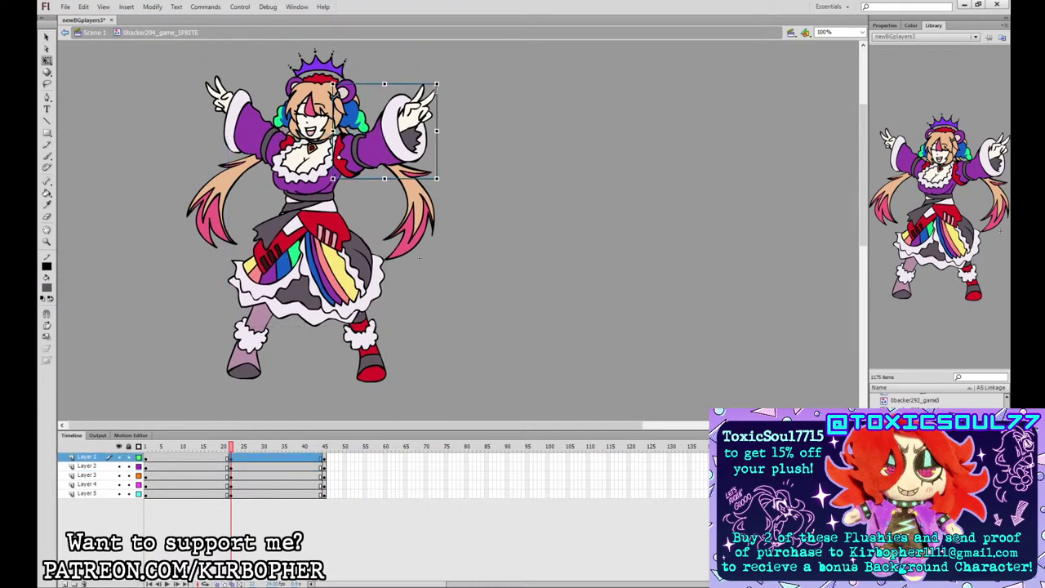
left_click_drag(440, 82, 446, 90)
left_click(269, 131)
left_click_drag(203, 73, 198, 82)
left_click(325, 88)
left_click_drag(441, 54, 438, 42)
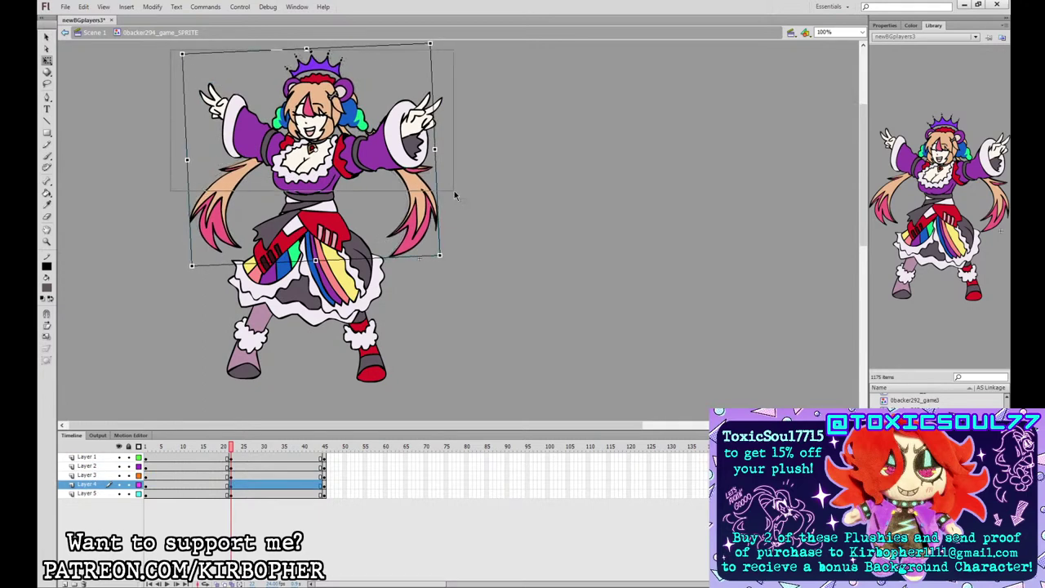
- Refine the frame 22 pose by nudging first the left arm and then the right arm slightly downward
key("ctrl+a")
key("shift+Down")
left_click_drag(232, 448, 236, 445)
left_click(211, 111)
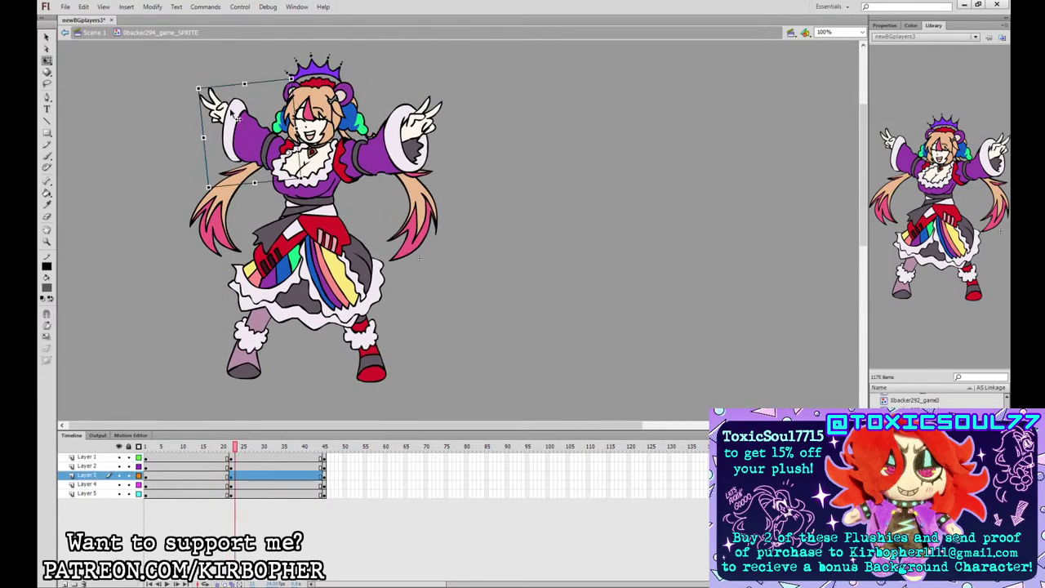
left_click(209, 110)
left_click(216, 114)
key("Down")
key("Down")
key("Down")
left_click(421, 123)
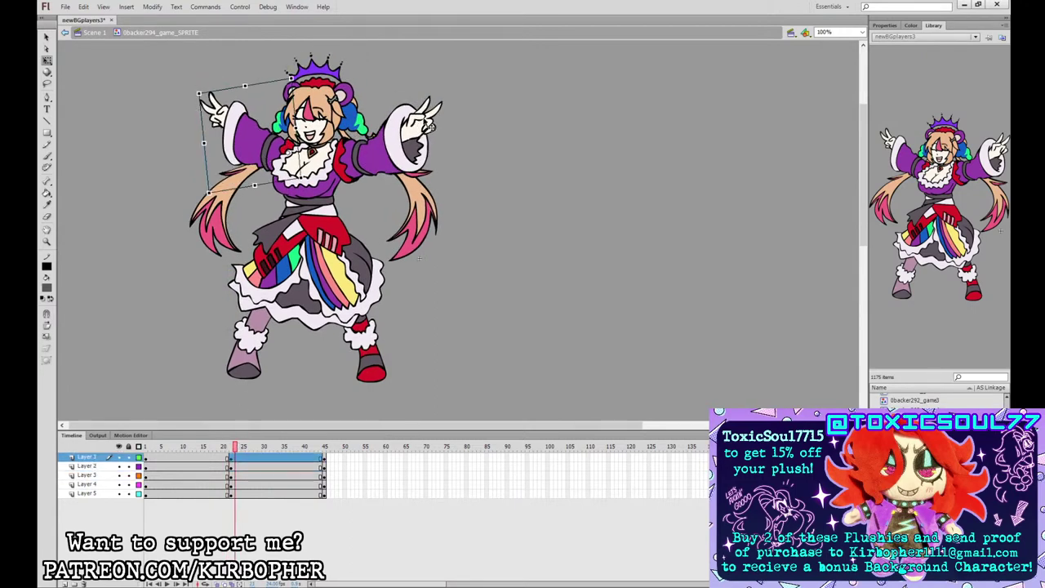
key("Down")
key("Down")
key("Down")
left_click(446, 117)
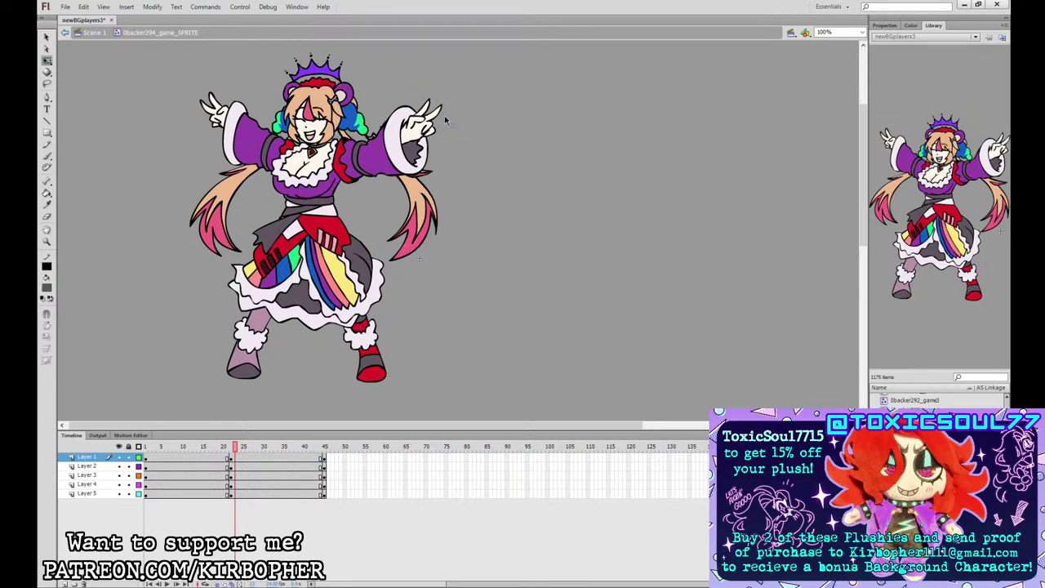
- Apply classic tweens across all five layers and add in-between keyframes at frames 11 and 34
left_click_drag(211, 457, 242, 493)
right_click(230, 471)
left_click(299, 220)
left_click_drag(187, 457, 189, 492)
key("F6")
left_click_drag(276, 457, 276, 492)
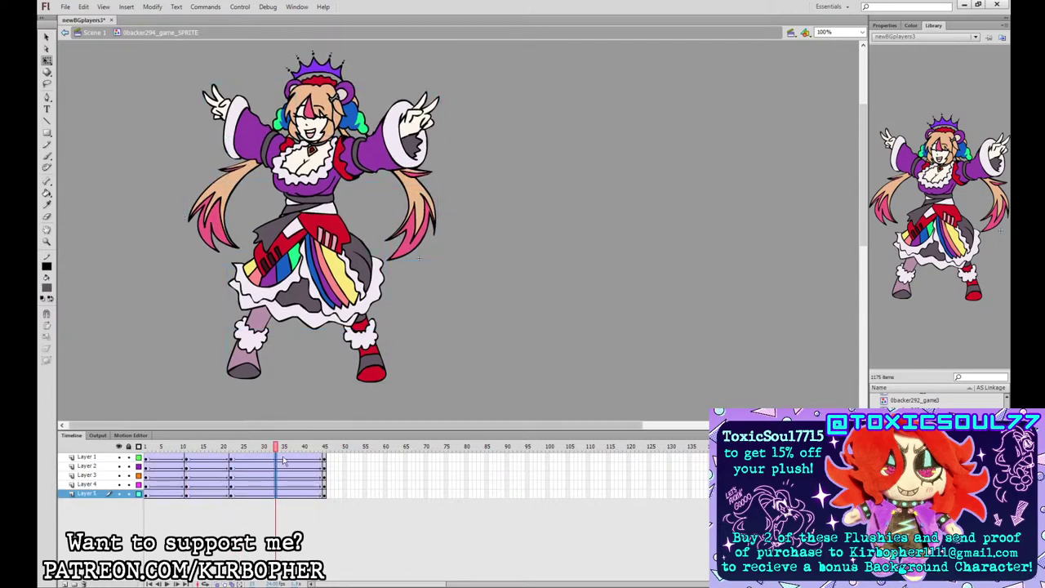
key("F6")
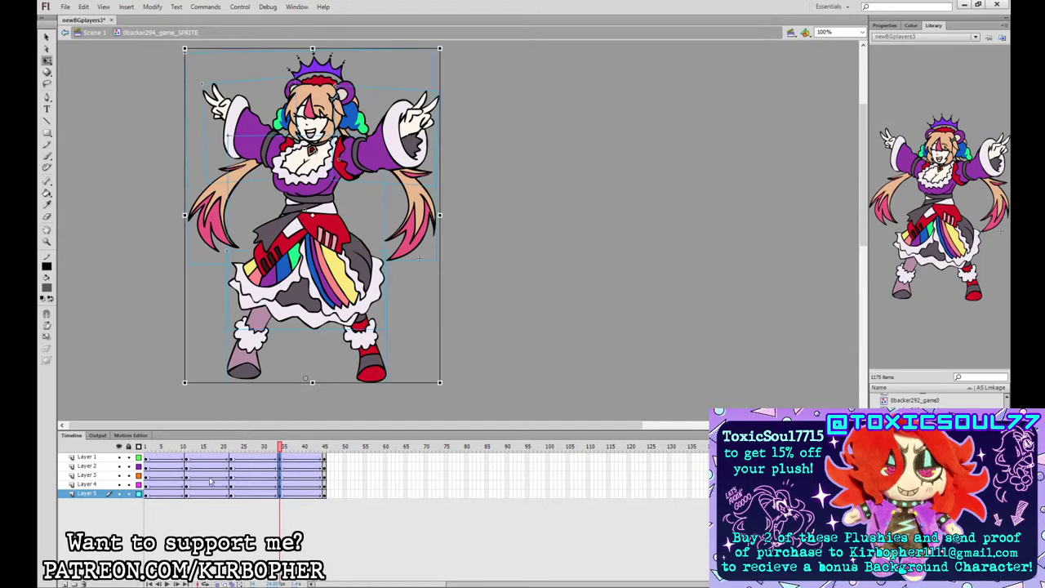
- Set the tween easing to -100 (in) across all spans, and to 100 (out) on the second and last spans
left_click_drag(175, 493, 293, 457)
left_click_drag(296, 493, 163, 457)
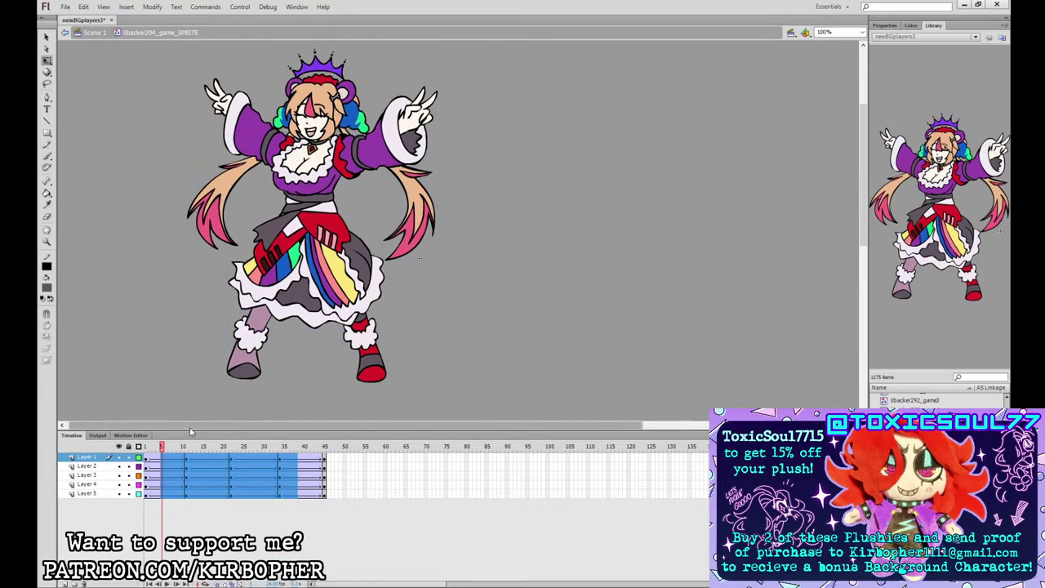
left_click(886, 26)
left_click_drag(917, 242, 917, 243)
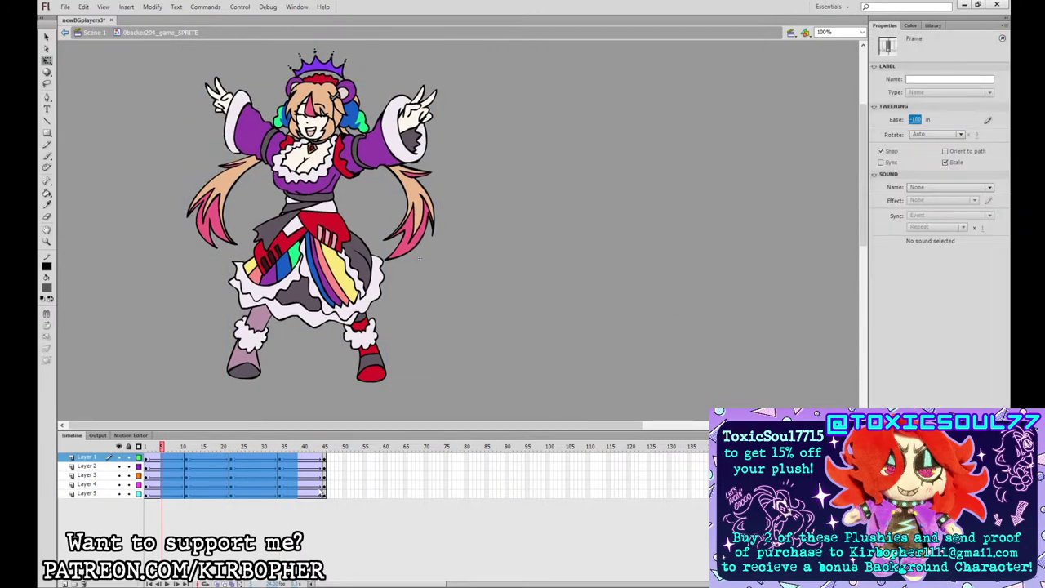
left_click_drag(317, 493, 313, 458)
left_click_drag(915, 120, 1002, 68)
left_click_drag(212, 457, 217, 506)
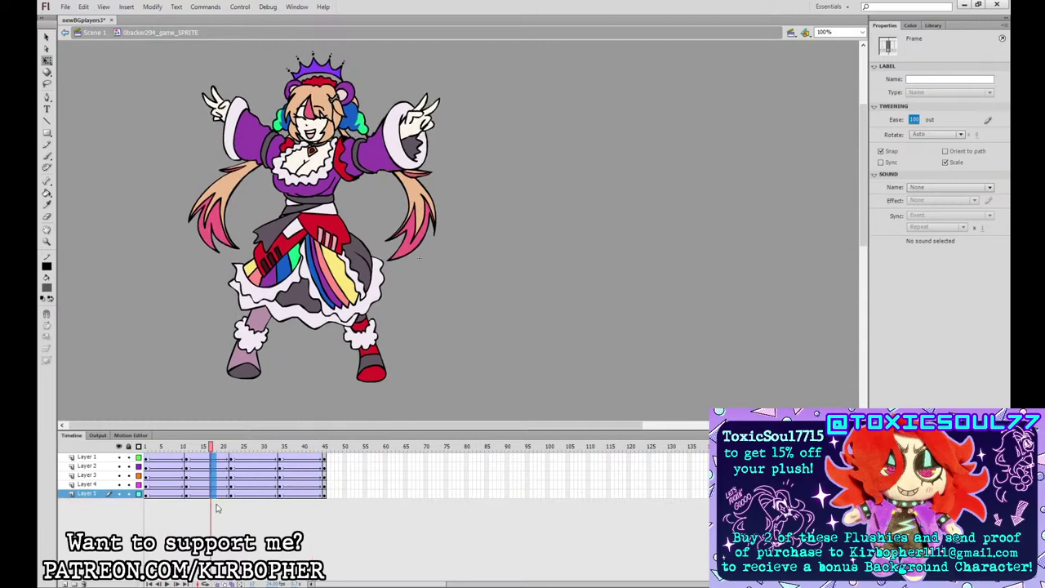
- Convert every tweened frame on all five layers into a keyframe and remove the classic tweens
left_click_drag(321, 457, 146, 493)
key("F6")
right_click(173, 485)
left_click(224, 223)
- Clear alternate keyframes on all five layers, leaving one every two frames up to frame 44, and return to Scene 1
left_click(160, 511)
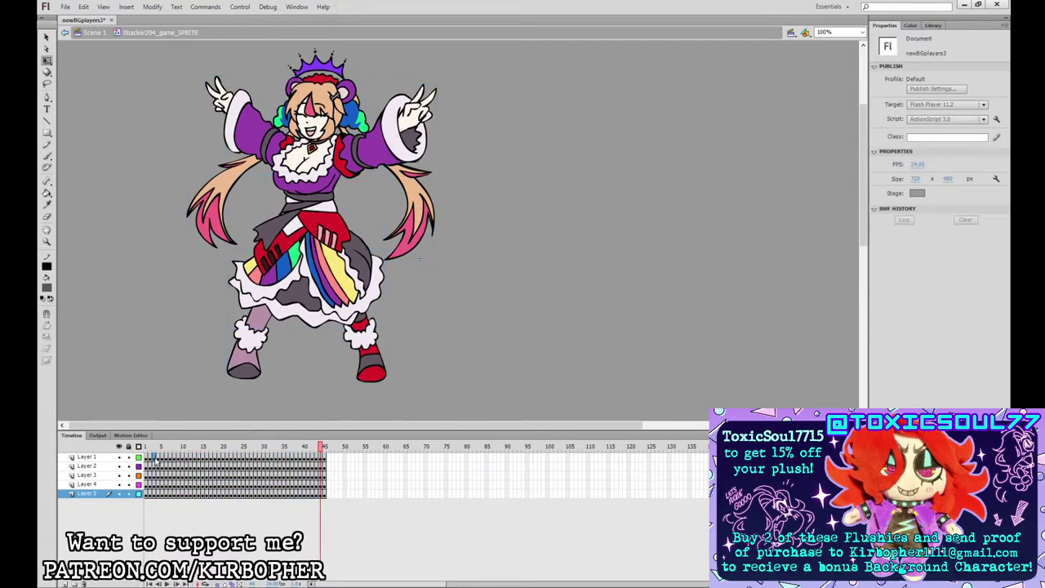
left_click_drag(151, 458, 160, 495)
key("shift+F6")
key("shift+F6")
left_click_drag(167, 459, 328, 466)
key("shift+F6")
key("shift+F6")
key("shift+F6")
key("shift+F6")
key("shift+F6")
key("shift+F6")
left_click(506, 285)
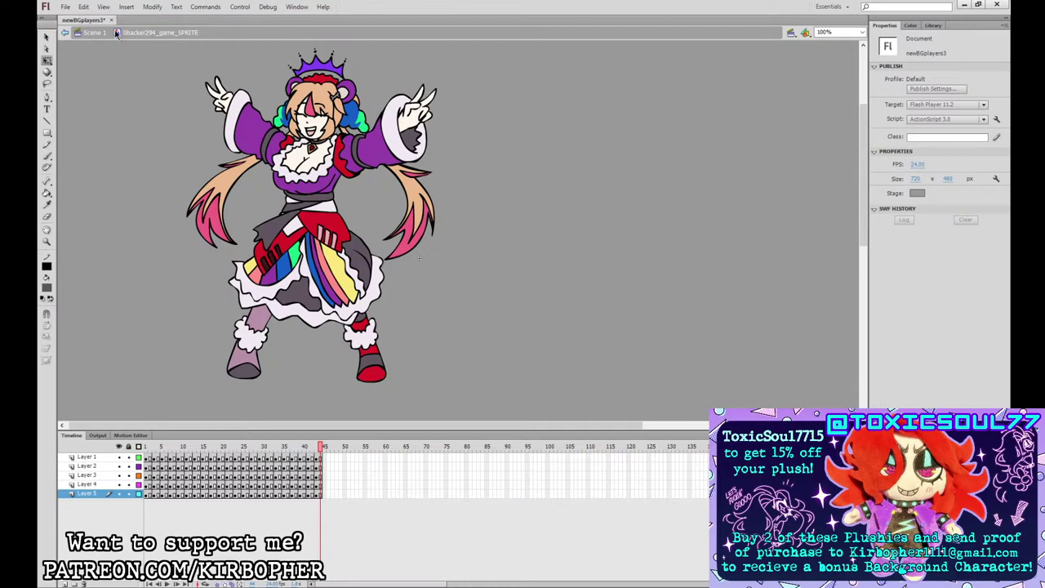
left_click(93, 32)
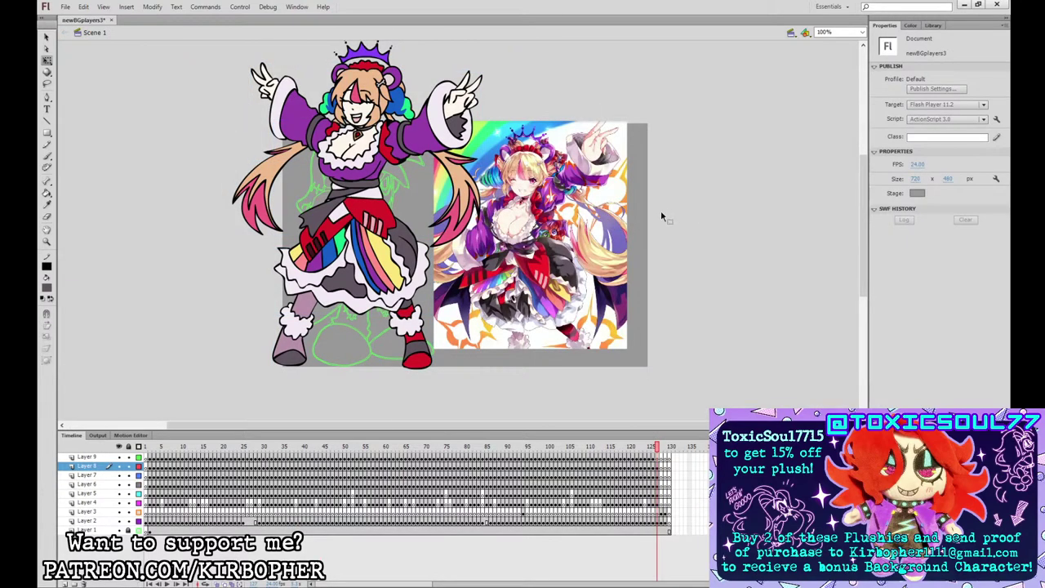
- Inside the head symbol, fill the fringe and long twin tails with pale yellow sampled from the reference hair, and return to Scene 1
left_click(47, 288)
left_click(599, 252)
double_click(391, 90)
left_click(47, 191)
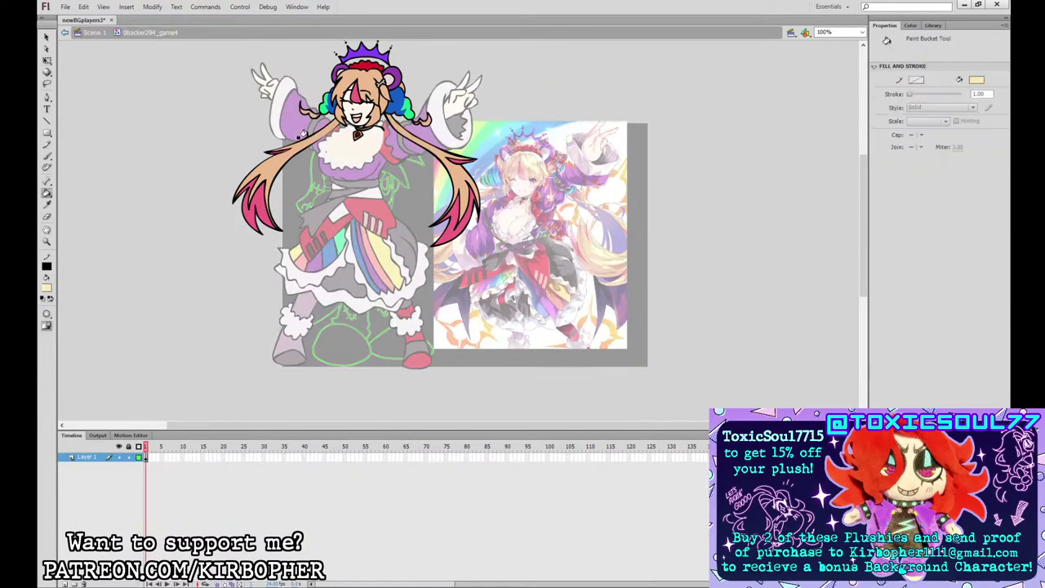
left_click(377, 111)
left_click(382, 85)
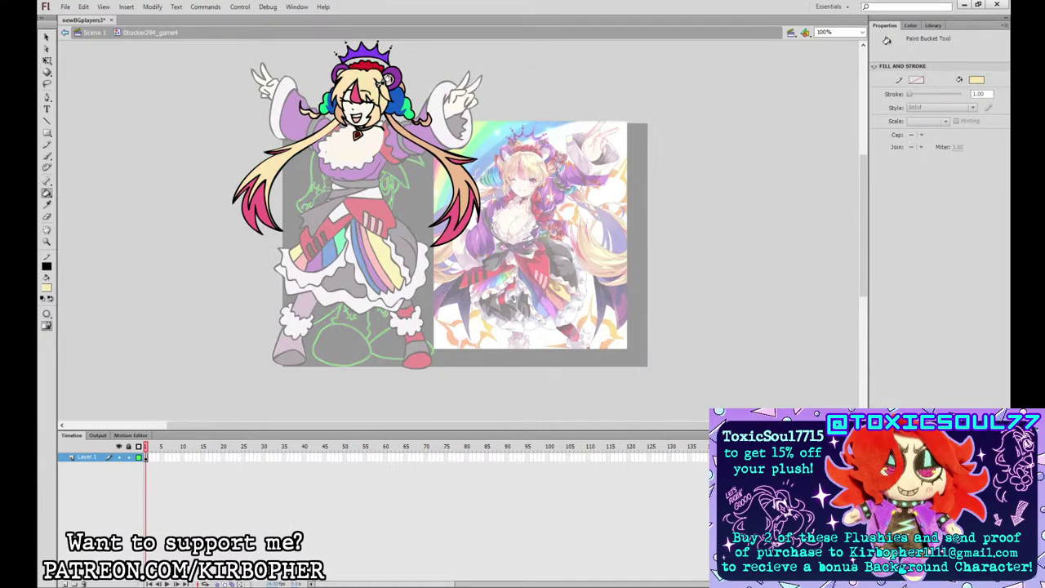
left_click(428, 149)
left_click(418, 122)
key("ctrl+z")
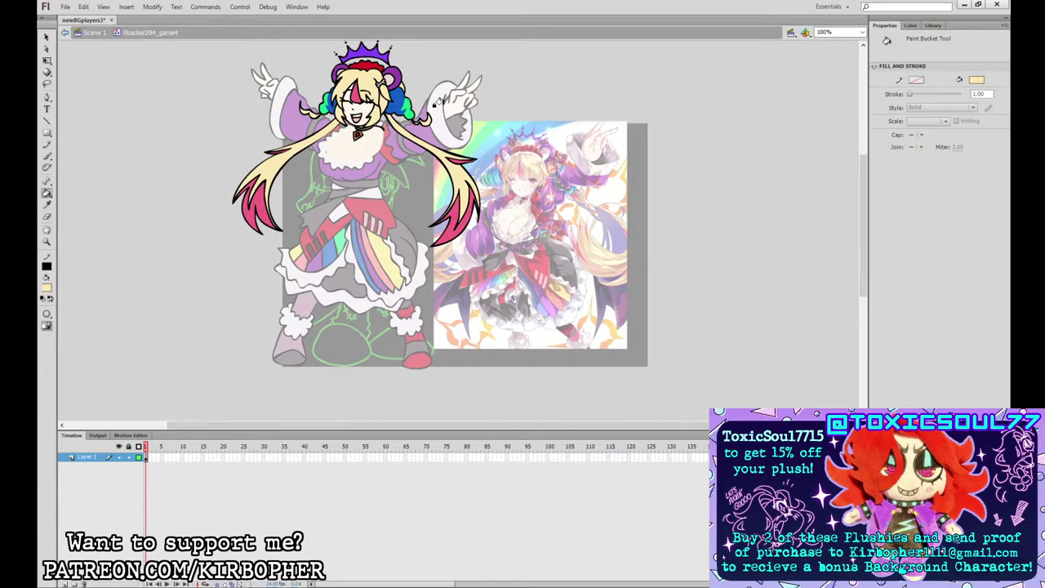
left_click(94, 32)
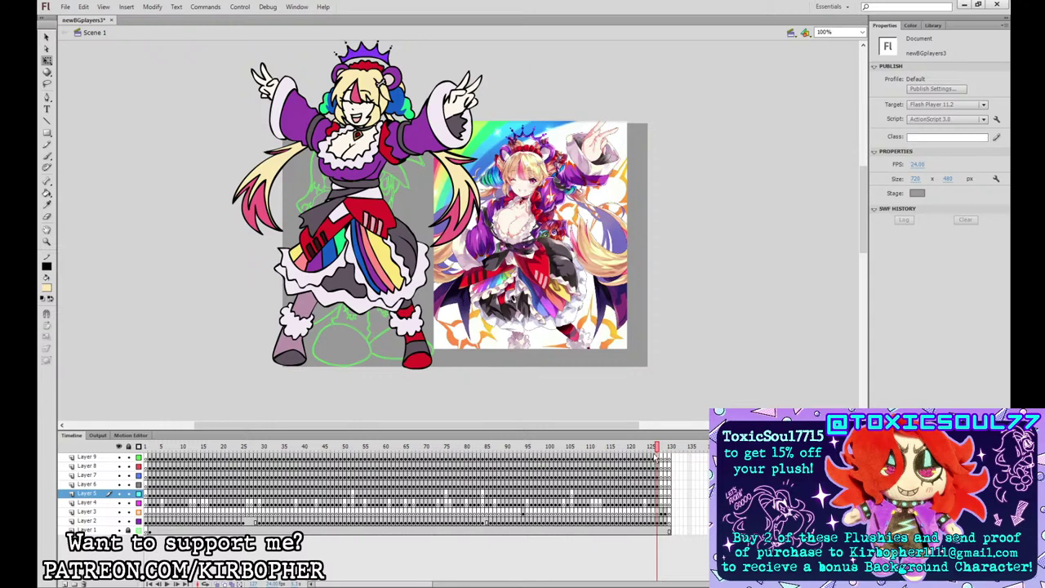
- Open the crowned character's sprite symbol, play back its idle animation, and return to Scene 1
left_click(653, 457)
left_click_drag(653, 457, 658, 458)
left_click(388, 230)
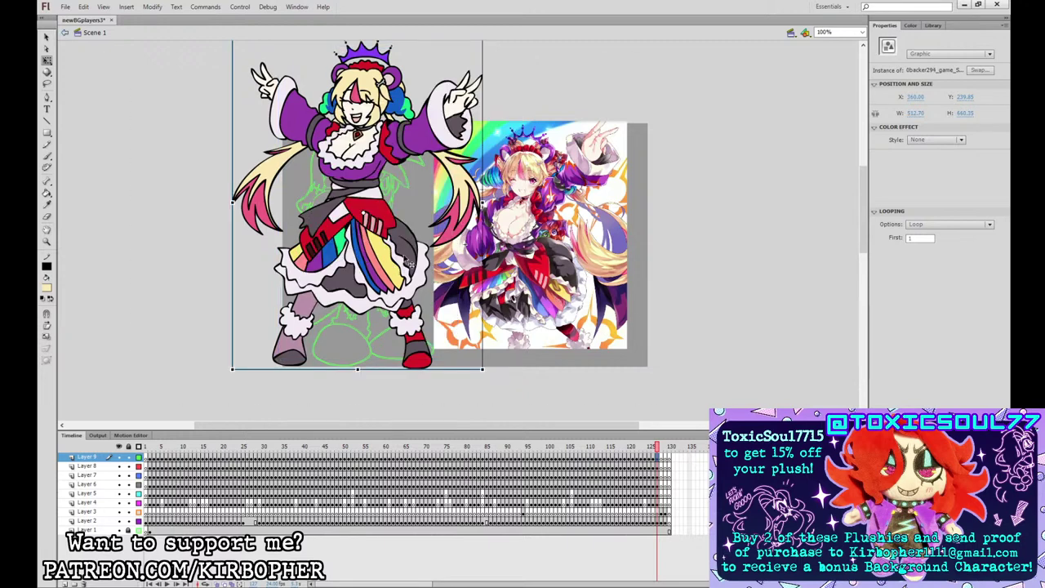
double_click(405, 260)
key("Return")
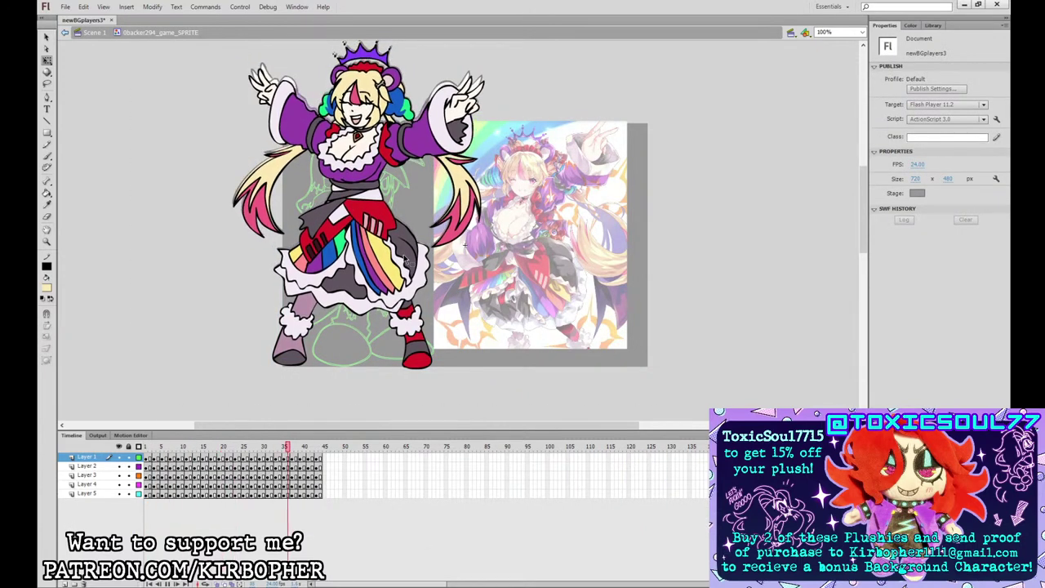
left_click(85, 34)
- On frame 128, examine the reference sheet of the armoured, bespectacled elf up close
left_click(661, 505)
left_click(662, 501)
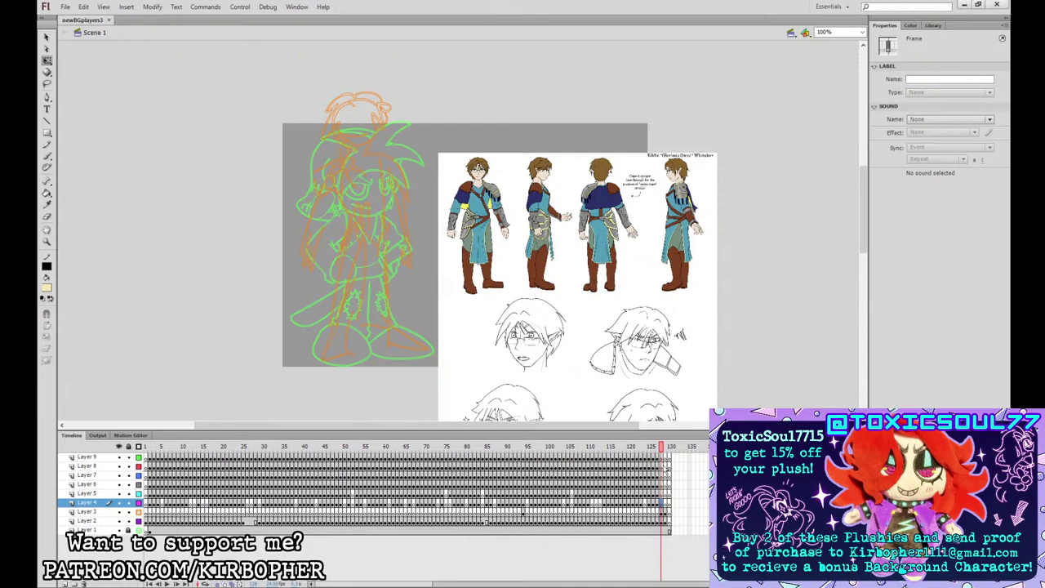
left_click(662, 466)
left_click(756, 134)
key("ctrl+equal")
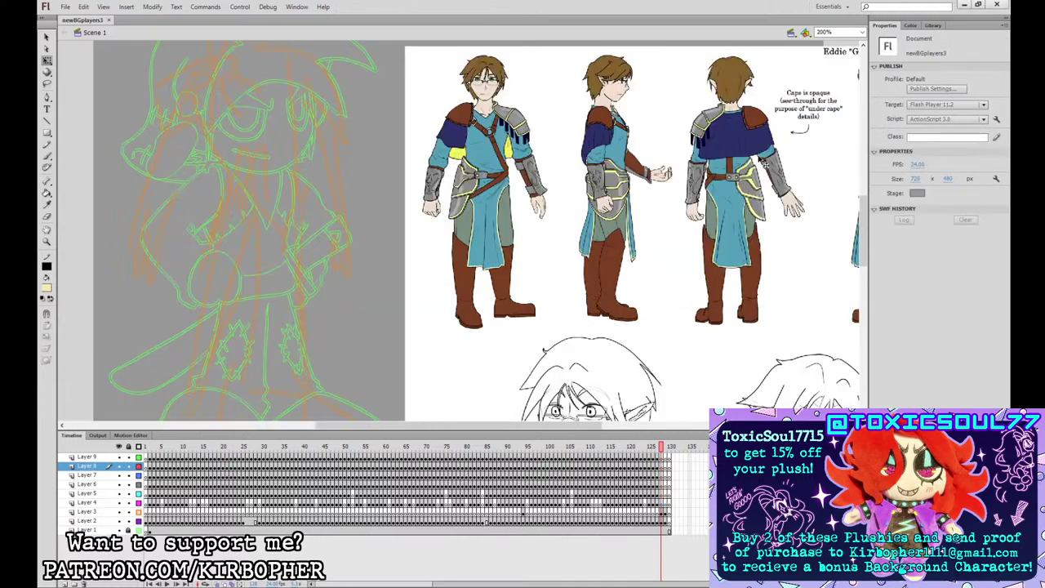
left_click_drag(761, 167, 607, 251)
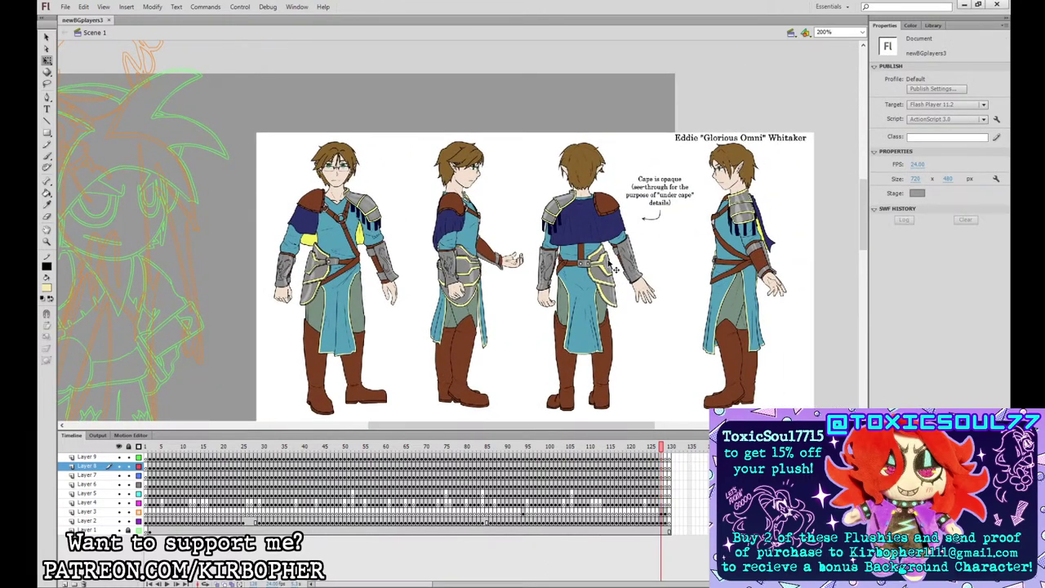
left_click_drag(398, 187, 629, 278)
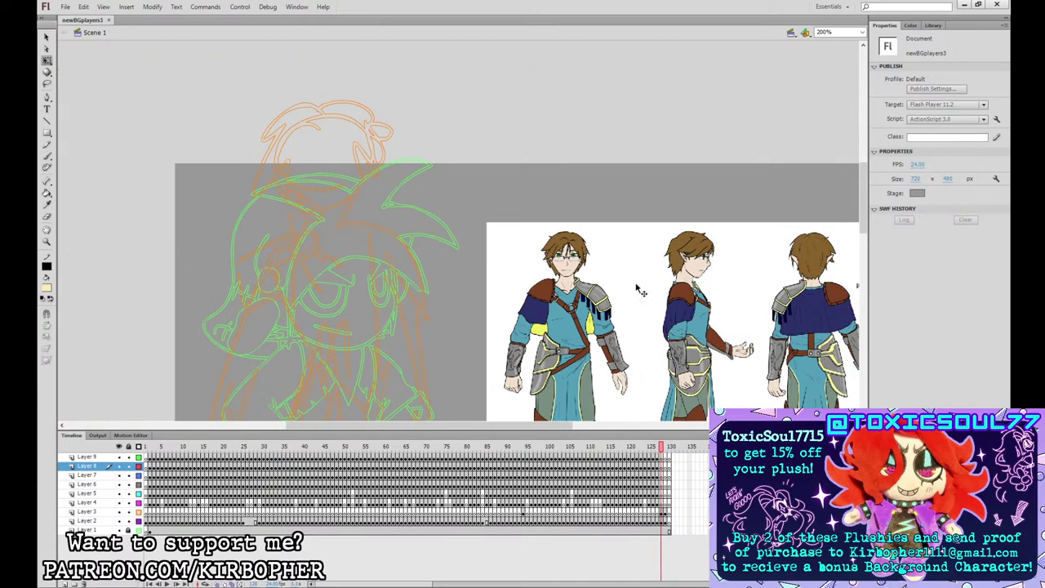
- On Layer 8, adjust the brush size and draw the elf's spiky fringe and the left side of the hair in black
key("b")
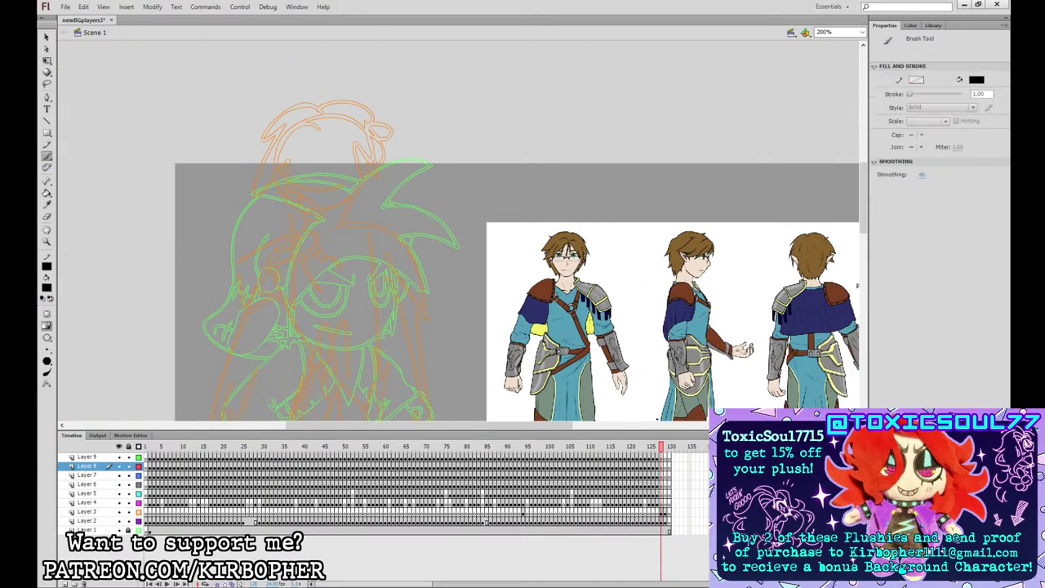
left_click(664, 466)
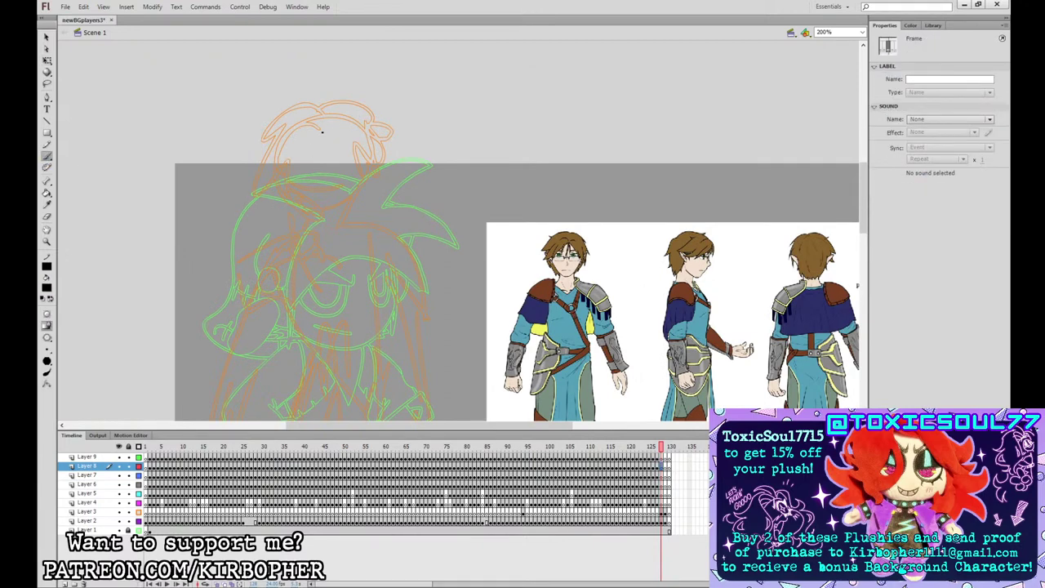
left_click_drag(323, 131, 326, 179)
key("ctrl+z")
left_click(47, 351)
left_click(73, 365)
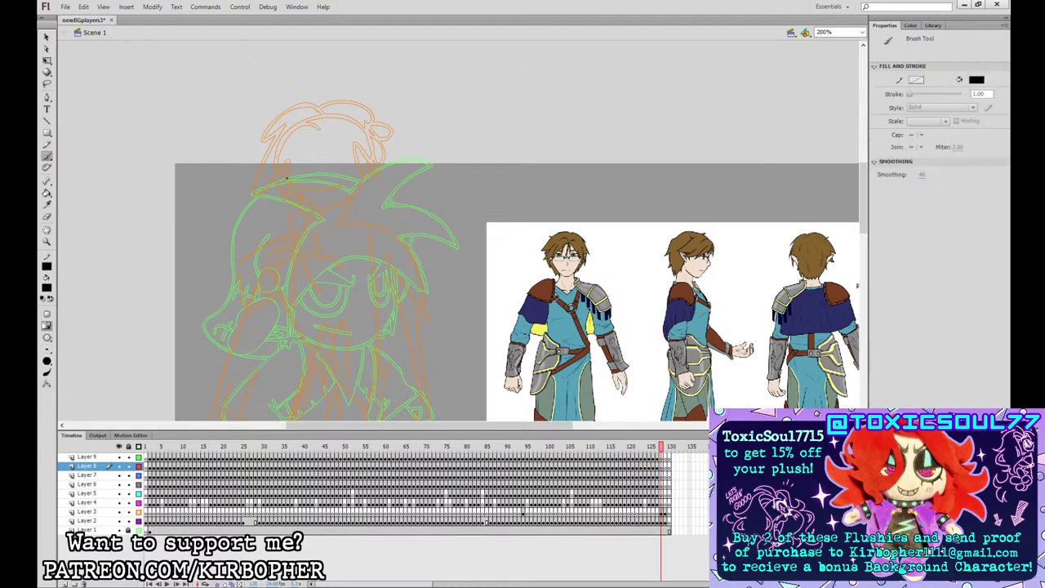
mouse_move(323, 130)
left_mouse_down()
mouse_move(316, 155)
mouse_move(324, 140)
mouse_move(336, 168)
mouse_move(339, 137)
mouse_move(348, 160)
mouse_move(330, 127)
mouse_move(285, 183)
left_mouse_up()
mouse_move(348, 136)
left_mouse_down()
mouse_move(368, 141)
mouse_move(375, 175)
left_mouse_up()
mouse_move(316, 105)
left_mouse_down()
mouse_move(285, 108)
mouse_move(254, 133)
mouse_move(266, 131)
mouse_move(249, 181)
left_mouse_up()
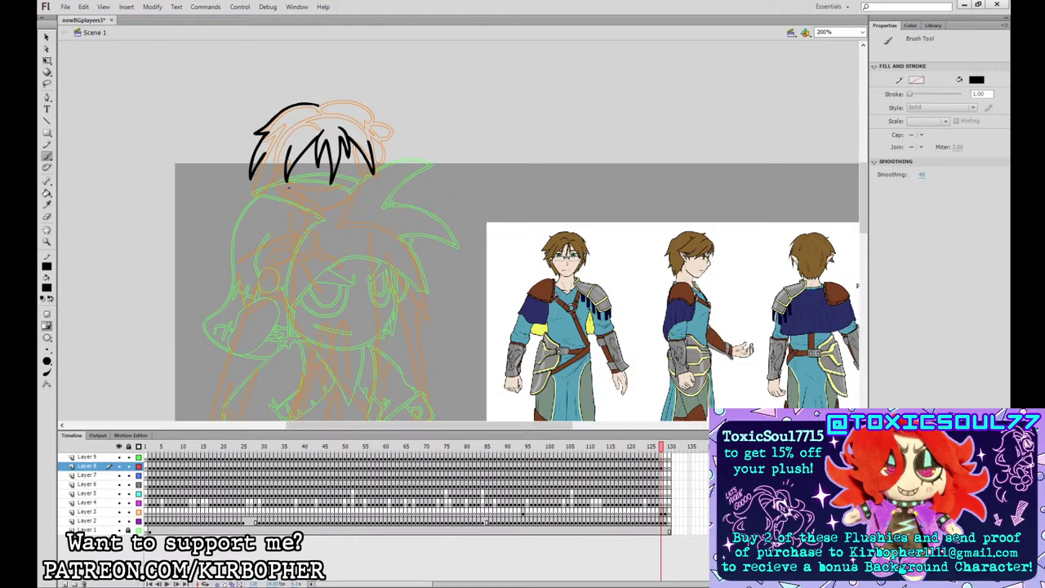
- Draw the face outline with pointed ears, and fill in the eyes, glasses, nose and slanted mouth
mouse_move(285, 171)
left_mouse_down()
mouse_move(264, 170)
mouse_move(294, 188)
mouse_move(313, 221)
mouse_move(343, 230)
mouse_move(365, 193)
mouse_move(365, 158)
mouse_move(383, 164)
left_mouse_up()
key("ctrl+z")
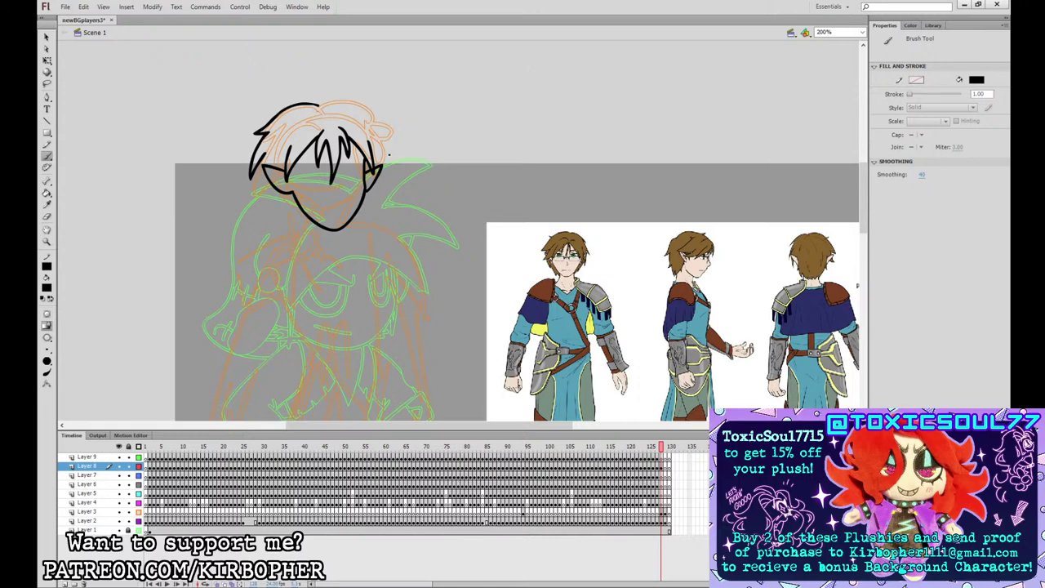
mouse_move(283, 174)
left_mouse_down()
mouse_move(270, 173)
mouse_move(286, 189)
left_mouse_up()
mouse_move(364, 185)
left_mouse_down()
mouse_move(374, 173)
mouse_move(328, 216)
left_mouse_up()
key("ctrl+z")
left_click_drag(300, 163, 319, 157)
mouse_move(320, 158)
left_mouse_down()
mouse_move(364, 157)
mouse_move(301, 173)
mouse_move(361, 179)
mouse_move(344, 166)
mouse_move(323, 170)
mouse_move(355, 165)
mouse_move(330, 191)
mouse_move(336, 178)
mouse_move(364, 192)
left_mouse_up()
key("ctrl+z")
key("ctrl+z")
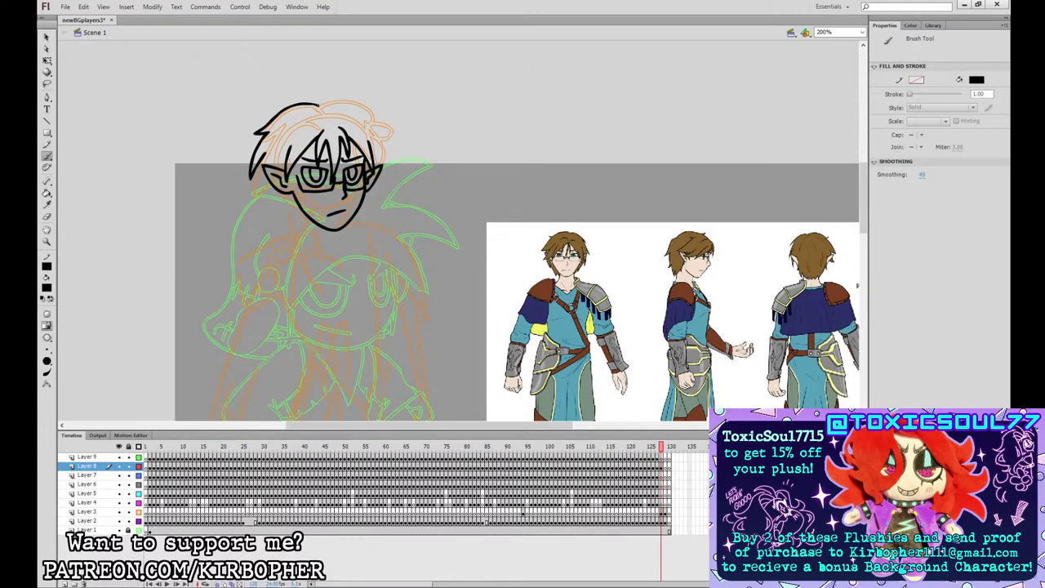
- Complete the hair outline over the crown, and add jagged locks behind both sides of the face
mouse_move(317, 104)
left_mouse_down()
mouse_move(376, 96)
mouse_move(381, 114)
mouse_move(341, 94)
mouse_move(374, 116)
mouse_move(384, 152)
mouse_move(328, 99)
mouse_move(381, 119)
mouse_move(391, 159)
mouse_move(380, 146)
mouse_move(378, 164)
left_mouse_up()
key("ctrl+z")
key("ctrl+z")
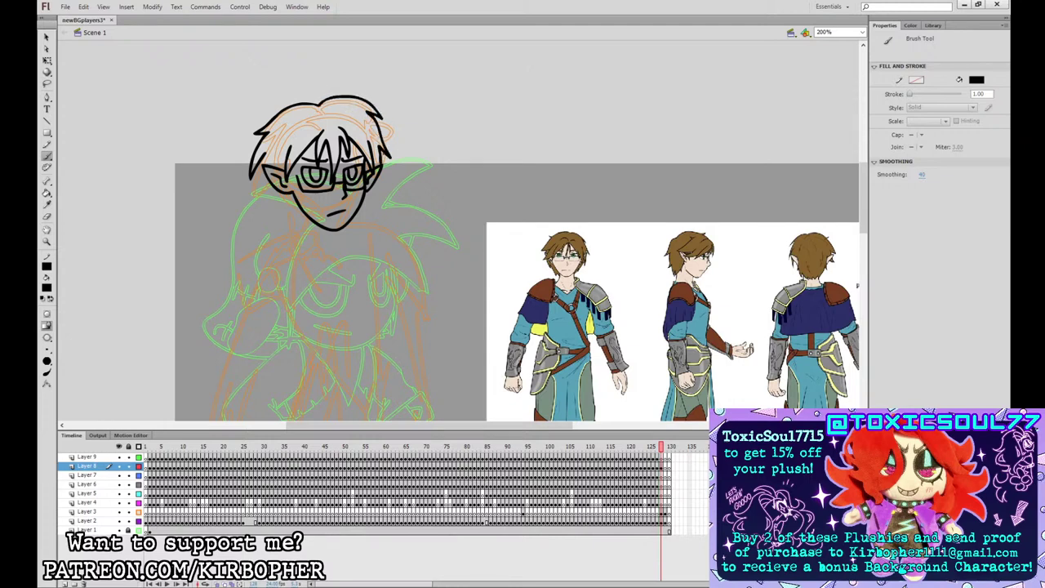
mouse_move(258, 161)
left_mouse_down()
mouse_move(281, 213)
mouse_move(308, 232)
mouse_move(366, 206)
mouse_move(370, 186)
mouse_move(363, 216)
mouse_move(368, 187)
left_mouse_up()
key("ctrl+z")
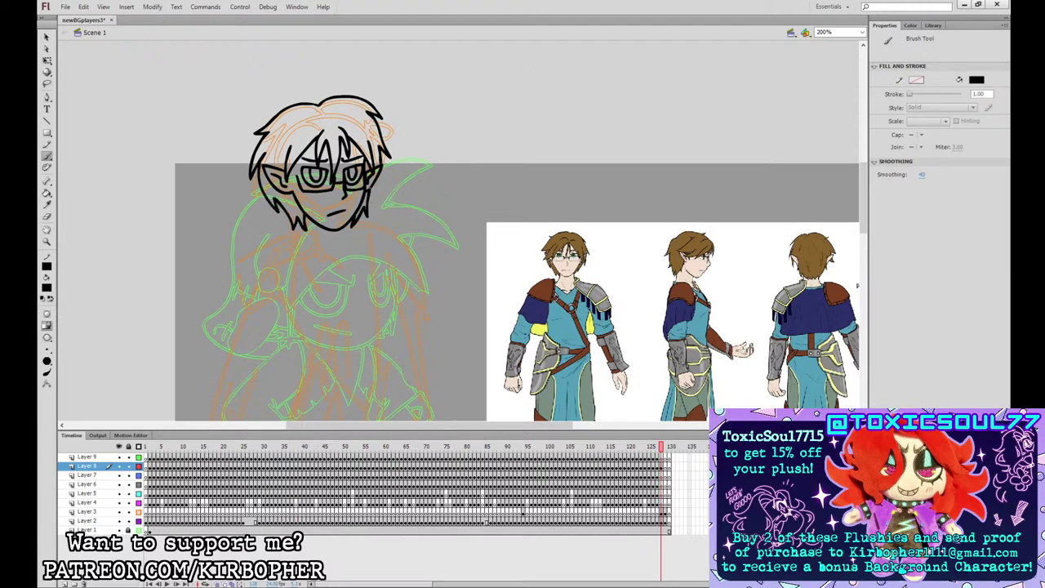
key("ctrl+z")
mouse_move(351, 230)
left_mouse_down()
mouse_move(392, 167)
mouse_move(353, 227)
mouse_move(381, 173)
left_mouse_up()
key("ctrl+z")
key("ctrl+z")
key("ctrl+z")
key("v")
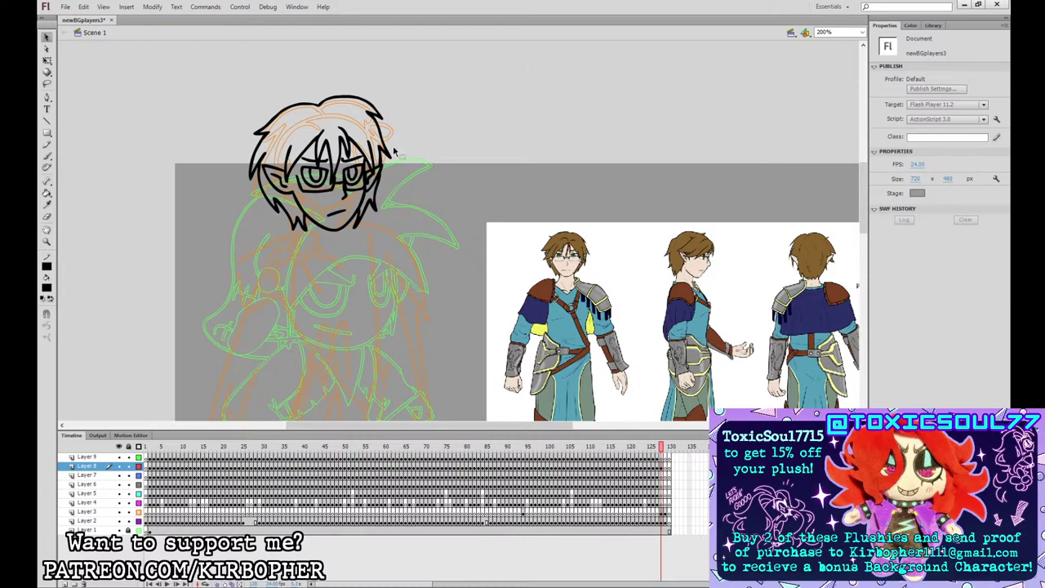
- On Layer 7 of frame 128, draw the left shoulder pad with the ragged short cape hanging beneath it
left_click(46, 156)
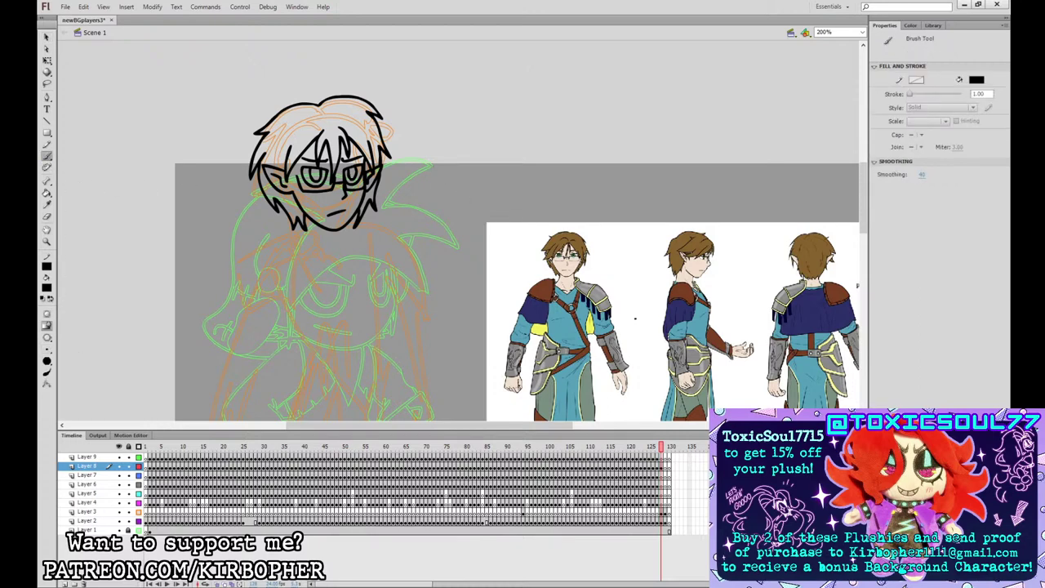
key("ctrl+1")
left_click(664, 467)
left_click(663, 475)
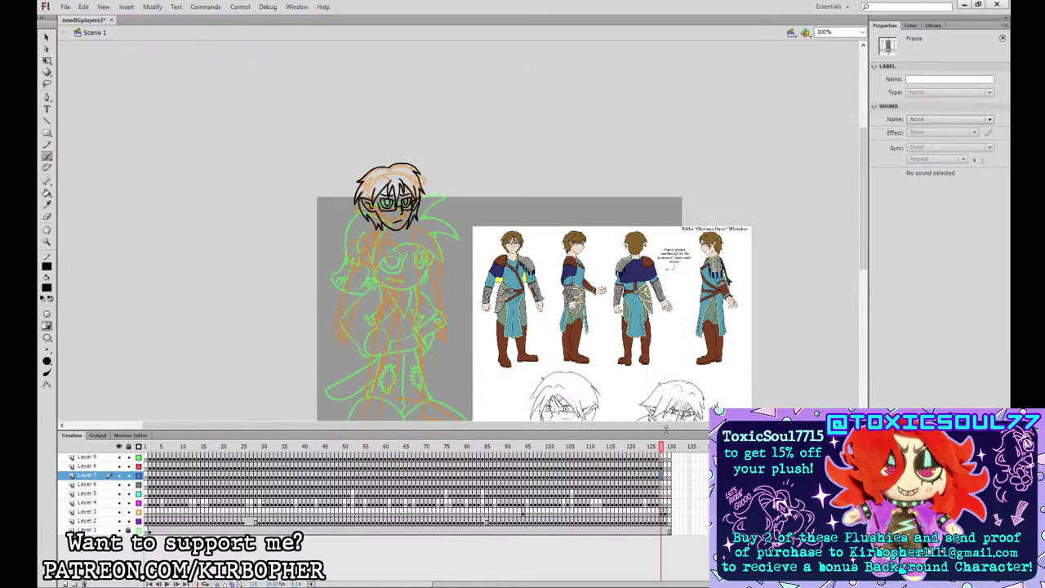
mouse_move(379, 258)
left_mouse_down()
mouse_move(359, 231)
mouse_move(373, 263)
mouse_move(380, 256)
mouse_move(347, 252)
mouse_move(377, 259)
mouse_move(356, 254)
mouse_move(378, 258)
mouse_move(388, 237)
left_mouse_up()
key("ctrl+z")
key("ctrl+z")
key("ctrl+z")
mouse_move(352, 253)
left_mouse_down()
mouse_move(378, 245)
mouse_move(345, 278)
mouse_move(379, 281)
mouse_move(364, 255)
mouse_move(348, 273)
mouse_move(382, 258)
left_mouse_up()
key("ctrl+z")
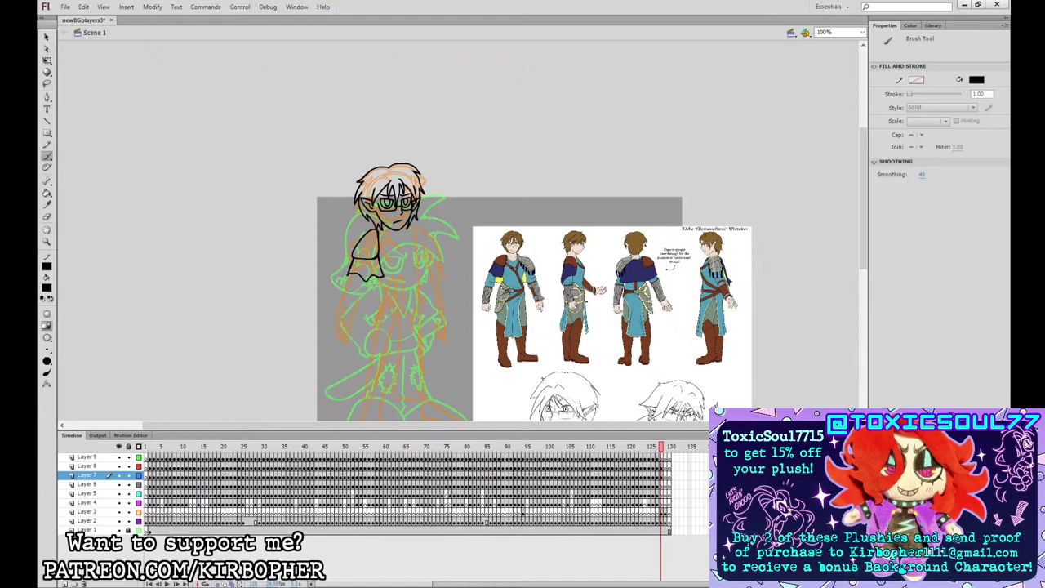
- Nudge the shoulder pad and cape drawing slightly left and down beneath the head
left_click(664, 476)
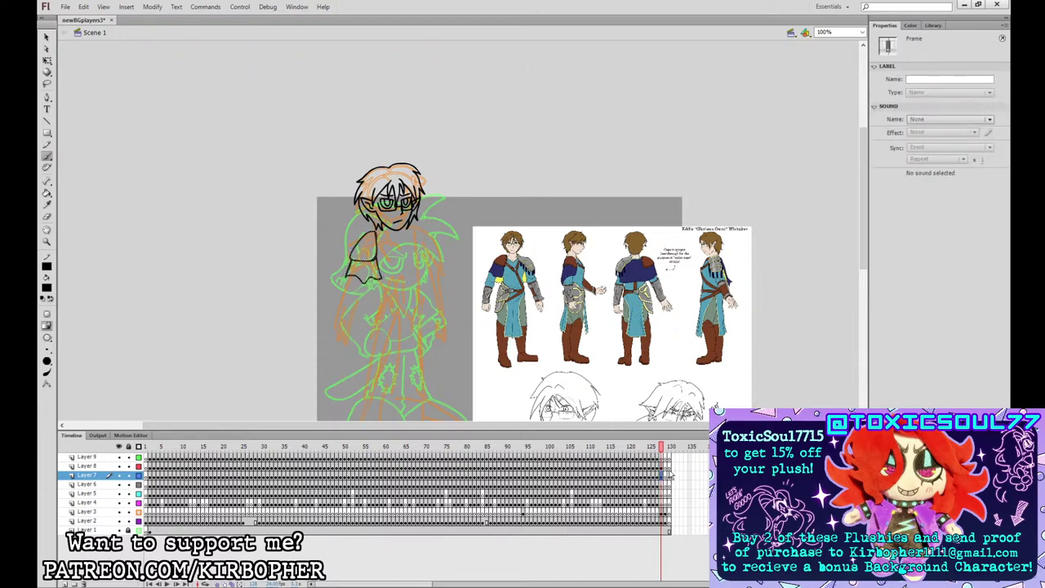
key("Left")
key("Left")
key("Down")
key("Down")
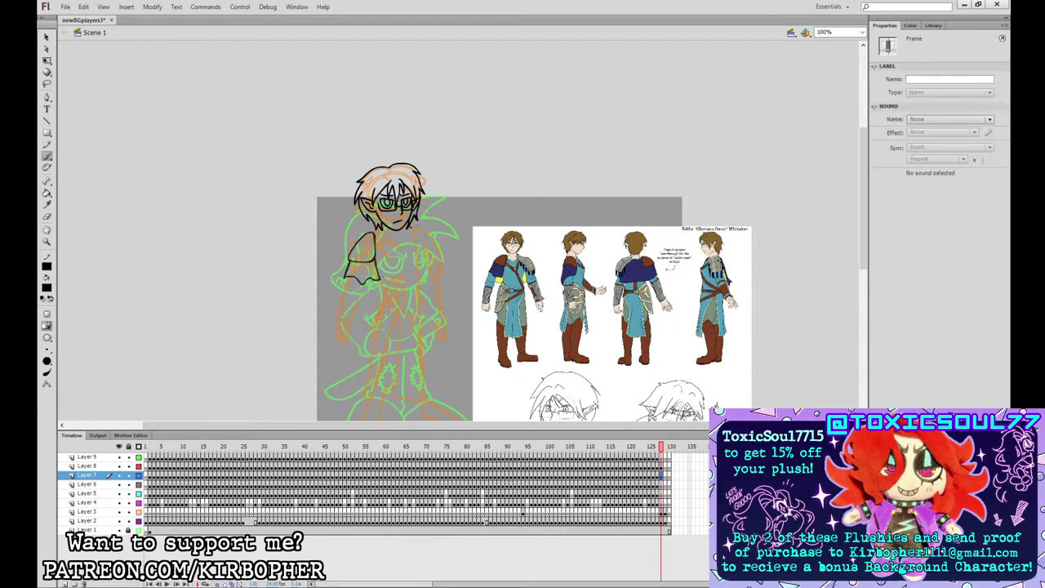
- Draw the segmented metal shoulder plate on the other side, and add the collar and buckled chest straps
mouse_move(412, 244)
left_mouse_down()
mouse_move(442, 266)
mouse_move(412, 227)
mouse_move(437, 248)
mouse_move(422, 251)
mouse_move(435, 260)
left_mouse_up()
key("Escape")
key("ctrl+z")
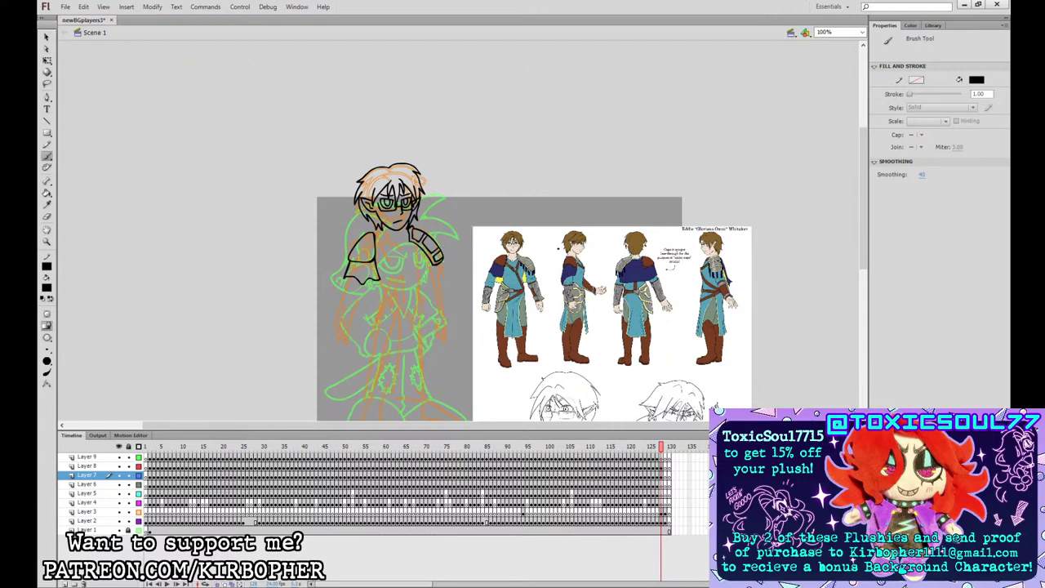
mouse_move(407, 250)
left_mouse_down()
mouse_move(376, 245)
mouse_move(385, 267)
mouse_move(376, 254)
mouse_move(390, 250)
mouse_move(379, 246)
mouse_move(402, 258)
left_mouse_up()
key("ctrl+z")
key("ctrl+z")
key("ctrl+z")
mouse_move(376, 236)
left_mouse_down()
mouse_move(392, 244)
mouse_move(410, 231)
mouse_move(403, 244)
mouse_move(409, 230)
mouse_move(398, 241)
mouse_move(376, 234)
mouse_move(399, 204)
mouse_move(407, 232)
left_mouse_up()
key("ctrl+z")
key("ctrl+z")
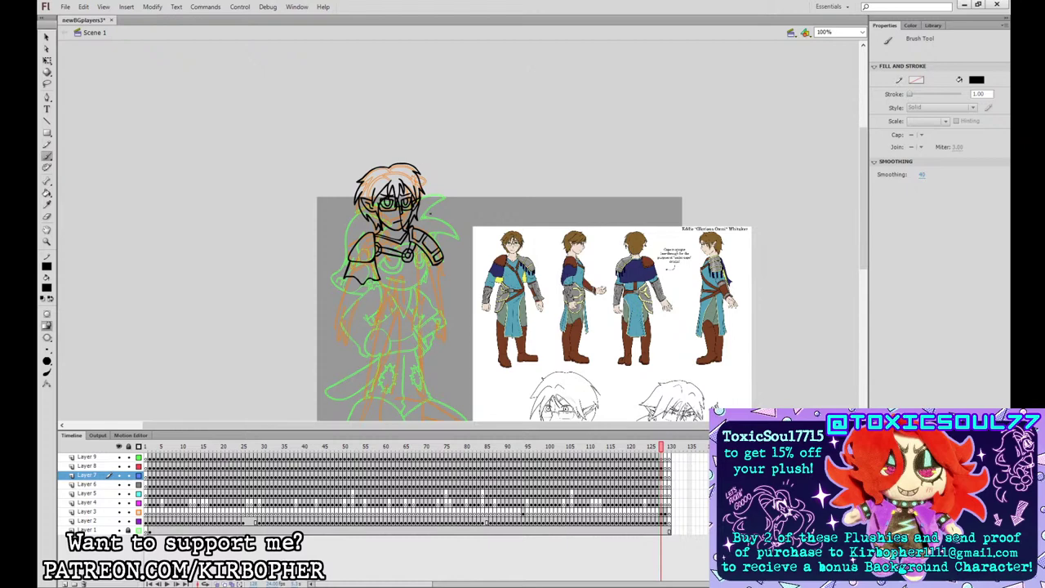
left_click(664, 472)
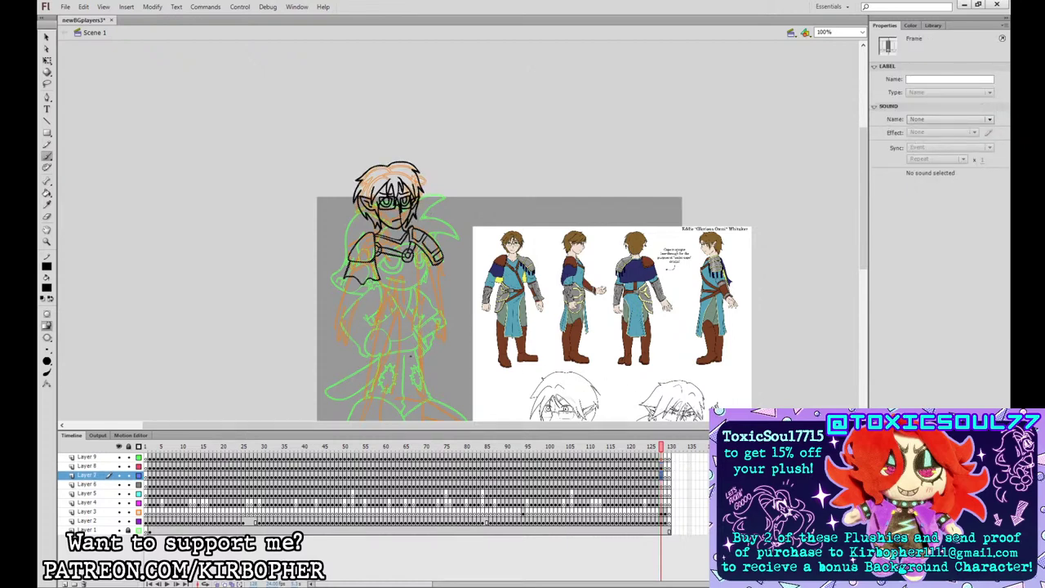
mouse_move(395, 297)
left_mouse_down()
mouse_move(374, 294)
mouse_move(382, 316)
mouse_move(403, 304)
mouse_move(403, 296)
mouse_move(402, 308)
mouse_move(401, 296)
mouse_move(387, 300)
mouse_move(400, 302)
left_mouse_up()
key("ctrl+z")
key("ctrl+z")
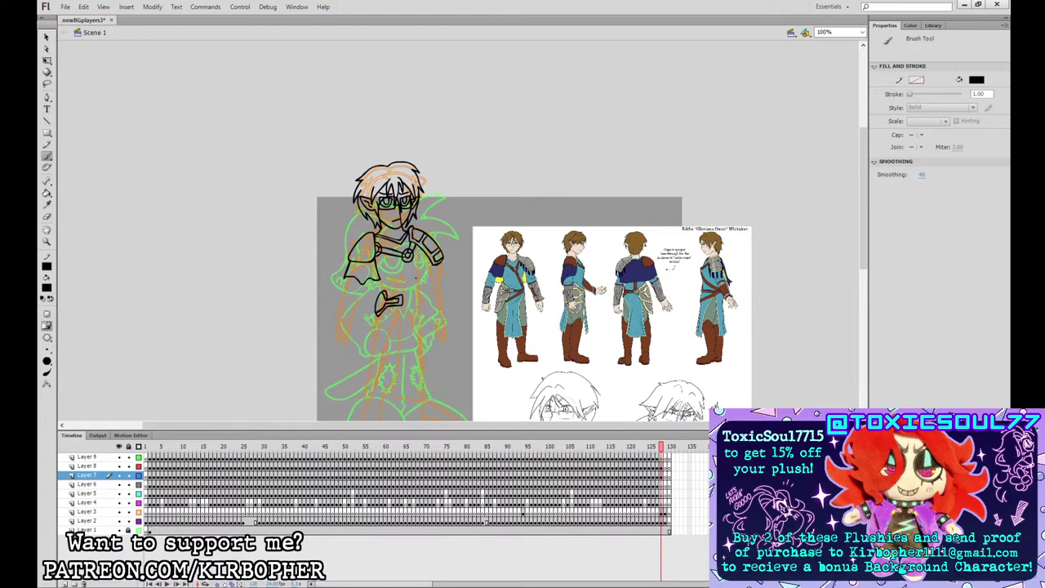
key("ctrl+z")
key("ctrl+z")
key("ctrl+z")
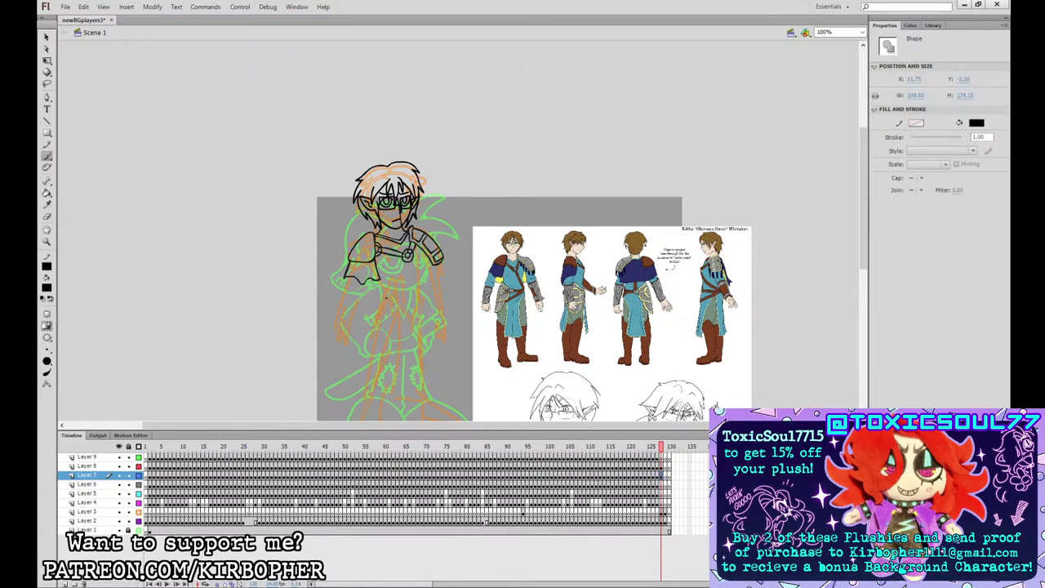
- Draw the upper hip guard at the left of the waist and the belt across to the other side
mouse_move(386, 296)
left_mouse_down()
mouse_move(384, 308)
mouse_move(400, 300)
left_mouse_up()
key("ctrl+z")
key("ctrl+z")
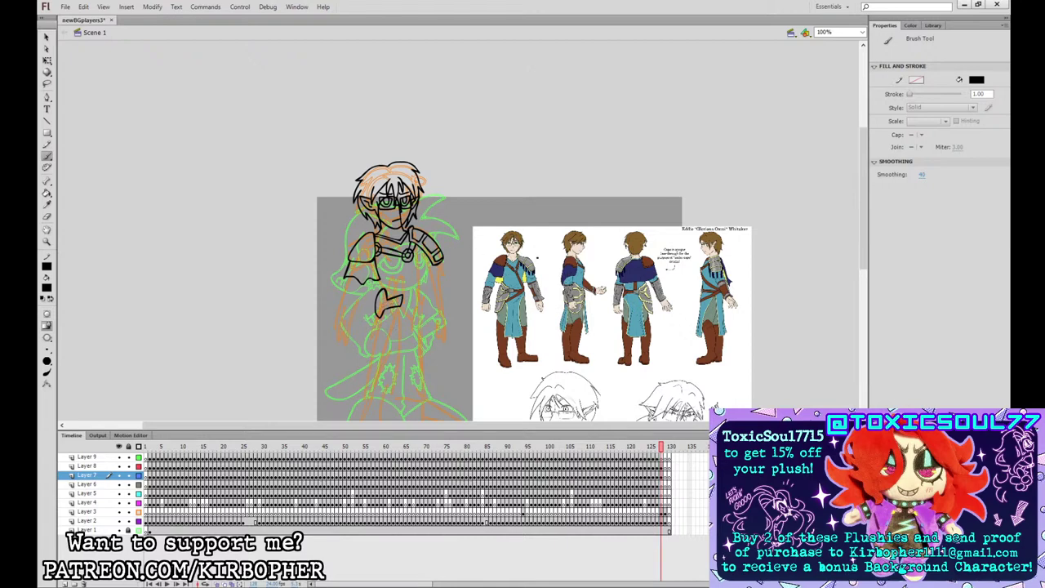
key("ctrl+z")
mouse_move(382, 290)
left_mouse_down()
mouse_move(384, 303)
mouse_move(401, 299)
mouse_move(384, 308)
left_mouse_up()
mouse_move(401, 305)
left_mouse_down()
mouse_move(423, 293)
mouse_move(415, 281)
mouse_move(420, 290)
left_mouse_up()
- Draw the pointed tassels hanging beneath the segmented shoulder plate
mouse_move(409, 256)
left_mouse_down()
mouse_move(421, 289)
mouse_move(422, 258)
mouse_move(441, 273)
left_mouse_up()
key("ctrl+z")
left_click_drag(442, 262, 442, 273)
- Add the trim lines and the layered lower plates of the hip guard below the belt
left_click_drag(375, 283, 391, 298)
mouse_move(376, 317)
left_mouse_down()
mouse_move(390, 307)
mouse_move(374, 331)
left_mouse_up()
key("ctrl+z")
key("ctrl+z")
mouse_move(374, 331)
left_mouse_down()
mouse_move(392, 308)
mouse_move(386, 317)
left_mouse_up()
mouse_move(386, 318)
left_mouse_down()
mouse_move(390, 308)
mouse_move(374, 340)
left_mouse_up()
mouse_move(375, 339)
left_mouse_down()
mouse_move(388, 319)
mouse_move(375, 338)
left_mouse_up()
key("ctrl+z")
key("ctrl+z")
mouse_move(376, 337)
left_mouse_down()
mouse_move(409, 311)
mouse_move(390, 317)
left_mouse_up()
key("ctrl+z")
key("ctrl+z")
- Draw the long front panel of the tunic below the belt with an inner border line along its edge
mouse_move(421, 302)
left_mouse_down()
mouse_move(395, 316)
mouse_move(421, 300)
left_mouse_up()
mouse_move(388, 327)
left_mouse_down()
mouse_move(381, 390)
mouse_move(416, 382)
mouse_move(417, 343)
mouse_move(407, 373)
mouse_move(420, 305)
mouse_move(387, 360)
mouse_move(416, 372)
mouse_move(421, 305)
left_mouse_up()
key("ctrl+z")
key("ctrl+z")
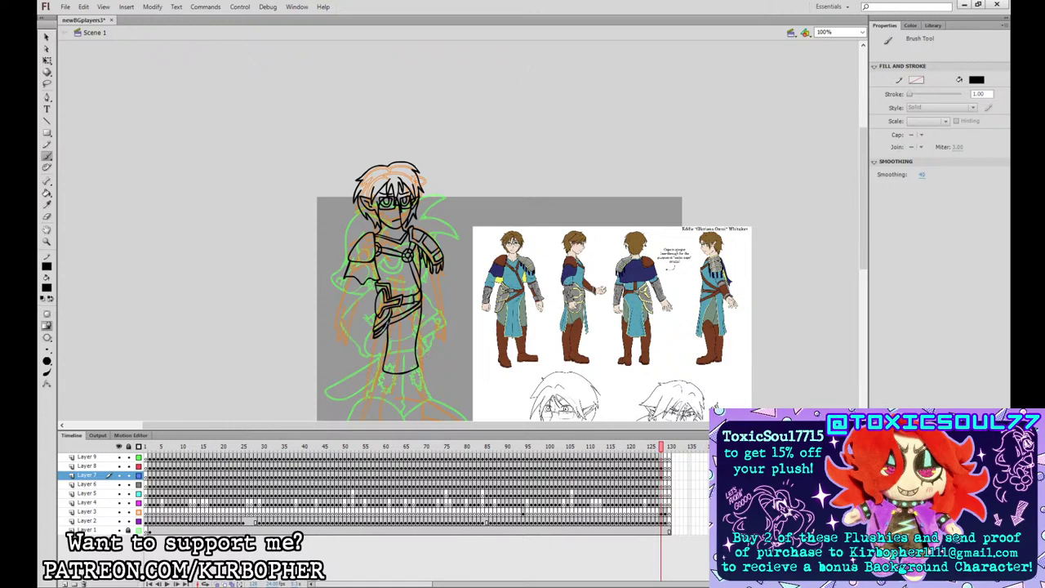
mouse_move(391, 325)
left_mouse_down()
mouse_move(390, 361)
mouse_move(407, 369)
mouse_move(419, 307)
left_mouse_up()
- On Layer 6, draw the arm under the cape with its sleeve, forearm bracer and closed hand
left_click(664, 484)
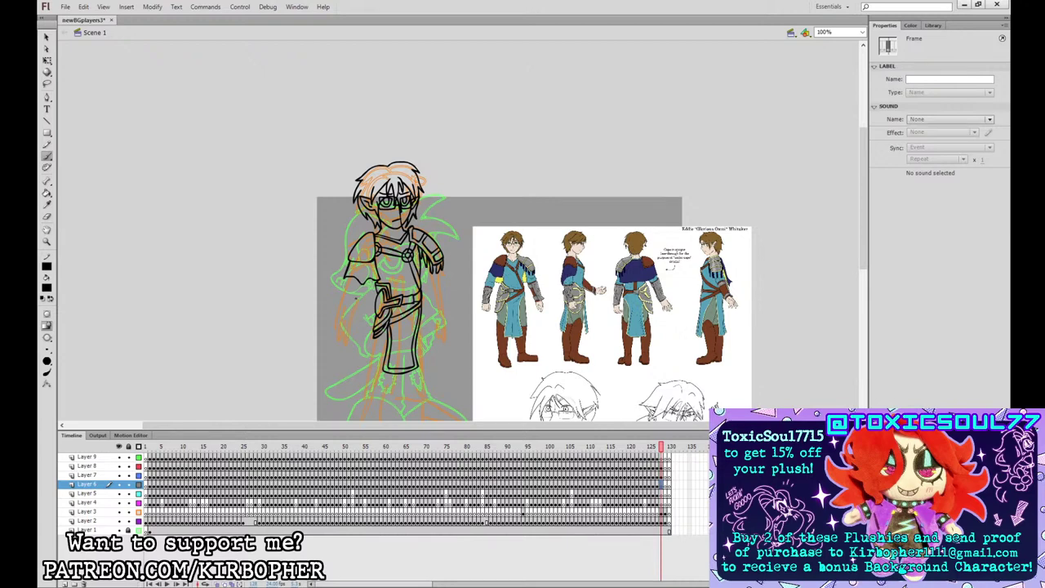
mouse_move(362, 291)
left_mouse_down()
mouse_move(340, 298)
mouse_move(341, 329)
mouse_move(359, 292)
mouse_move(339, 299)
mouse_move(353, 320)
mouse_move(358, 293)
mouse_move(341, 287)
mouse_move(362, 289)
mouse_move(343, 285)
mouse_move(354, 330)
left_mouse_up()
key("ctrl+z")
key("ctrl+z")
key("ctrl+z")
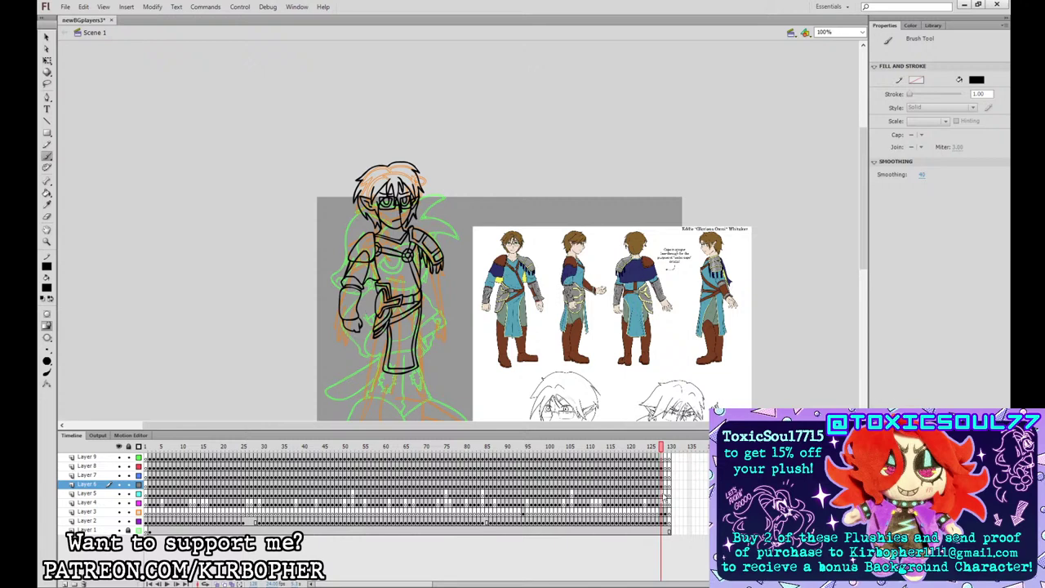
- On Layer 5, draw the other arm below the metal shoulder plate with its sleeve, bracer and hand
left_click(666, 485)
left_click(666, 493)
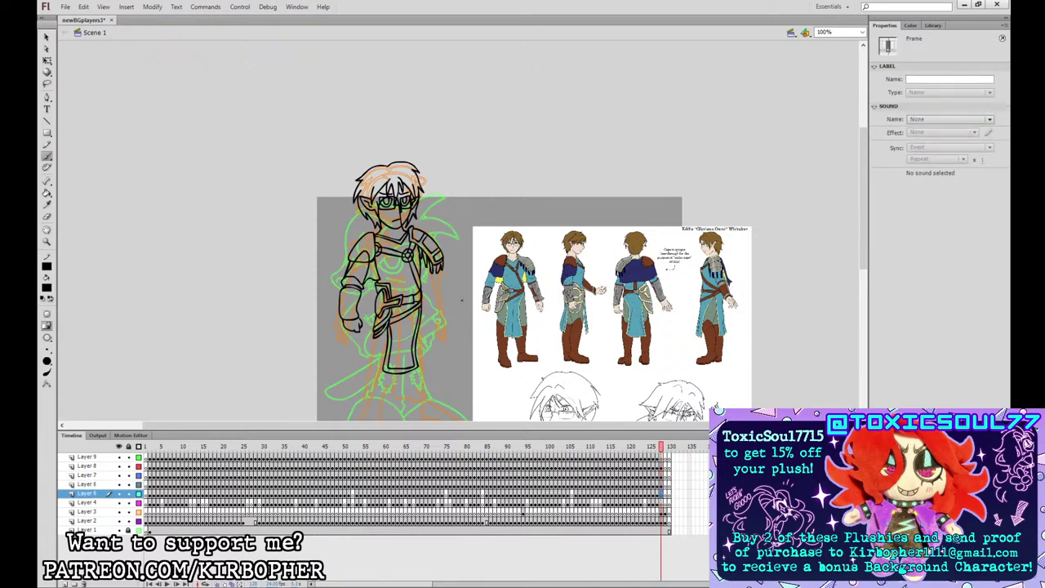
mouse_move(439, 281)
left_mouse_down()
mouse_move(428, 295)
mouse_move(439, 317)
mouse_move(453, 314)
mouse_move(435, 286)
left_mouse_up()
key("ctrl+z")
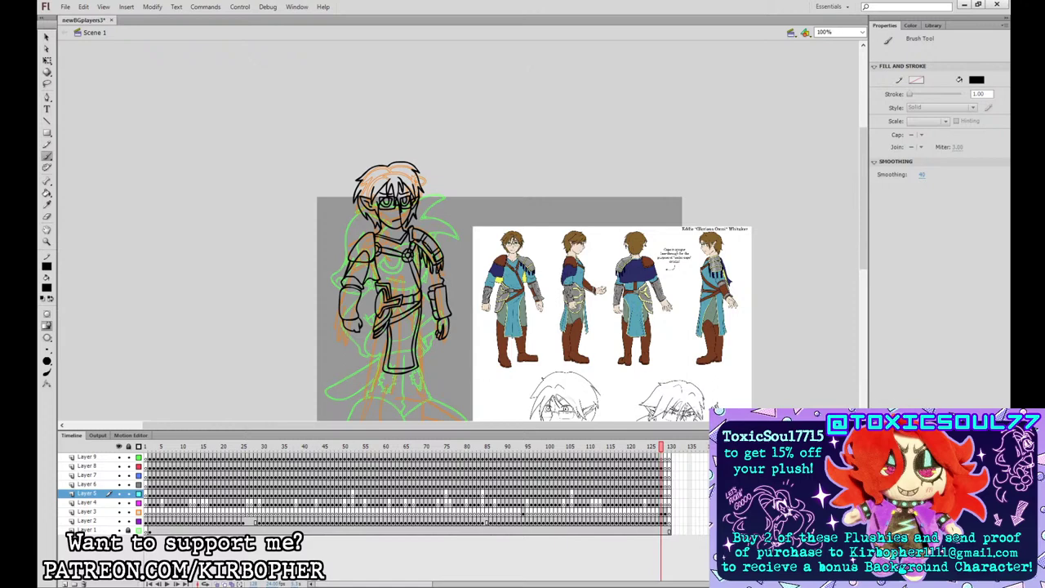
- Undo the last brush stroke and rotate the Layer 5 arm below the metal shoulder plate slightly outward
key("ctrl+z")
left_click(664, 490)
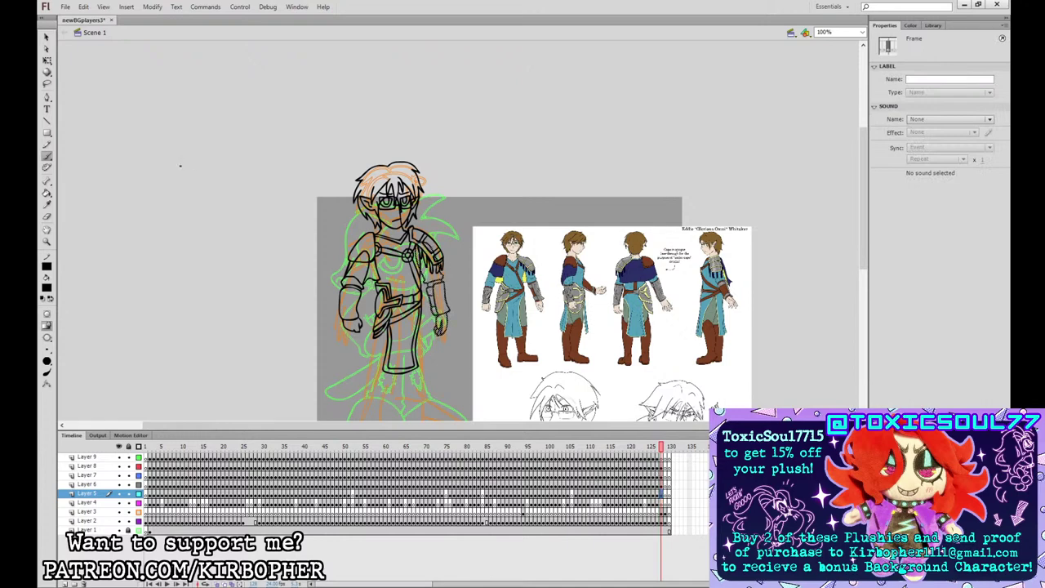
left_click(46, 59)
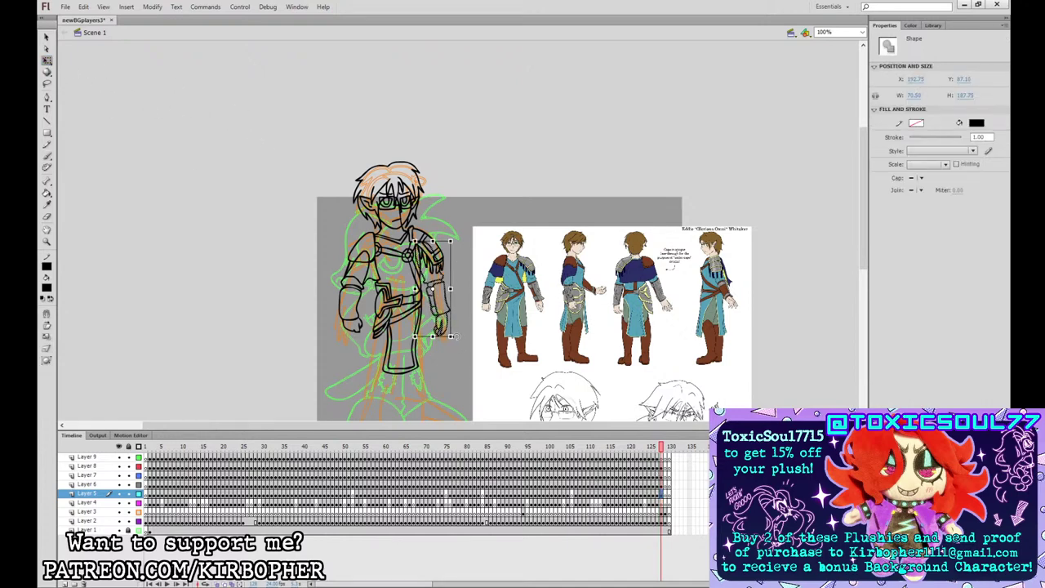
mouse_move(456, 336)
left_mouse_down()
mouse_move(472, 328)
mouse_move(448, 328)
mouse_move(470, 318)
mouse_move(465, 310)
left_mouse_up()
left_click(469, 302)
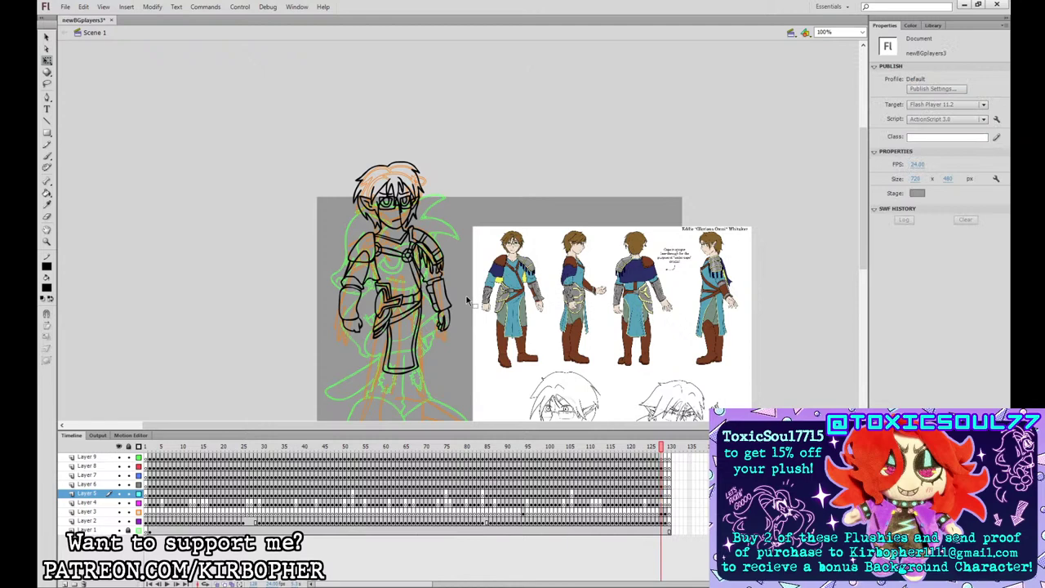
- On Layer 4, brush in both booted legs and the skirt edges showing behind the tunic's front panel
key("b")
left_click(664, 502)
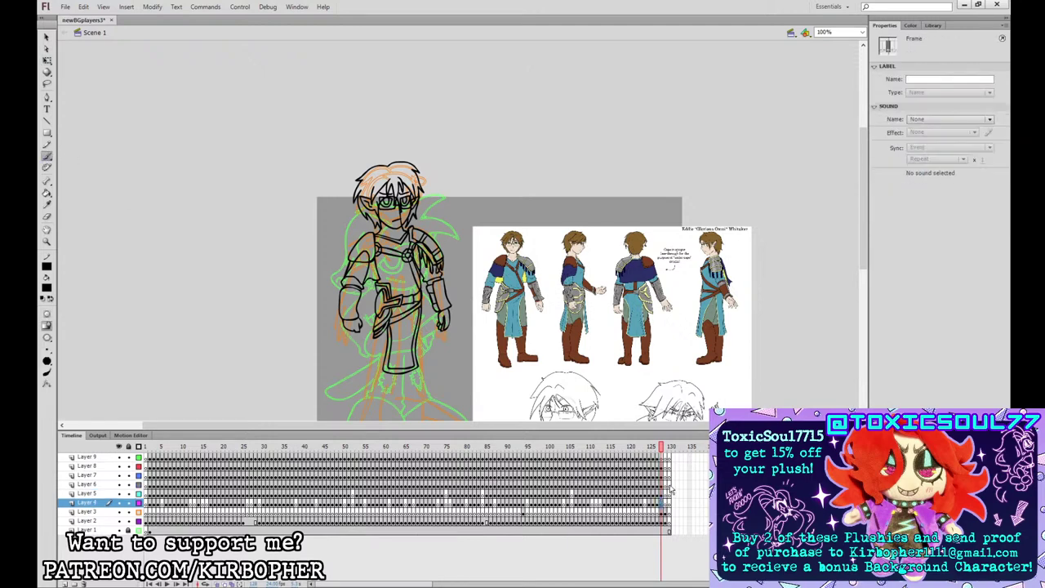
left_click_drag(425, 403, 441, 328)
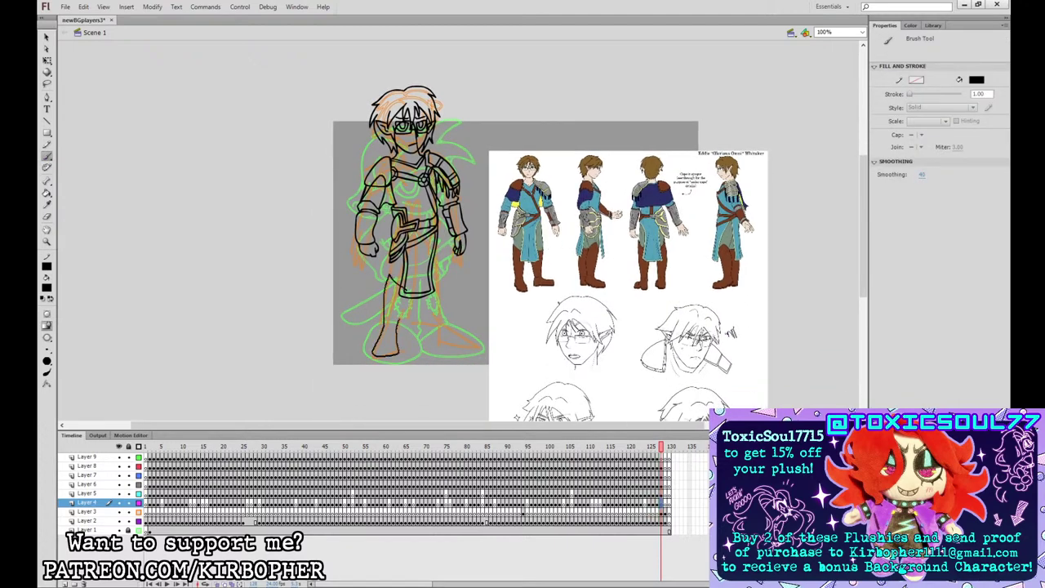
left_click_drag(407, 298, 398, 327)
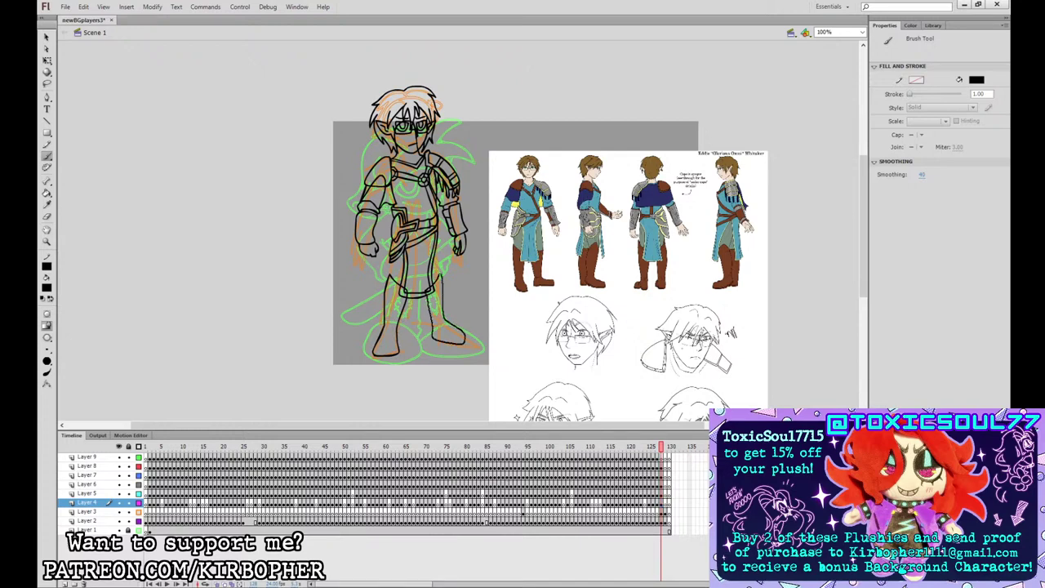
left_click_drag(442, 276, 441, 273)
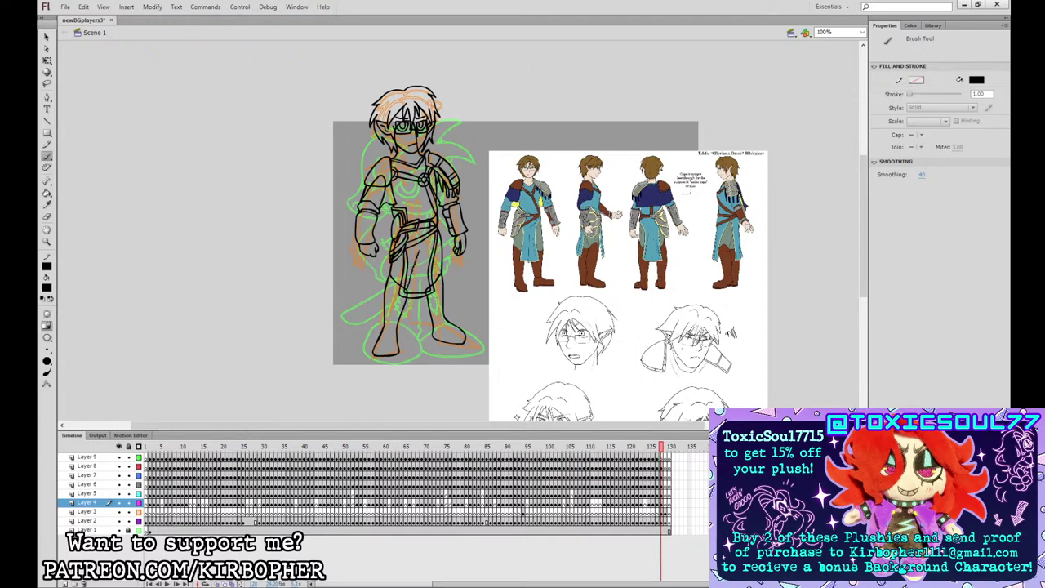
left_click_drag(419, 251, 427, 289)
- Fill the skirt behind the tunic's front panel with the grey-green sampled from the reference sheet
left_click(48, 206)
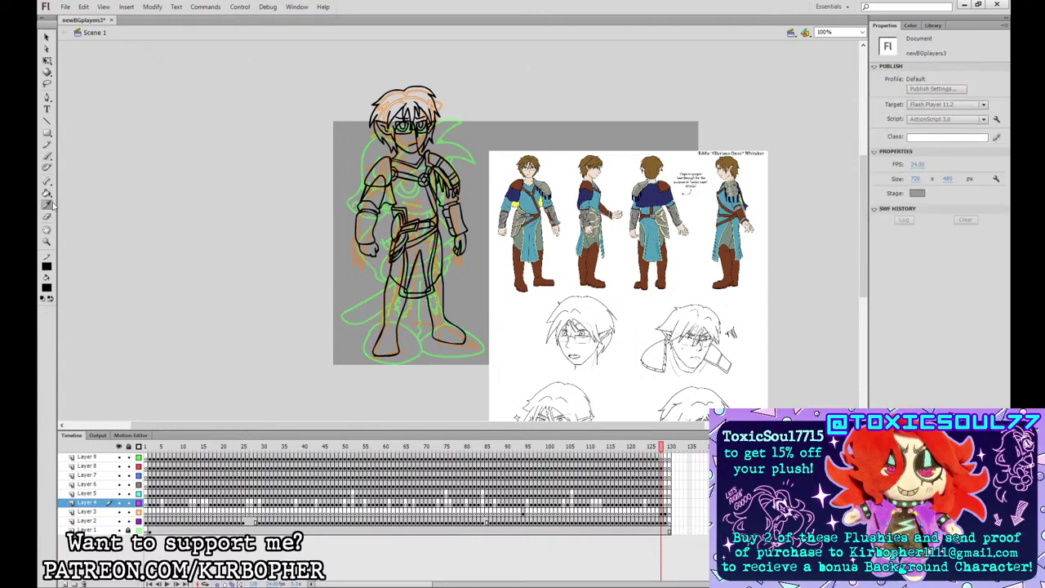
left_click(523, 241)
left_click(432, 255)
left_click(398, 266)
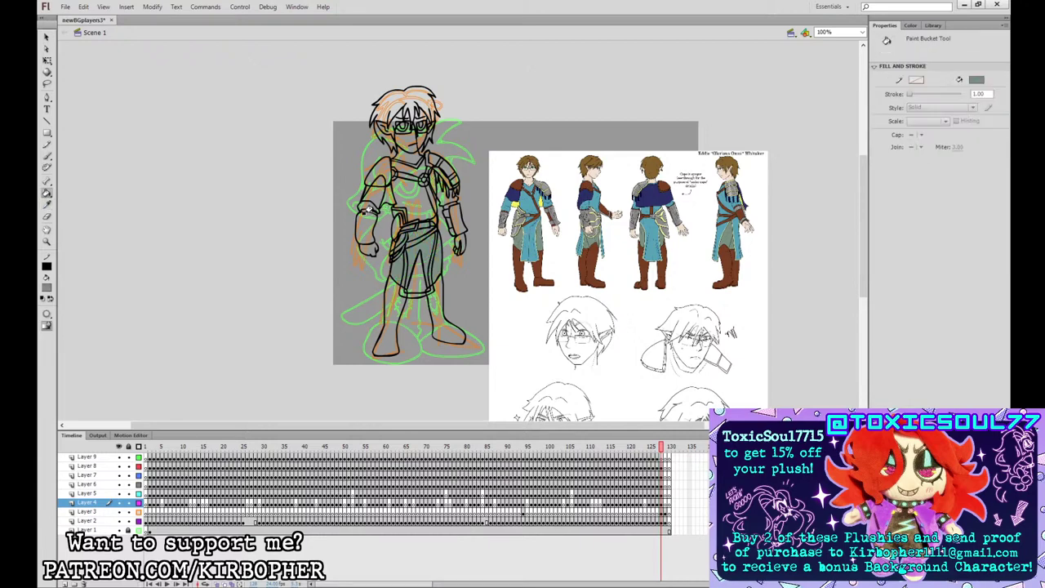
- Fill both tall boots with the brown sampled from the reference sheet
left_click(47, 205)
left_click(543, 263)
left_click(392, 305)
left_click(428, 298)
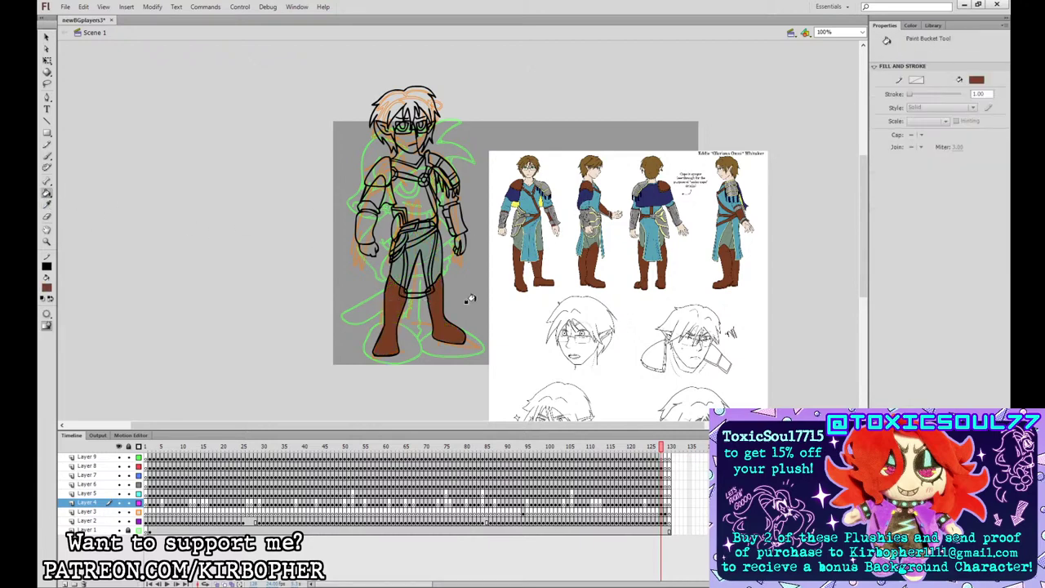
- Fill the shoulder cape, the chest straps and the edge of the bracer with the same brown
left_click(446, 214)
left_click(378, 172)
left_click(395, 170)
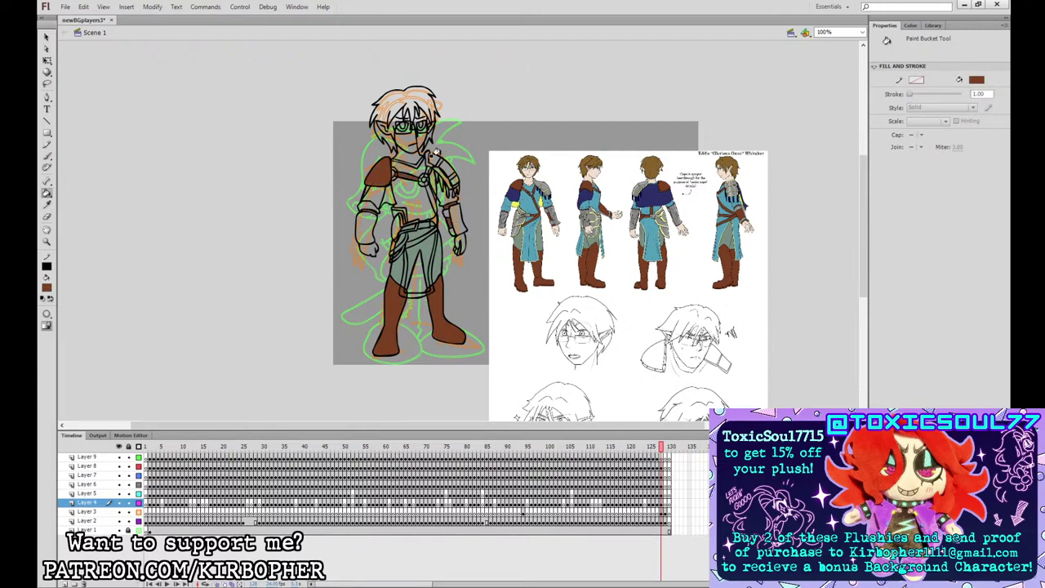
left_click(419, 173)
left_click(431, 163)
left_click(422, 182)
- Fill the torso and collar areas of the tunic with the teal blue sampled from the reference sheet
left_click(46, 205)
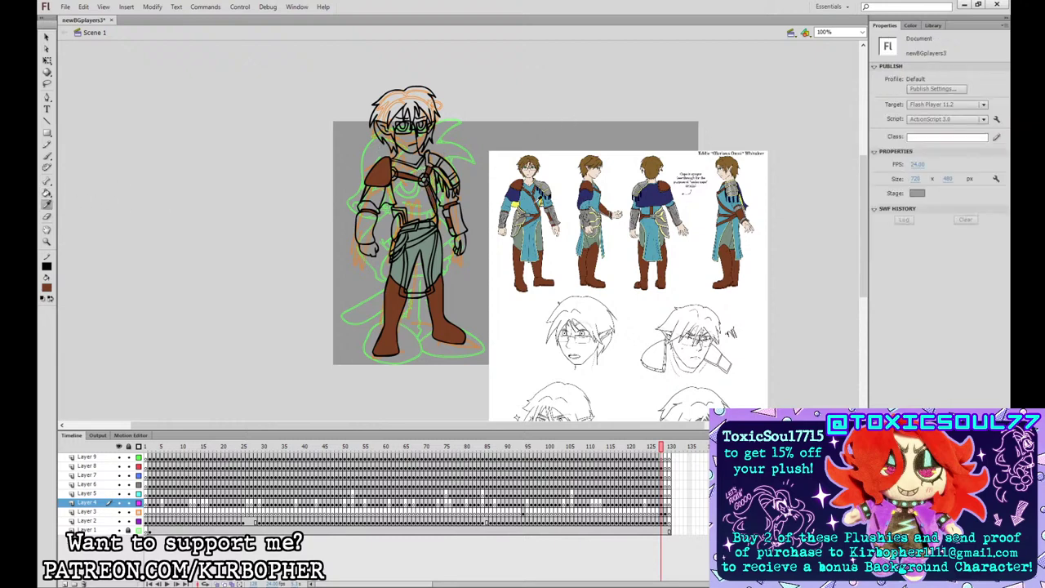
left_click(532, 201)
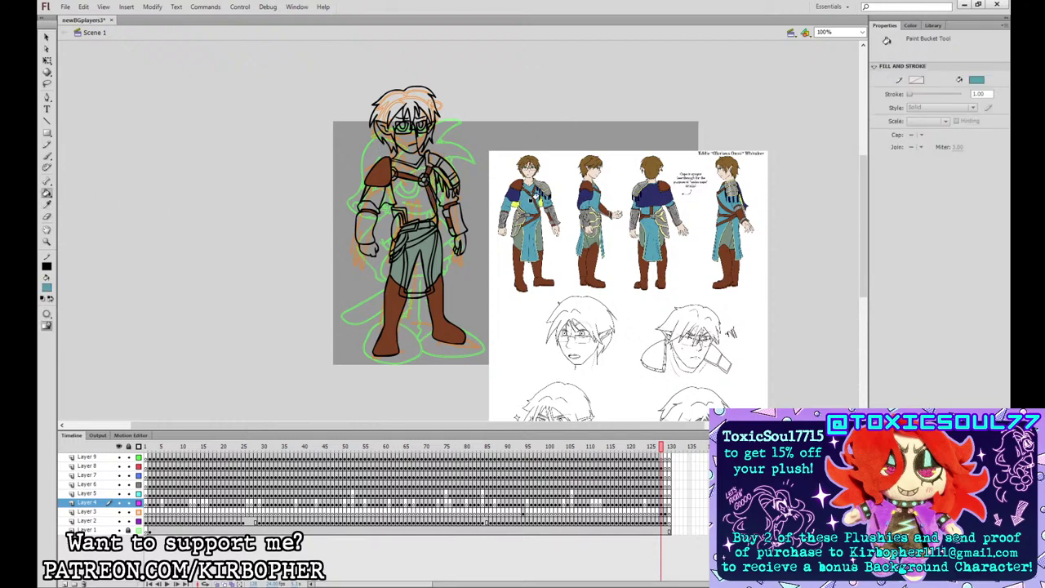
left_click(408, 196)
left_click(417, 166)
left_click(430, 174)
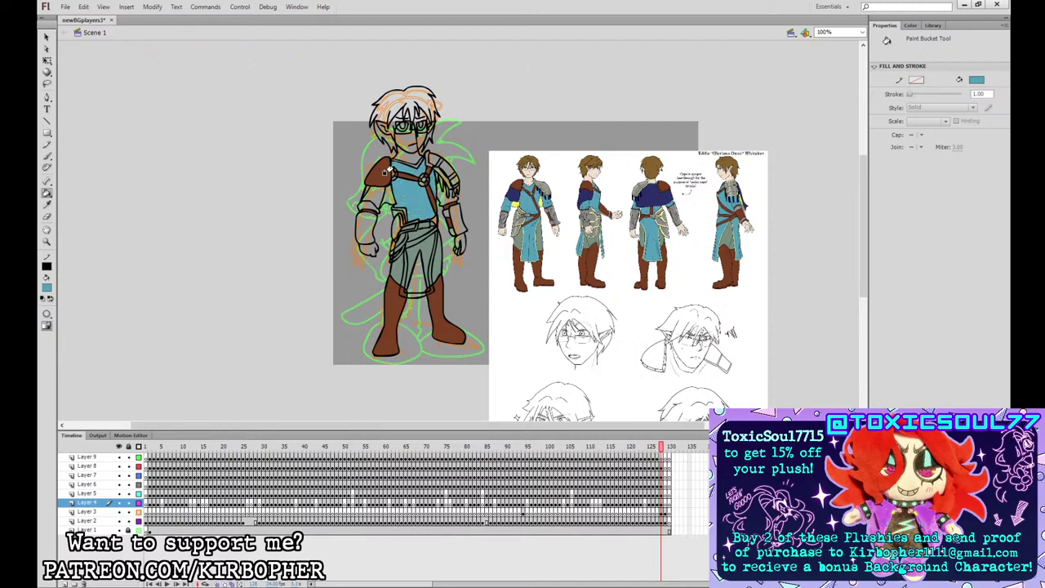
- Fill both sleeves and the long front panel of the tunic with the same teal blue
left_click(365, 208)
left_click(450, 187)
key("ctrl+z")
left_click(452, 184)
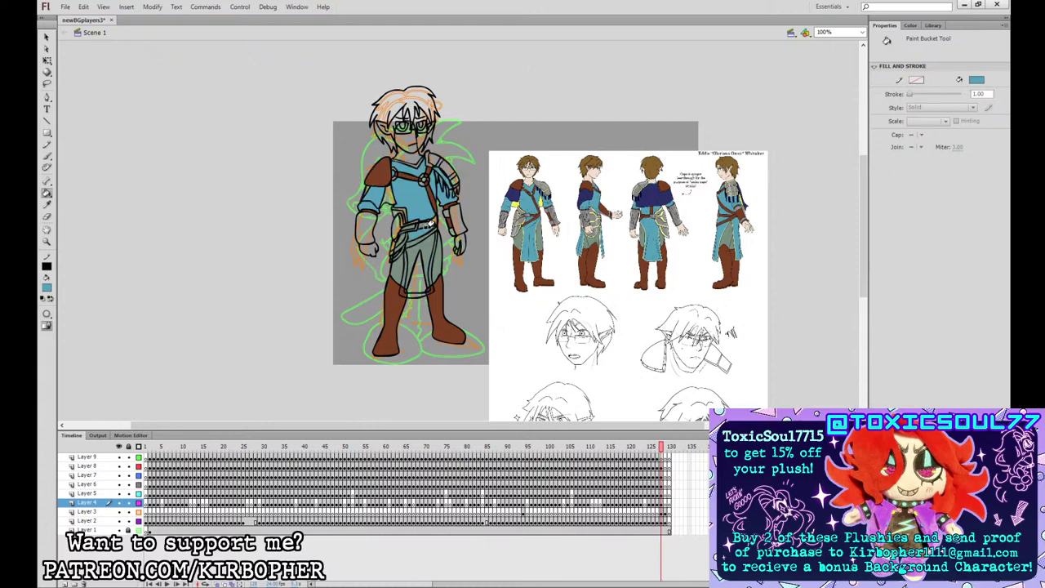
left_click(425, 236)
- Fill the metal shoulder plate and the bracer with the grey sampled from the reference sheet, undoing a misplaced fill
left_click(47, 204)
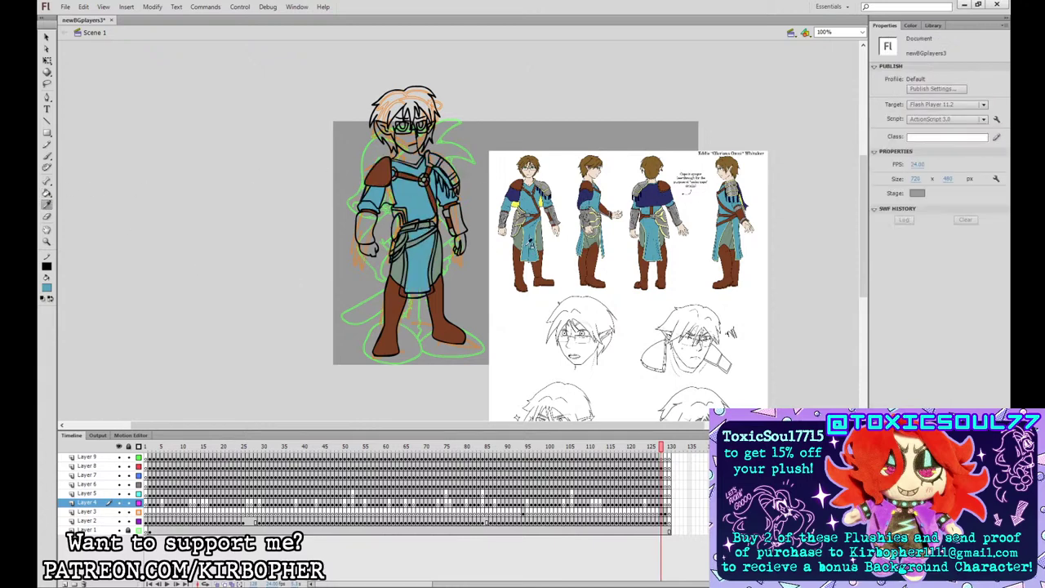
key("k")
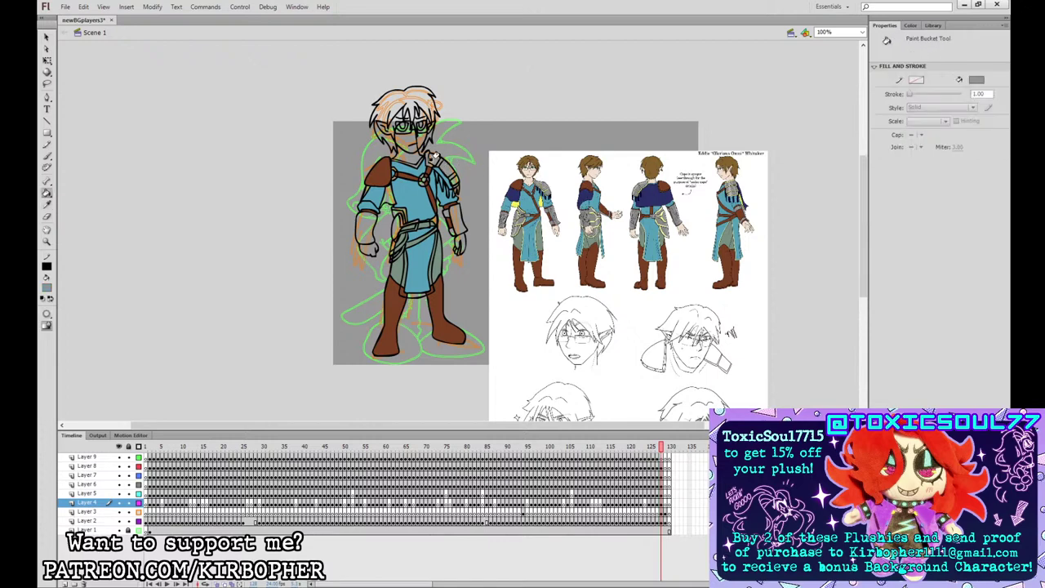
left_click(431, 159)
key("ctrl+z")
left_click(447, 215)
- Clear the orange guide sketch from Layer 3 at frame 128 and fill the hip guard's plates with grey
left_click(663, 512)
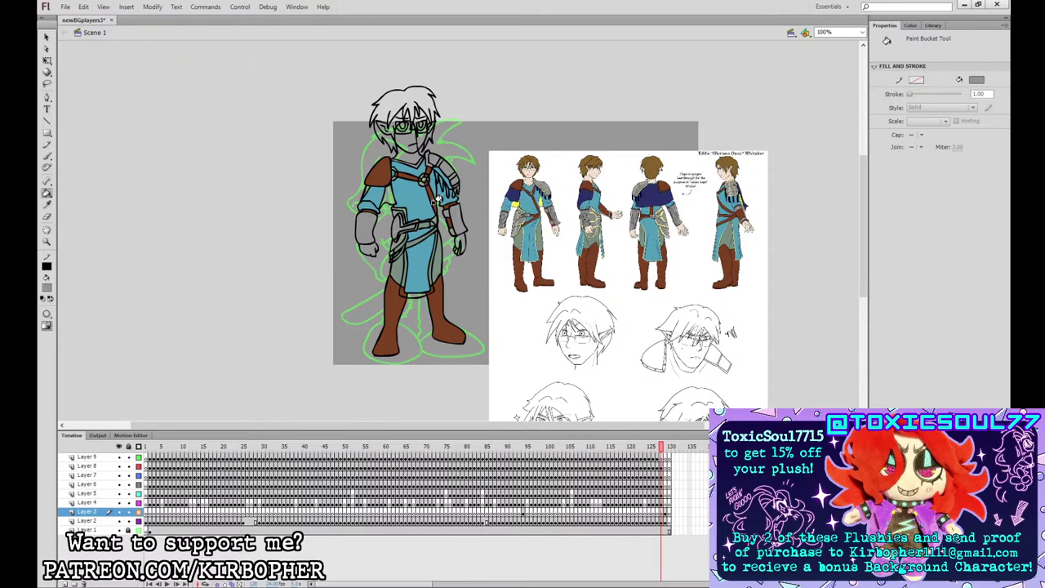
left_click(392, 252)
- Sample the brown of the chest strap as the fill colour for the remaining leather parts
left_click(47, 205)
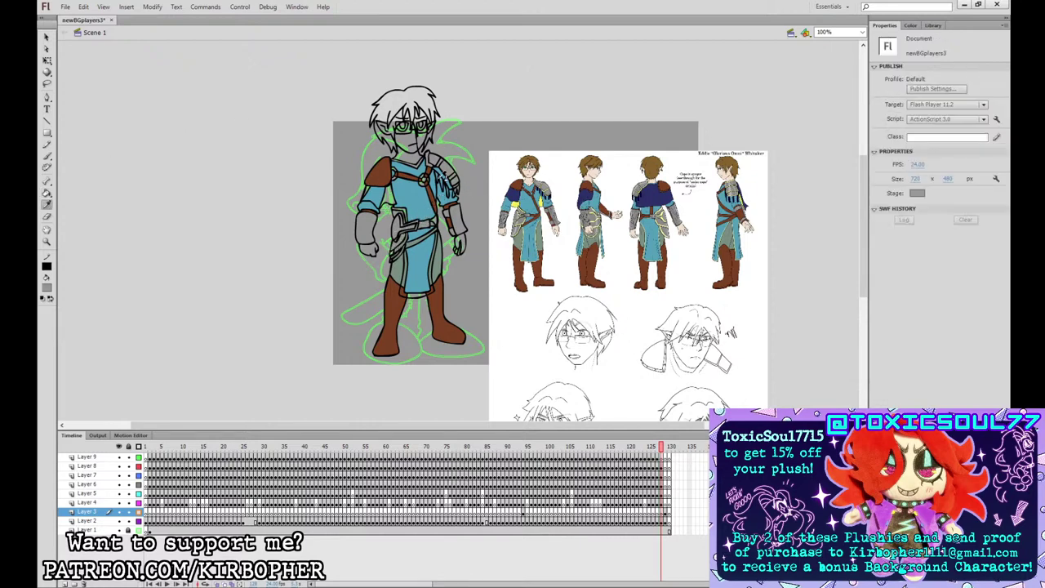
left_click(428, 197)
key("i")
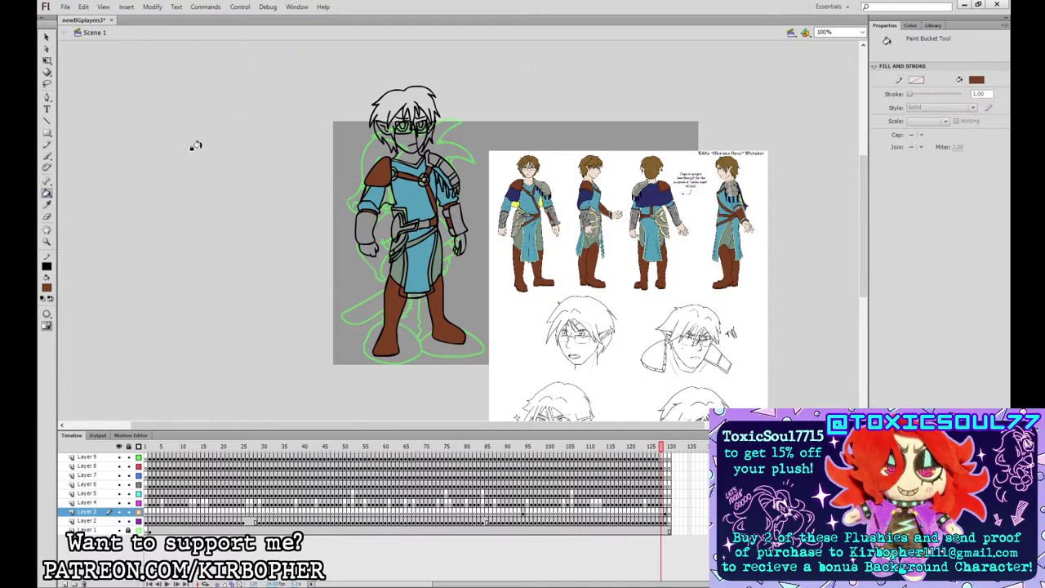
- Fill the collar, shoulder armor, hip guard and tunic trim with the yellow sampled from the reference character
left_click(387, 175)
key("i")
left_click(424, 190)
key("i")
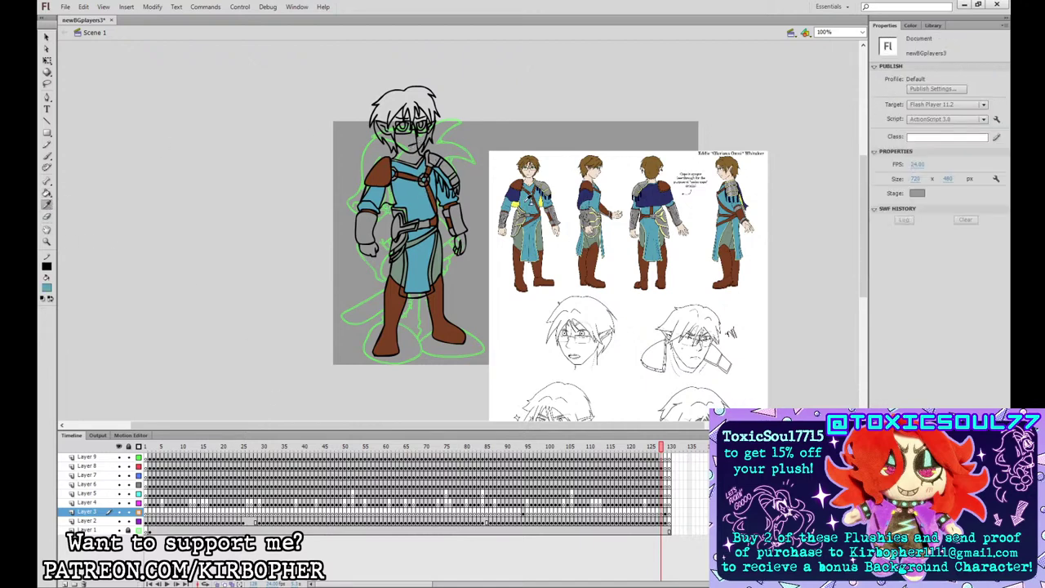
left_click(506, 200)
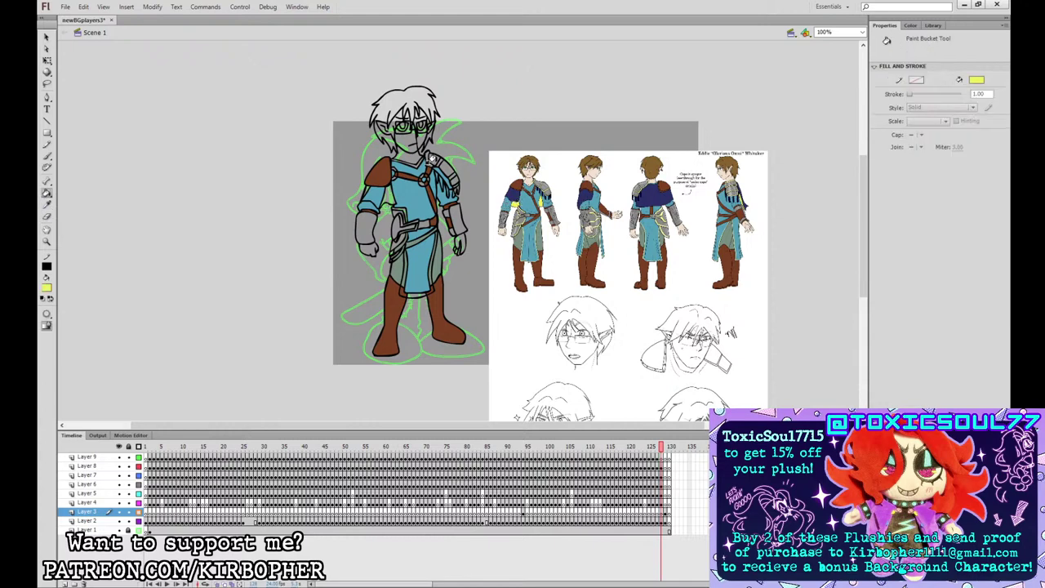
left_click(428, 160)
left_click(401, 252)
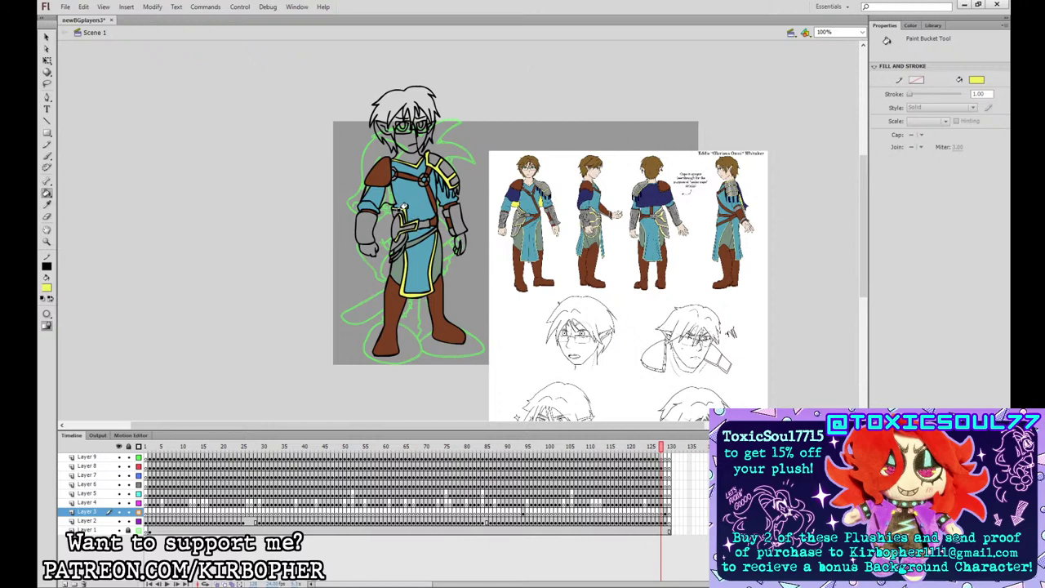
left_click(404, 228)
- Sample the skin tone from the reference character and fill the face and neck with it
key("i")
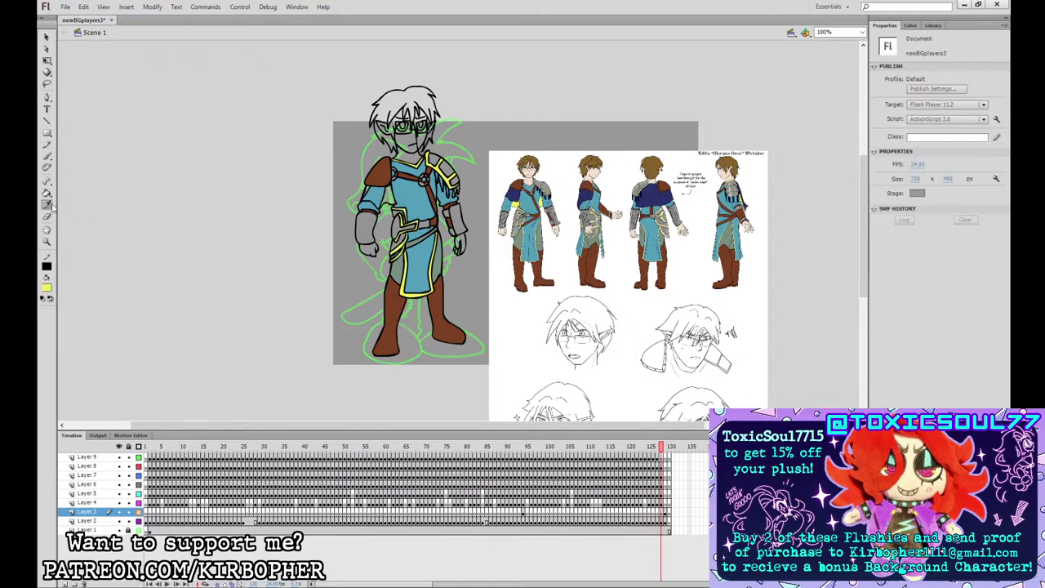
left_click(532, 167)
left_click(408, 136)
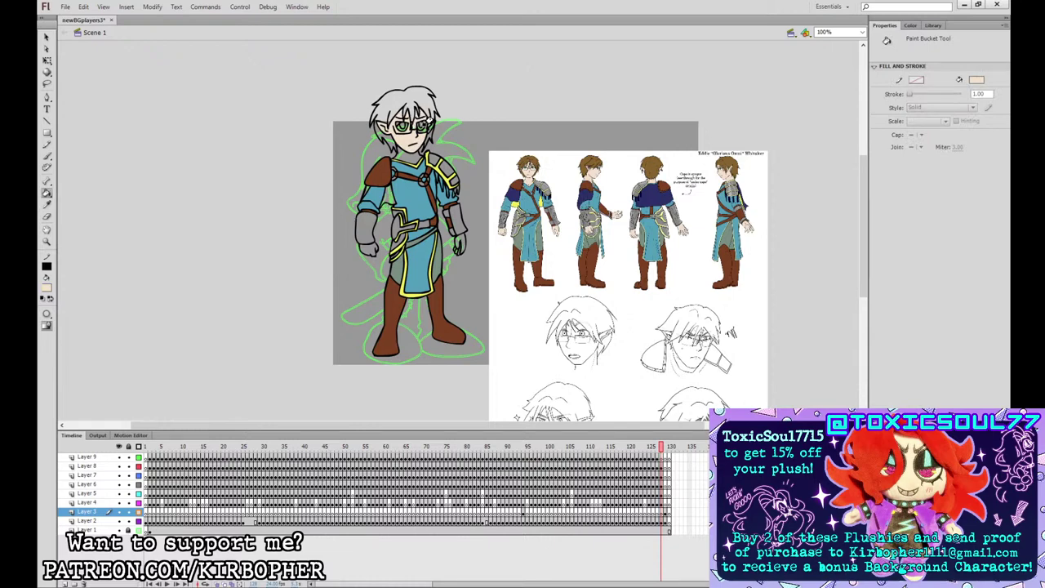
left_click(421, 122)
key("ctrl+z")
left_click(410, 160)
- Fill both hands with the sampled skin tone, undoing fills that spill into the bracers
left_click(458, 239)
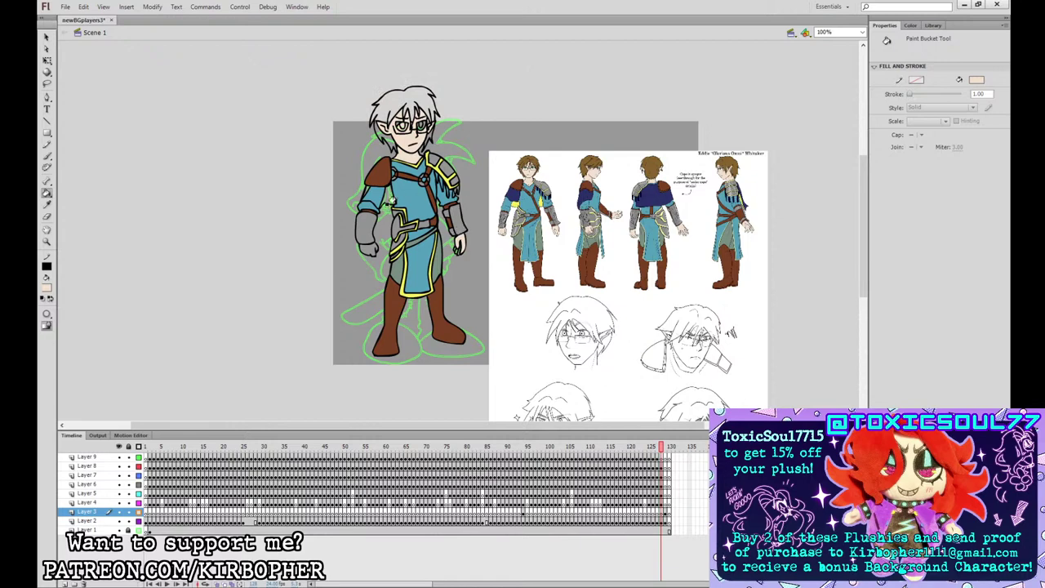
left_click(363, 222)
key("ctrl+z")
left_click(368, 247)
left_click(452, 247)
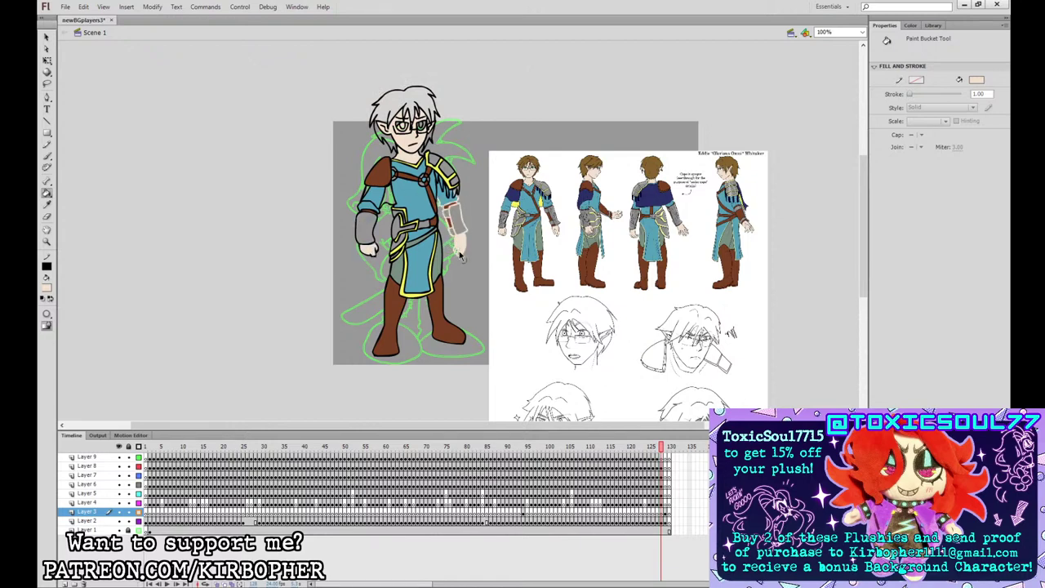
key("ctrl+z")
left_click(450, 244)
key("ctrl+z")
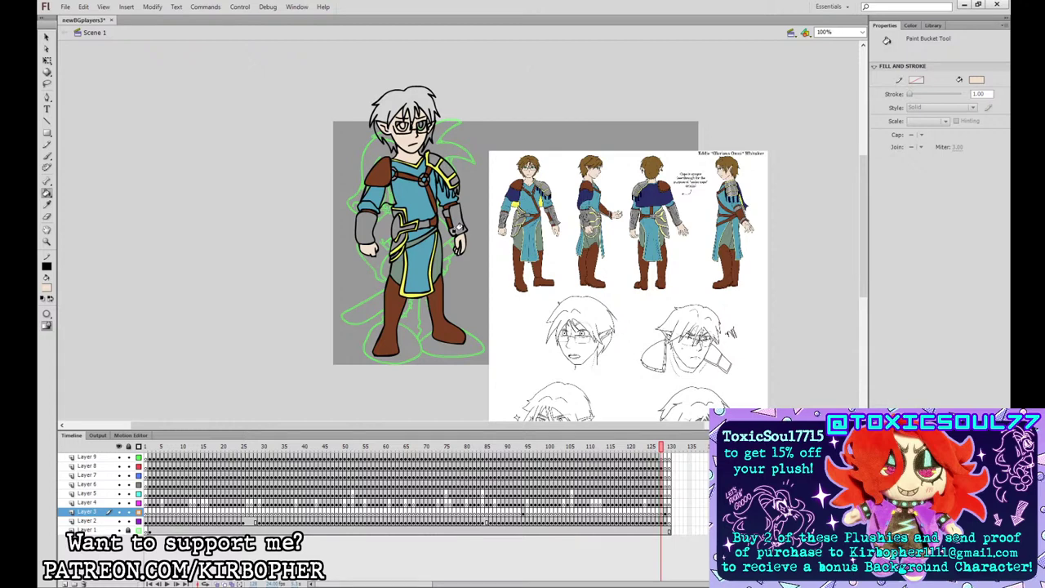
- Set the brush to black, switch to Layer 8 and fill the hair with the brown sampled from the reference
left_click(46, 156)
left_click(61, 319)
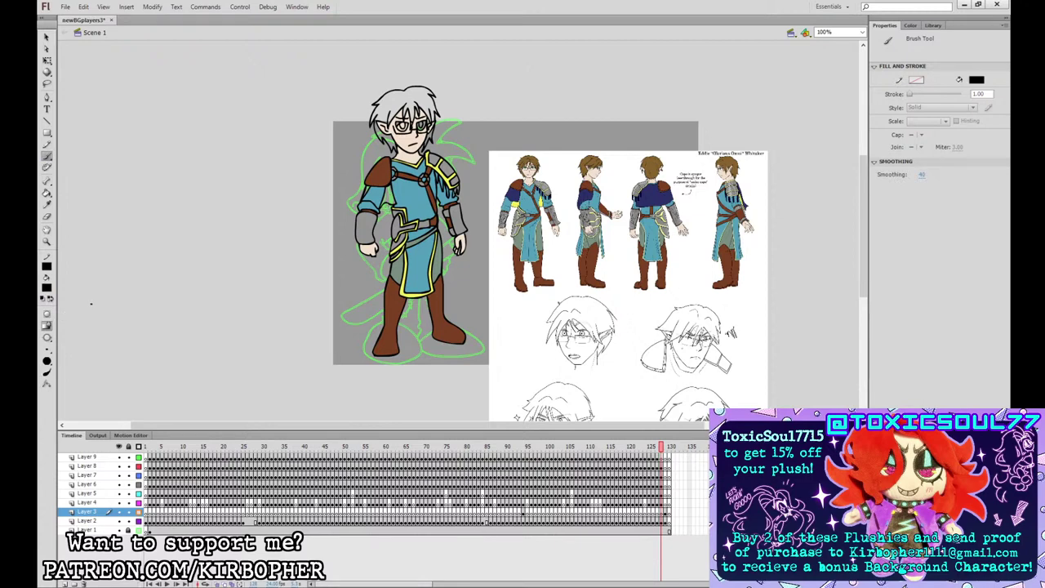
left_click(664, 466)
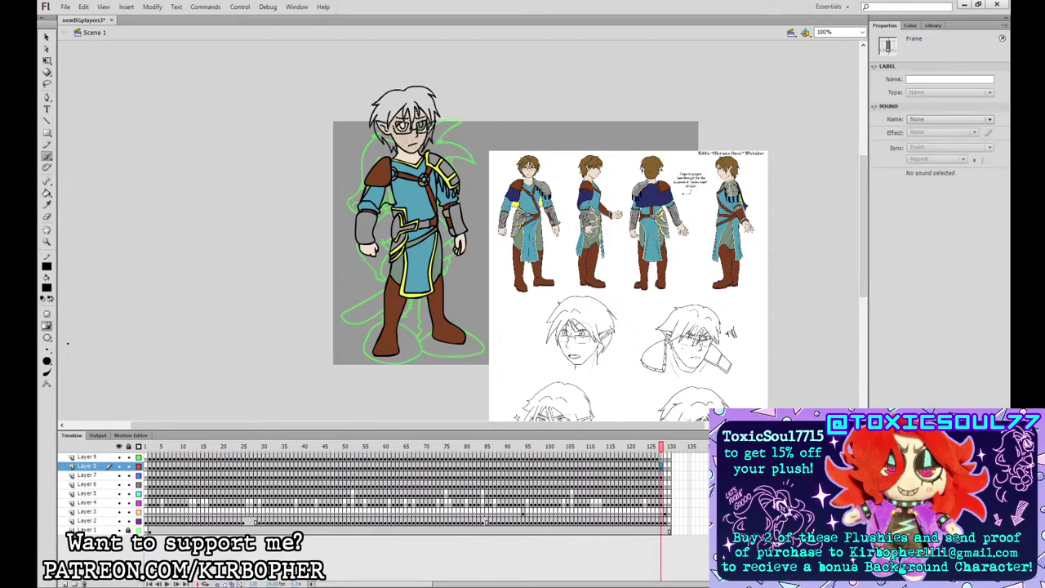
key("b")
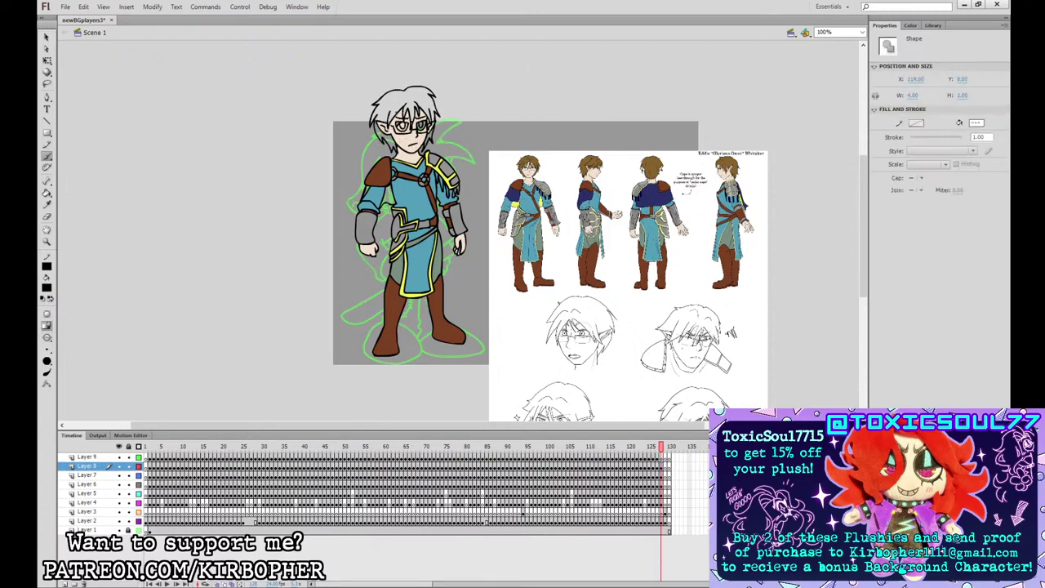
left_click(47, 206)
left_click(534, 161)
left_click(414, 104)
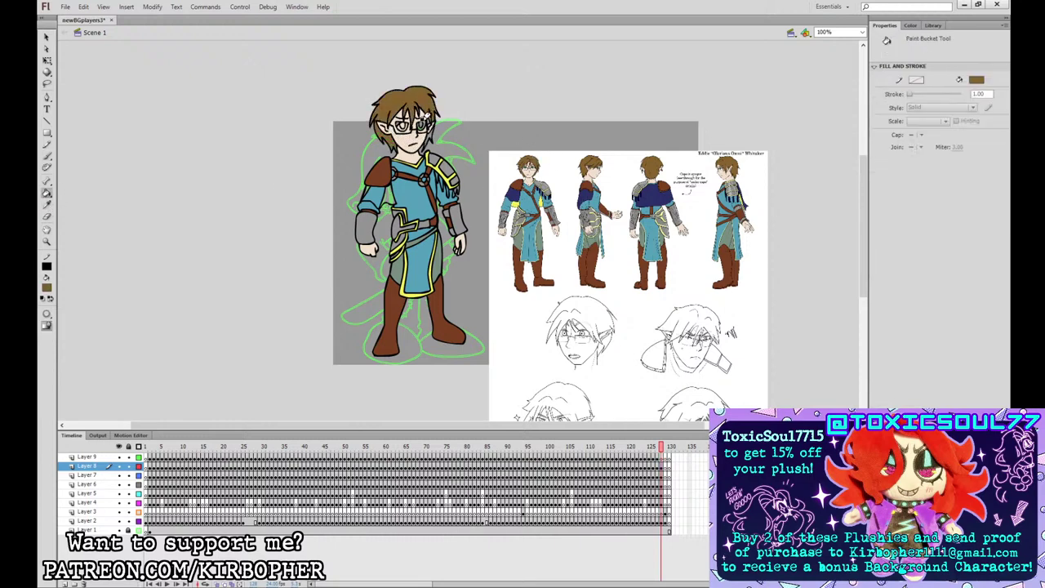
- Fill both irises with the green sampled from the reference character's eyes, and fill the eye whites with white
left_click(46, 207)
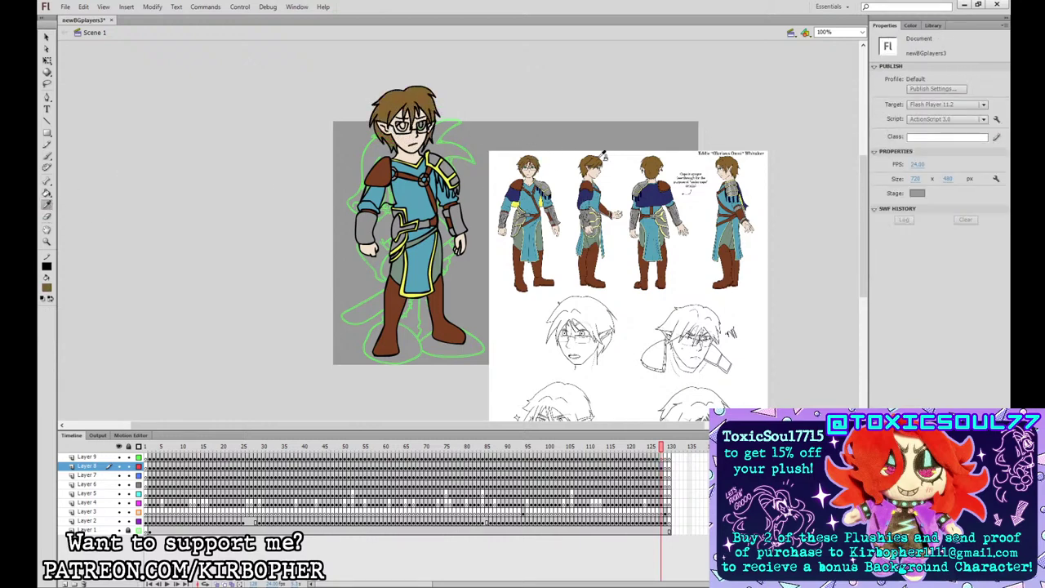
key("ctrl+=")
left_click_drag(473, 51, 589, 207)
left_click(595, 234)
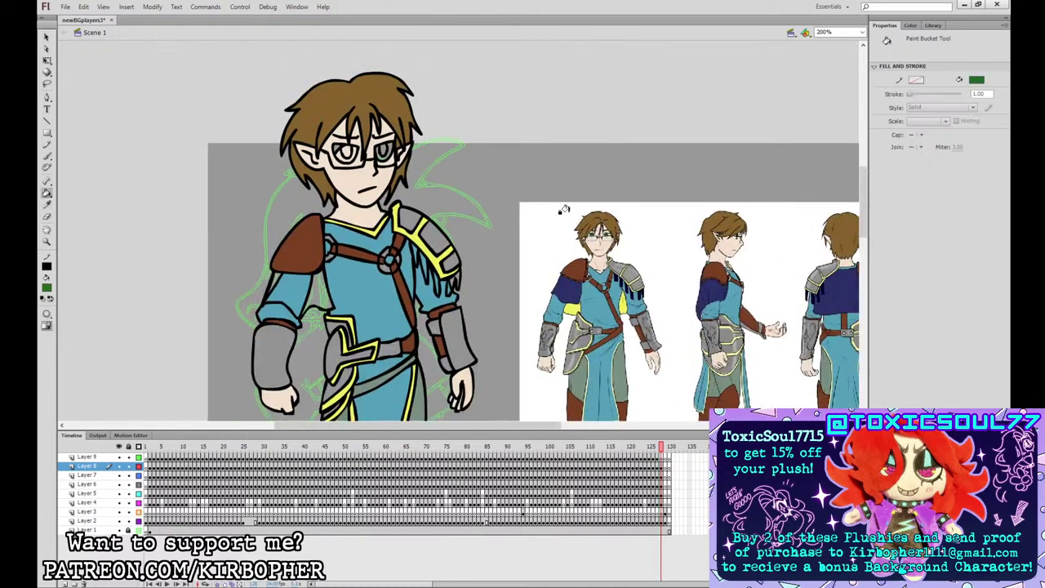
left_click(342, 152)
left_click(380, 151)
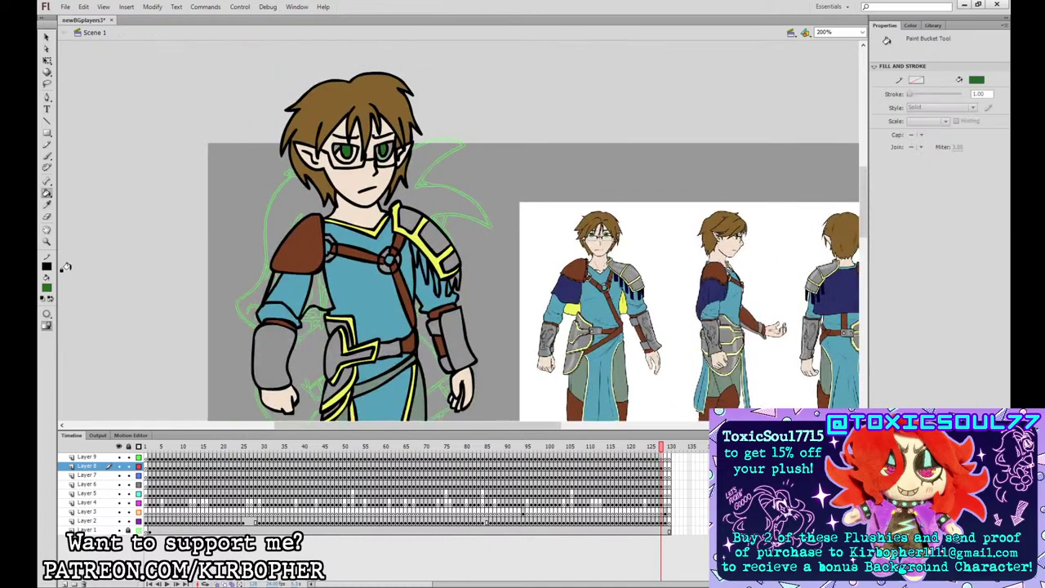
left_click(58, 340)
left_click(336, 149)
left_click(391, 149)
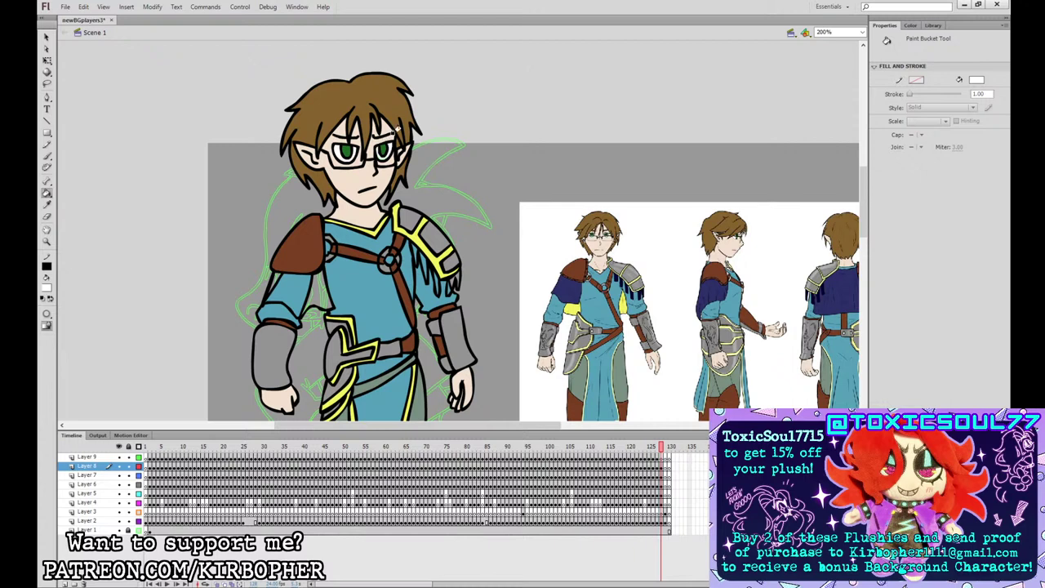
- Fill the short cape over the upper arm below the brown shoulder pad with navy sampled from the reference
key("ctrl+minus")
left_click_drag(512, 264, 460, 226)
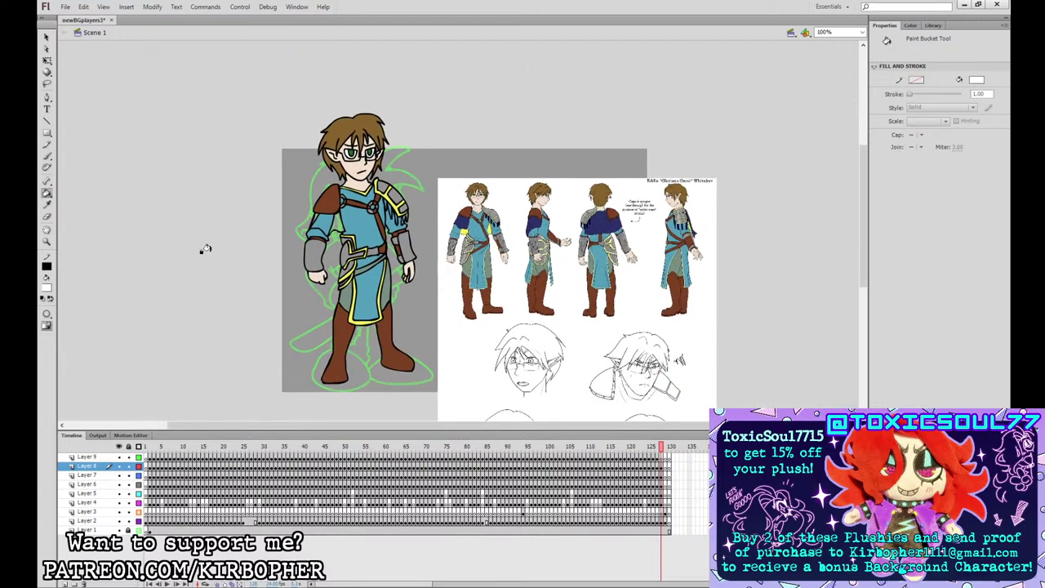
left_click(52, 205)
left_click(482, 201)
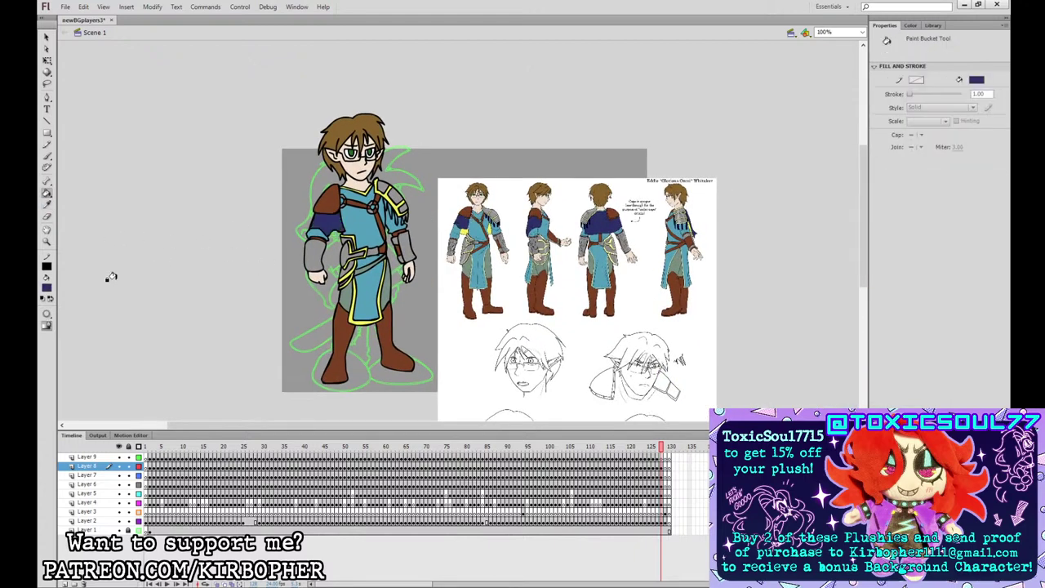
- Brush a short line along the lower edge of the navy cape on Layer 4 and recolor it black
left_click(47, 157)
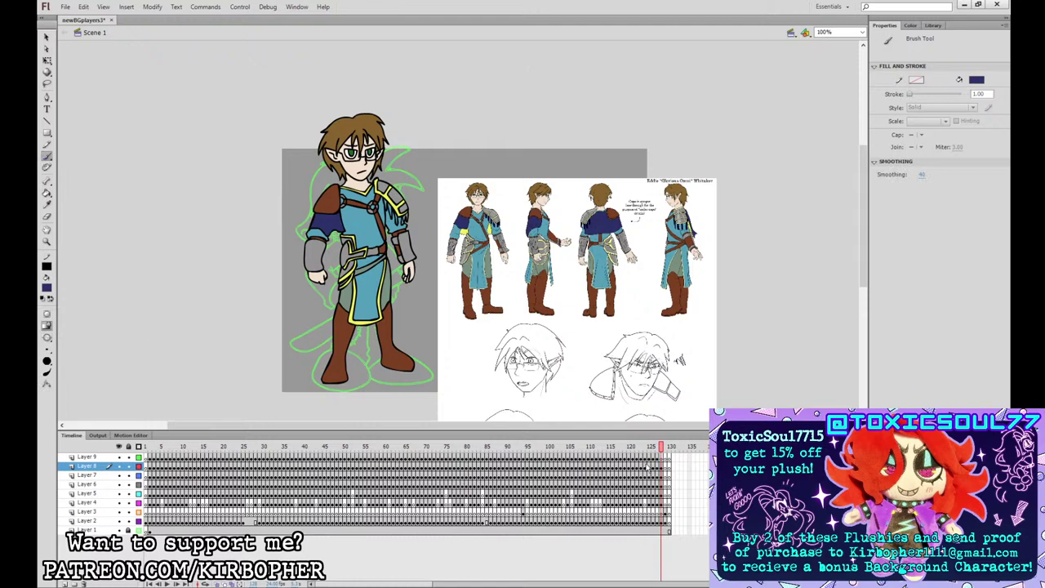
left_click_drag(664, 504, 664, 459)
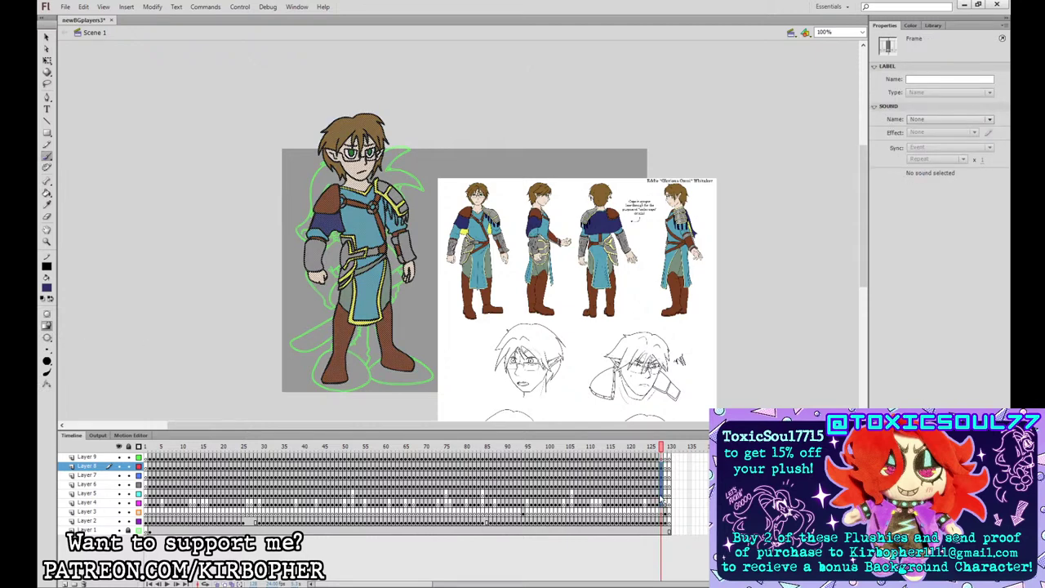
left_click(664, 502)
left_click_drag(319, 232, 337, 240)
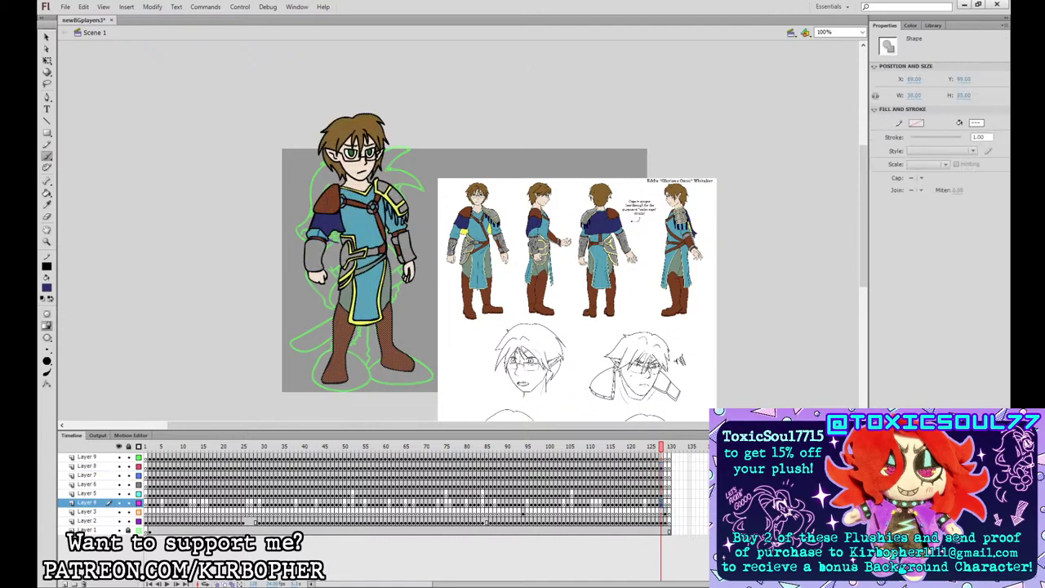
key("b")
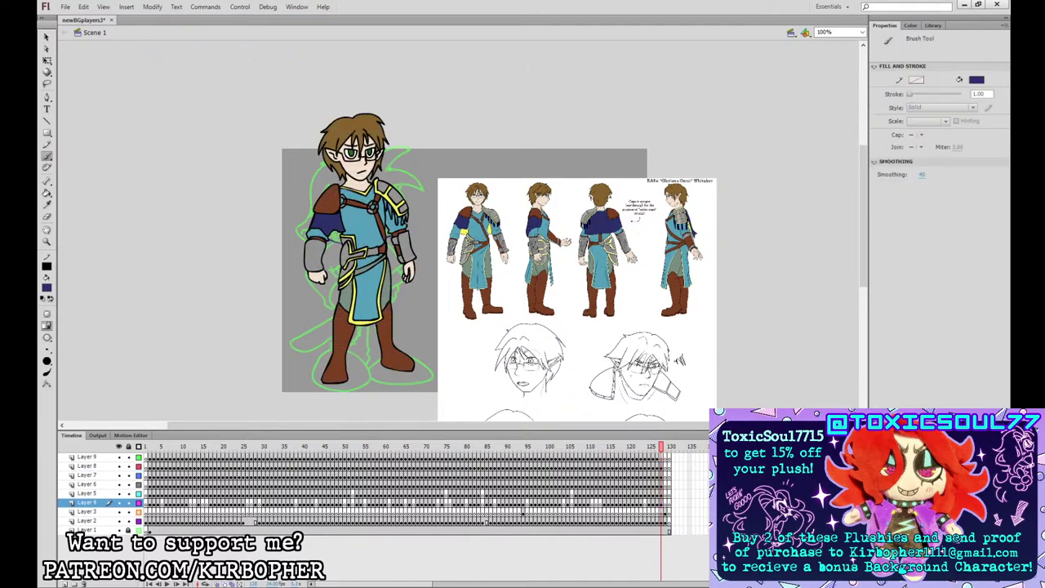
left_click(64, 330)
left_click(47, 194)
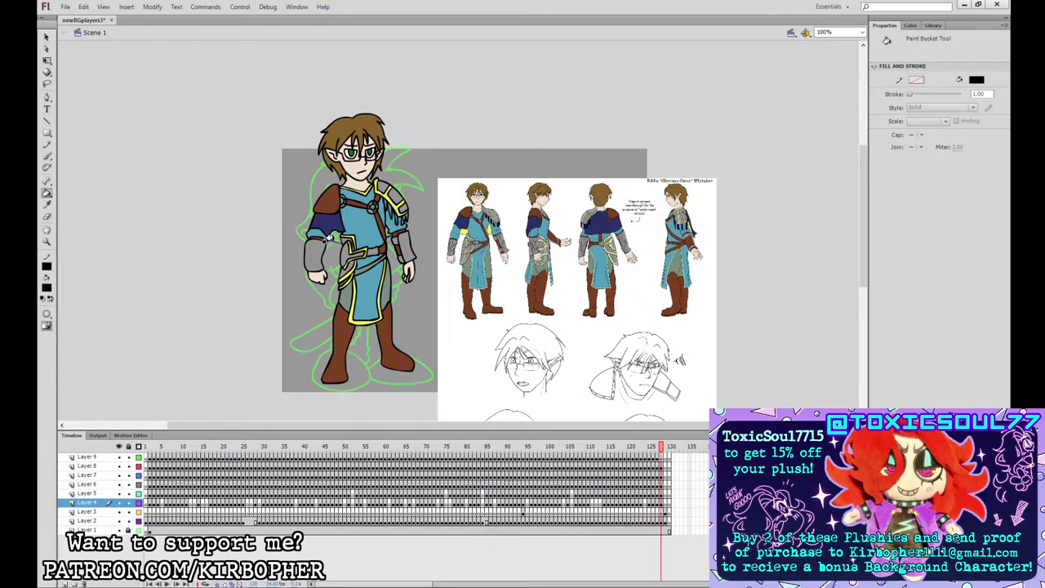
left_click(325, 239)
- Fill the fringe under the shoulder armor with the cape's navy and the cape's lining with the tunic trim's yellow
key("i")
left_click(335, 214)
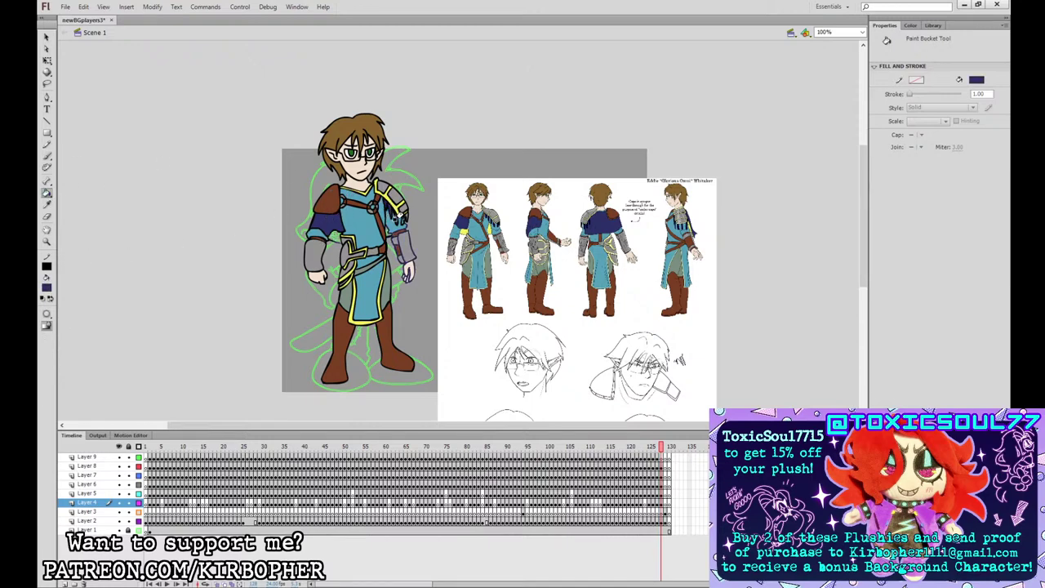
left_click(400, 210)
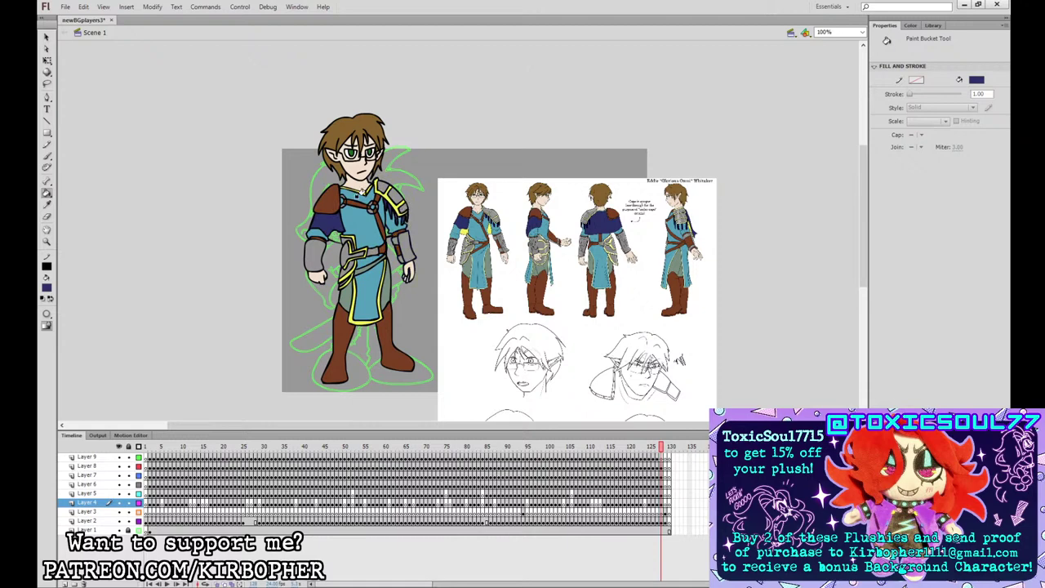
key("i")
left_click(355, 316)
left_click(335, 235)
- Convert the character's parts on Layers 8 to 4 into separate graphic symbols named 0backer295_game1 through 0backer295_game5
key("q")
left_click(664, 465)
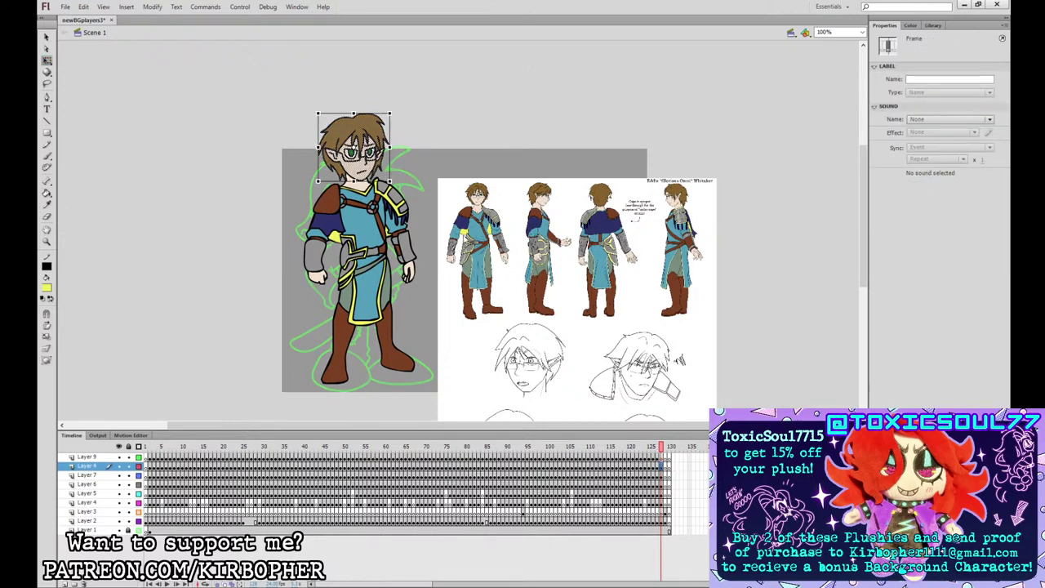
left_click(665, 474)
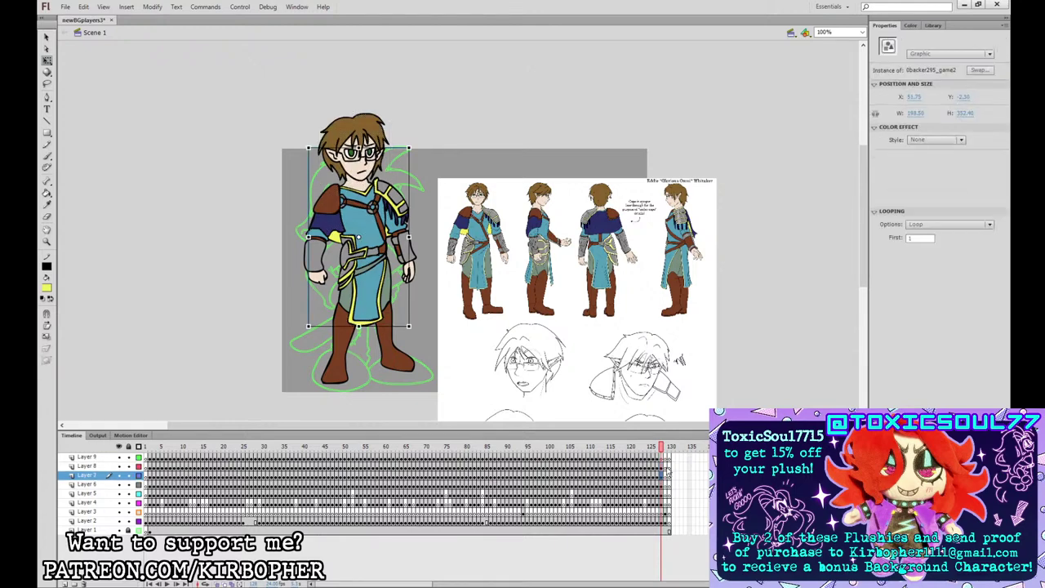
left_click(667, 484)
key("F8")
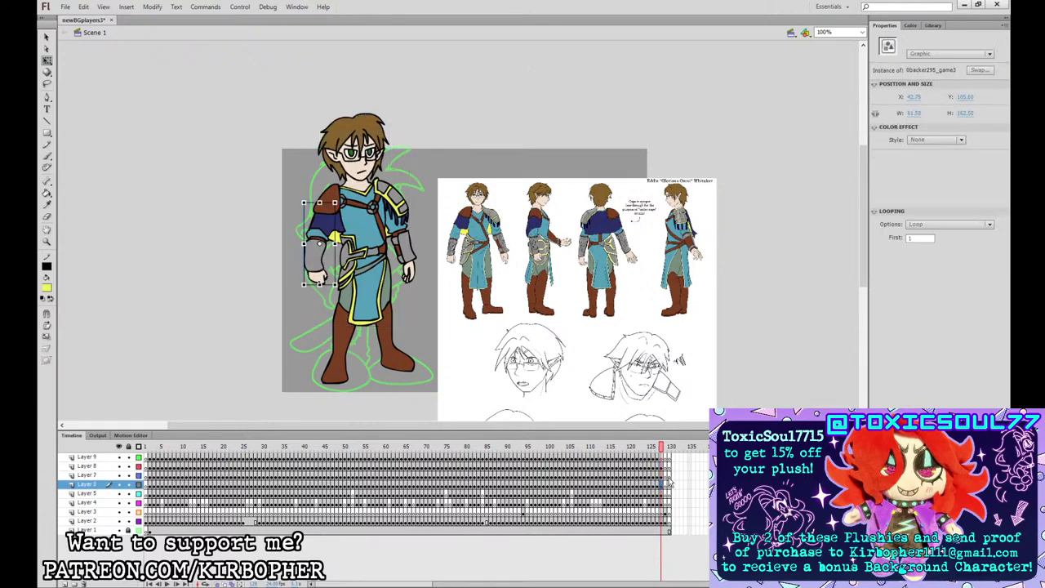
left_click(667, 493)
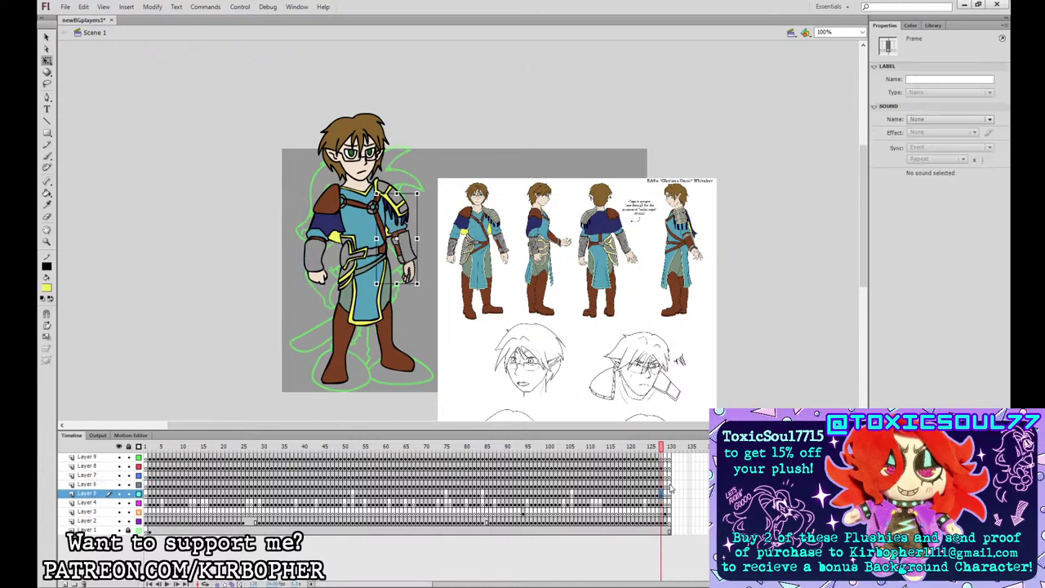
key("F8")
left_click(666, 502)
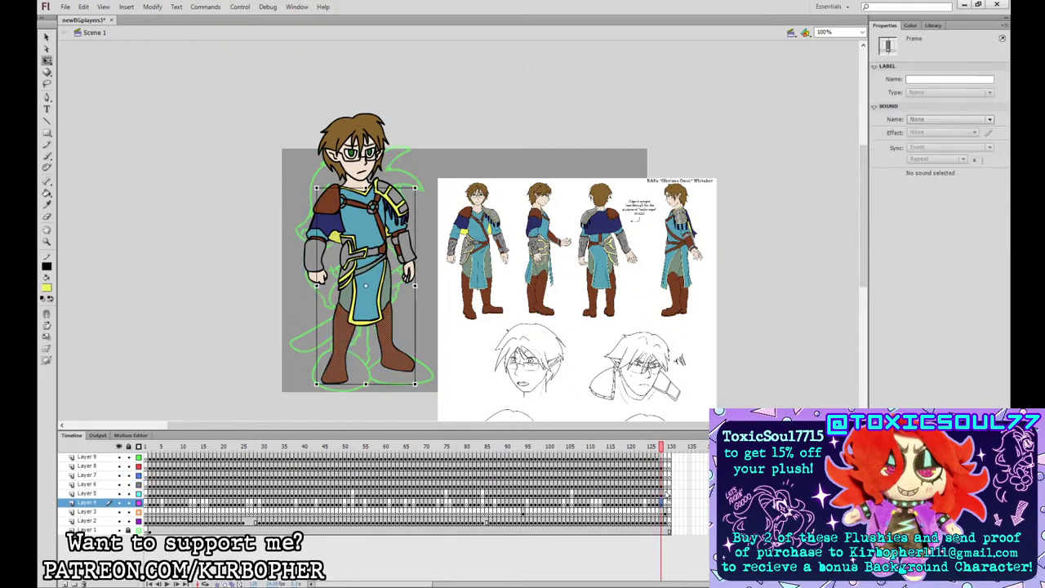
left_click(368, 292)
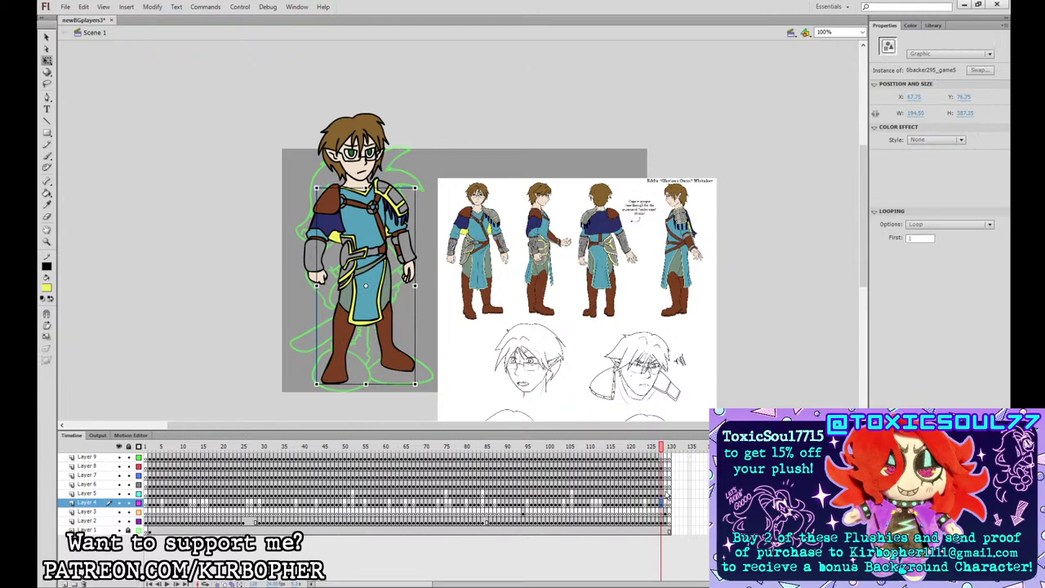
- Reposition the transformation points of the arm and head symbols, placing them at the shoulder and the neck
left_click(398, 234)
left_click(330, 231)
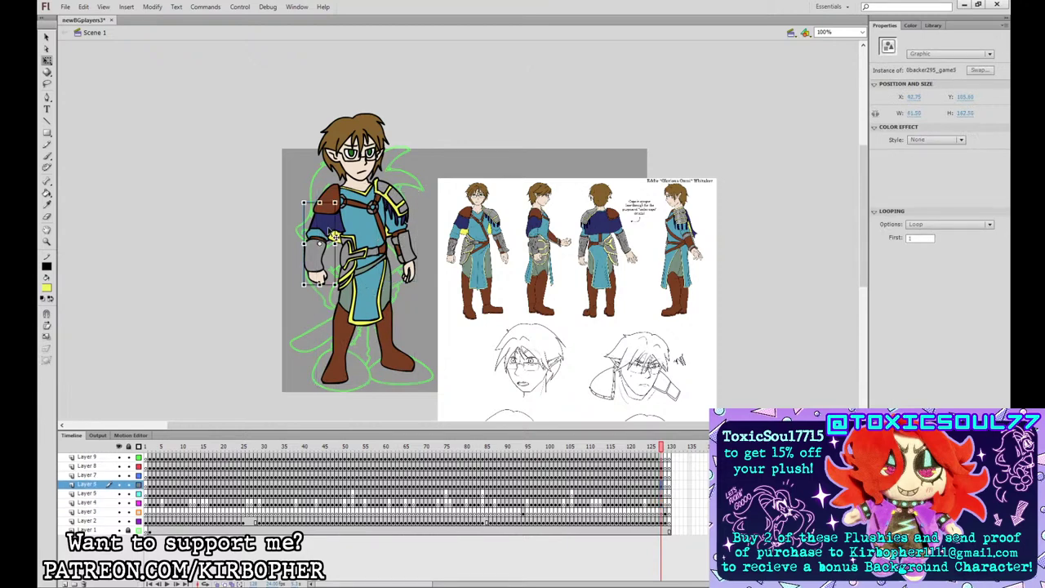
left_click_drag(349, 153, 340, 178)
mouse_move(326, 223)
left_mouse_down()
mouse_move(322, 248)
mouse_move(329, 207)
left_mouse_up()
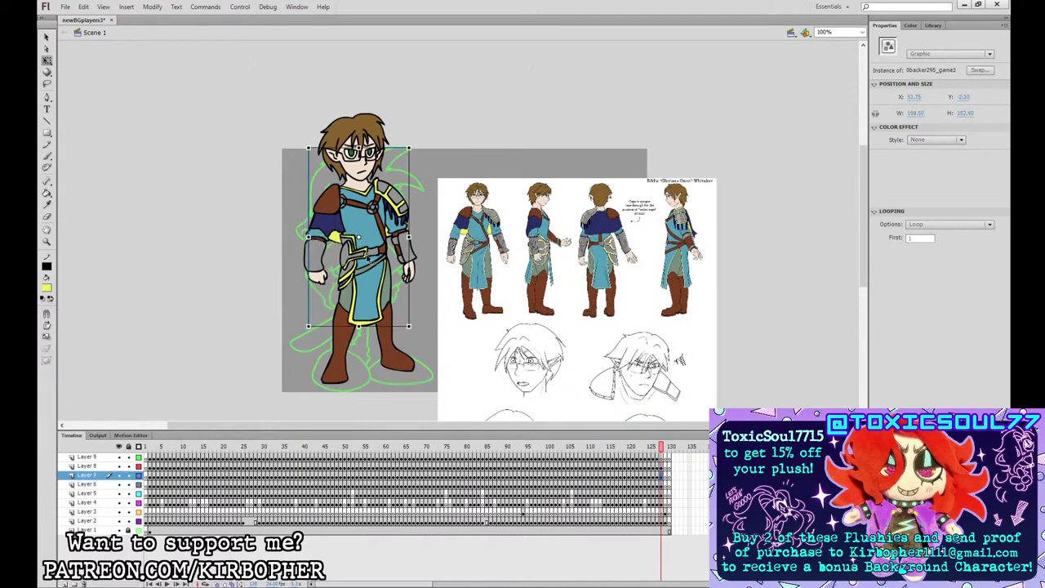
left_click(363, 160)
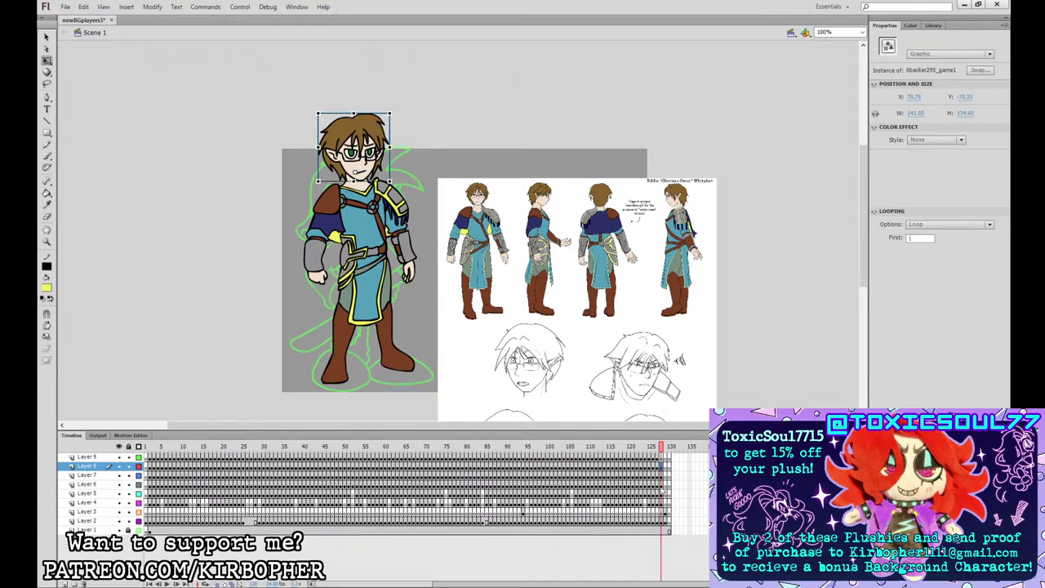
- Move to the next timeline frame, which holds the pink character's sketch and reference sheet
left_click(663, 503)
left_click(668, 448)
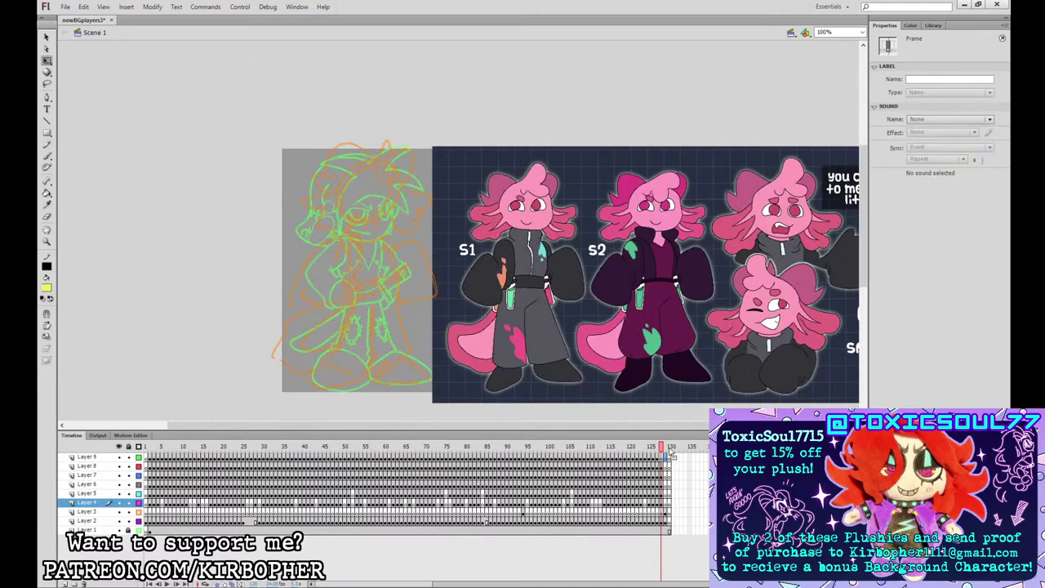
- On the armored character's frame, create a graphic symbol named 0backer295_game_SPRITE and paste the character's part frames into its Layers 1 to 5
left_click(661, 447)
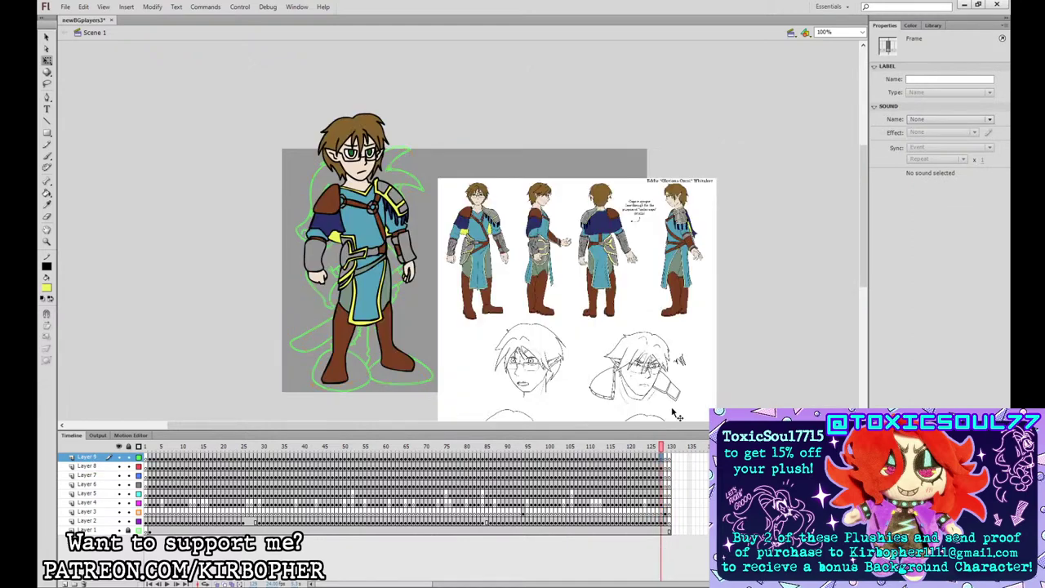
left_click(126, 6)
left_click(137, 18)
key("Return")
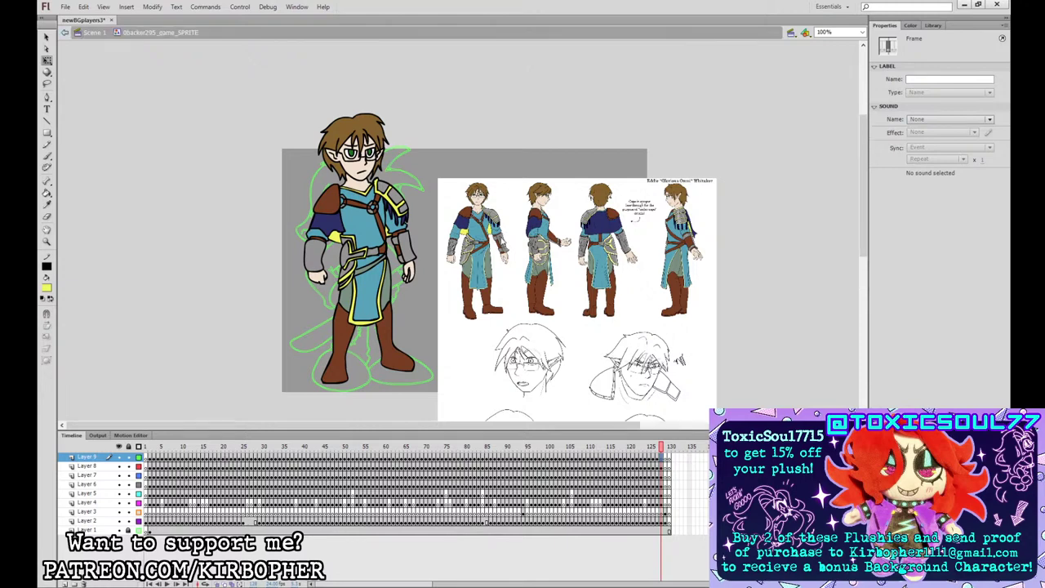
right_click(147, 458)
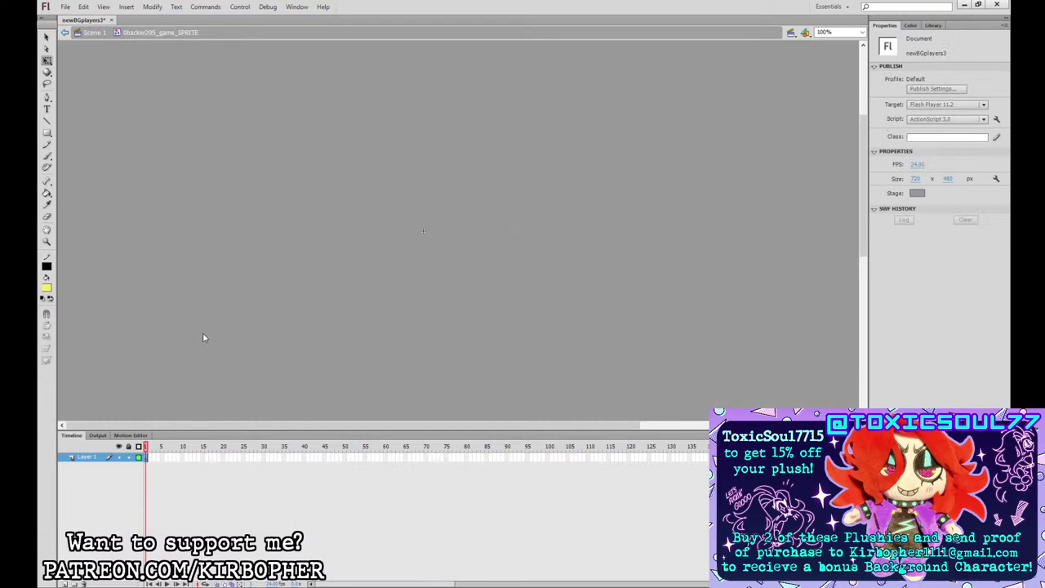
key("ctrl+alt+v")
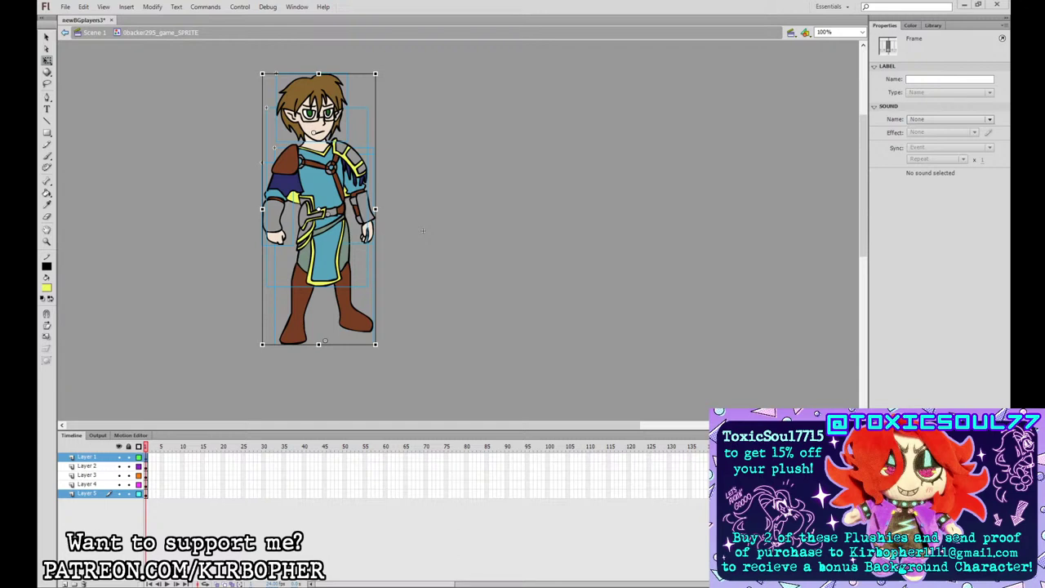
- Add keyframes at frames 23 and 12 on all five layers of the sprite symbol
left_click_drag(227, 458, 227, 497)
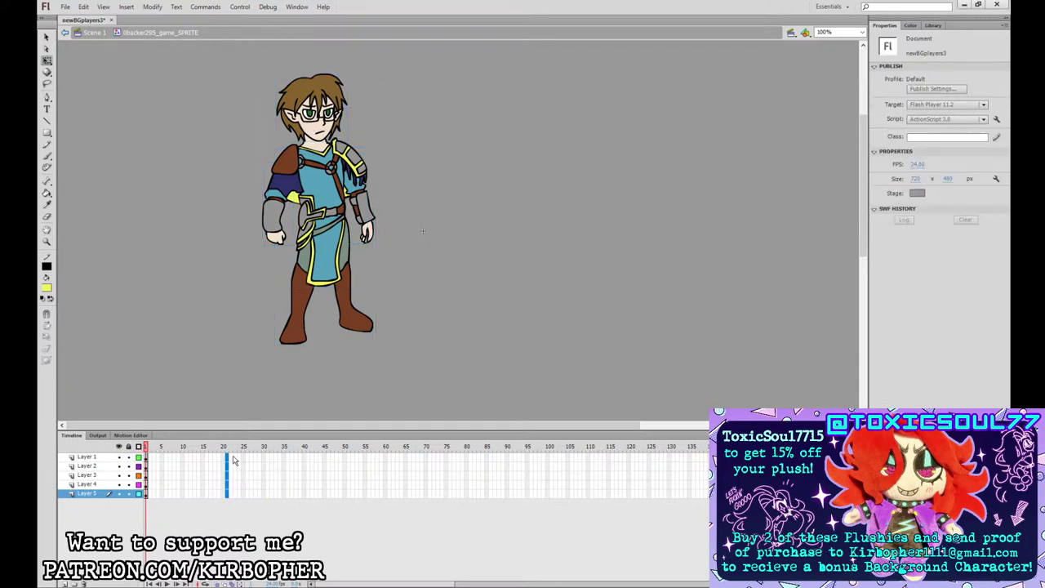
left_click_drag(234, 457, 235, 493)
key("F6")
left_click_drag(191, 457, 191, 497)
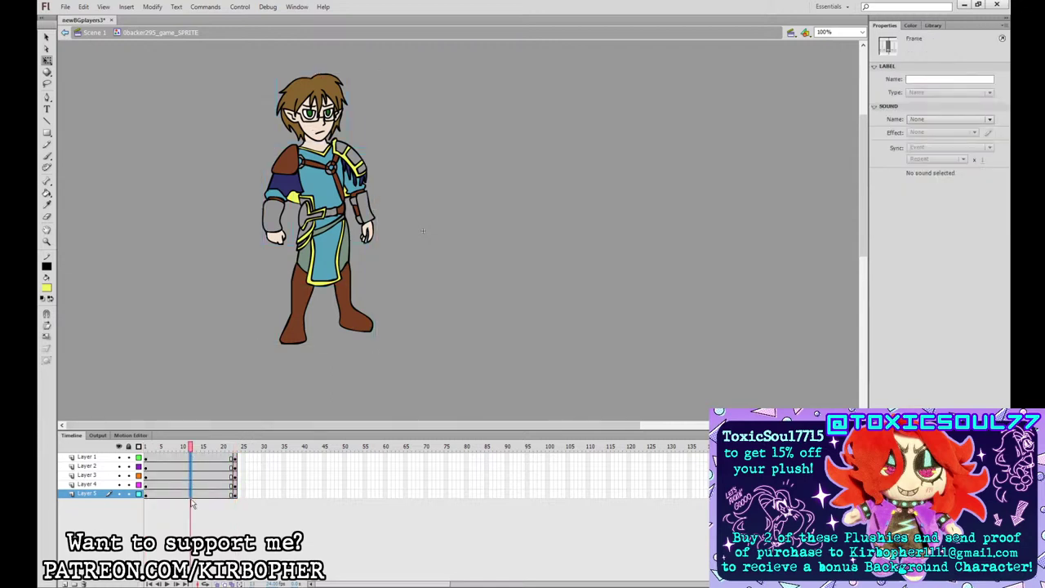
- At frame 12, slightly adjust the torso and rotate both arms and the head of the armored character for the idle pose
left_click(343, 214)
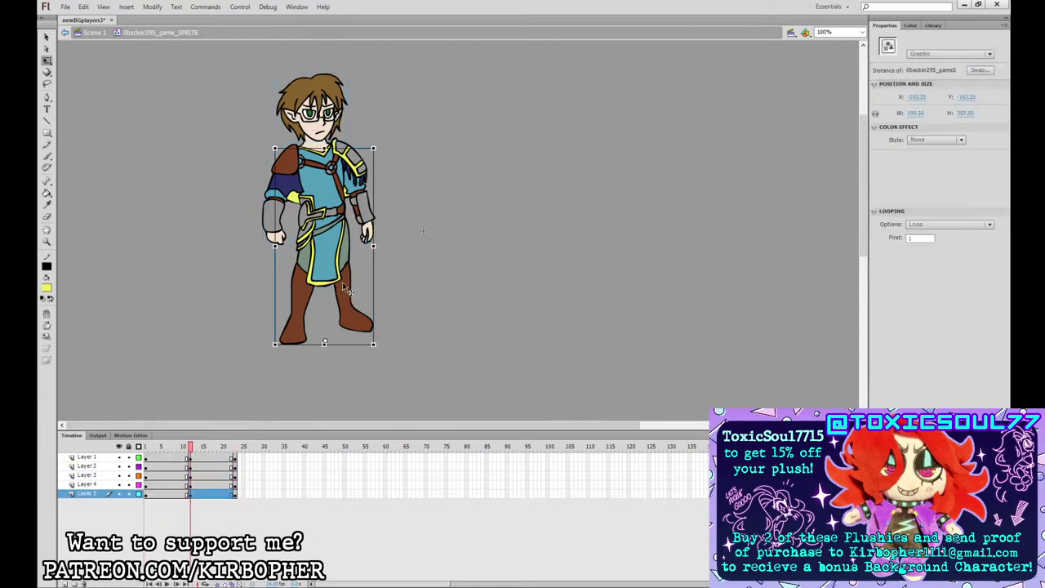
left_click(326, 237)
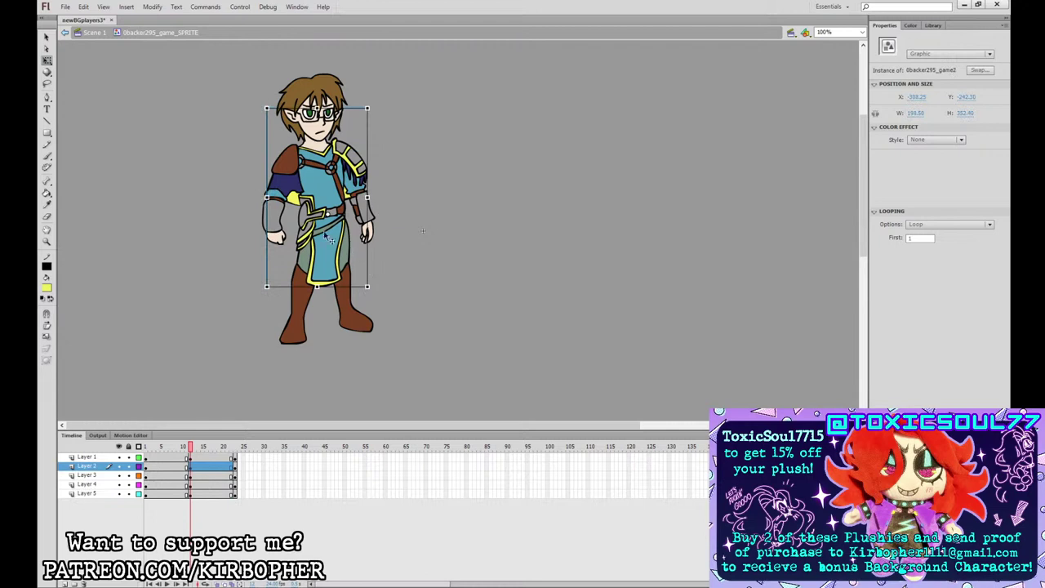
left_click(369, 234)
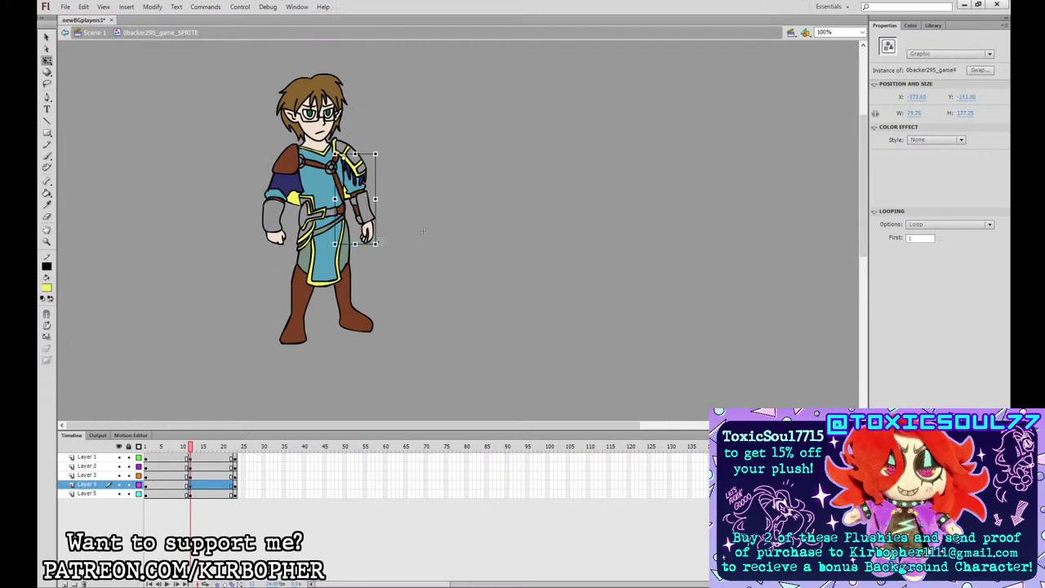
left_click_drag(381, 241, 371, 241)
left_click(285, 237)
left_click(306, 252)
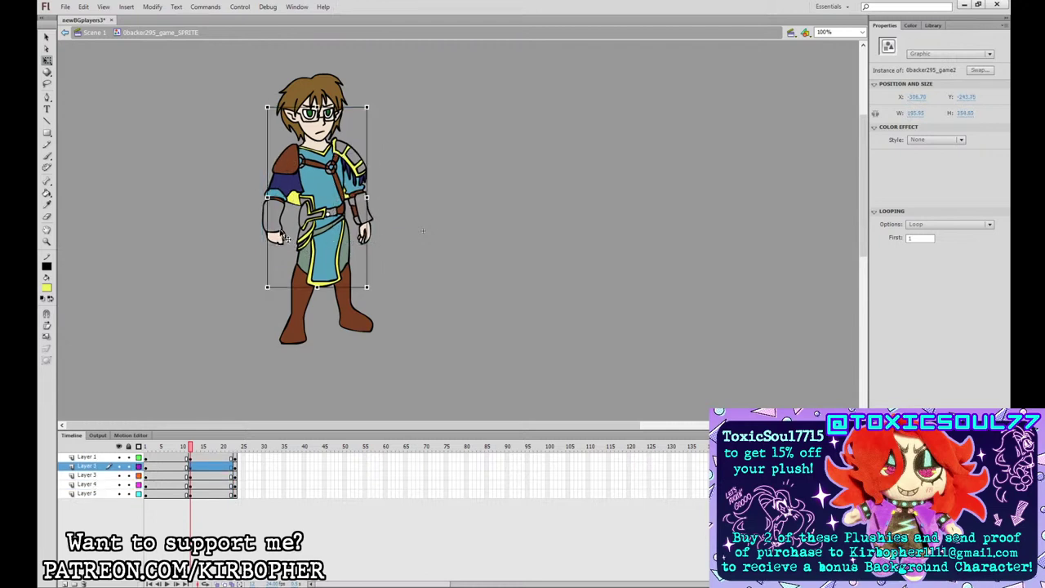
left_click(330, 129)
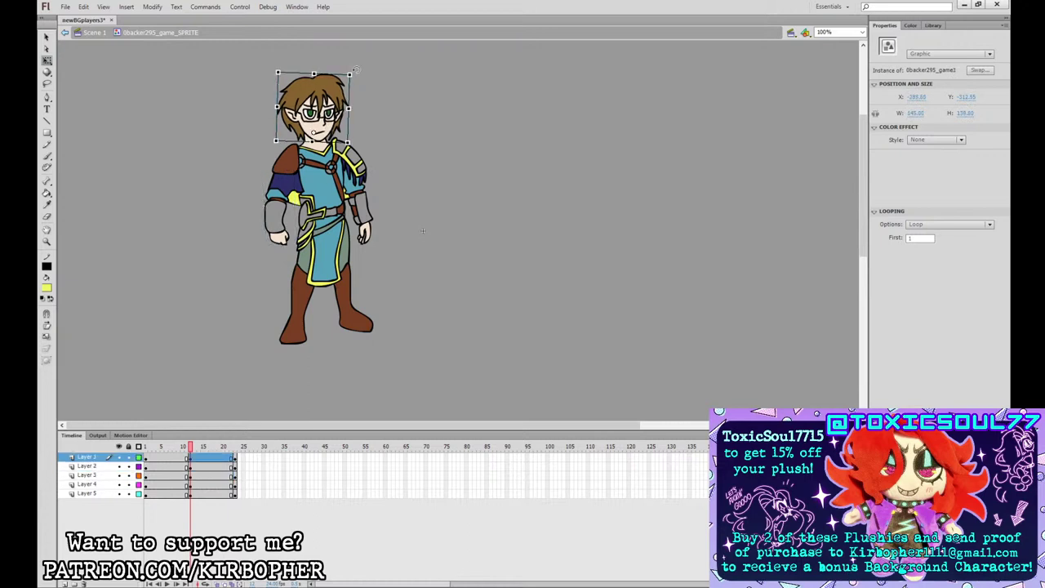
left_click_drag(357, 70, 358, 72)
- Nudge the head, torso and arms down together at frame 12, leaving the legs in place
left_click_drag(257, 76, 399, 346)
left_click(290, 333, "shift")
key("Down")
key("Down")
key("Down")
key("Down")
key("Down")
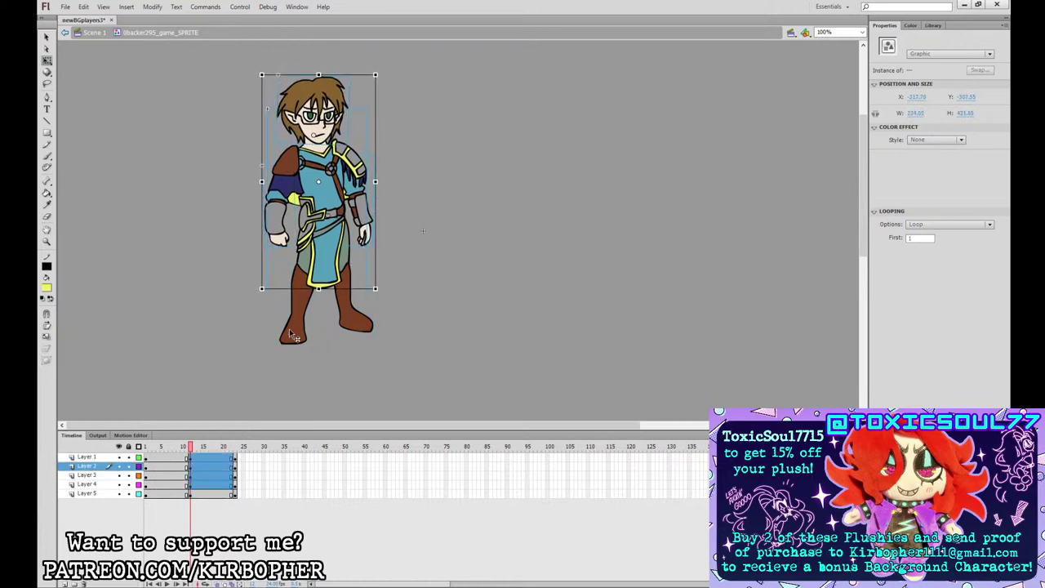
key("Down")
- Create classic tweens between the keyframes on all five layers and set their ease to 100
left_click(180, 446)
left_click(194, 459)
left_click_drag(178, 494, 203, 459)
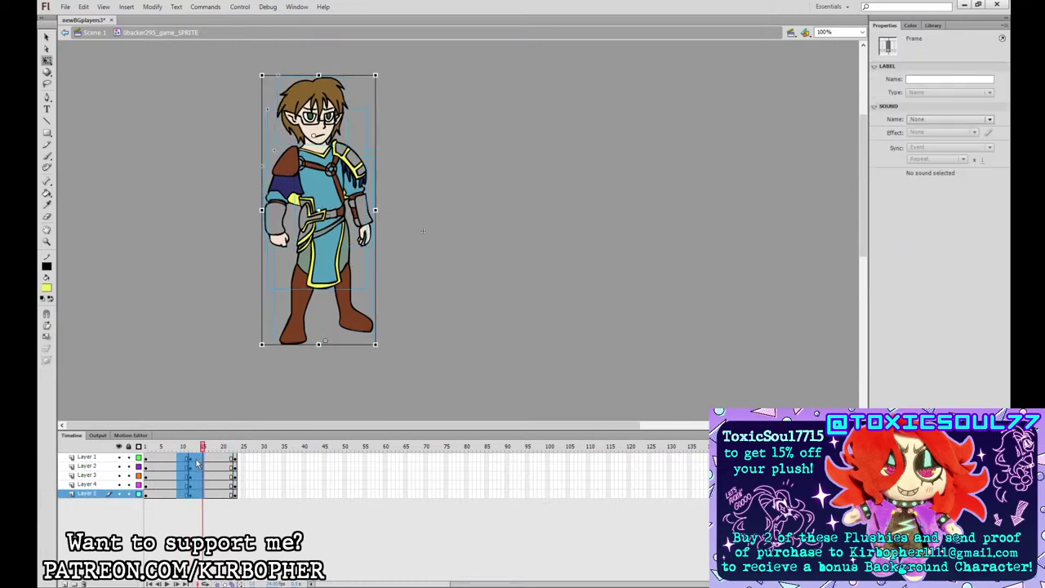
left_click(266, 227)
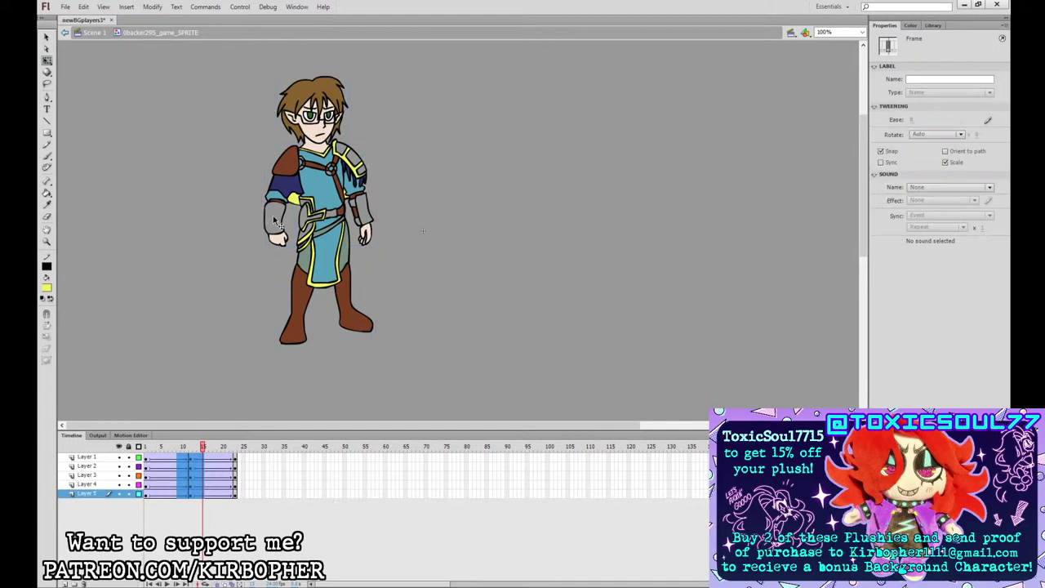
left_click(913, 120)
type("100")
key("Return")
- Set the ease of the second-half tweens on all layers to -100 and play the idle animation
left_click_drag(218, 460, 216, 494)
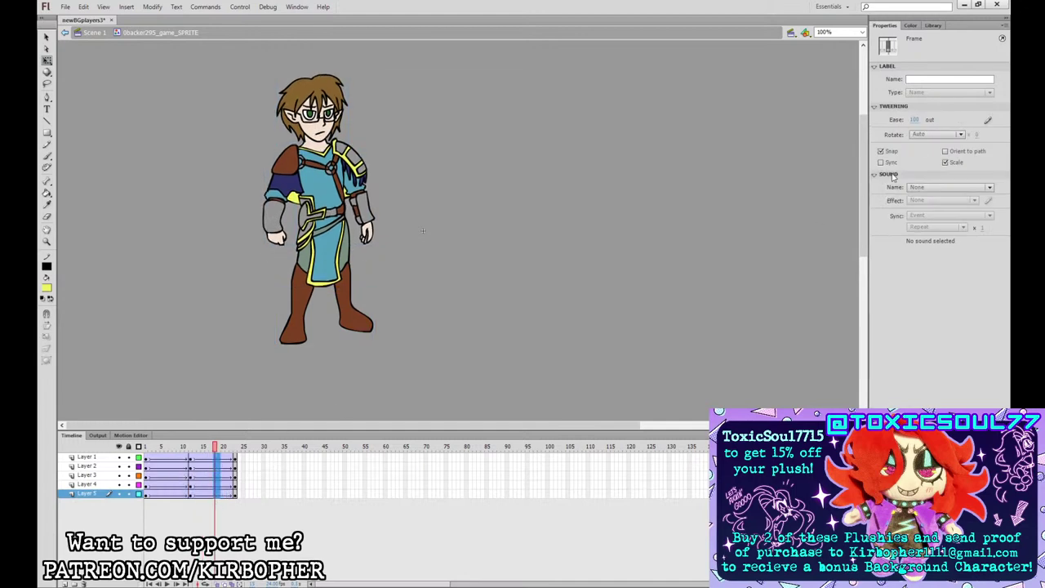
left_click(913, 120)
type("-100")
key("Return")
key("Return")
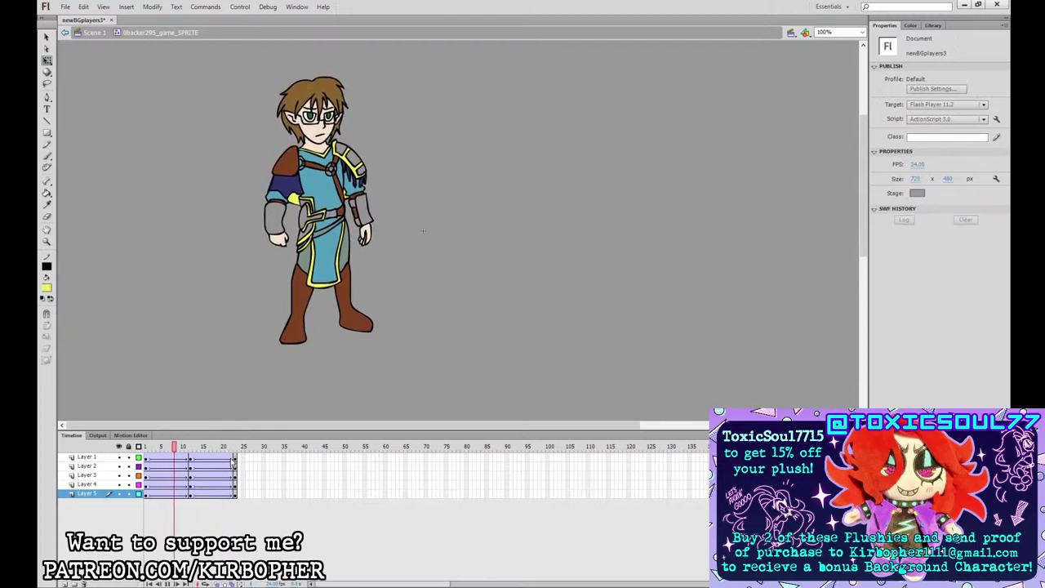
- Convert all tweened frames on the five layers into individual keyframes
left_click_drag(231, 459, 147, 494)
key("F6")
left_click(227, 220)
left_click(160, 529)
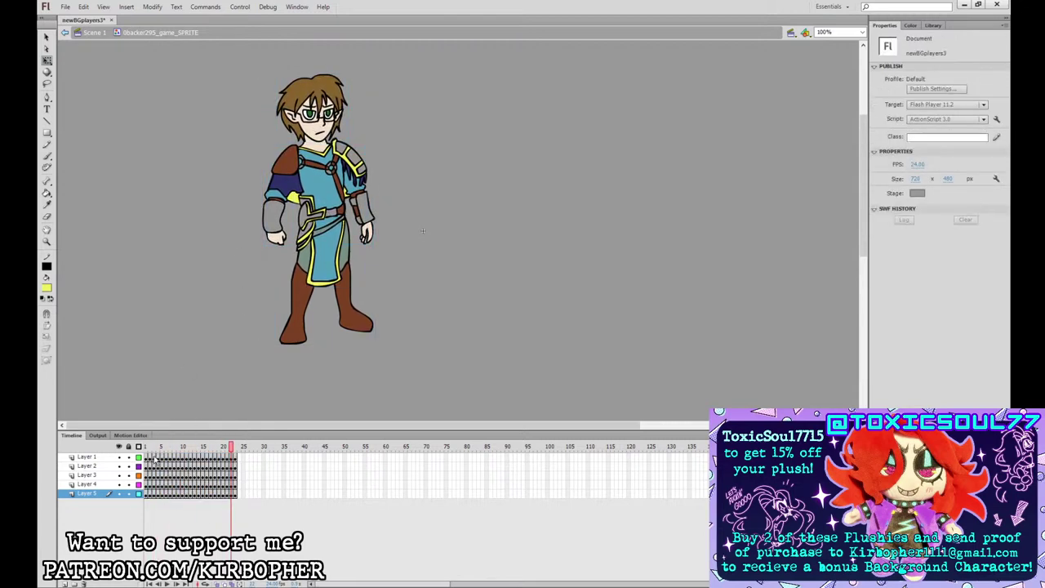
- Clear every second keyframe on all layers so poses hold for two frames, end the animation at frame 22, and play it back
left_click_drag(151, 458, 158, 495)
key("shift+F6")
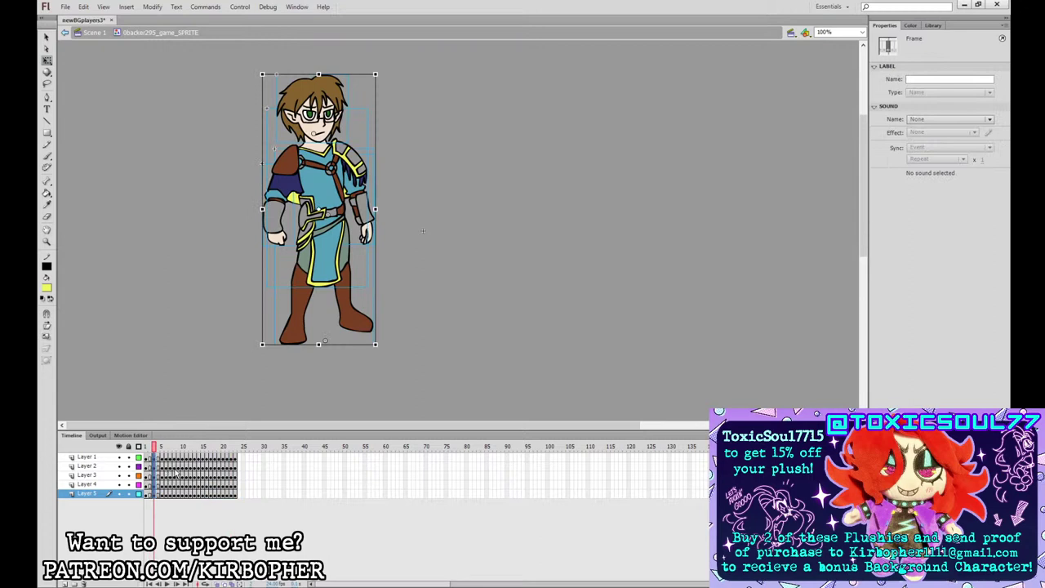
left_click(170, 494)
key("shift+F6")
left_click_drag(188, 493, 231, 493)
key("shift+F6")
key("shift+F6")
key("shift+F6")
key("shift+F6")
key("shift+F5")
key("F5")
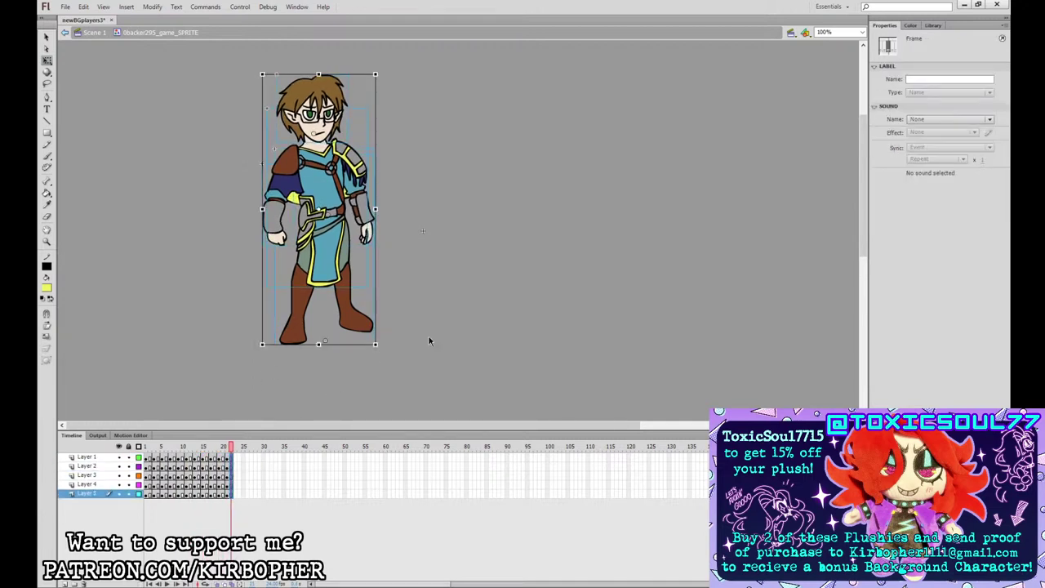
key("Return")
key("Return")
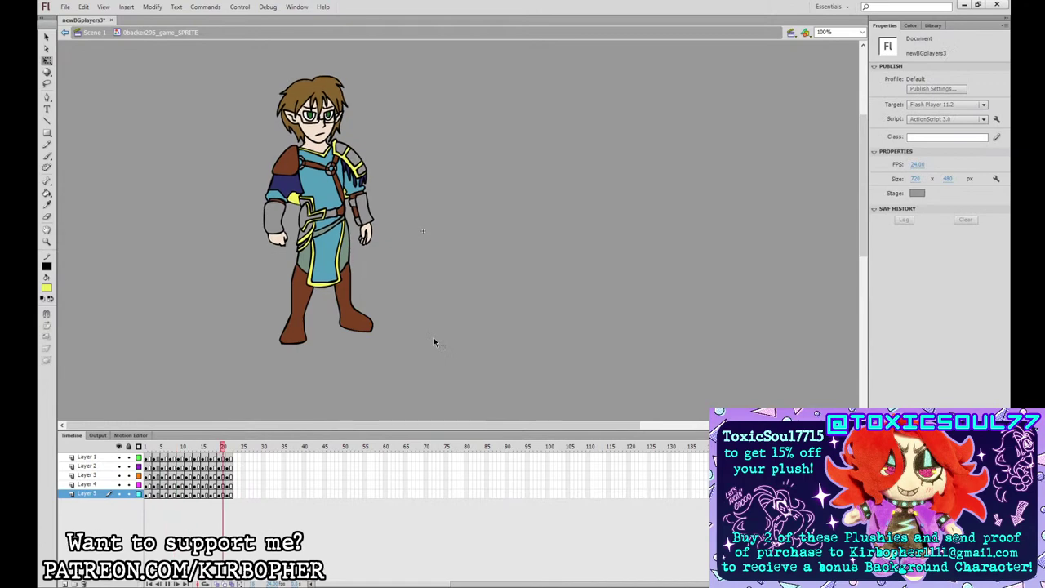
- Return to Scene 1's pink character frame and set up the Brush tool with a black fill on Layer 8 at 200% zoom
left_click(109, 32)
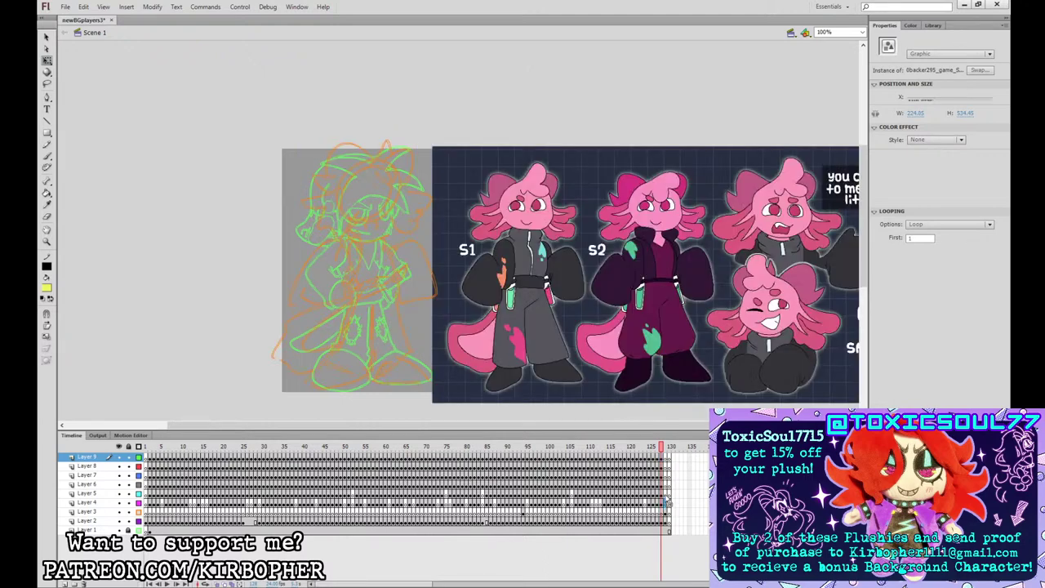
left_click(667, 501)
left_click(47, 156)
left_click(49, 288)
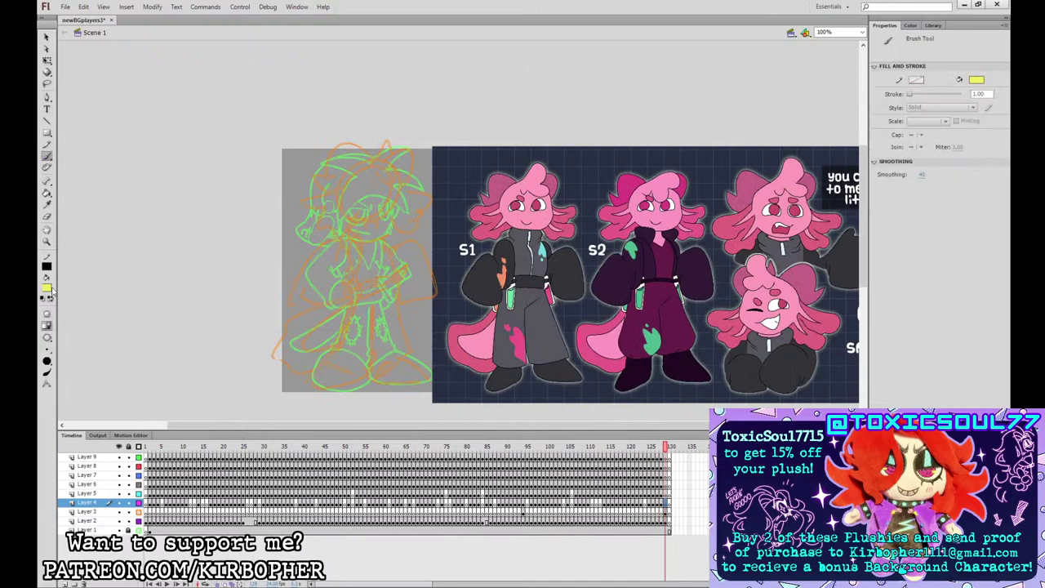
left_click(61, 314)
left_click(668, 458)
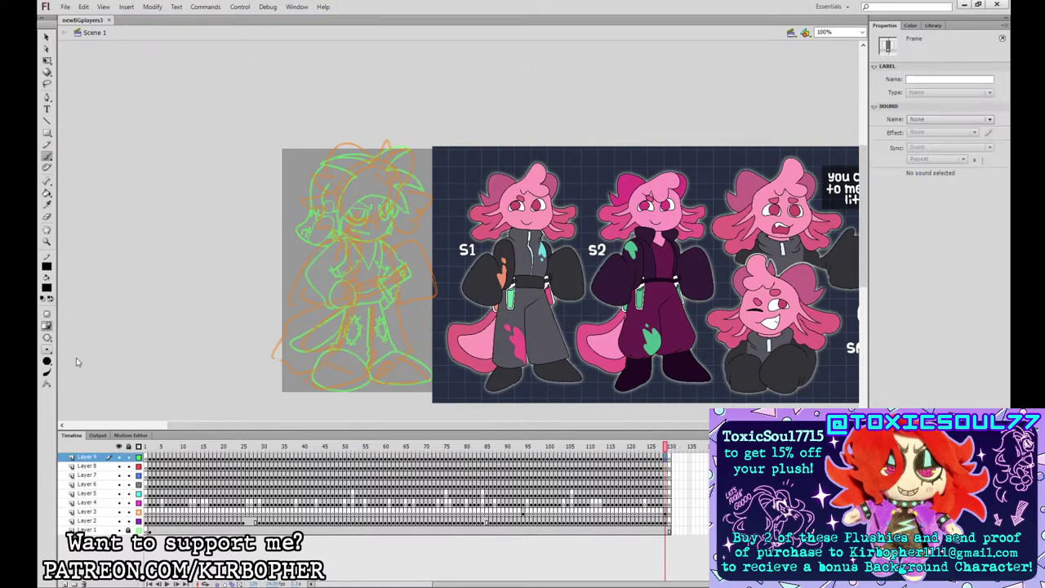
left_click(667, 467)
key("ctrl+equal")
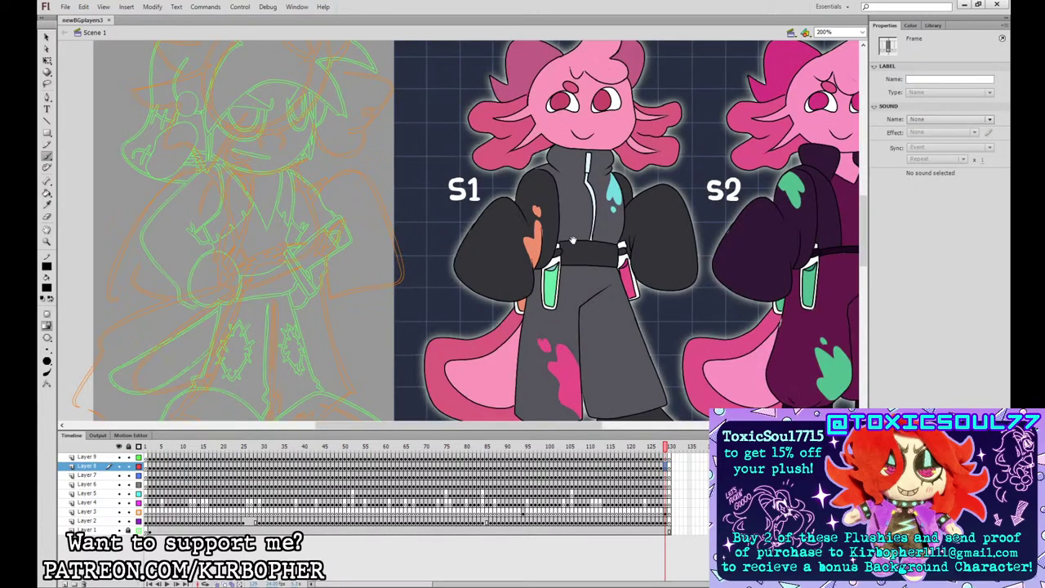
left_click_drag(574, 242, 658, 403)
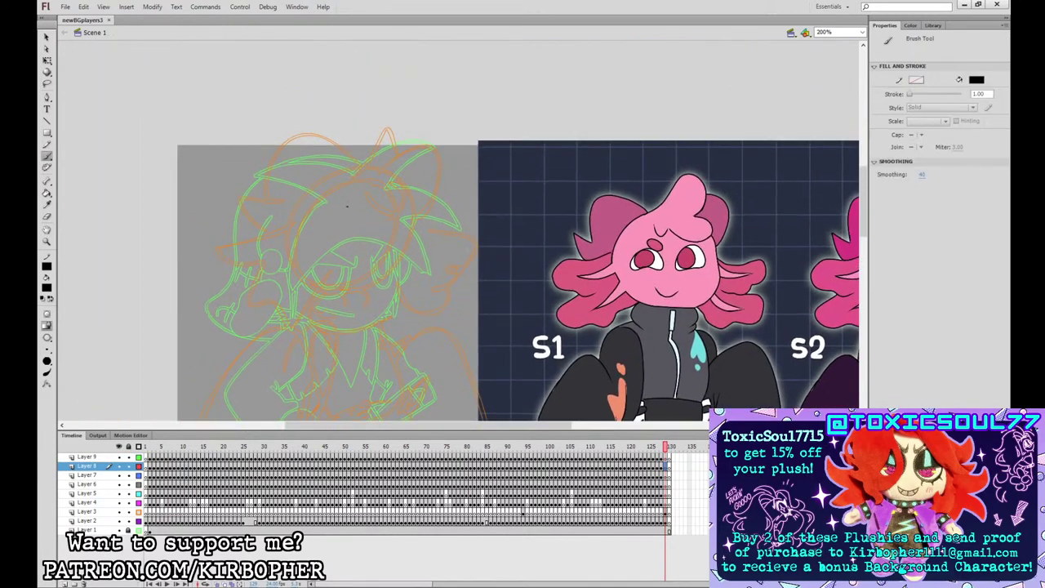
- Draw the pink character's head outline and curled forelock in black over the orange sketch
mouse_move(343, 204)
left_mouse_down()
mouse_move(395, 226)
mouse_move(422, 213)
mouse_move(413, 193)
mouse_move(390, 186)
mouse_move(402, 138)
mouse_move(367, 137)
mouse_move(353, 169)
mouse_move(318, 184)
mouse_move(292, 219)
mouse_move(408, 210)
mouse_move(397, 147)
mouse_move(362, 139)
mouse_move(348, 172)
mouse_move(320, 181)
mouse_move(289, 214)
mouse_move(284, 247)
left_mouse_up()
key("ctrl+z")
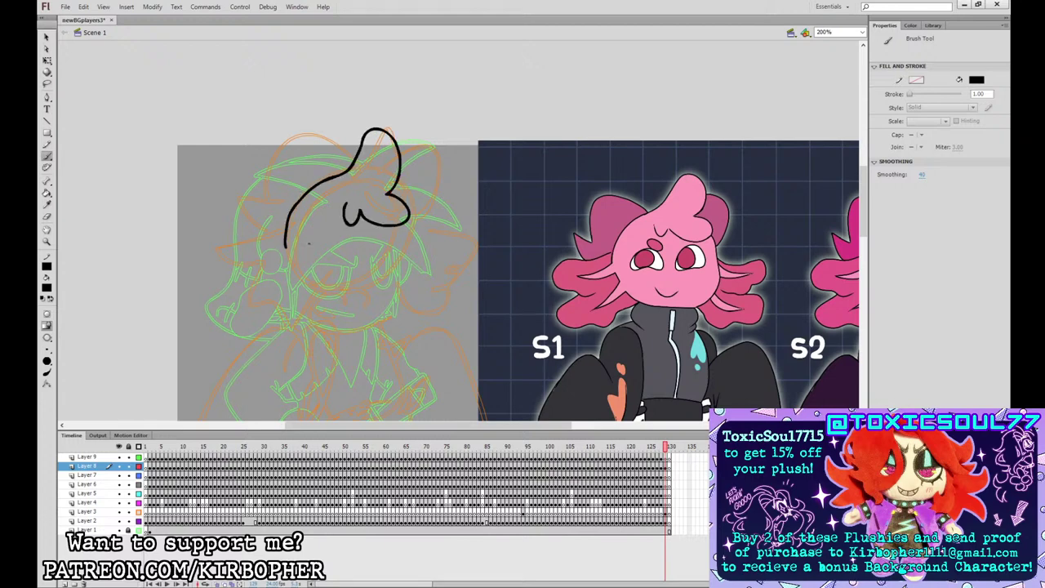
key("ctrl+z")
mouse_move(343, 203)
left_mouse_down()
mouse_move(401, 219)
mouse_move(402, 197)
mouse_move(354, 224)
mouse_move(399, 230)
mouse_move(414, 212)
mouse_move(387, 195)
mouse_move(391, 137)
mouse_move(293, 211)
mouse_move(288, 249)
mouse_move(325, 290)
left_mouse_up()
key("ctrl+z")
mouse_move(371, 292)
left_mouse_down()
mouse_move(395, 282)
mouse_move(403, 233)
left_mouse_up()
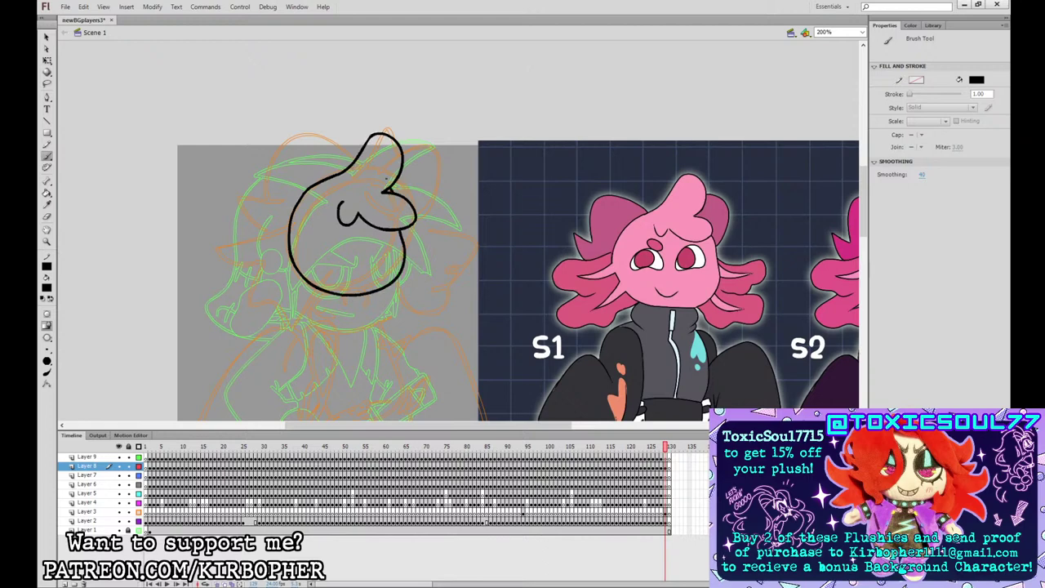
- Draw the pointed inner frill spikes on both sides of the pink character's head
mouse_move(289, 238)
left_mouse_down()
mouse_move(242, 269)
mouse_move(280, 262)
mouse_move(282, 277)
mouse_move(247, 297)
mouse_move(304, 281)
left_mouse_up()
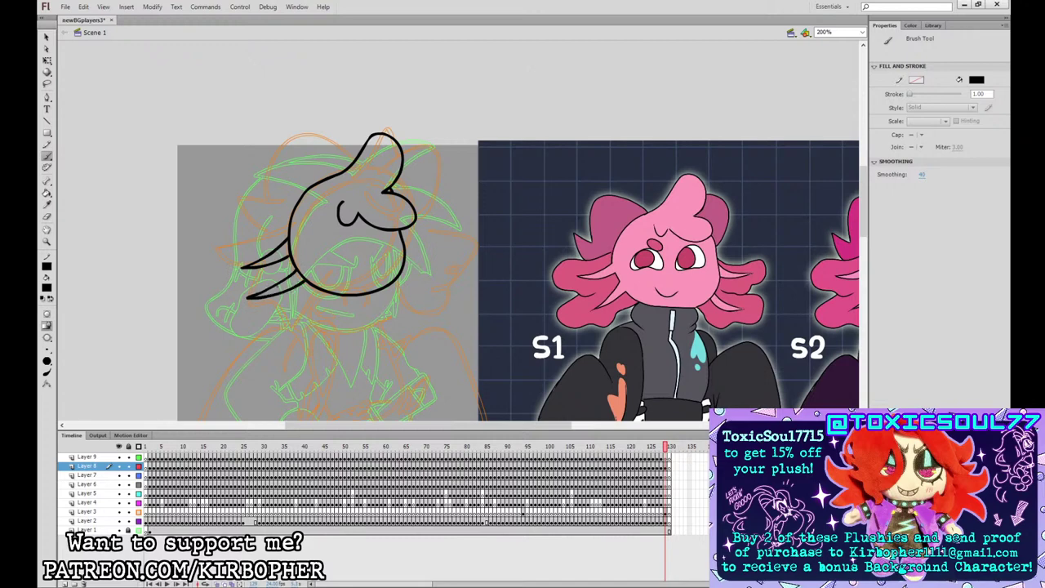
mouse_move(396, 283)
left_mouse_down()
mouse_move(438, 297)
mouse_move(403, 272)
mouse_move(437, 260)
left_mouse_up()
mouse_move(438, 261)
left_mouse_down()
mouse_move(406, 269)
mouse_move(404, 241)
left_mouse_up()
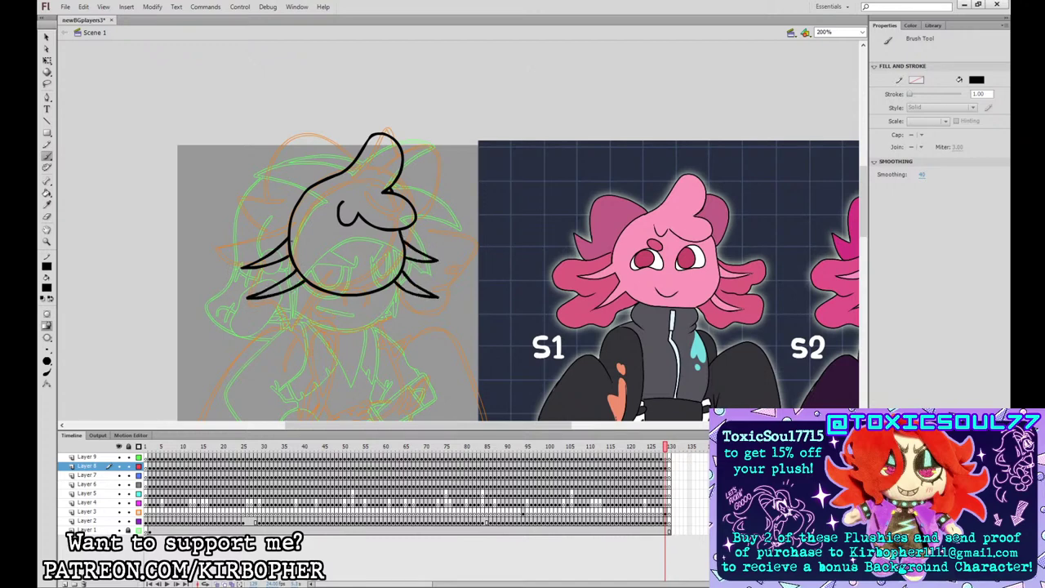
- Draw the rounded outer outlines of the two frills on the viewer's left side of the head
mouse_move(288, 227)
left_mouse_down()
mouse_move(249, 240)
mouse_move(247, 282)
mouse_move(270, 277)
mouse_move(232, 244)
mouse_move(237, 284)
mouse_move(269, 279)
left_mouse_up()
key("ctrl+z")
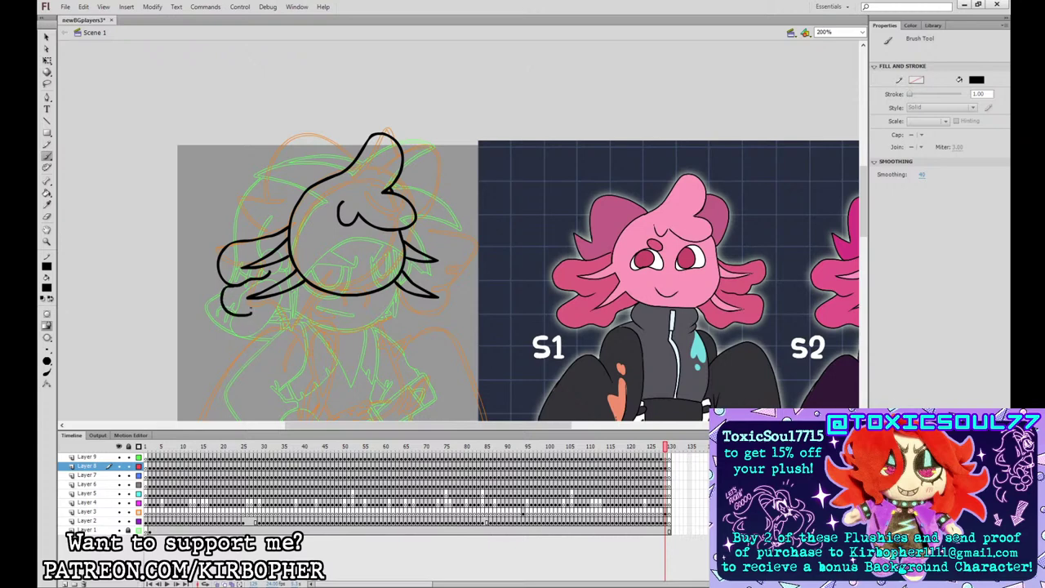
mouse_move(251, 281)
left_mouse_down()
mouse_move(225, 306)
mouse_move(249, 312)
mouse_move(260, 302)
mouse_move(229, 288)
mouse_move(233, 316)
mouse_move(227, 296)
mouse_move(245, 316)
mouse_move(259, 310)
mouse_move(235, 288)
mouse_move(235, 319)
mouse_move(272, 314)
left_mouse_up()
key("ctrl+z")
key("ctrl+z")
key("ctrl+z")
key("ctrl+z")
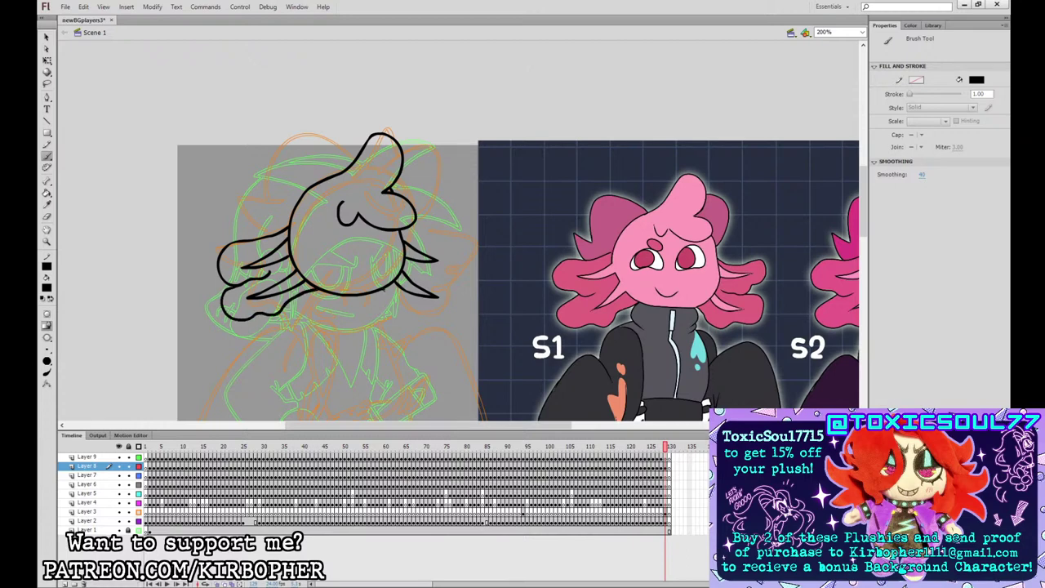
- Draw the rounded outer outlines of the two frills on the viewer's right side of the head and clean up the lines
mouse_move(384, 291)
left_mouse_down()
mouse_move(444, 322)
mouse_move(460, 294)
mouse_move(413, 273)
left_mouse_up()
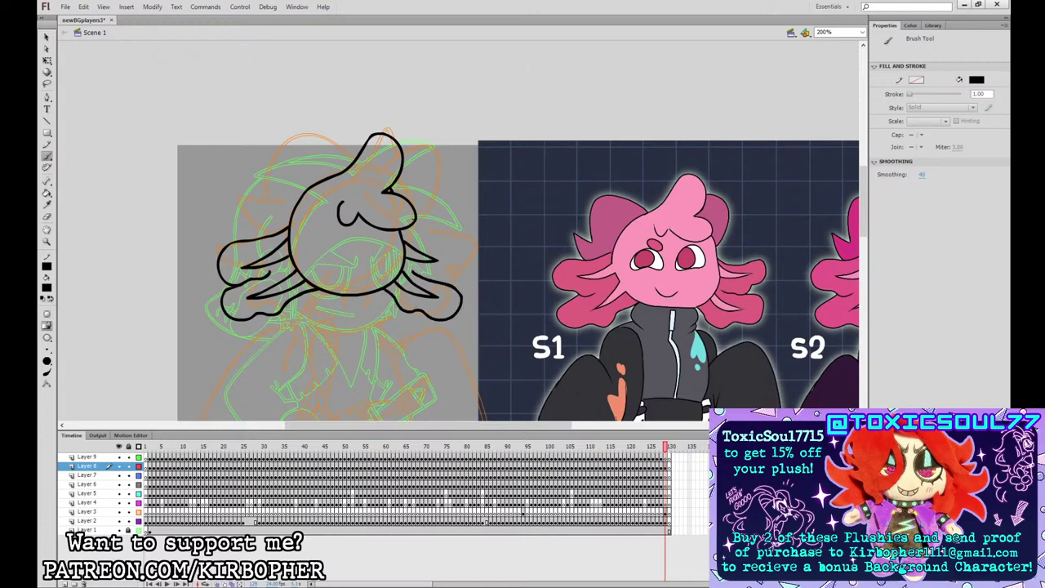
mouse_move(407, 228)
left_mouse_down()
mouse_move(450, 235)
mouse_move(464, 262)
mouse_move(445, 279)
mouse_move(417, 276)
mouse_move(430, 279)
left_mouse_up()
left_click(46, 216)
left_click(48, 156)
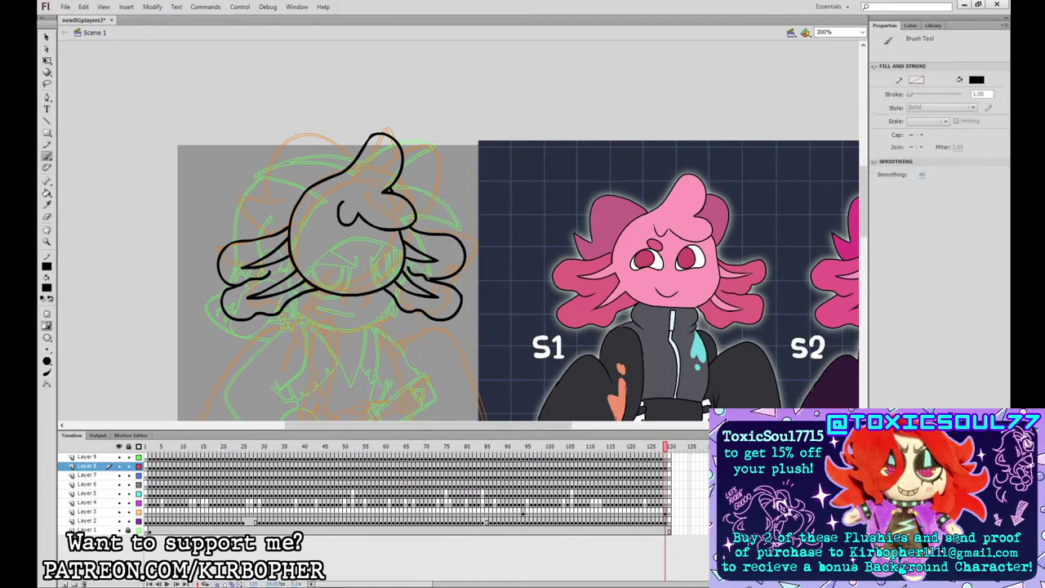
- Draw the pink character's eyes, irises, eyebrow and smile, redoing strokes until they match the reference face
mouse_move(345, 265)
left_mouse_down()
mouse_move(377, 265)
mouse_move(363, 273)
mouse_move(349, 240)
mouse_move(315, 258)
mouse_move(331, 224)
mouse_move(307, 254)
mouse_move(330, 235)
mouse_move(326, 225)
mouse_move(374, 227)
mouse_move(385, 249)
mouse_move(395, 246)
mouse_move(366, 250)
mouse_move(397, 248)
mouse_move(394, 230)
mouse_move(382, 243)
mouse_move(382, 229)
mouse_move(321, 213)
mouse_move(338, 211)
left_mouse_up()
key("ctrl+z")
key("ctrl+z")
key("ctrl+z")
key("ctrl+z")
key("ctrl+z")
key("ctrl+z")
key("ctrl+z")
key("ctrl+z")
key("ctrl+z")
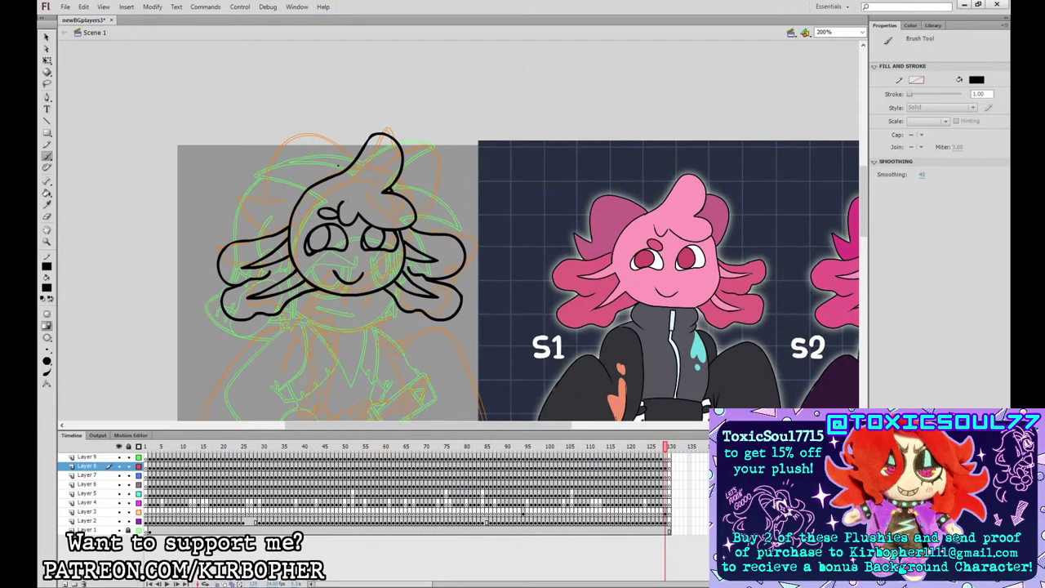
- Draw the rounded back hair lobes on both sides of the pink character's head, redoing the viewer's-right lobe until it fits
mouse_move(340, 163)
left_mouse_down()
mouse_move(266, 189)
mouse_move(248, 209)
mouse_move(263, 235)
left_mouse_up()
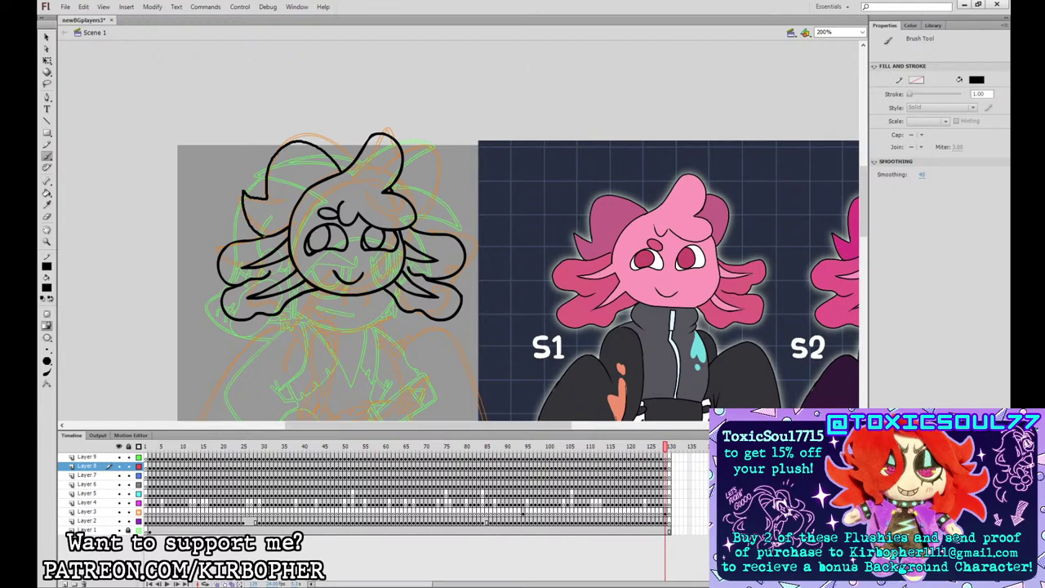
mouse_move(416, 215)
left_mouse_down()
mouse_move(425, 199)
mouse_move(403, 152)
left_mouse_up()
key("ctrl+z")
mouse_move(417, 213)
left_mouse_down()
mouse_move(427, 169)
mouse_move(403, 151)
left_mouse_up()
key("ctrl+z")
mouse_move(418, 212)
left_mouse_down()
mouse_move(423, 171)
mouse_move(407, 147)
left_mouse_up()
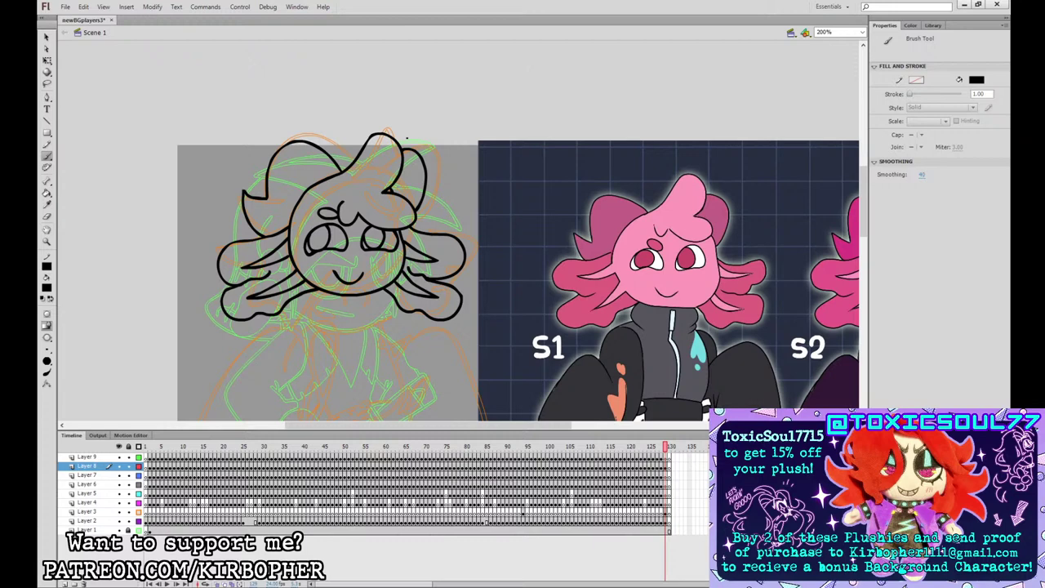
- Fill the back hair lobes, eyebrow and outer frills with the darker pinks sampled from the S1 reference
left_click(49, 205)
left_click(614, 214)
left_click(304, 180)
left_click(415, 160)
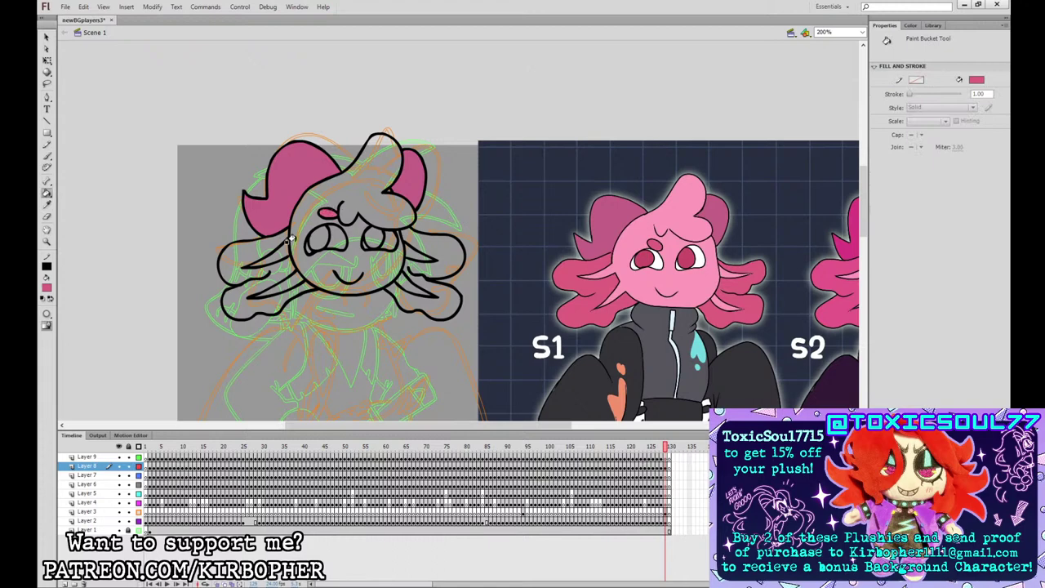
left_click(286, 245)
left_click(441, 241)
- Fill the face, front hair tuft and inner frill spikes with the light pink sampled from the reference face
left_click(46, 205)
left_click(615, 238)
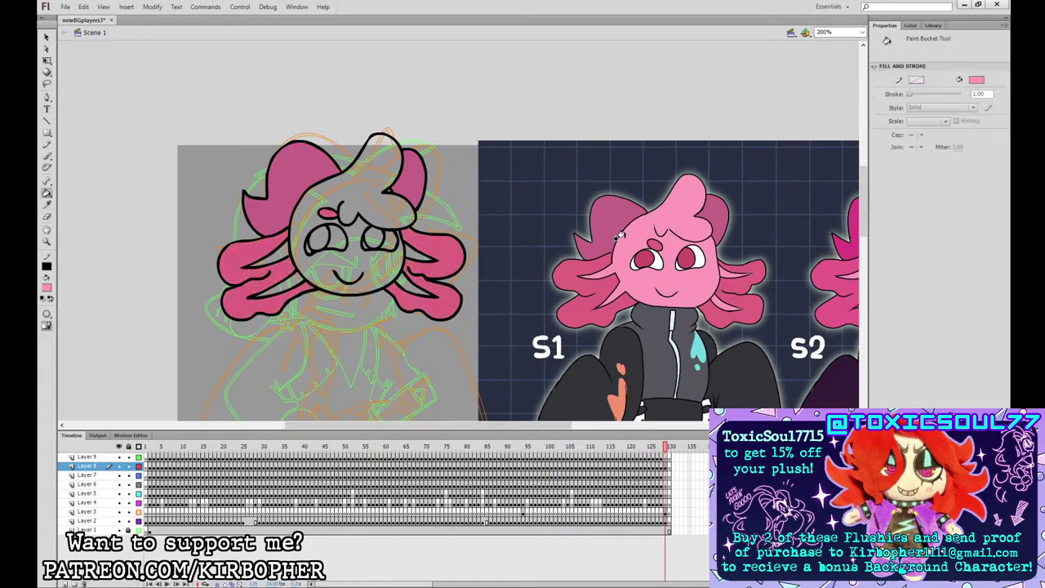
left_click(350, 247)
left_click(278, 252)
left_click(284, 281)
left_click(409, 253)
left_click(399, 280)
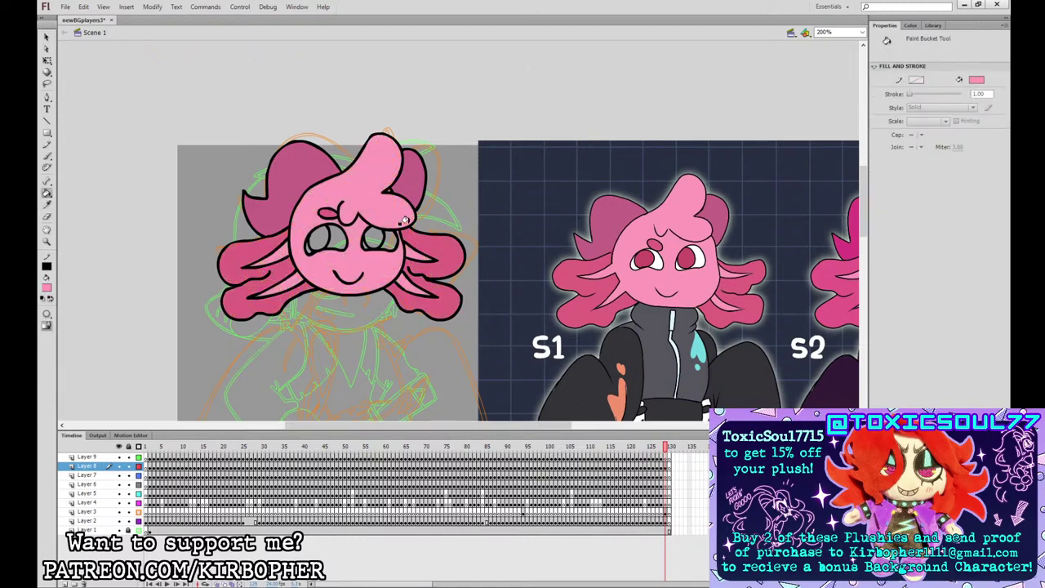
- Fill both irises with the reference's dark pink and the rest of the eyes with white
left_click(46, 37)
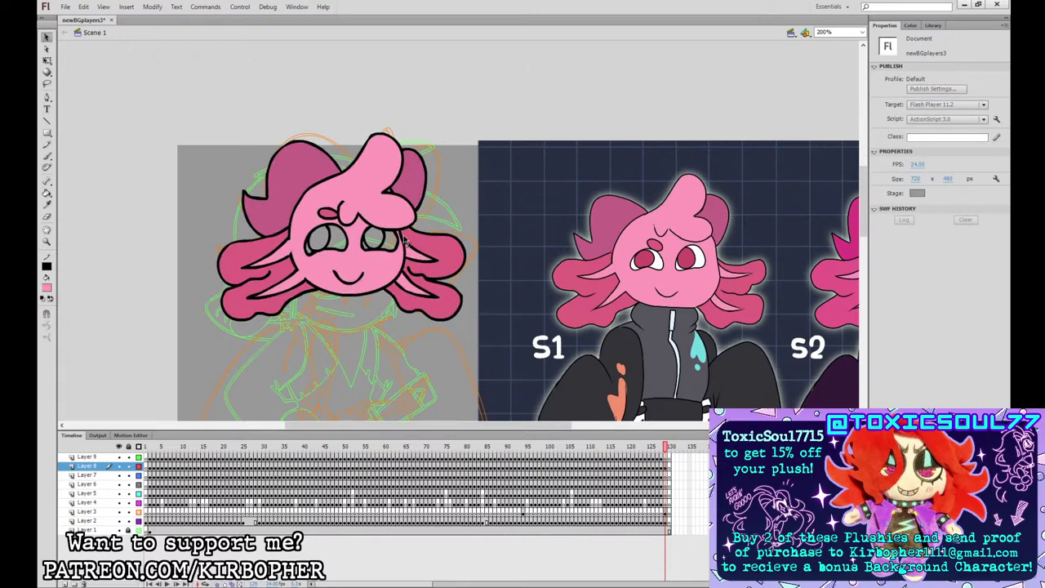
key("k")
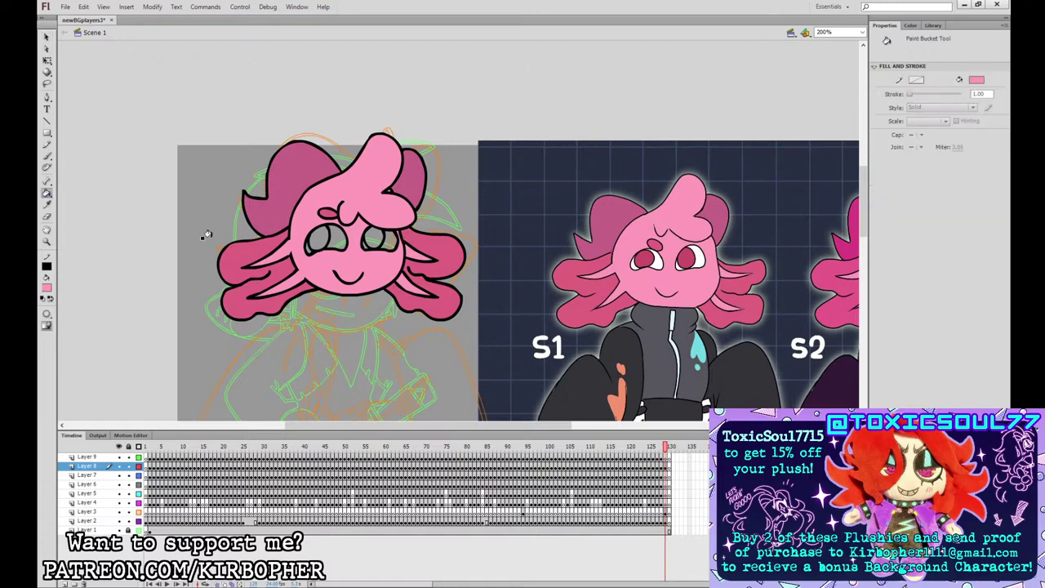
left_click(46, 204)
left_click(645, 257)
left_click(372, 236)
left_click(316, 237)
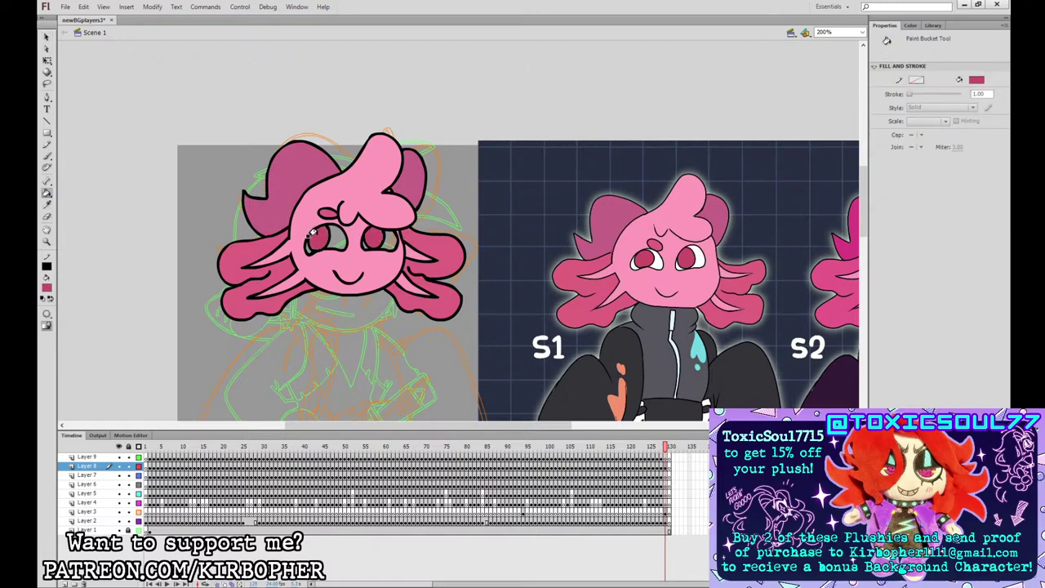
left_click(49, 287)
left_click(59, 341)
left_click(335, 236)
left_click(388, 236)
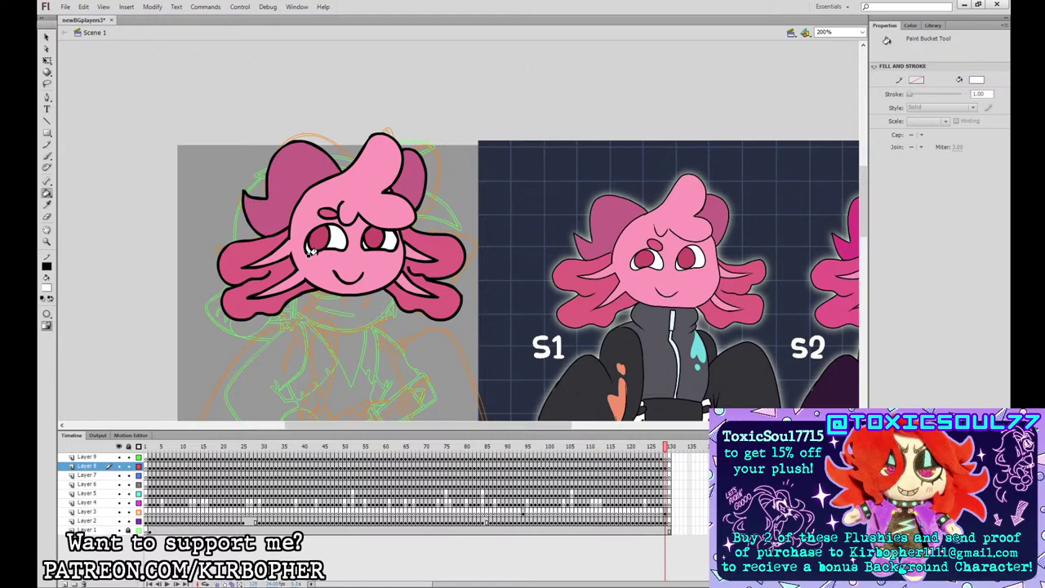
- Change the brush size, set its colour to black and ink the arm and large sleeve on the viewer's left on Layer 7
left_click(47, 156)
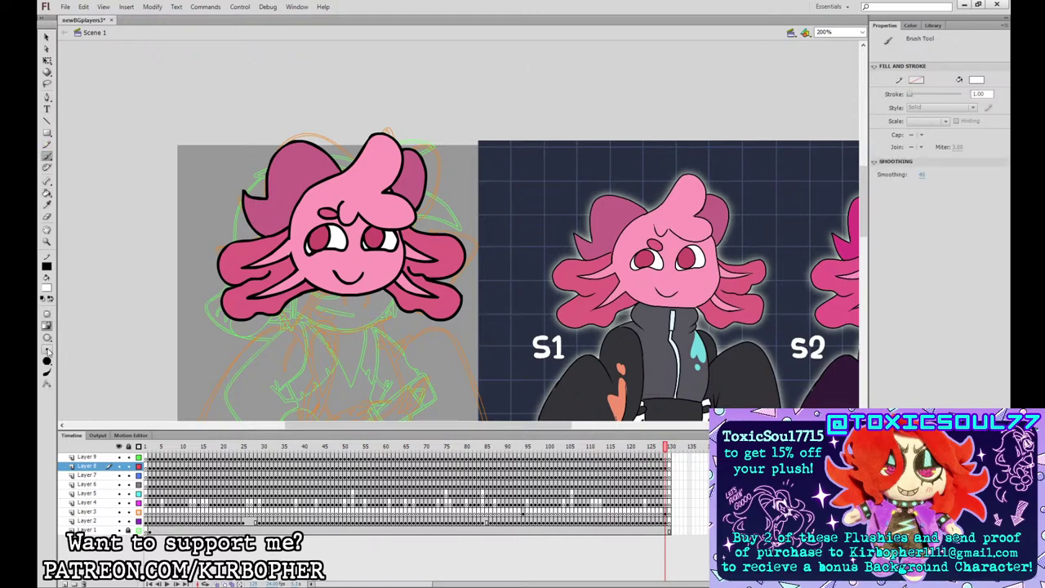
left_click(48, 351)
left_click(71, 353)
left_click(50, 288)
left_click(63, 313)
left_click(667, 476)
key("ctrl+minus")
left_click_drag(725, 300, 701, 229)
mouse_move(349, 211)
left_mouse_down()
mouse_move(327, 219)
mouse_move(316, 268)
mouse_move(353, 250)
mouse_move(350, 235)
mouse_move(363, 250)
mouse_move(372, 222)
mouse_move(348, 215)
left_mouse_up()
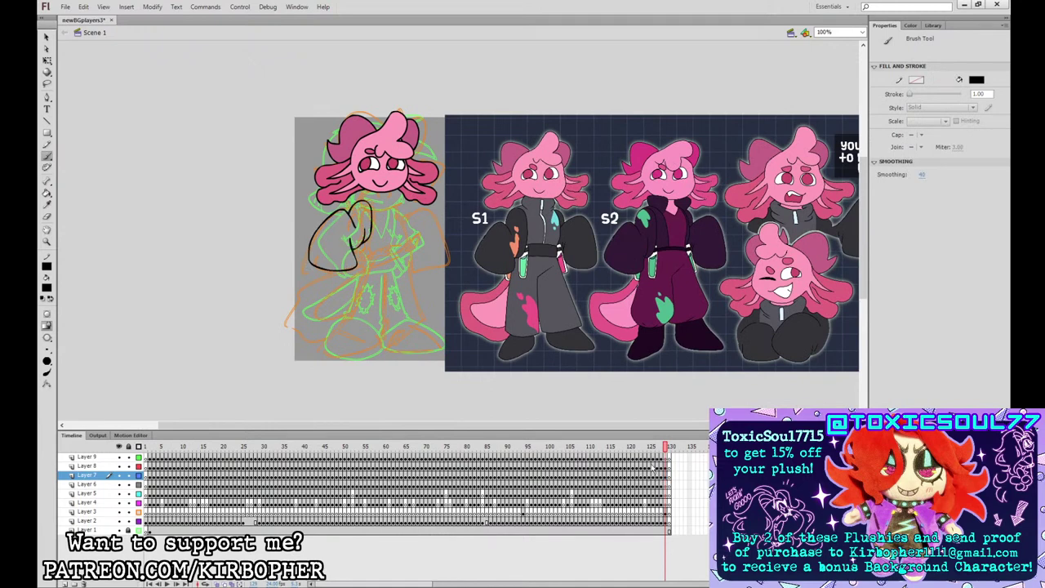
- Ink the jacket's torso, collar and central zipper on Layer 6, redoing strokes that miss the sketch
left_click(668, 466)
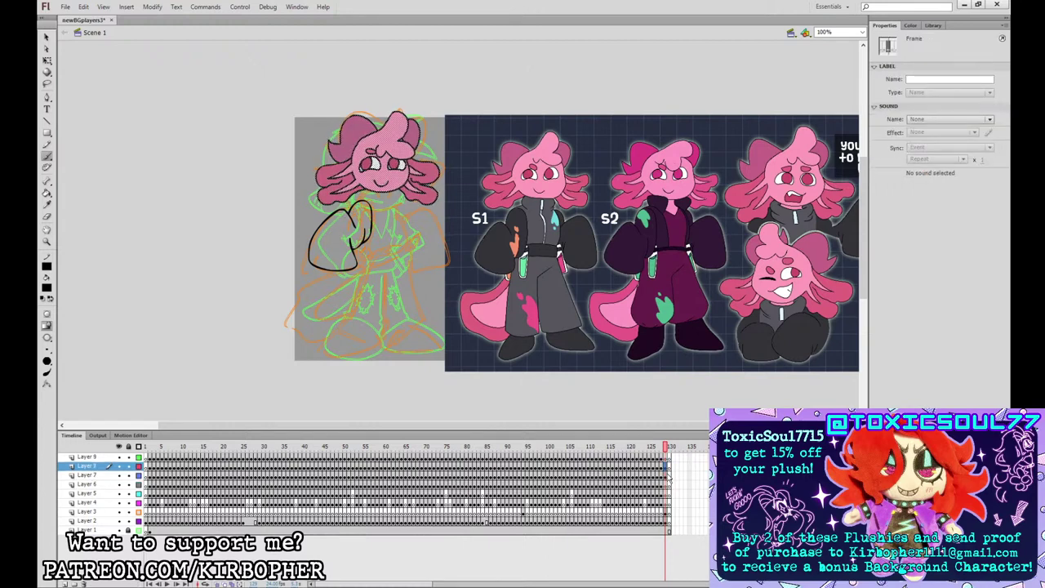
left_click(669, 474)
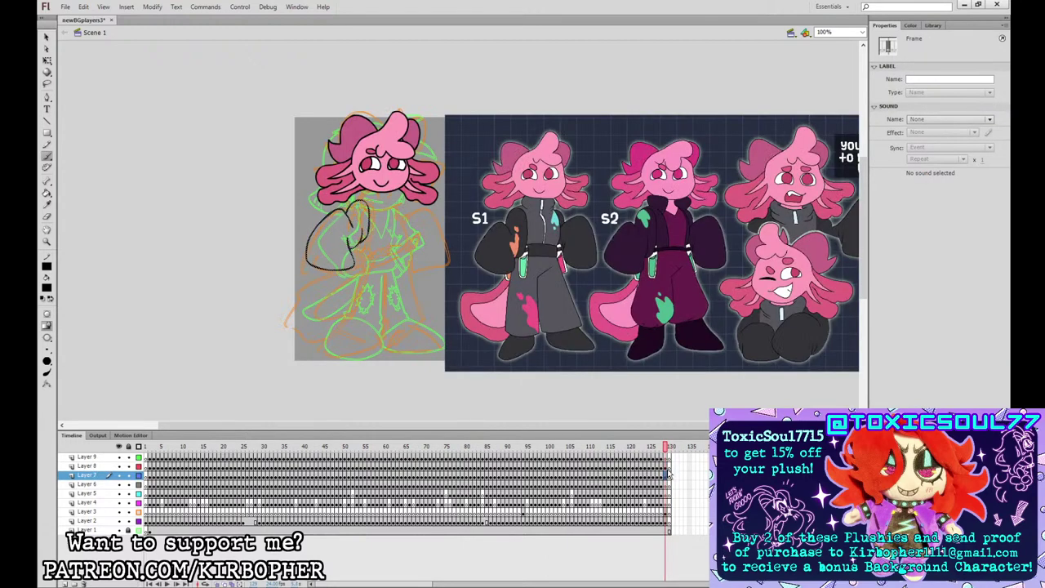
left_click(670, 483)
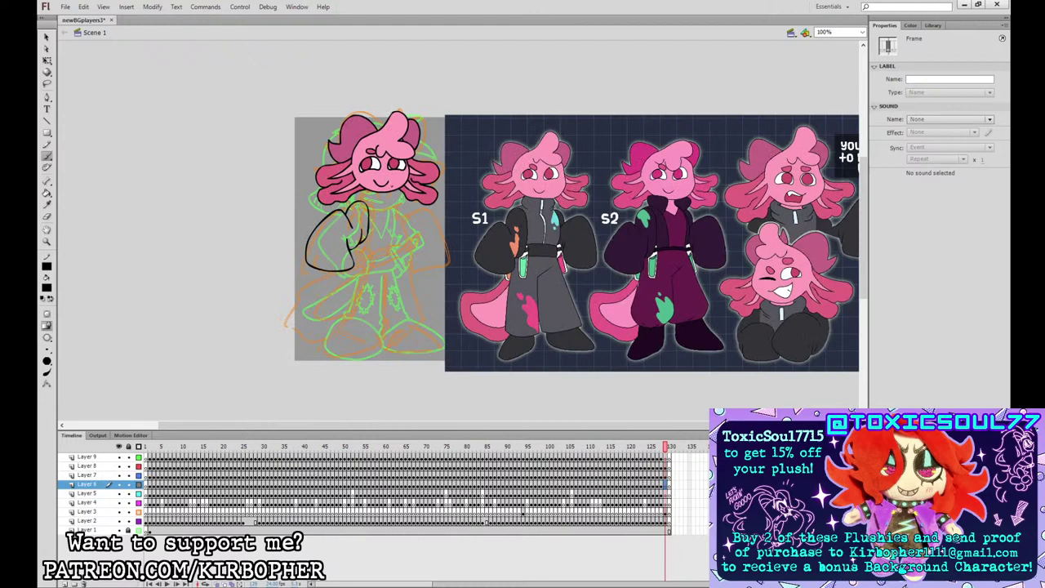
key("b")
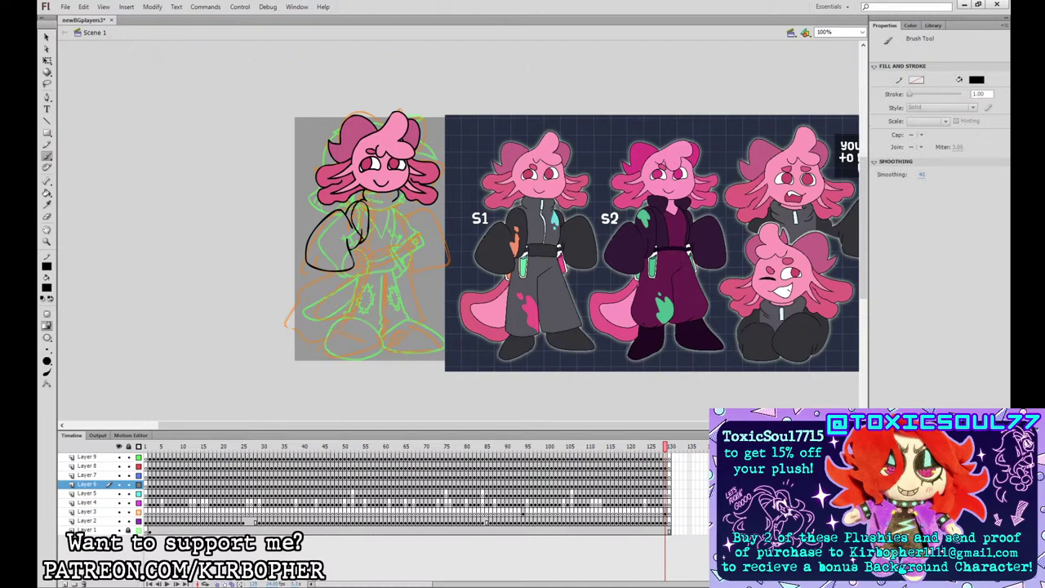
left_click_drag(361, 246, 384, 244)
left_click_drag(395, 203, 402, 242)
key("ctrl+z")
mouse_move(362, 199)
left_mouse_down()
mouse_move(369, 249)
mouse_move(405, 245)
mouse_move(402, 202)
left_mouse_up()
left_click_drag(385, 206, 387, 248)
key("ctrl+z")
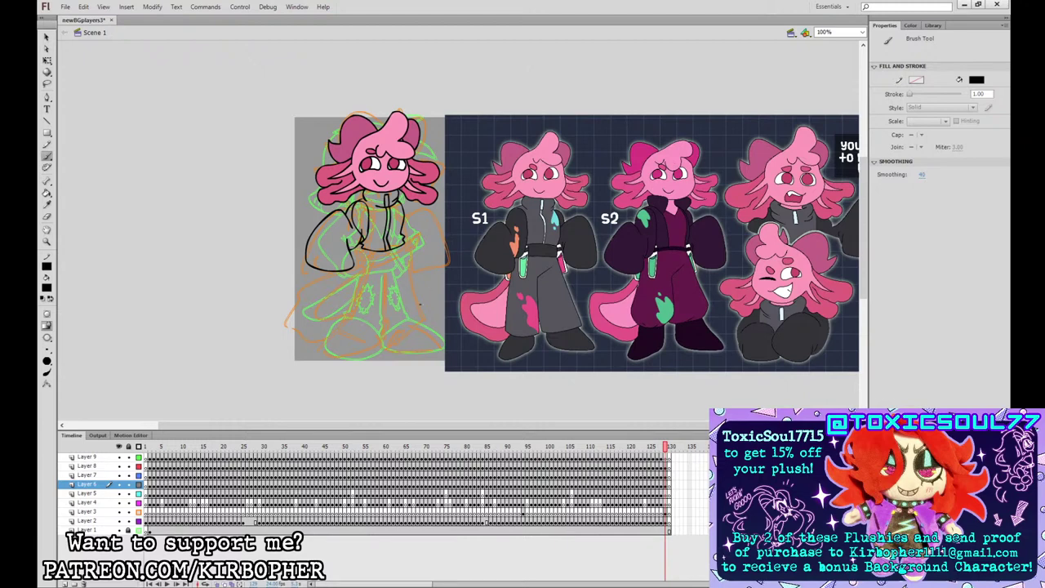
- Ink the belt with its clips, the hanging vial and the trouser leg on the viewer's left
key("e")
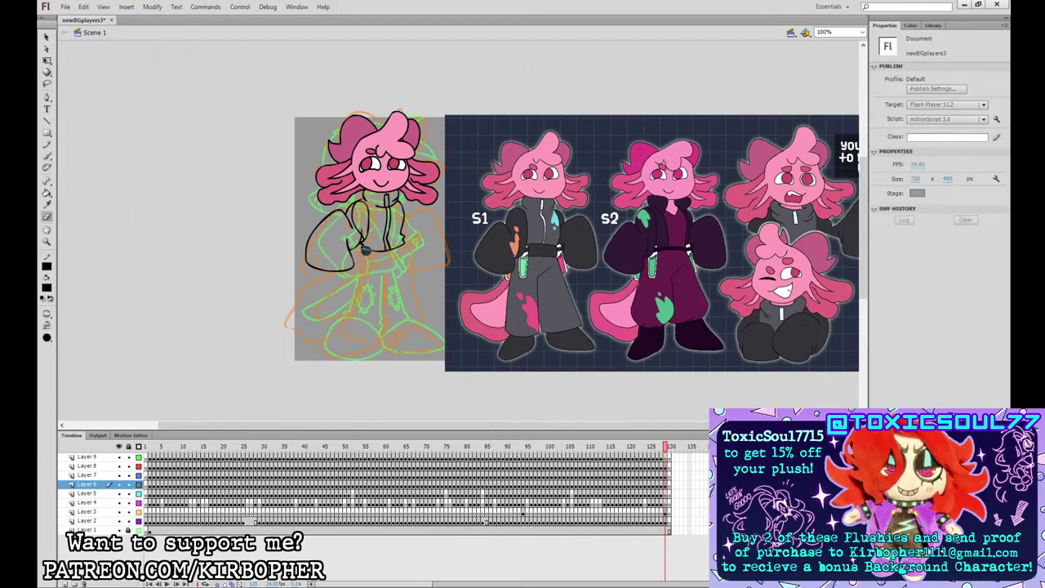
key("ctrl+=")
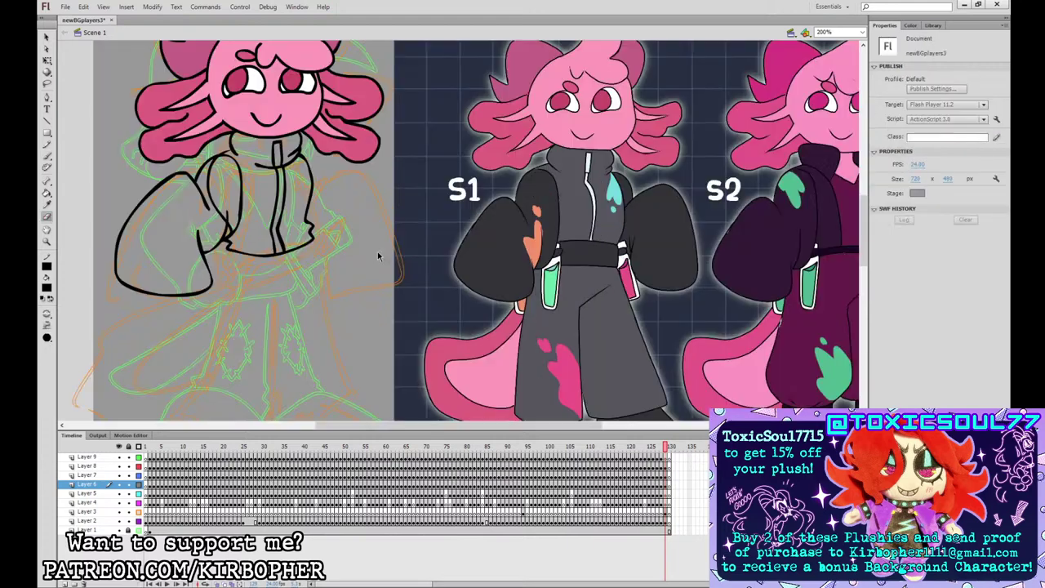
key("ctrl+minus")
key("b")
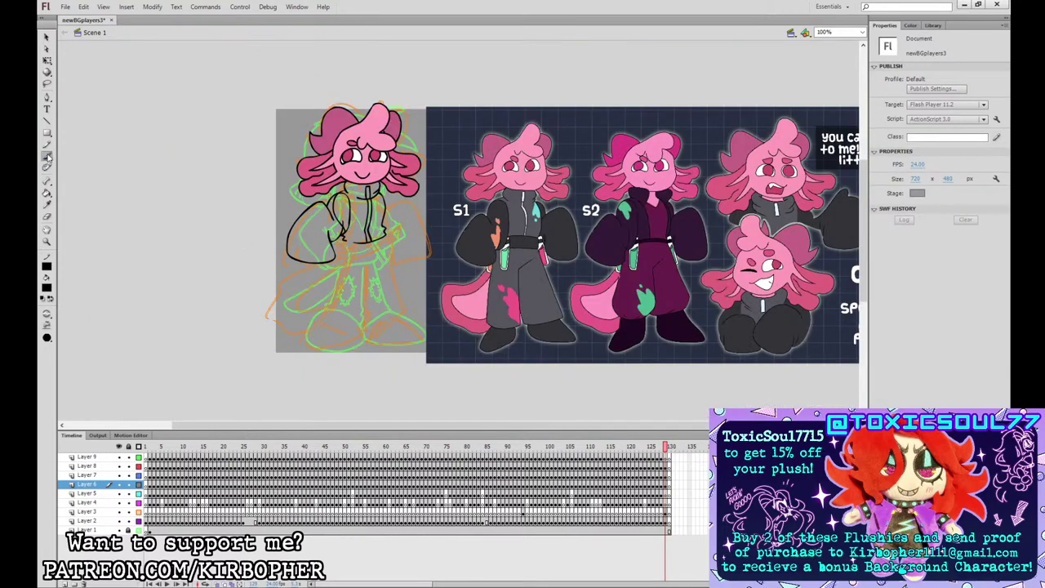
left_click_drag(355, 236, 345, 246)
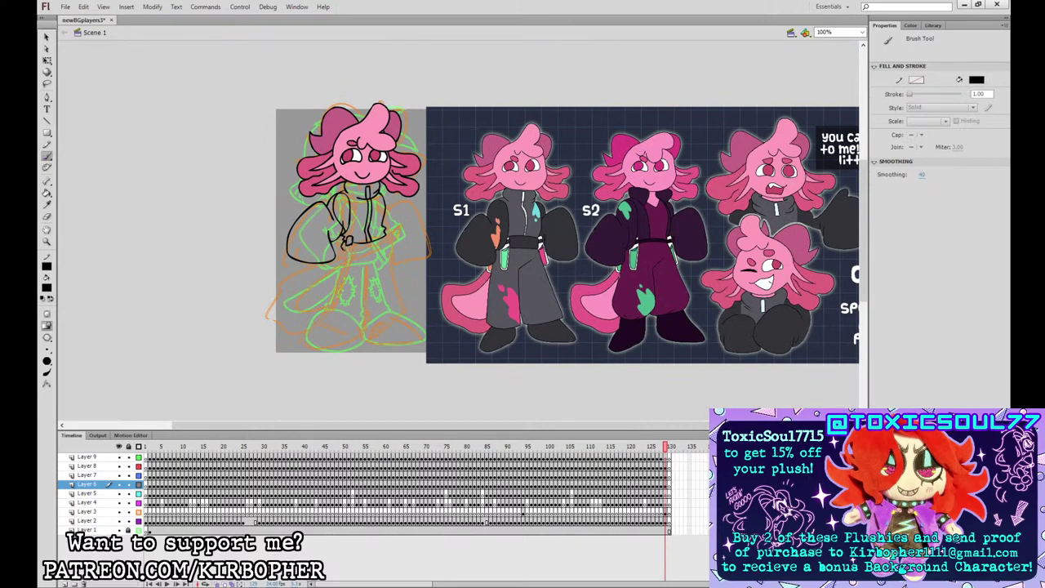
left_click_drag(341, 238, 343, 248)
left_click_drag(343, 247, 386, 248)
key("ctrl+z")
key("ctrl+z")
key("ctrl+z")
mouse_move(342, 251)
left_mouse_down()
mouse_move(318, 315)
mouse_move(356, 322)
mouse_move(374, 263)
mouse_move(354, 252)
left_mouse_up()
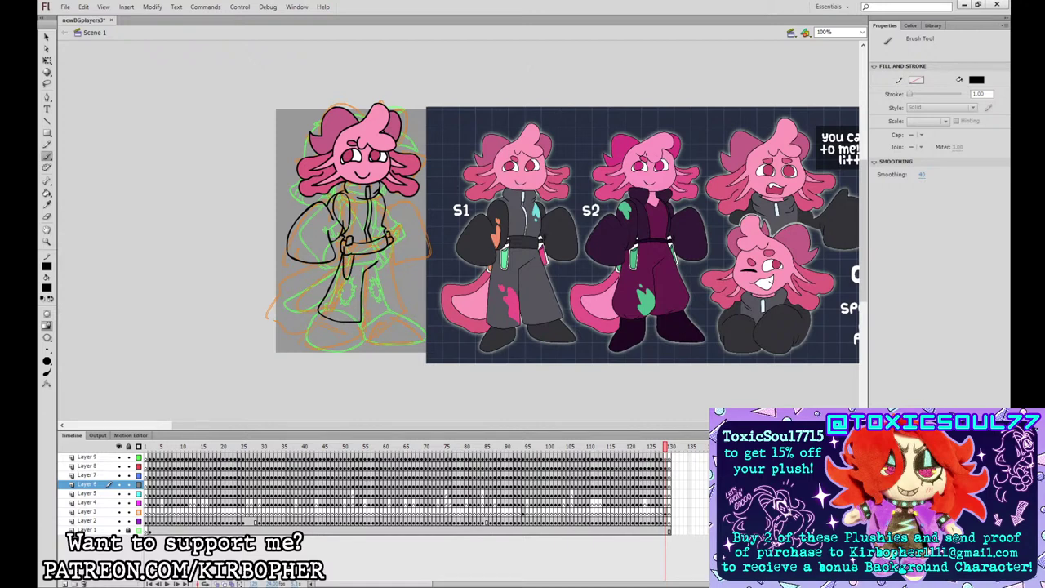
- Ink the outer edge, hem and inner edge of the trouser leg on the viewer's right
left_click_drag(387, 245, 406, 307)
left_click_drag(368, 274, 396, 320)
key("ctrl+z")
left_click_drag(365, 271, 371, 324)
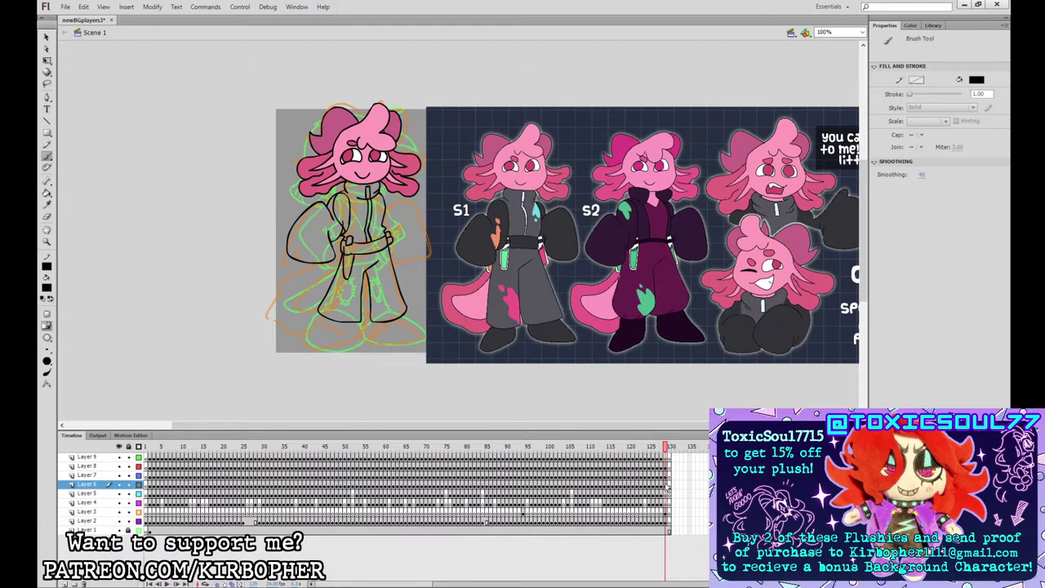
- Ink the outlines of both shoes below the trouser hems on Layer 6
left_click(666, 484)
mouse_move(323, 317)
left_mouse_down()
mouse_move(303, 338)
mouse_move(342, 346)
left_mouse_up()
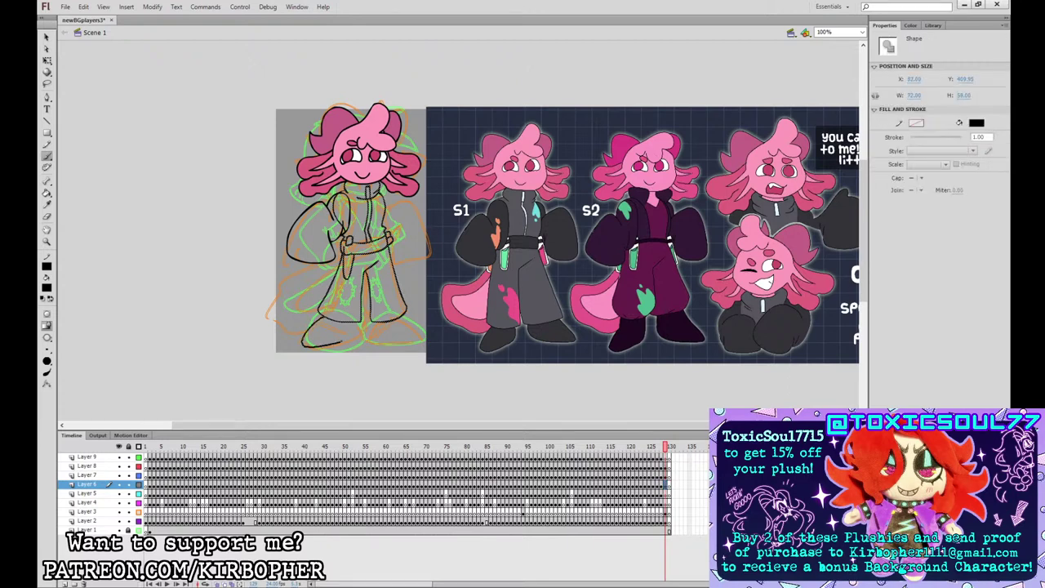
key("Escape")
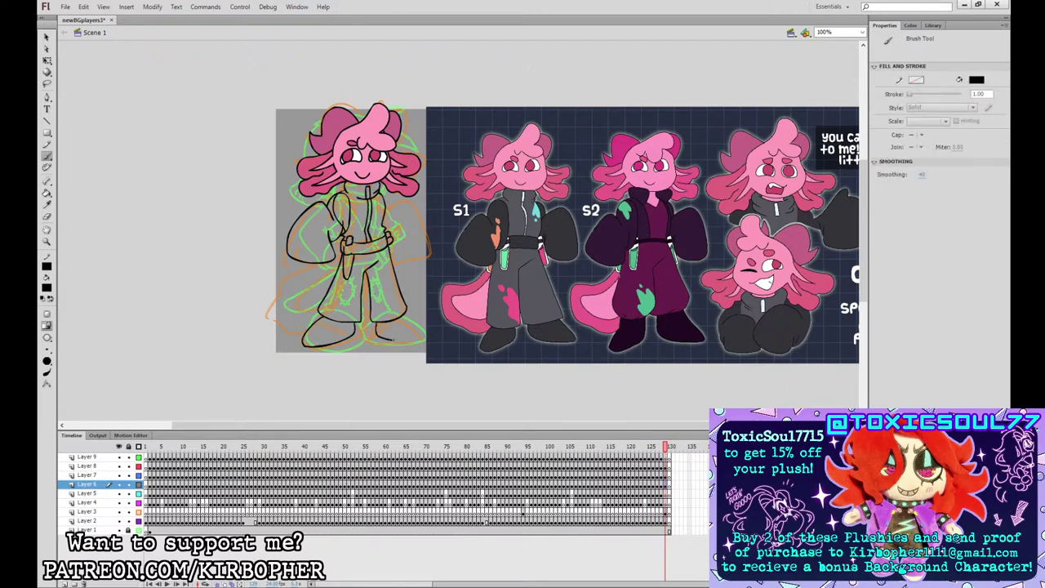
left_click_drag(385, 339, 376, 327)
- Ink the tail's inner curve and wavy outer outline behind the legs on Layer 5
left_click(667, 493)
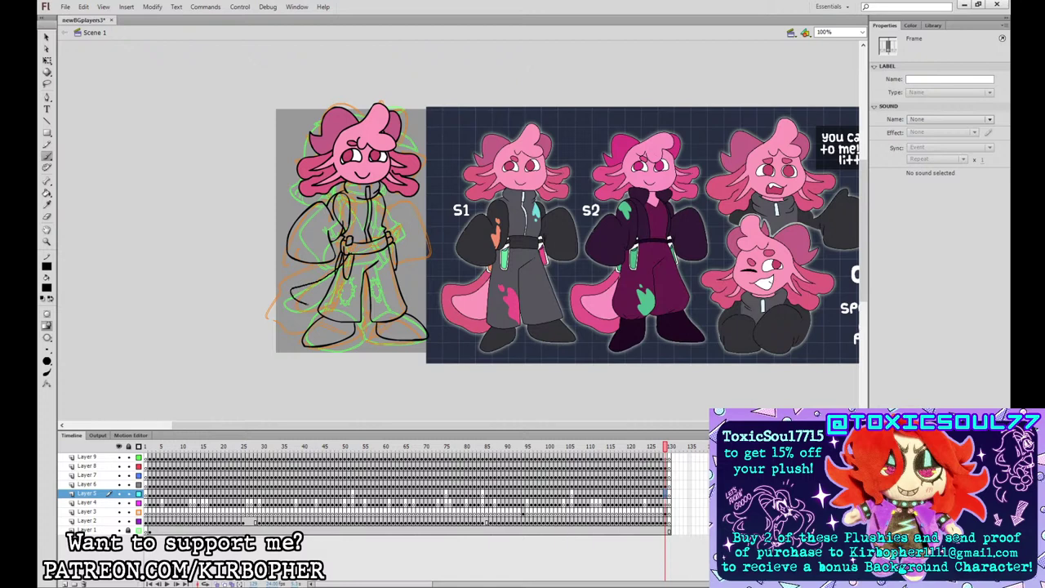
key("Delete")
left_click_drag(348, 252, 305, 309)
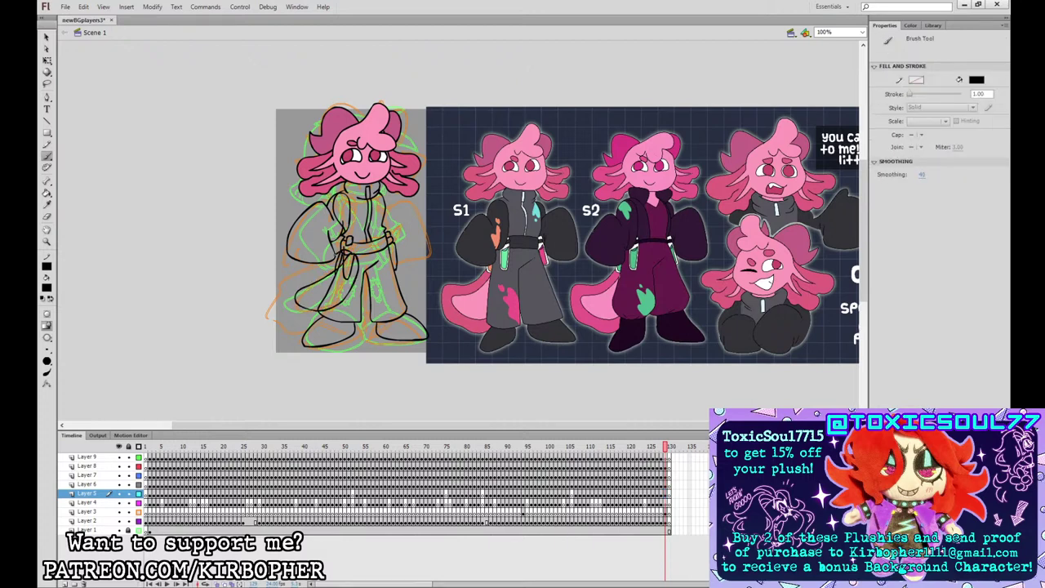
key("ctrl+z")
mouse_move(322, 265)
left_mouse_down()
mouse_move(295, 272)
mouse_move(271, 320)
left_mouse_up()
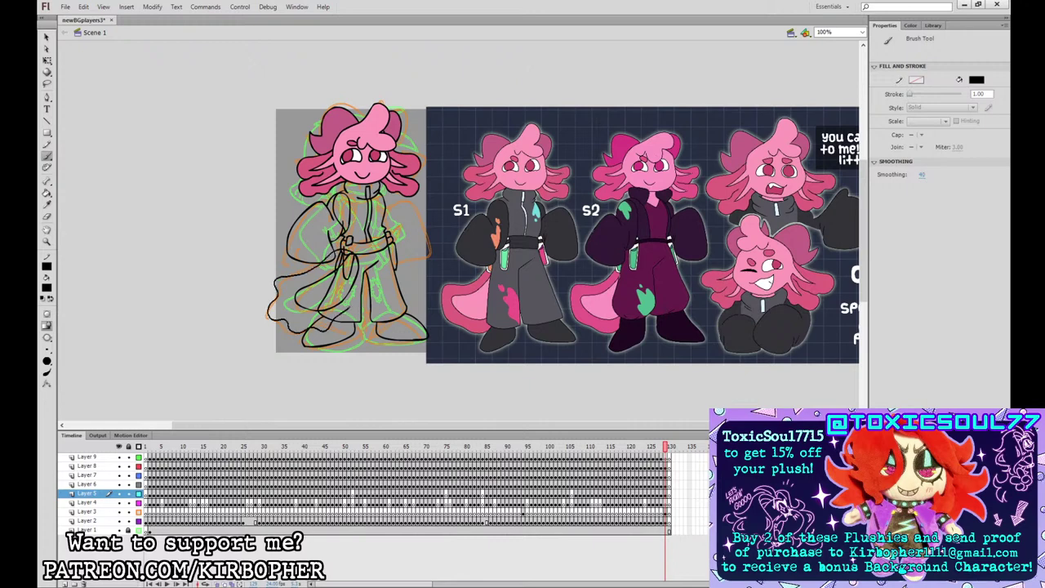
key("ctrl+z")
- Ink the arm and large sleeve on the viewer's right on Layer 4, redoing strokes as needed
left_click(668, 502)
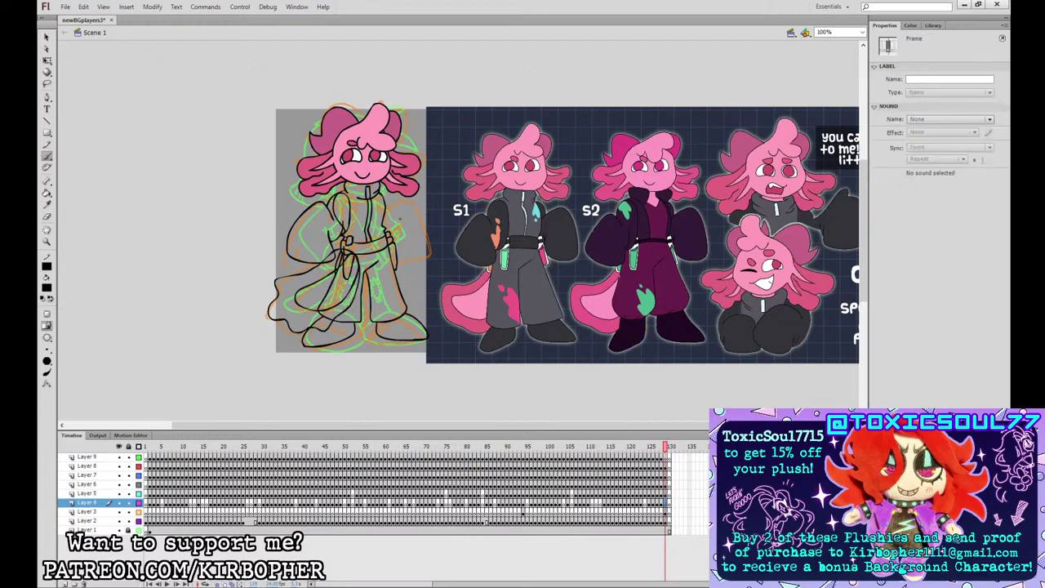
mouse_move(400, 221)
left_mouse_down()
mouse_move(430, 238)
mouse_move(429, 204)
mouse_move(430, 245)
mouse_move(397, 220)
mouse_move(405, 255)
mouse_move(432, 249)
mouse_move(433, 220)
mouse_move(393, 215)
left_mouse_up()
key("ctrl+z")
key("ctrl+z")
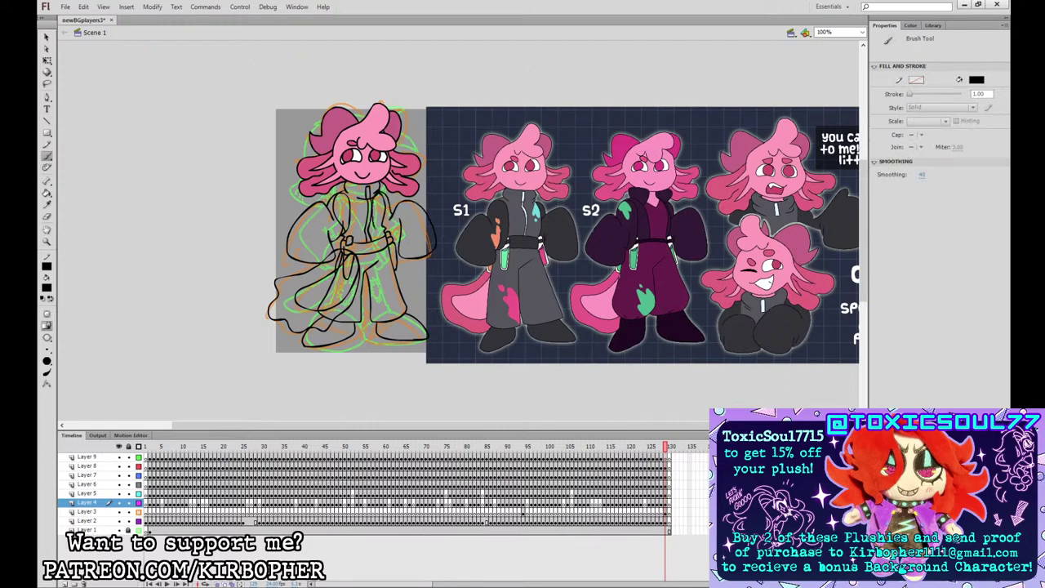
left_click_drag(372, 199, 376, 232)
- Fill both sleeves and both shoes with the reference's dark grey
key("k")
left_click(313, 230)
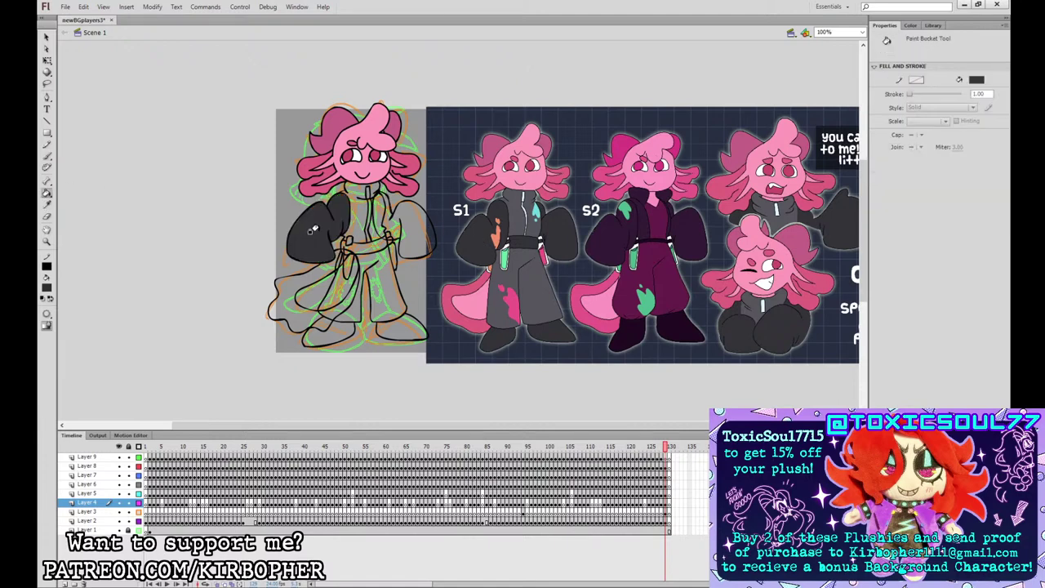
left_click(408, 211)
left_click(331, 324)
left_click(388, 323)
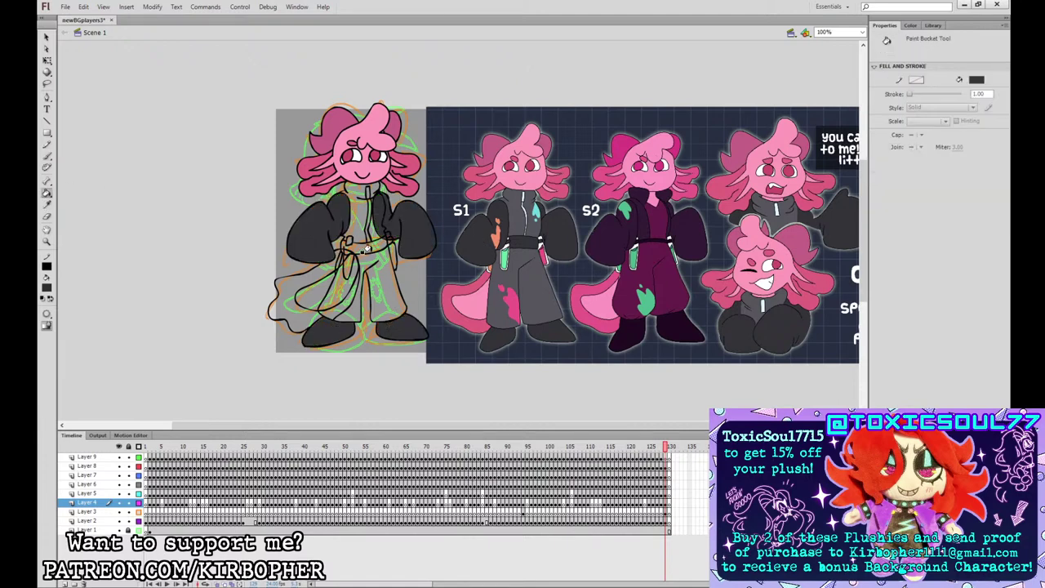
- Undo the misplaced fill beside the belt and fill the belt with the same dark grey
left_click(390, 235)
key("ctrl+z")
key("ctrl+=")
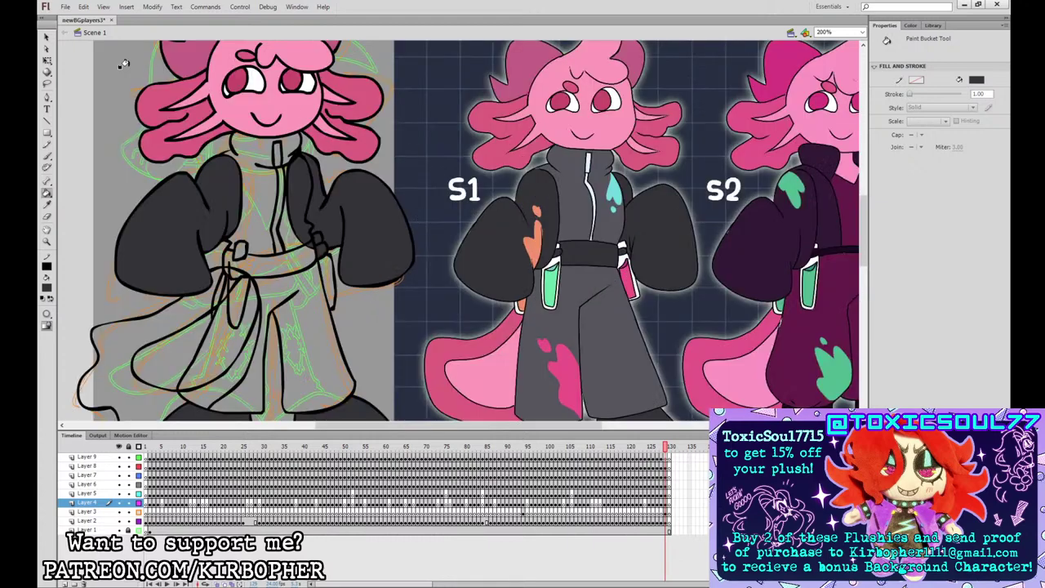
left_click(47, 36)
left_click_drag(249, 256, 246, 253)
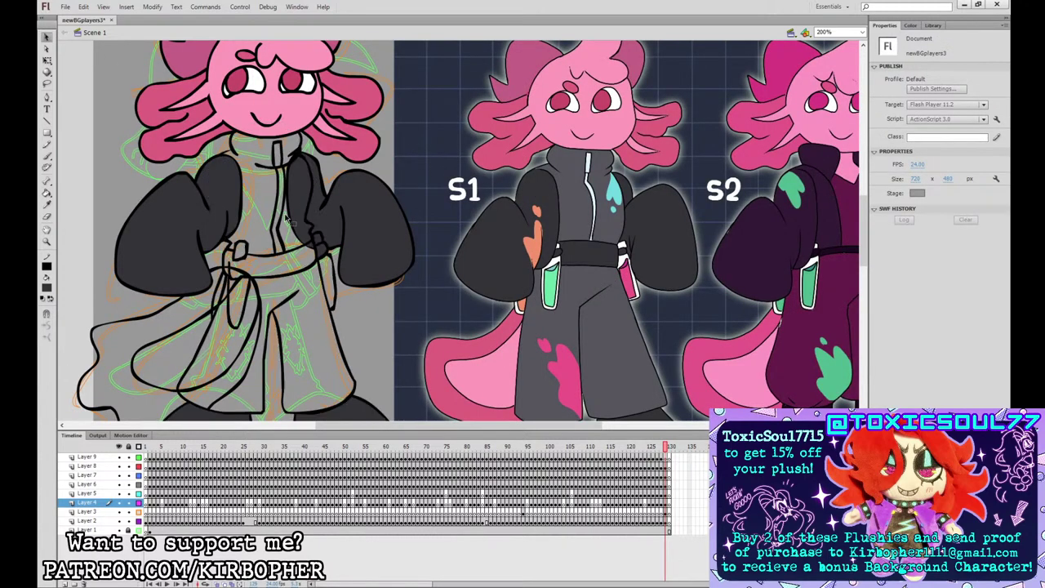
left_click(47, 194)
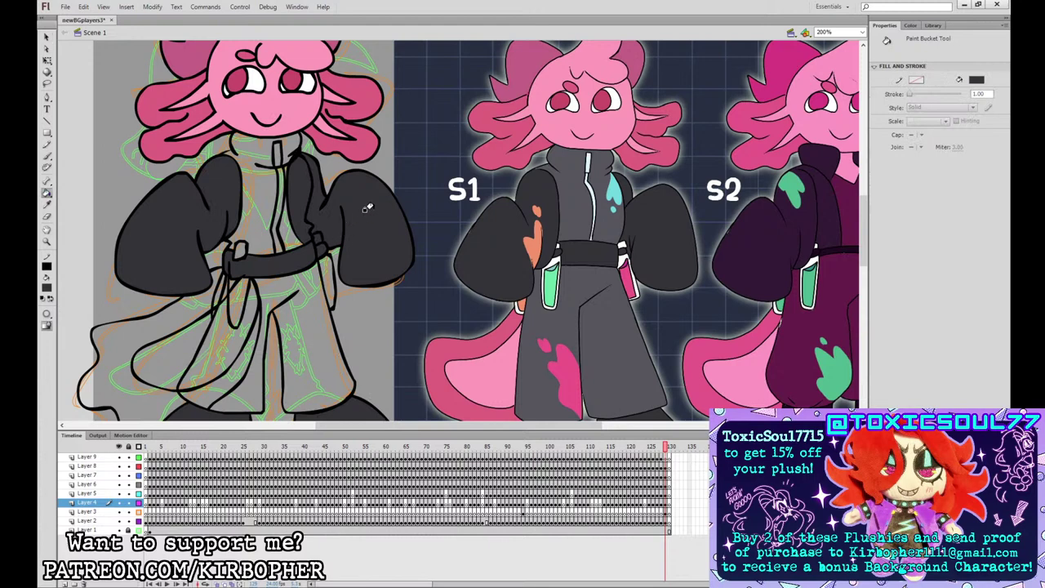
- Fill the belt clip and hanging vial on the viewer's left with white
left_click(48, 288)
left_click(555, 260)
left_click(240, 249)
left_click(239, 293)
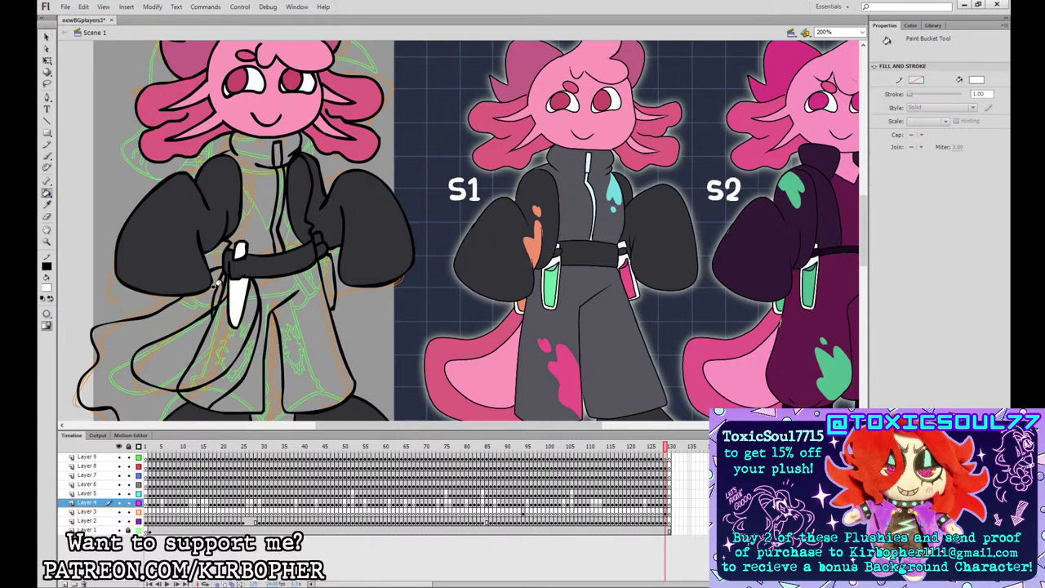
- Fill the rear vial on the viewer's left and the belt clip and vial on the viewer's right with white
left_click(218, 290)
left_click(316, 239)
left_click(325, 260)
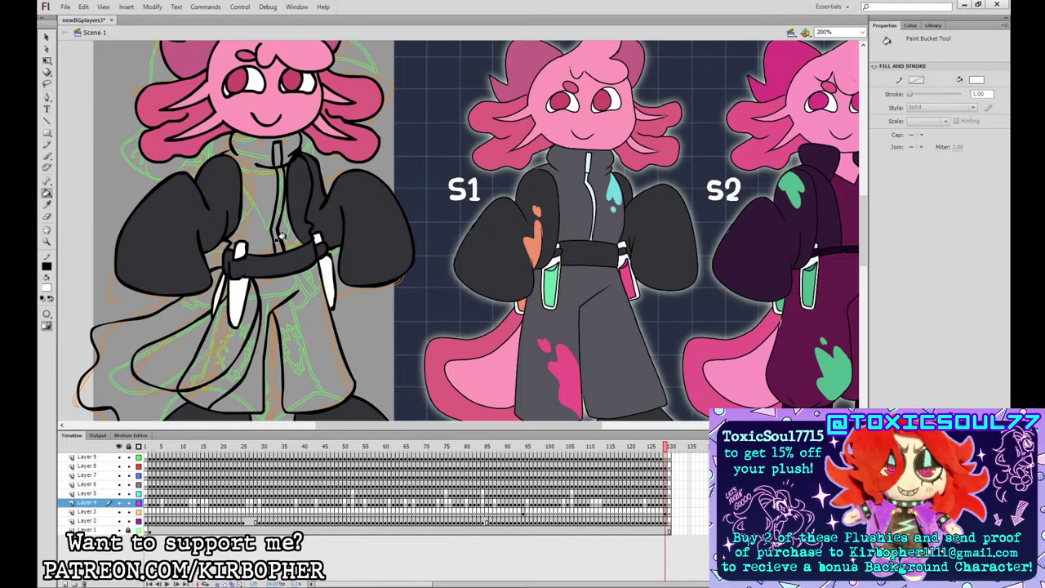
- Fill the collar, jacket front and both trouser legs with the medium grey sampled from the S1 reference
left_click(47, 290)
left_click(580, 195)
left_click(253, 212)
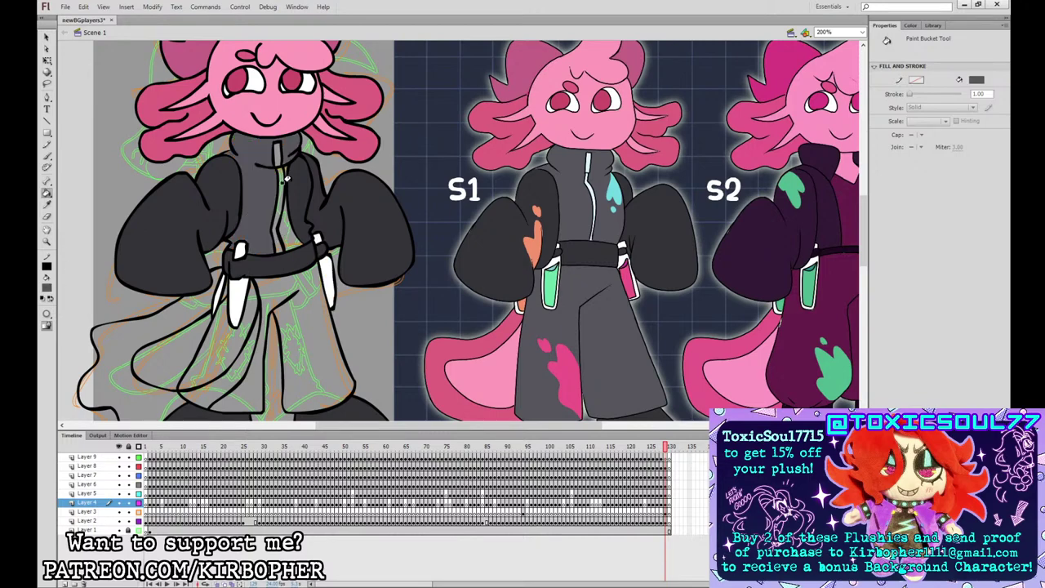
left_click(291, 188)
left_click(302, 283)
key("ctrl+minus")
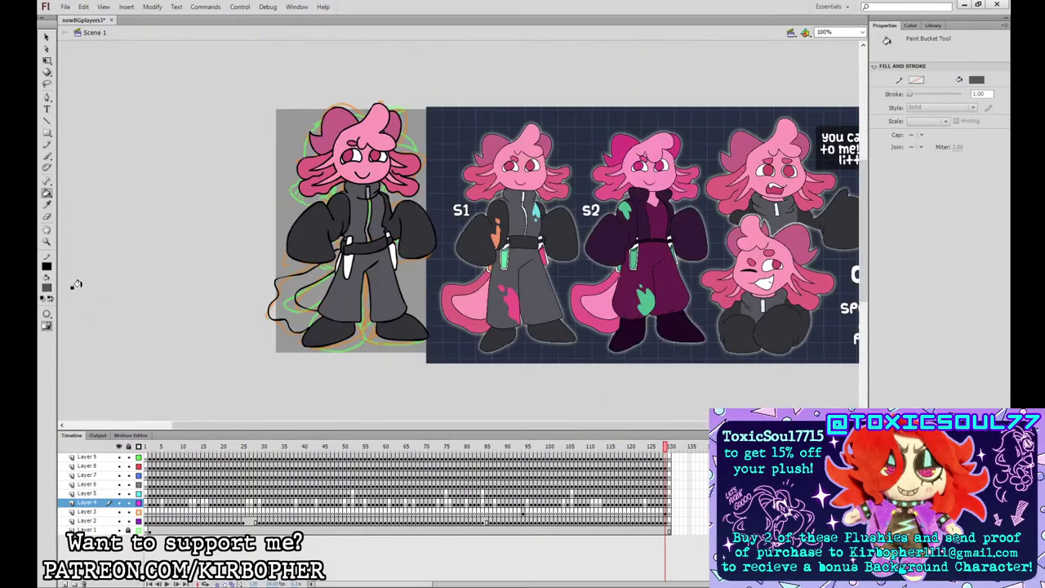
- Fill the tail with the hair's dark pink and its inner area with the reference tail's light pink
left_click(310, 163)
left_click(325, 252)
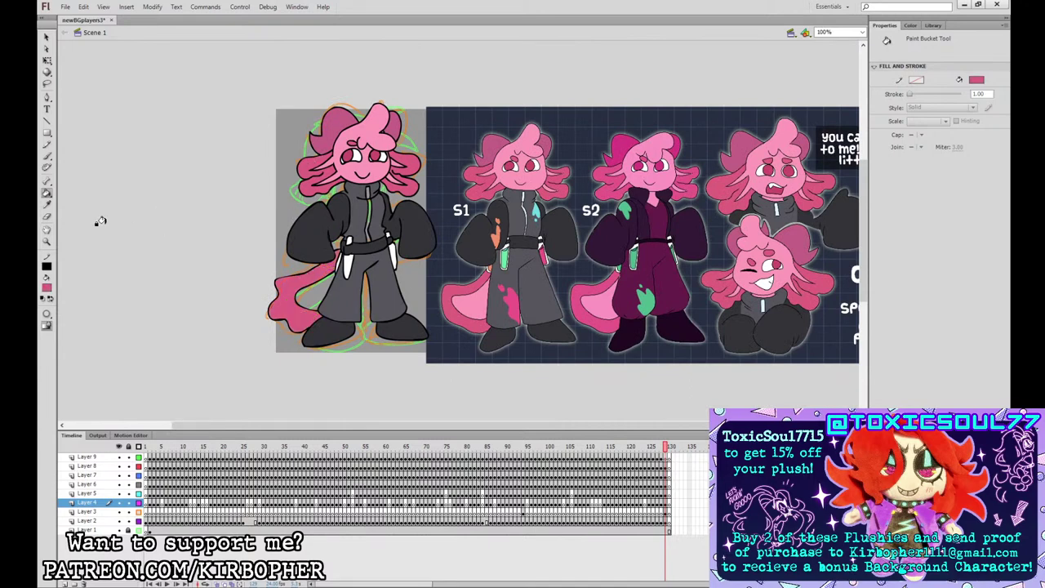
left_click(47, 205)
left_click(485, 302)
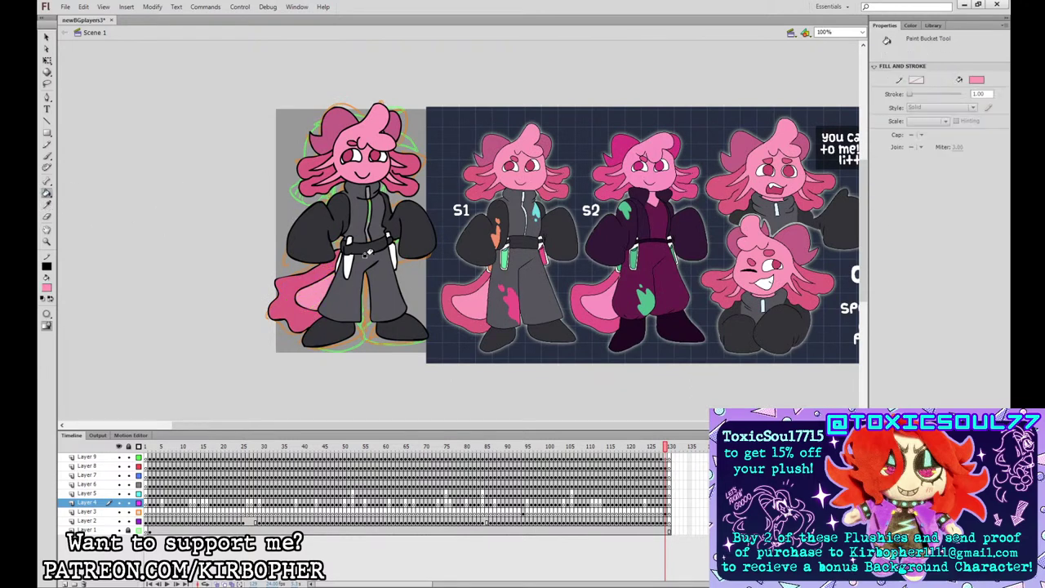
- Fill the zipper pull and the zipper line with the pale blue-white sampled from the S1 reference's zipper
left_click(47, 205)
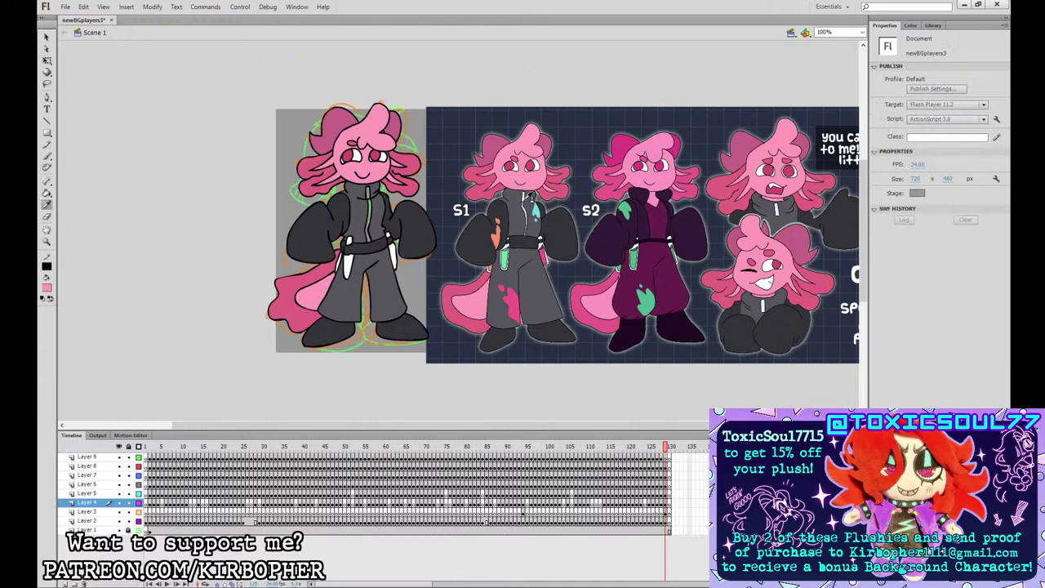
left_click(525, 198)
left_click(368, 194)
left_click(370, 204)
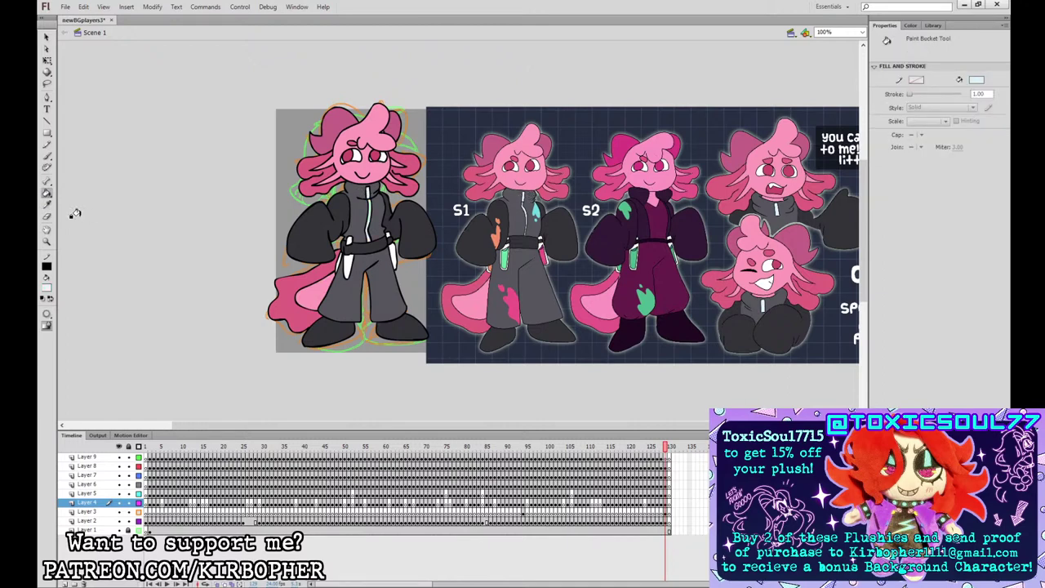
- Paint the liquid inside the front vial on the viewer's left with the reference's mint green, confined to the selected vial shape
left_click(46, 205)
left_click(505, 258)
left_click(46, 60)
left_click(348, 265)
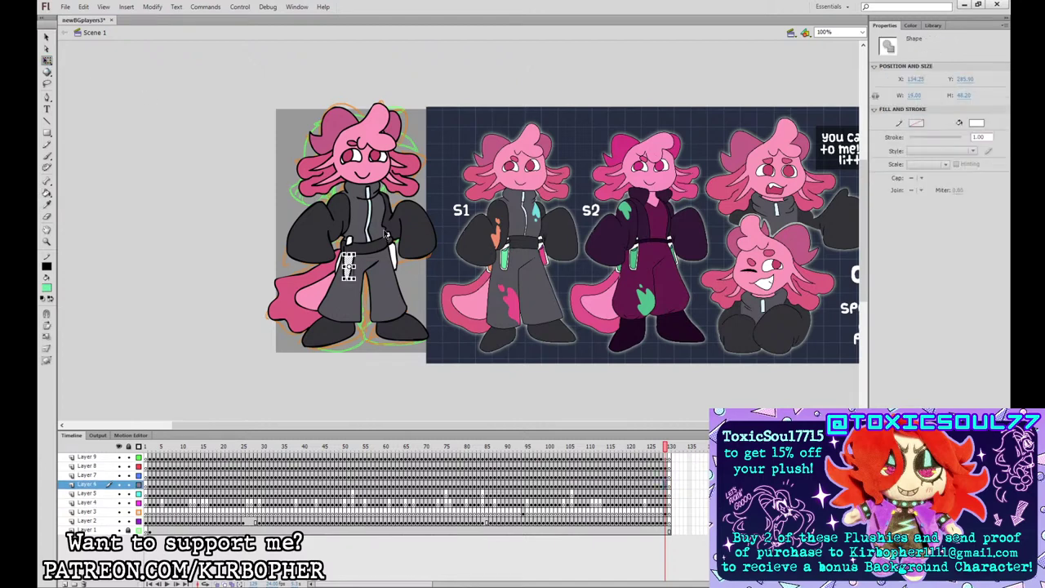
key("b")
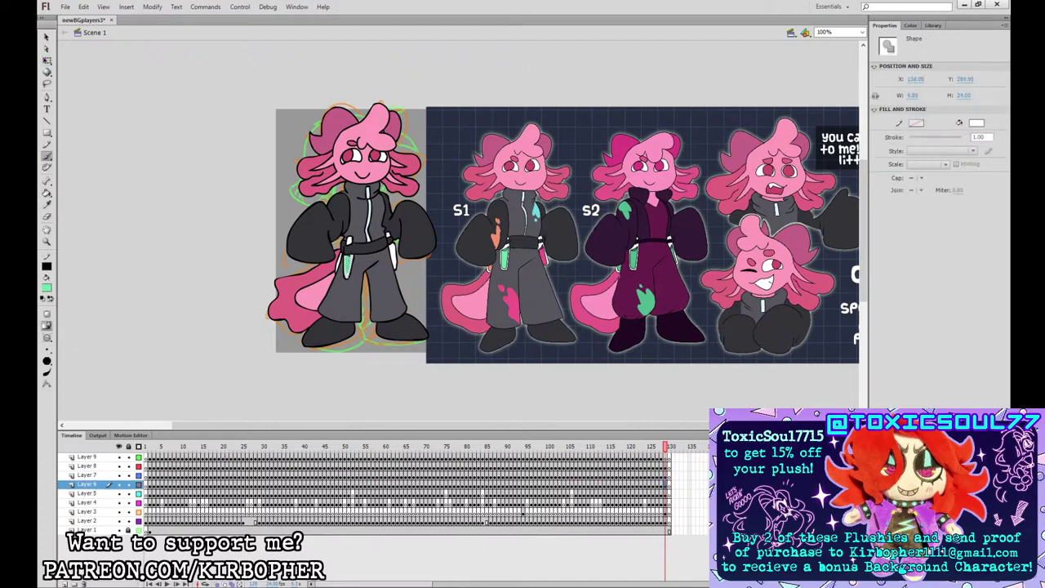
- Paint a mint green splatter on the trouser leg on the viewer's right, redoing the first stroke, and fill it in
left_click(49, 62)
left_click(398, 289)
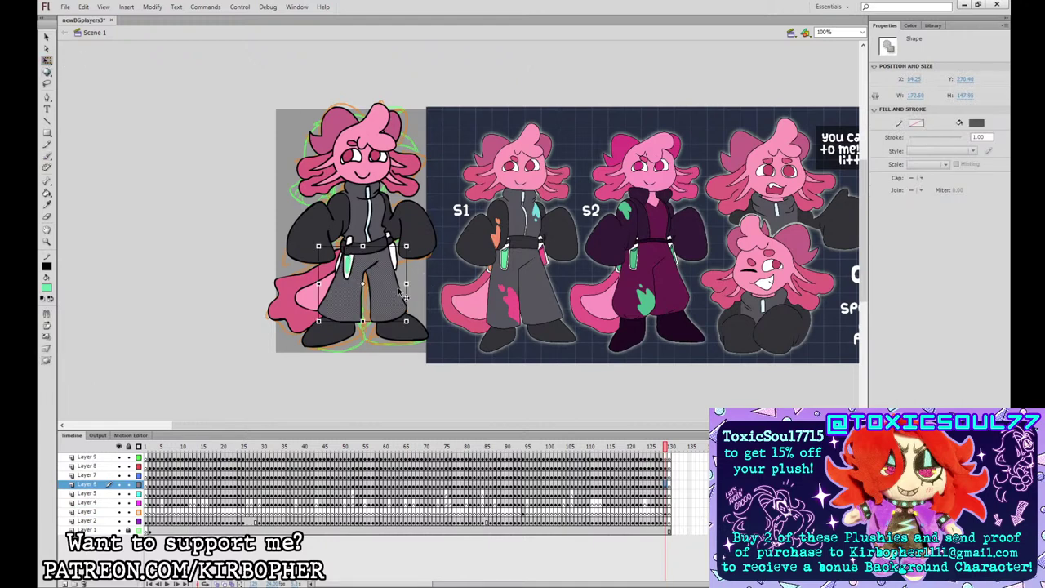
left_click(50, 155)
left_click(46, 155)
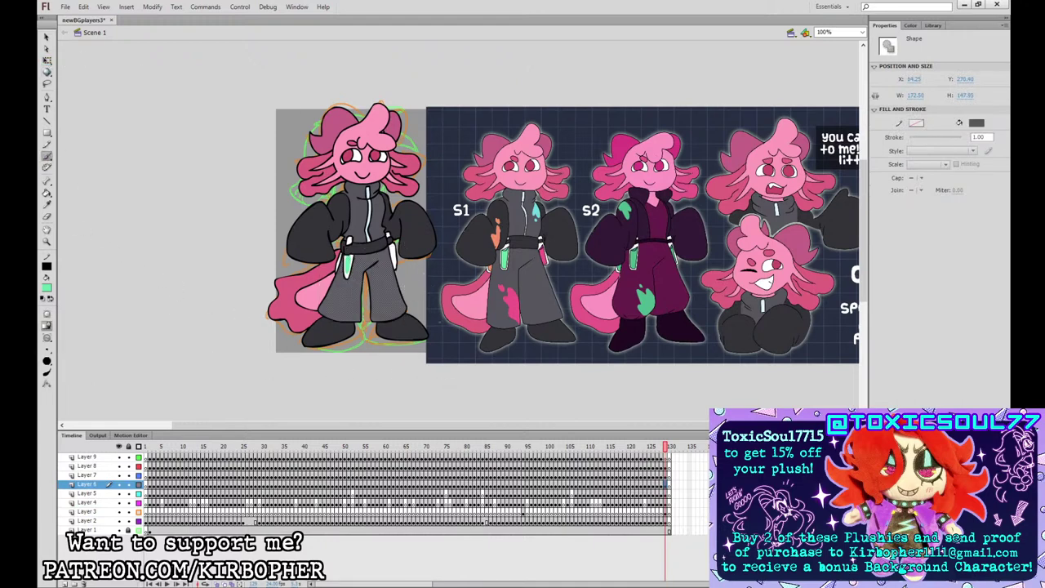
left_click_drag(393, 265, 397, 297)
key("ctrl+z")
left_click(48, 61)
left_click(139, 147)
left_click(47, 193)
left_click(390, 277)
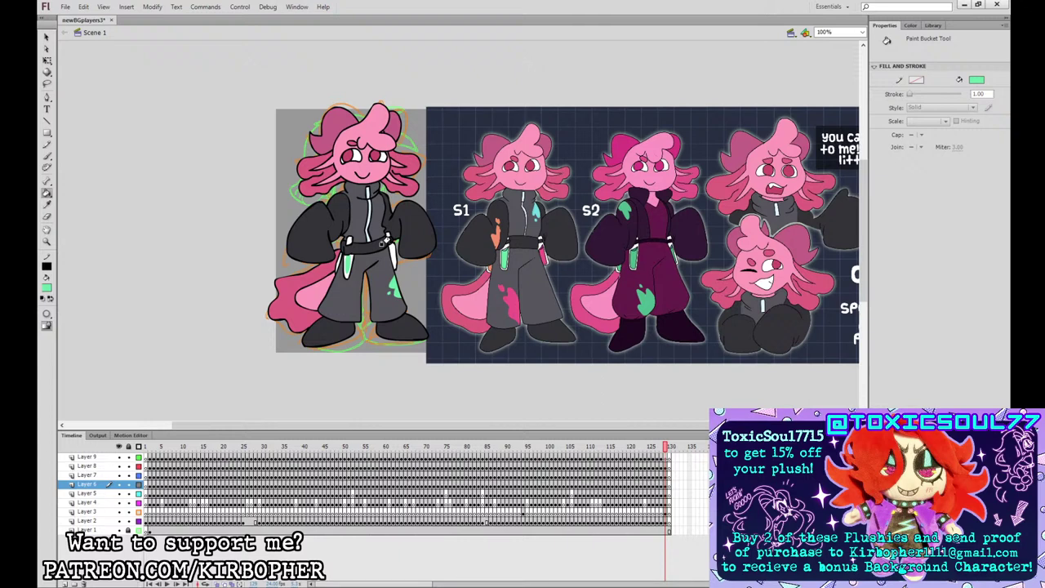
- Outline an orange splatter on the sleeve on the viewer's left, using the orange sampled from the S1 reference
key("i")
left_click(496, 239)
left_click(47, 62)
left_click(329, 225)
left_click(46, 156)
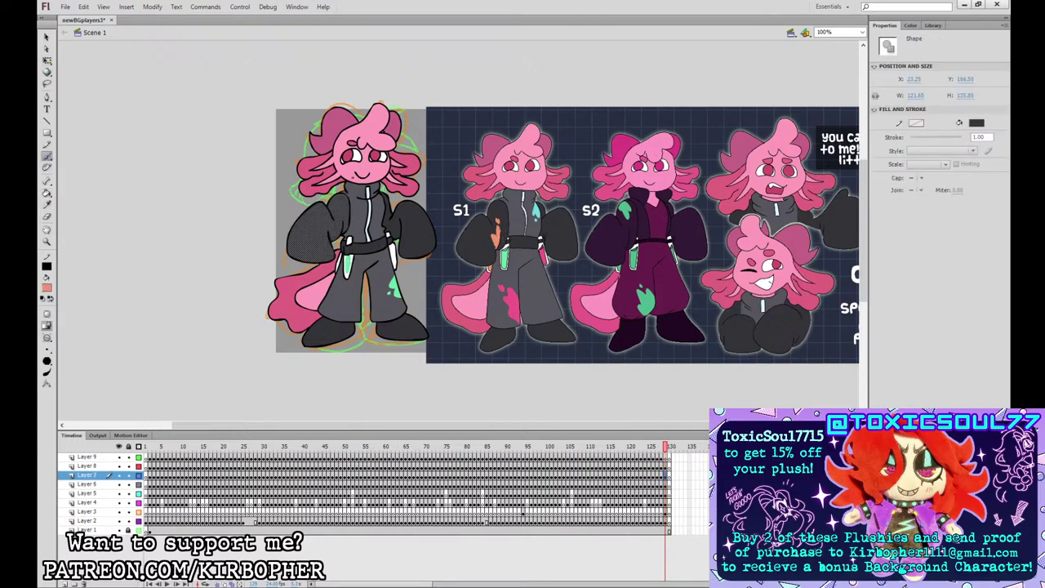
left_click_drag(330, 229, 338, 233)
left_click_drag(330, 231, 331, 225)
left_click_drag(332, 225, 336, 232)
- Paint orange liquid inside the rear vial on the viewer's left and fill in the sleeve's orange splatter
key("q")
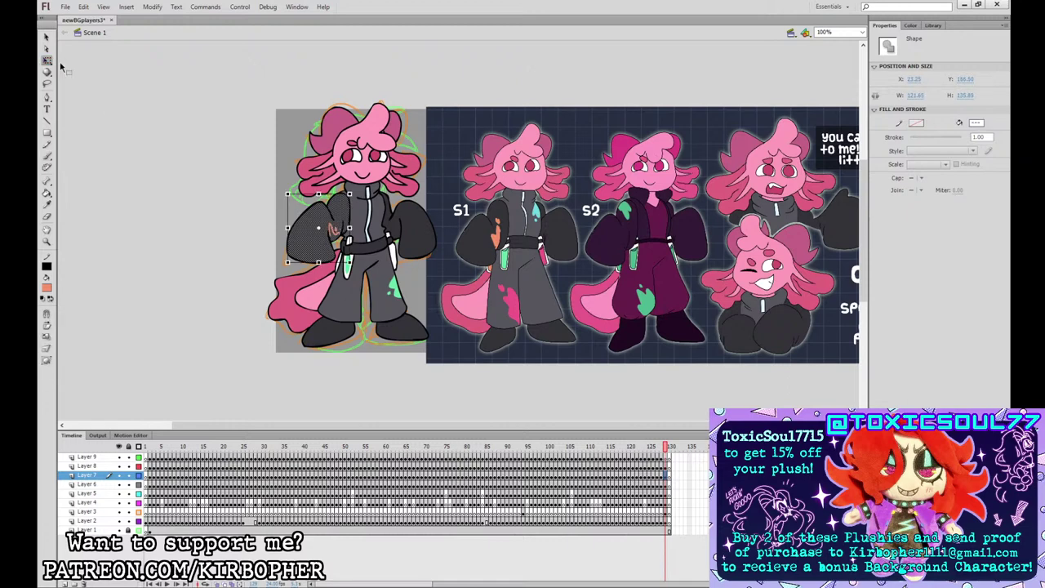
left_click(339, 263)
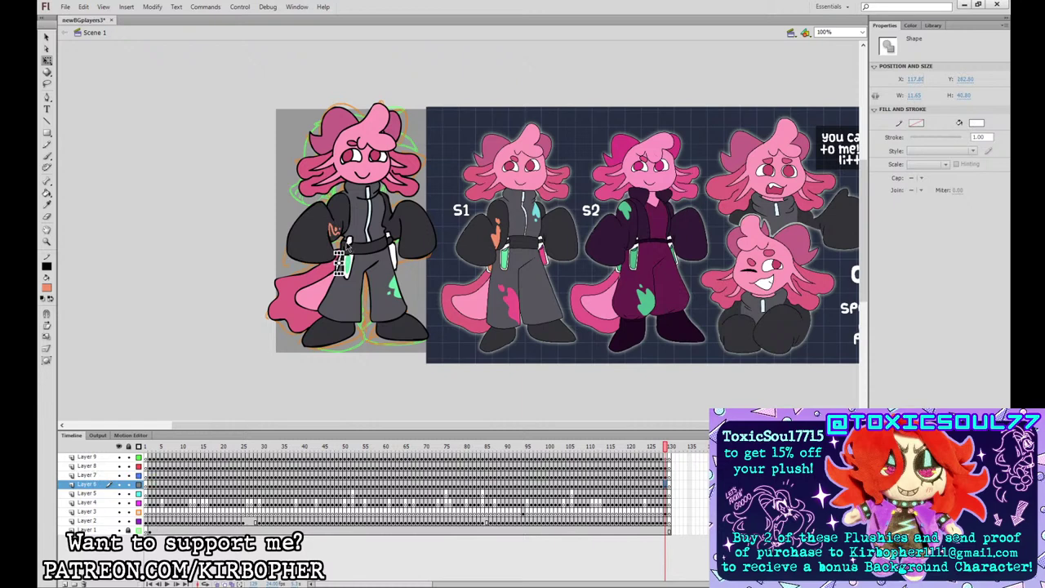
left_click(47, 156)
left_click(340, 263)
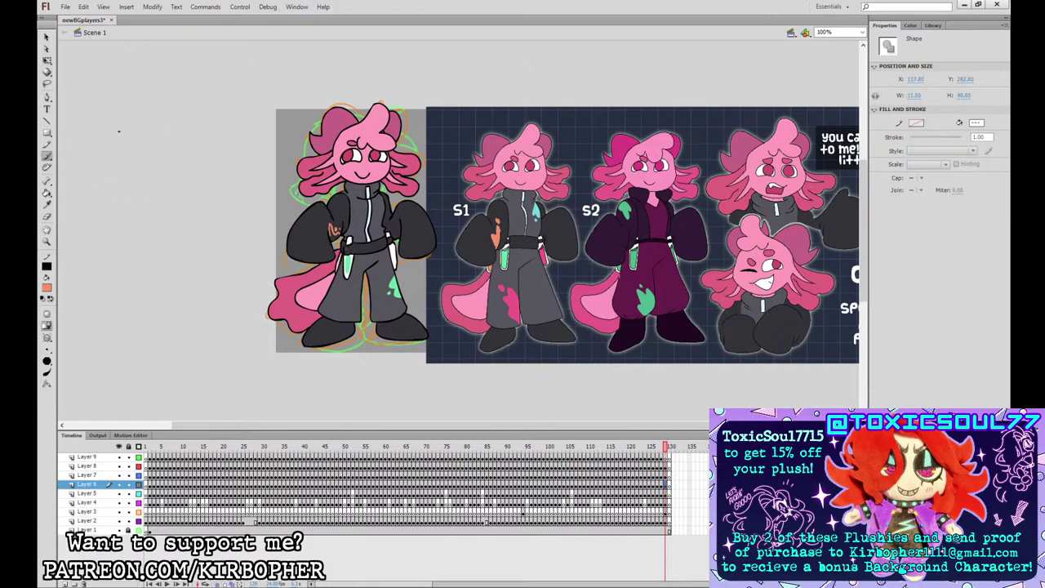
key("k")
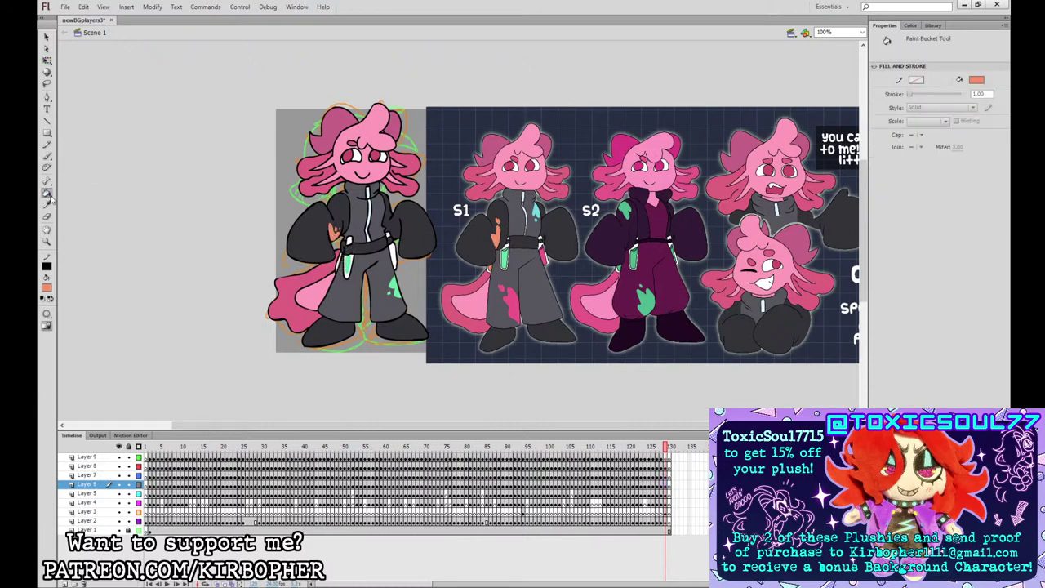
- Paint and fill a cyan splatter on the jacket's chest on the viewer's right, using the reference's cyan
left_click(47, 204)
left_click(535, 211)
left_click(46, 61)
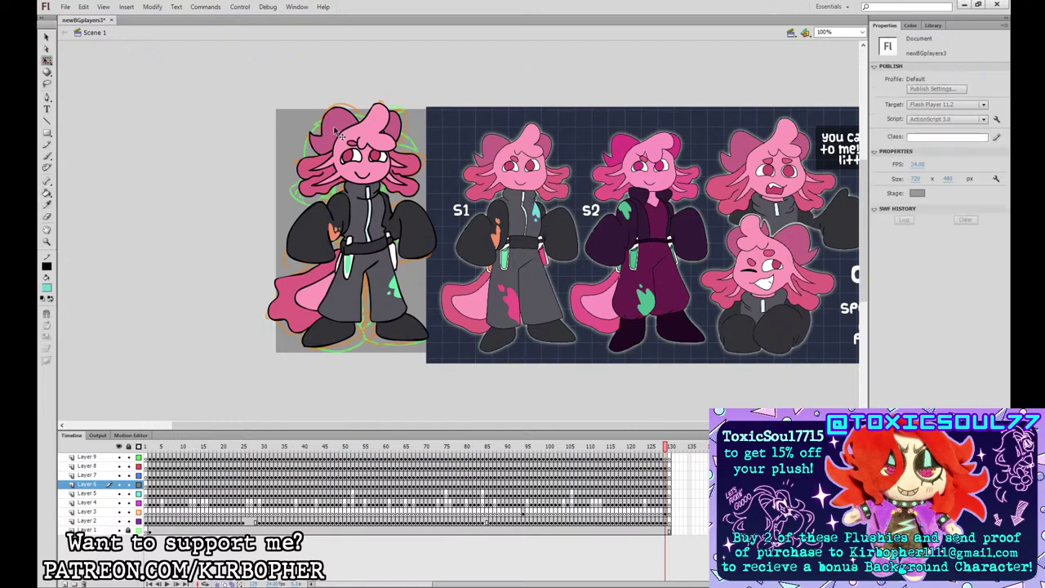
left_click(379, 212)
left_click(47, 155)
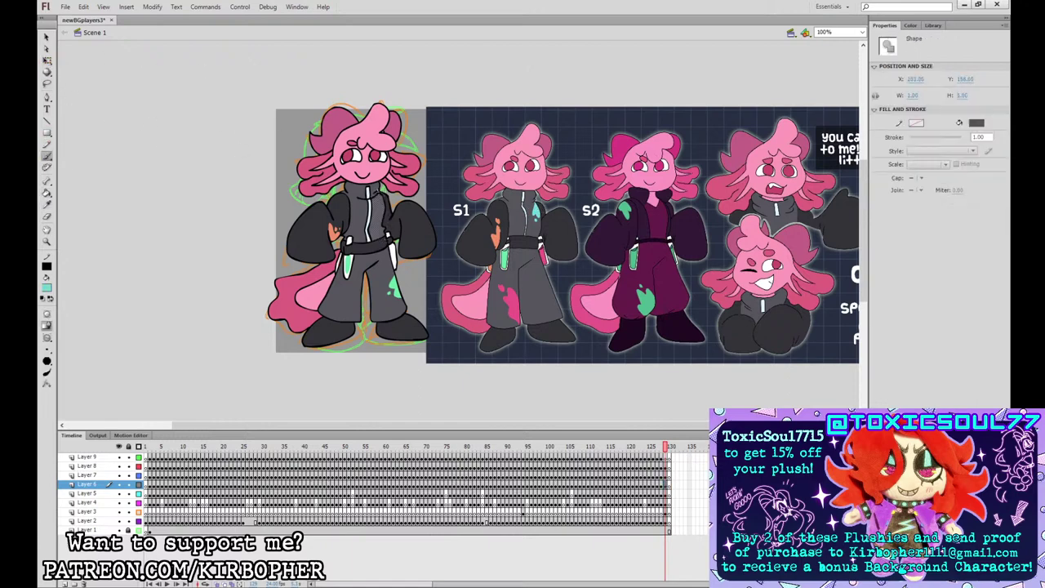
left_click_drag(375, 190, 383, 210)
left_click(47, 193)
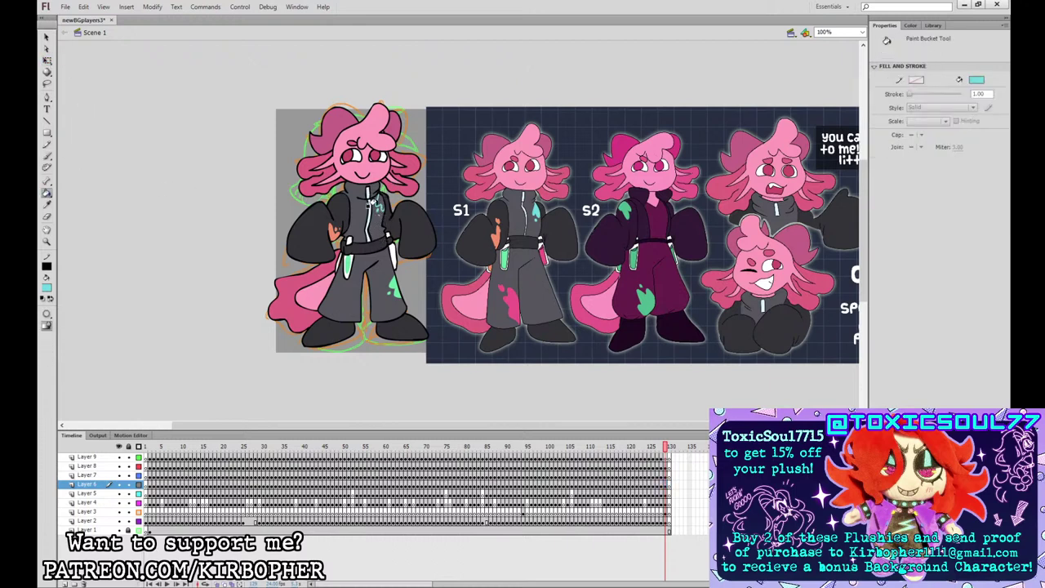
- Paint the liquid inside the vial on the viewer's right with the reference's hot pink
left_click(47, 204)
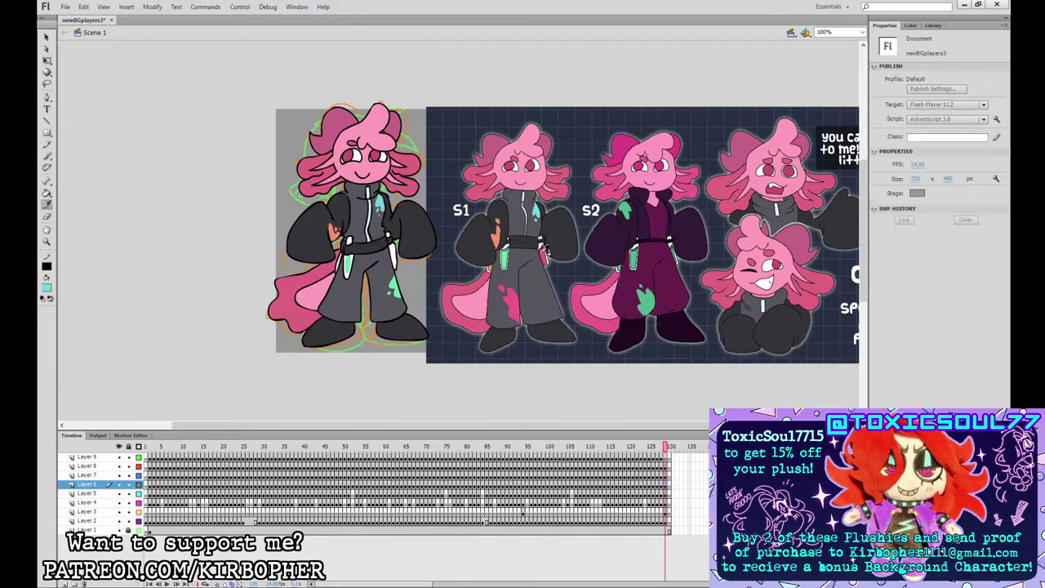
left_click(47, 60)
left_click(358, 294)
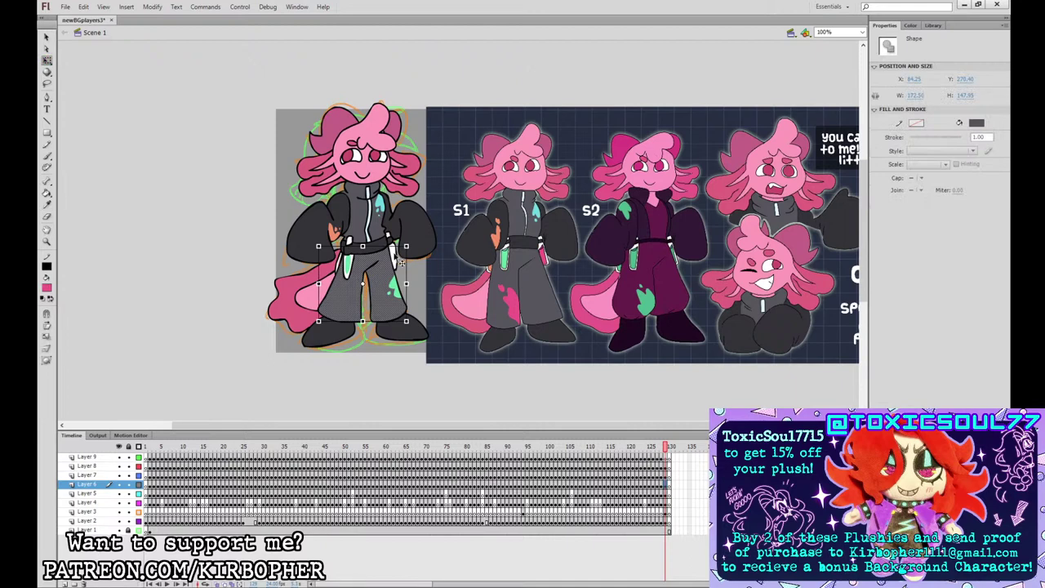
left_click(395, 257, "shift")
left_click(47, 156)
left_click_drag(393, 250, 392, 263)
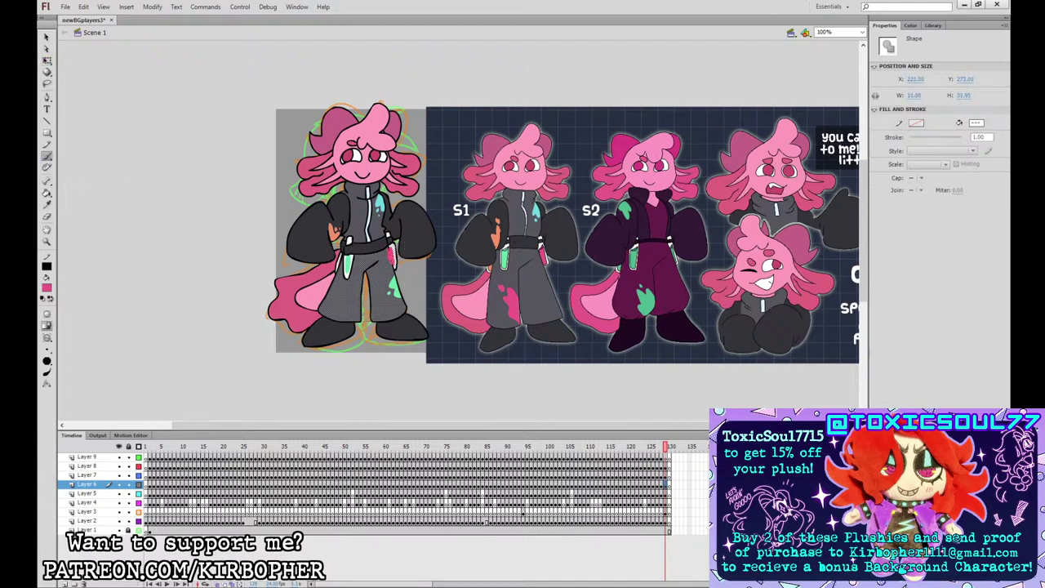
- Paint a hot pink splatter on the trouser leg on the viewer's left and fill it in
left_click_drag(391, 248, 357, 317)
left_click(47, 194)
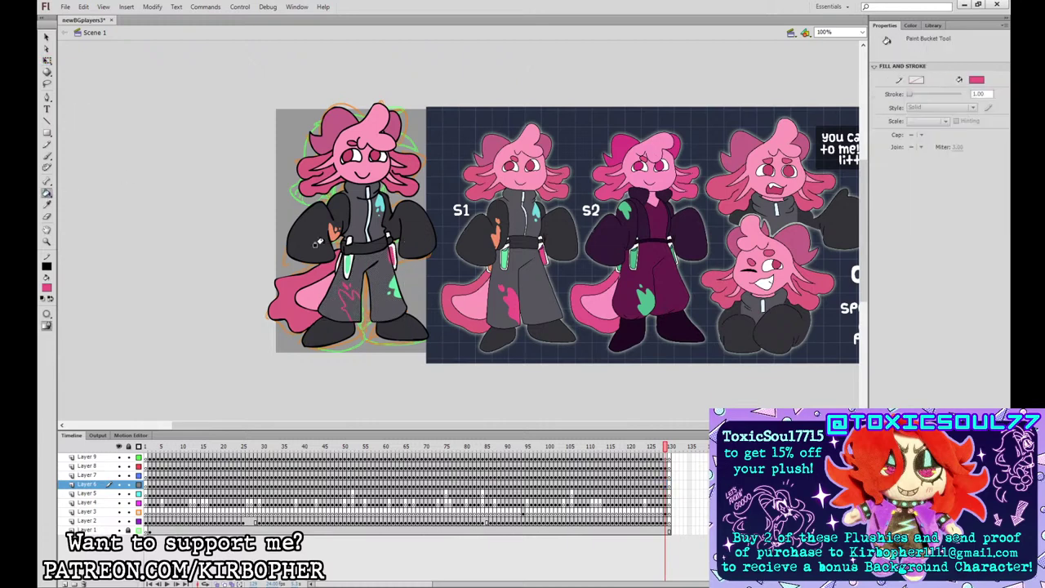
left_click(46, 204)
left_click(386, 274)
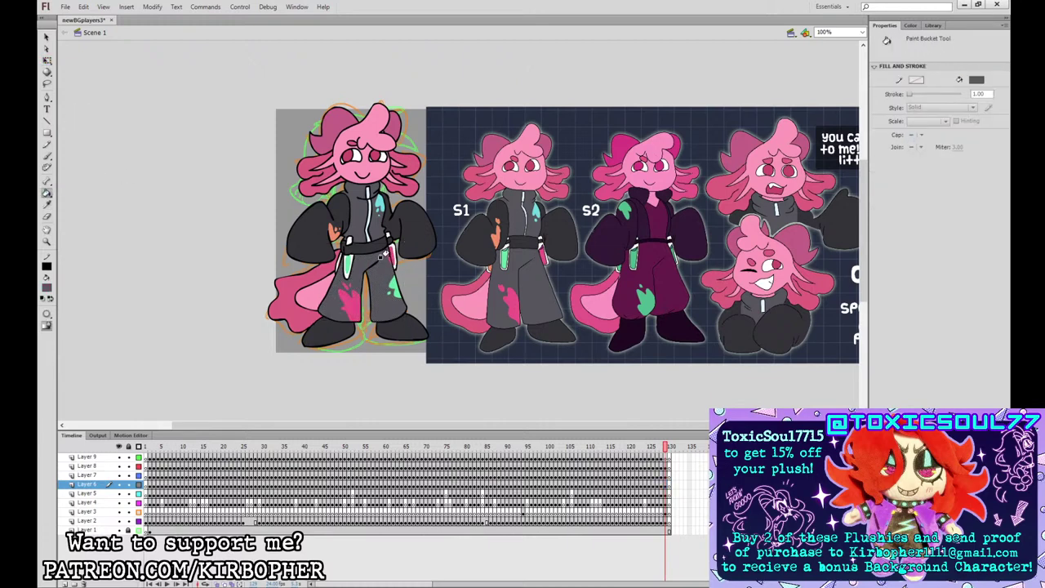
- Remove the orange sketch from the character's frame on Layer 3
left_click(47, 61)
left_click(669, 515)
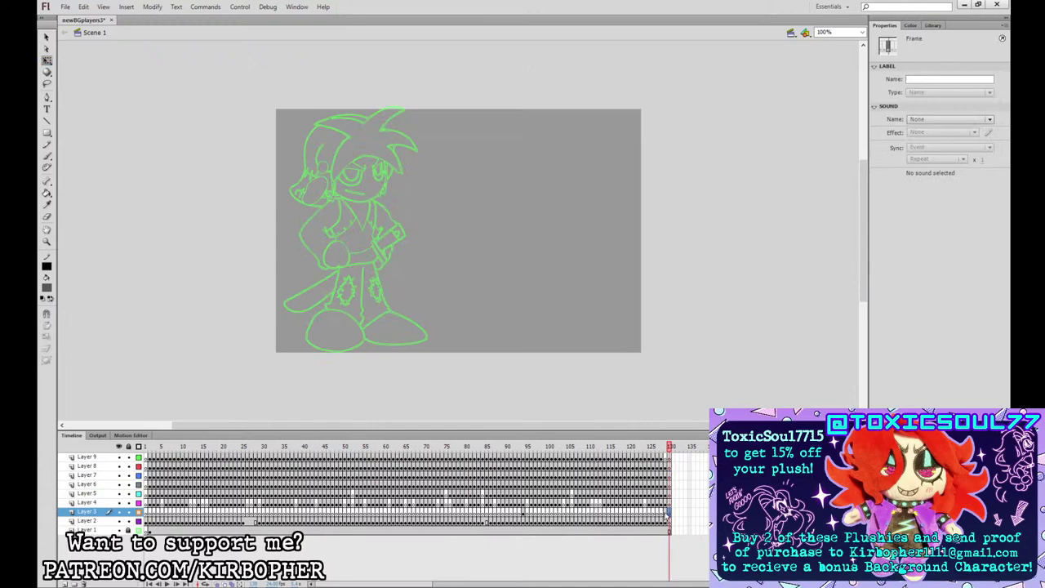
- Convert the head artwork on Layer 8 to a graphic symbol whose name ends in _game1
left_click(668, 465)
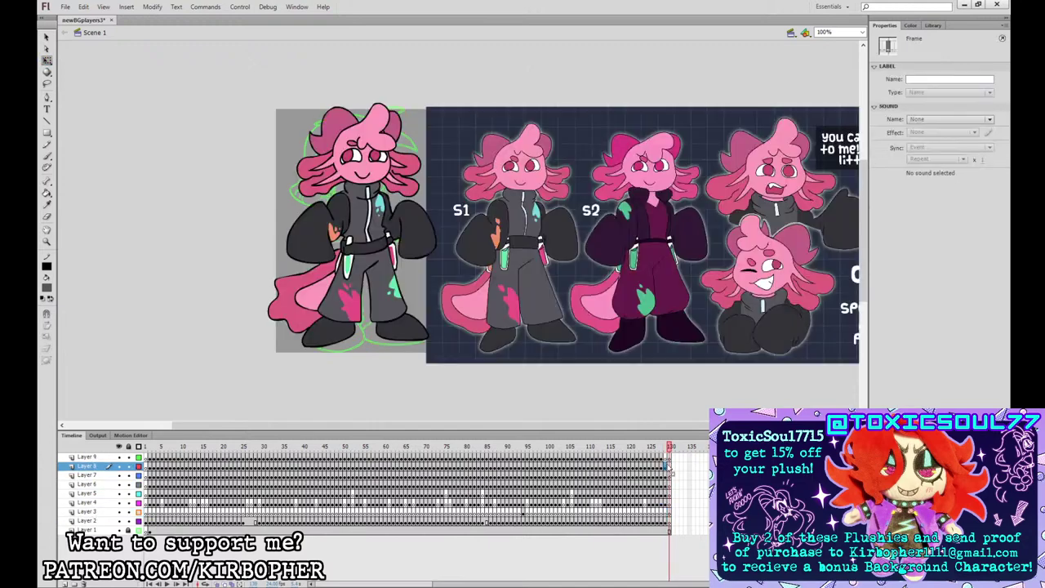
left_click(672, 467)
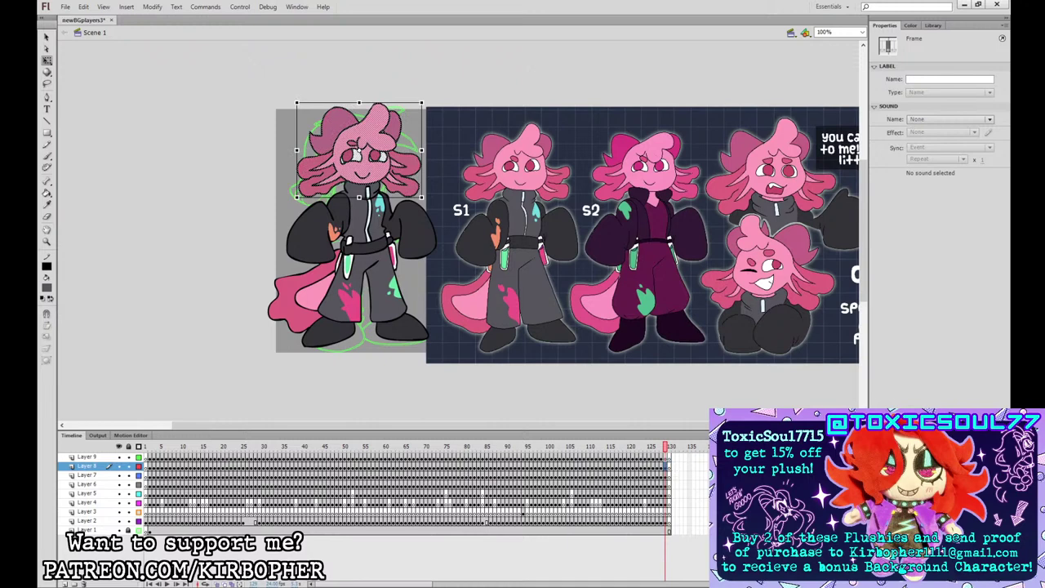
key("F8")
key("Return")
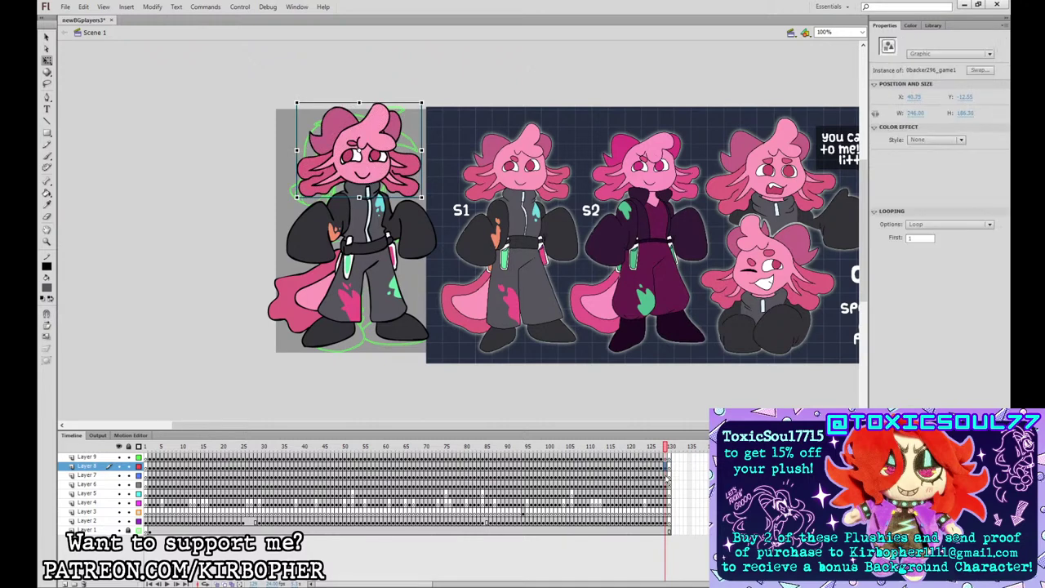
- Convert the artwork on Layers 7, 6, 5 and 4 to separate graphic symbols with names ending in _game2 through _game5
left_click(667, 476)
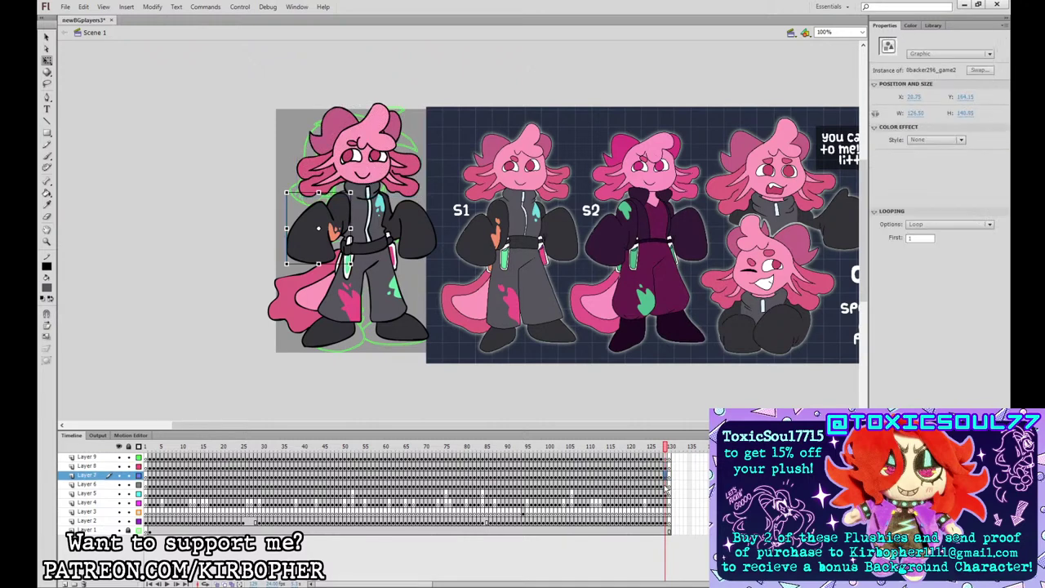
left_click(669, 485)
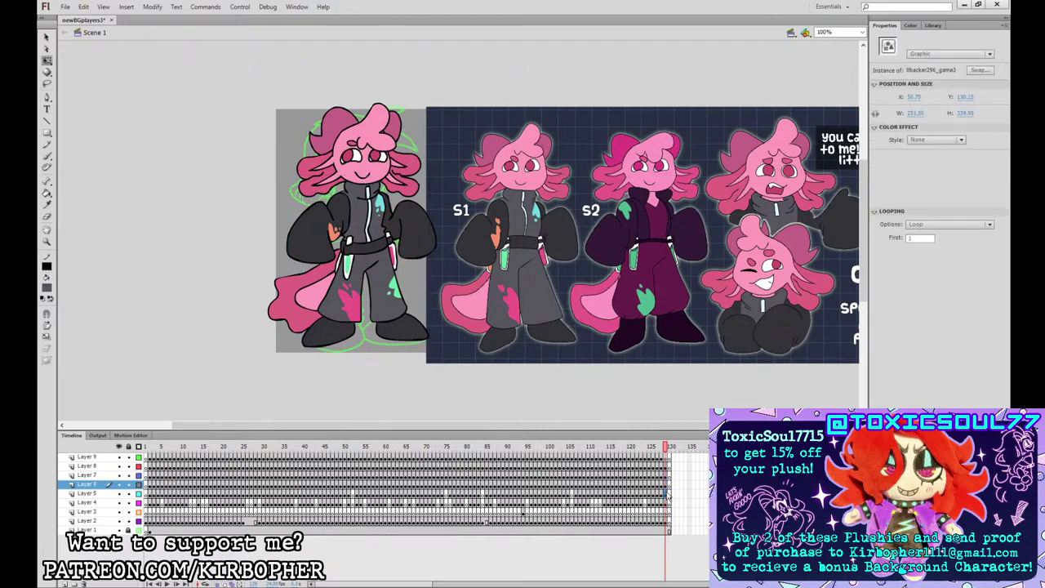
left_click(669, 494)
left_click(669, 502)
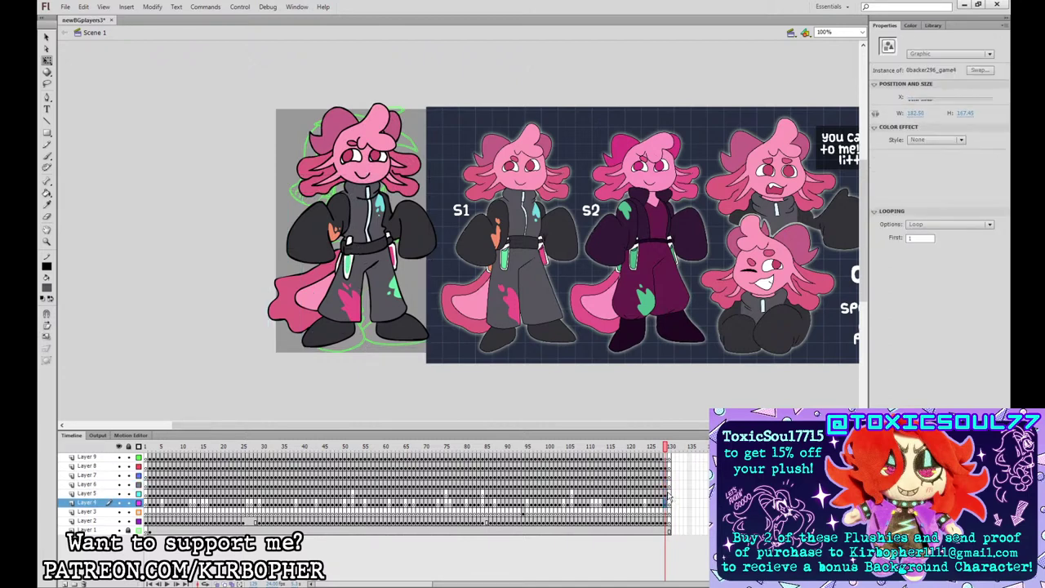
key("F8")
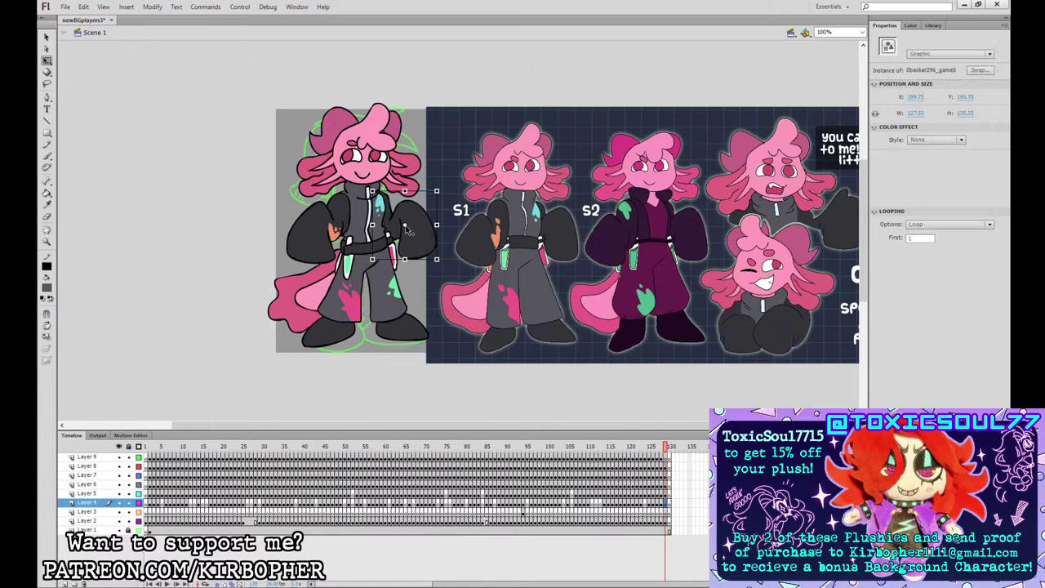
- Move the transformation points of the arms, body and tail symbols to the joints they should pivot around
left_click(386, 204)
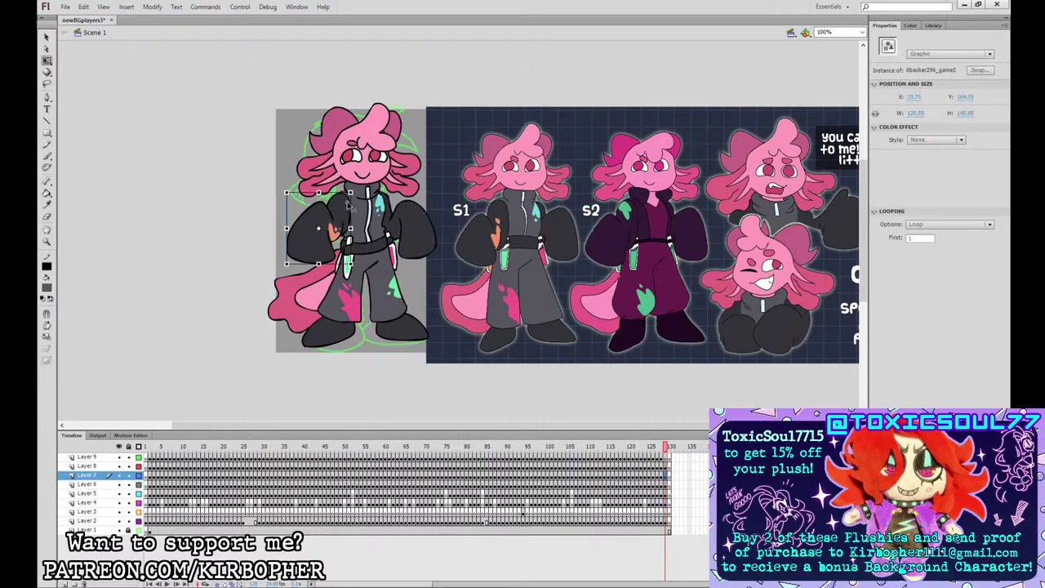
left_click(373, 160)
left_click(377, 214)
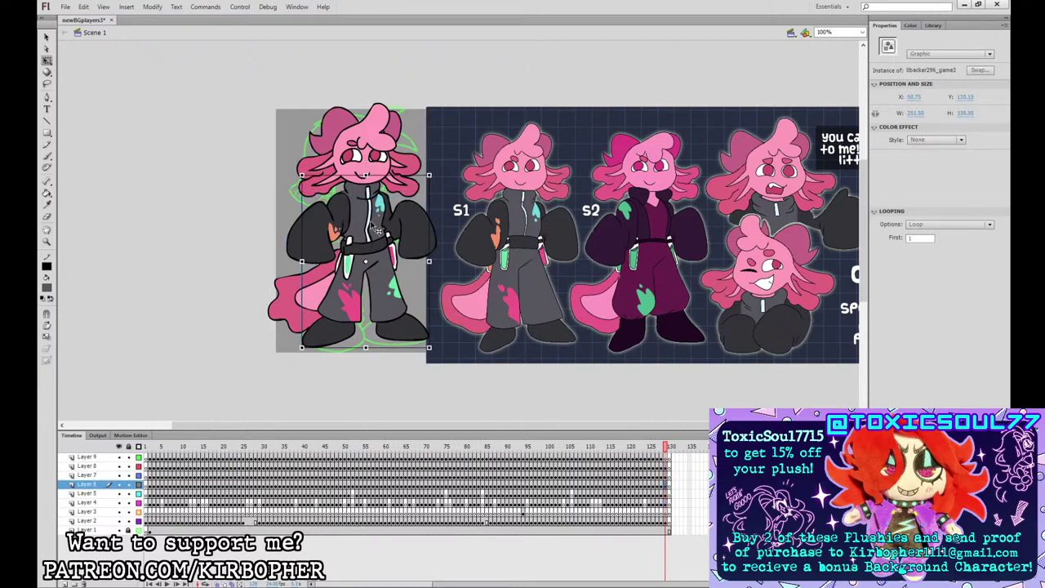
left_click(325, 303)
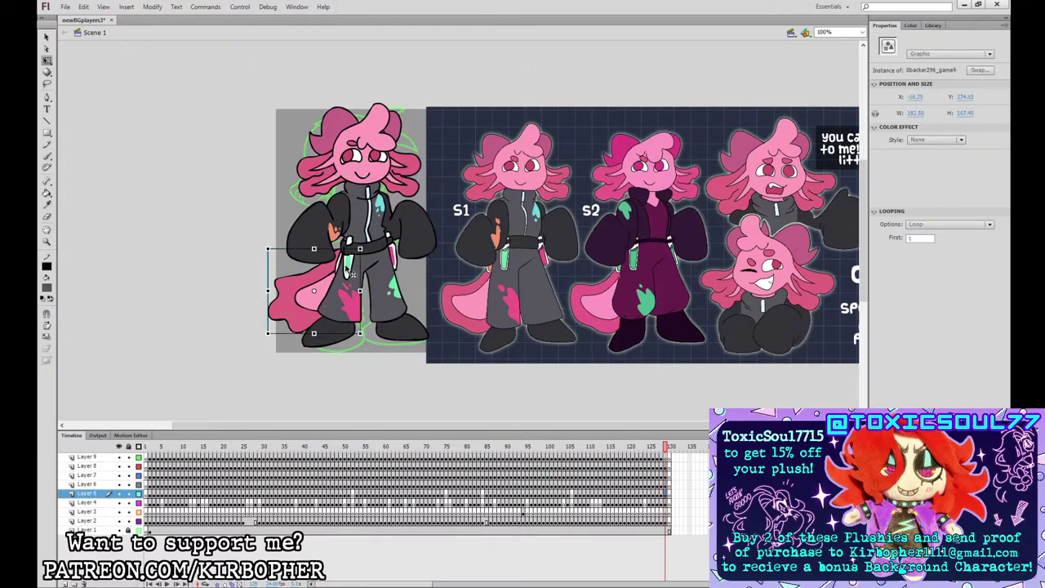
- Put all body parts in a graphic symbol ending in _game_SPRITE, in place on five layers, with keyframes at frames 41 and 21
left_click(668, 502)
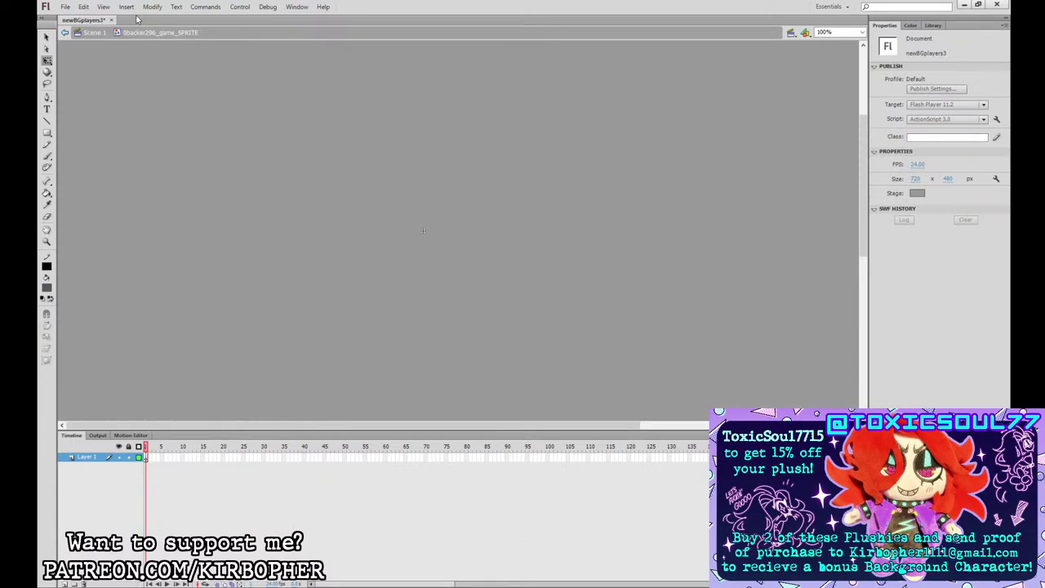
key("ctrl+alt+v")
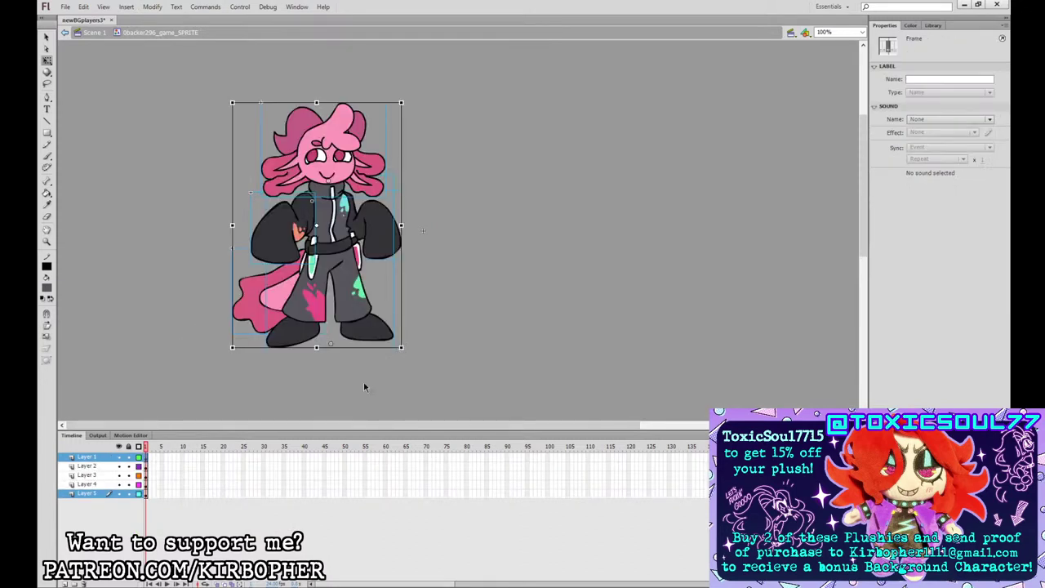
left_click_drag(307, 457, 307, 494)
key("F6")
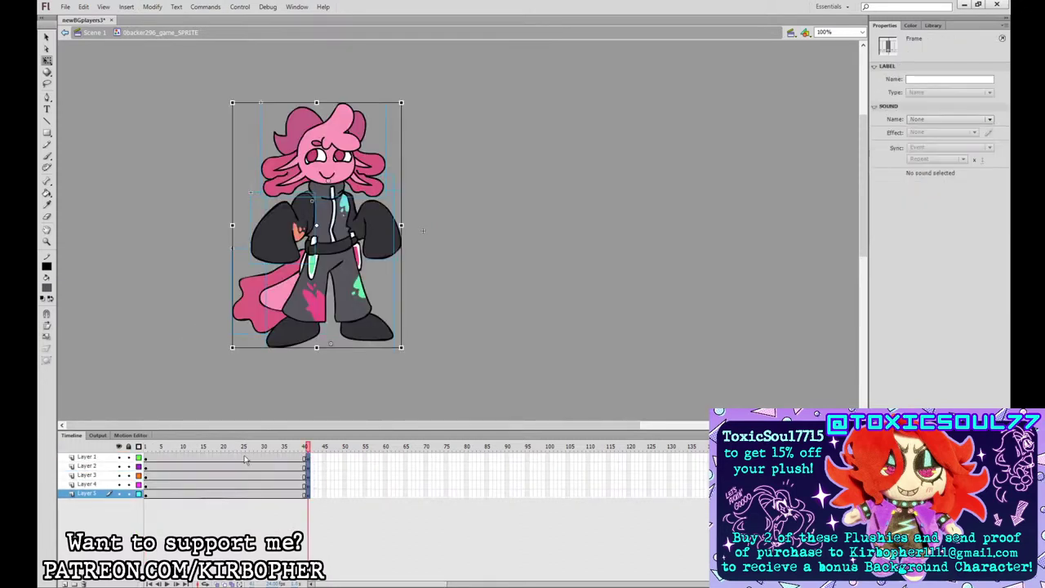
left_click_drag(227, 457, 227, 493)
key("F6")
- Squash the body slightly from the top at frame 21, keeping the feet planted
left_click(319, 380)
left_click(351, 278)
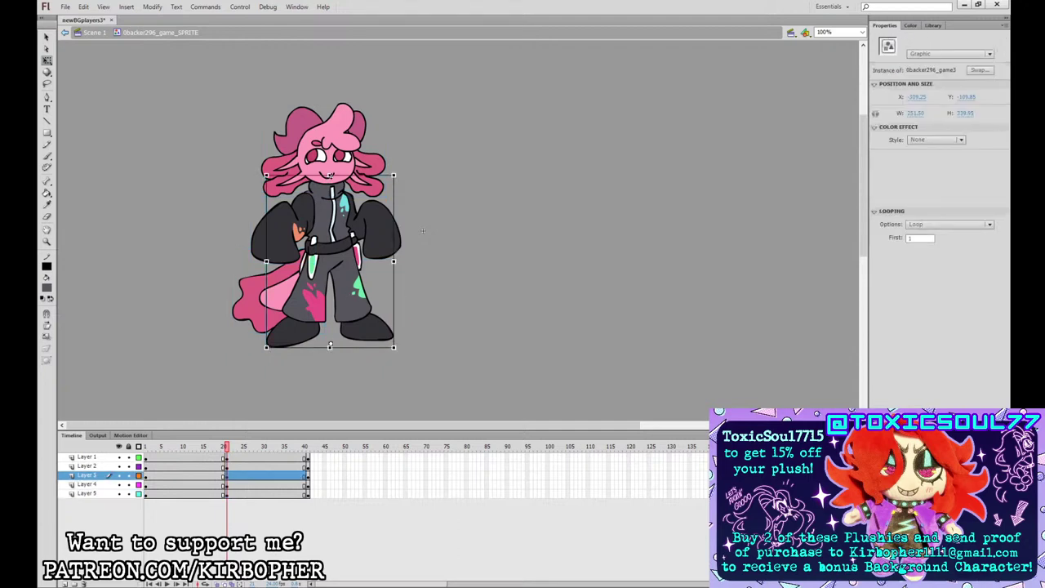
left_click_drag(330, 175, 330, 177)
left_click(303, 217)
left_click(306, 252)
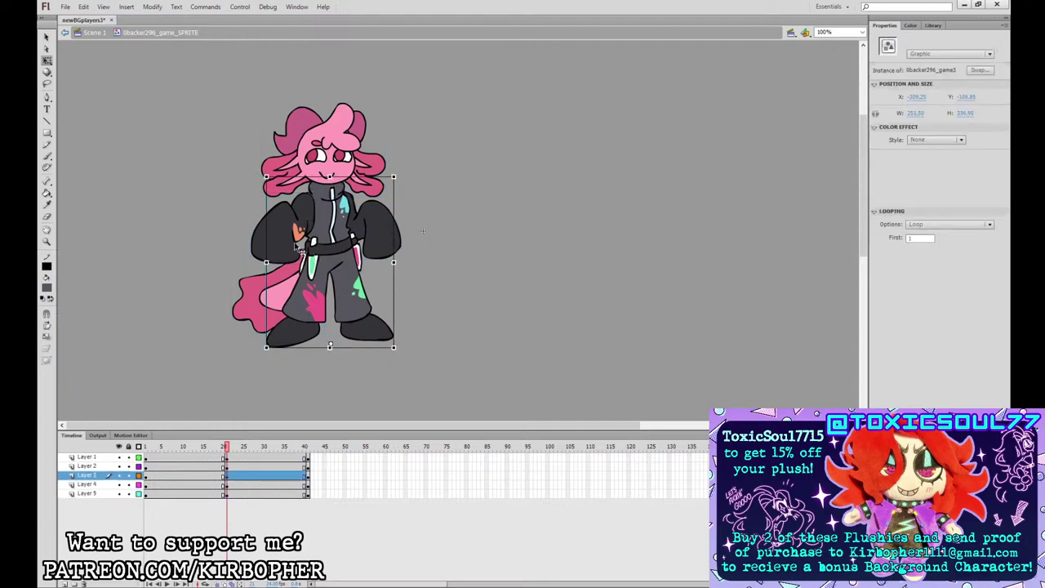
- Rotate both arms slightly outward and tilt the head slightly clockwise at frame 21
left_click(291, 236)
left_click_drag(251, 222, 250, 219)
left_click_drag(294, 262, 292, 262)
left_click(390, 227)
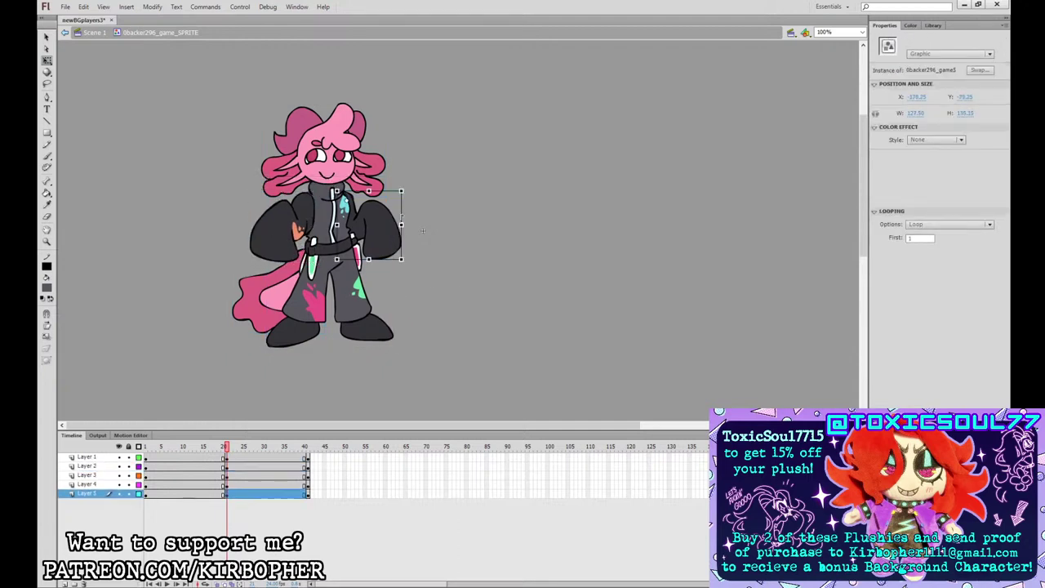
left_click(367, 169)
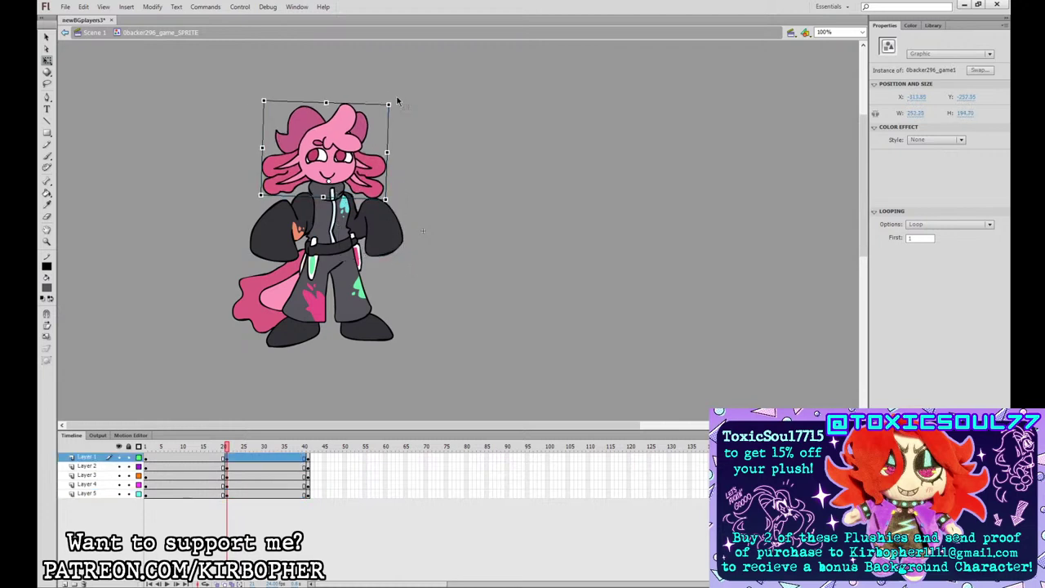
- Nudge both arms down and rotate the tail slightly upward at frame 21
left_click(372, 218)
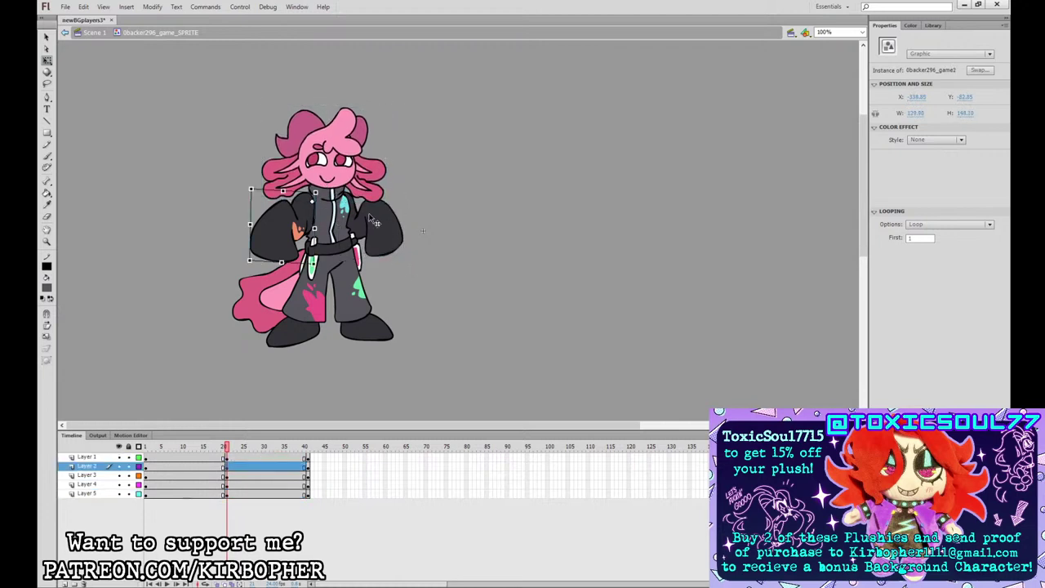
left_click(372, 219, "shift")
key("Down")
key("Down")
key("Down")
left_click_drag(230, 335, 226, 329)
- Create classic tweens between the keyframes on all five layers
left_click(205, 476)
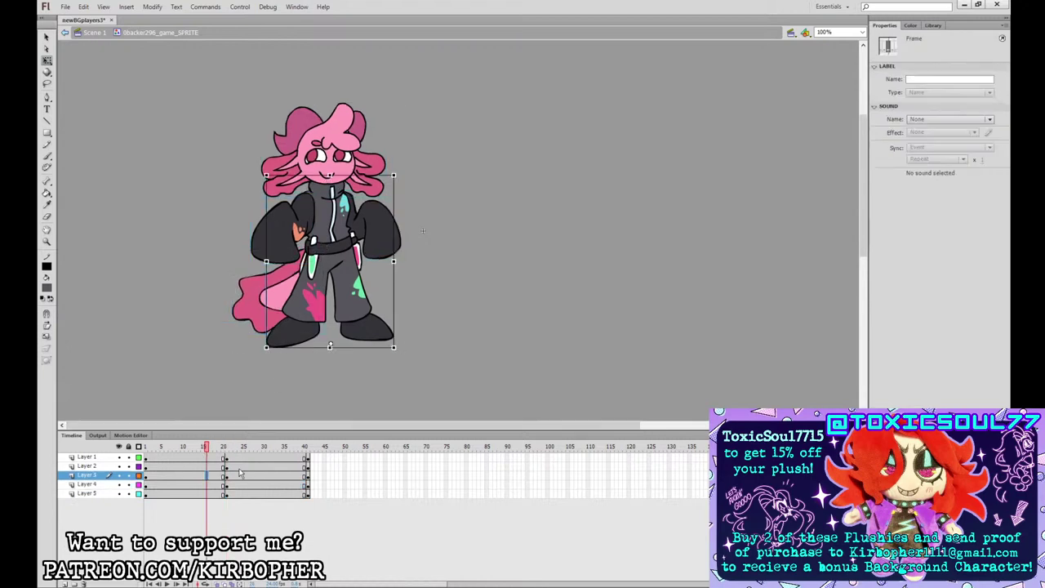
left_click(239, 467)
left_click_drag(215, 495, 268, 495)
left_click(302, 231)
- Insert in-between keyframes at frames 11 and 31 on all five layers
key("F6")
left_click_drag(187, 457, 189, 495)
key("F6")
left_click(174, 485)
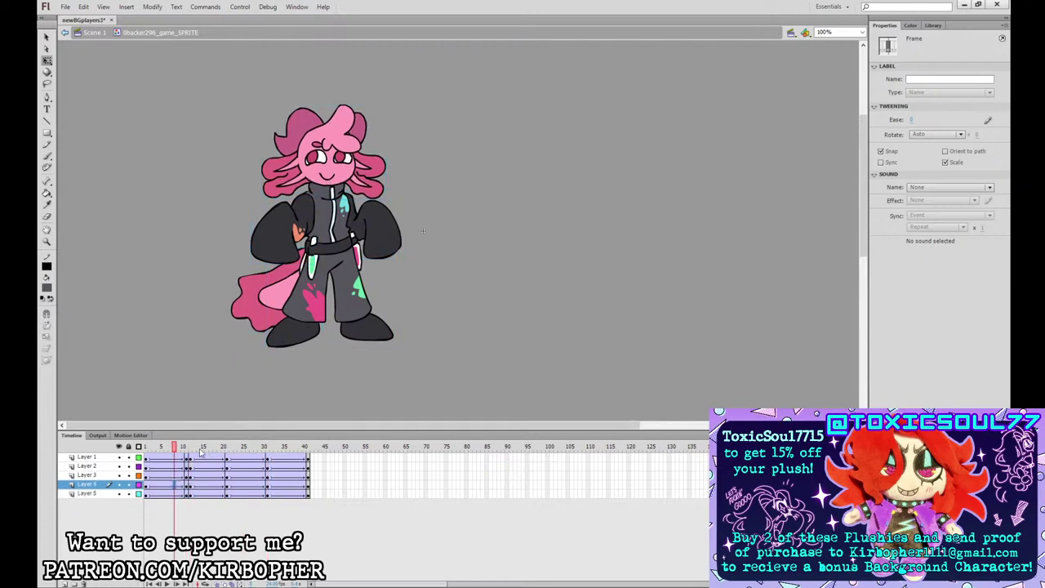
key("ctrl+z")
left_click_drag(187, 457, 292, 494)
key("F6")
- Ease the tween segments on all layers with values of -100 and 100, including those starting at frames 11 and 31
left_click(186, 493)
left_click(912, 121)
type("-100")
key("Return")
left_click(300, 460)
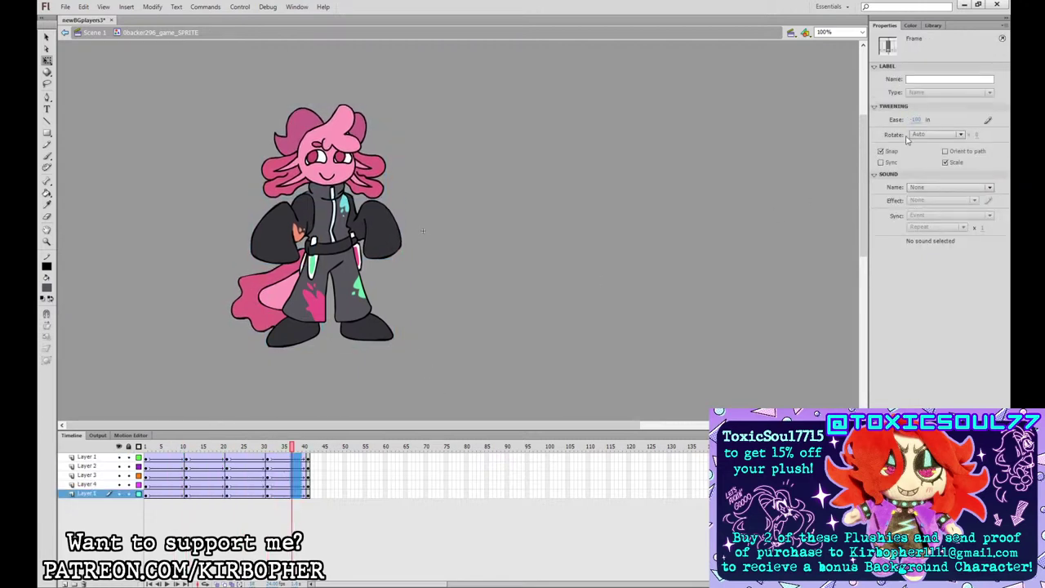
left_click(916, 120)
type("100")
key("Return")
left_click_drag(208, 458, 203, 494)
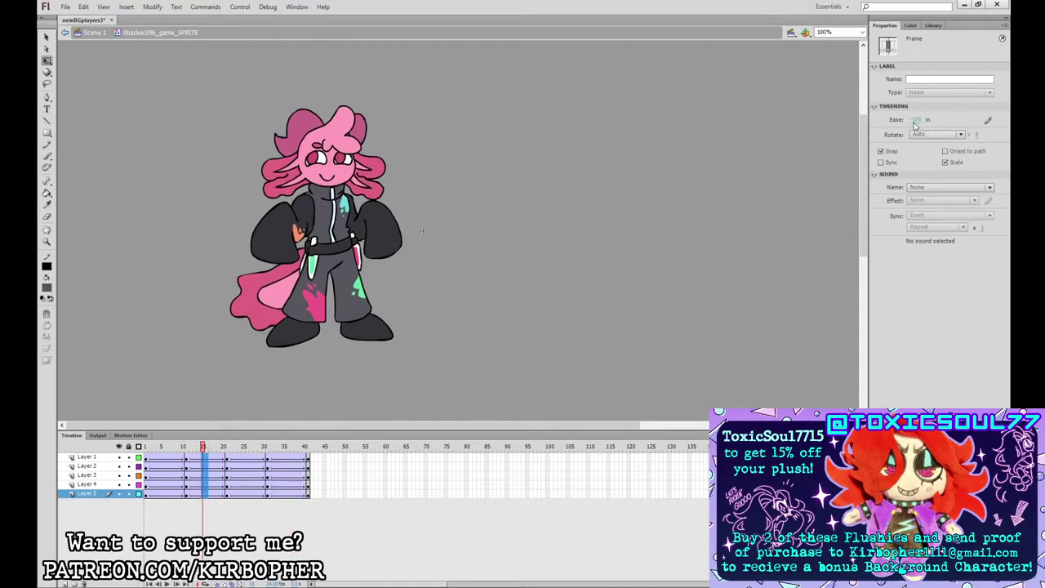
left_click(915, 120)
type("100")
key("Return")
- Convert the tweened frames 1 to 40 on all five layers to individual keyframes
left_click_drag(304, 457, 147, 493)
right_click(198, 471)
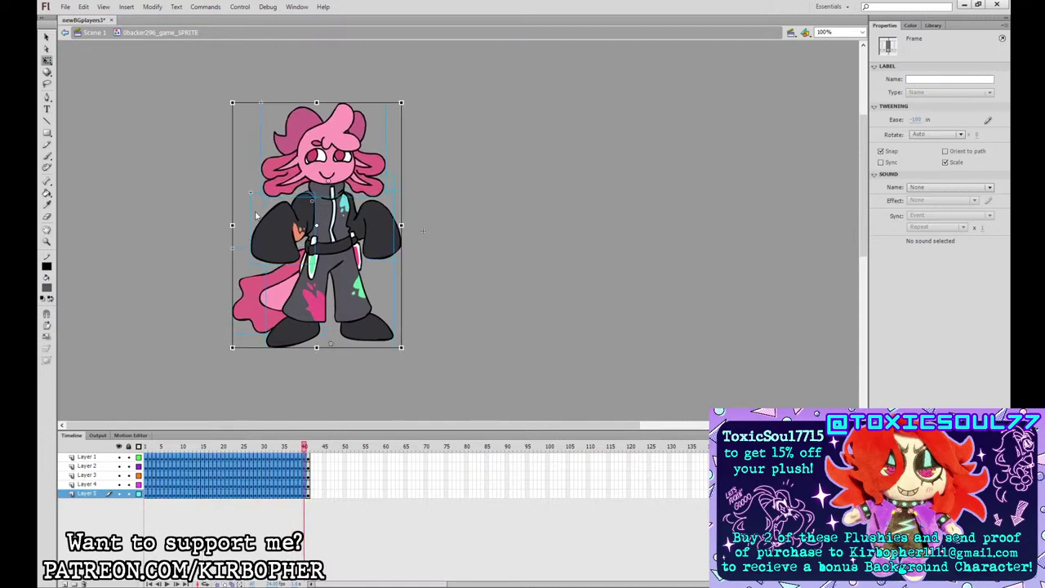
left_click(266, 212)
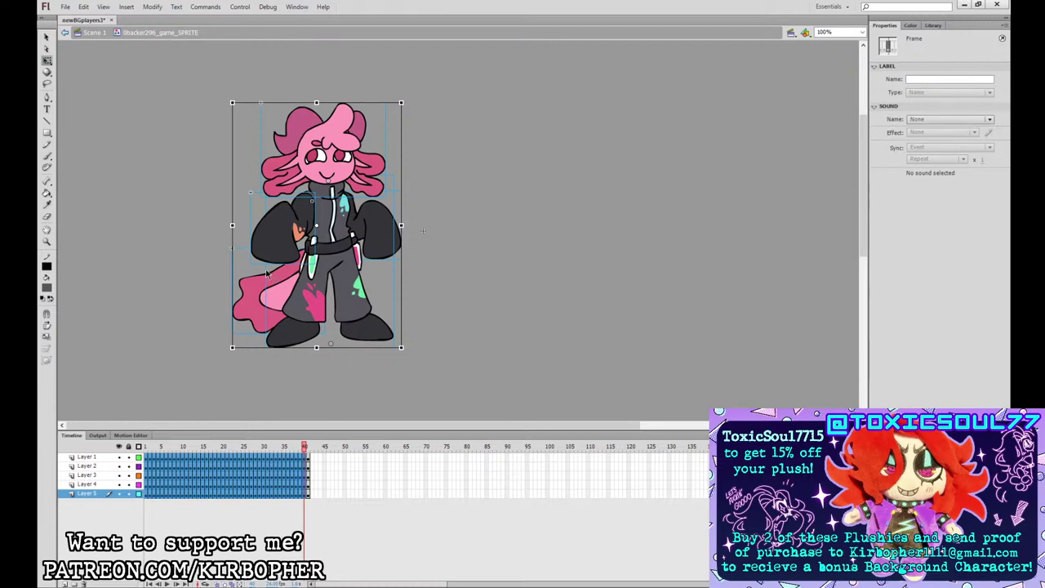
left_click(267, 274)
- Clear every second keyframe on all five layers so the idle animation plays on twos
left_click_drag(153, 457, 182, 495)
key("shift+F6")
key("shift+F6")
key("shift+F6")
key("shift+F6")
left_click_drag(182, 496, 190, 495)
left_click_drag(190, 496, 203, 458)
left_click_drag(203, 458, 198, 458)
left_click_drag(198, 457, 256, 480)
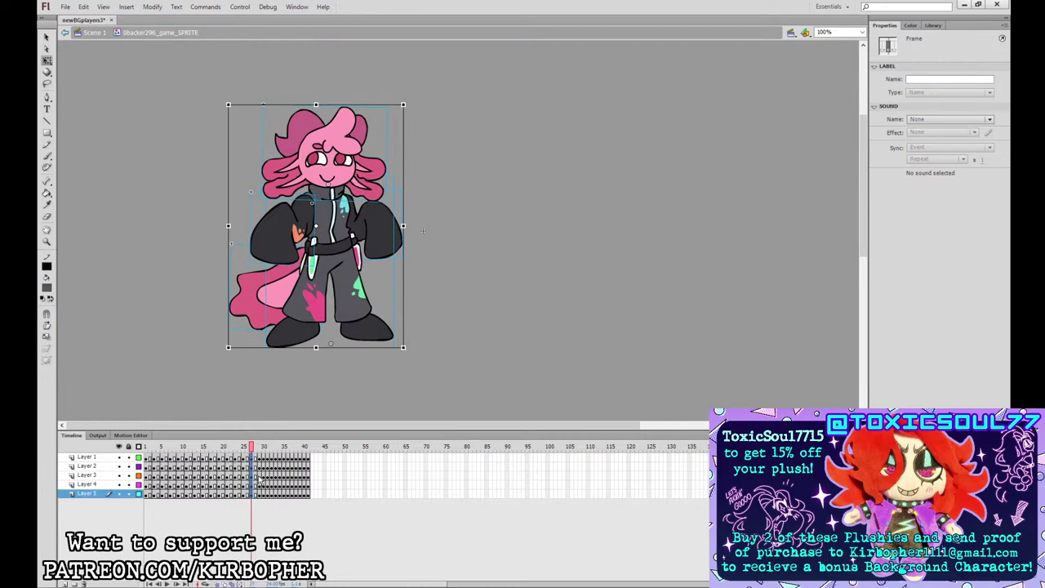
left_click_drag(270, 461, 311, 458)
key("shift+F6")
- Remove the frames after frame 40 on all layers and play back the idle animation
key("shift+F5")
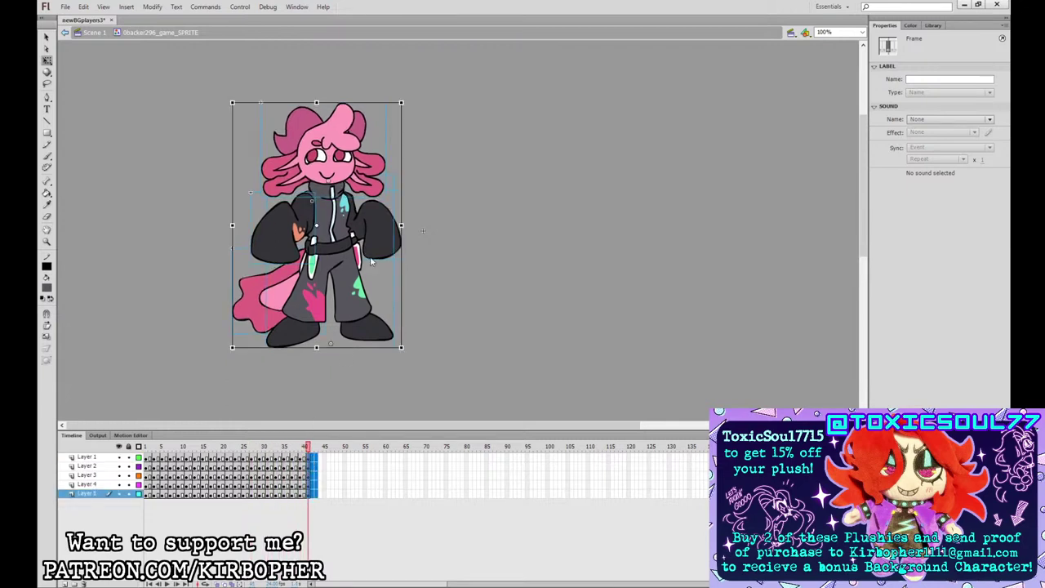
left_click(438, 253)
key("Return")
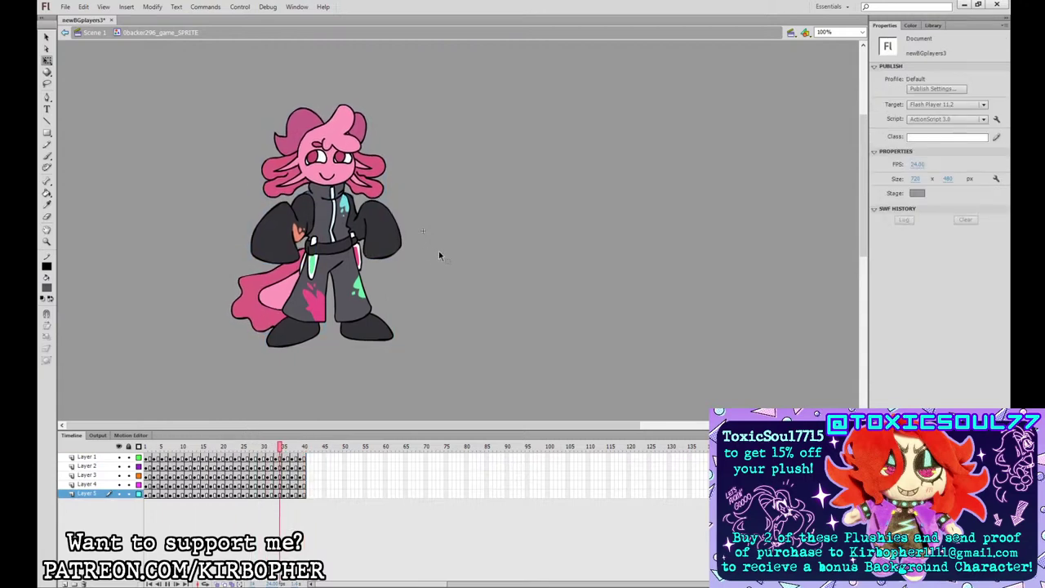
- Return to Scene 1 and place the previous character's sprite over the pink character on Layer 9 in the last drawn frame
left_click(115, 32)
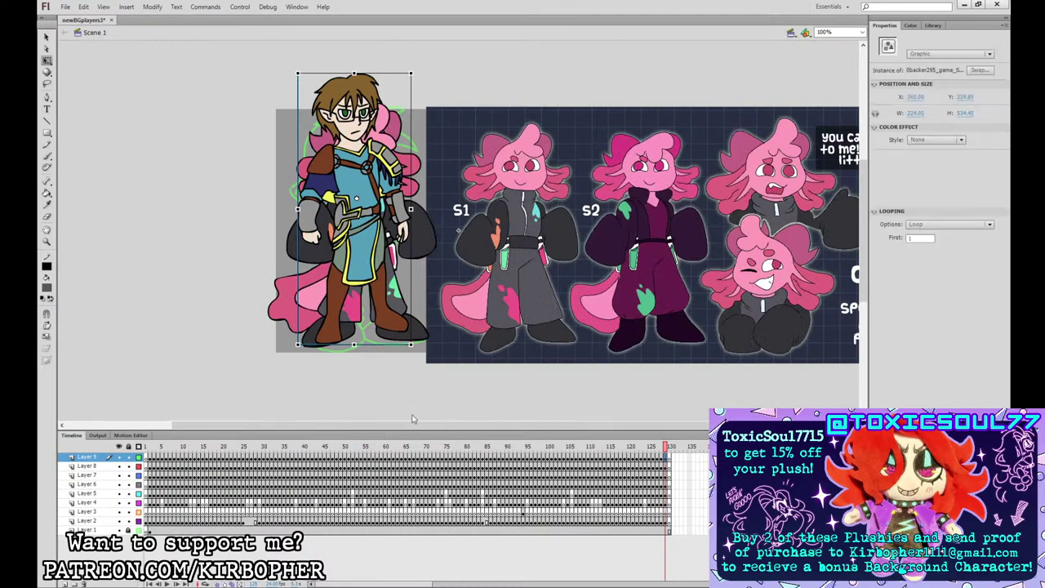
left_click(360, 220)
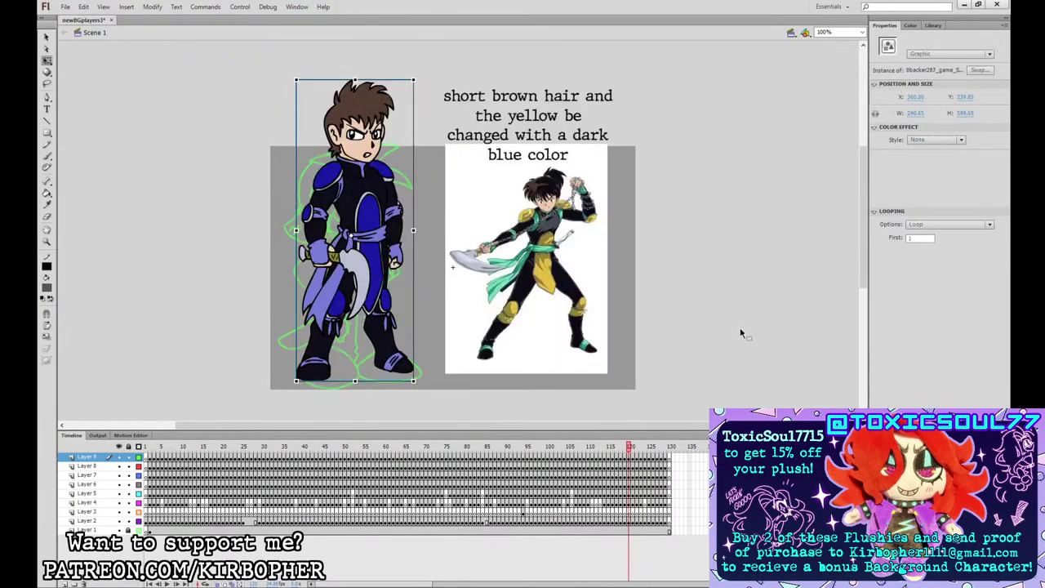
- Step through the finished characters on the main timeline and compare each one with its reference image
key(".")
key(".")
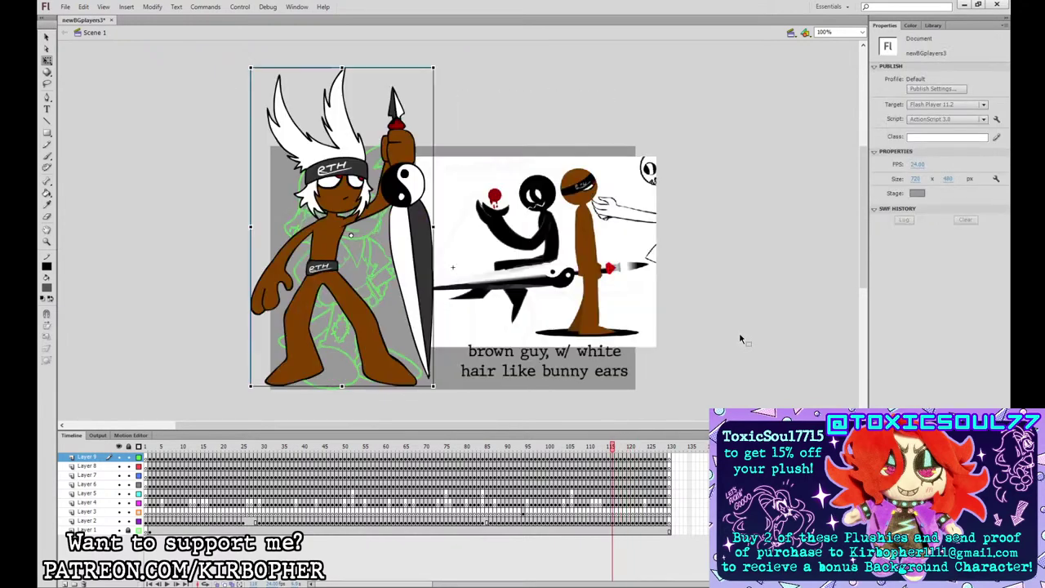
key(".")
key(".")
key(".")
key(".")
key(".")
key(".")
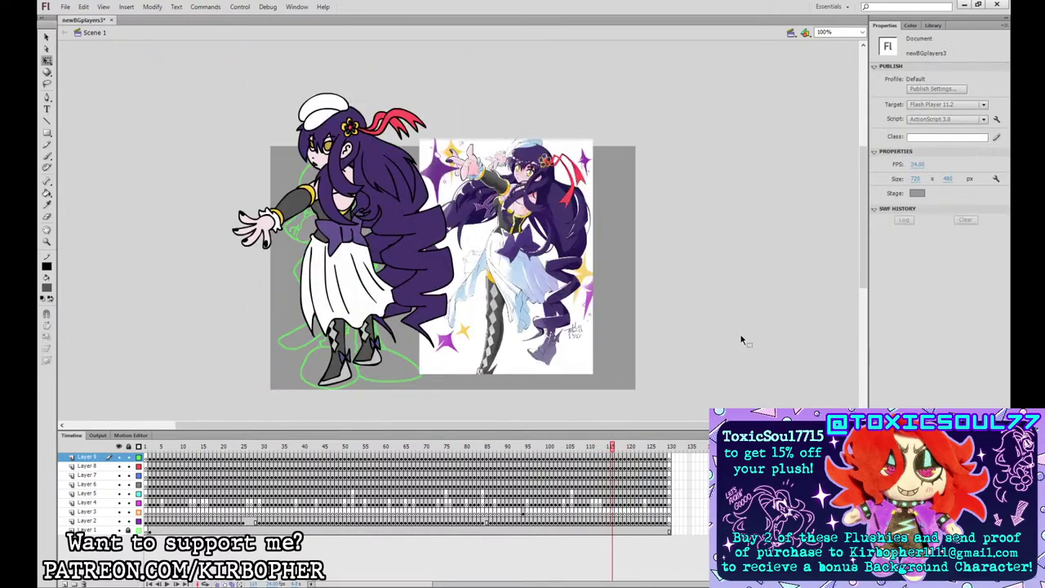
key(".")
key(".")
key(".")
key(".")
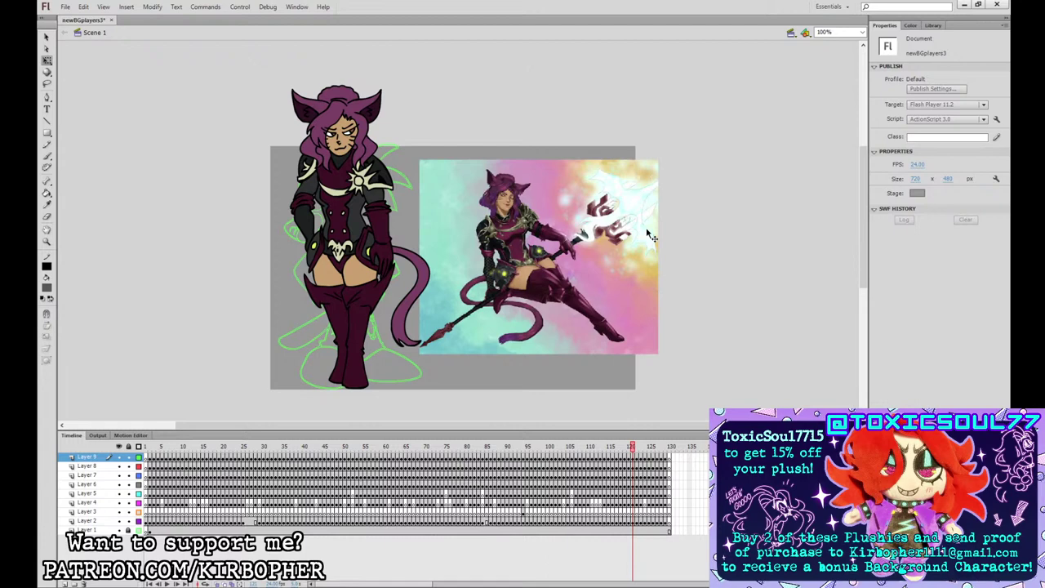
left_click_drag(638, 446, 657, 447)
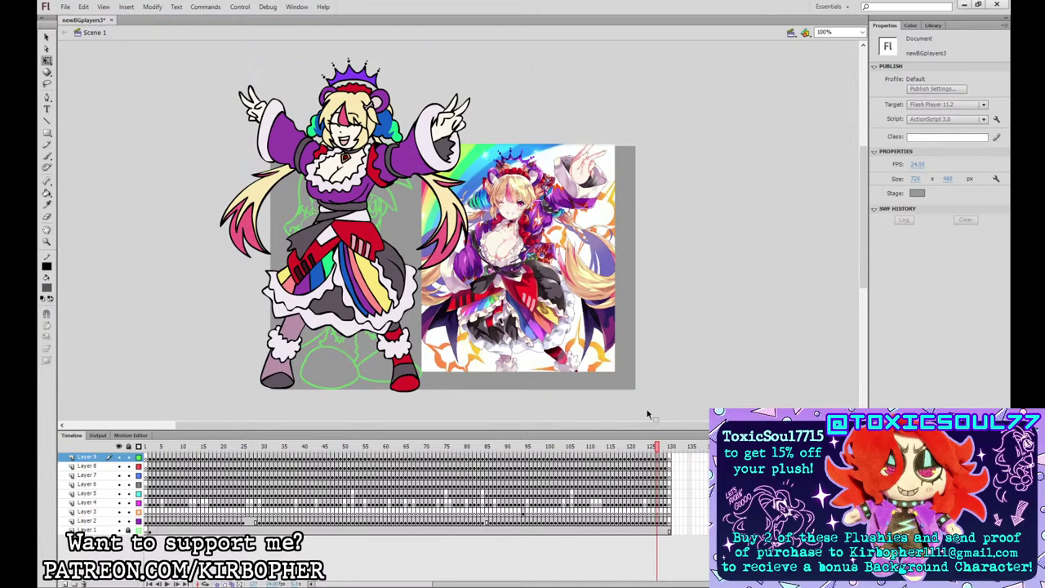
left_click(621, 447)
left_click_drag(621, 447, 659, 447)
- Open the crowned rainbow-skirt character's sprite and its legs symbol, ending in _game5, for editing
double_click(412, 360)
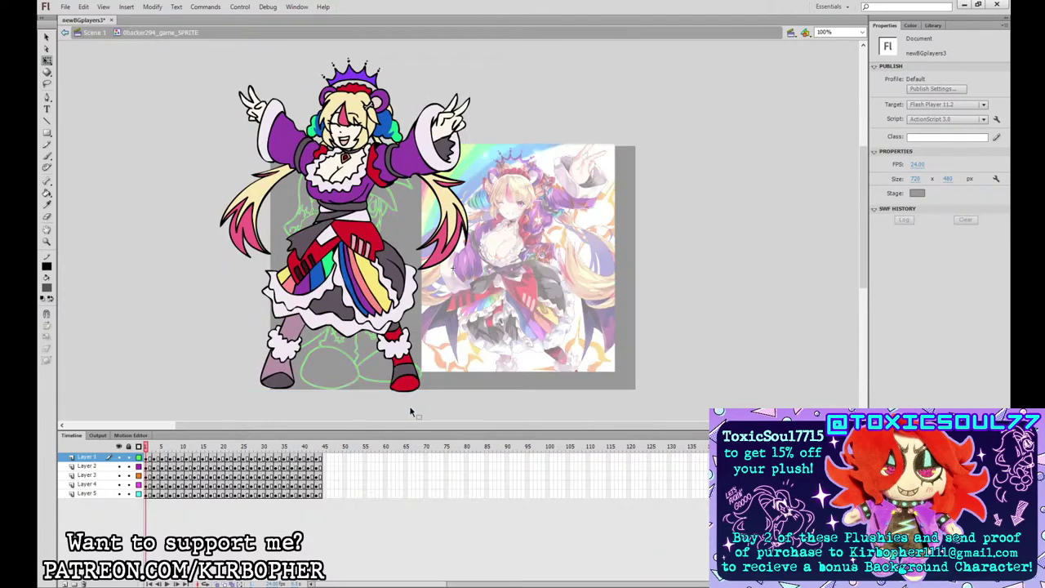
key("k")
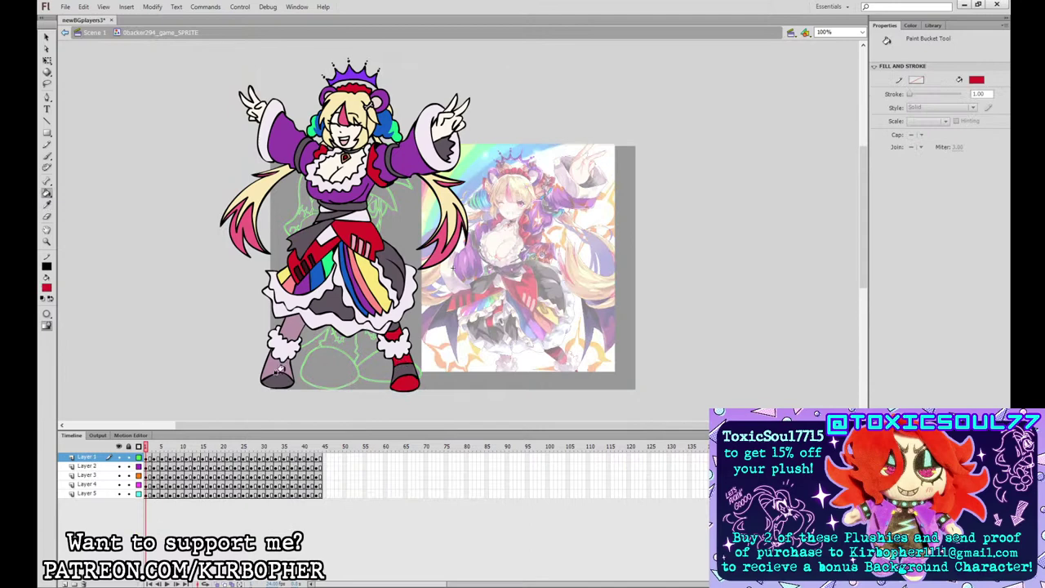
key("v")
left_click(405, 346)
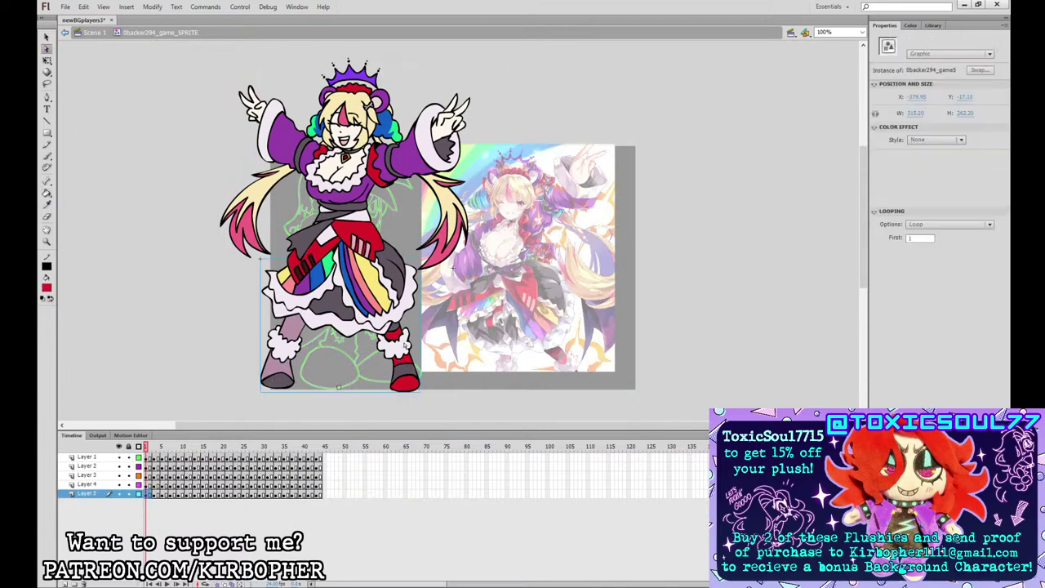
key("q")
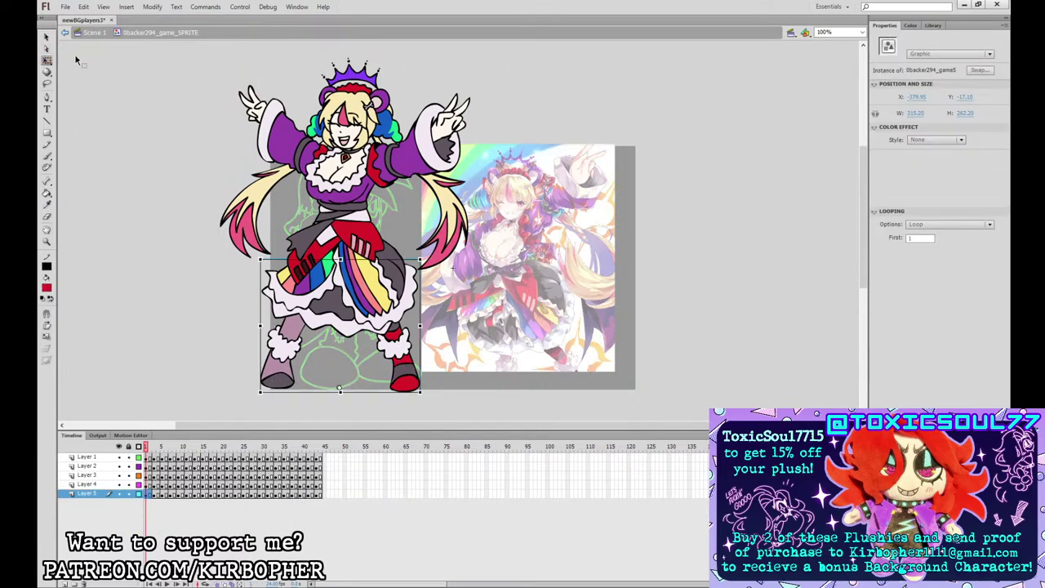
double_click(398, 330)
- Fill the uppers of both shoes red and the toe of the shoe on the viewer's right dark grey
key("k")
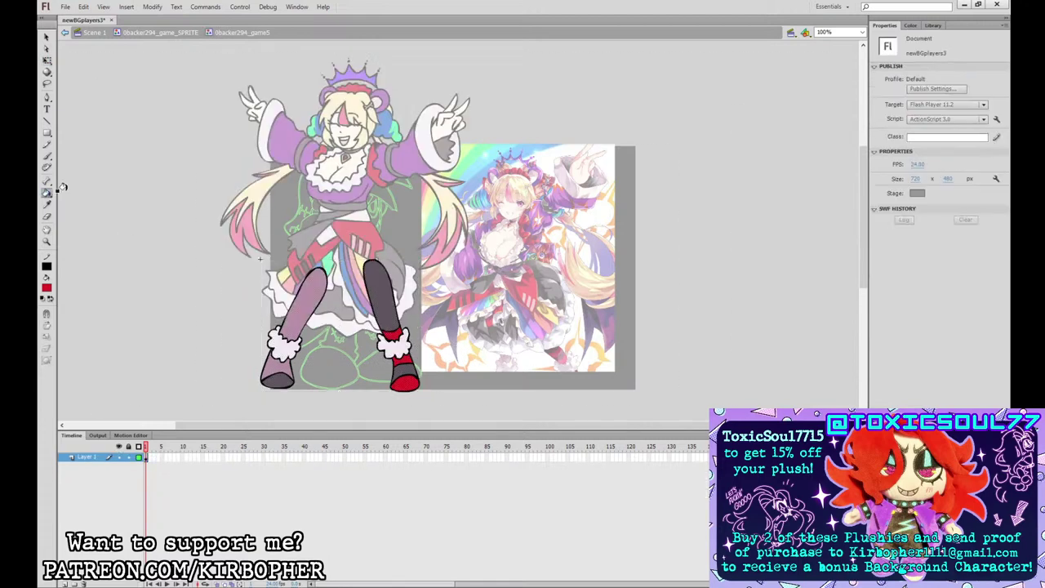
left_click(46, 203)
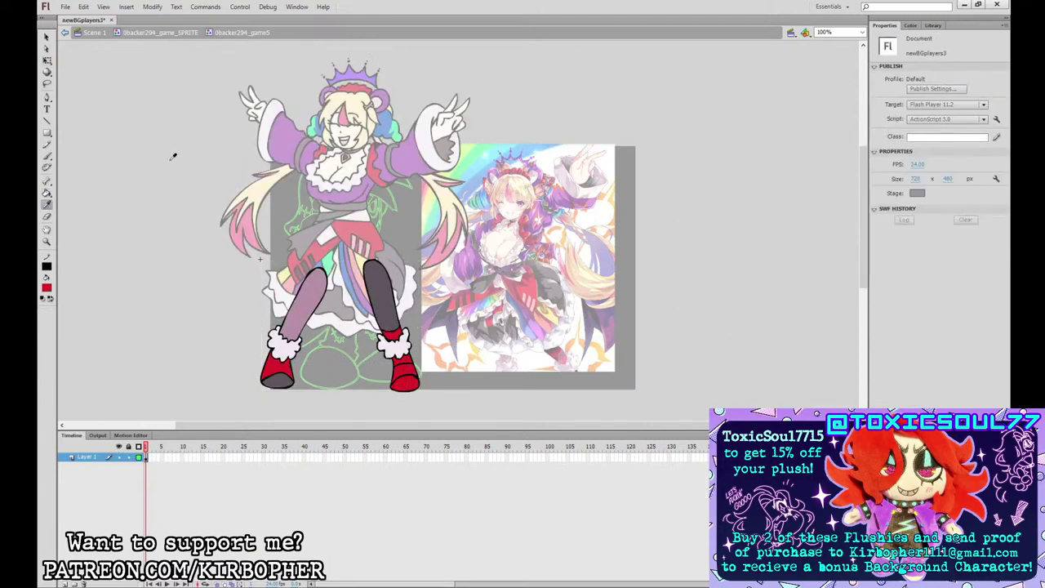
left_click(367, 295)
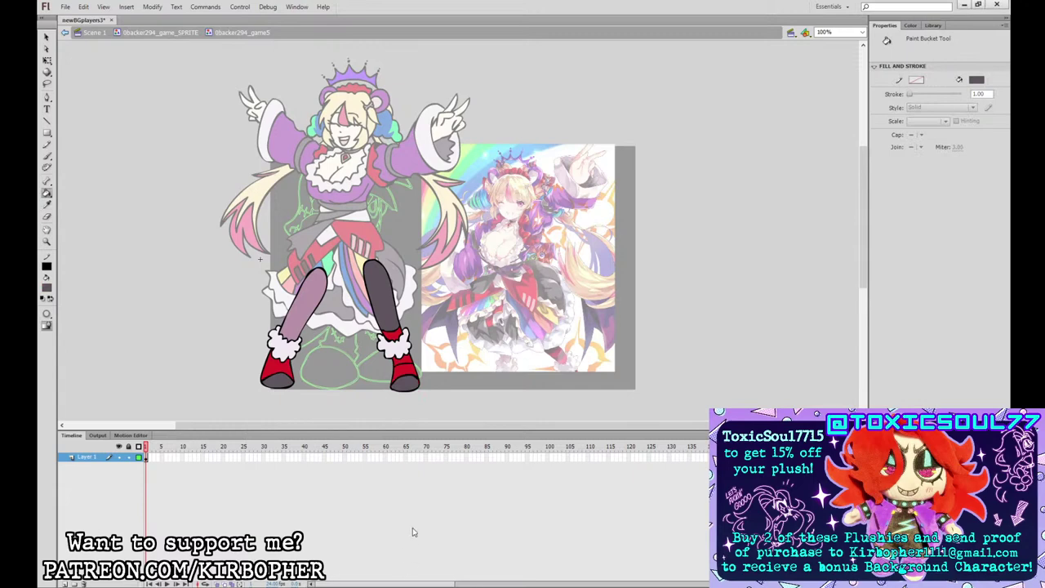
- Recolour the toes of both shoes red to match the uppers
left_click(47, 37)
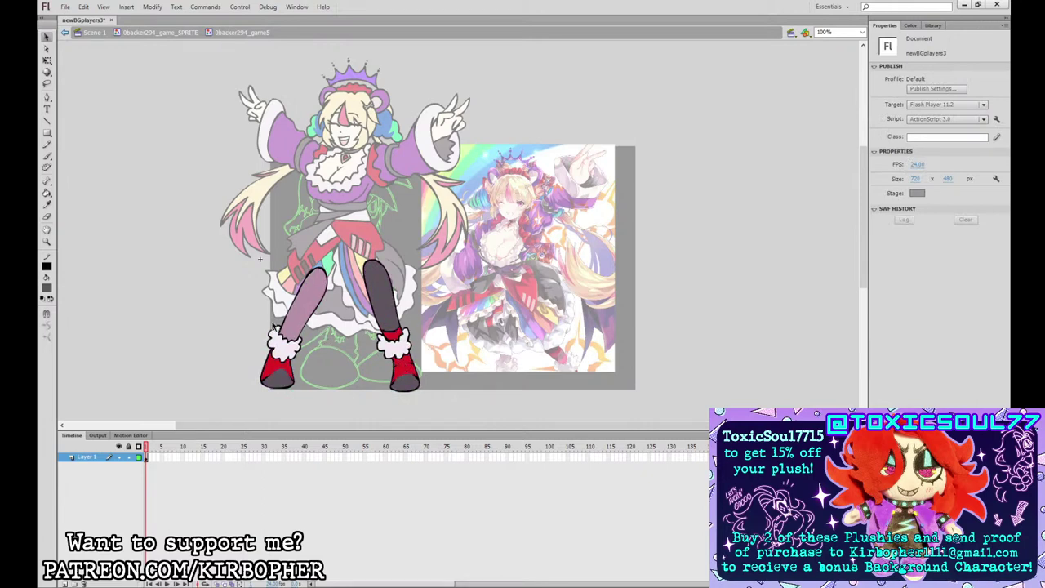
left_click(47, 194)
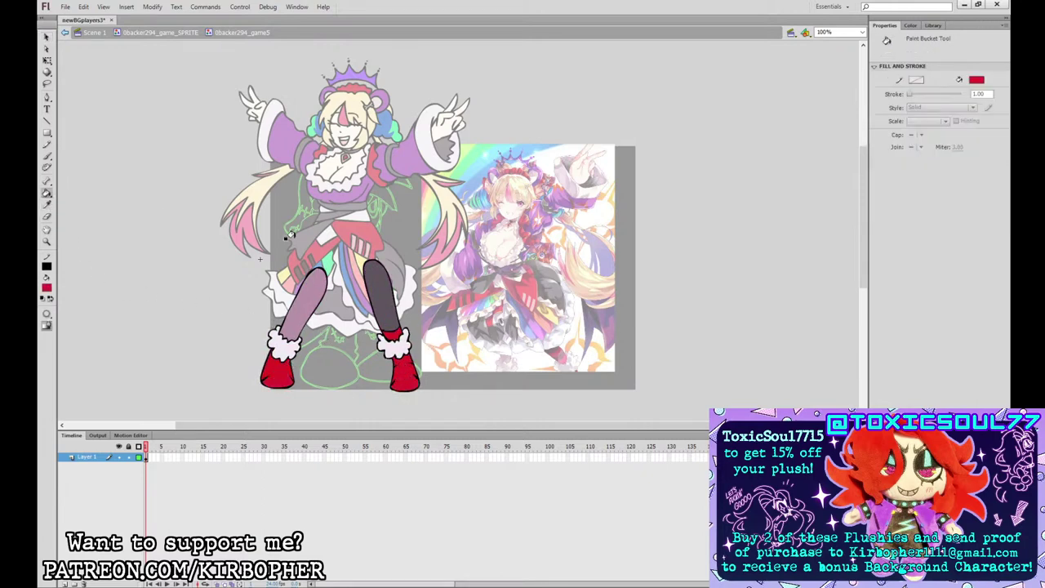
- Leave the legs symbol for the main scene and go to the pink character on frame 129
left_click(46, 155)
left_click(66, 329)
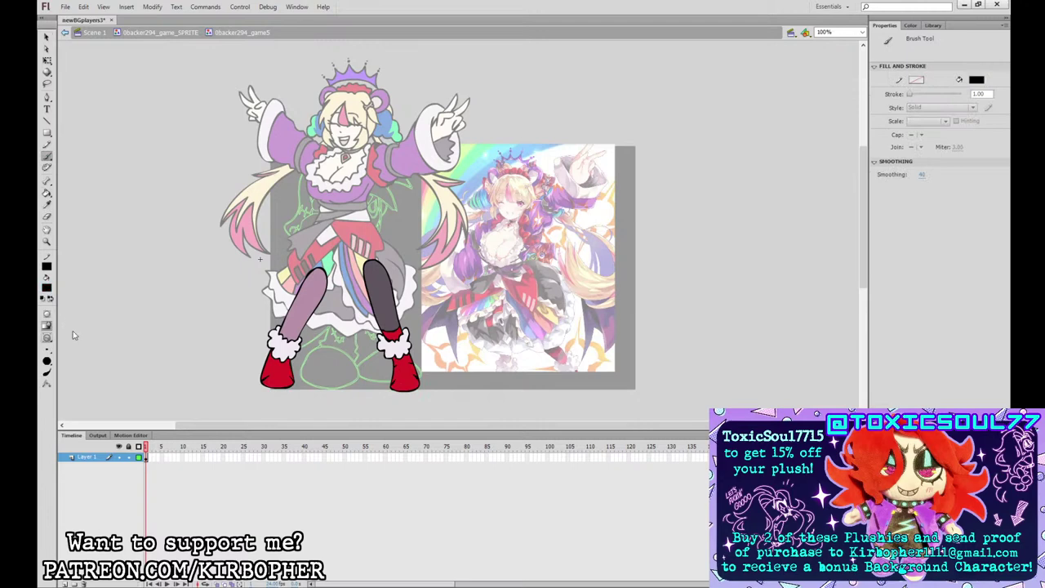
left_click(147, 456)
key("Escape")
left_click(96, 32)
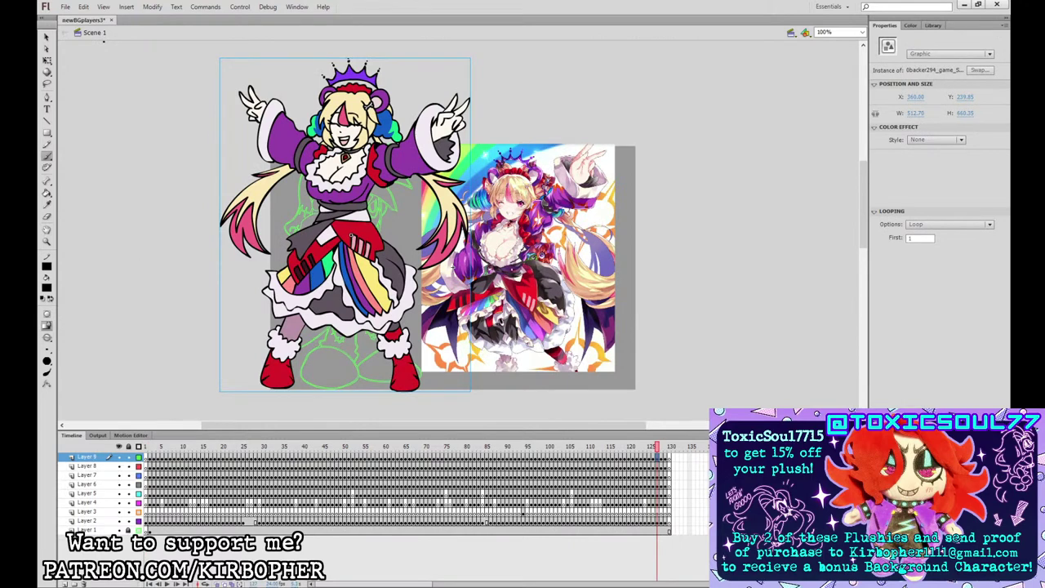
key("q")
left_click(116, 95)
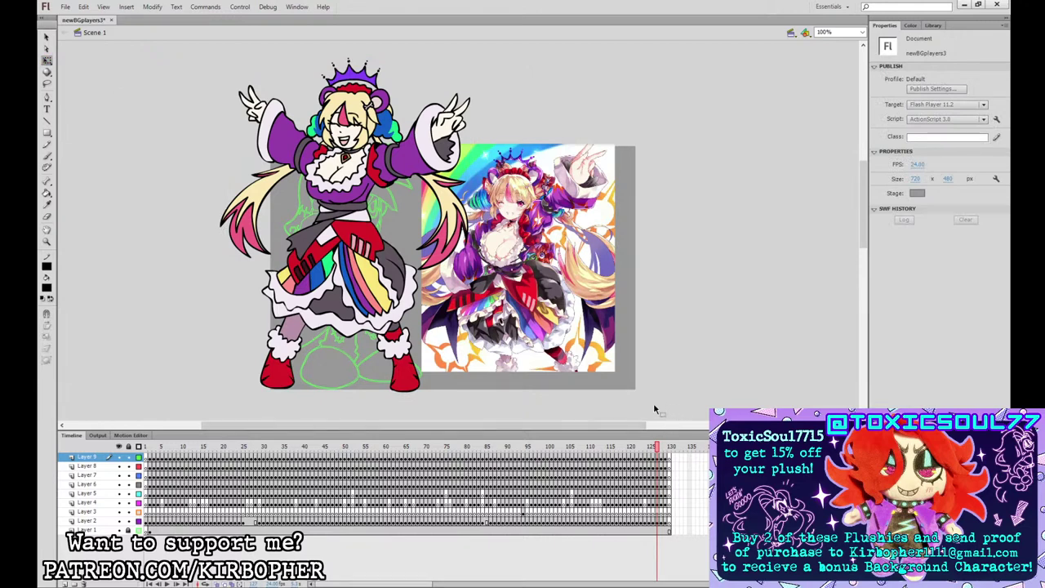
left_click_drag(658, 448, 667, 449)
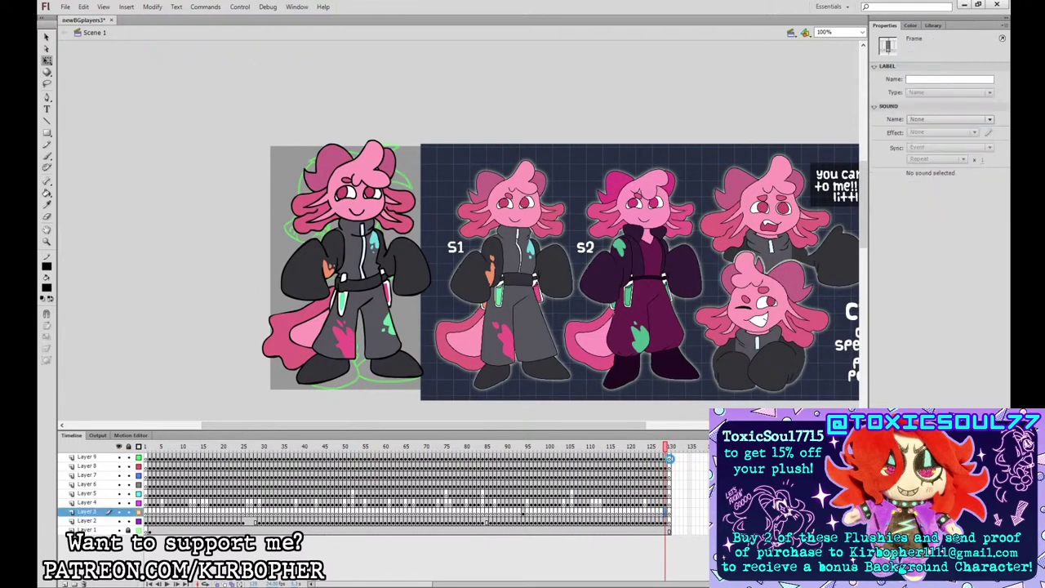
left_click(666, 512)
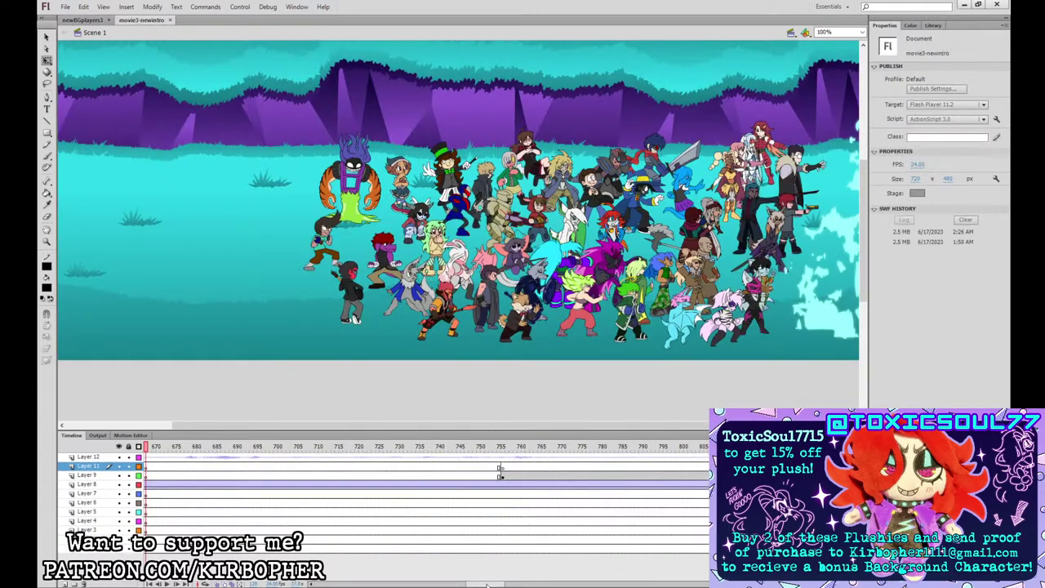
- Examine the first crowd shots in movie3-newintro, covering the forest field and the purple cave with the waterfall
left_click_drag(490, 584, 327, 584)
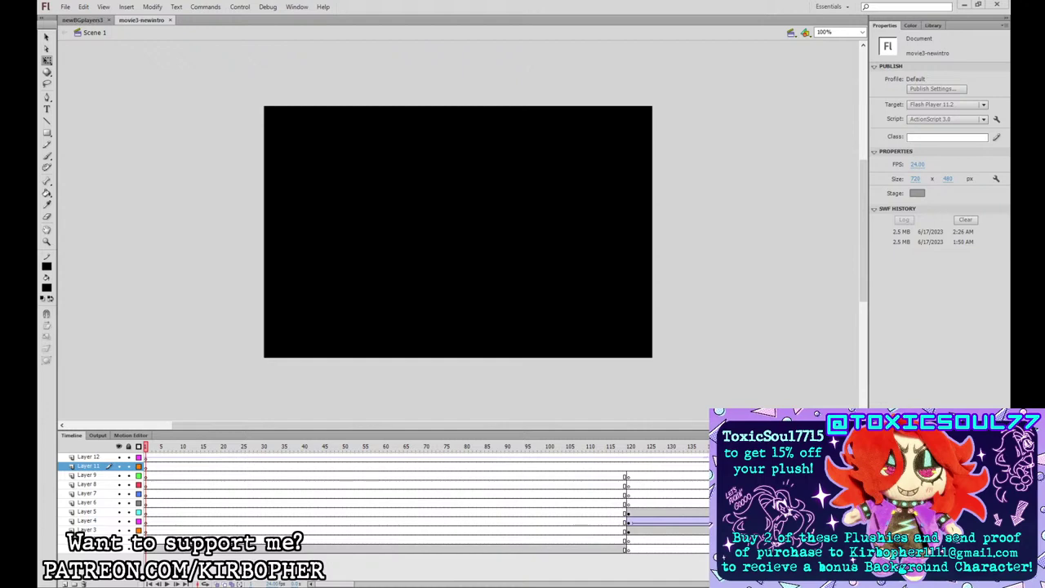
left_click(357, 476)
left_click(634, 468)
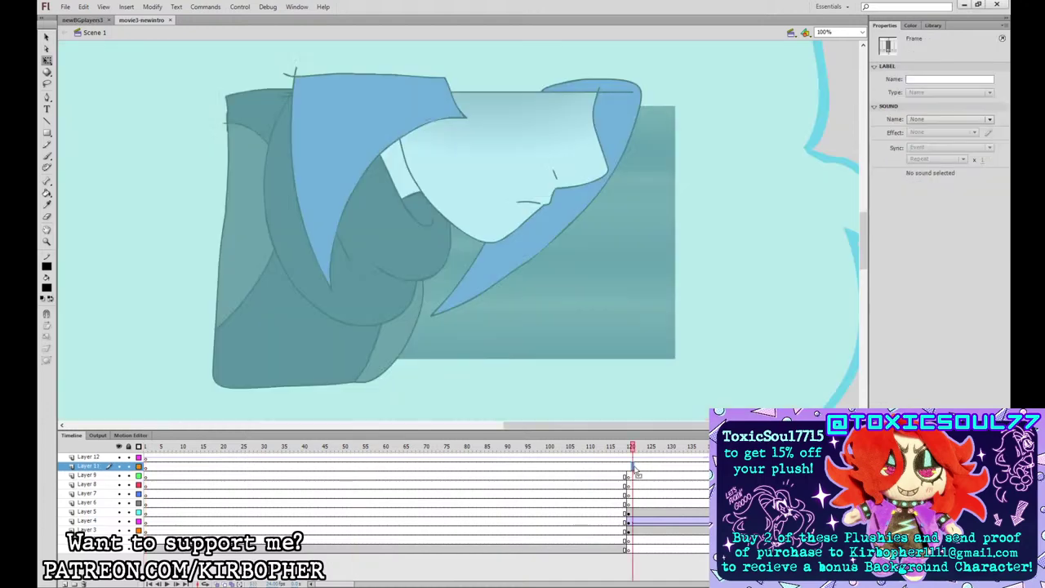
left_click_drag(356, 581, 395, 560)
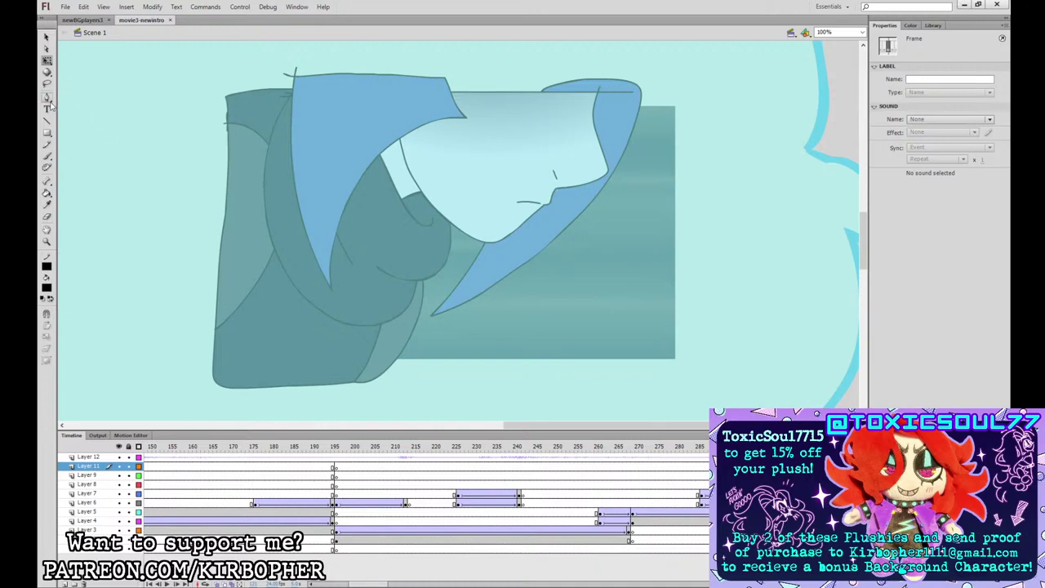
left_click(417, 476)
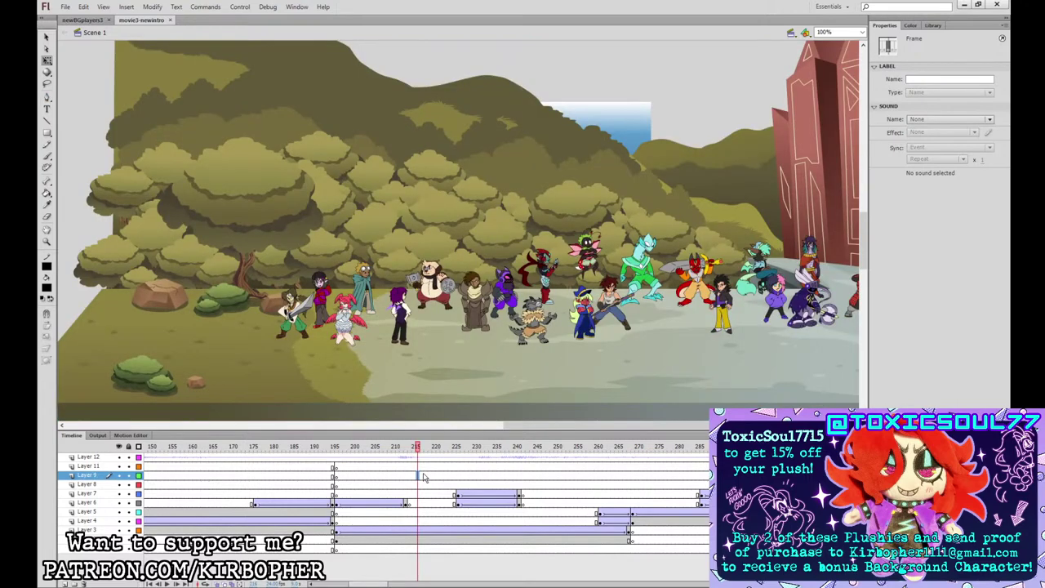
left_click(539, 467)
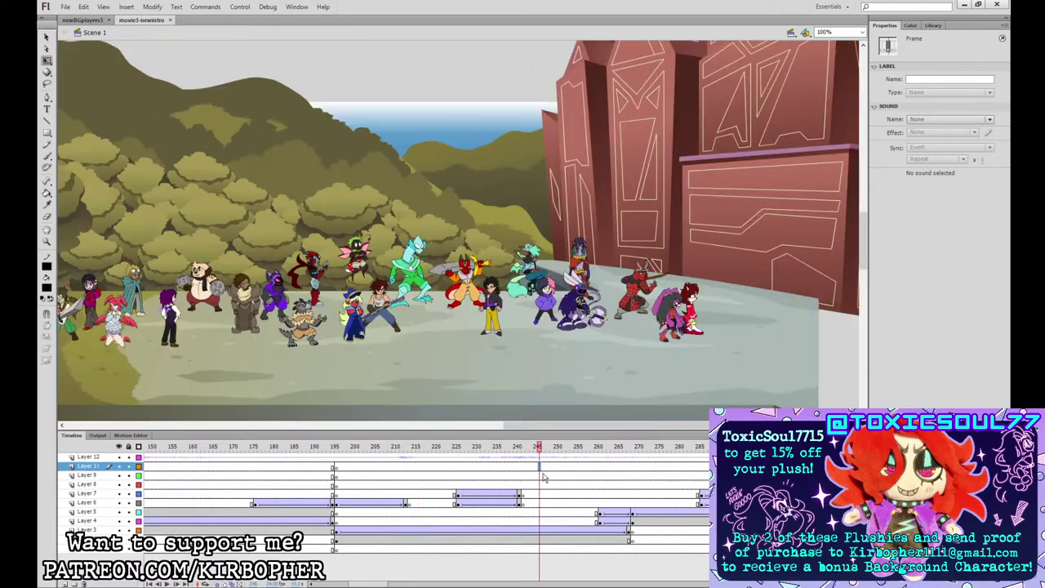
left_click(672, 494)
left_click(751, 485)
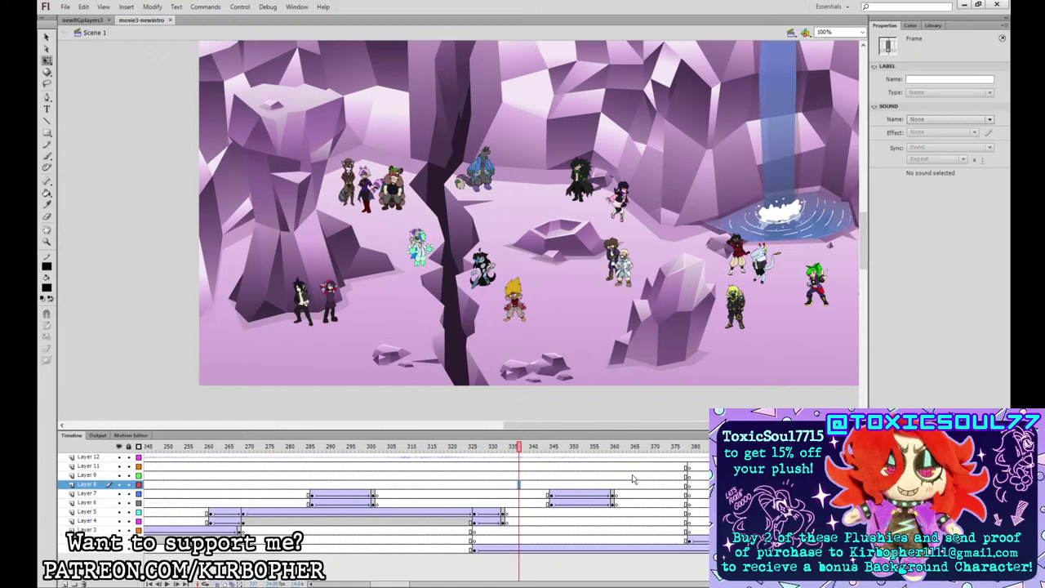
left_click(653, 494)
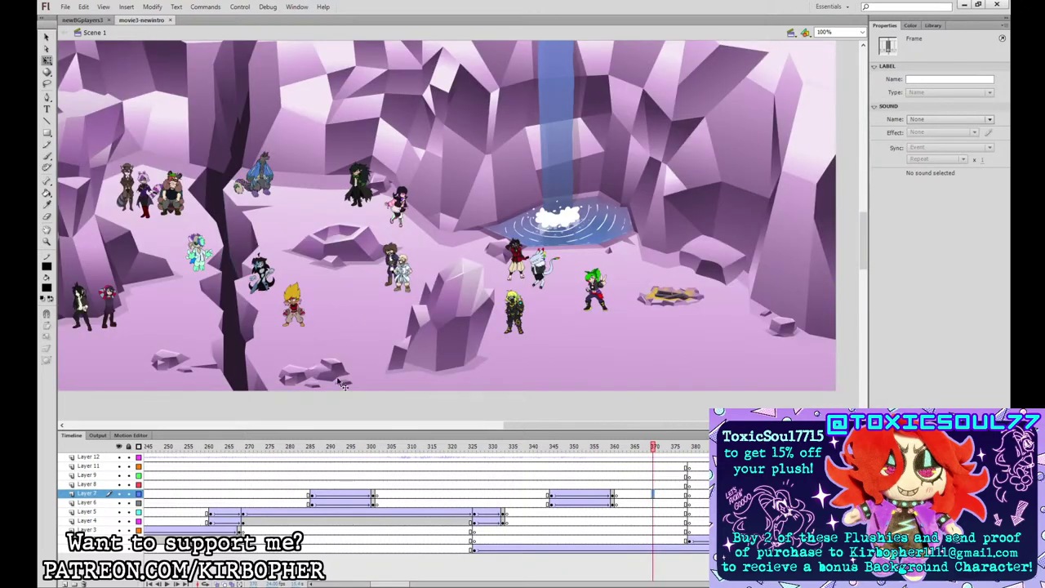
scroll(433, 582, "right", 5)
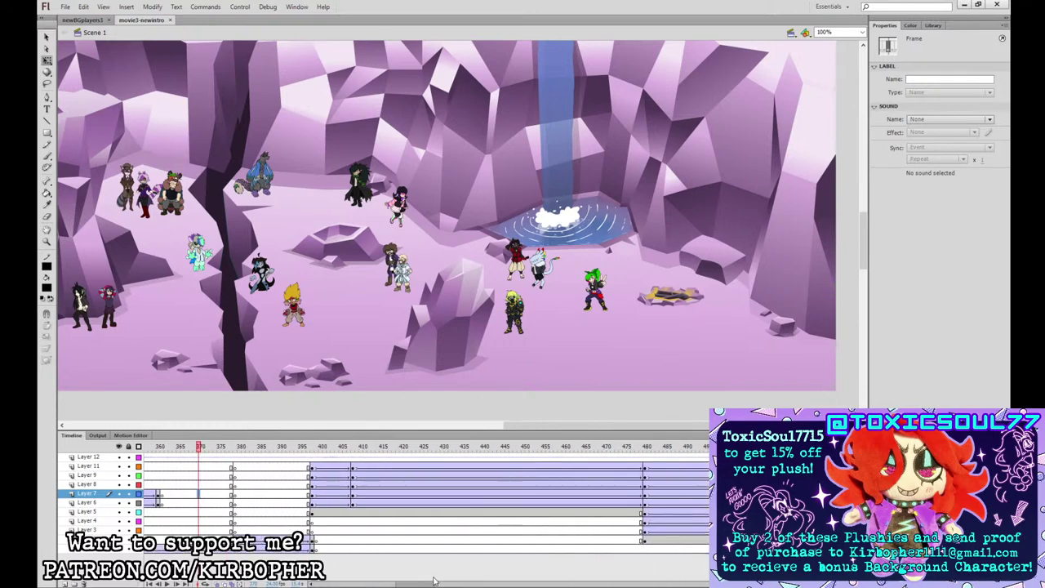
- Examine the flying-character shot and the second purple cave crowd further along the intro's timeline
left_click_drag(435, 582, 444, 582)
left_click(455, 531)
left_click(609, 504)
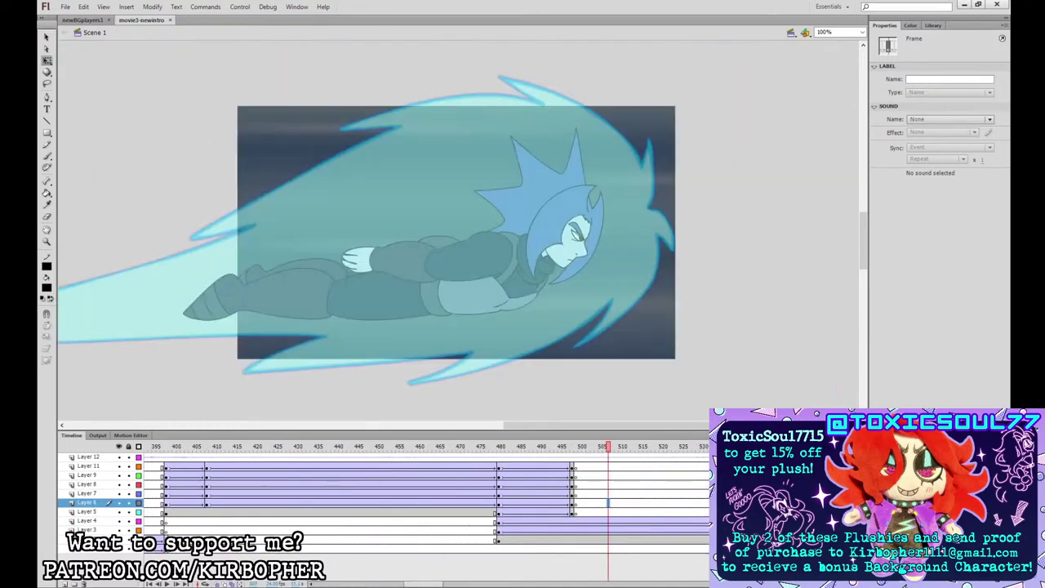
left_click(825, 512)
left_click_drag(443, 581, 468, 580)
left_click(524, 513)
left_click(610, 522)
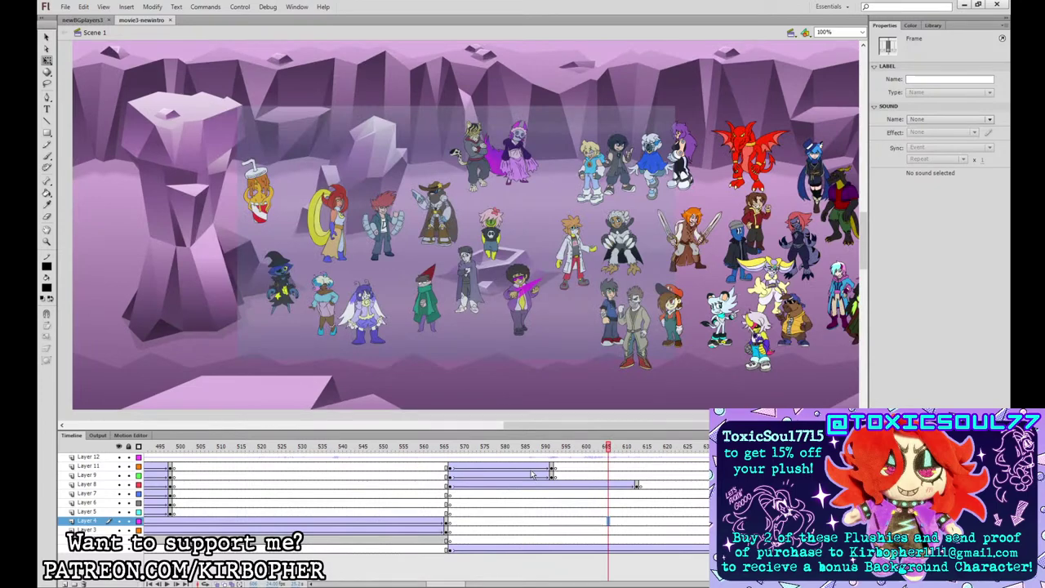
left_click_drag(456, 582, 466, 580)
left_click(553, 513)
left_click(552, 512)
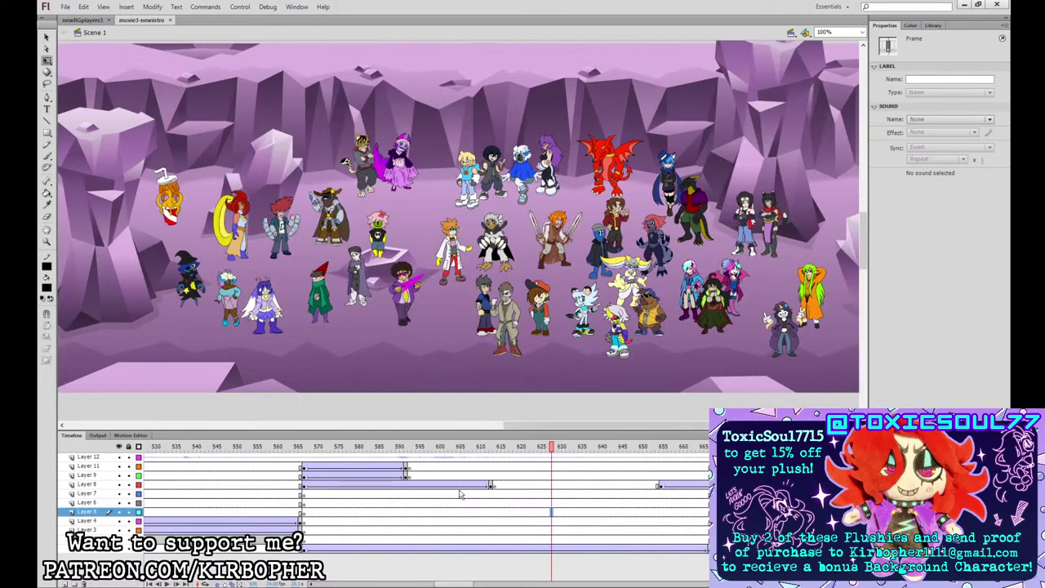
scroll(472, 581, "right", 4)
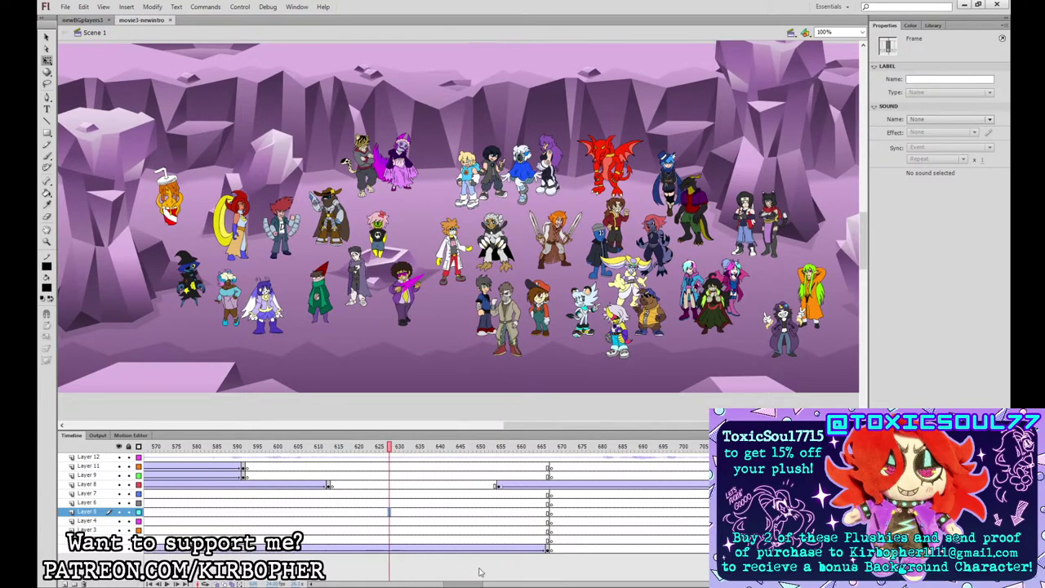
scroll(480, 571, "right", 1)
- Examine the teal battlefield crowd through the end of its pan and look closely at the armed robot
left_click(480, 475)
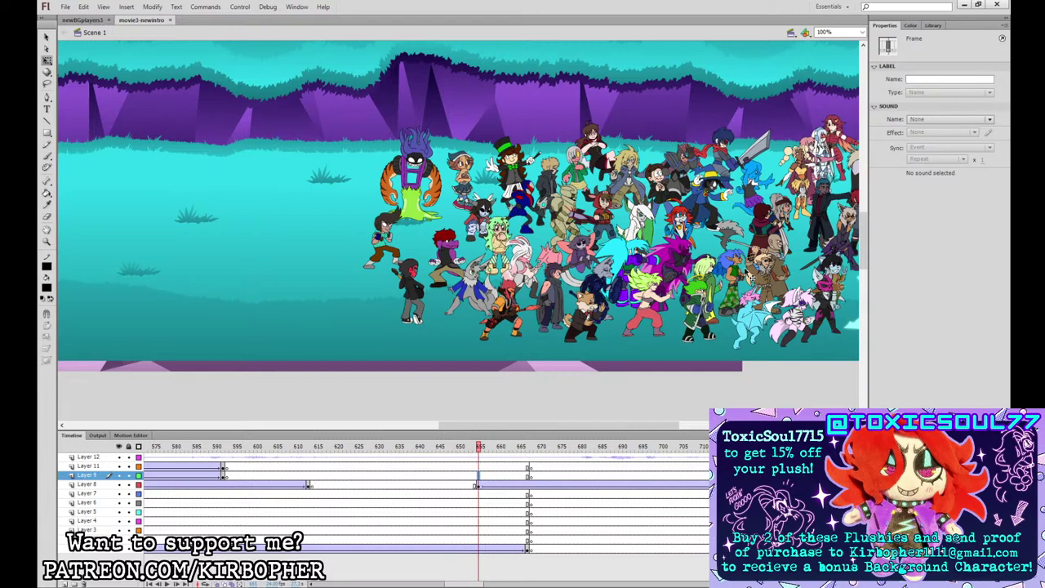
left_click_drag(481, 583, 490, 580)
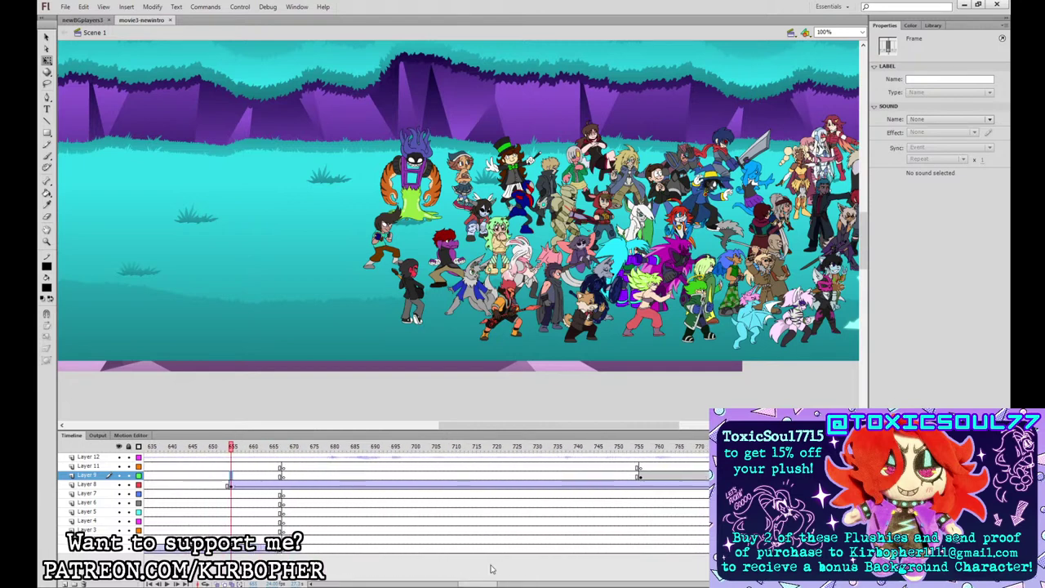
left_click(283, 475)
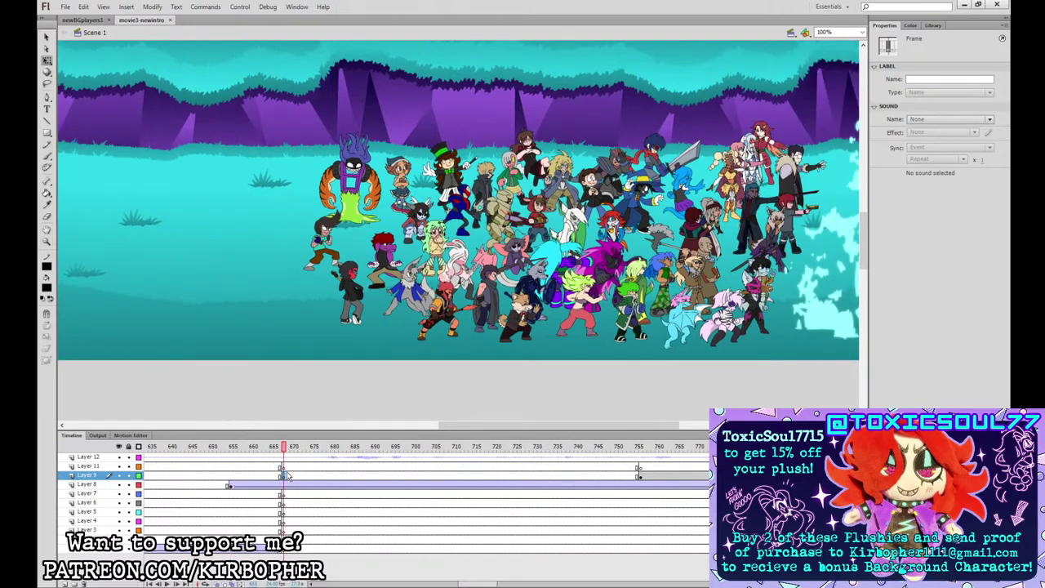
left_click(303, 469)
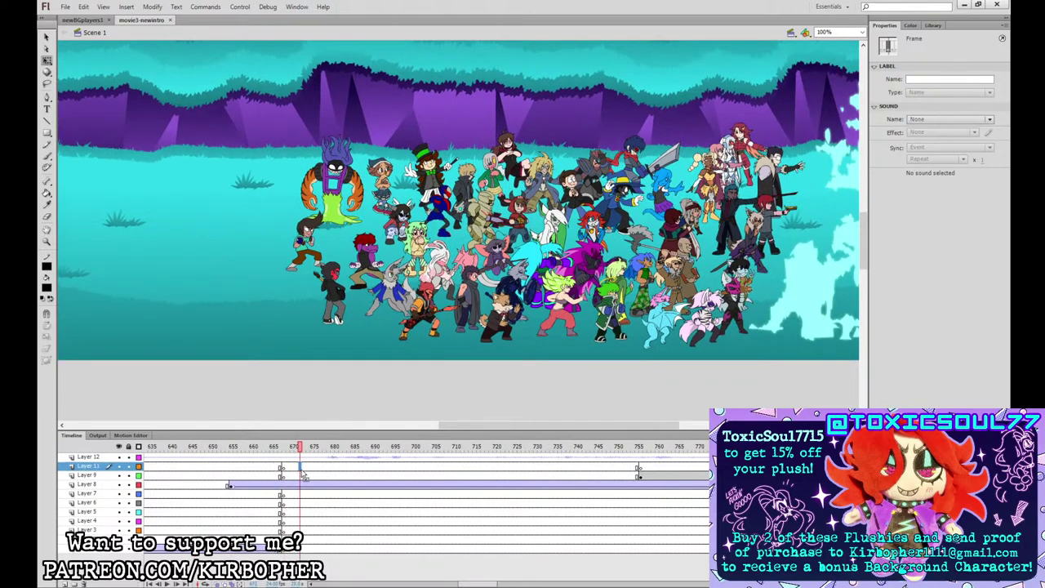
left_click(309, 470)
left_click_drag(310, 472, 635, 472)
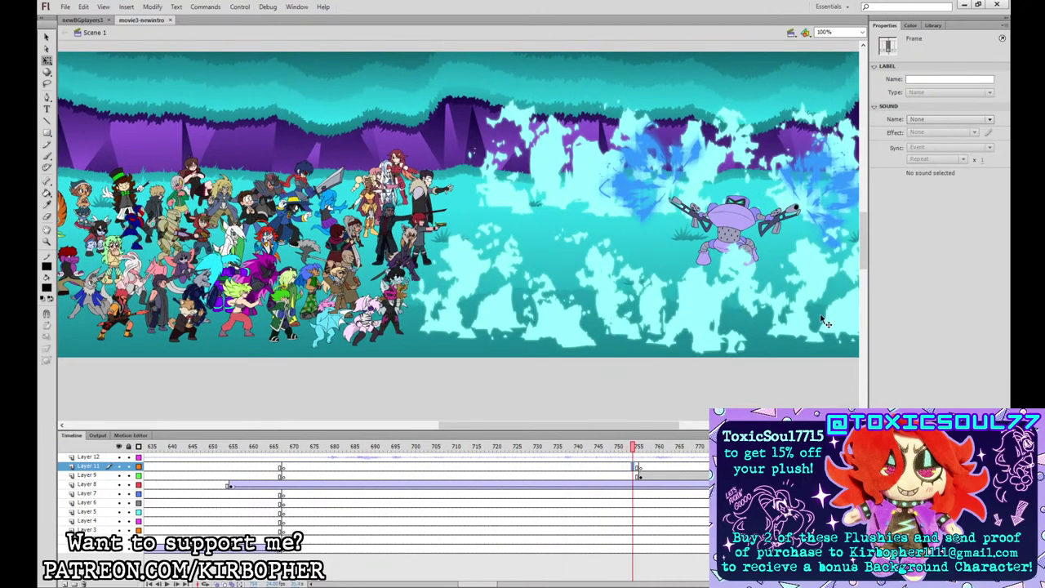
key("ctrl+equal")
left_click_drag(817, 345, 288, 352)
left_click_drag(680, 267, 695, 303)
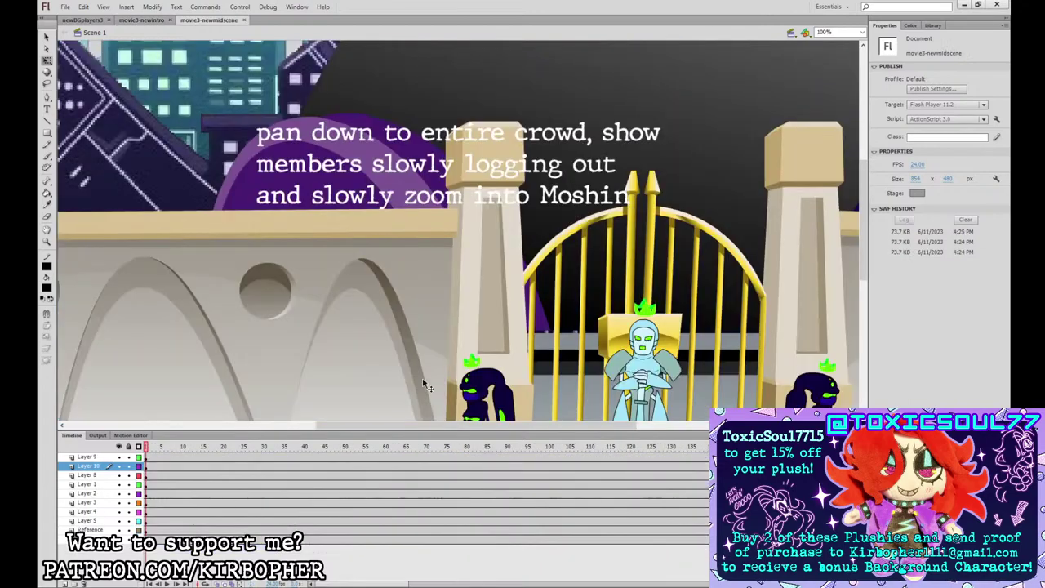
- In movie3-newmidscene, move the row of crowd characters on Layer 10 down and left to the lower edge of the road
left_click_drag(864, 235, 864, 290)
key("ctrl+minus")
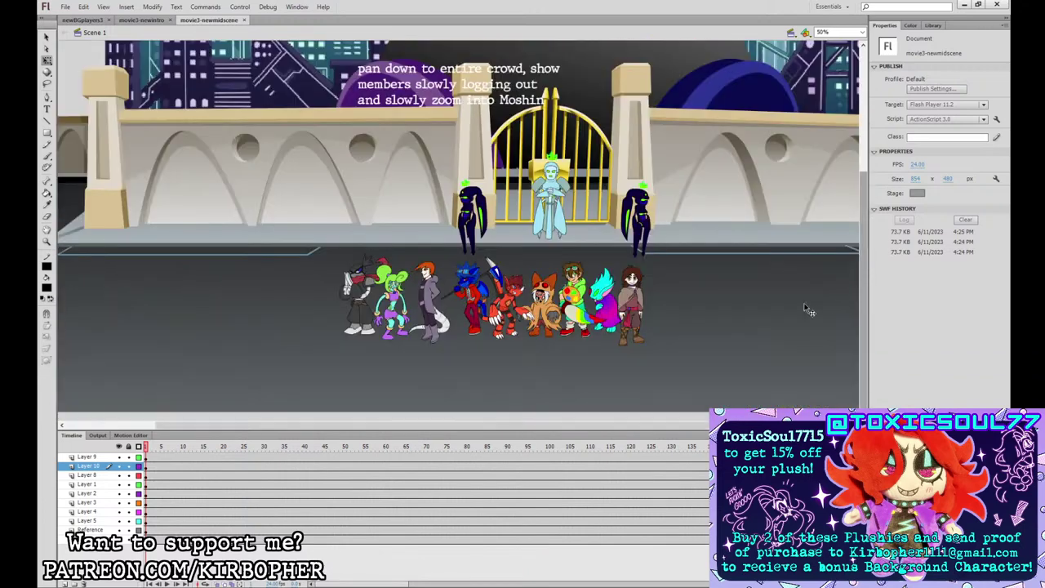
left_click_drag(784, 313, 714, 331)
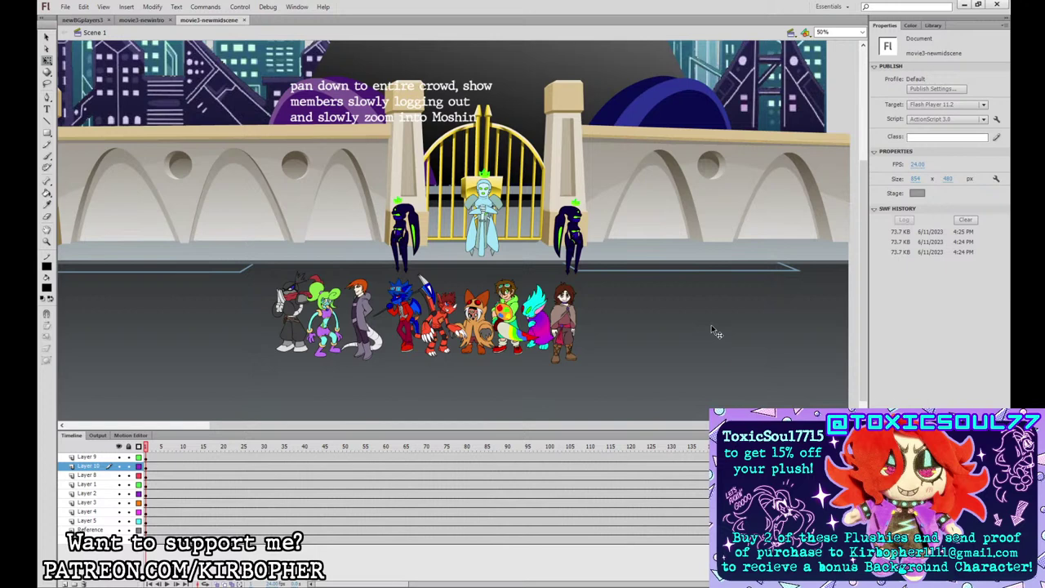
key("ctrl+minus")
left_click(271, 457)
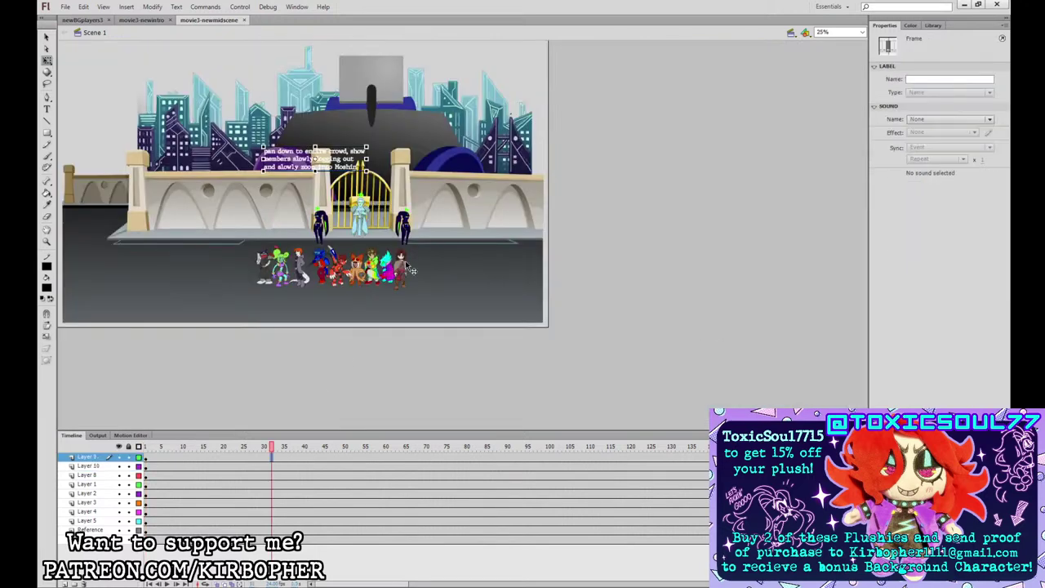
left_click(267, 466)
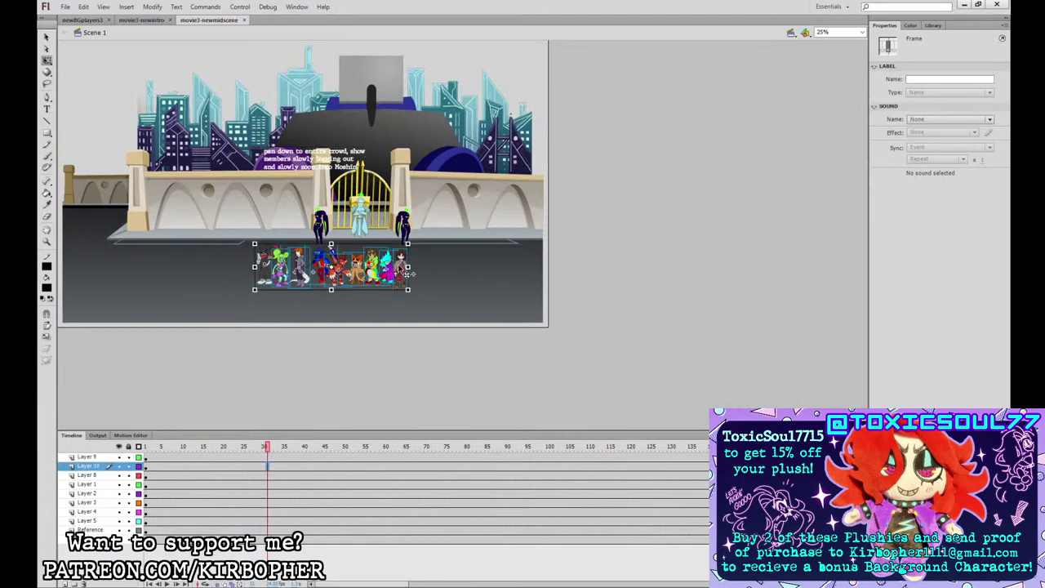
left_click_drag(400, 277, 363, 320)
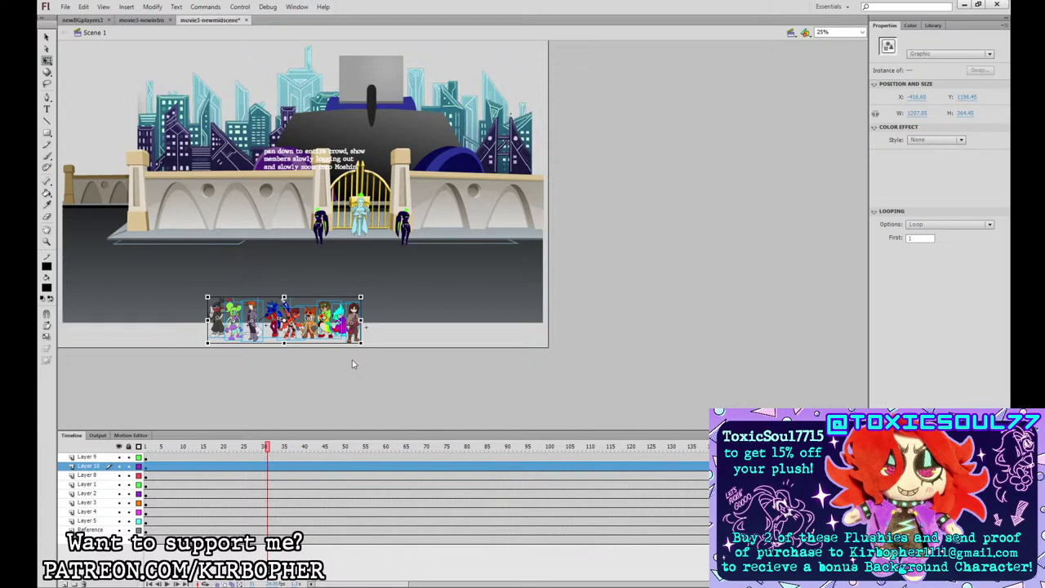
- Switch to newBGplayers3 and copy the character frames 94 to 129 on Layer 9
left_click(141, 19)
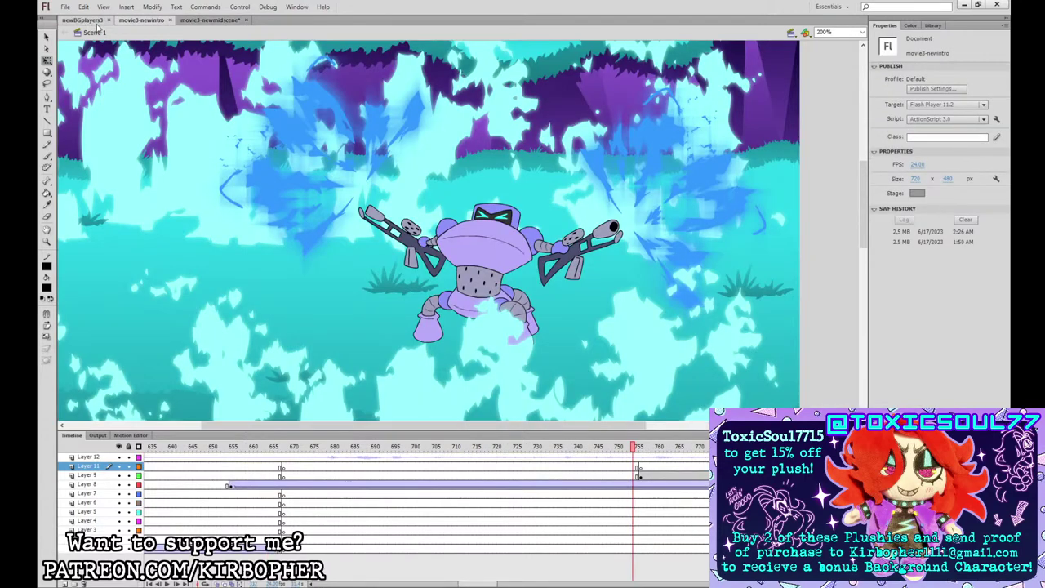
left_click(93, 21)
left_click(525, 449)
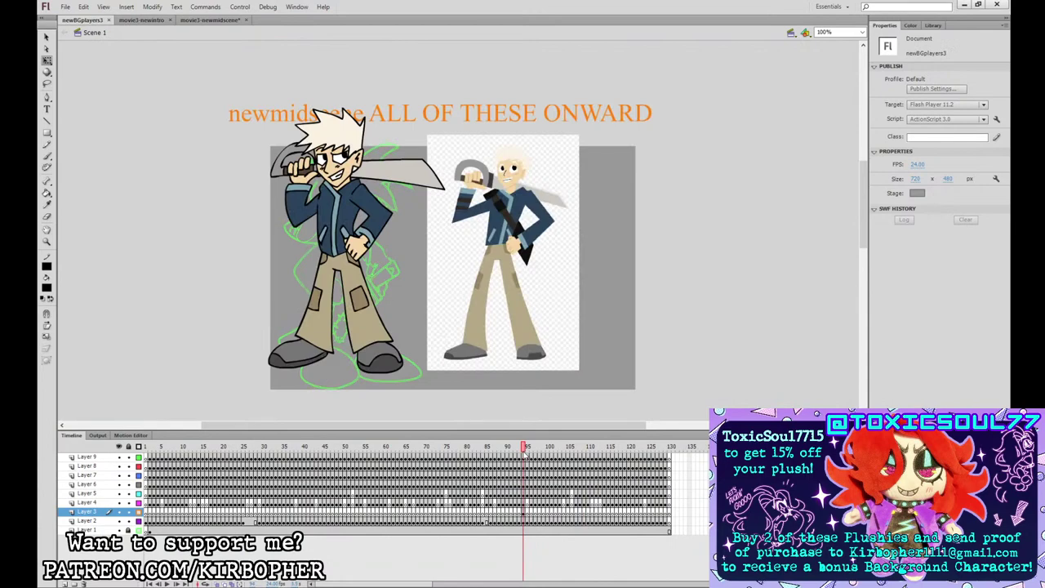
left_click_drag(524, 454, 666, 458)
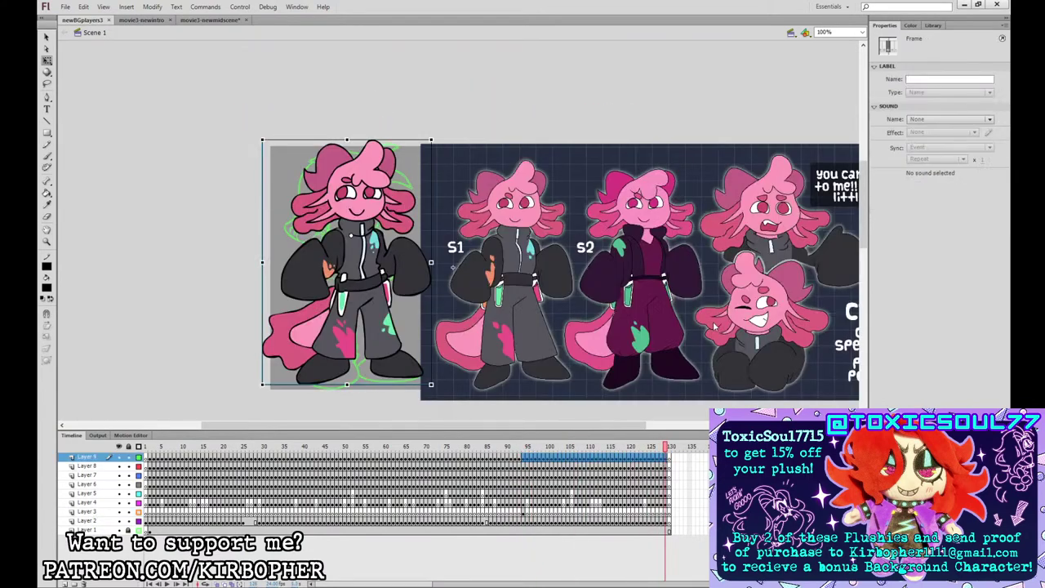
- Return to movie3-newmidscene and add a new layer directly beneath Layer 10
left_click(225, 20)
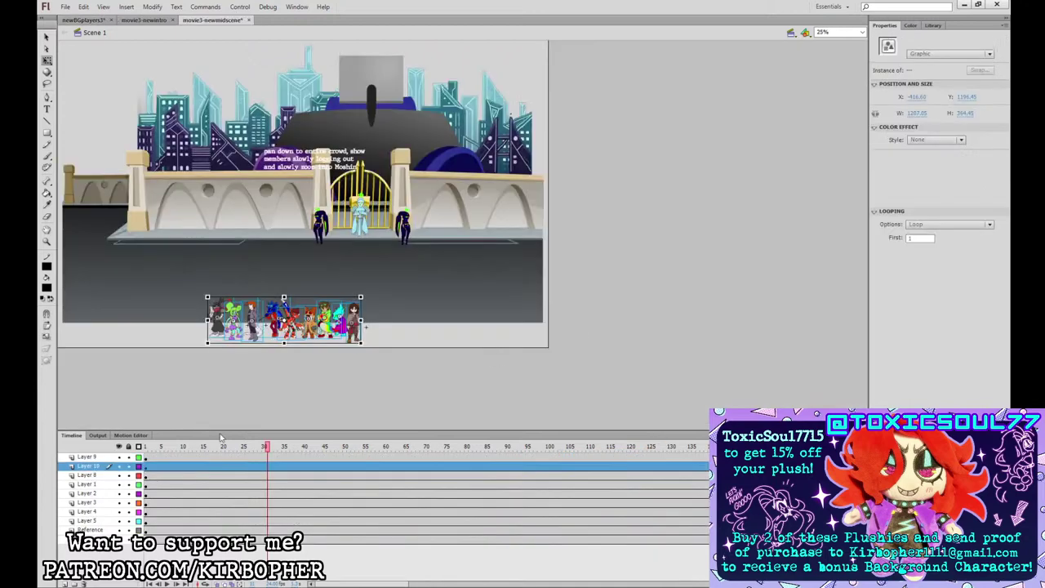
left_click(148, 466)
left_click(64, 583)
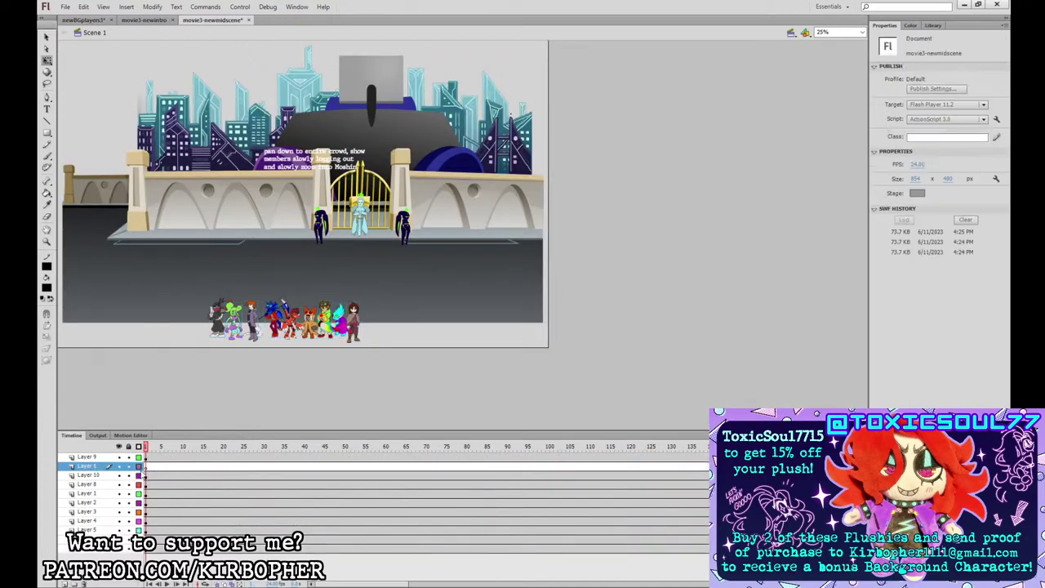
left_click(96, 476)
left_click(155, 459)
- Paste the copied character frames into the new layer, starting at frame 1
left_click_drag(102, 475, 267, 478)
left_click(170, 466)
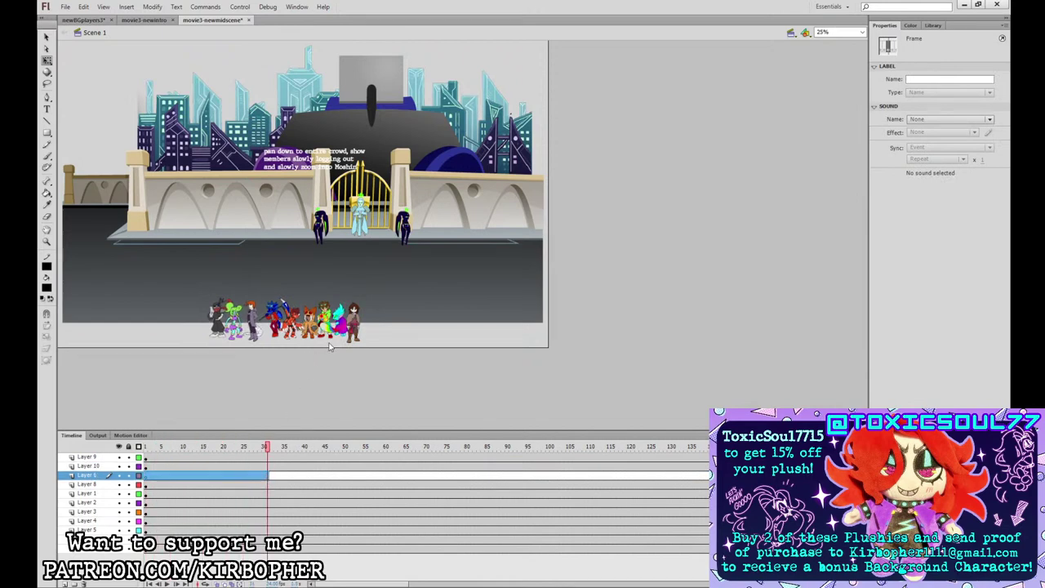
key("ctrl+alt+v")
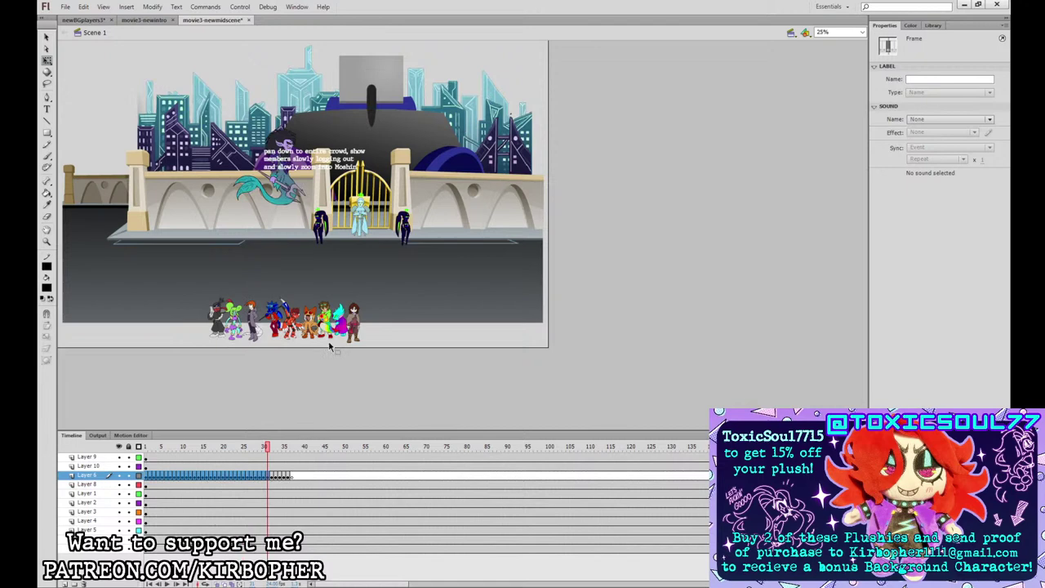
- Remove the surplus frames at the end of the new layer so it ends level with the other layers
left_click_drag(411, 580, 515, 581)
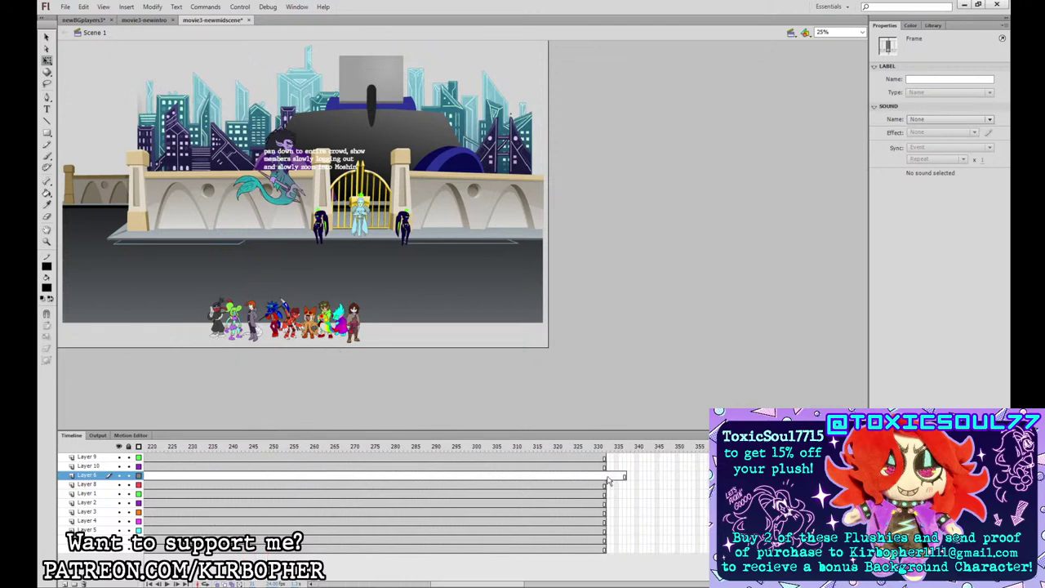
left_click_drag(609, 478, 624, 479)
key("shift+F5")
- Copy the characters on frames 2 and 3 of the layer beneath Layer 10 and paste them into its frame 1
left_click_drag(481, 581, 271, 555)
left_click(152, 476)
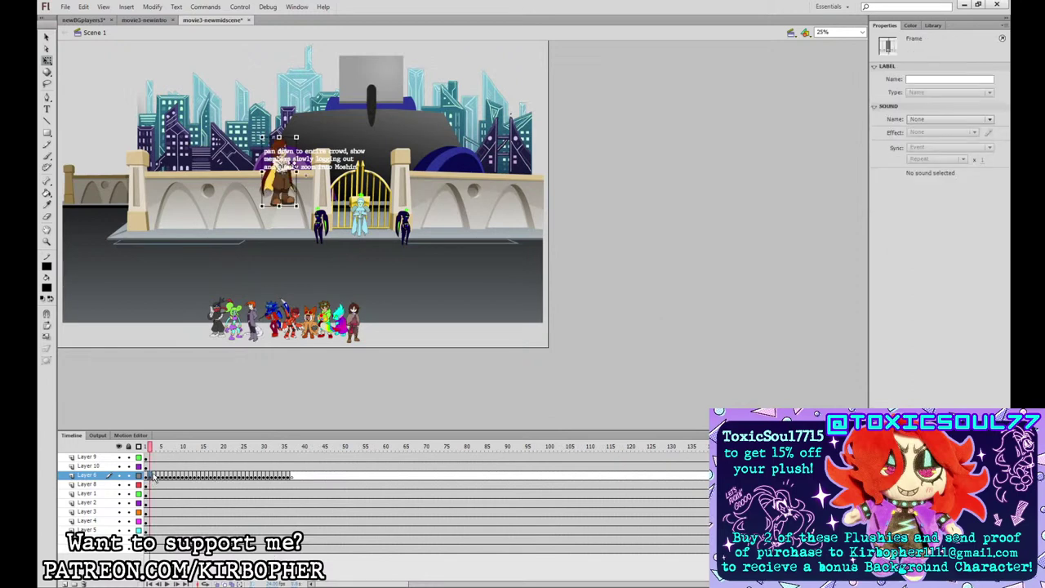
left_click(147, 476)
key("ctrl+v")
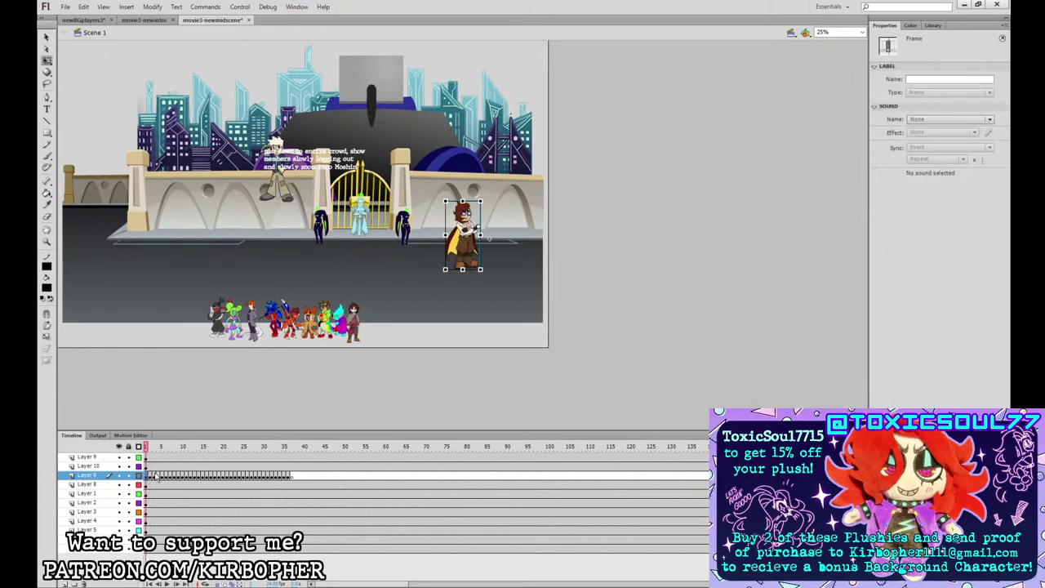
left_click(155, 477)
key("ctrl+c")
left_click(147, 476)
key("ctrl+v")
- Copy the characters on frames 4 and 5 and paste each one into frame 1 of the same layer
left_click(159, 476)
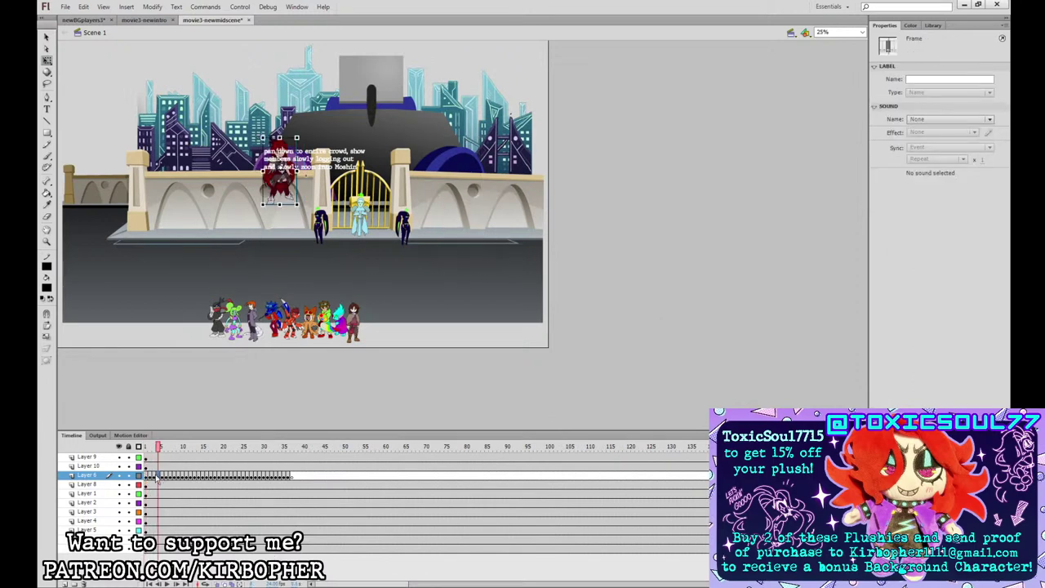
left_click(147, 477)
left_click(163, 476)
key("ctrl+c")
left_click(147, 476)
key("ctrl+v")
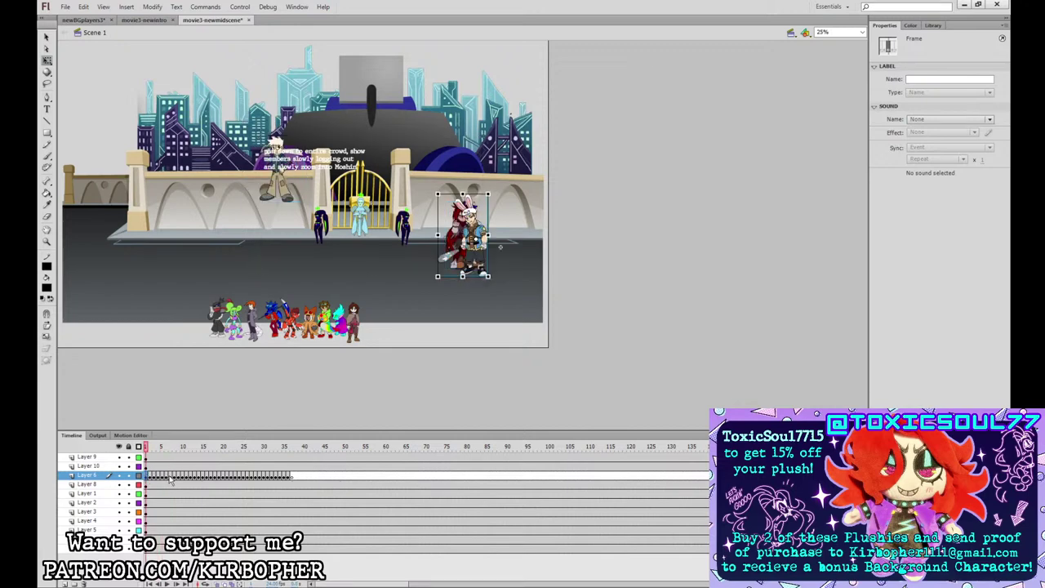
- Continue copying the characters from frames 6 to 11 one by one and paste them into frame 1
left_click(168, 476)
mouse_move(170, 475)
left_mouse_down()
mouse_move(157, 476)
mouse_move(190, 479)
left_mouse_up()
key("ctrl+c")
left_click(147, 476)
key("ctrl+v")
left_click(183, 476)
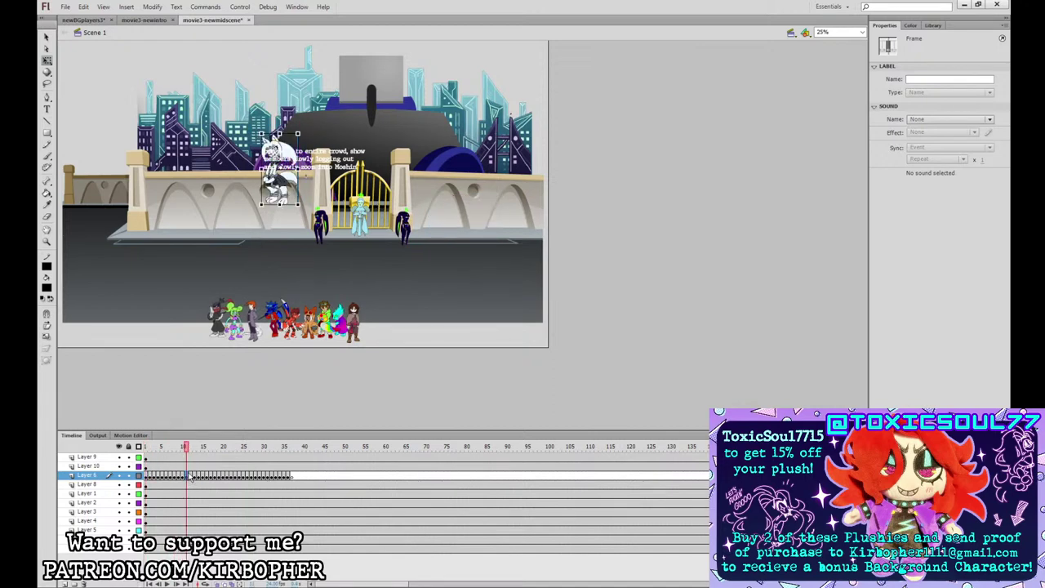
left_click(146, 477)
- Copy the characters on frames 12 and 13 and paste them into frame 1 with the rest of the group
left_click(190, 477)
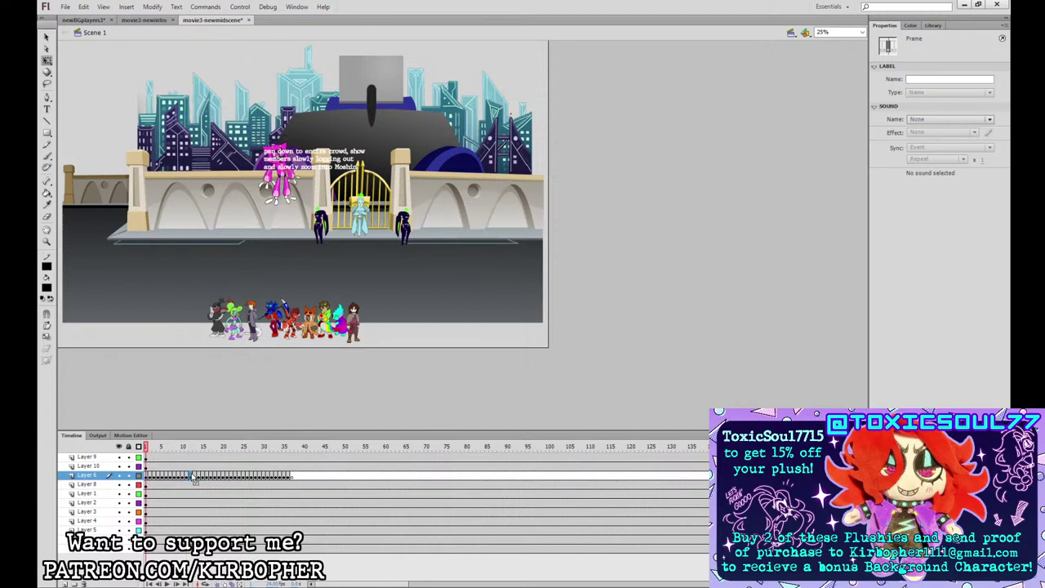
key("ctrl+c")
left_click(147, 477)
key("ctrl+v")
left_click(199, 477)
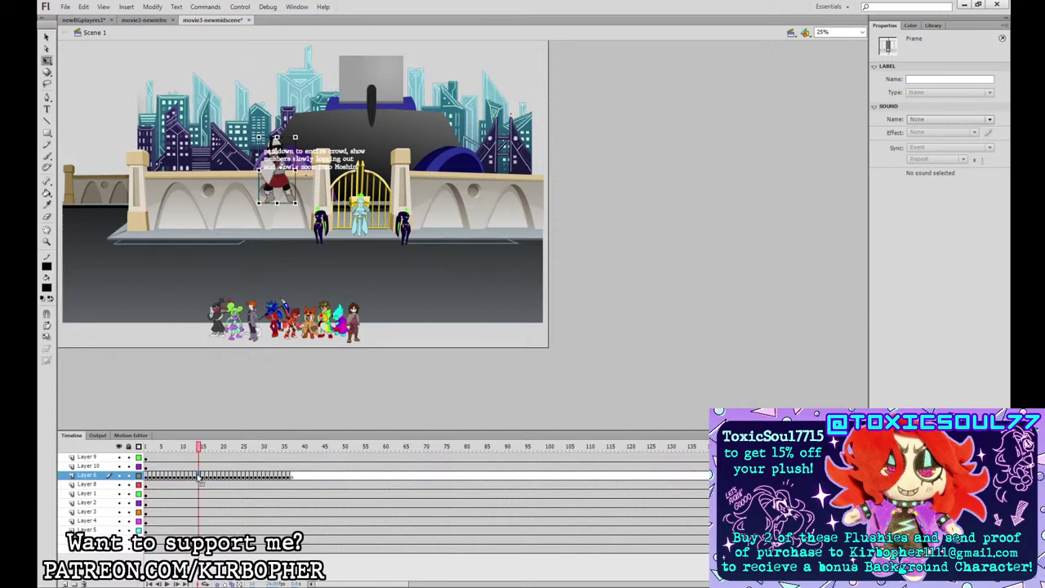
left_click(195, 477)
left_click(191, 477)
left_click(194, 476)
key("ctrl+c")
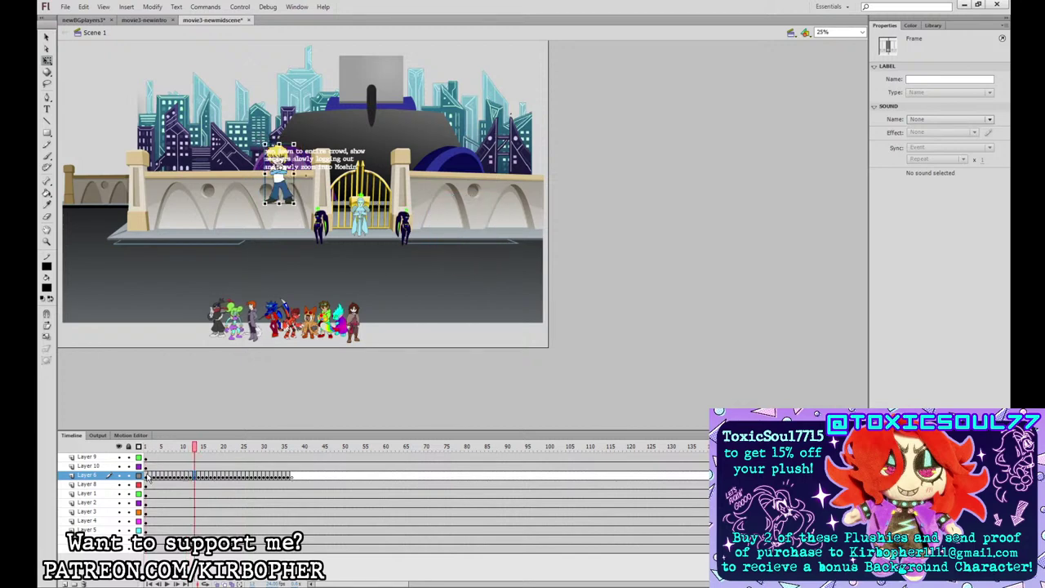
left_click(147, 477)
key("ctrl+v")
- Copy the characters on frames 14 and 15 and paste both into frame 1 of the layer
left_click(195, 477)
left_click(200, 477)
left_click(147, 477)
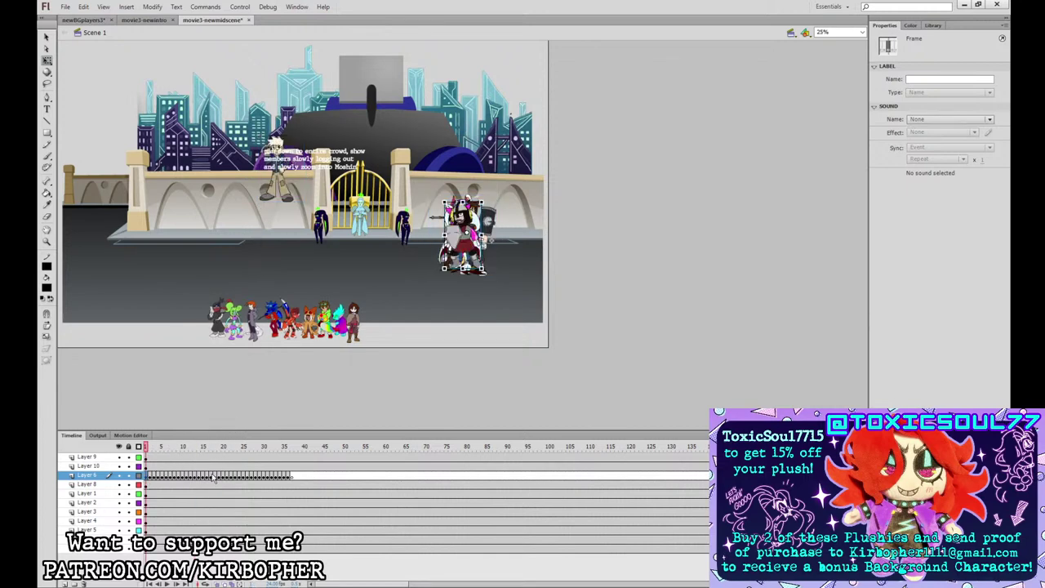
left_click(208, 476)
left_click_drag(210, 478, 204, 479)
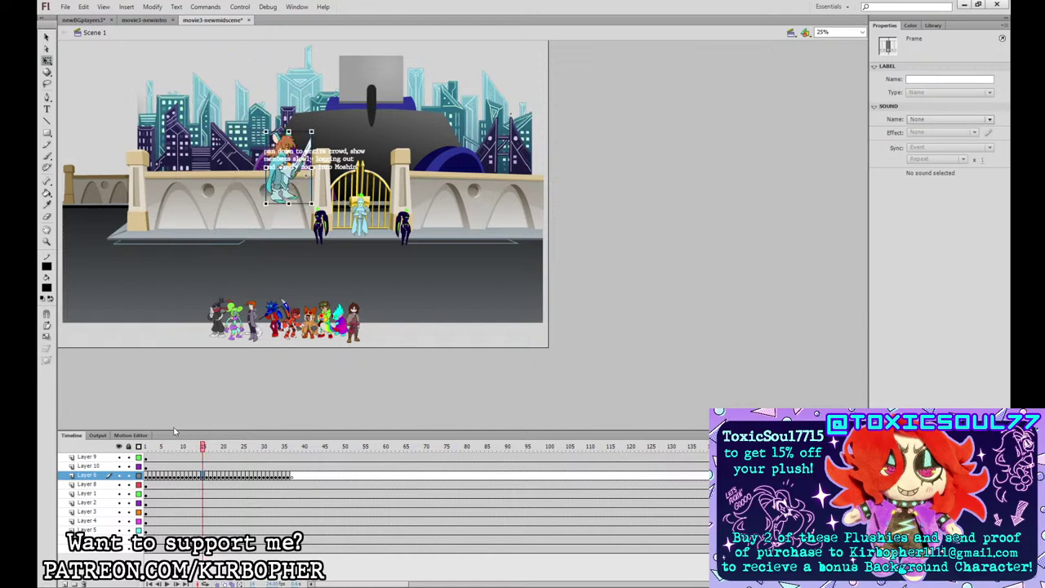
left_click(147, 476)
- Copy the dark, blue-winged character on frame 16 and paste it into frame 1
left_click(208, 478)
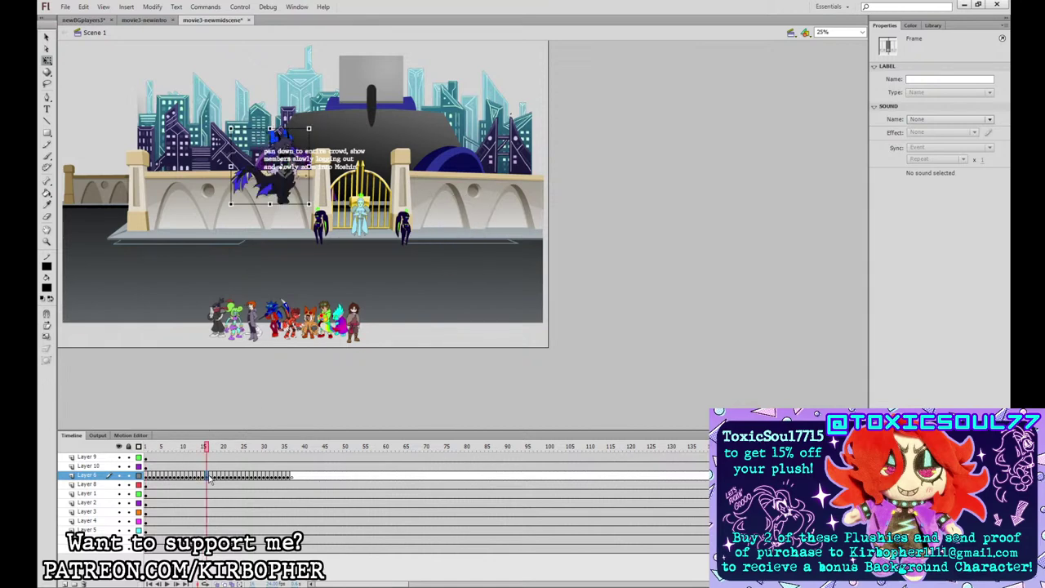
left_click_drag(206, 481, 208, 478)
left_click(147, 477)
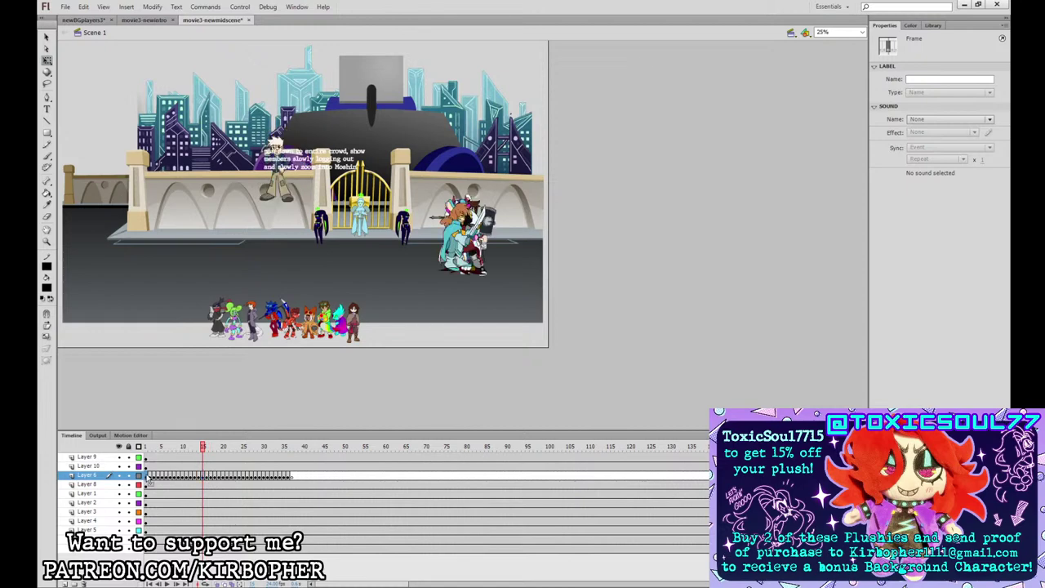
left_click(217, 477)
left_click_drag(218, 478, 204, 478)
left_click(207, 476)
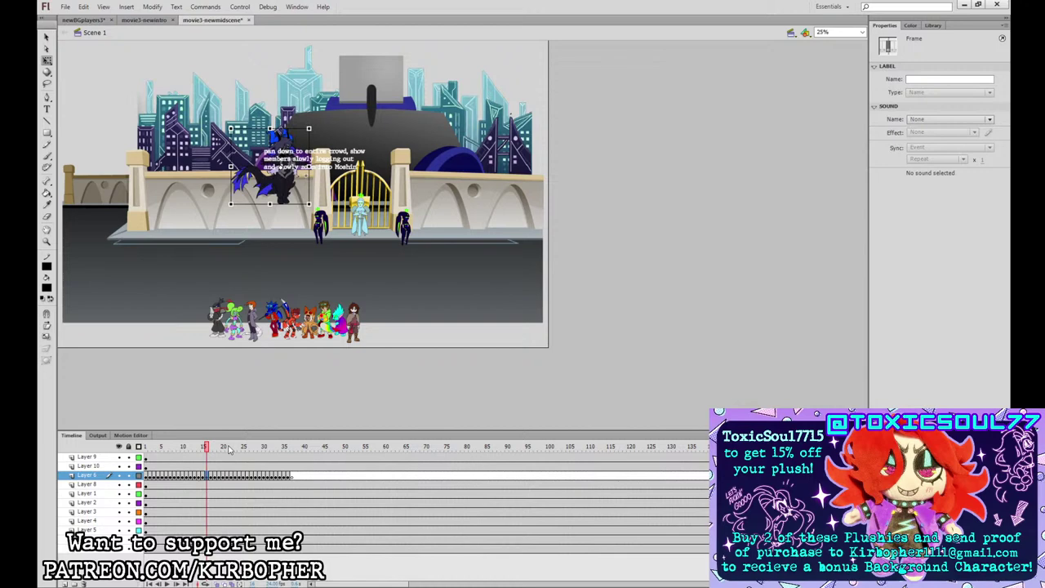
left_click(147, 479)
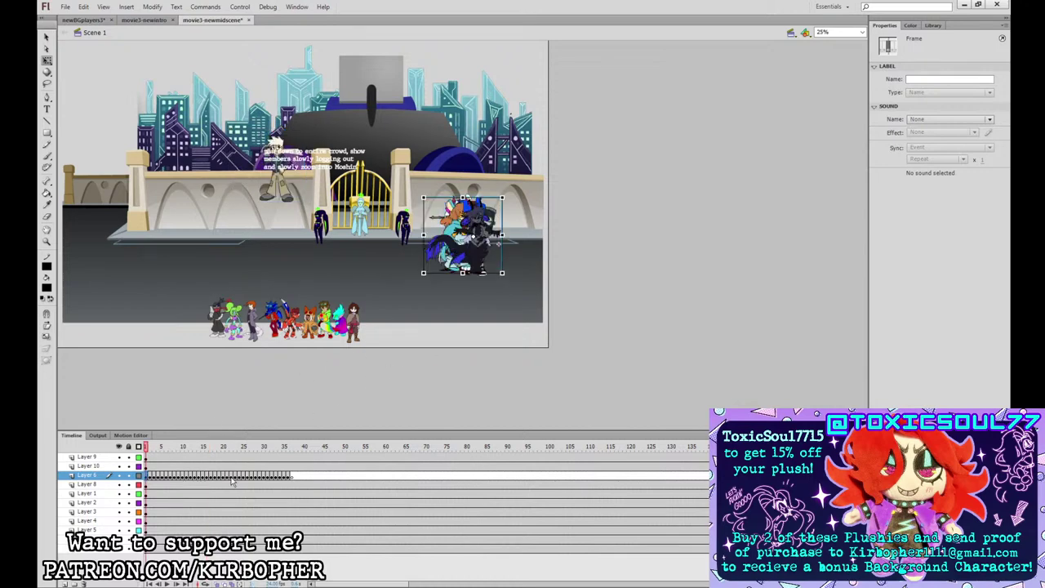
- Copy the pale character on frame 17 and paste it into frame 1
left_click(217, 477)
left_click(212, 476)
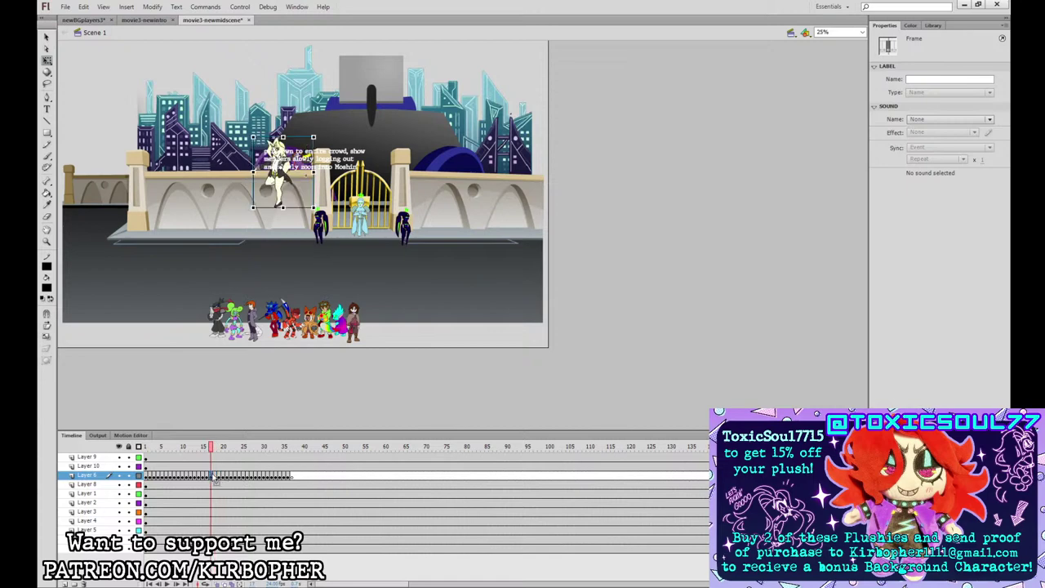
left_click(215, 477)
left_click(209, 479)
left_click(147, 478)
- Copy the green-skinned character on frame 18 and paste it into frame 1
left_click(220, 478)
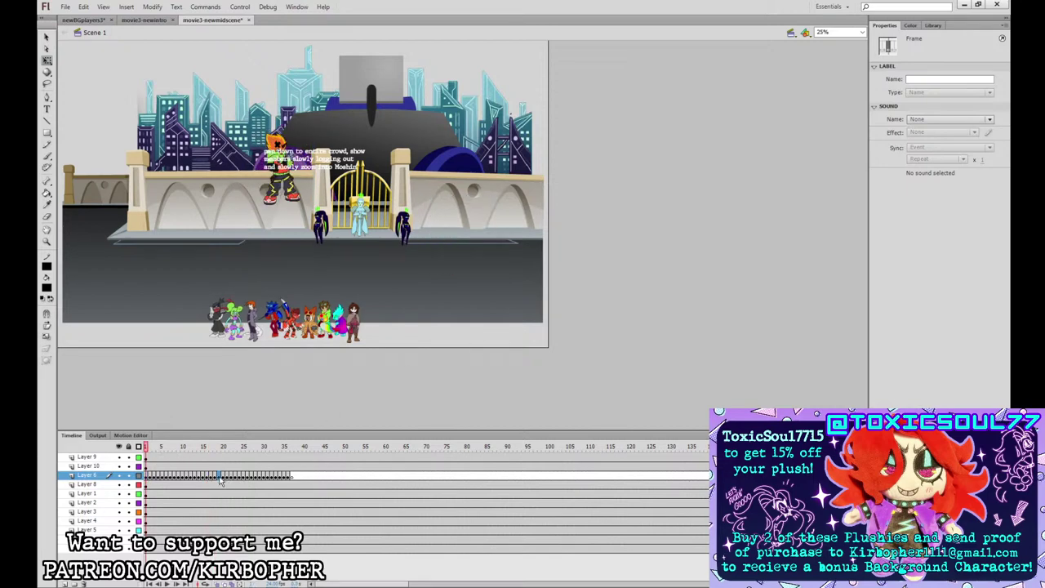
left_click(216, 477)
left_click(212, 477)
left_click_drag(215, 479, 215, 480)
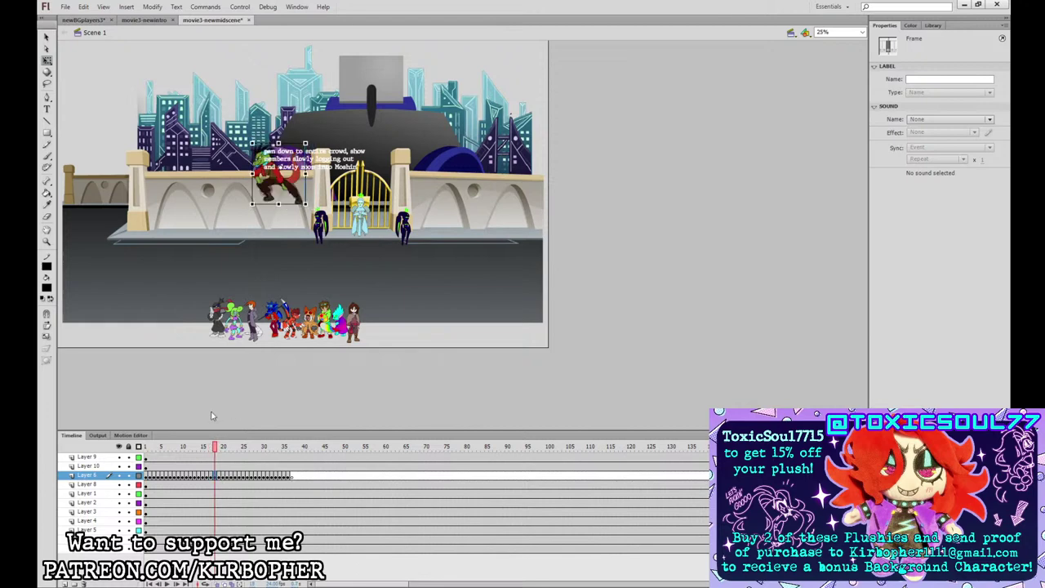
left_click(147, 479)
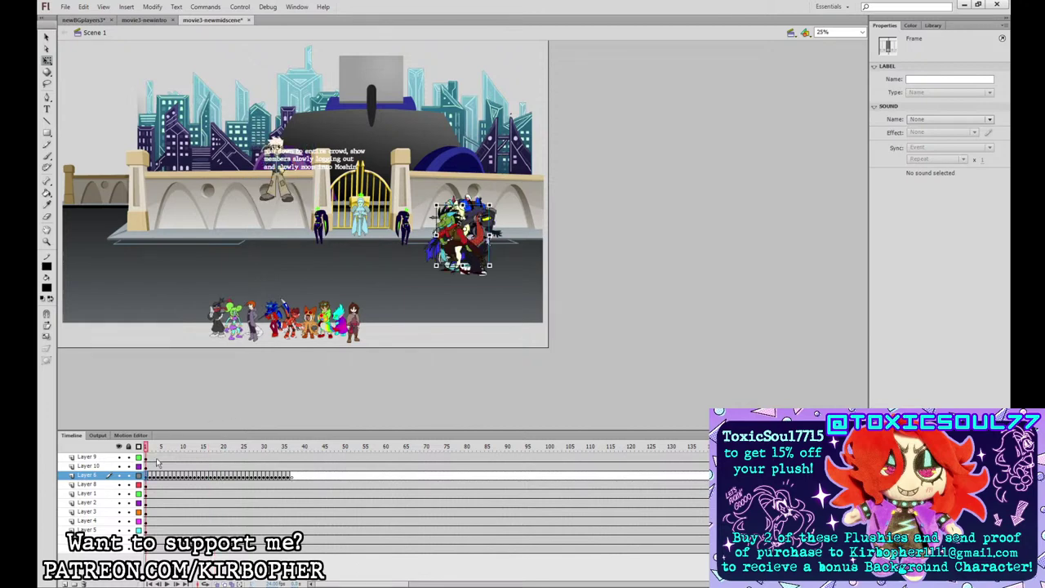
- Copy the characters on frames 19, 20 and 21 in turn and paste each one into frame 1
left_click_drag(226, 486, 222, 478)
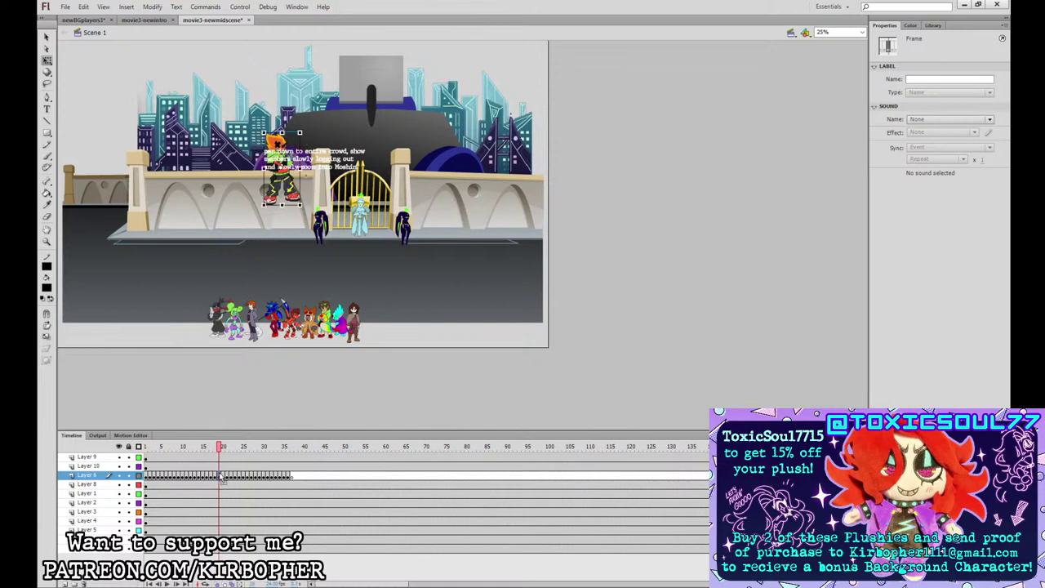
left_click(148, 478)
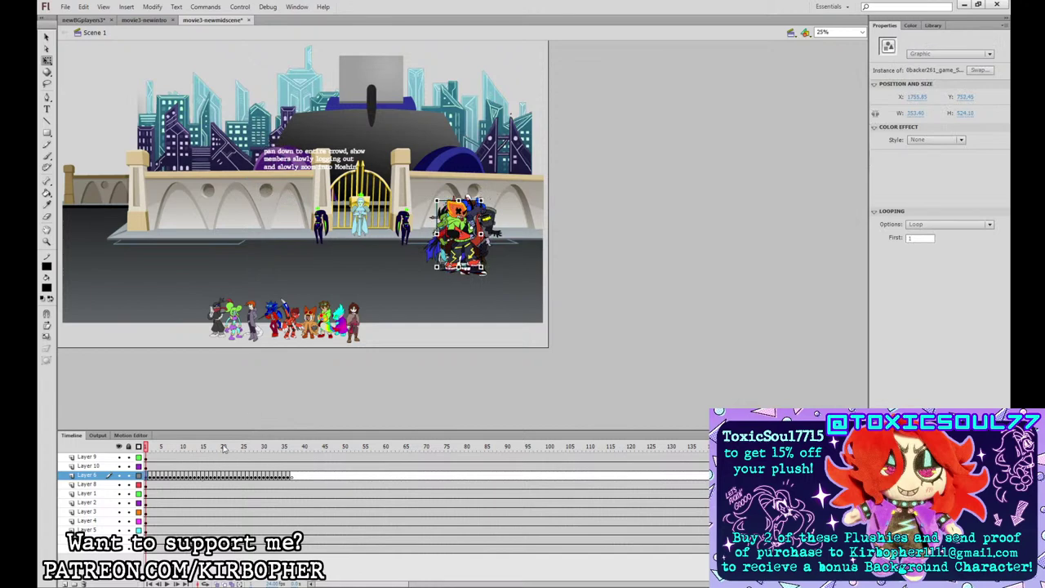
left_click(223, 447)
left_click_drag(223, 447, 215, 448)
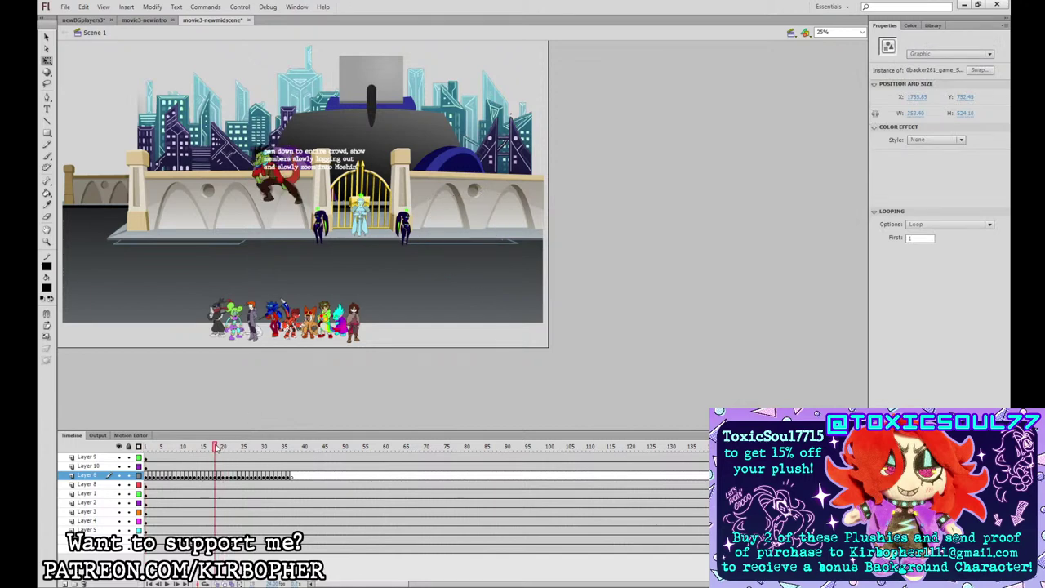
left_click(232, 400)
left_click(221, 478)
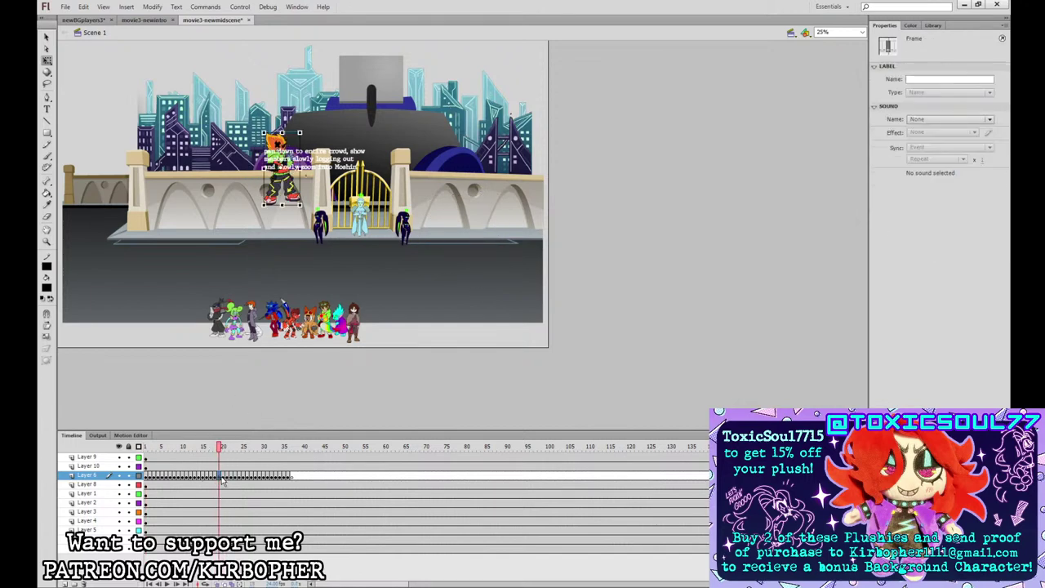
left_click(147, 477)
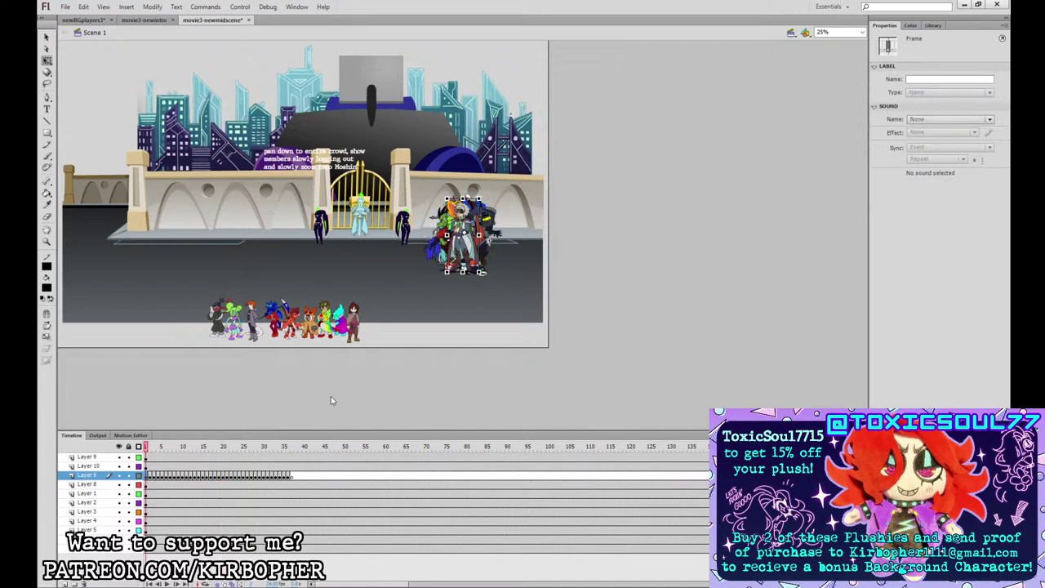
left_click(227, 478)
left_click(229, 448)
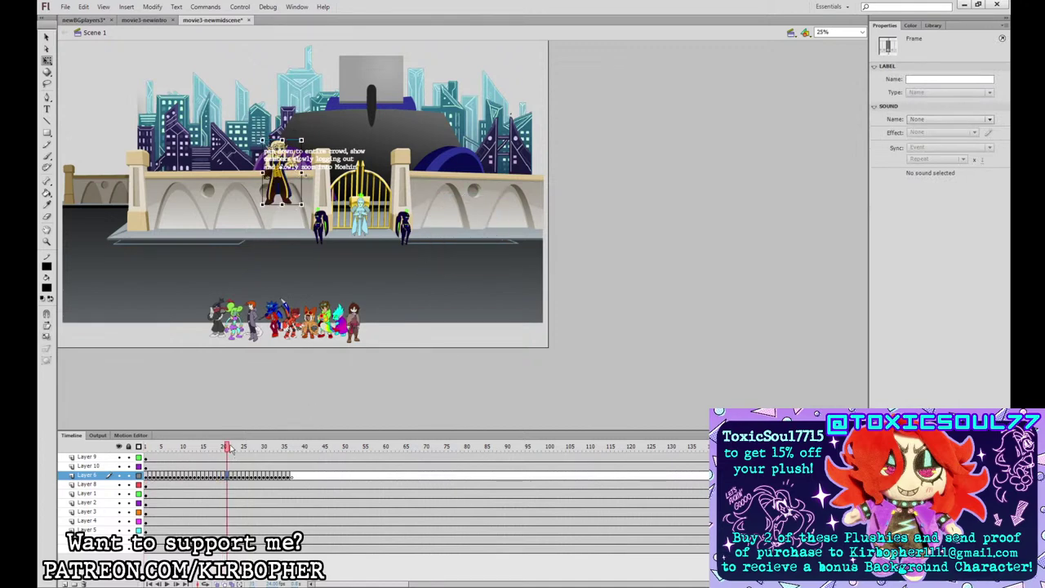
left_click(147, 477)
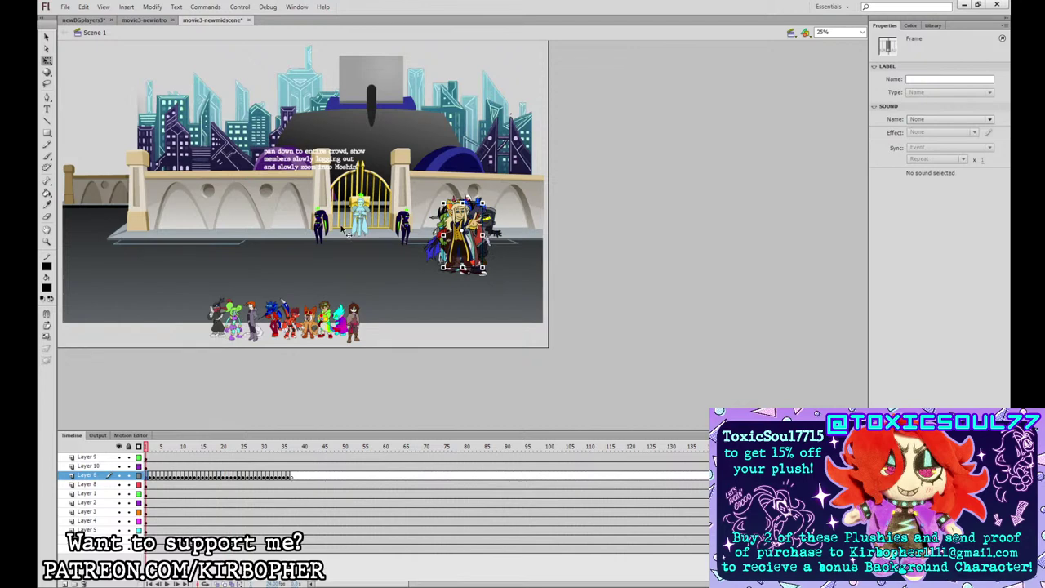
- Examine the gate area and the stacked characters beside it at 100% zoom
left_click(423, 312)
key("ctrl+equal")
key("ctrl+equal")
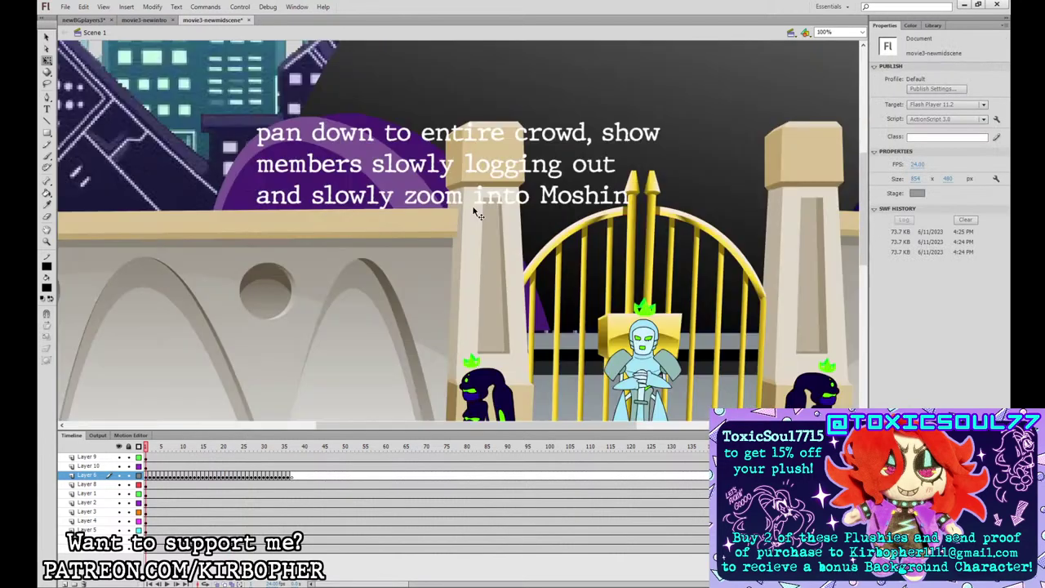
left_click_drag(747, 308, 546, 149)
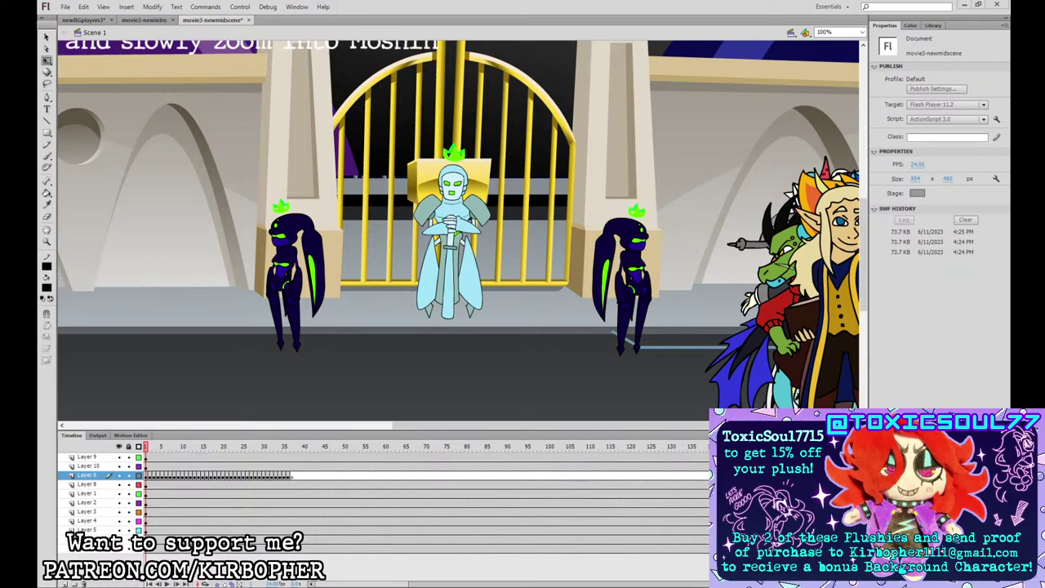
key("ctrl+minus")
key("ctrl+minus")
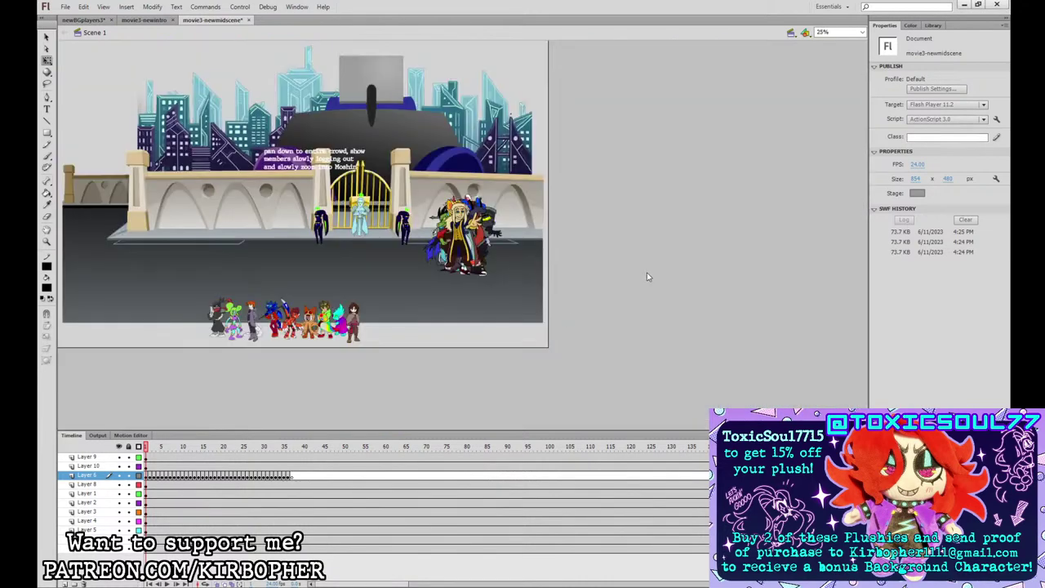
- Copy the characters on frames 22 and 23 and paste them into frame 1 of the layer
left_click(212, 476)
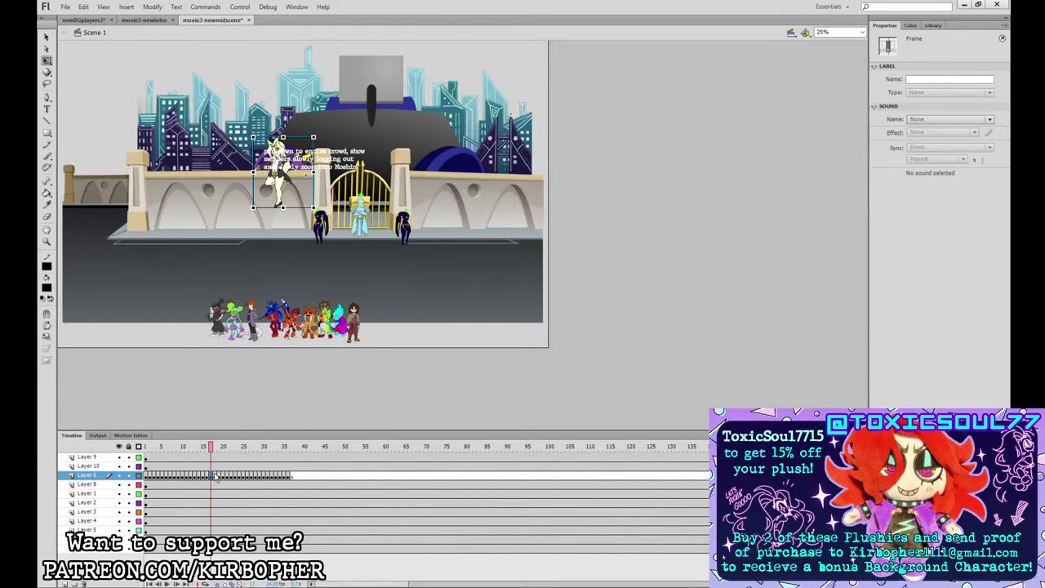
left_click_drag(215, 479, 232, 479)
left_click(231, 477)
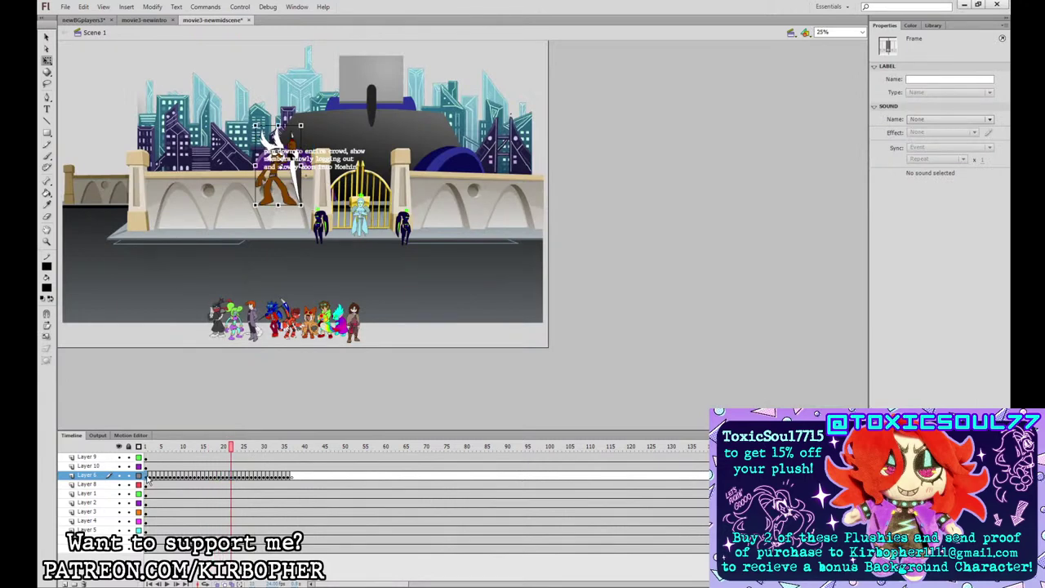
left_click(148, 477)
left_click(244, 477)
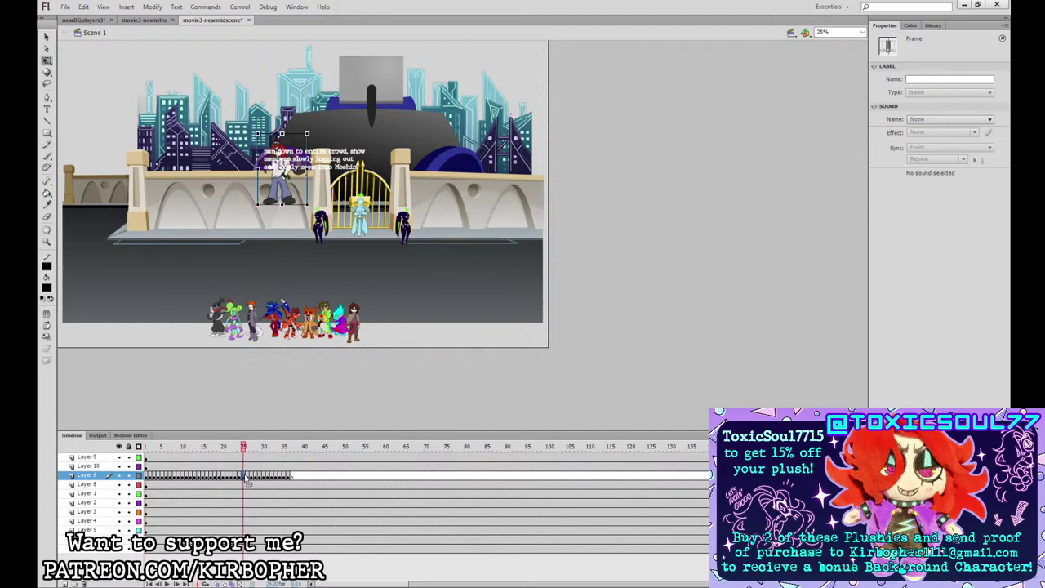
left_click_drag(243, 481, 235, 473)
left_click(148, 477)
- Copy the characters on frames 24 and 25 of Layer 6 and paste each one into frame 1
left_click(240, 477)
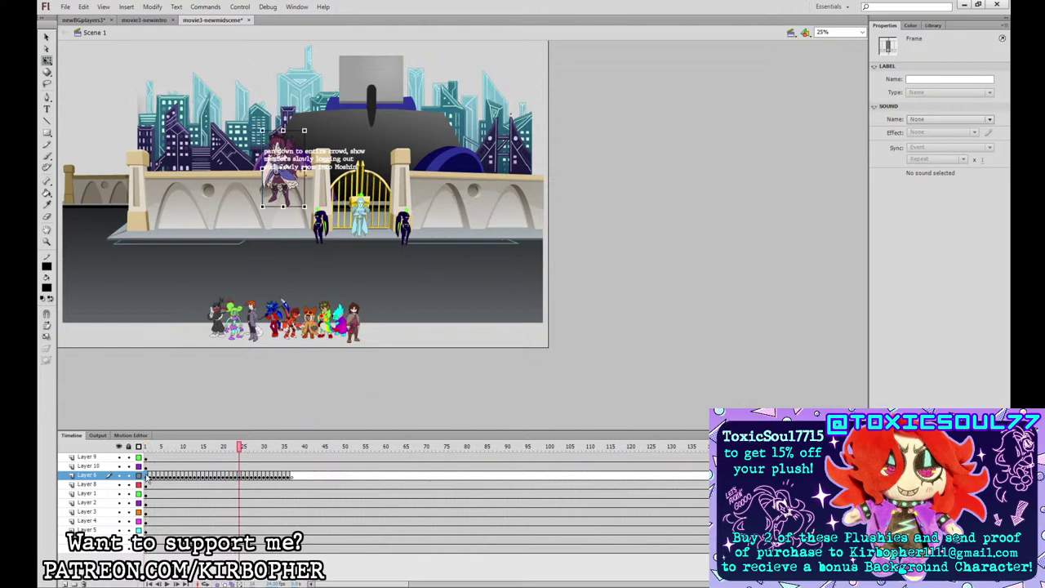
left_click(147, 479)
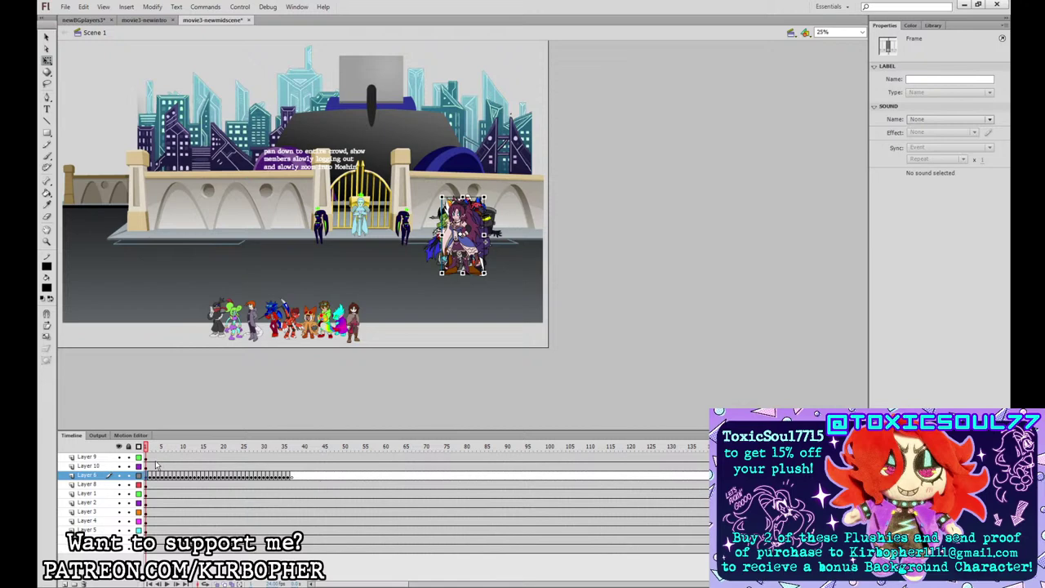
left_click_drag(236, 480, 249, 474)
left_click(146, 478)
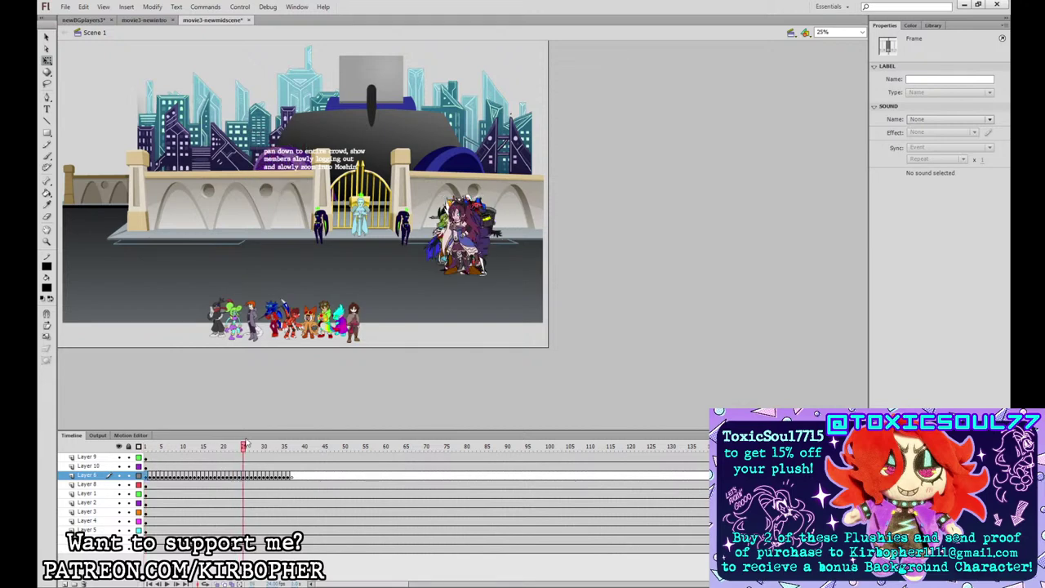
- Copy the characters on frames 26 and 27 in turn and paste each one into frame 1
left_click(243, 477)
left_click(247, 476)
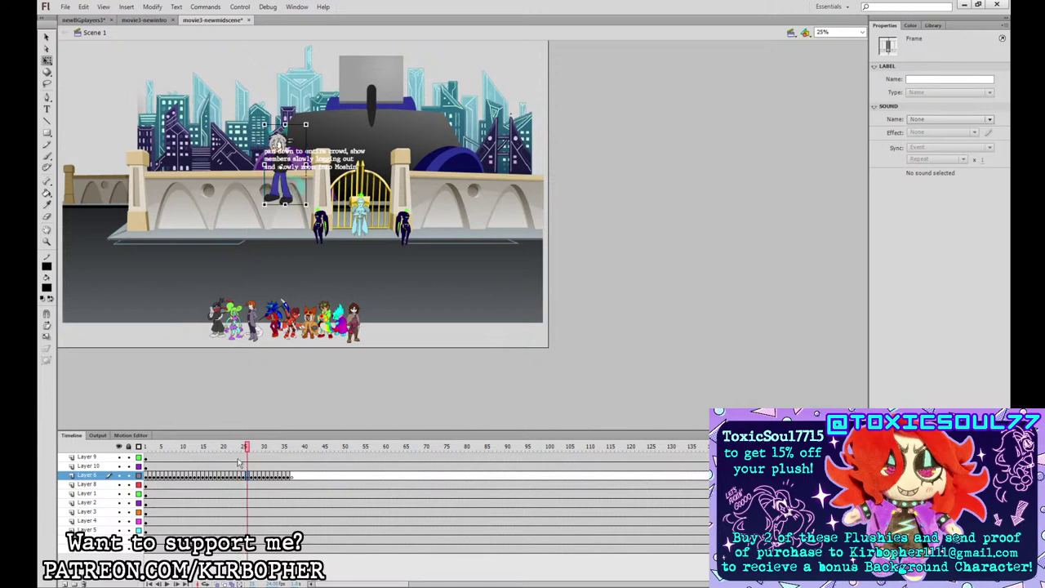
left_click(148, 479)
left_click(253, 480)
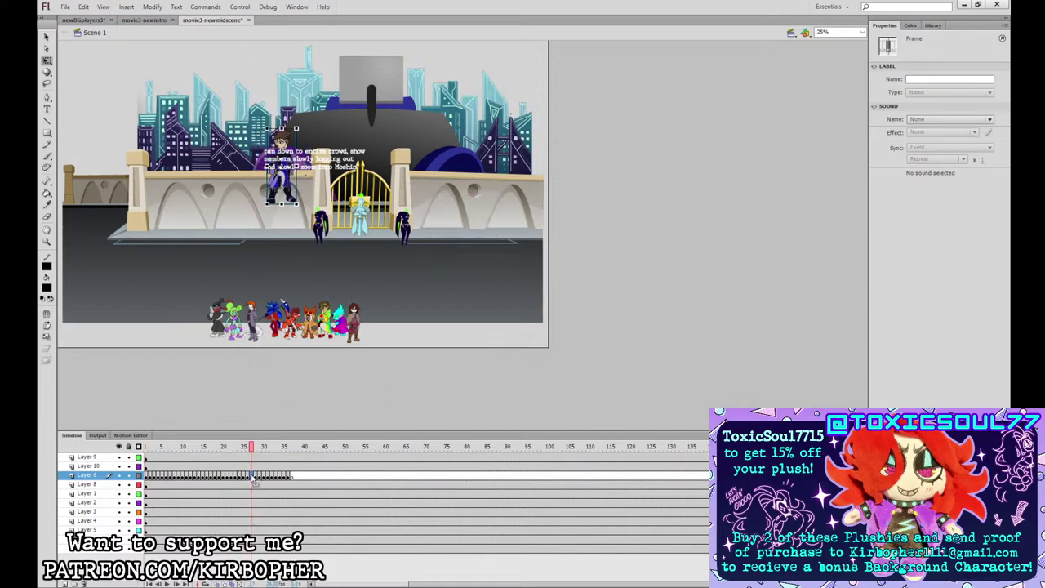
left_click(148, 479)
key("ctrl+v")
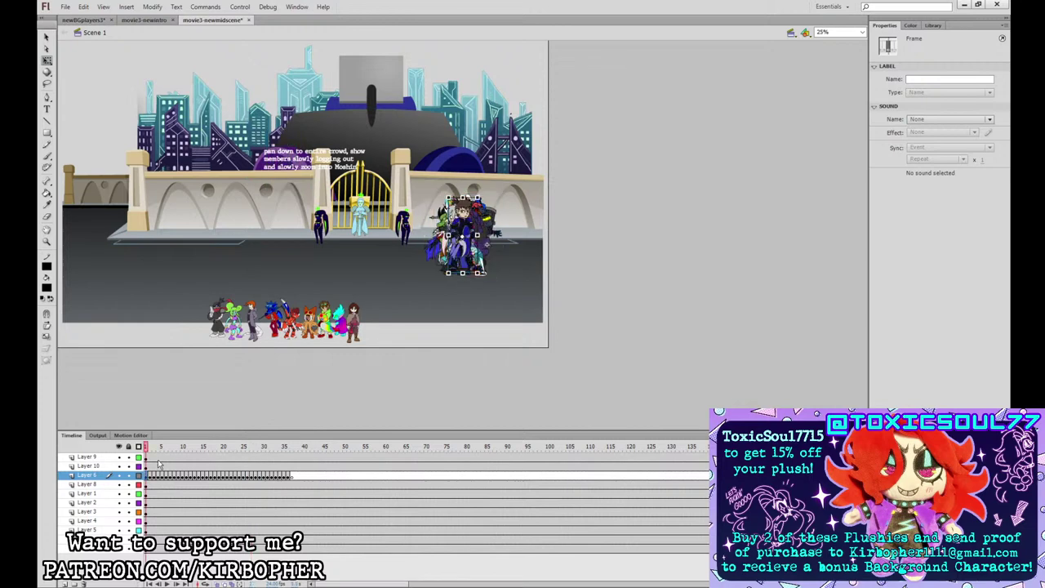
- Copy the characters on frames 28 and 29 in turn and paste each one into frame 1
left_click(249, 478)
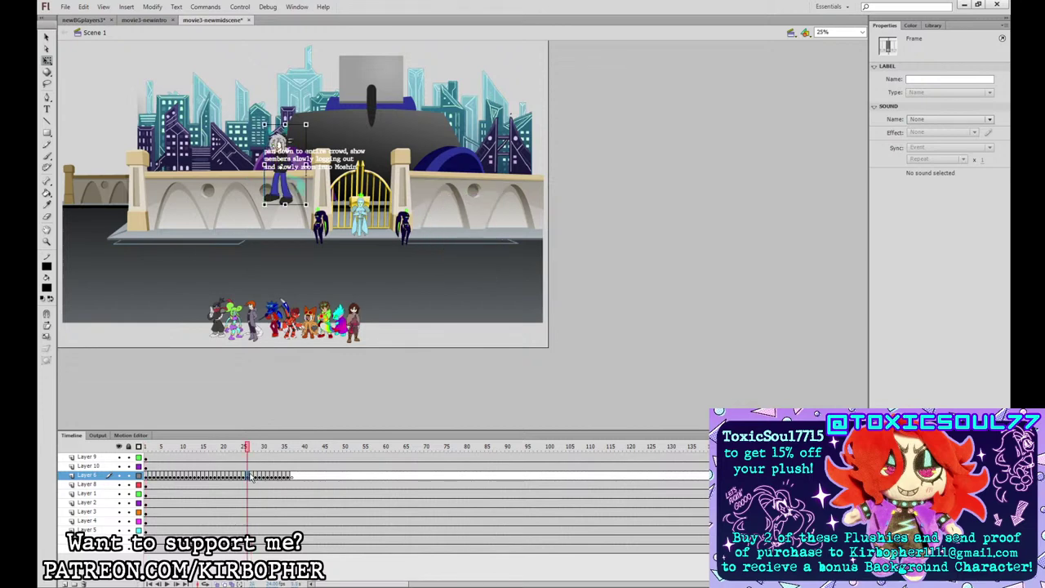
left_click(253, 478)
left_click(255, 477)
left_click(147, 480)
key("ctrl+v")
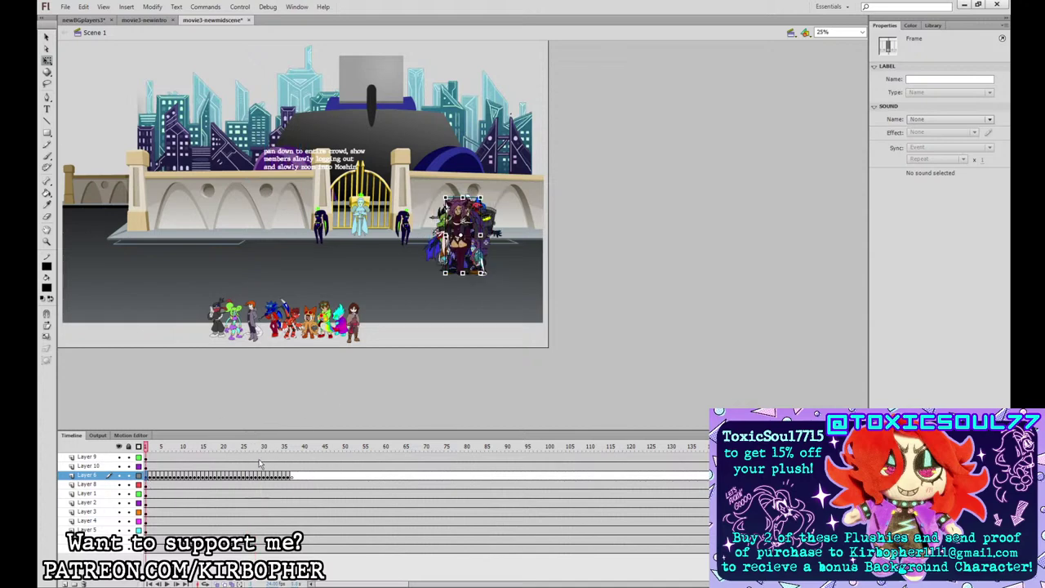
left_click(260, 478)
left_click(256, 478)
left_click(260, 477)
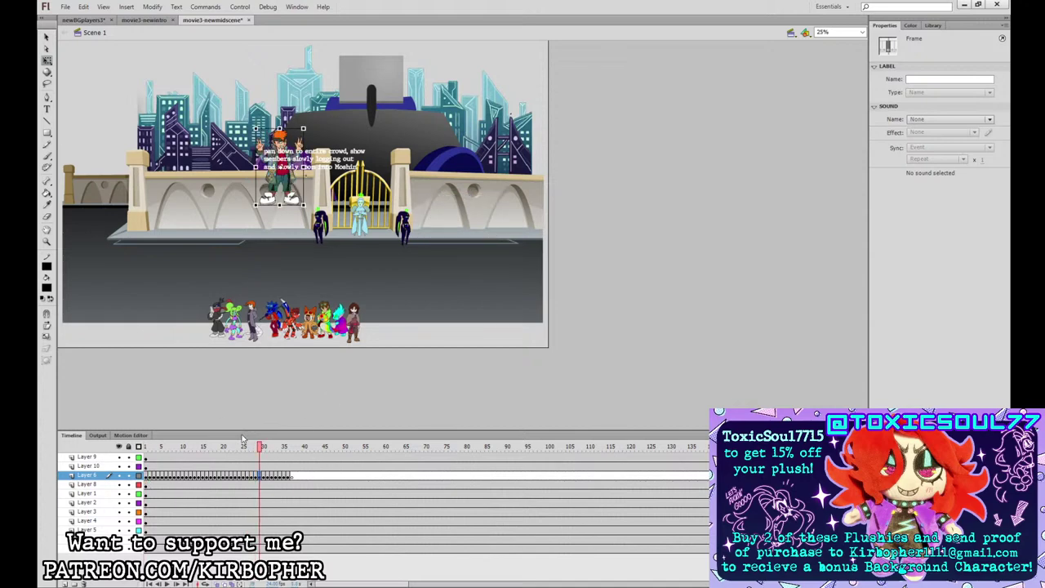
left_click(147, 480)
- Copy the leaping character on frame 30 and the mermaid on frame 31, pasting each one into frame 1
left_click(263, 476)
left_click(264, 479)
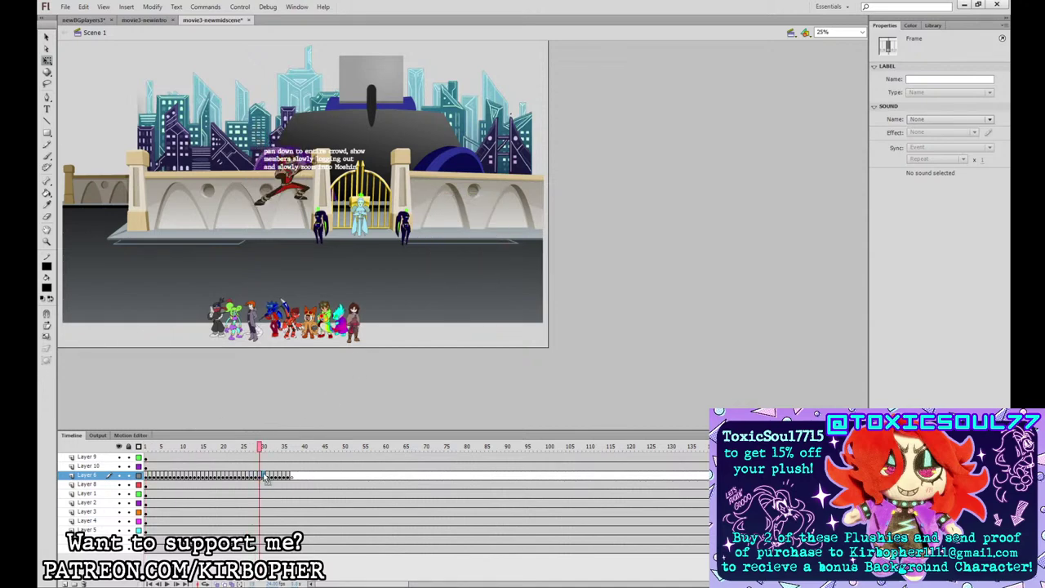
left_click(147, 482)
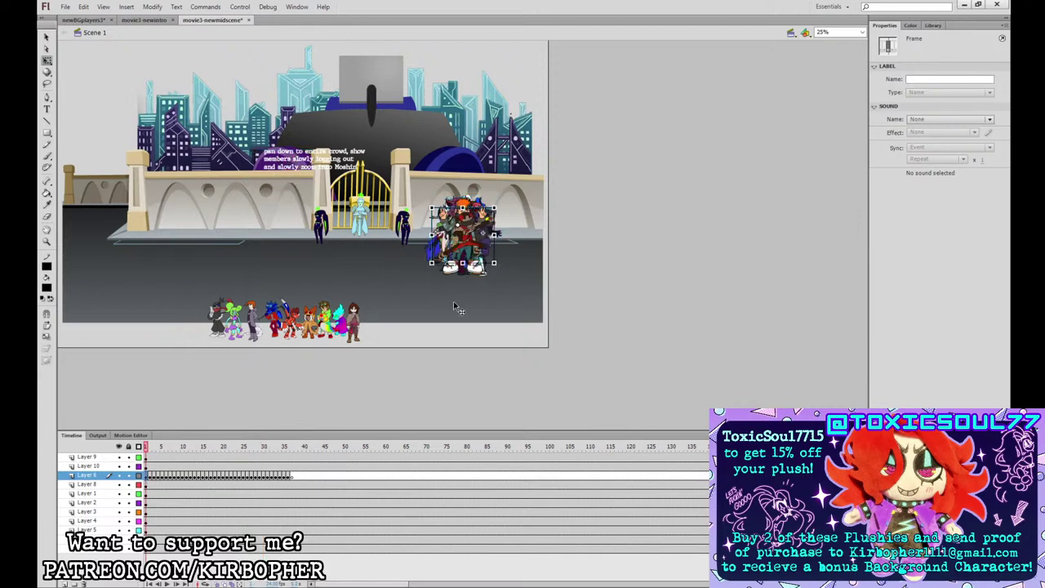
left_click(260, 477)
left_click(263, 477)
left_click(268, 477)
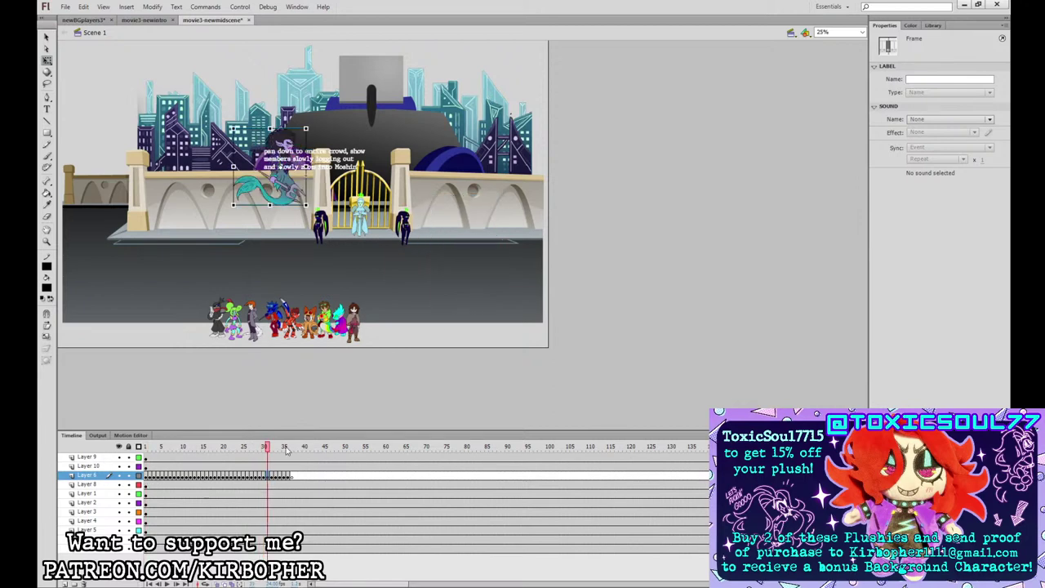
left_click(148, 478)
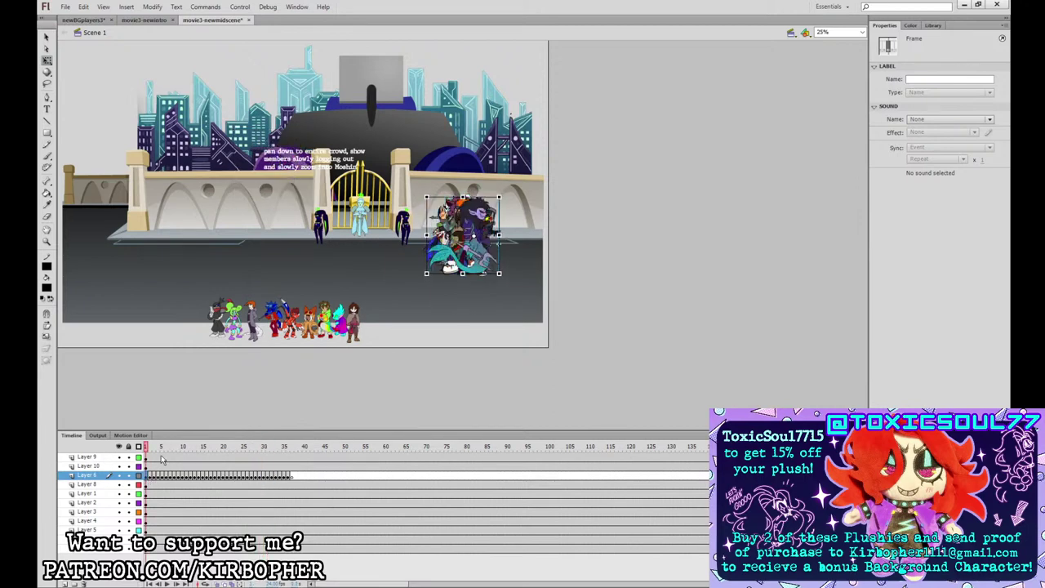
- Copy the characters on frames 32 and 33 in turn and paste each one into frame 1
left_click(260, 477)
left_click(264, 477)
left_click(268, 476)
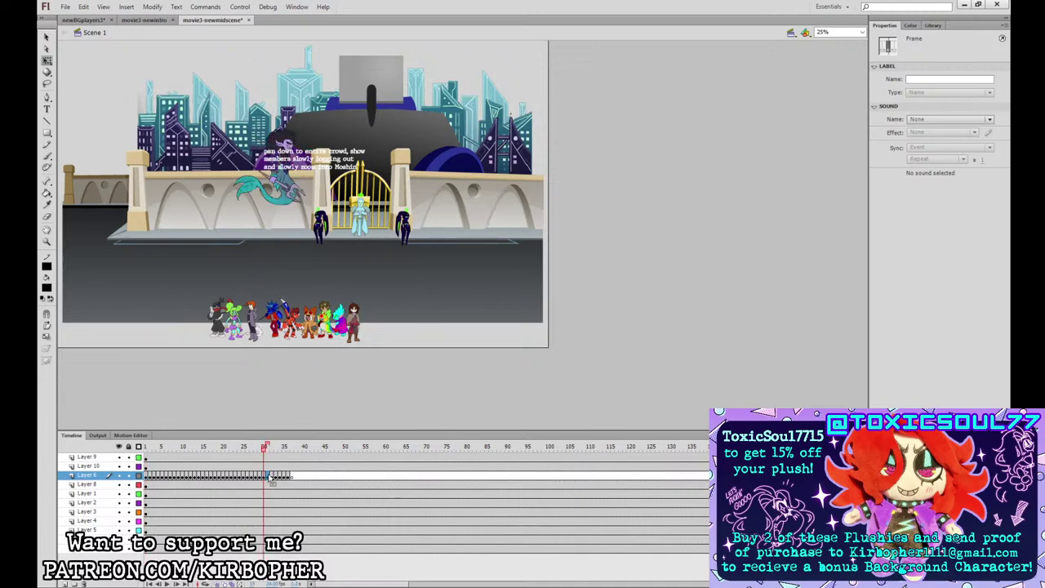
left_click(272, 475)
left_click(148, 479)
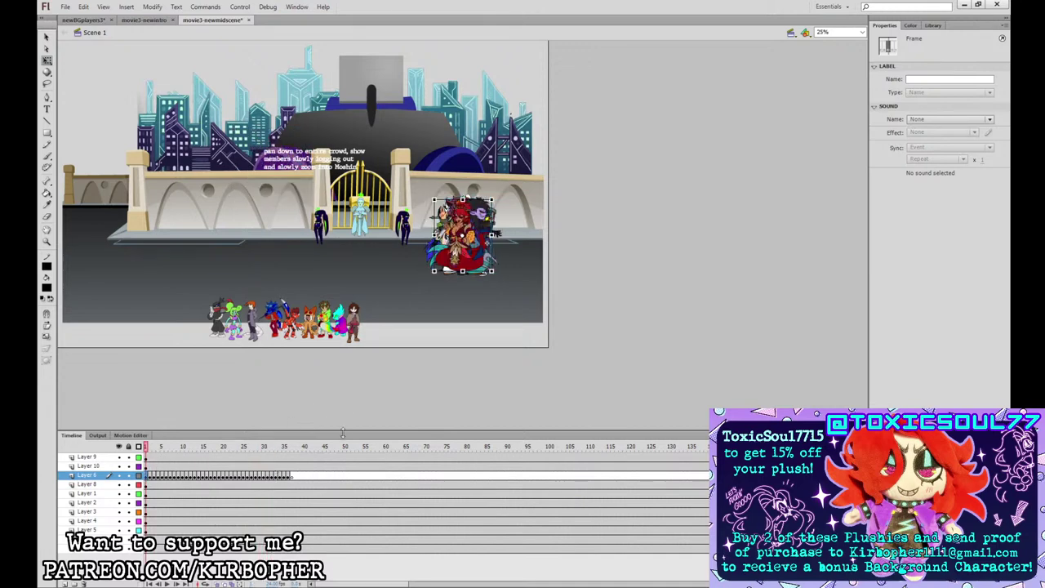
left_click_drag(272, 479, 282, 478)
left_click(148, 478)
- Copy the last characters, on frames 34, 35 and 36, and paste each one into frame 1
left_click(281, 478)
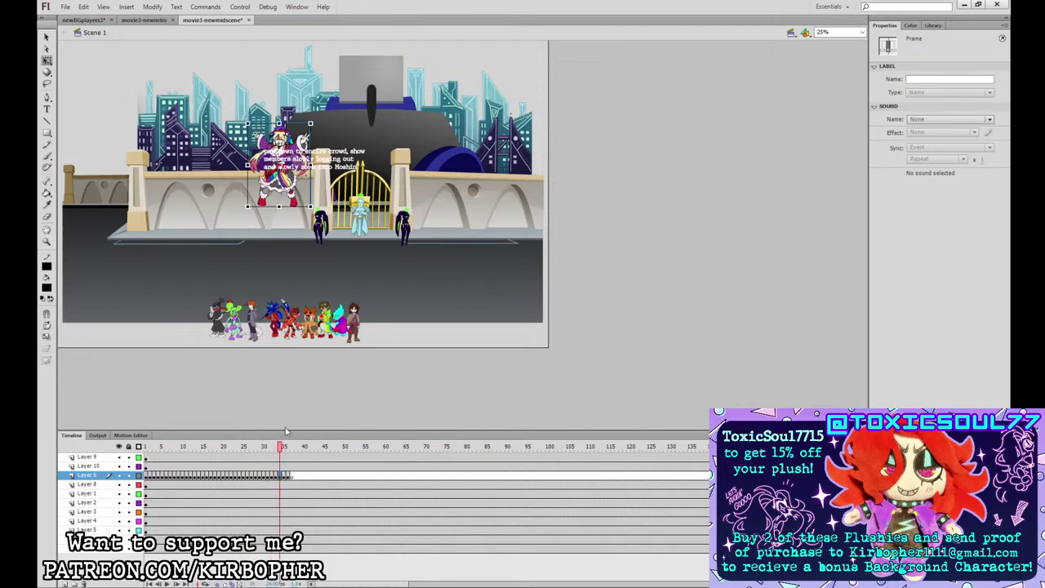
left_click(147, 479)
left_click(275, 480)
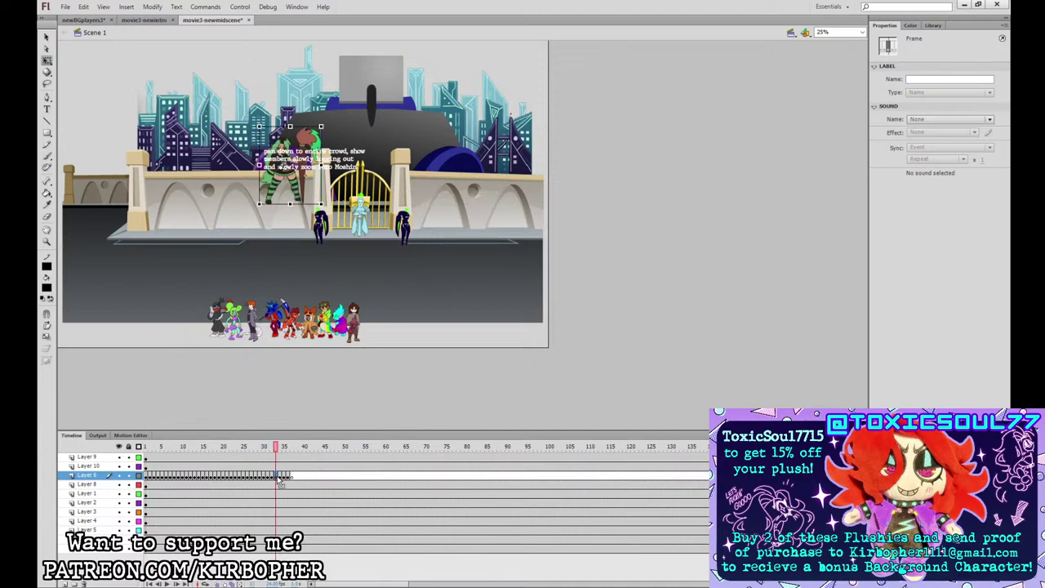
left_click(280, 477)
left_click(284, 476)
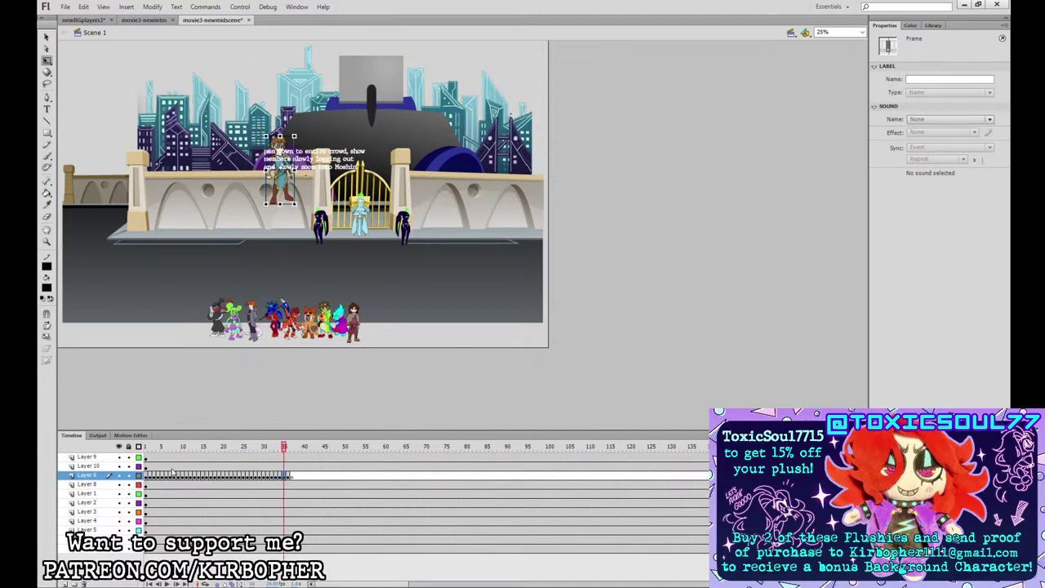
left_click(147, 478)
left_click(287, 477)
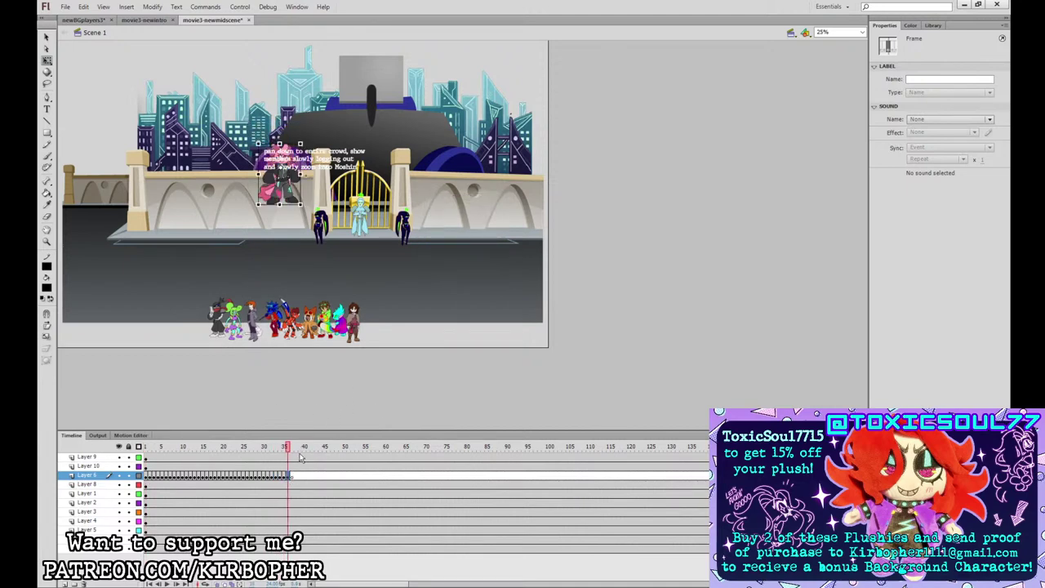
- Clear the leftover keyframes after frame 1 on Layer 6 and select all the characters stacked on frame 1
left_click_drag(147, 478, 331, 476)
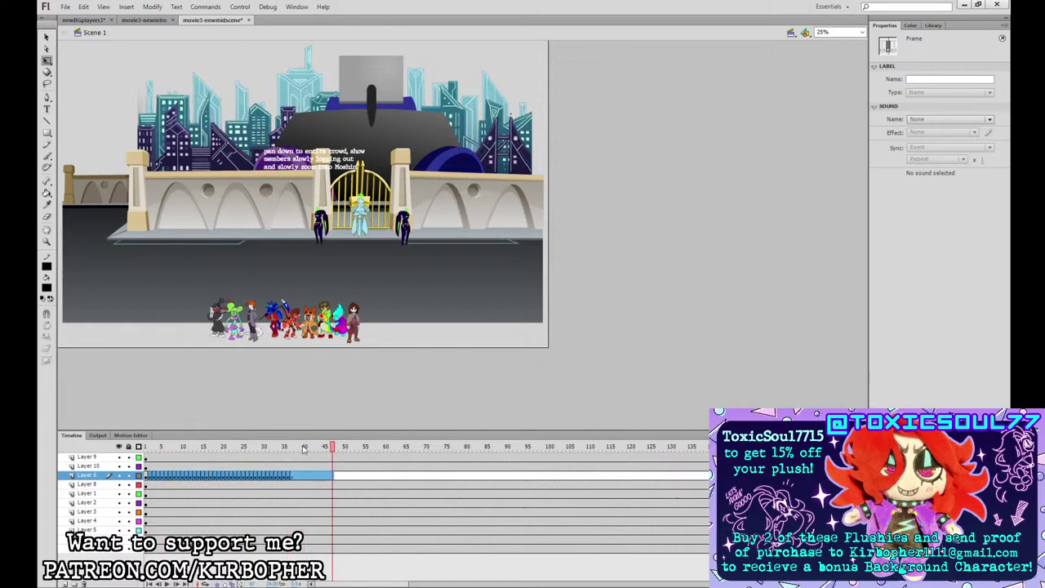
key("shift+F6")
left_click(147, 476)
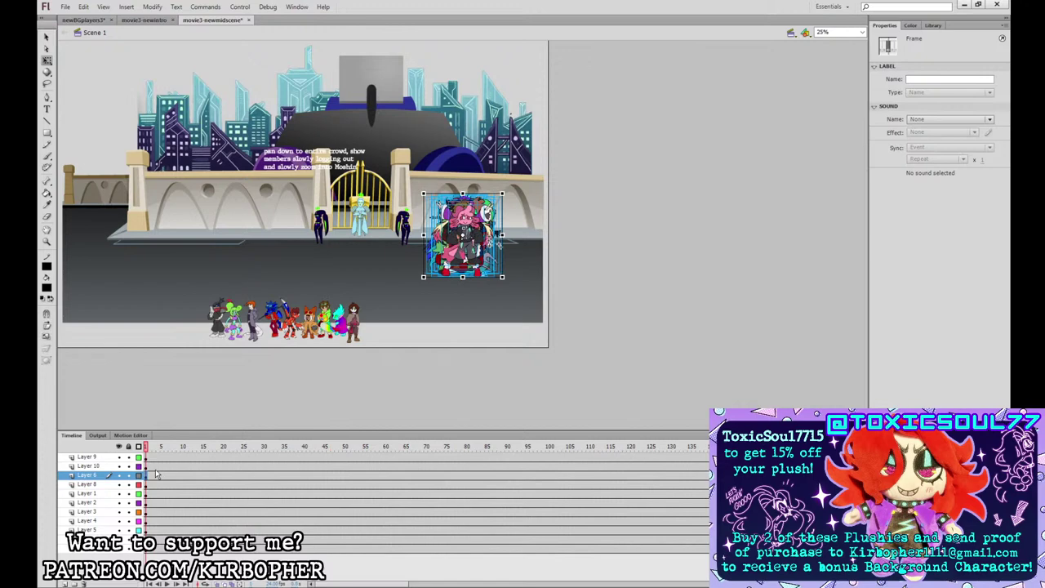
- Scale the stacked characters down to the size of the lined-up row and move them just above its right end
left_click_drag(502, 194, 462, 236)
key("ctrl+=")
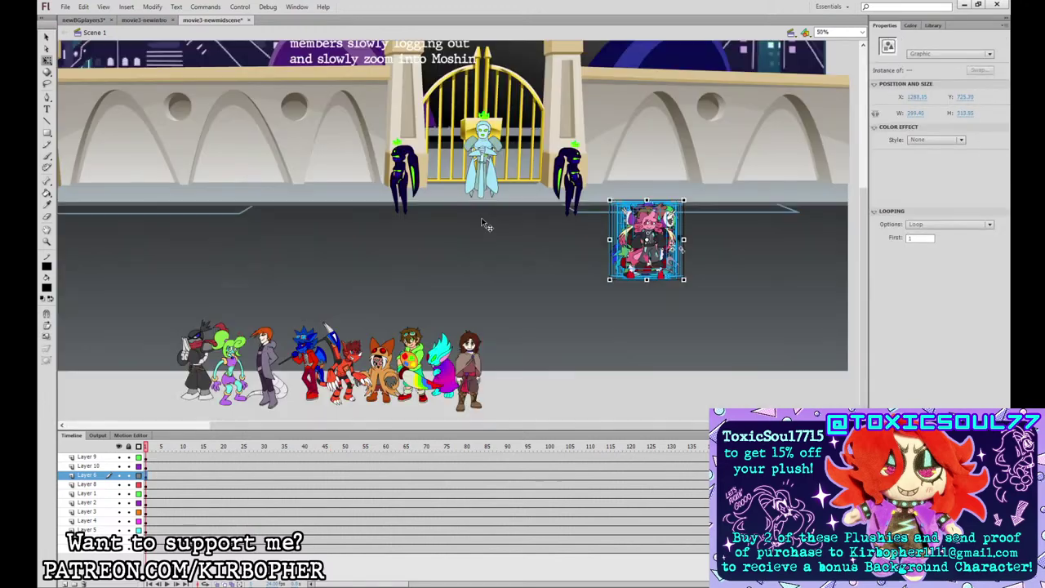
left_click_drag(670, 265, 473, 348)
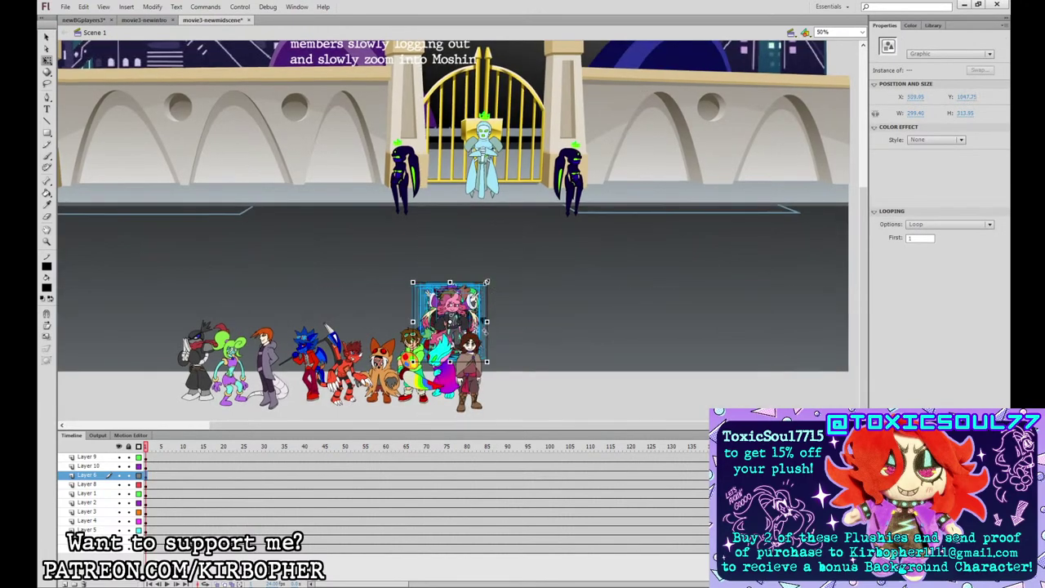
left_click_drag(487, 281, 499, 266)
left_click(536, 389)
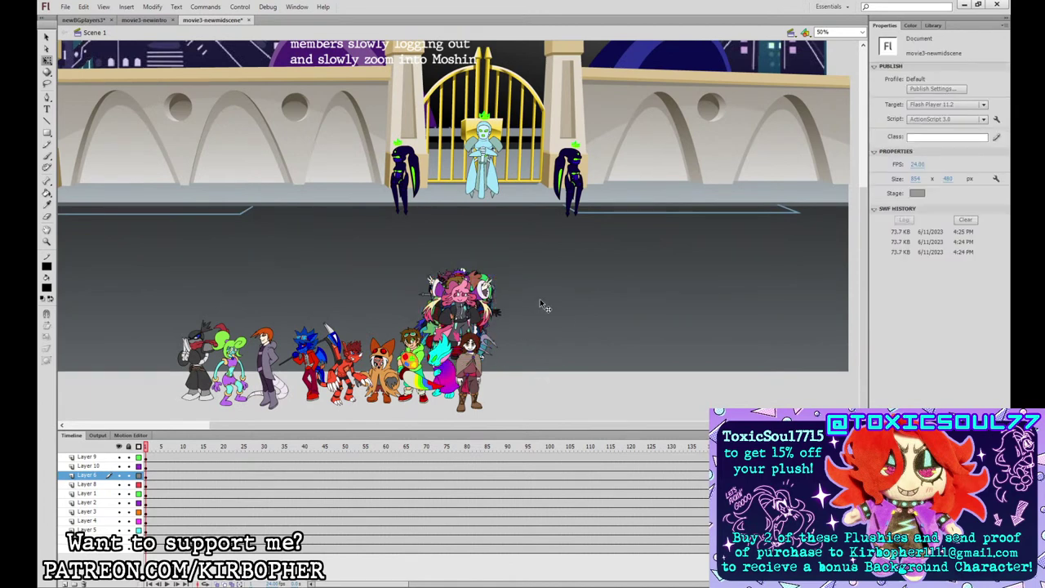
- Move the row of characters on Layer 10 up onto the road and lock Layer 6 and the layers below it
left_click(183, 467)
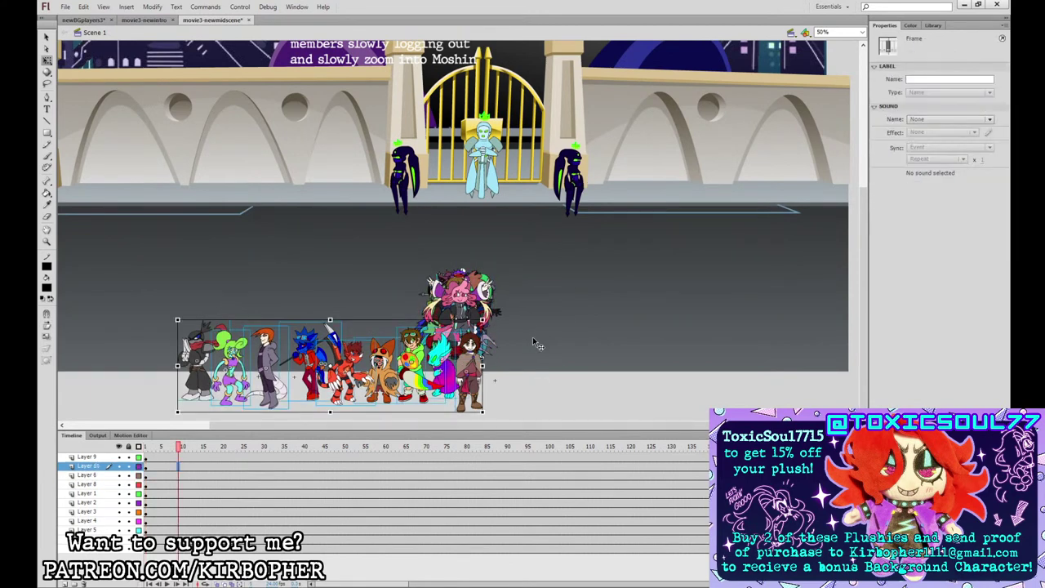
mouse_move(477, 372)
left_mouse_down()
mouse_move(482, 319)
mouse_move(629, 315)
mouse_move(593, 353)
mouse_move(611, 330)
mouse_move(608, 409)
mouse_move(607, 339)
left_mouse_up()
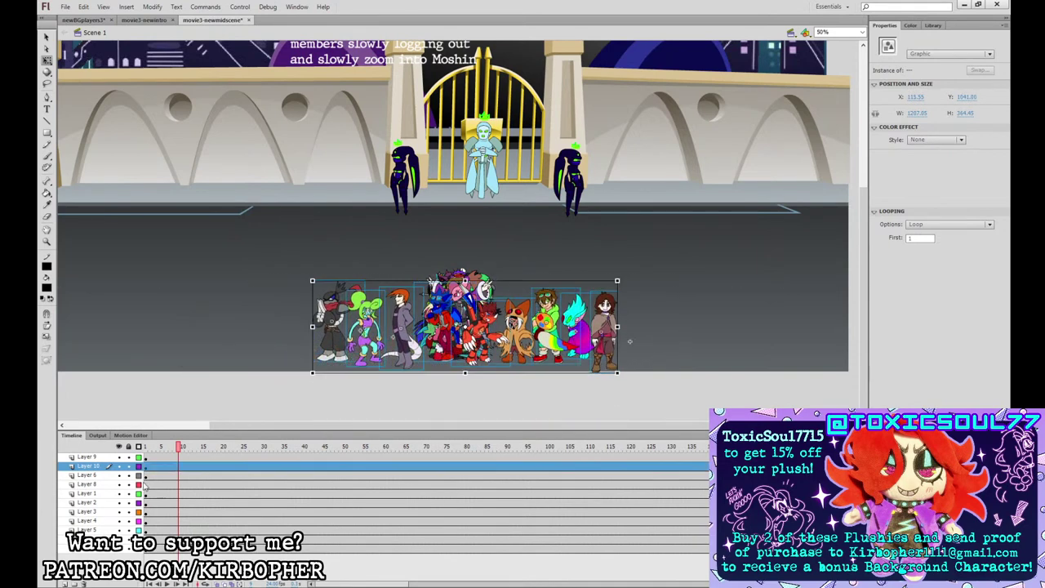
left_click_drag(128, 475, 128, 548)
- Move the Layer 6 stack to the road left of the gate and place the pink-haired character at the row's left end
mouse_move(410, 240)
left_mouse_down()
mouse_move(478, 266)
mouse_move(493, 298)
left_mouse_up()
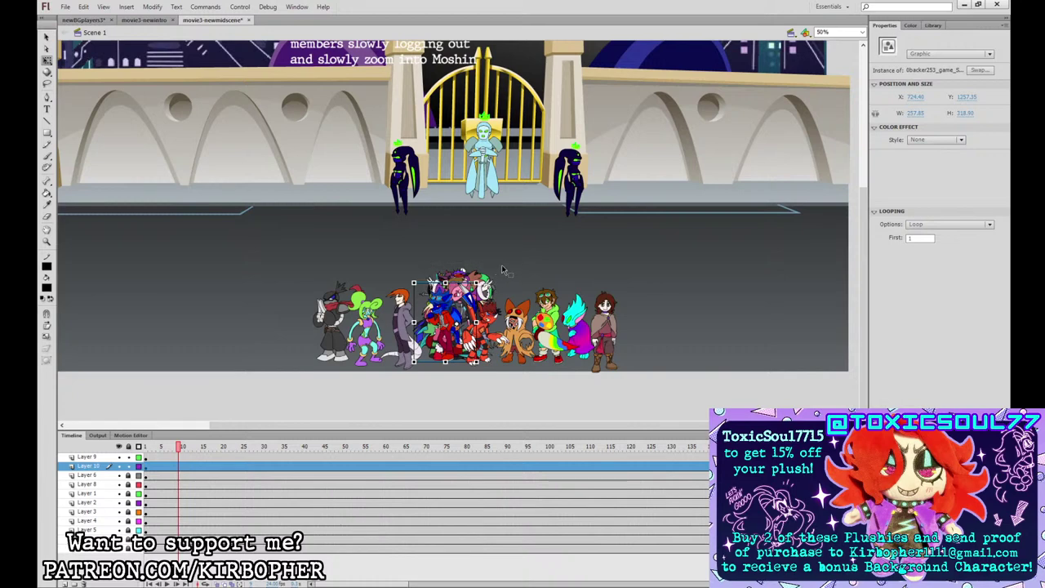
left_click(480, 284)
left_click_drag(480, 284, 297, 315)
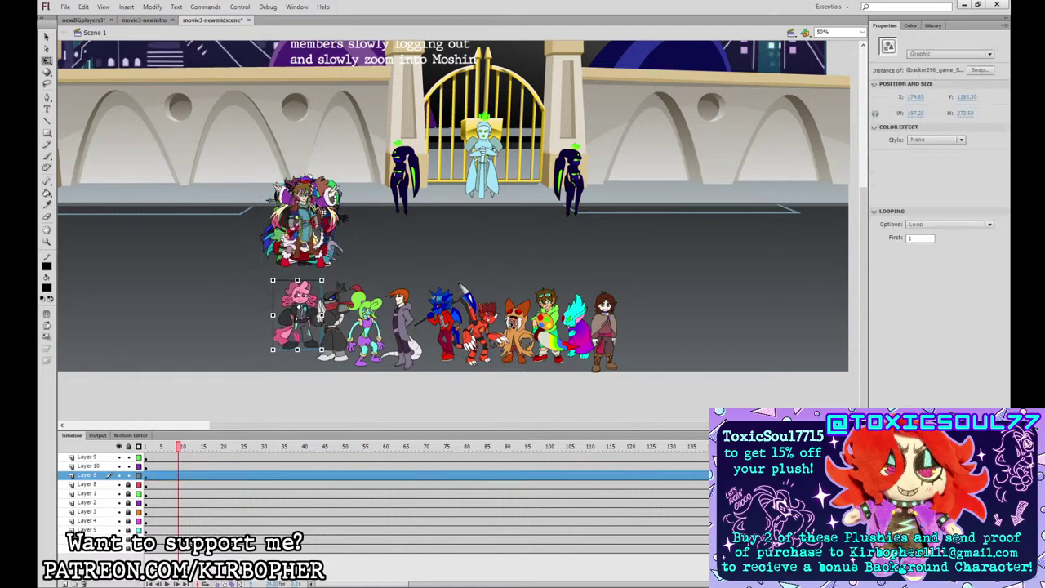
- Place the blue-clad, rainbow-dressed and red-robed characters at the row's right end and the green-haired hammer wielder at its left end
left_click_drag(314, 211, 640, 305)
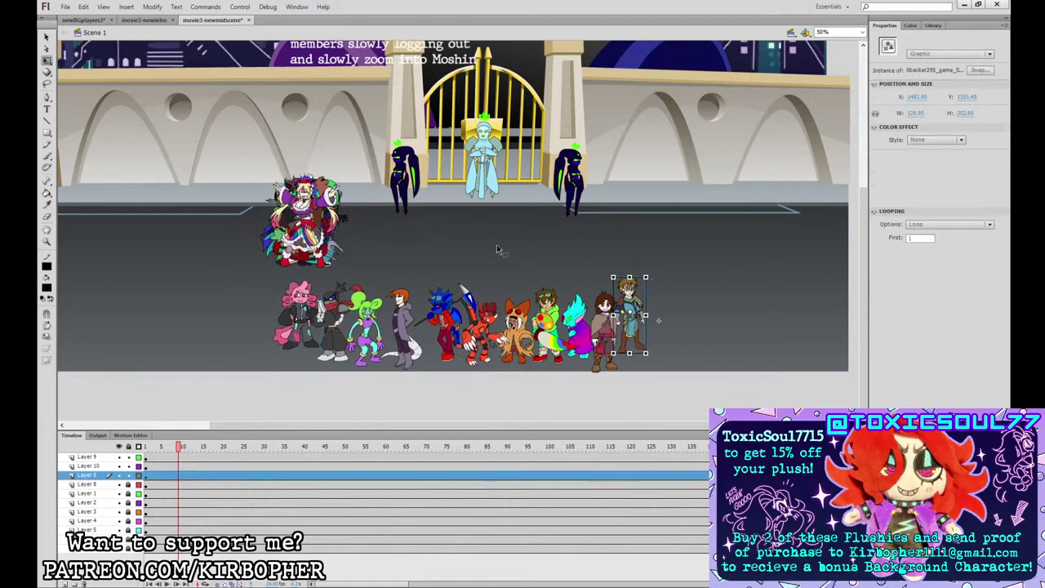
left_click_drag(304, 216, 256, 279)
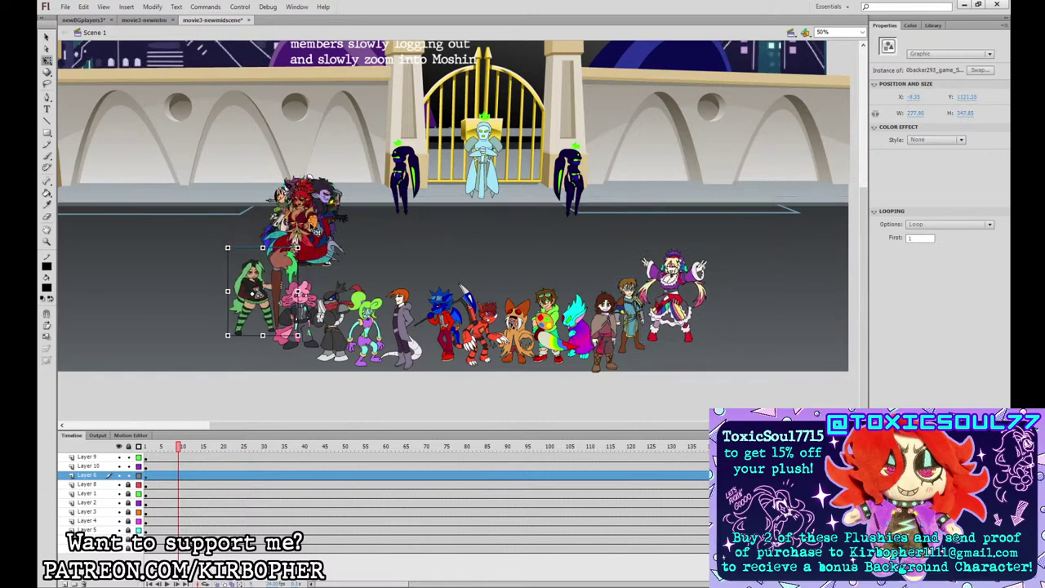
key("ctrl+minus")
left_click_drag(160, 238, 364, 267)
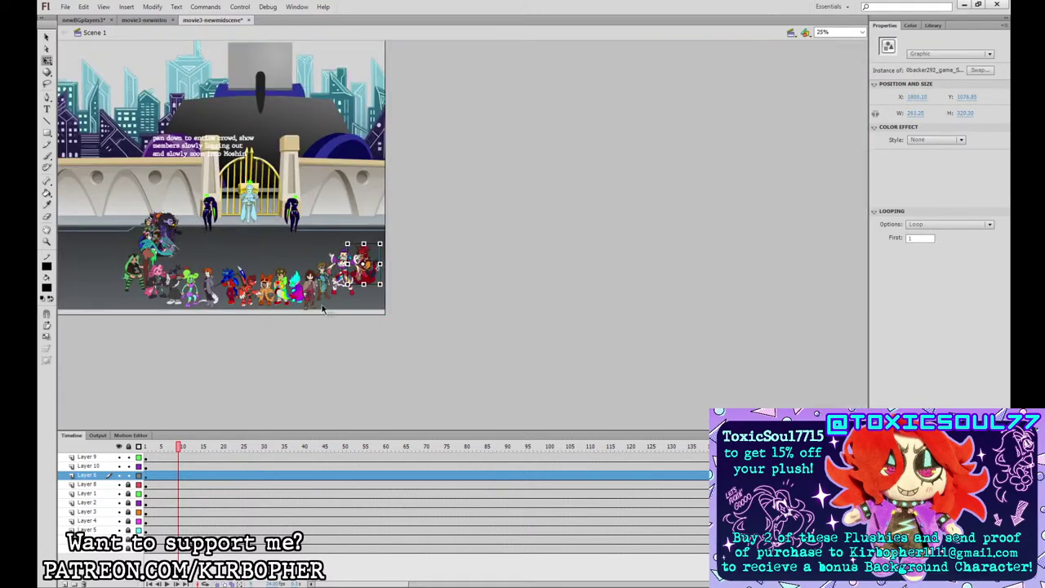
- Unlock the layers below Layer 6 and shift the red-robed character slightly down and right at the row's end
left_click_drag(129, 484, 129, 539)
mouse_move(479, 277)
left_mouse_down()
mouse_move(484, 294)
mouse_move(482, 280)
mouse_move(457, 291)
mouse_move(456, 276)
mouse_move(489, 282)
left_mouse_up()
left_click(482, 275)
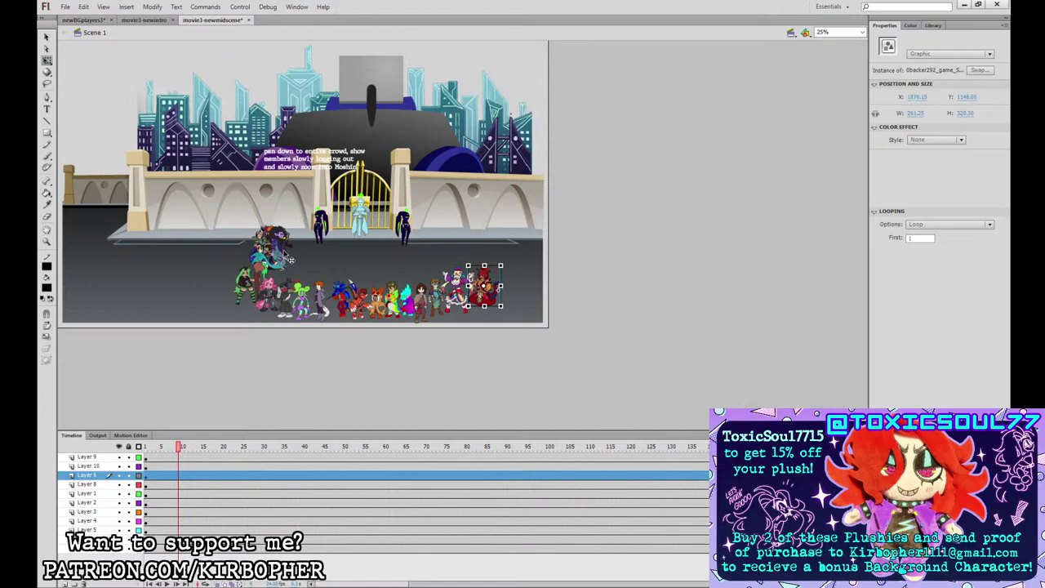
- Place the red-haired character in the white shirt at the row's left end and adjust the pink-haired and green-haired characters beside it
left_click_drag(260, 266, 224, 275)
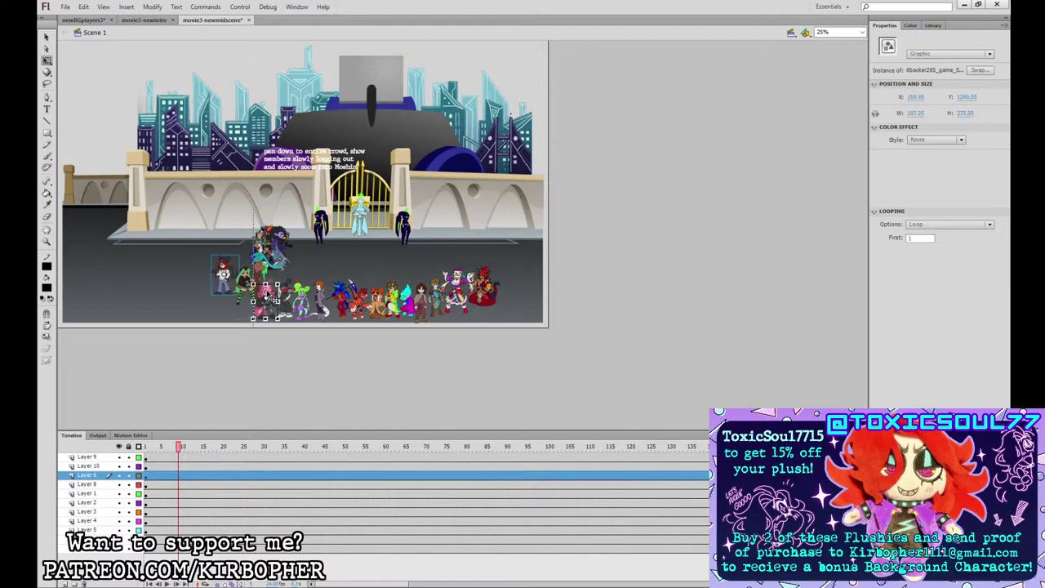
left_click(243, 287)
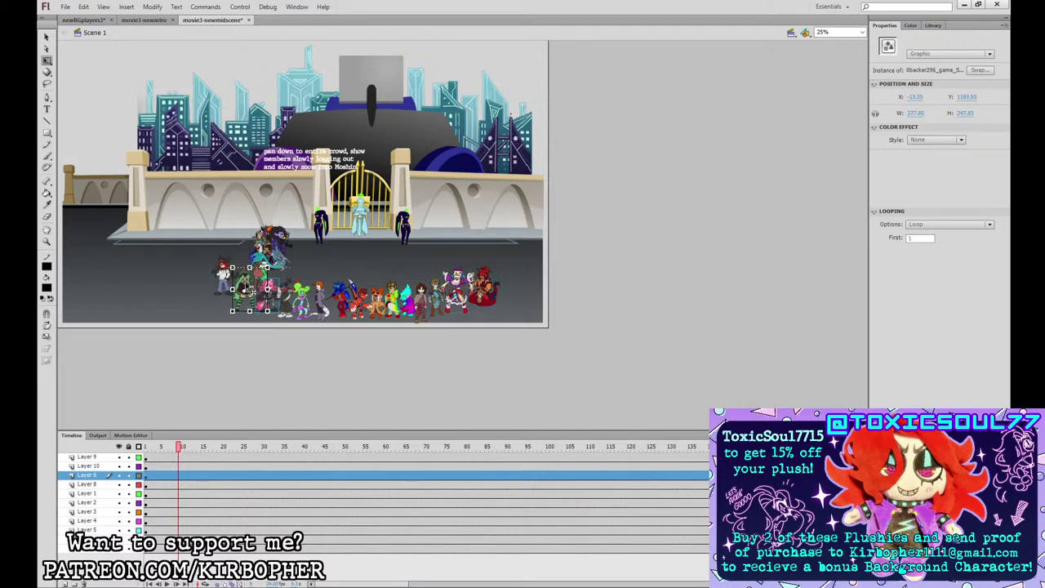
left_click(223, 286)
left_click_drag(233, 286, 234, 287)
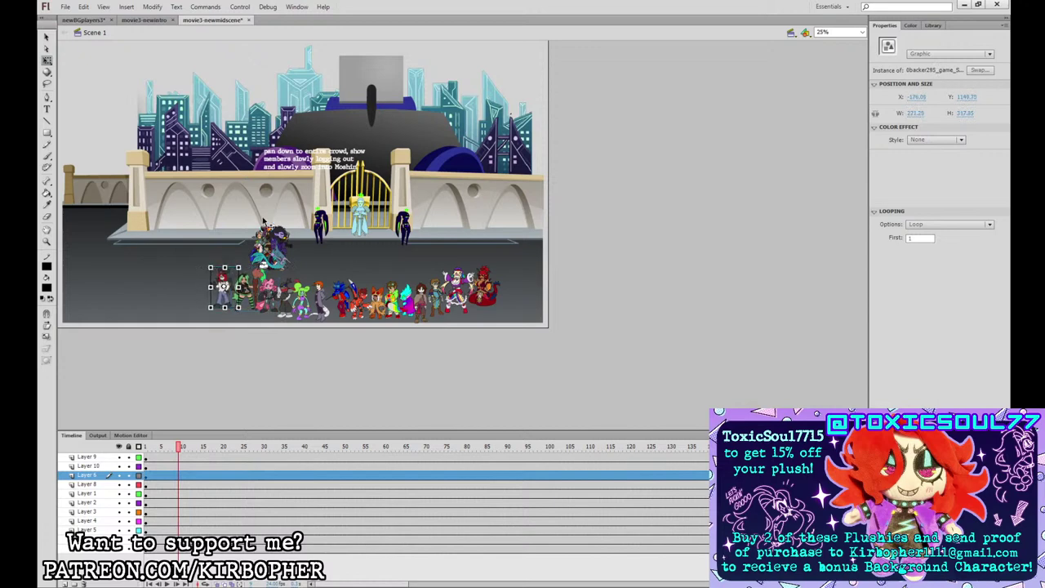
- Place the black-haired purple character and the horned dark-red character at the crowd's right end, the brown fighter and orange-haired character at its left end
left_click_drag(280, 241, 469, 272)
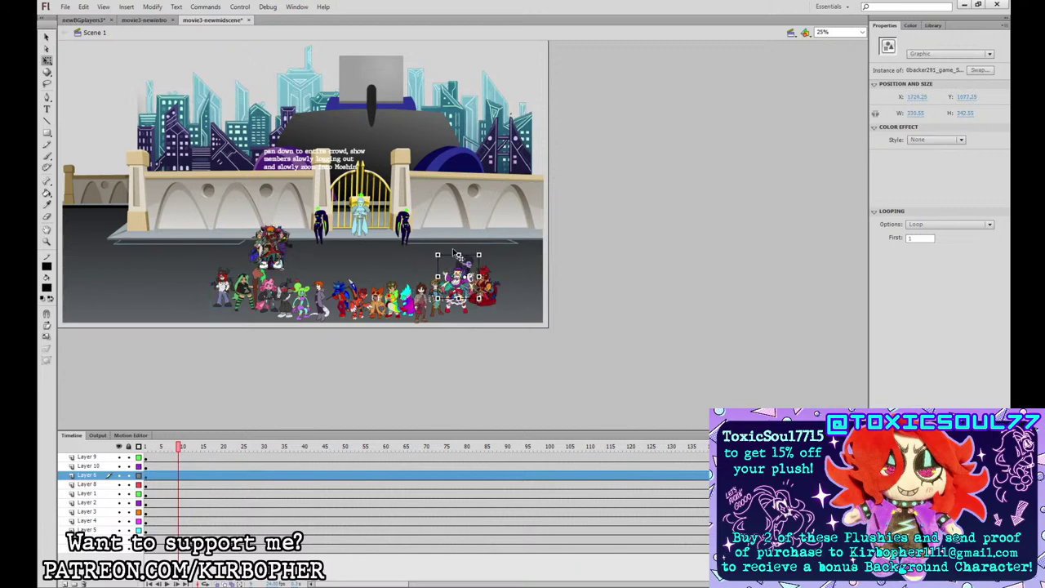
left_click_drag(275, 240, 197, 288)
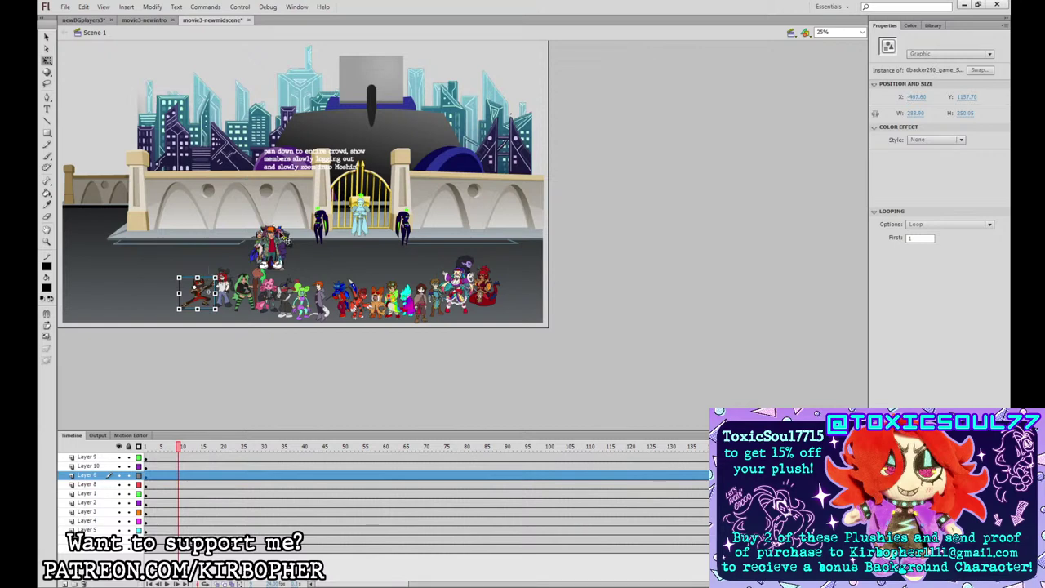
left_click_drag(274, 235, 186, 276)
left_click(496, 269)
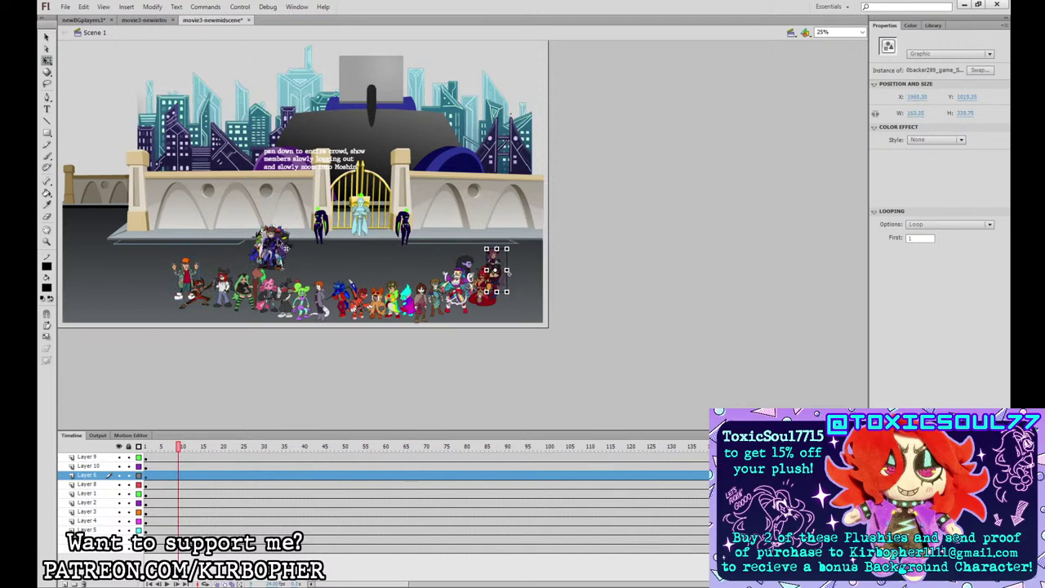
- Start a second row with the blue-suited, grey-haired and yellow-coated characters on the left and the purple-haired and white-clad ones on the right
left_click_drag(272, 240, 214, 262)
left_click_drag(269, 242, 234, 263)
left_click_drag(270, 243, 252, 266)
left_click_drag(273, 244, 443, 272)
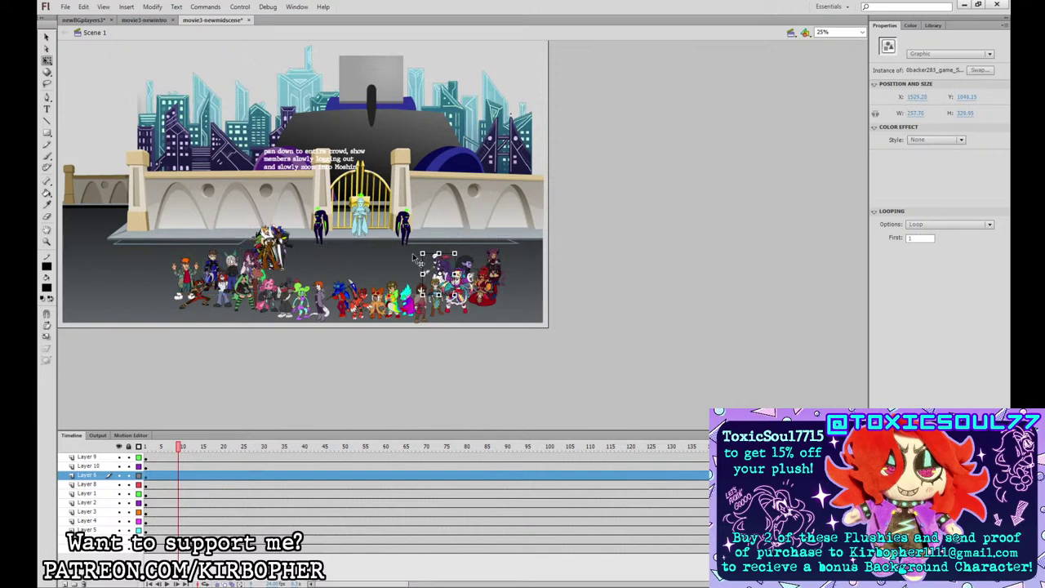
left_click_drag(250, 261, 421, 262)
left_click(420, 268)
left_click(276, 260)
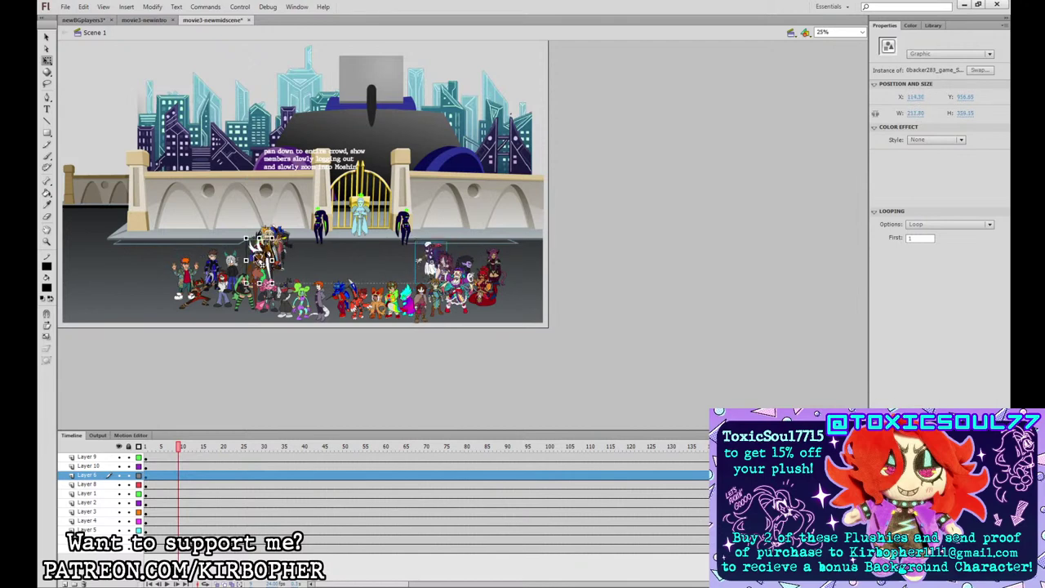
- Continue the second row toward the centre with the grey masked, orange-and-green, pale blond and dark blue characters
left_click_drag(288, 263, 308, 280)
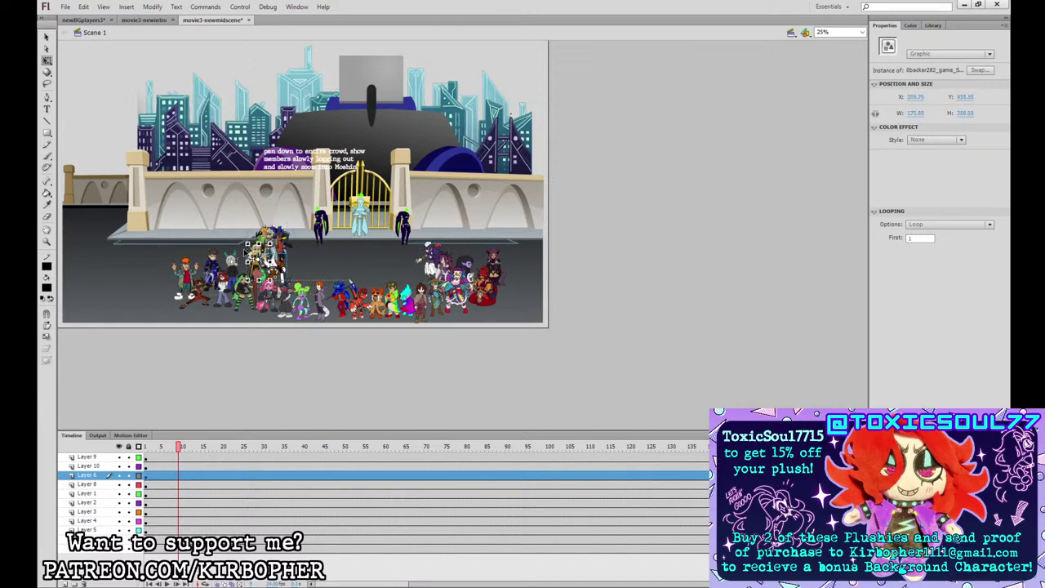
left_click(302, 270)
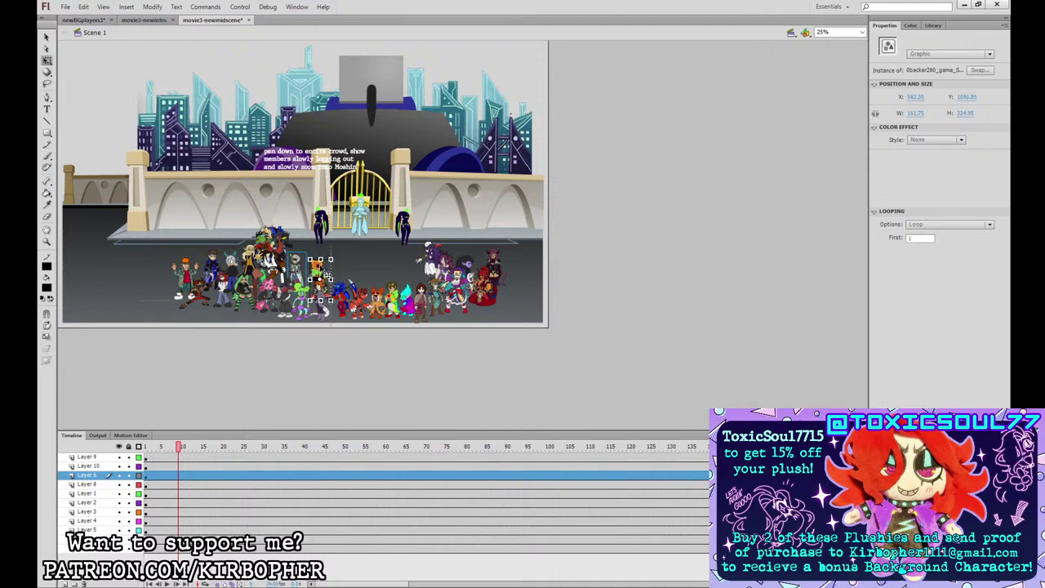
mouse_move(317, 272)
left_mouse_down()
mouse_move(328, 272)
mouse_move(306, 269)
mouse_move(320, 273)
mouse_move(312, 275)
left_mouse_up()
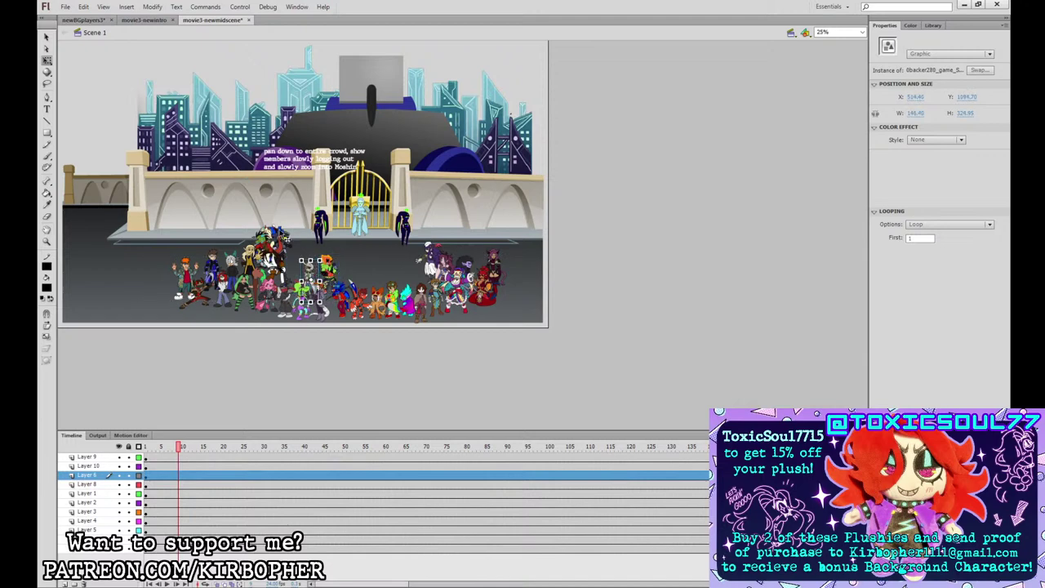
left_click(284, 238)
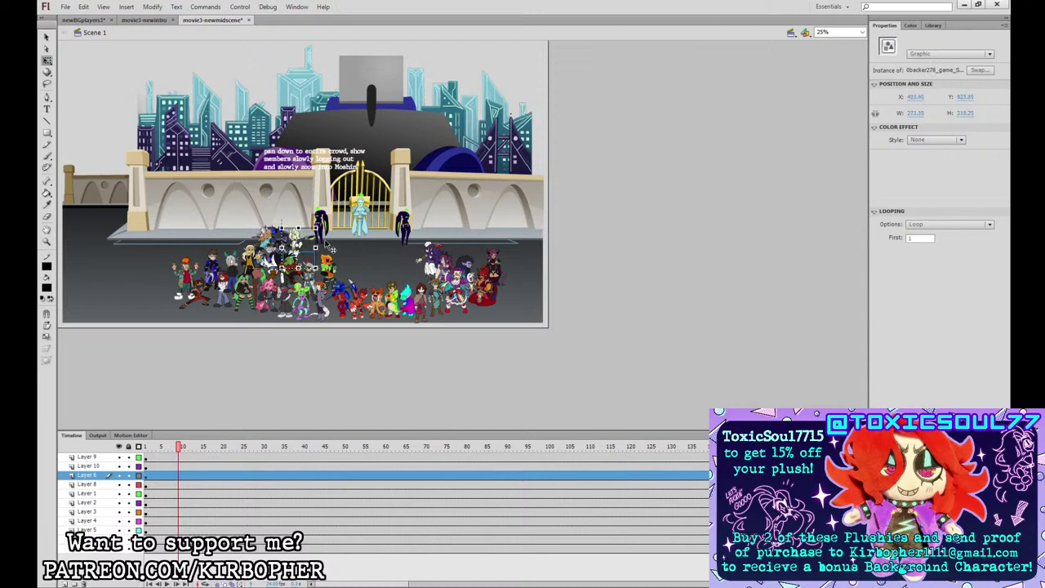
left_click(358, 273)
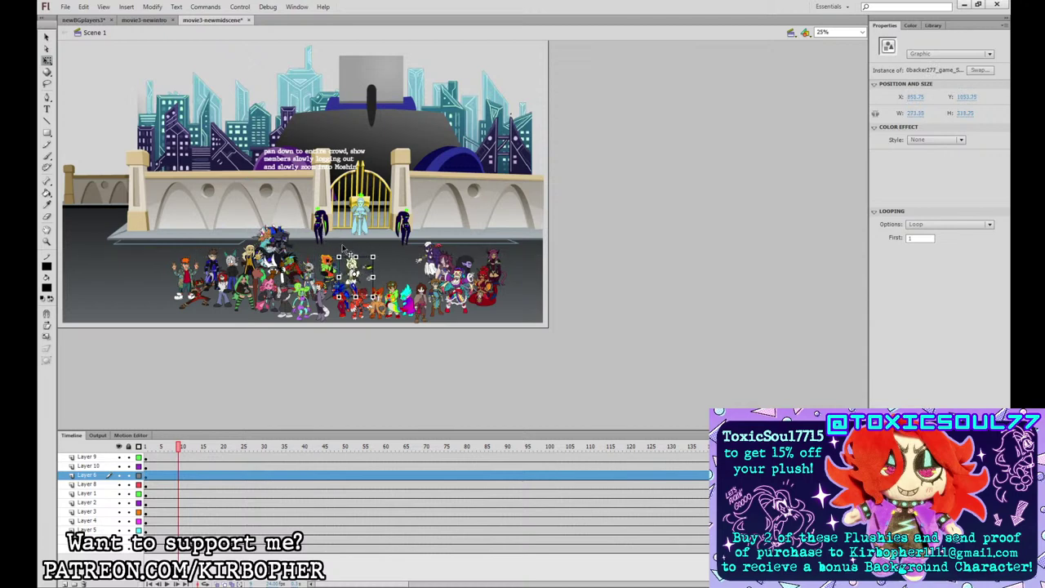
left_click(378, 268)
left_click_drag(377, 268, 405, 271)
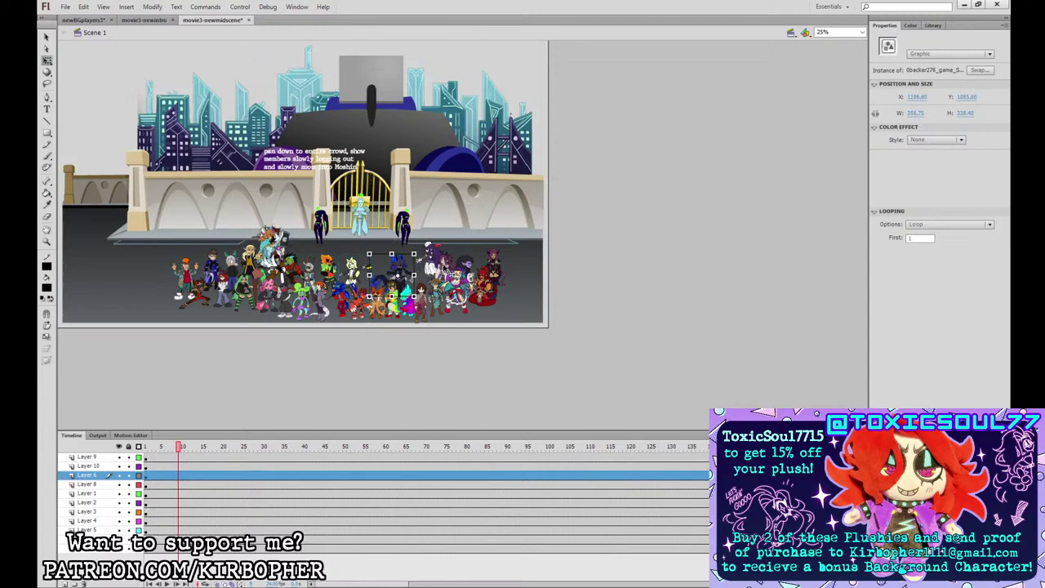
- Adjust the purple-haired and white-clad characters and fill the rows' gaps with the teal-clad, armoured, white-furred and red-horned characters
left_click(433, 258)
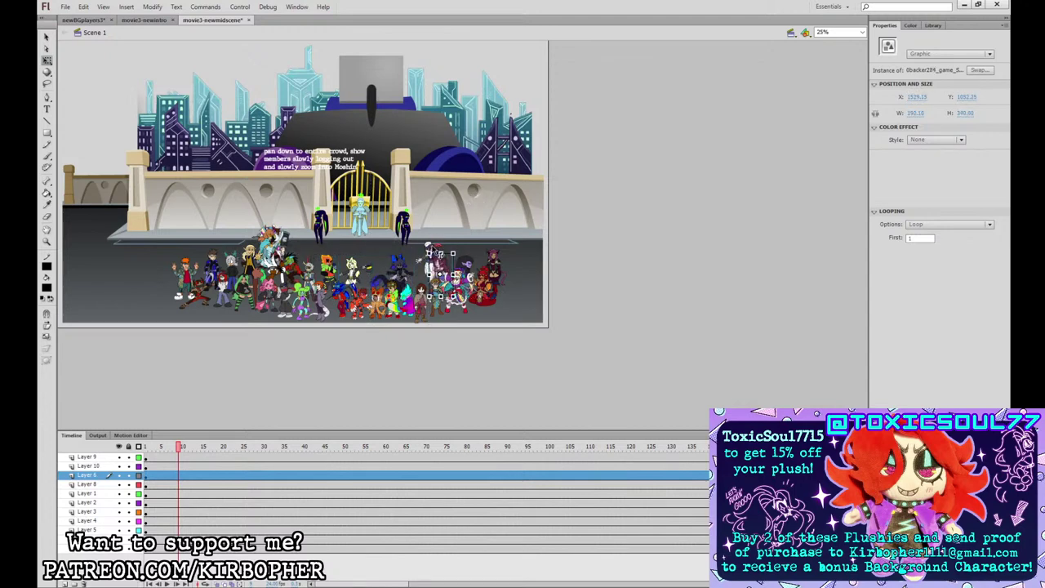
left_click(411, 266)
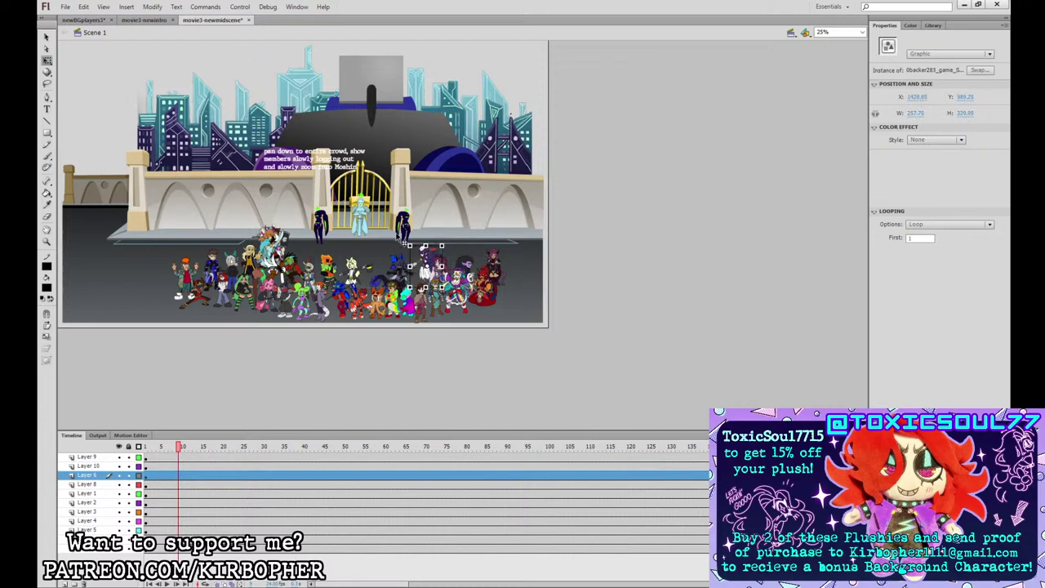
left_click(373, 268)
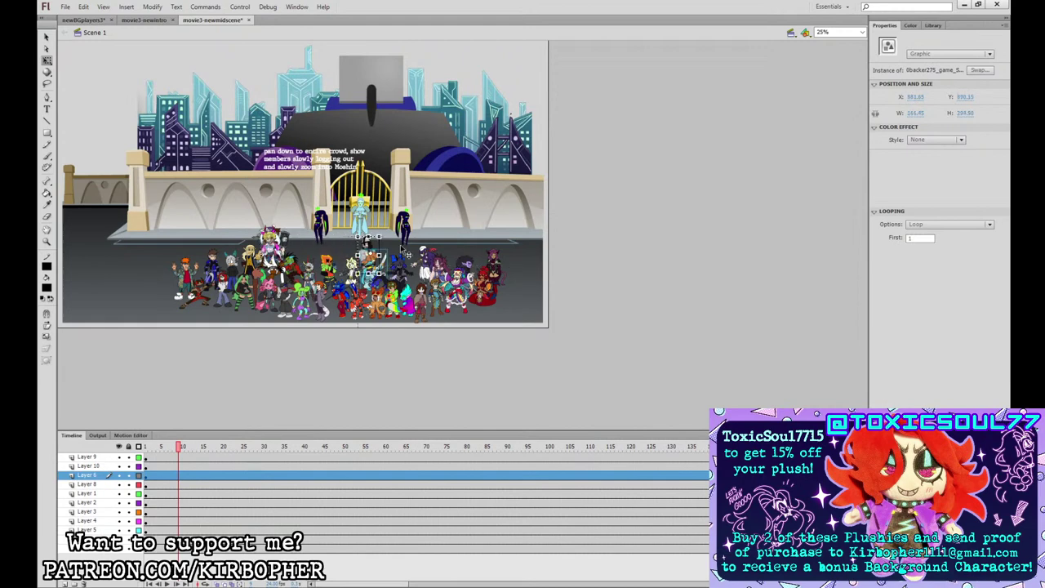
left_click(408, 261)
left_click(413, 258)
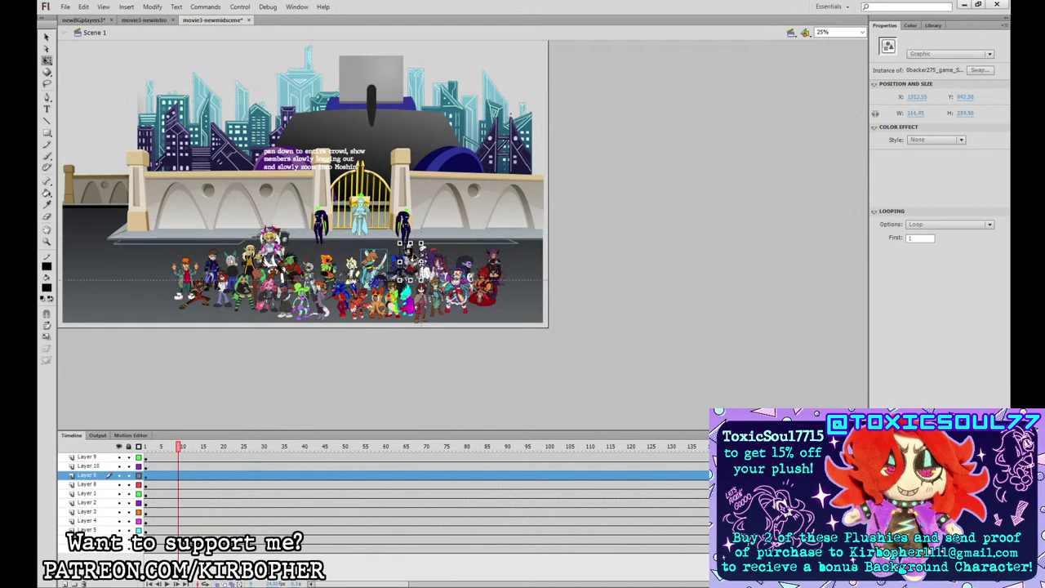
left_click_drag(272, 237, 392, 261)
left_click_drag(276, 238, 479, 253)
left_click(485, 259)
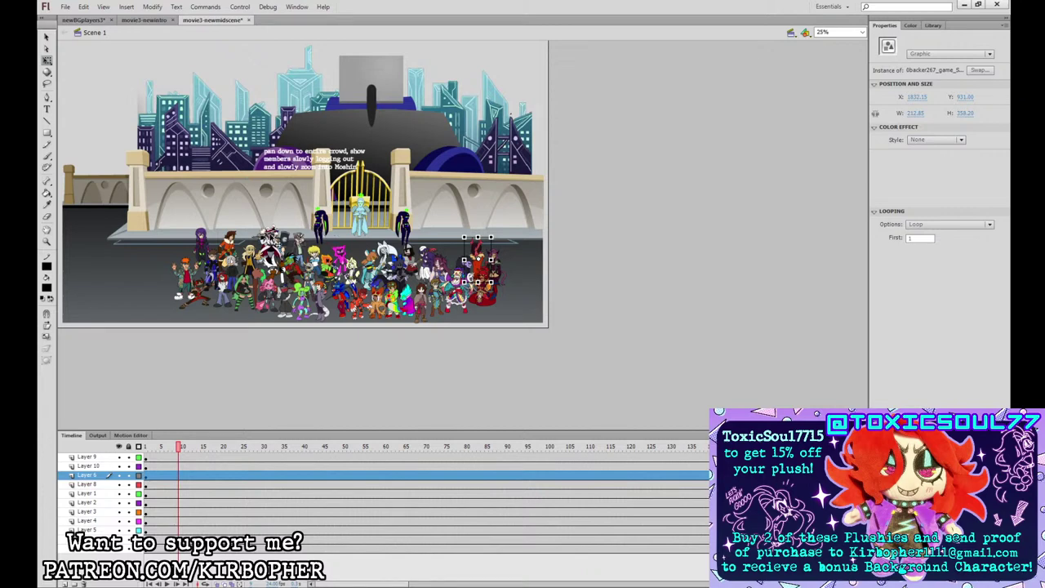
- Place the rabbit-eared and red-haired characters in the back row right of the gate and the brown-haired one in front of the gate
left_click_drag(276, 243, 454, 248)
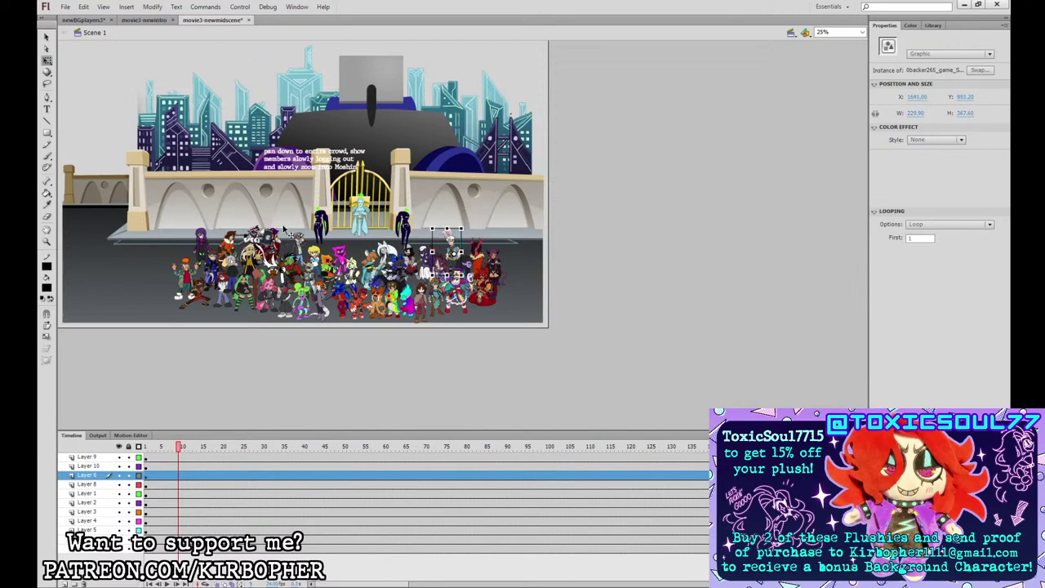
key("ctrl+equal")
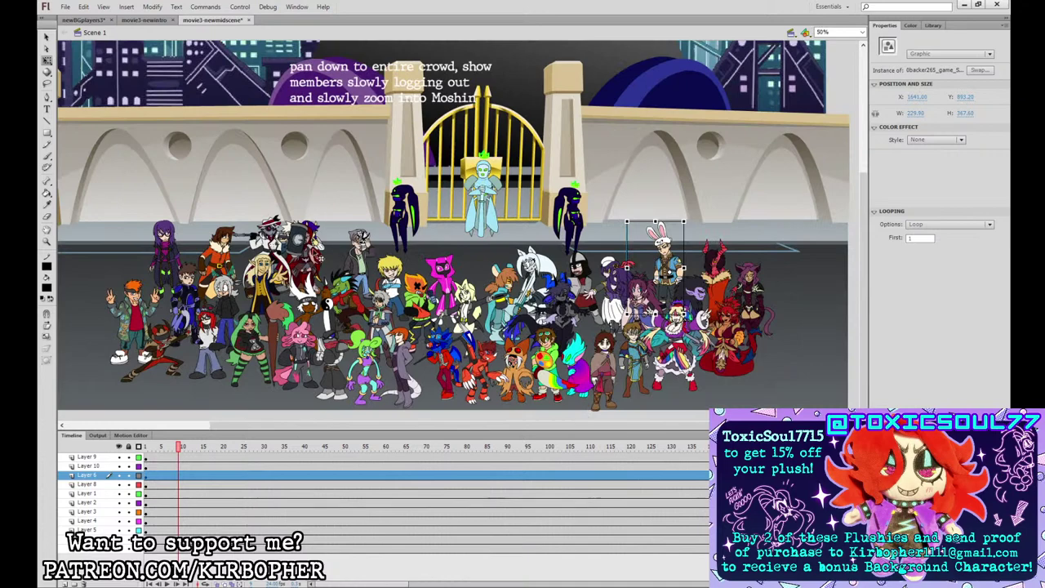
left_click_drag(314, 250, 631, 252)
left_click_drag(333, 239, 495, 283)
- Place the white-haired sword bearer at the back right and nudge the hammer wielder and orange-coated character on the left
left_click_drag(308, 238, 412, 241)
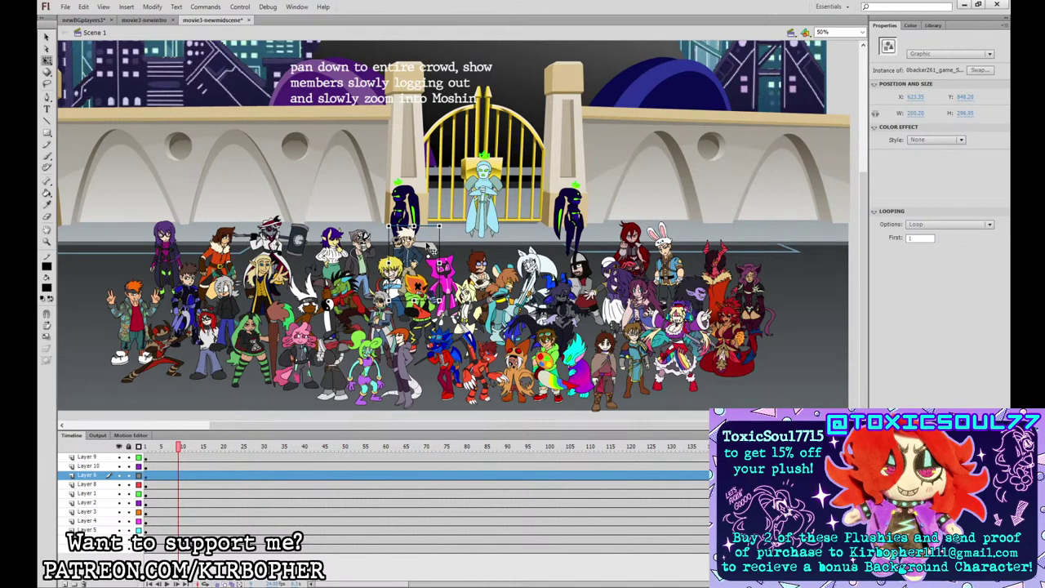
left_click_drag(430, 249, 715, 231)
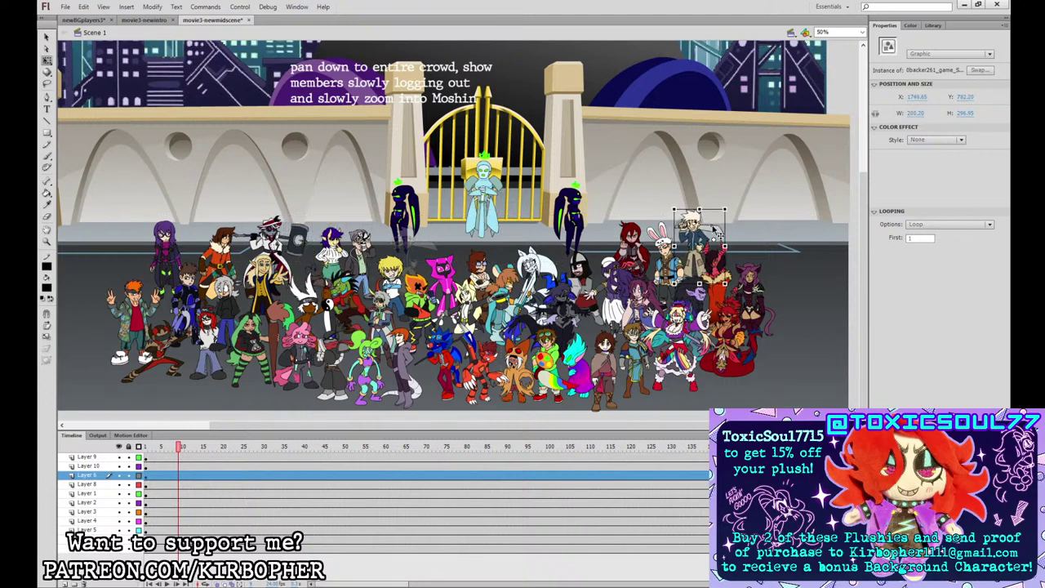
mouse_move(298, 245)
left_mouse_down()
mouse_move(319, 234)
mouse_move(310, 233)
left_mouse_up()
left_click_drag(228, 246, 232, 244)
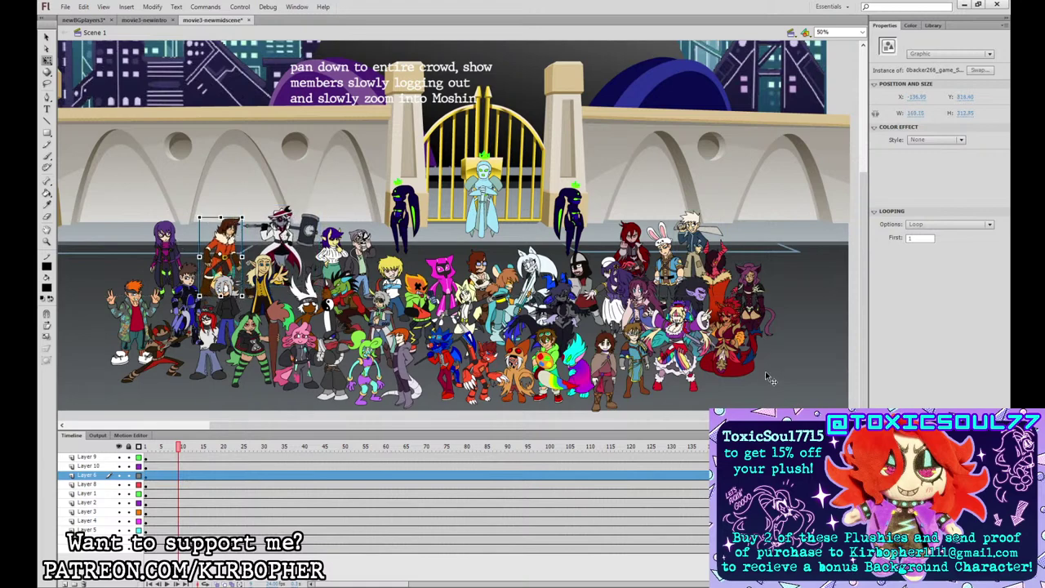
- Select all crowd characters on Layer 6 and Layer 10 and shift them slightly upward together
left_click(464, 474)
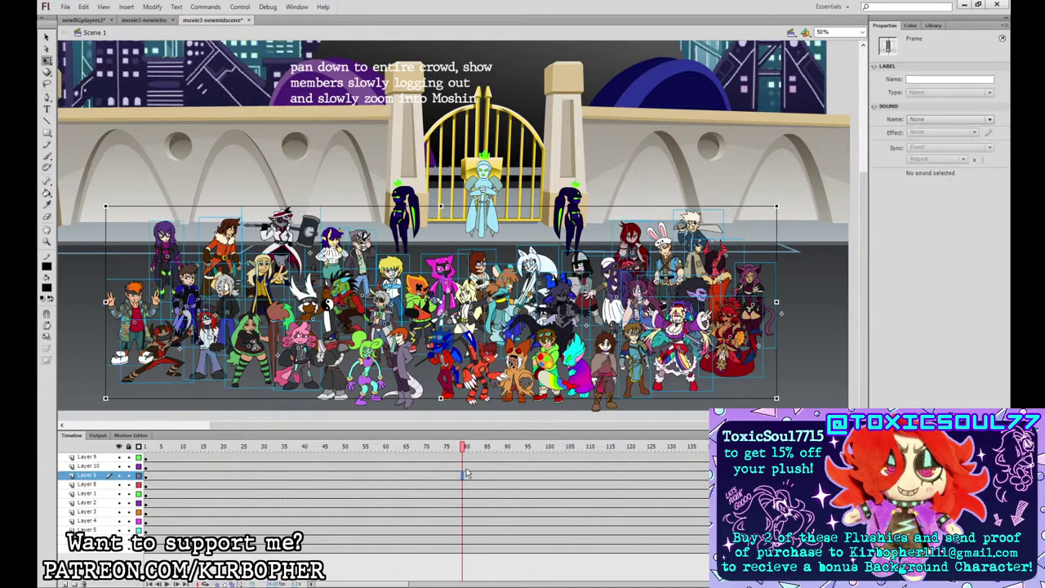
left_click_drag(463, 467, 464, 475)
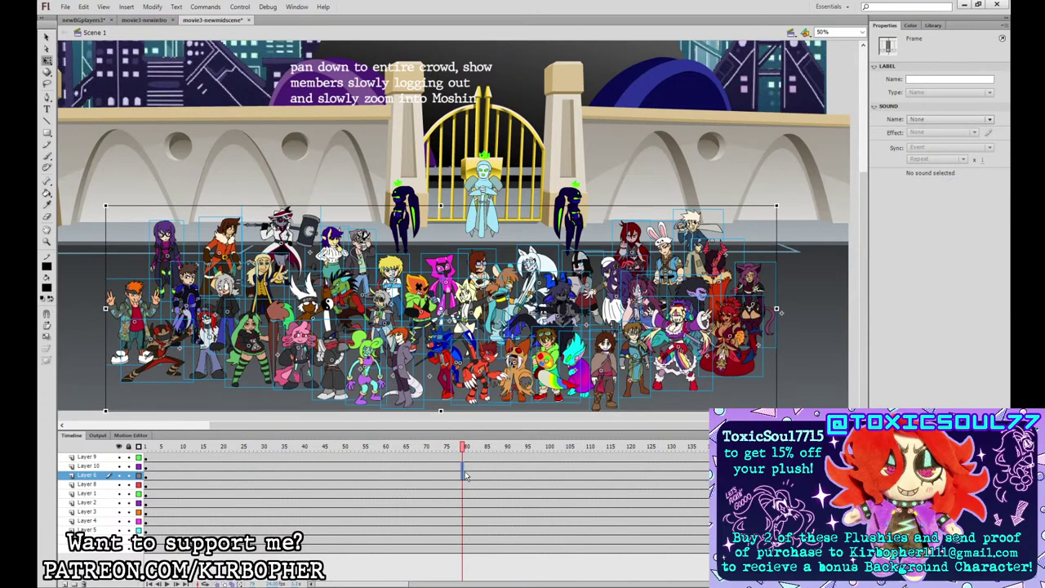
key("shift+Up")
key("Up")
key("Up")
key("Up")
key("Up")
key("Up")
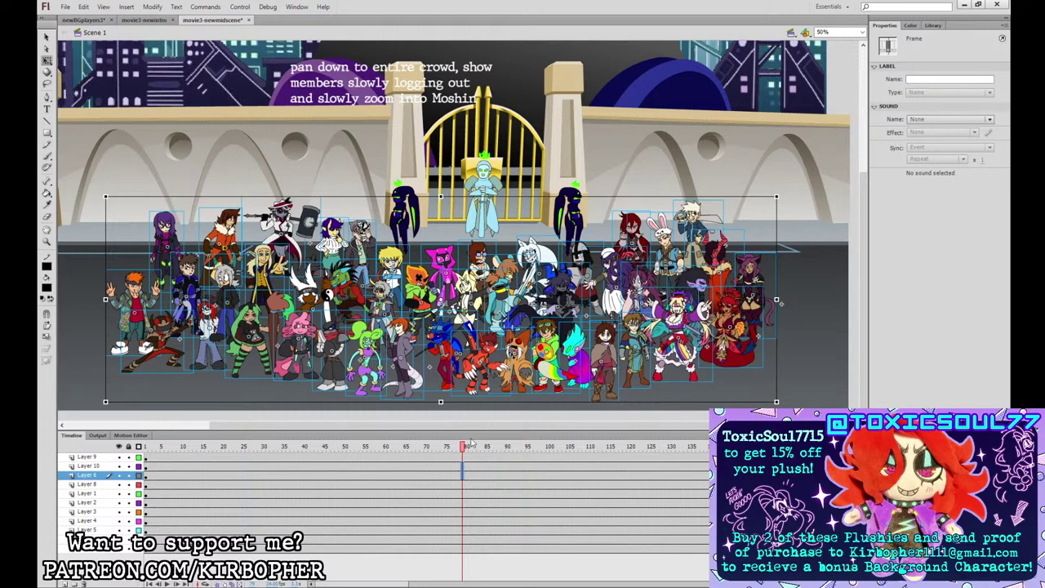
- Space out the front row's left half by shifting the grey long-tailed character and the black-clad character beside the green-haired one
left_click(401, 413)
left_click(411, 378)
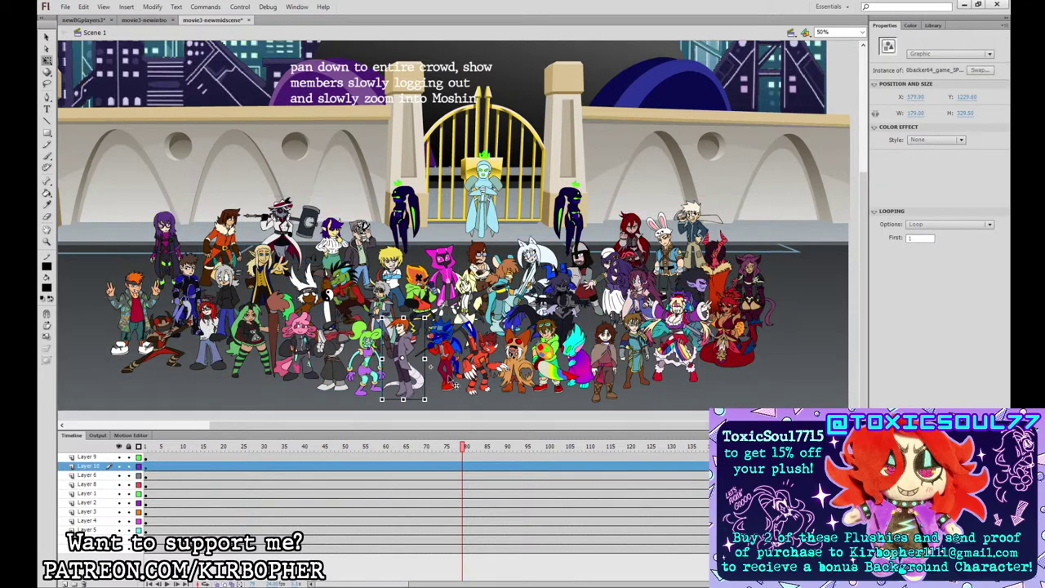
left_click(342, 369)
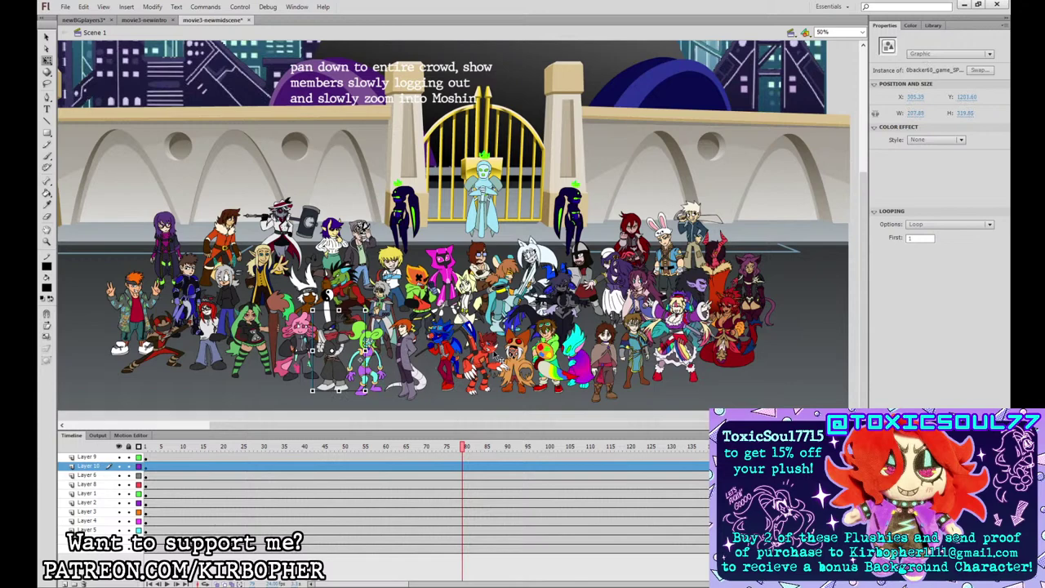
key("Left")
key("Left")
- Space out the front row's centre by repositioning the brown-clad, teal-and-magenta, rainbow-bellied, orange, red and blue characters
left_click(566, 385)
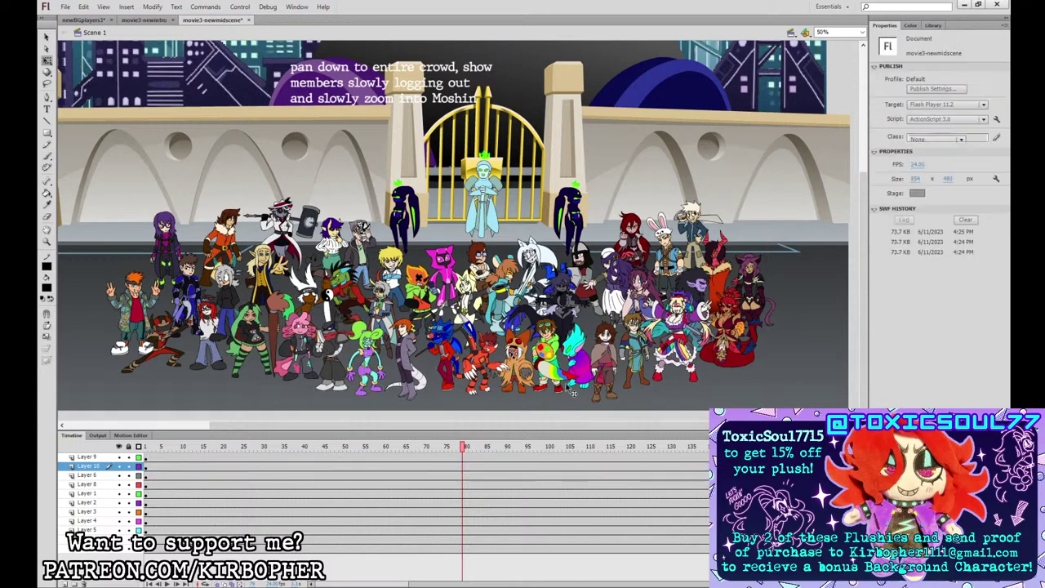
left_click(558, 369)
left_click(614, 353)
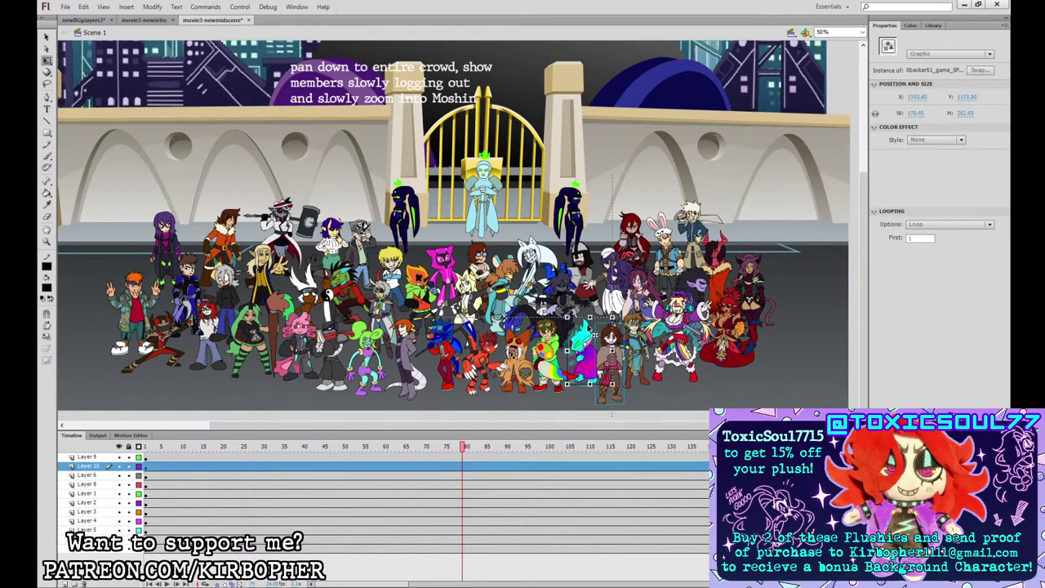
left_click(581, 334)
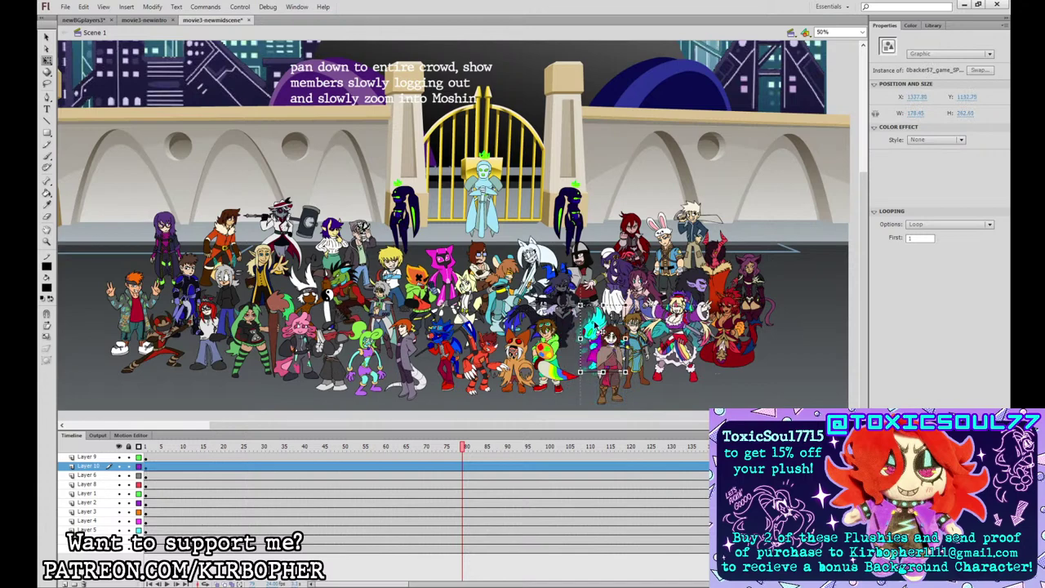
left_click(572, 353)
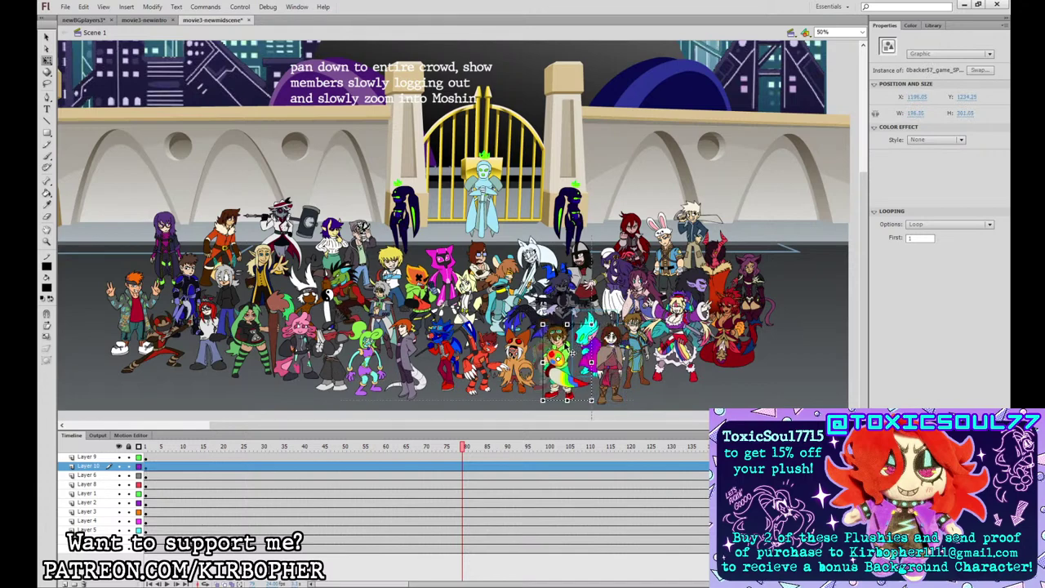
left_click(516, 350)
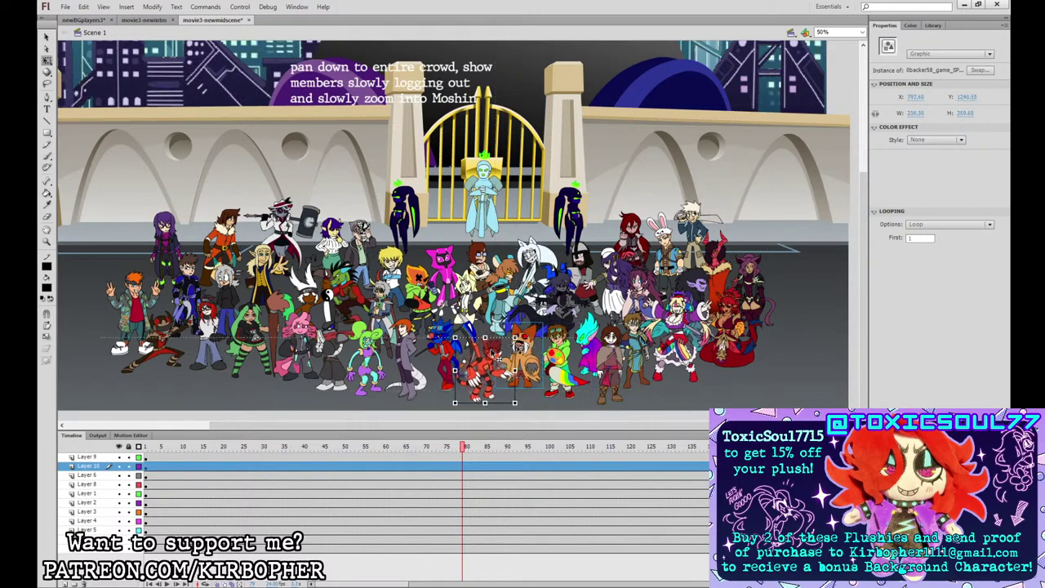
left_click(446, 338)
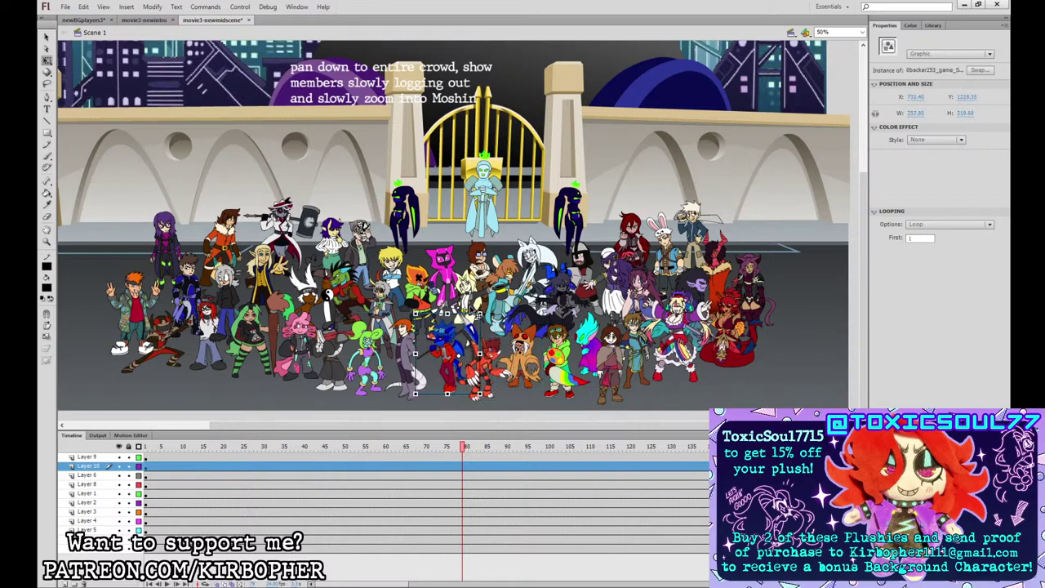
left_click(688, 410)
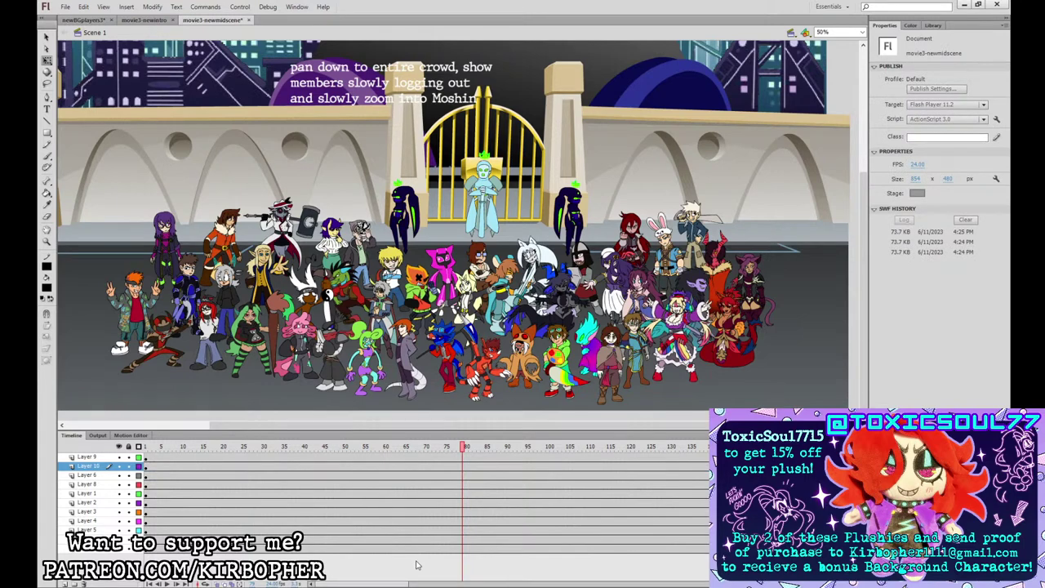
- Switch to the newBGplayers3 document and open the red serpent-tailed character's symbol for editing
left_click(83, 20)
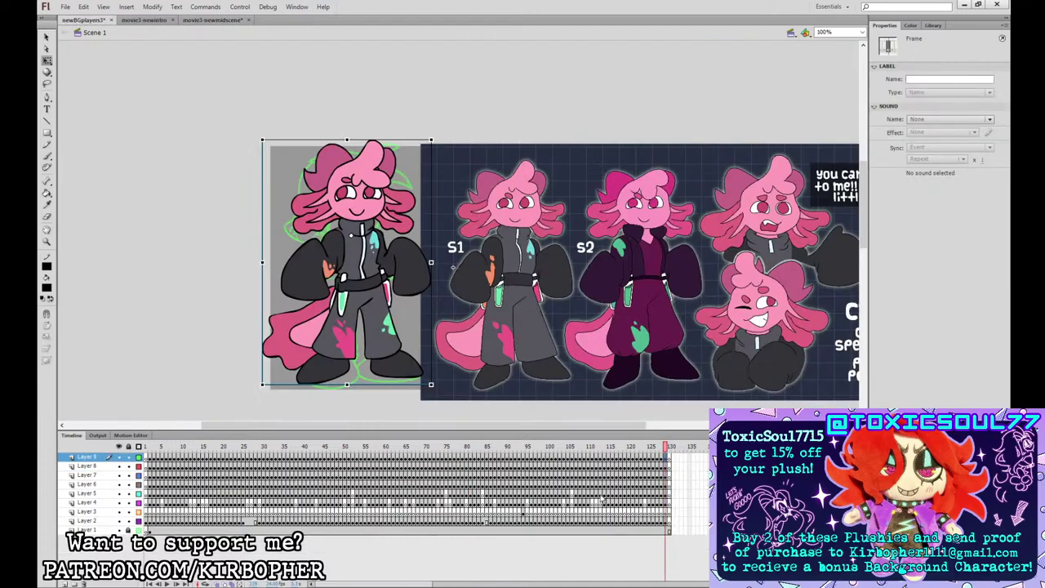
left_click_drag(660, 450, 650, 450)
left_click(357, 200)
double_click(356, 202)
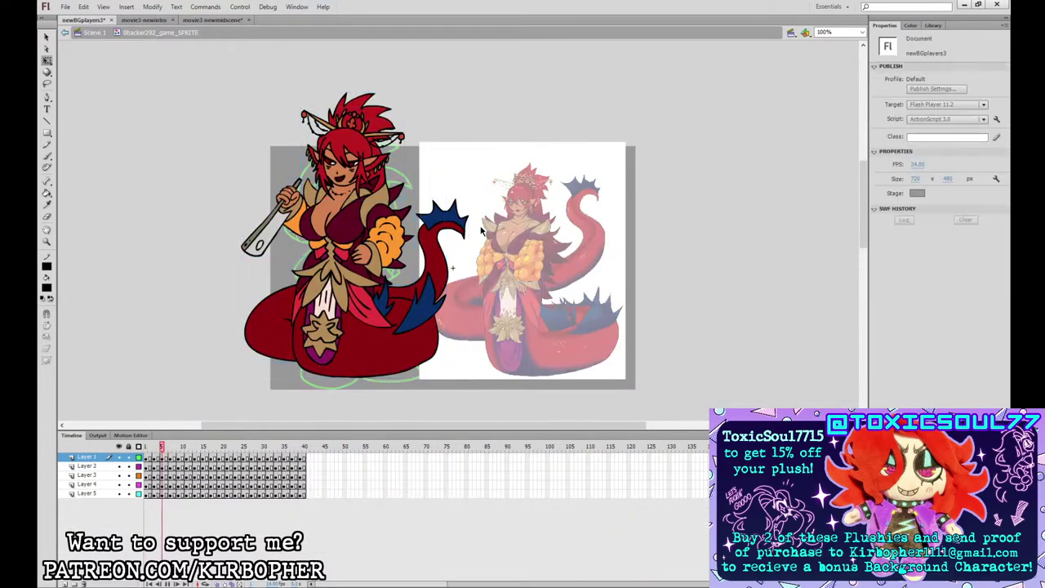
- Leave the symbol, find 0backer292_game_SPRITE in the library, open it and play back its animation
left_click(106, 34)
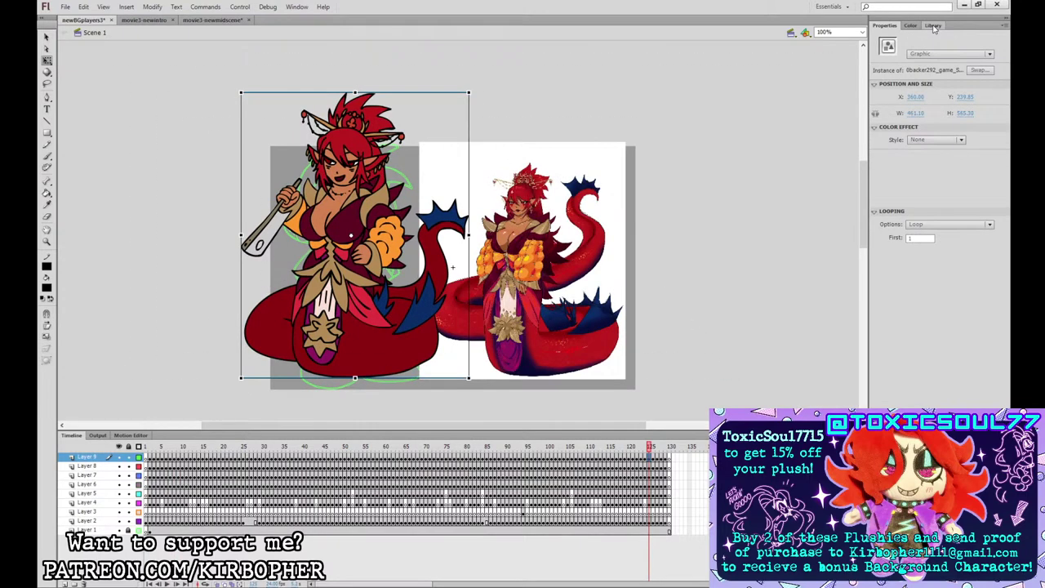
left_click(933, 26)
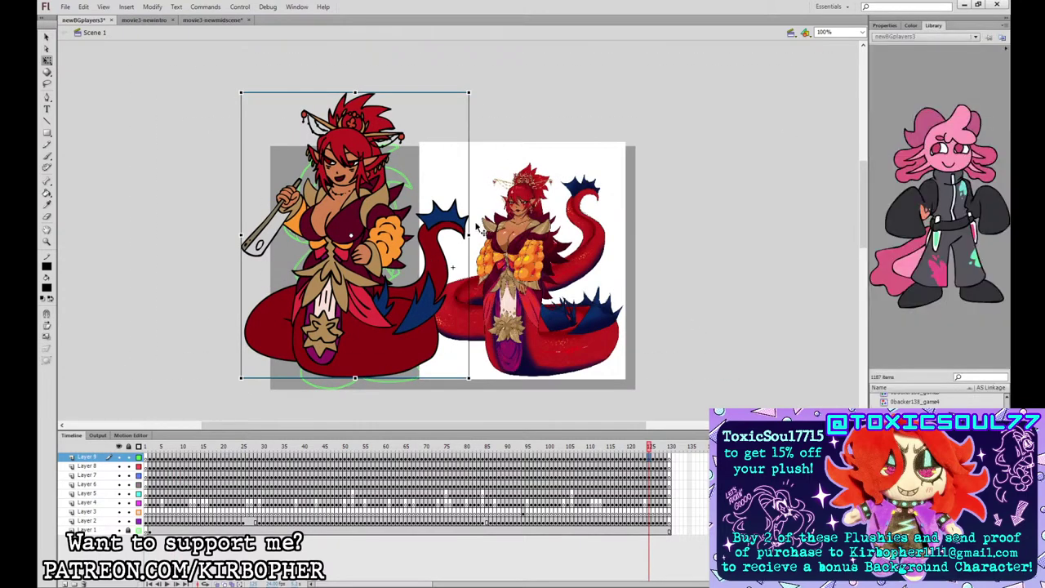
left_click(897, 26)
left_click(933, 27)
scroll(937, 433, "down", 20)
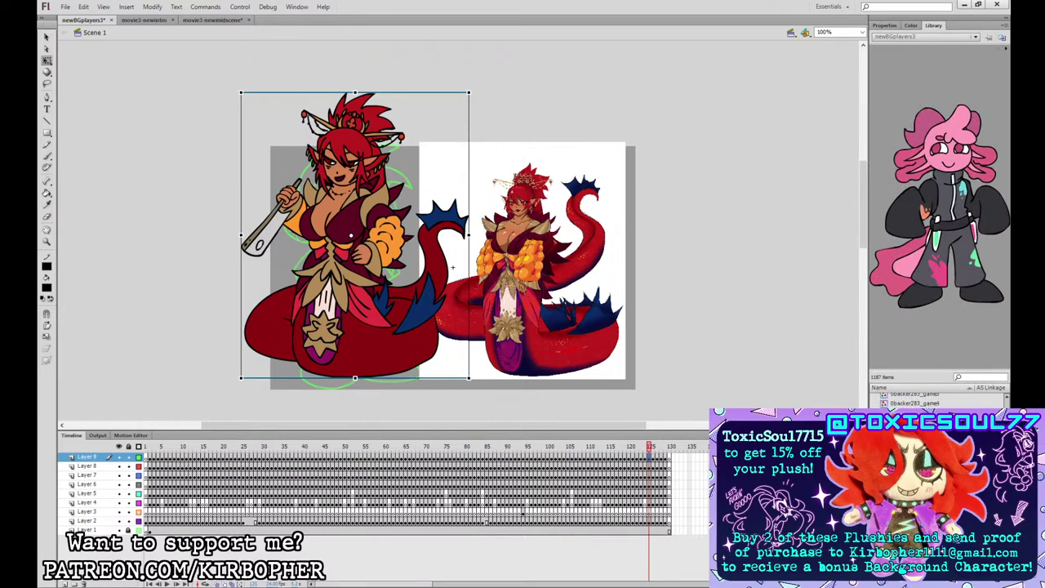
scroll(939, 400, "down", 2)
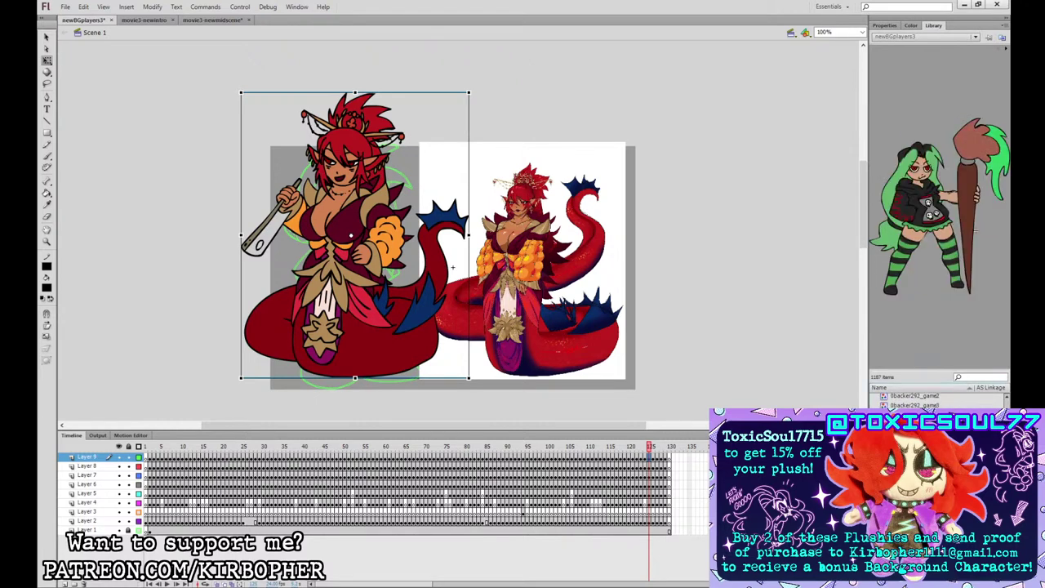
scroll(939, 400, "up", 1)
left_click(923, 405)
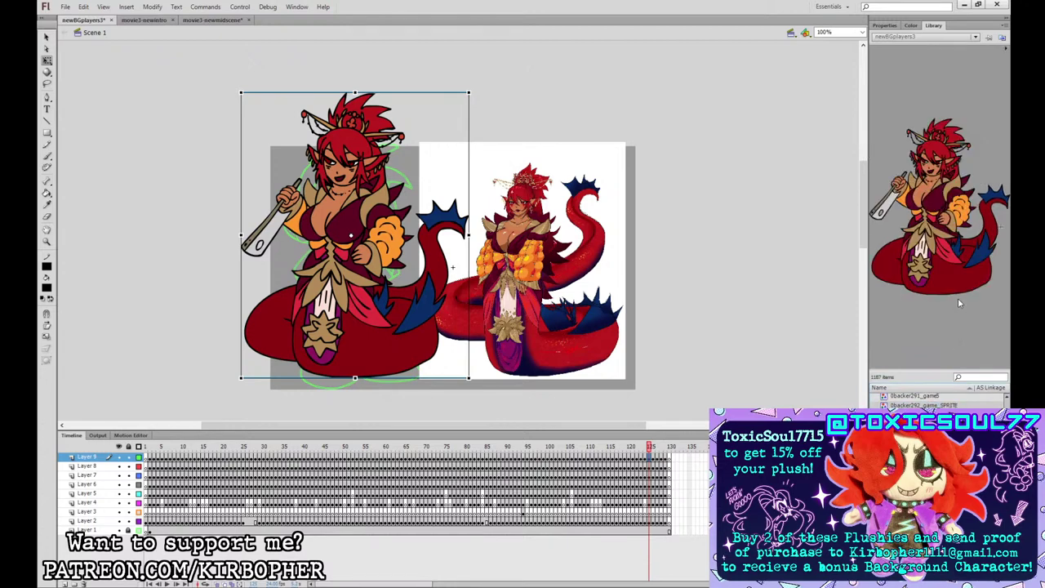
double_click(958, 297)
key("Return")
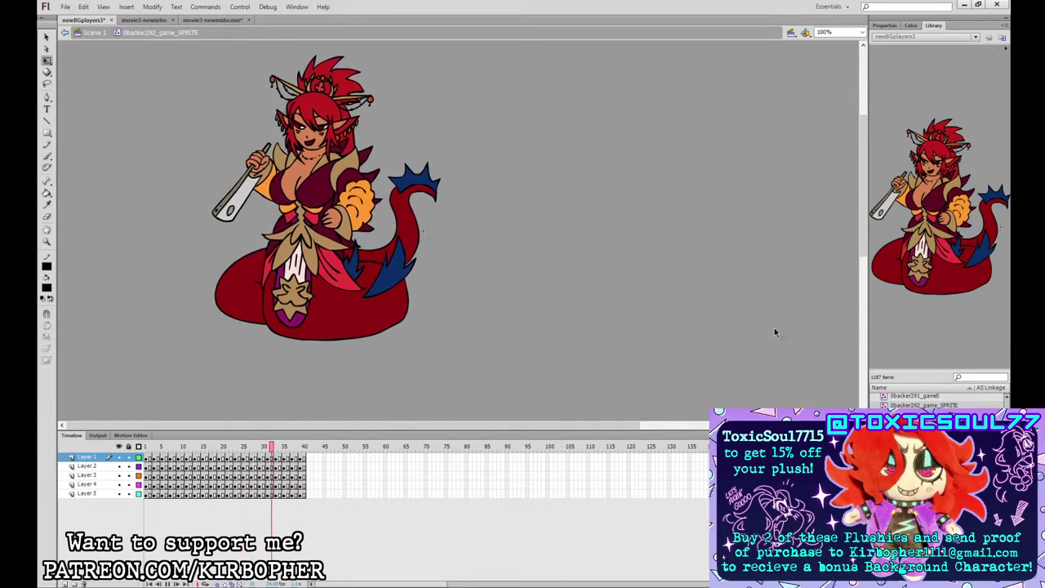
- Return to the main scene to view the pink character near the timeline's end, and switch to the movie3-newmidscene document
left_click(92, 32)
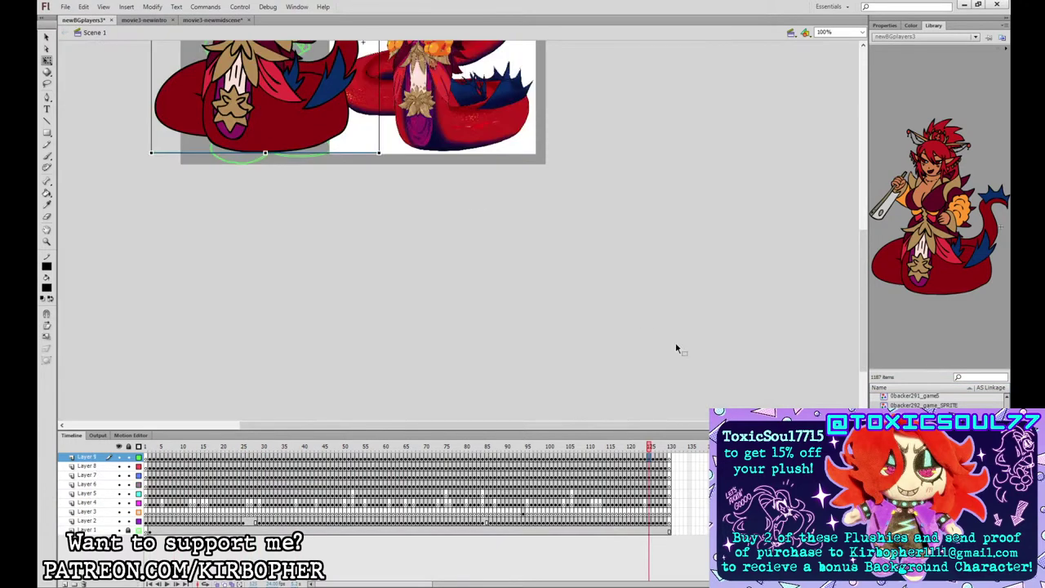
left_click(669, 448)
scroll(646, 367, "up", 5)
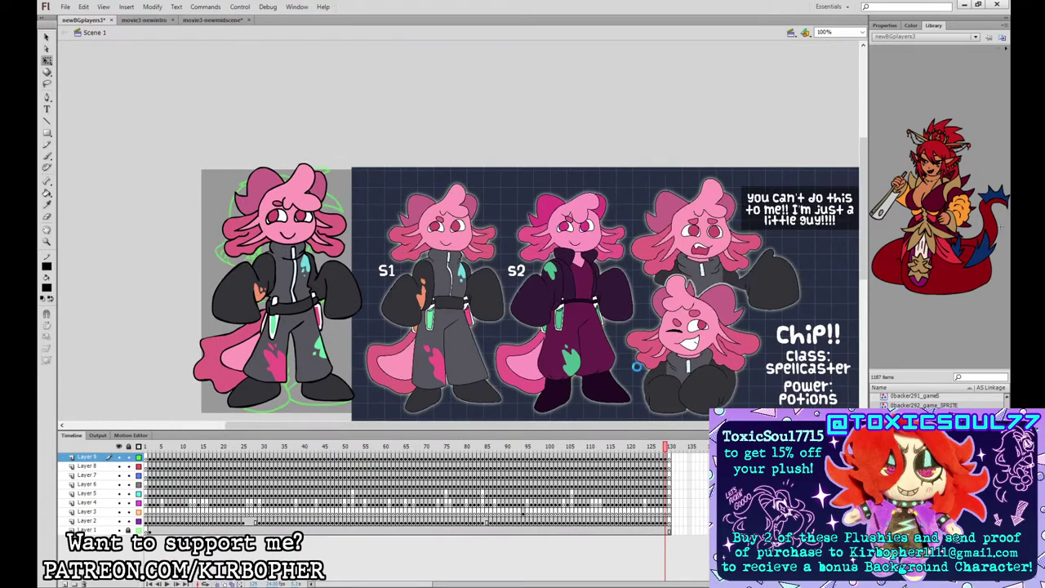
left_click(214, 19)
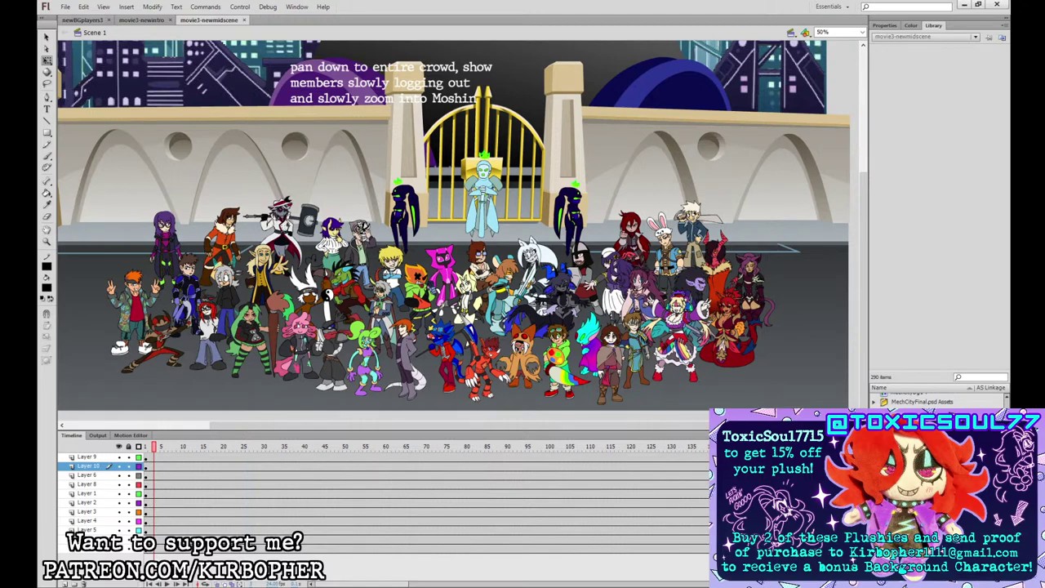
key("comma")
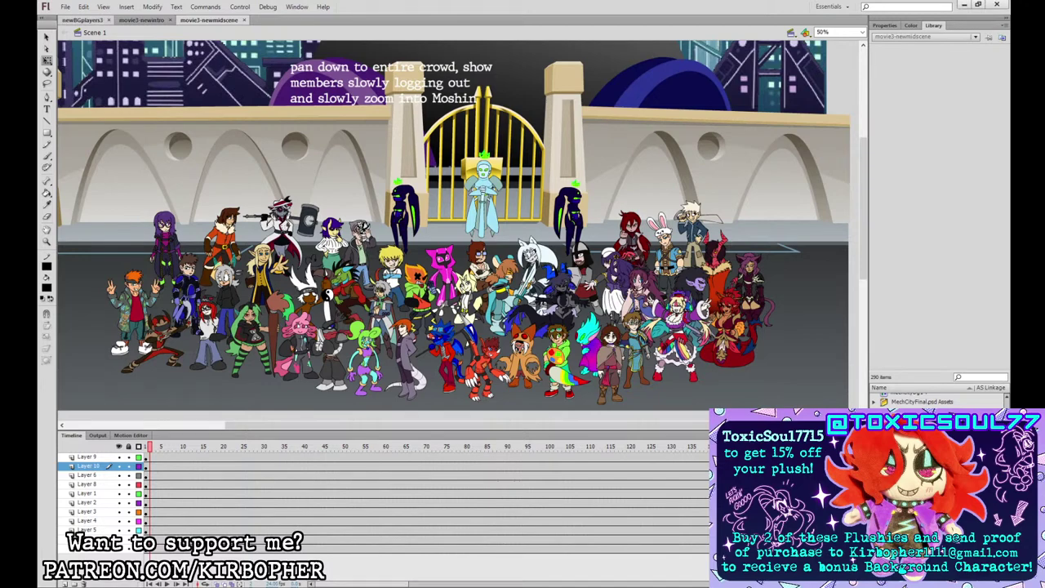
- Switch back to newBGplayers3, browse the library for the rainbow-skirted character's 0backer294_game_SPRITE symbol and open it
left_click(92, 21)
left_click_drag(664, 446, 653, 446)
left_click(914, 441)
scroll(914, 458, "down", 10)
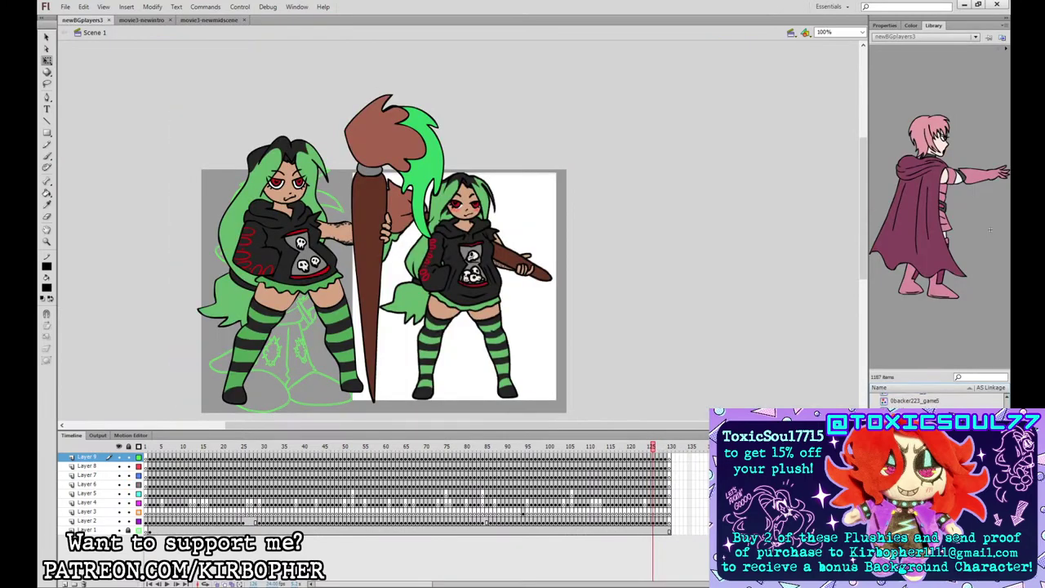
left_click(915, 457)
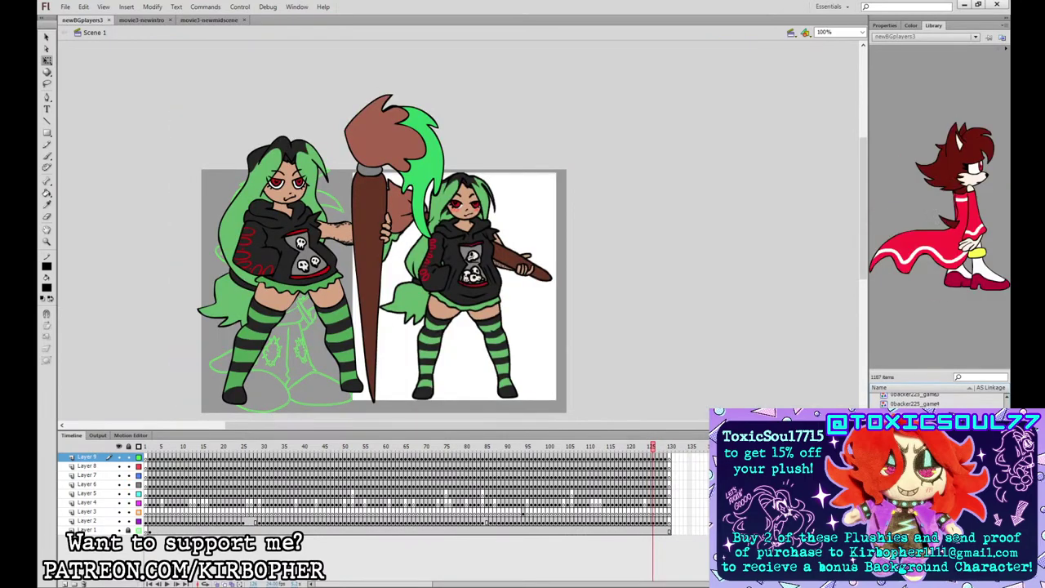
scroll(919, 401, "down", 20)
scroll(915, 400, "down", 5)
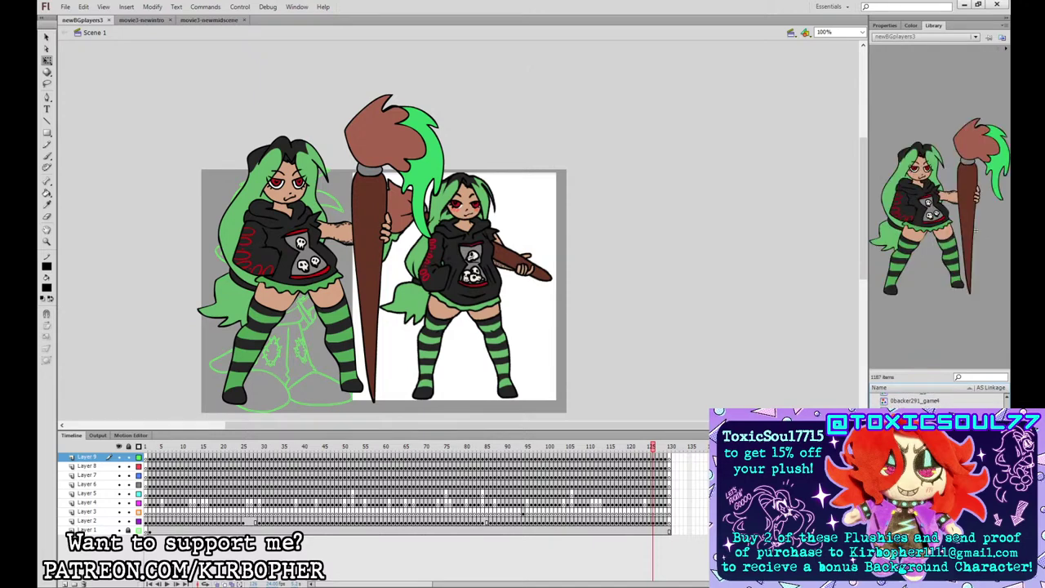
key("Down")
key("Down")
double_click(946, 271)
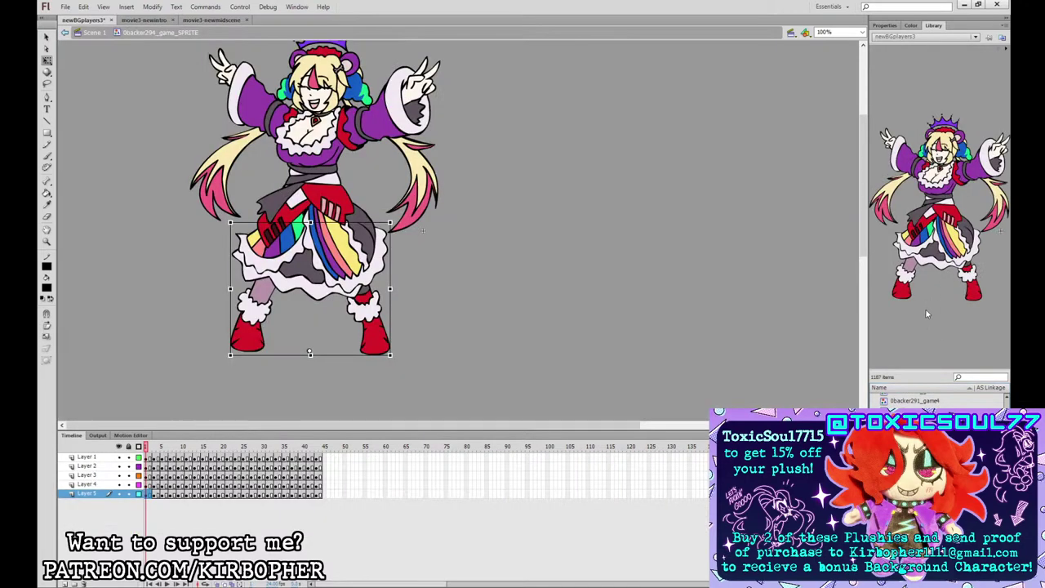
- Play back the animation of the crowned, rainbow-skirted character inside its symbol and stop it
left_click(772, 267)
key("m")
scroll(690, 262, "up", 2)
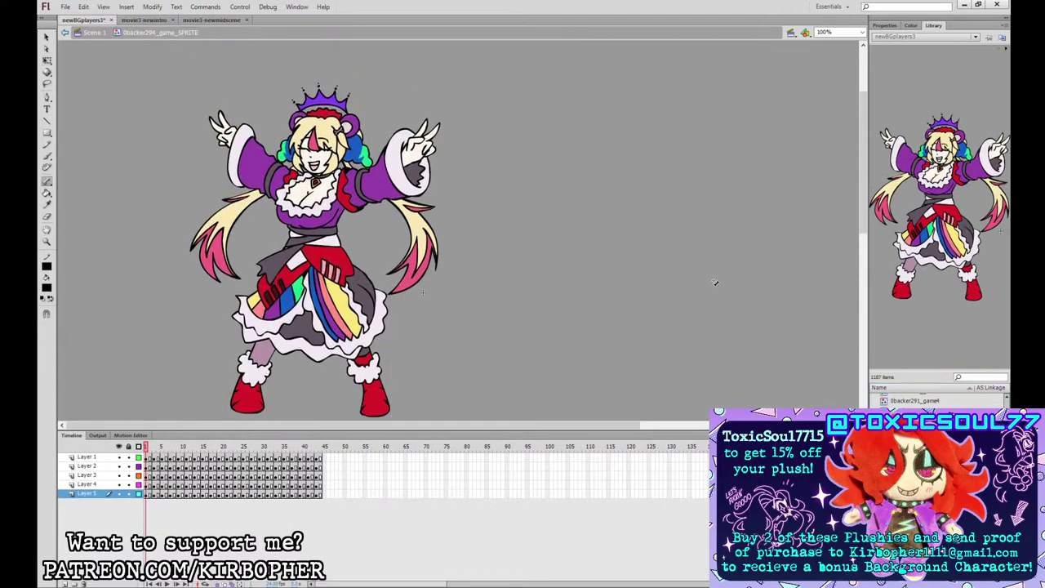
key("Return")
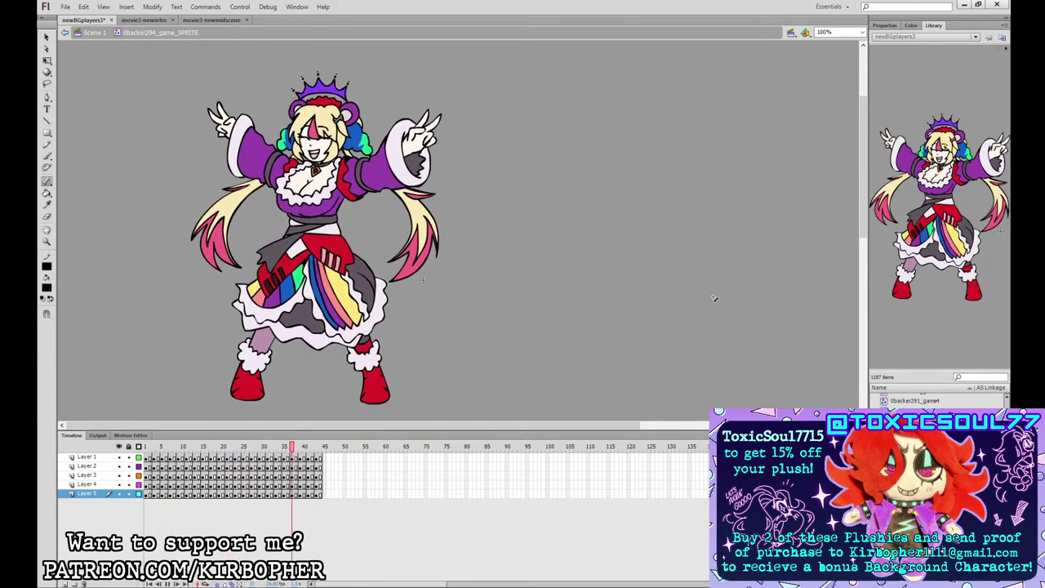
key("Return")
- Return to the main scene and examine the full character lineup on the first frame at 50% zoom
left_click(95, 34)
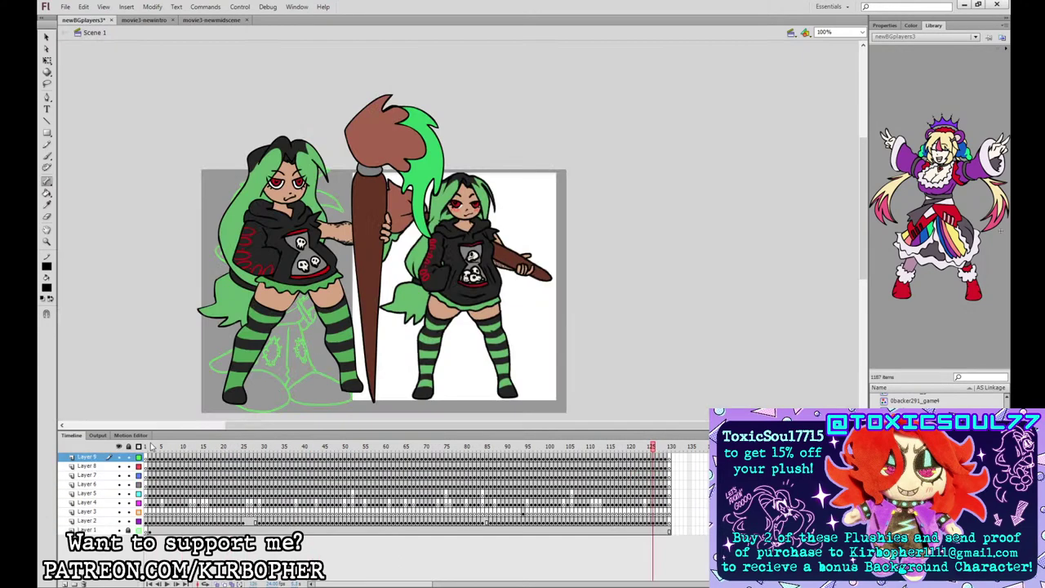
left_click(151, 447)
key("comma")
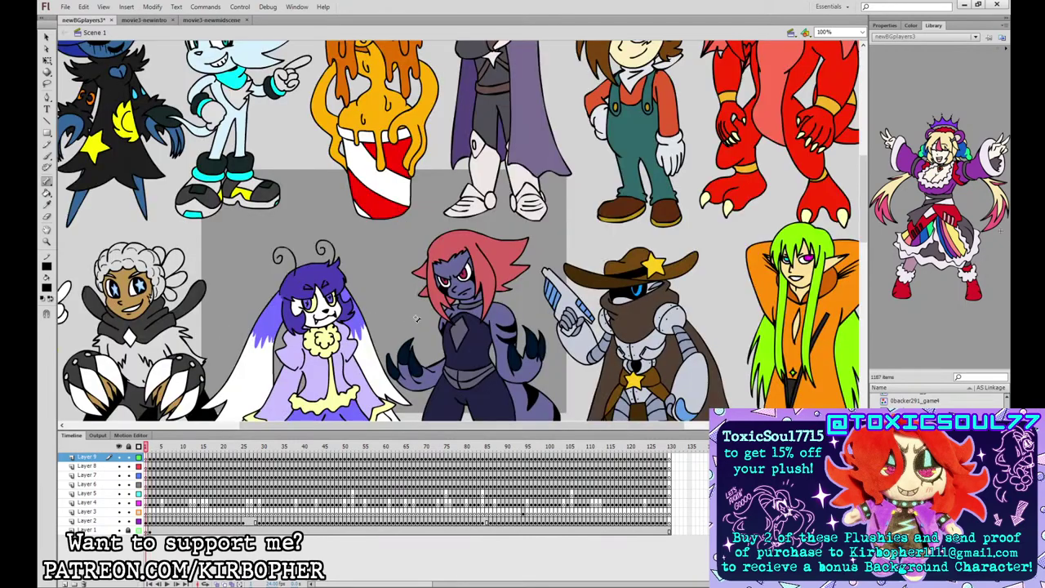
key("ctrl+minus")
key("ctrl+minus")
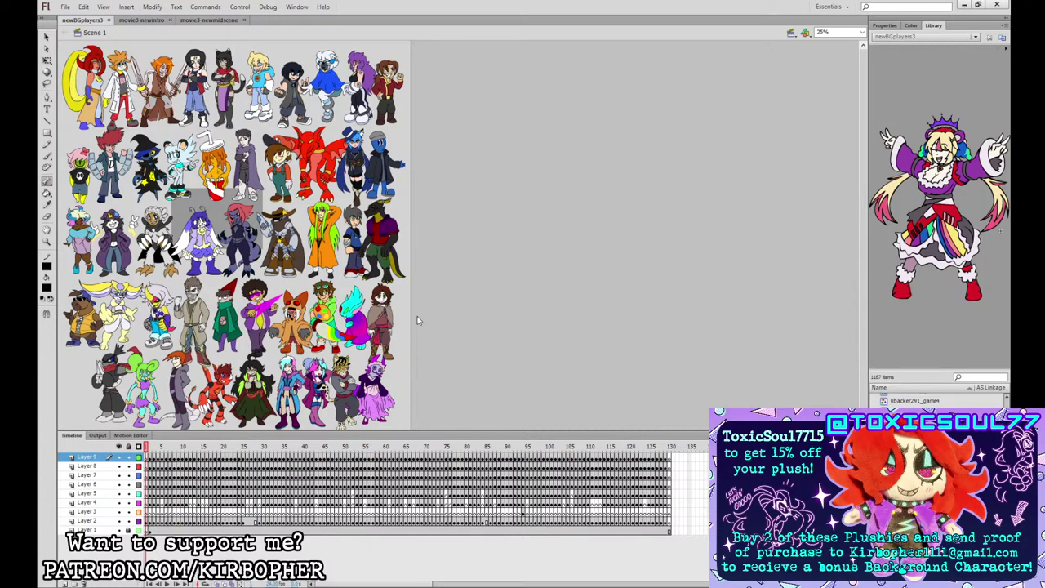
key("ctrl+equal")
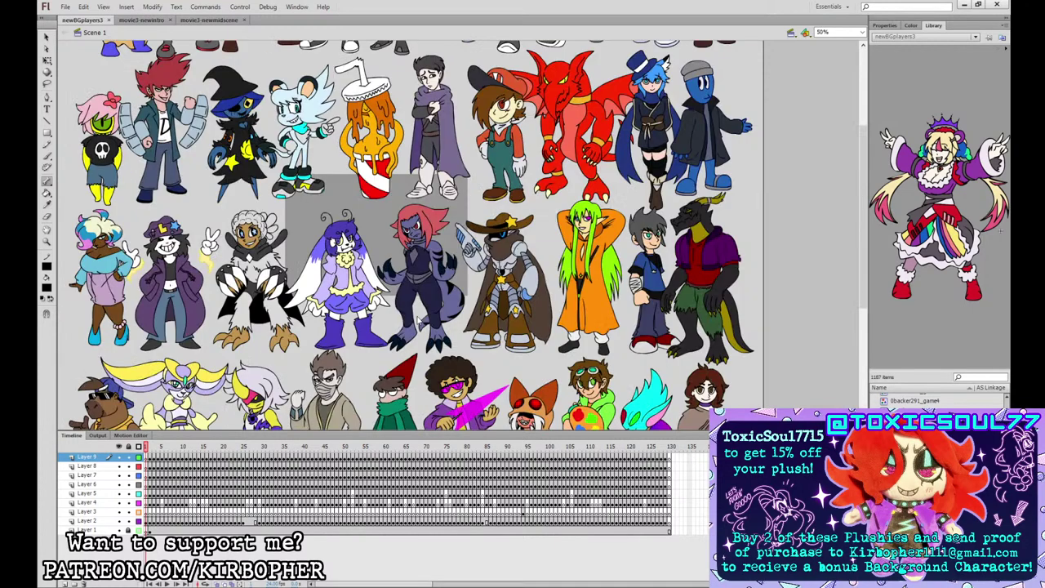